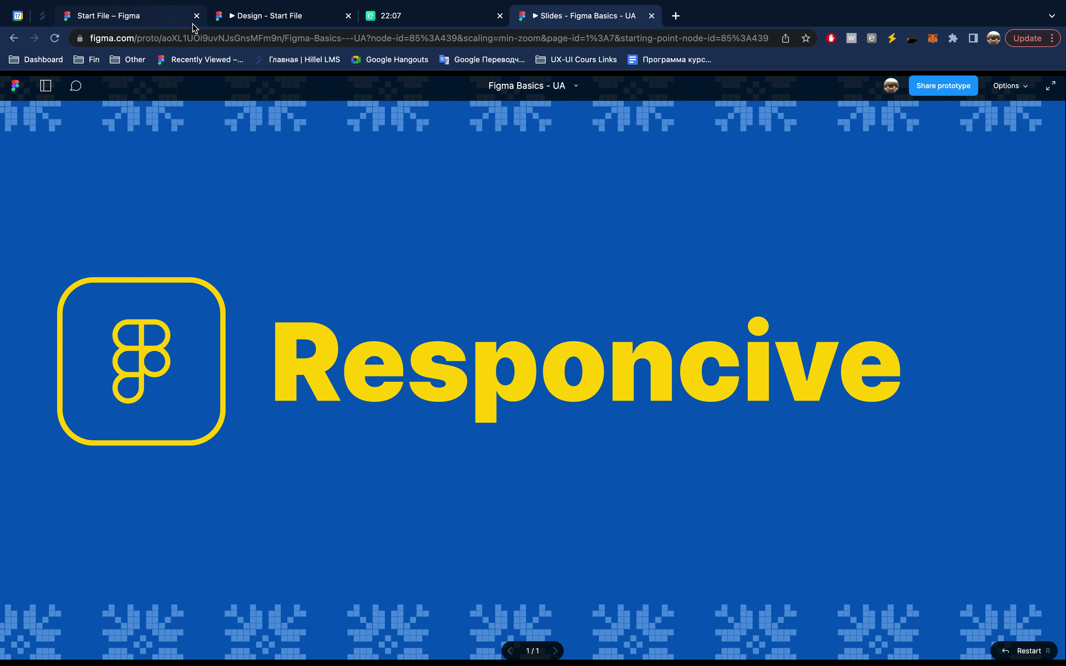
- Open the Start File design and scroll through it as a running prototype
click(159, 23)
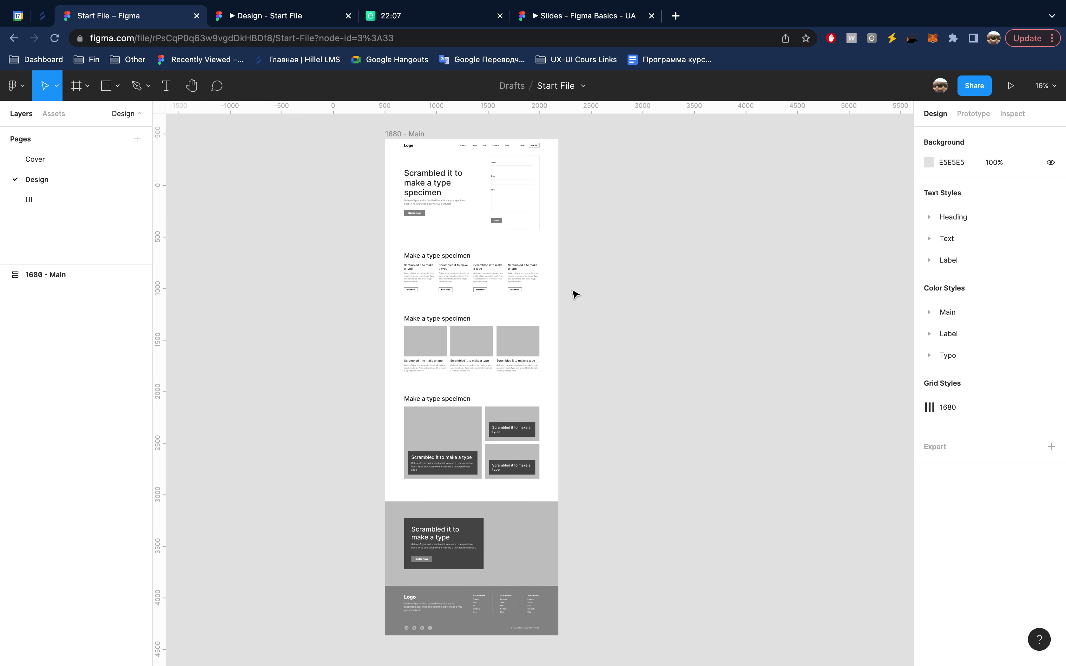
click(299, 18)
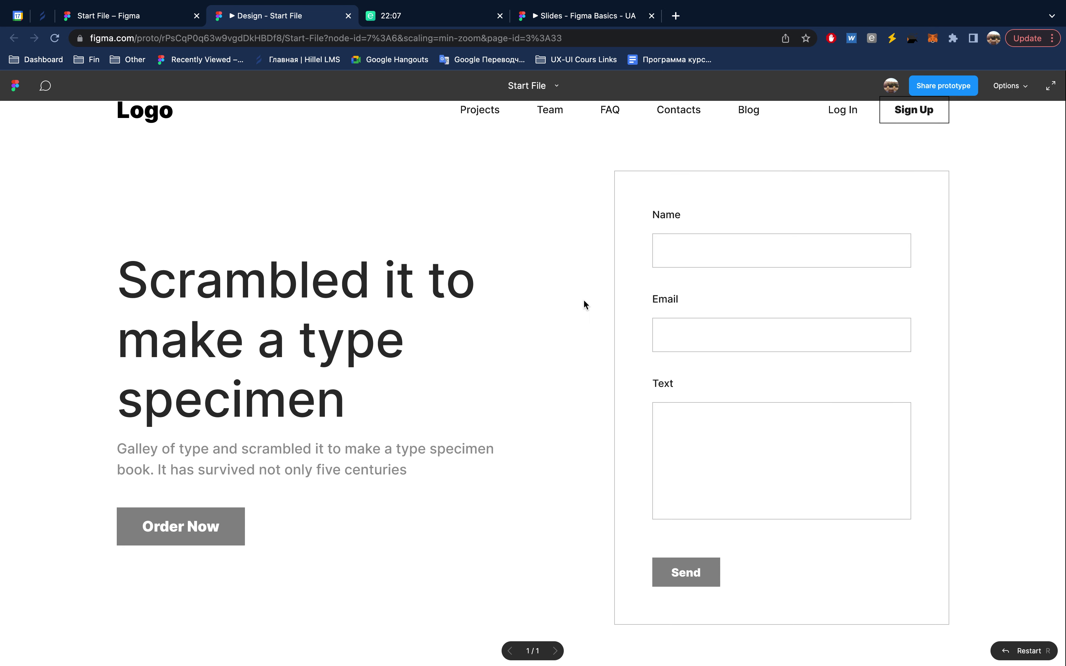
scroll(583, 302, down, 10)
scroll(583, 301, down, 10)
scroll(584, 302, down, 3)
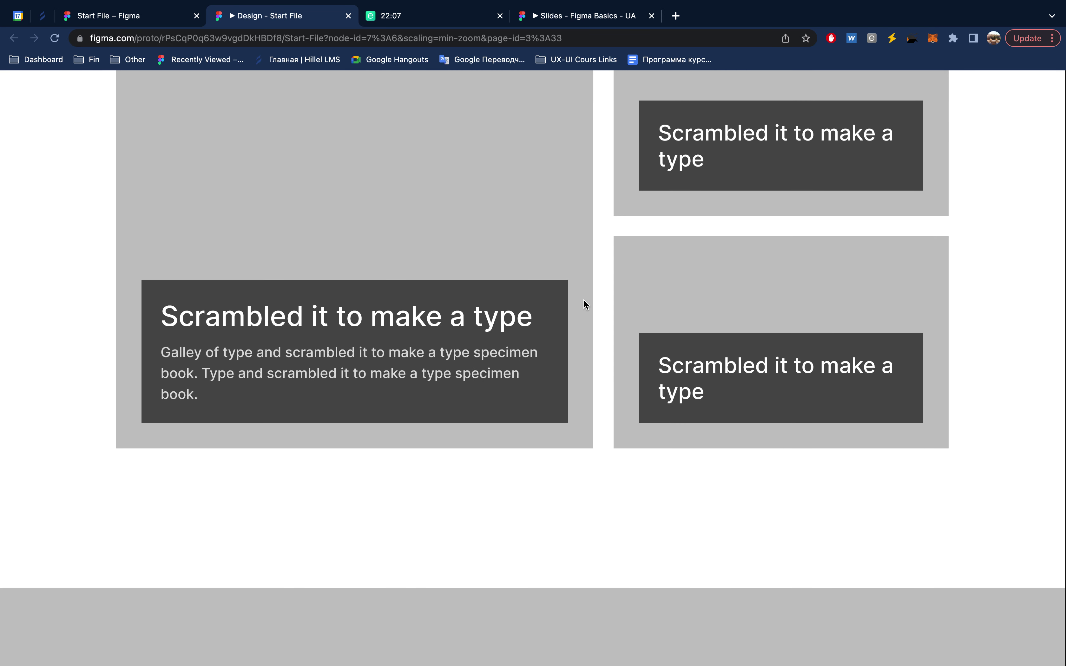
scroll(584, 304, down, 1)
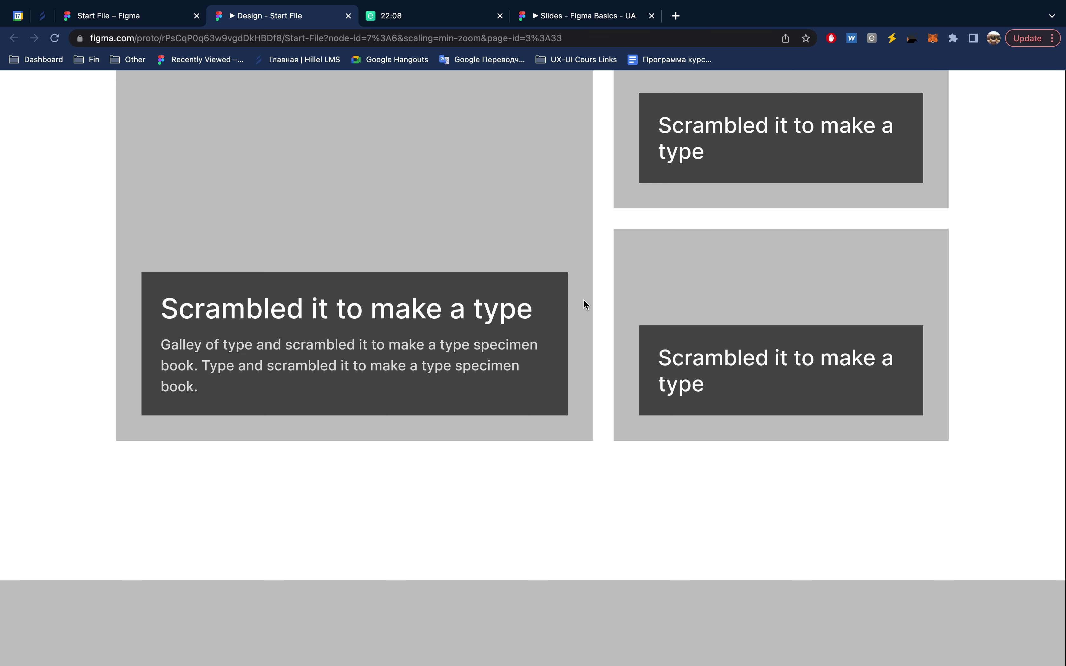
scroll(591, 319, down, 5)
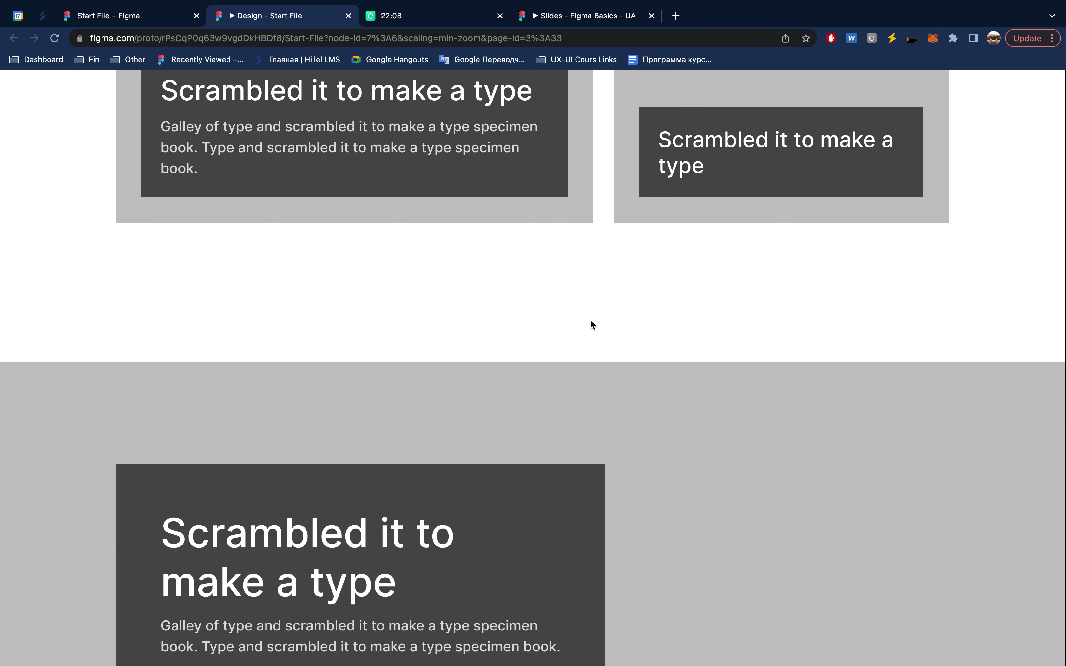
scroll(590, 319, down, 10)
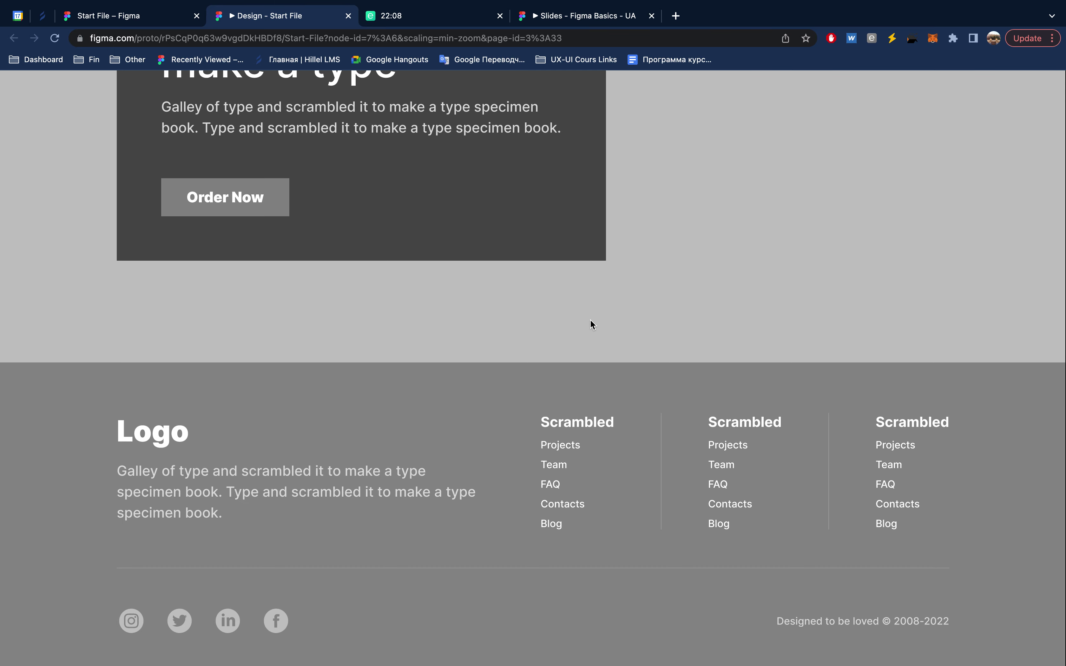
scroll(590, 319, up, 10)
scroll(593, 315, up, 2)
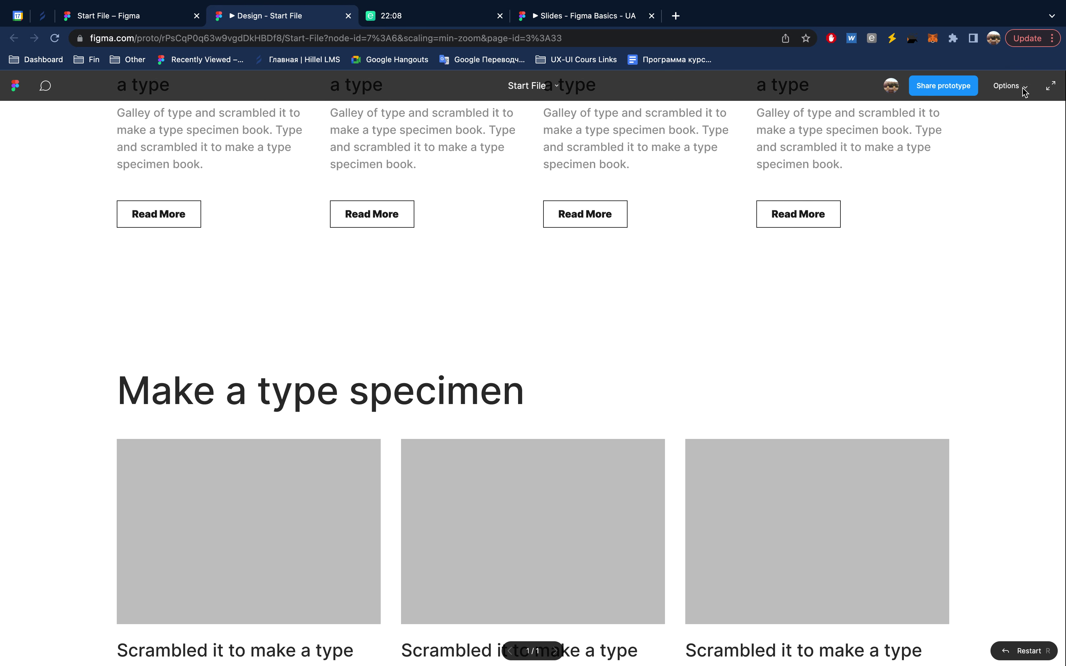
- Set the prototype preview to display at actual size
click(1022, 88)
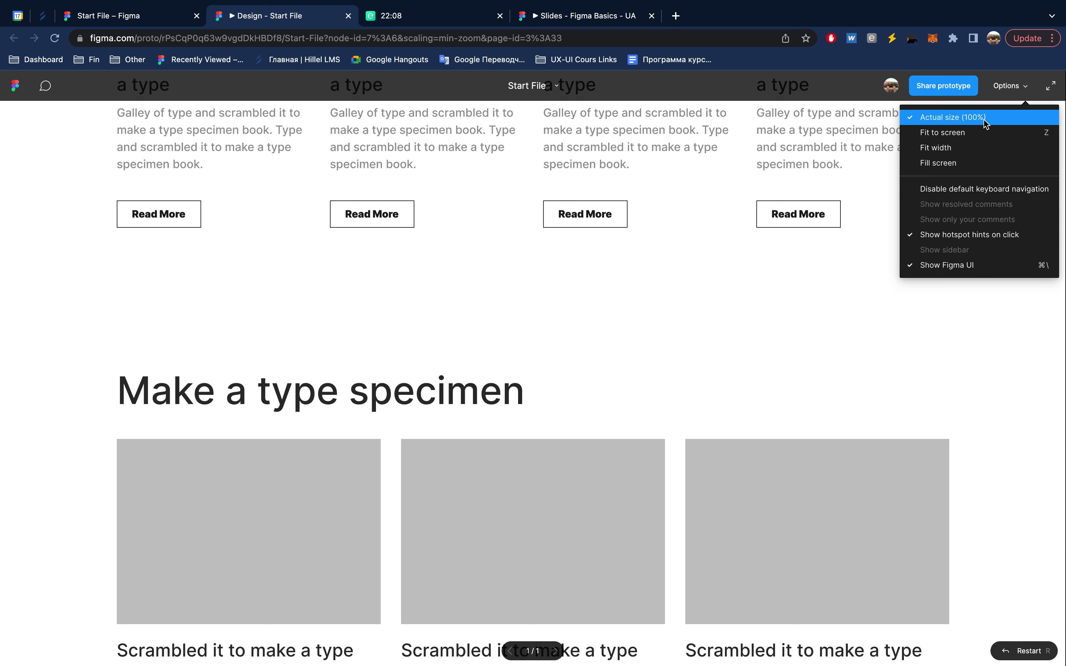
click(709, 211)
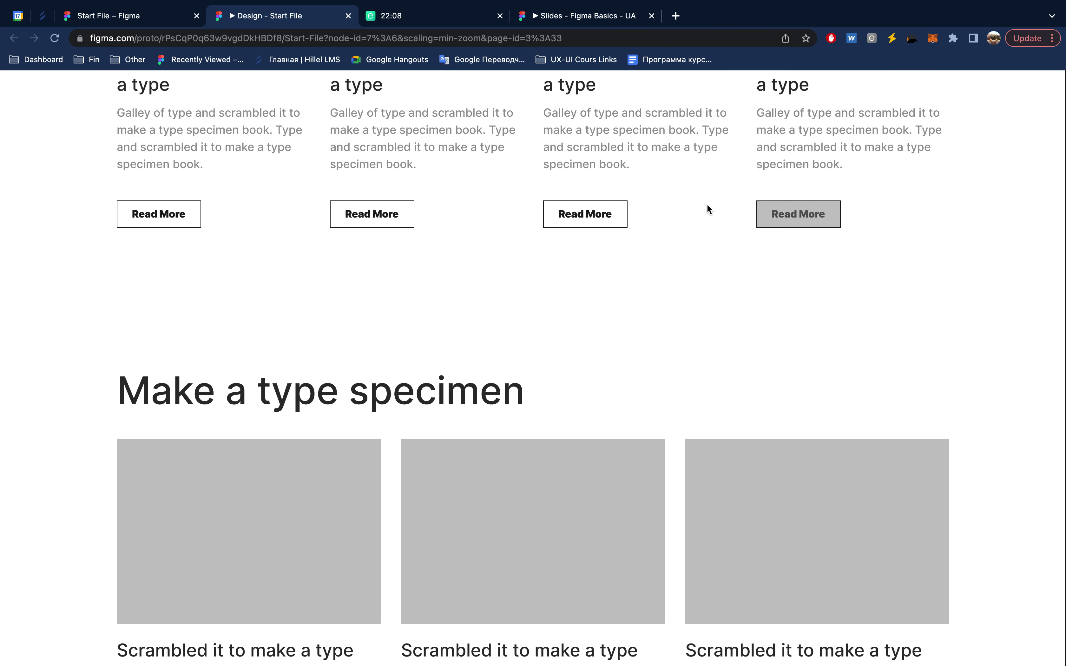
scroll(707, 206, up, 10)
scroll(707, 206, up, 3)
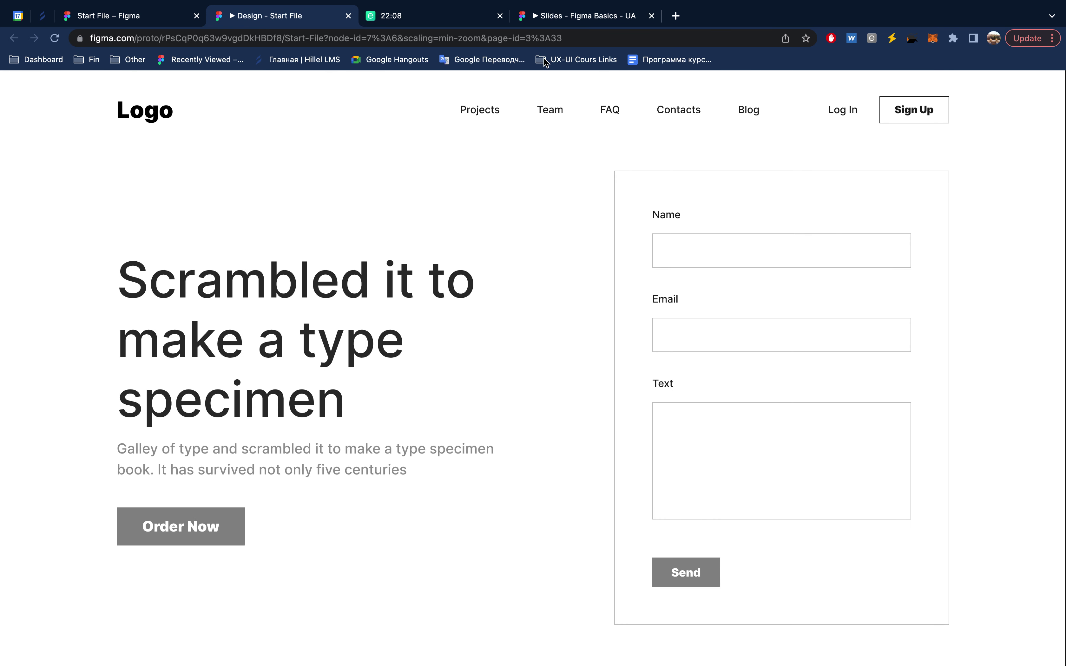
- Return to the Start File editor and select the 1680 - Main frame
click(590, 20)
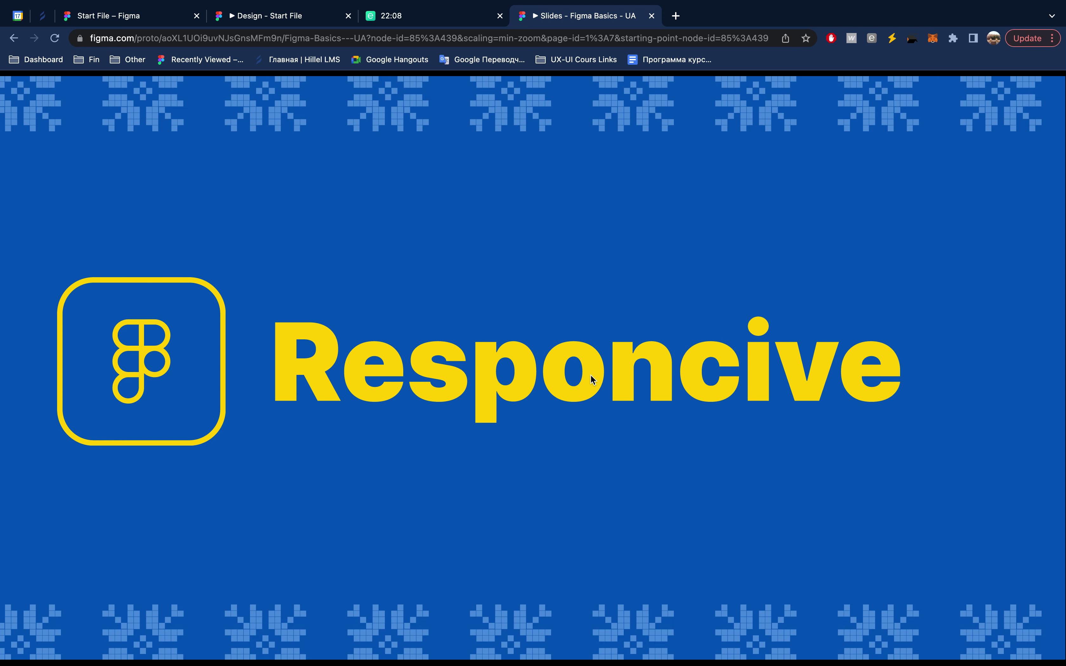
click(143, 19)
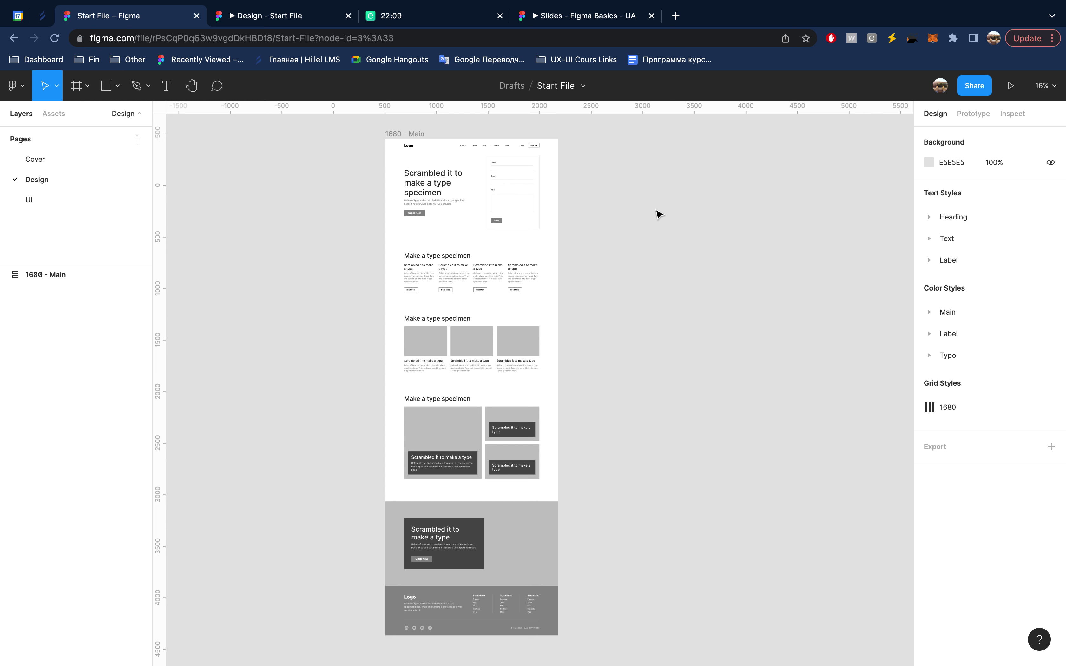
click(408, 133)
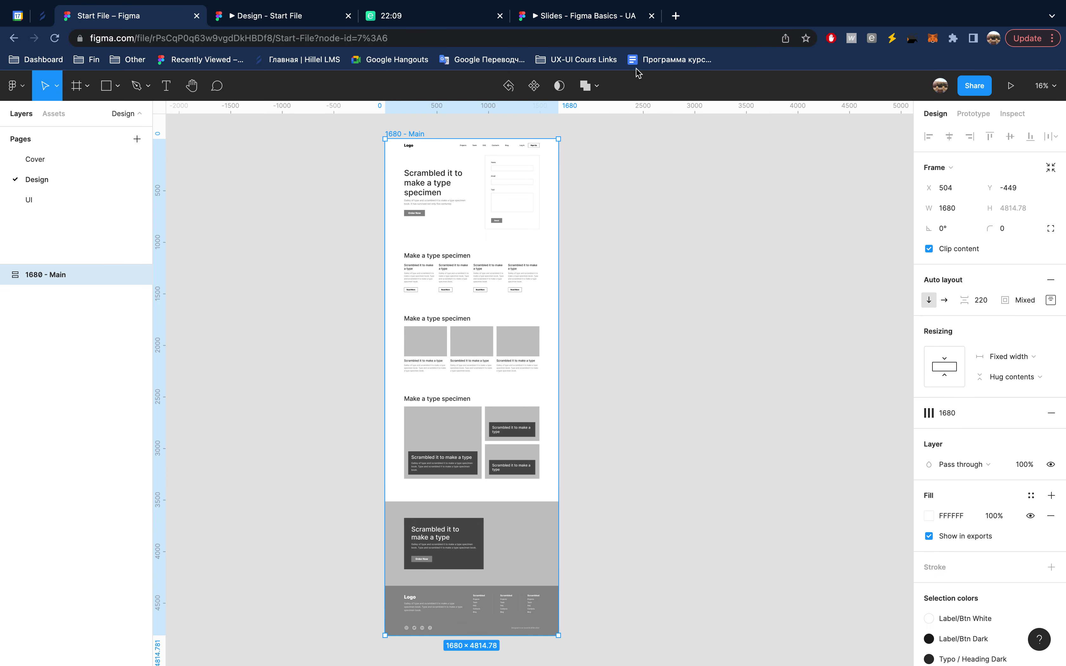
- Load smashingmagazine.com in the slides tab in place of the Figma slides
click(633, 17)
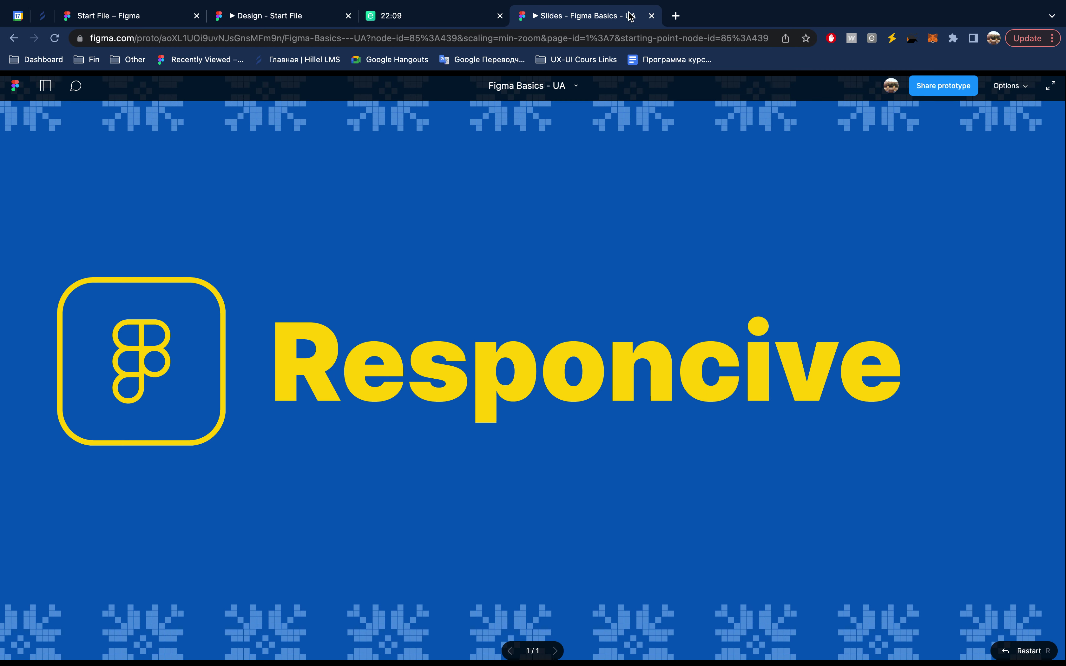
click(601, 37)
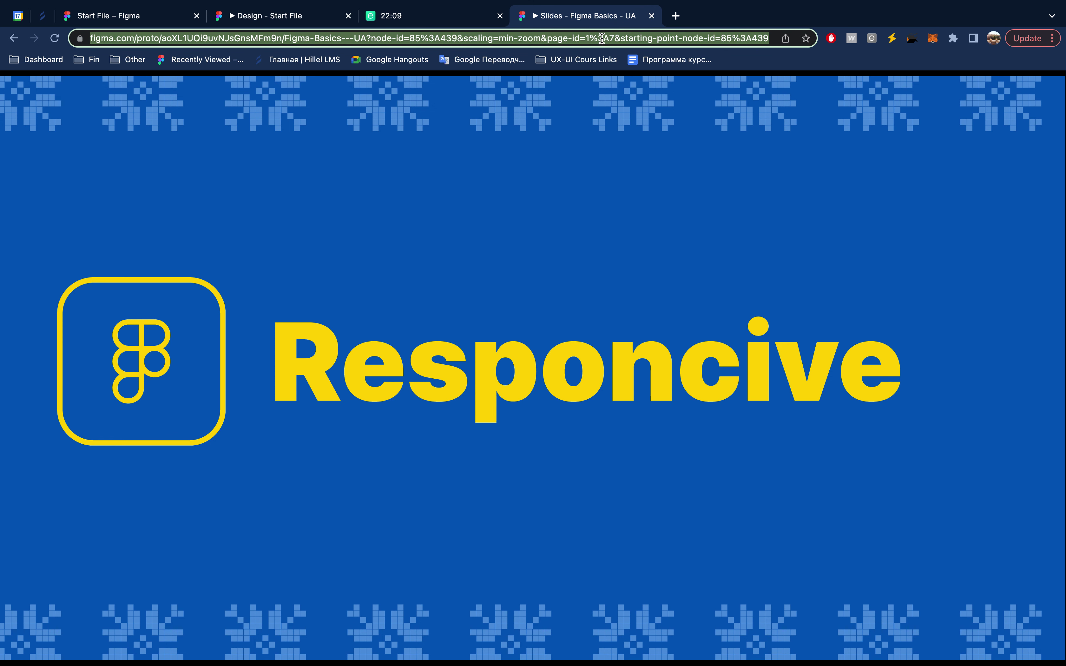
text(s)
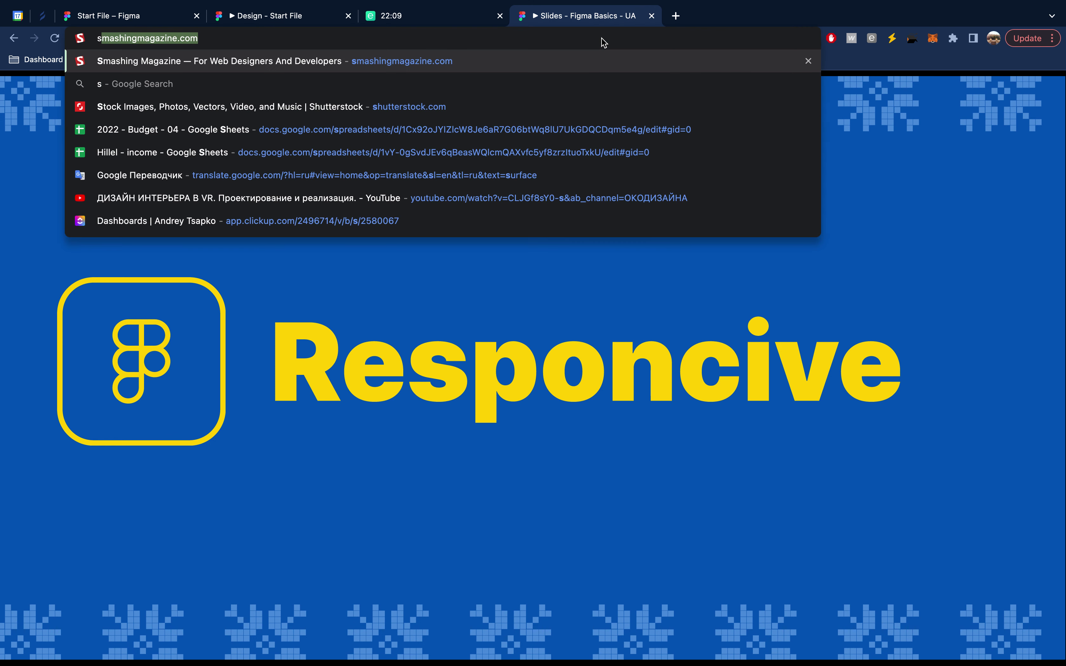
key(Return)
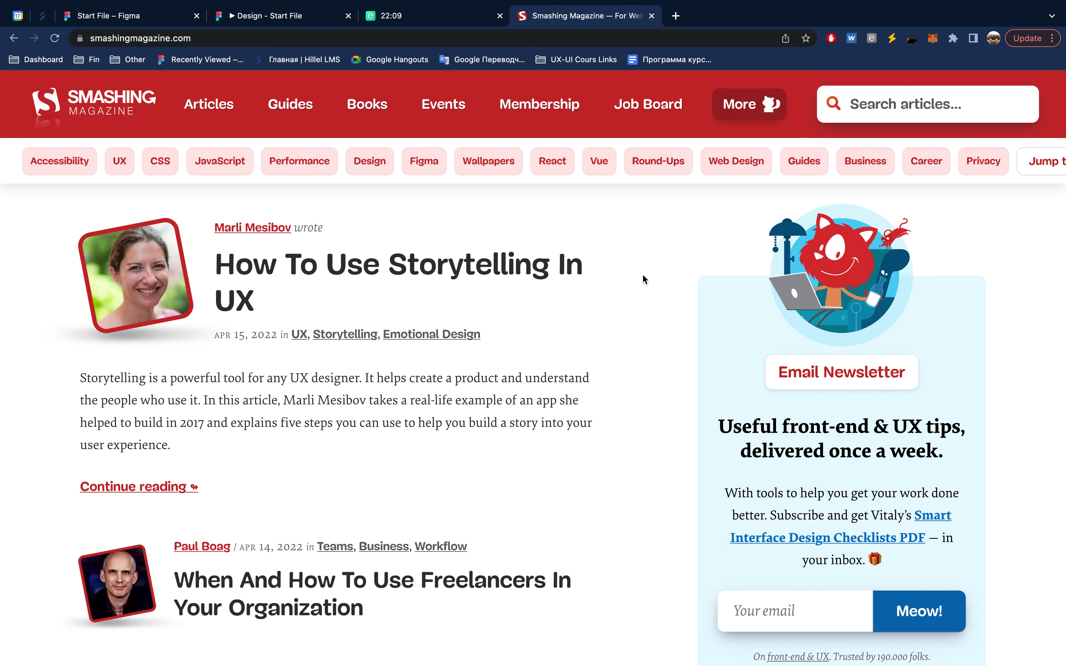
right_click(642, 278)
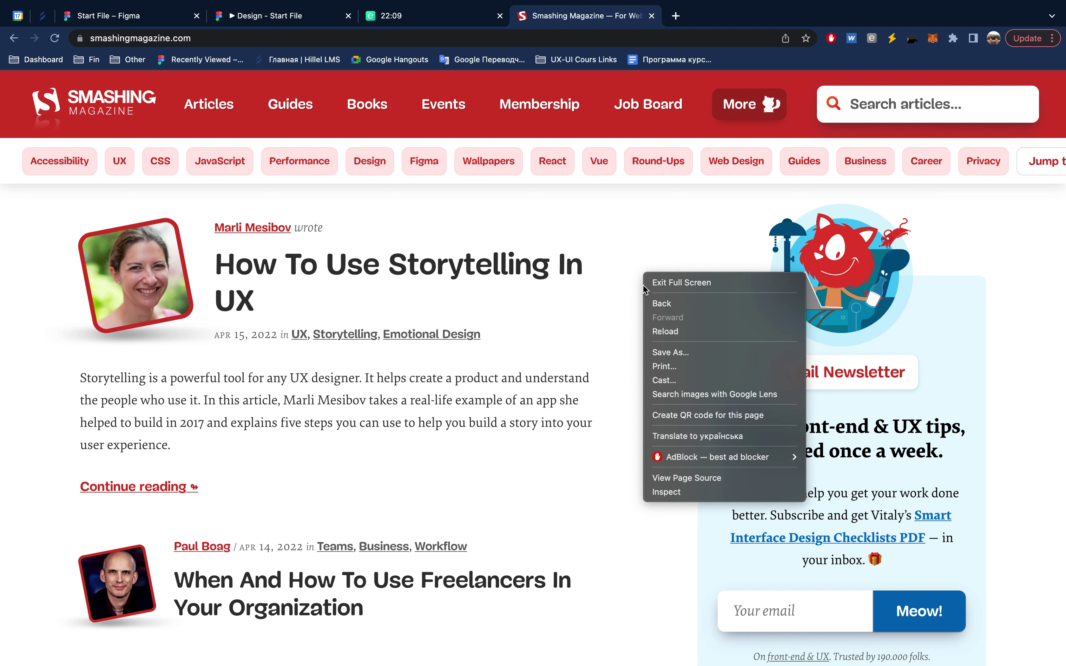
- Inspect the page in DevTools and resize it so the page narrows to about 1182px
click(671, 492)
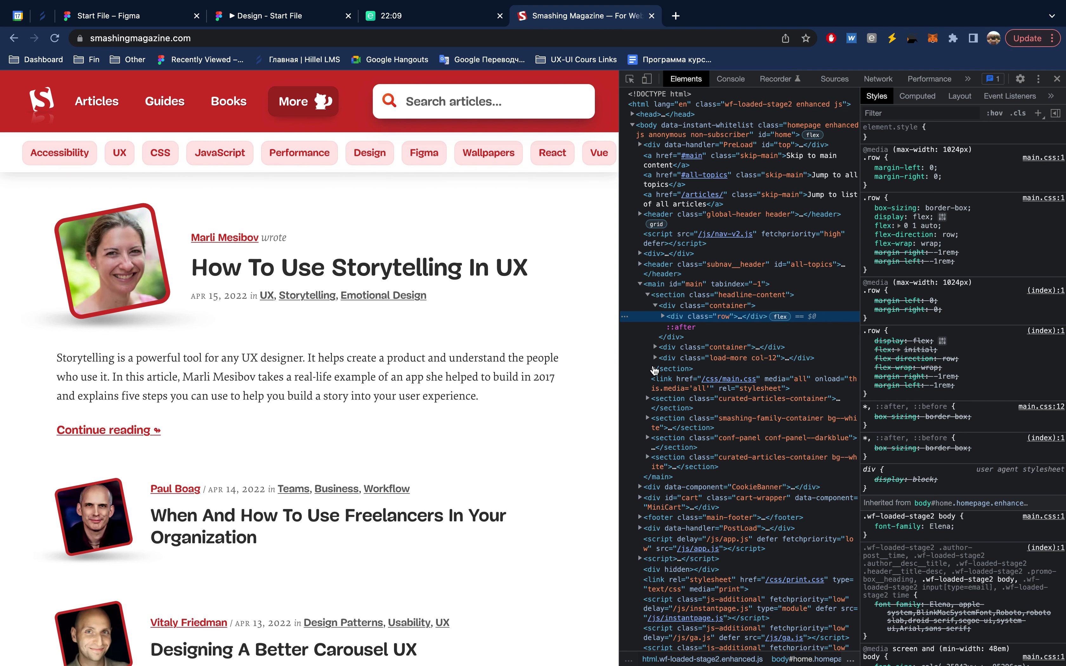
mouse_move(652, 370)
mouse_down()
mouse_move(721, 380)
mouse_move(777, 406)
mouse_up()
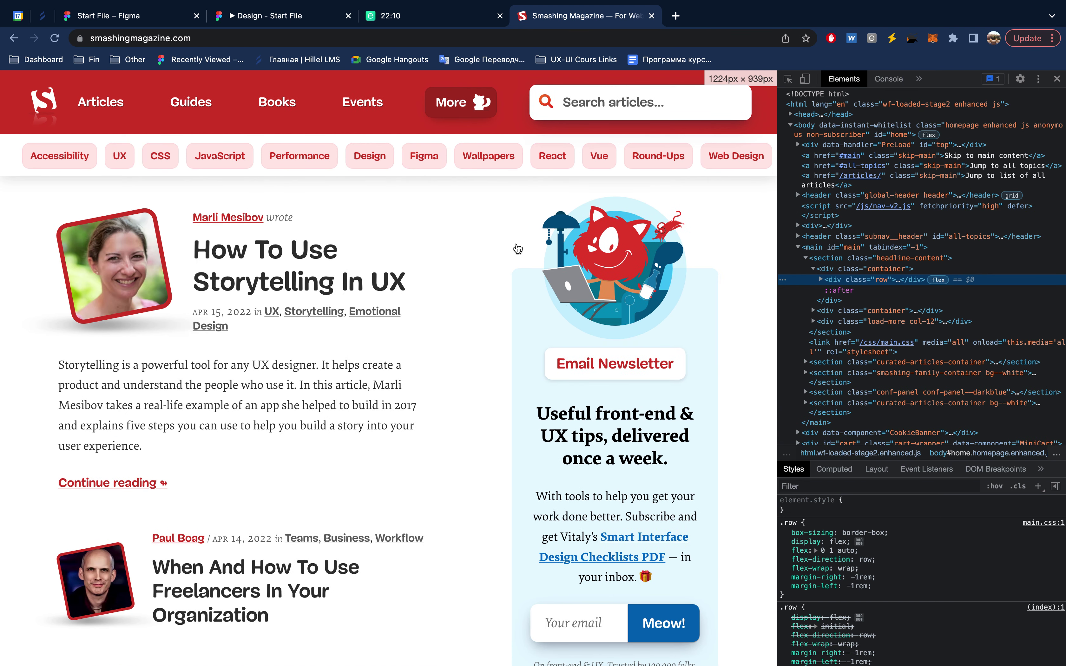
drag(778, 334, 703, 333)
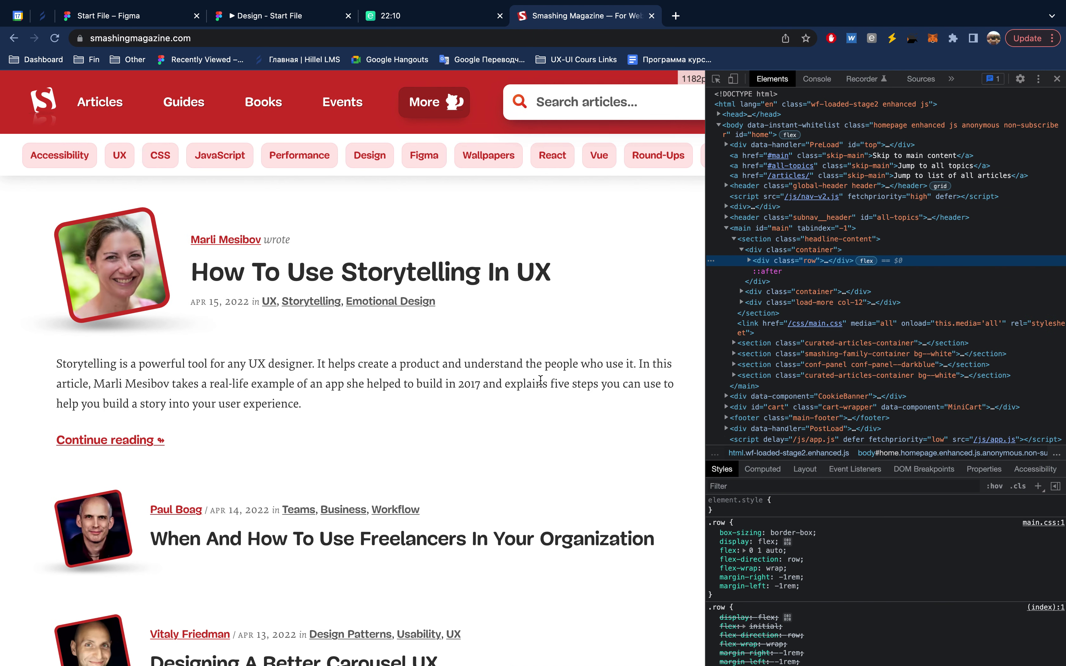
- Scroll to the guide cards and narrow DevTools so all three cards fit in one row
scroll(540, 380, down, 5)
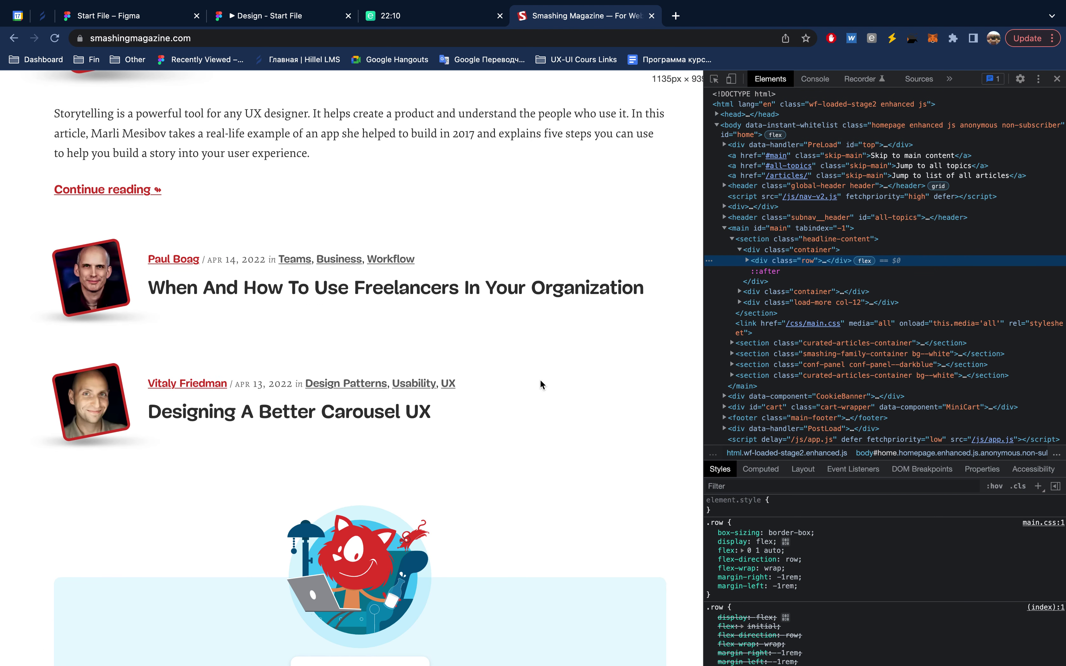
scroll(540, 381, down, 4)
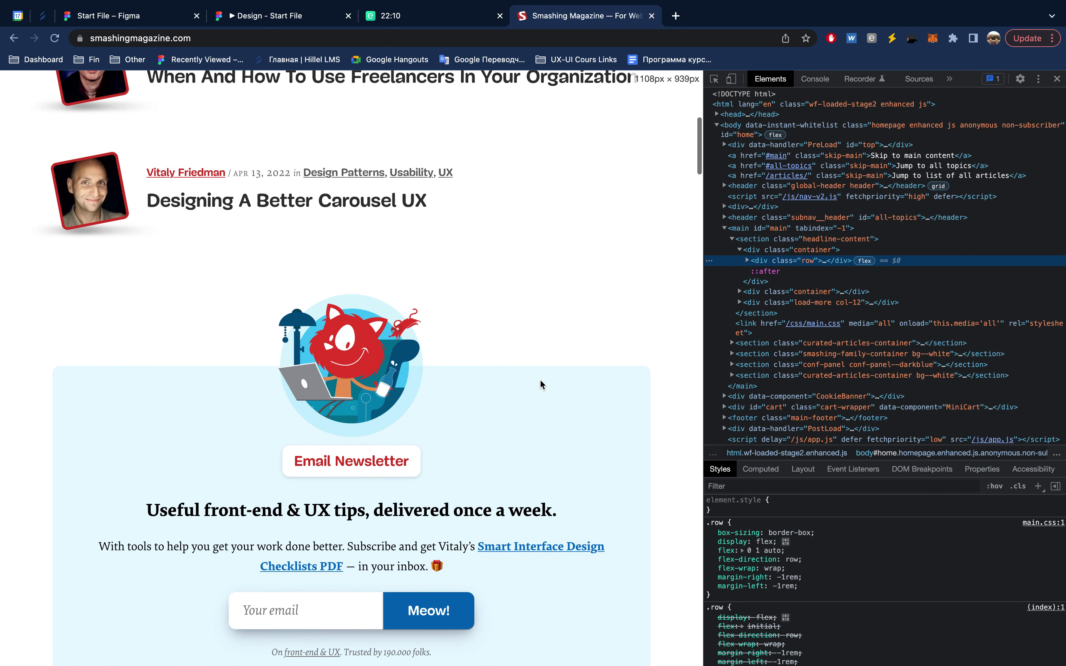
scroll(540, 380, down, 2)
scroll(540, 381, down, 5)
scroll(542, 385, down, 2)
scroll(542, 385, down, 2)
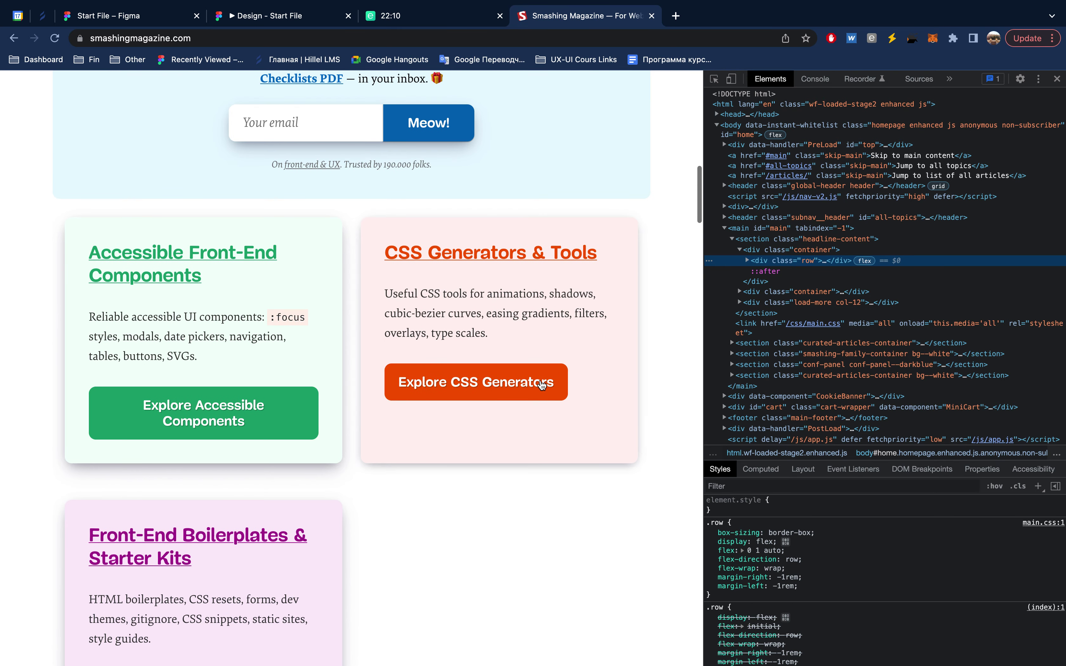
scroll(542, 384, down, 2)
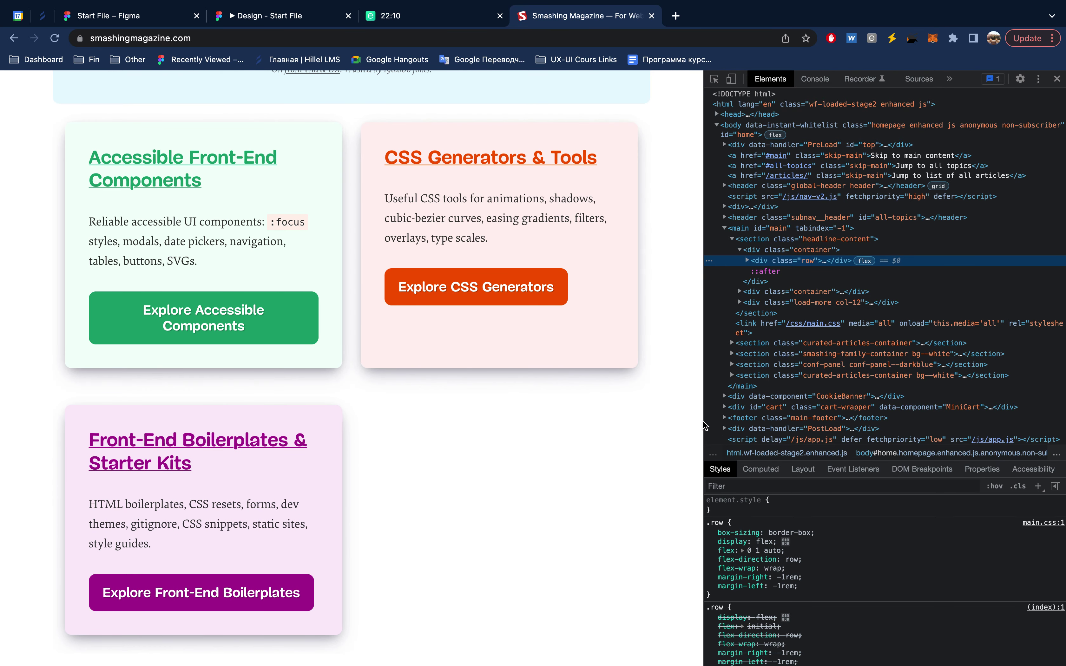
mouse_move(705, 421)
mouse_down()
mouse_move(814, 428)
mouse_move(857, 448)
mouse_up()
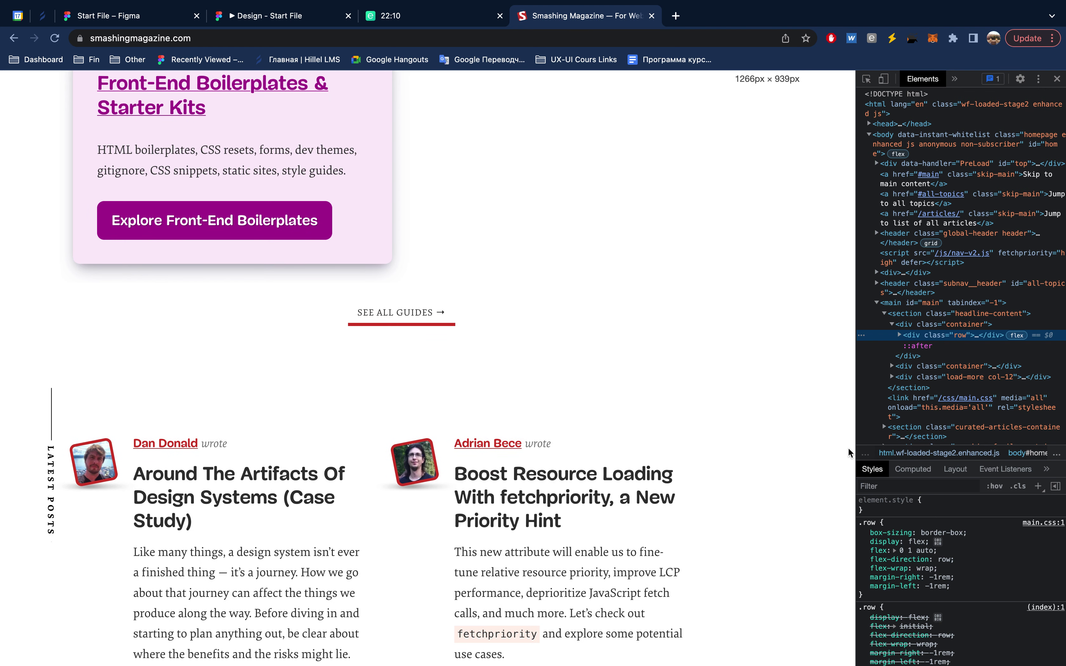
scroll(701, 344, up, 5)
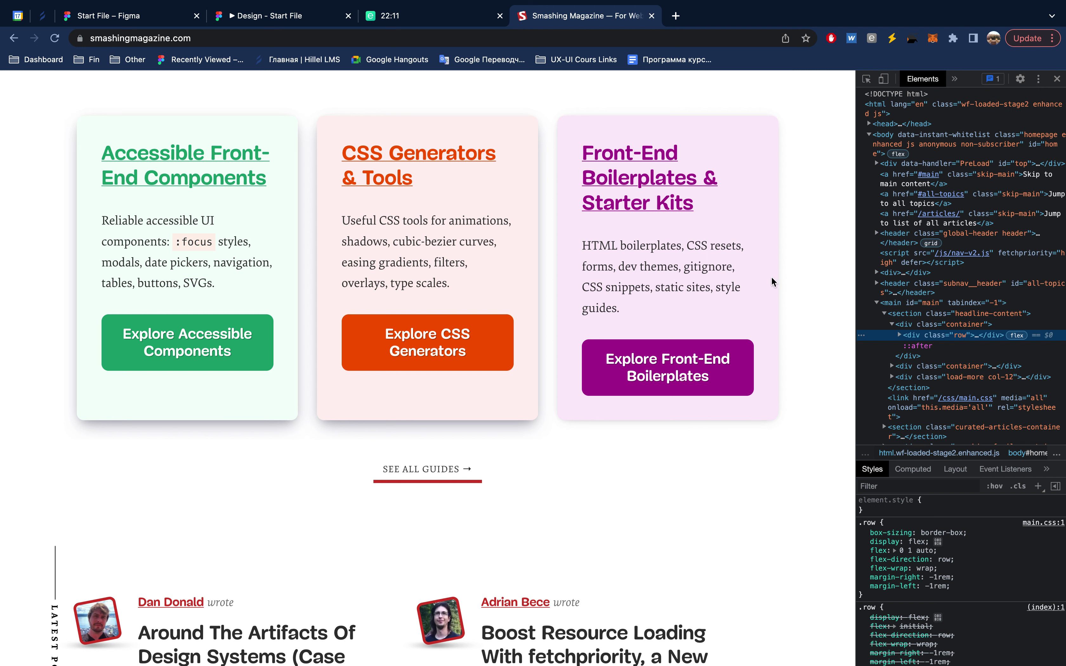
- Widen DevTools so the guide cards wrap two above one, then close DevTools
drag(857, 413, 792, 414)
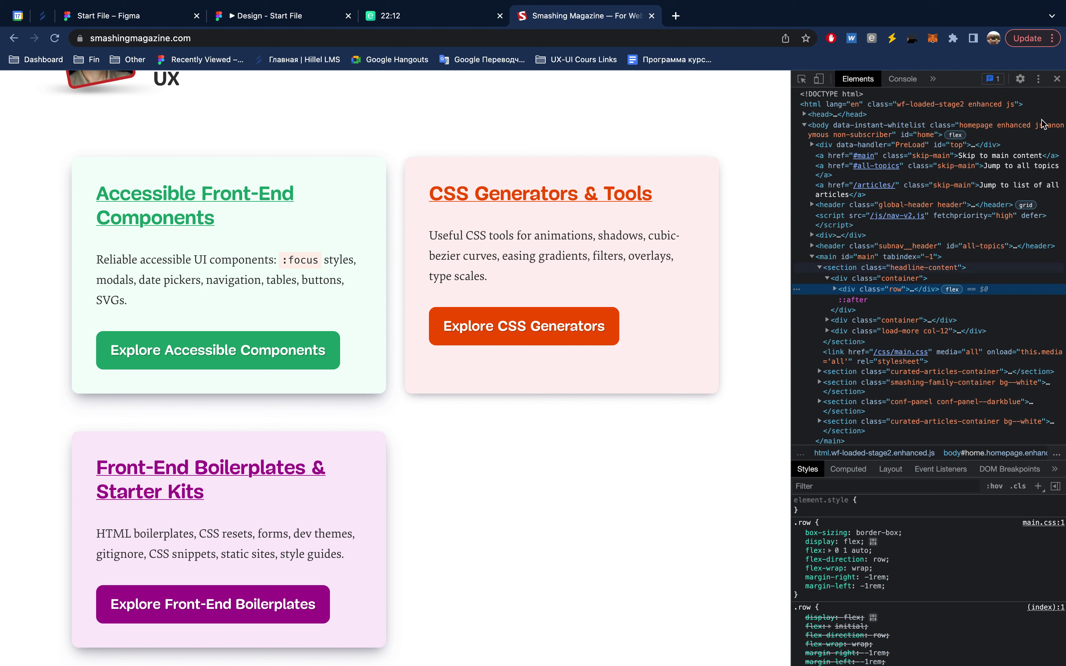
click(1057, 79)
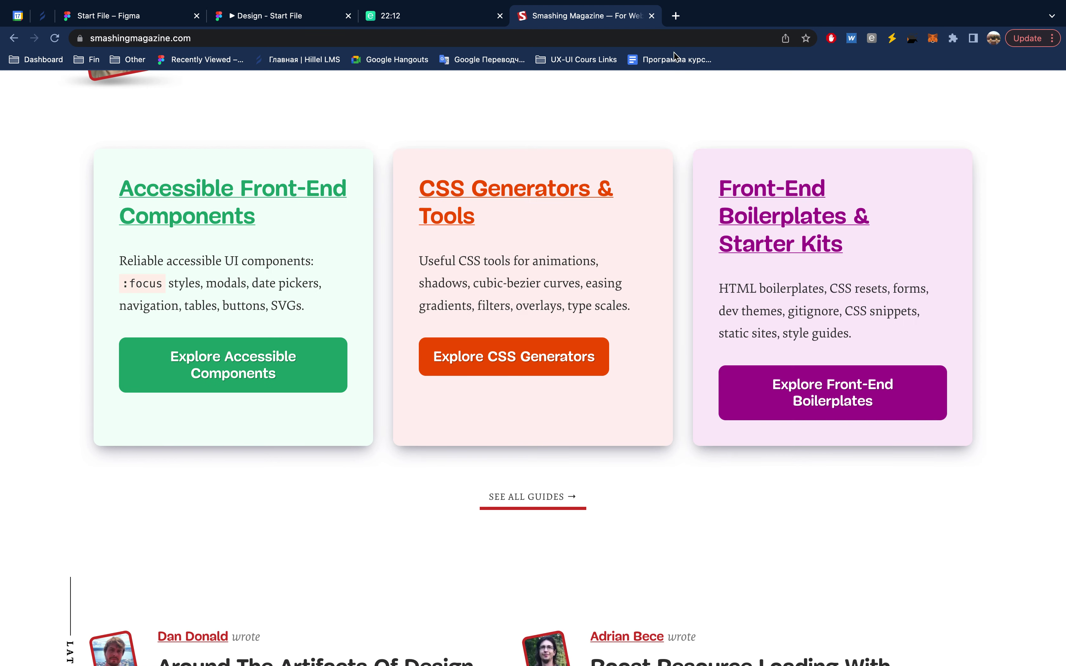
- Close the Smashing Magazine tab and return to the Start File design with the Frame tool
click(652, 16)
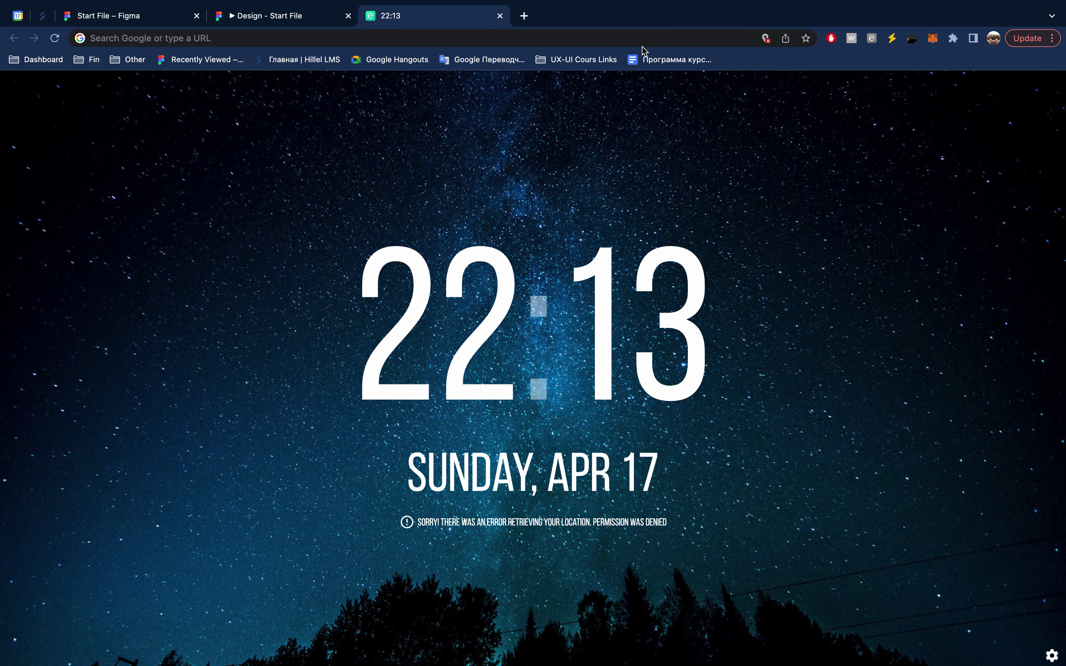
click(287, 18)
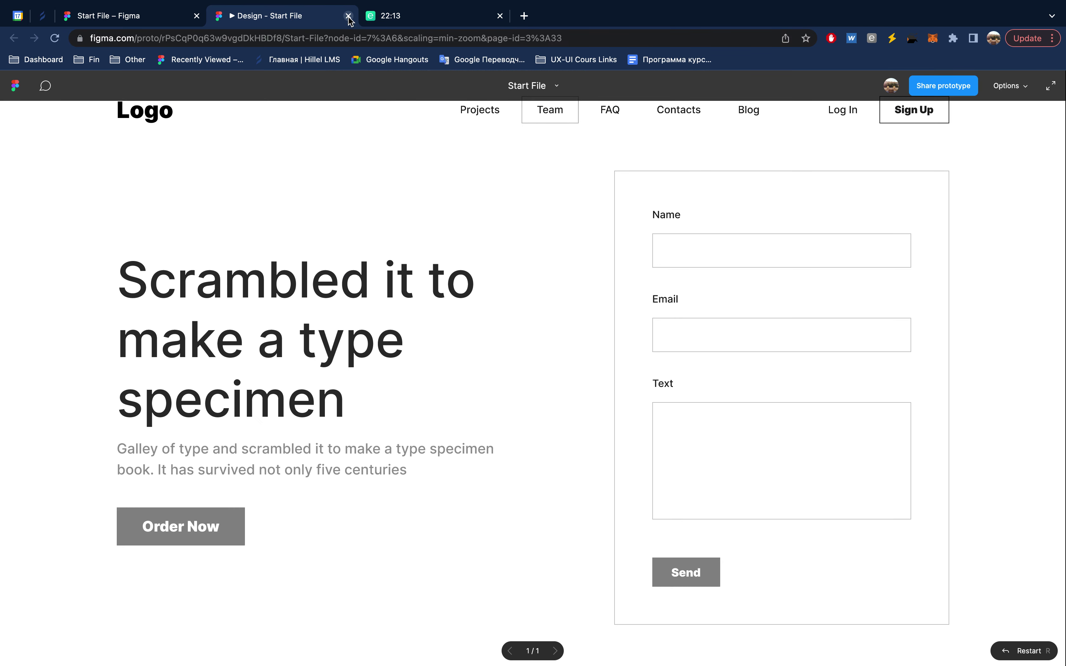
click(151, 21)
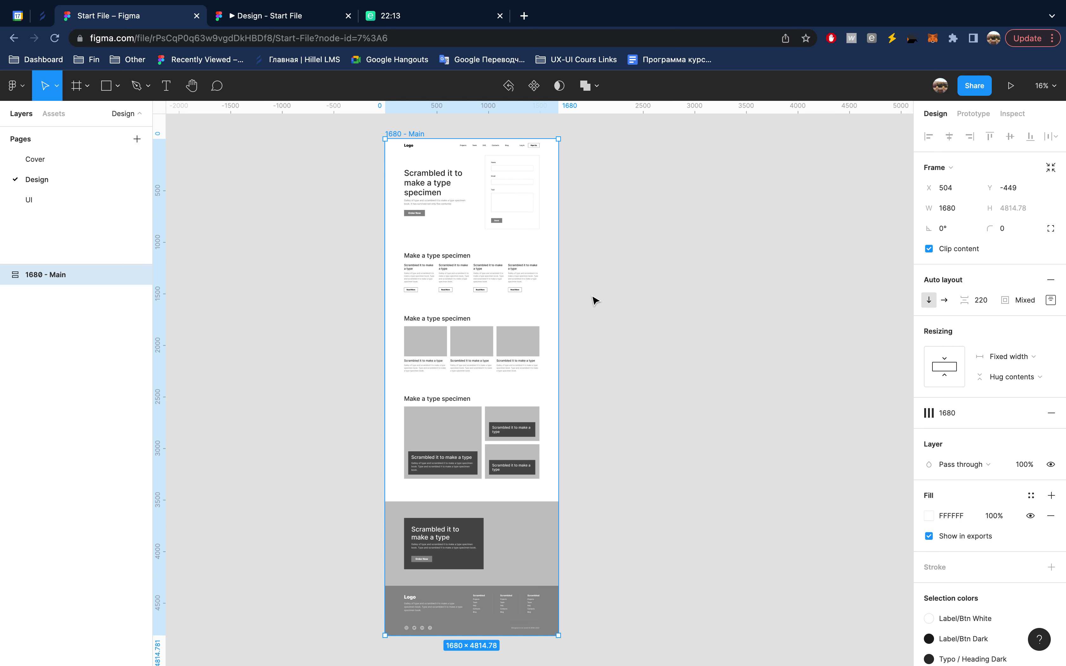
key(f)
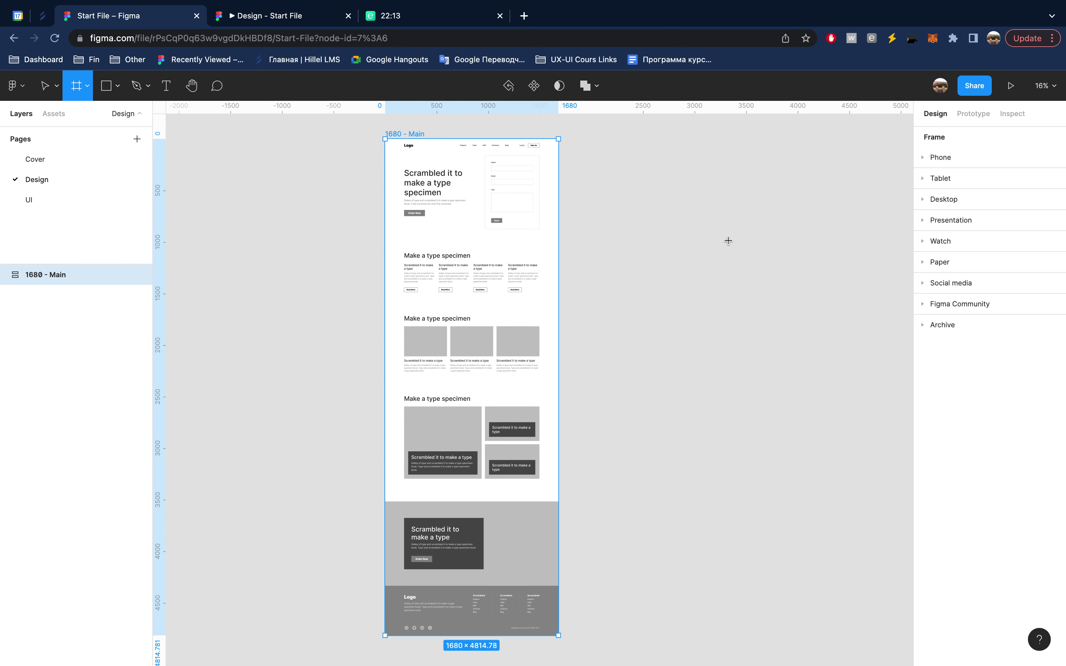
- Expand the Desktop frame presets to check the iMac 1280 size, then collapse them
click(924, 198)
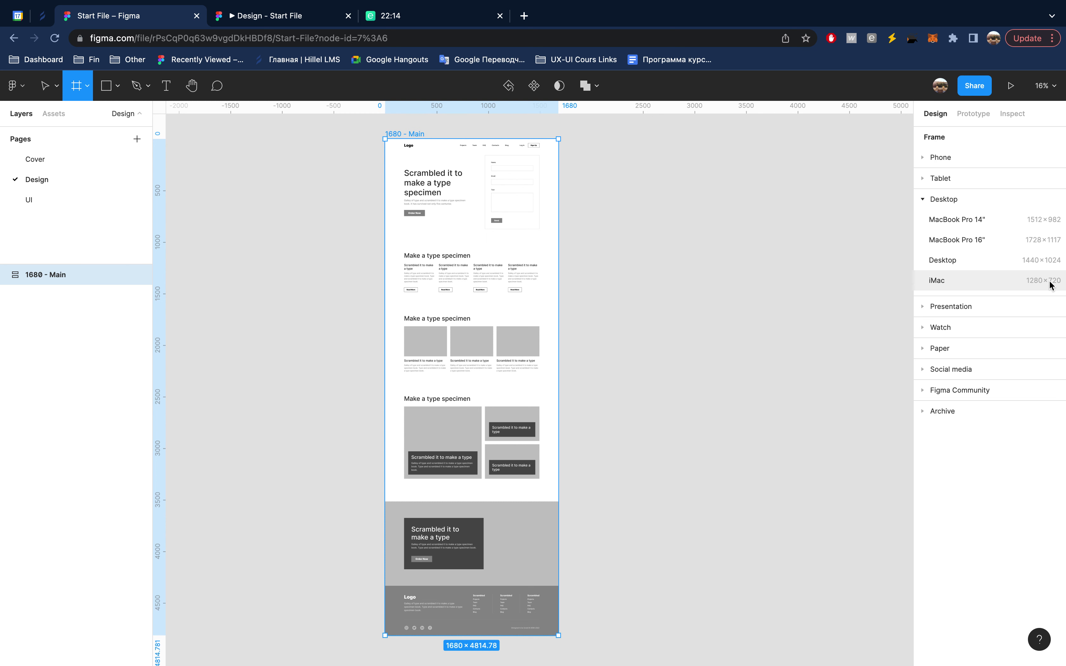
click(936, 201)
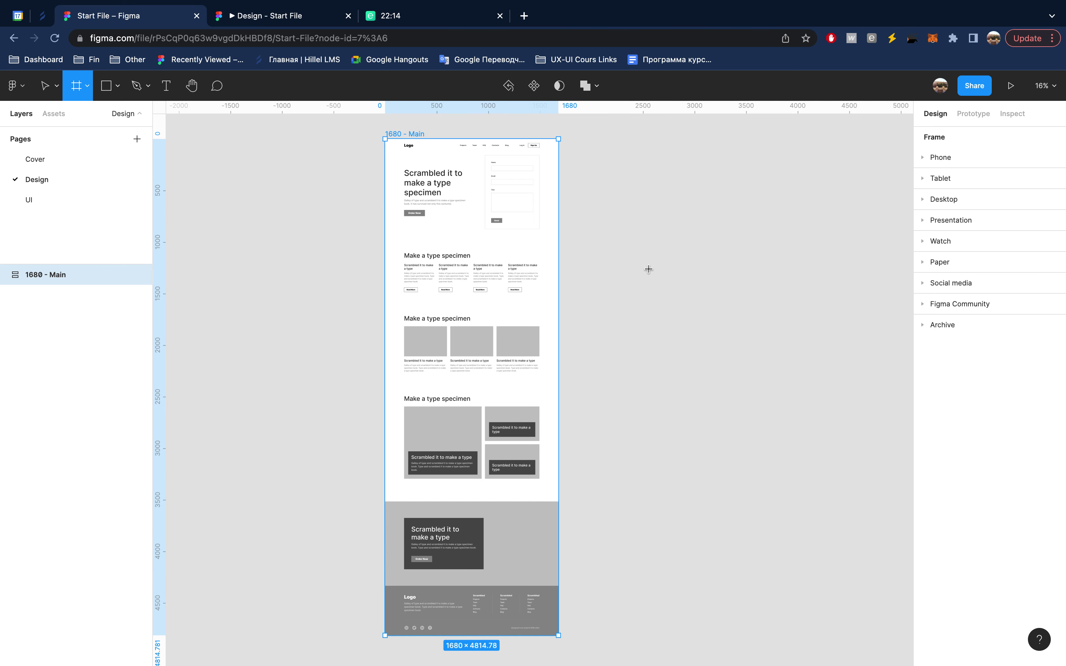
scroll(476, 160, up, 3)
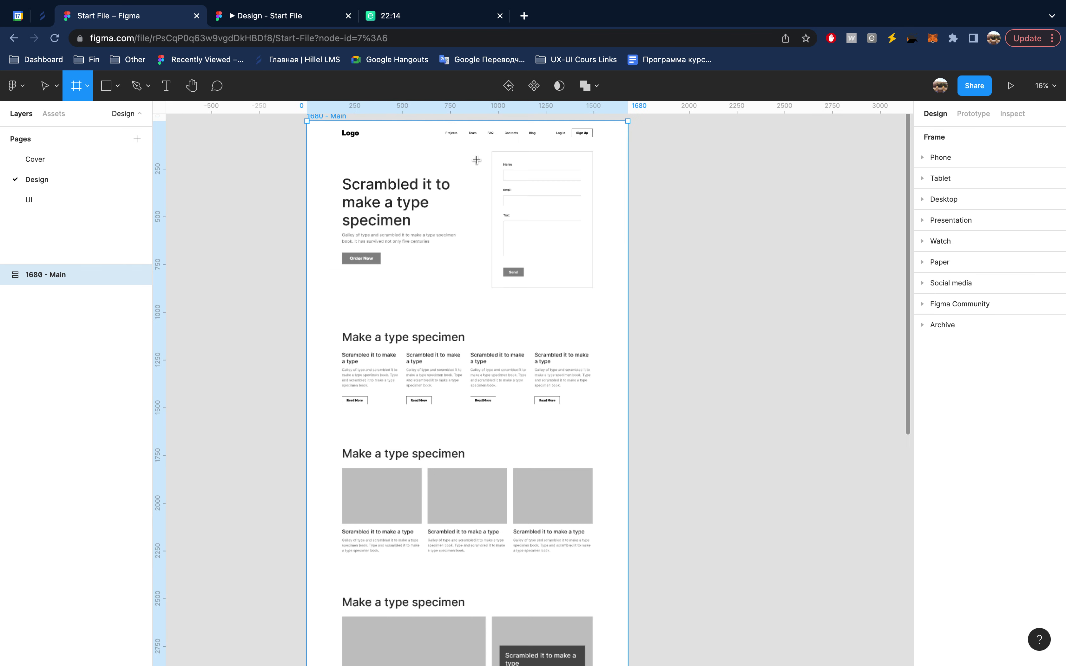
- Pan around 1680 - Main, then drop a 100×100 frame on the canvas to its right
scroll(477, 160, up, 3)
scroll(476, 159, down, 5)
scroll(476, 160, up, 3)
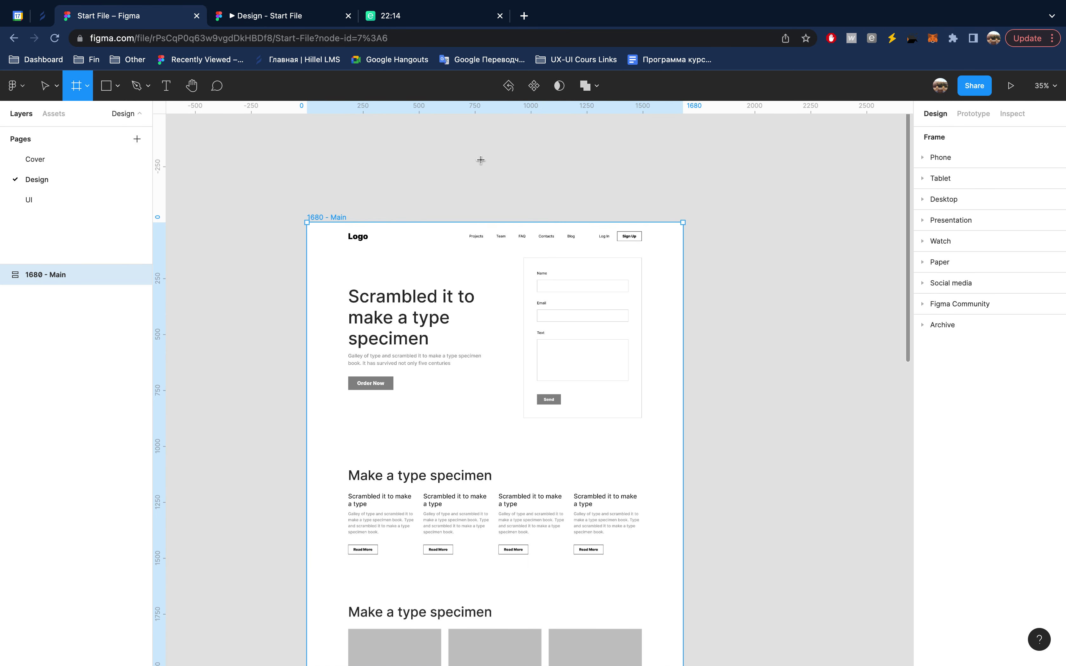
scroll(484, 346, down, 3)
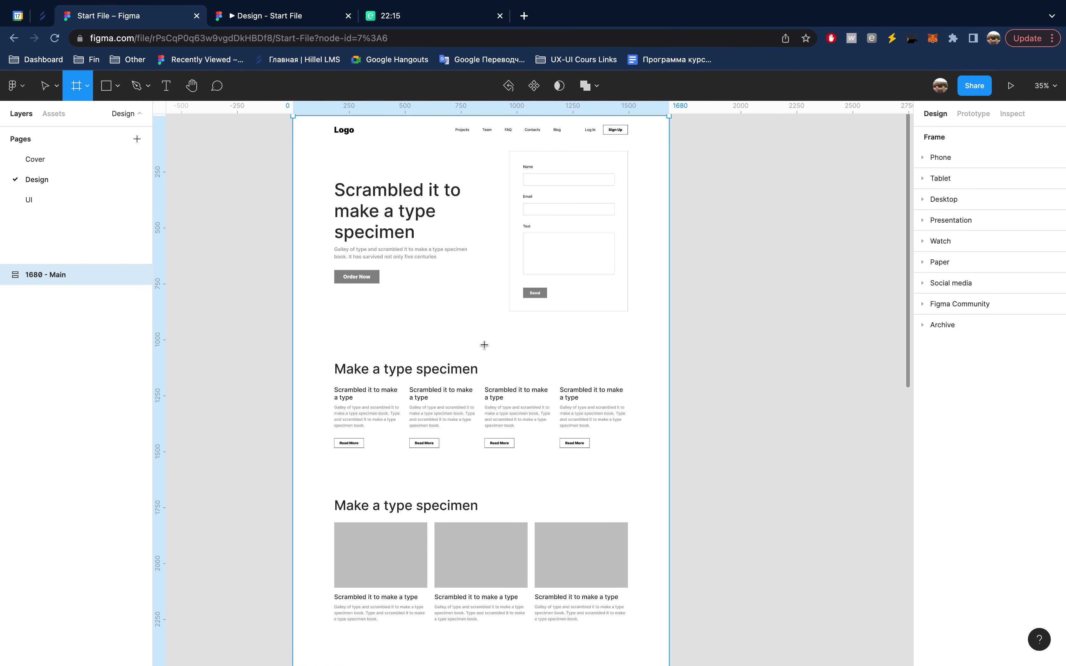
scroll(485, 345, down, 2)
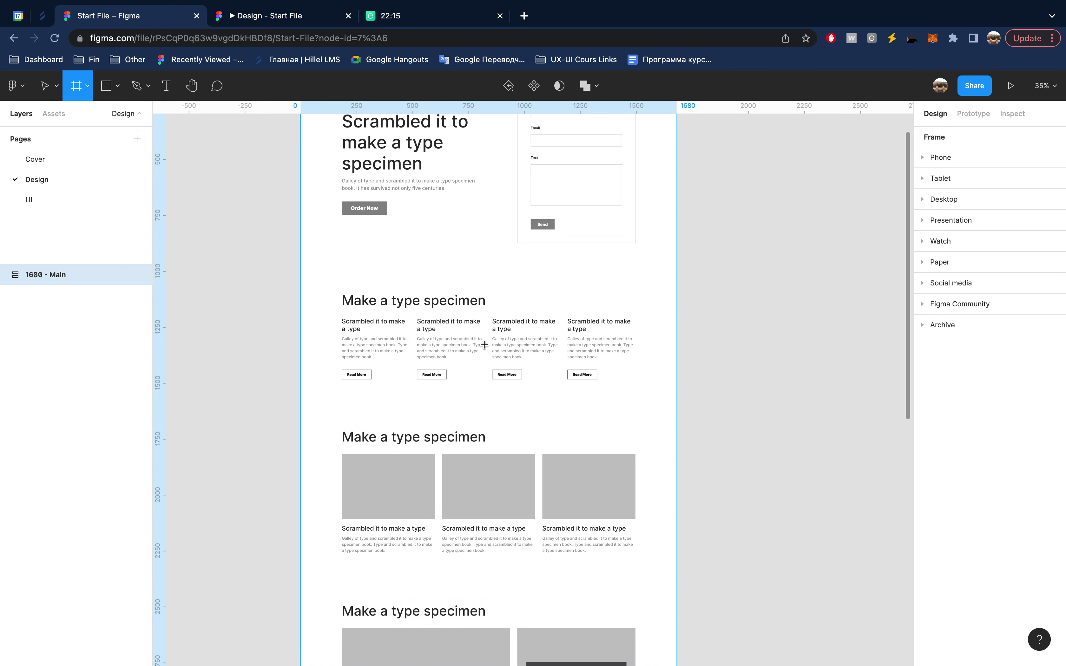
scroll(485, 345, down, 3)
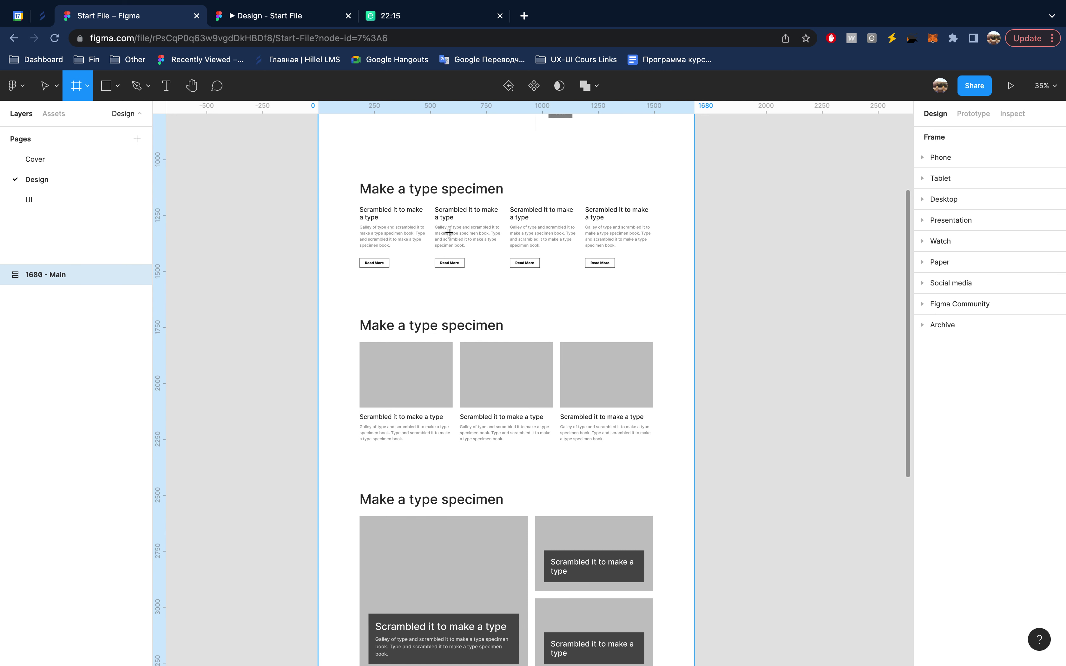
scroll(488, 361, up, 5)
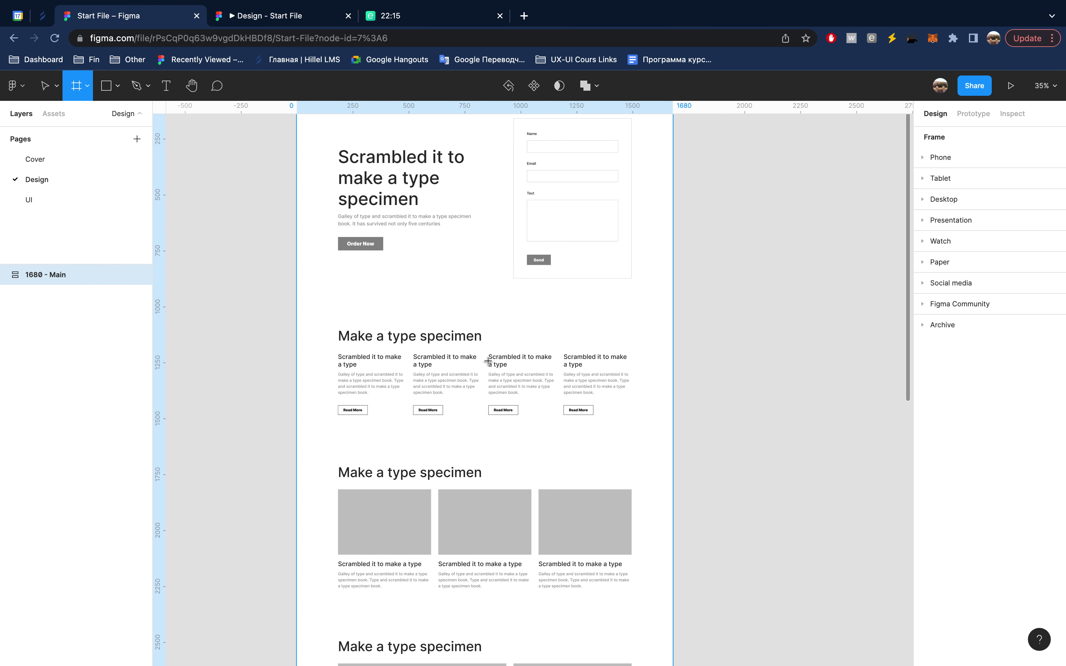
scroll(488, 361, up, 2)
scroll(487, 361, up, 3)
scroll(658, 221, right, 3)
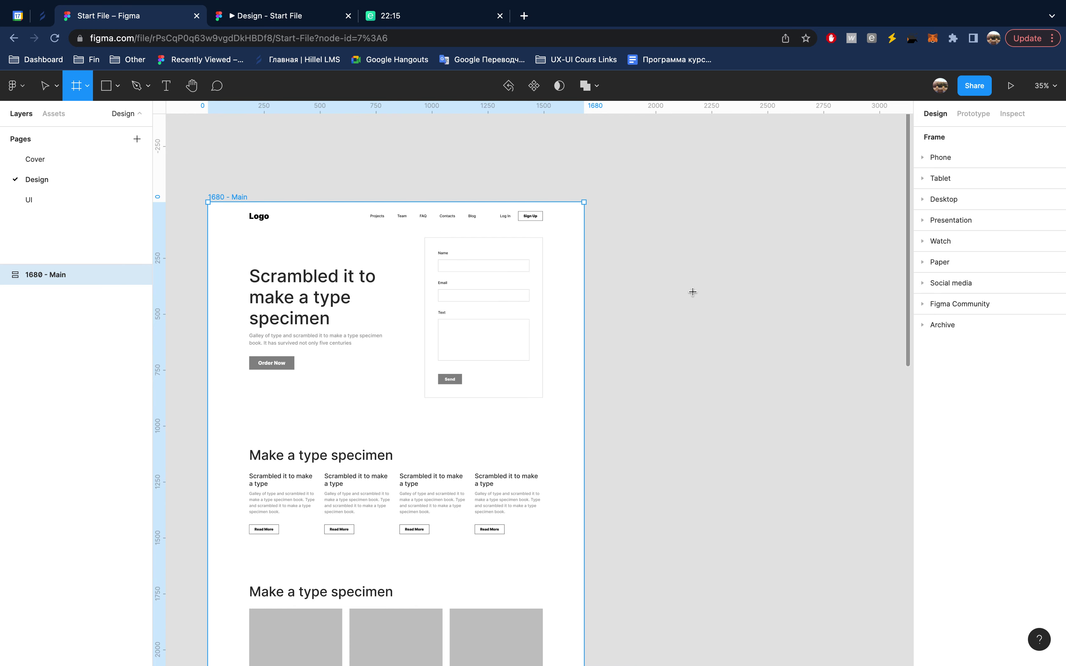
scroll(692, 294, right, 2)
scroll(692, 294, down, 4)
scroll(692, 294, left, 2)
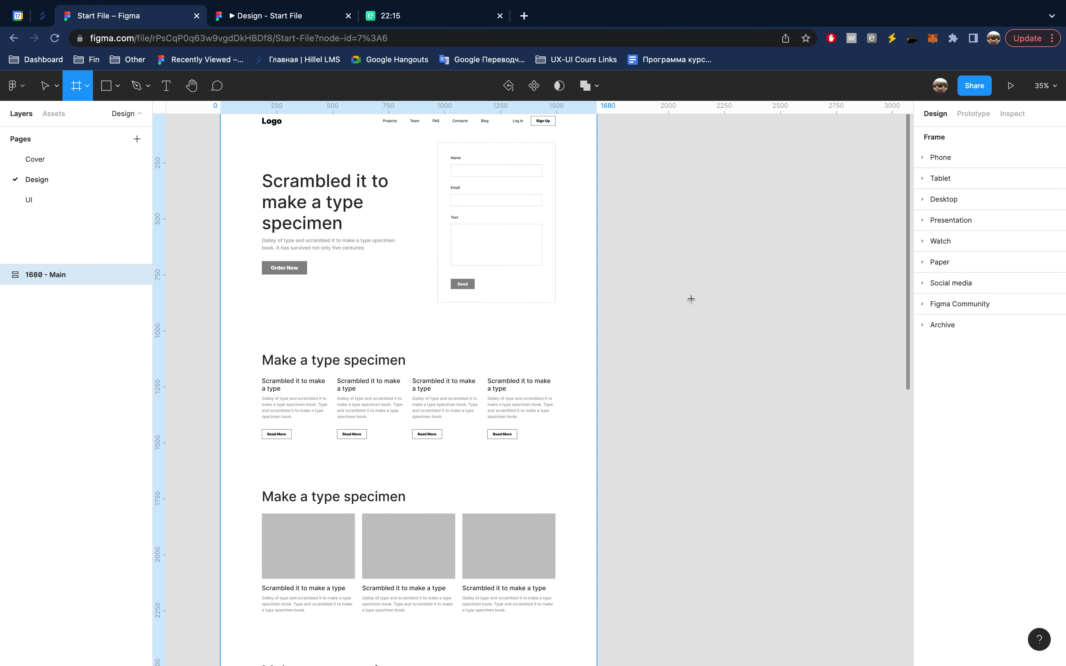
scroll(692, 294, down, 2)
scroll(692, 296, down, 2)
scroll(690, 300, up, 3)
scroll(691, 299, right, 4)
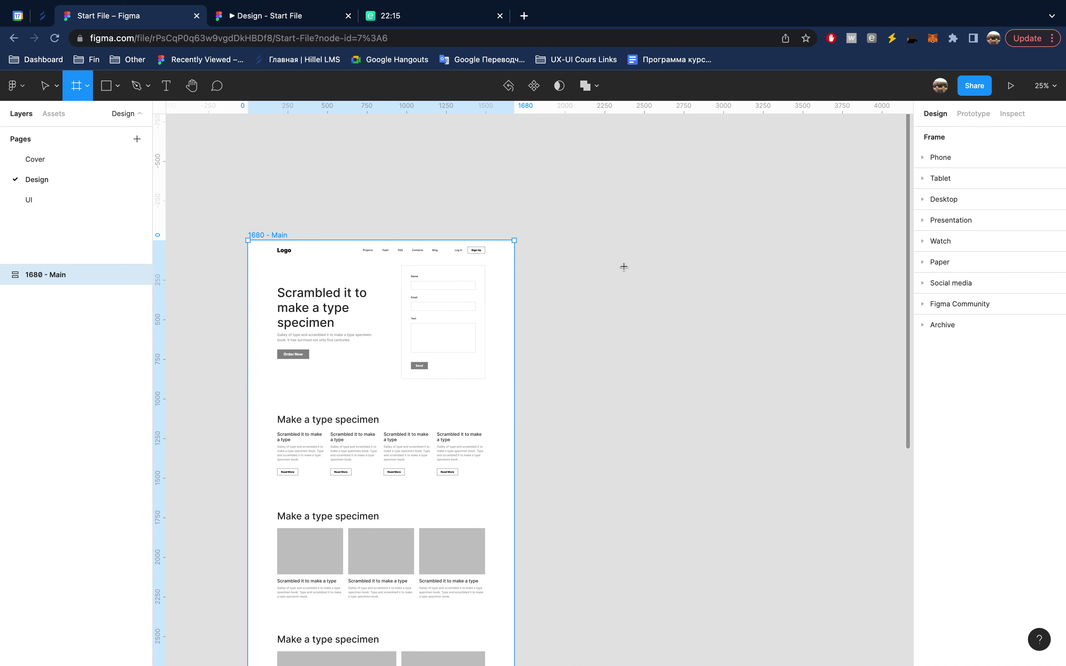
click(598, 289)
- Resize the new frame to 1280 wide by 1680 tall
click(957, 211)
text(1280)
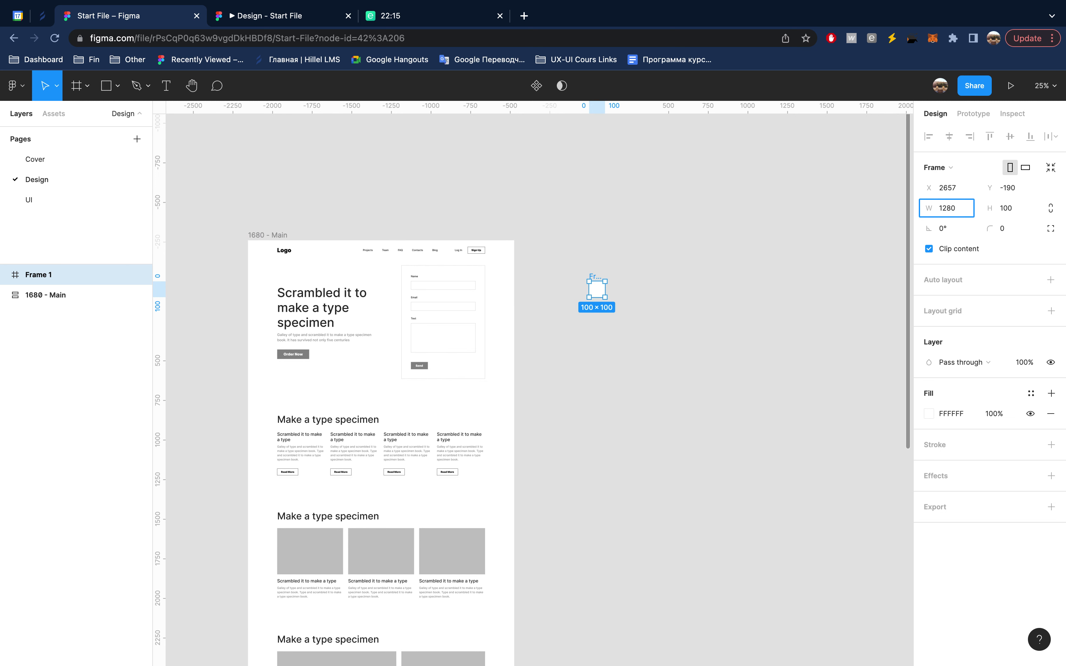
key(Return)
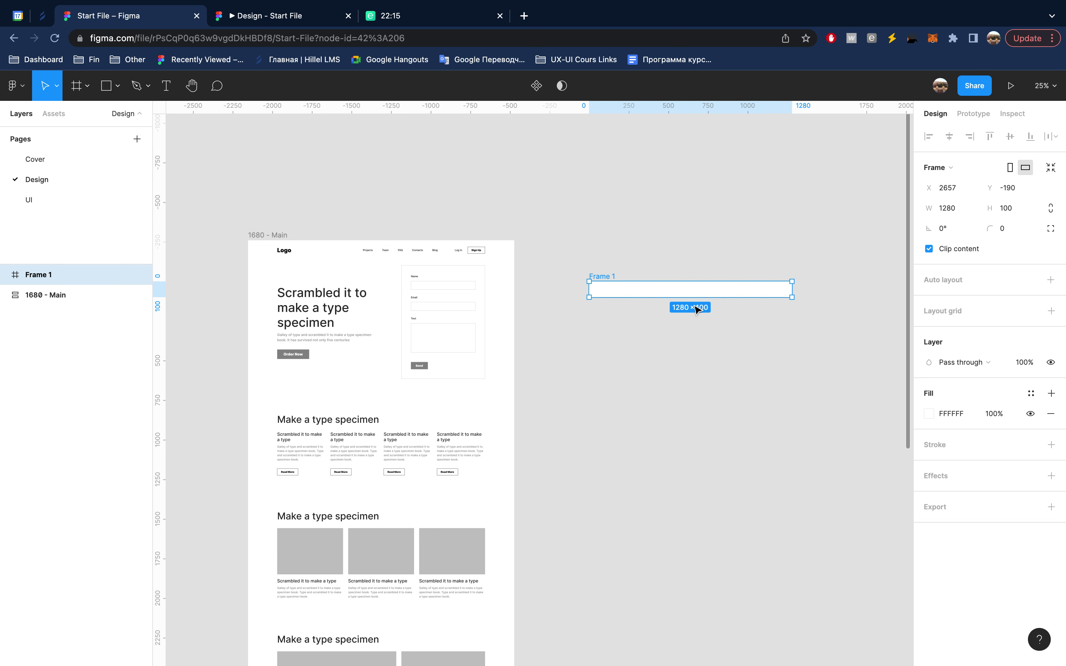
drag(690, 316, 690, 567)
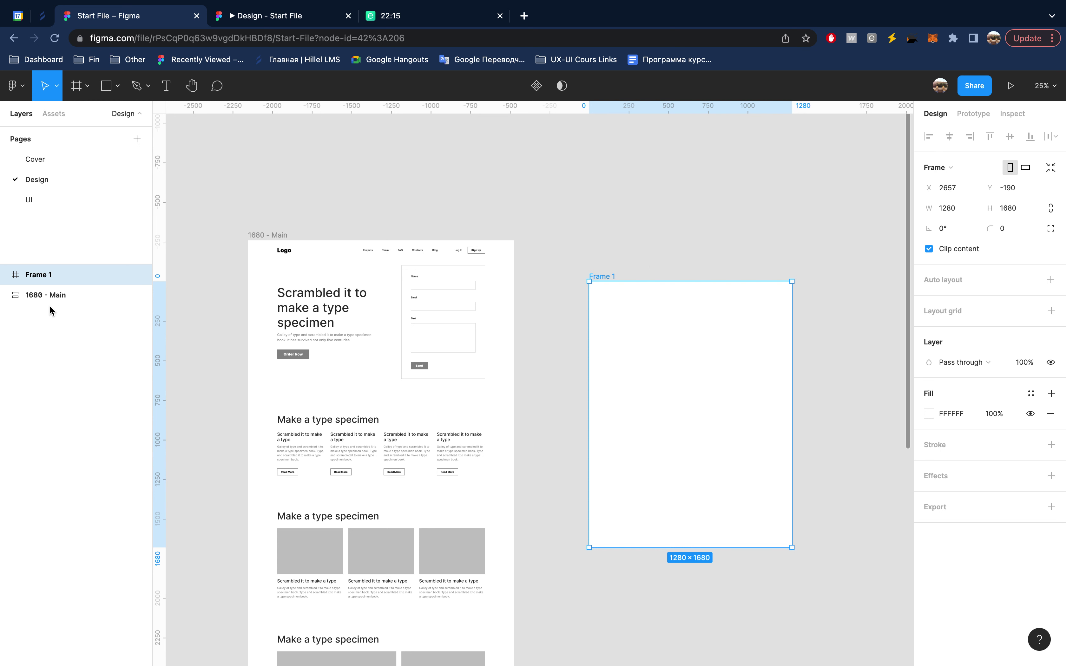
- Rename the frame '1280 - Main' and align its top with 1680 - Main
key(super+r)
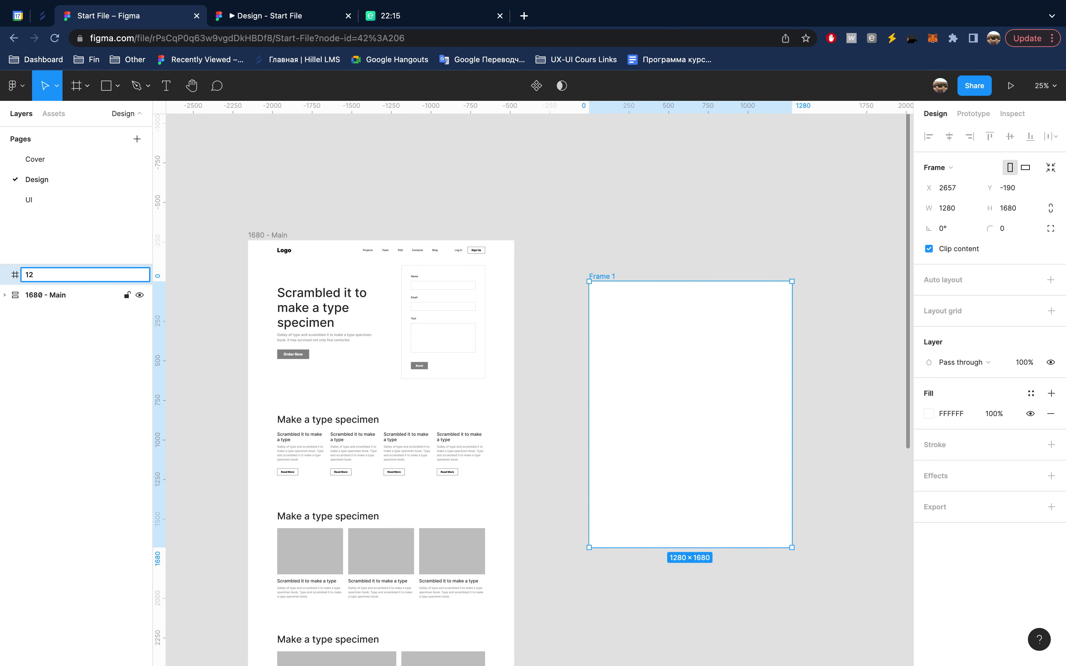
key(Return)
key(super+r)
key(Right)
key(Return)
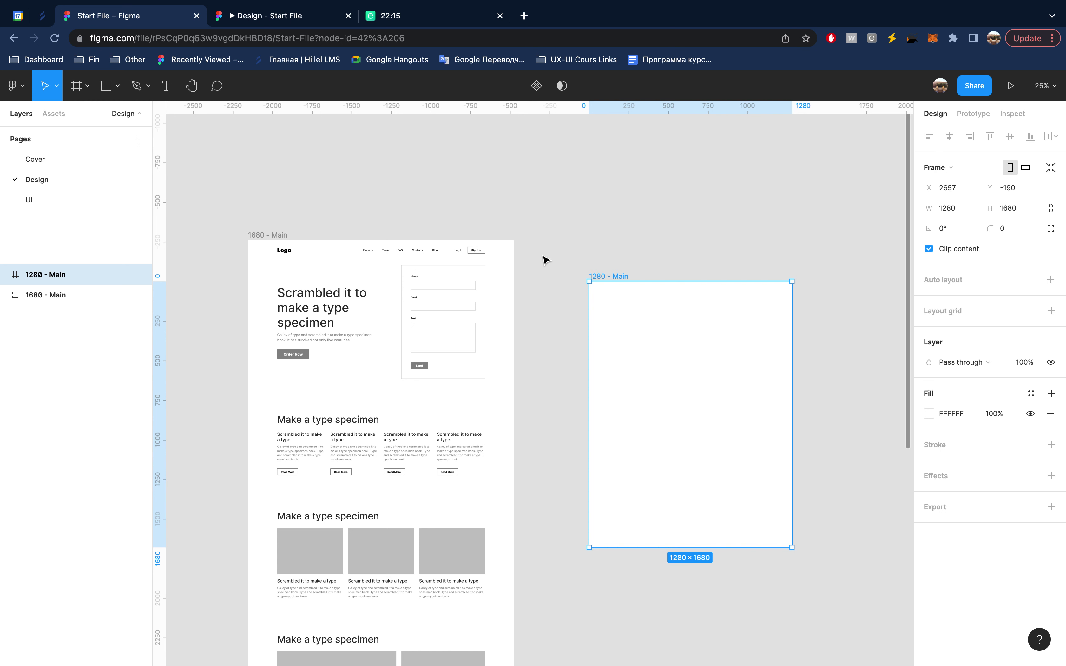
drag(609, 277, 581, 237)
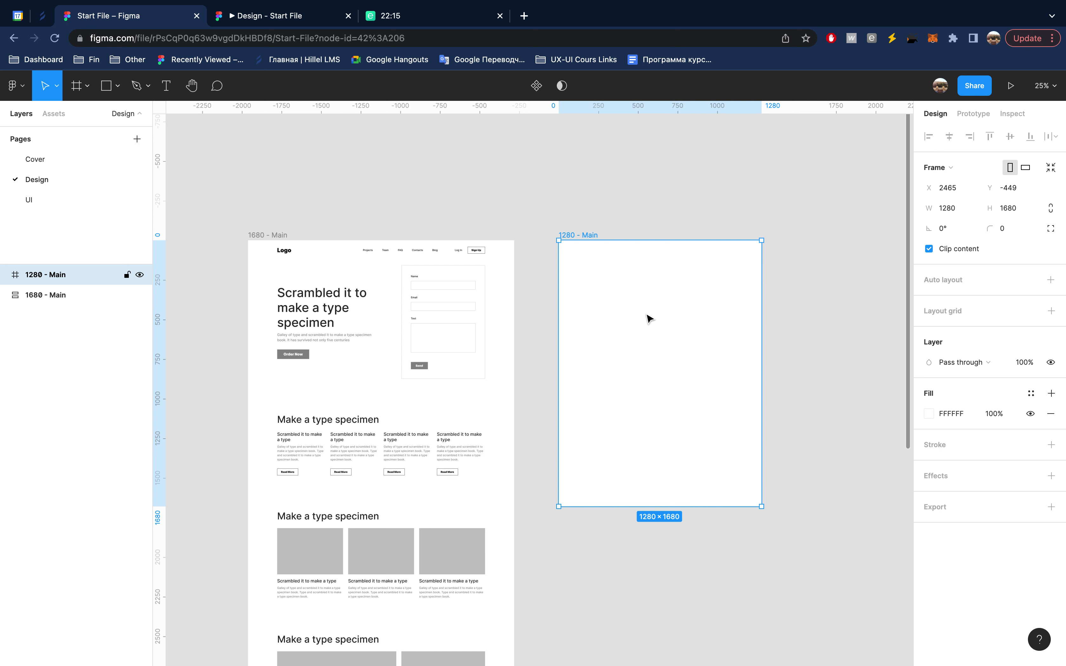
- Draw a rectangle inside 1280 - Main with no fill and a red FF0000 stroke
key(r)
drag(589, 274, 661, 332)
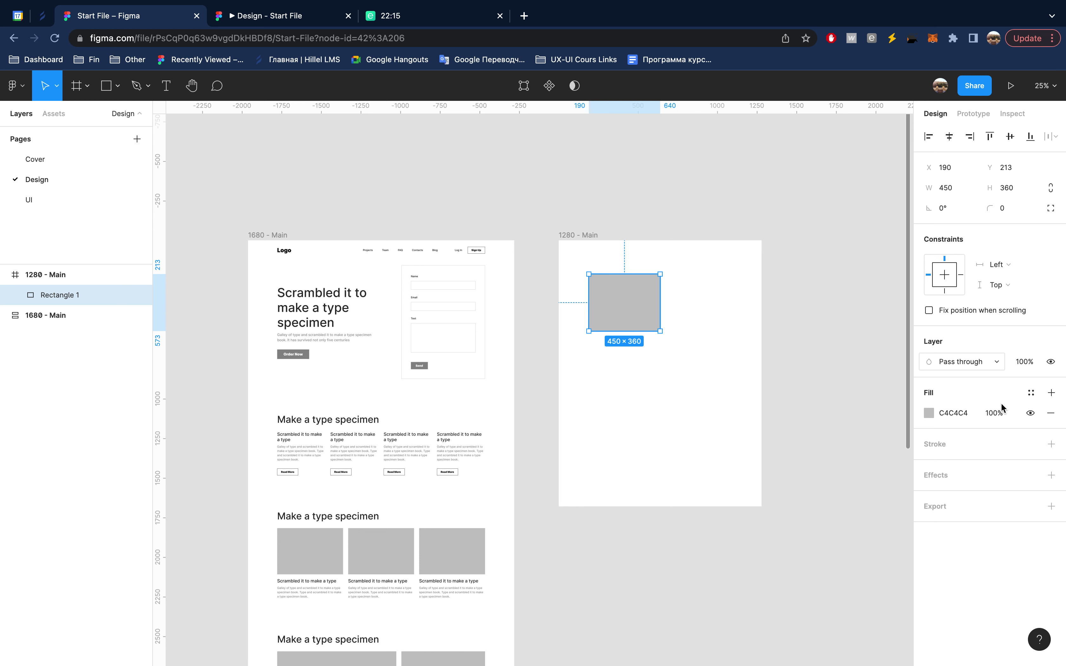
click(1051, 413)
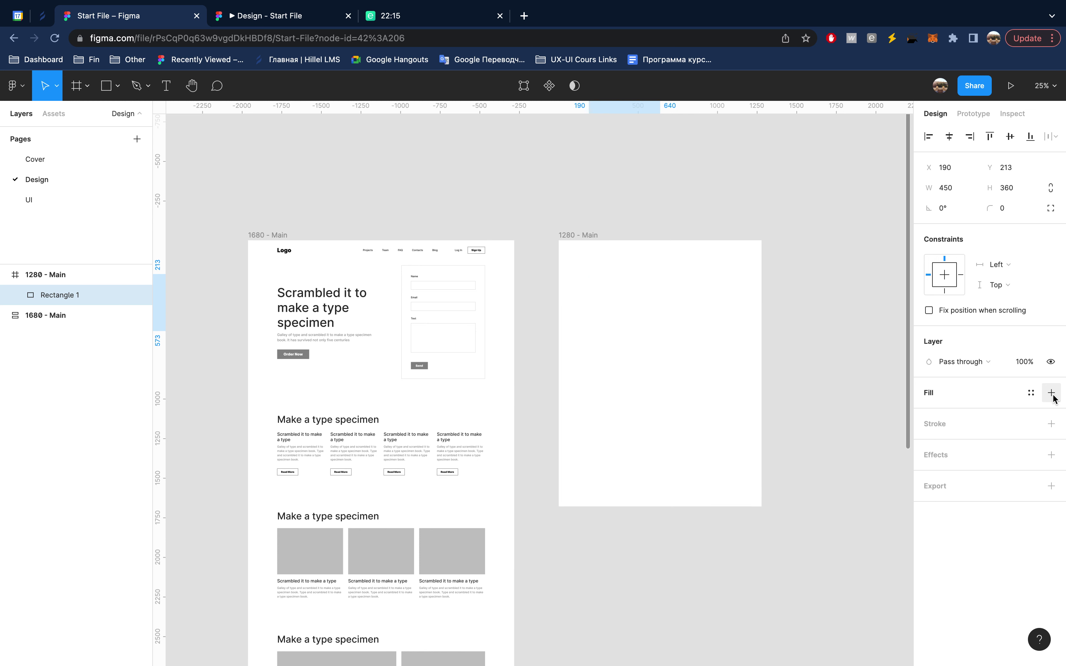
click(1051, 424)
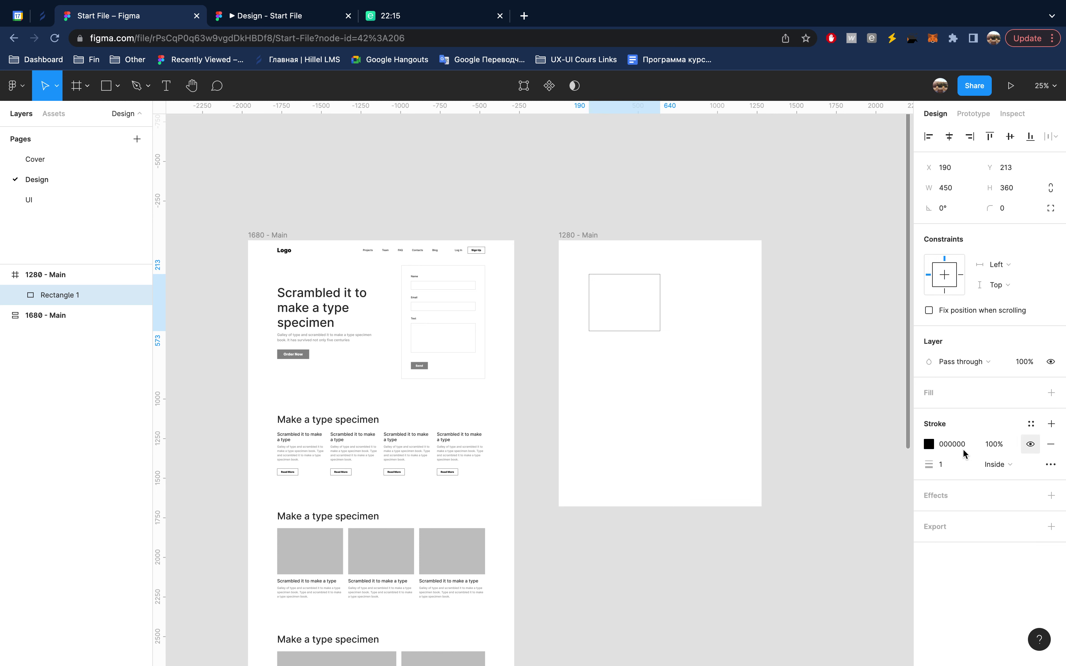
click(928, 444)
text(ff0000)
key(Return)
- Set the rectangle's red stroke width to 5
click(900, 335)
click(947, 464)
text(11)
key(Return)
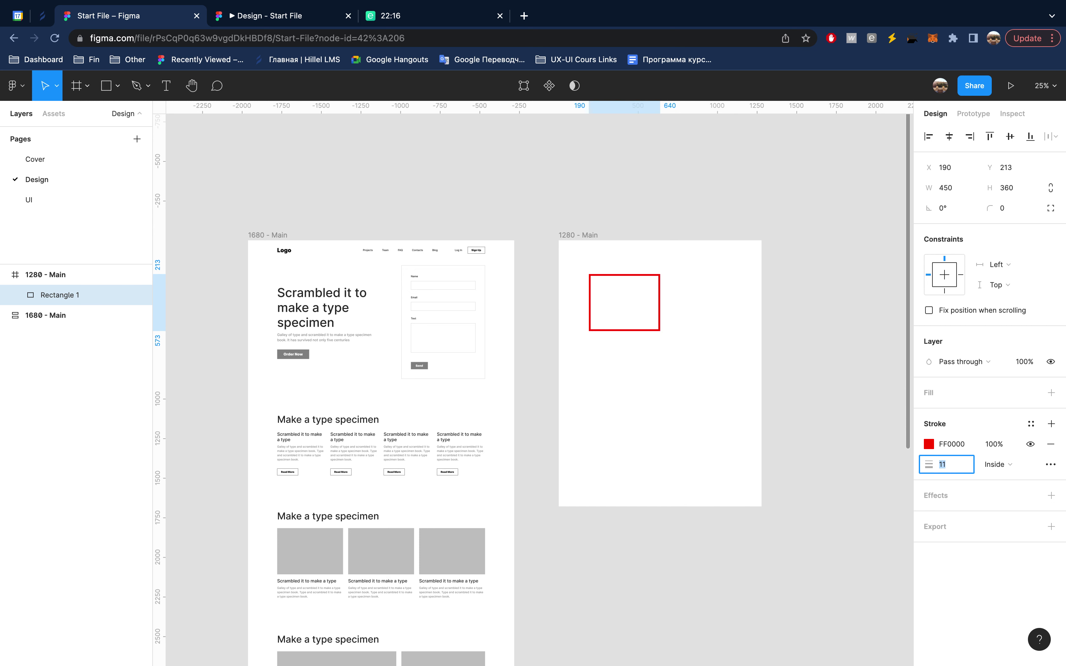
text(5)
key(Return)
- Resize the rectangle to 1280 × 720 and align it to the frame's top-left corner
click(951, 188)
text(1)
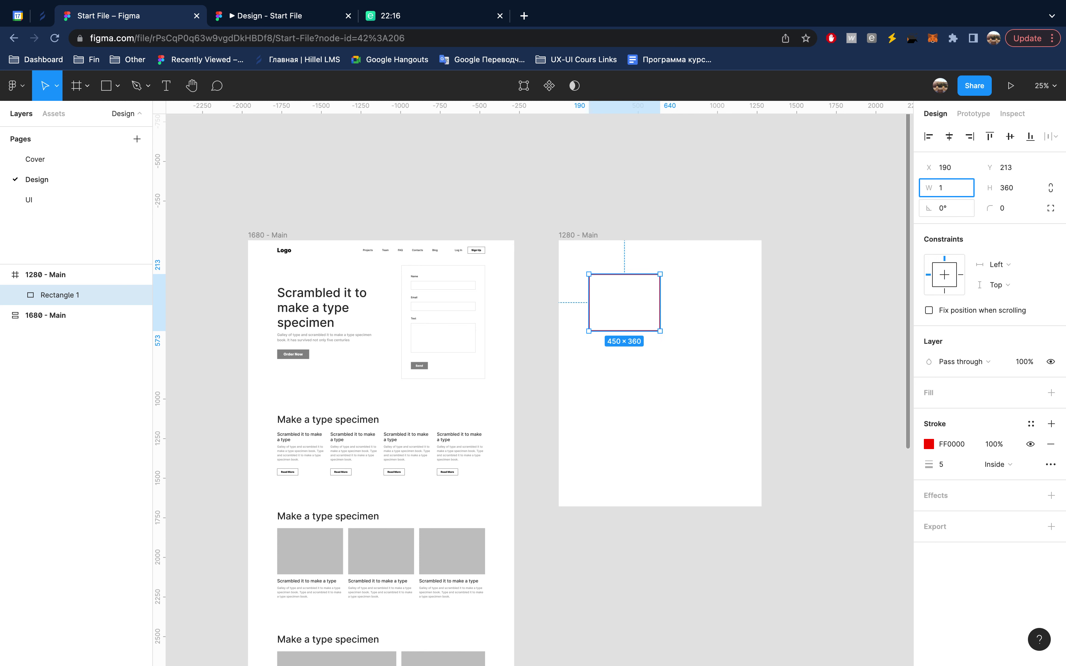
key(Return)
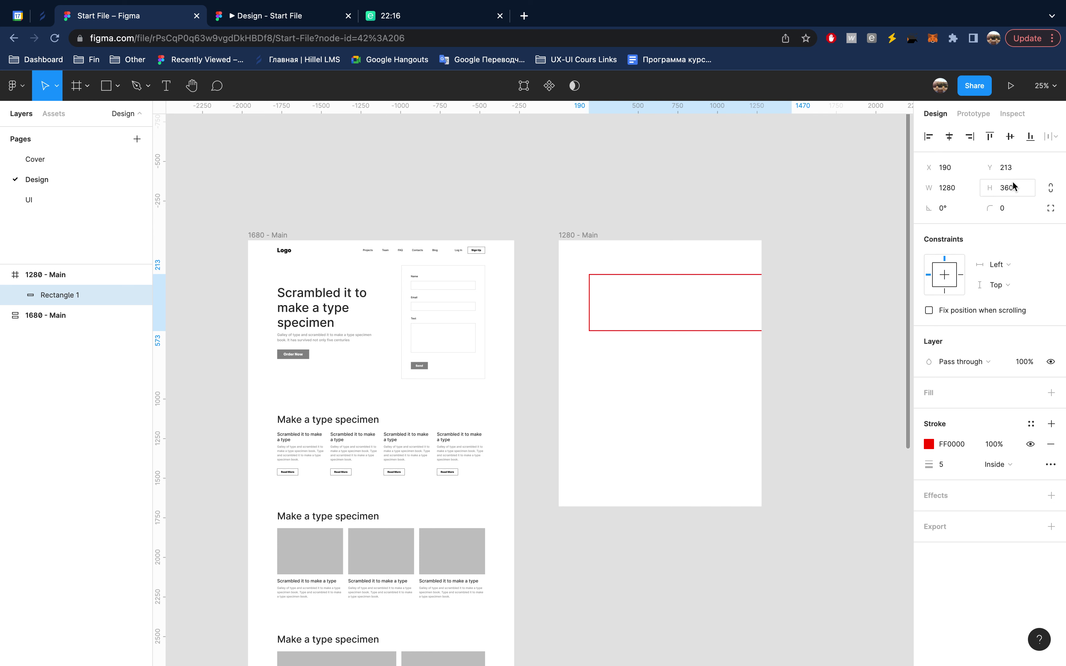
click(1013, 187)
text(720)
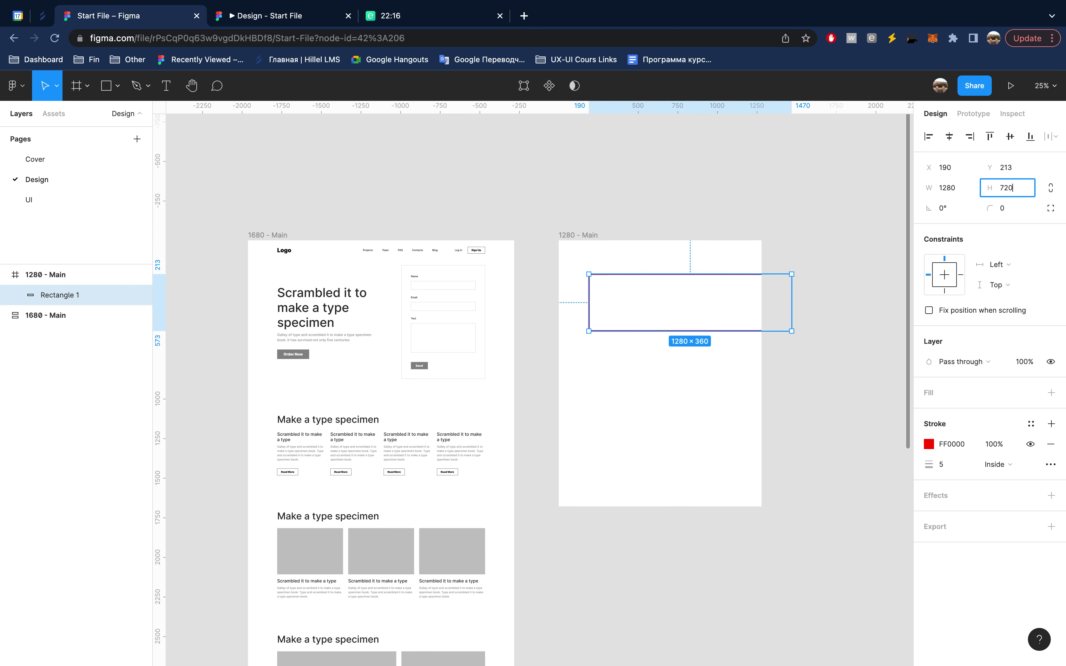
key(Return)
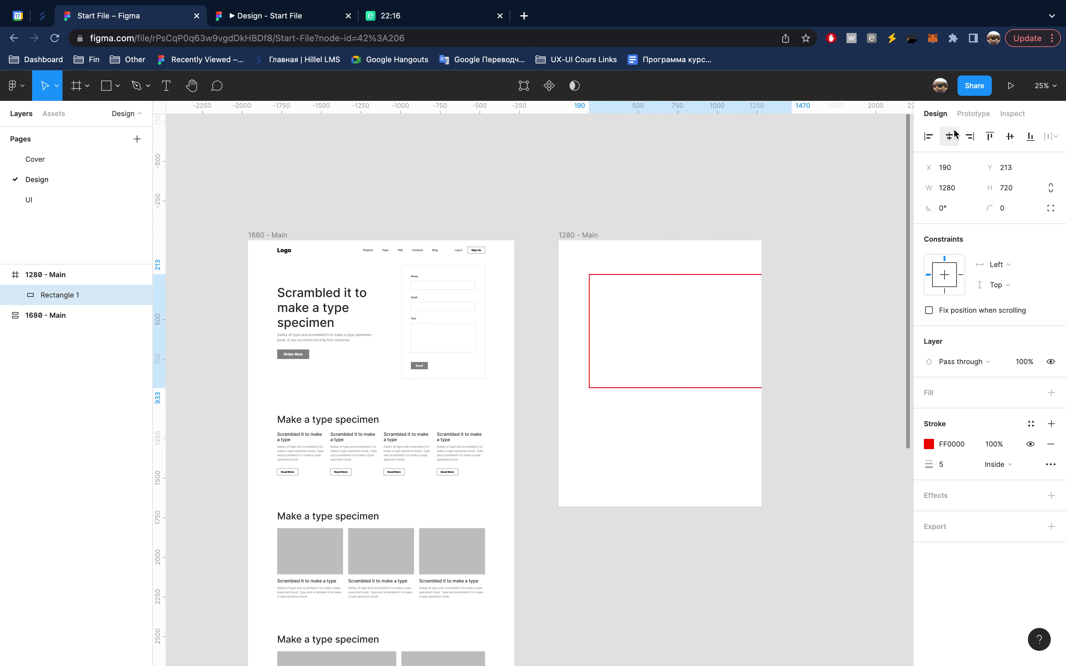
click(949, 136)
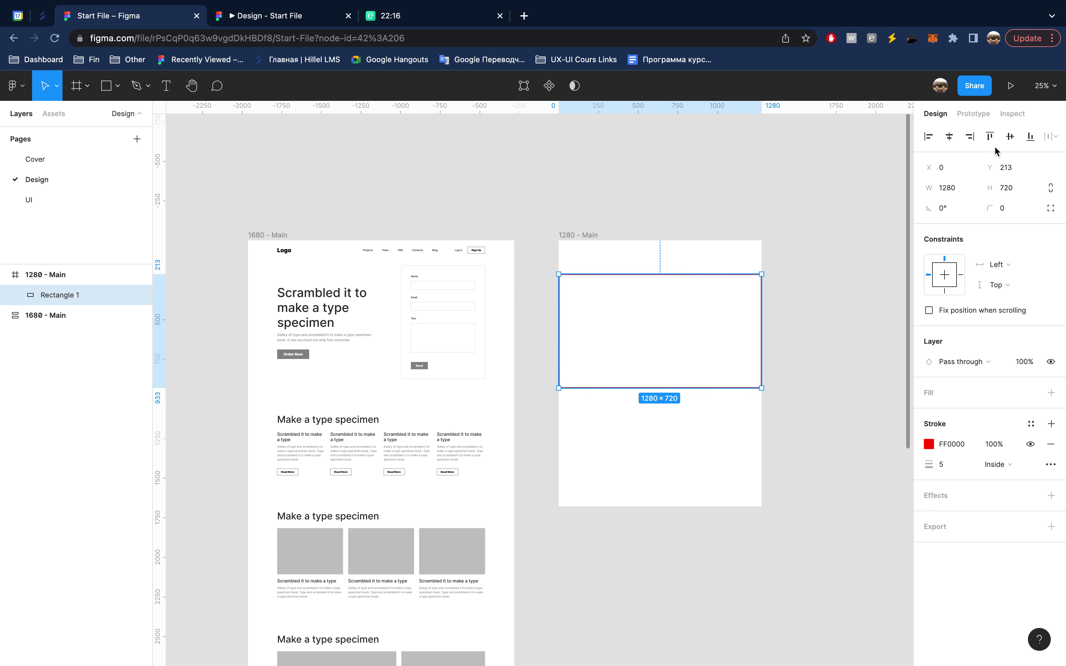
click(990, 136)
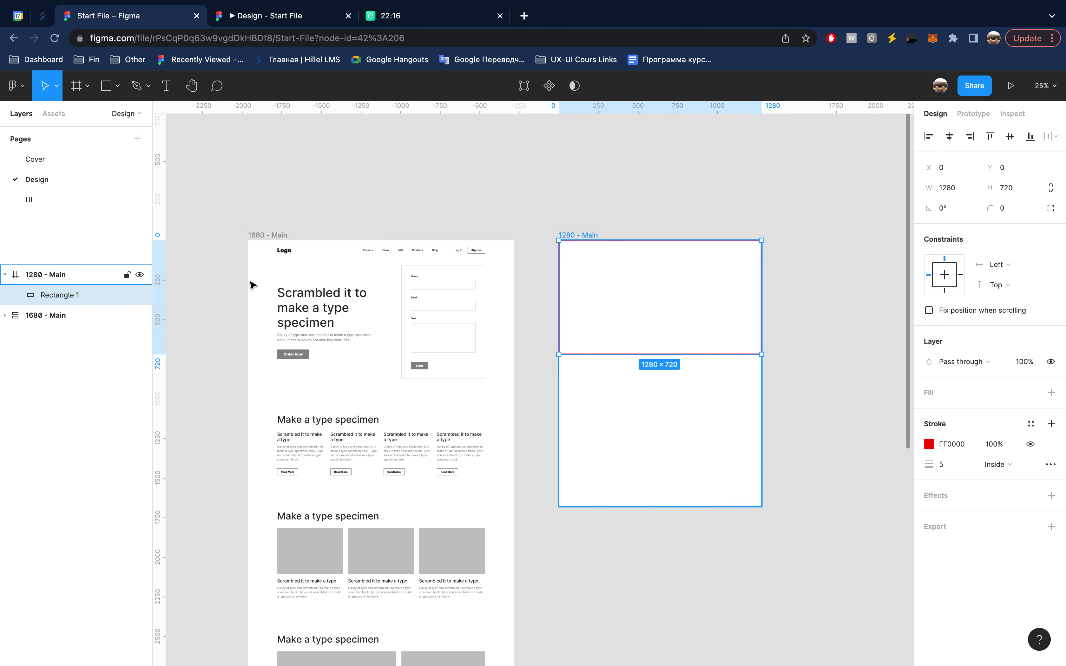
click(272, 236)
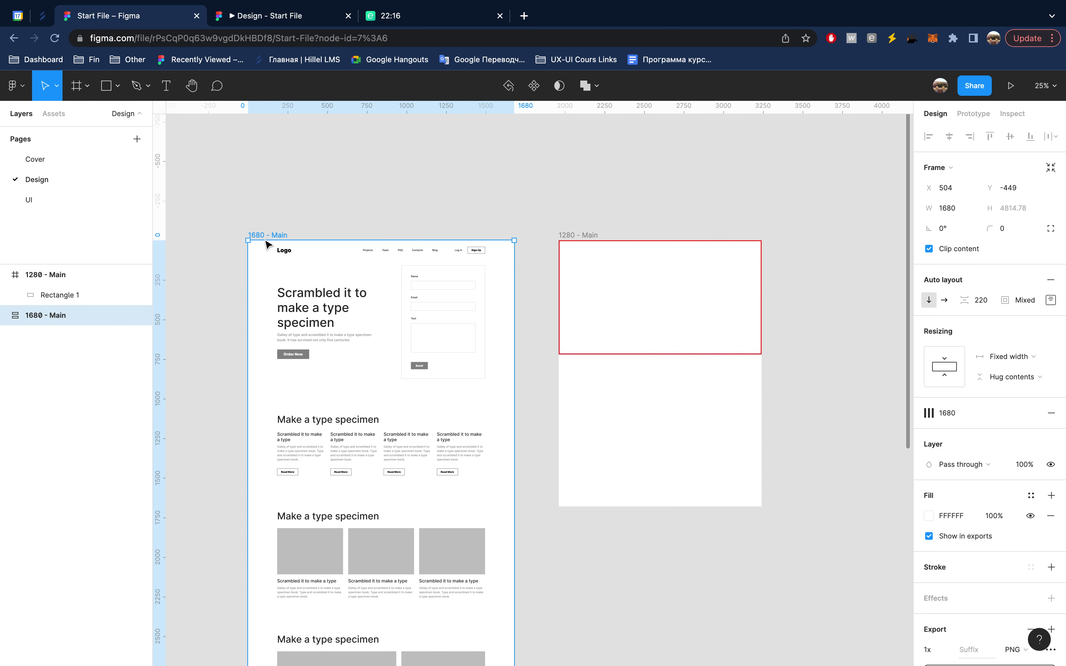
- Move Rectangle 1 out of 1280 - Main in Layers, delete it, and reselect the frame
click(57, 296)
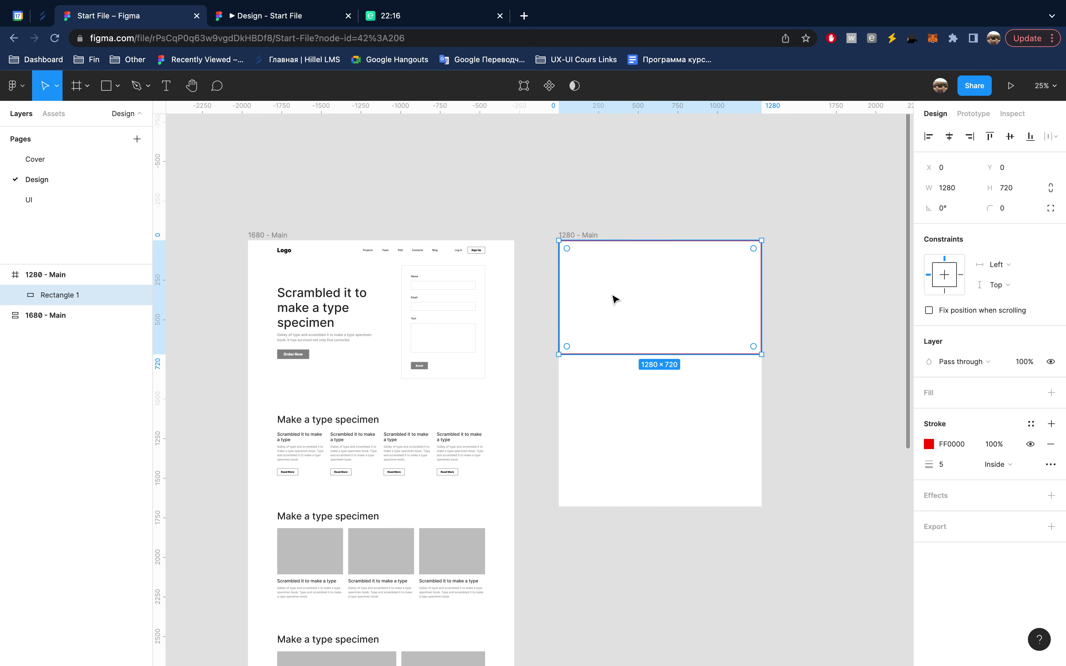
mouse_move(66, 295)
drag(69, 296, 68, 272)
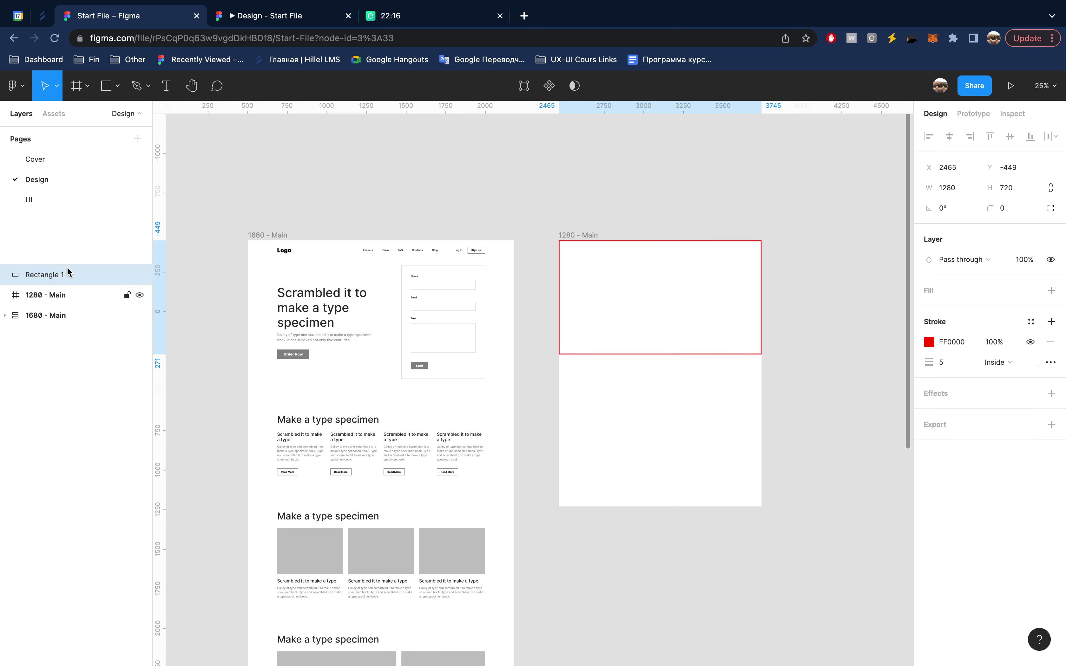
click(64, 273)
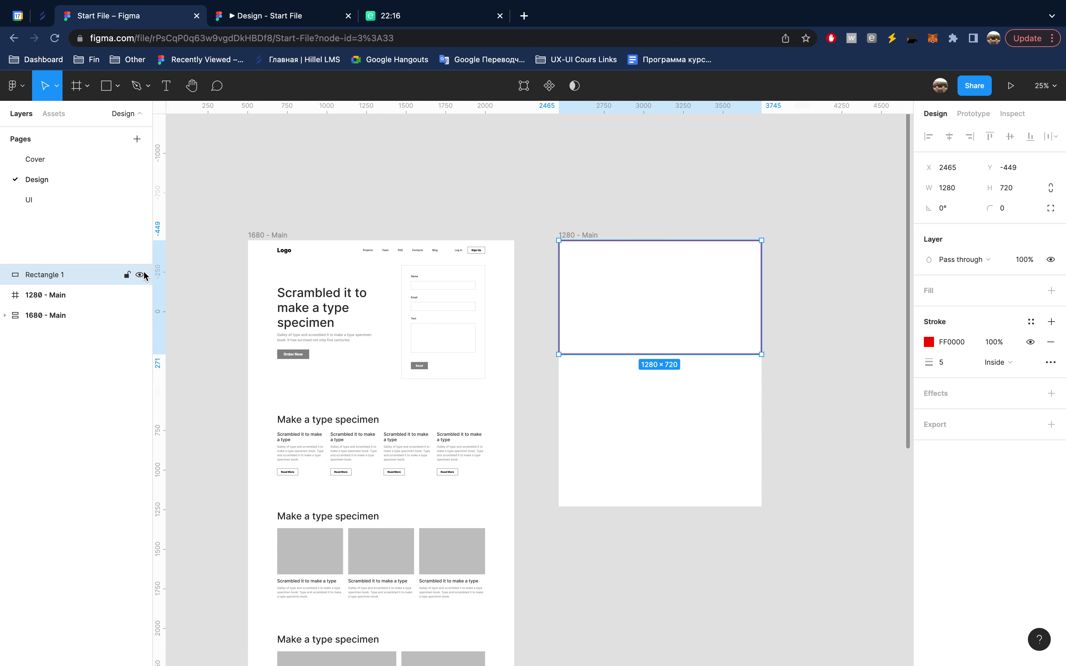
key(Delete)
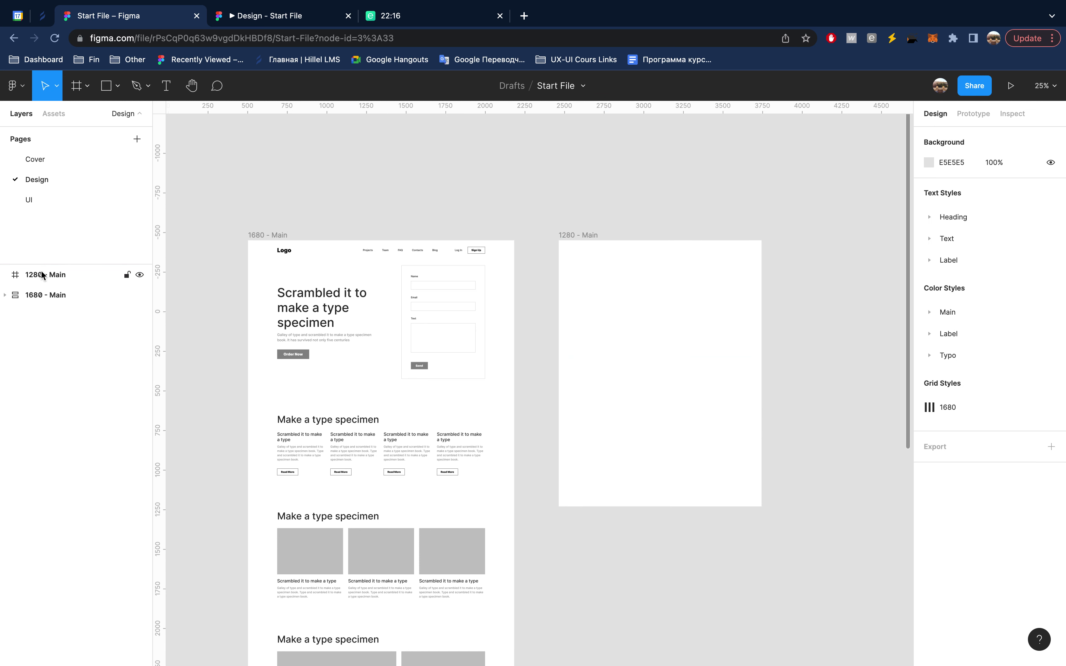
click(44, 274)
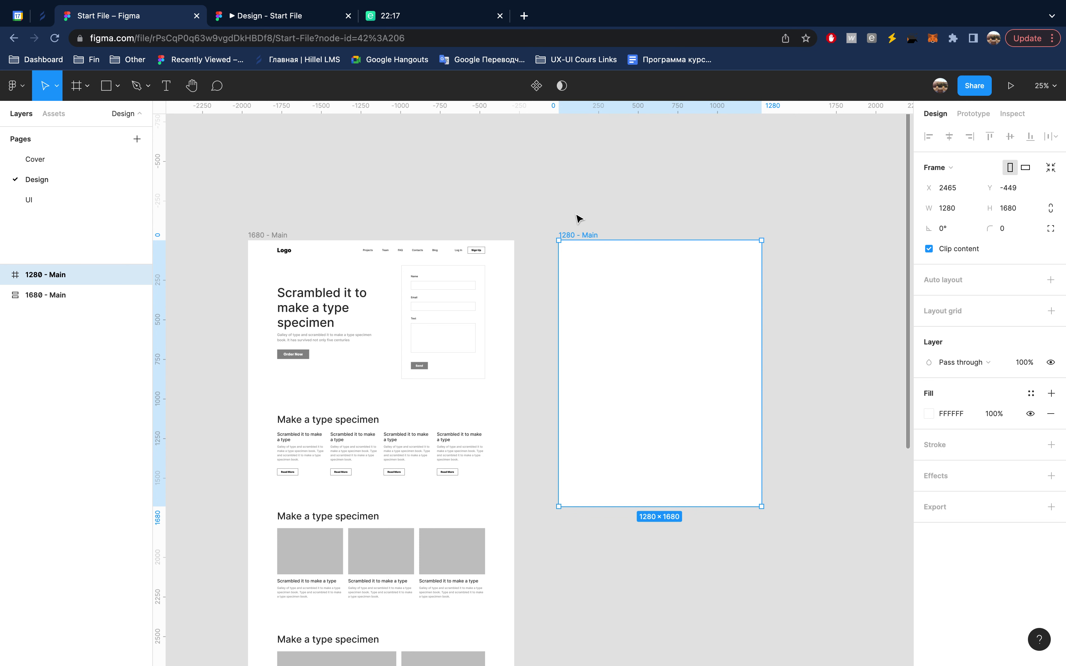
- Paste copies of Top, Sections 1–3 and Buttom from 1680 - Main into the 1280 - Main frame
click(387, 306)
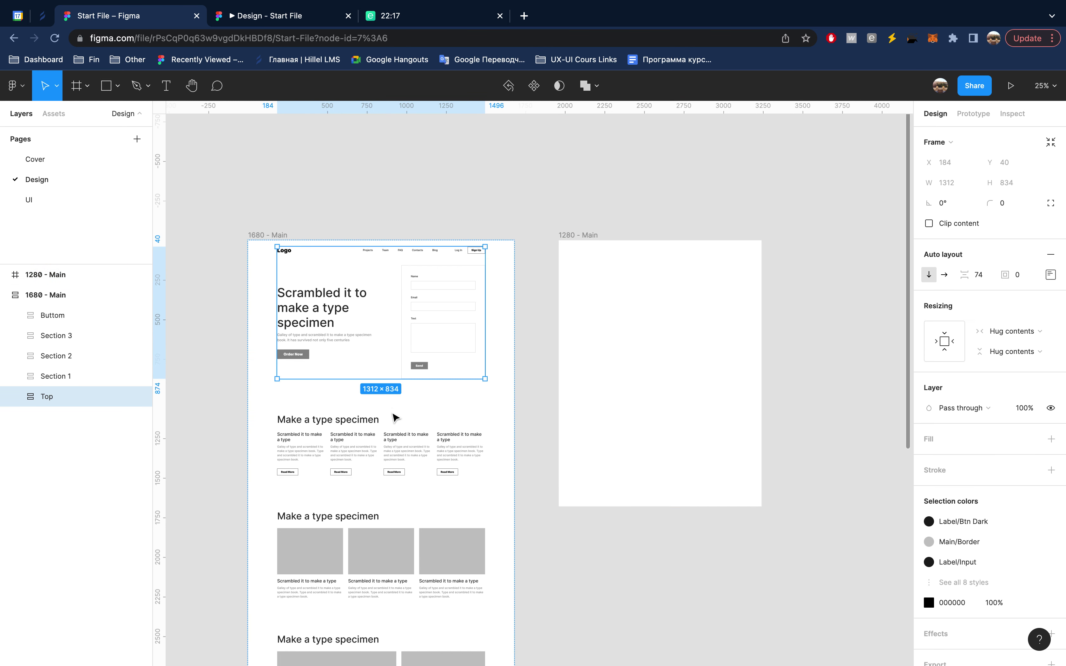
shift+click(398, 450)
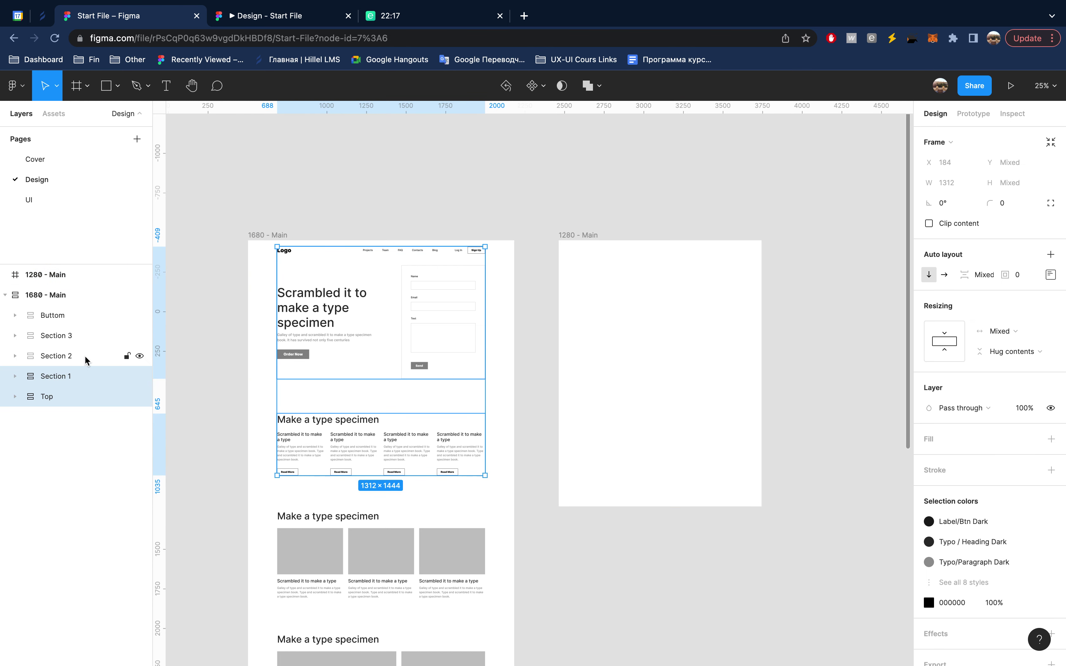
shift+click(77, 334)
shift+click(71, 313)
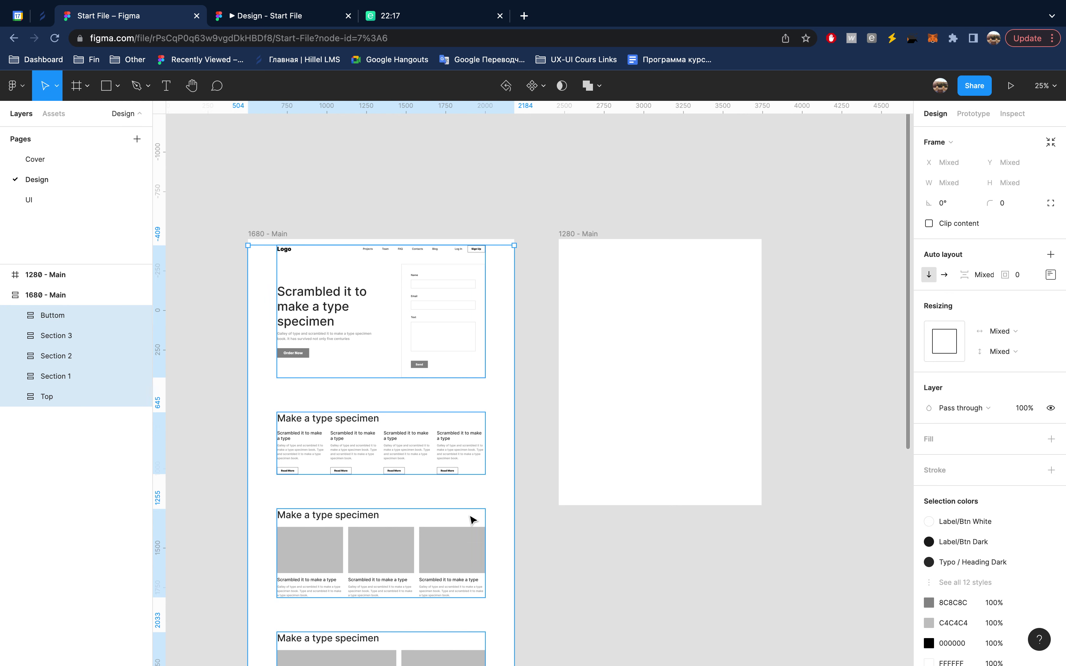
scroll(472, 518, down, 5)
scroll(471, 520, up, 5)
scroll(471, 520, up, 6)
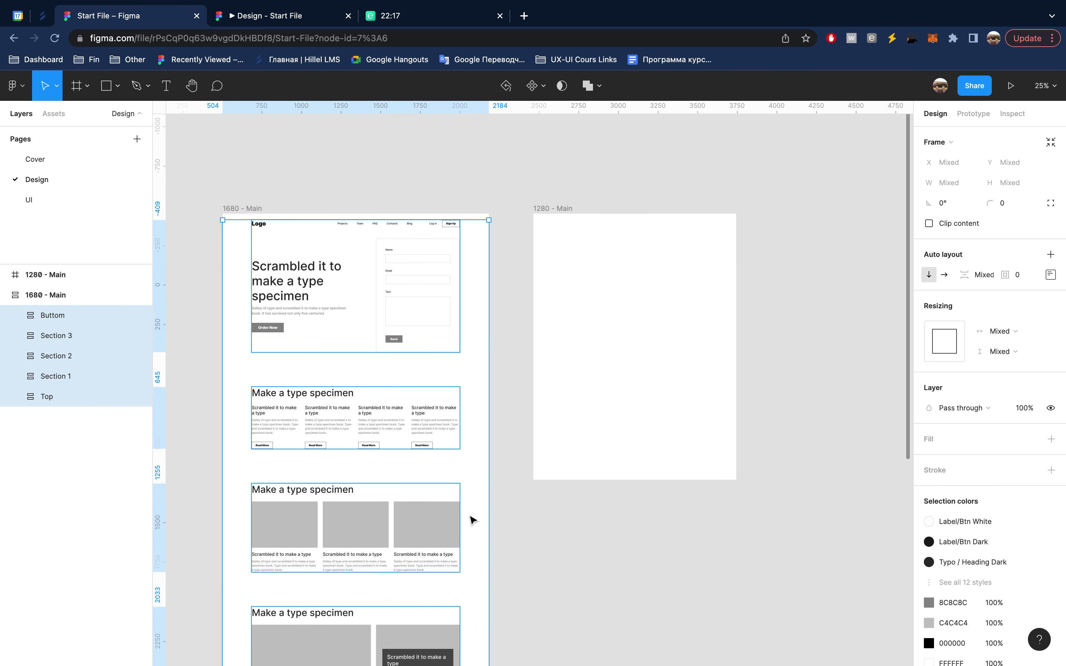
scroll(472, 520, up, 3)
scroll(471, 520, down, 5)
scroll(471, 520, down, 1)
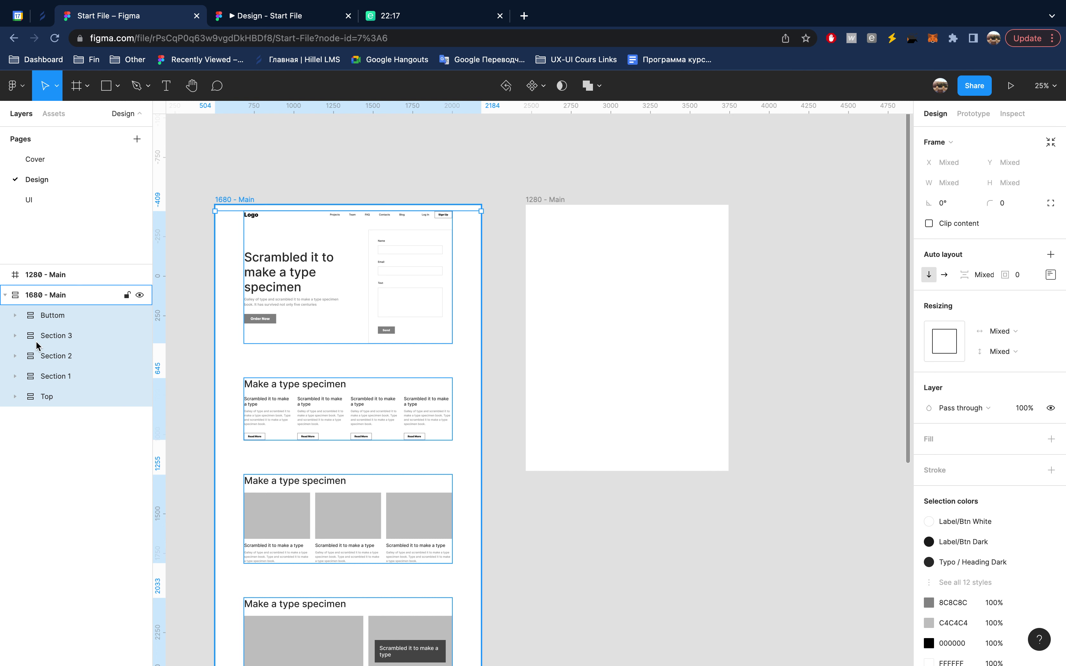
scroll(402, 400, down, 8)
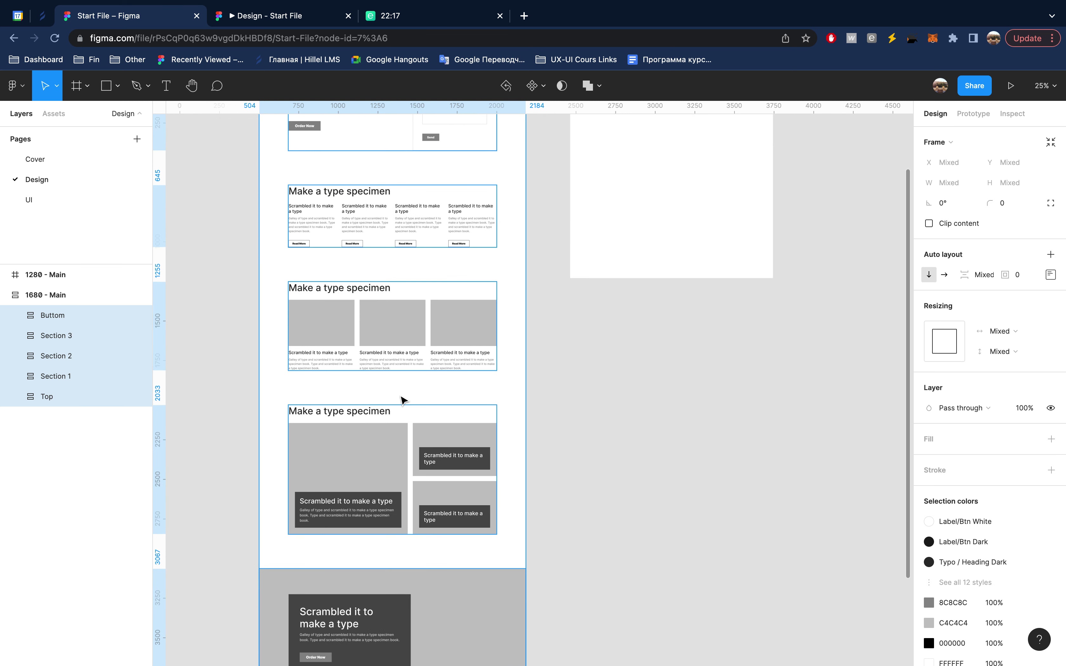
scroll(402, 400, down, 5)
scroll(402, 400, down, 3)
scroll(402, 399, up, 12)
scroll(402, 400, up, 4)
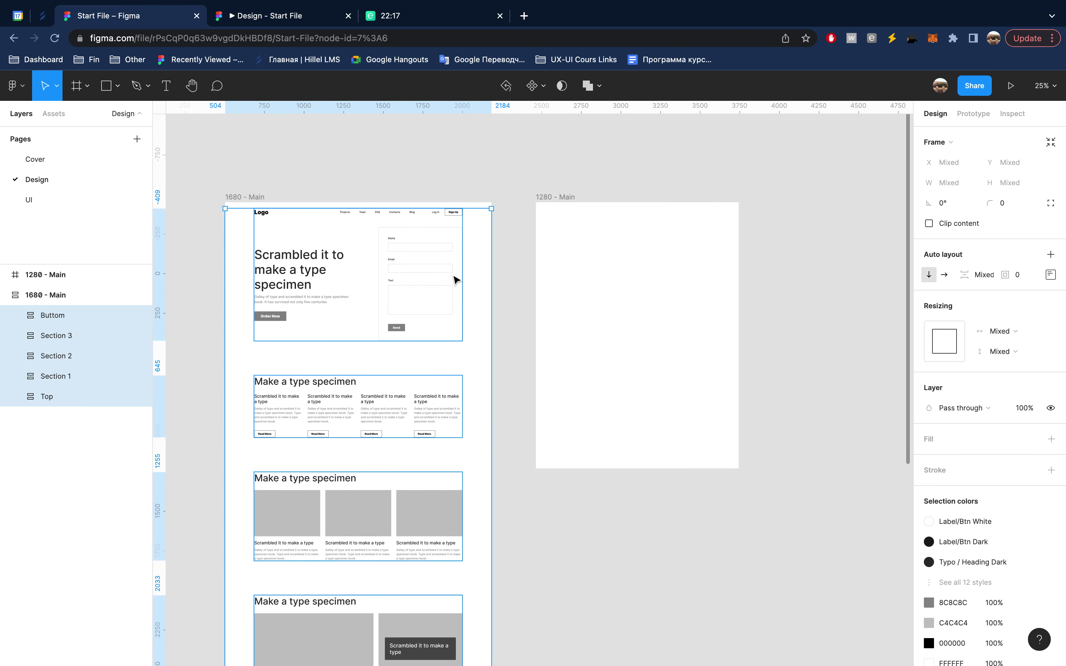
click(560, 199)
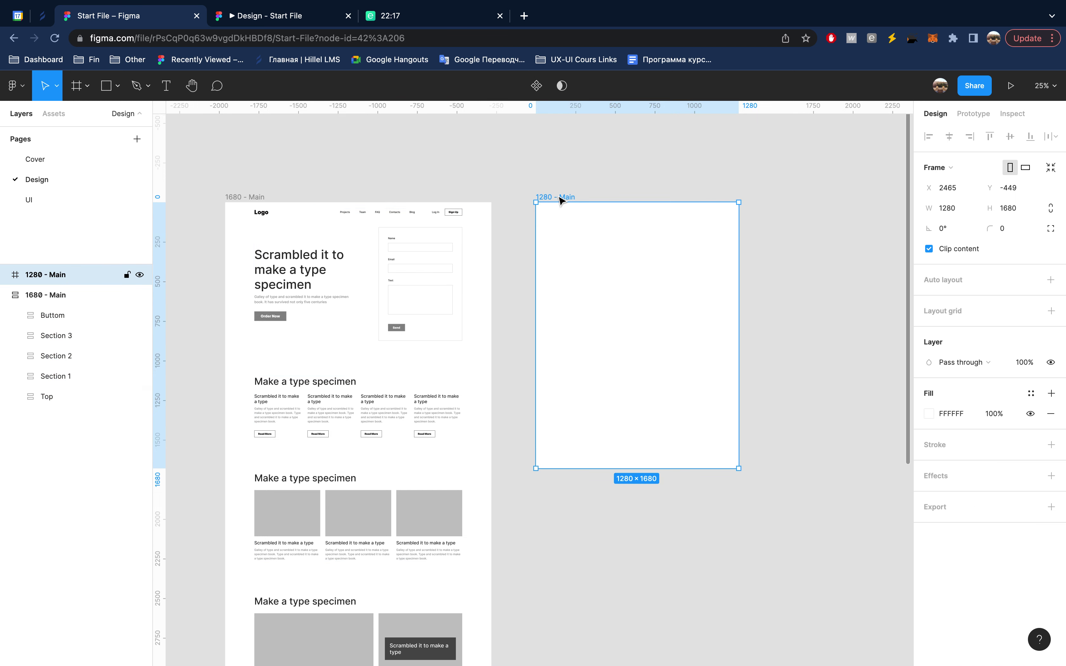
key(ctrl+v)
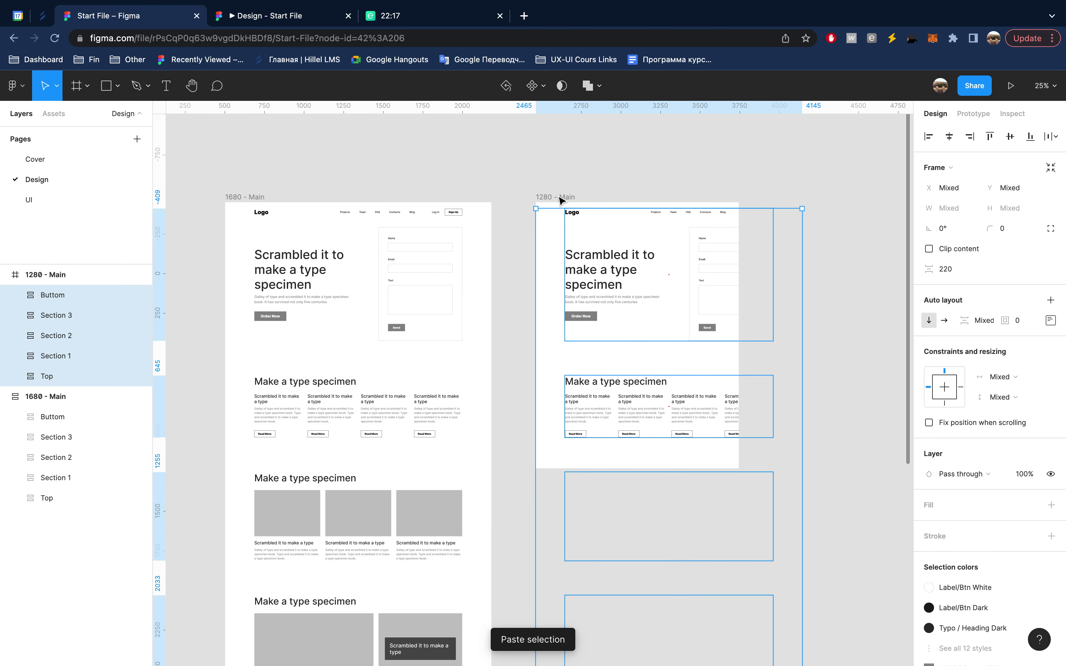
- Hide the pasted Top, Section 1, Section 2, Section 3 and Buttom layers in 1280 - Main
click(140, 377)
click(140, 356)
click(140, 315)
click(140, 296)
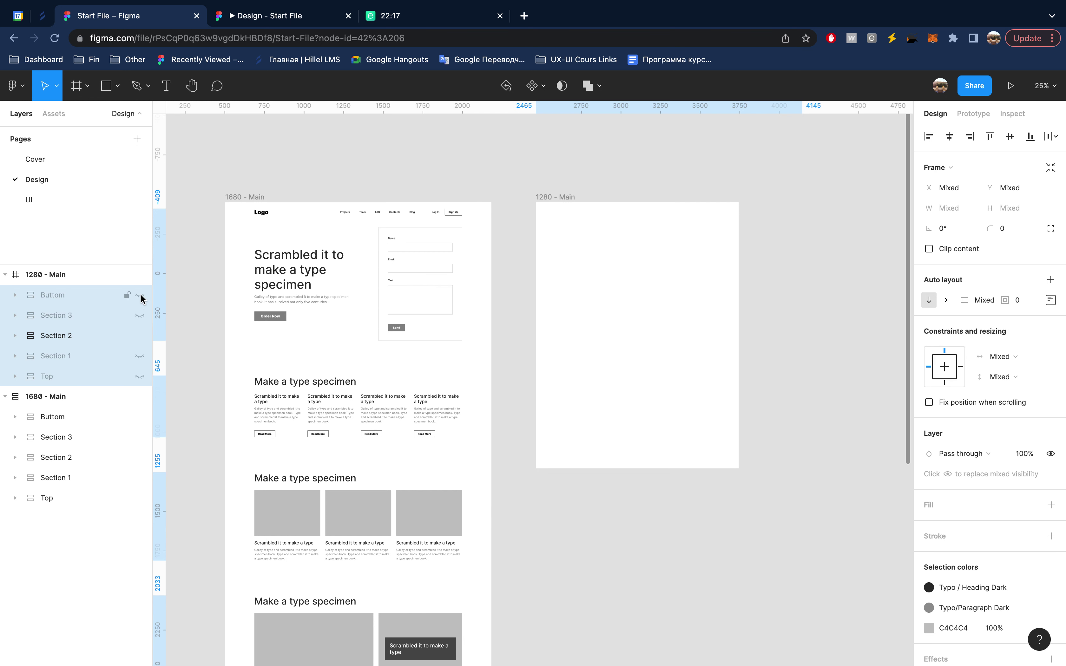
click(140, 336)
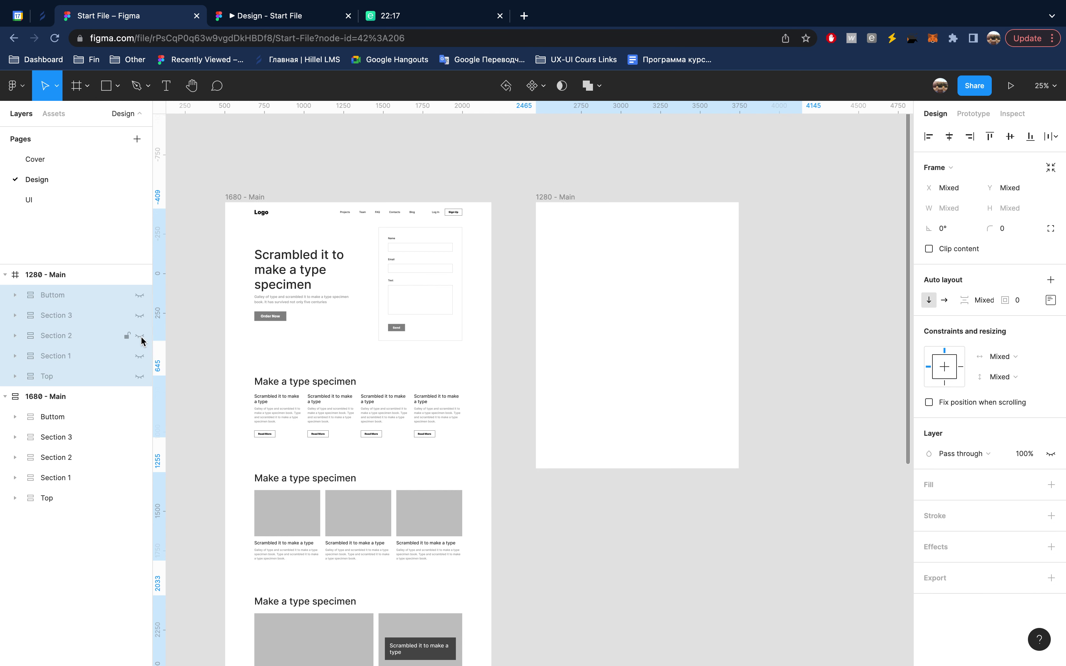
click(554, 198)
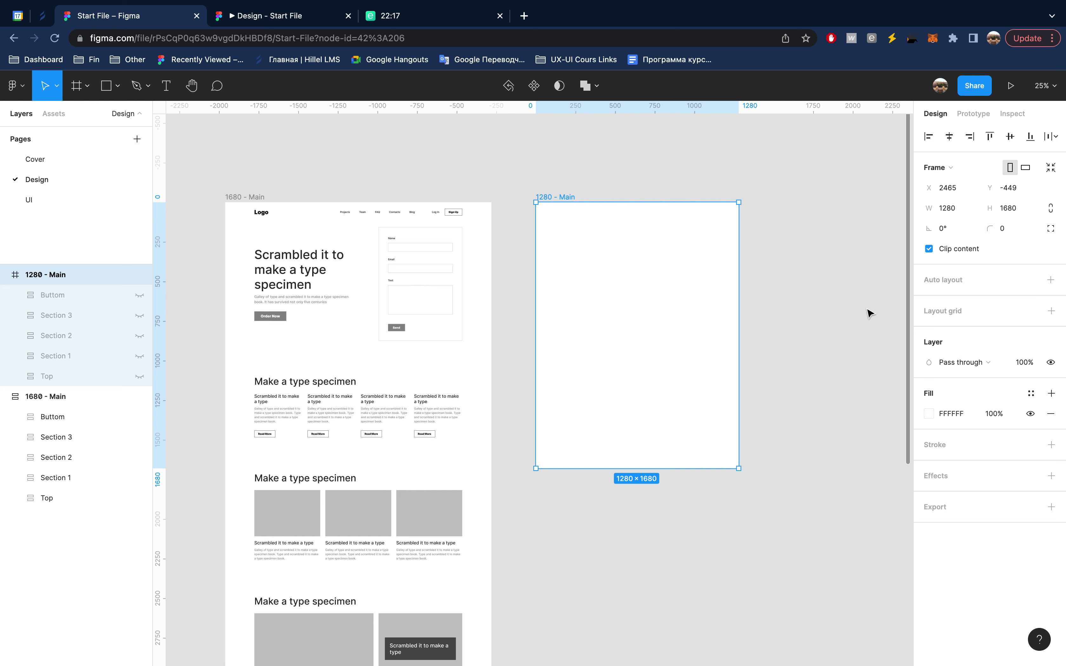
- Add a centred Columns layout grid with 12 columns to 1280 - Main
click(1052, 312)
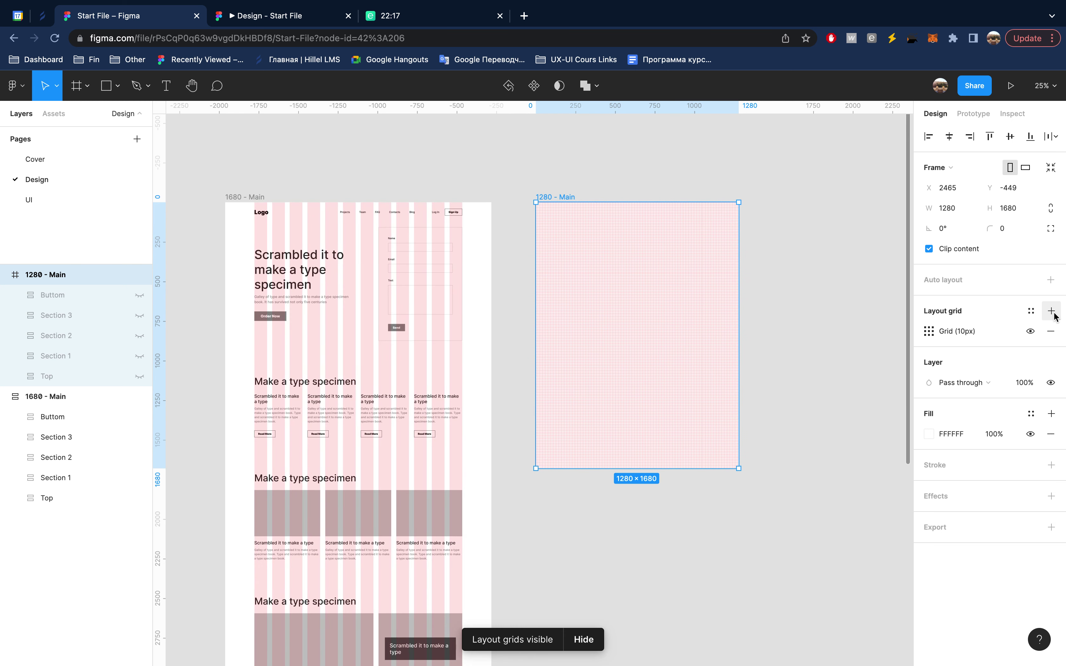
click(929, 331)
click(786, 333)
click(803, 349)
text(12)
key(Return)
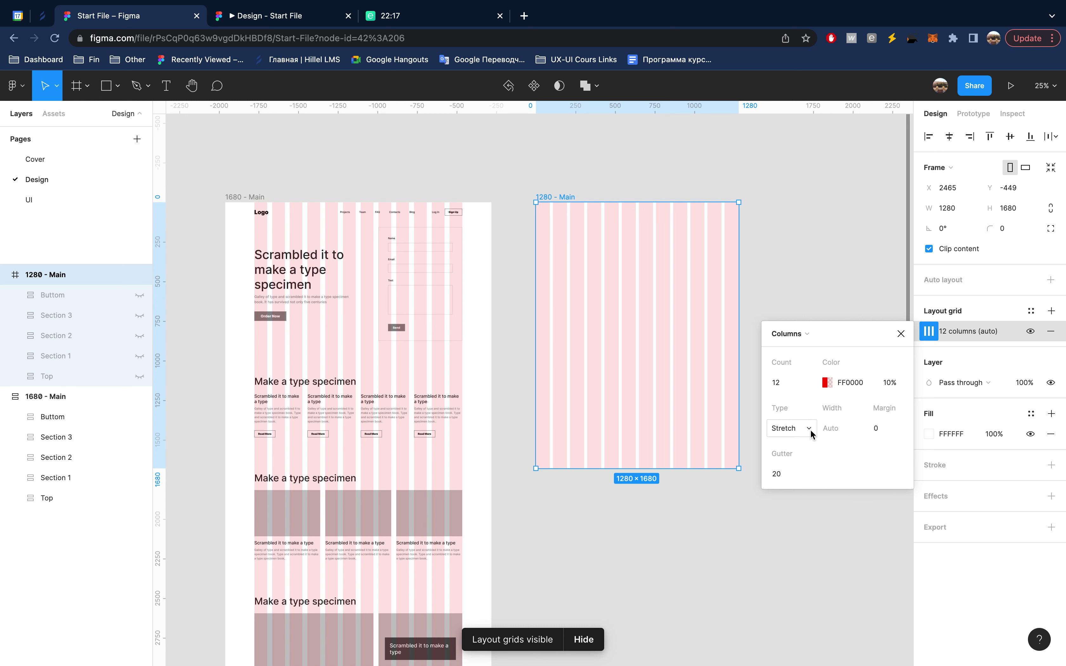
click(810, 432)
click(810, 416)
- Set the column grid's gutter to 32 and column width to 56
click(797, 474)
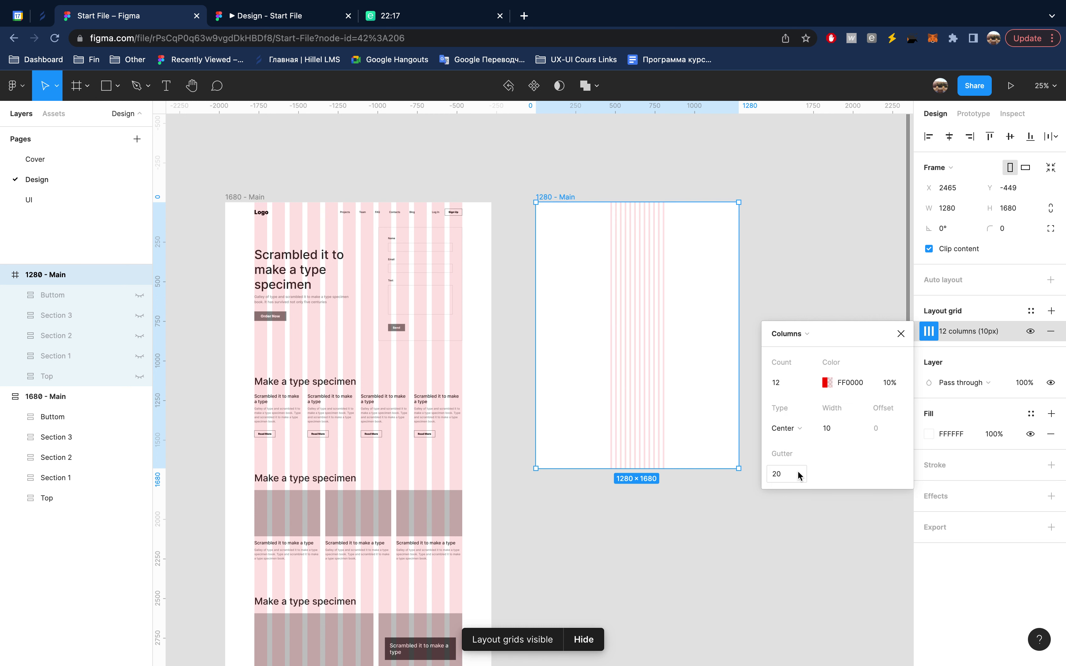
text(32)
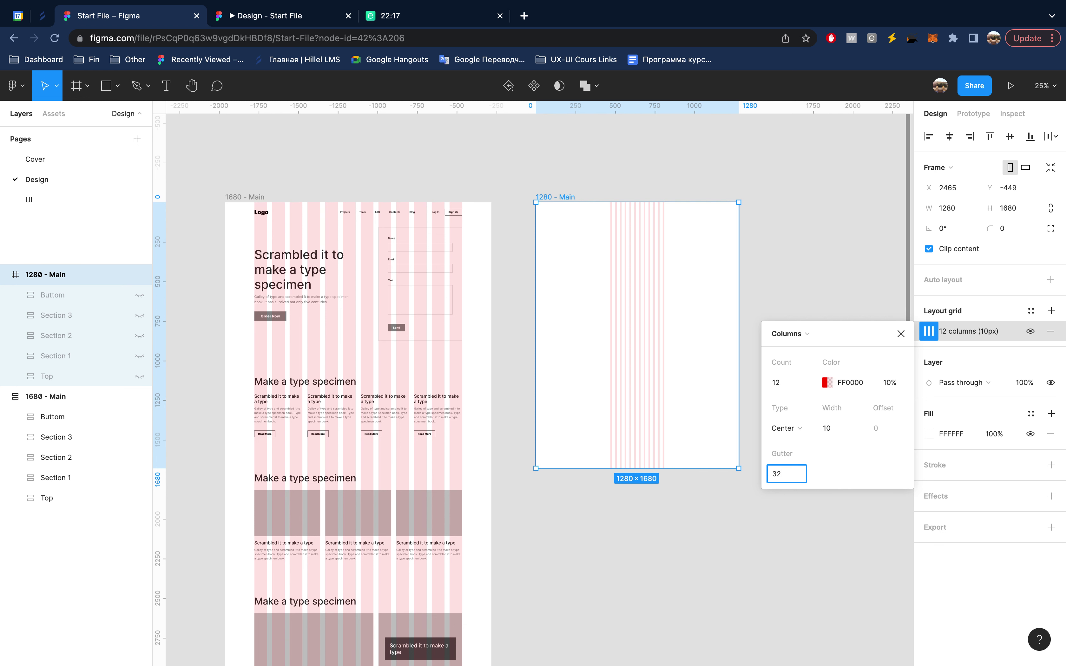
key(Return)
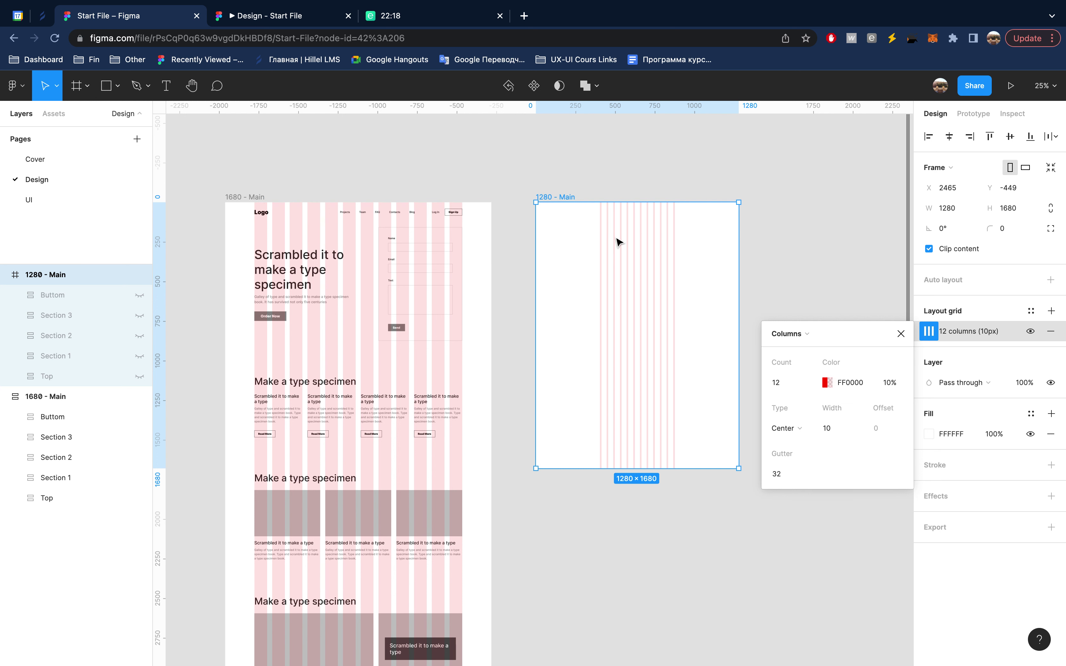
click(841, 430)
text(40)
key(Return)
key(shift+Up)
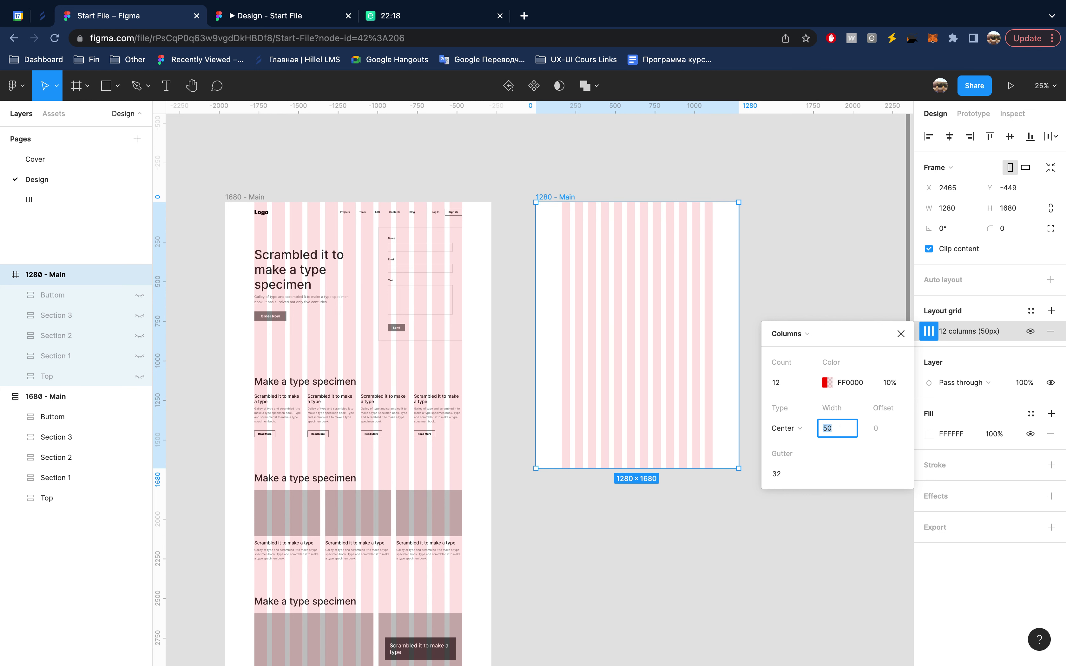
key(shift+Up)
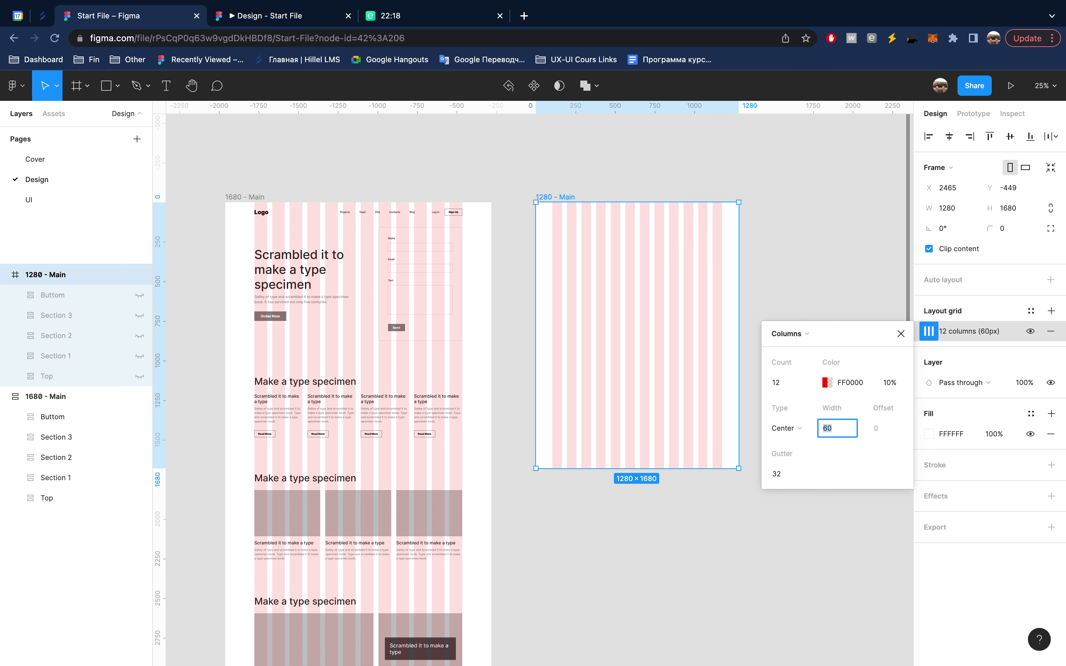
key(Down)
key(Down)
key(Down)
key(Down)
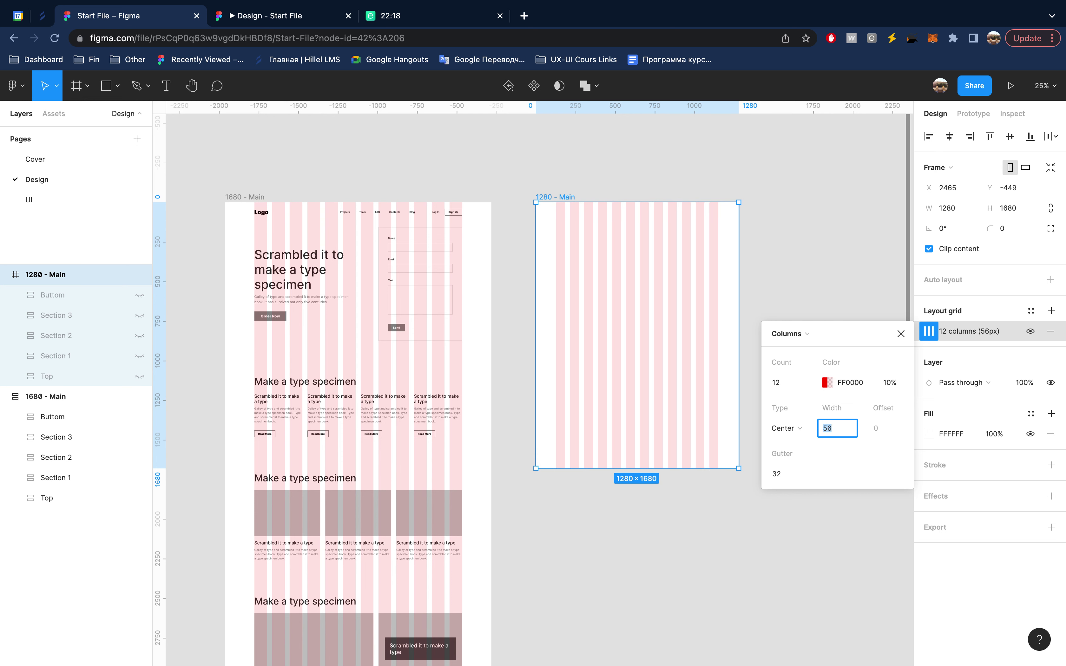
key(Return)
click(900, 334)
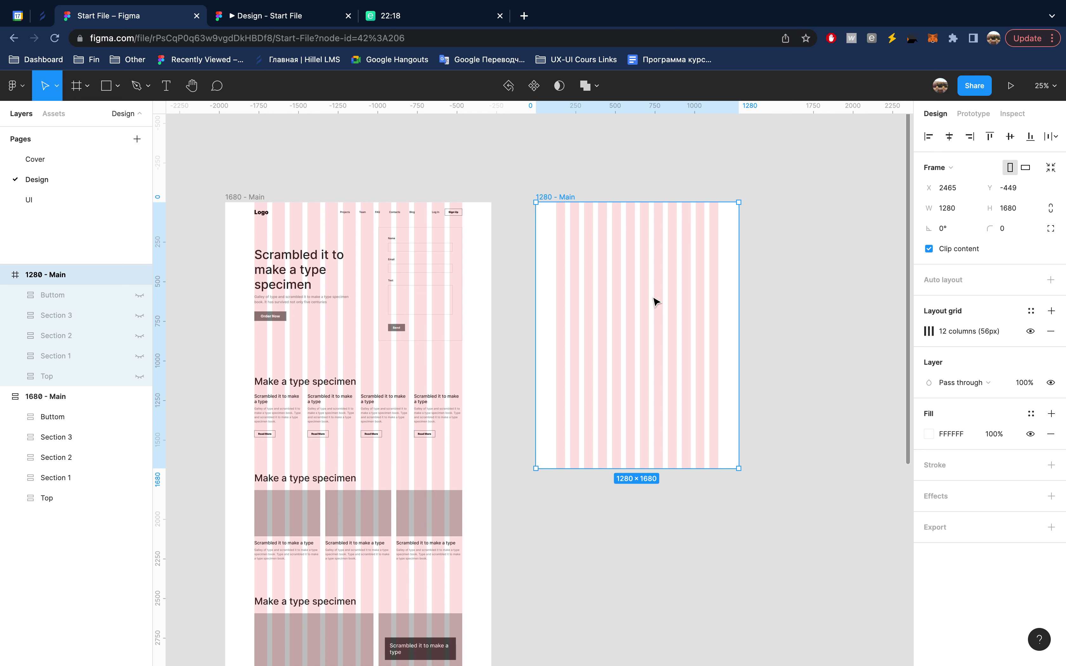
- Unhide the Top, Section 1–3 and Buttom layers in 1280 - Main
click(140, 376)
click(140, 356)
click(139, 315)
click(139, 295)
click(140, 335)
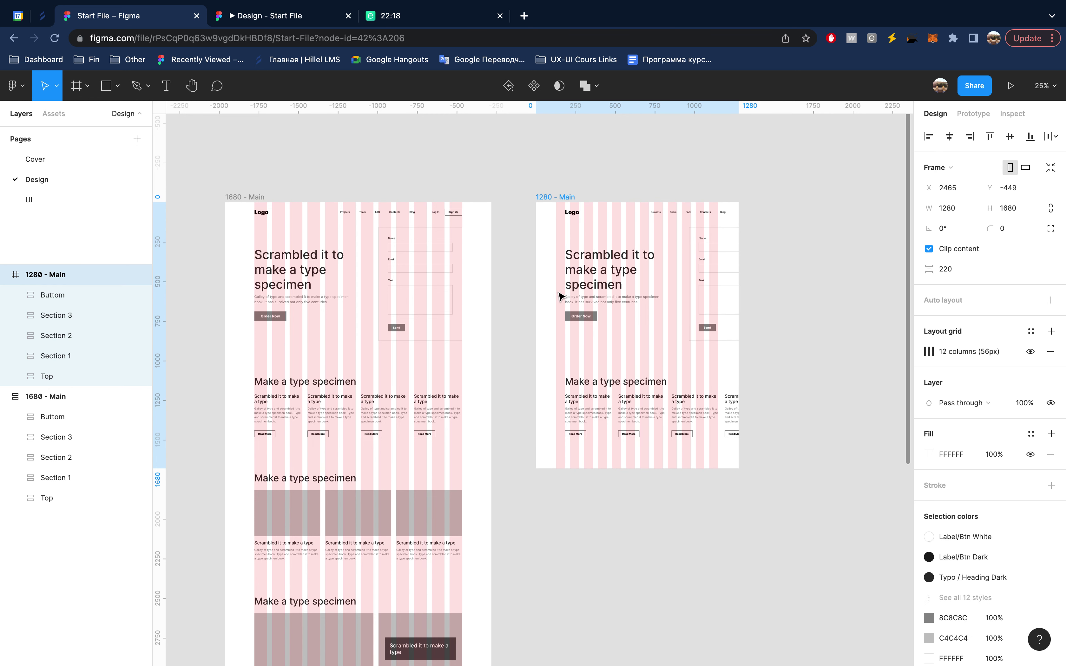
- Move the Top block of 1280 - Main to X 128
click(649, 228)
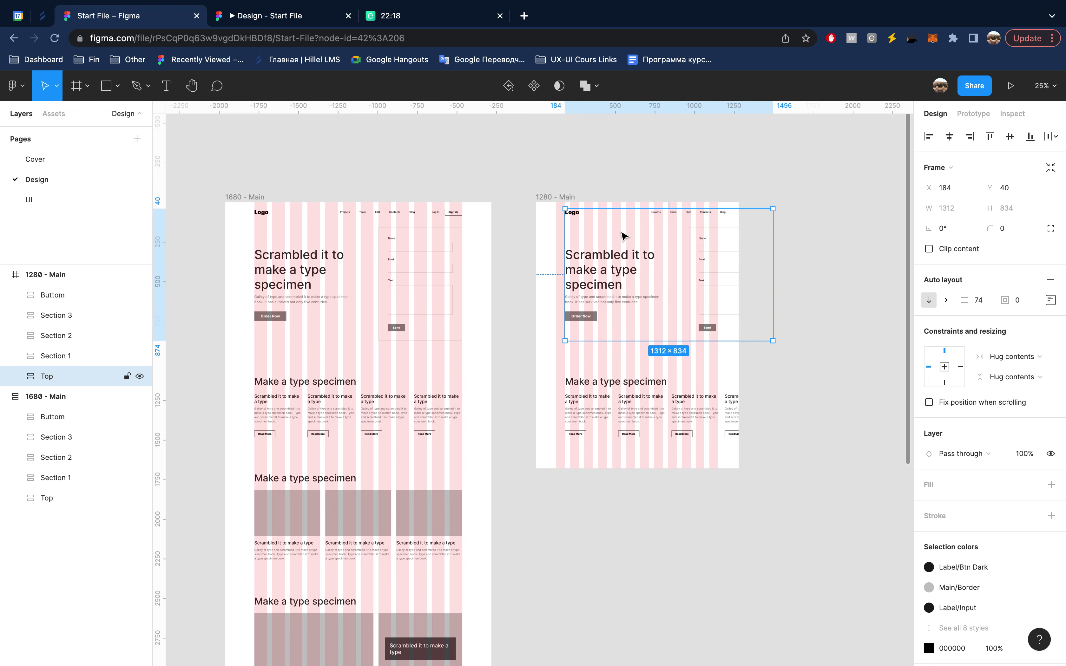
scroll(624, 236, up, 3)
scroll(624, 236, up, 4)
scroll(623, 236, up, 3)
scroll(624, 236, down, 5)
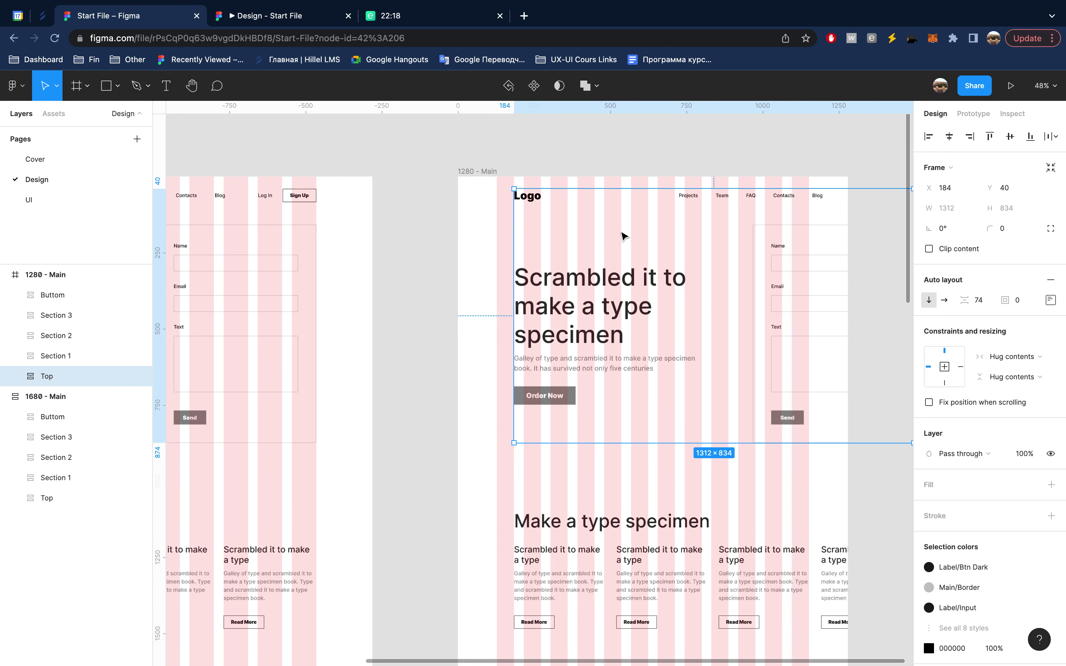
scroll(623, 235, up, 3)
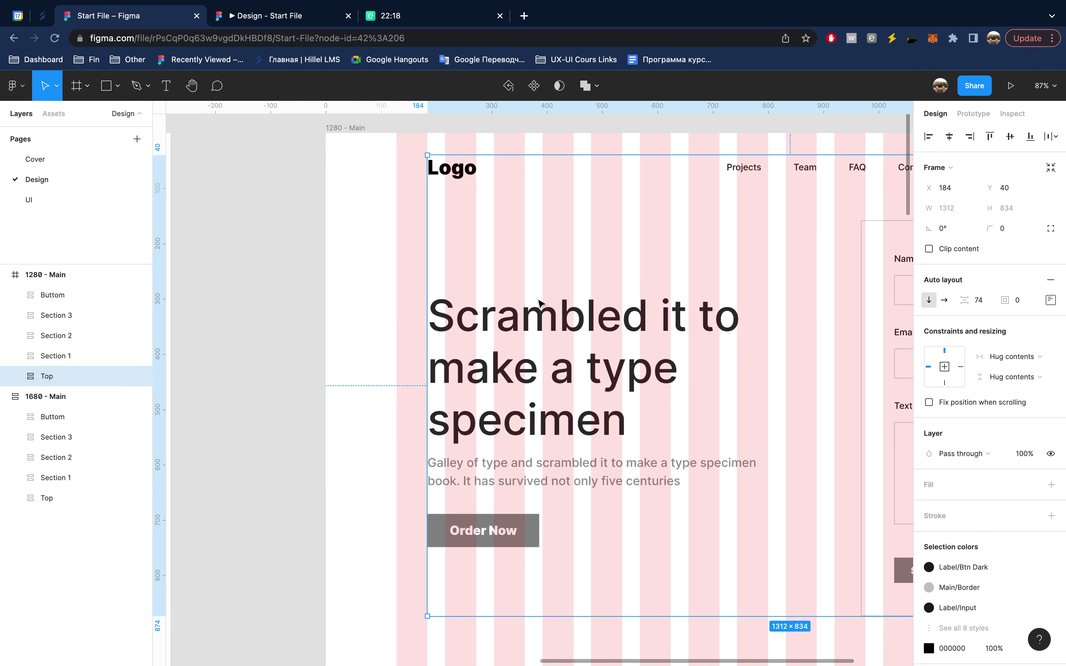
key(shift+Left)
key(shift+Left)
key(shift+Left)
key(shift+Left)
key(shift+Left)
key(shift+Left)
key(shift+Left)
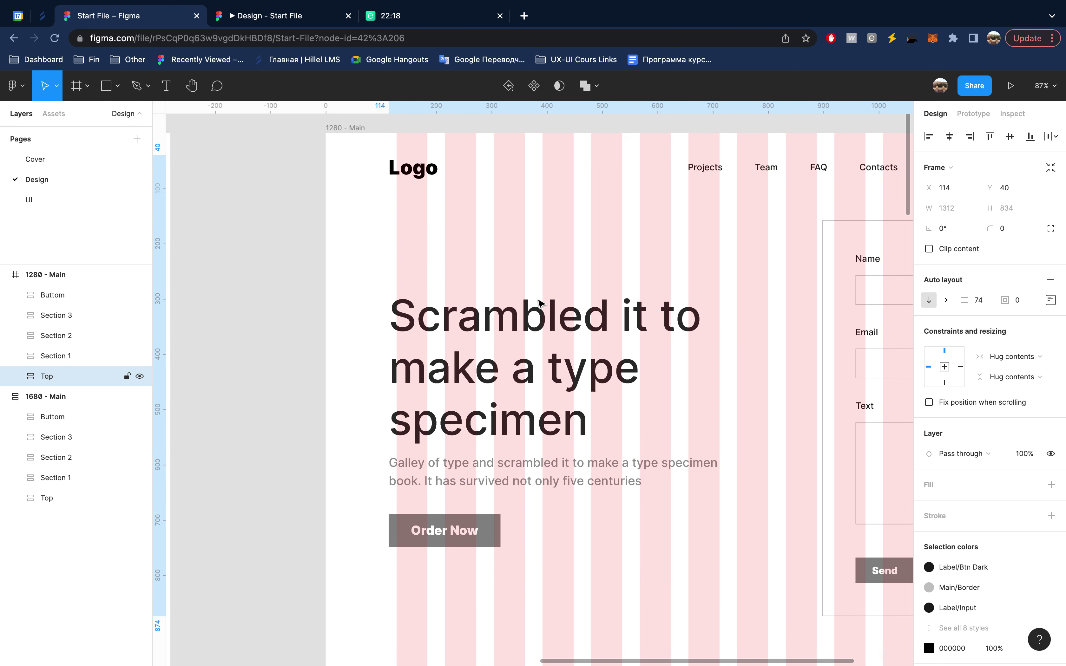
key(shift+Right)
key(shift+Right)
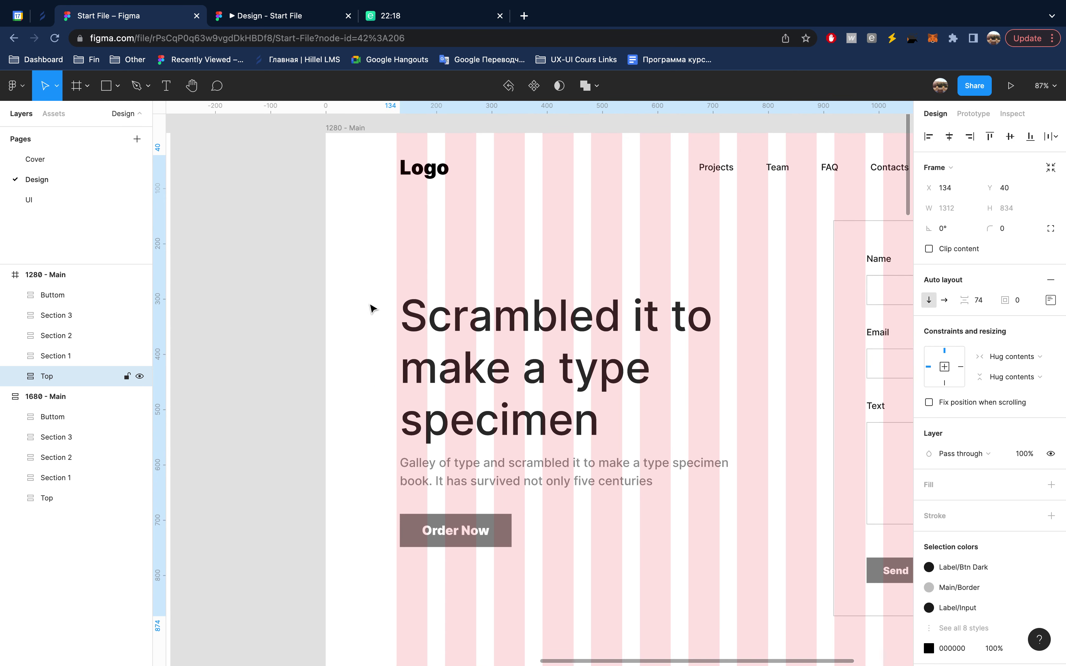
scroll(416, 243, up, 3)
scroll(414, 238, up, 2)
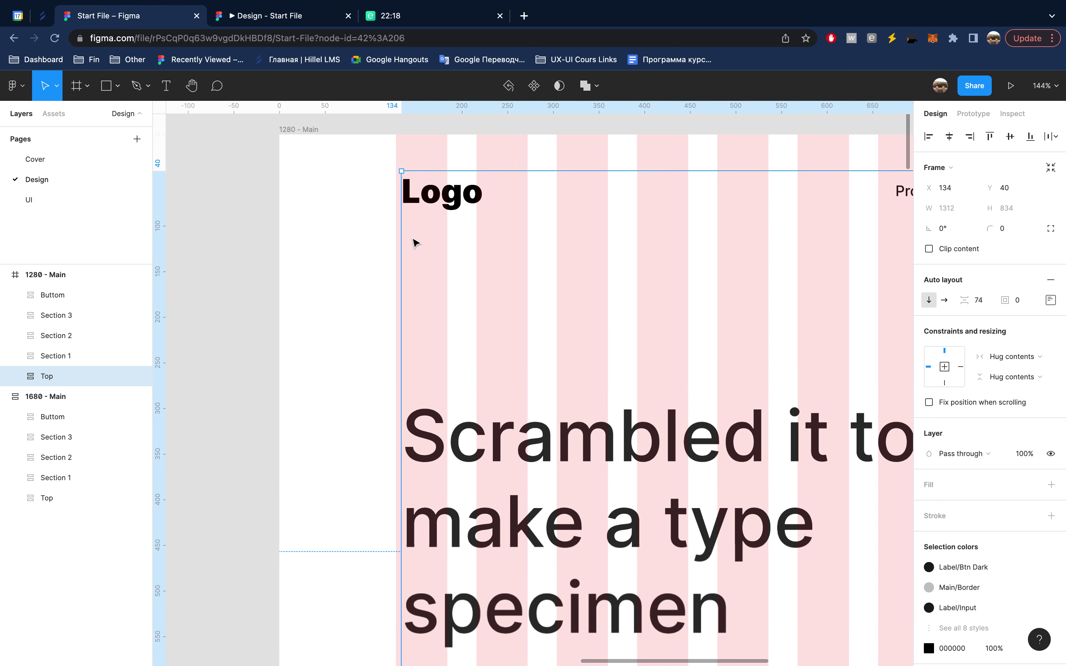
scroll(415, 238, up, 3)
key(Left)
key(Left)
key(Left)
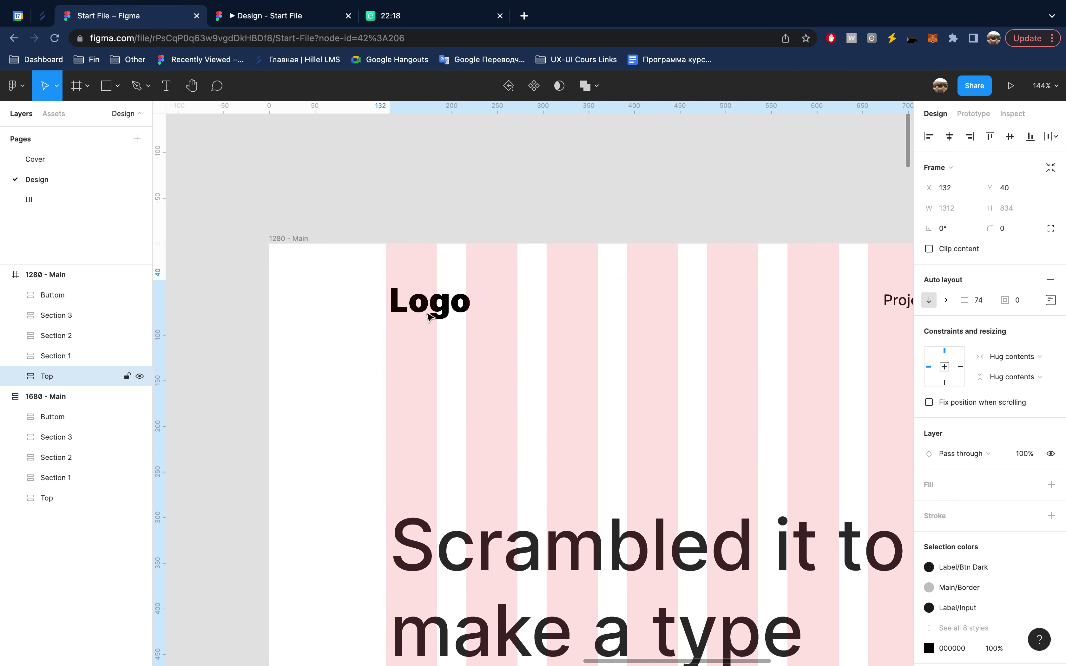
scroll(357, 318, up, 2)
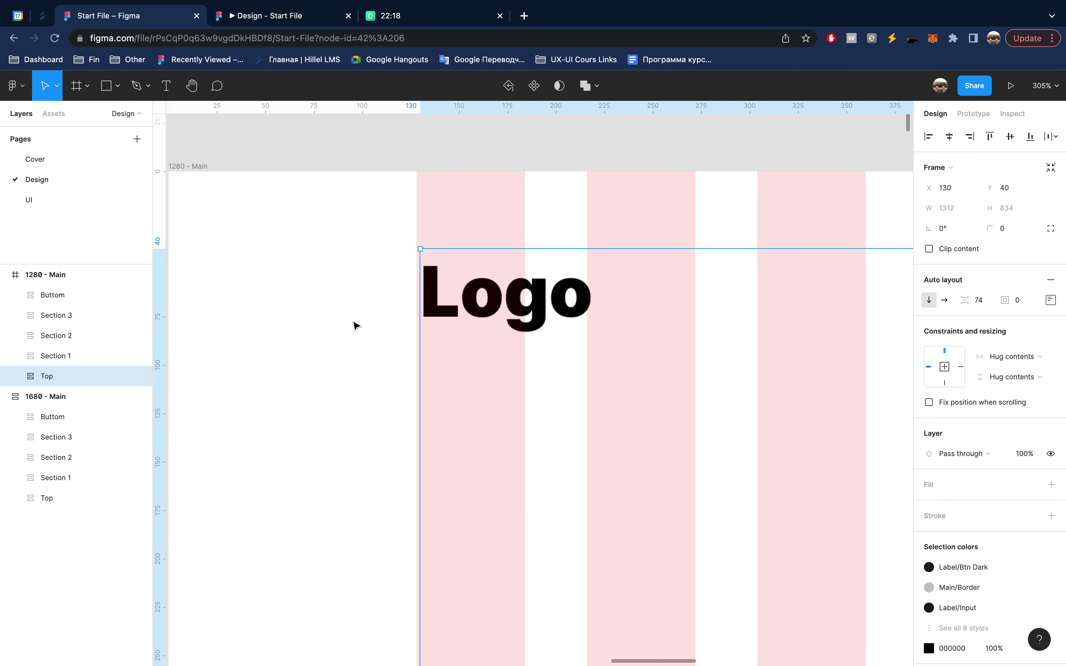
scroll(354, 324, up, 2)
scroll(571, 279, up, 8)
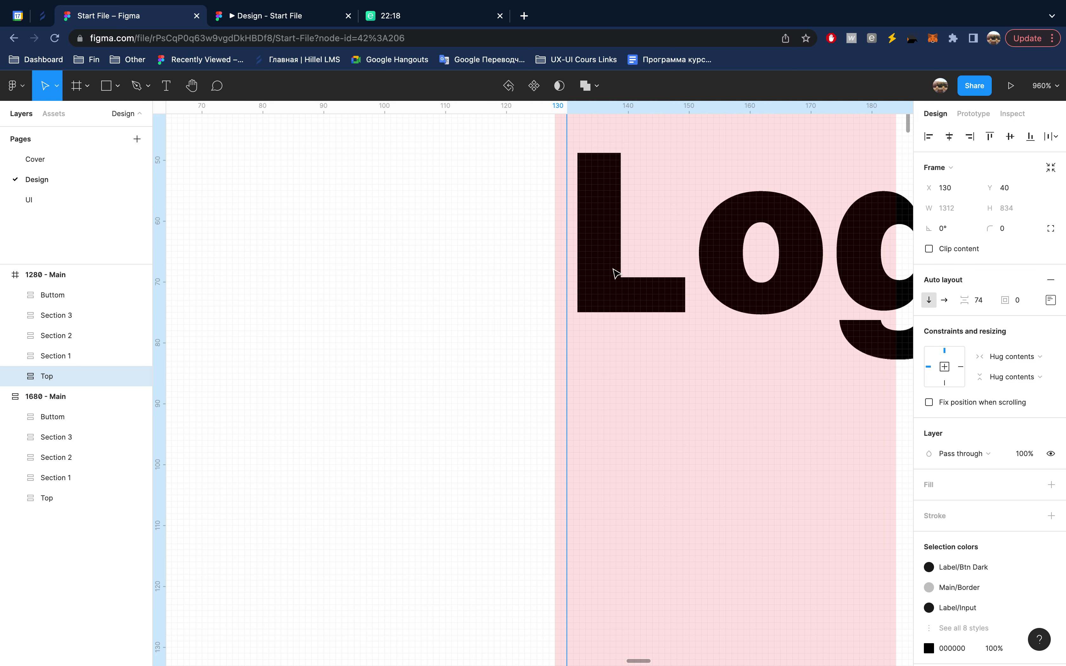
drag(619, 273, 612, 275)
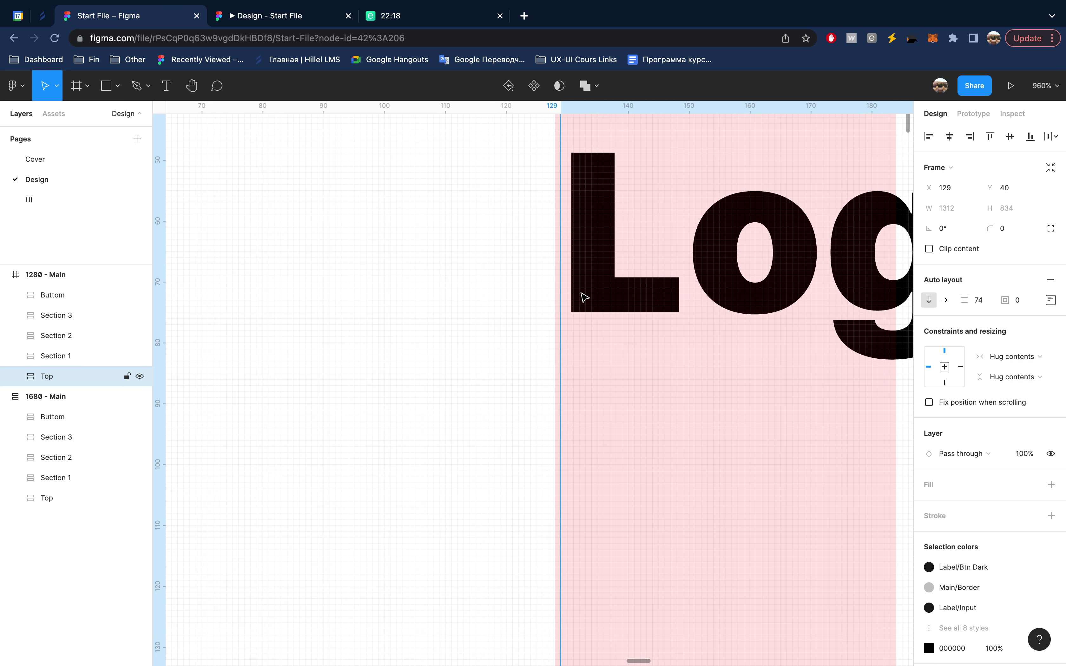
key(Left)
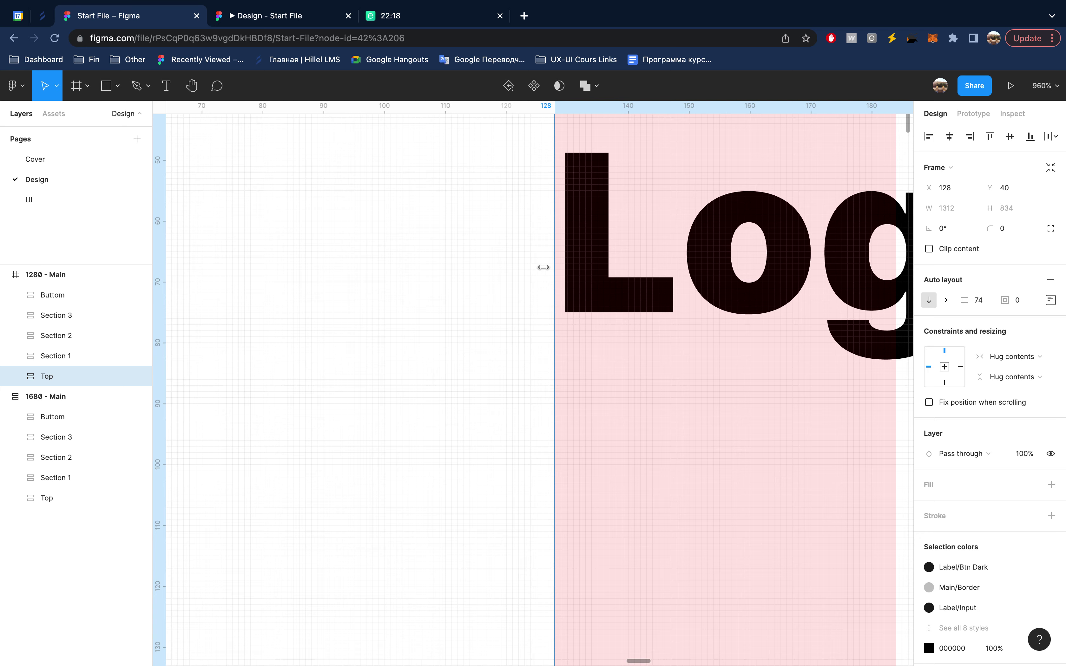
- Narrow the Top block to exactly 1024 wide to fit the column grid
scroll(544, 271, down, 10)
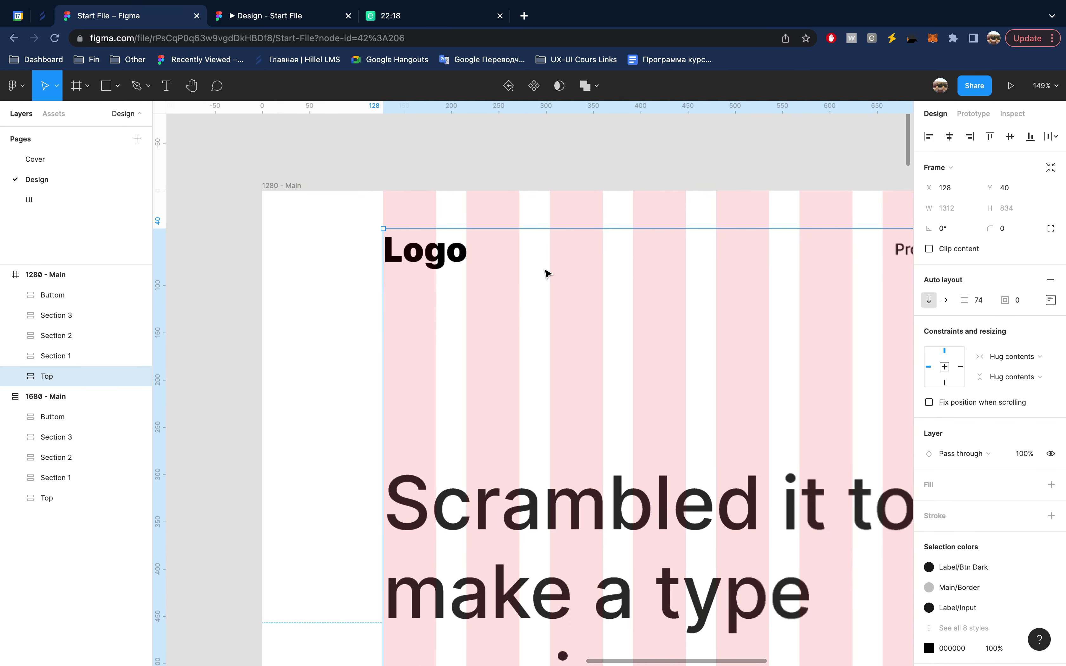
scroll(546, 274, right, 5)
scroll(547, 274, right, 10)
scroll(546, 274, right, 6)
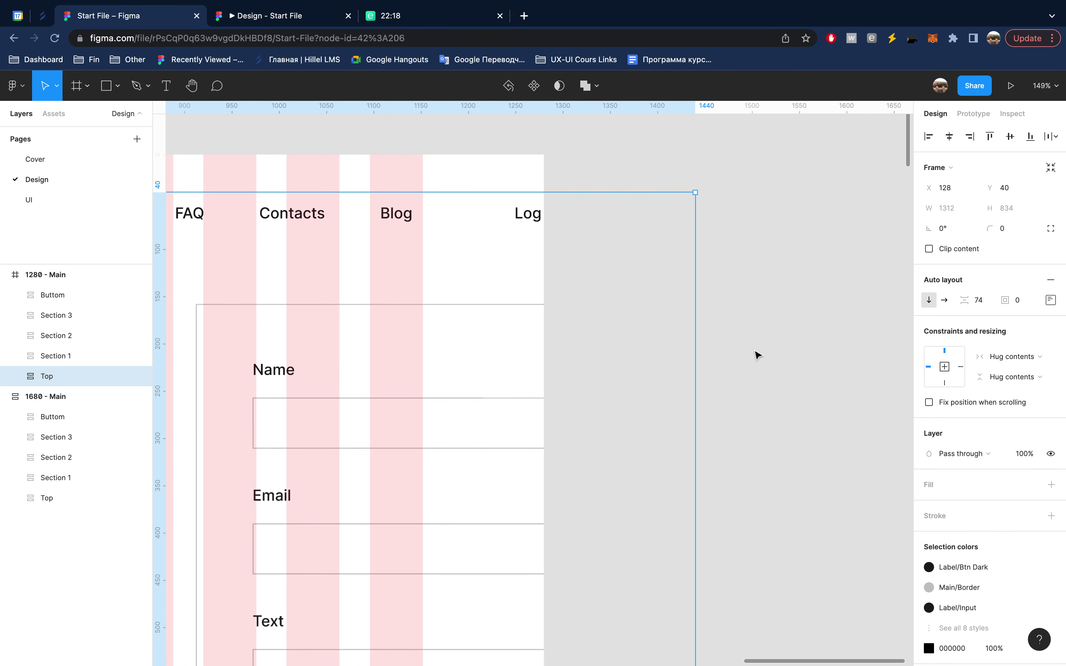
drag(695, 331, 419, 345)
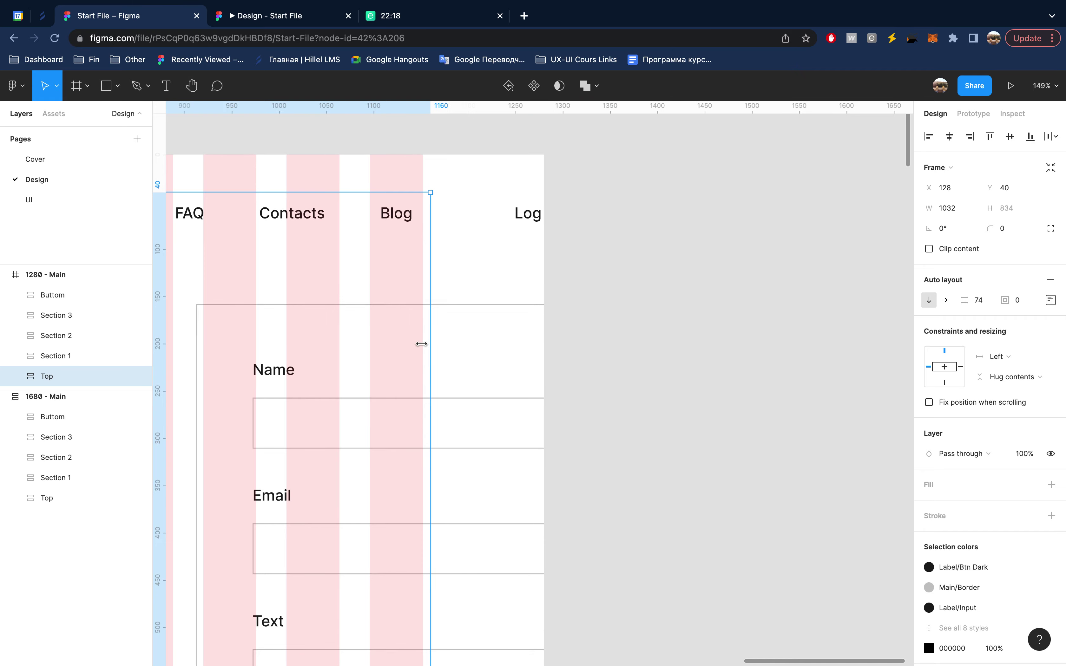
scroll(418, 345, up, 5)
scroll(419, 345, up, 5)
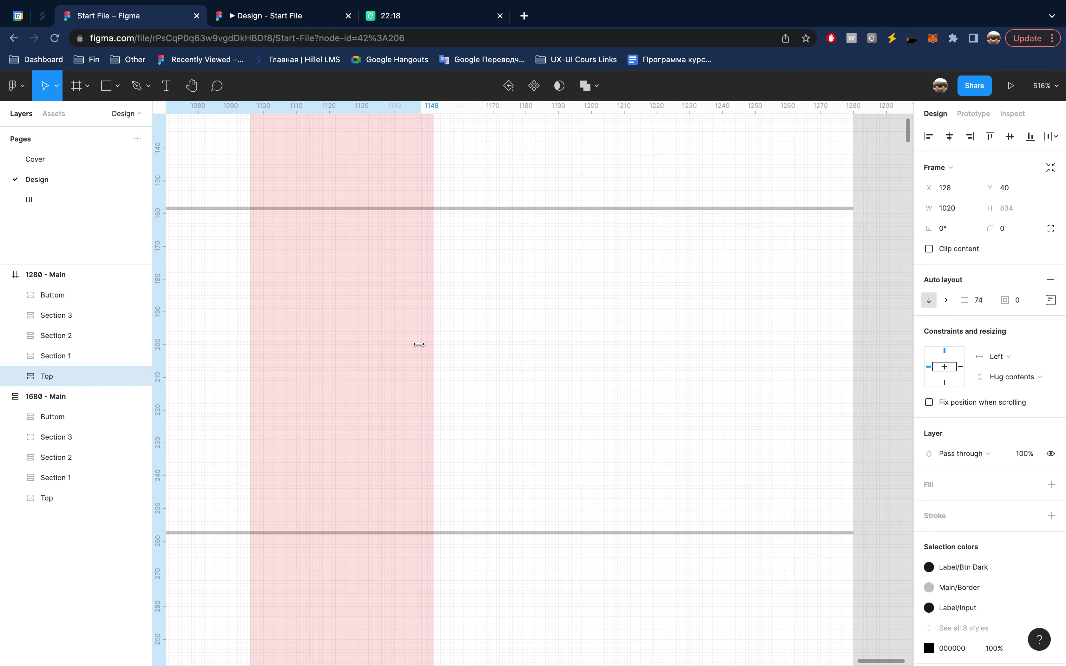
scroll(419, 344, up, 5)
drag(453, 342, 454, 342)
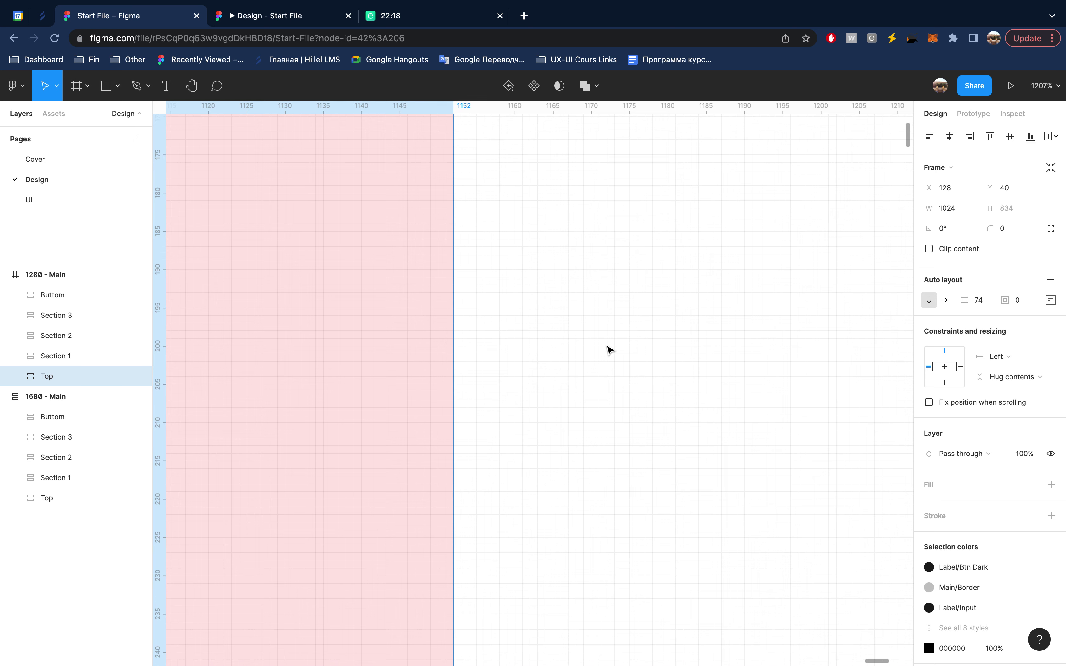
scroll(608, 350, down, 5)
scroll(608, 350, down, 5)
scroll(608, 351, down, 5)
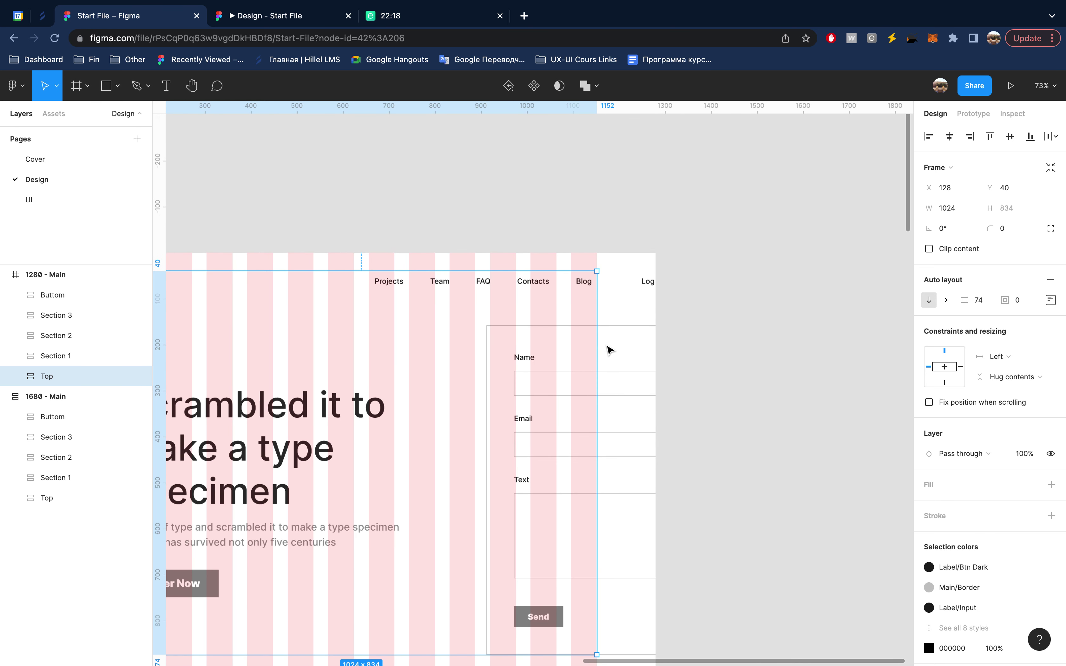
scroll(607, 351, left, 5)
scroll(608, 350, down, 3)
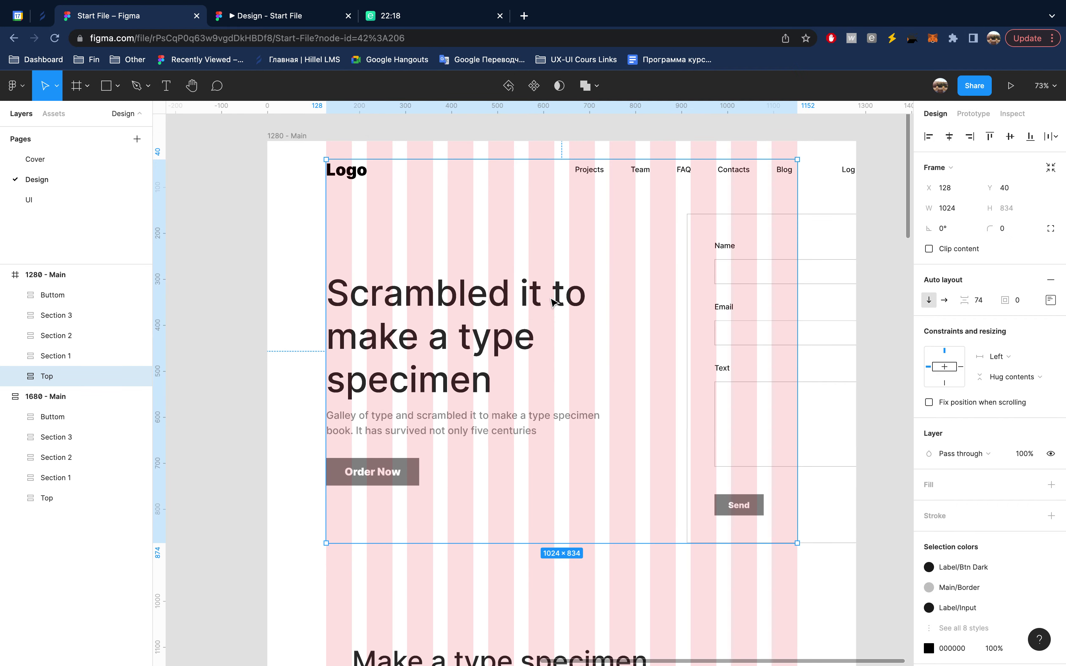
- Set the Header inside Top to 1024 wide
mouse_move(47, 375)
click(15, 376)
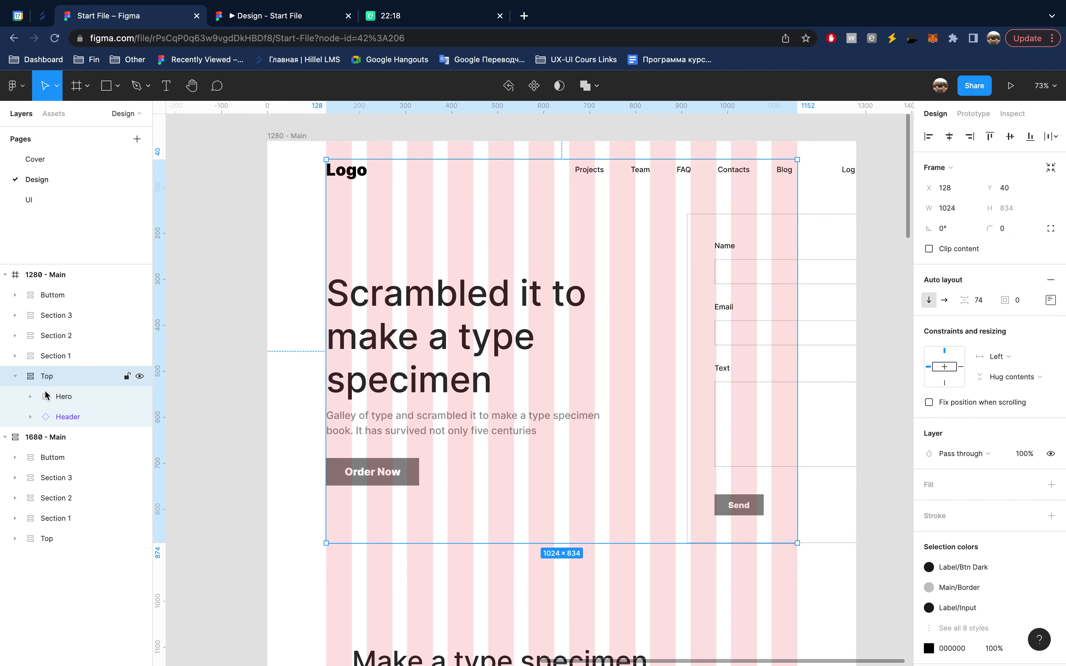
click(77, 418)
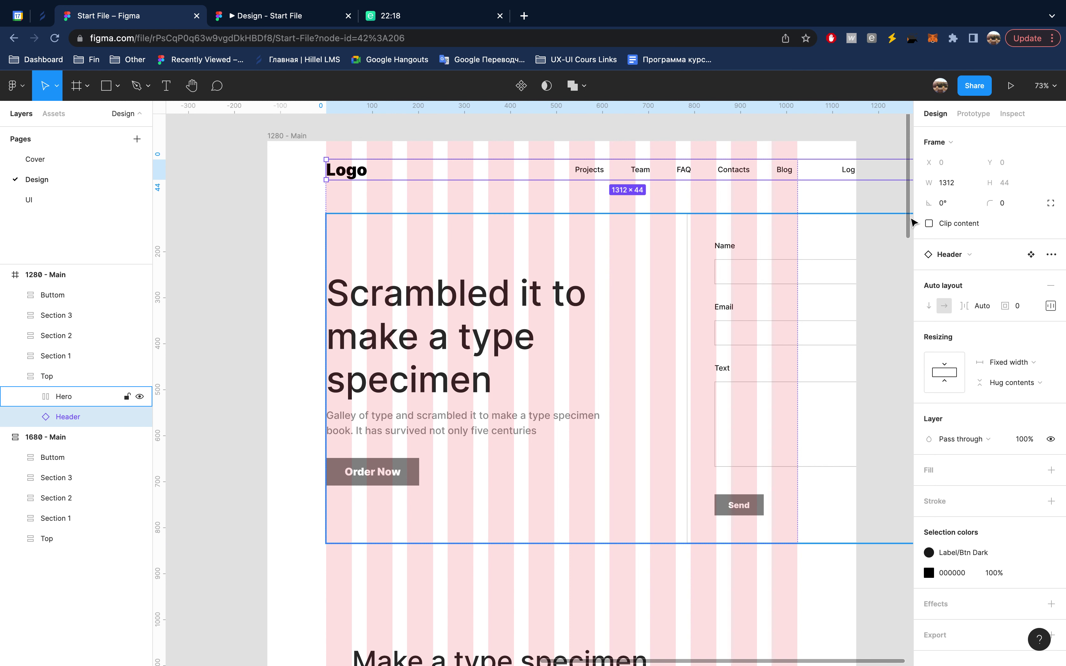
click(947, 182)
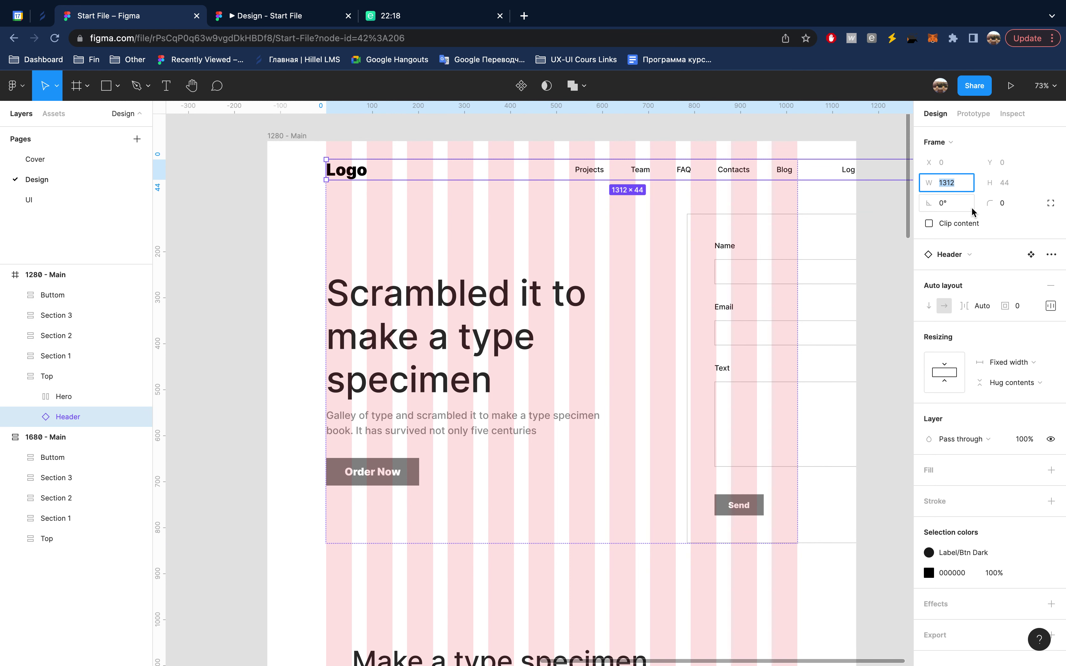
text(1074)
key(Return)
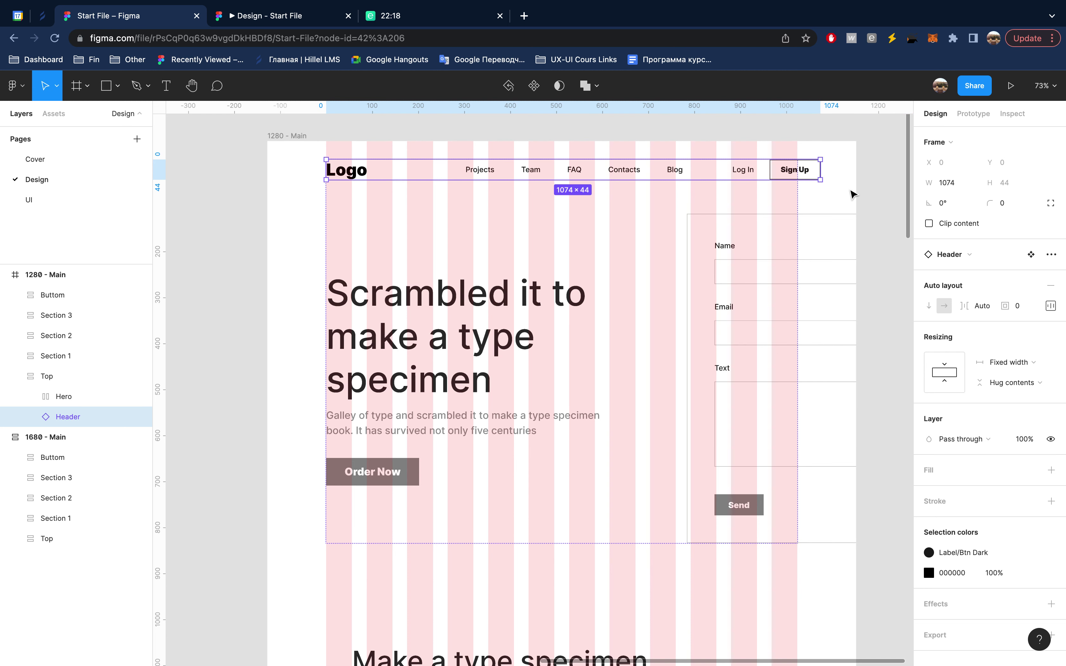
mouse_move(75, 397)
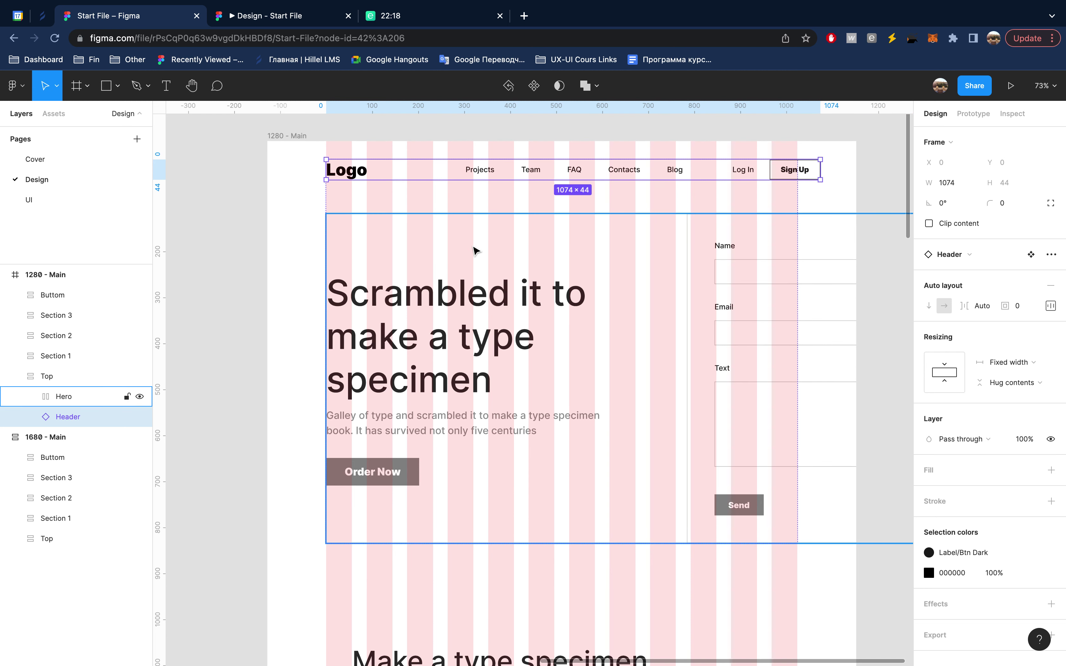
click(72, 376)
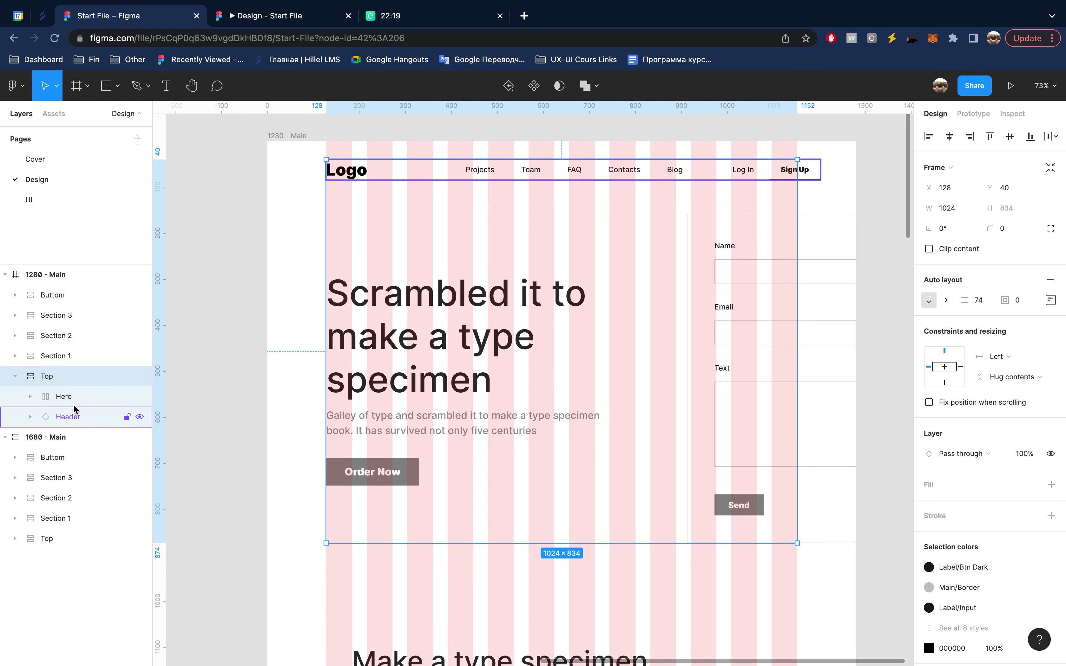
click(73, 416)
click(947, 182)
text(1024)
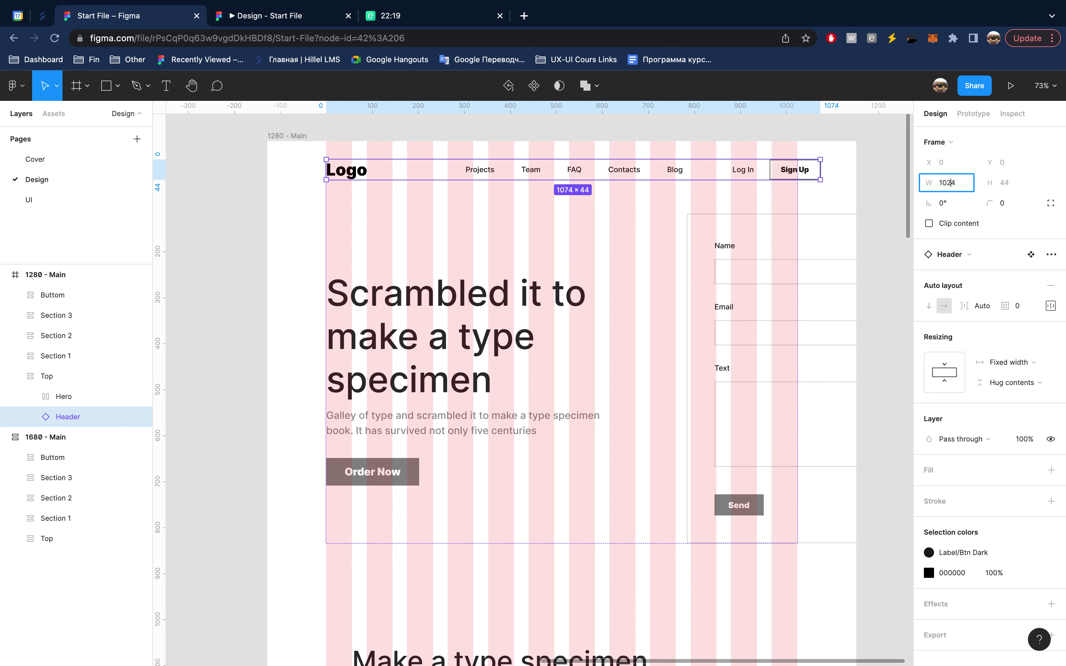
key(Return)
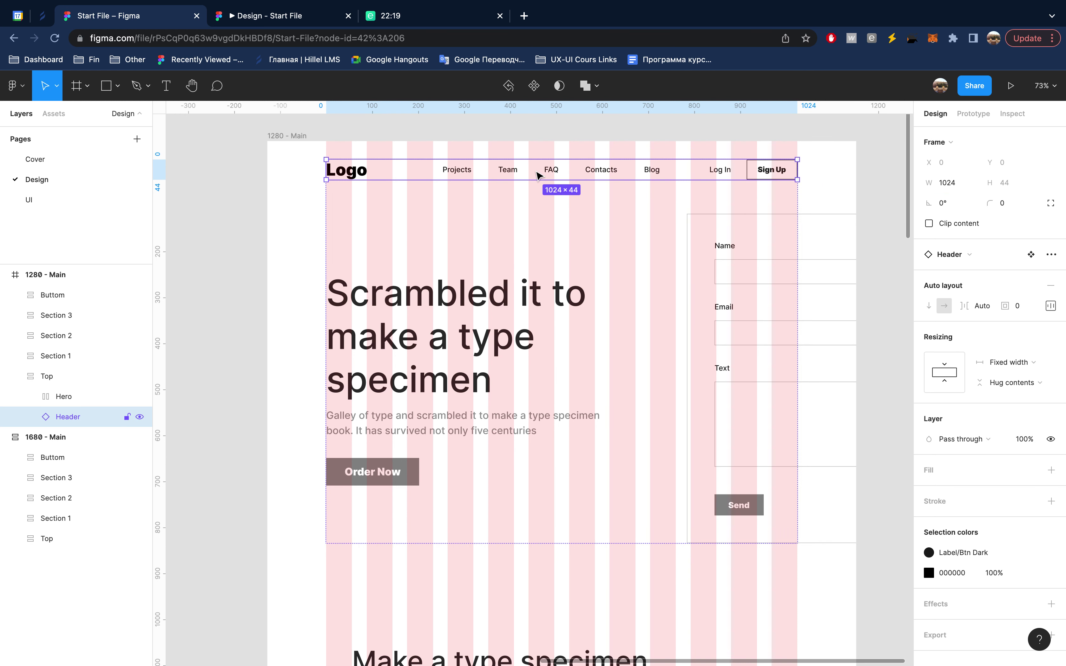
- Set the Hero frame inside Top to 1024 wide
click(747, 252)
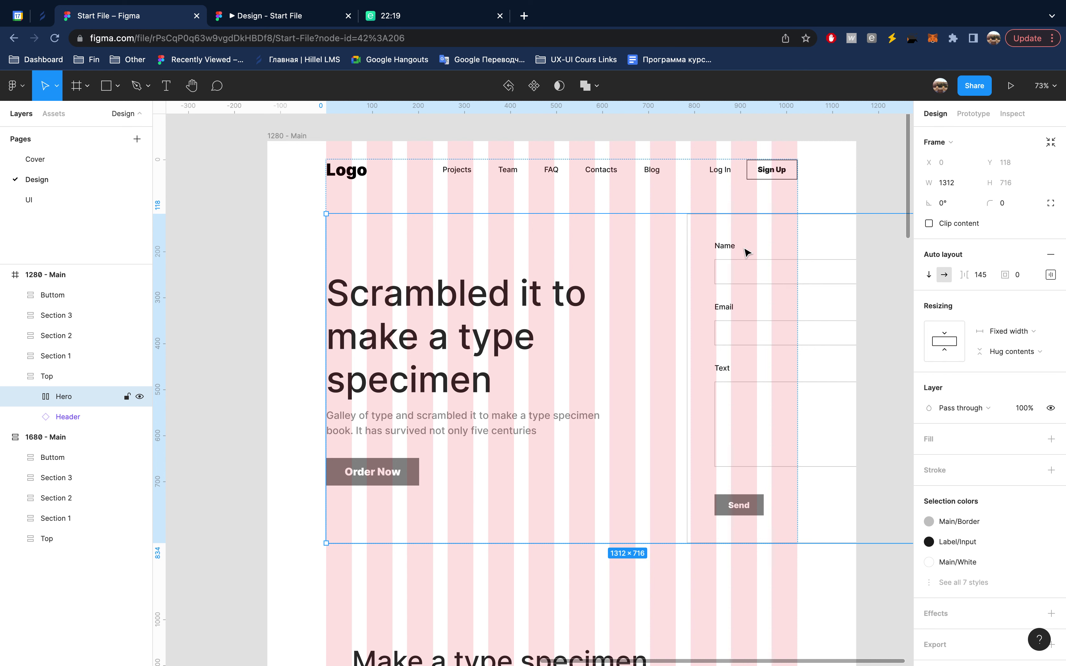
click(962, 188)
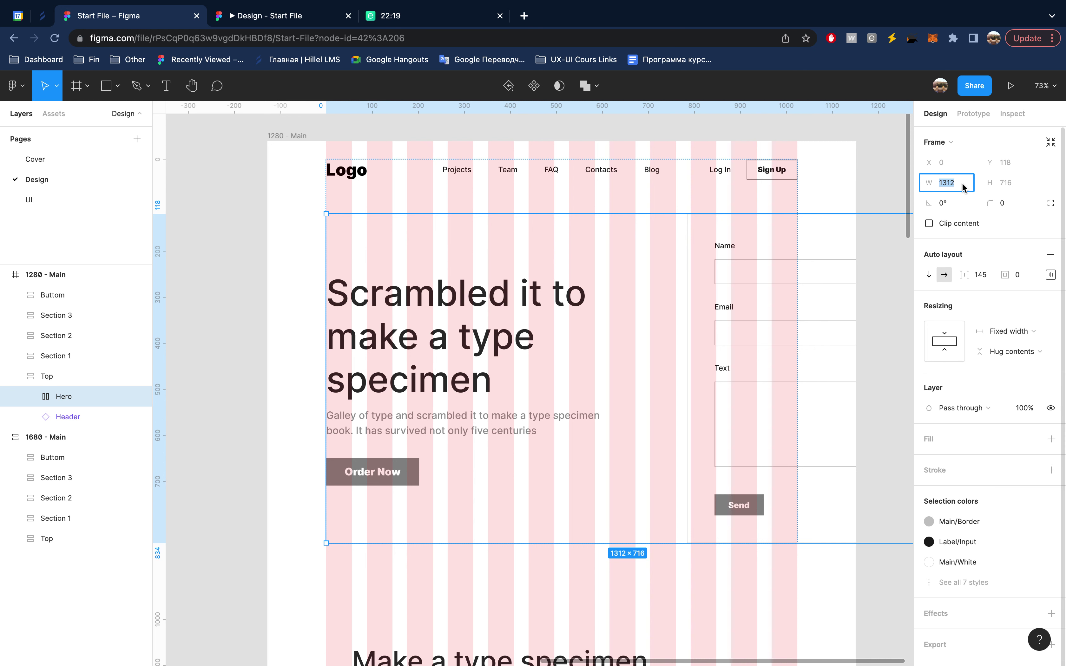
text(1)
text(4)
key(Return)
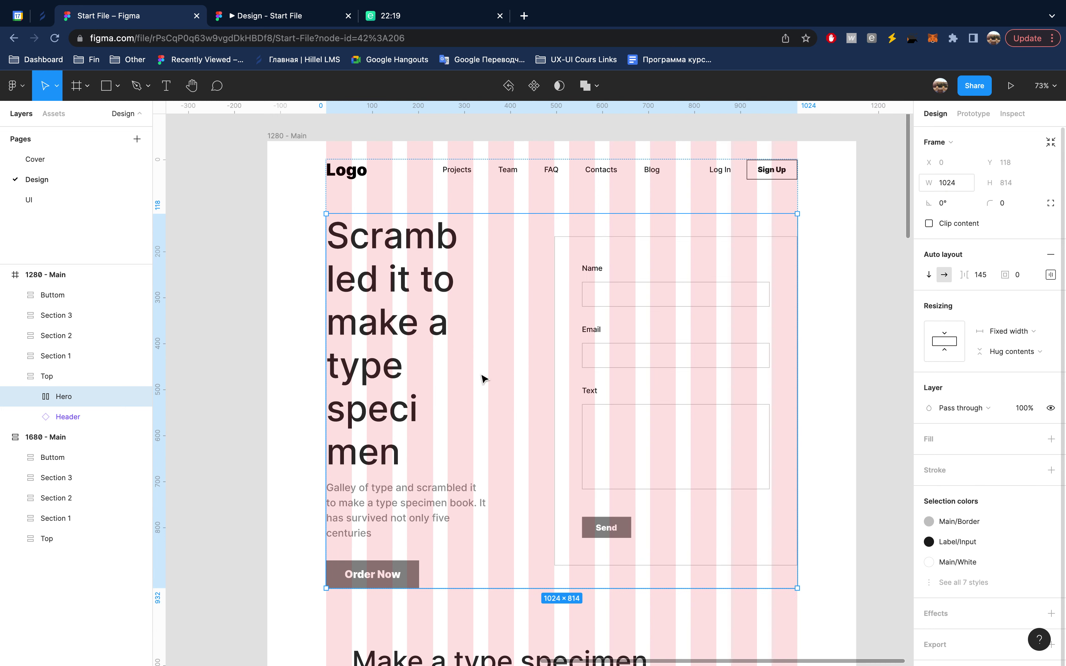
click(410, 314)
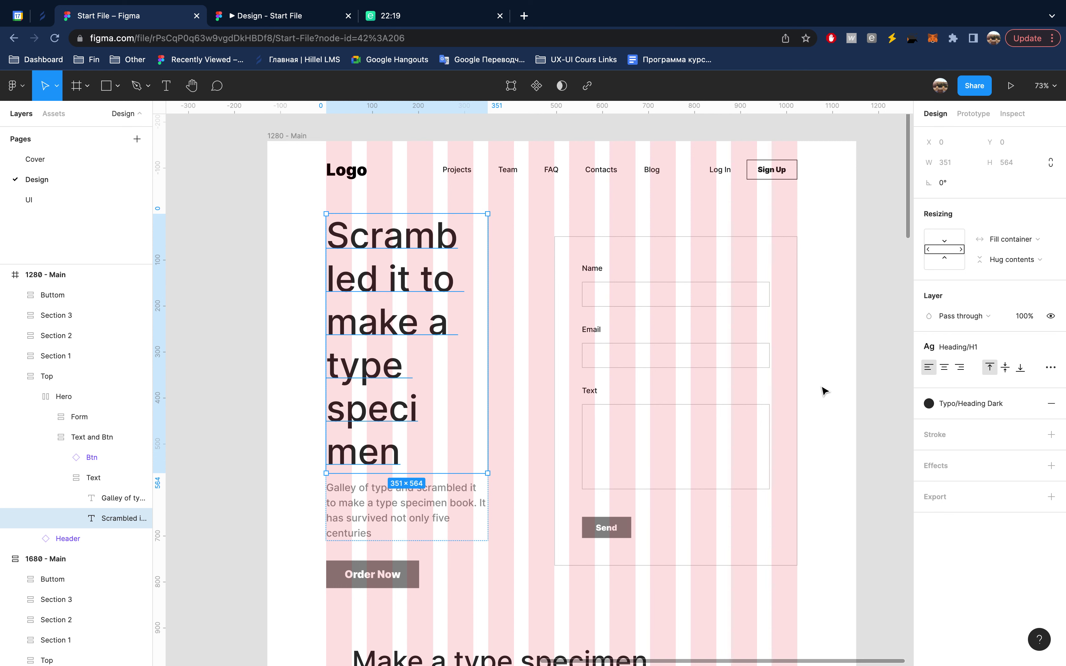
- Save the 1280 - Main column grid as a new grid style named 1280
click(248, 284)
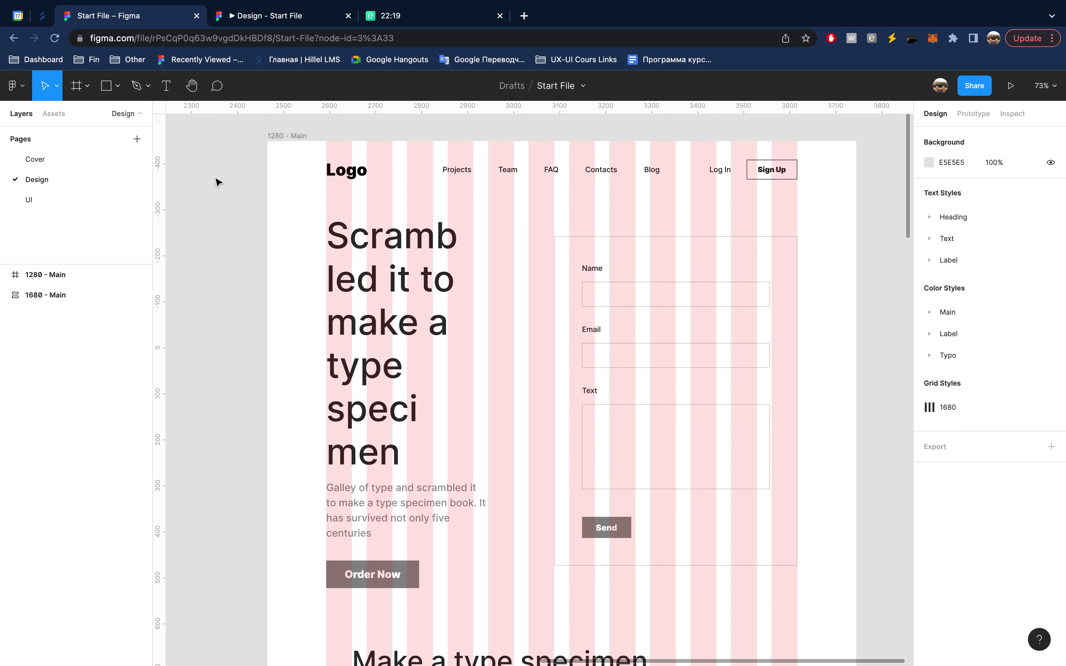
click(288, 136)
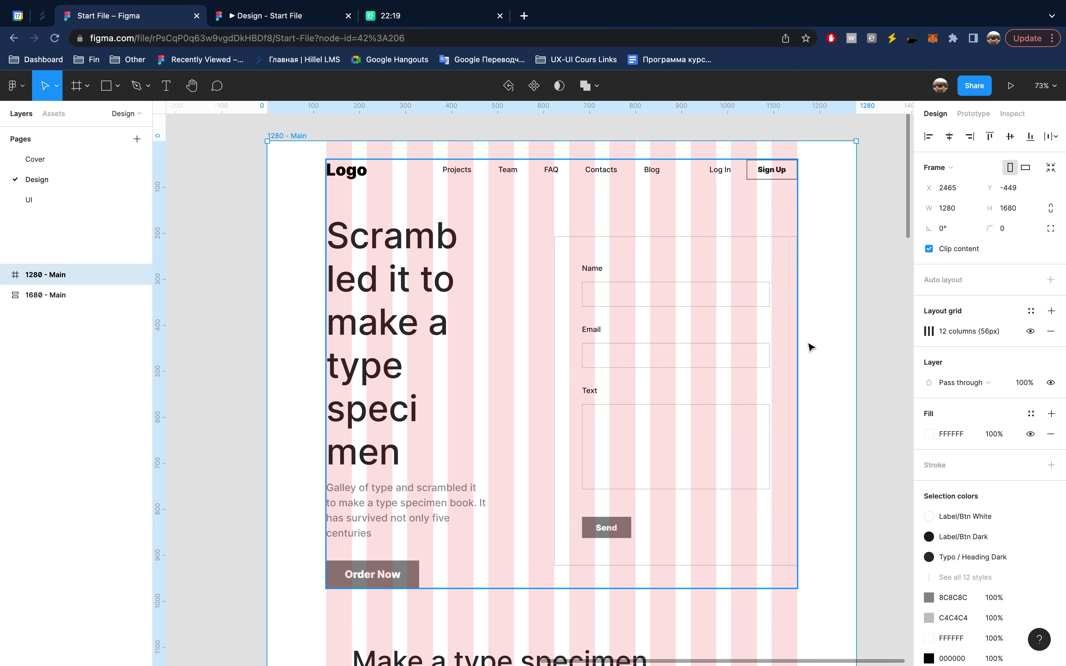
click(1032, 312)
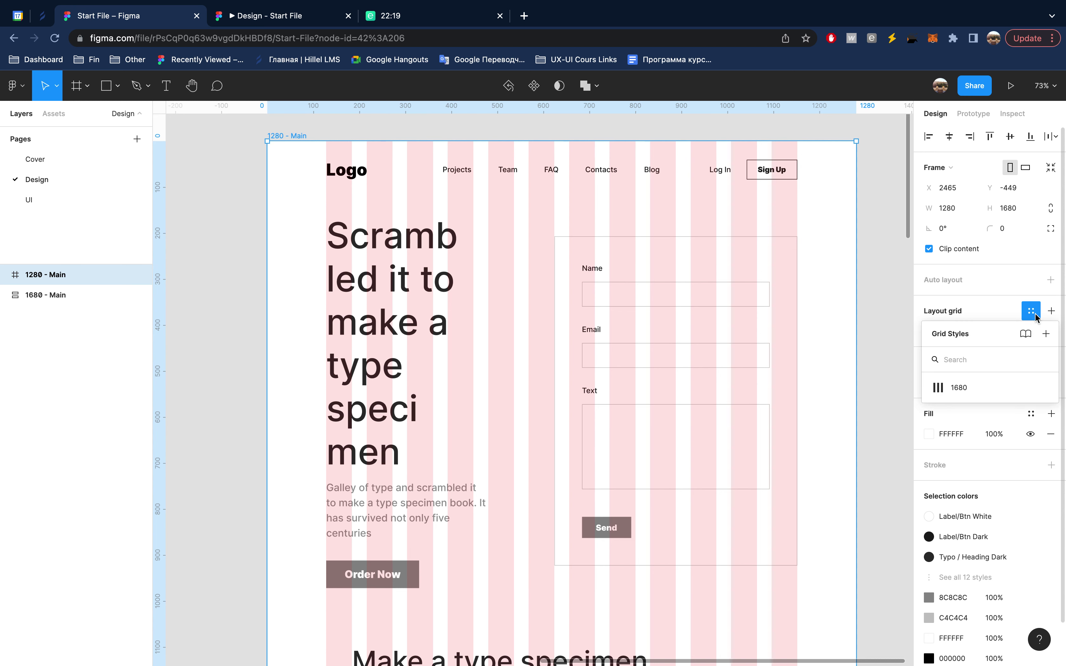
click(1047, 335)
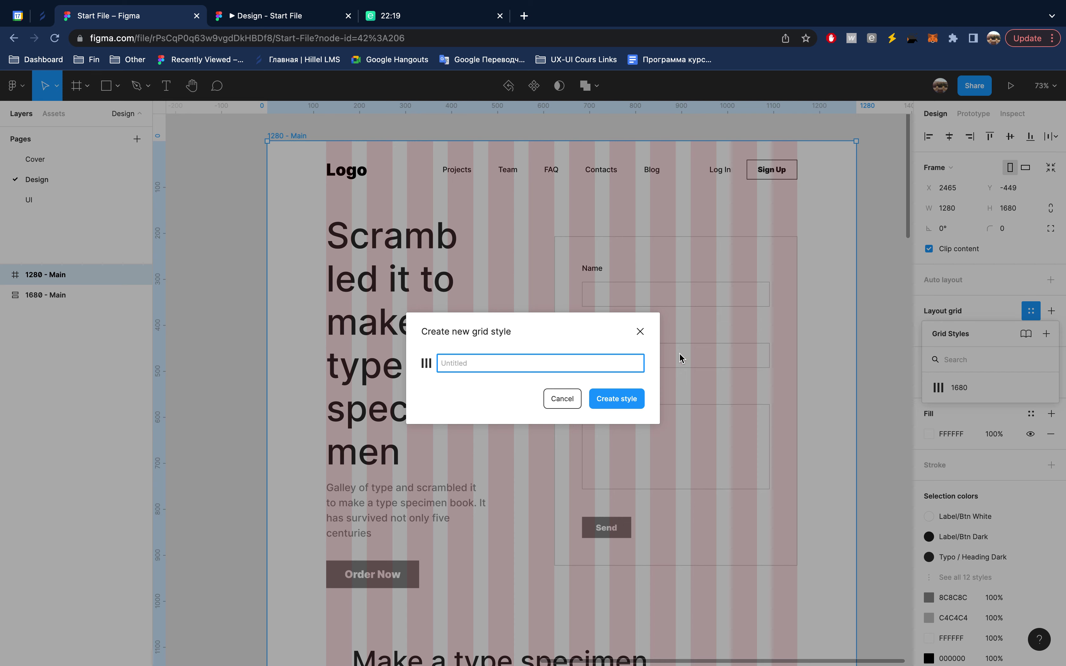
text(1280)
key(Return)
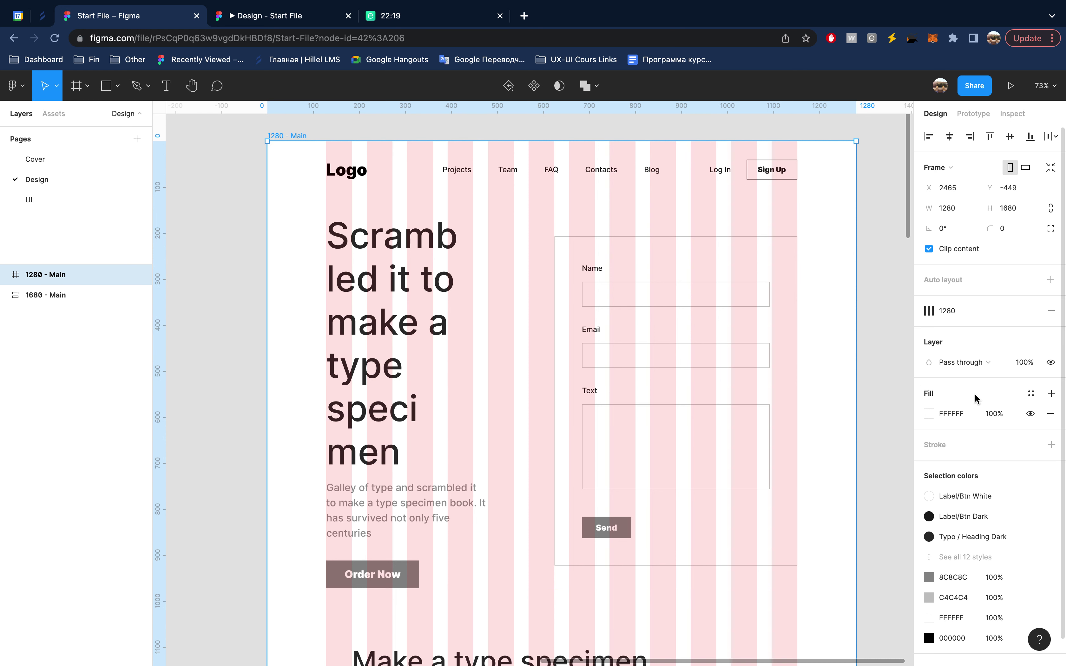
click(396, 269)
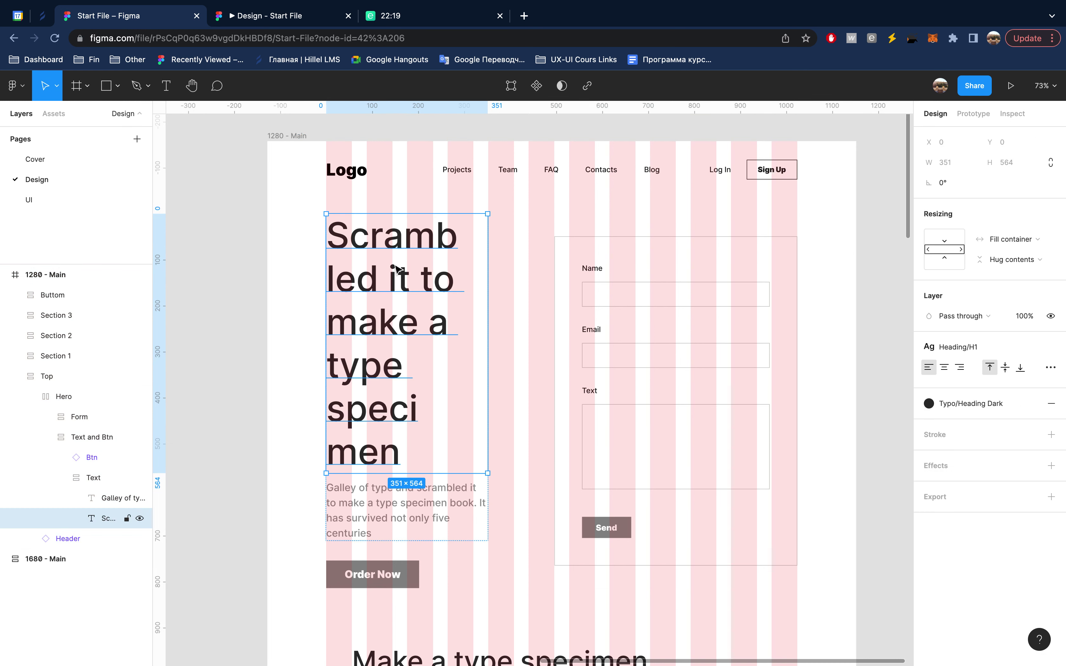
mouse_move(983, 347)
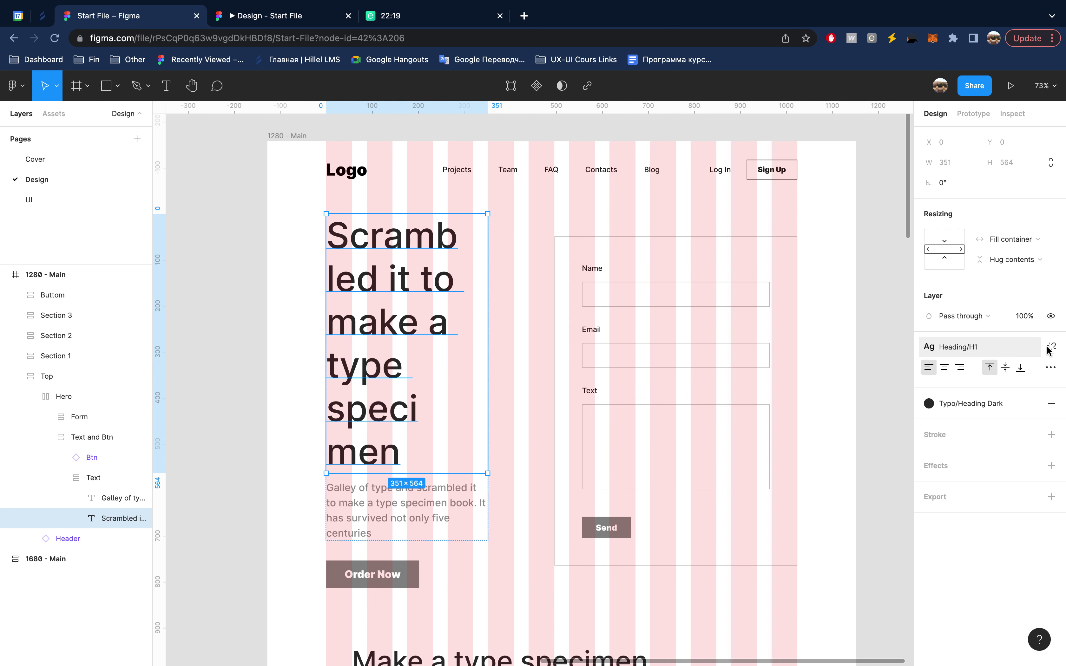
- Rename the H1 text style to H1 - XL and detach the hero heading from it
click(1021, 350)
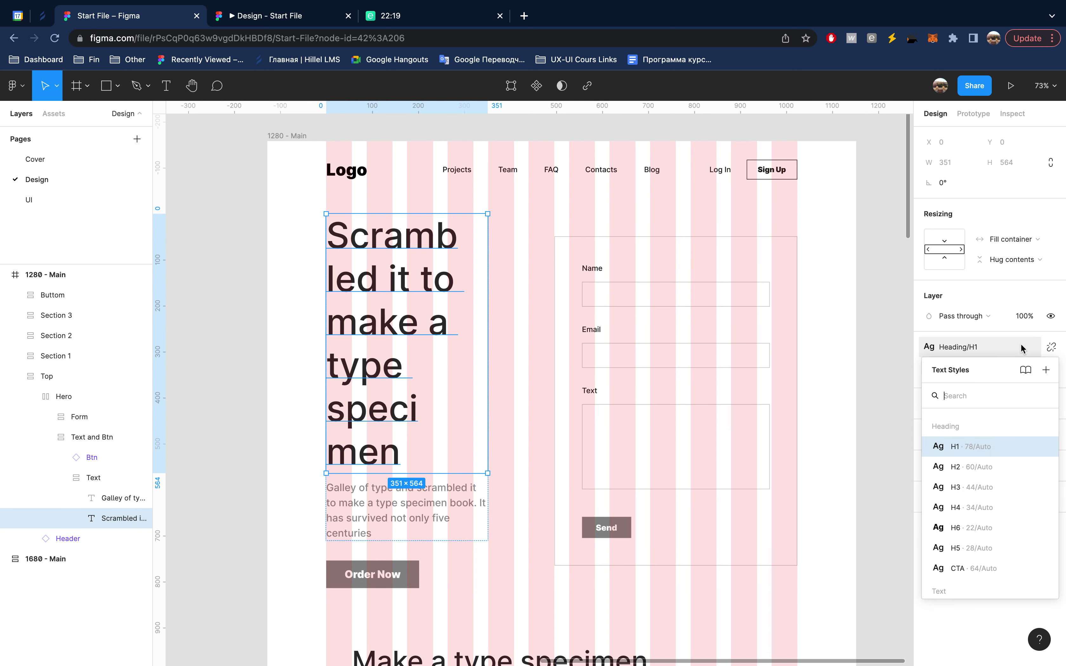
click(1043, 448)
text(H1 - XL)
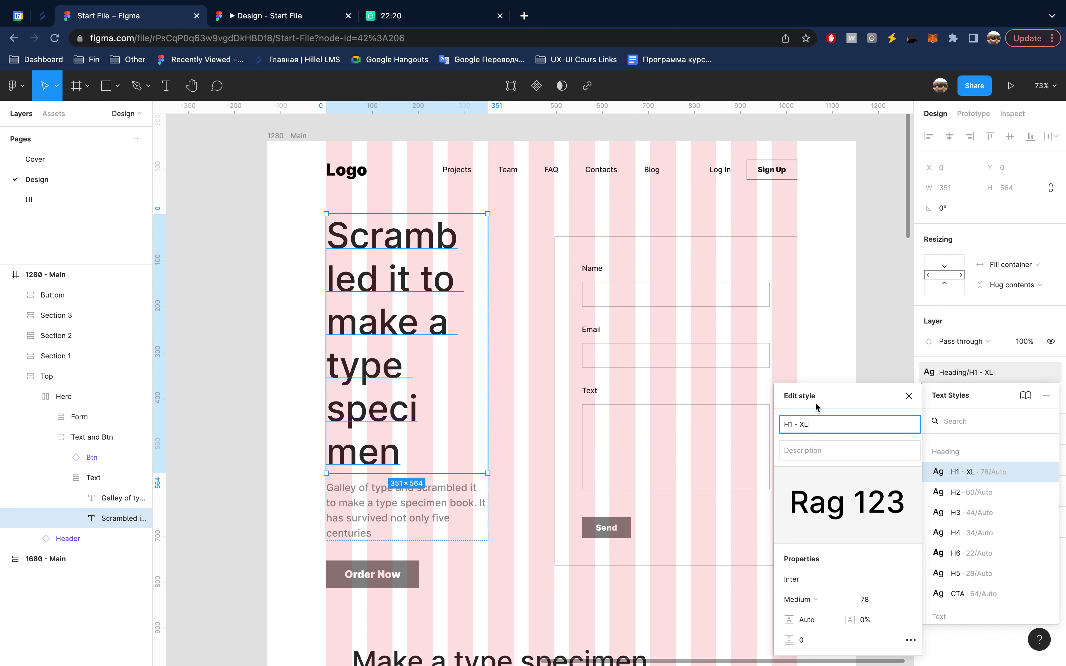
click(908, 396)
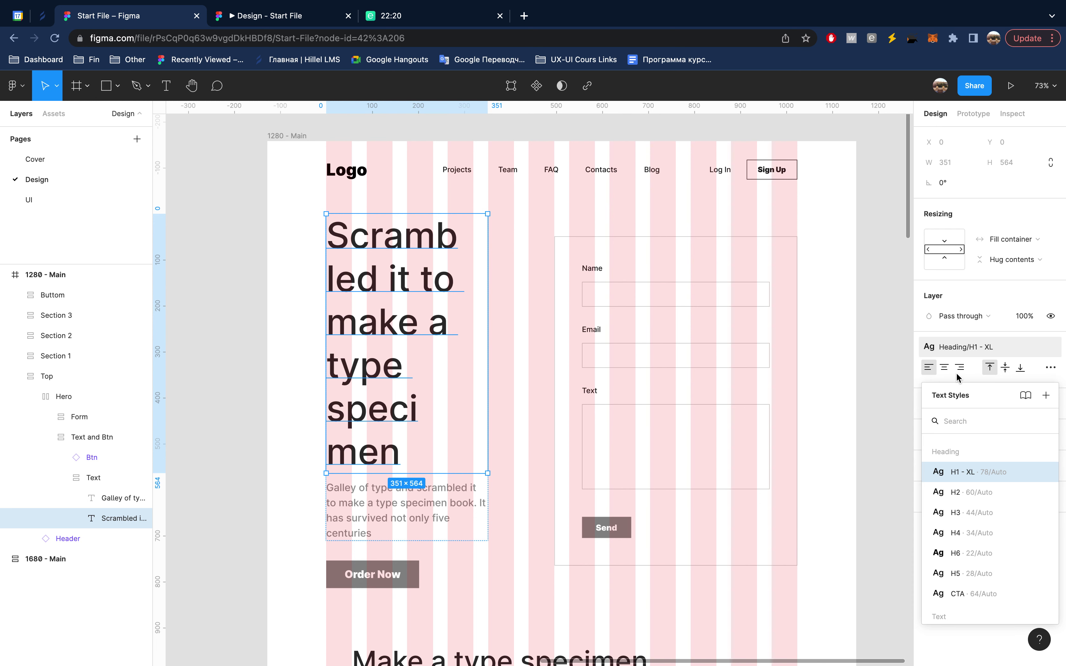
mouse_move(983, 372)
click(1051, 348)
scroll(552, 430, left, 5)
- Compare with the 1680 heading, then select the hero heading in 1280 - Main
scroll(551, 441, left, 5)
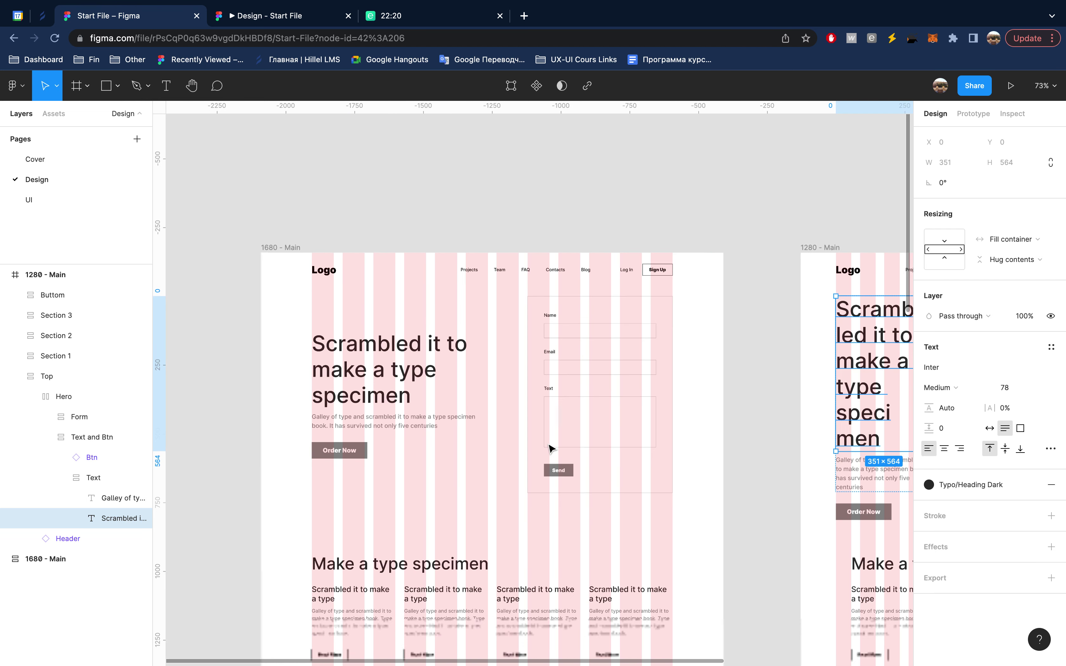
click(389, 356)
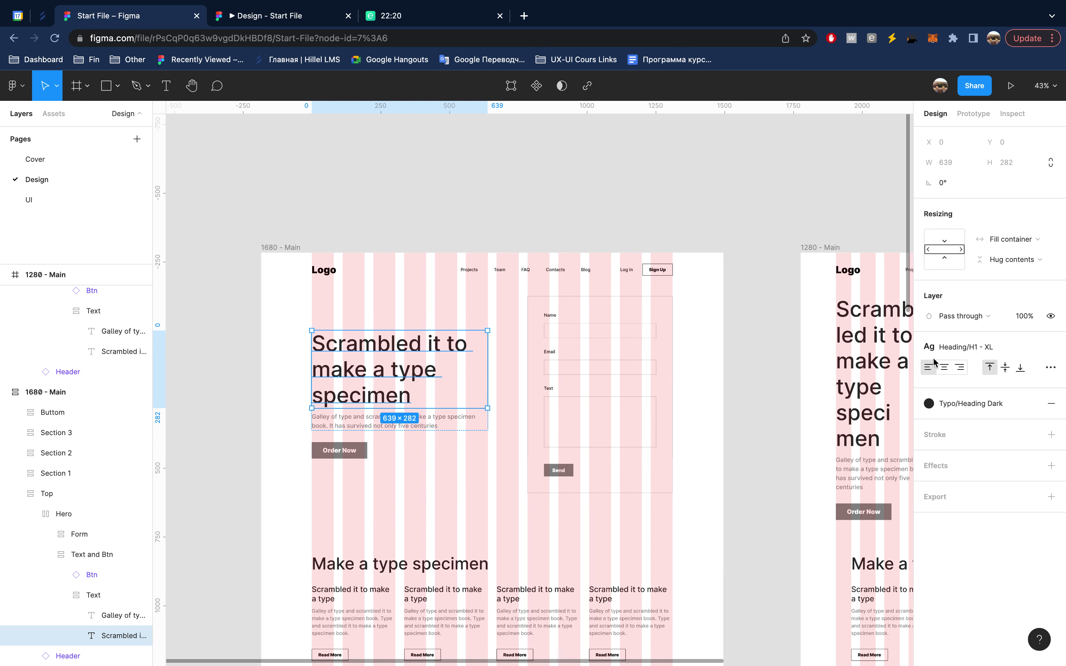
scroll(716, 392, right, 5)
scroll(714, 395, right, 5)
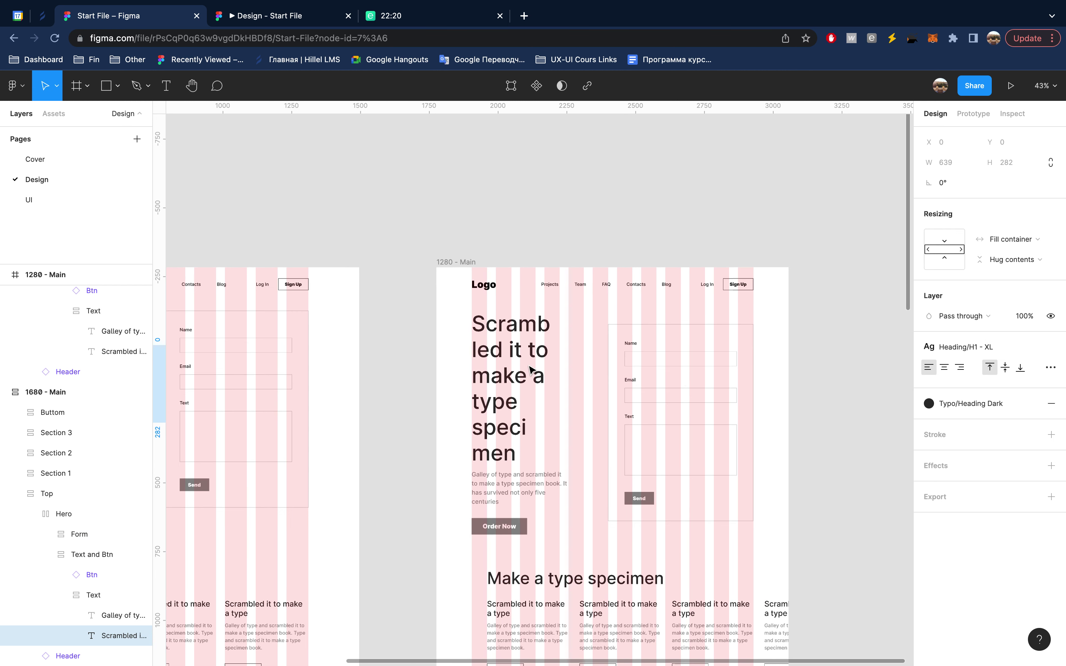
click(530, 369)
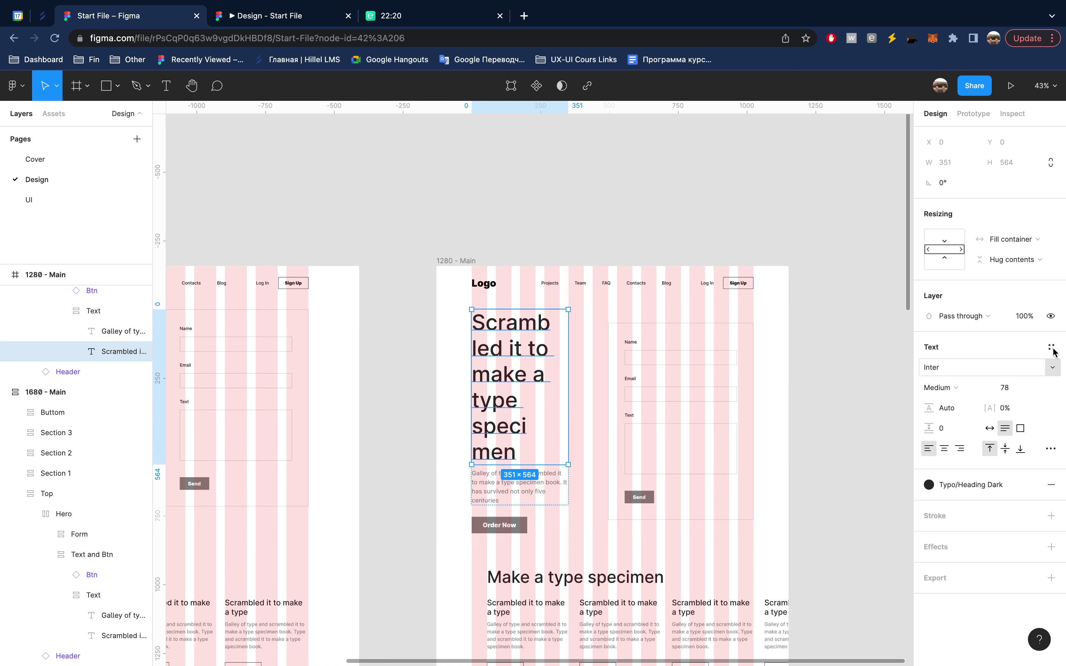
- Set the 1280 hero heading's font size to 64
click(1013, 387)
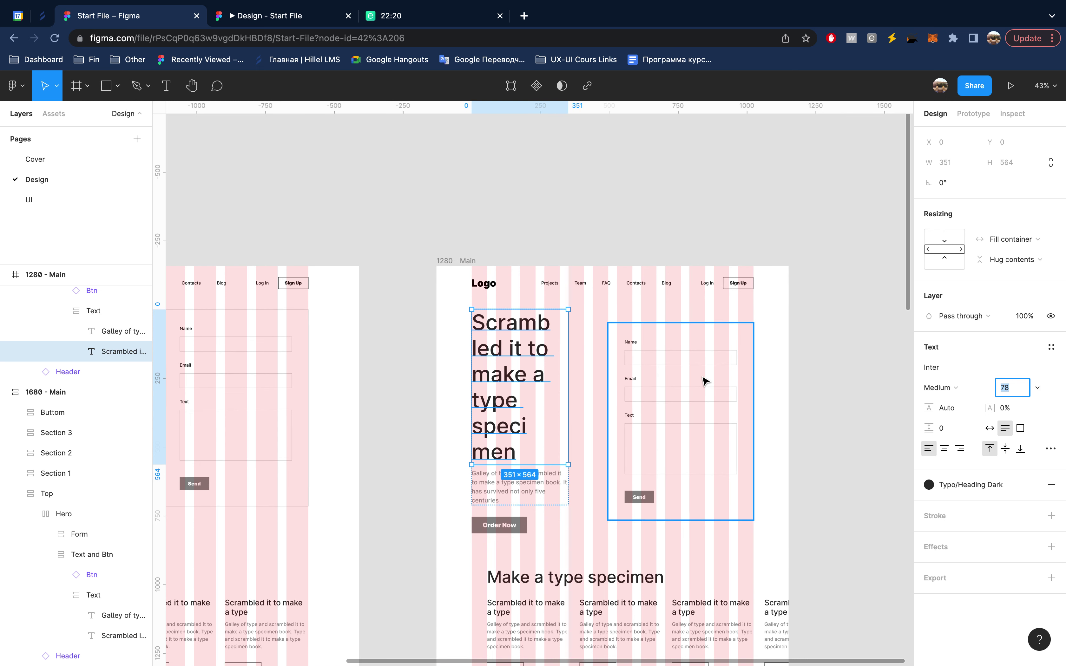
ctrl+scroll(703, 381, down, 3)
scroll(705, 379, left, 5)
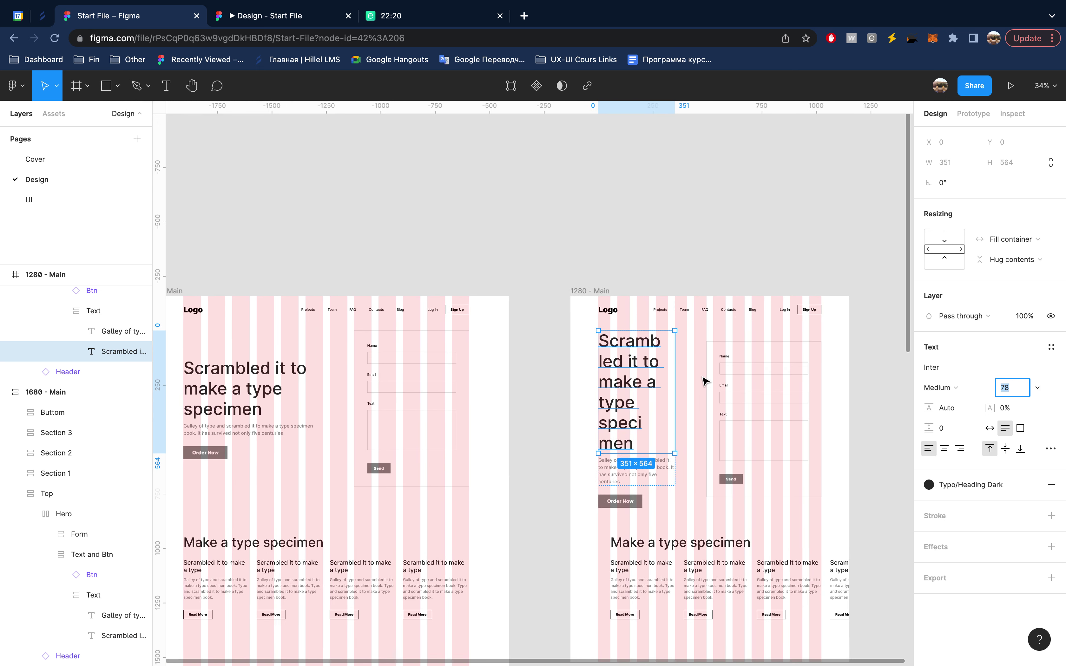
scroll(723, 357, down, 1)
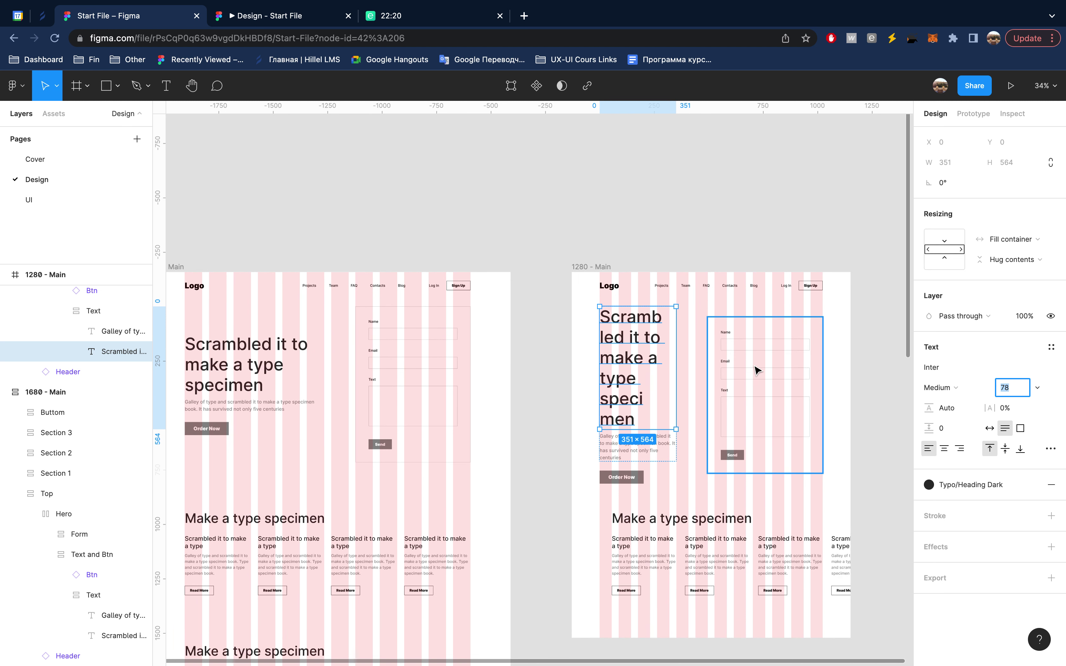
text(68)
key(Return)
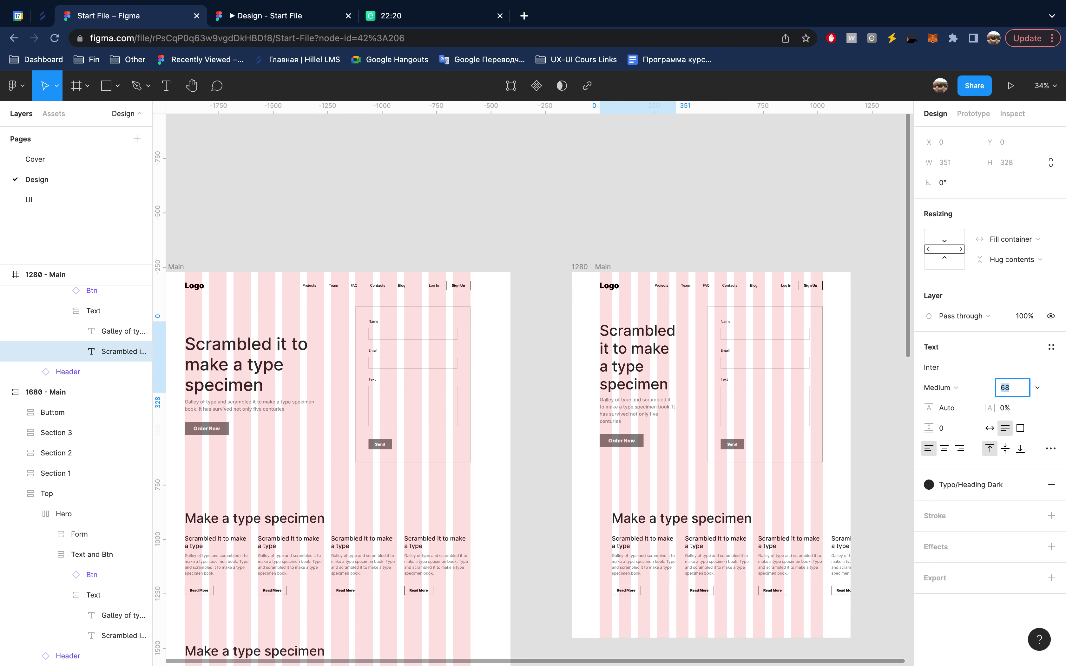
key(Down)
key(Down)
key(Down)
key(Down)
key(Down)
key(Down)
key(Down)
key(Down)
key(Down)
key(Down)
key(Down)
key(Down)
key(Down)
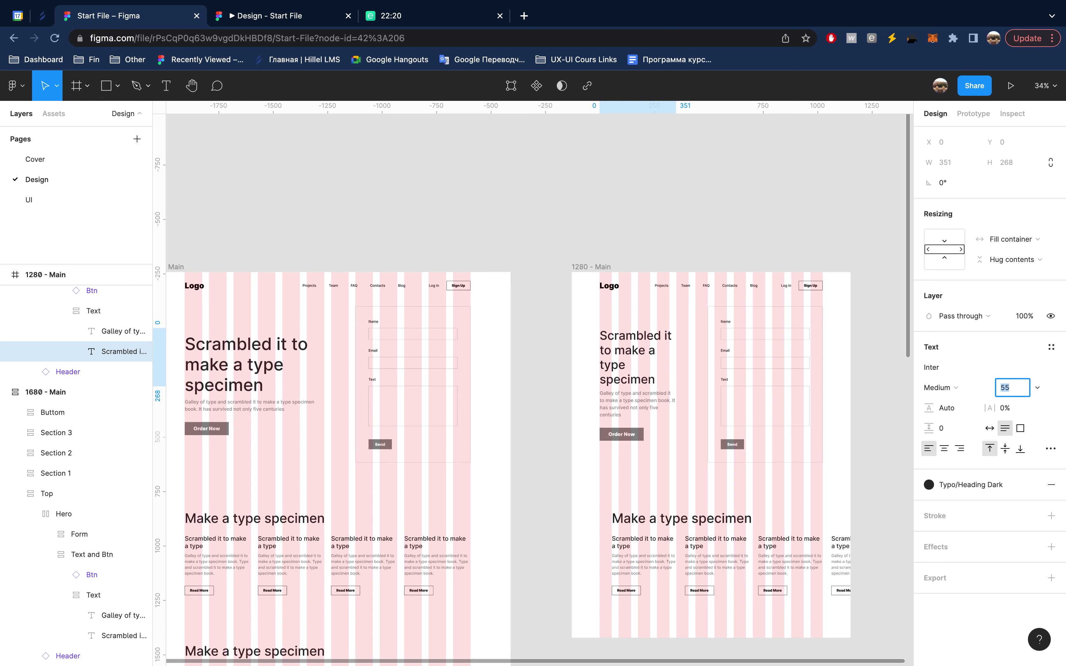
key(Up)
key(Up)
key(Up)
key(Up)
key(Up)
key(Up)
key(Up)
key(Up)
key(Up)
key(Return)
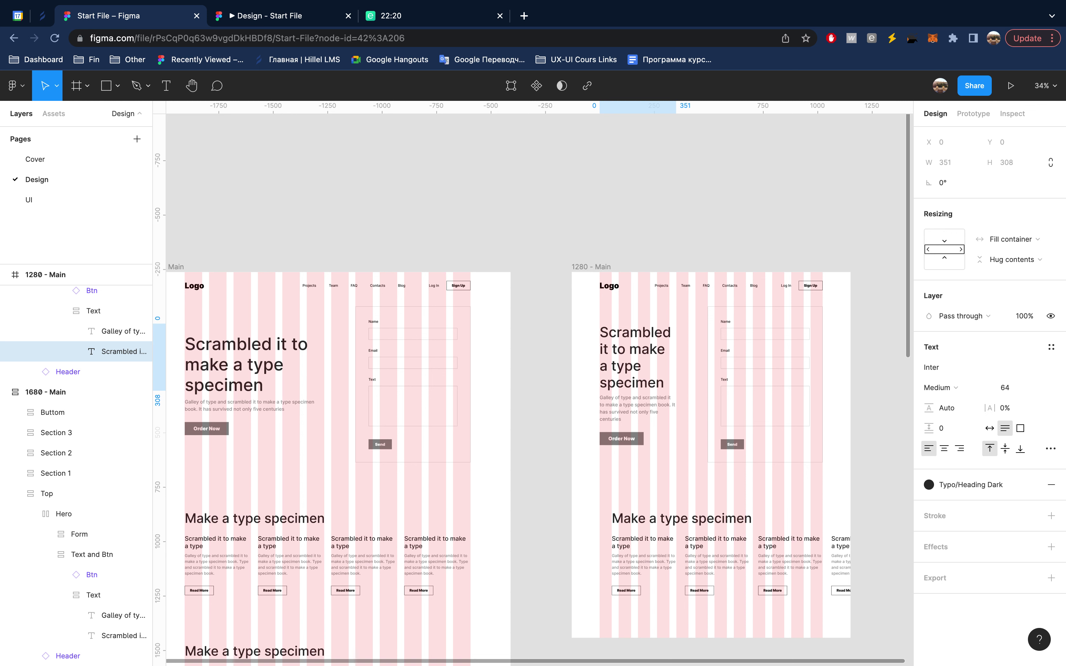
click(788, 371)
key(shift+0)
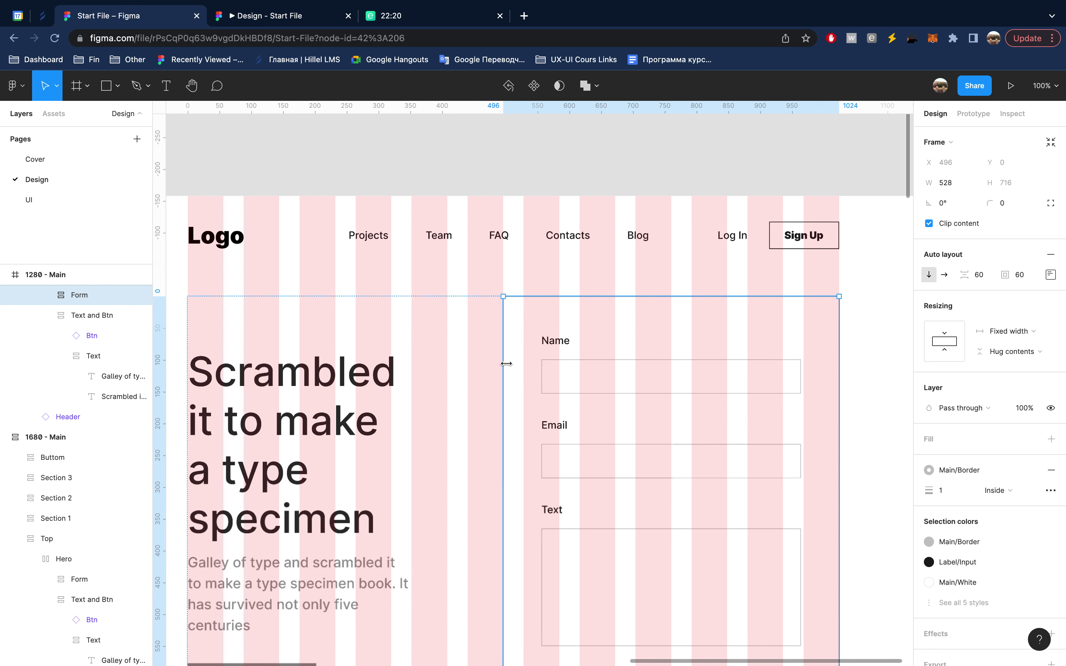
- Narrow the hero Form to 408 wide by moving its left edge to X 616
mouse_move(504, 364)
mouse_down()
mouse_move(590, 374)
mouse_move(580, 375)
mouse_up()
scroll(578, 375, up, 5)
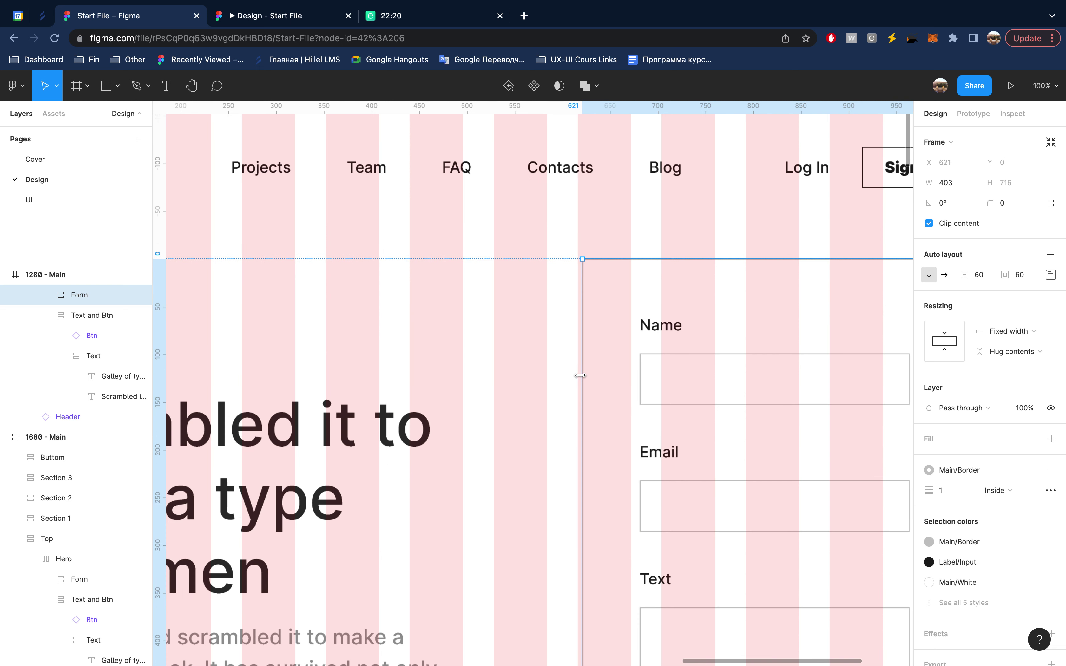
scroll(581, 375, up, 5)
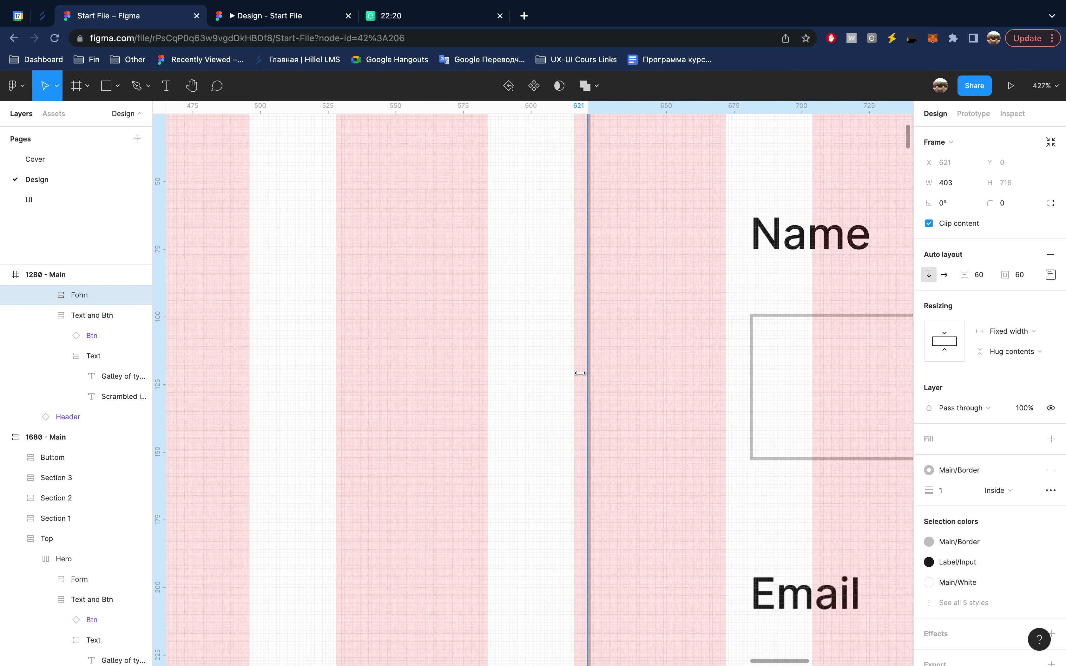
drag(581, 373, 577, 373)
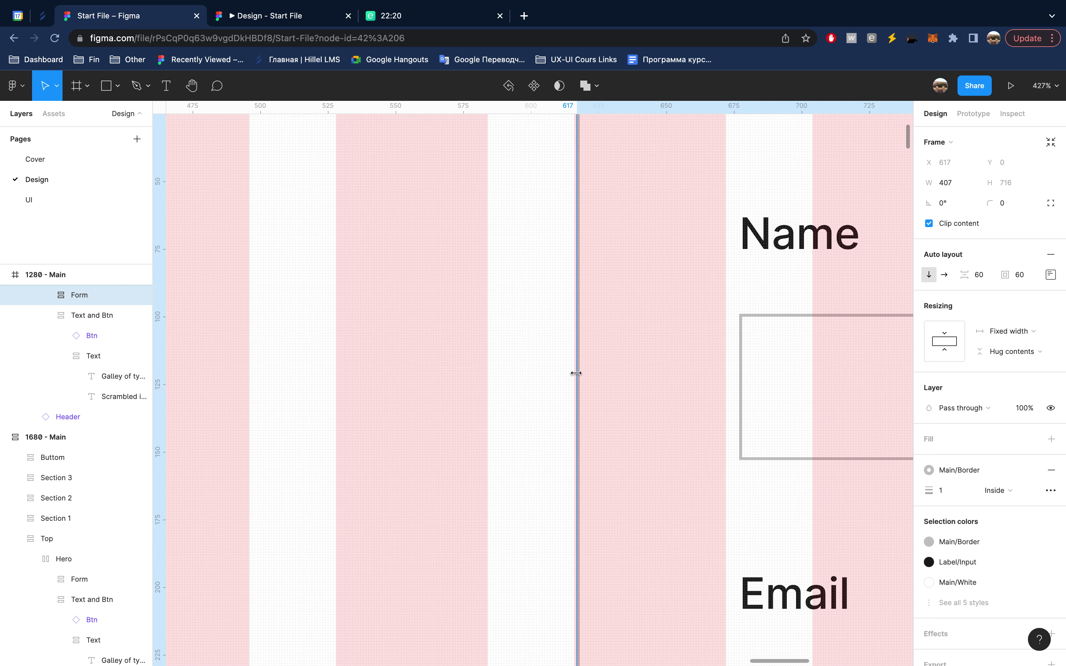
scroll(575, 373, up, 4)
scroll(576, 373, up, 3)
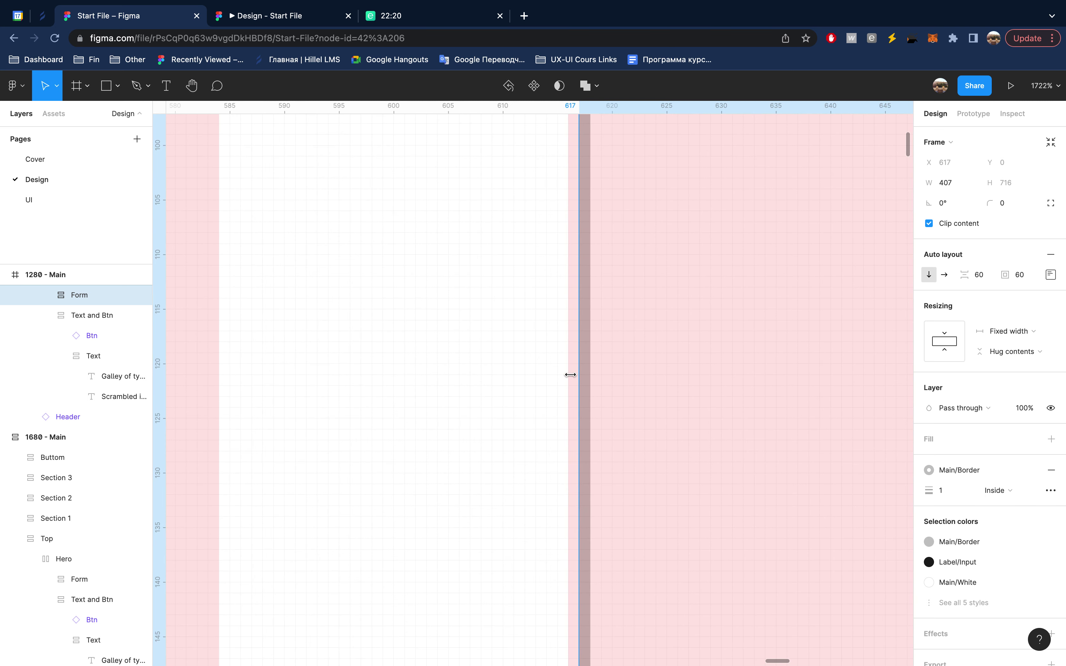
drag(570, 375, 571, 374)
scroll(570, 375, down, 1)
scroll(569, 384, down, 2)
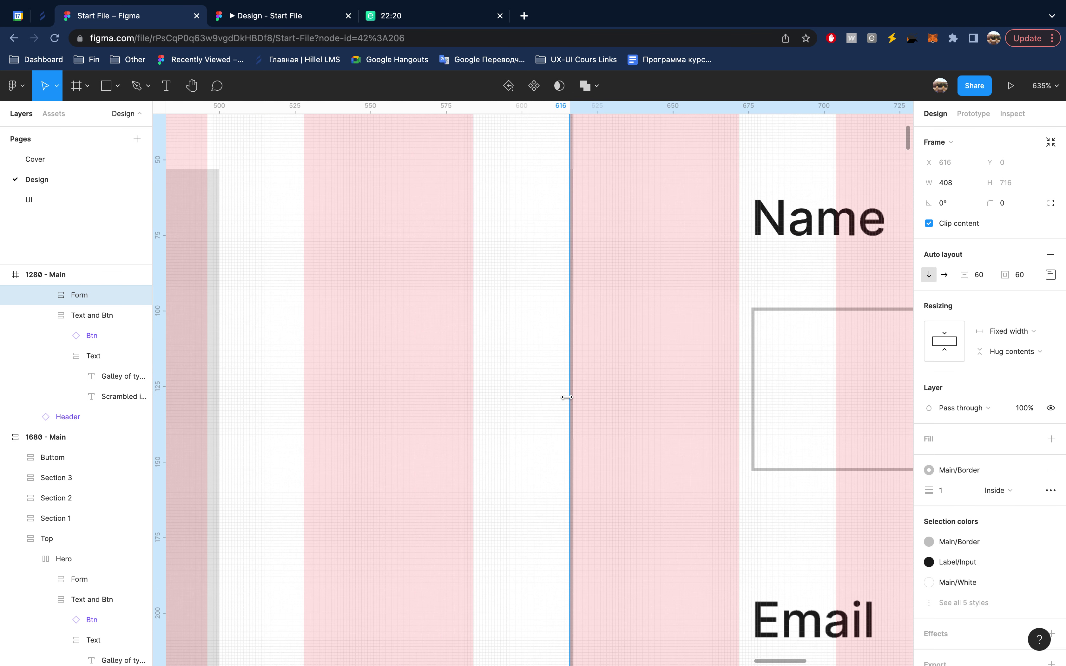
scroll(568, 390, down, 1)
scroll(567, 399, down, 1)
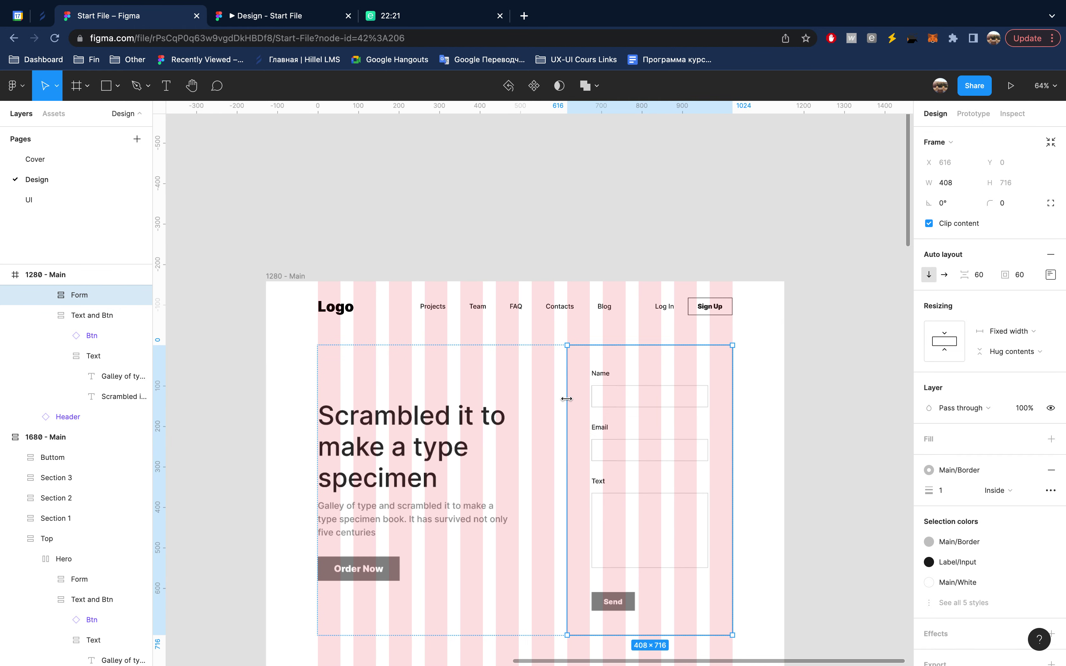
scroll(456, 433, left, 2)
scroll(456, 433, left, 5)
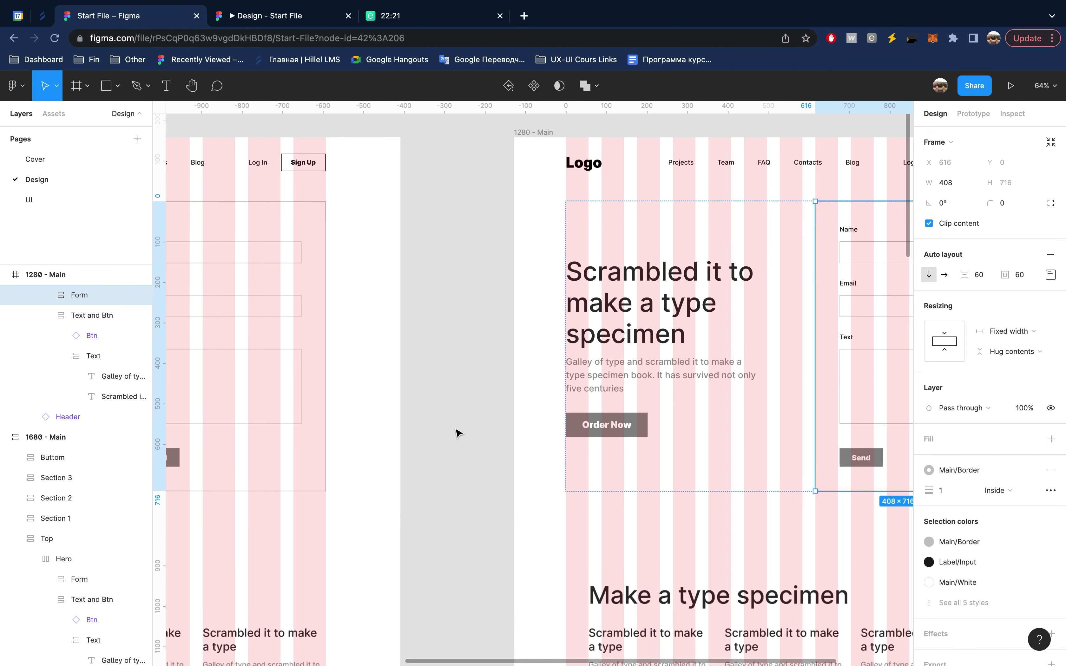
scroll(456, 433, down, 5)
scroll(456, 433, left, 1)
scroll(458, 432, down, 1)
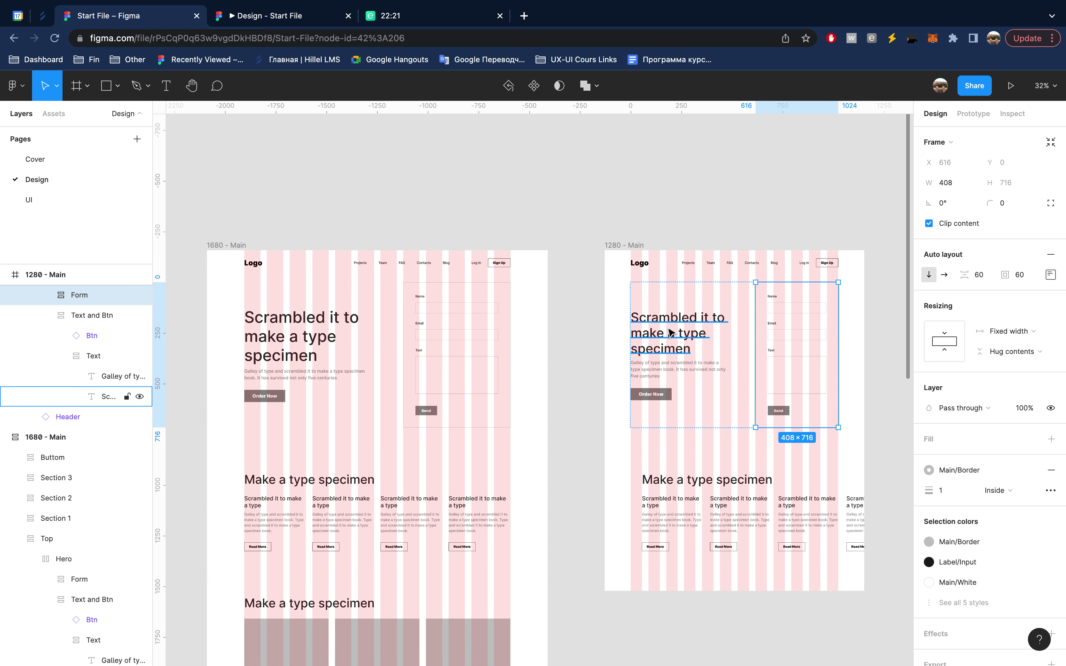
click(674, 338)
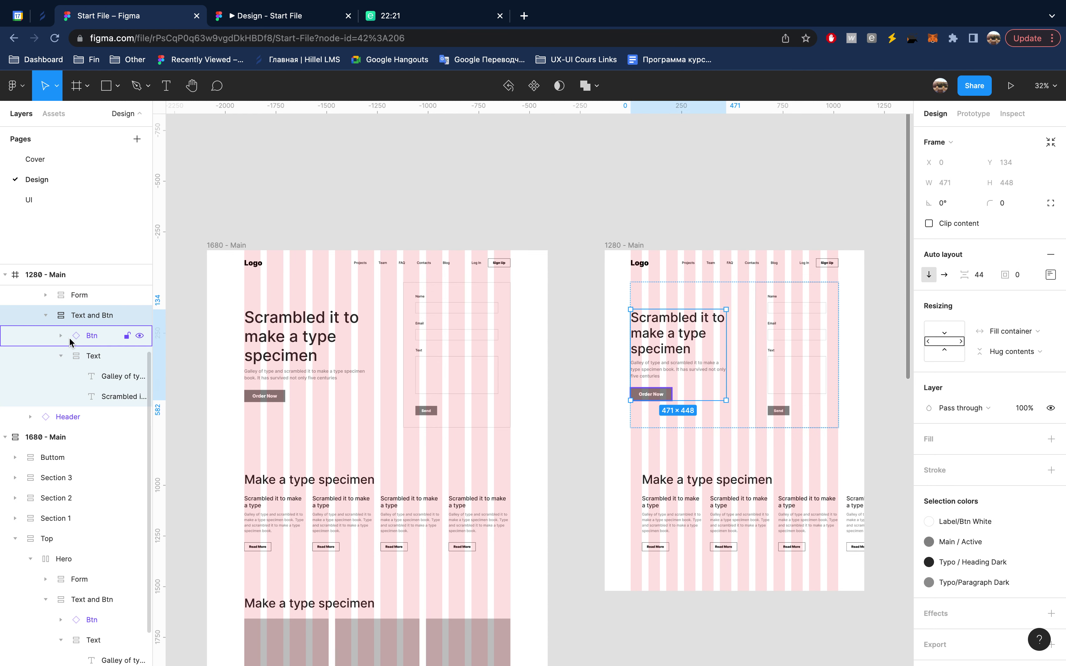
- Reduce the Hero frame's auto layout spacing to 95
scroll(71, 345, up, 2)
click(67, 349)
click(981, 274)
text(125)
key(Return)
text(95)
key(Return)
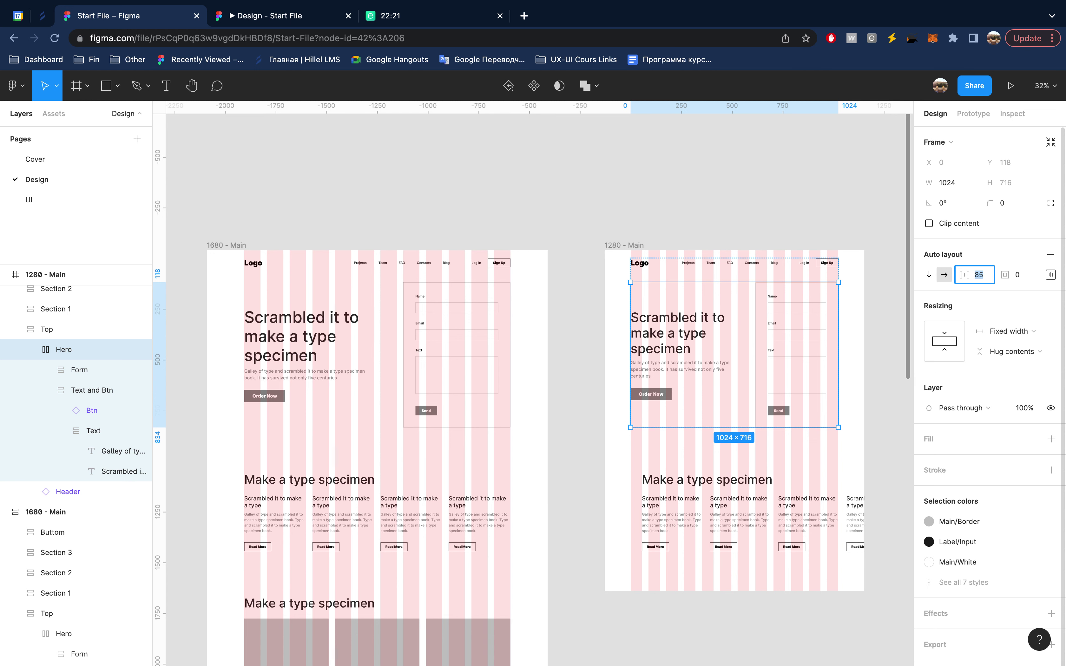
- Set the hero heading's font size to 73
click(674, 333)
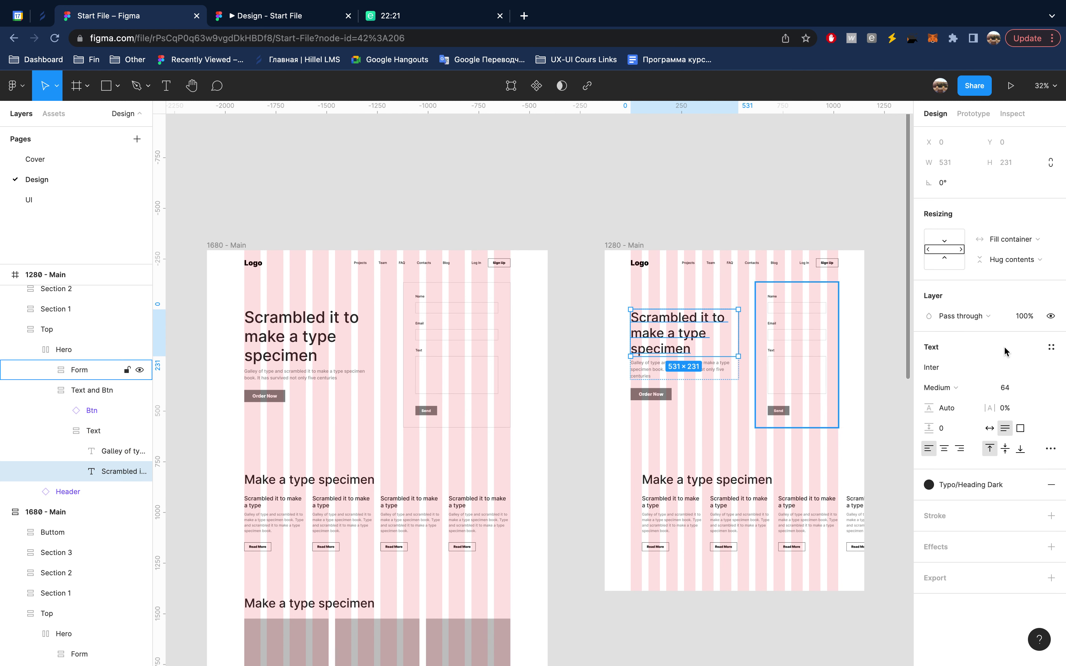
click(1006, 387)
text(74)
key(Return)
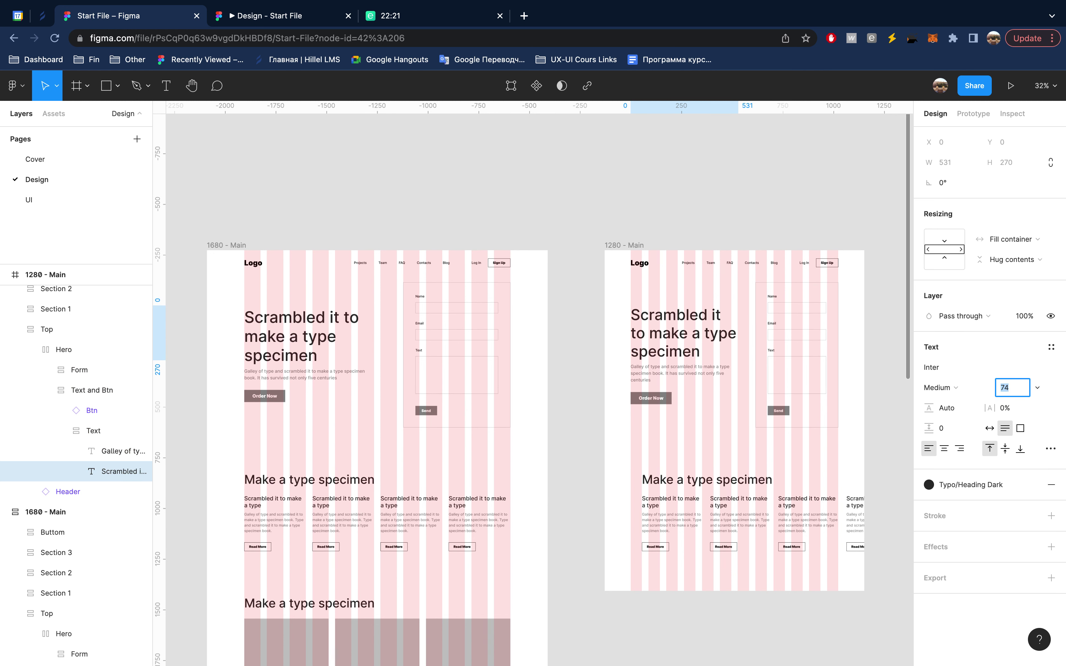
text(73)
key(Return)
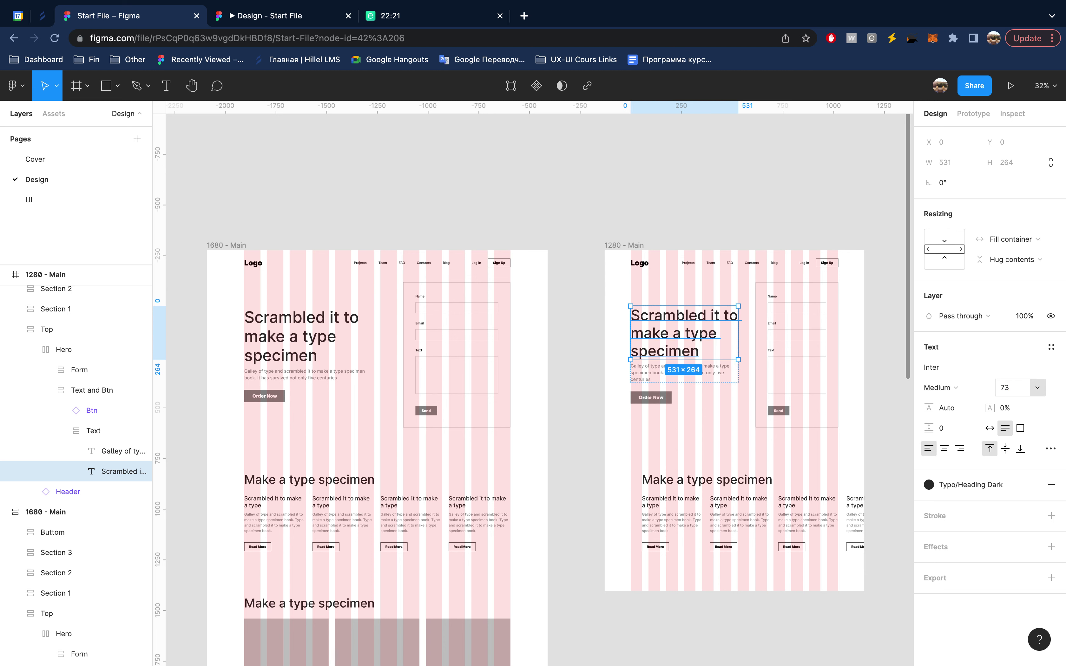
- Select the Form frame and zoom in on it
click(797, 350)
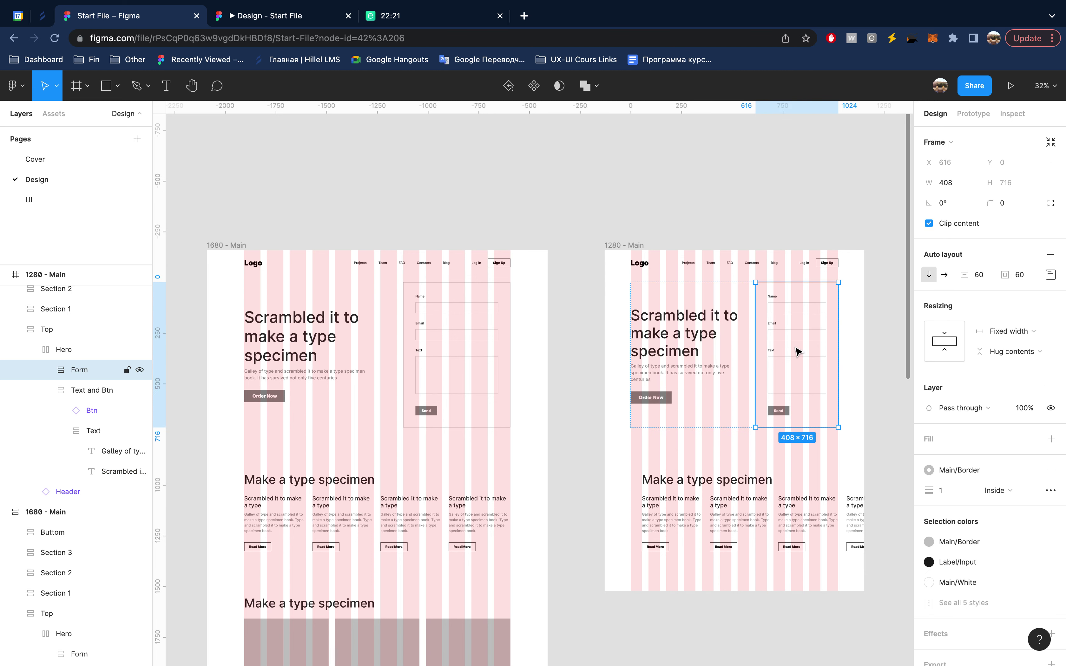
scroll(797, 351, up, 5)
scroll(798, 351, right, 3)
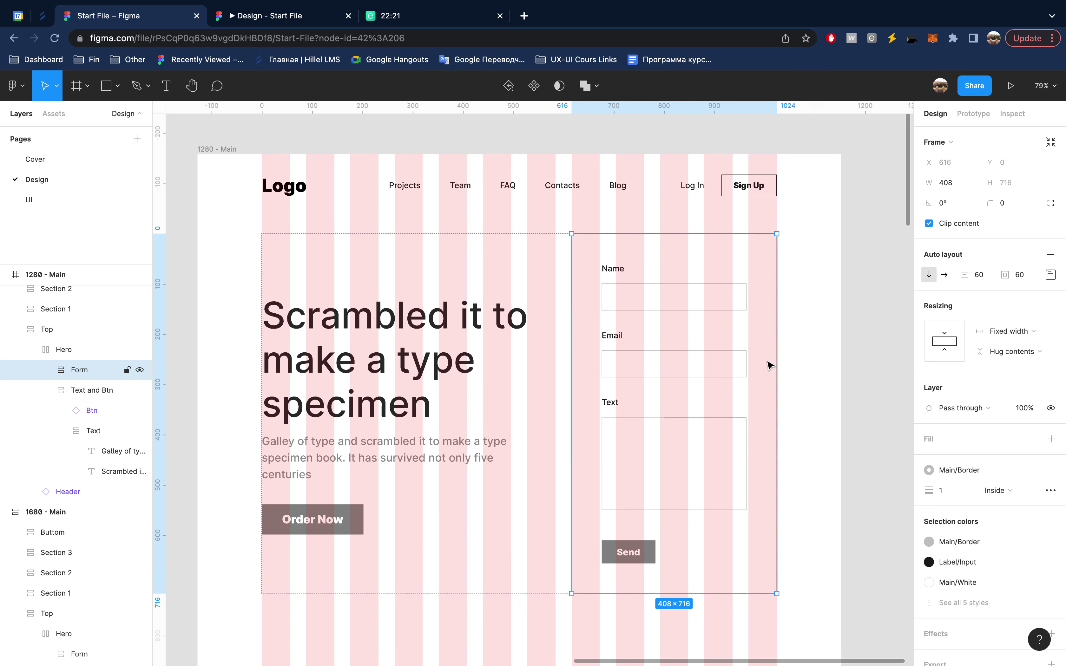
- Give the form 40 padding and 50 spacing between fields
click(1025, 277)
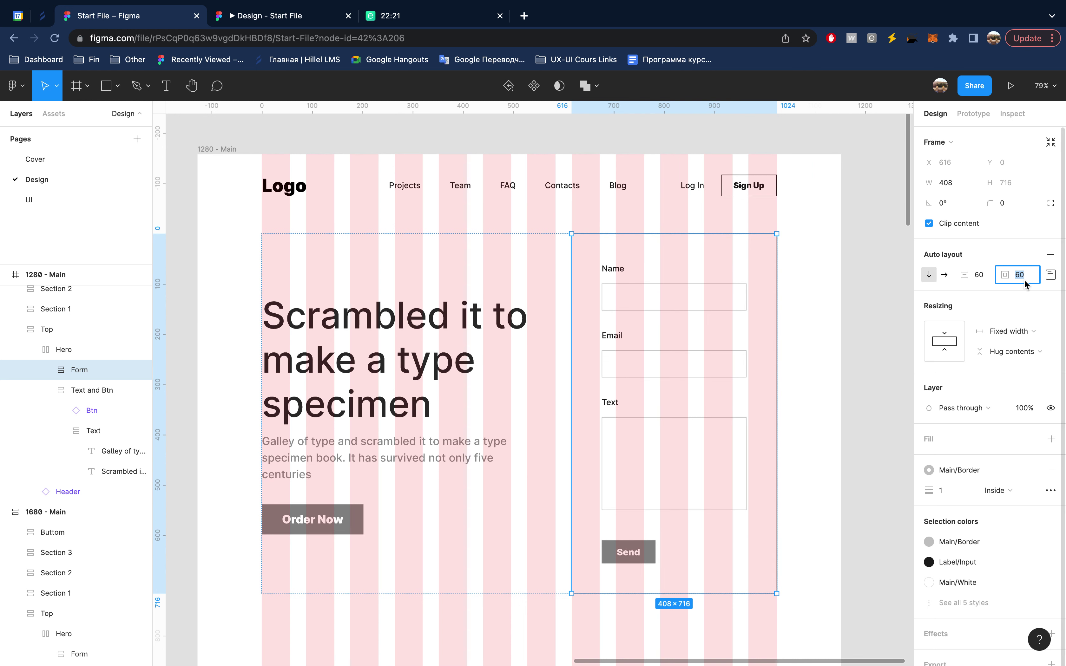
text(5040)
key(Return)
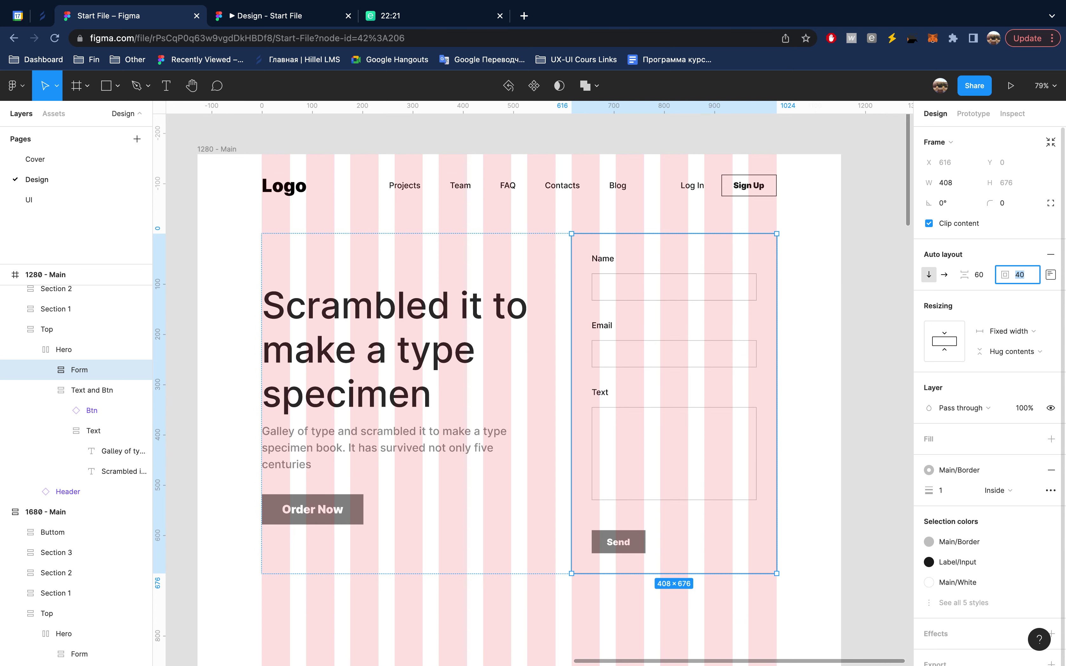
text(30)
key(Return)
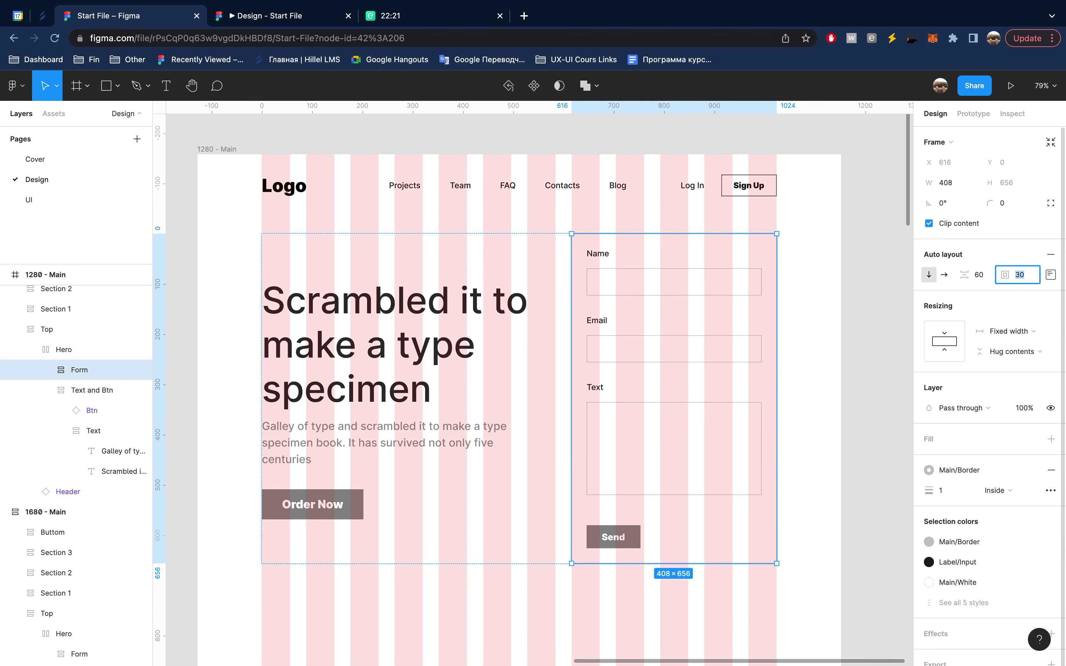
key(ctrl+z)
key(Escape)
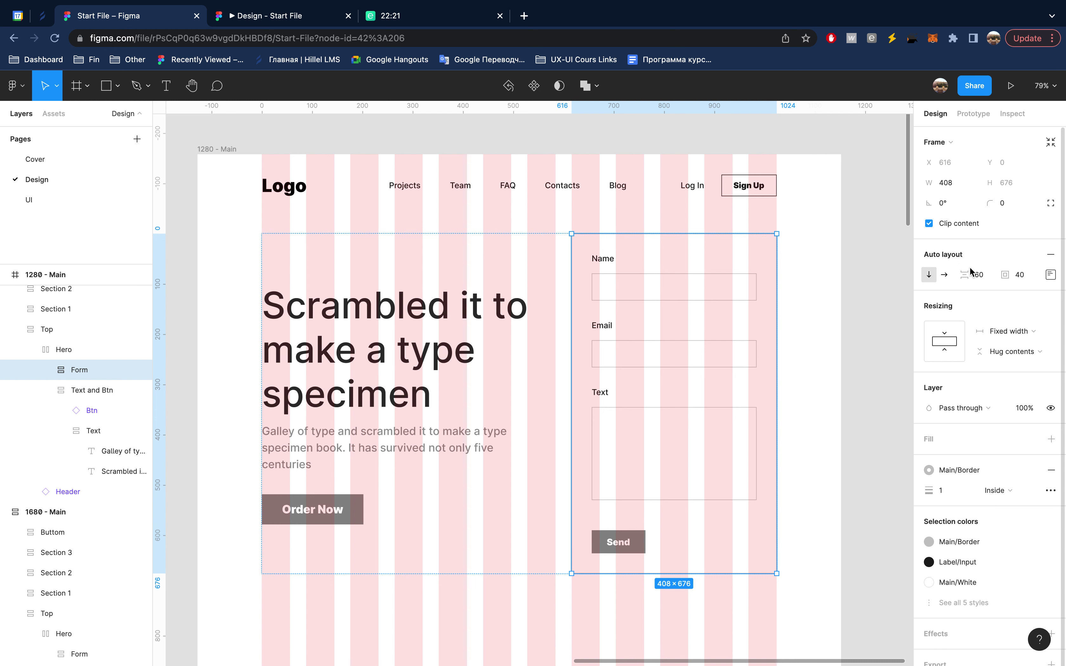
click(982, 276)
key(shift+Down)
key(Escape)
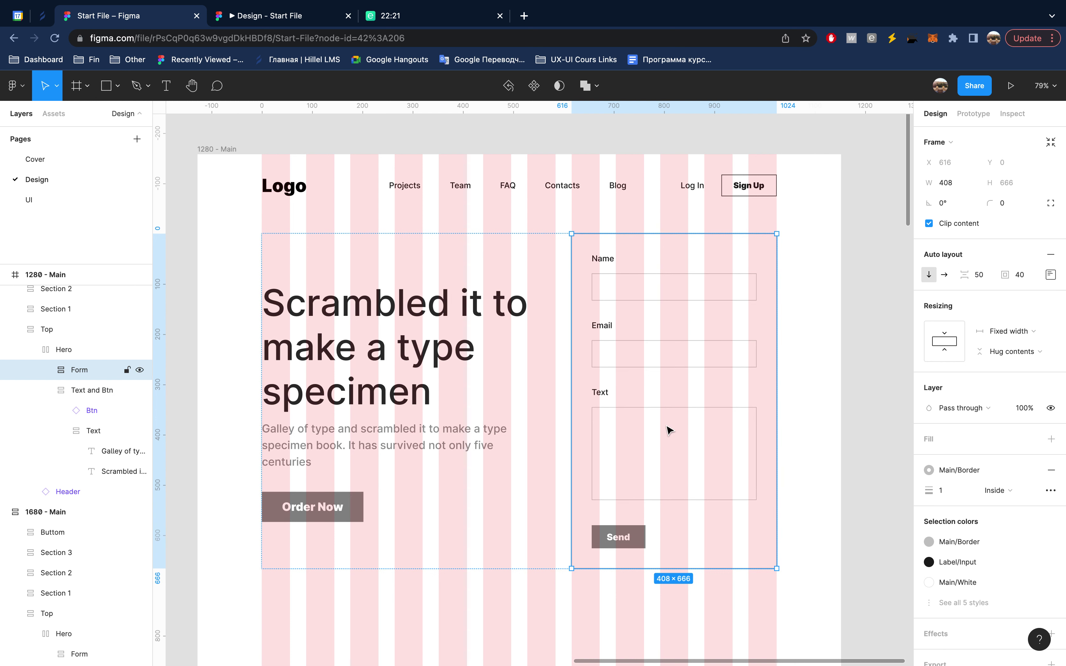
- Drag the Text input's bottom edge up to make the box shorter
double_click(669, 430)
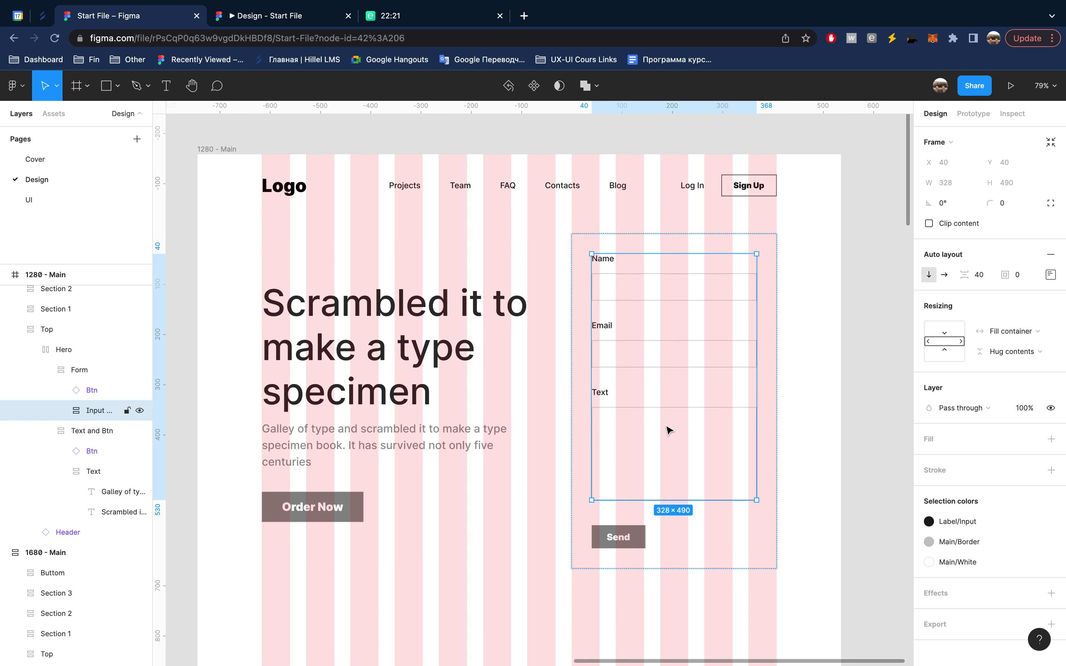
double_click(669, 430)
double_click(673, 479)
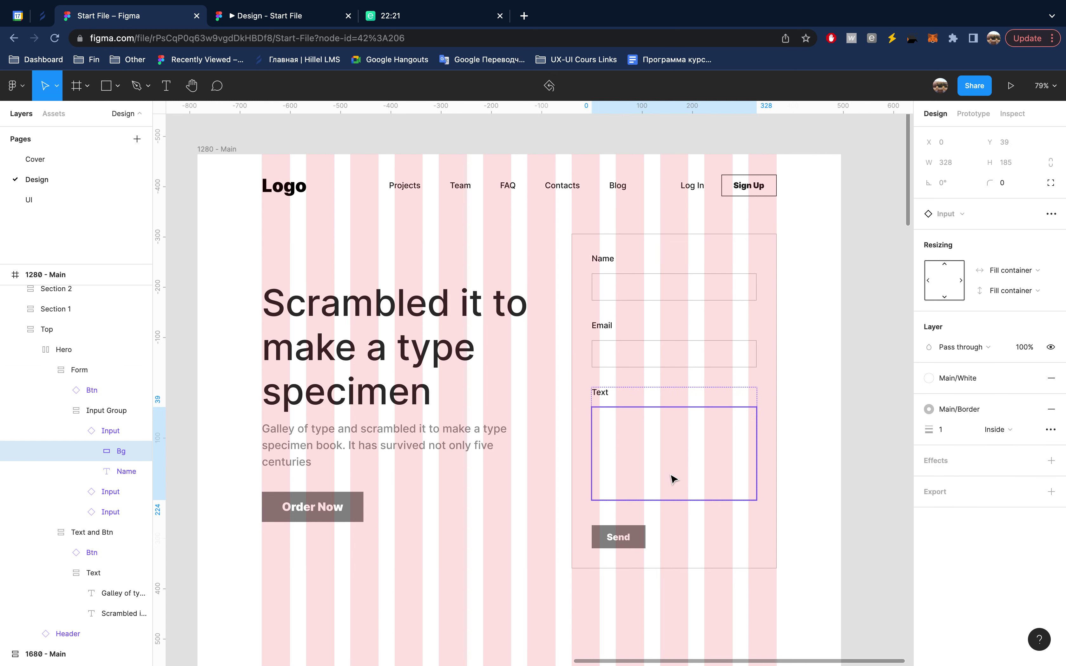
click(108, 434)
drag(664, 501, 664, 477)
scroll(664, 509, down, 5)
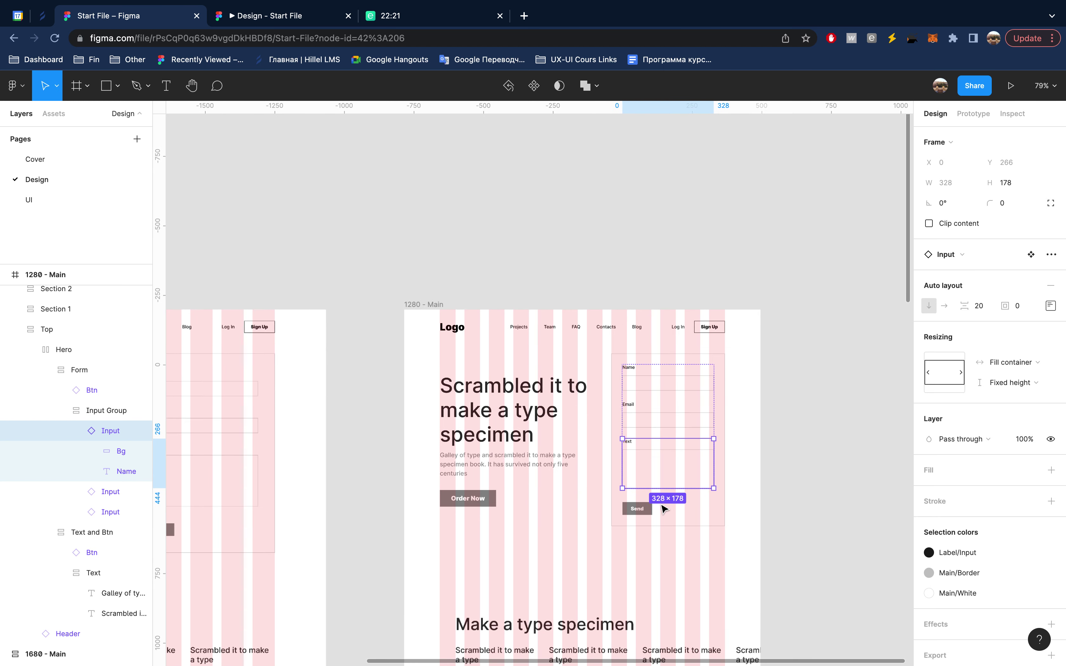
click(501, 466)
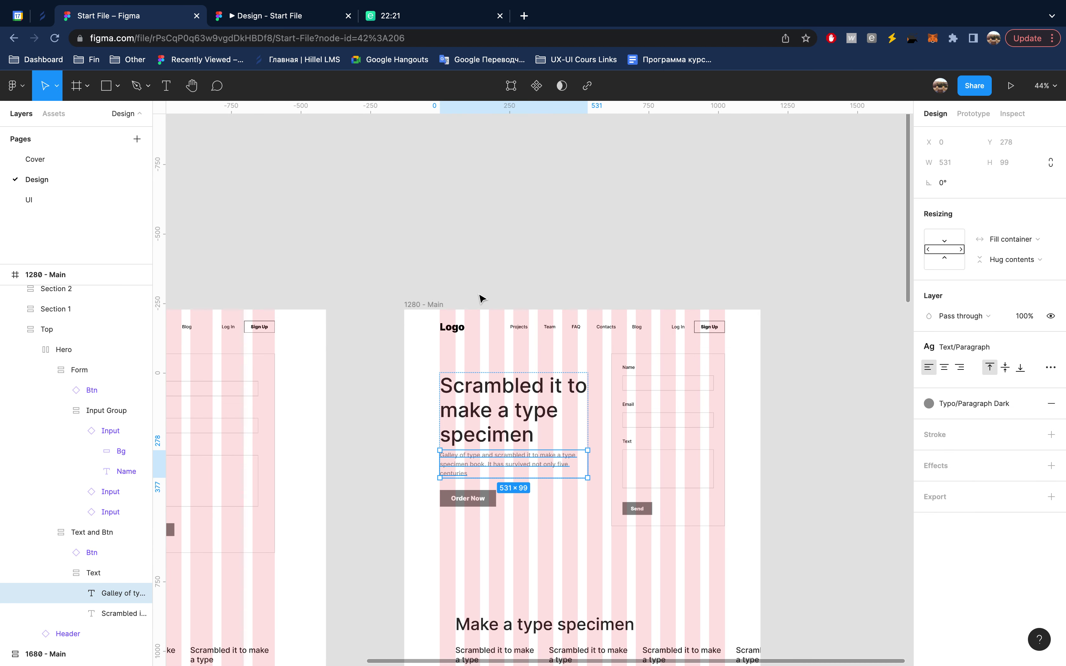
click(512, 248)
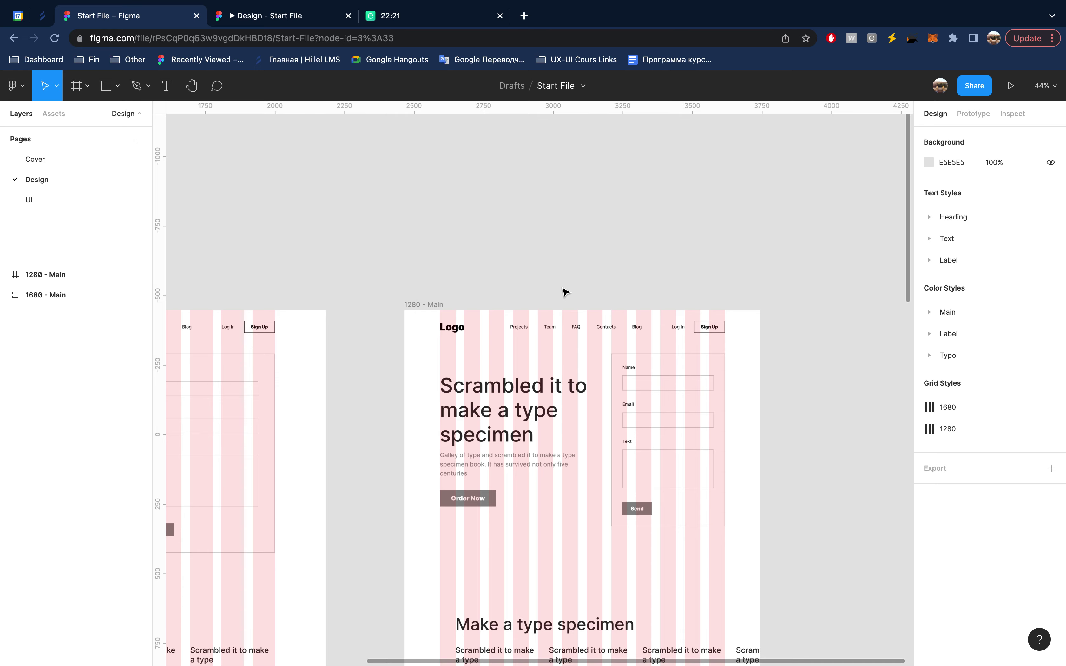
scroll(565, 293, left, 5)
scroll(565, 292, down, 2)
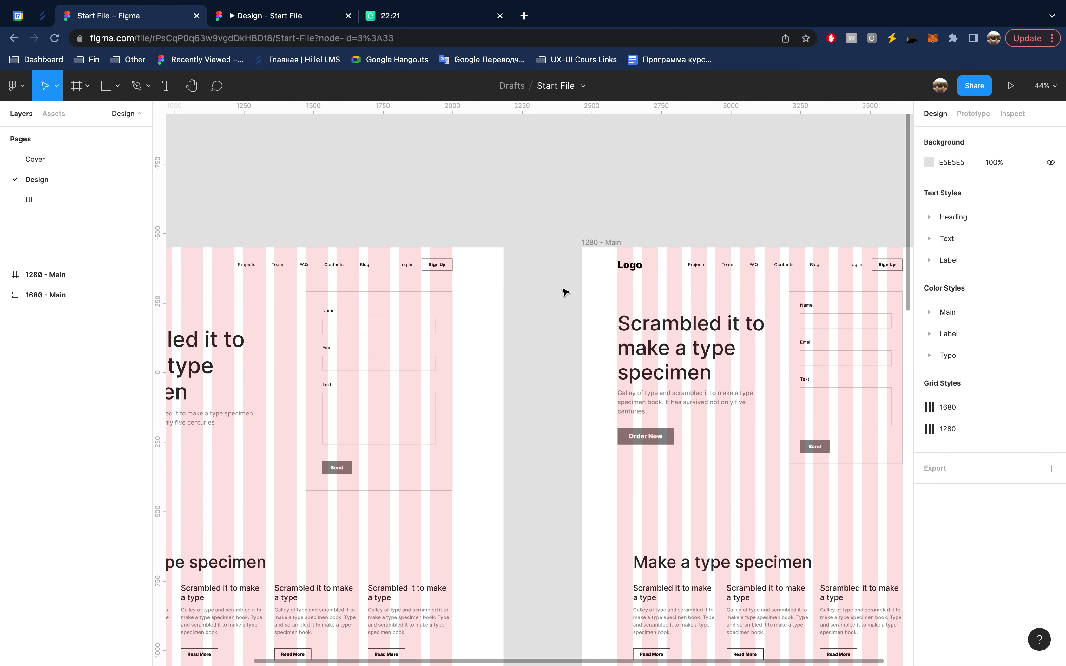
scroll(565, 292, left, 3)
scroll(565, 292, down, 2)
scroll(565, 293, down, 1)
scroll(565, 292, right, 3)
scroll(565, 293, up, 1)
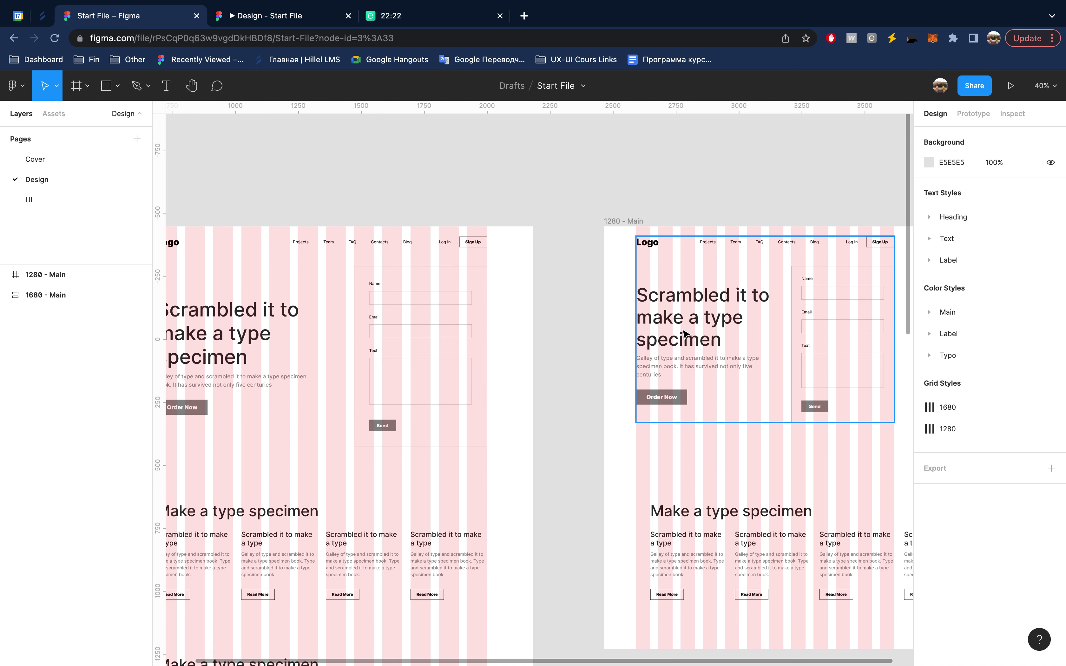
scroll(683, 334, left, 2)
scroll(683, 333, down, 1)
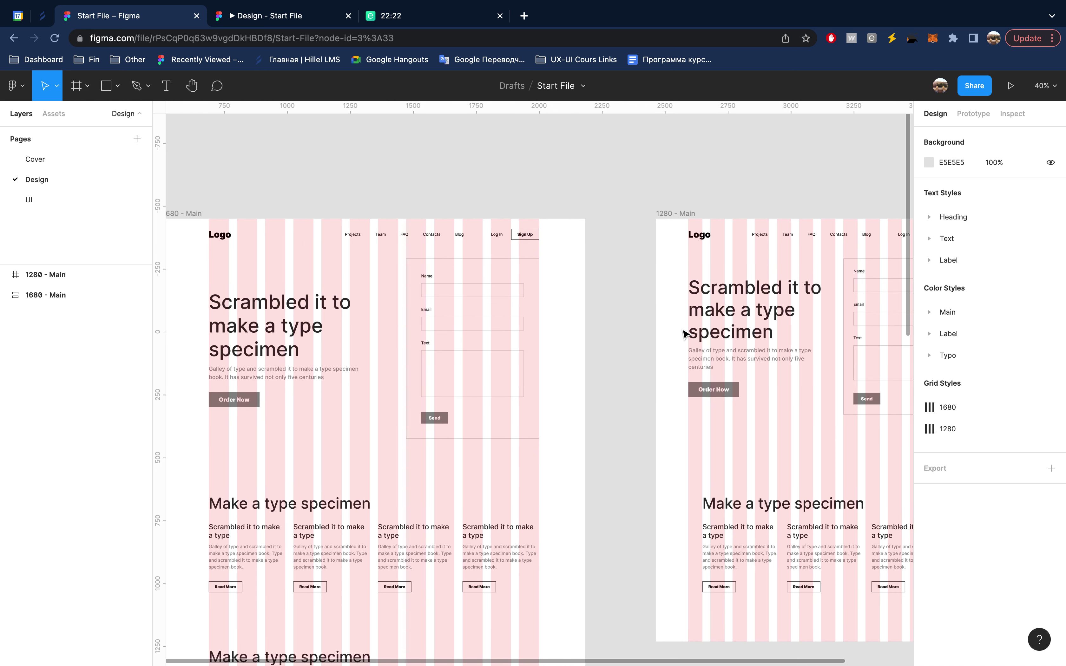
scroll(683, 334, right, 3)
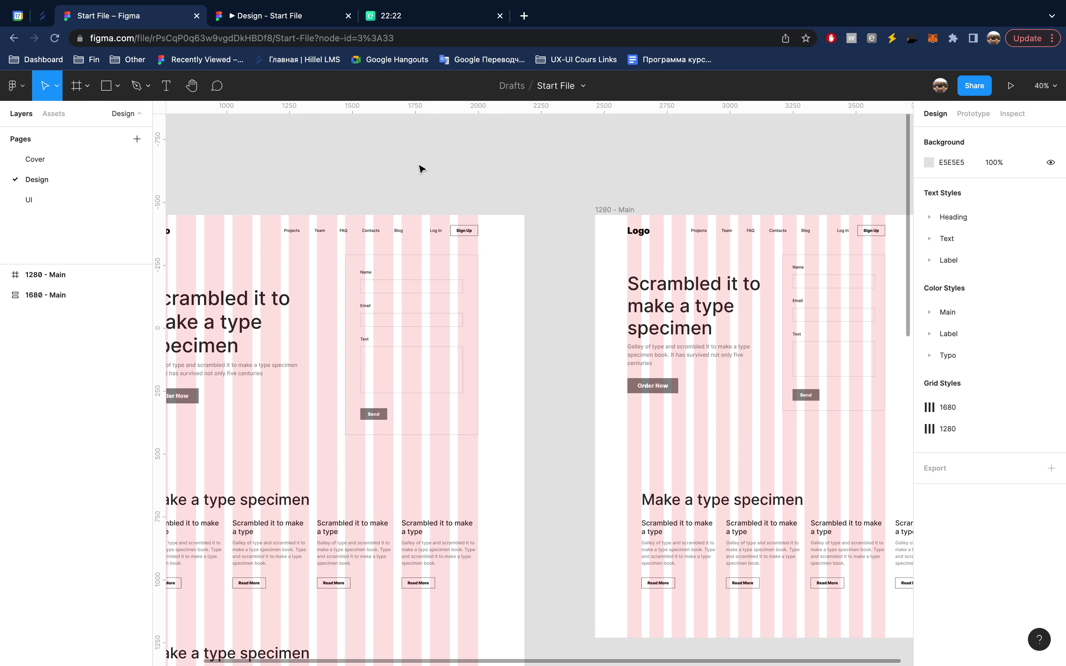
scroll(419, 168, down, 3)
scroll(421, 172, left, 2)
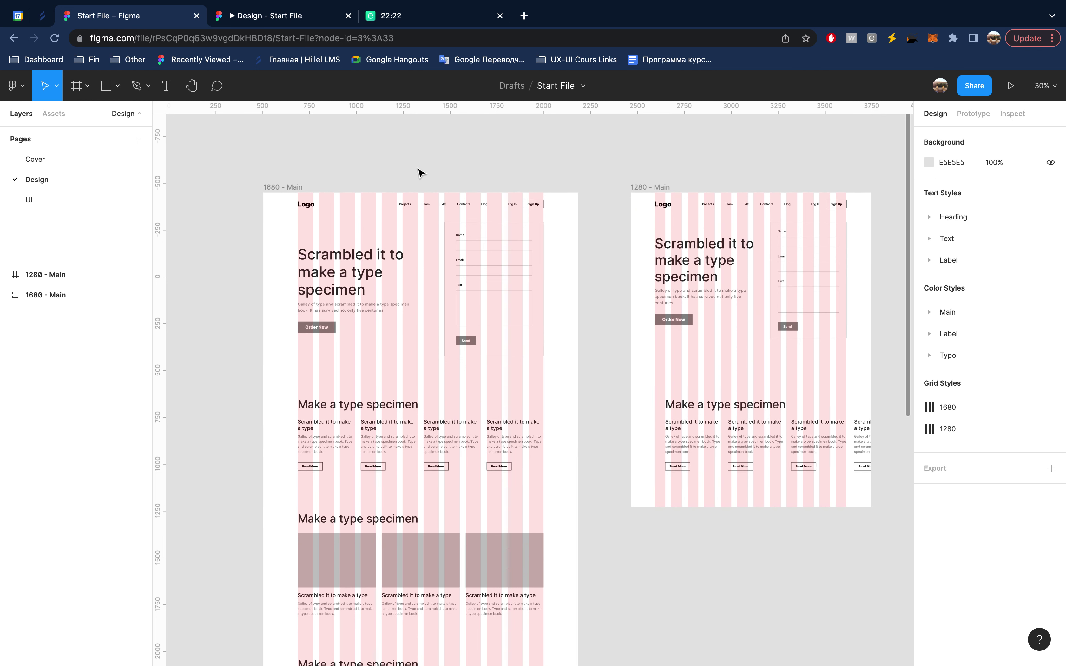
click(289, 188)
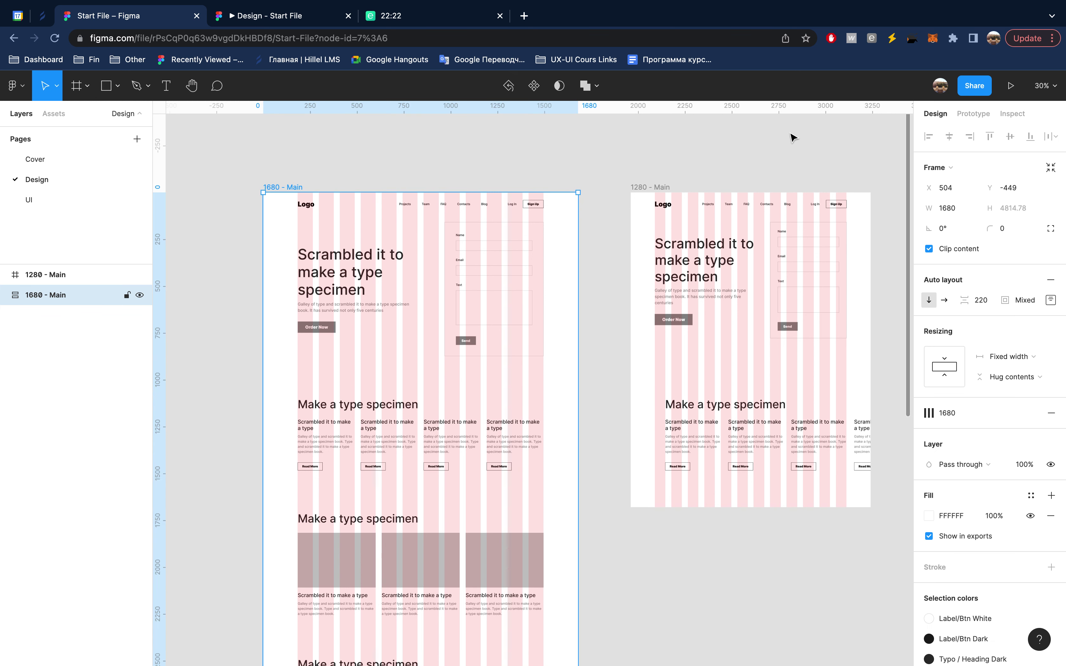
click(1011, 87)
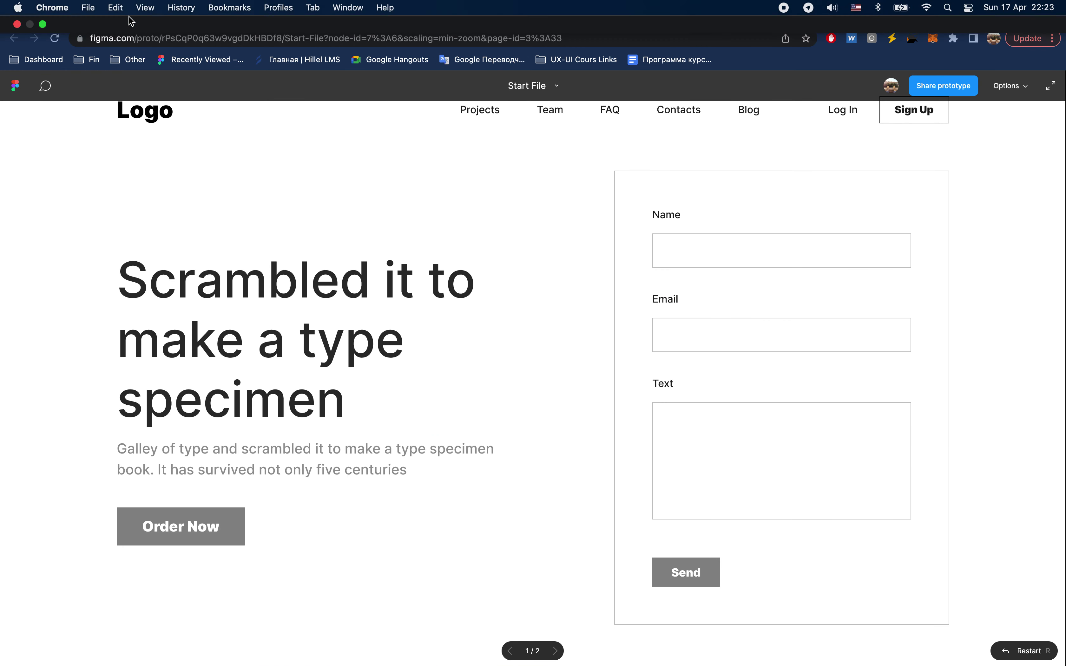
click(133, 50)
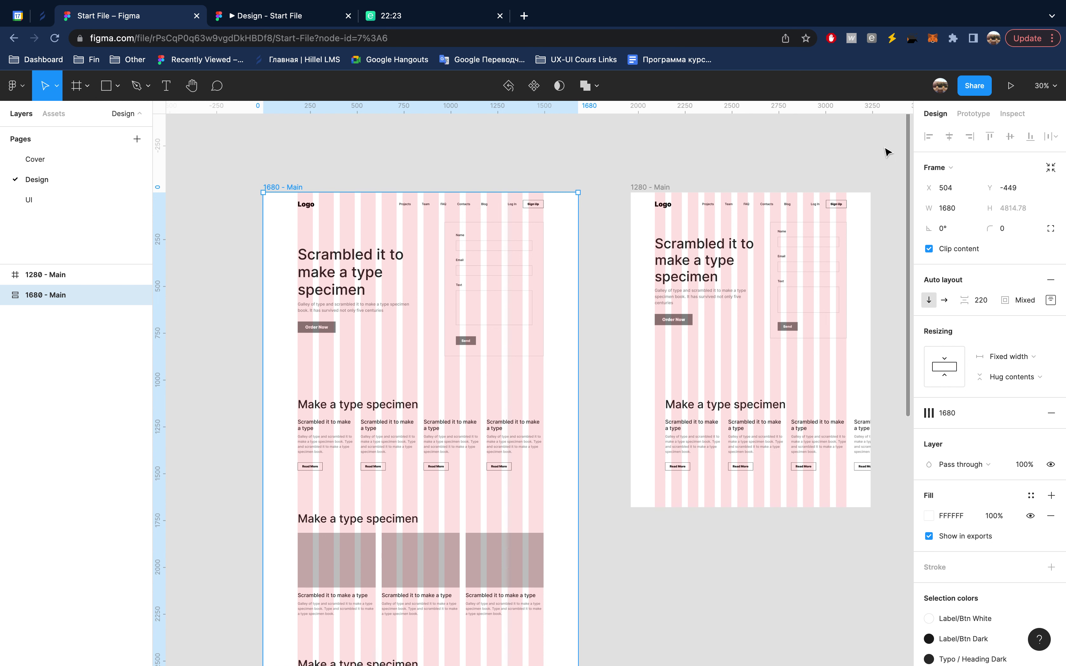
- Add a flow starting point to 1680 - Main and name it 1680
click(974, 114)
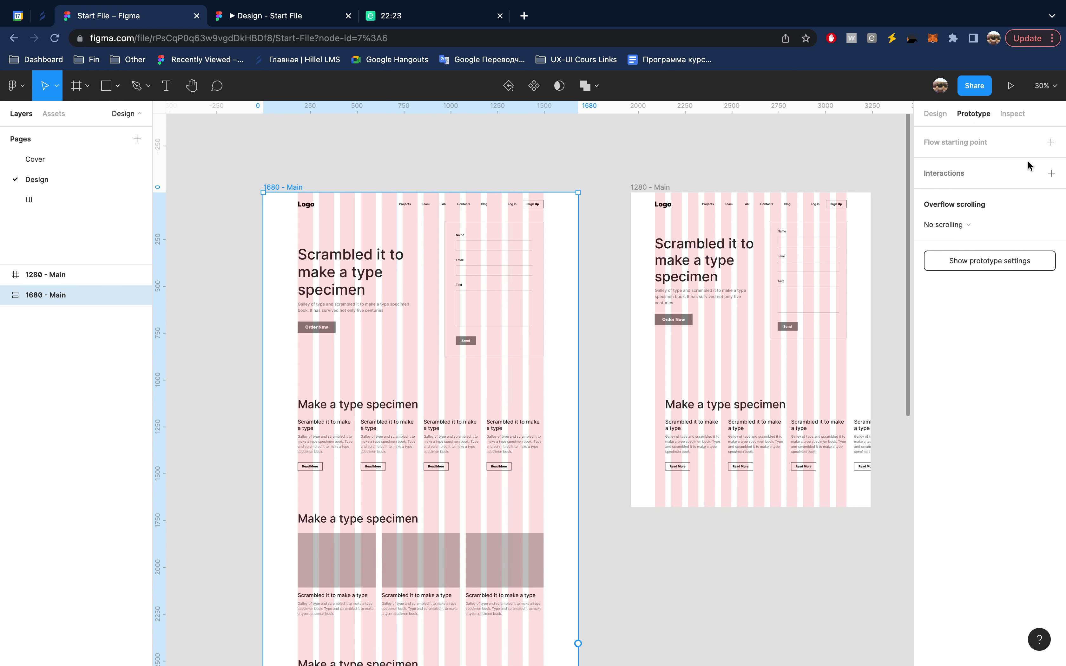
click(1050, 143)
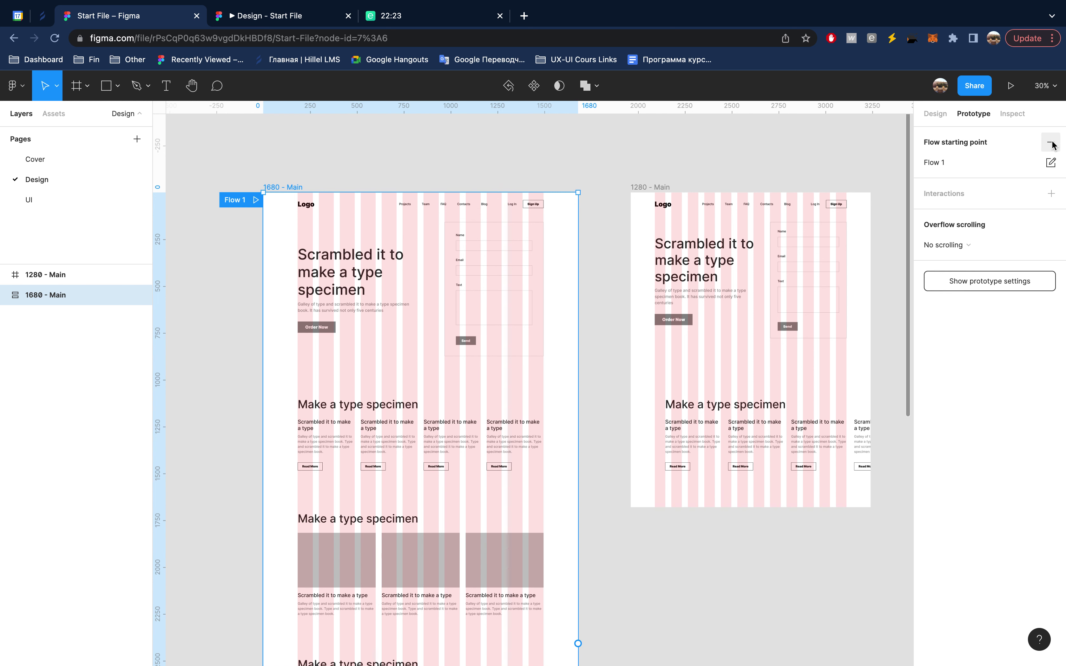
double_click(963, 162)
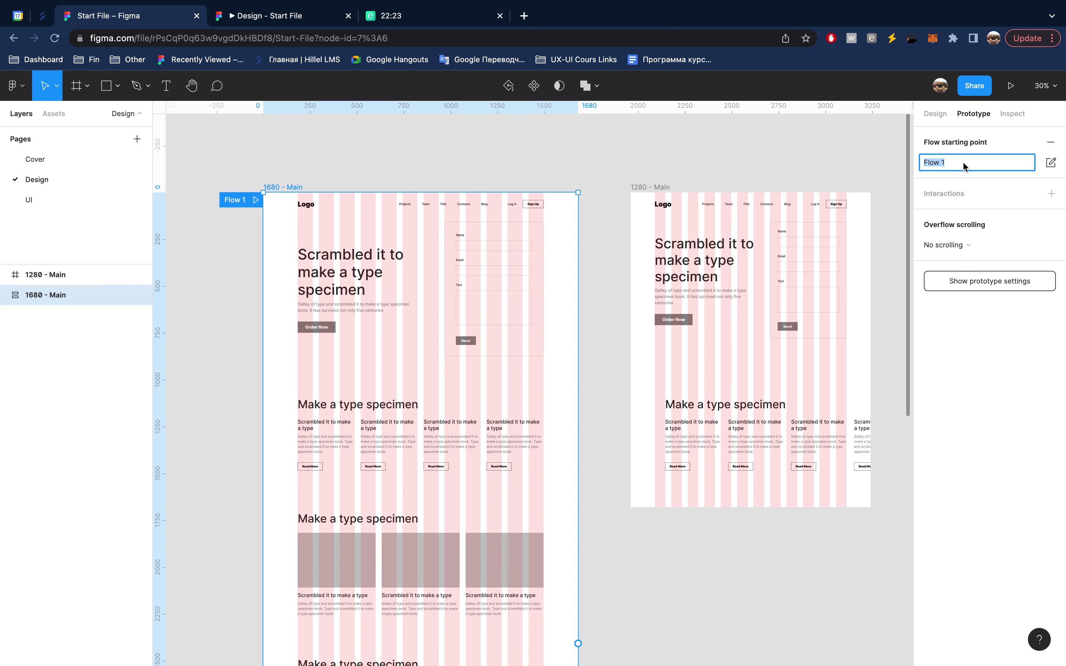
text(!)
text(680)
key(Return)
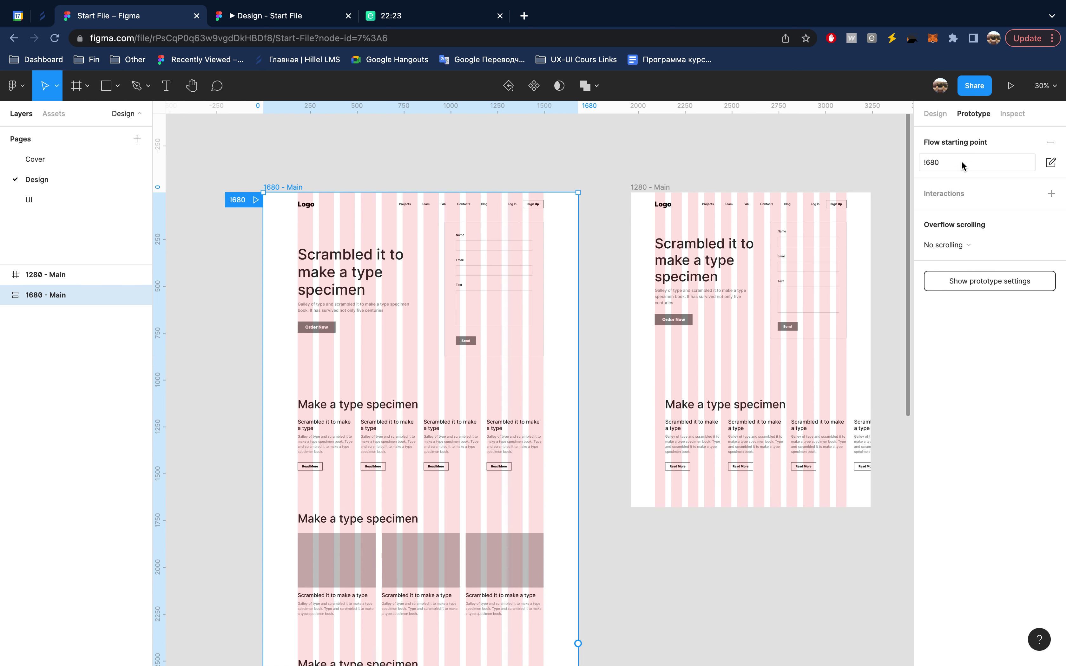
click(961, 165)
key(Left)
text(1)
key(Return)
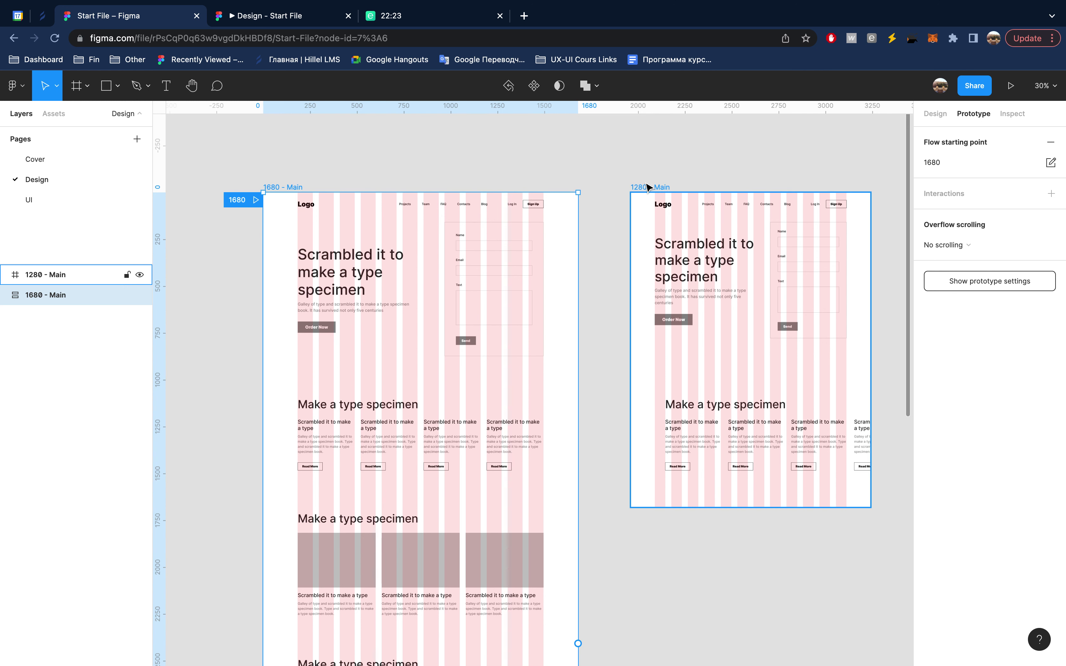
- Start a flow named 1280 on 1280 - Main and list both flows in the prototype
click(647, 187)
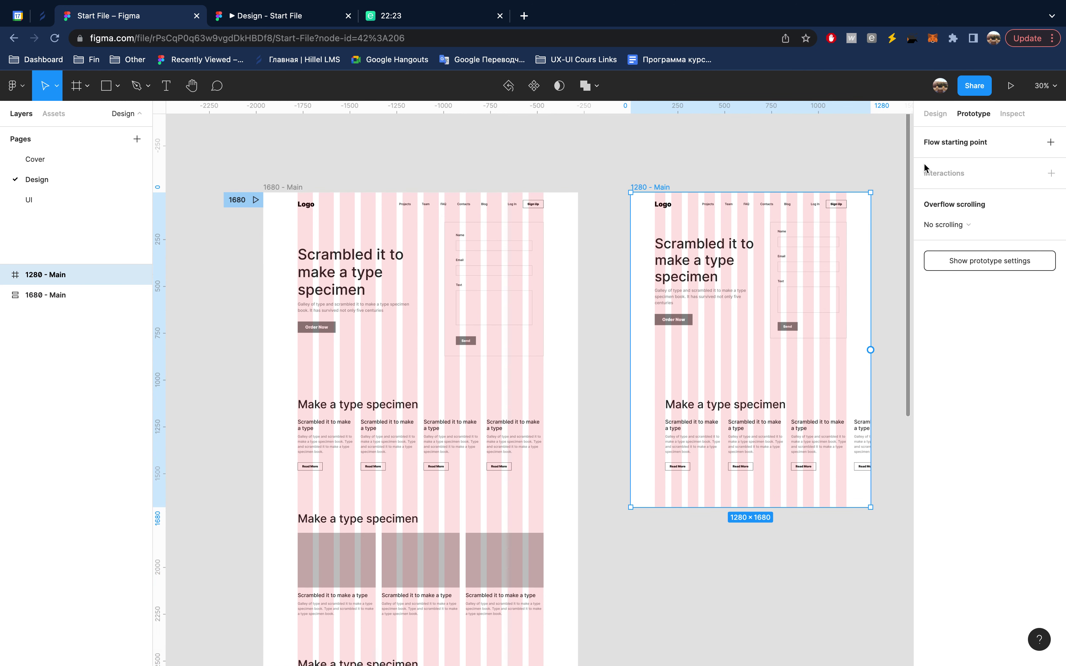
click(1050, 142)
double_click(973, 166)
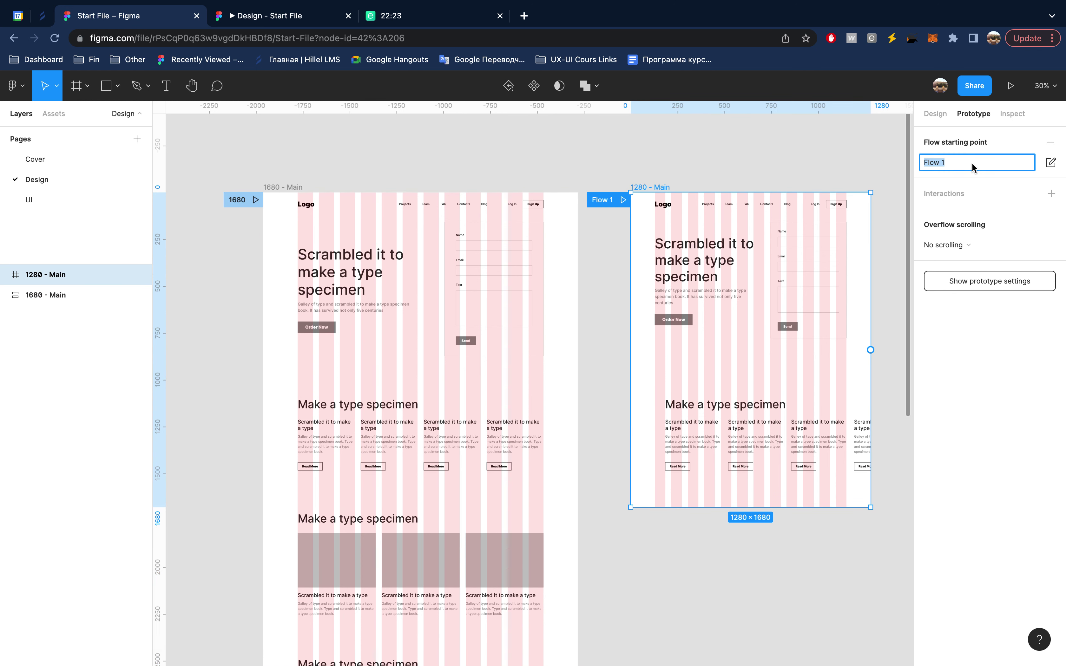
text(1280)
key(Return)
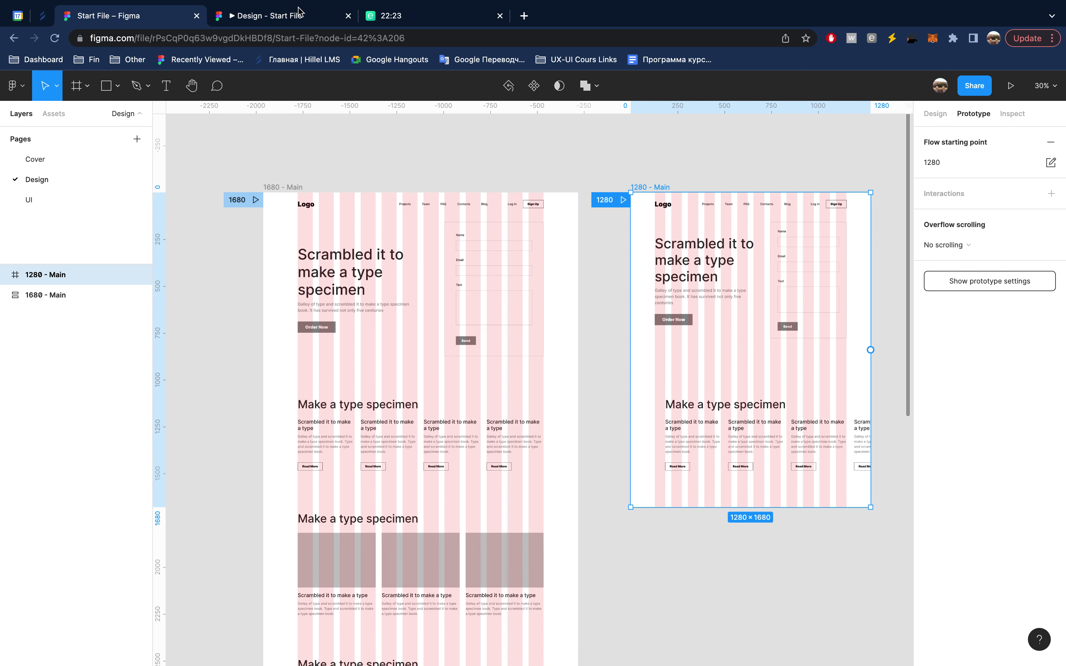
click(298, 17)
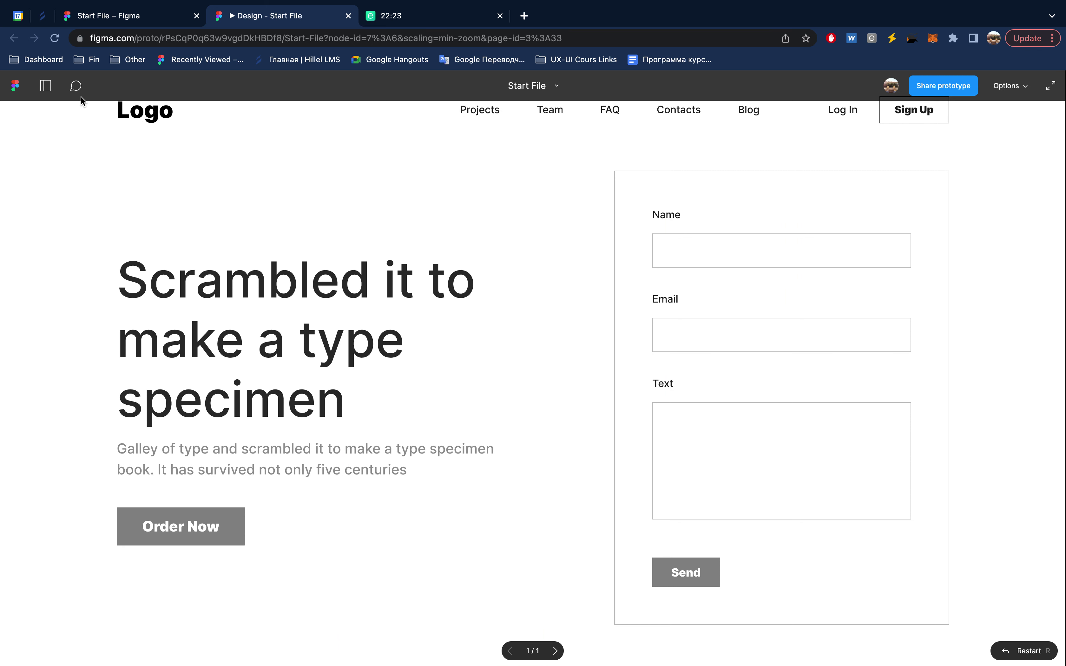
click(46, 86)
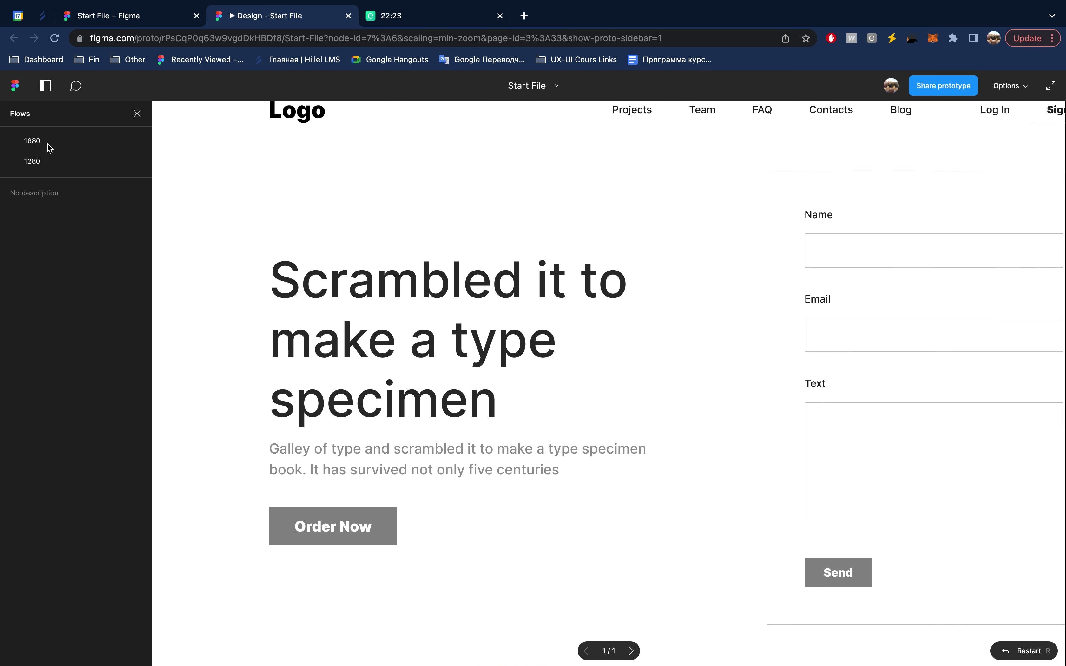
- Preview the 1280 flow in the prototype, comparing it with the 1680 flow
click(48, 163)
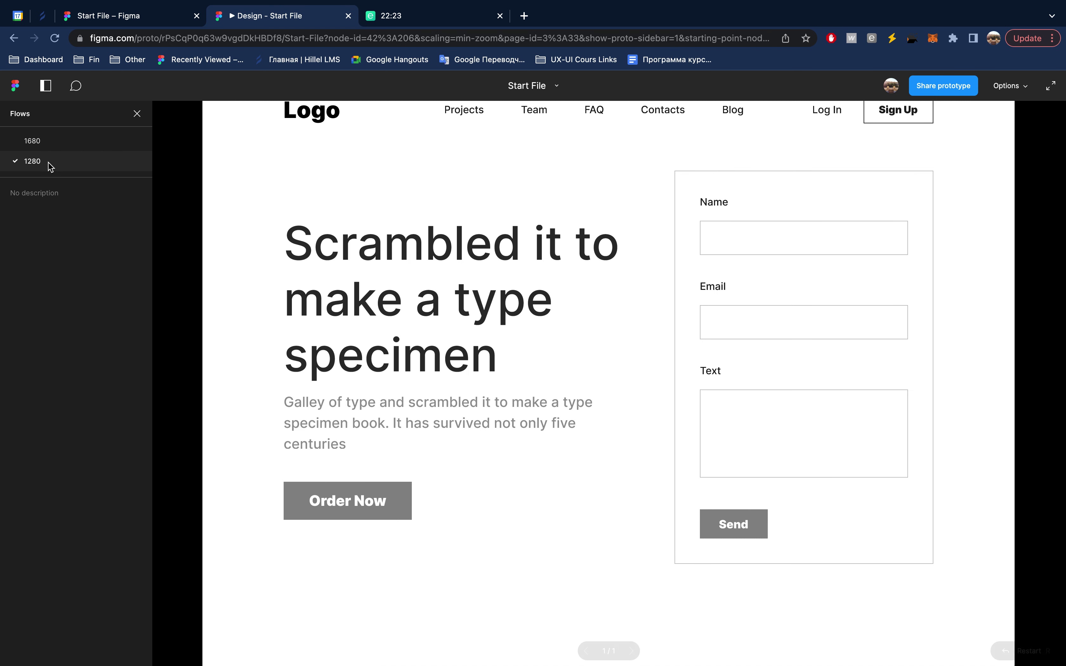
click(72, 147)
click(68, 145)
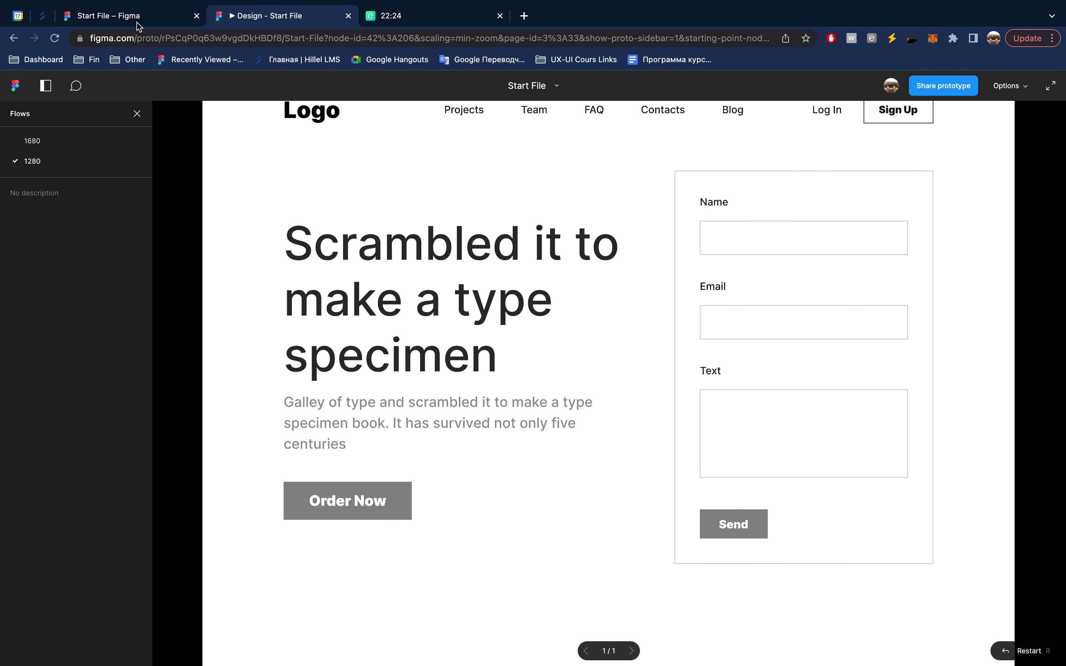
click(138, 22)
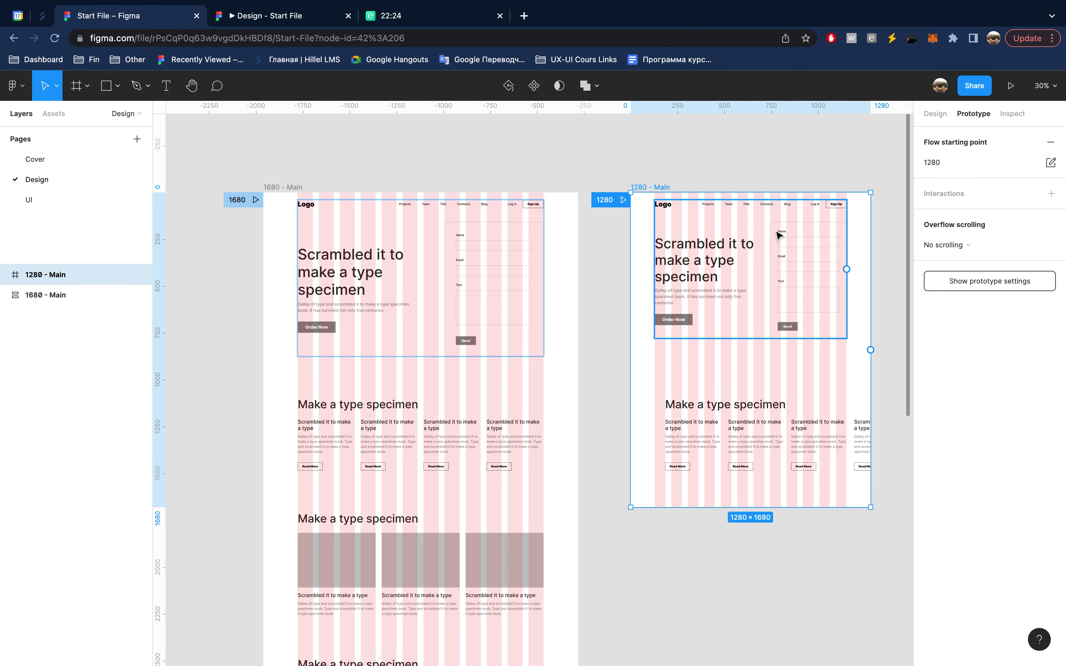
- Set the prototype device to a custom 1280 × 720 size and preview it
click(835, 151)
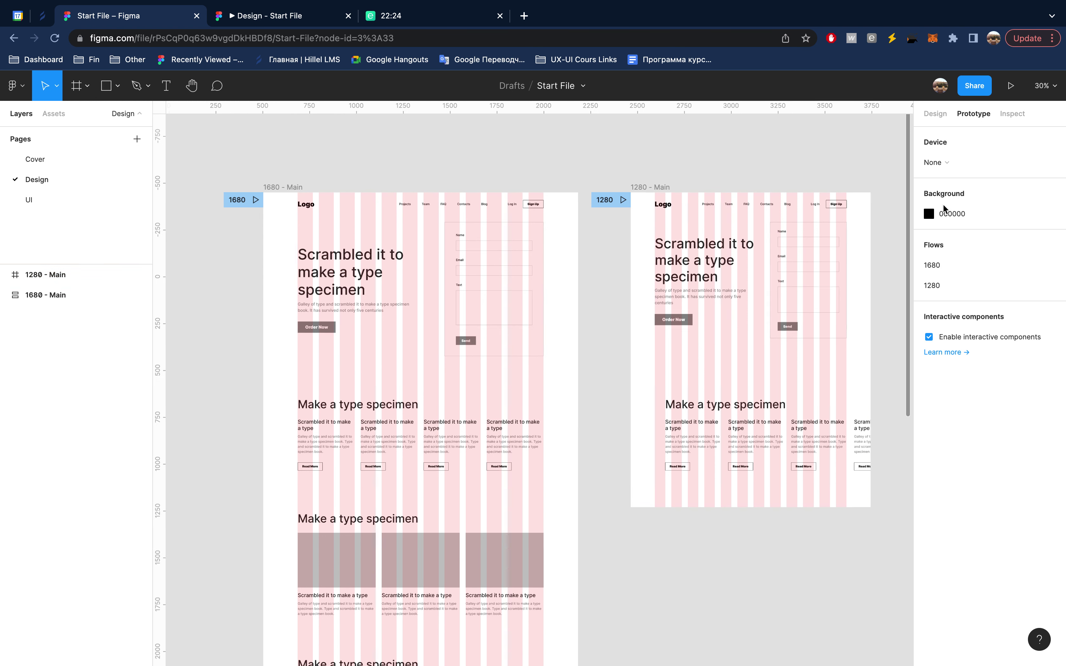
click(958, 163)
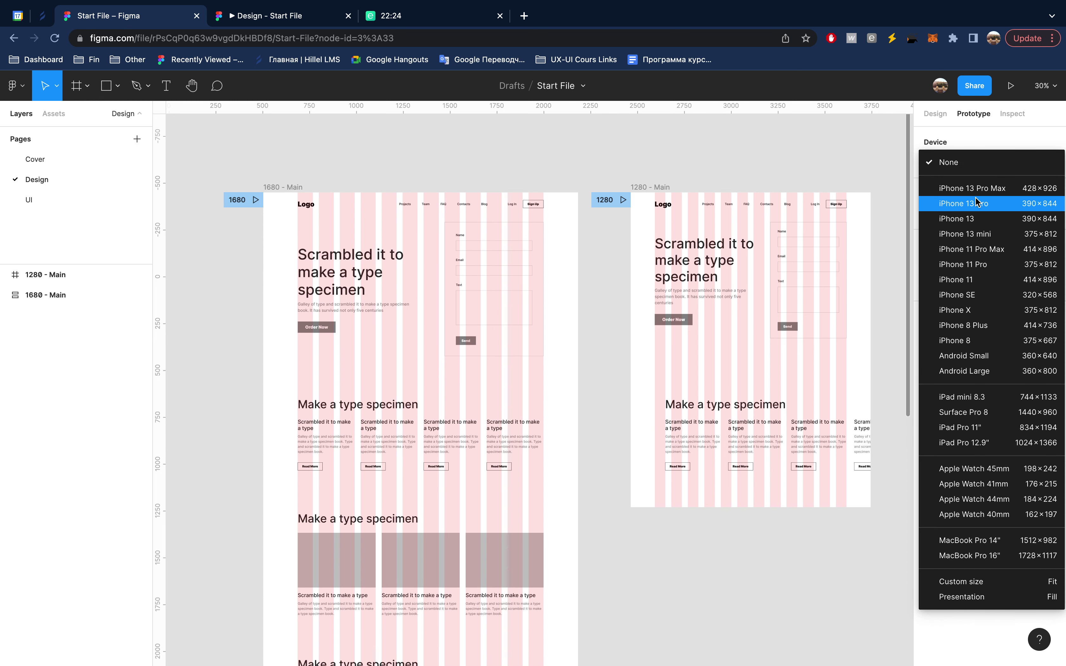
click(999, 589)
click(958, 184)
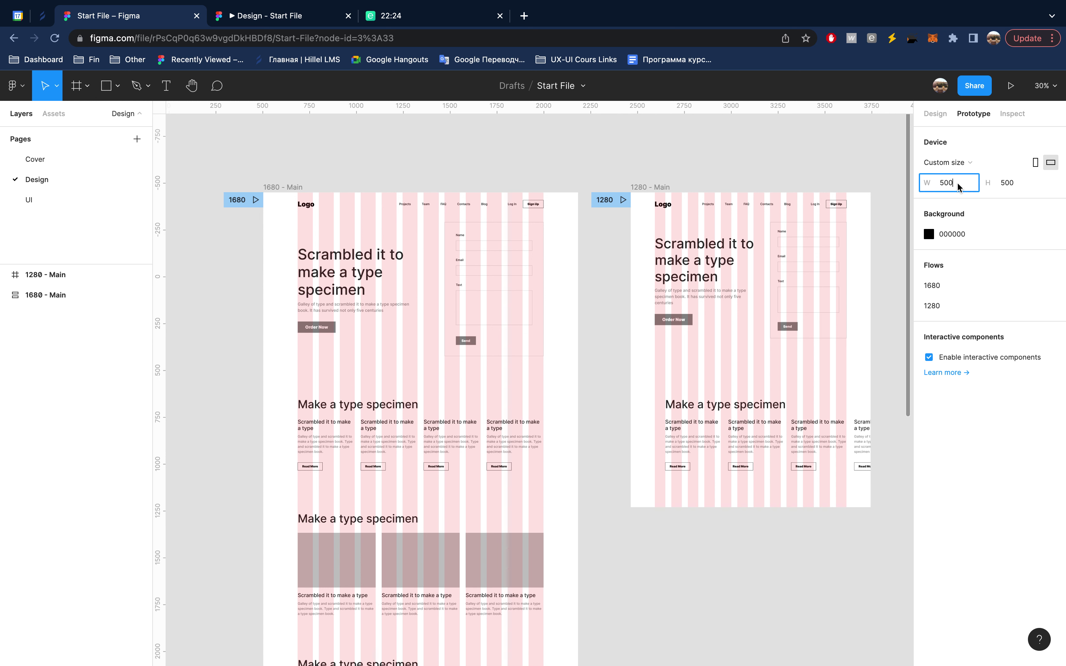
text(1280)
key(Return)
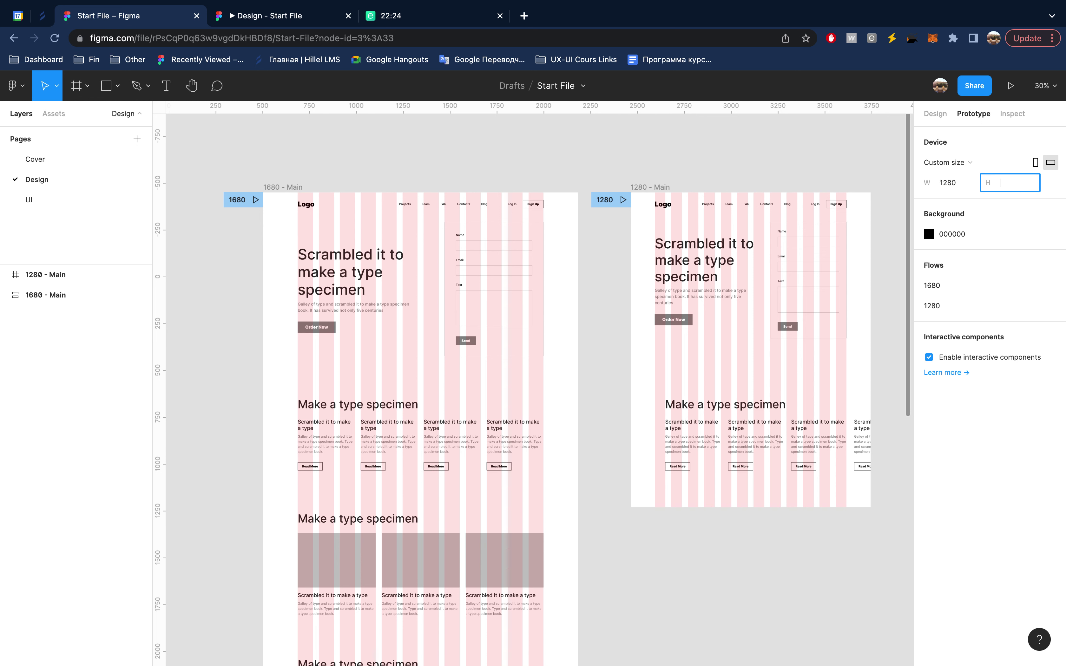
text(720)
key(Return)
click(280, 23)
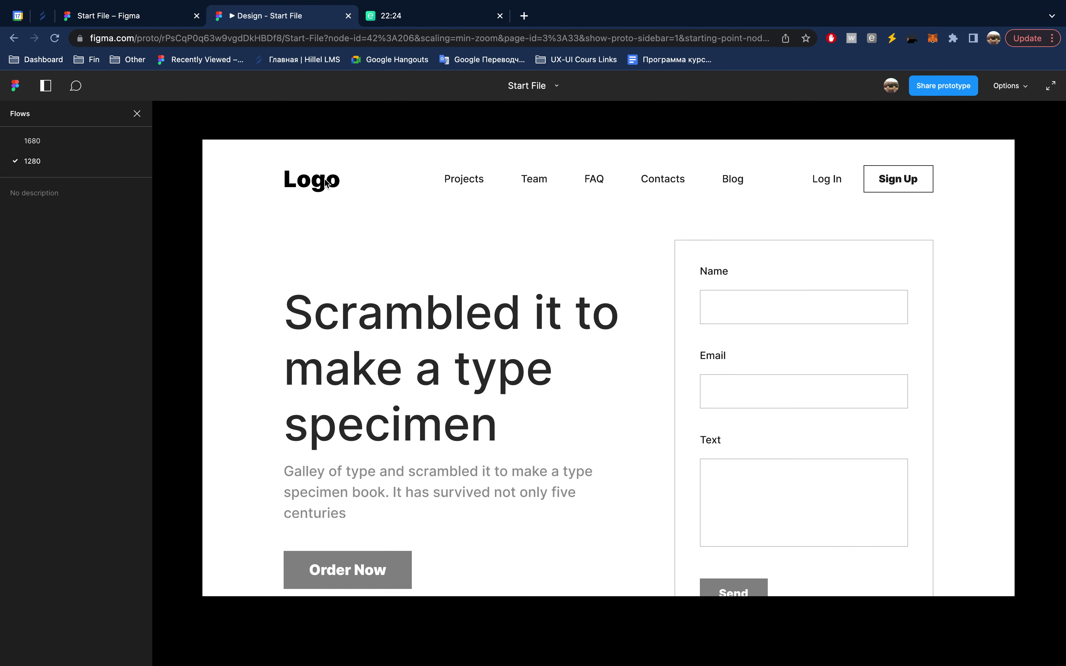
- Lower the hero heading font size from 73 to 65 and check it in the prototype
click(156, 19)
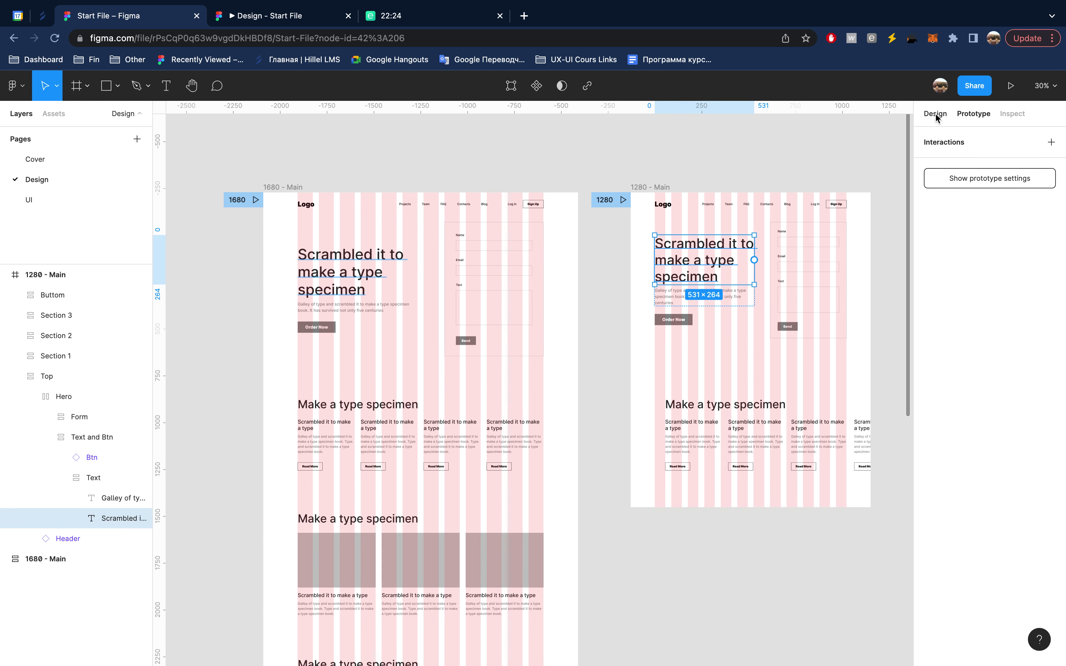
click(1012, 388)
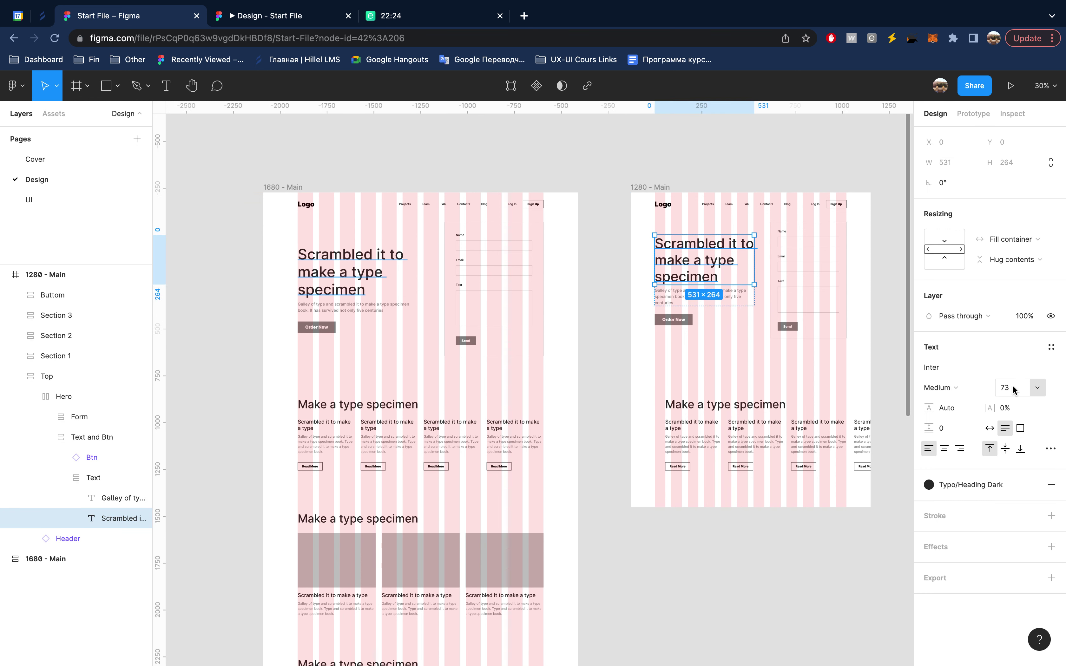
key(Down)
key(Down)
key(Down)
key(Down)
key(Down)
key(Down)
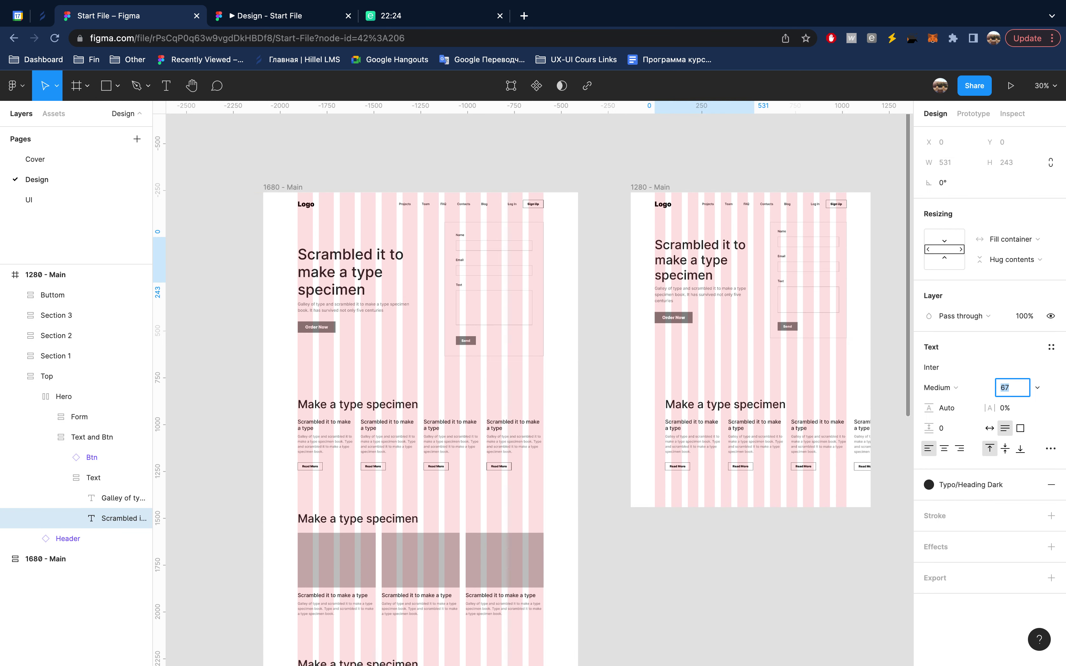
key(Down)
key(Down)
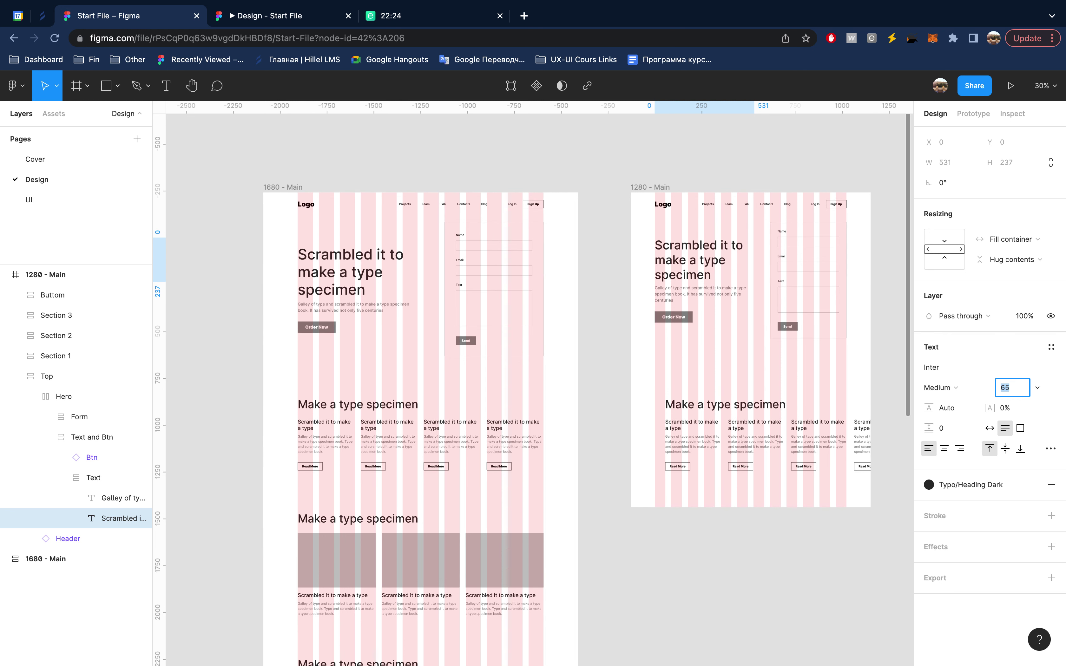
click(296, 19)
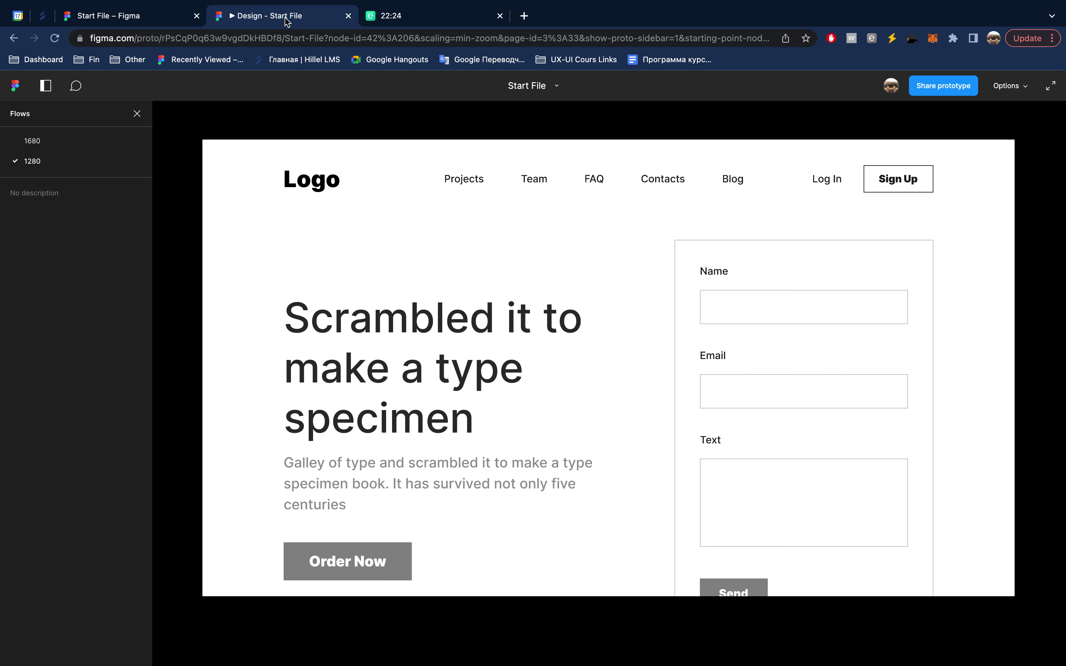
- Reduce the Top frame's auto layout spacing from 74 to 44 and preview the result
click(166, 22)
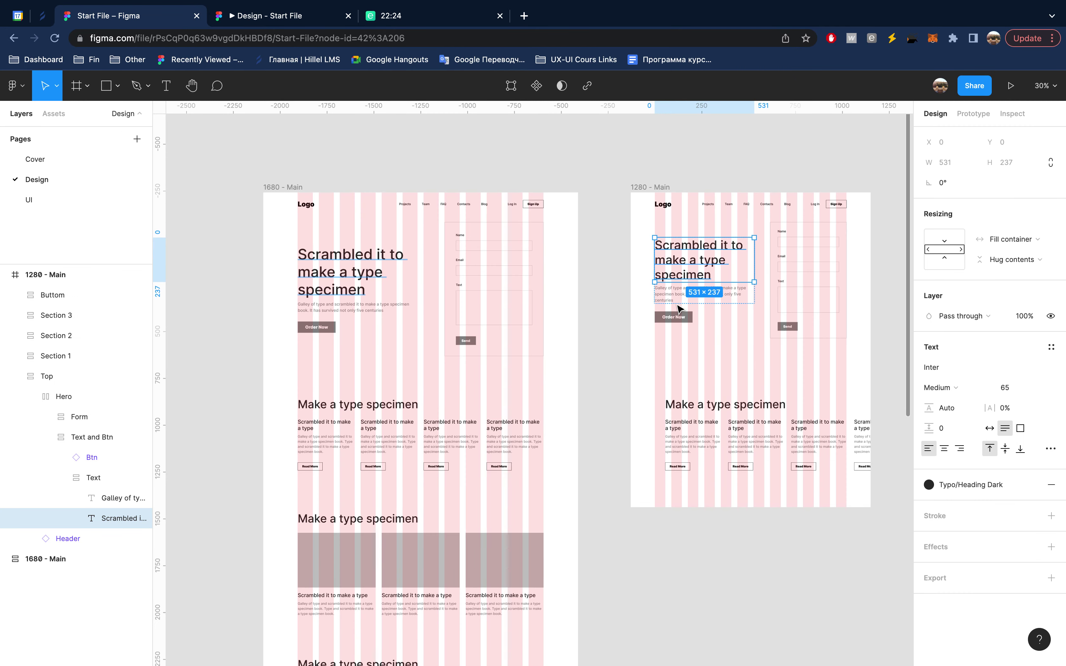
mouse_move(79, 417)
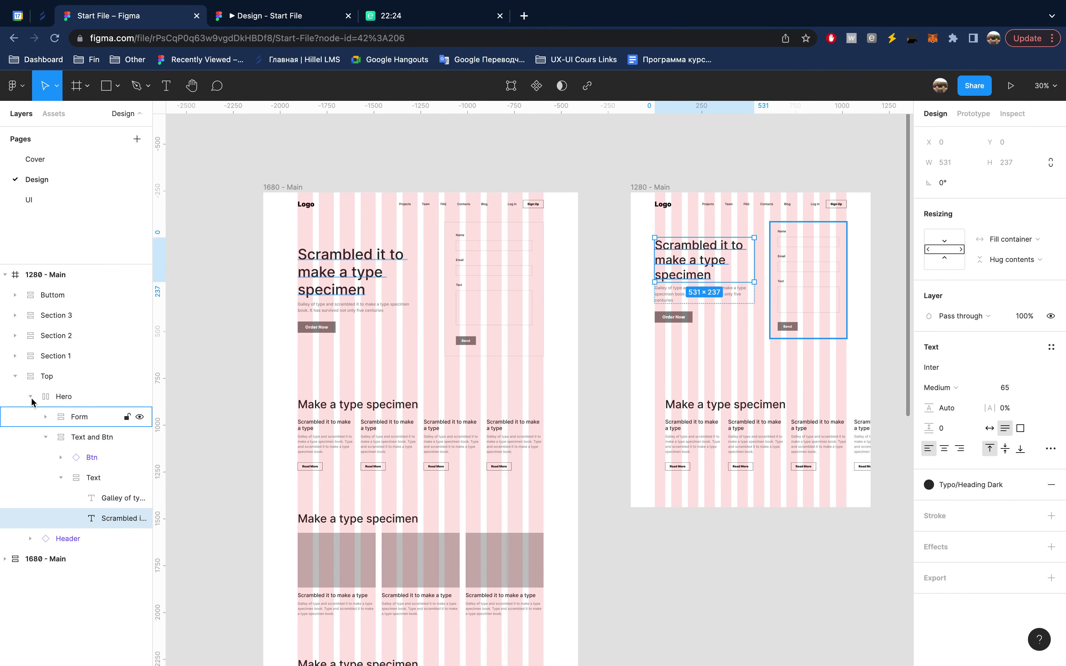
click(31, 396)
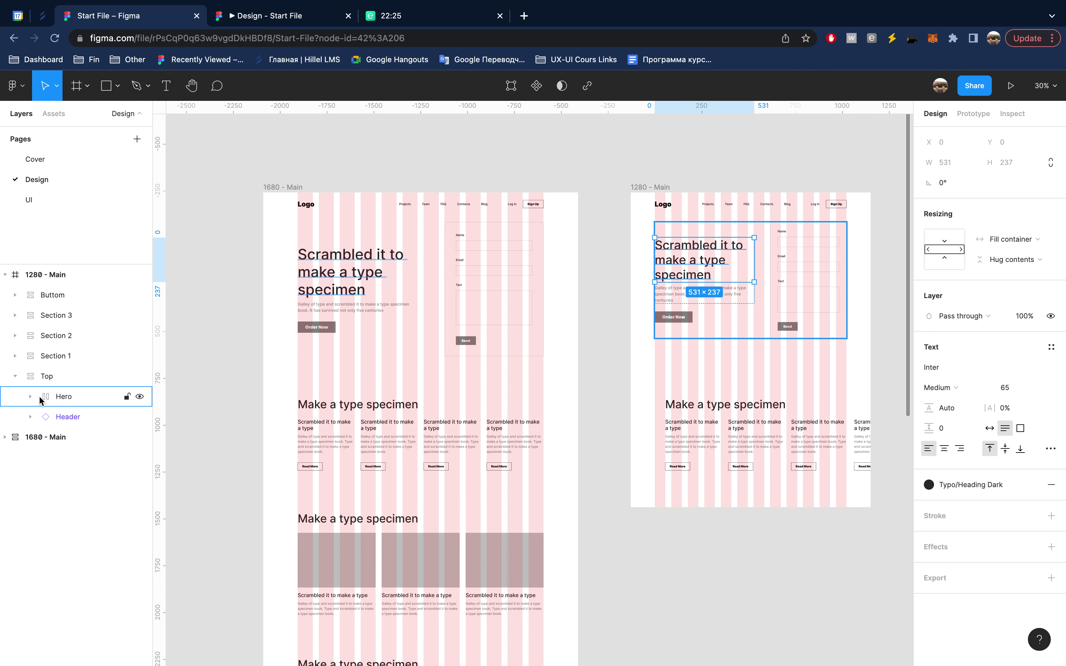
click(73, 396)
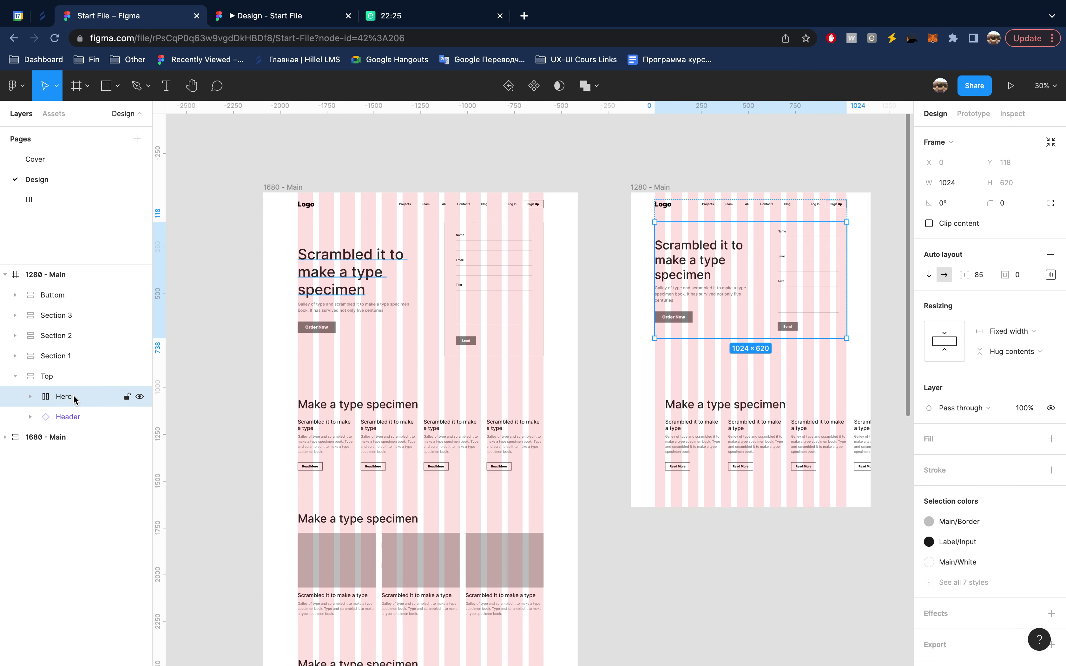
click(60, 377)
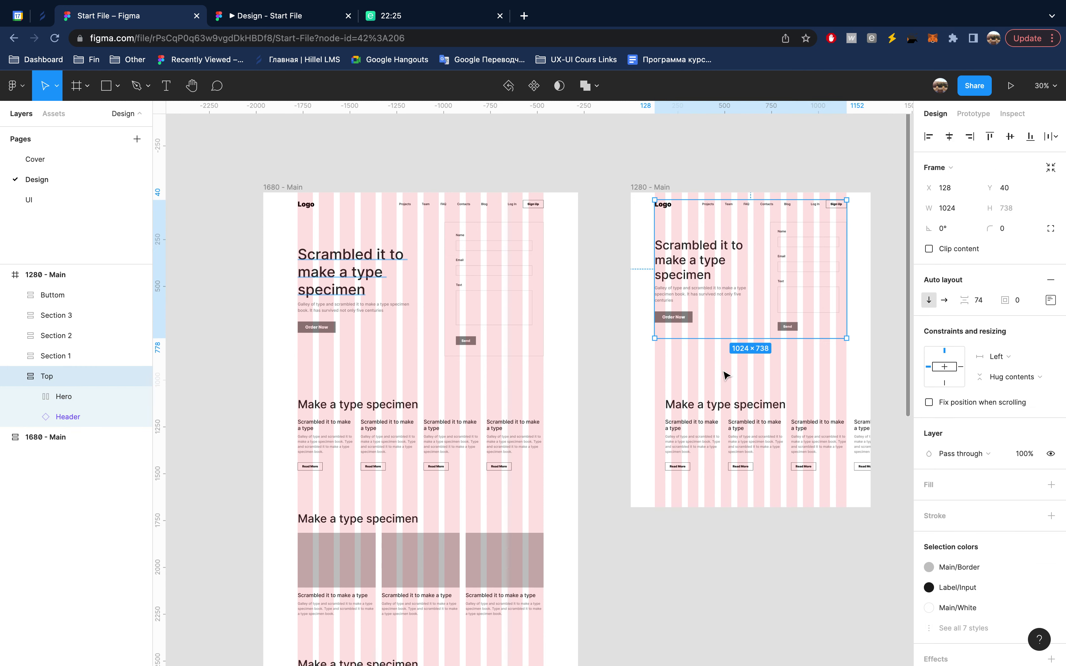
click(986, 301)
key(shift+Down)
key(shift+Down)
key(shift+Down)
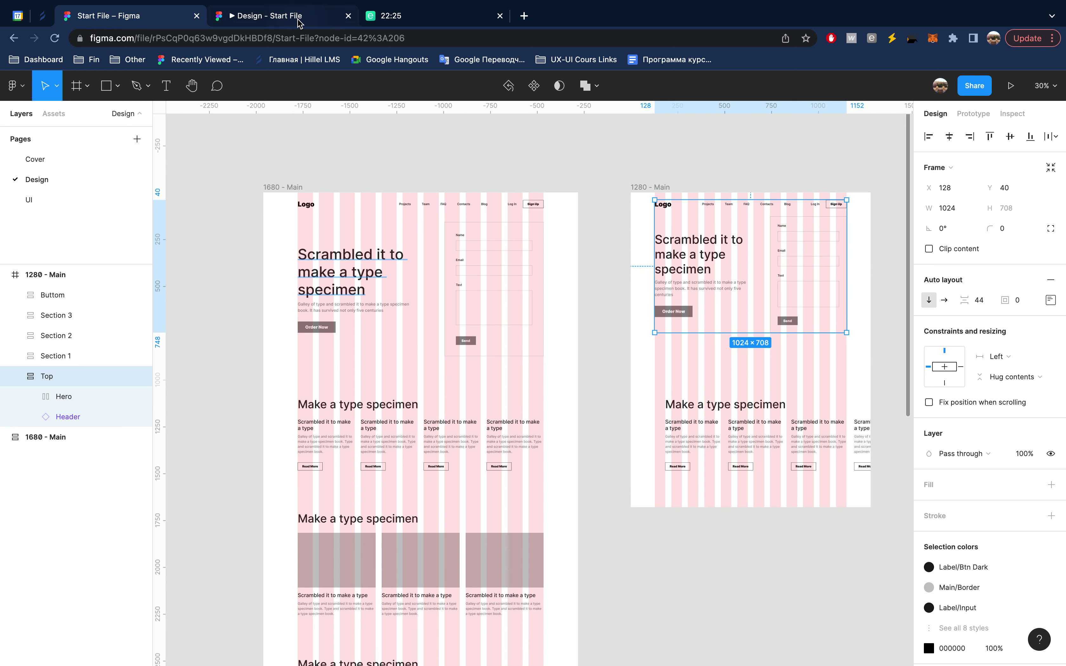
click(282, 15)
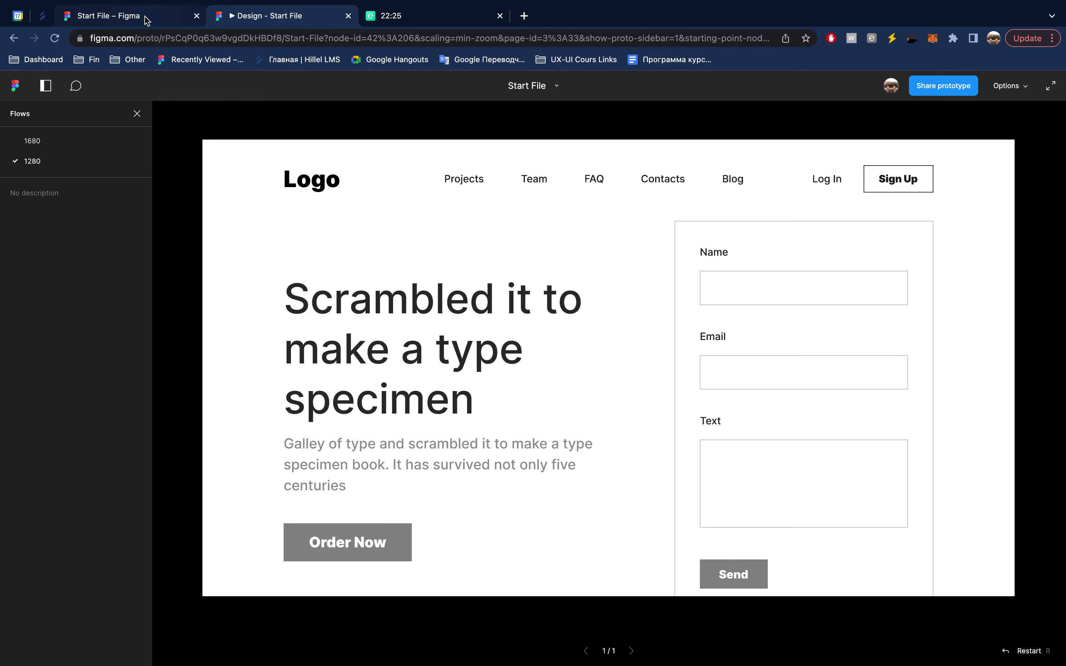
click(128, 16)
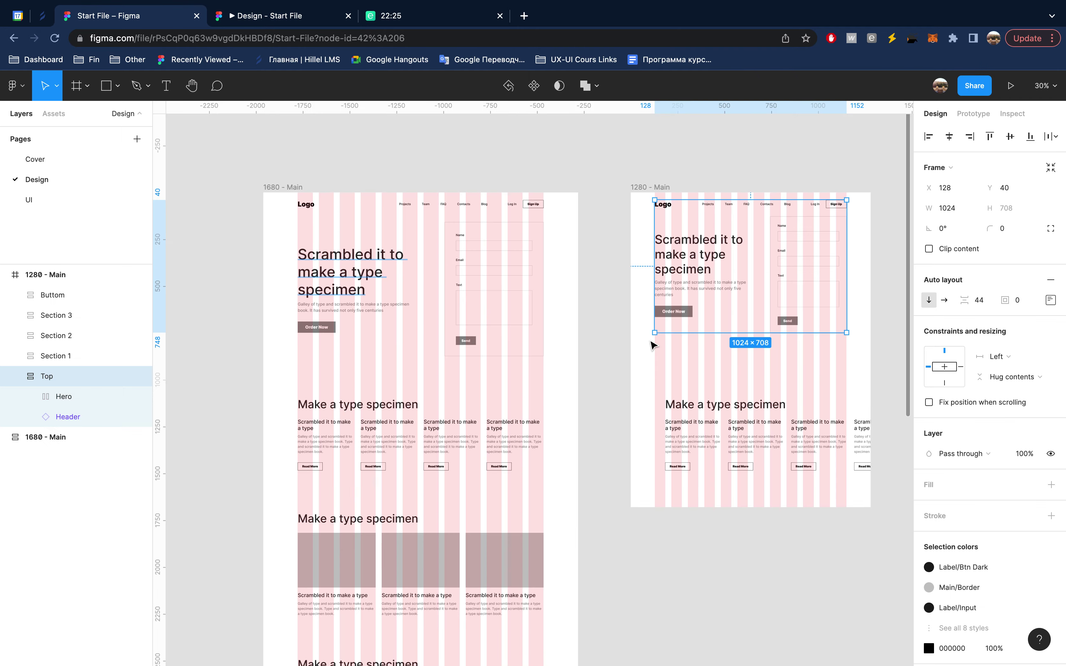
- Set the label-to-field spacing inside all three inputs to 10
click(807, 252)
click(807, 252)
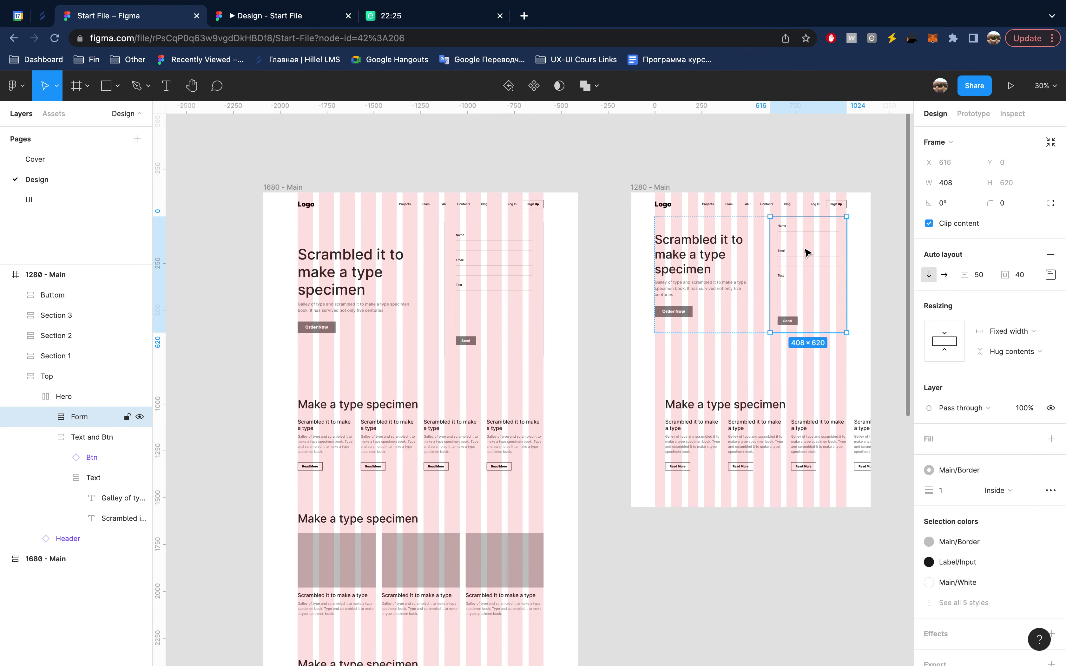
key(shift+2)
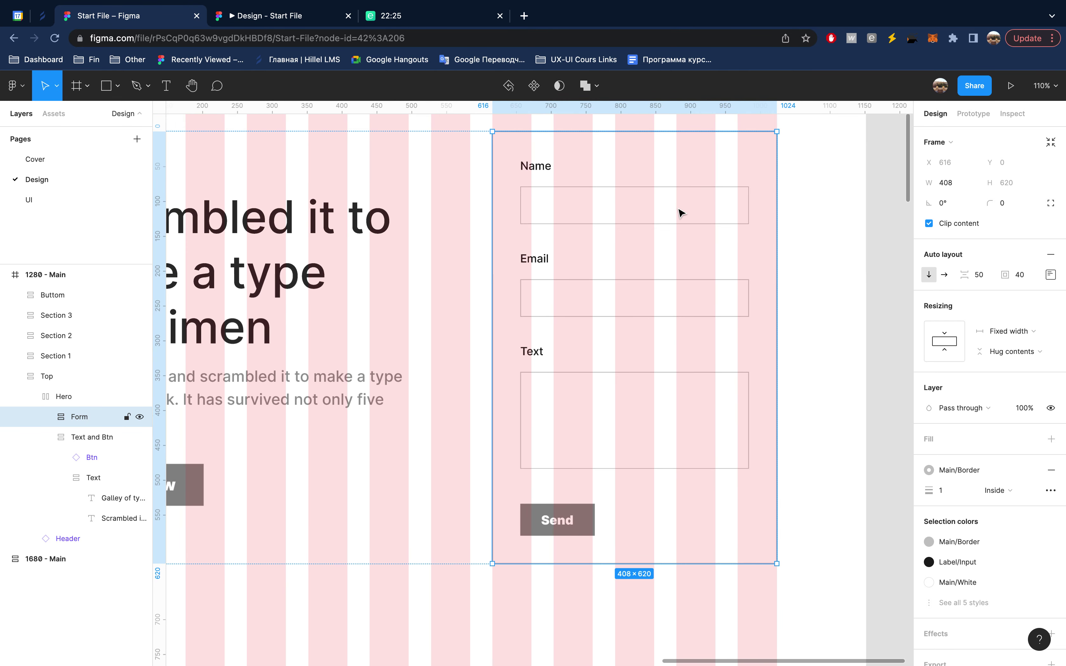
click(679, 213)
double_click(679, 213)
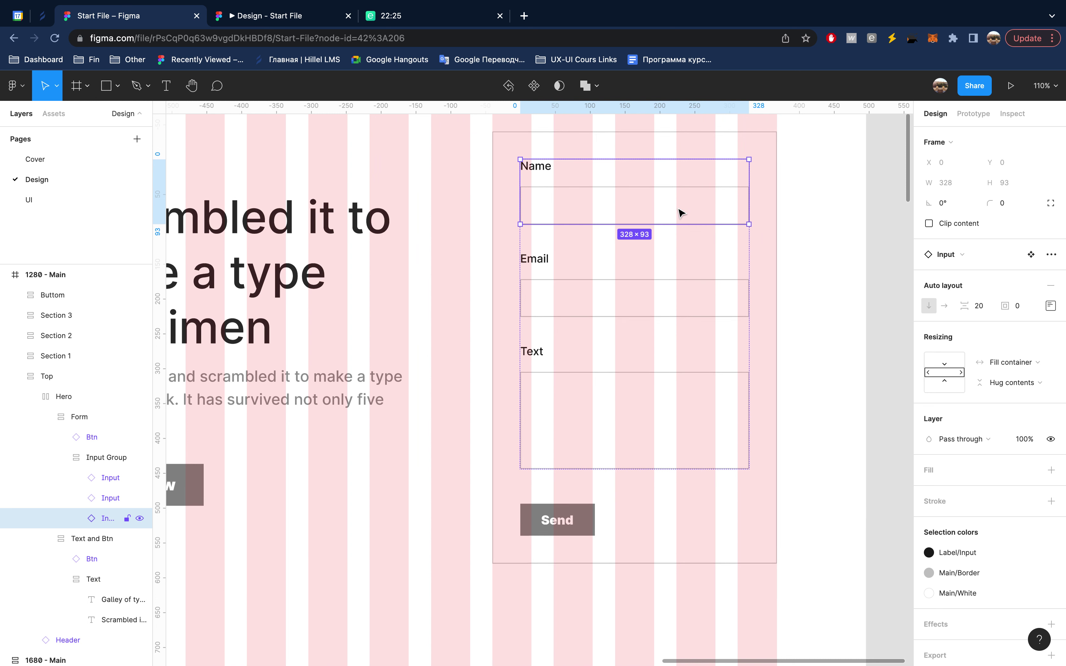
shift+click(57, 485)
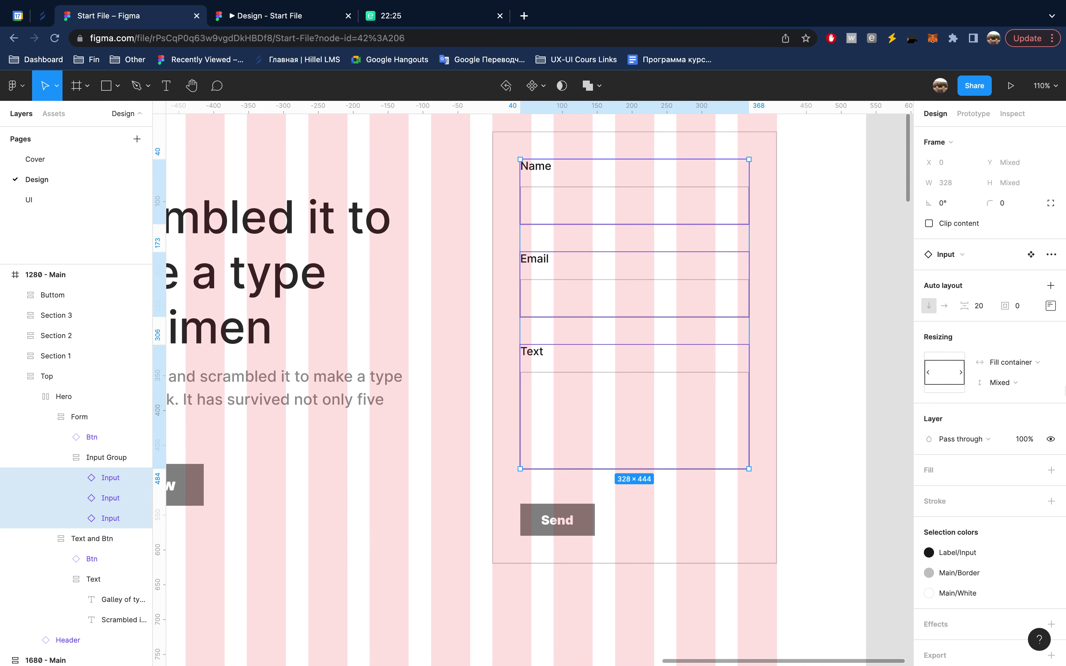
click(991, 306)
text(10)
key(Return)
key(Escape)
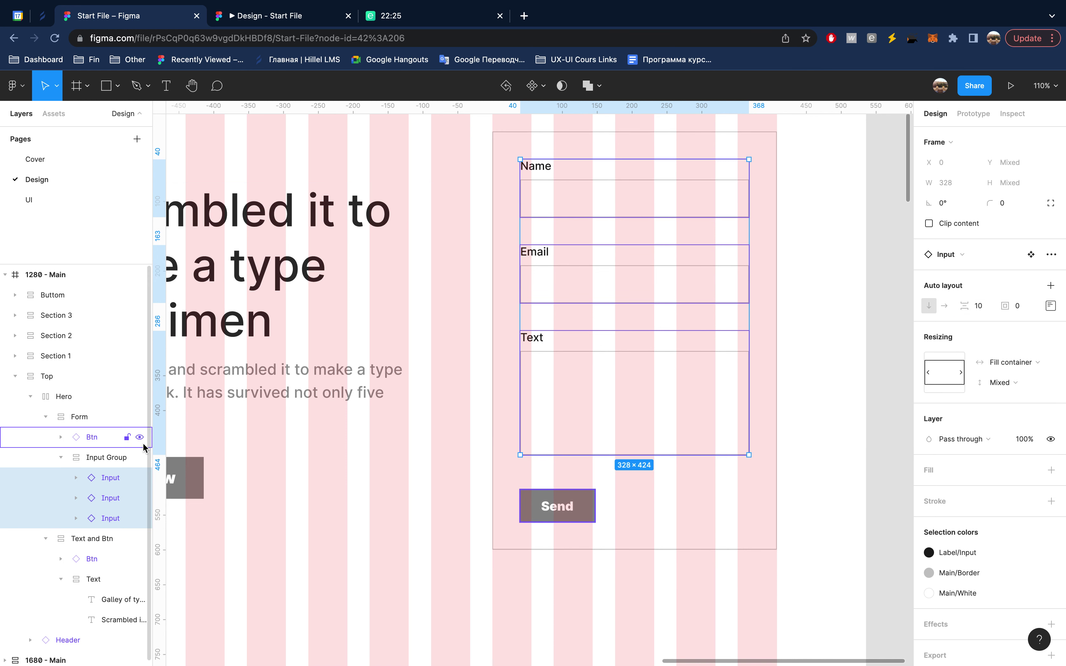
- Set Input Group spacing to 30 and Form spacing to 40, then preview
click(97, 456)
click(988, 277)
text(30)
key(Return)
key(Escape)
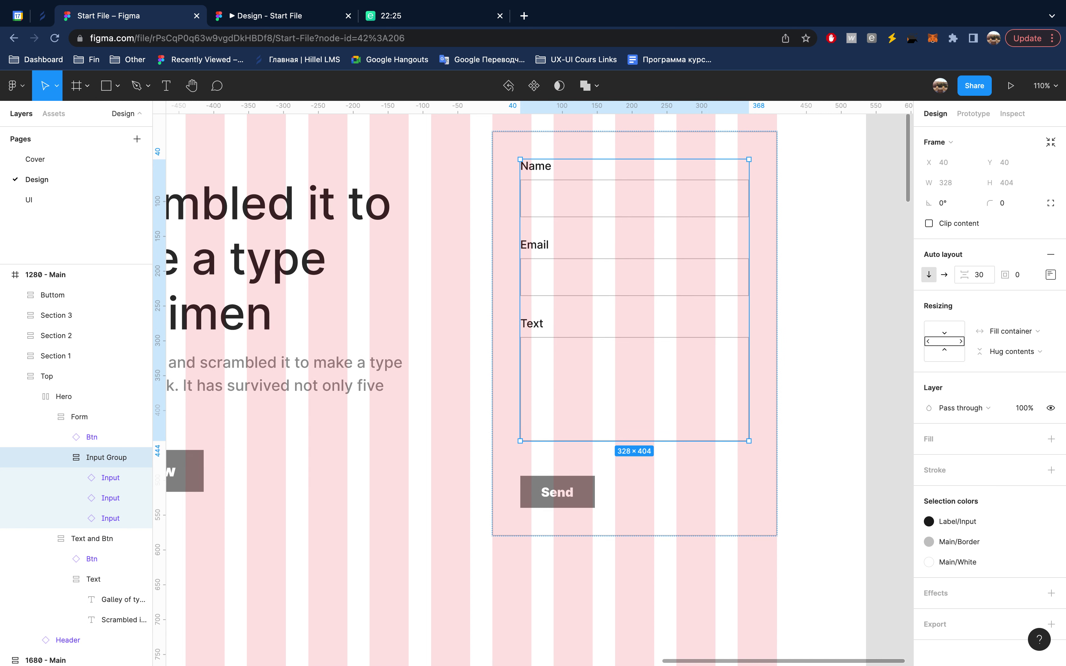
click(83, 416)
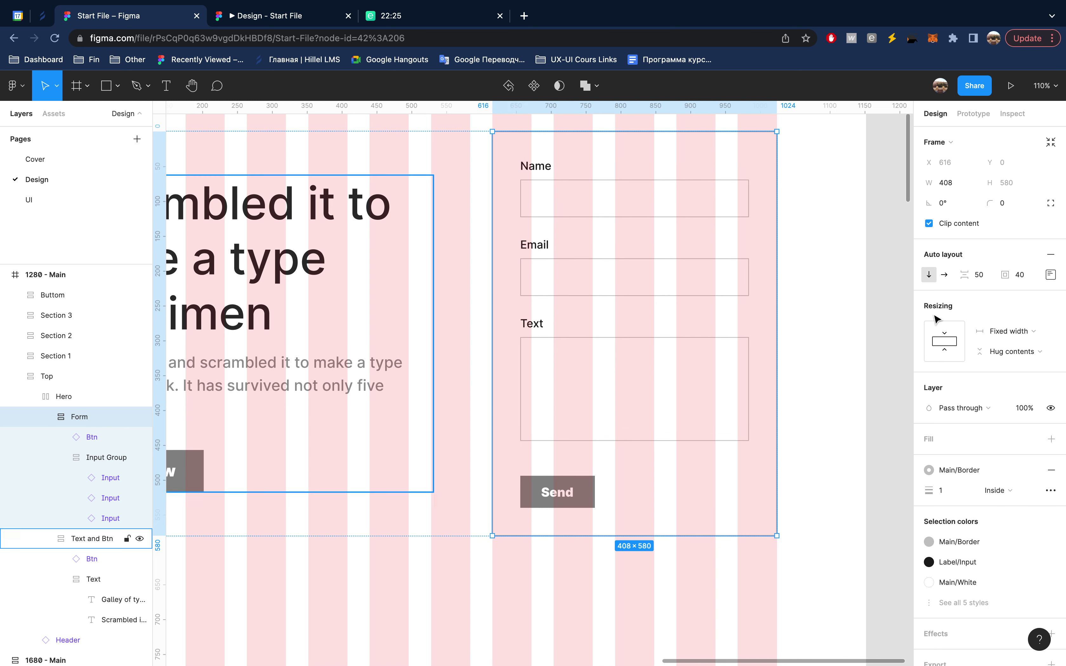
click(981, 275)
text(40)
key(Return)
key(Escape)
click(293, 15)
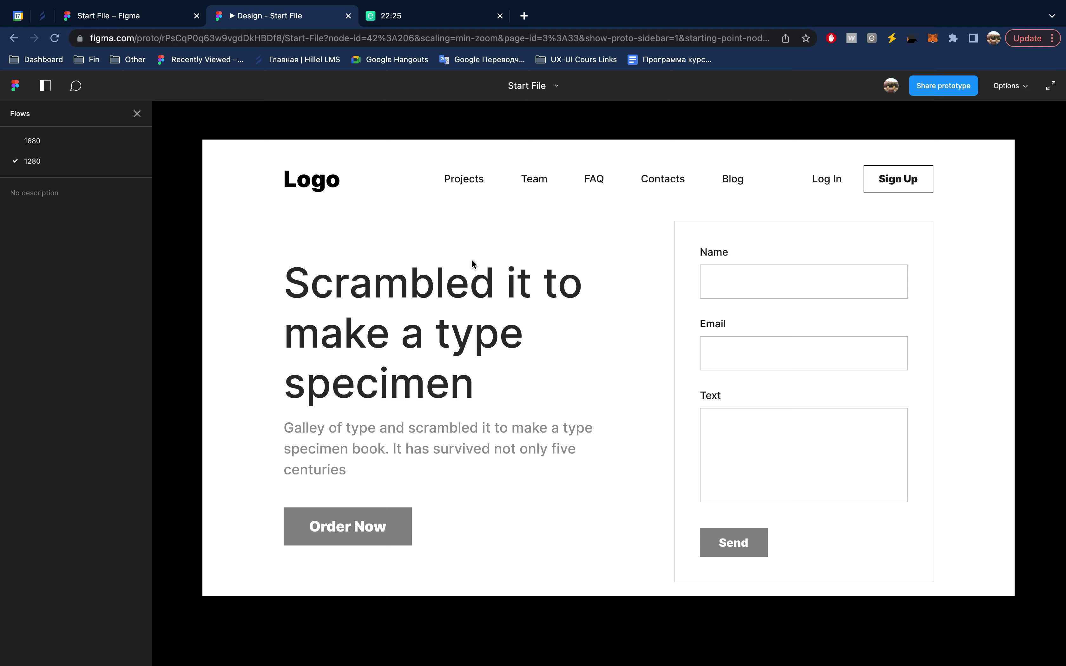
click(143, 17)
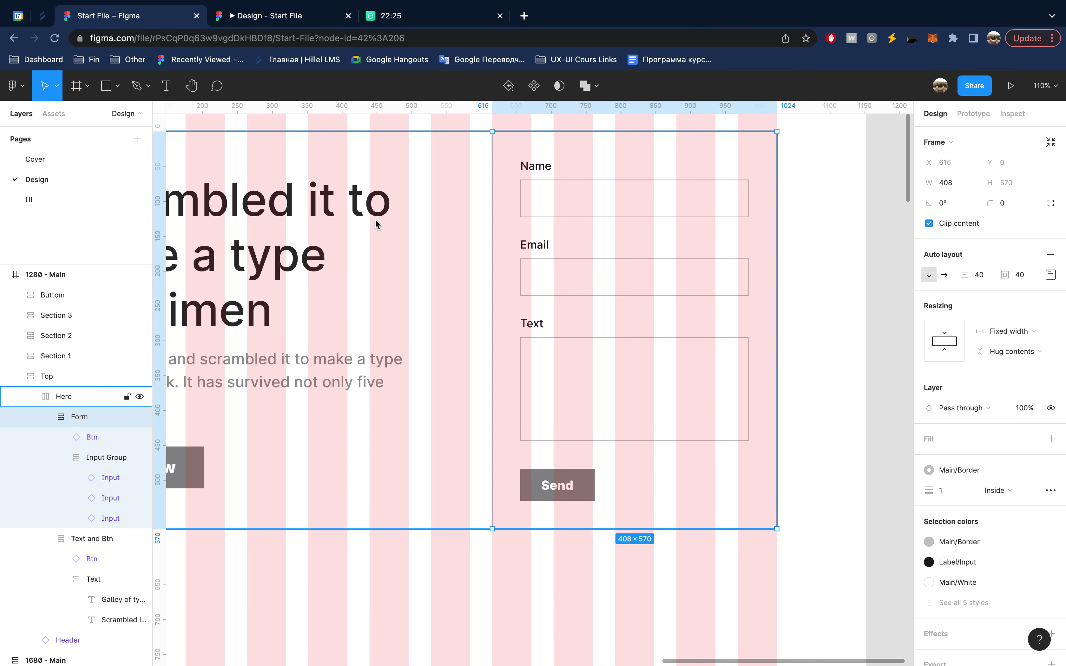
- Change the hero heading font size to 55 and check it in the prototype
click(299, 230)
click(1015, 389)
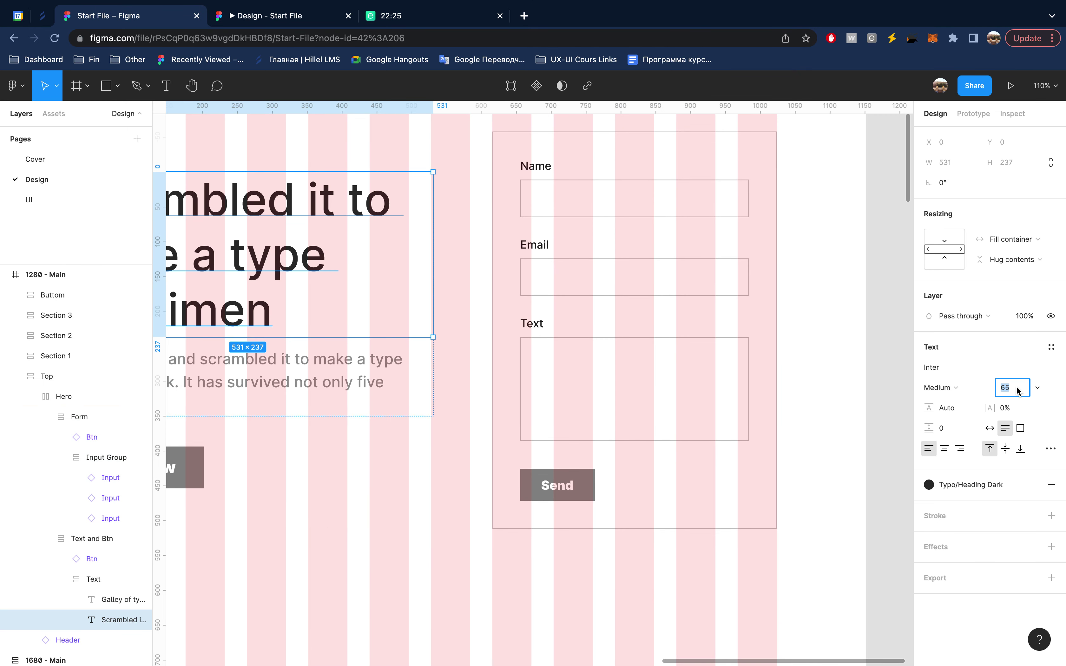
text(55)
key(Return)
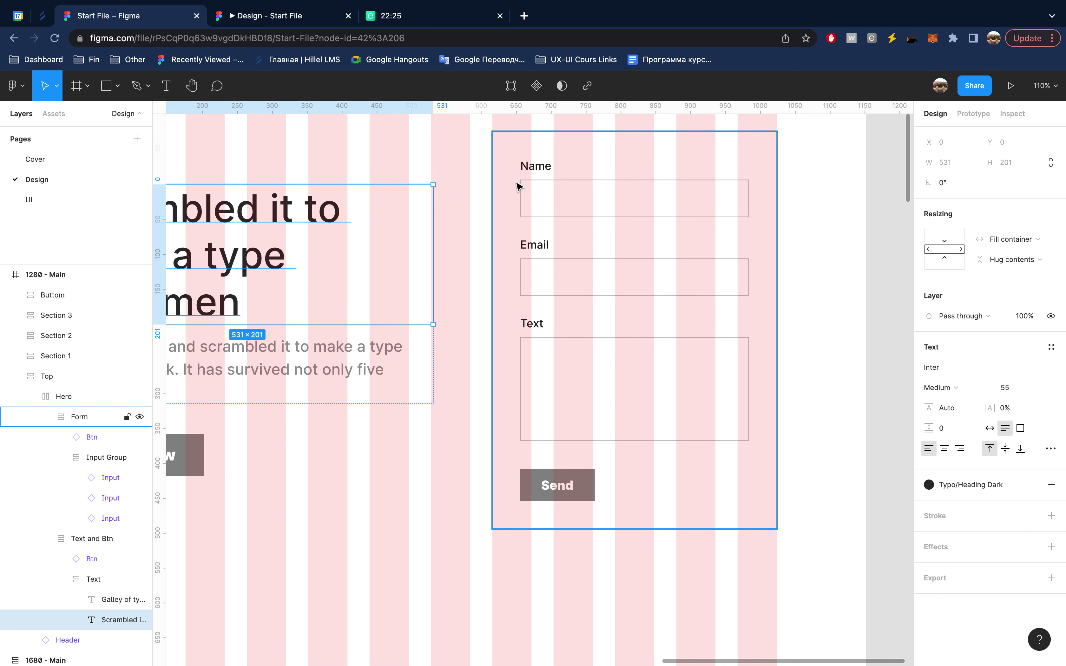
click(301, 19)
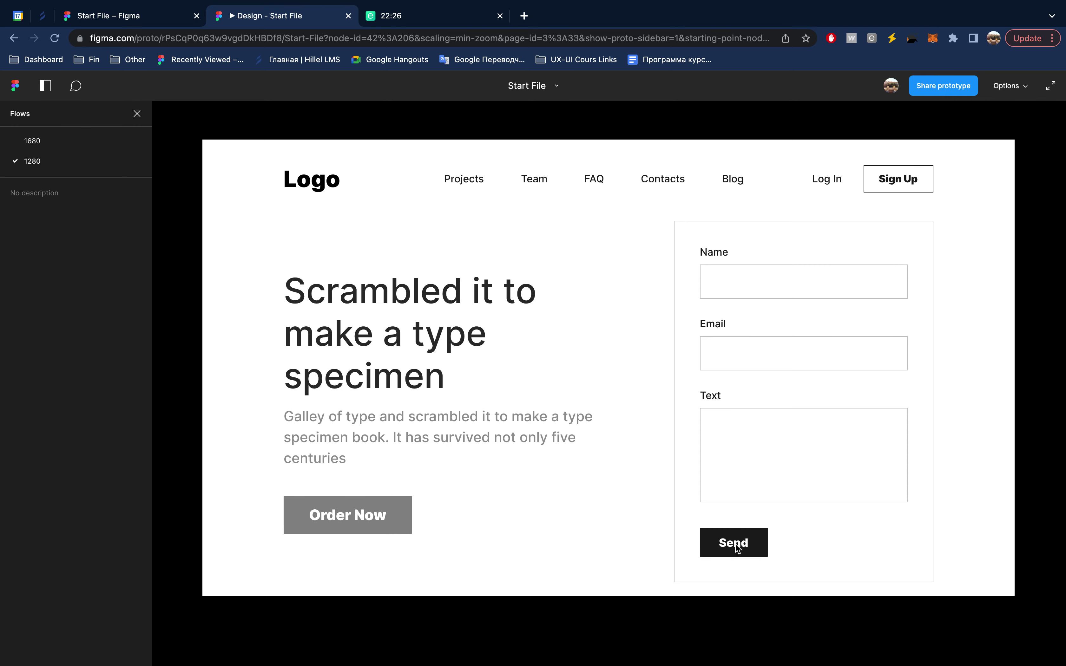
click(159, 16)
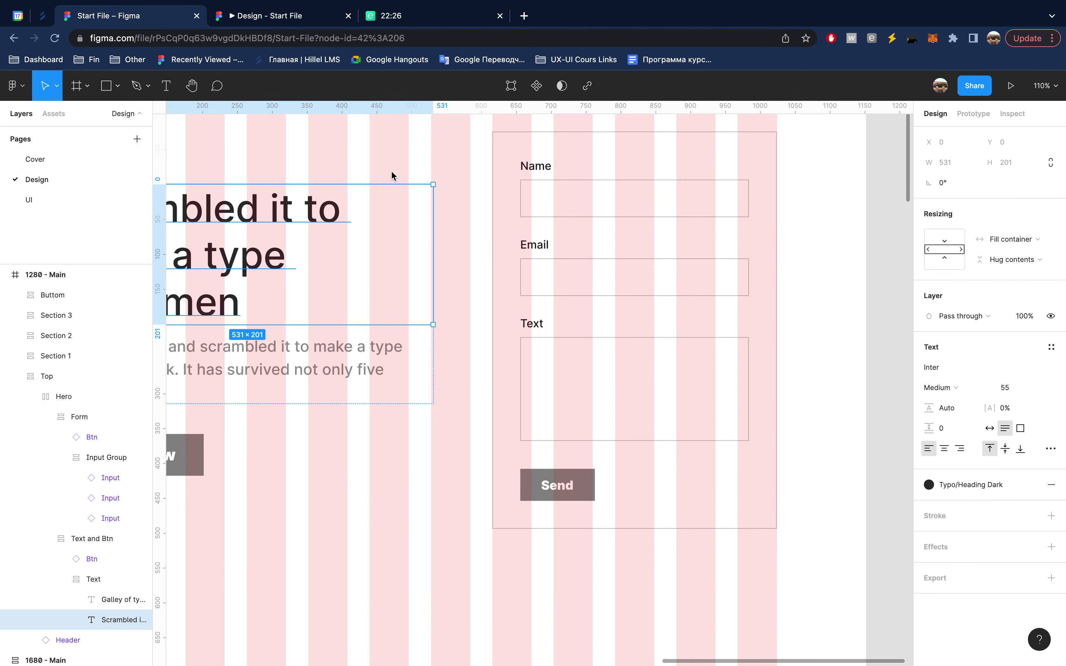
- Move the Top section up 20 px, to 20 px from the frame top, and preview it
scroll(505, 258, down, 5)
scroll(505, 258, left, 3)
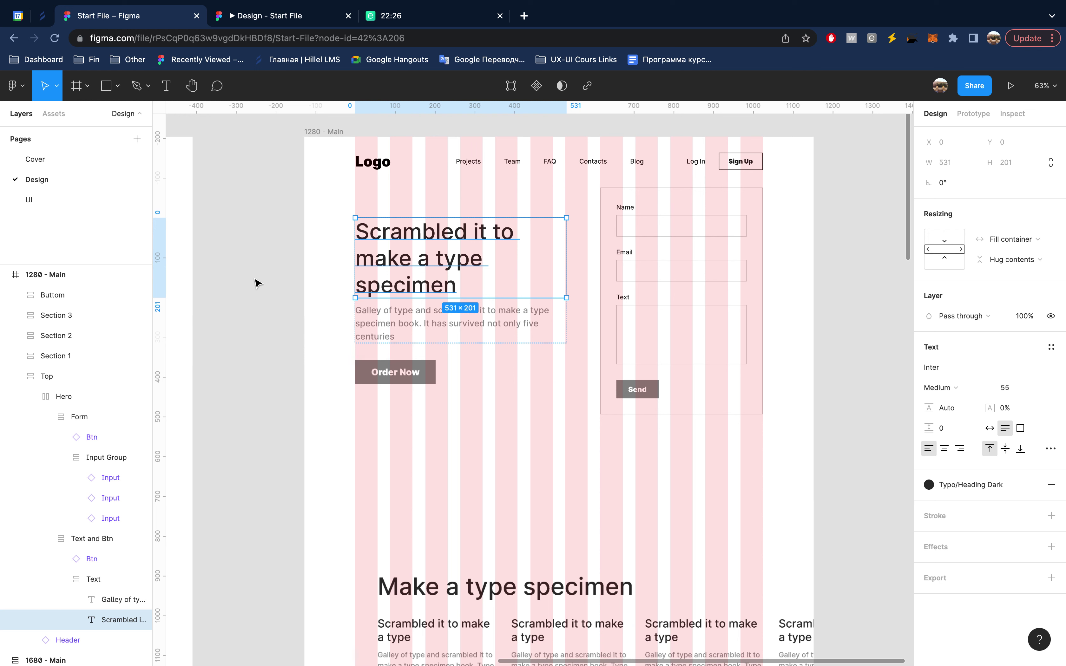
click(30, 396)
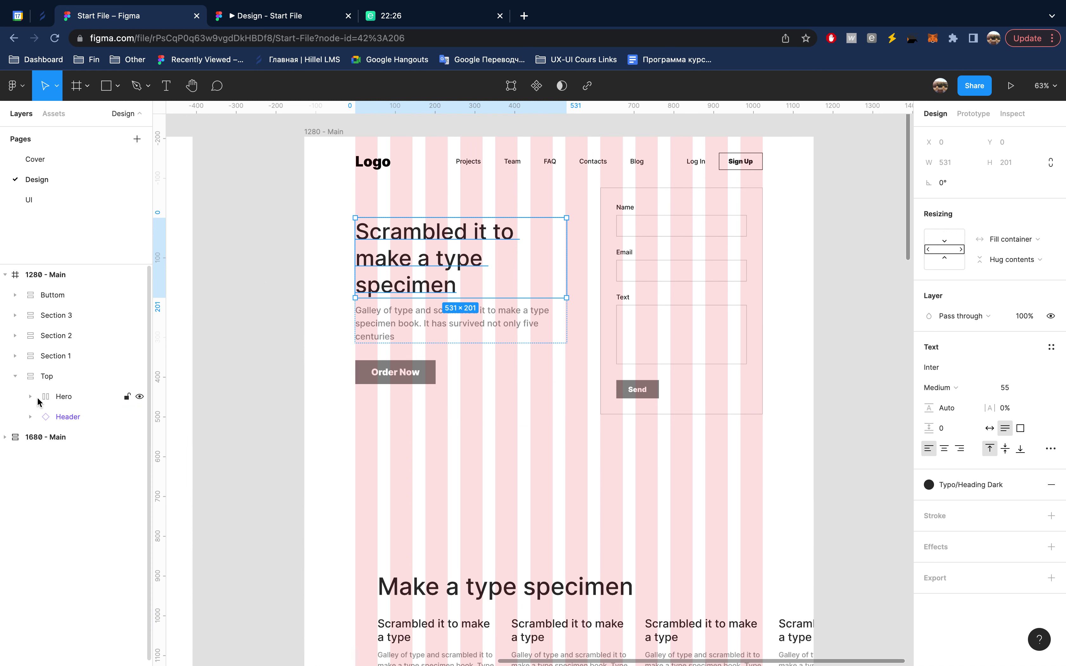
click(61, 394)
click(59, 382)
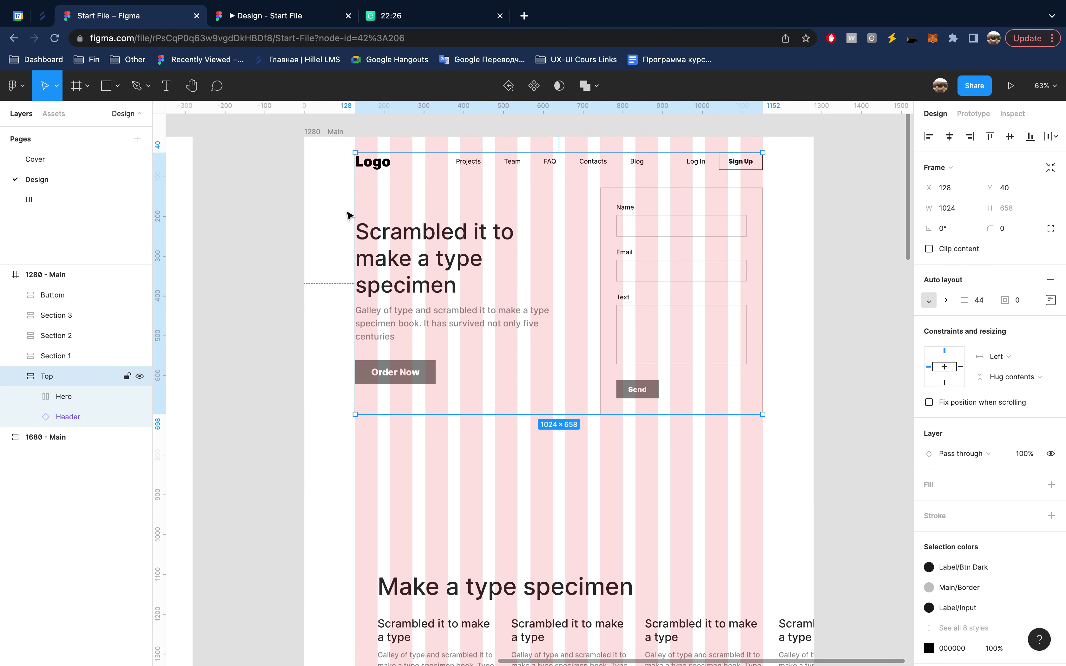
key(shift+Up)
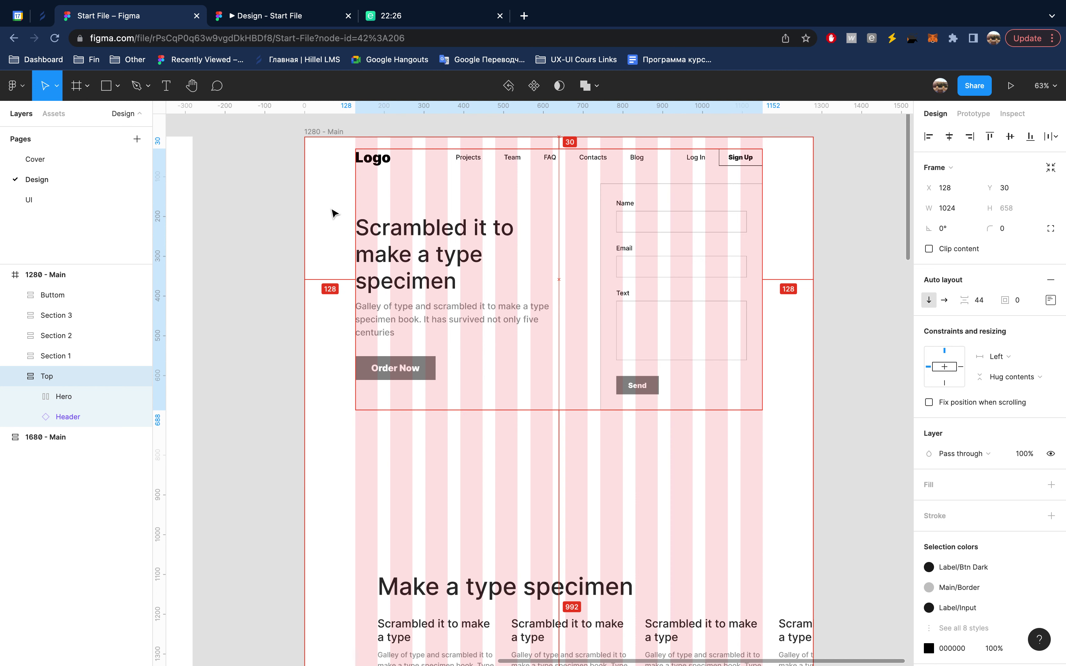
key(shift+Up)
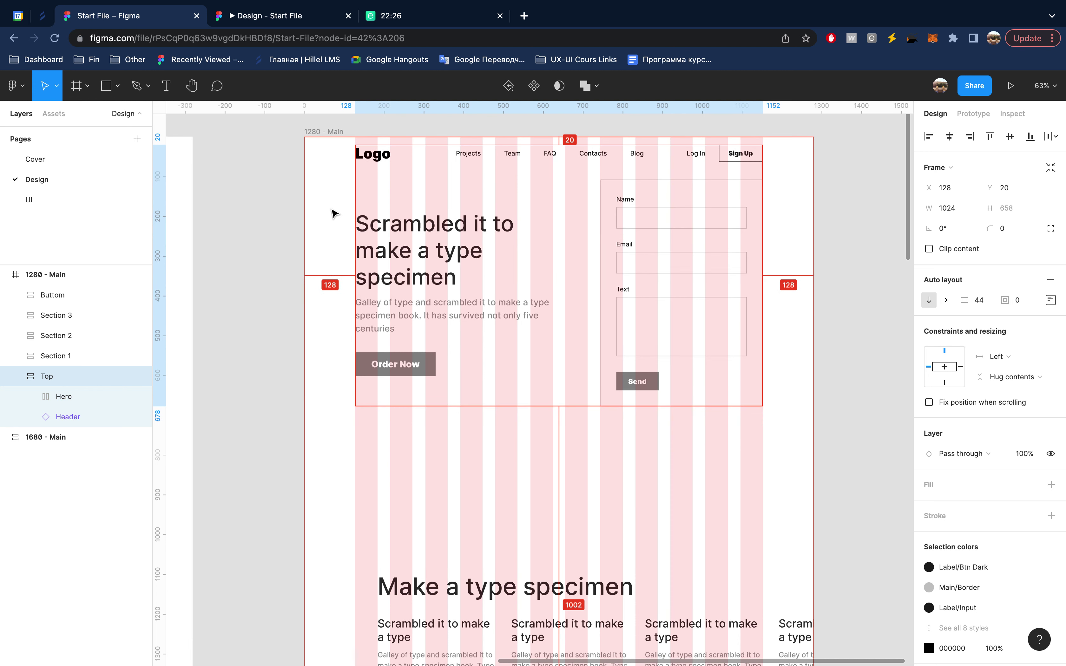
click(287, 18)
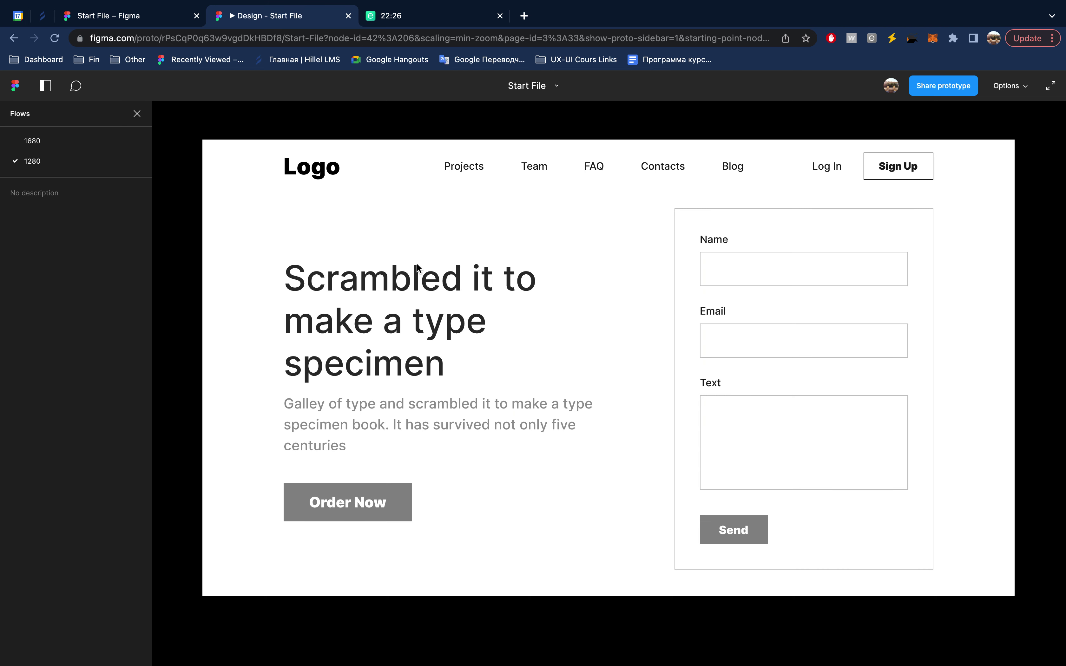
scroll(443, 270, down, 5)
scroll(443, 270, down, 2)
scroll(442, 270, down, 1)
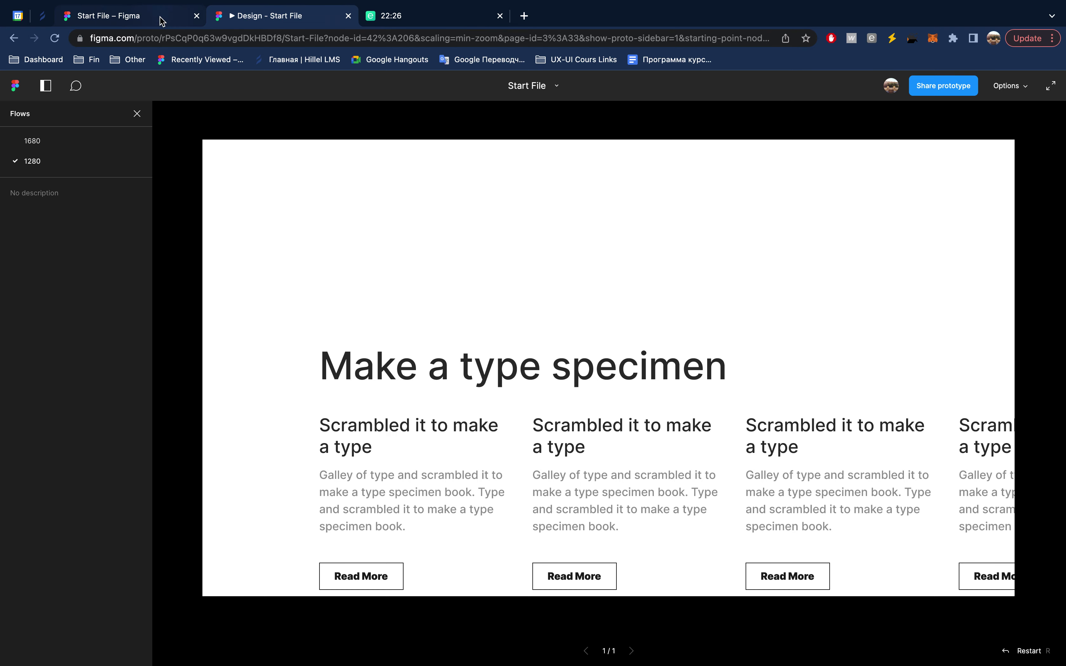
click(161, 21)
- Add vertical auto layout to the 1280 - Main frame
scroll(431, 315, down, 5)
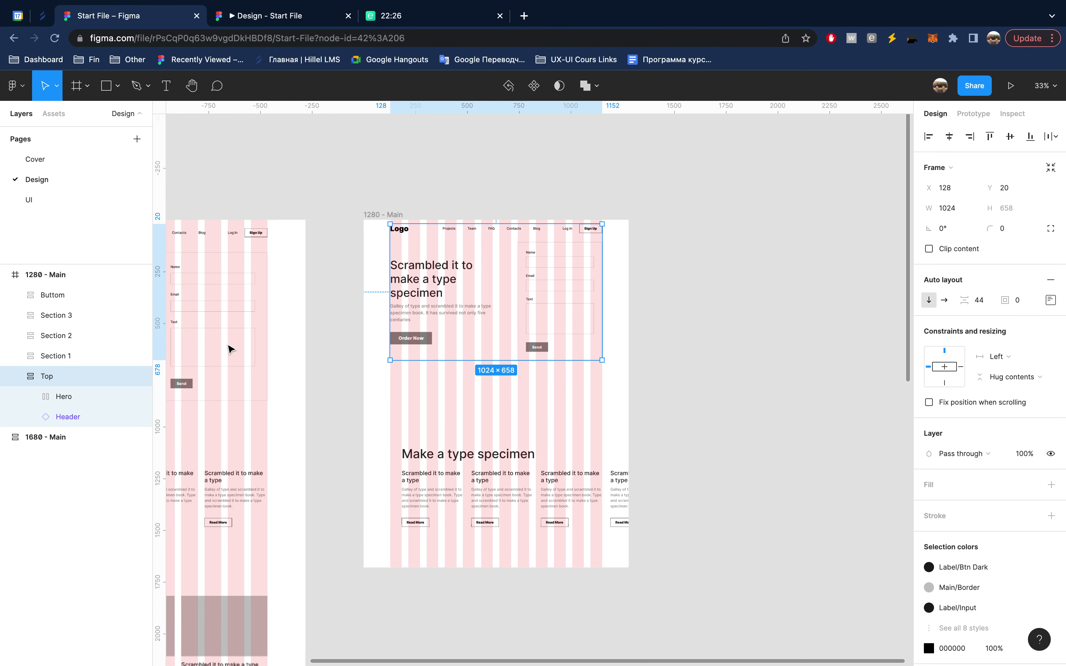
click(17, 377)
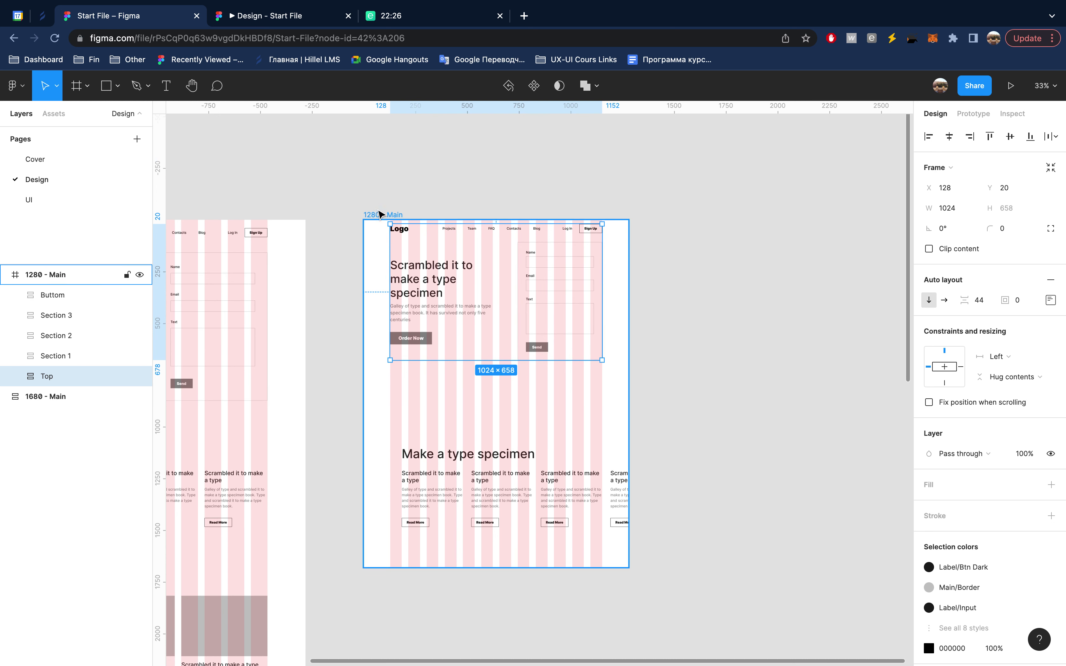
click(379, 215)
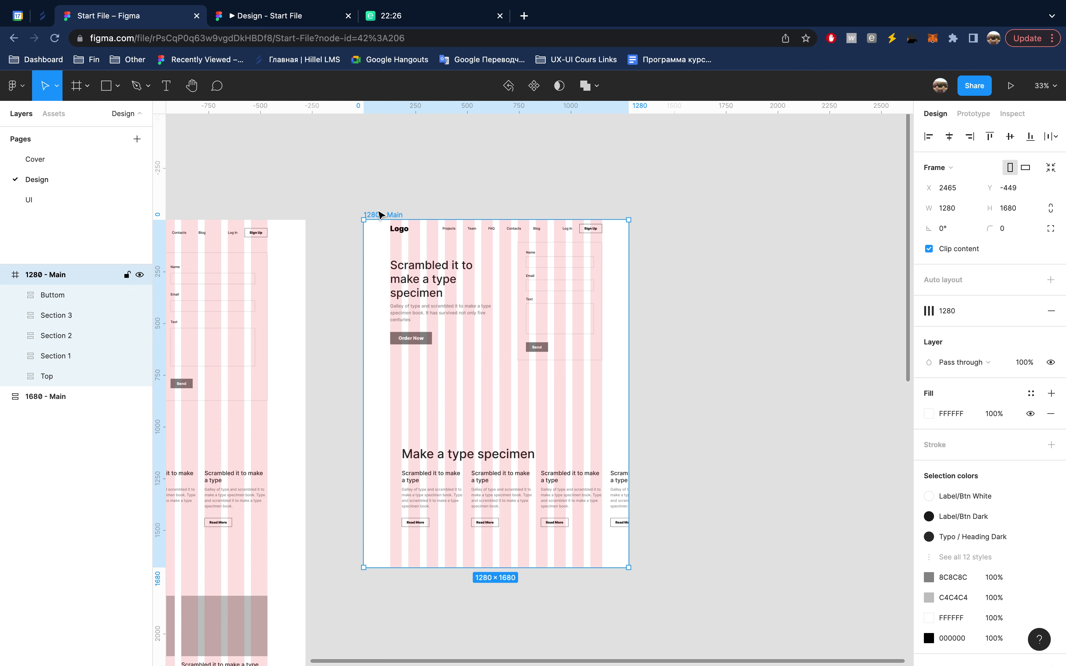
key(shift+a)
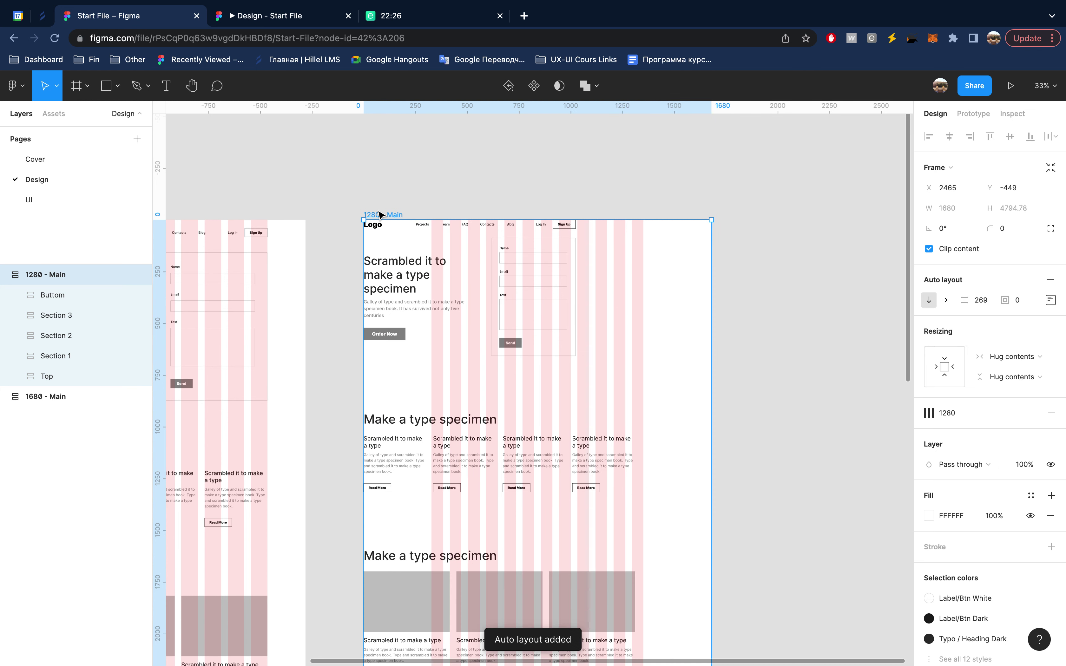
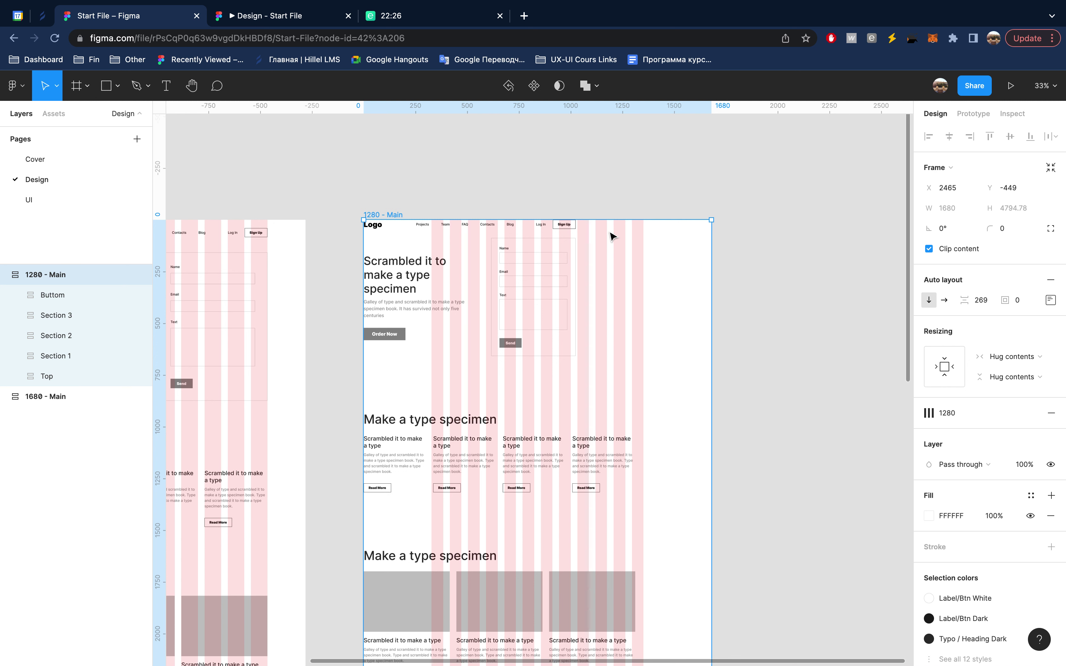
- Make the 1280 – Main frame a fixed width of 1280
click(1013, 359)
click(1021, 341)
click(963, 216)
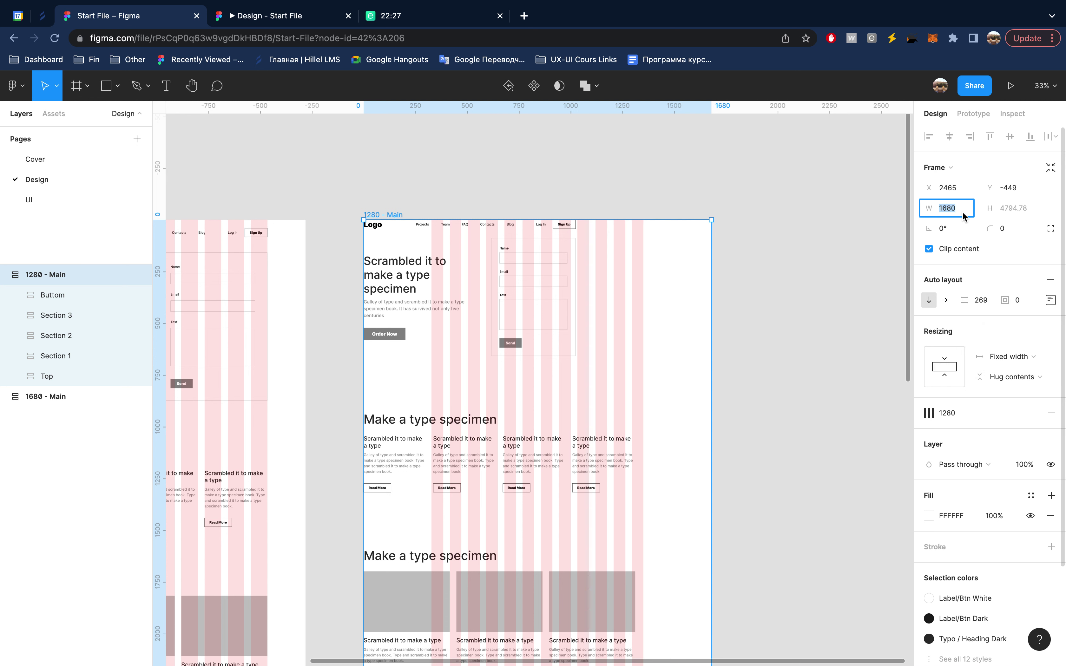
text(1)
key(Return)
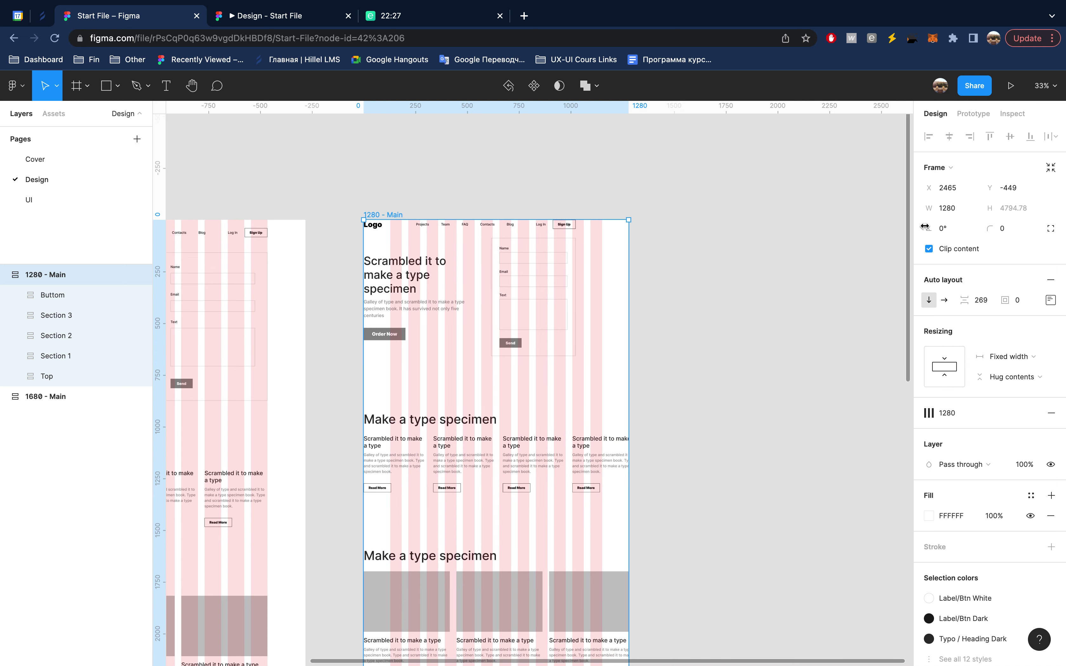
- Centre the frame's content, with 20 top padding and 180 spacing between sections
click(1051, 301)
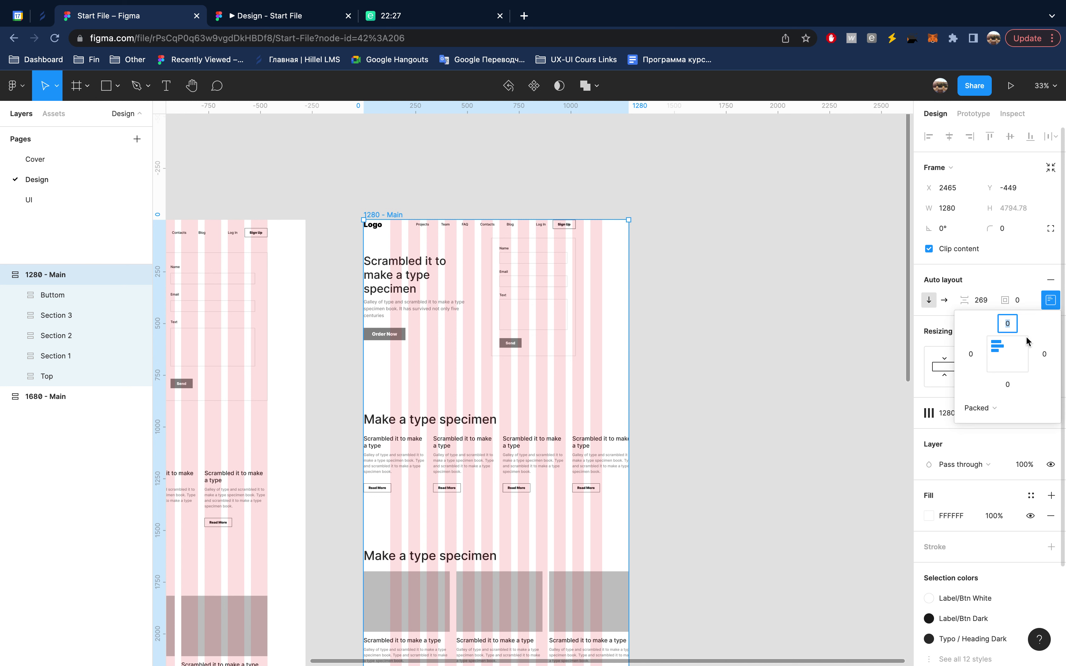
click(1007, 343)
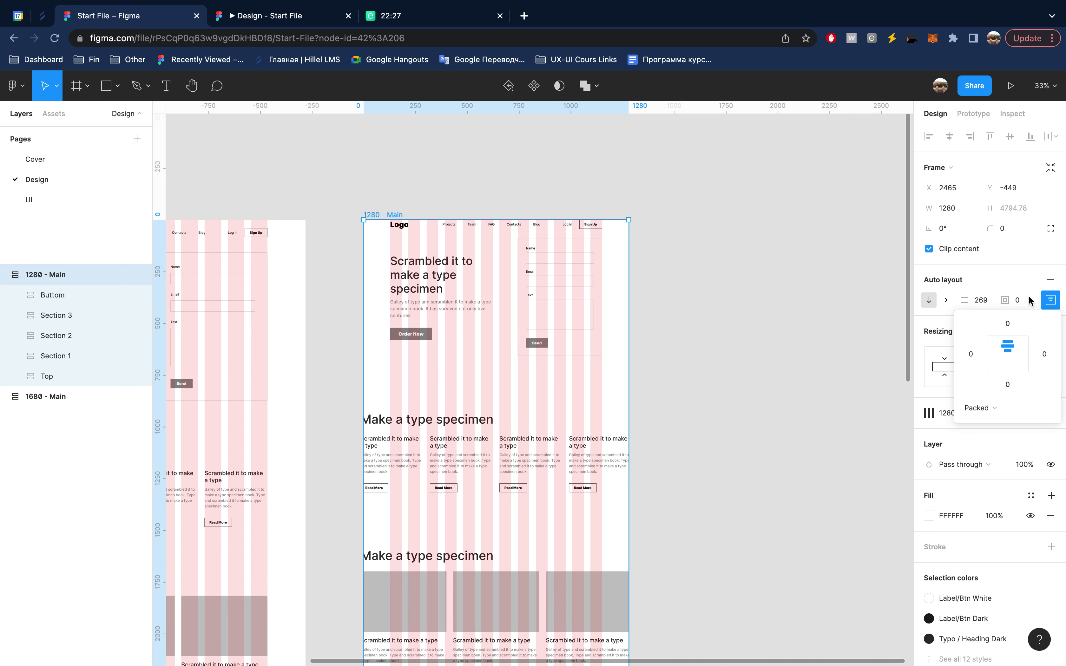
click(1050, 301)
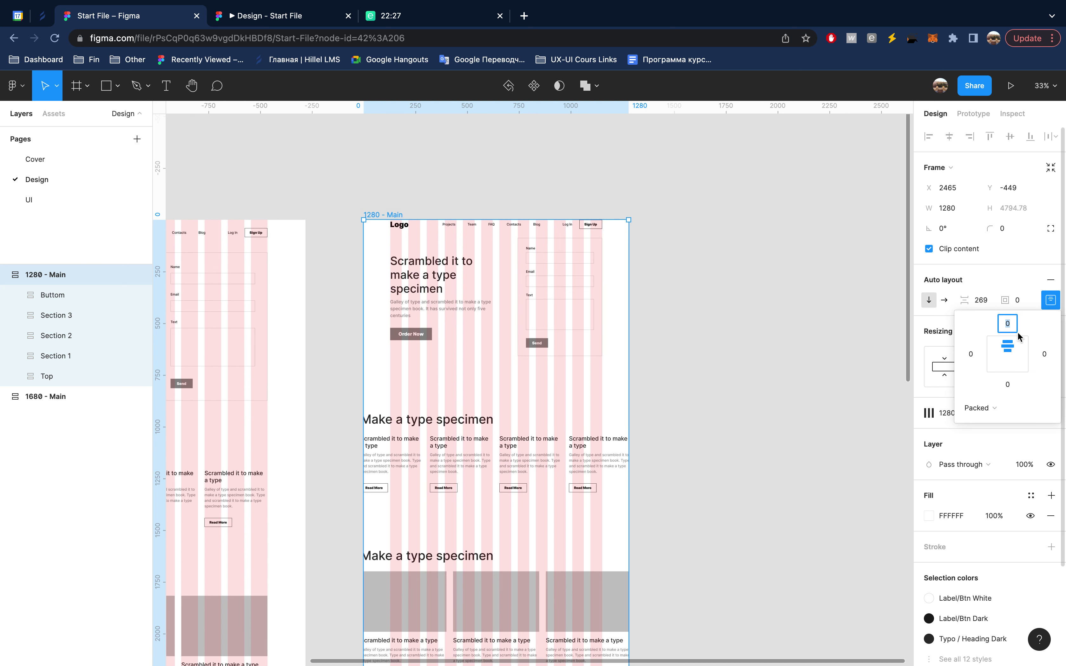
text(20)
key(Return)
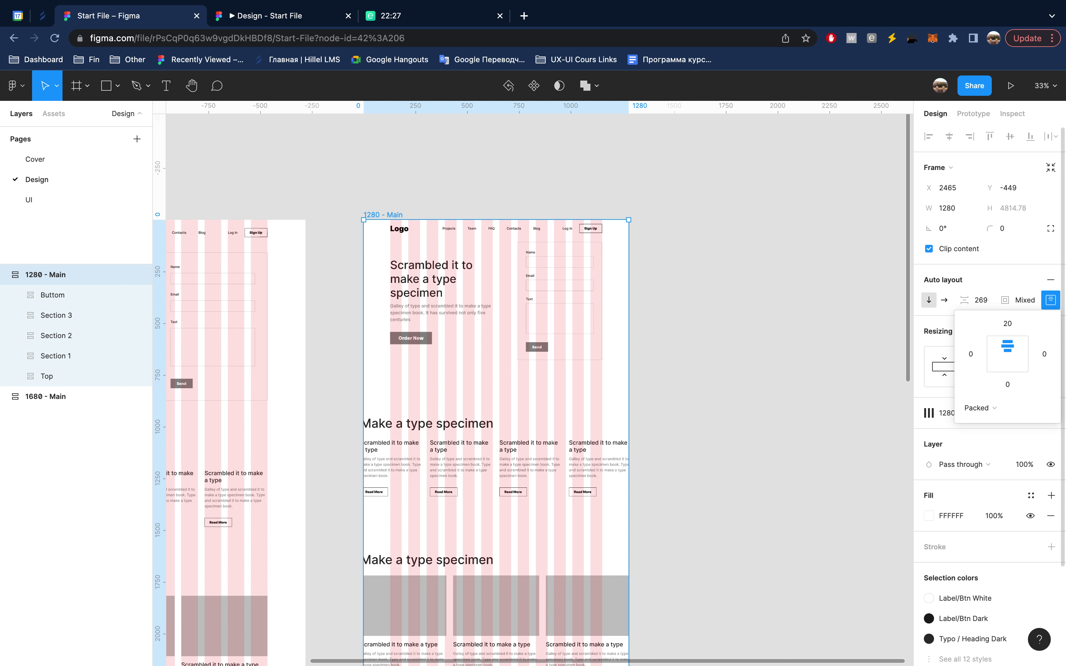
click(1050, 301)
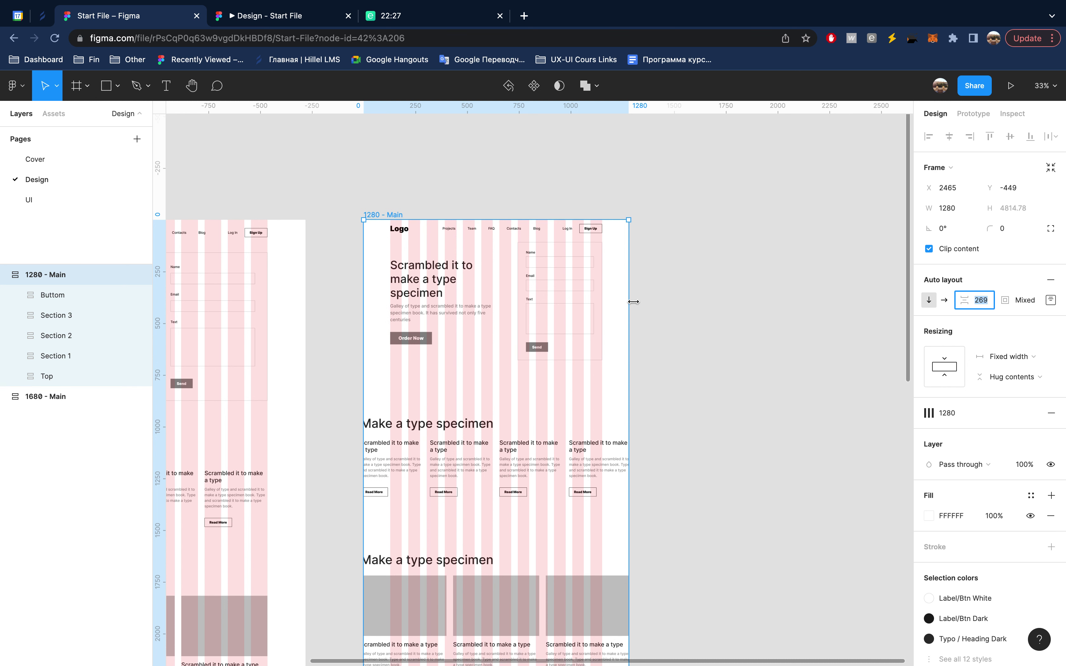
text(1)
key(Return)
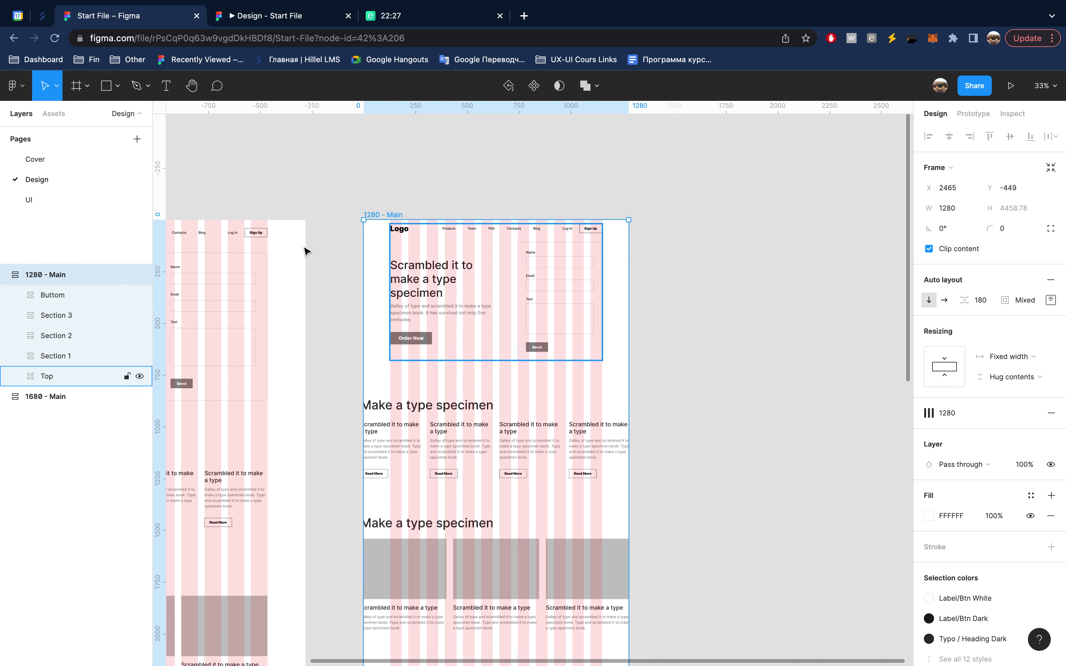
- Create a new H1 - M text style from the hero heading
super+click(425, 278)
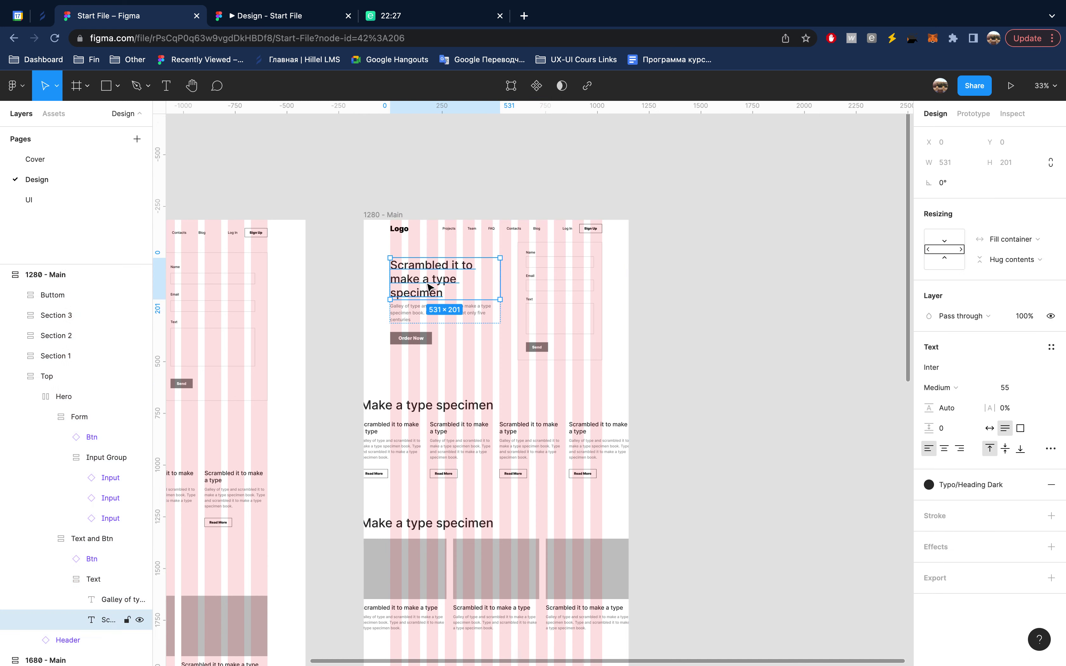
click(1051, 347)
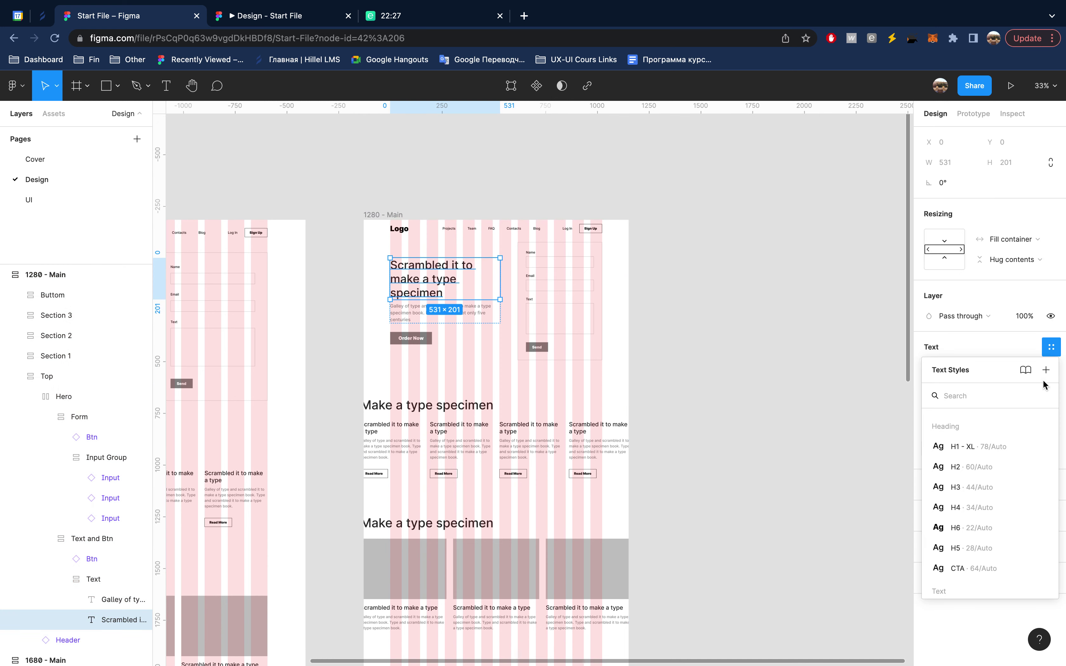
click(1045, 371)
text(H1 - M)
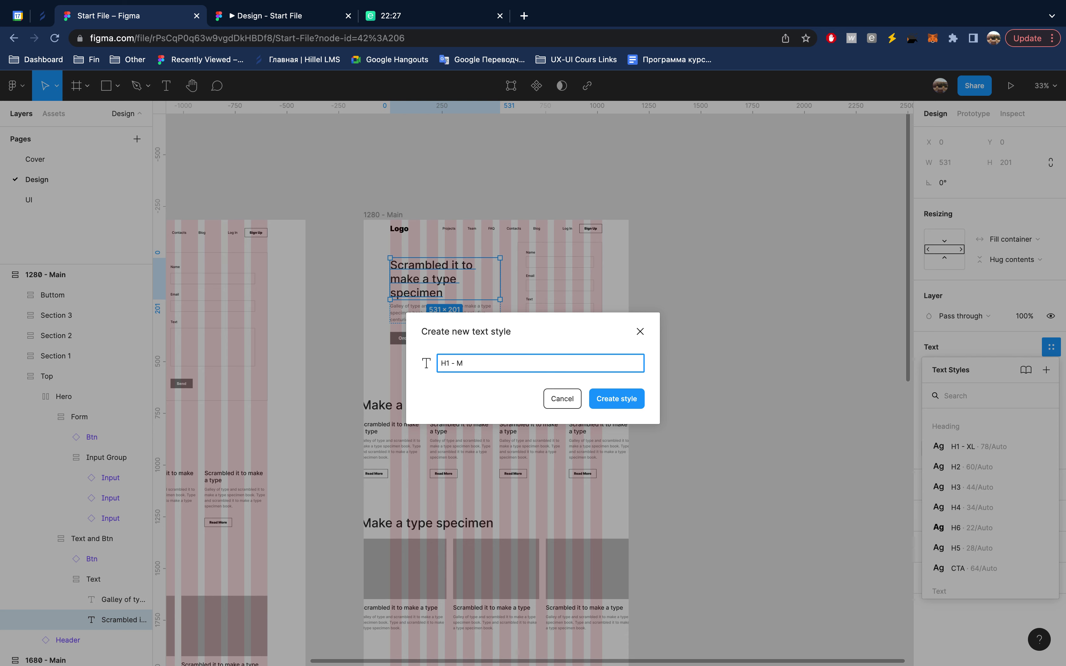
key(Return)
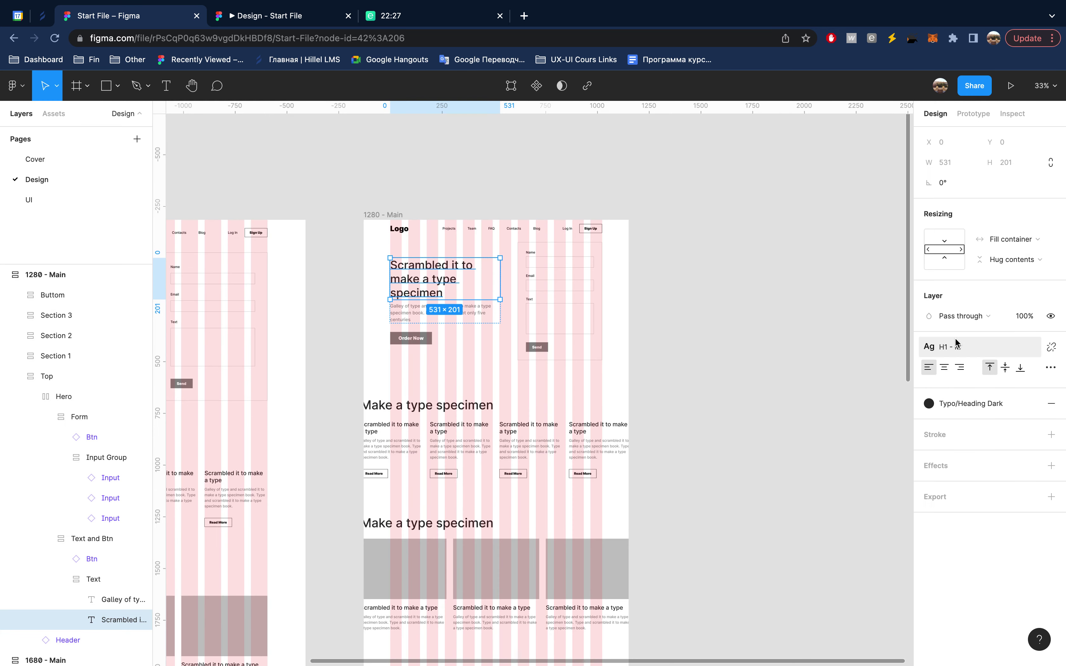
- File the H1 - M style in the Heading group right after H1 - XL
click(781, 328)
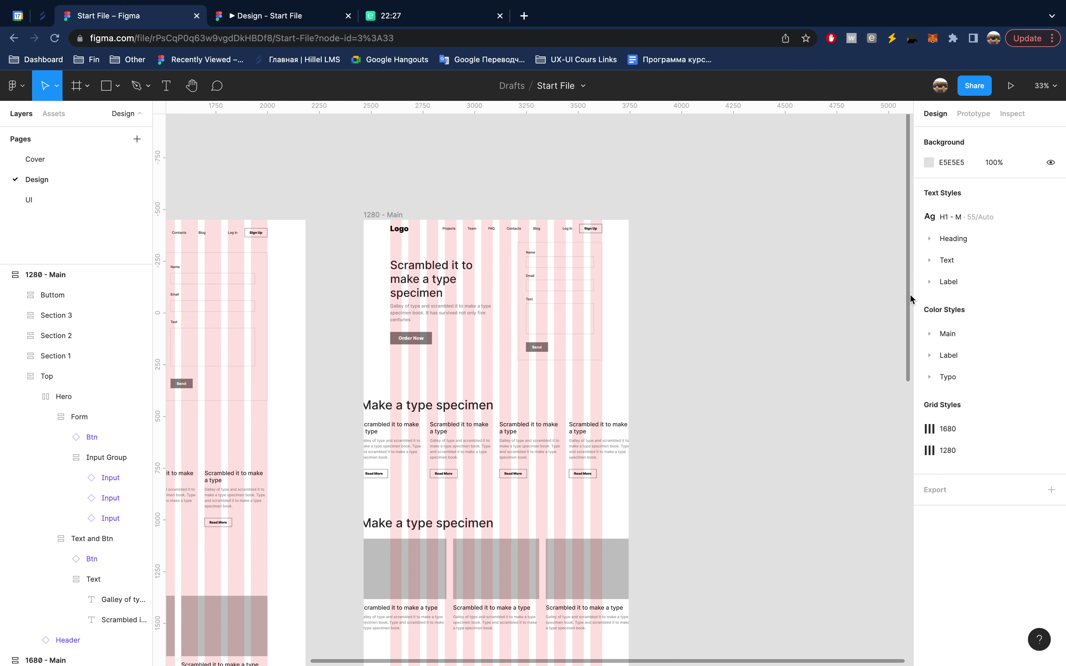
click(929, 240)
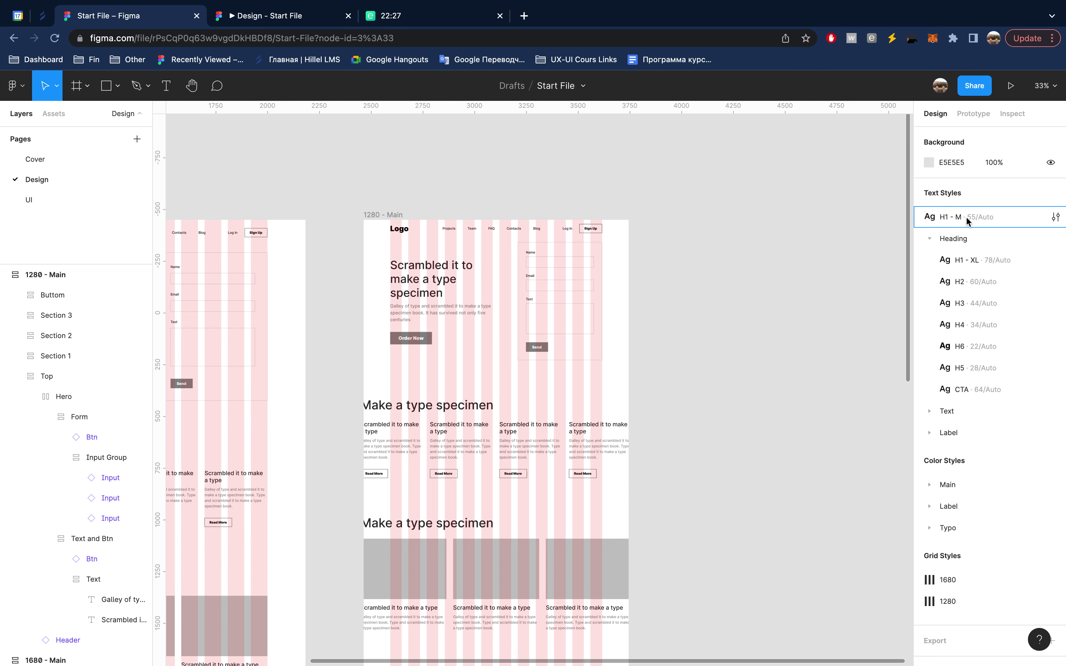
drag(975, 224, 992, 263)
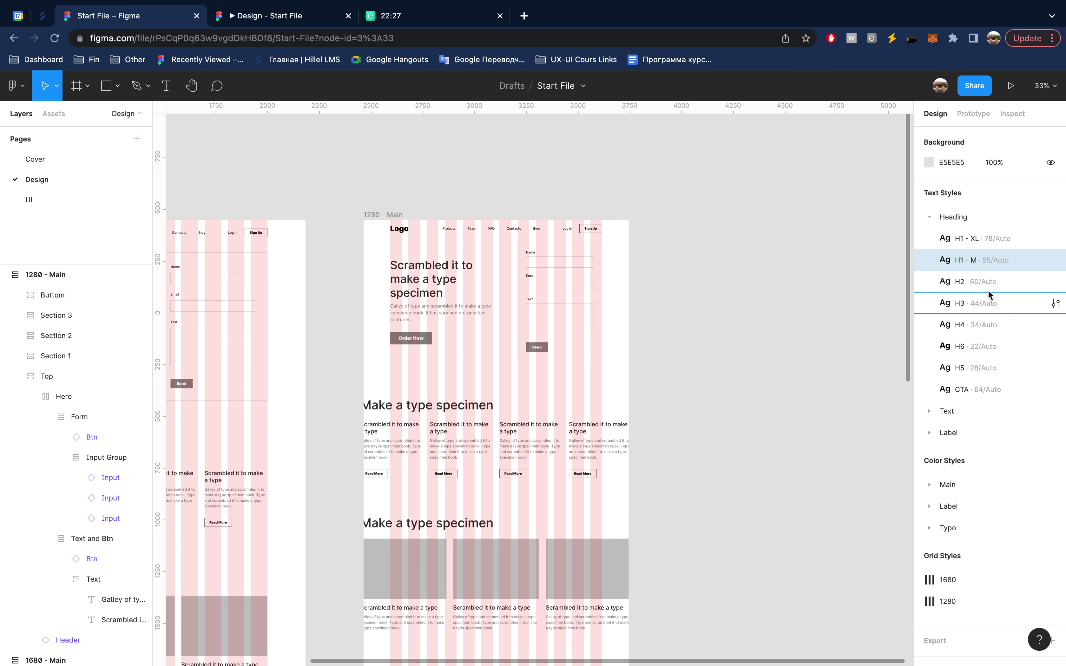
mouse_move(983, 389)
click(479, 438)
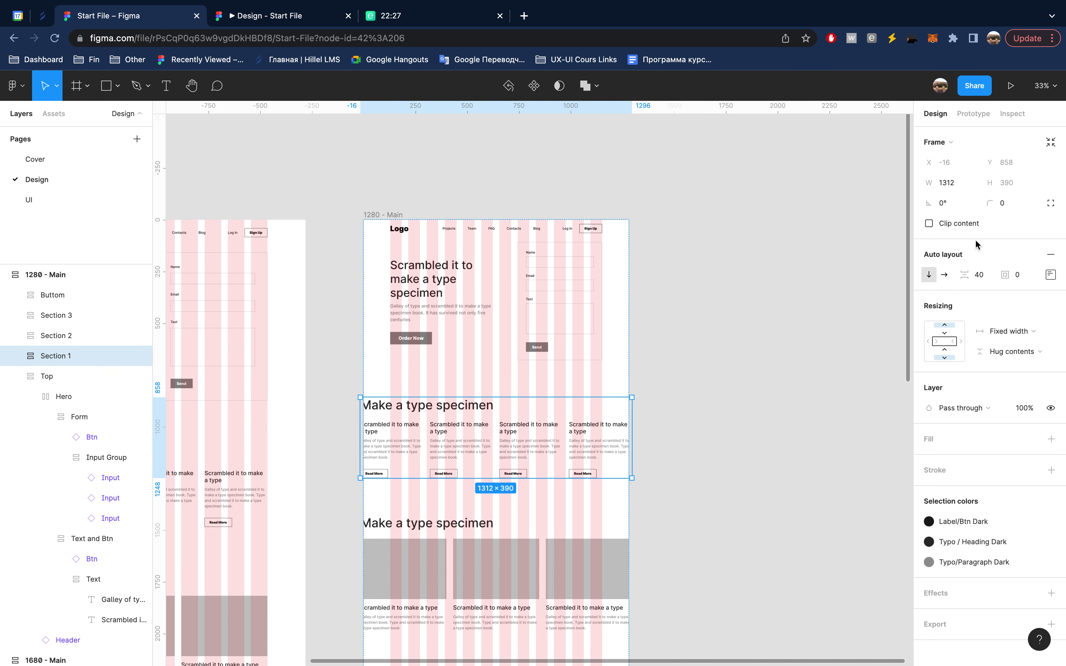
- Set Section 1's width to 1024
click(958, 183)
text(1)
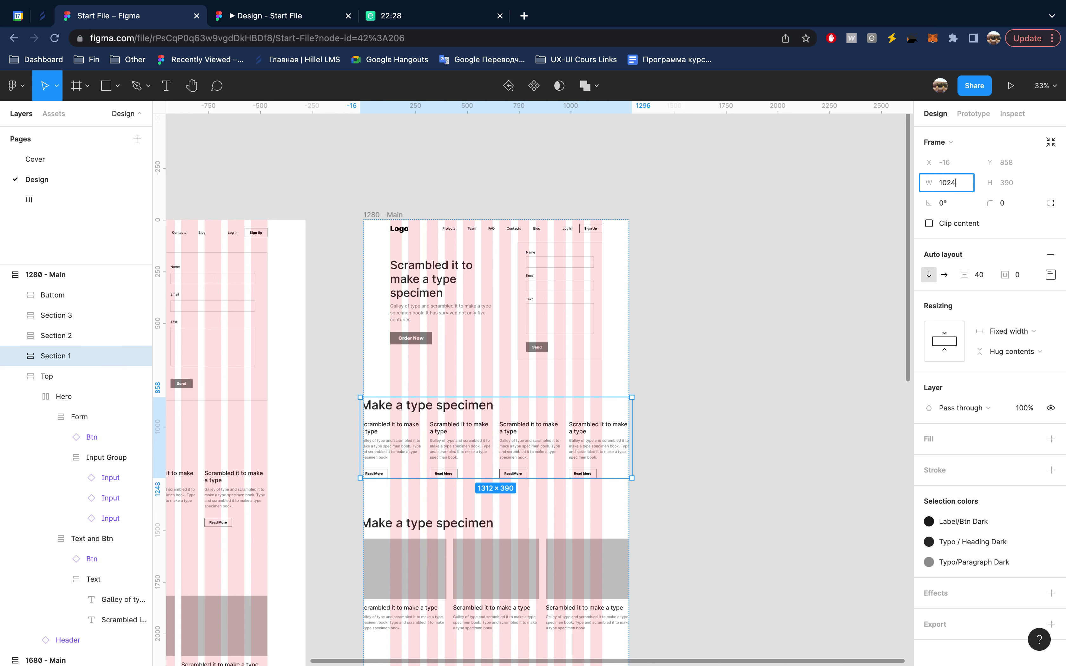
key(Return)
scroll(474, 466, up, 3)
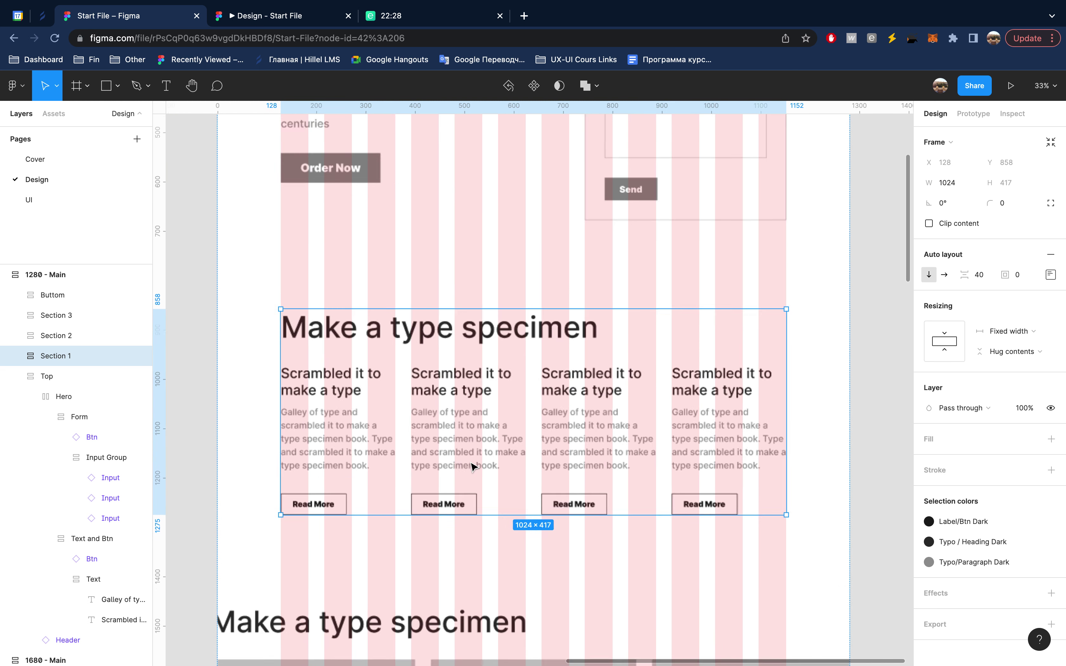
scroll(474, 466, up, 1)
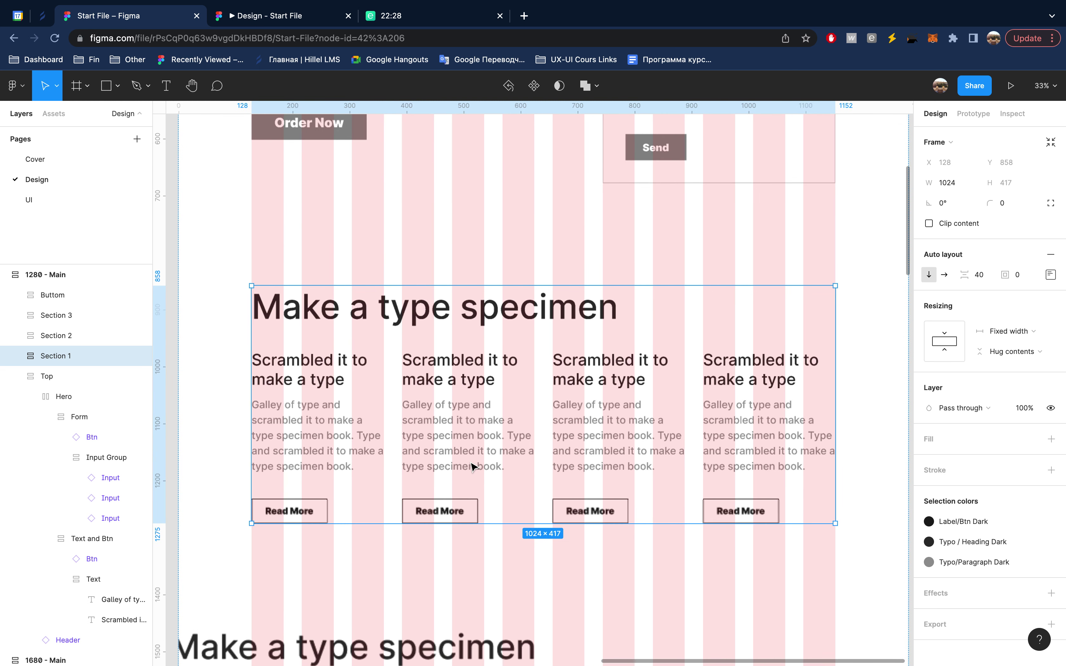
- Detach the Make a type specimen heading from Heading/H2 and set its font size to 40
click(448, 311)
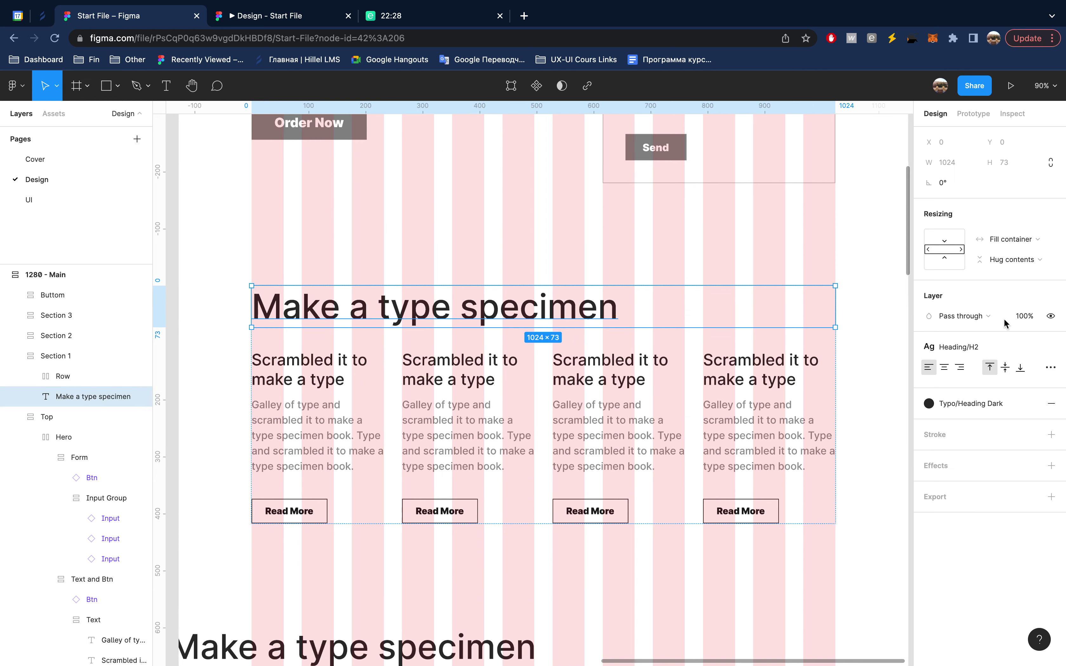
mouse_move(966, 347)
click(1052, 348)
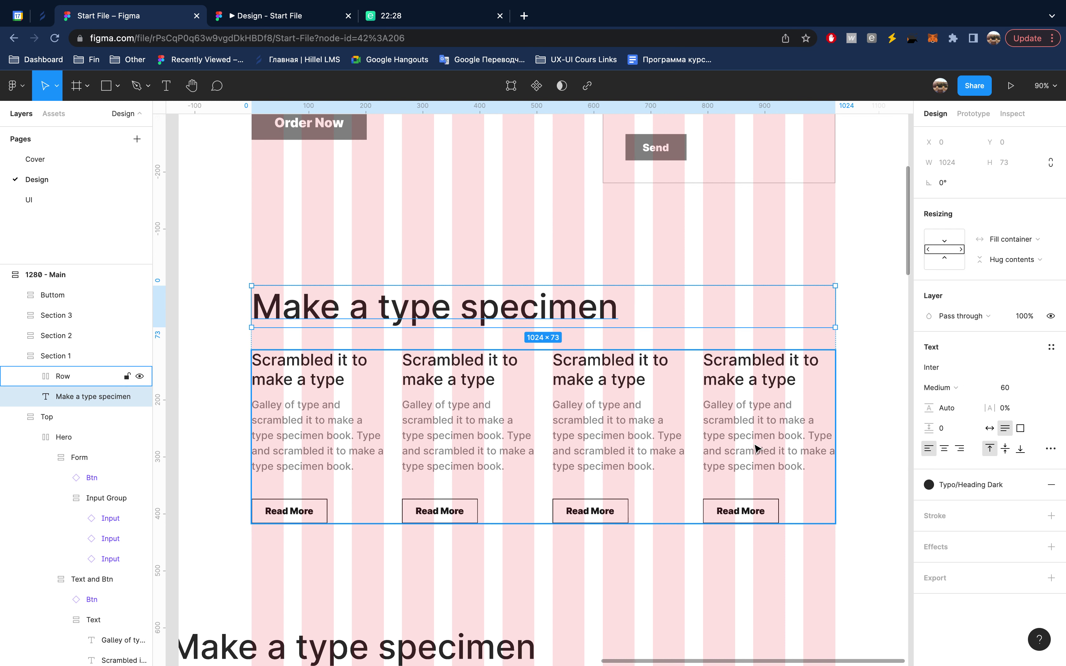
double_click(745, 414)
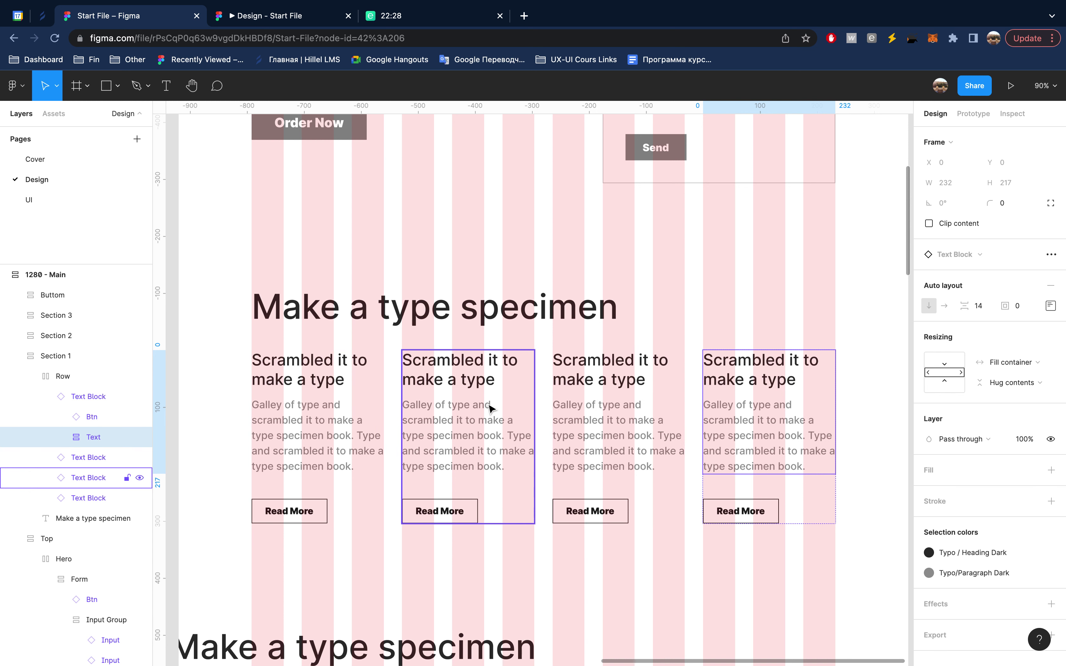
click(568, 322)
click(1012, 388)
text(50)
key(Return)
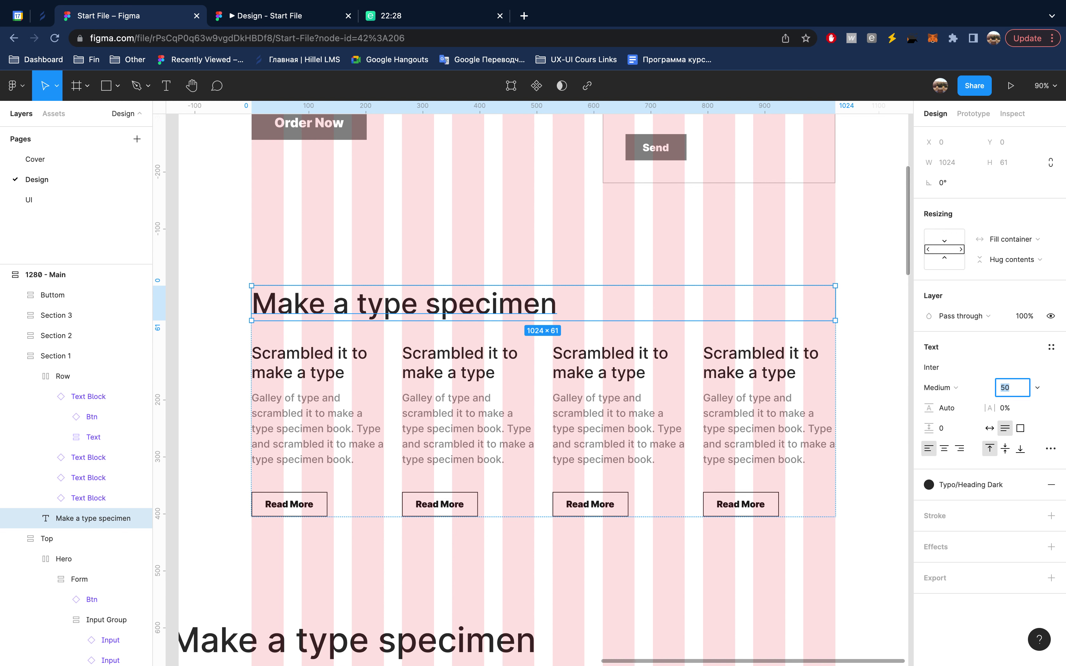
text(40)
key(Return)
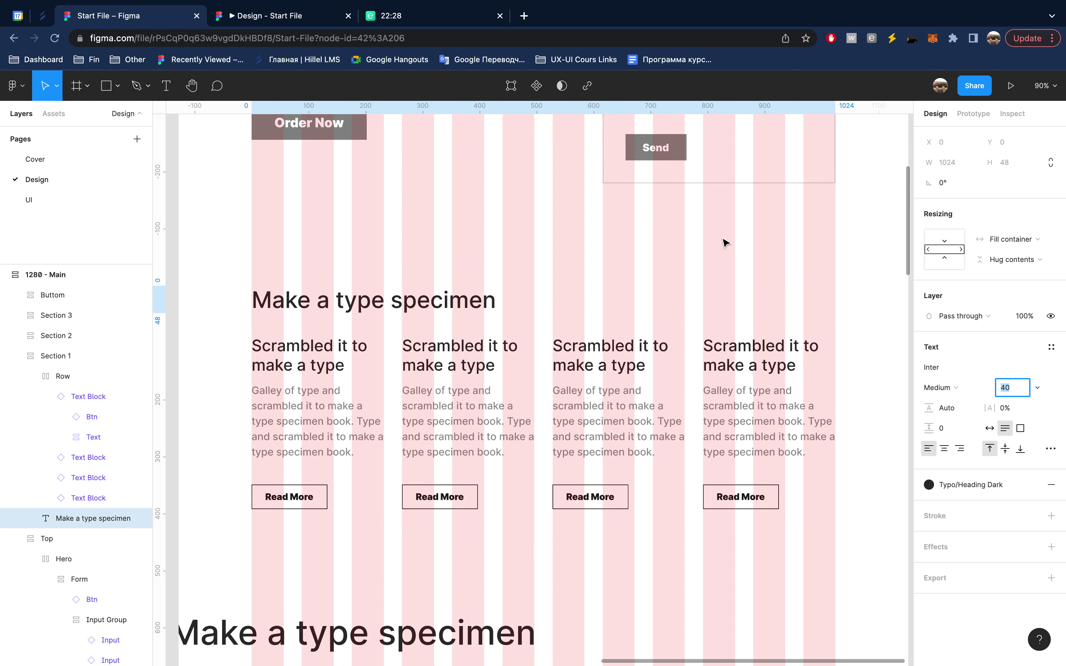
scroll(723, 241, up, 10)
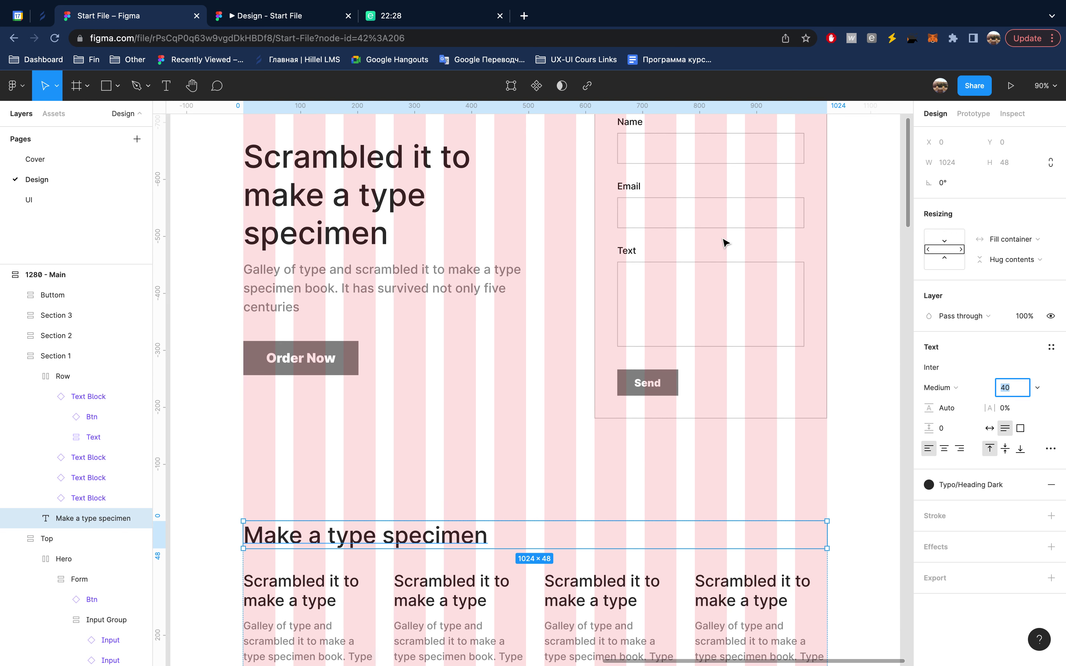
key(Escape)
- Save the 40-size heading as a new H2 - M text style
click(1051, 347)
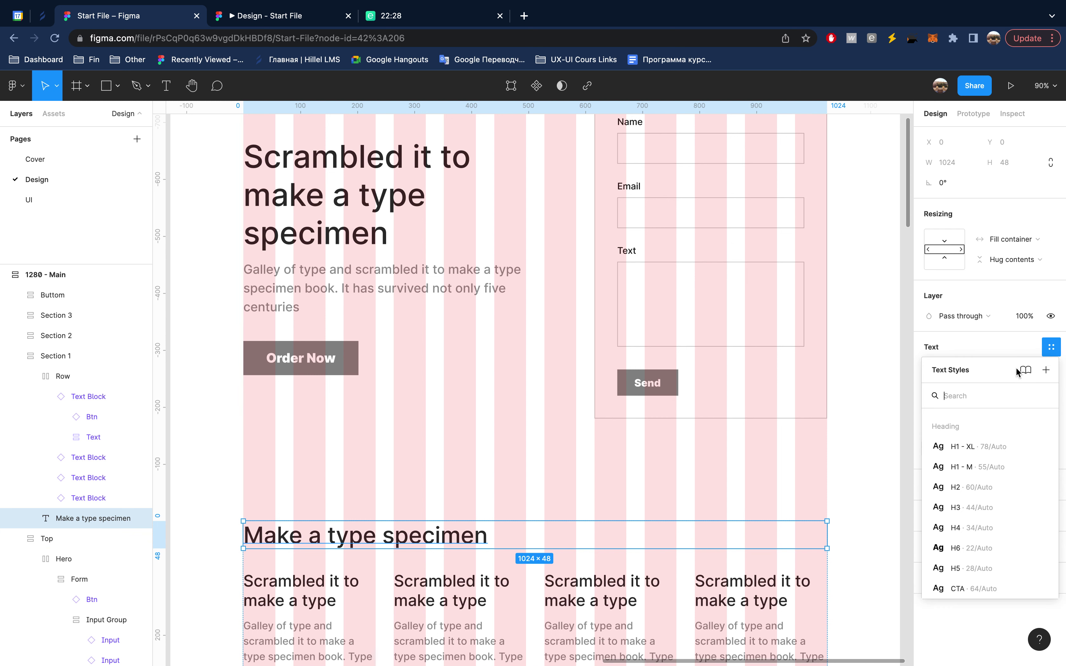
click(1047, 370)
text(H2 - M)
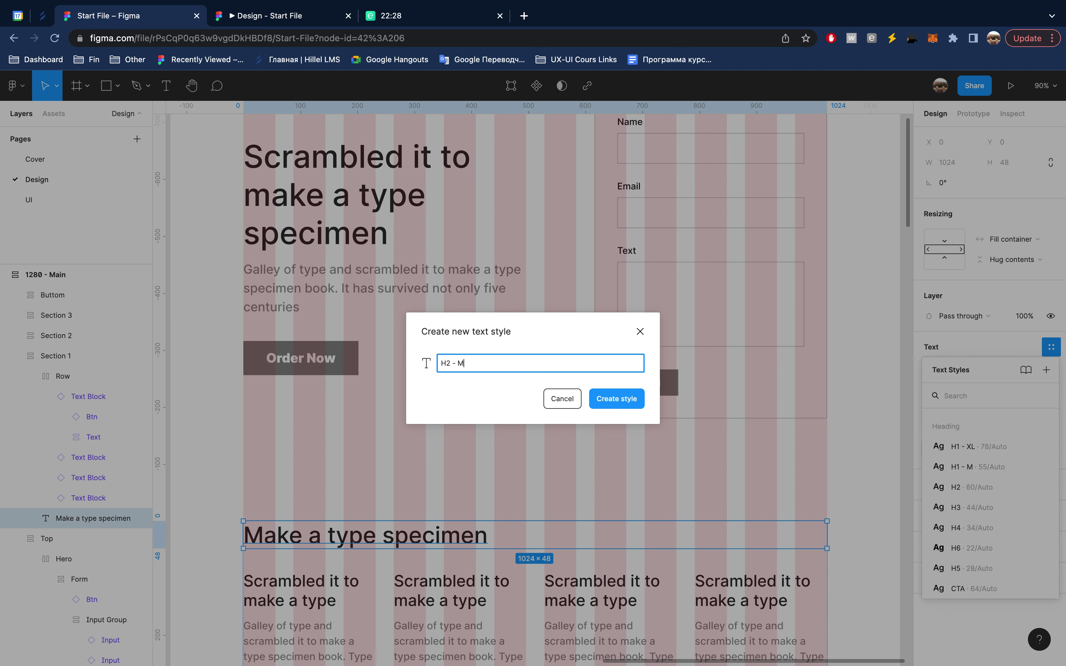
key(Return)
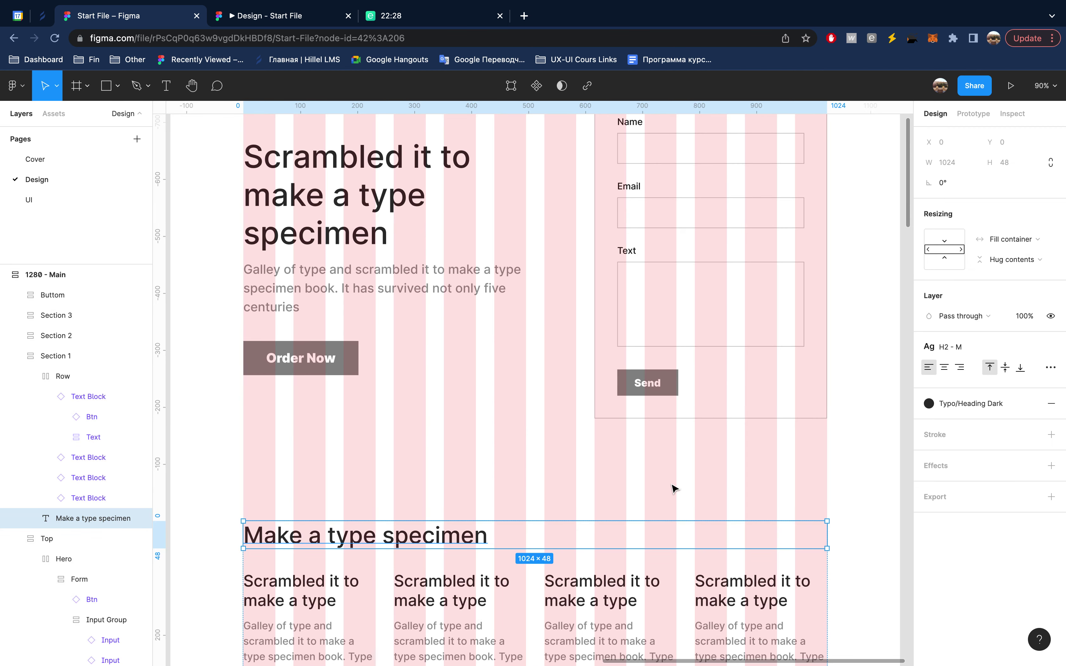
- Rename the H2 style to H2 - XL and move H2 - M below it in the Heading group
click(877, 307)
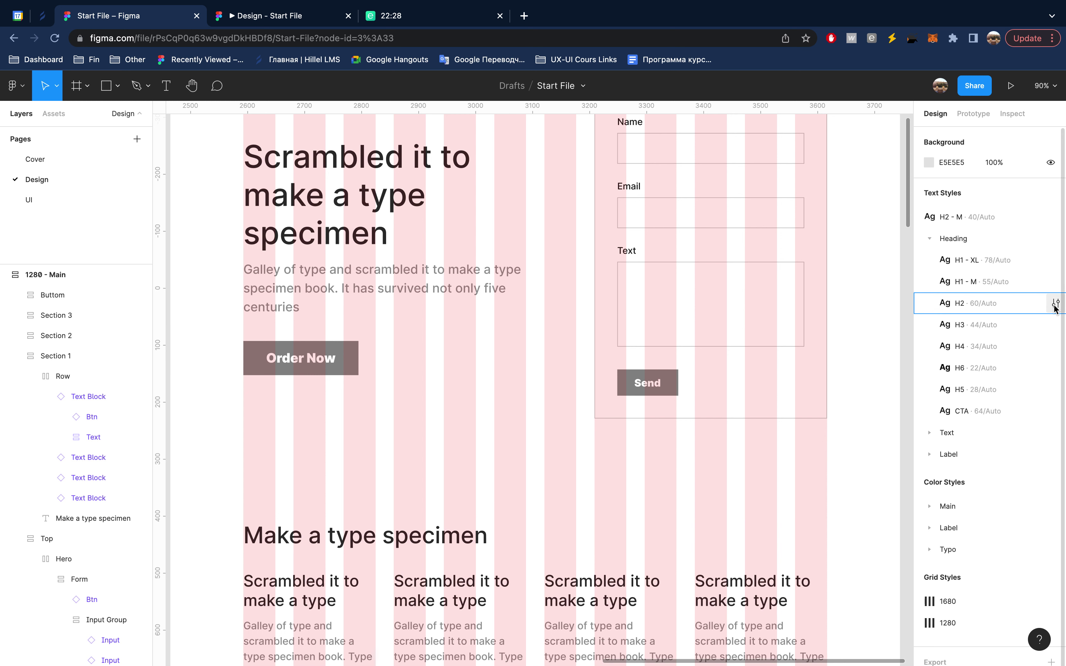
click(1056, 304)
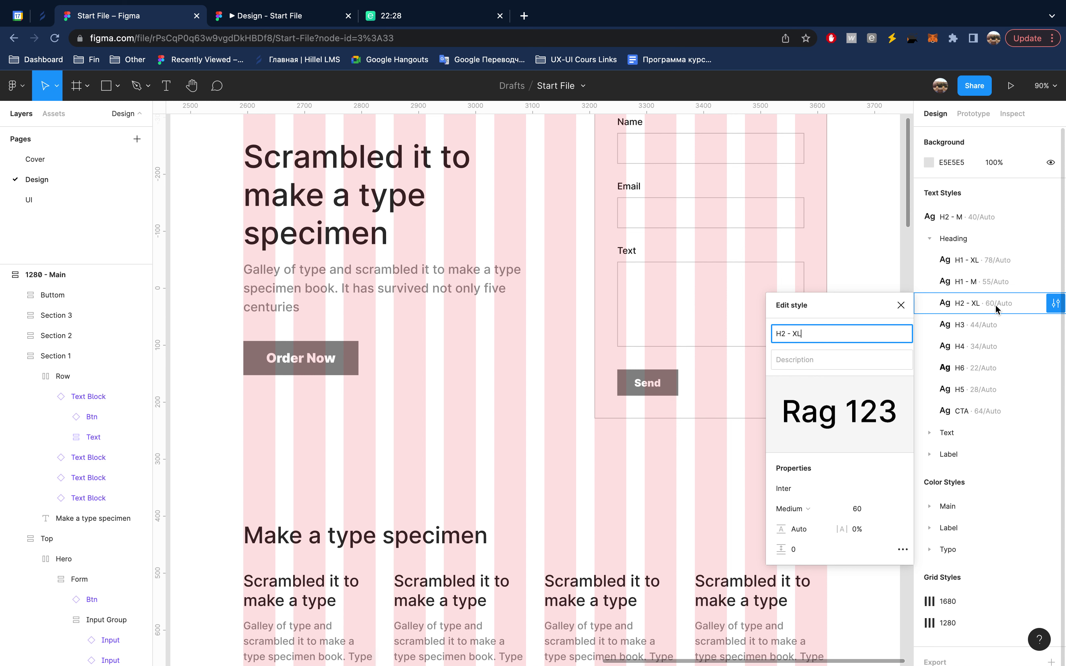
text(H2 - XL)
mouse_move(979, 219)
mouse_down()
mouse_move(990, 325)
mouse_move(995, 314)
mouse_up()
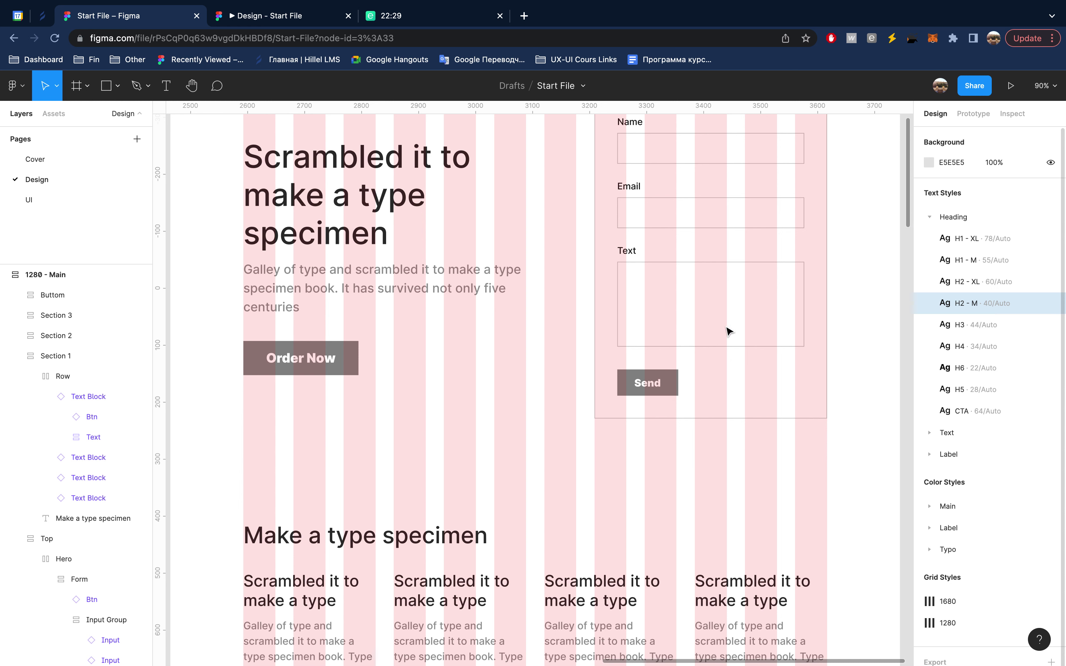
scroll(724, 335, down, 5)
scroll(724, 335, down, 2)
super+click(328, 353)
text(H5 - XL)
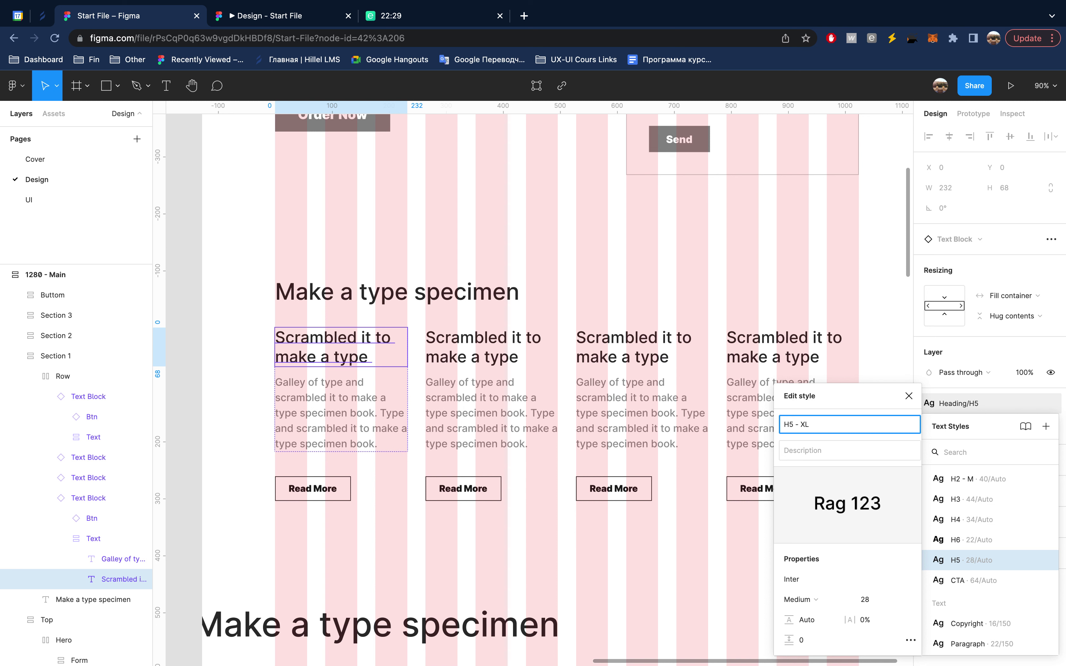
- Finish renaming H5 to H5 - XL and detach the first card heading's style
key(Return)
click(1052, 406)
click(1019, 448)
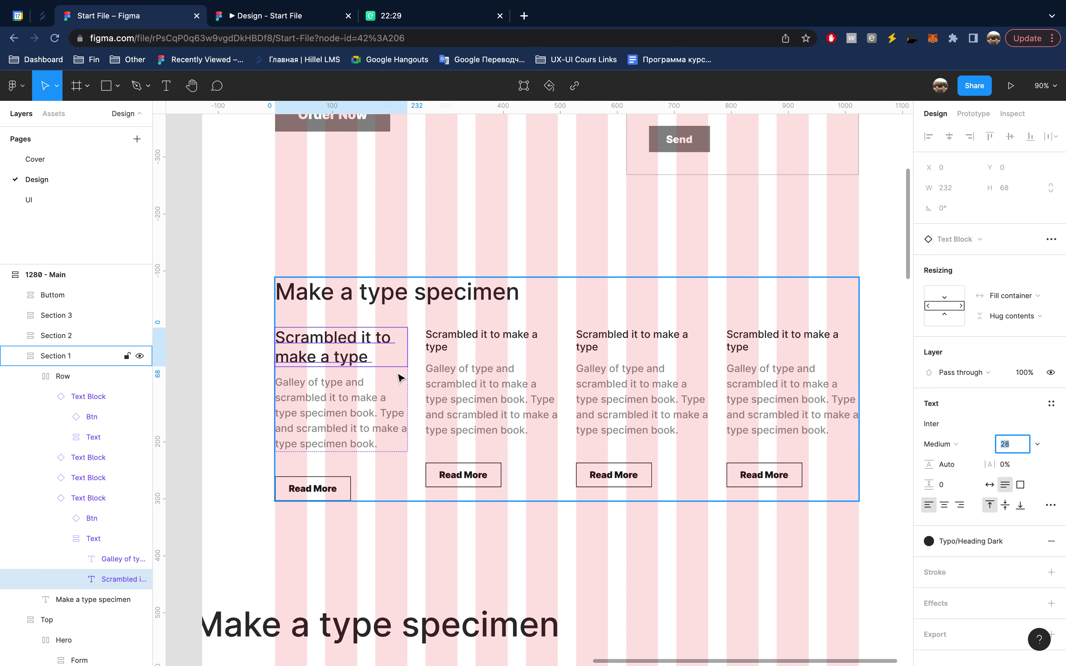
click(352, 347)
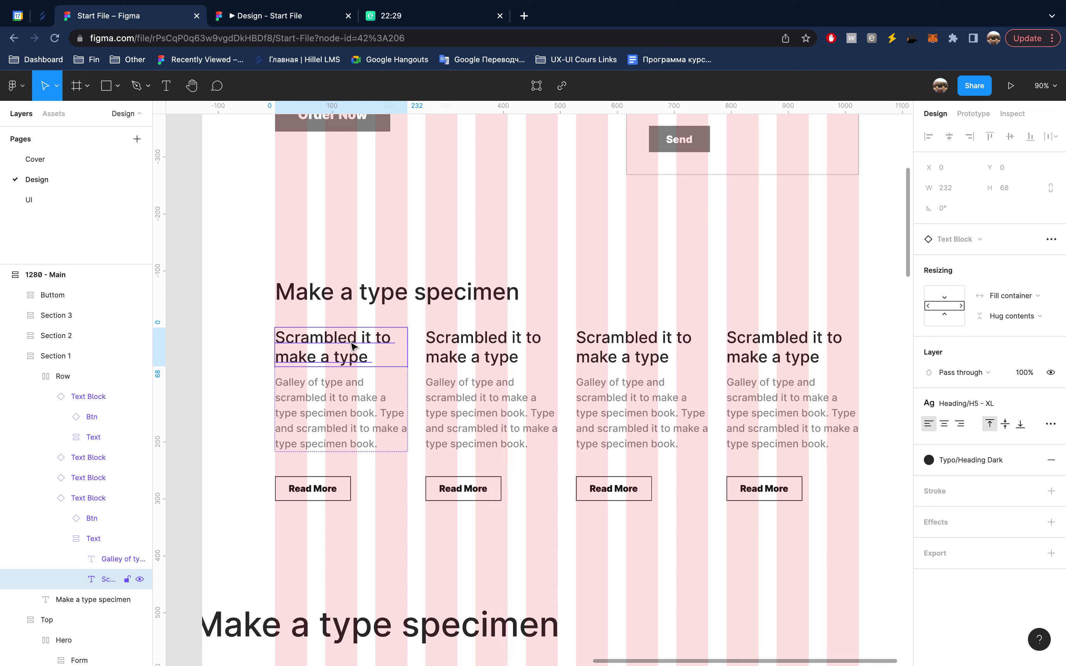
- Set the first card heading's font size to 24
click(473, 355)
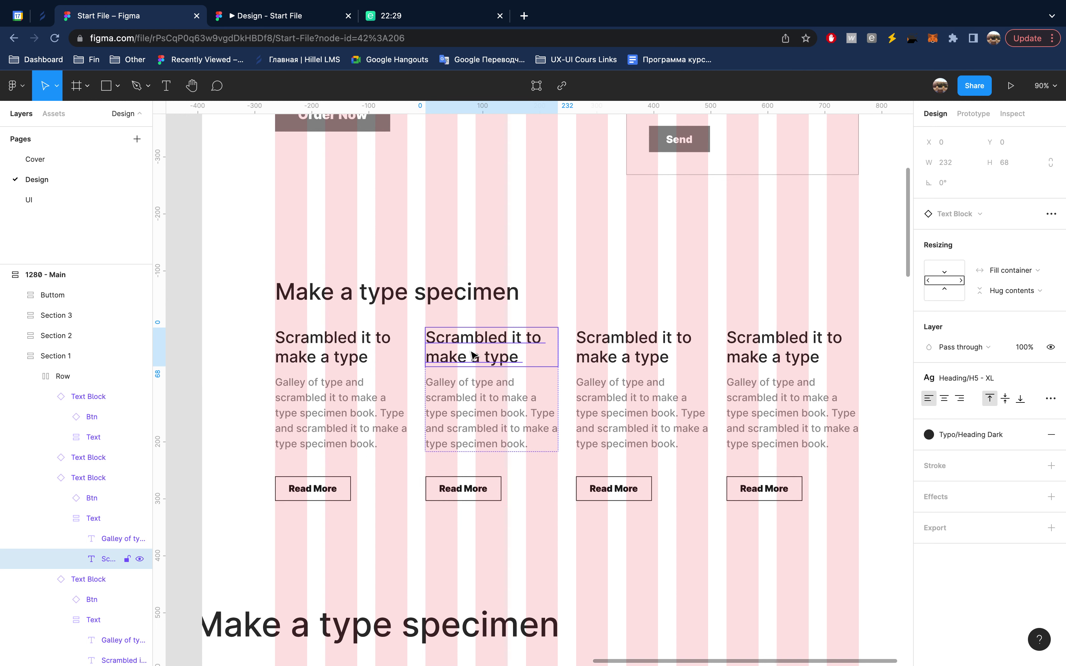
click(634, 352)
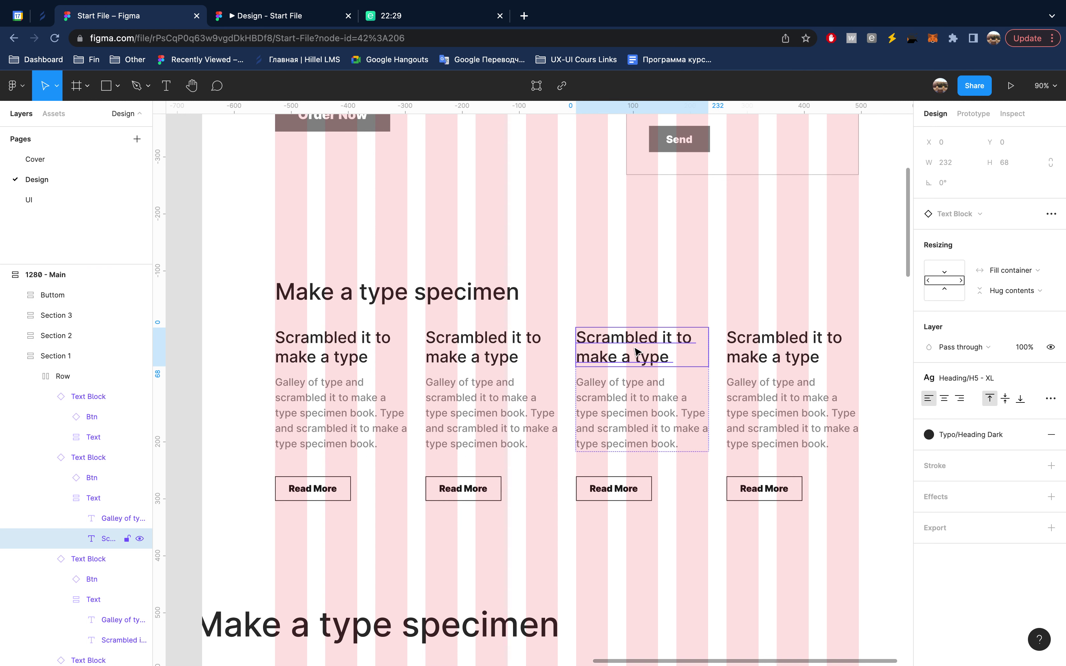
click(377, 331)
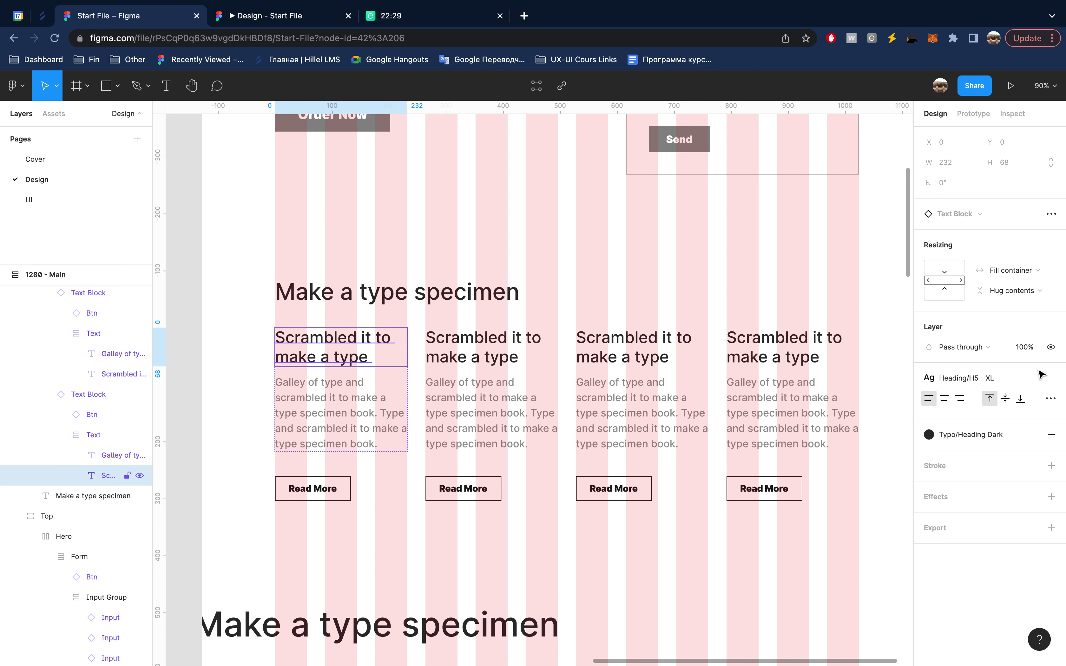
click(1052, 379)
click(1019, 420)
text(18)
key(Return)
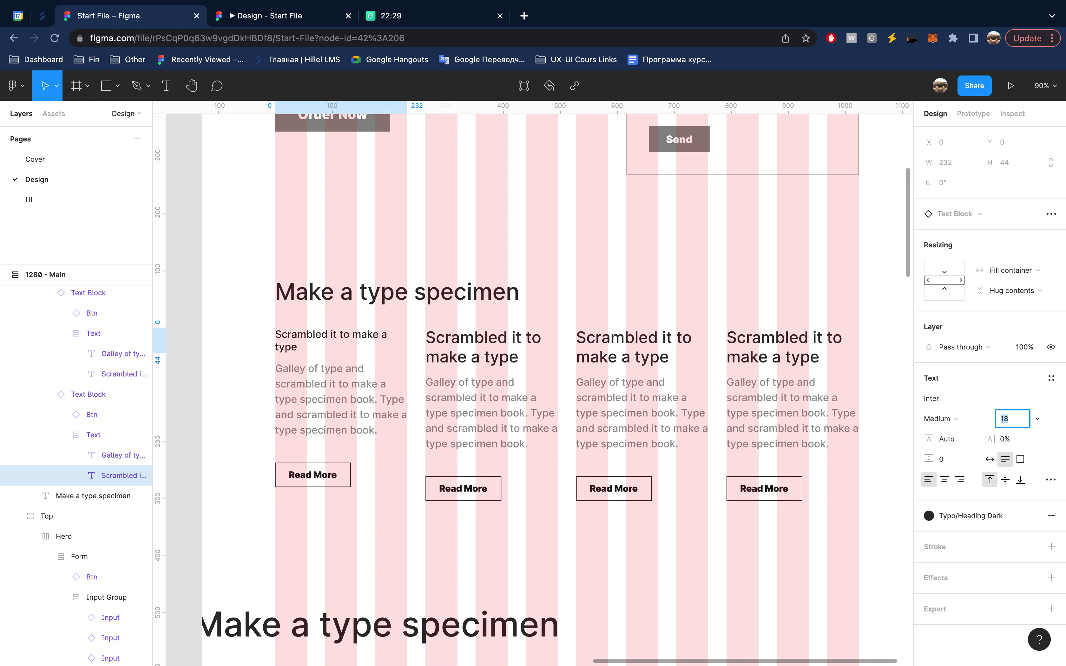
key(Up)
key(Up)
key(Up)
key(Up)
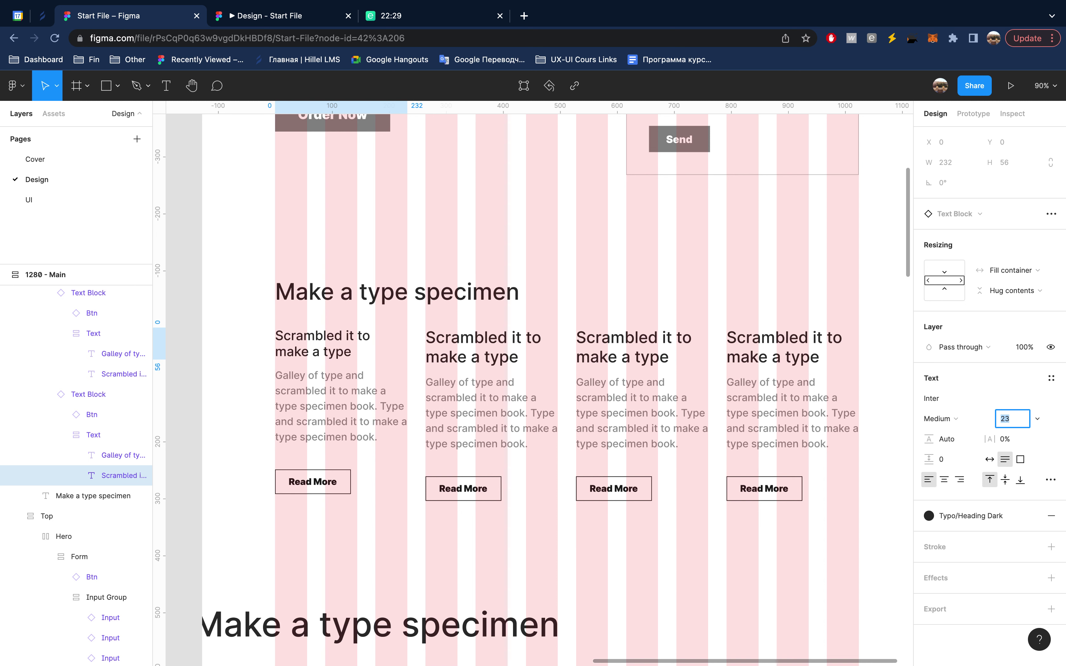
key(Up)
key(Up)
key(Escape)
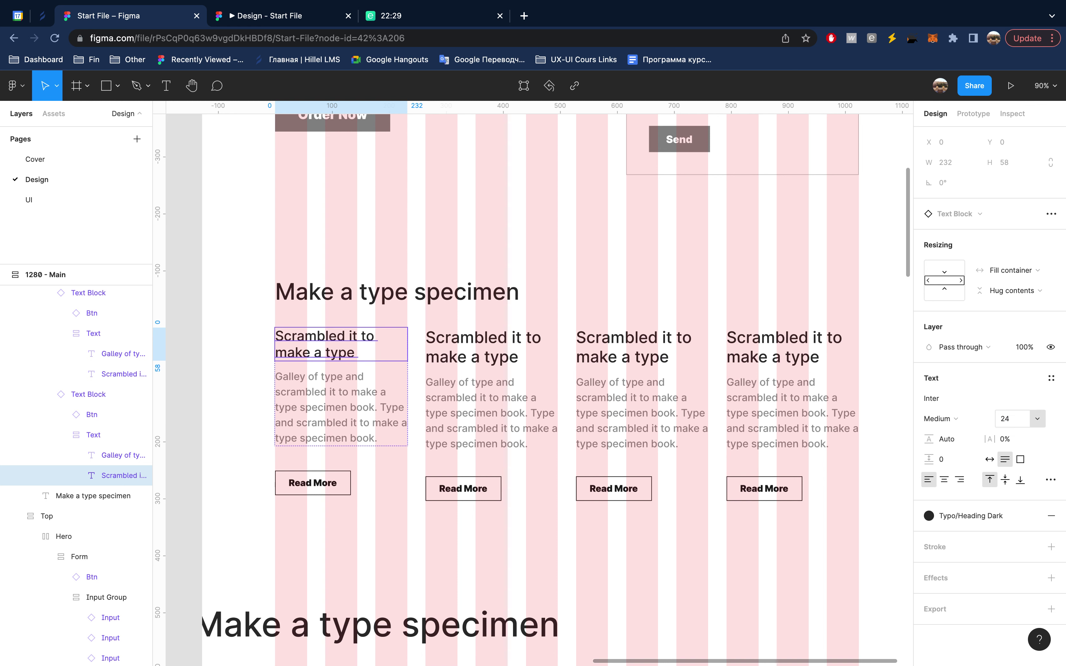
- Save the first card heading as a new H5 - M text style
click(1051, 379)
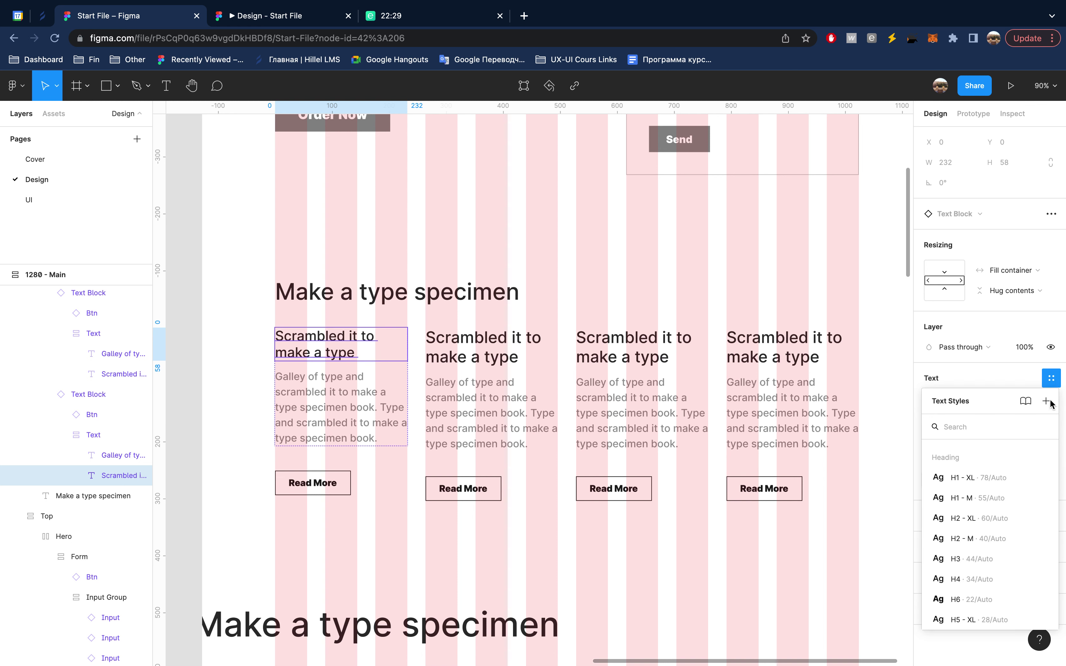
click(1047, 401)
text(H5 - M)
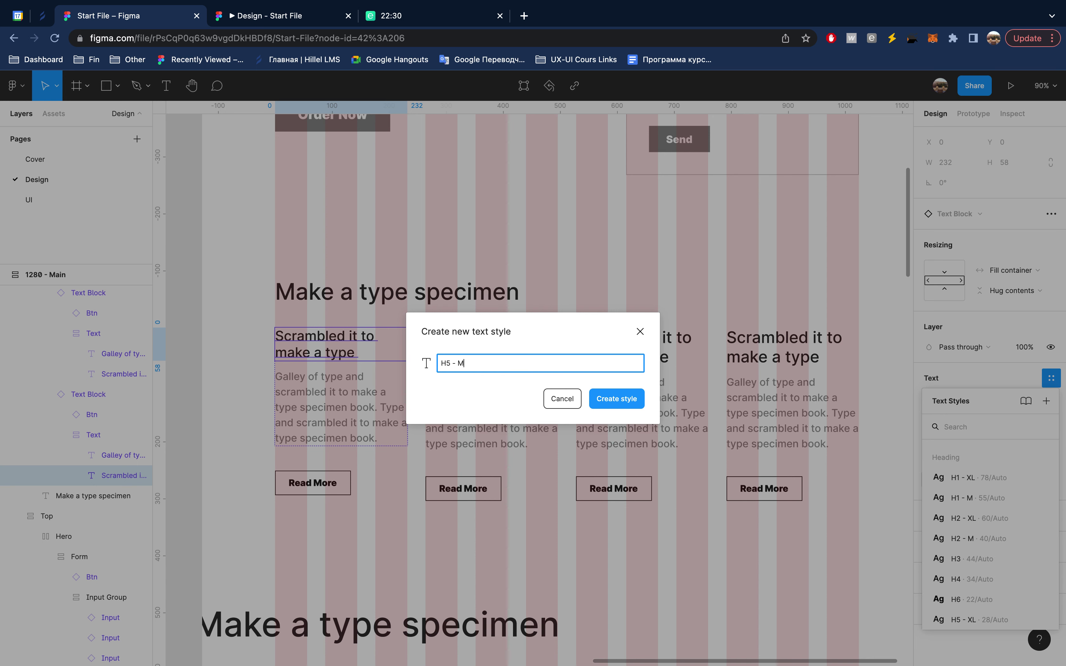
key(Return)
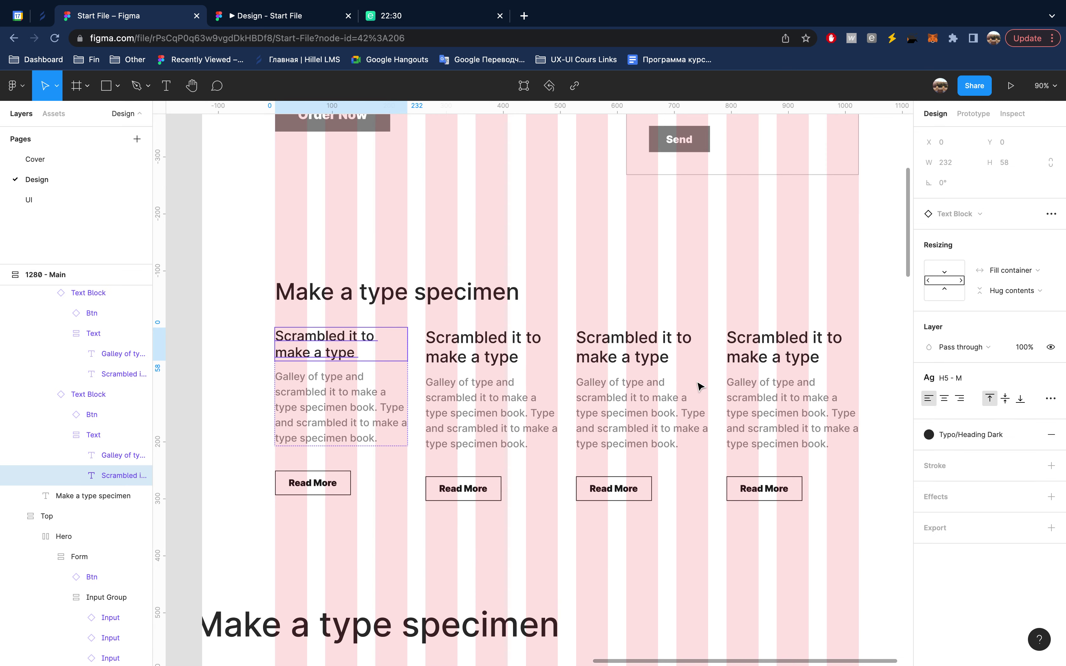
- Select the second, third and fourth card headings
click(484, 348)
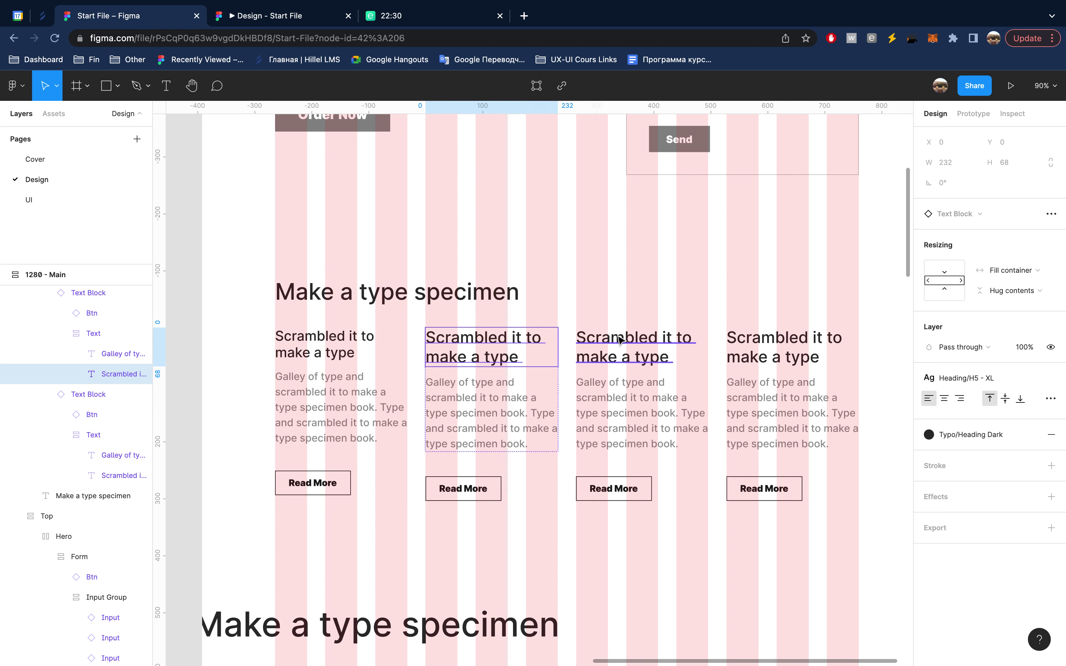
shift+click(622, 343)
shift+click(805, 357)
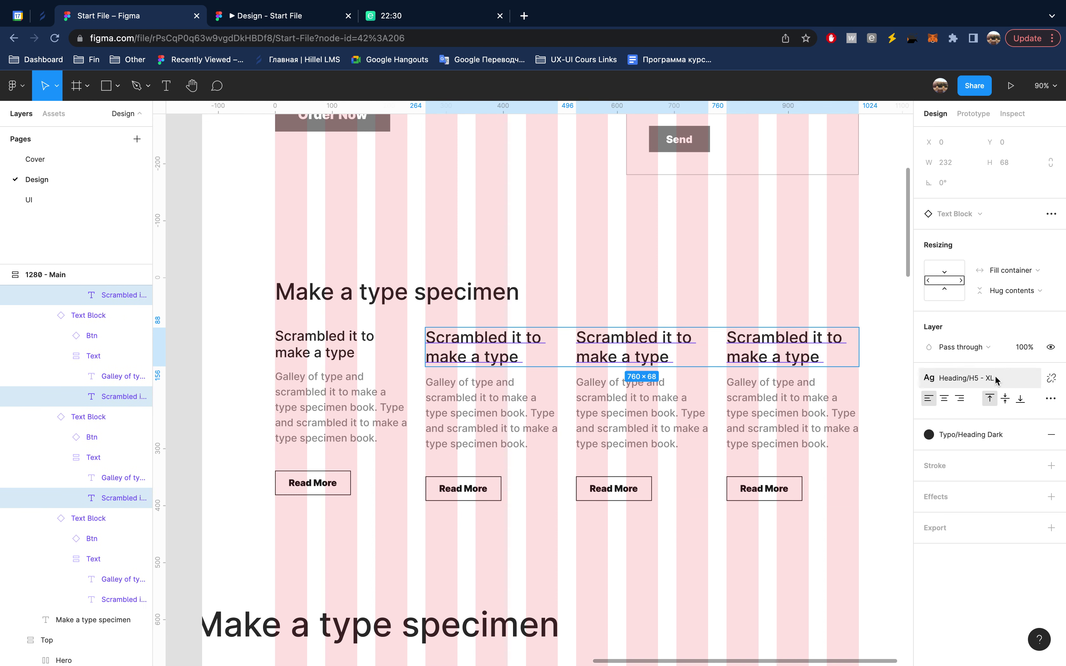
- Apply the H5 - M style to the other three card headings
click(995, 377)
scroll(985, 474, up, 3)
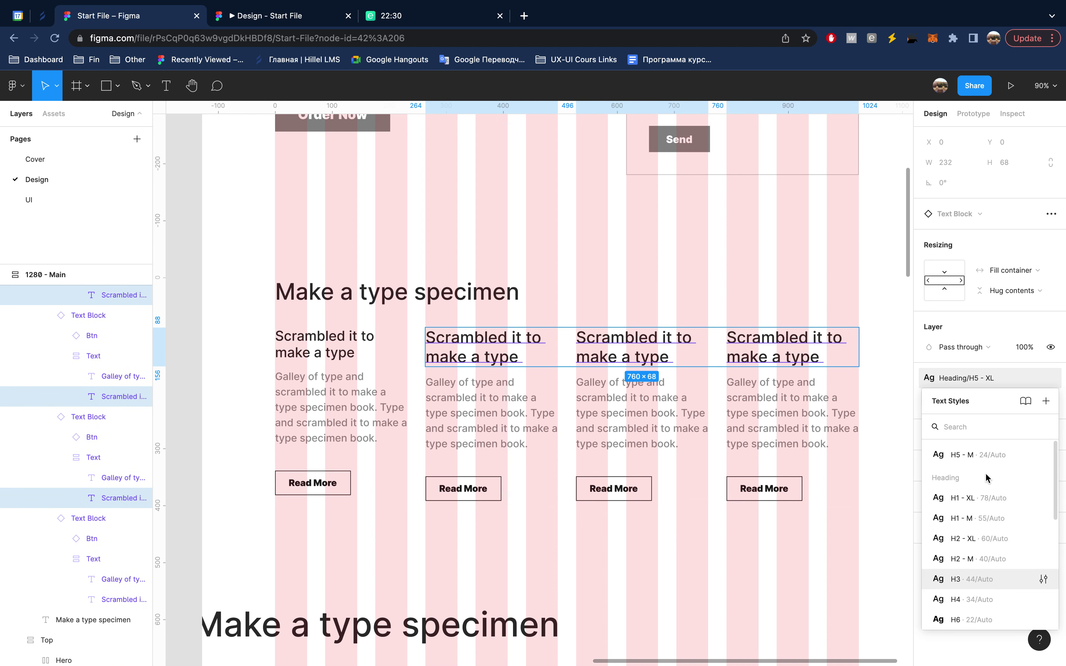
click(991, 451)
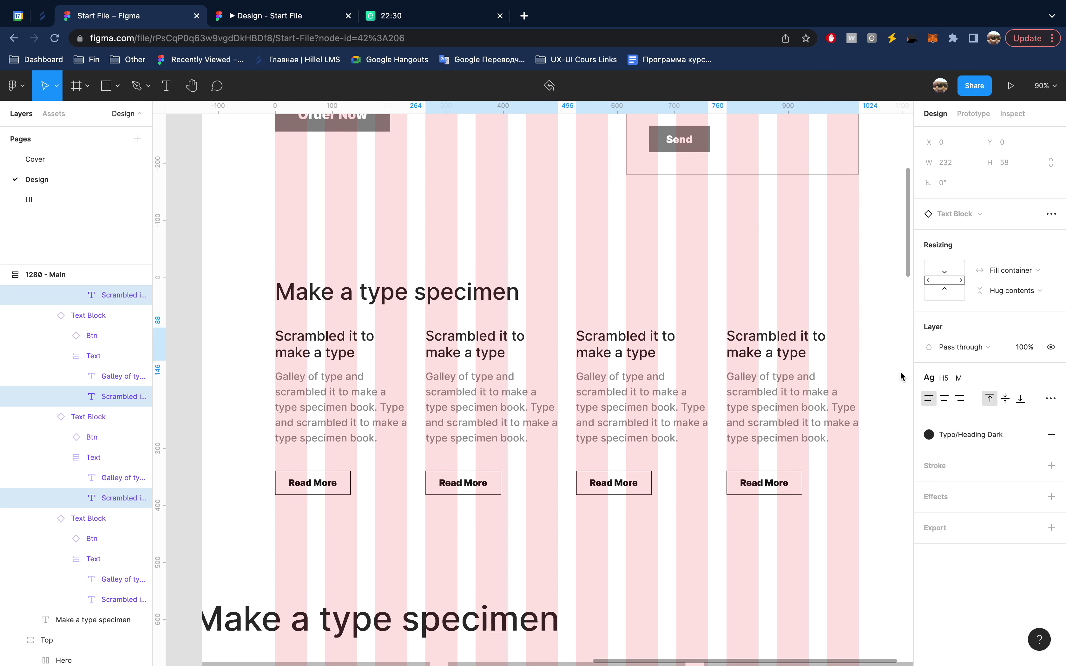
key(Escape)
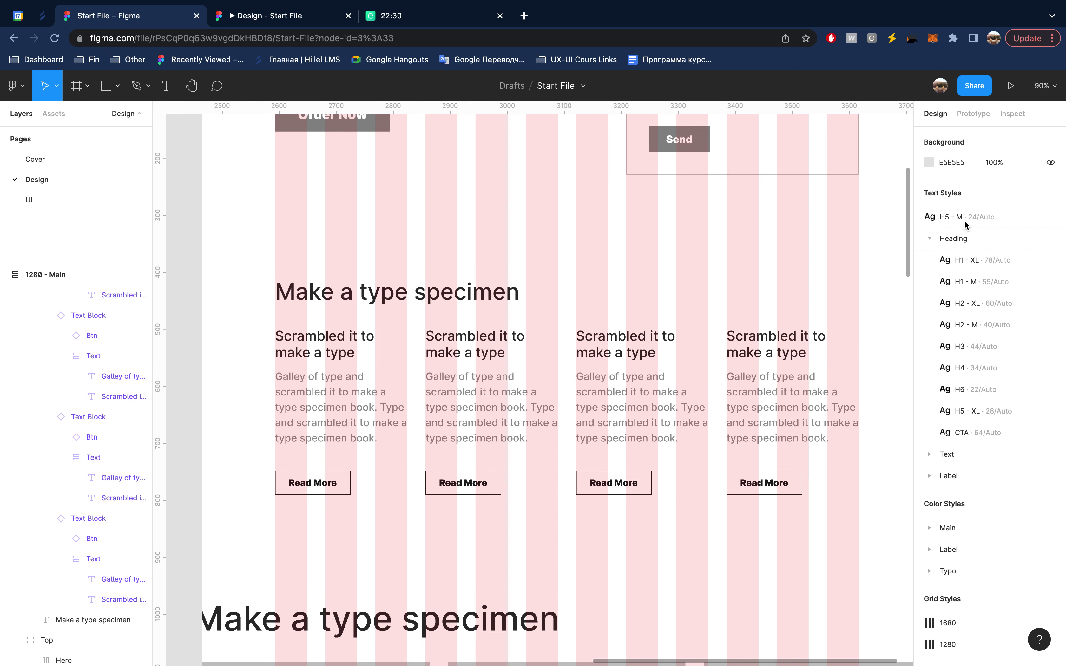
- Move H5 - M into the Heading group directly below H5 - XL
drag(981, 216, 994, 341)
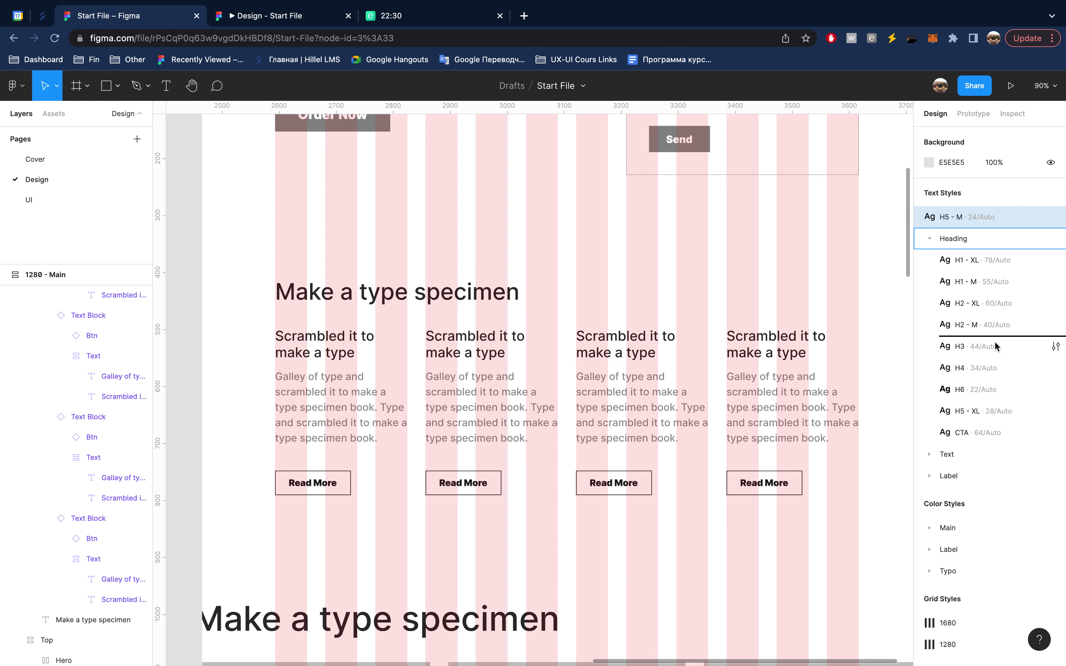
mouse_move(995, 339)
mouse_down()
mouse_move(997, 325)
mouse_move(1004, 415)
mouse_up()
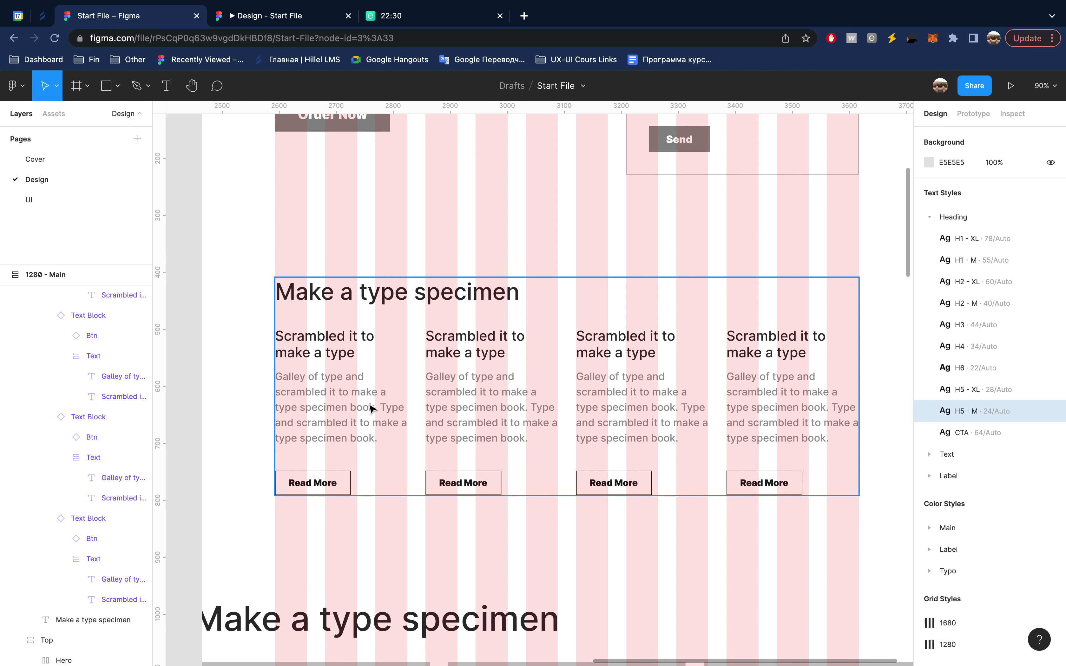
scroll(422, 414, down, 6)
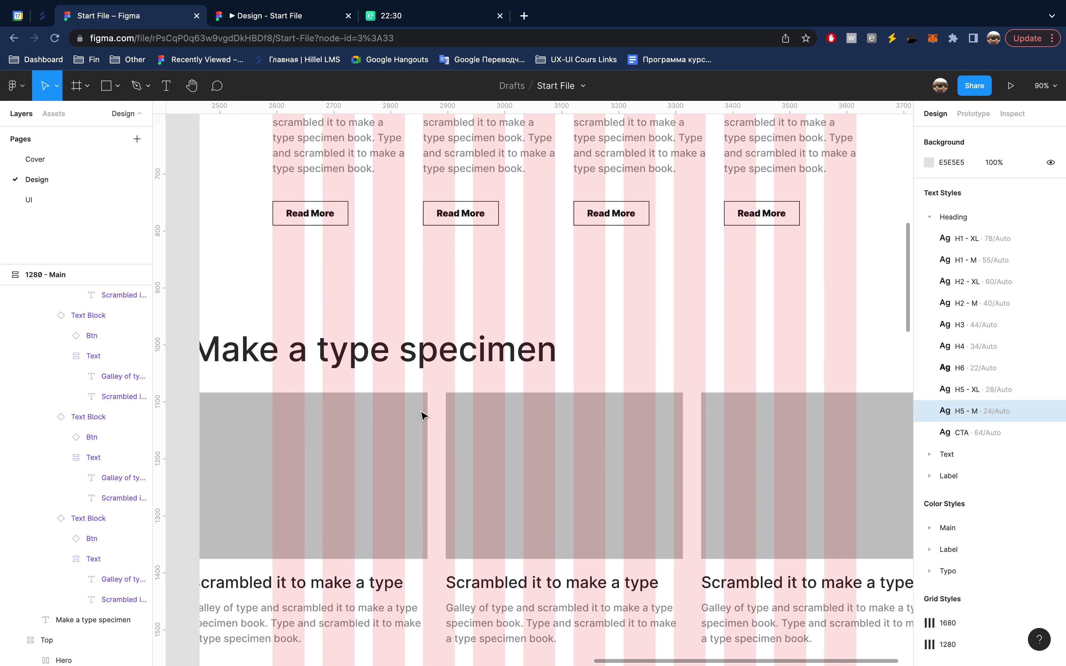
- Set Section 2's width to 1024
scroll(433, 406, down, 5)
scroll(433, 406, down, 3)
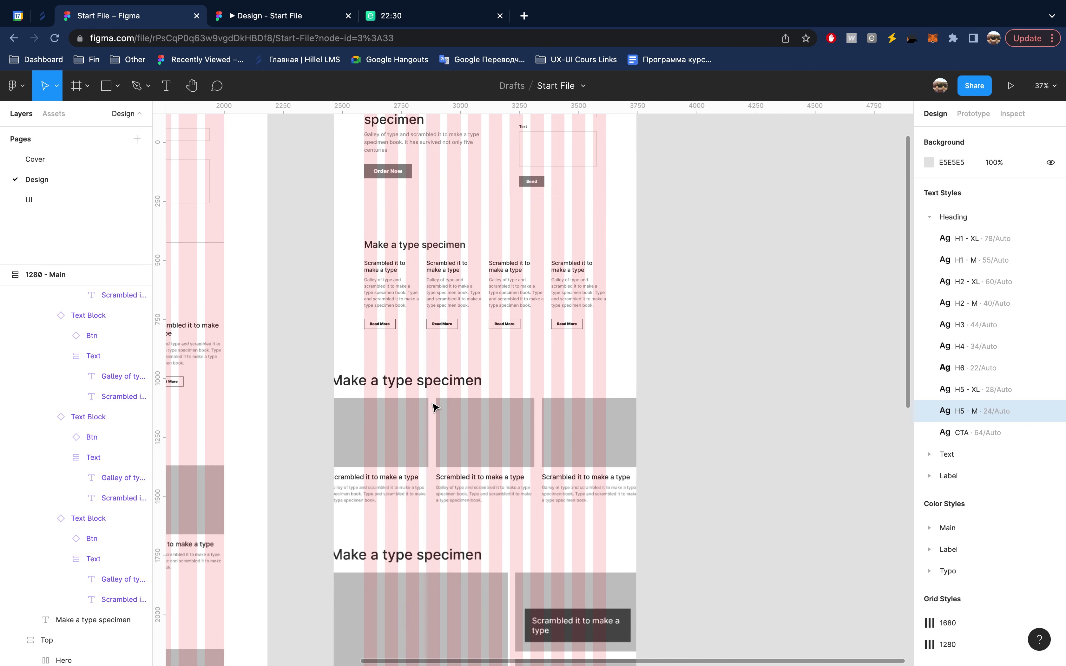
click(519, 391)
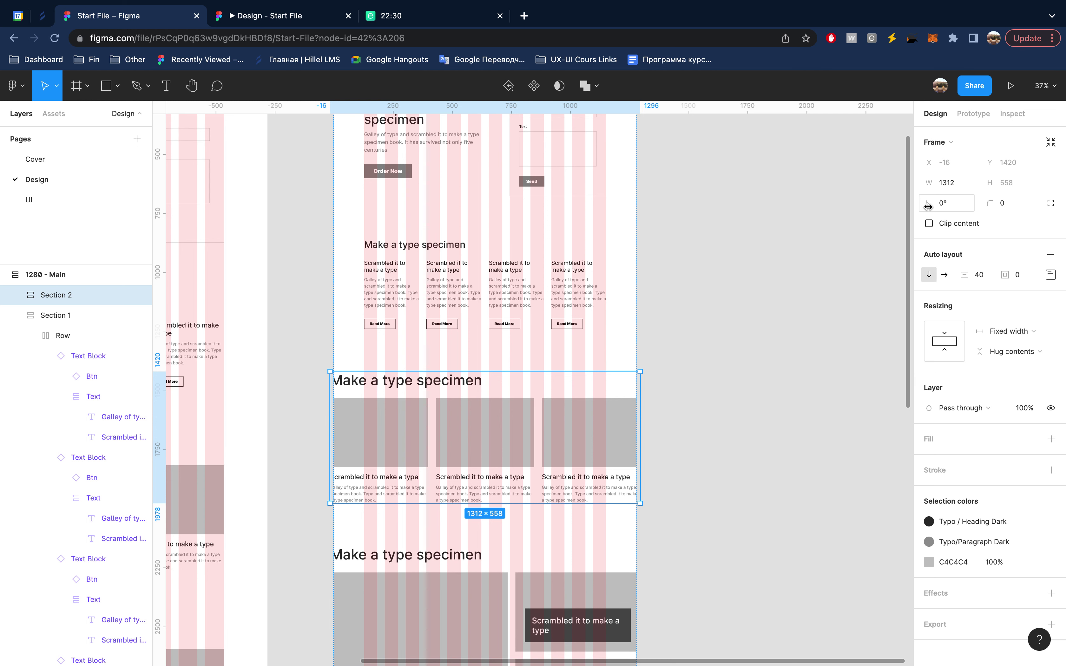
click(961, 186)
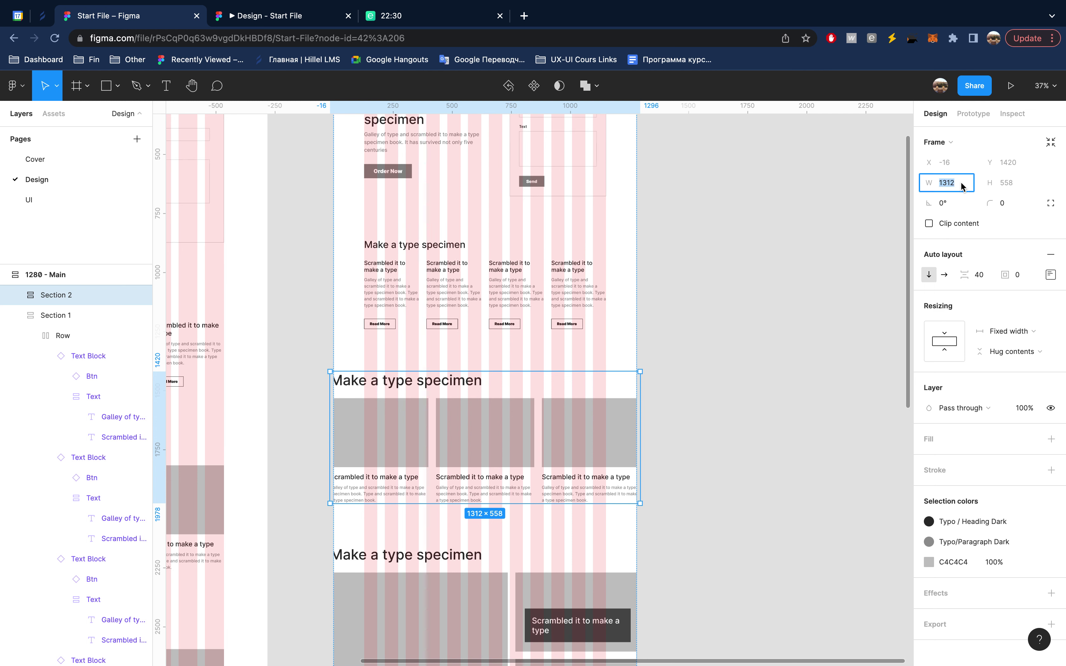
text(1)
key(Return)
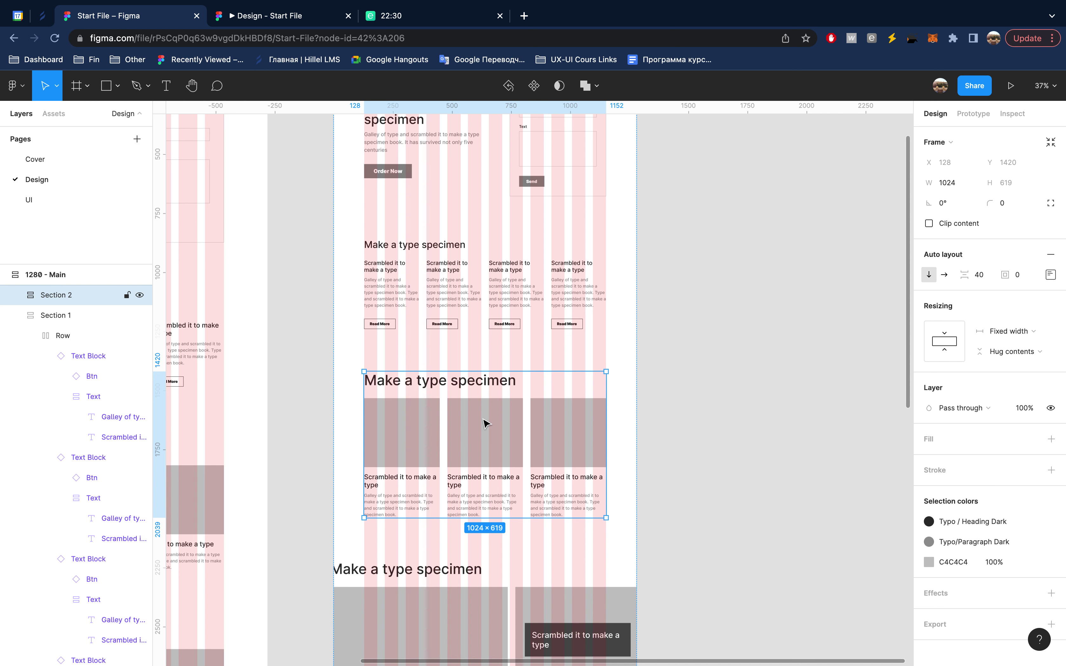
- Apply the H2 - M style to Section 2's Make a type specimen heading
click(483, 383)
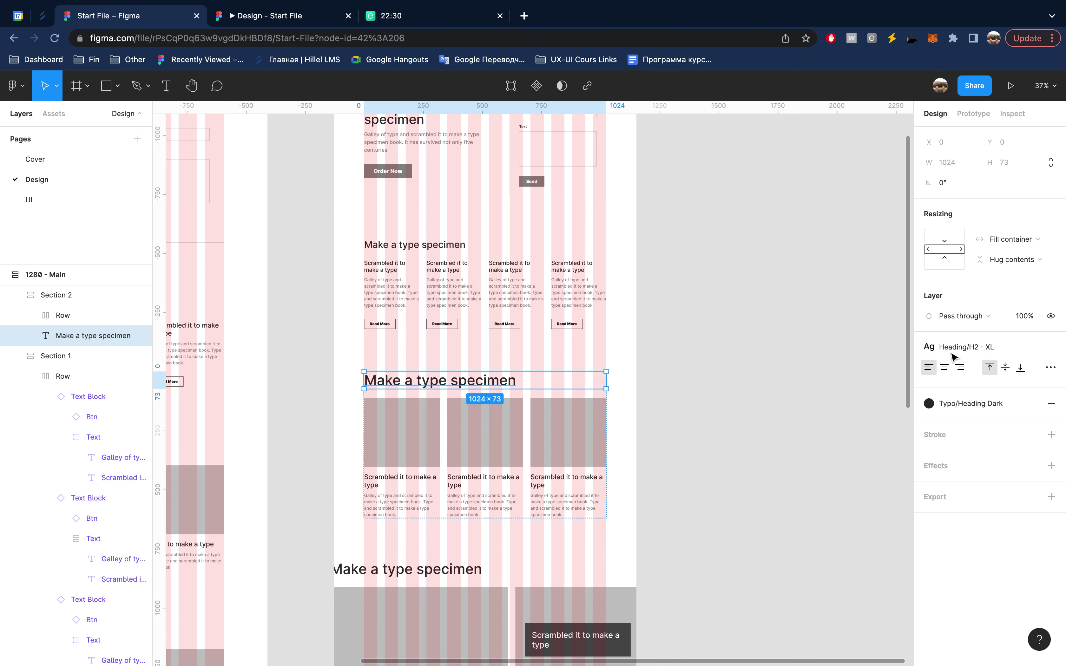
click(966, 348)
click(969, 507)
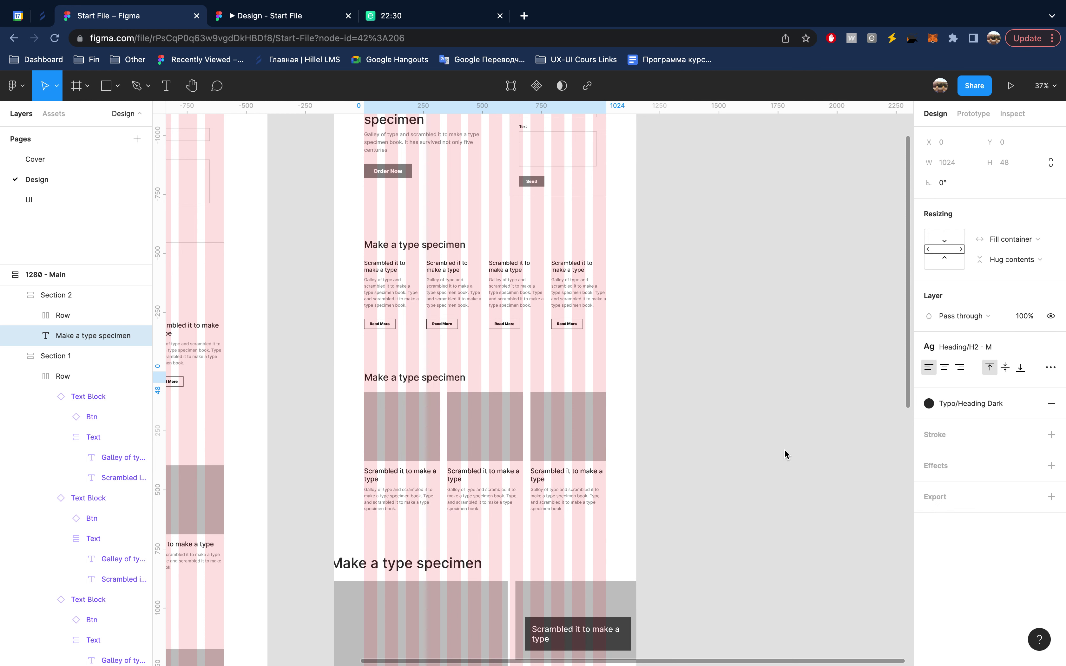
- Apply the H5 - M style to the three card titles
click(394, 478)
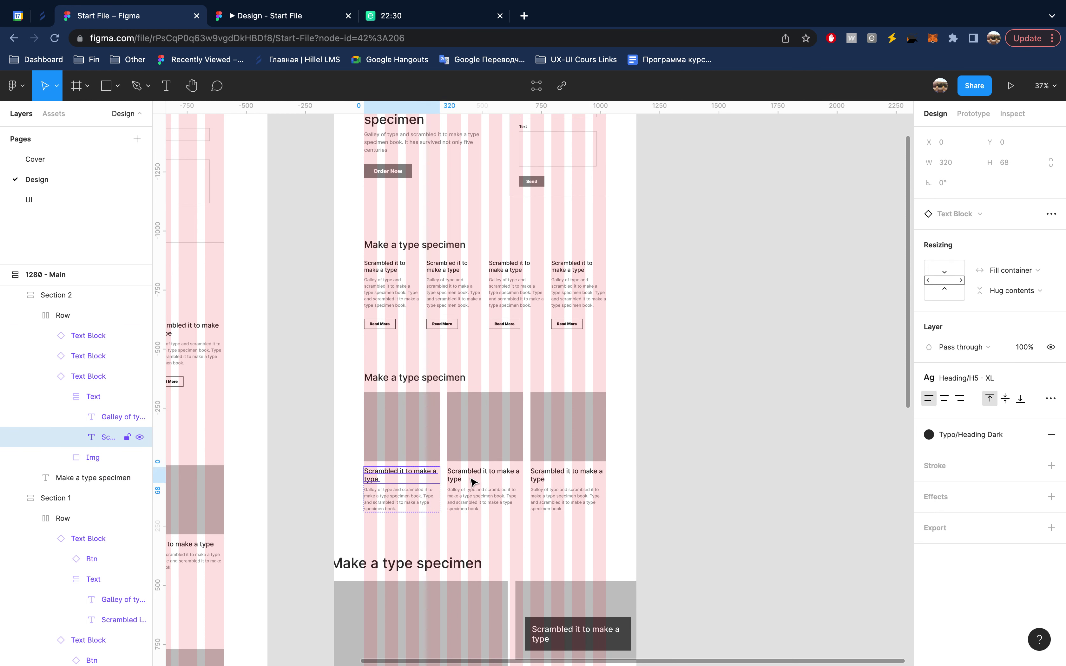
shift+click(476, 484)
shift+click(559, 479)
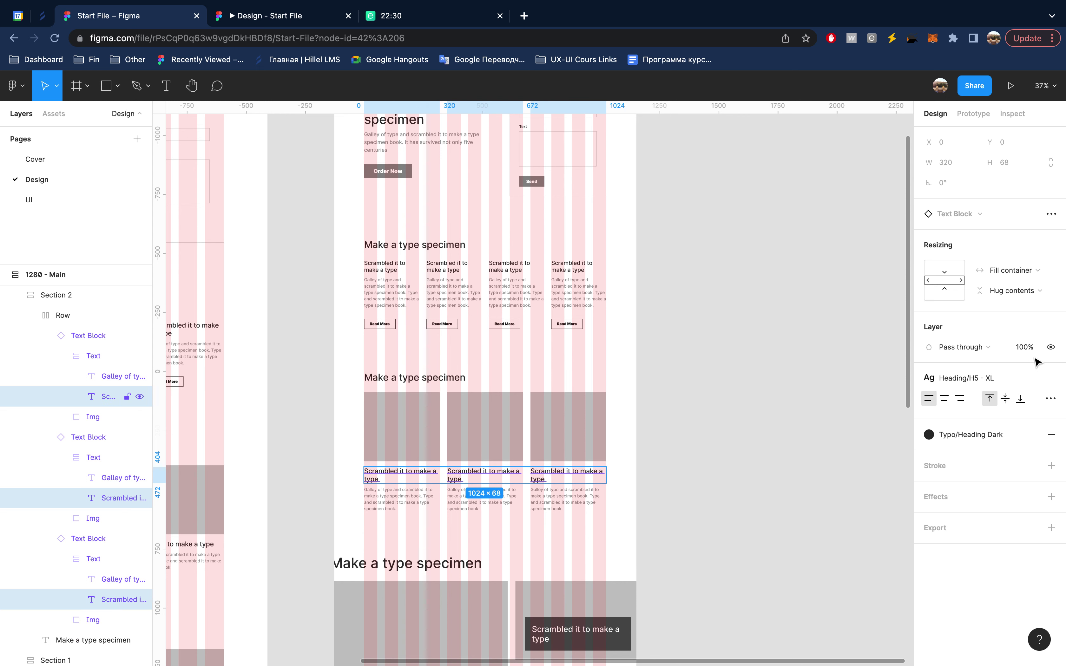
click(998, 378)
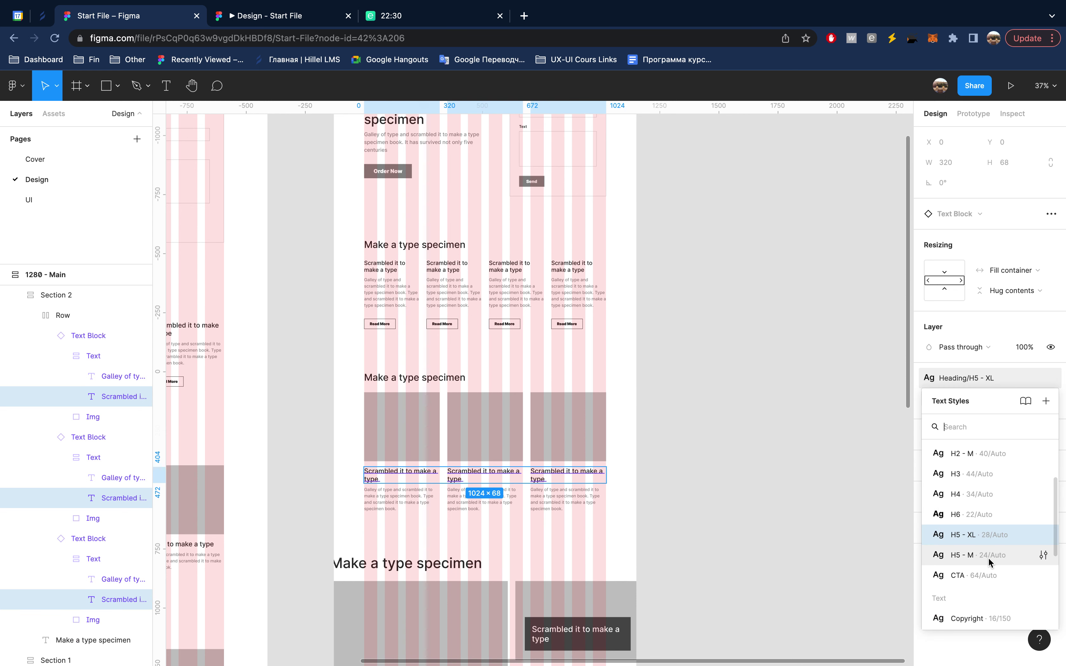
click(973, 555)
scroll(509, 484, up, 5)
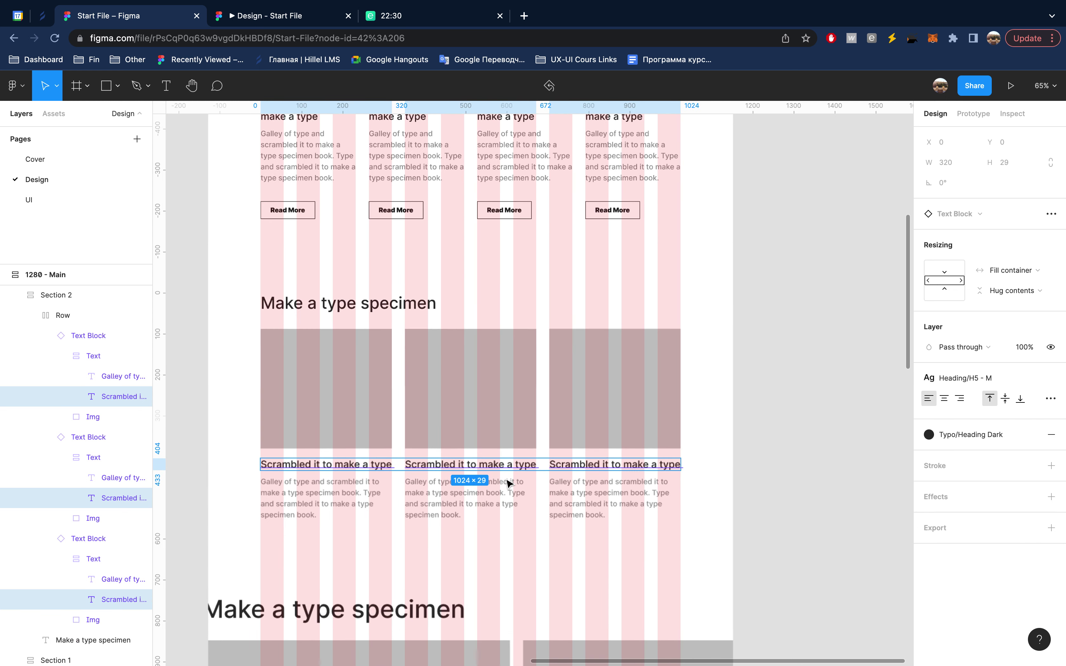
scroll(507, 483, down, 5)
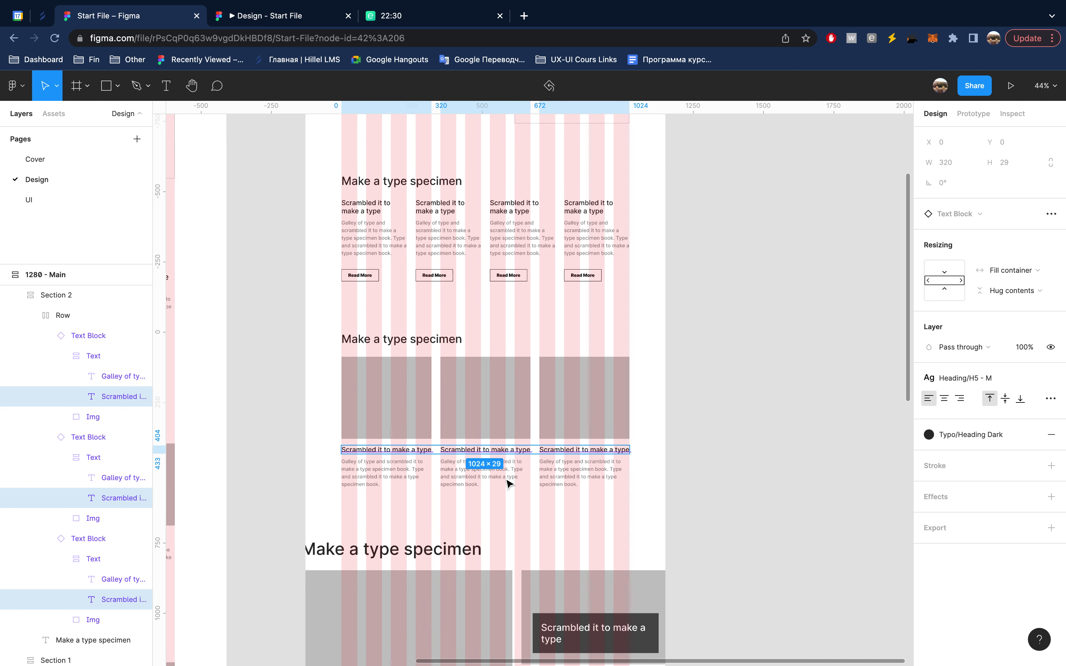
scroll(500, 489, down, 3)
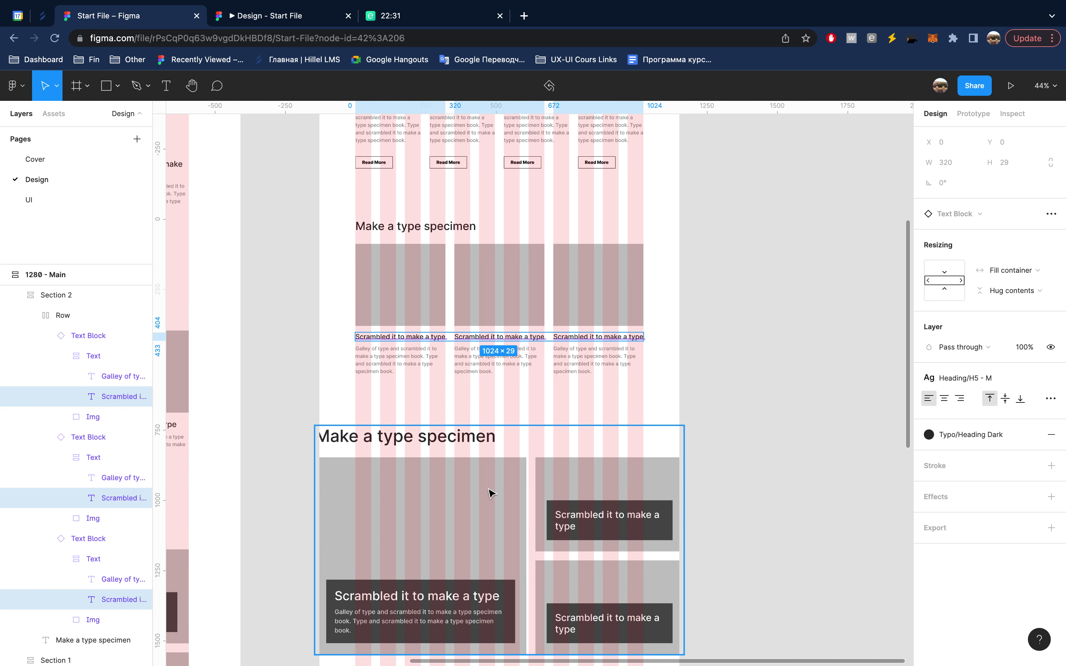
- Resize Section 3 to 1024 wide and 736 tall
click(491, 492)
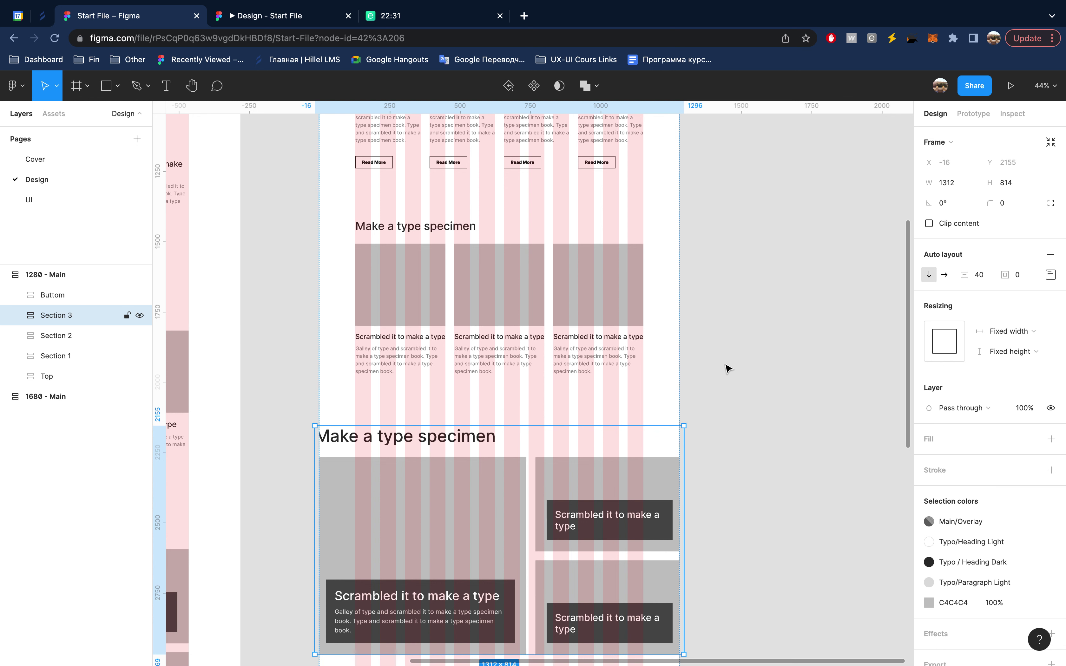
click(958, 186)
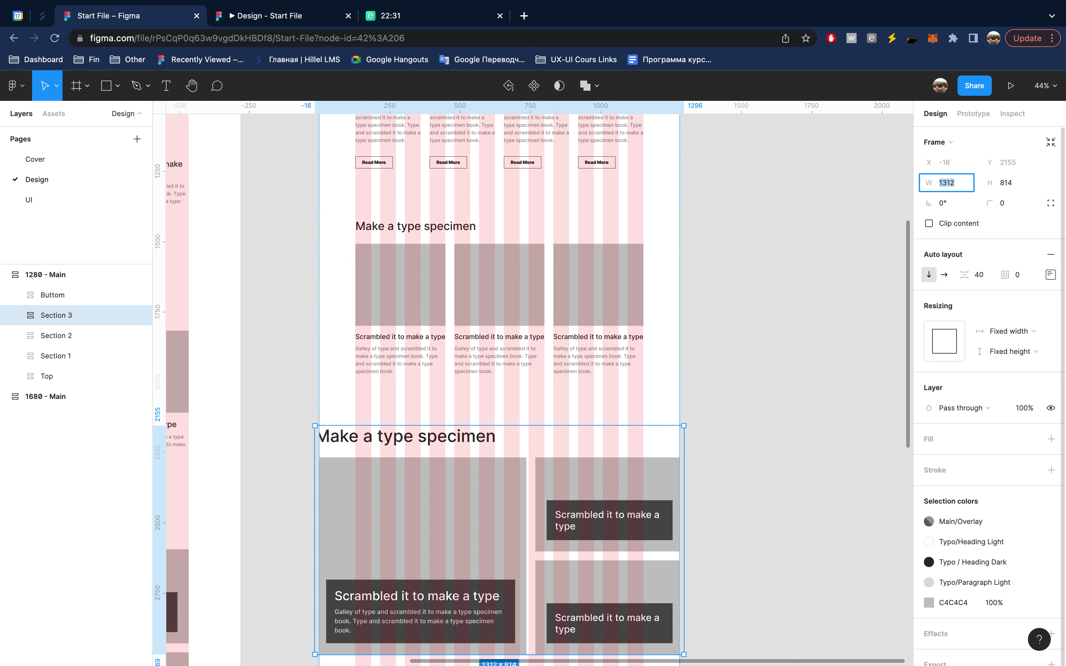
text(1024)
key(Return)
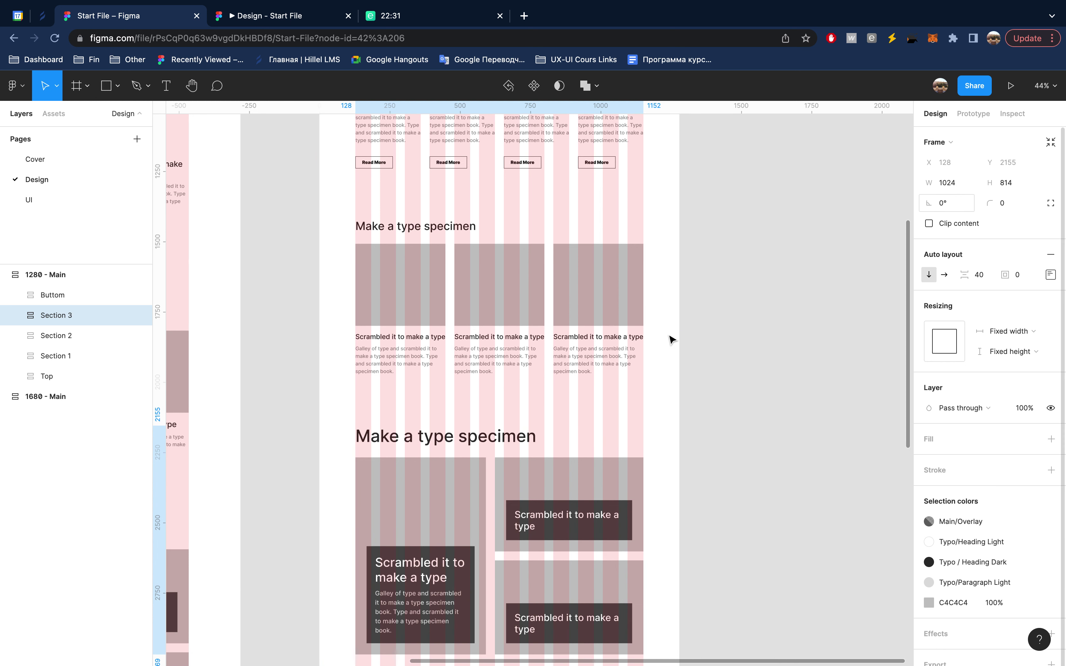
scroll(573, 457, down, 3)
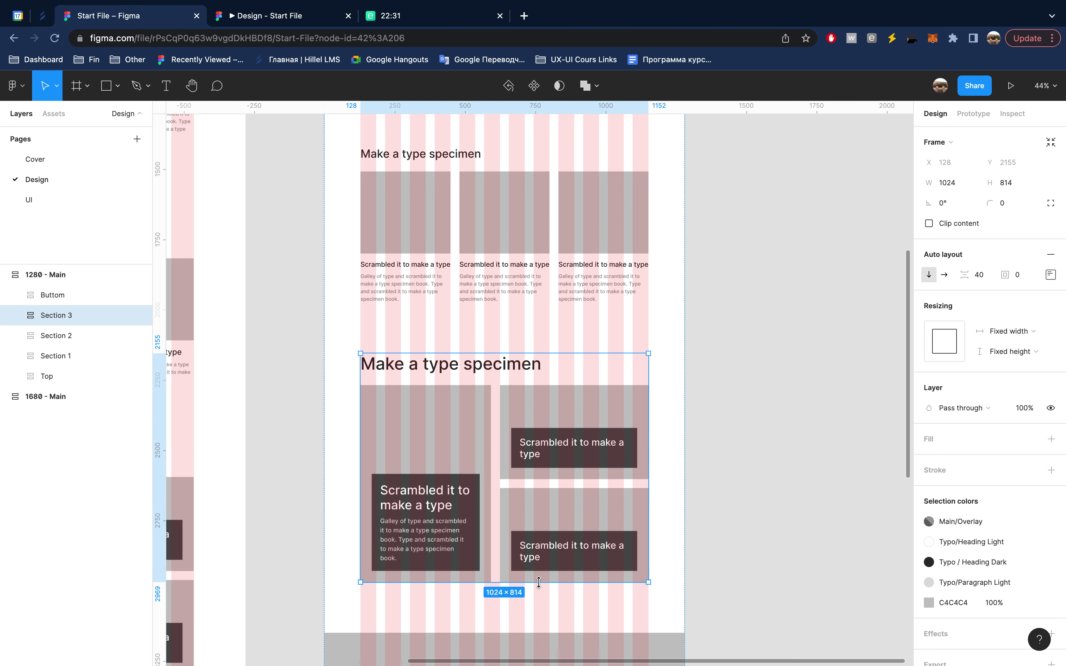
drag(538, 577, 538, 563)
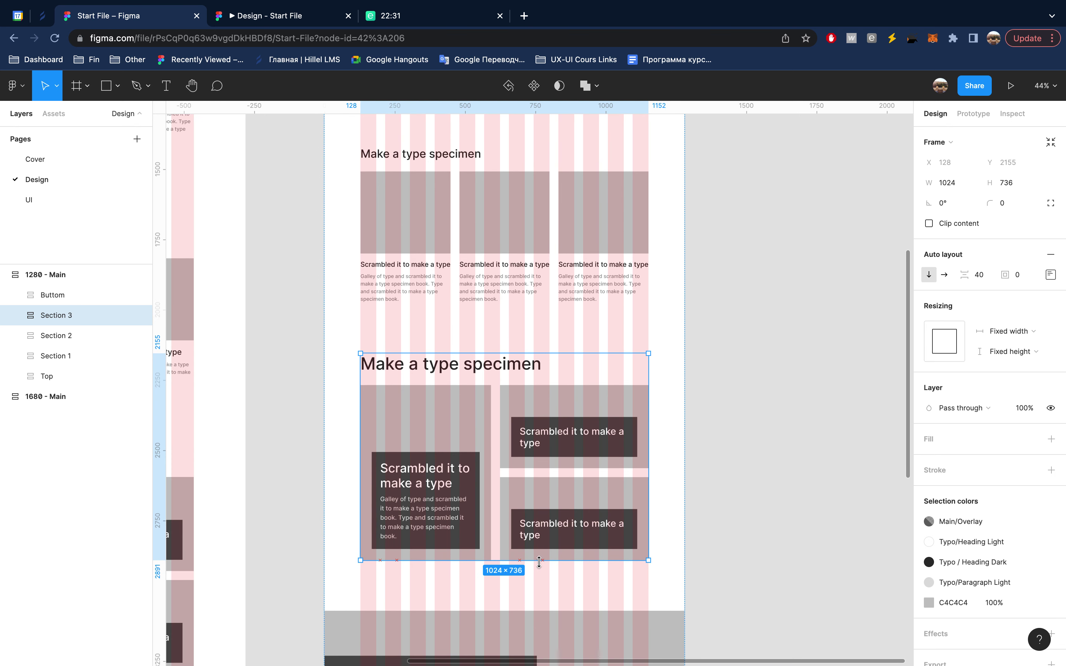
- Hide the large card's paragraph, then restore it with undo
super+click(431, 522)
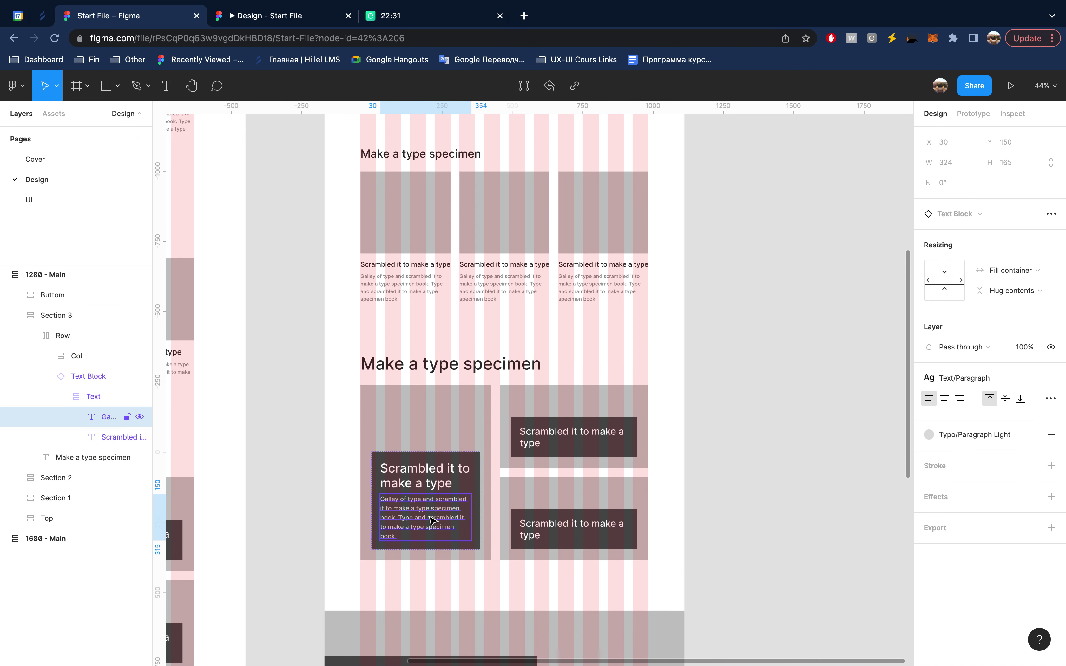
key(super+shift+h)
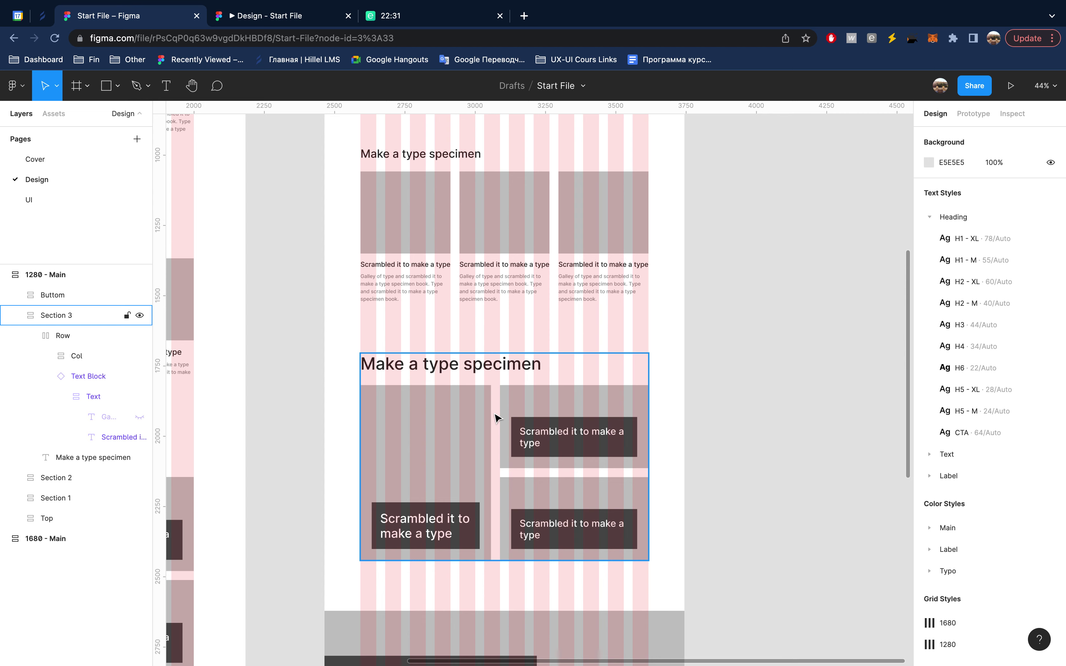
scroll(497, 417, up, 3)
key(ctrl+z)
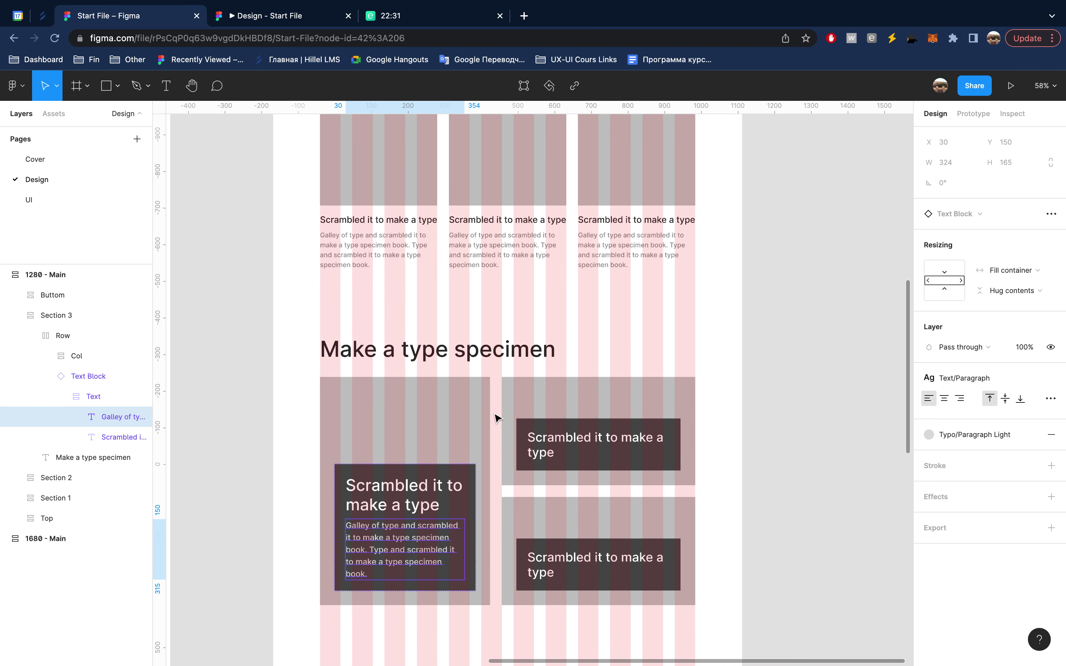
- Narrow Section 3's right card column to 408 wide, widening the left featured card
click(497, 416)
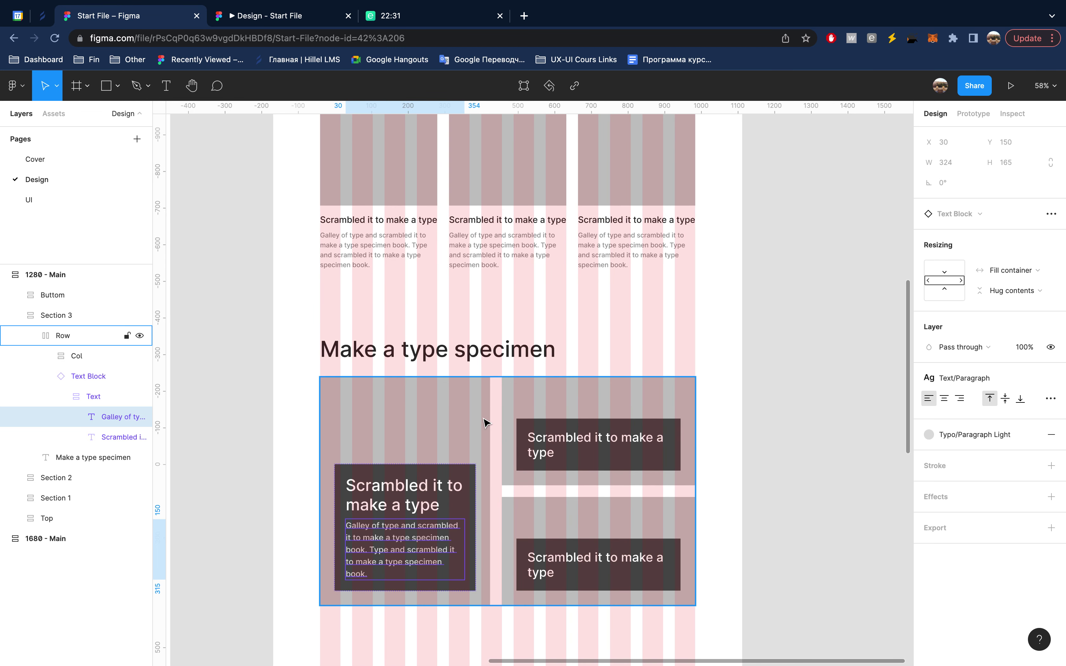
click(529, 398)
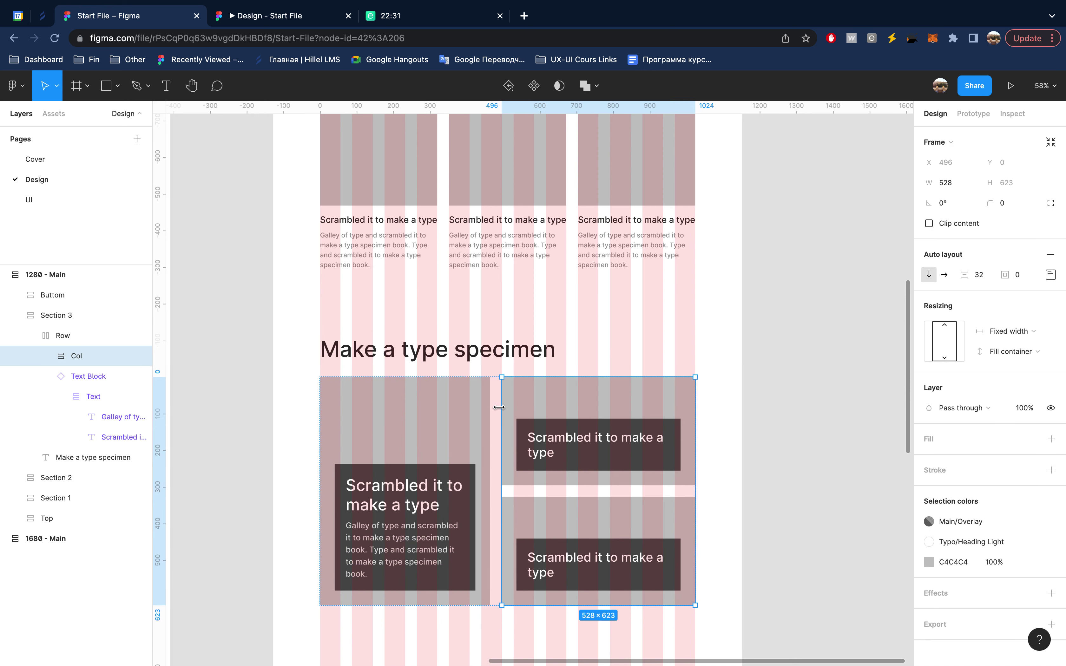
drag(500, 406, 544, 407)
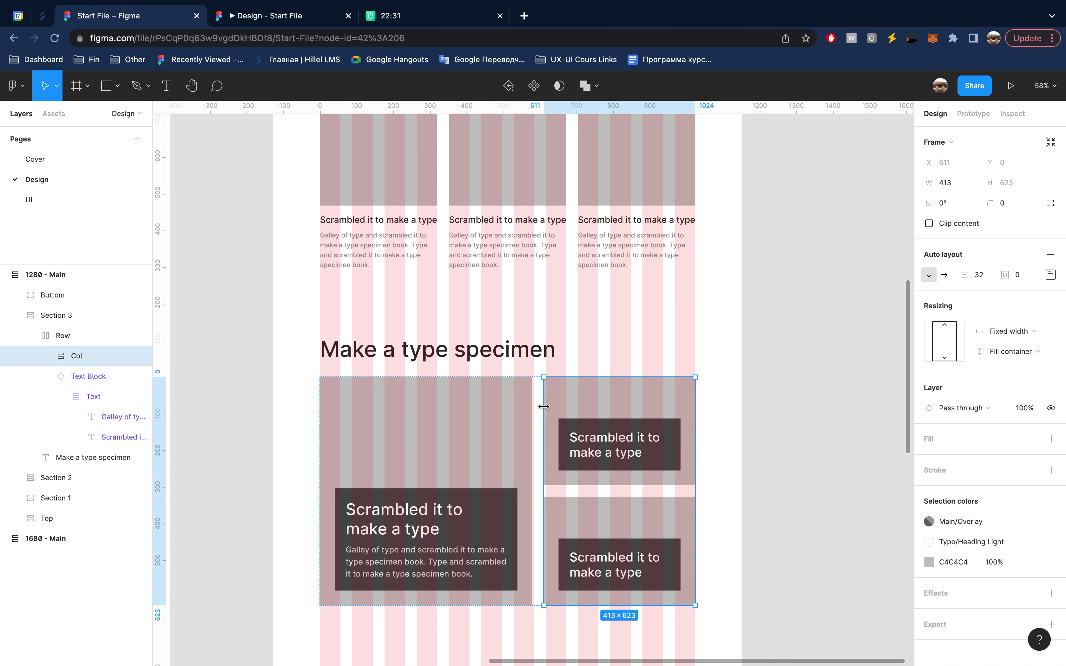
scroll(544, 407, up, 5)
scroll(544, 407, up, 5)
drag(545, 407, 553, 407)
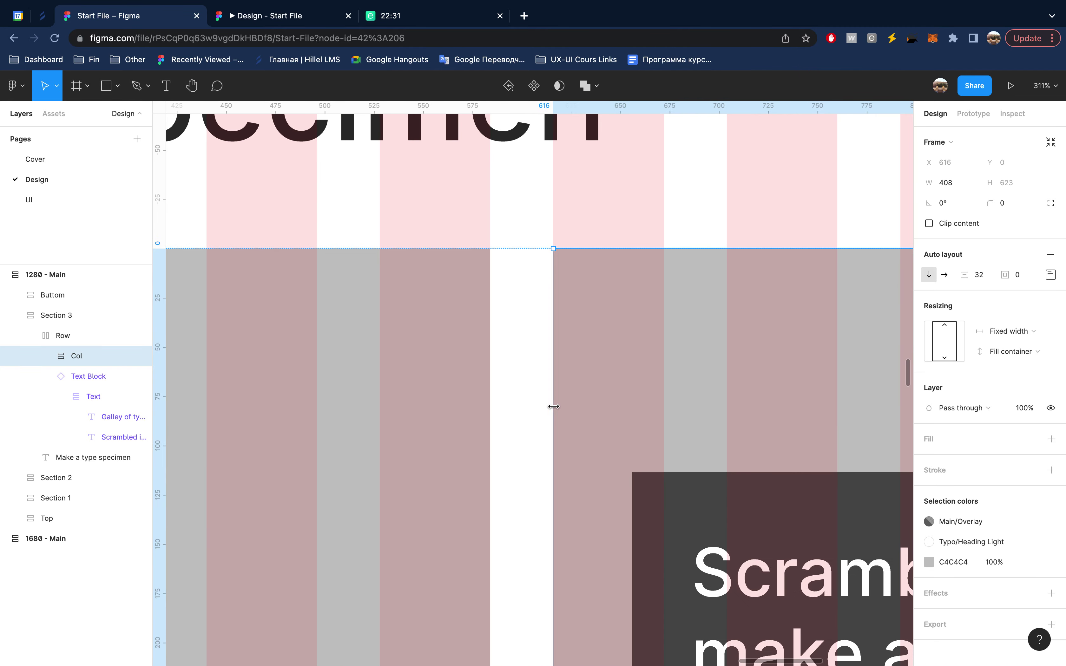
scroll(554, 407, up, 5)
scroll(555, 409, up, 3)
scroll(556, 412, up, 2)
scroll(556, 412, down, 3)
scroll(556, 412, down, 2)
scroll(556, 413, down, 3)
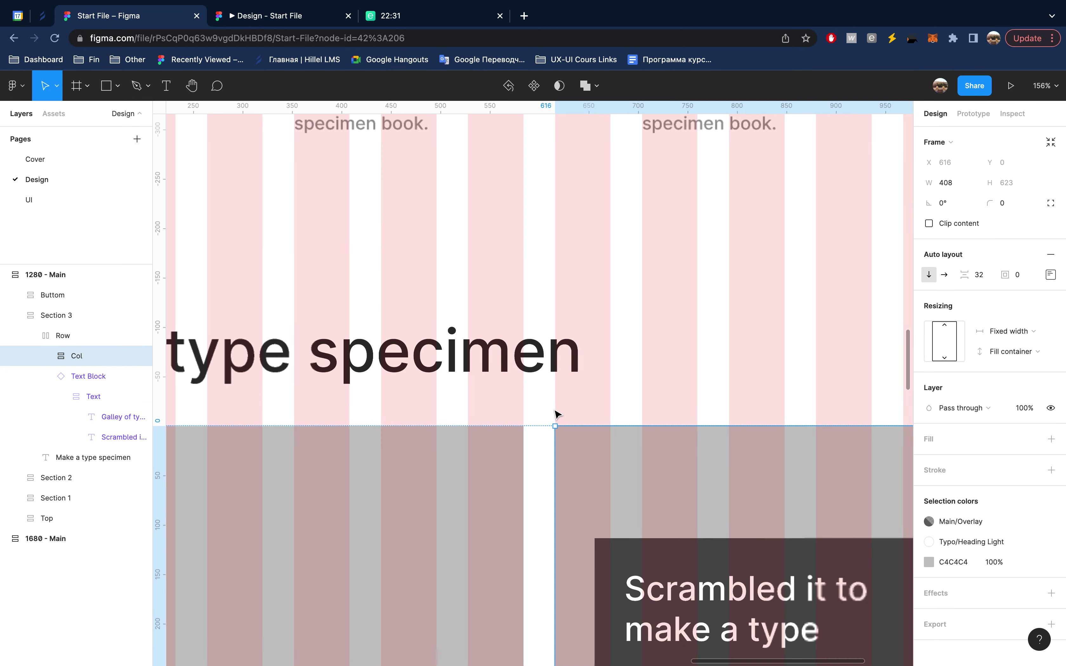
scroll(556, 413, down, 3)
scroll(555, 410, down, 1)
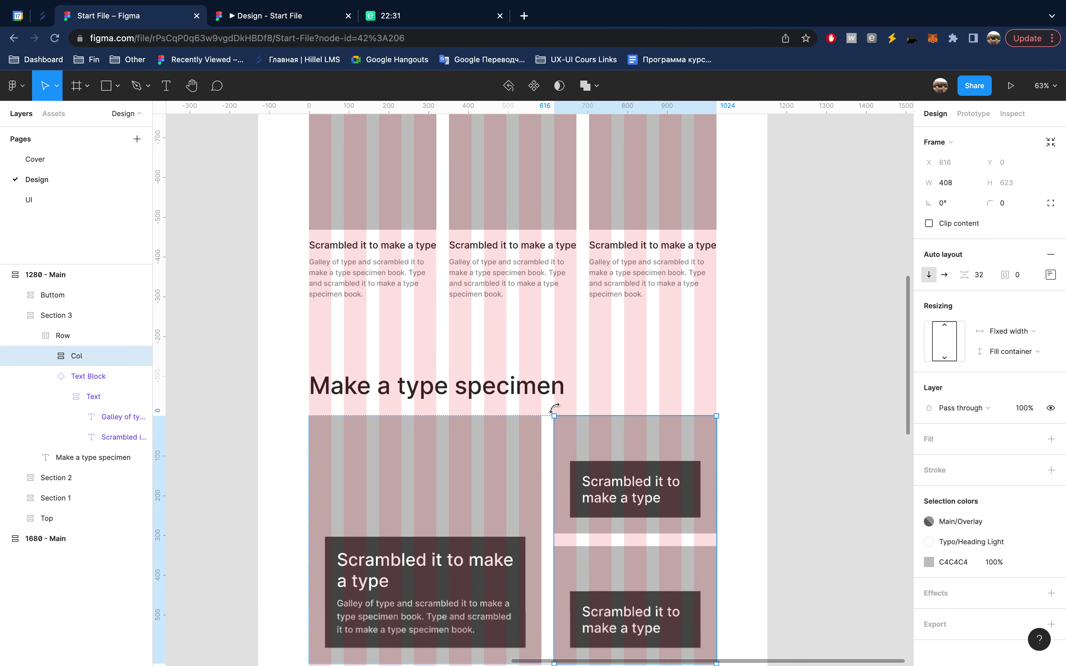
scroll(554, 408, down, 3)
scroll(554, 412, down, 1)
scroll(555, 412, up, 5)
scroll(555, 411, right, 1)
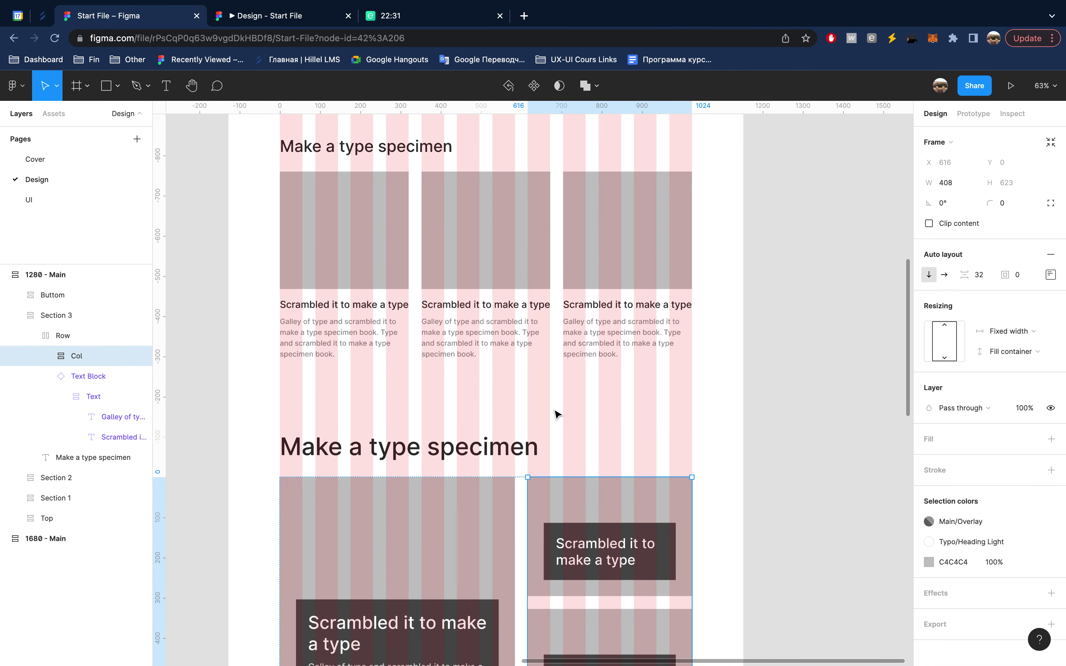
- Apply the H2 - M style to Section 3's Make a type specimen heading
click(480, 446)
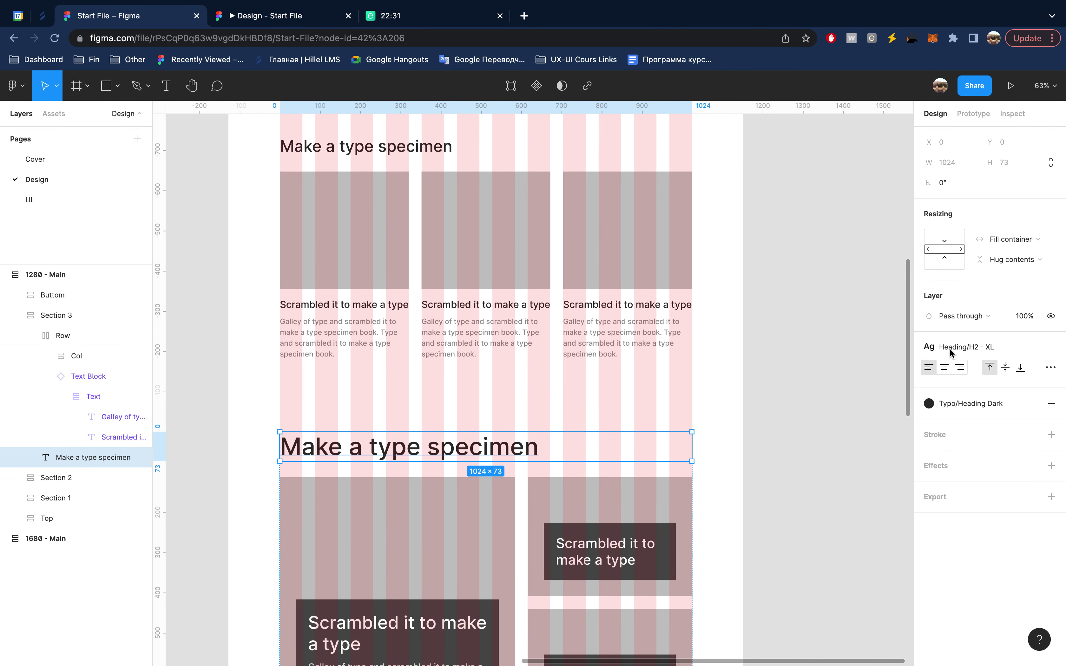
click(971, 346)
click(982, 509)
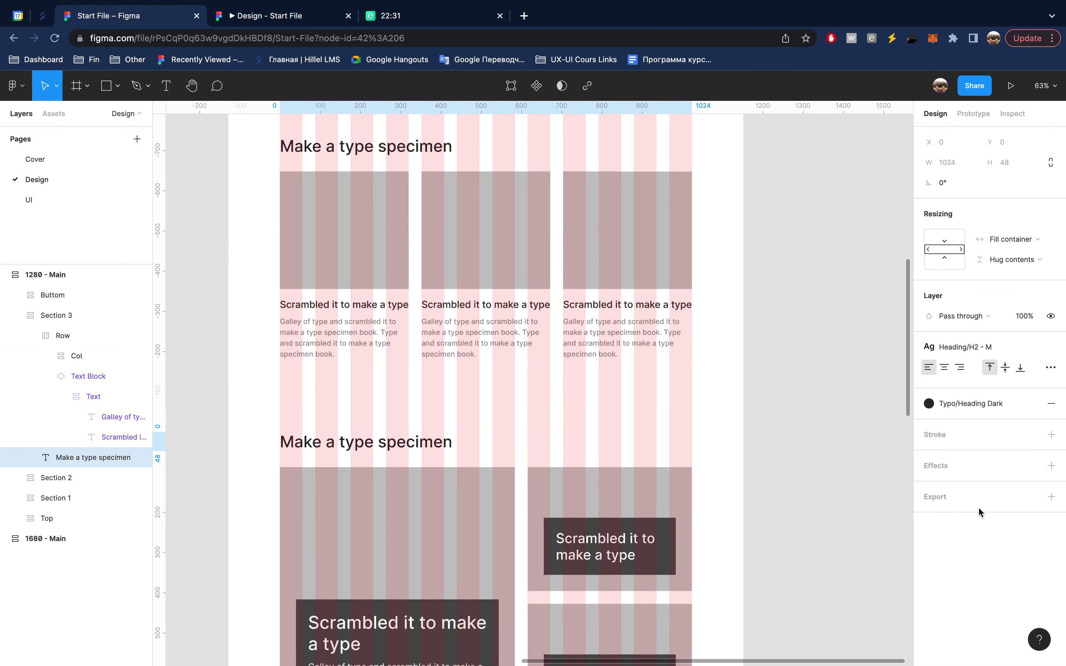
scroll(589, 470, down, 4)
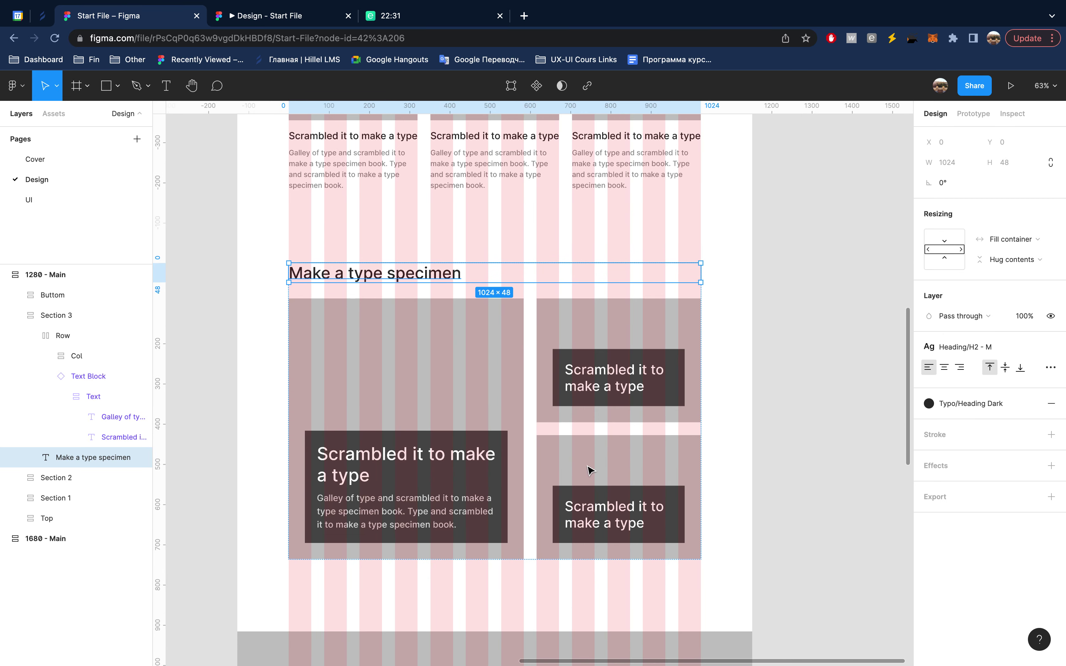
click(395, 461)
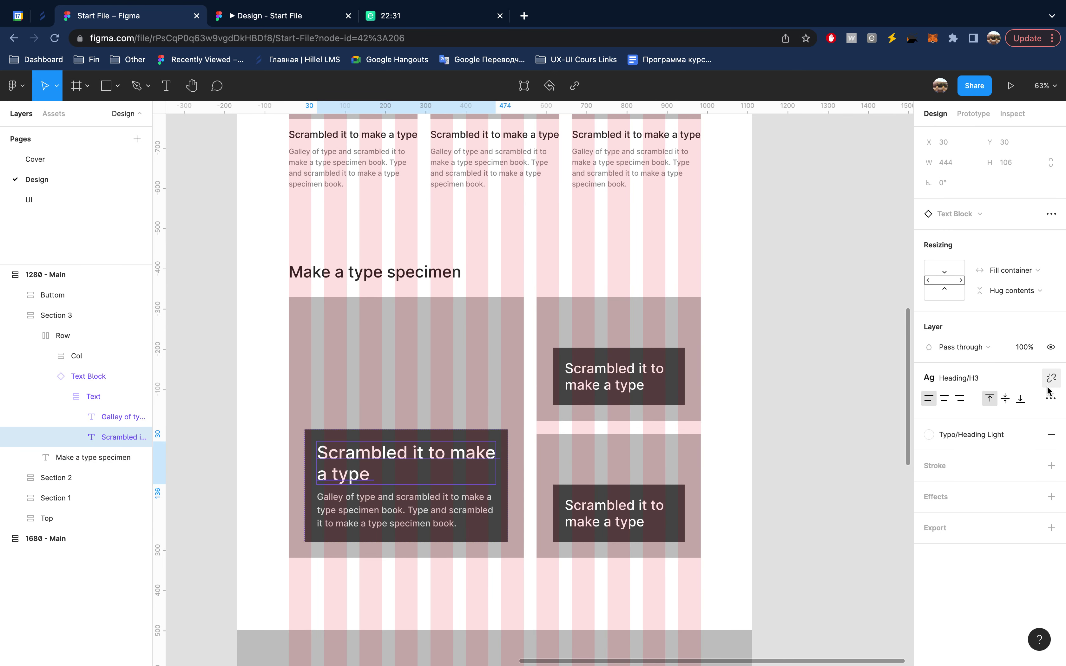
- Rename the H3 text style to H3 - XL
click(1021, 378)
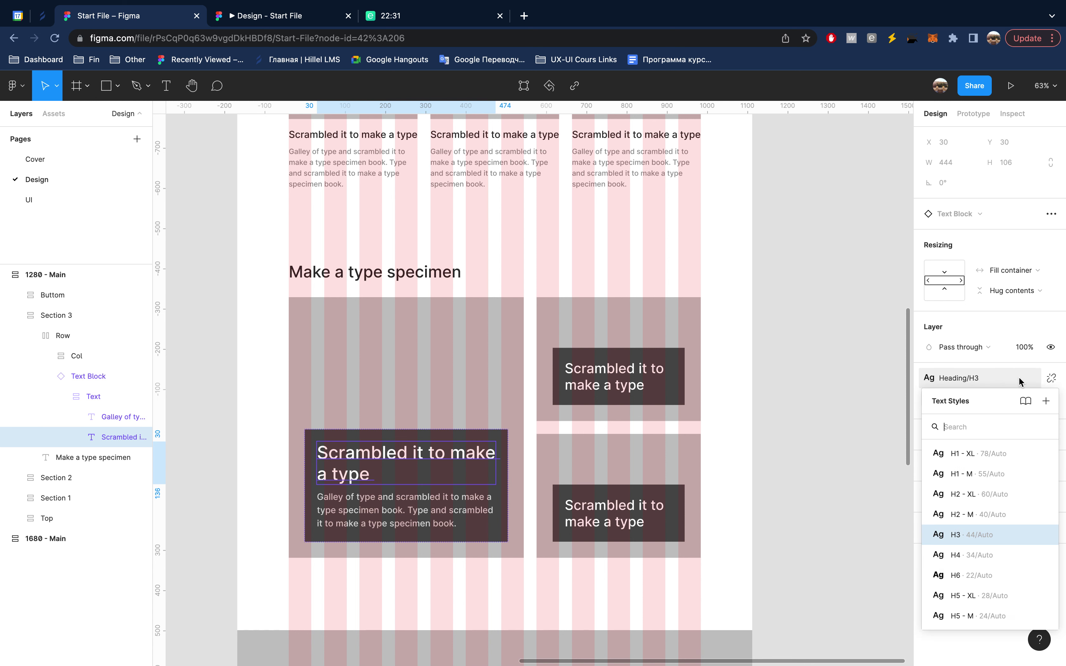
click(1043, 535)
text(H3 - XL)
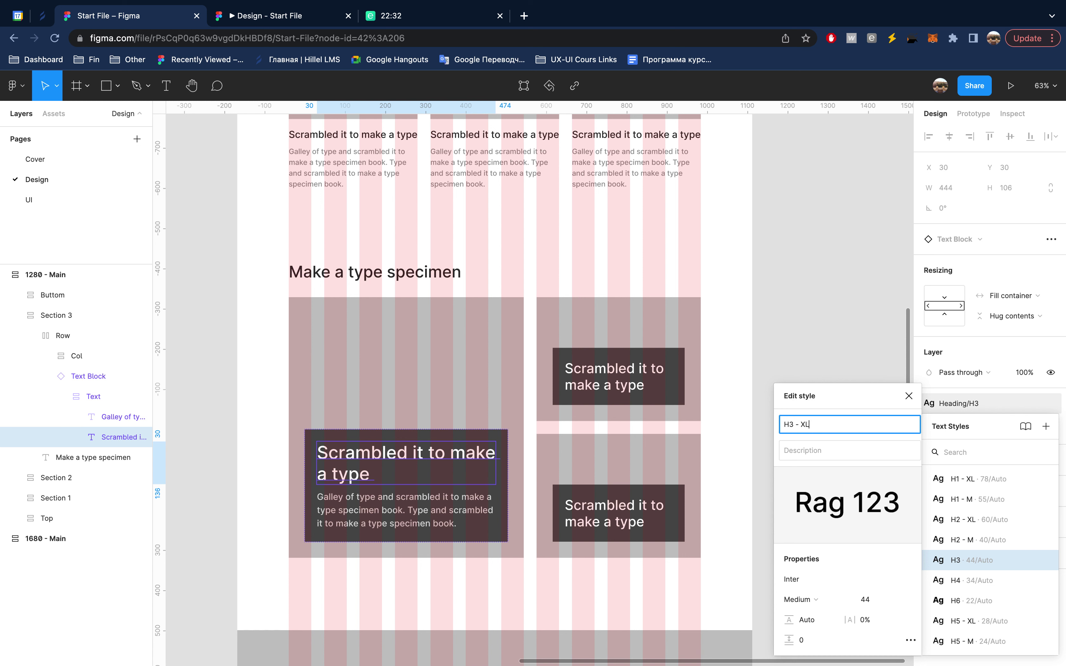
click(909, 396)
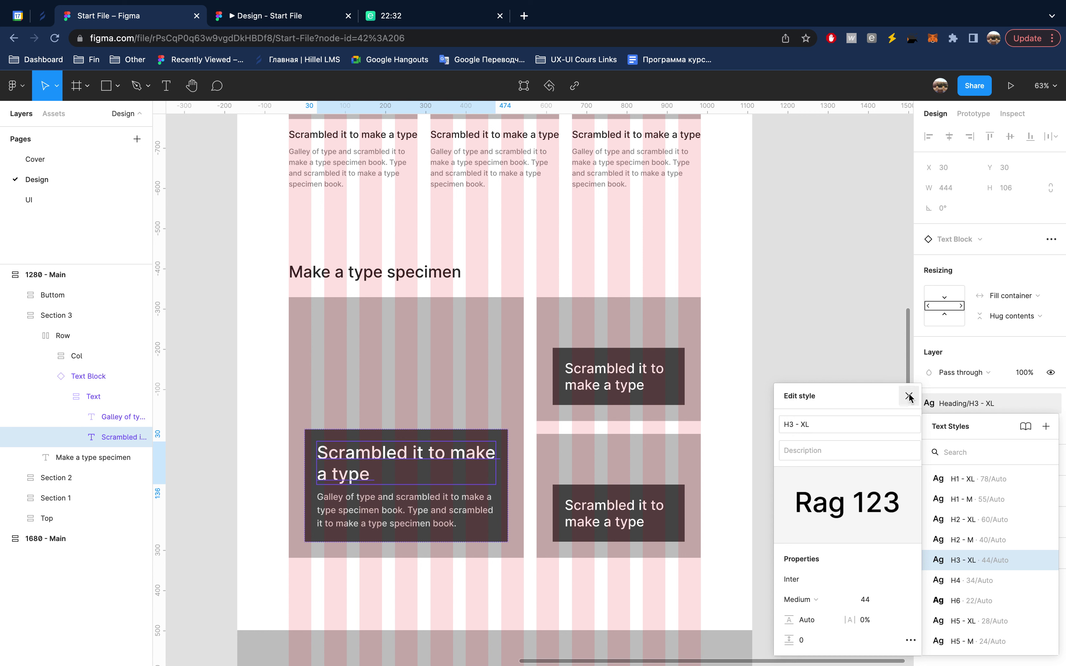
mouse_move(1051, 378)
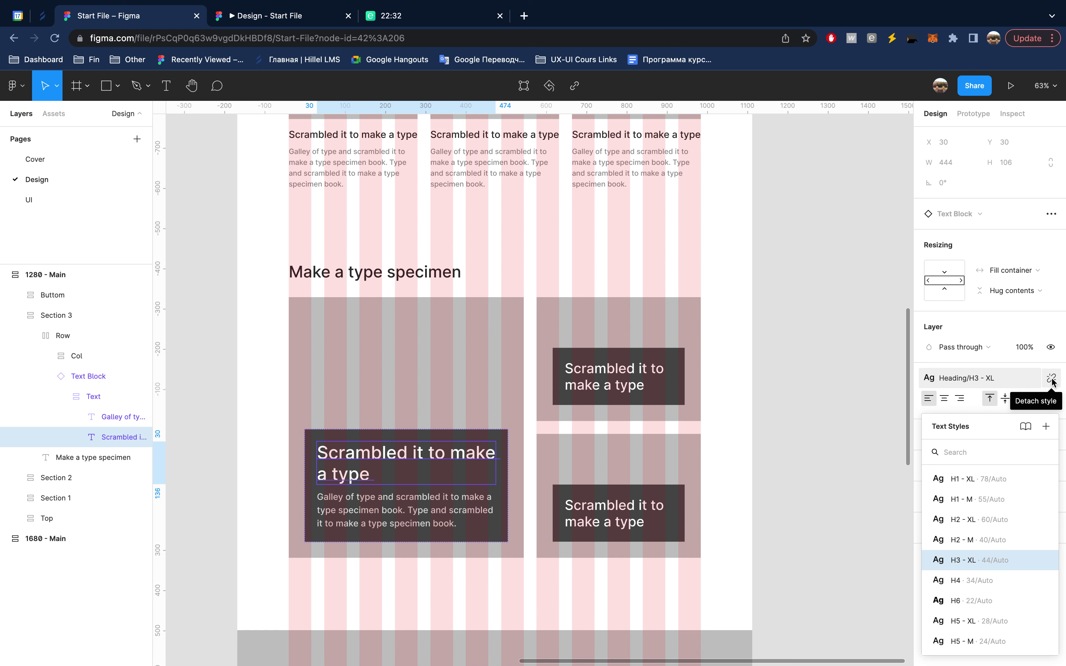
- Detach the large card heading, set it to 32, and save it as H3 - M
click(1052, 380)
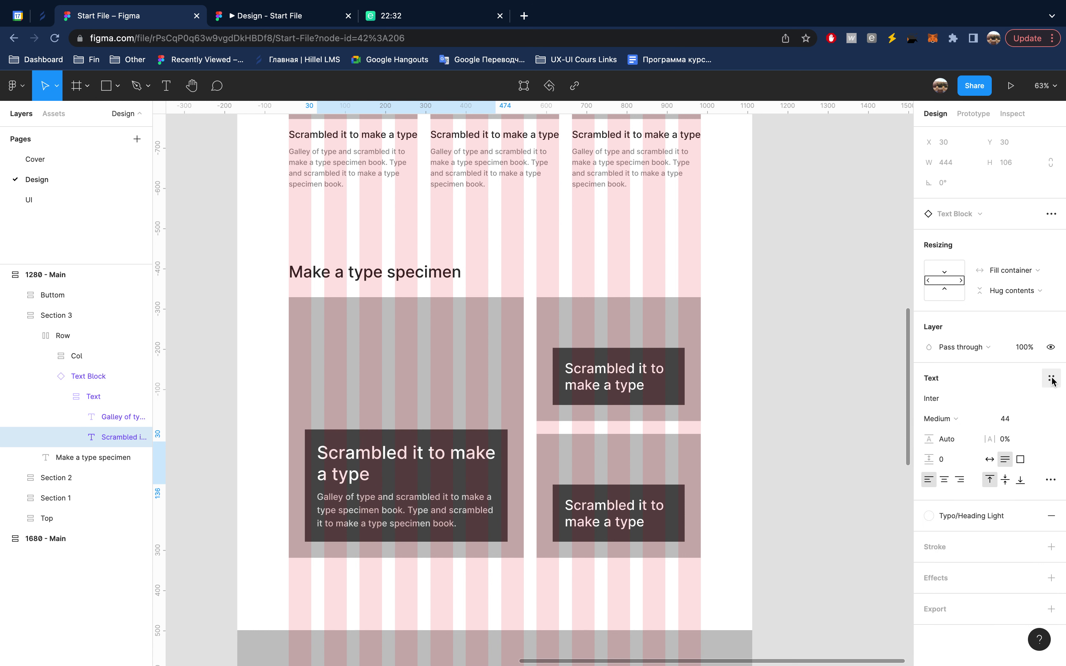
click(1018, 418)
key(Down)
key(Down)
key(Down)
key(Down)
key(Down)
key(Down)
key(Down)
key(Down)
key(Down)
key(Down)
key(Down)
key(Down)
key(Return)
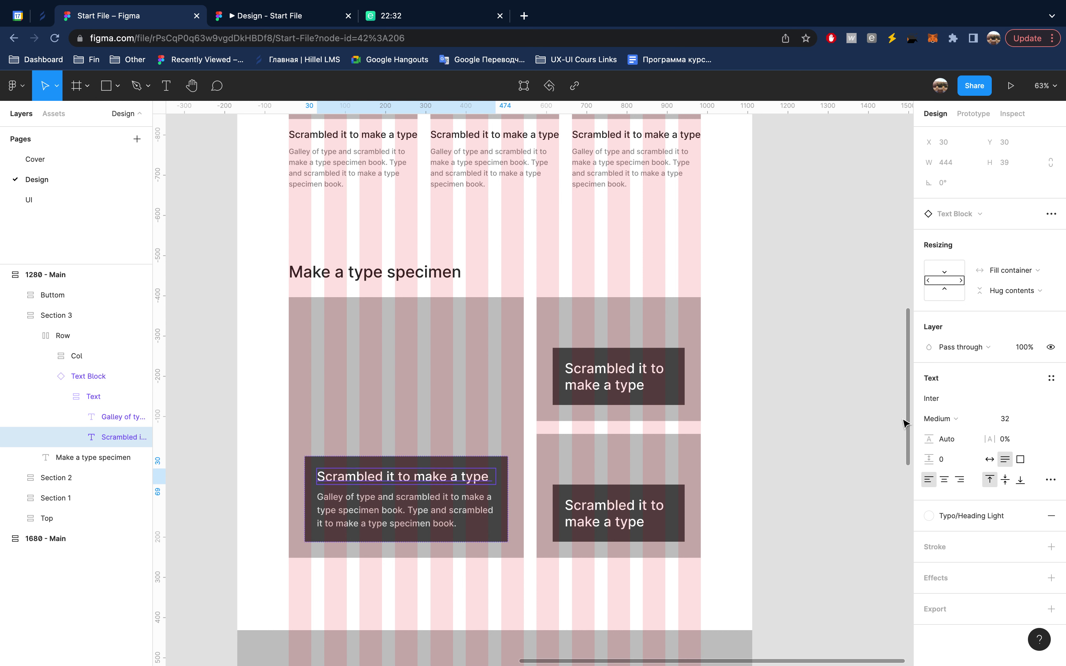
click(1052, 378)
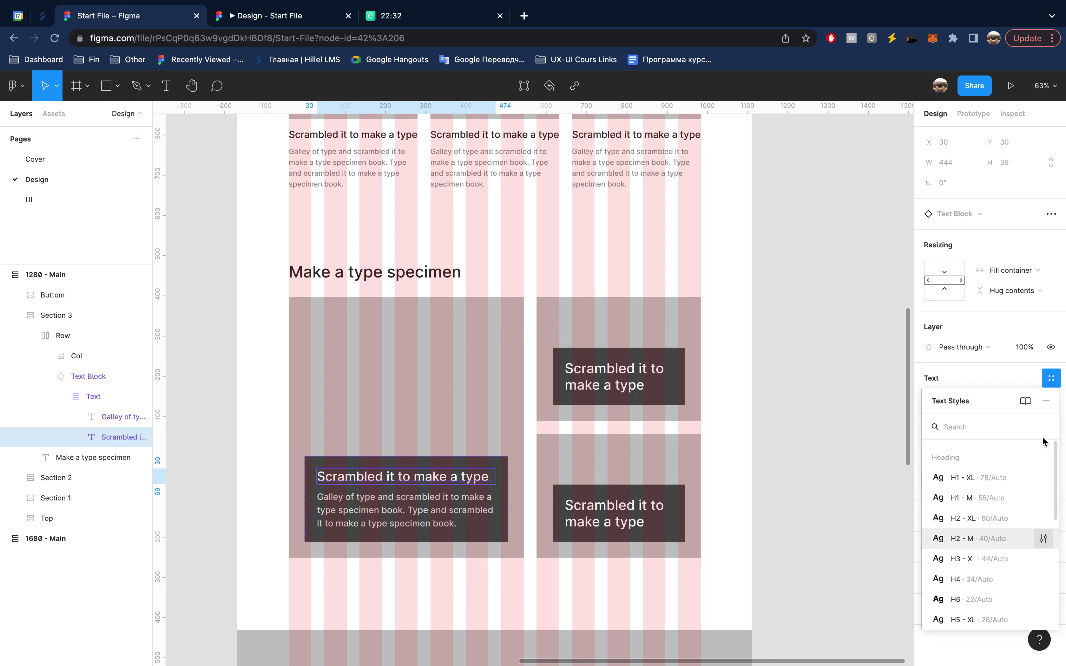
click(1046, 401)
text(H3 - M)
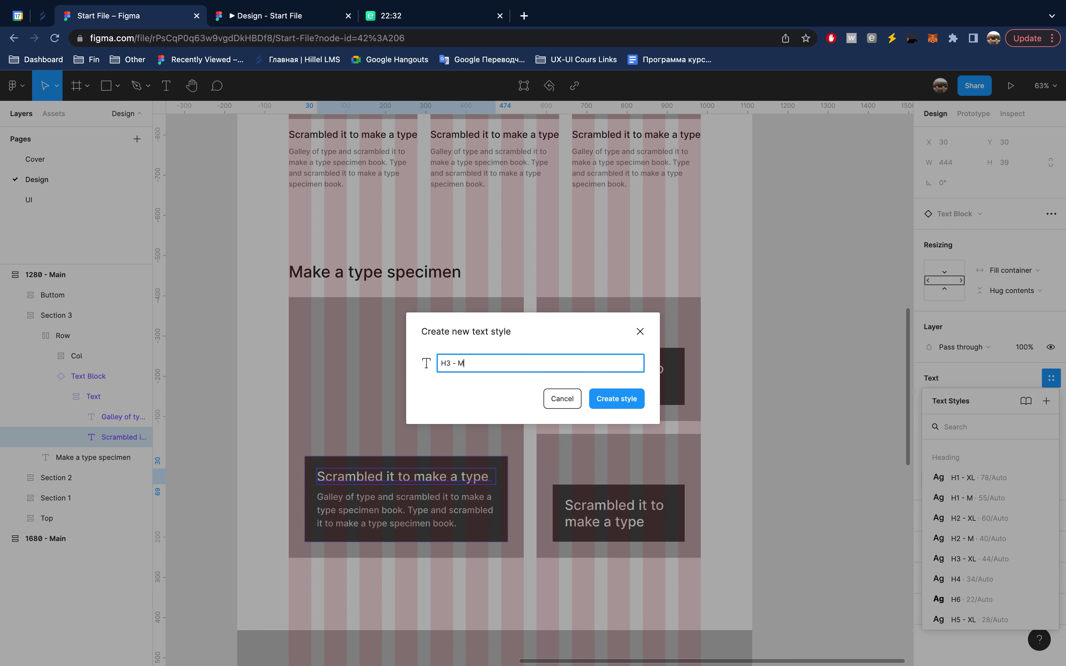
key(Return)
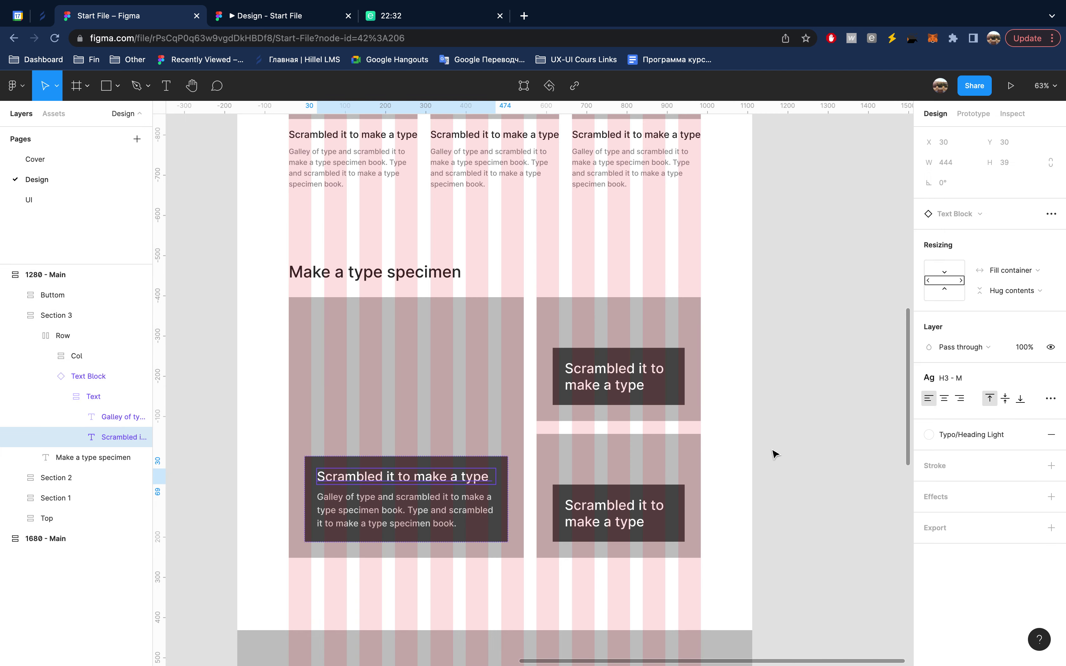
- Apply the Body text style to the large card's paragraph
click(430, 510)
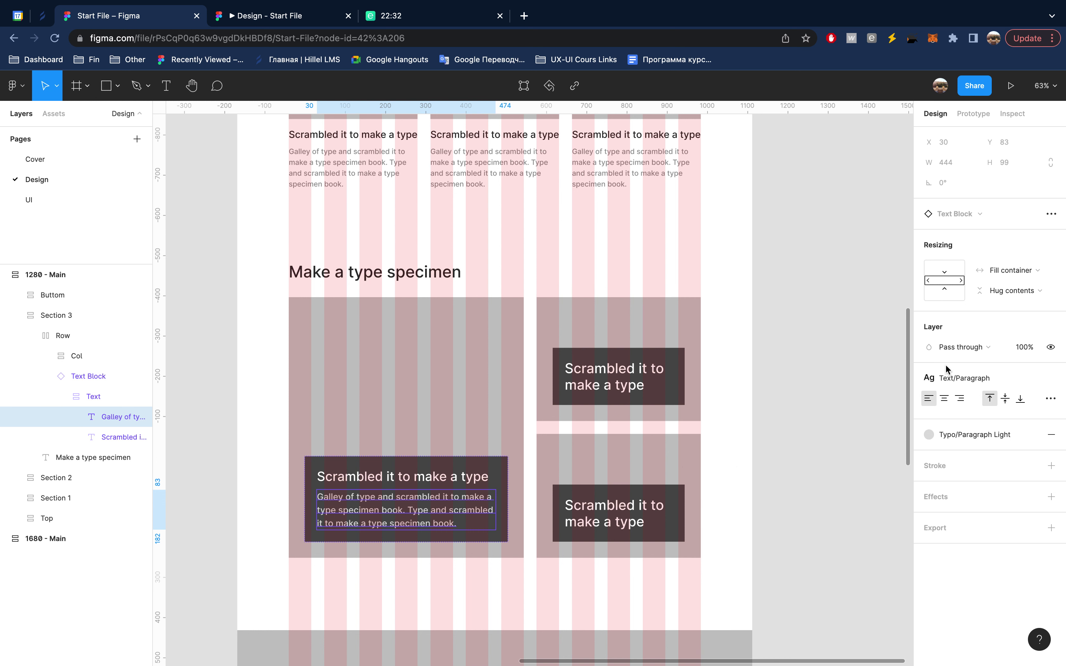
click(986, 378)
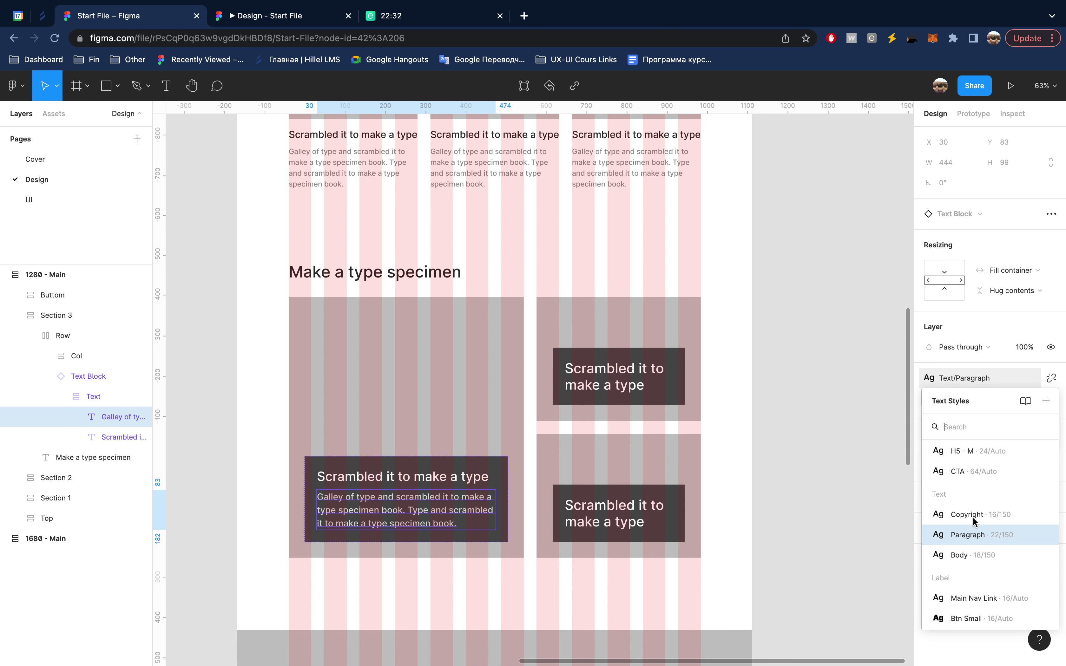
click(977, 557)
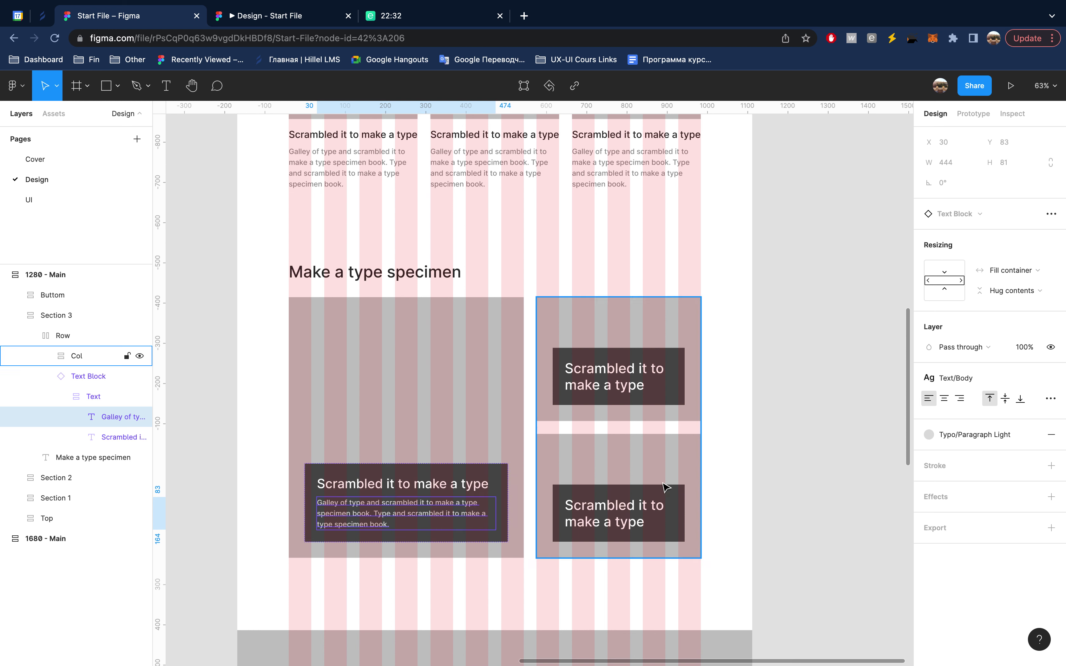
double_click(605, 394)
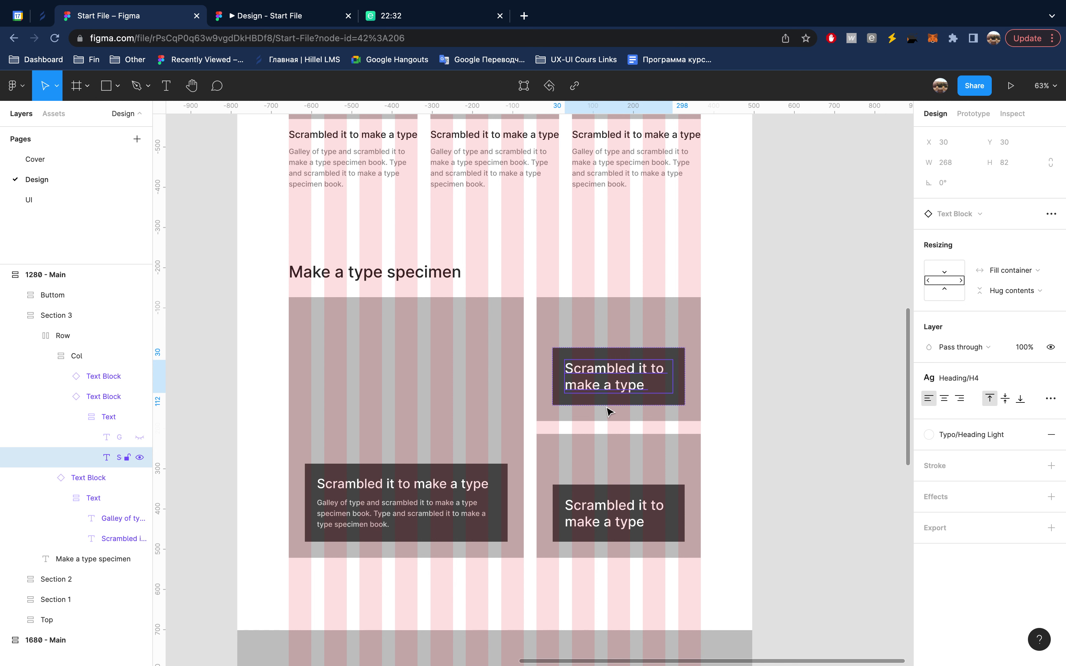
mouse_move(979, 378)
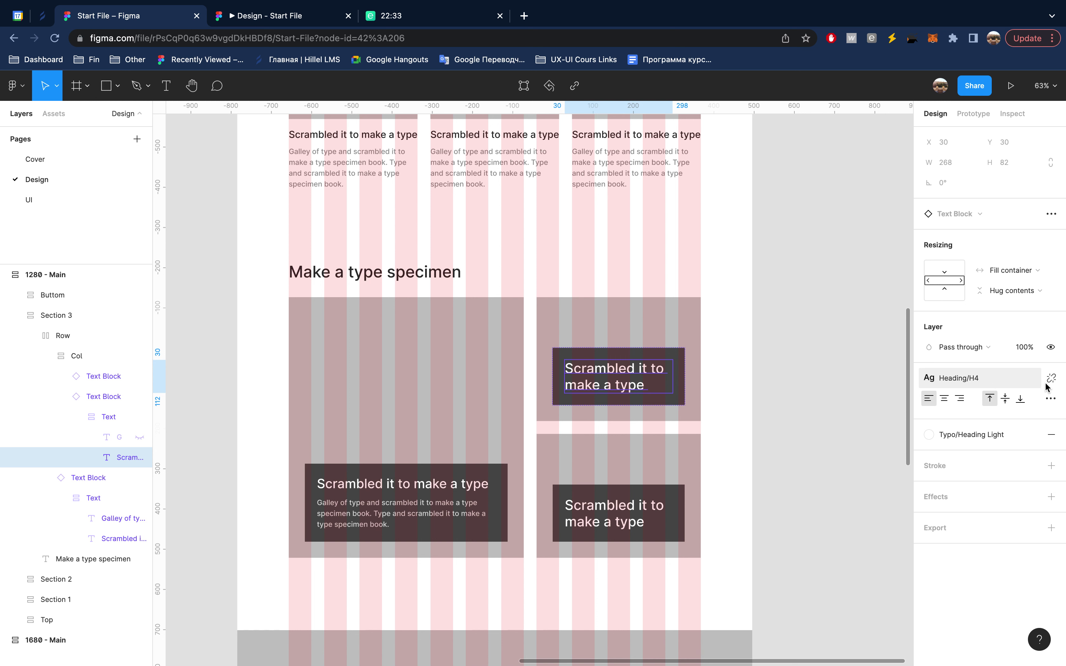
- Detach Heading/H4 - XL from the top-right card heading and set its size to 24
click(1013, 378)
click(1044, 535)
text(H4 - XL)
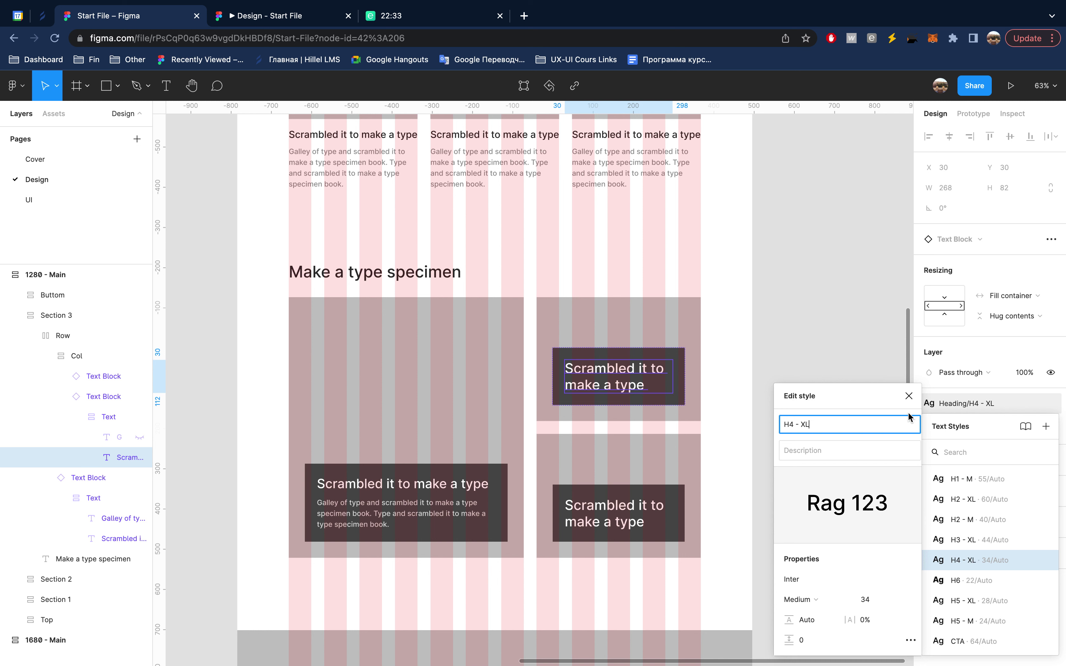
click(1021, 408)
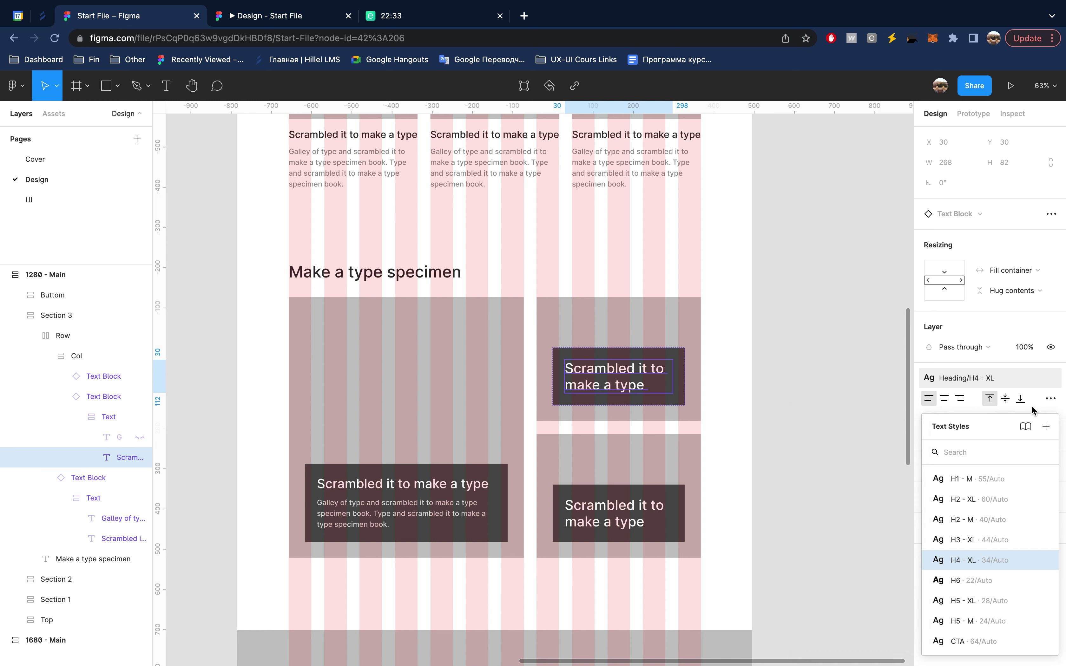
click(1052, 378)
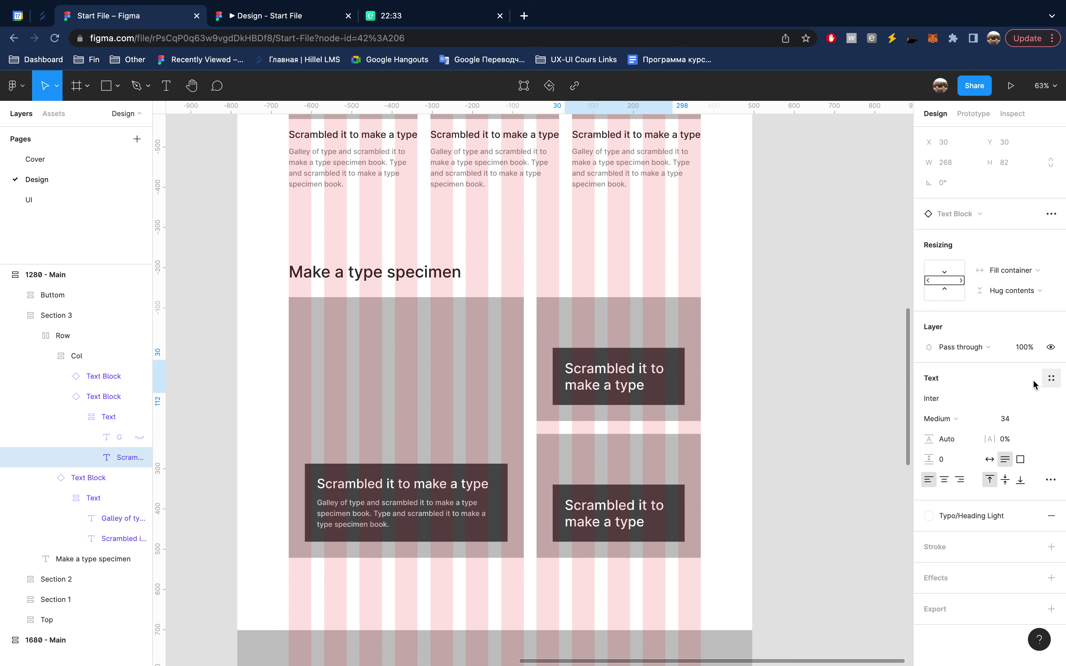
click(1019, 423)
key(shift+Down)
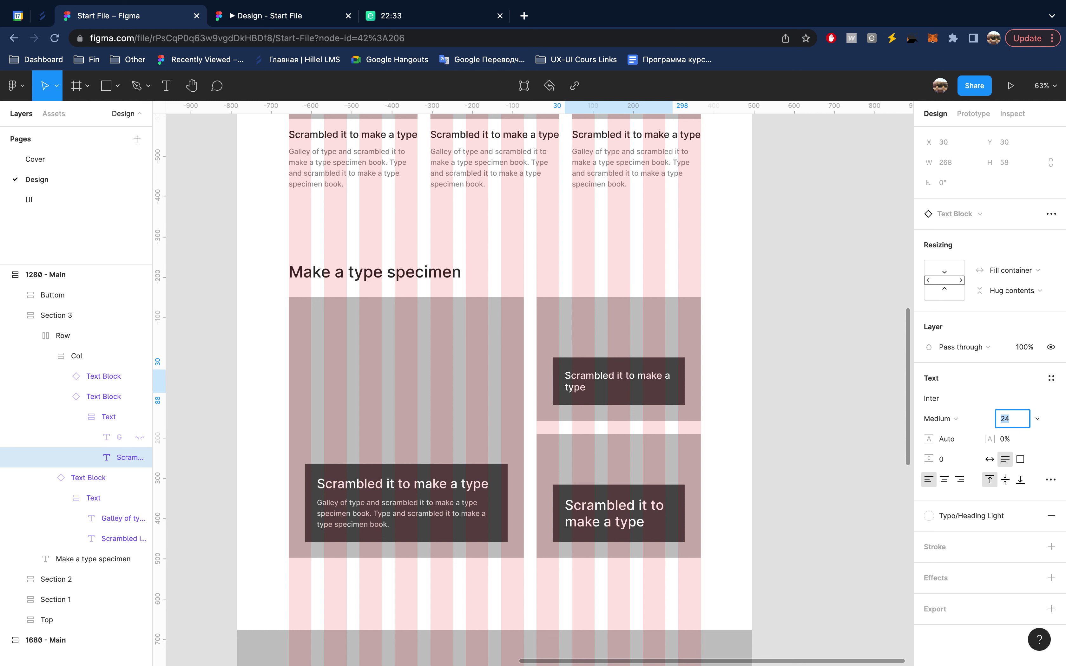
key(Return)
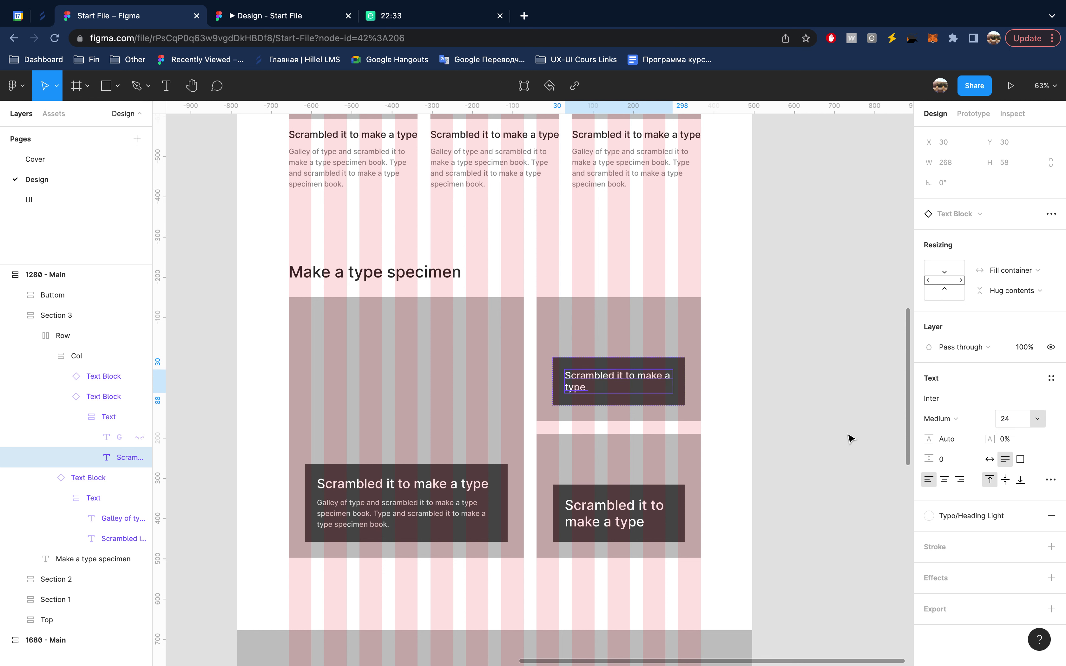
- Save the 24 px heading as a new text style named H4 - M
click(1052, 378)
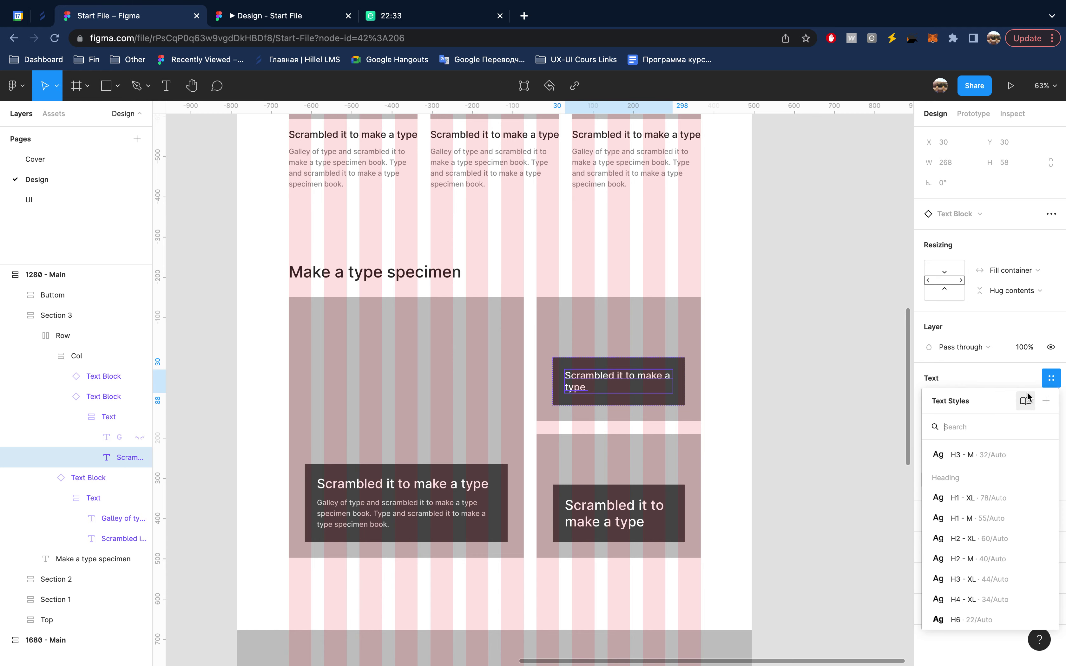
click(1046, 401)
text(H4 - M)
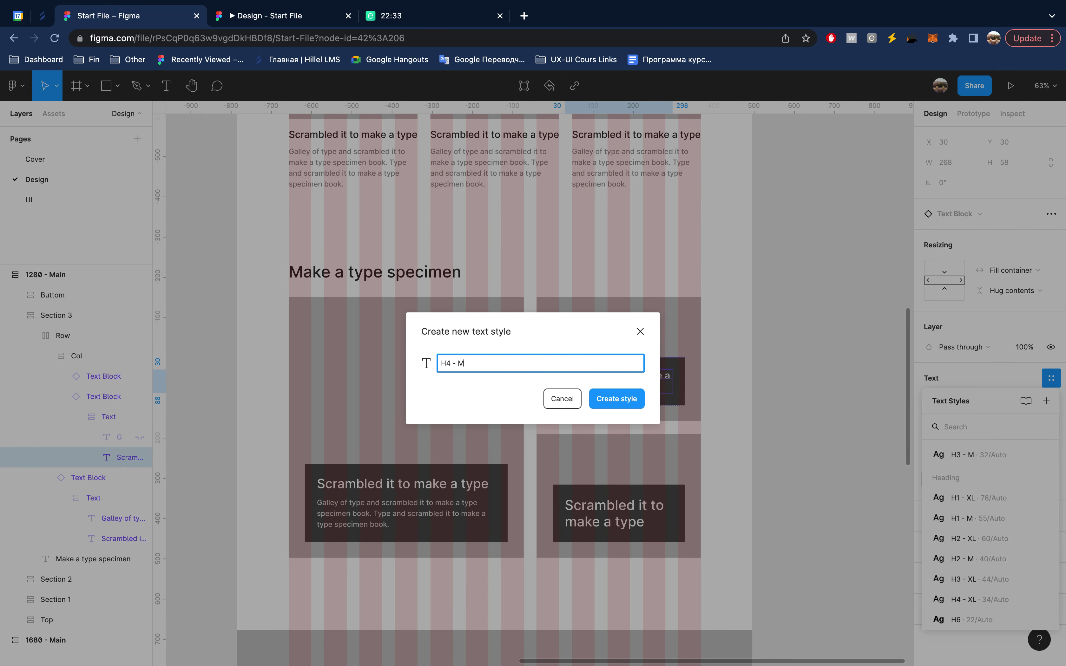
key(Return)
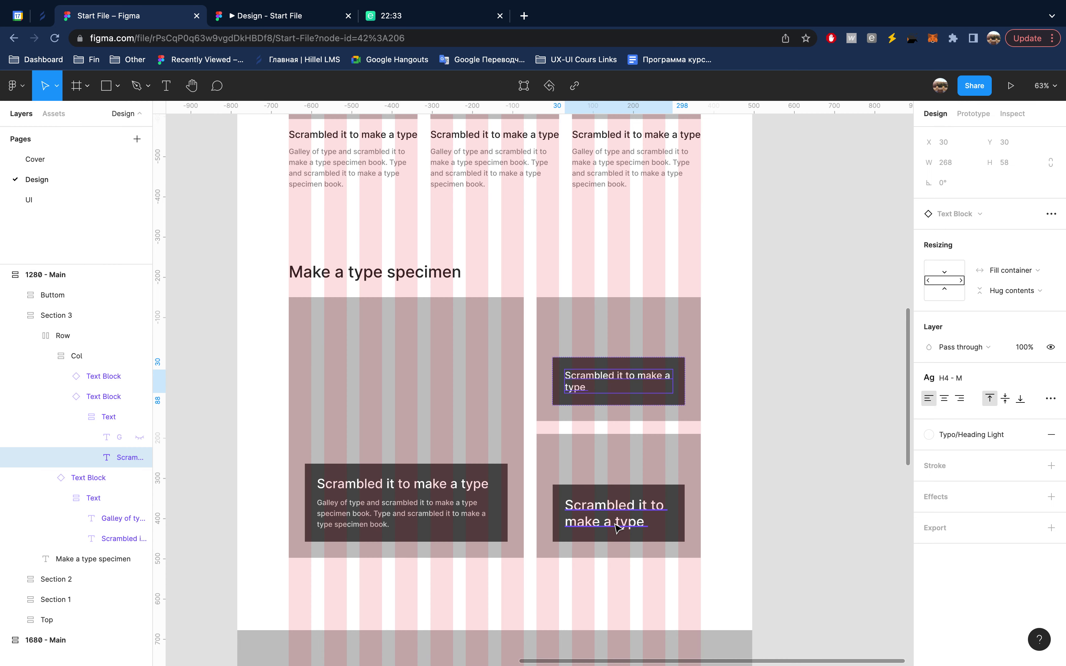
click(616, 527)
click(1004, 380)
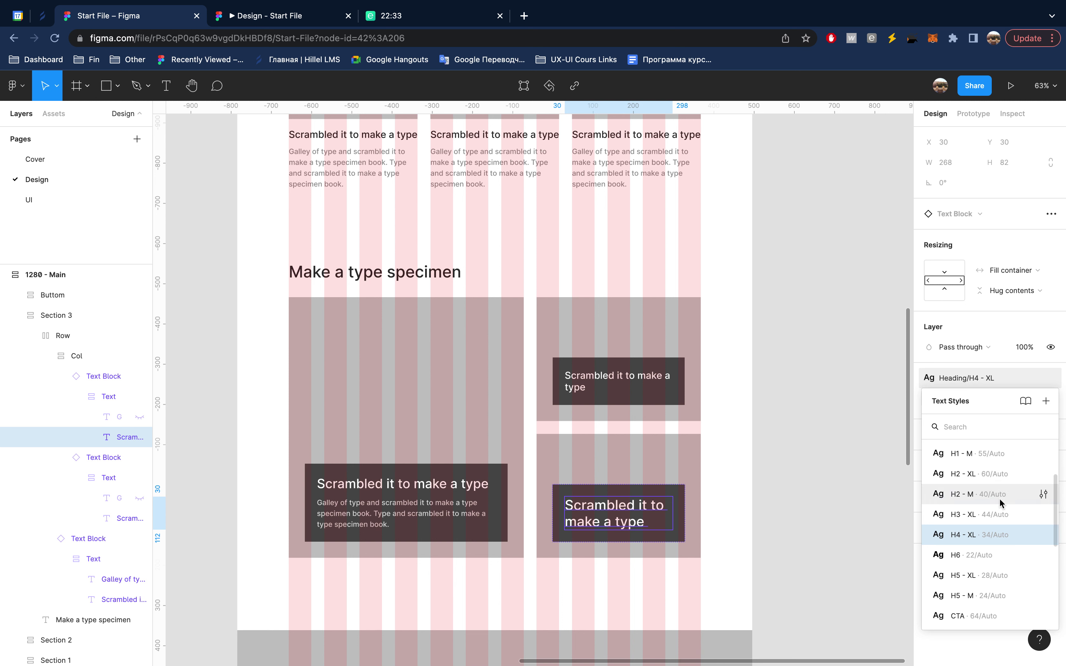
- Apply the H4 - M text style to the bottom-right card's heading
scroll(1000, 502, up, 2)
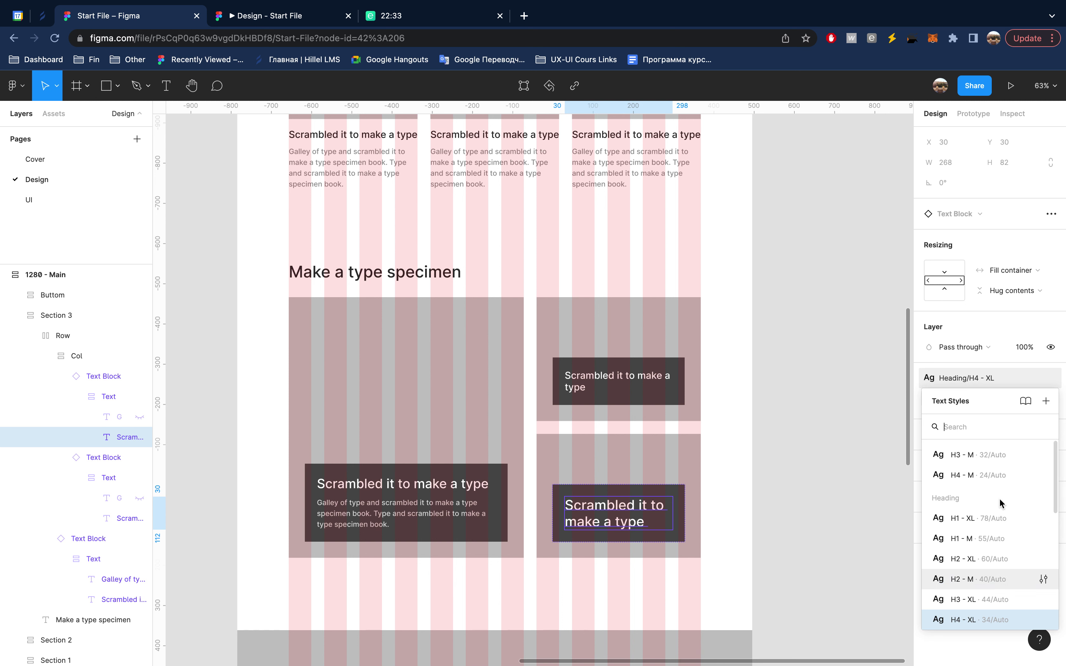
click(996, 476)
click(888, 358)
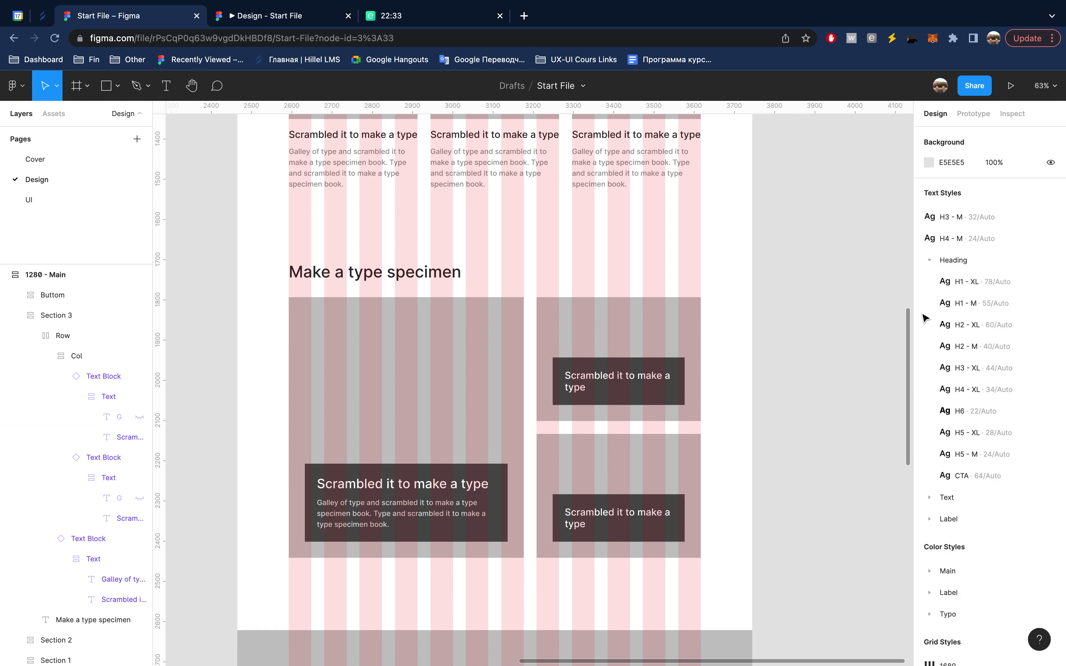
- File H4 - M after H4 - XL and H3 - M inside the Heading style group
drag(979, 239, 996, 386)
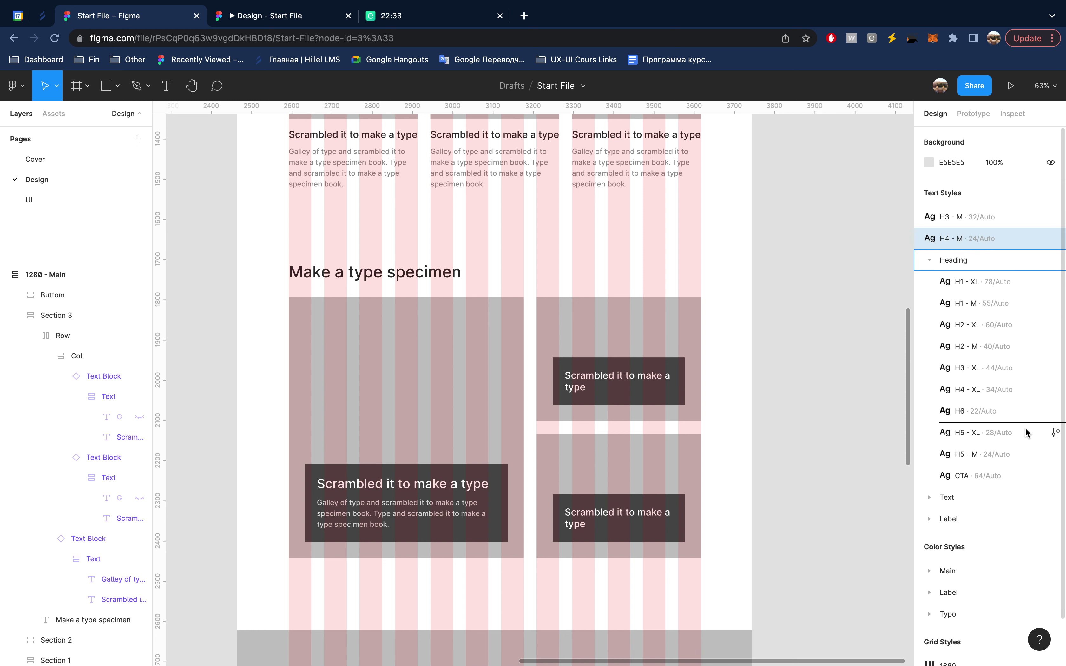
drag(996, 386, 1004, 402)
mouse_move(980, 213)
mouse_down()
mouse_move(988, 368)
mouse_move(991, 357)
mouse_up()
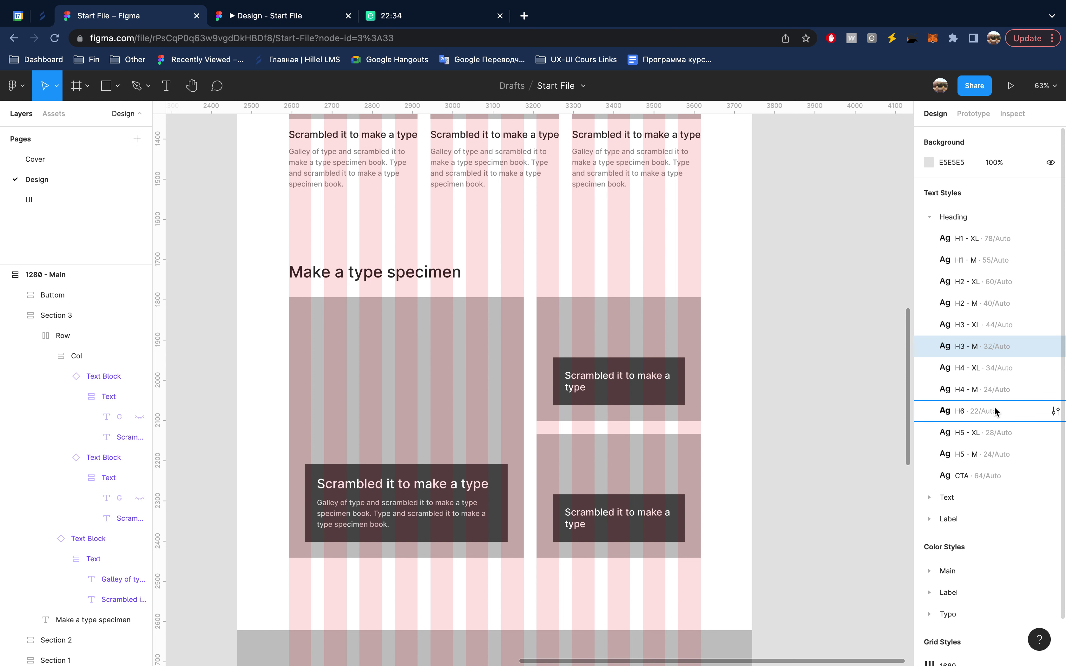
click(687, 382)
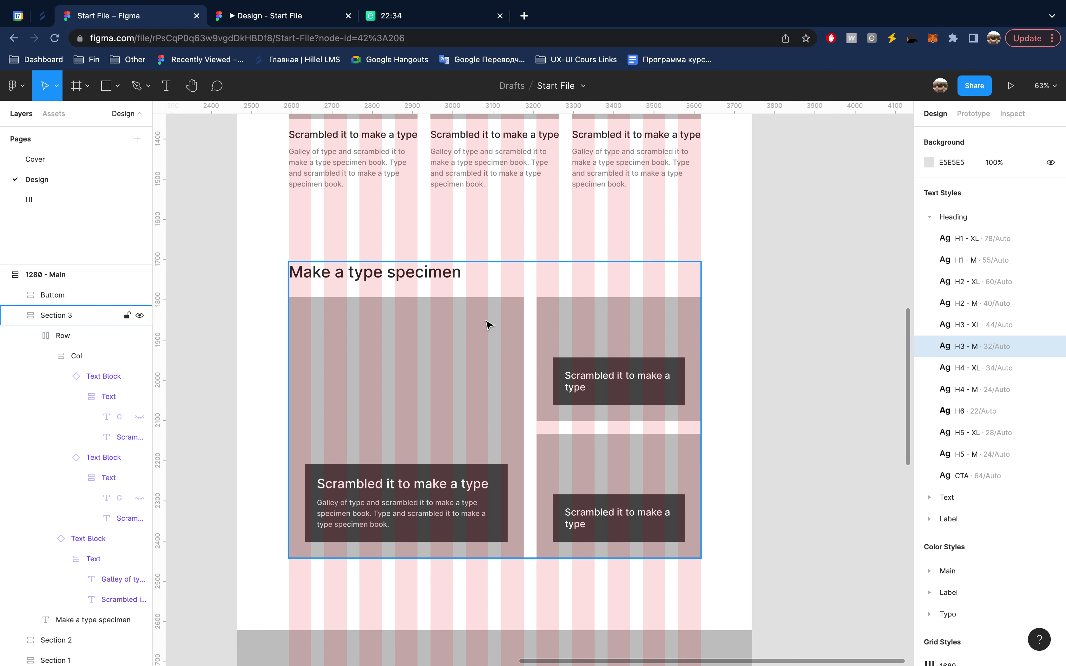
- Shorten Section 3 to 1024 × 644 so it fits its content
drag(486, 563, 488, 514)
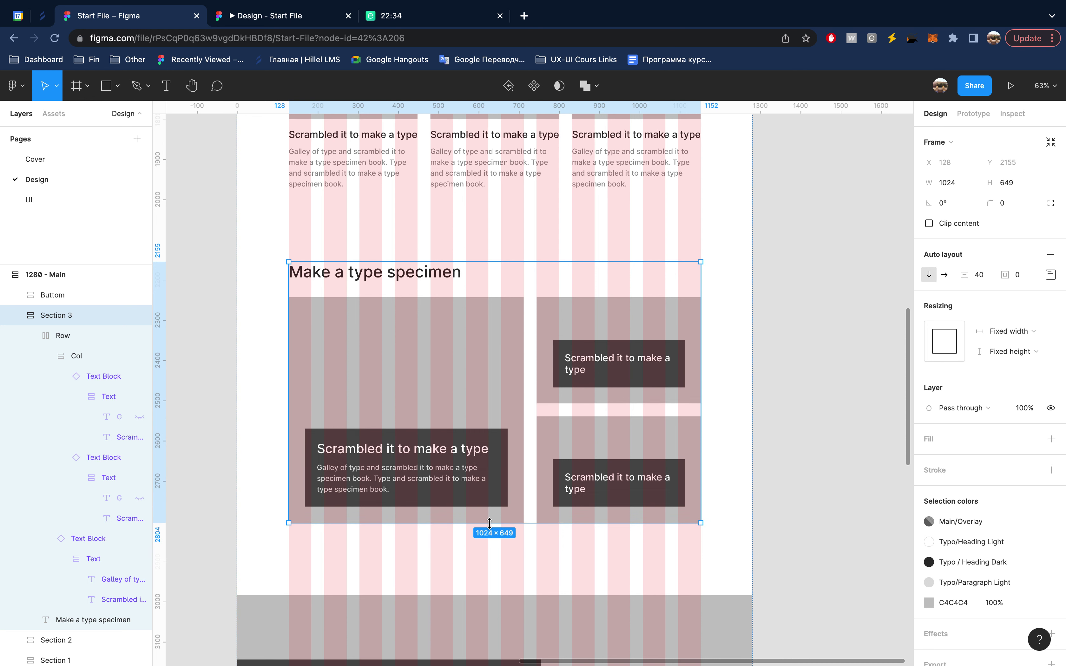
drag(488, 516, 489, 521)
click(307, 22)
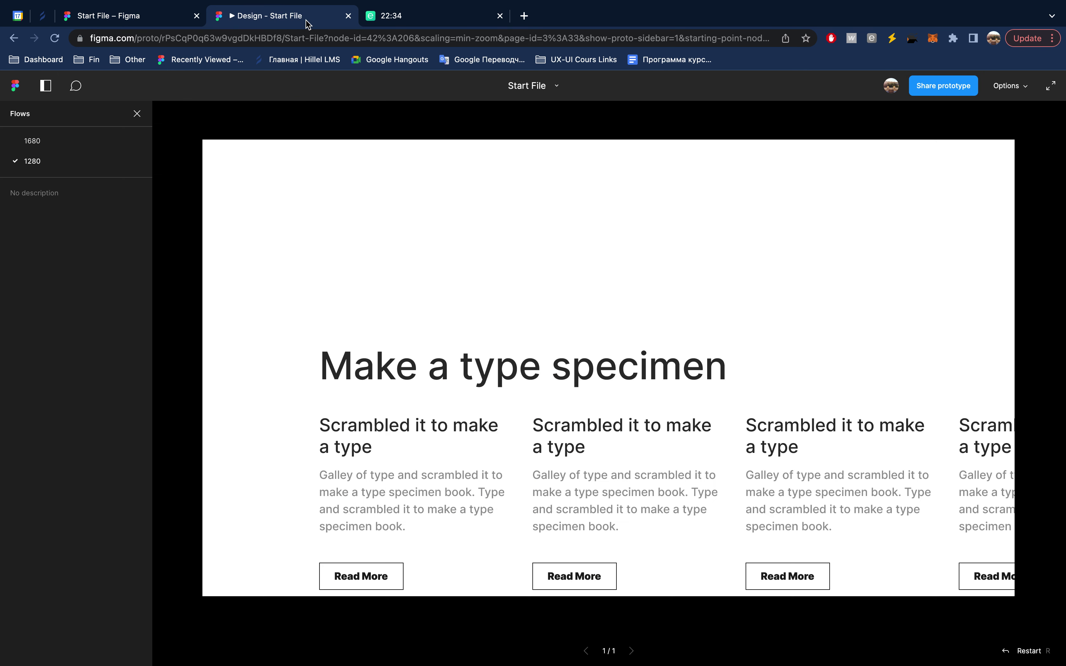
- Scroll through the 1280 prototype preview, then return to the Start File editor
scroll(555, 406, up, 2)
scroll(554, 406, up, 4)
scroll(554, 406, up, 5)
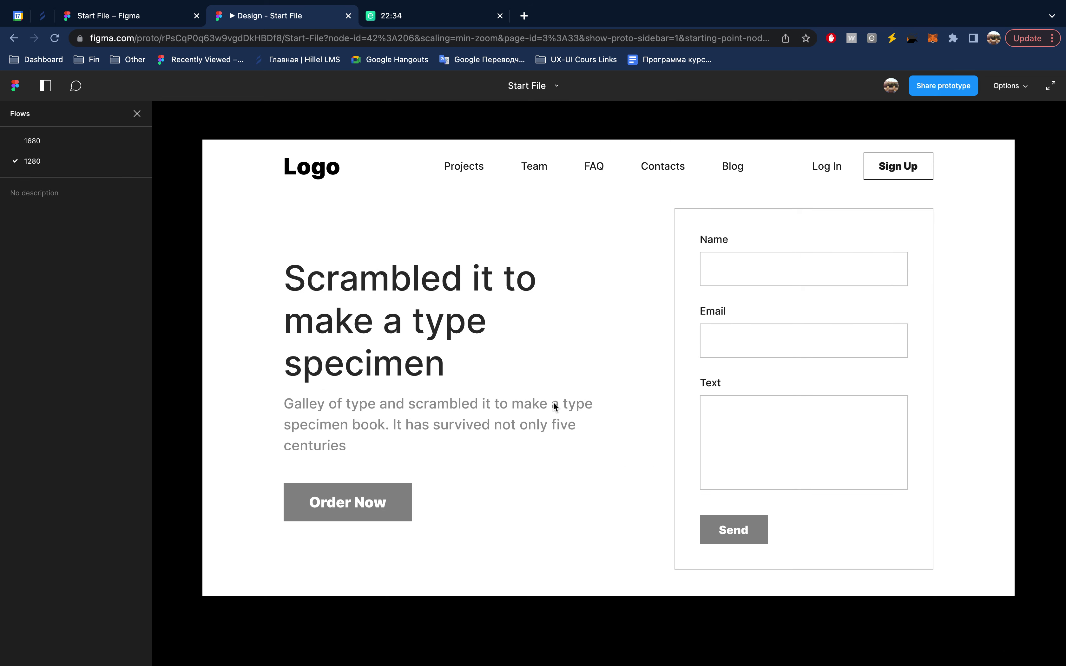
scroll(552, 402, down, 4)
scroll(553, 402, down, 7)
scroll(553, 402, down, 3)
scroll(553, 401, up, 3)
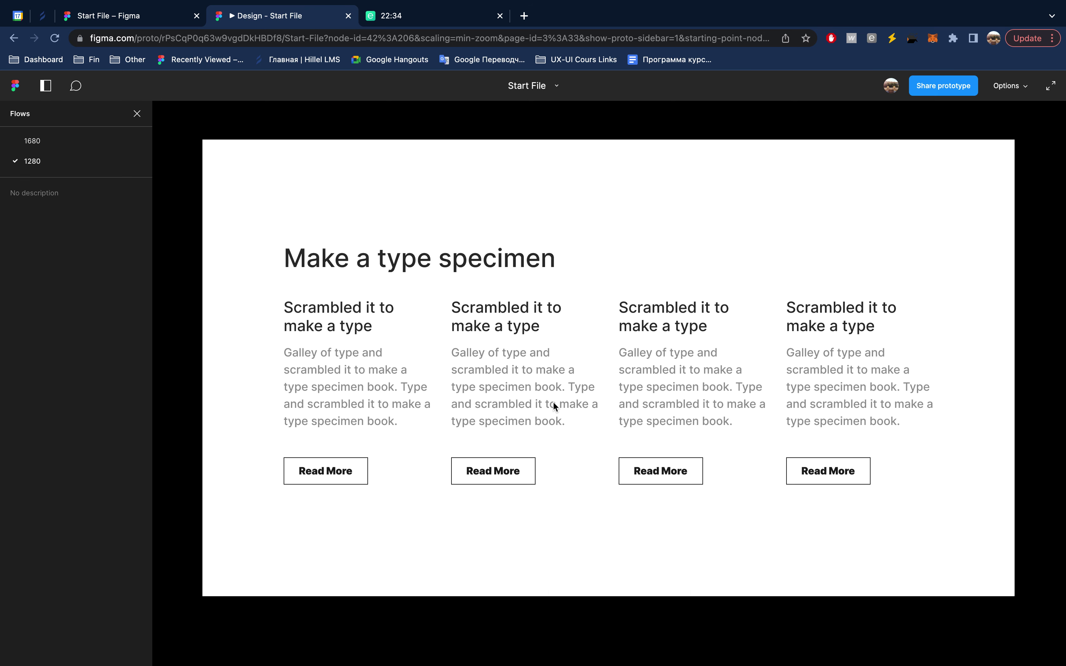
scroll(554, 407, down, 1)
scroll(554, 406, down, 9)
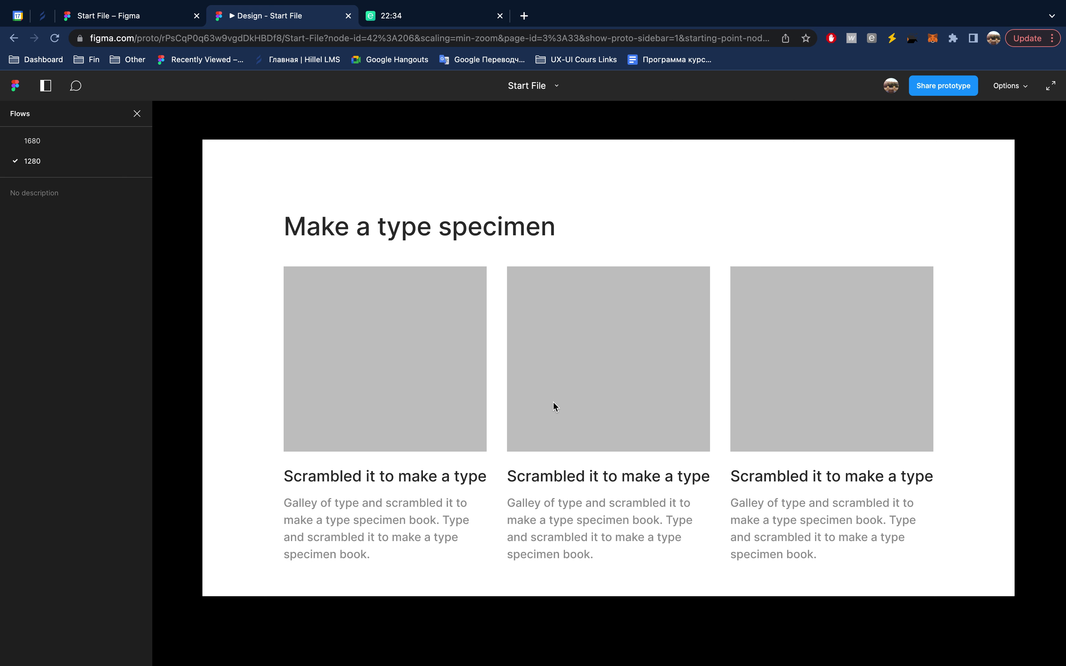
scroll(555, 406, down, 2)
scroll(553, 402, down, 5)
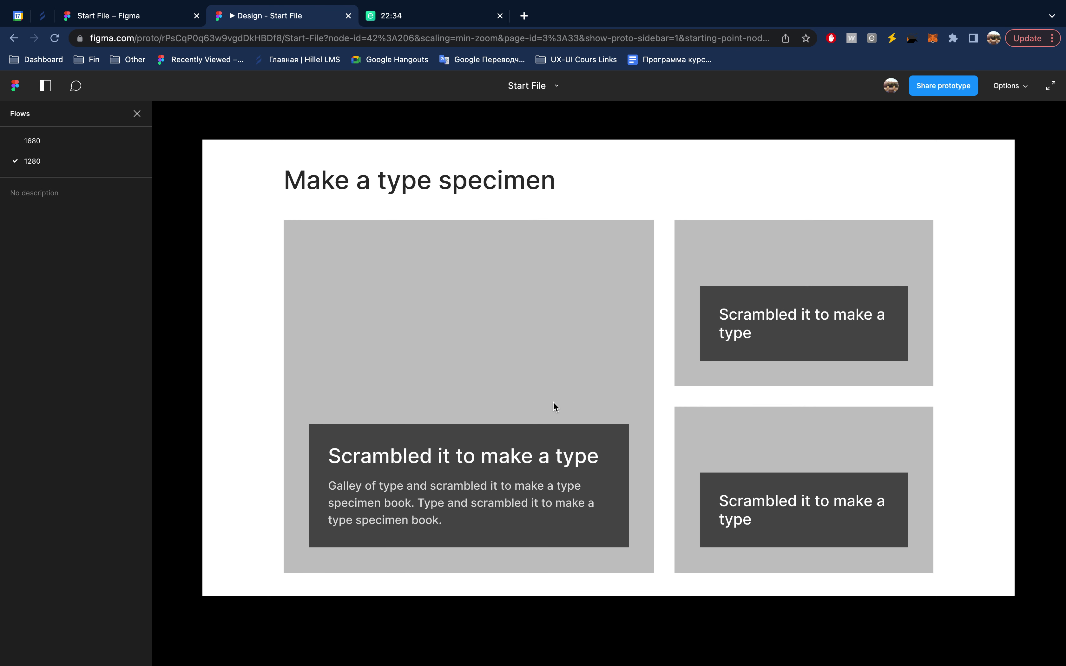
scroll(553, 402, down, 1)
scroll(554, 401, down, 5)
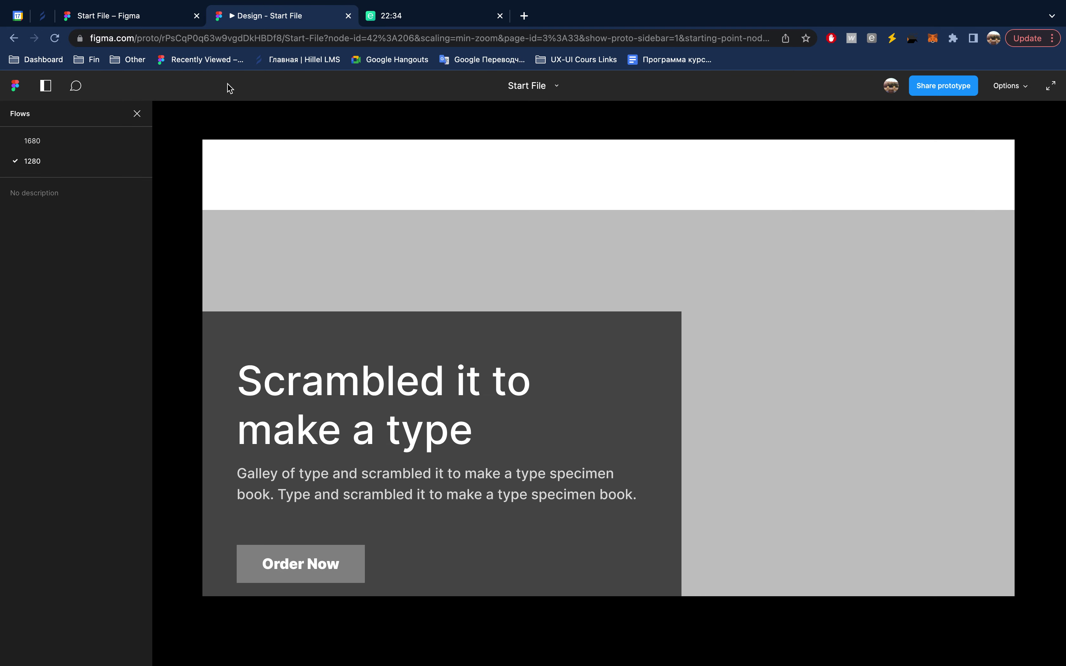
click(158, 17)
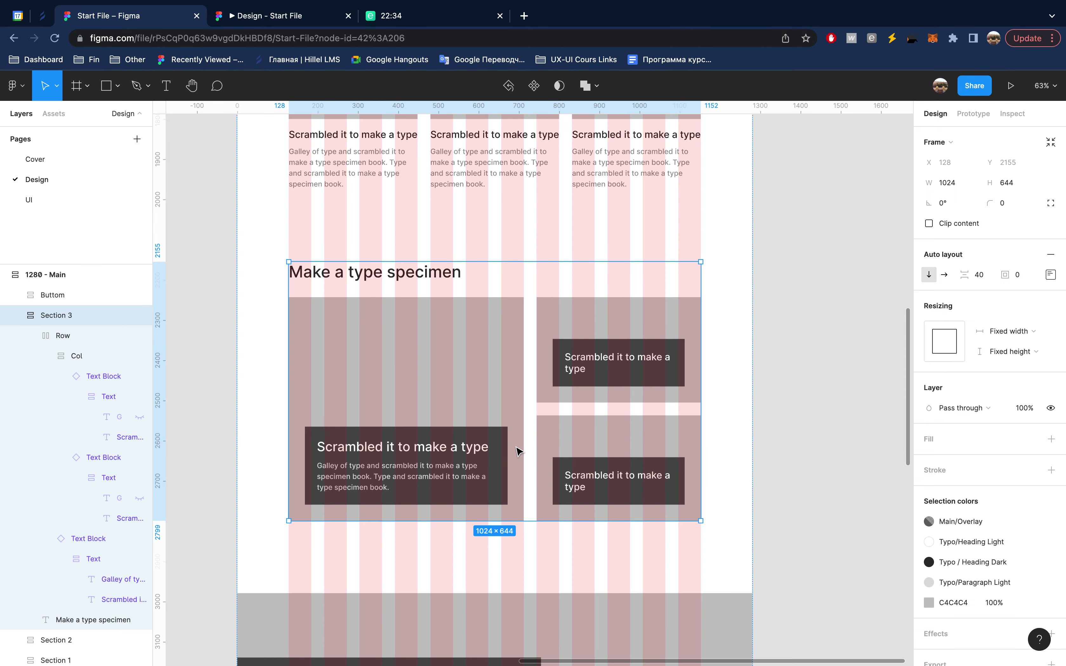
- Set the Buttom frame and Section 4 horizontal resizing to Fill container
scroll(518, 449, down, 2)
scroll(518, 443, down, 1)
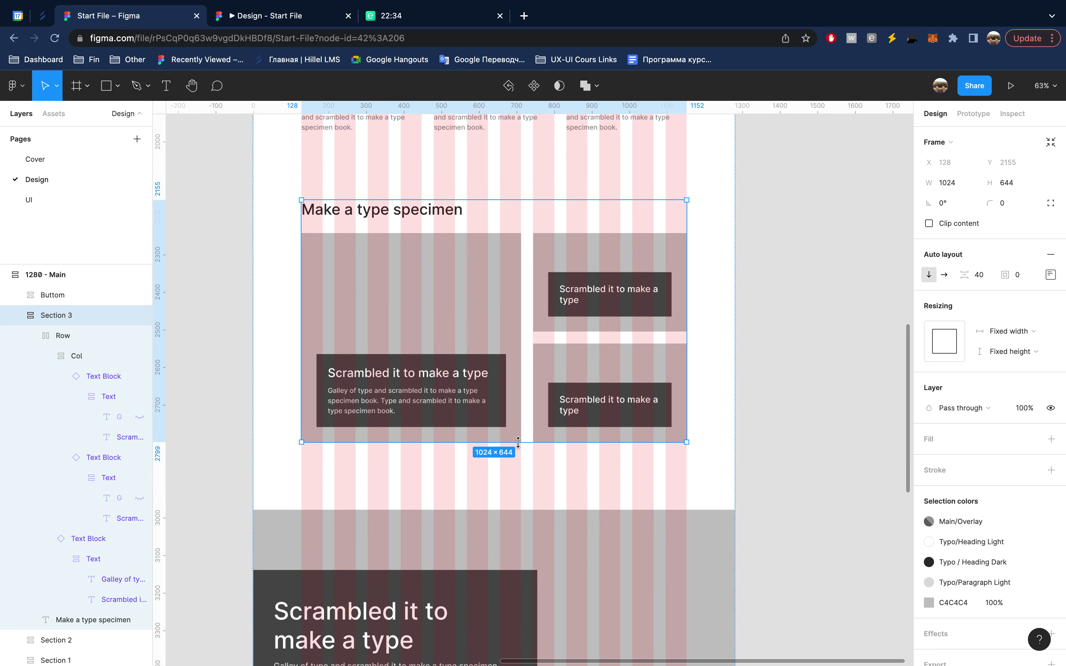
scroll(518, 443, down, 5)
scroll(551, 419, down, 3)
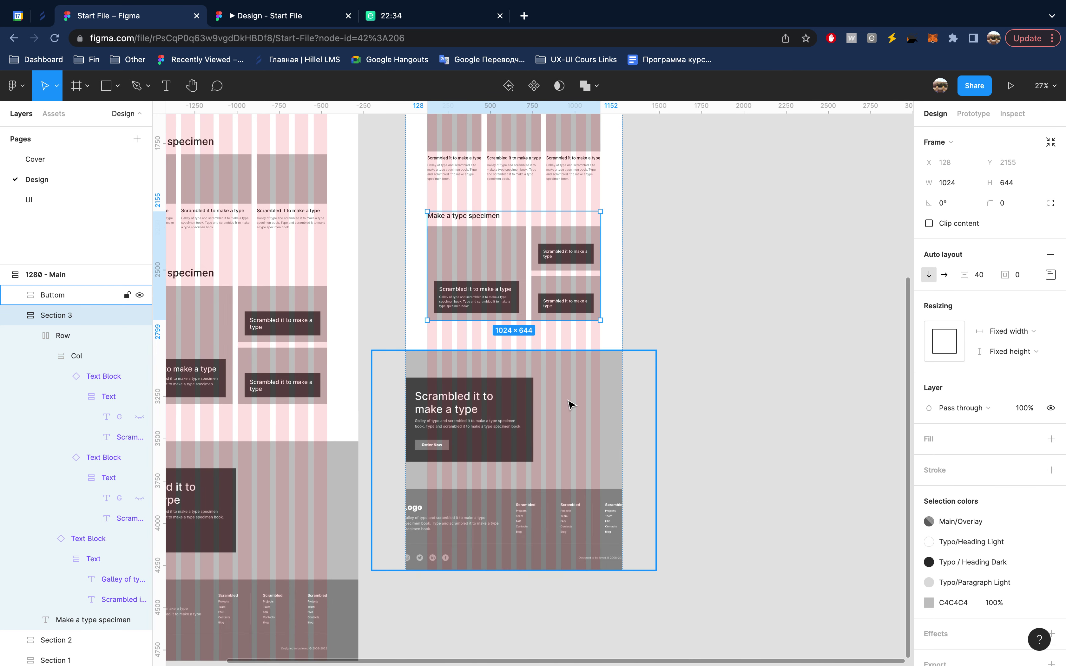
click(571, 405)
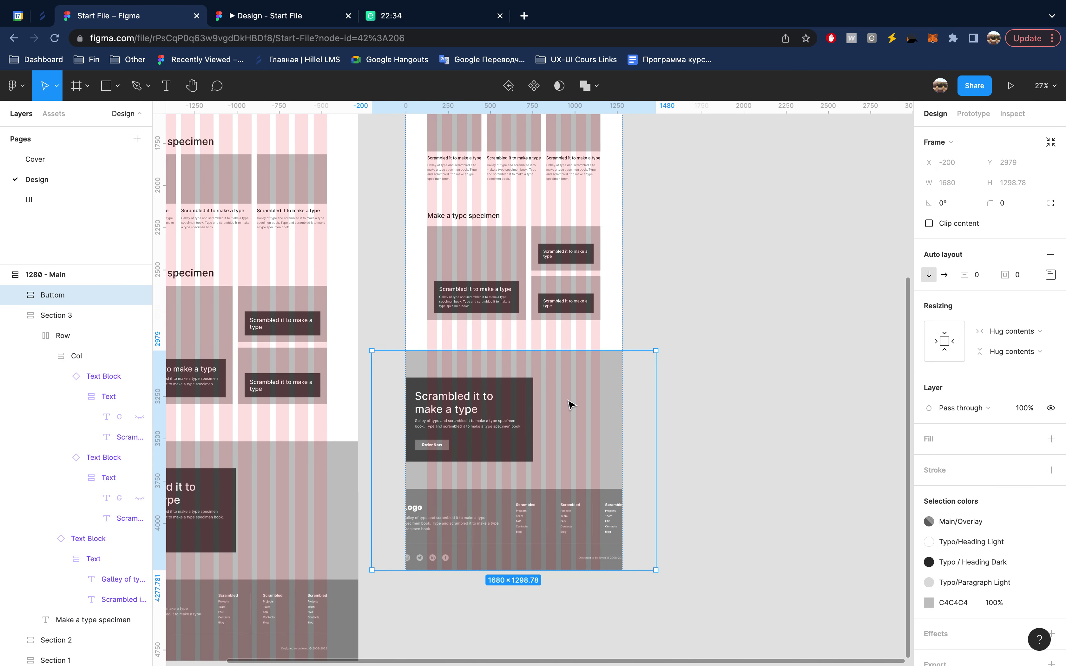
click(1014, 333)
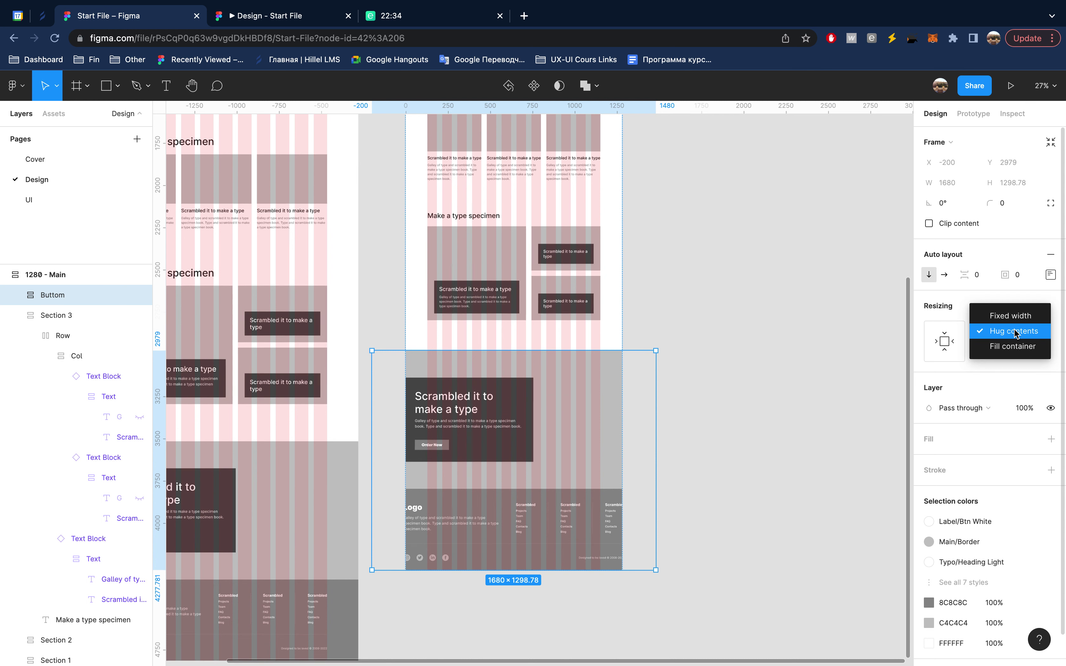
click(1013, 351)
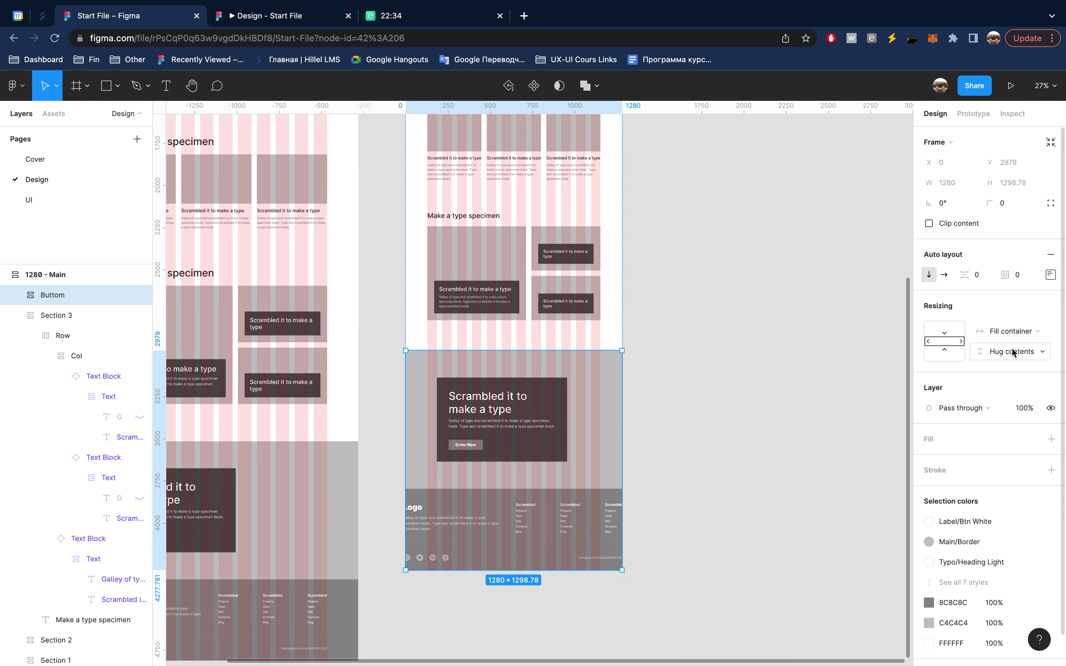
click(559, 425)
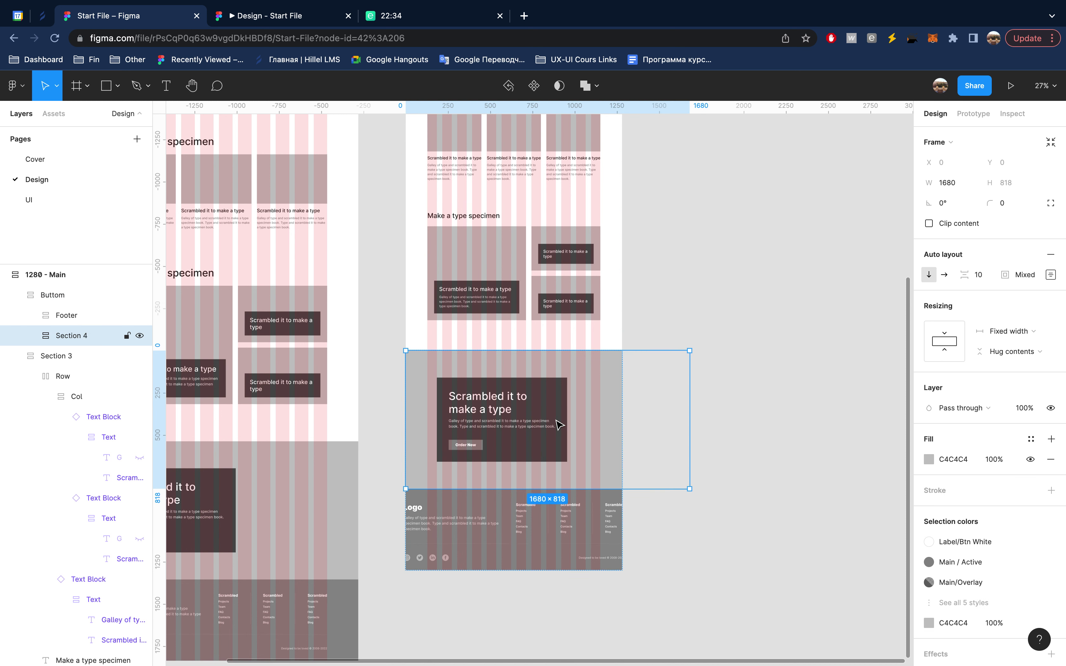
click(1011, 331)
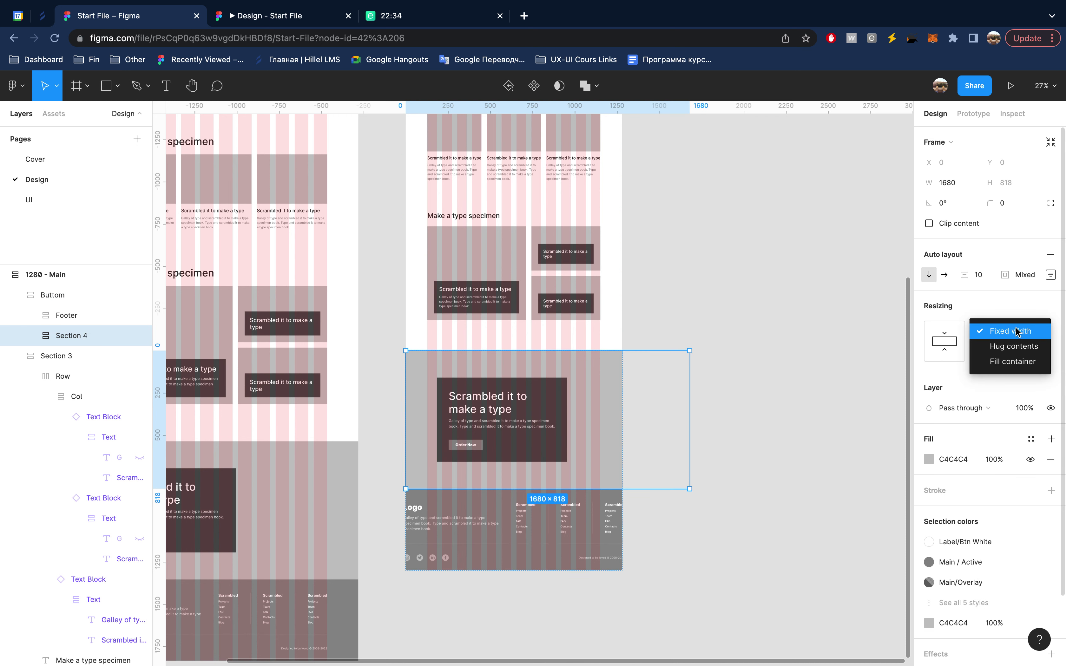
click(1024, 363)
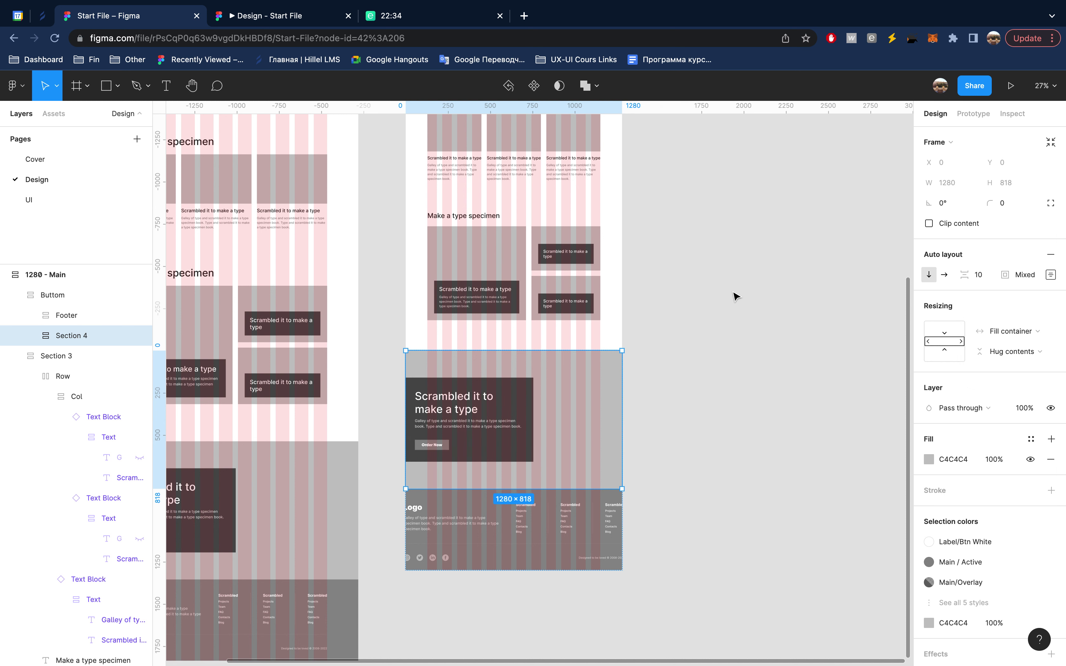
- Set the Container inside Section 4 to 1024 wide
click(31, 337)
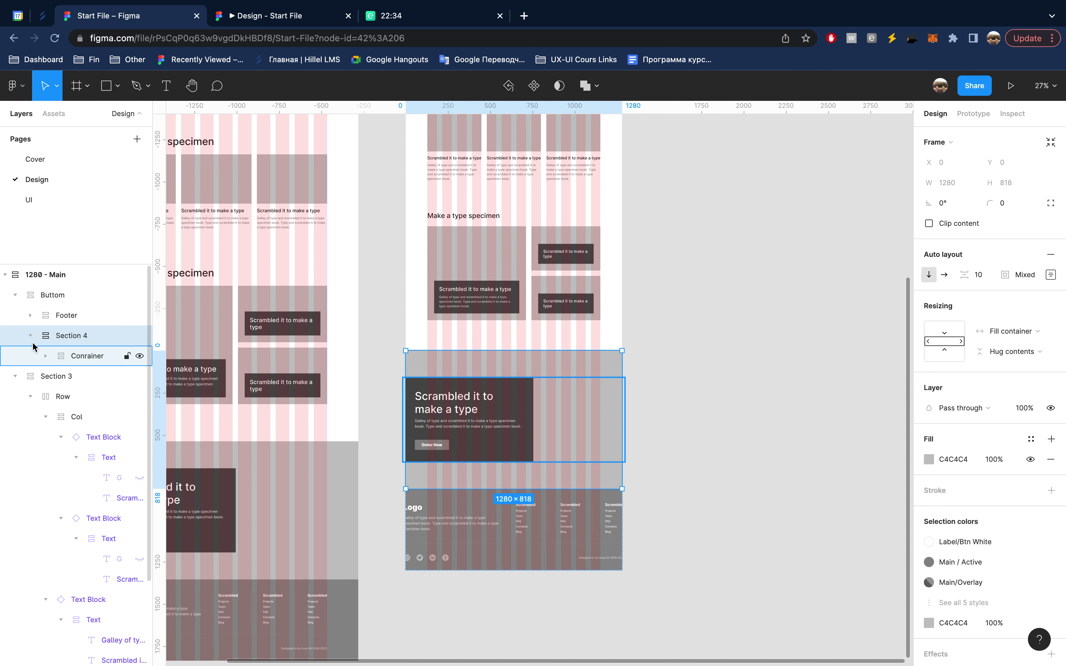
click(88, 357)
click(960, 185)
text(10)
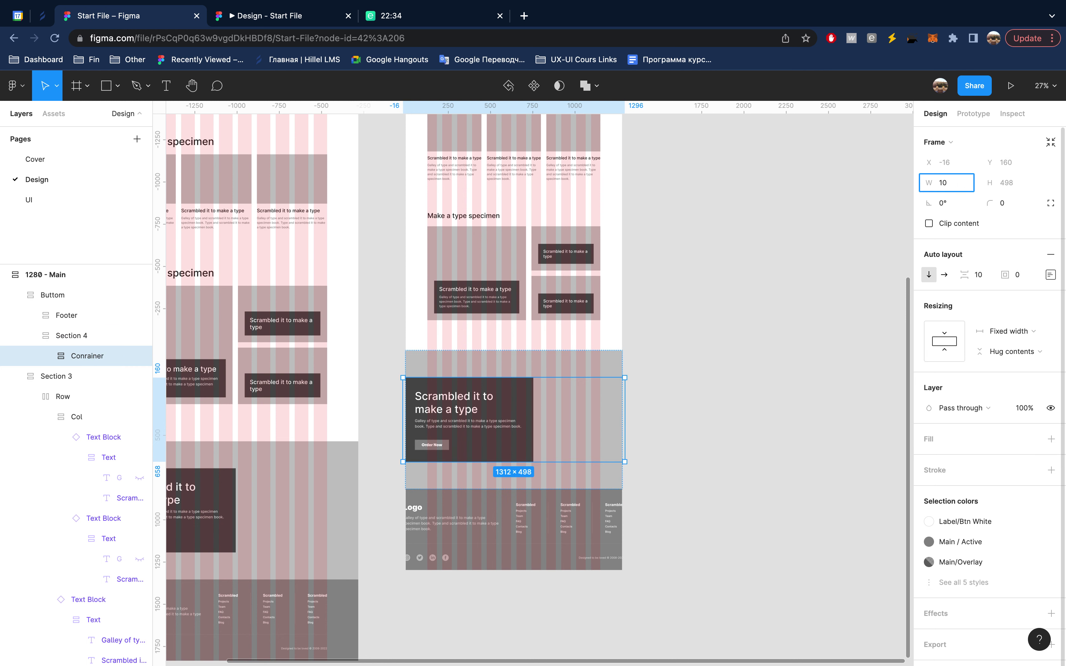
text(24)
key(Return)
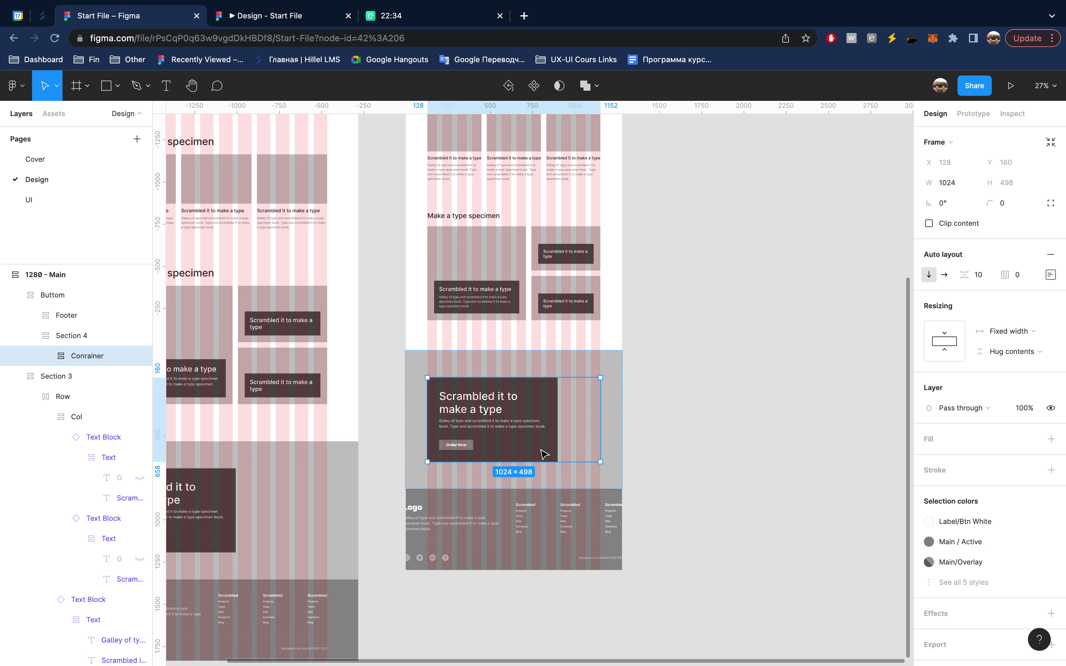
scroll(544, 454, up, 5)
scroll(544, 454, down, 1)
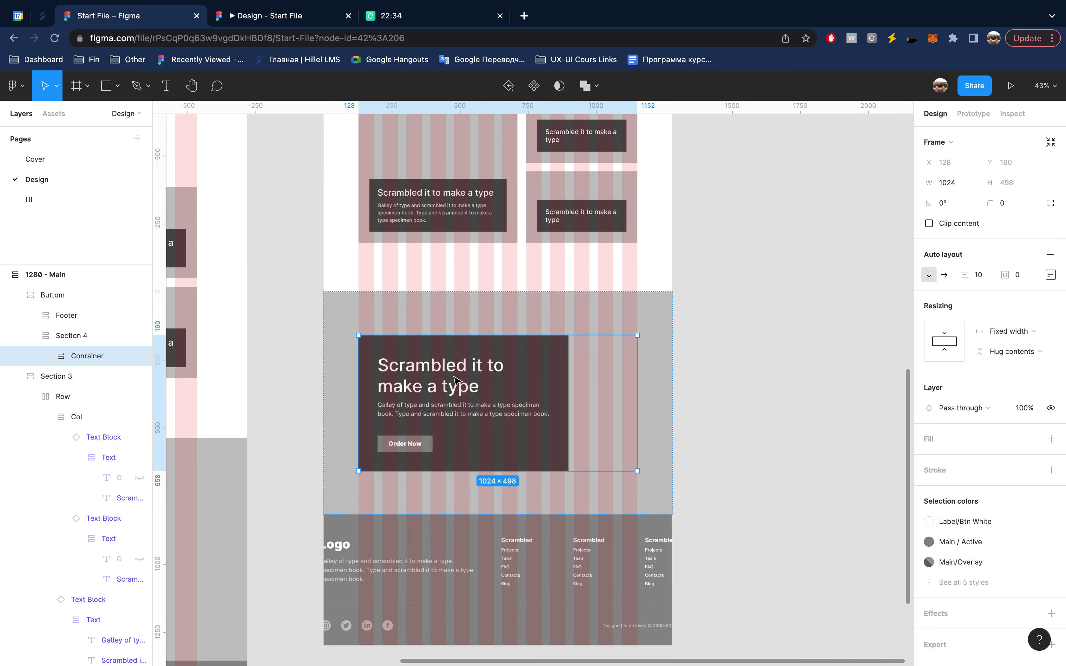
- Rename the hero heading's CTA text style to 'CTA - XL'
double_click(463, 383)
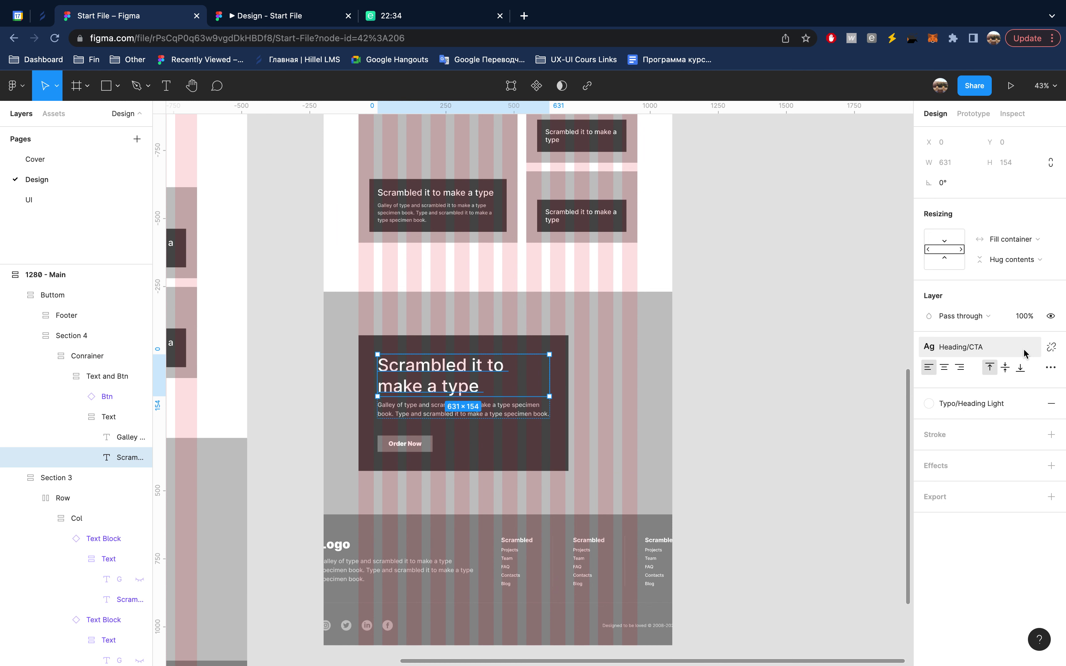
click(1024, 352)
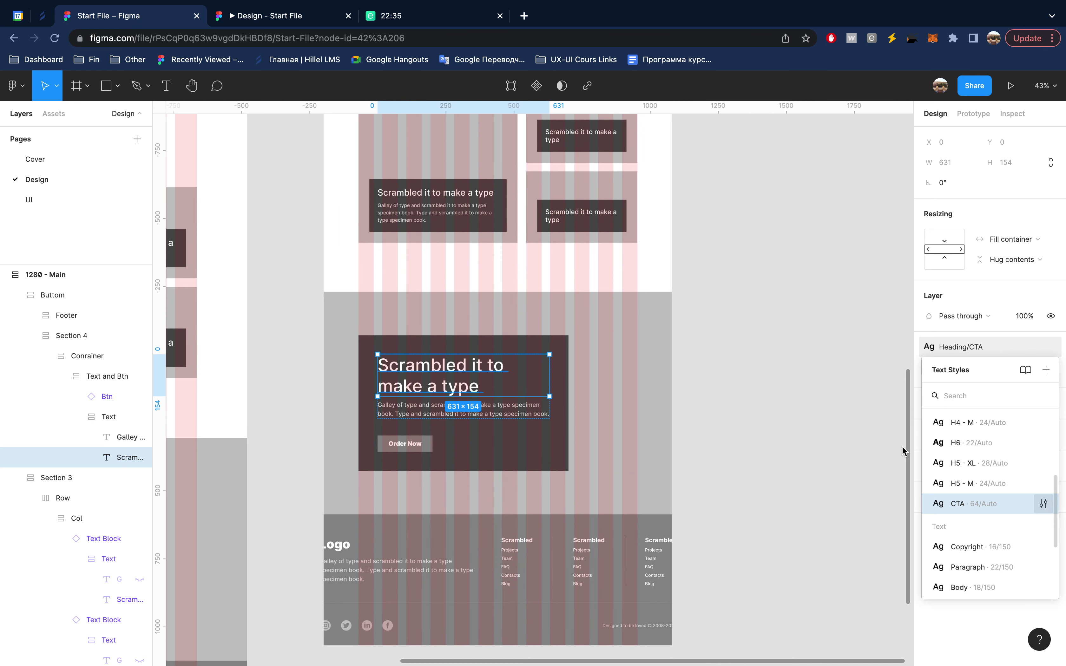
click(1046, 504)
click(839, 431)
text(- )
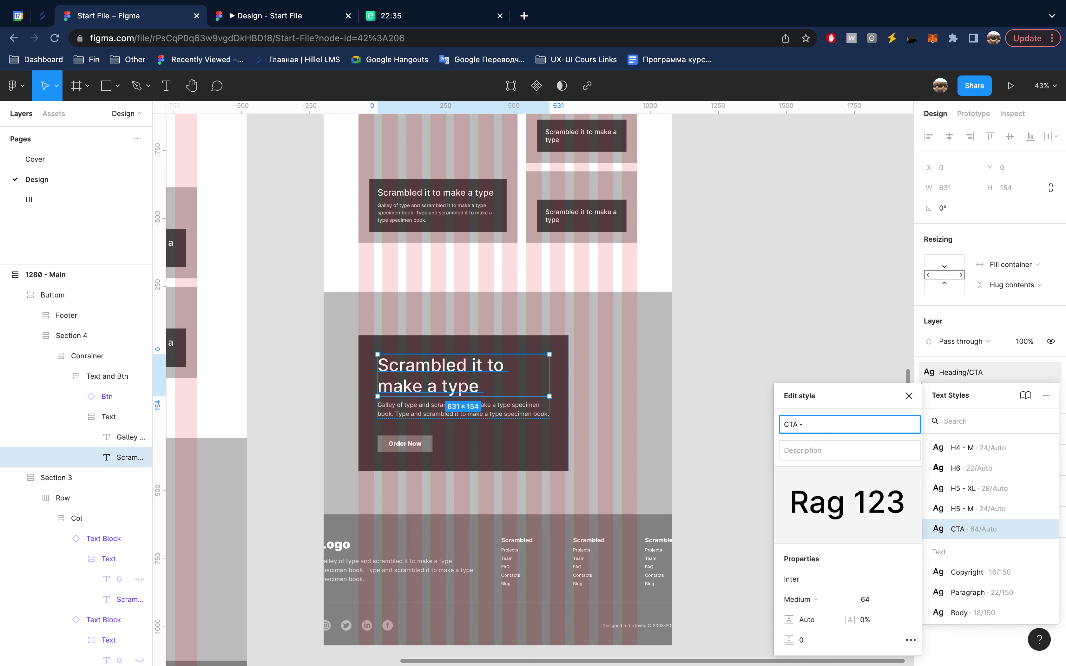
text(XL)
- Detach the hero heading from its style and set its font size to 54
click(1051, 373)
click(1009, 413)
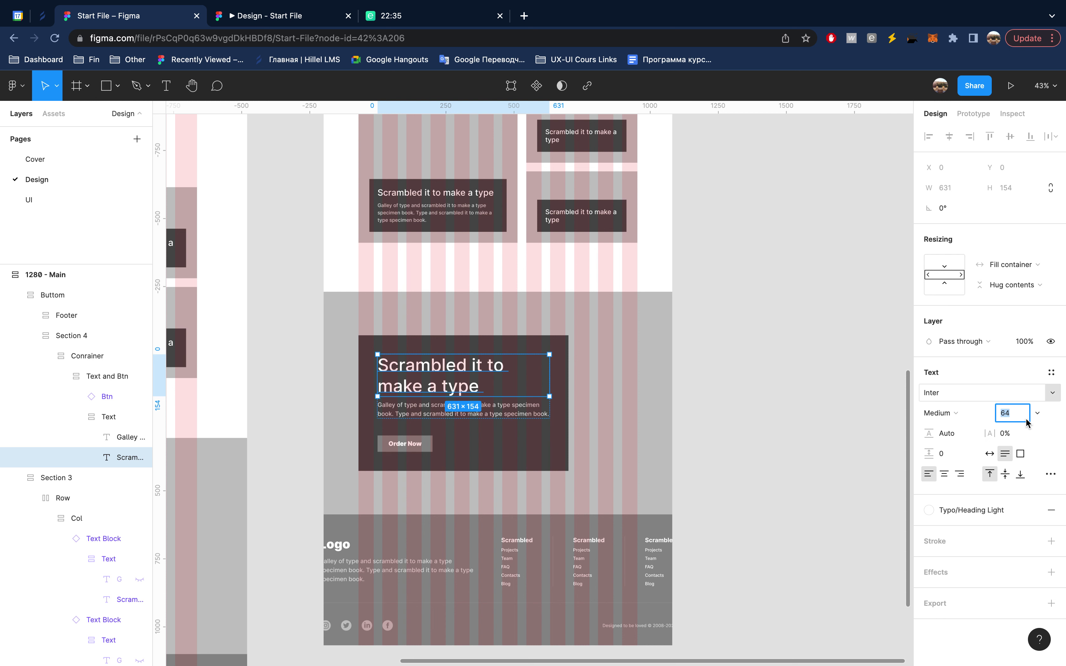
click(1017, 415)
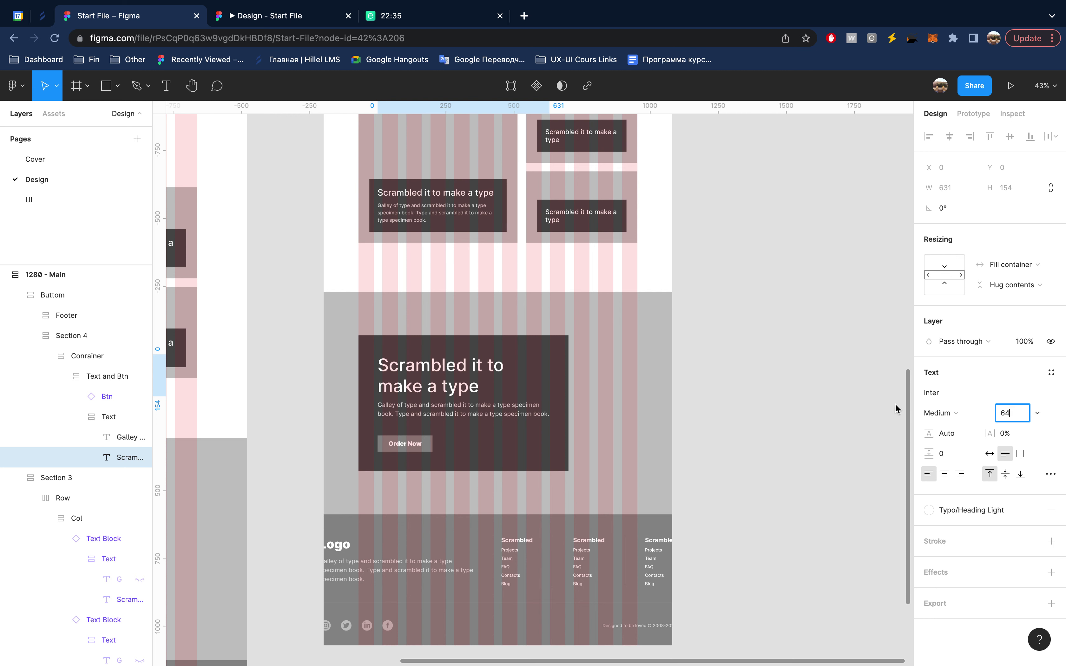
click(812, 367)
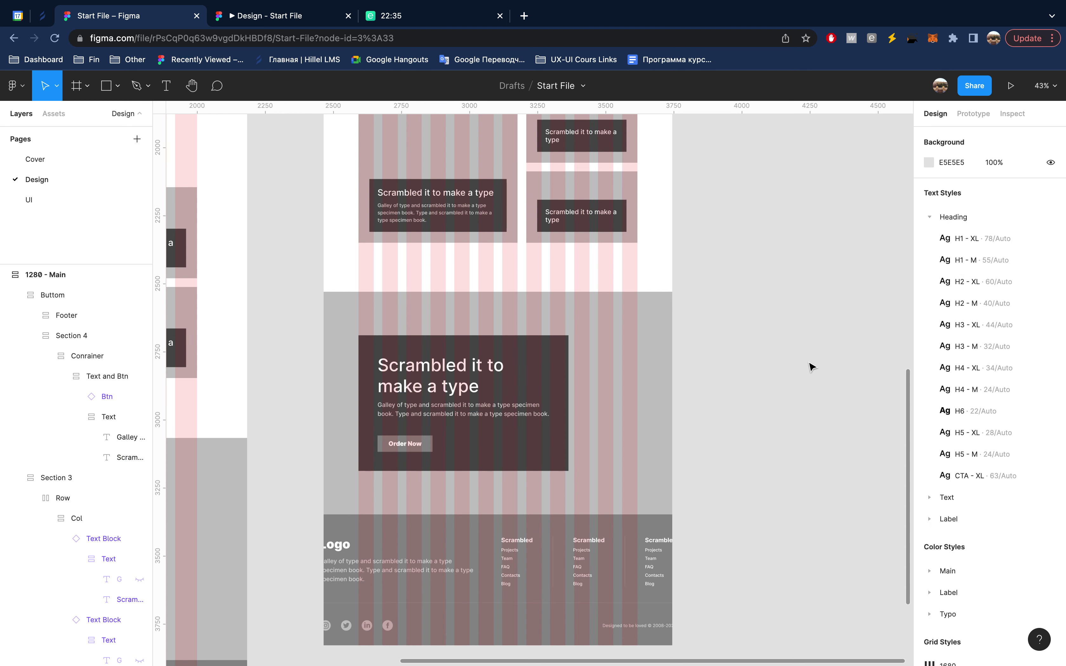
click(126, 457)
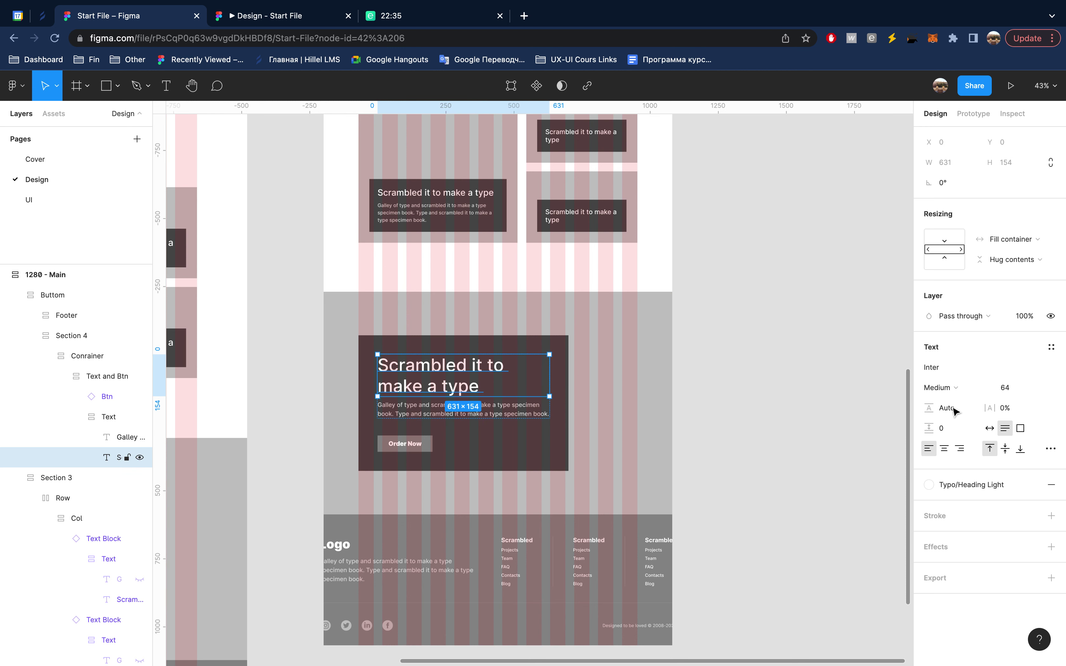
click(1007, 388)
text(54)
key(Return)
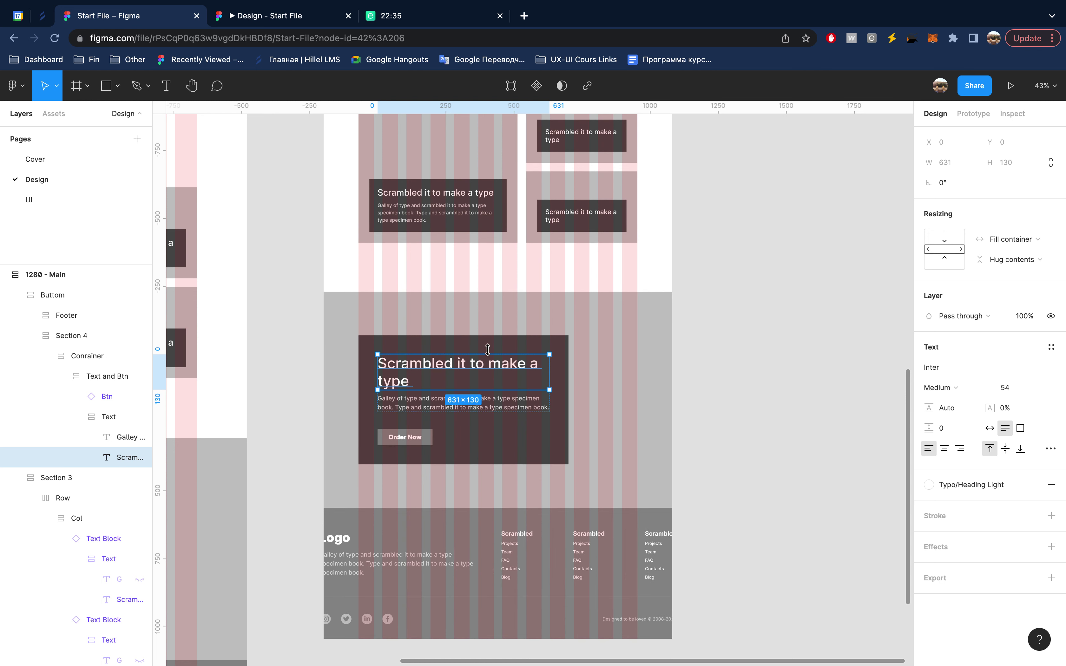
- Narrow the Text and Btn card to 771 wide
click(506, 455)
drag(568, 420, 534, 421)
click(439, 408)
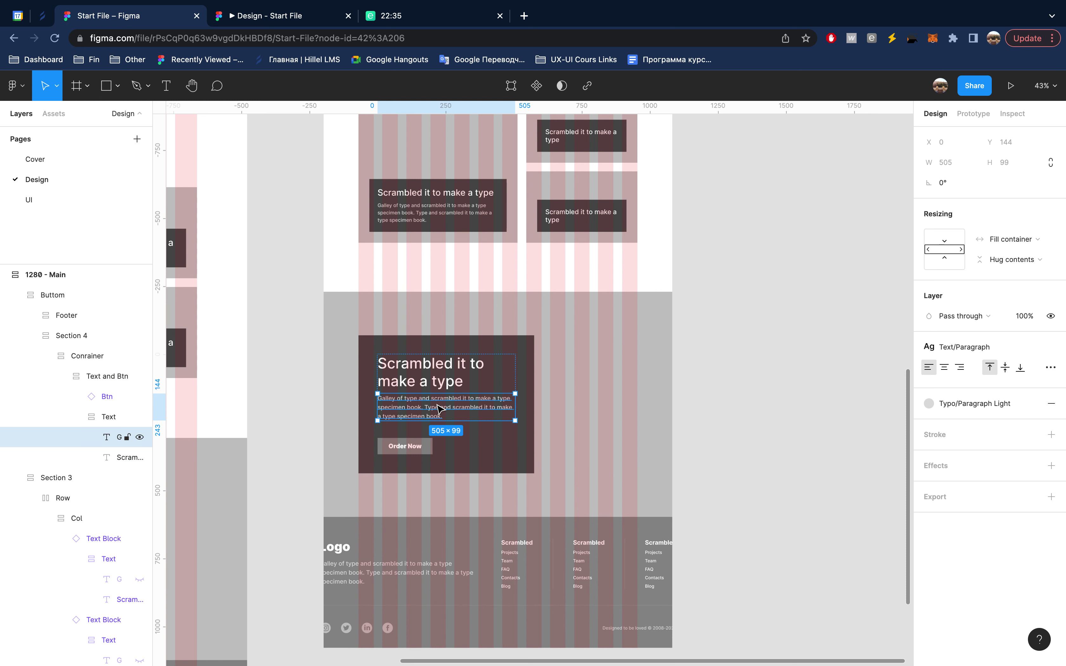
- Delete the card's paragraph text and select the footer Container
key(Delete)
click(1051, 274)
- Change the footer Container's row spacing from 60 to 30
click(1051, 275)
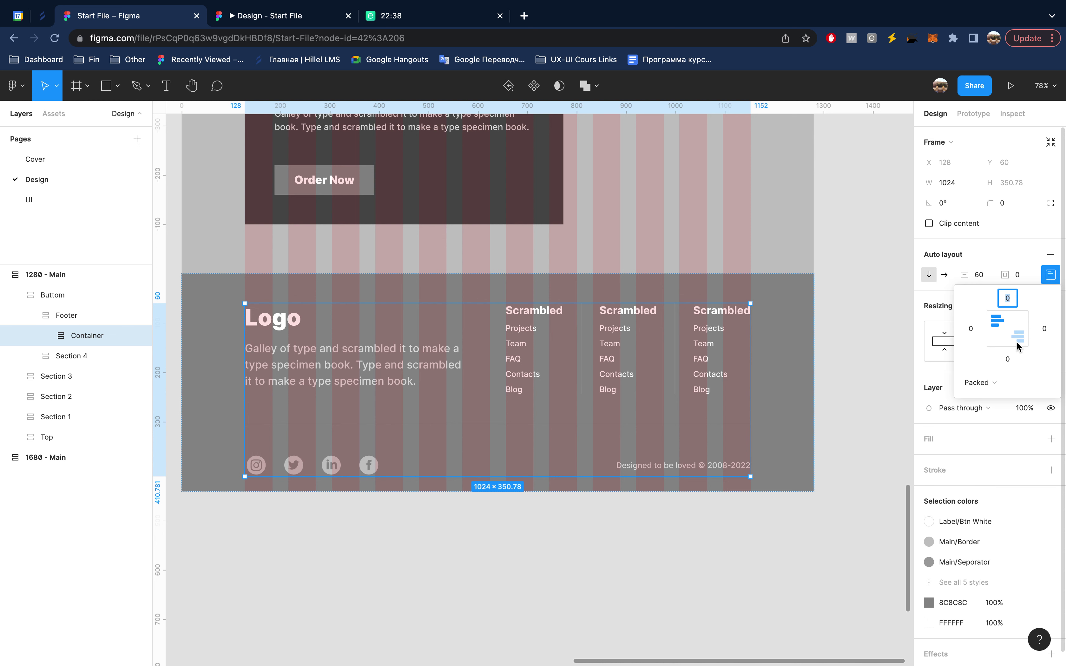
click(1053, 282)
click(985, 276)
text(30)
key(Return)
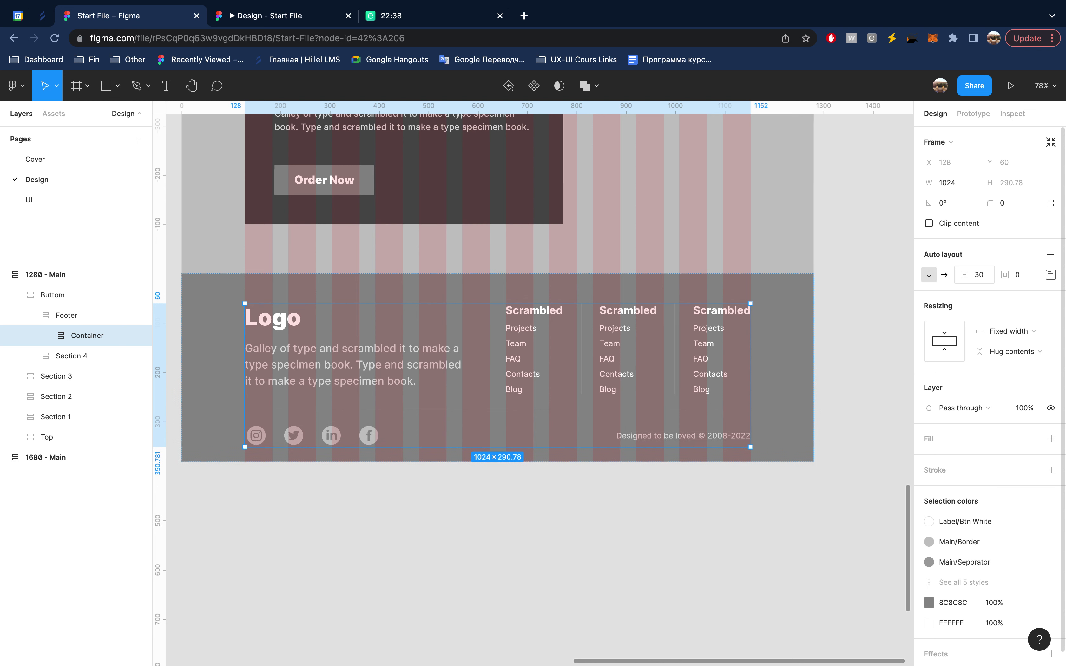
ctrl+click(538, 314)
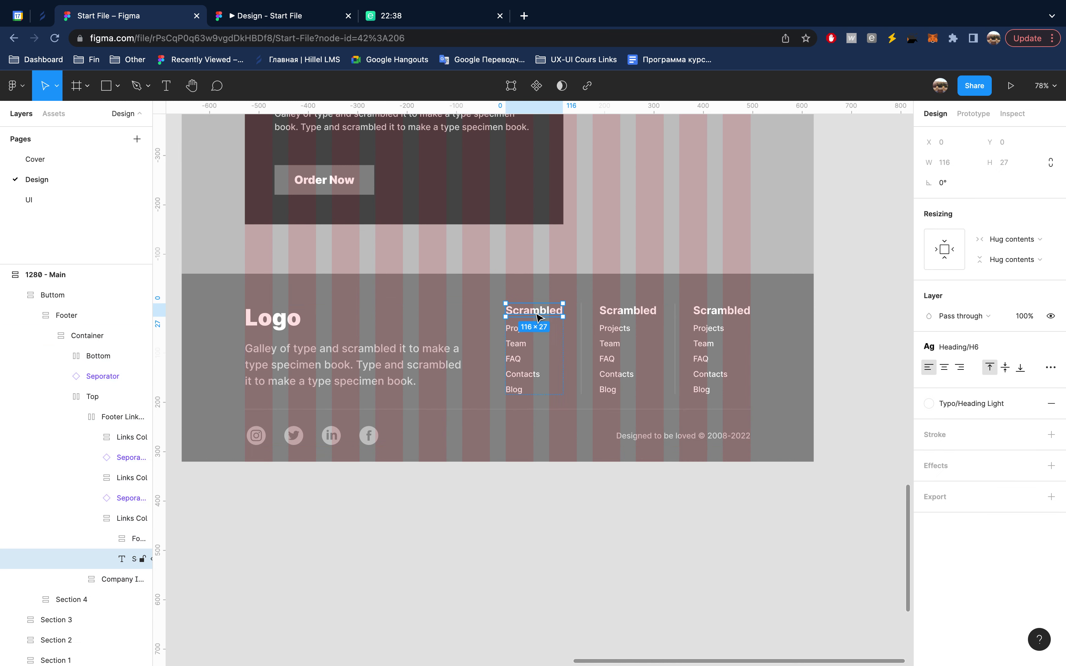
- Rename the column heading's H6 text style to 'H6 - XL'
mouse_move(987, 346)
click(1028, 357)
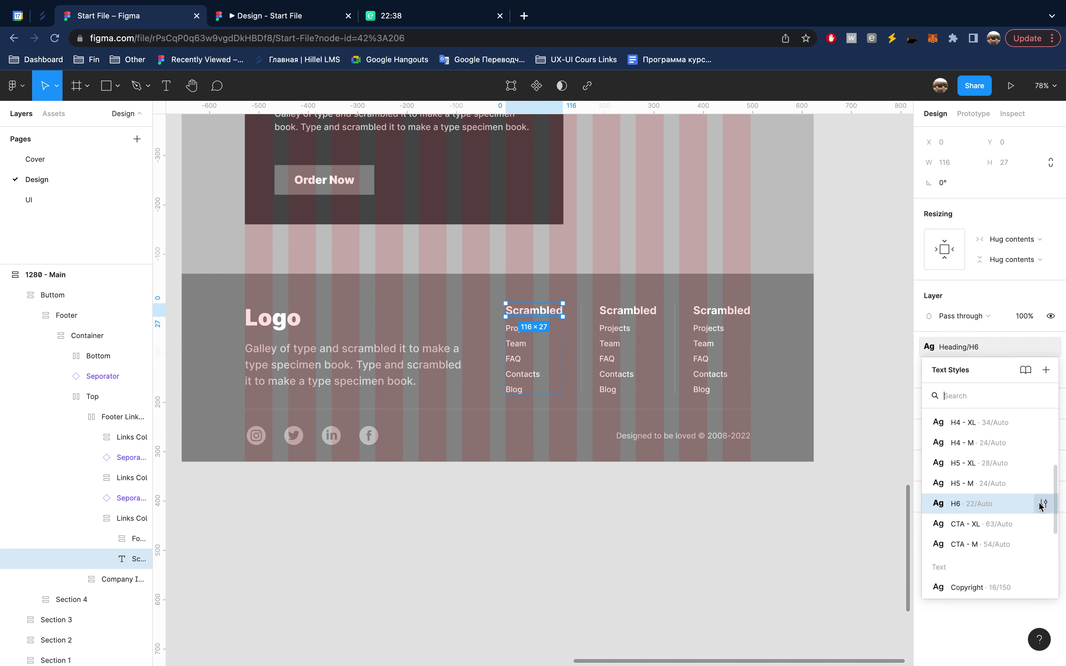
click(1042, 506)
text(- ML)
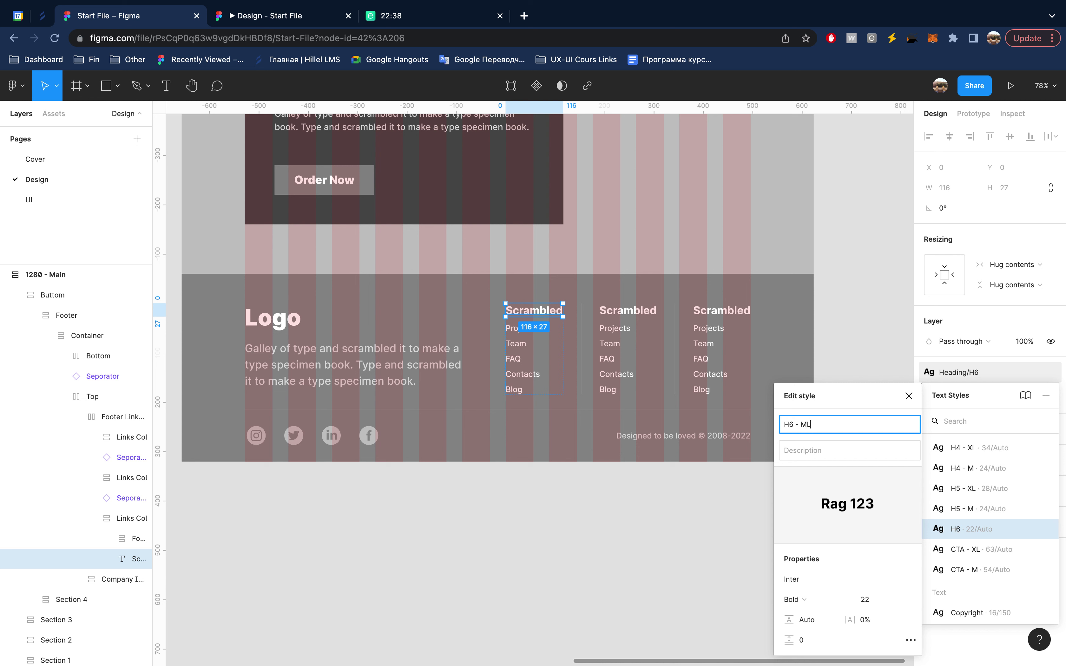
key(shift+Left)
key(shift+Left)
text(XL)
click(908, 396)
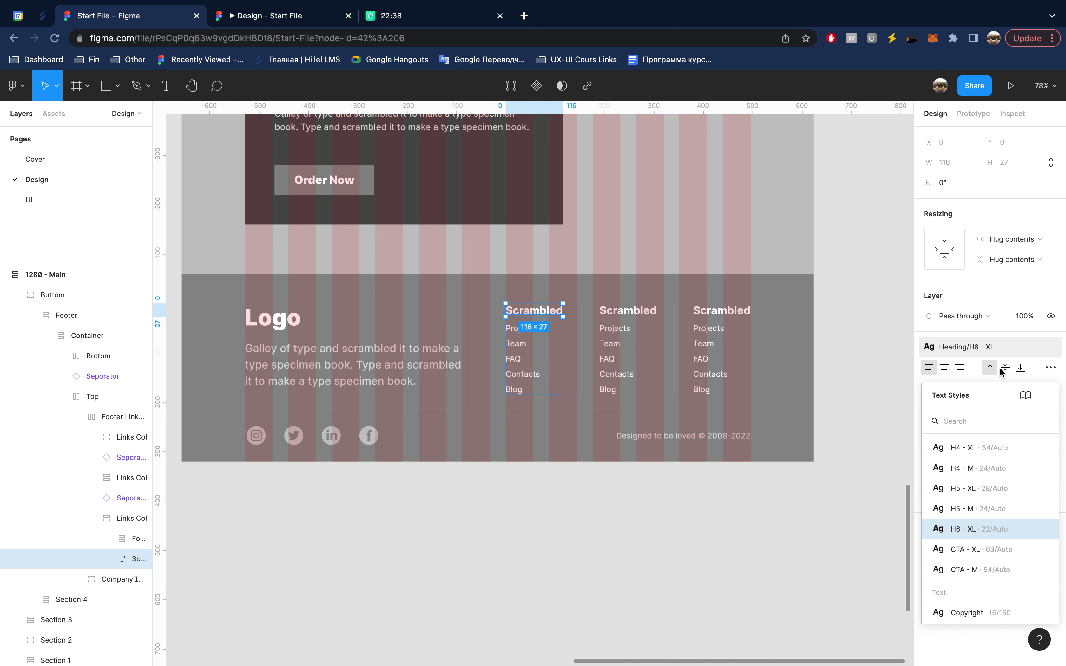
click(996, 355)
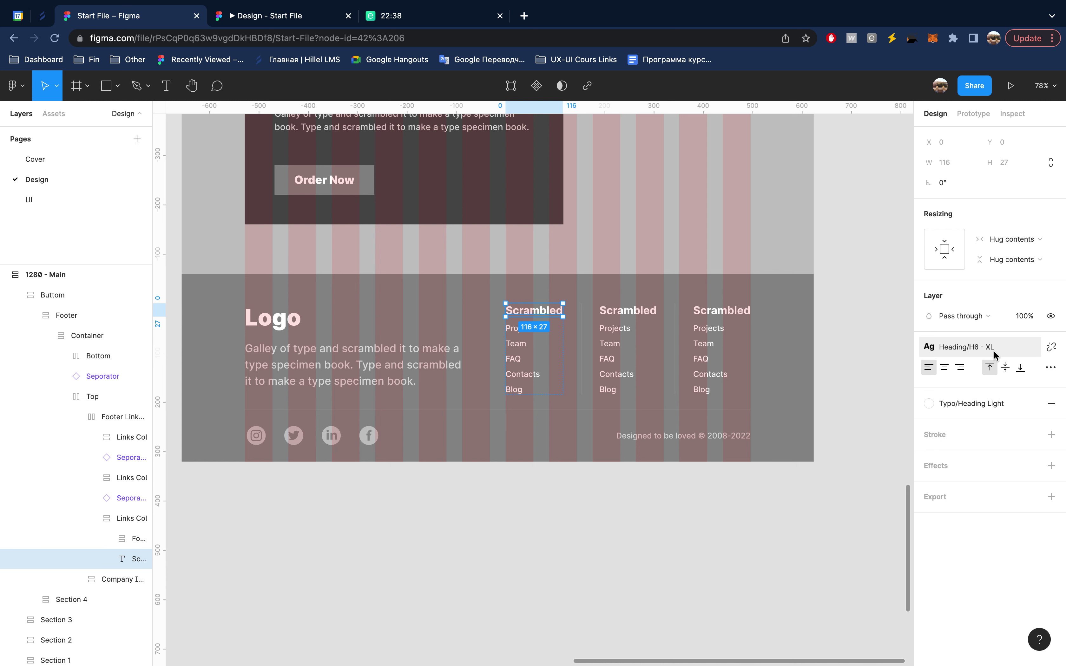
- Detach the style from the first column title and set its size to 18
click(1053, 349)
click(1013, 388)
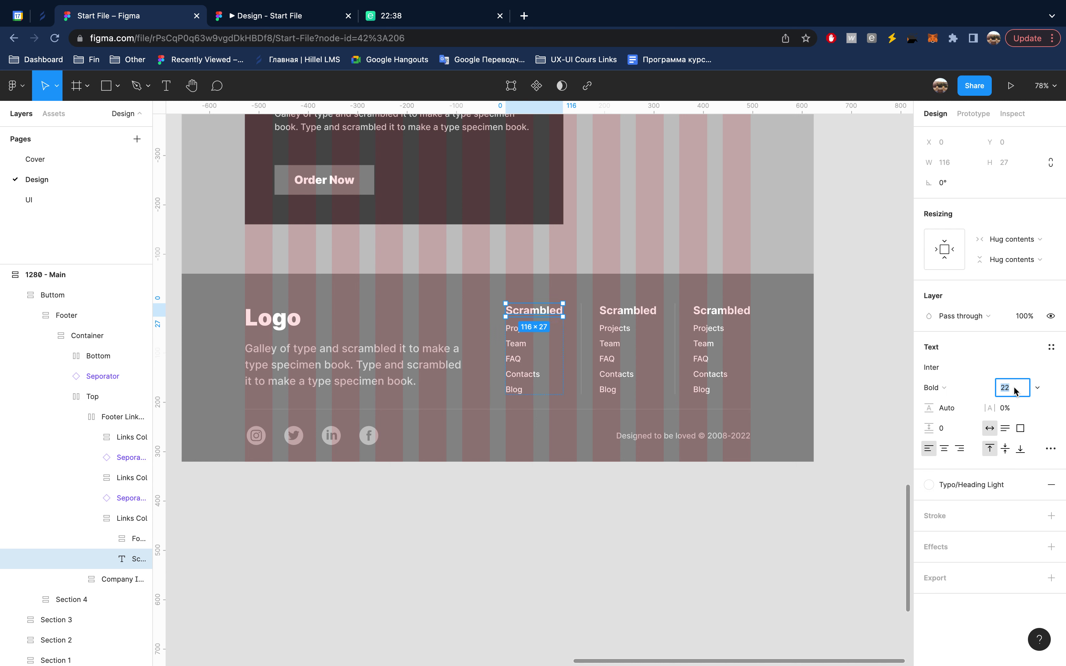
text(18)
key(Return)
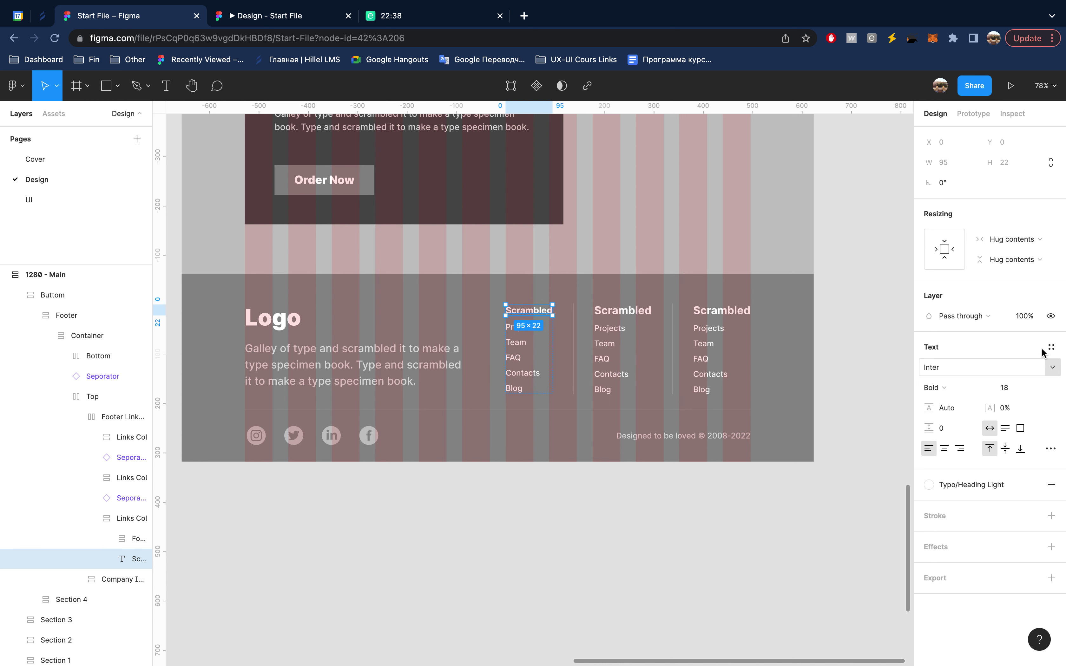
- Save the 18 px title as a new text style named H6 - M
click(1052, 348)
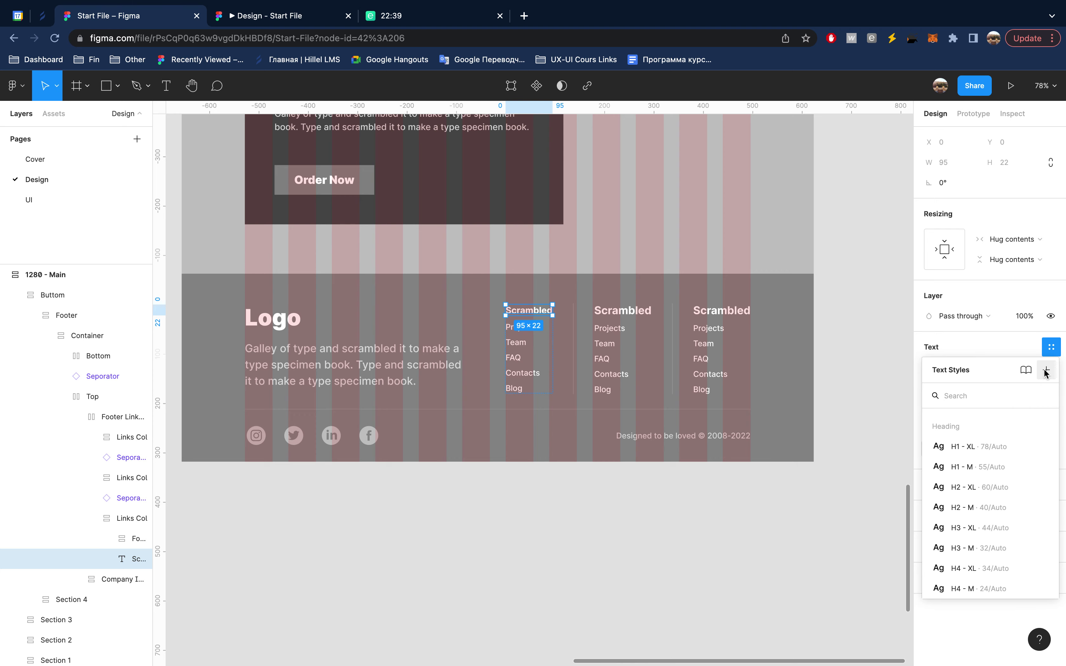
click(1046, 373)
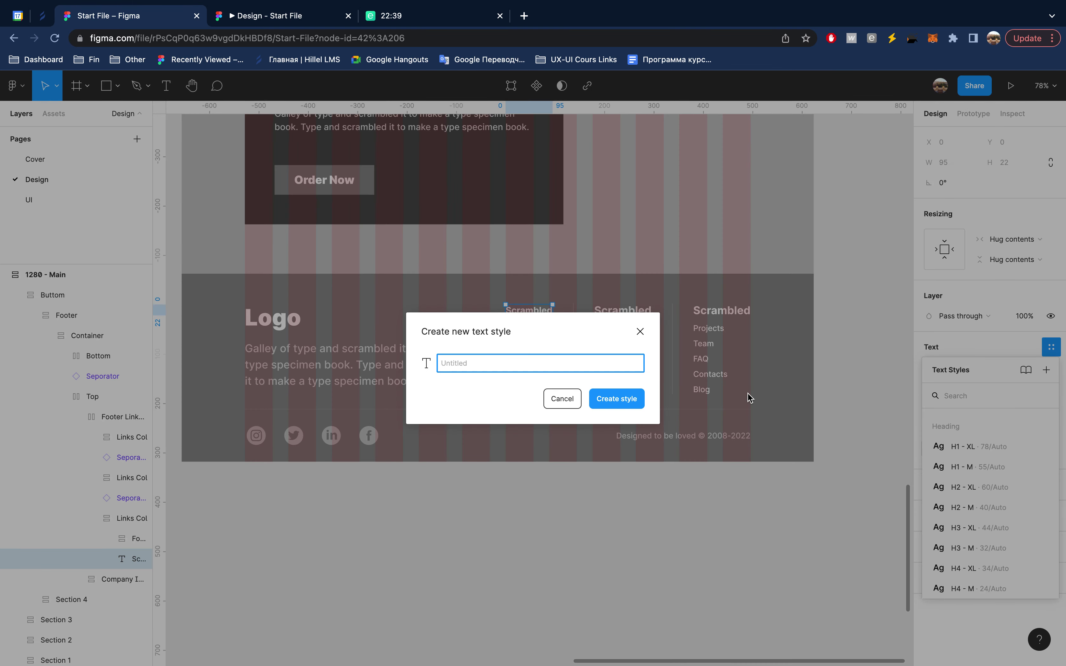
text(H6)
text( - M)
key(Return)
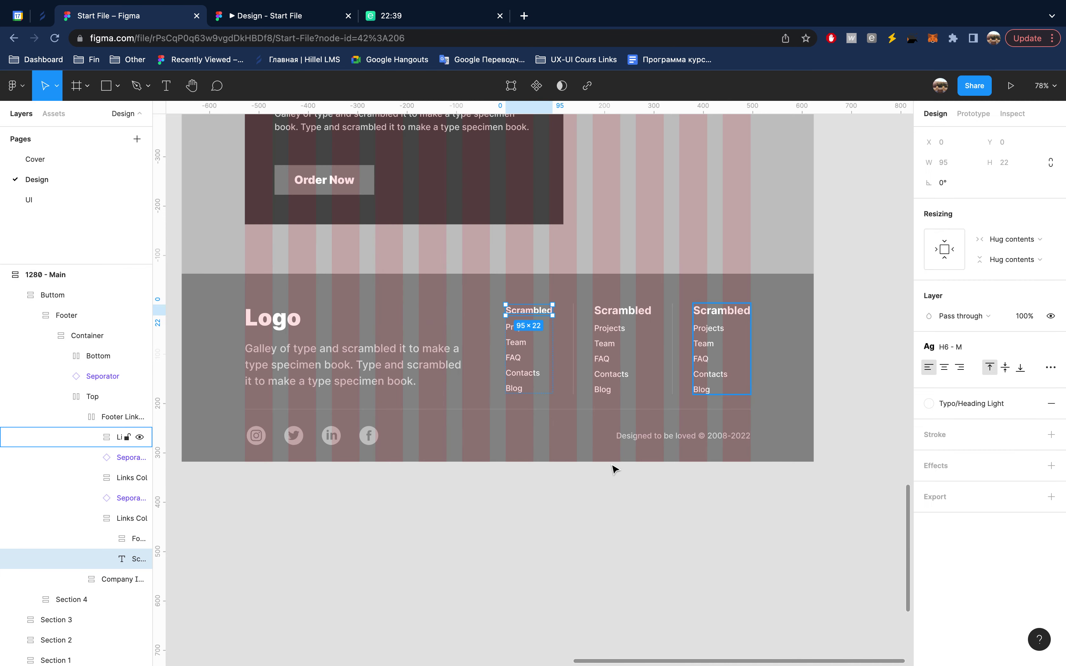
click(694, 507)
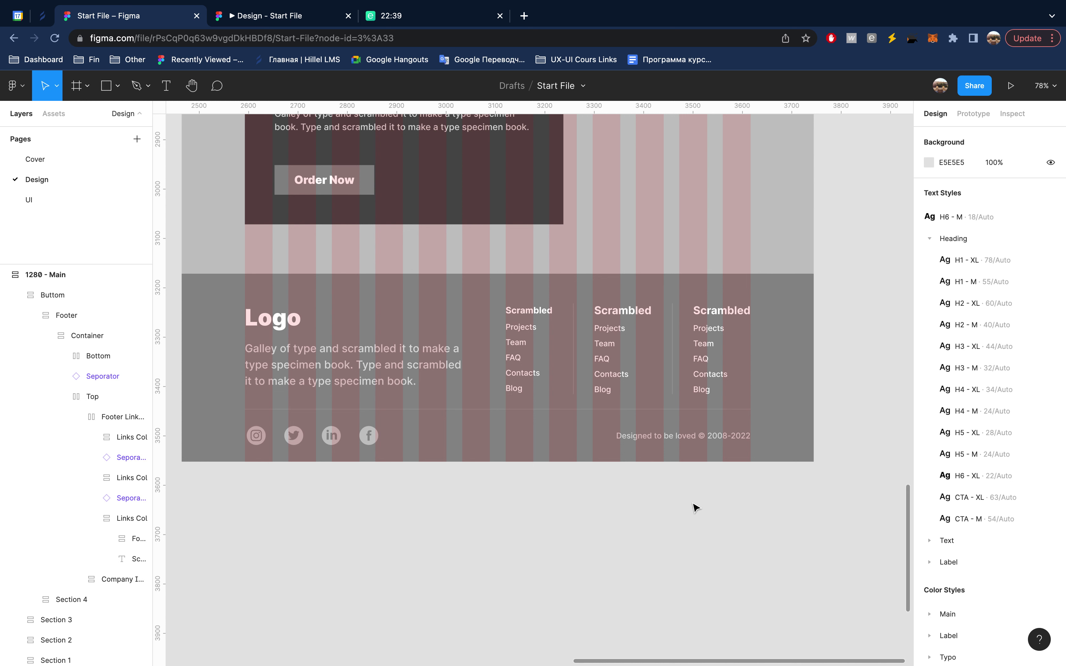
- Move H6 - M into the Heading group right after H6 - XL, then collapse the group
click(973, 224)
drag(974, 224, 985, 480)
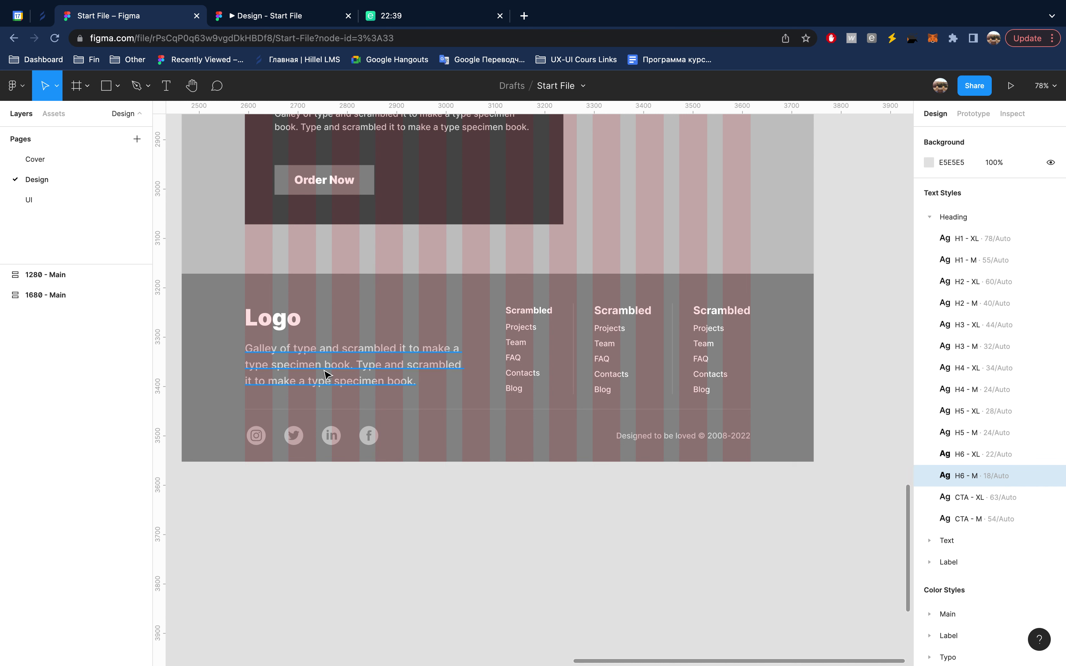
super+click(370, 364)
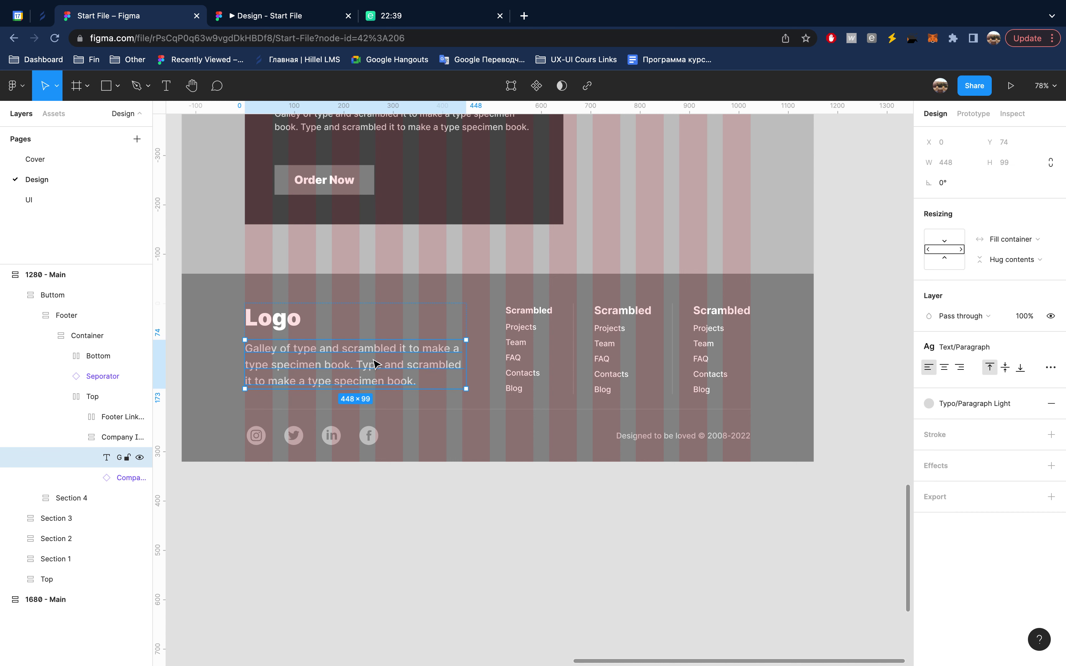
click(376, 525)
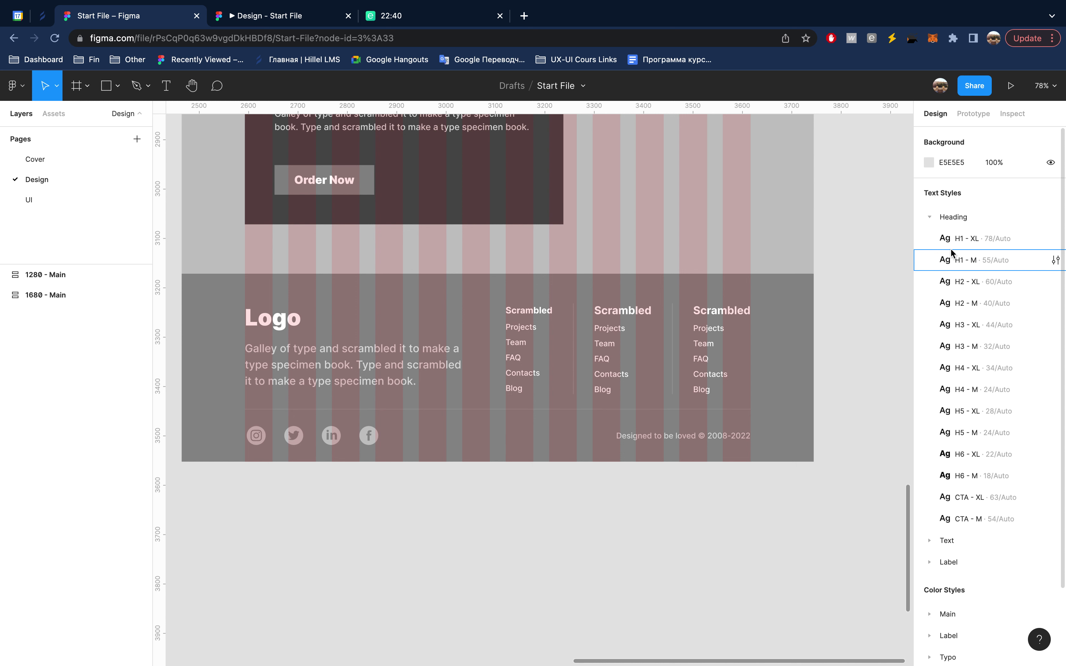
click(929, 218)
scroll(779, 358, down, 5)
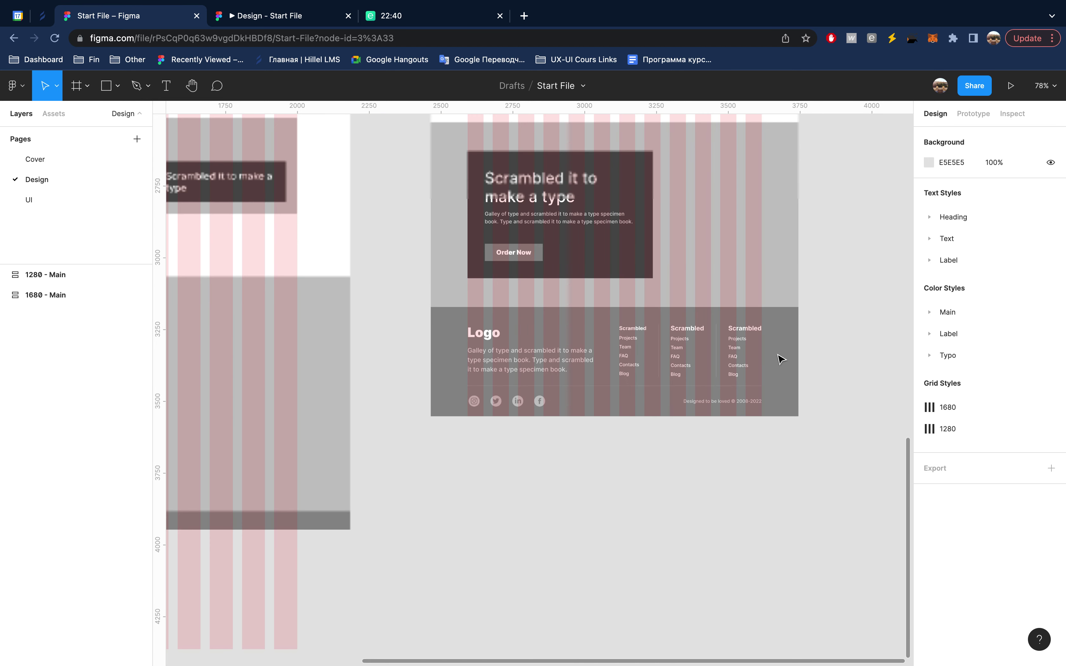
scroll(779, 358, up, 2)
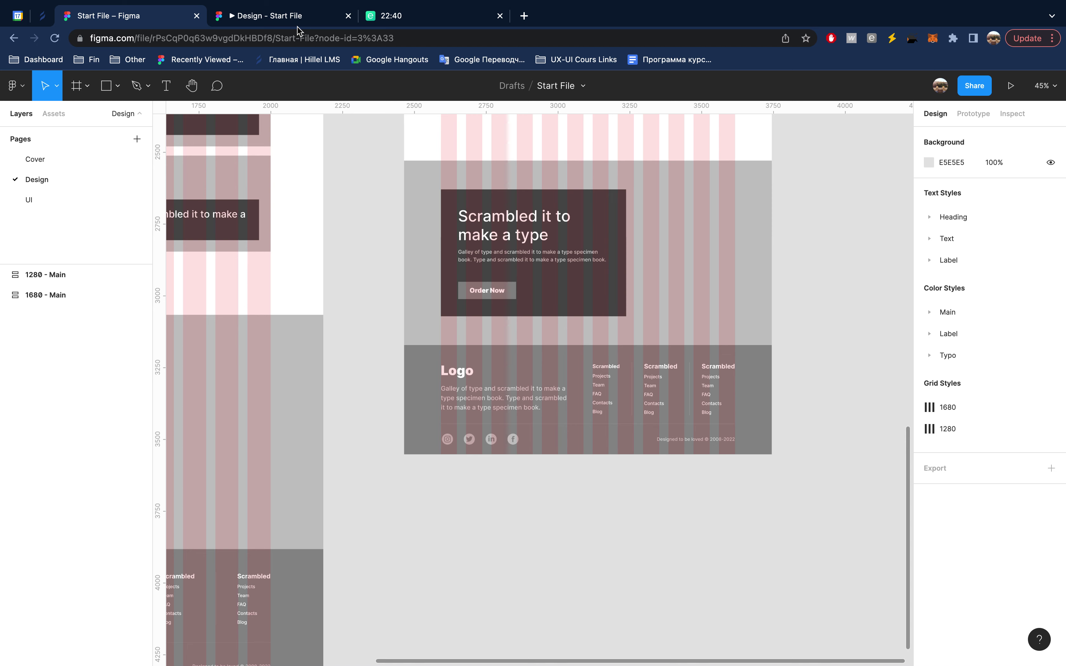
- Check the footer in the 1280 prototype preview
click(295, 16)
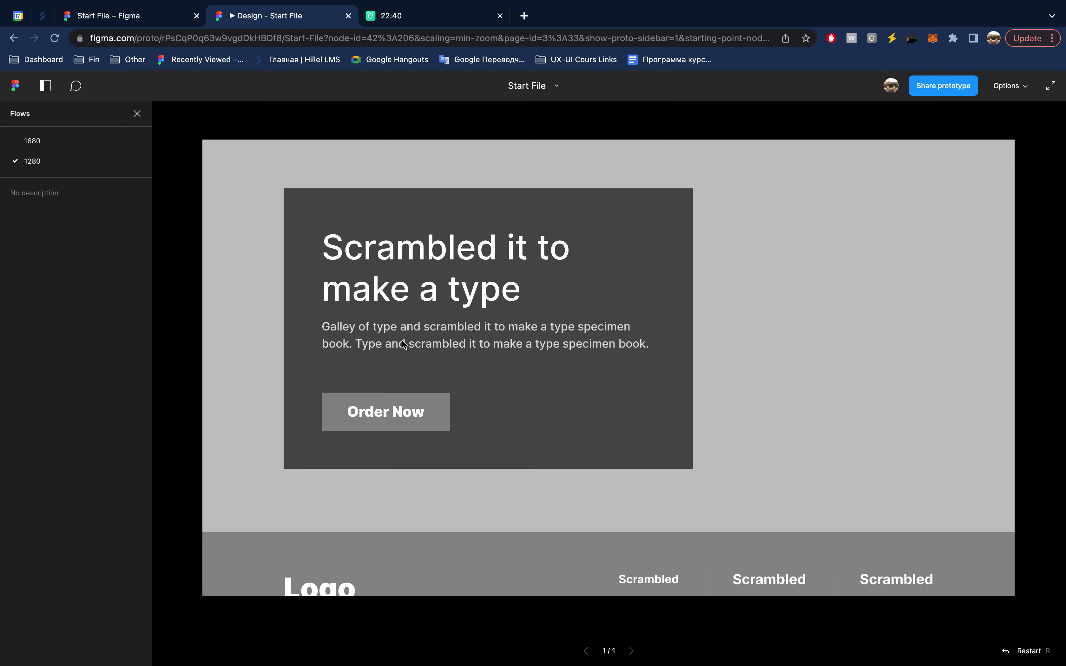
scroll(402, 339, down, 5)
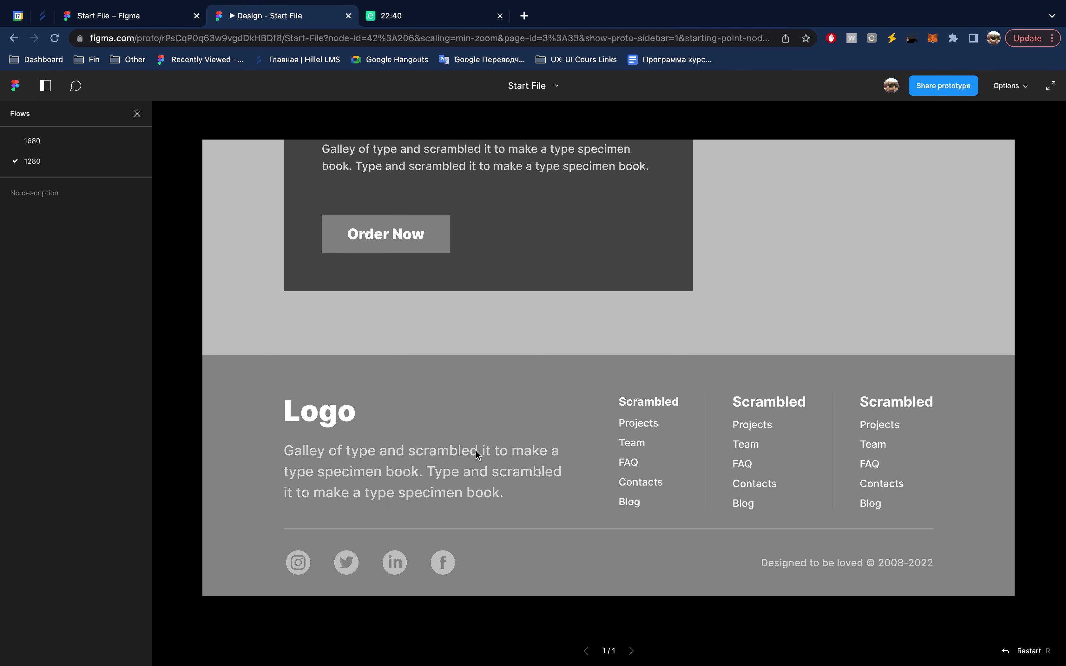
click(167, 18)
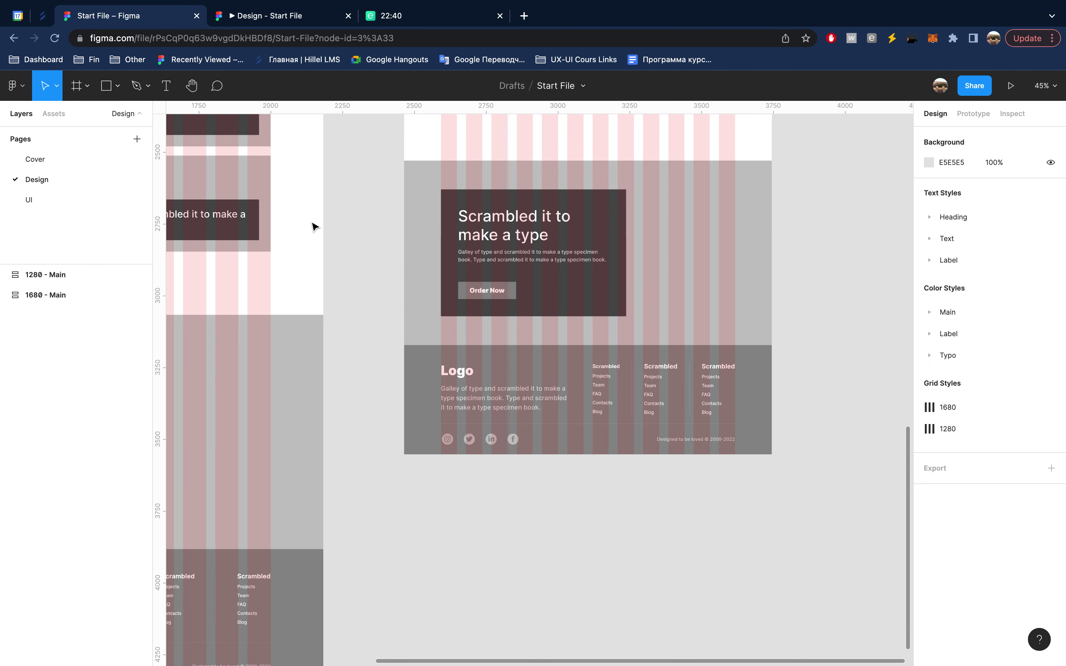
- Apply the Body text style to the footer paragraph and check it in the preview
click(480, 405)
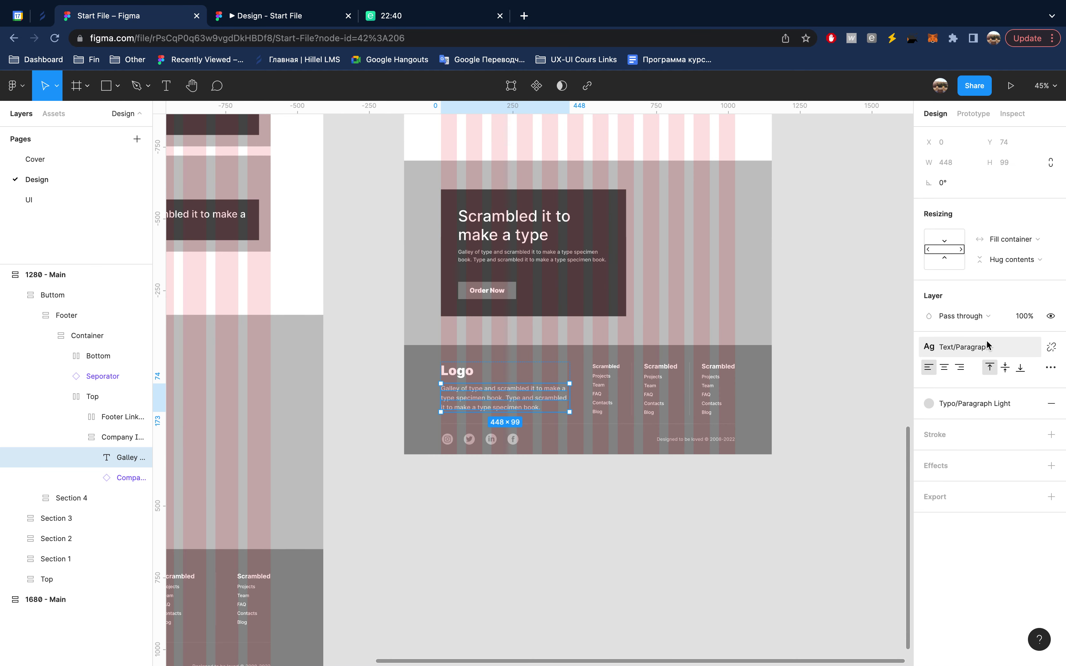
click(969, 348)
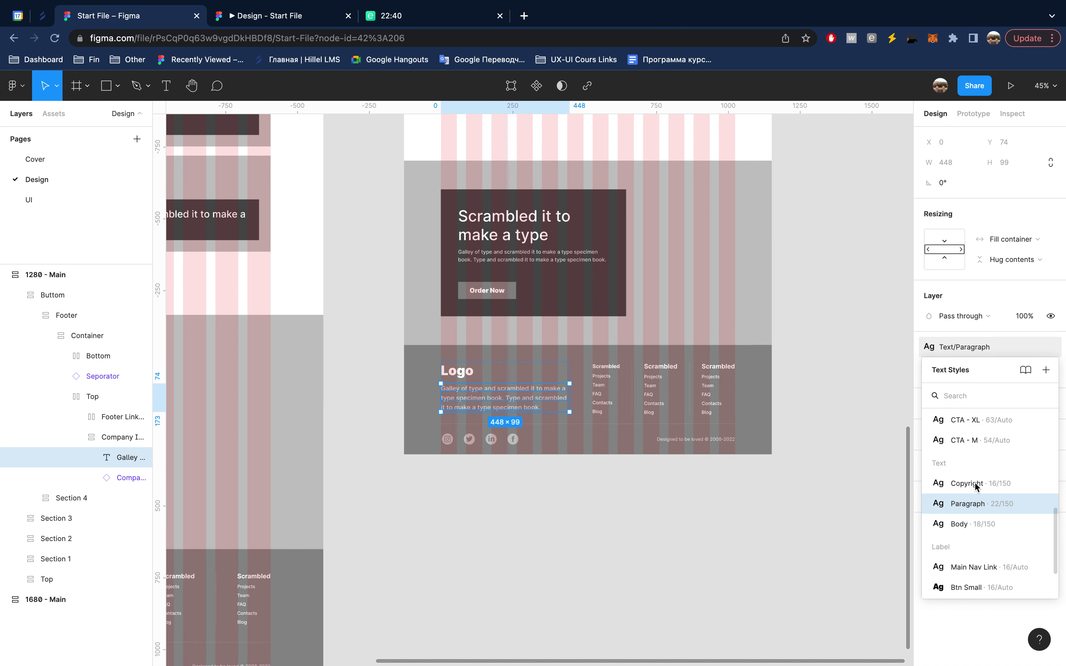
click(969, 524)
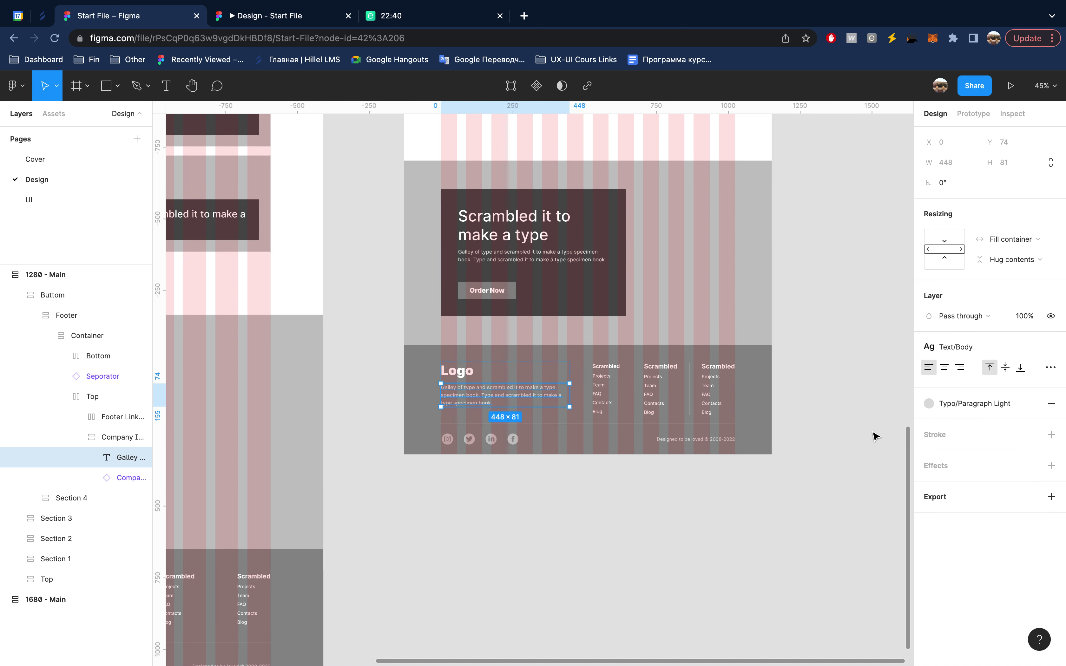
click(843, 423)
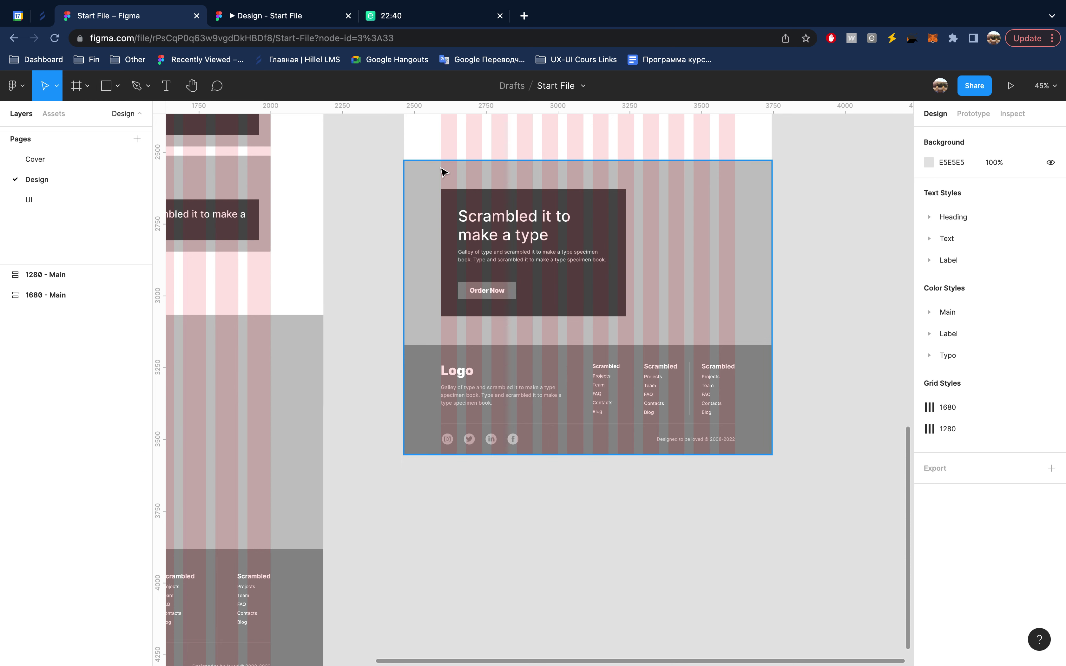
click(299, 17)
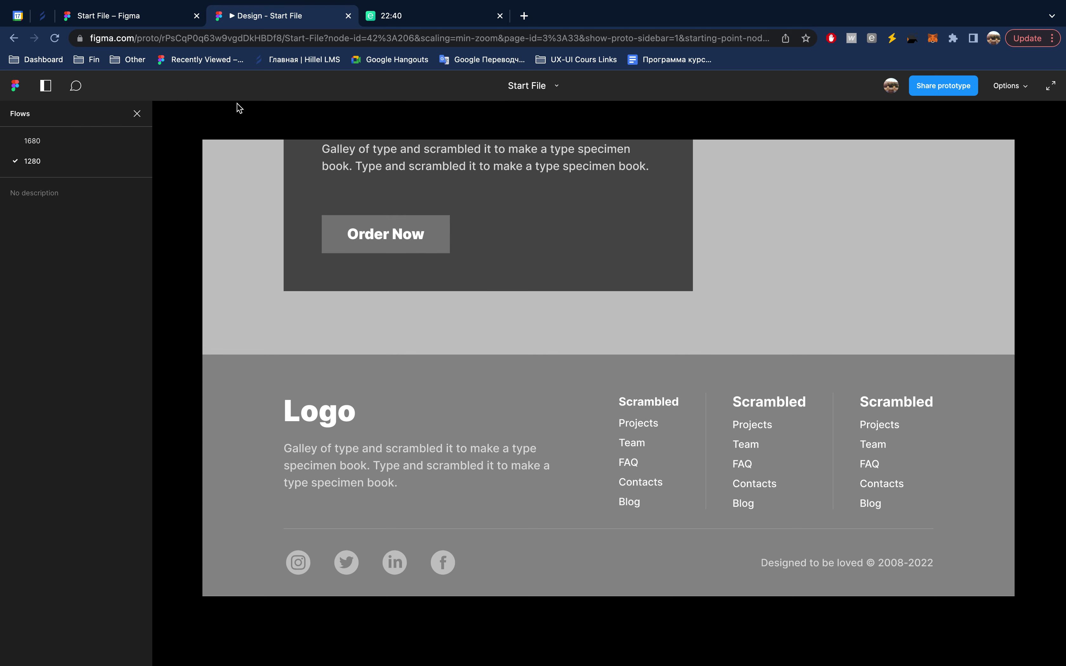
click(146, 16)
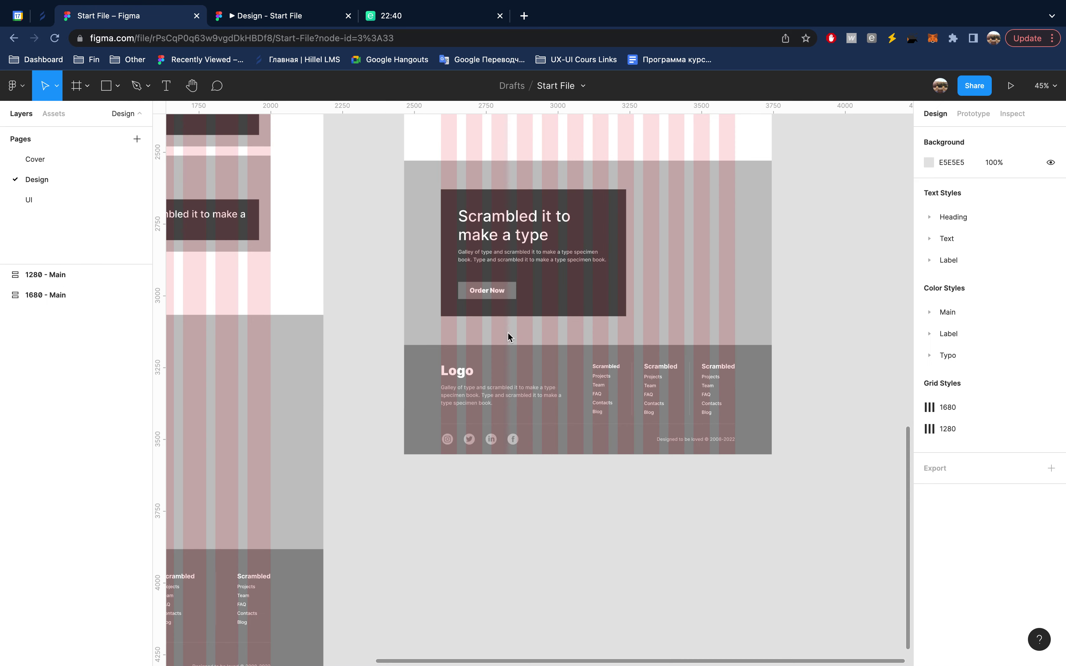
- Apply H6 - M to the middle and third Scrambled column titles
click(660, 368)
shift+click(713, 367)
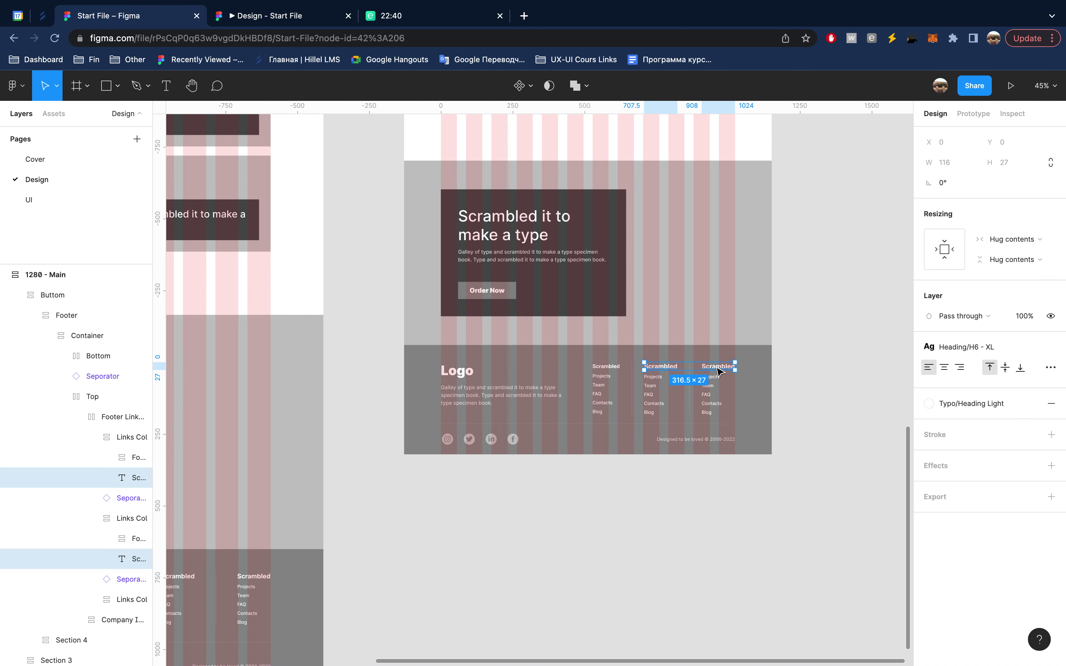
click(970, 346)
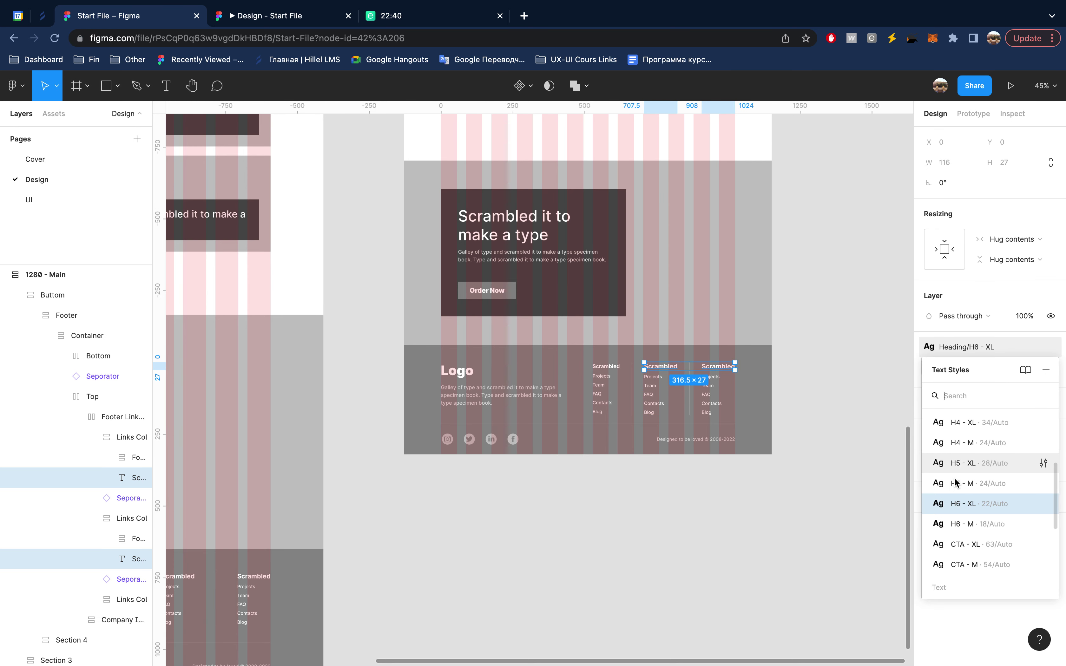
click(971, 531)
click(804, 443)
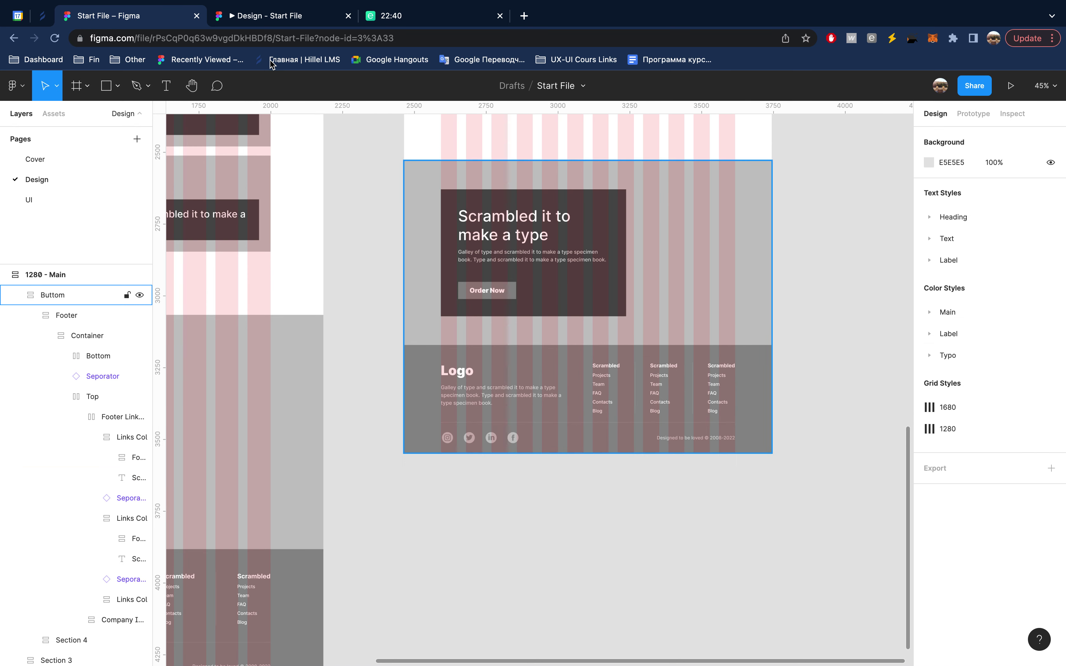
click(261, 18)
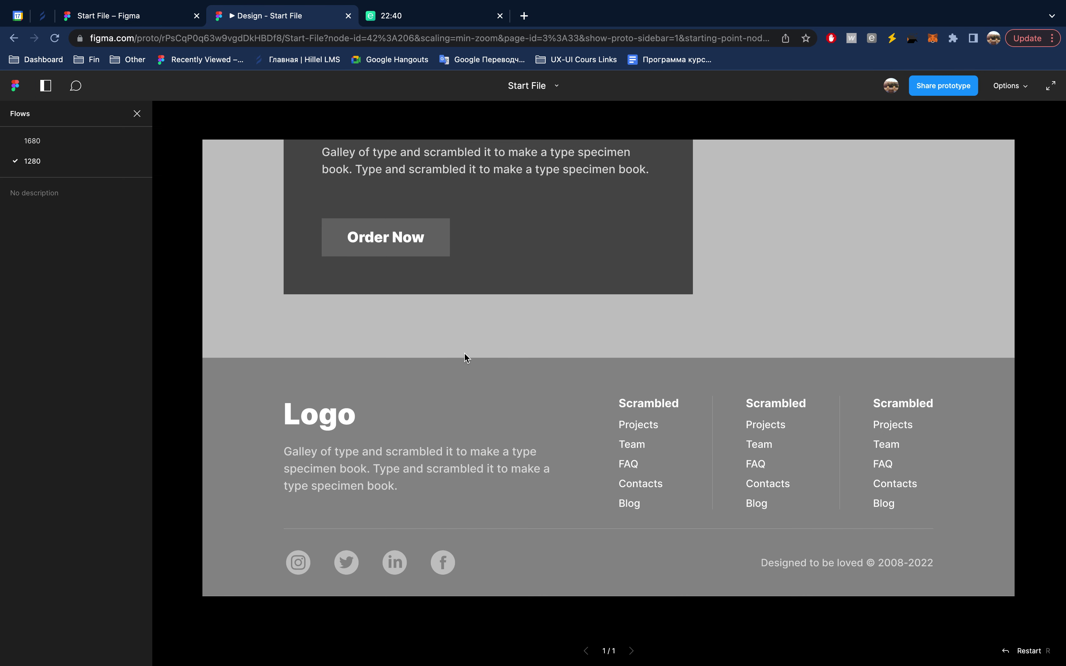
- Scroll the 1280 prototype, test the third Read More and Sign Up buttons, then return to the editor
scroll(627, 447, up, 5)
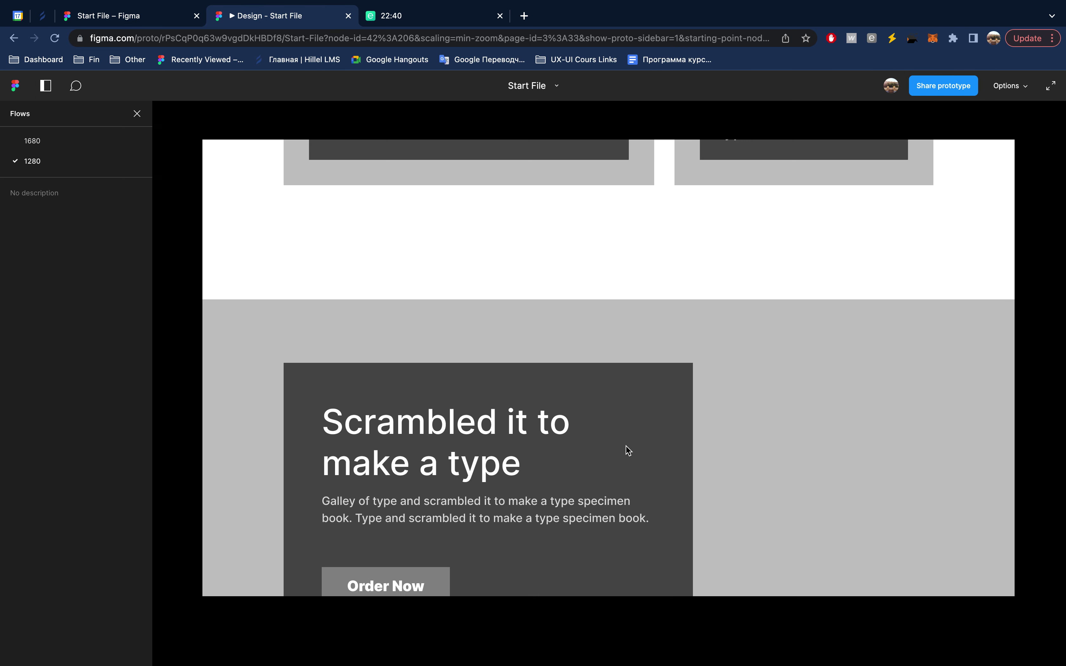
scroll(628, 447, down, 5)
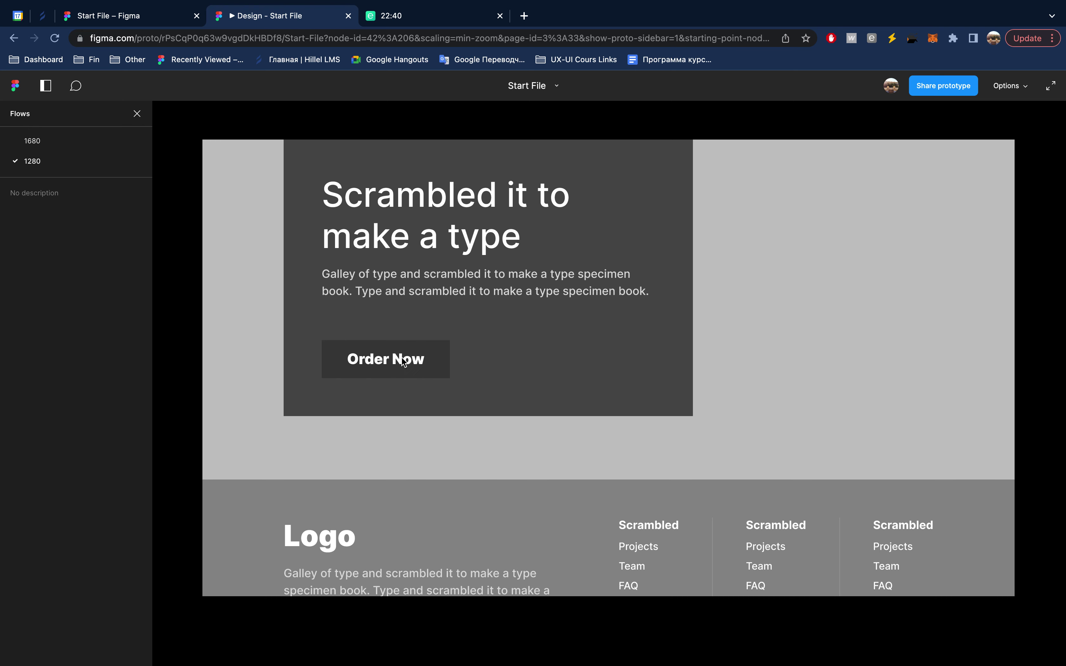
scroll(706, 329, down, 10)
scroll(706, 330, down, 6)
scroll(706, 330, up, 2)
scroll(688, 353, down, 3)
click(673, 382)
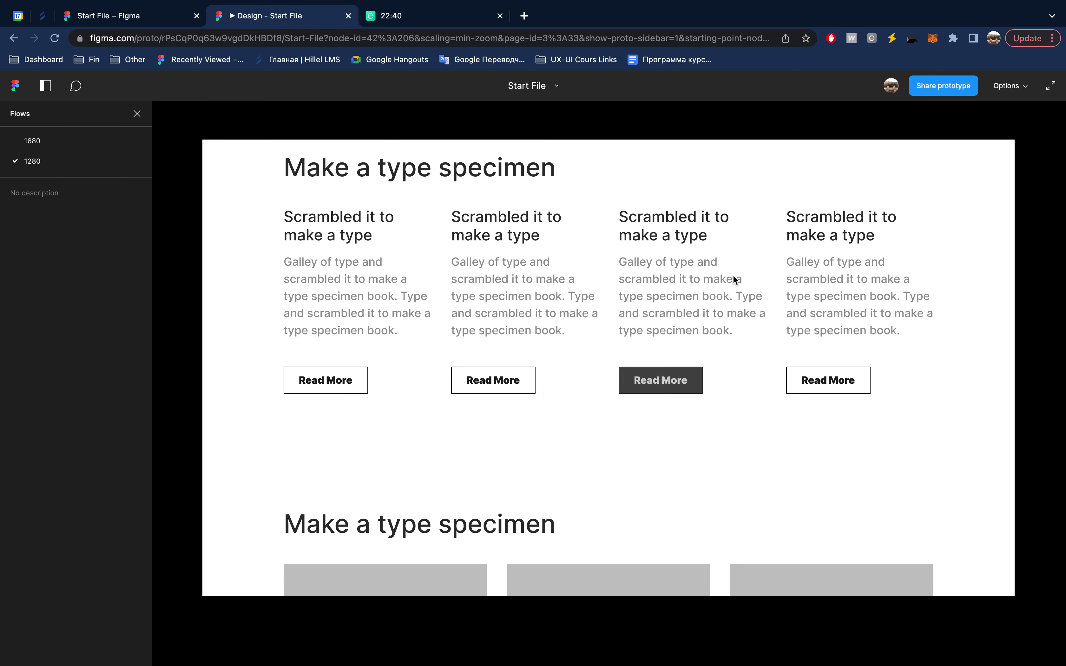
click(904, 171)
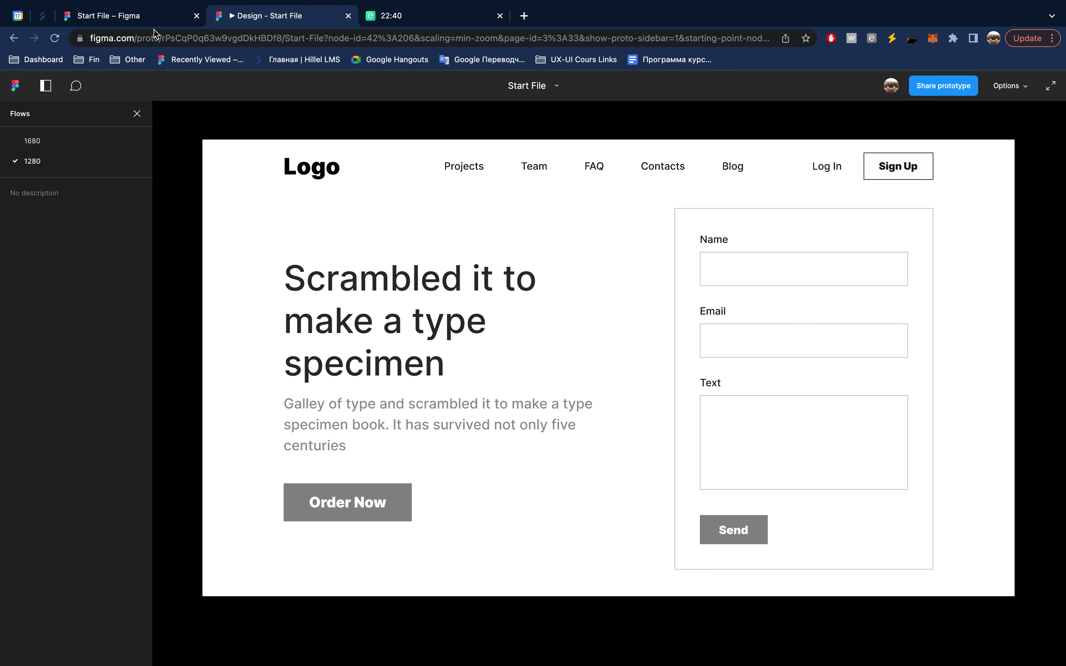
key(ctrl+shift+Tab)
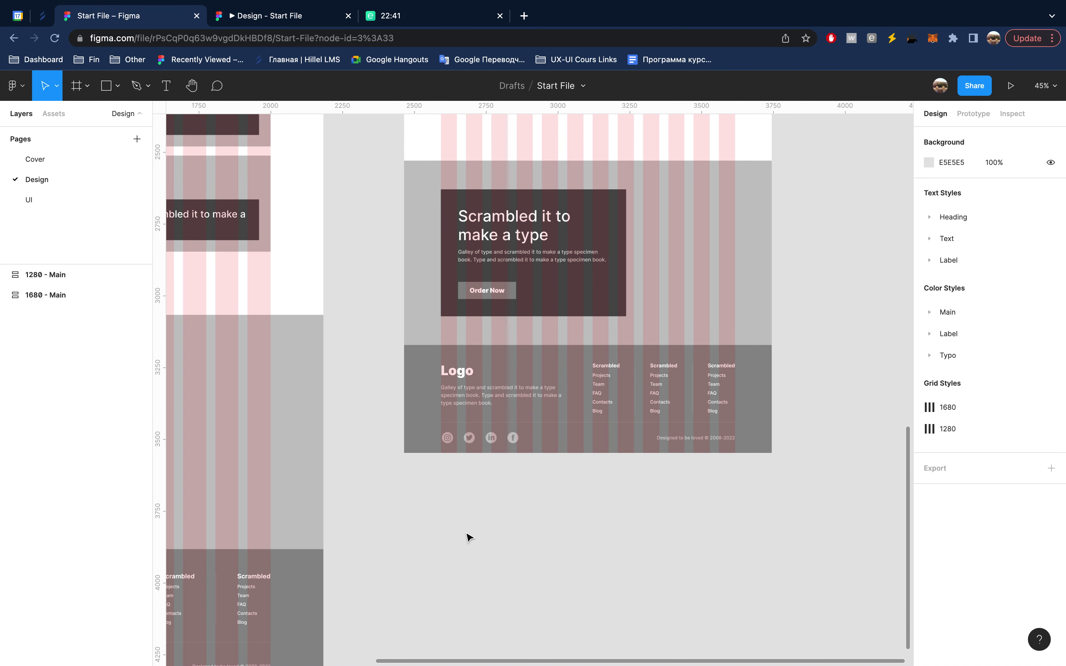
- Zoom out to 15% to show both Main frames and open the 1680 grid style's settings
scroll(468, 537, down, 1)
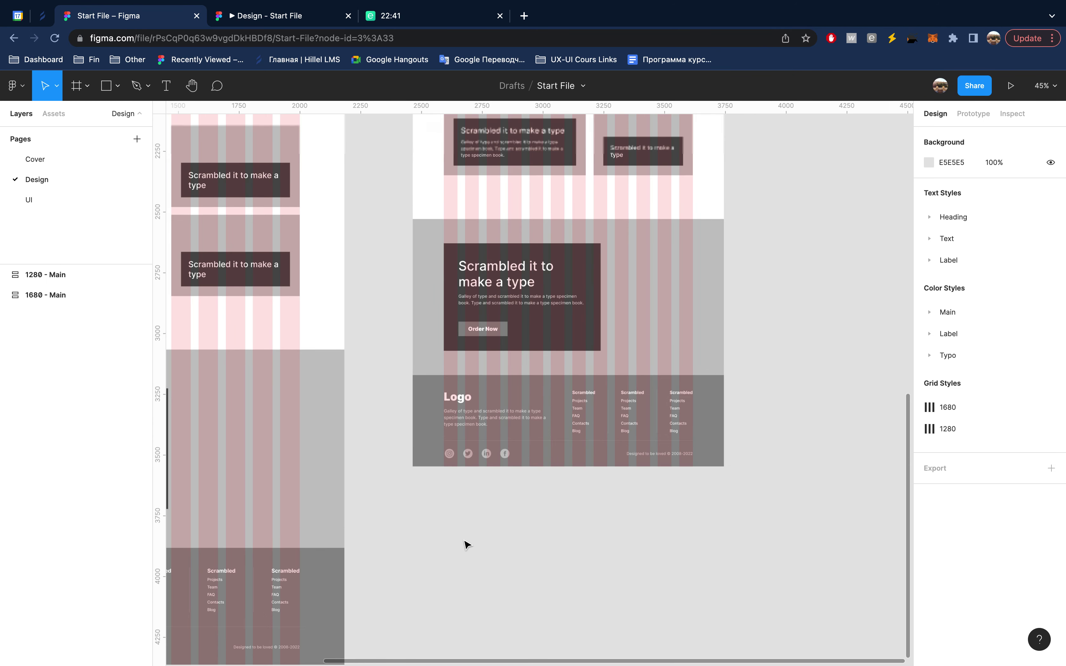
scroll(468, 541, down, 5)
scroll(467, 546, up, 3)
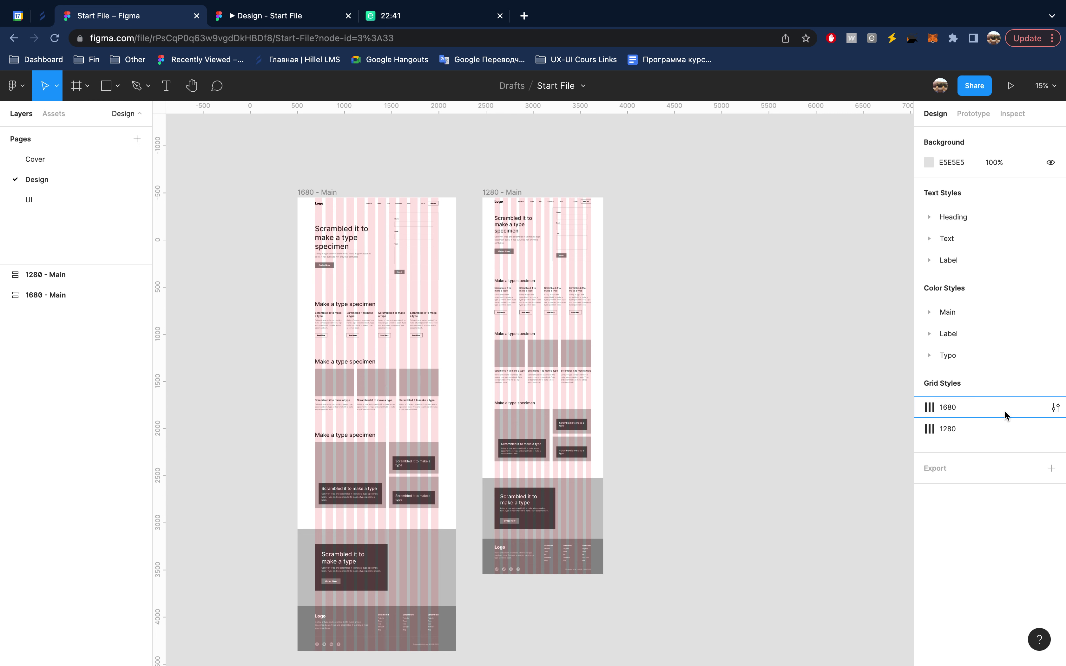
mouse_move(991, 407)
click(1056, 408)
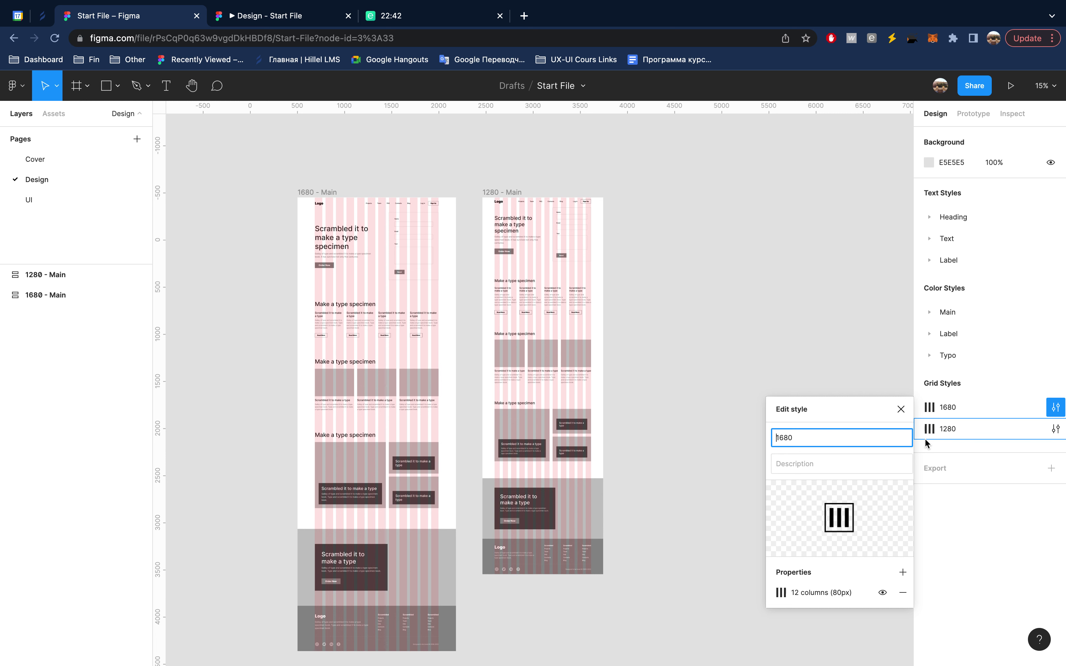
- Rename the 1680 grid style to 'XL / 1920 - 1680'
text(920)
text( -)
text(XL)
text( /)
key(Return)
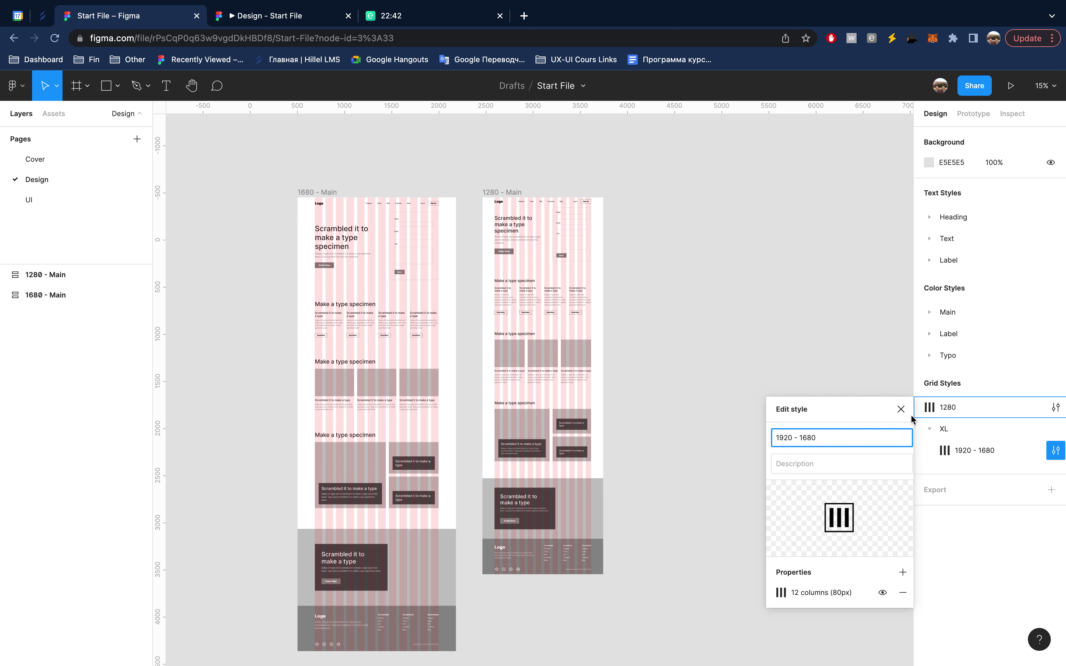
click(901, 409)
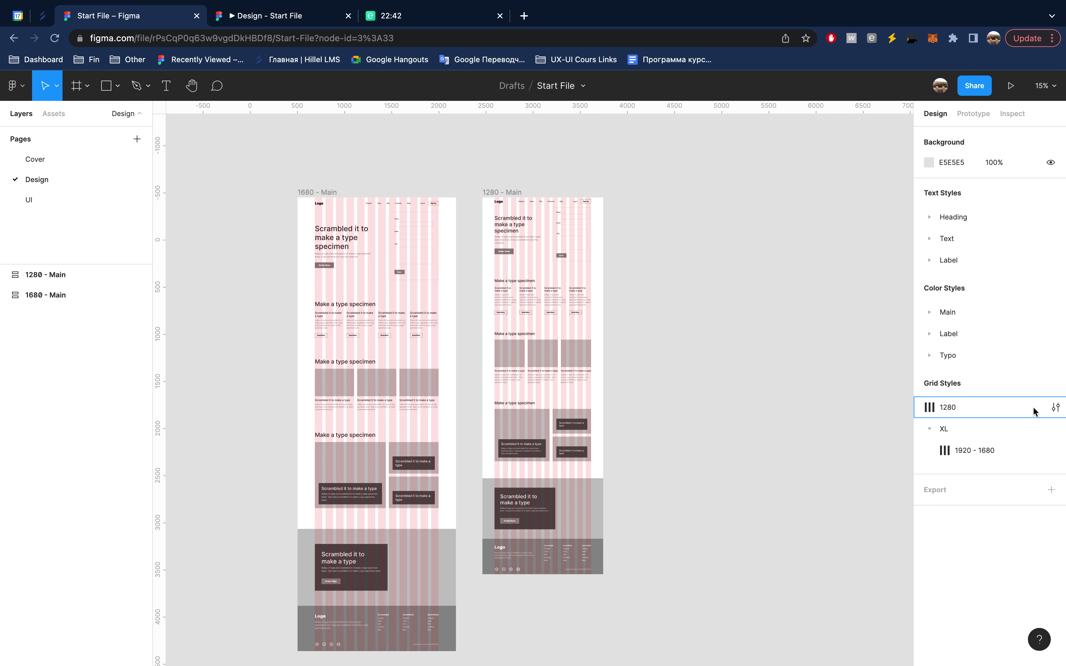
- Rename the 1280 grid style to 'M/1366 - 1280'
click(1055, 408)
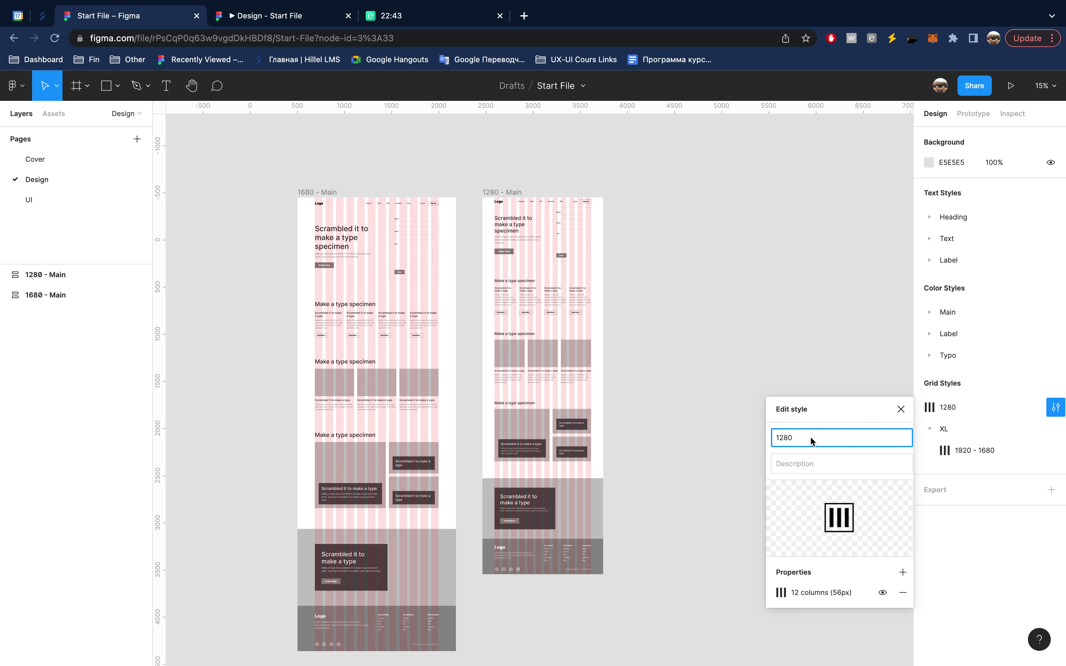
text(13)
text(66 -)
key(Home)
text(M/)
key(Return)
click(901, 410)
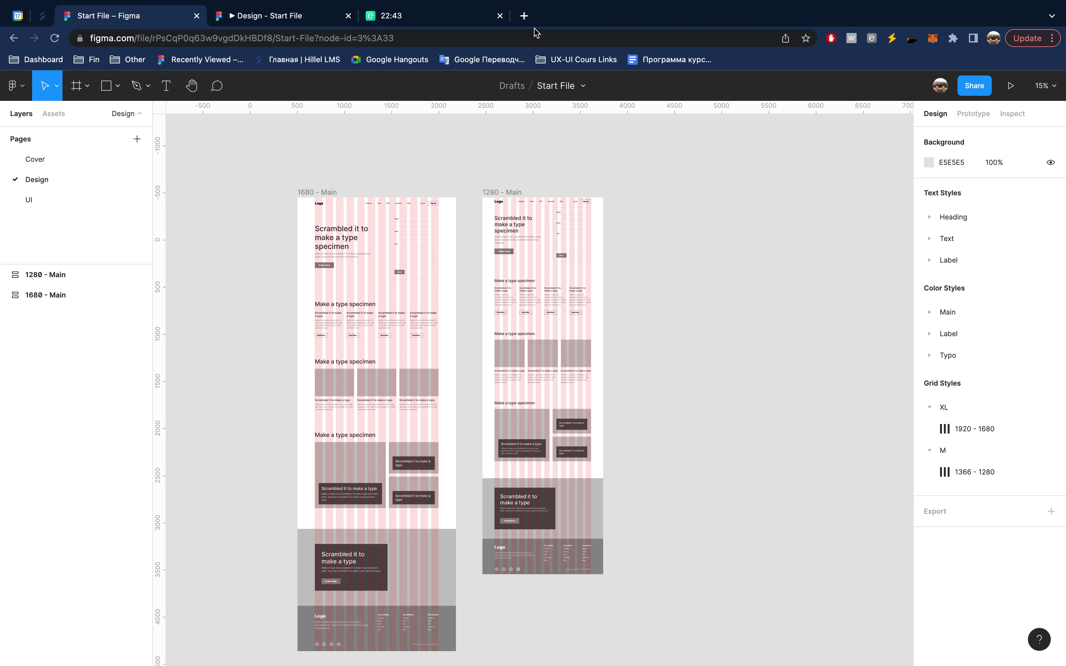
click(524, 16)
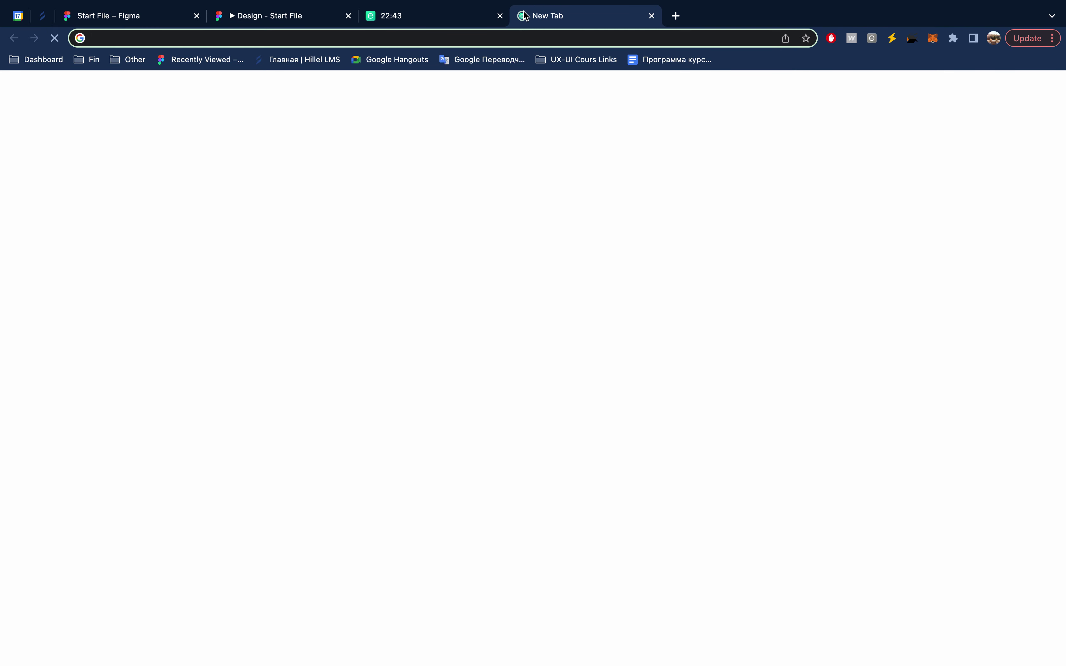
- Search 'get bootstrap' and open the Bootstrap v5.1 Introduction docs on getbootstrap.com
text(get bootstrap)
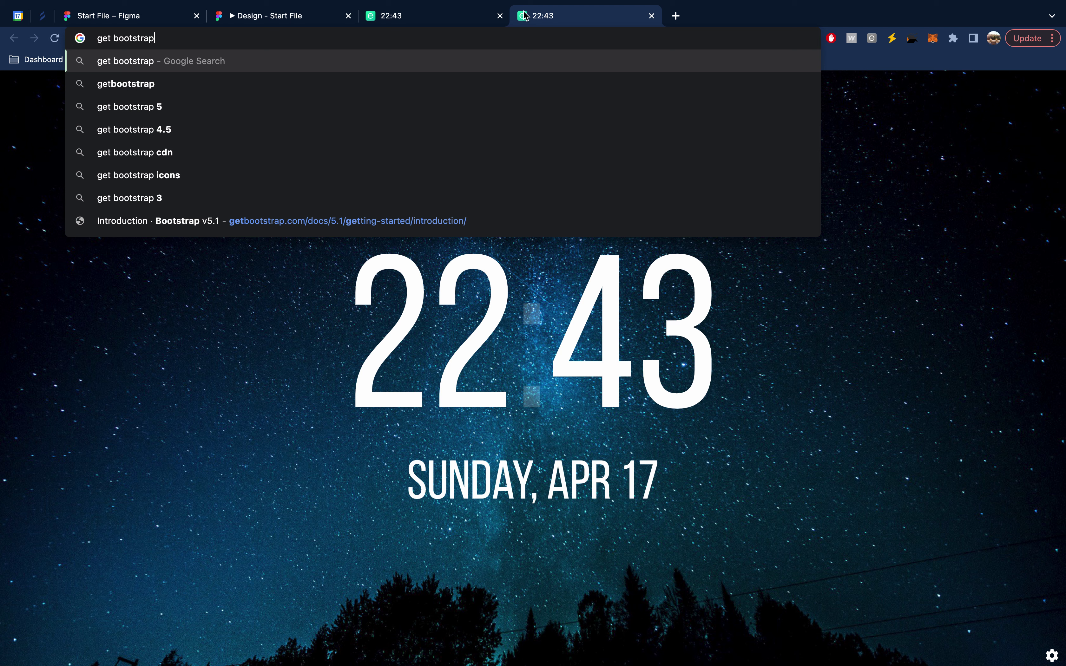
click(454, 72)
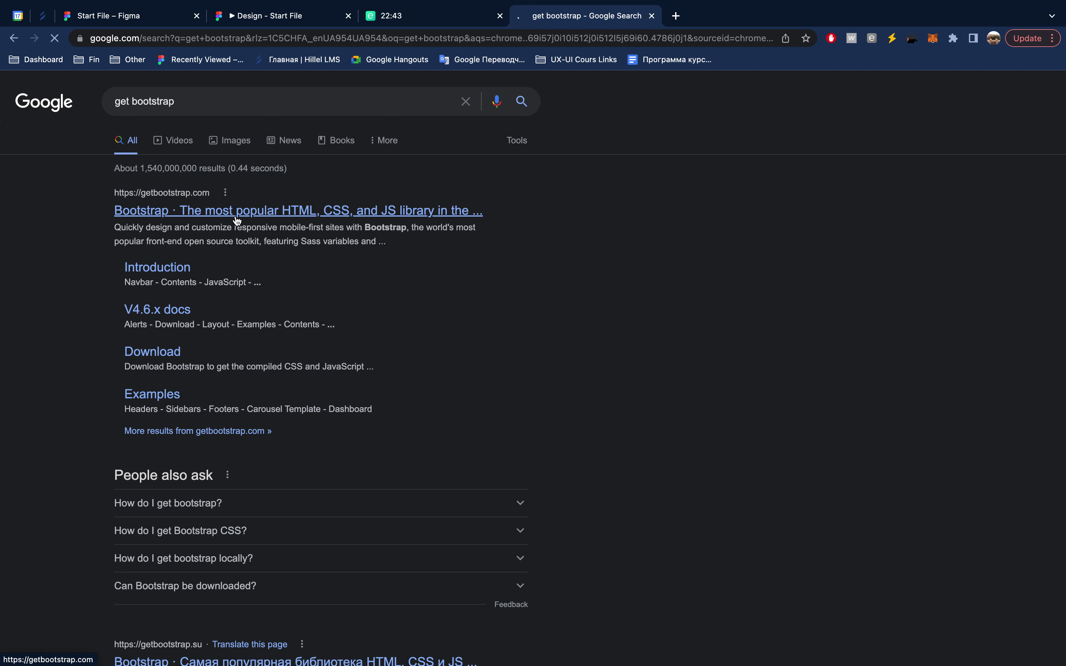
click(150, 20)
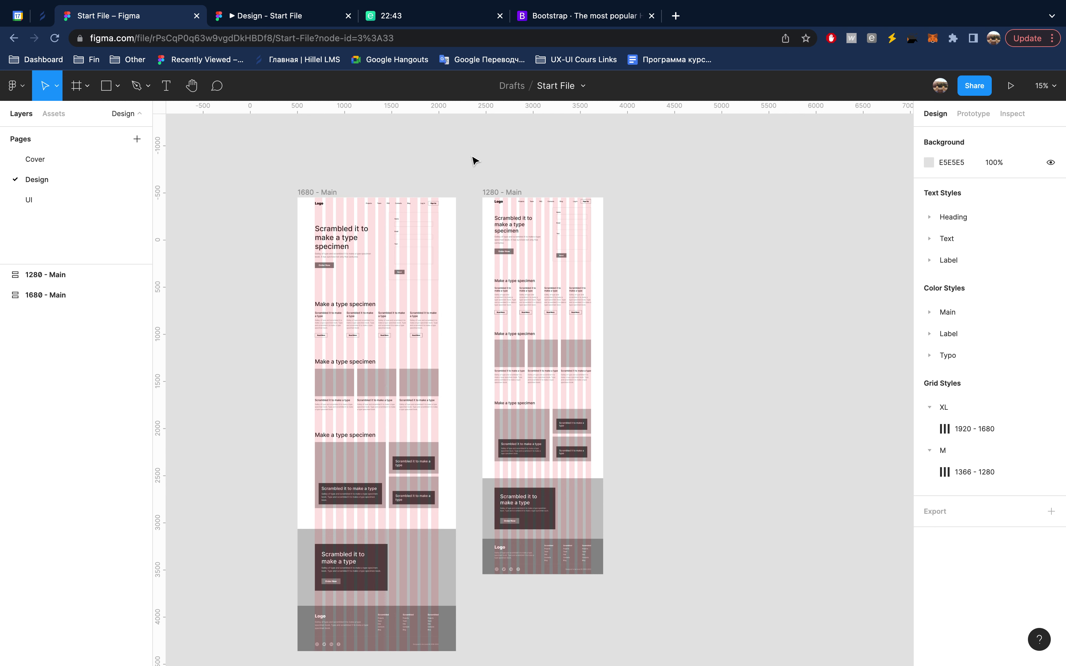
click(590, 18)
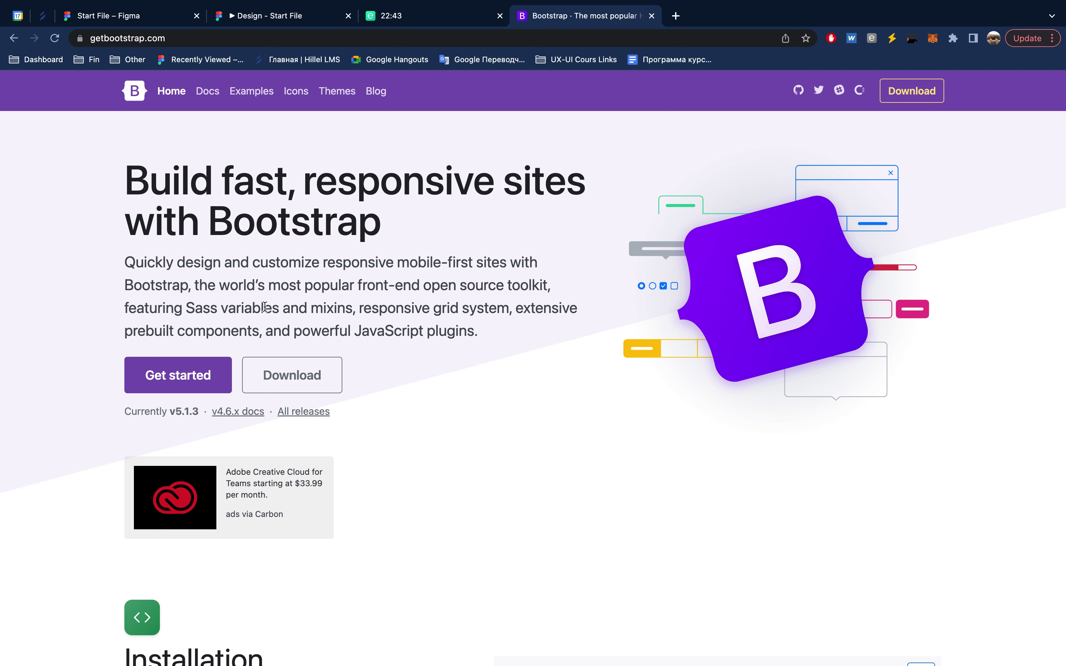
click(216, 95)
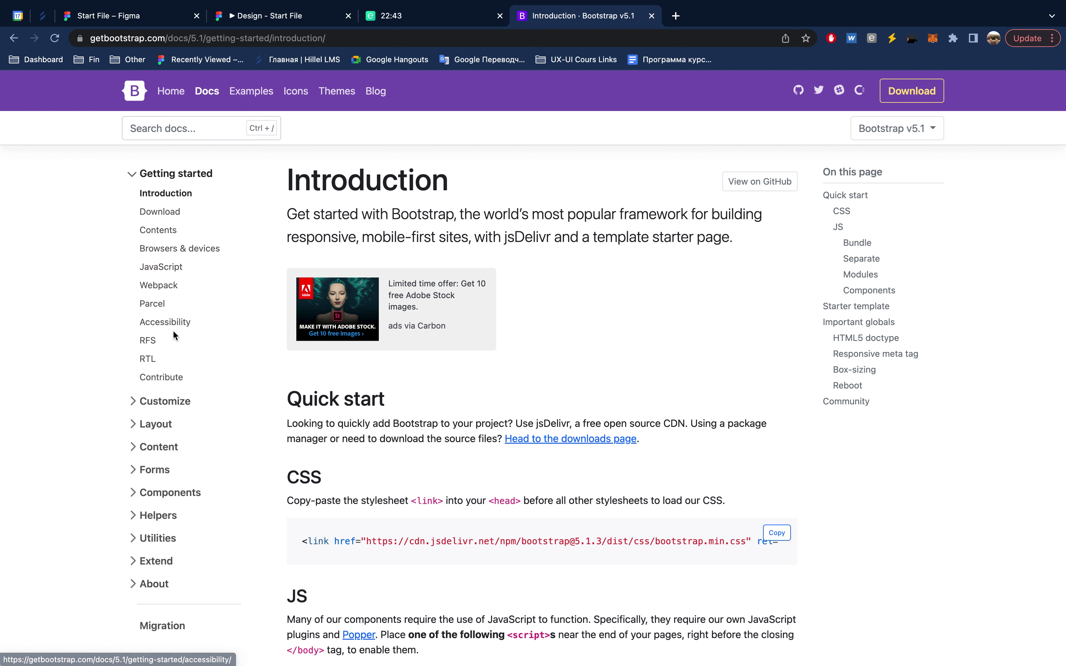
- Expand Layout in the Bootstrap docs and browse the Grid and Columns pages
click(164, 426)
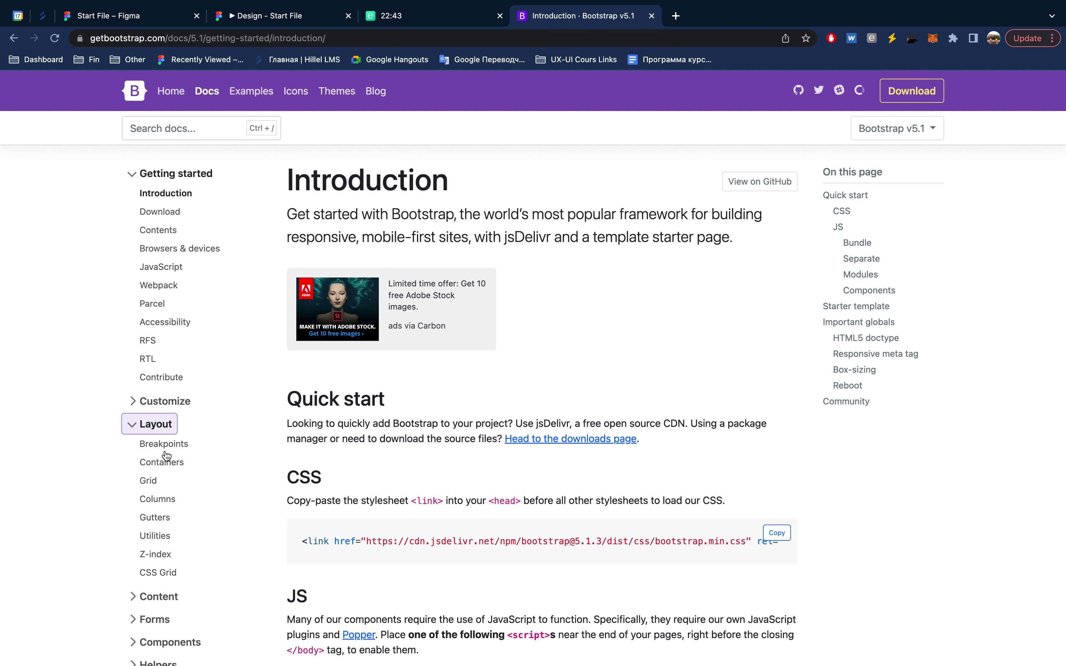
click(157, 483)
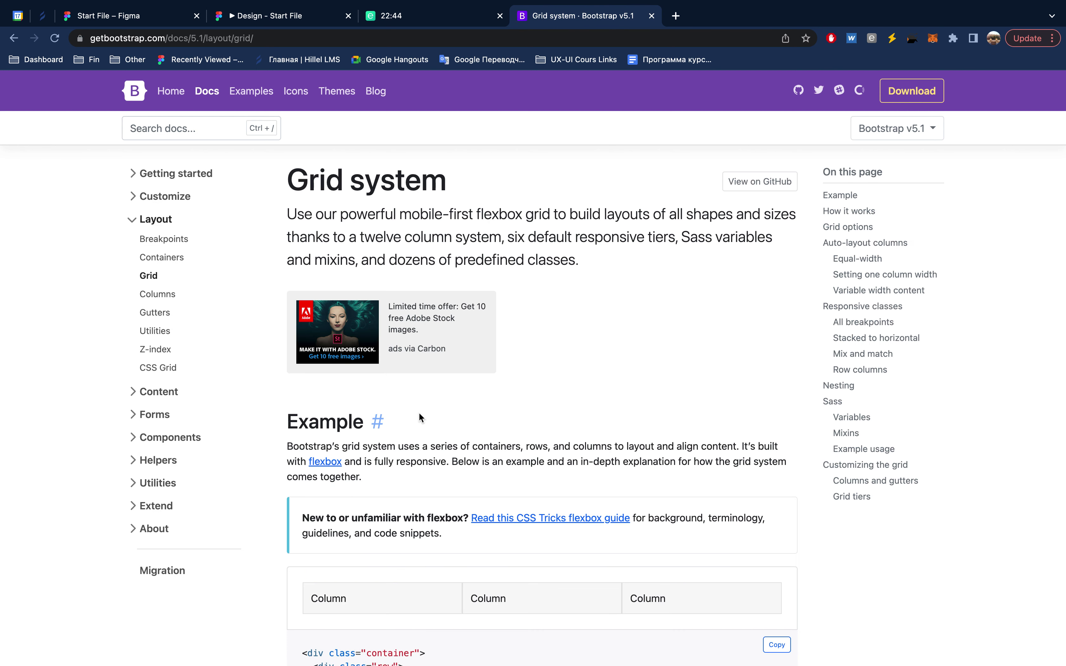
scroll(419, 414, down, 3)
scroll(419, 413, down, 2)
scroll(419, 413, down, 5)
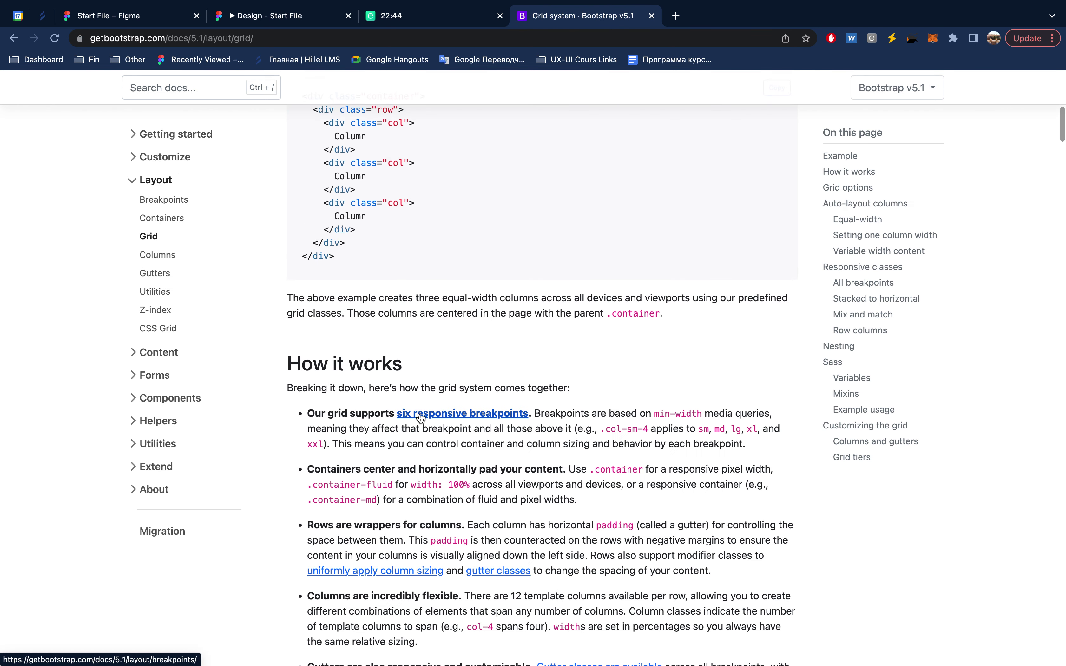
scroll(419, 413, up, 3)
click(170, 256)
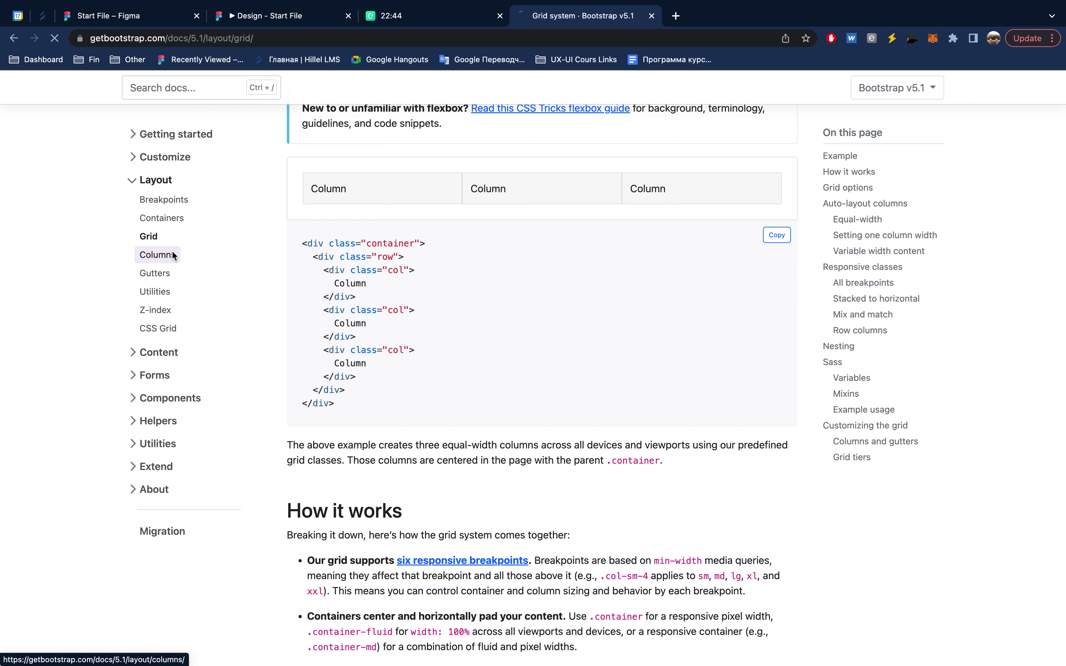
- On the Containers page, highlight the 1320px width and ≥1400px XX-Large breakpoint
click(178, 258)
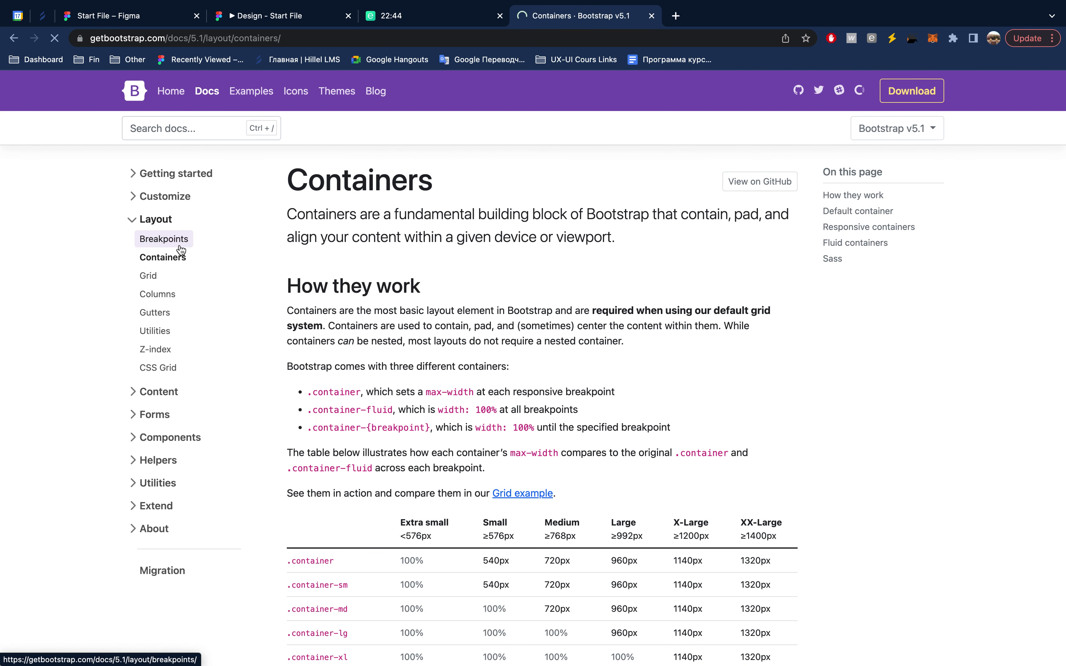
scroll(493, 412, down, 5)
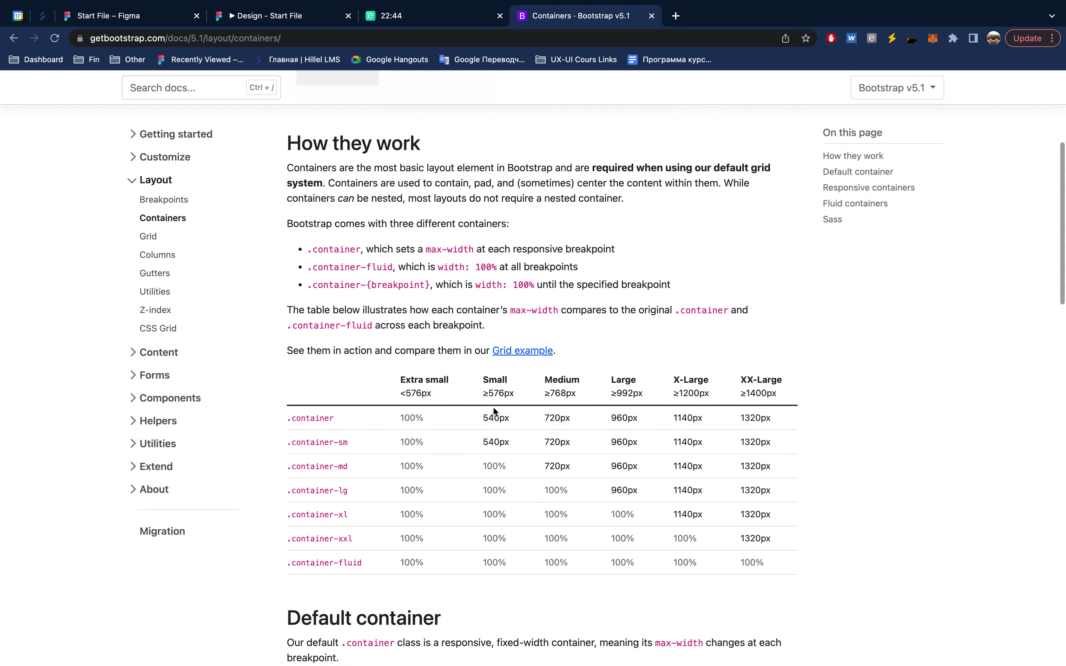
scroll(493, 412, down, 5)
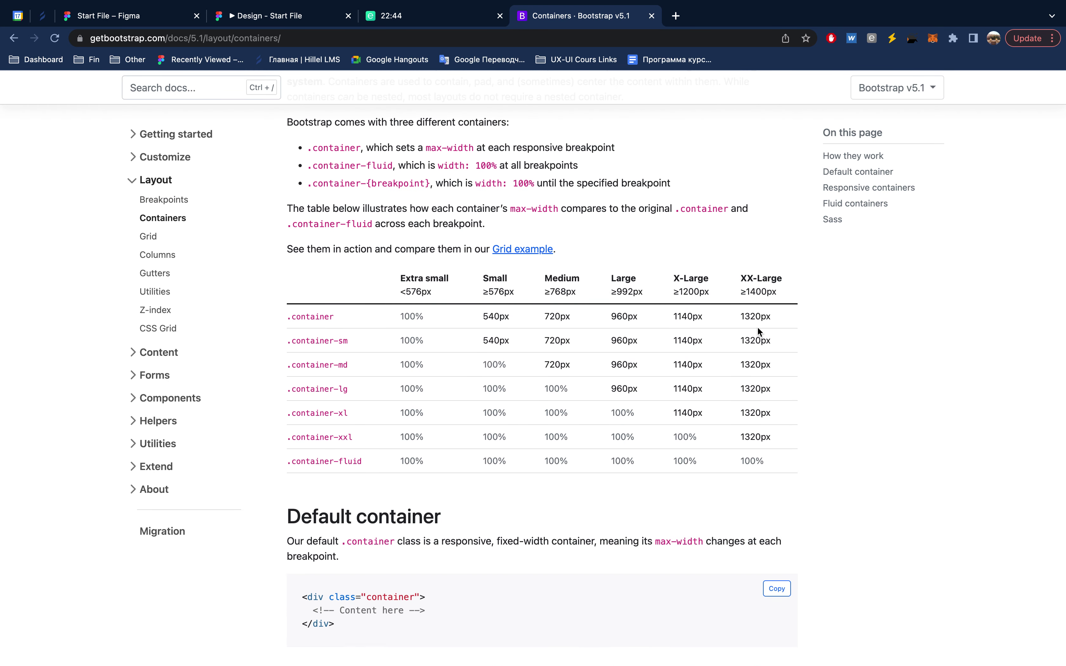
drag(774, 315, 740, 316)
drag(781, 291, 743, 293)
click(765, 293)
click(130, 21)
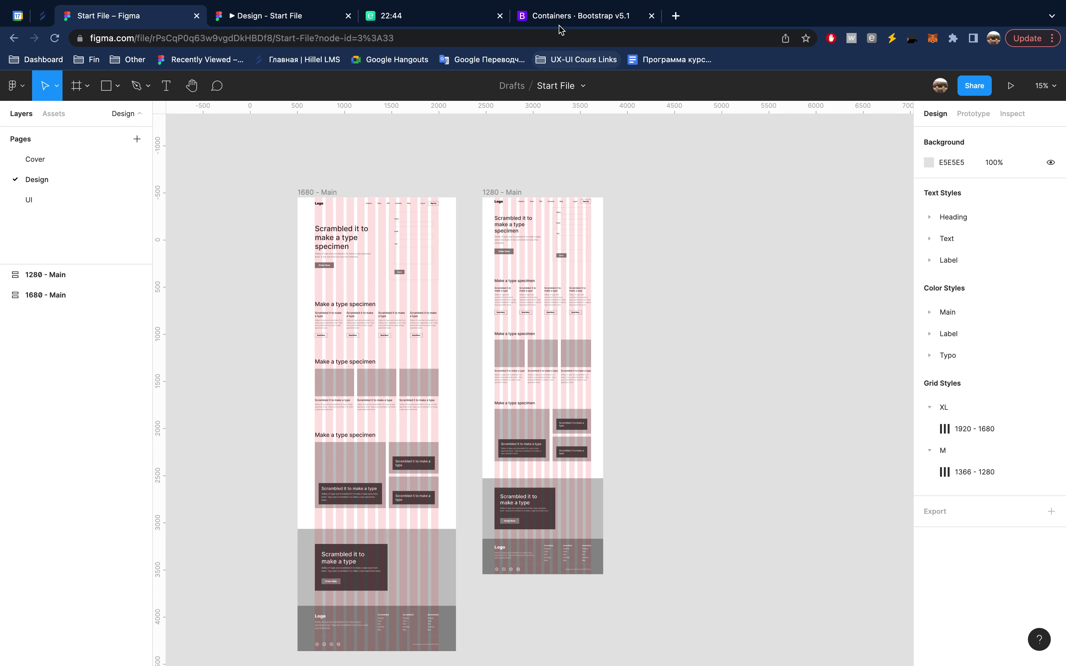
- Compare the Bootstrap container widths with the Figma file, then collapse the XL and M grid style groups
click(566, 18)
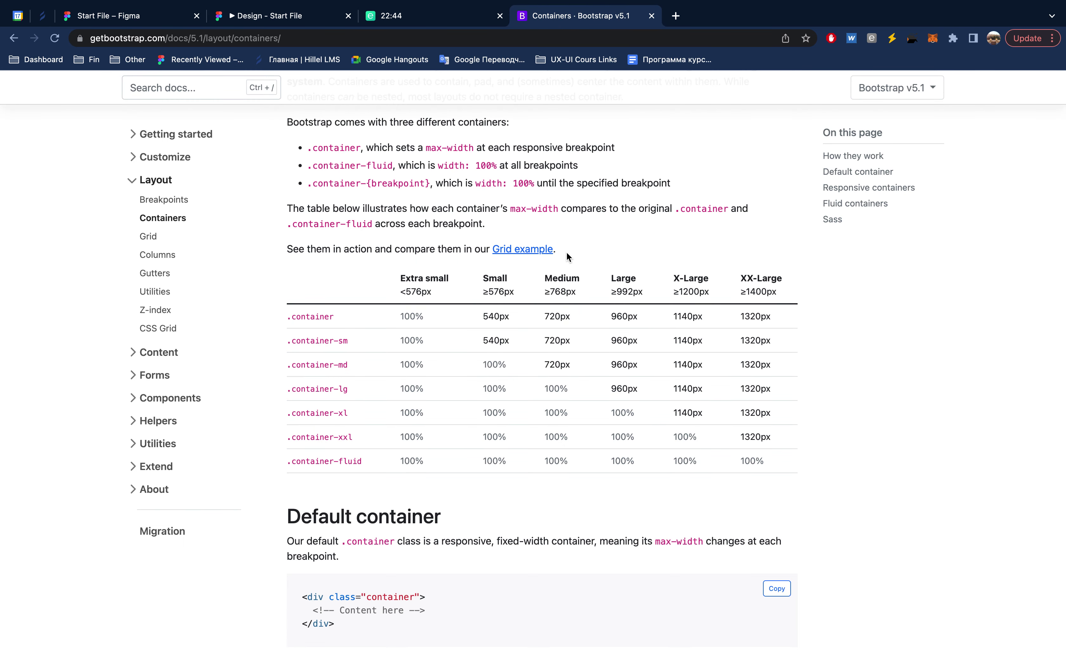
click(137, 21)
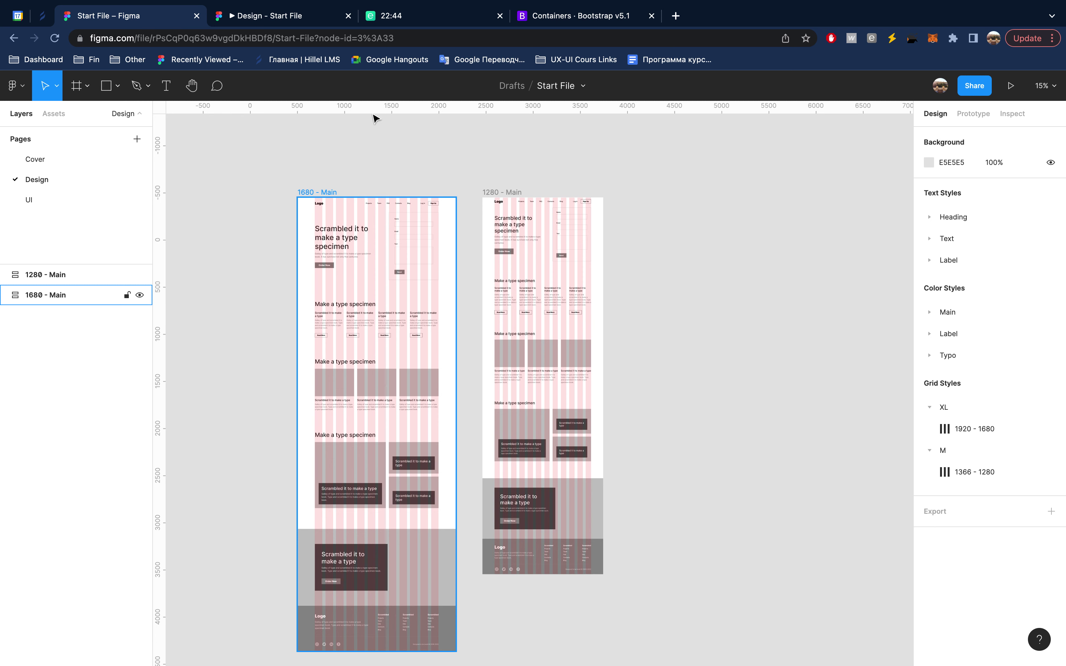
click(577, 18)
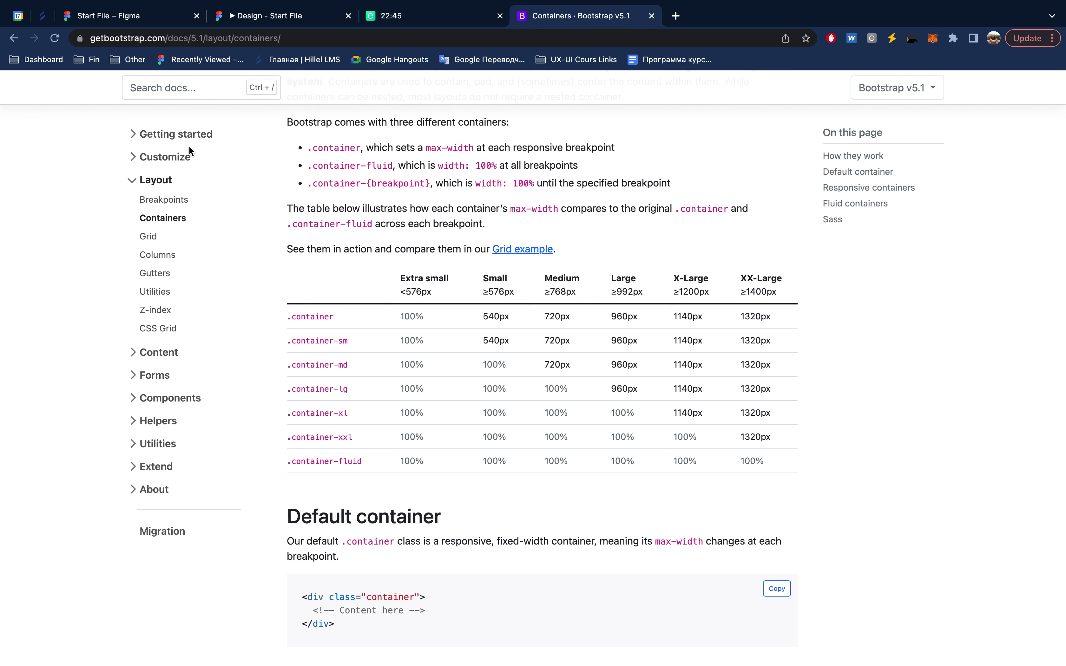
click(143, 17)
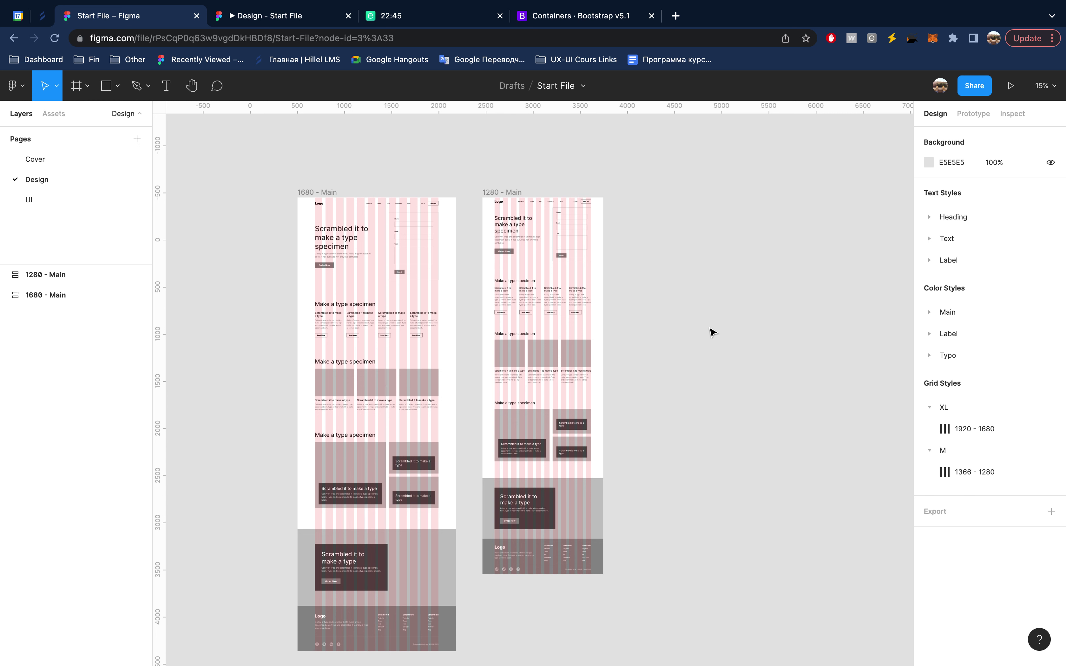
mouse_move(971, 428)
click(930, 407)
click(930, 428)
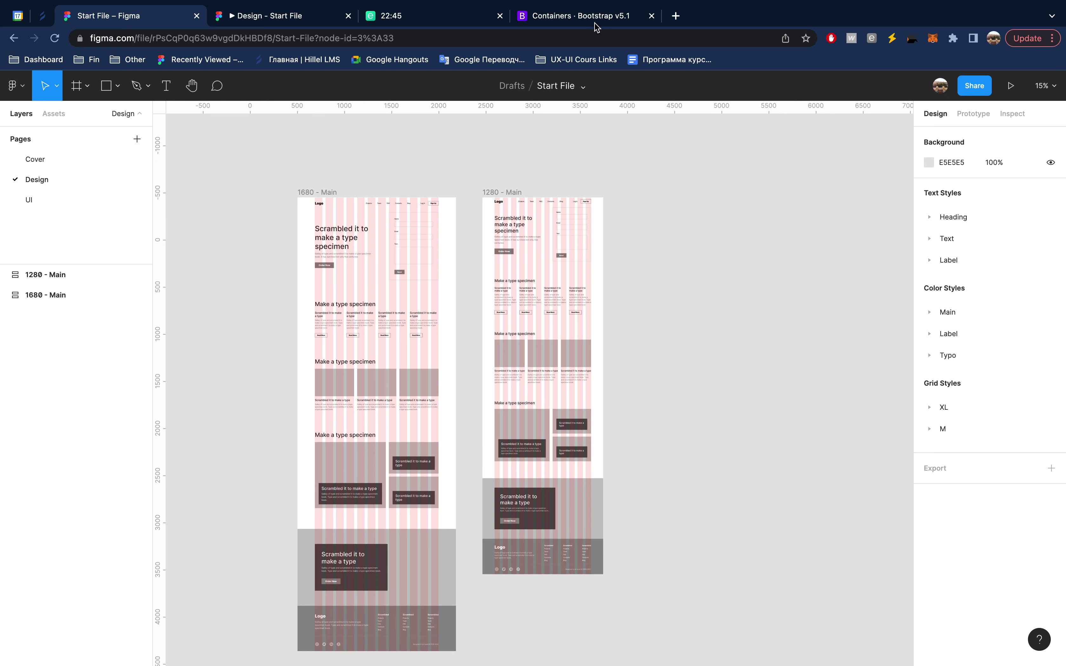
- Close the Bootstrap docs tab, glance at the prototype, and select the 1280 - Main frame
click(624, 17)
click(651, 18)
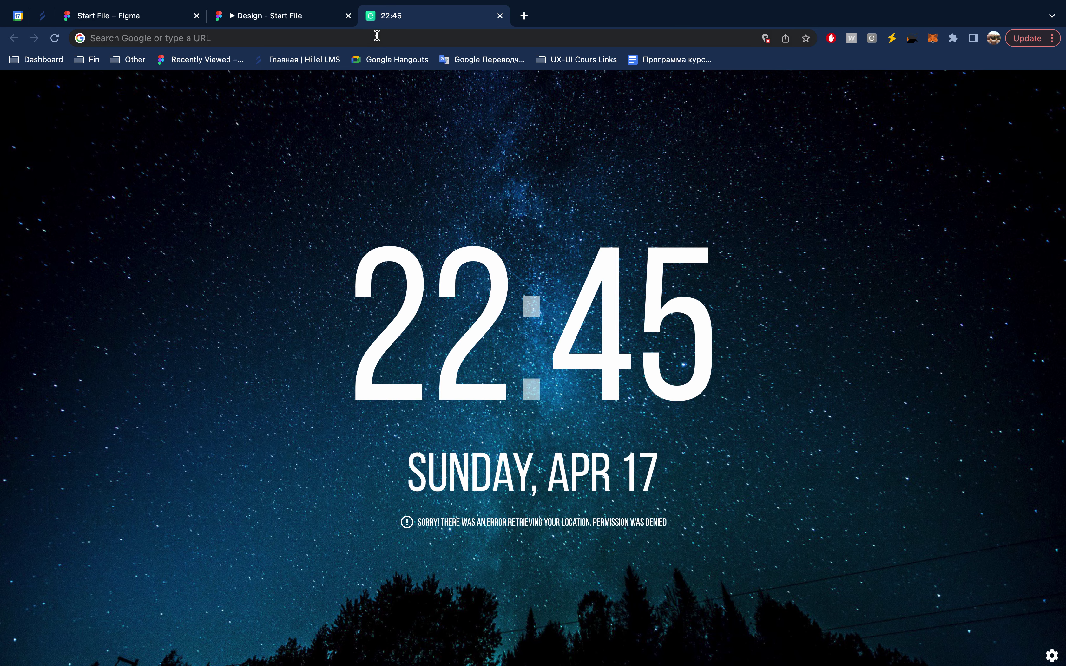
click(269, 16)
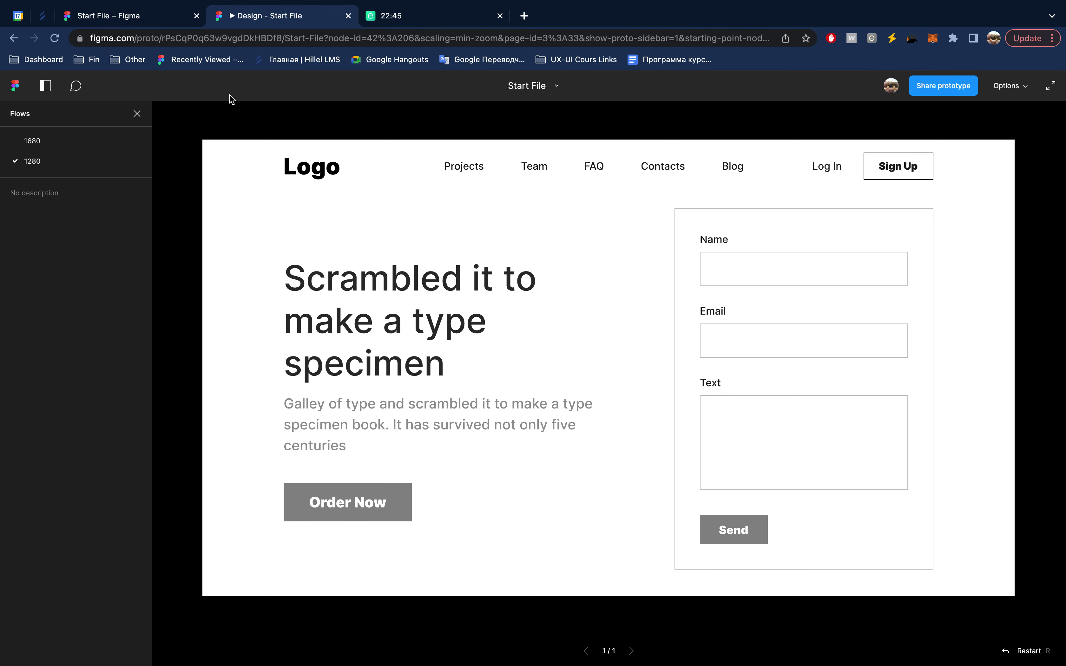
click(140, 16)
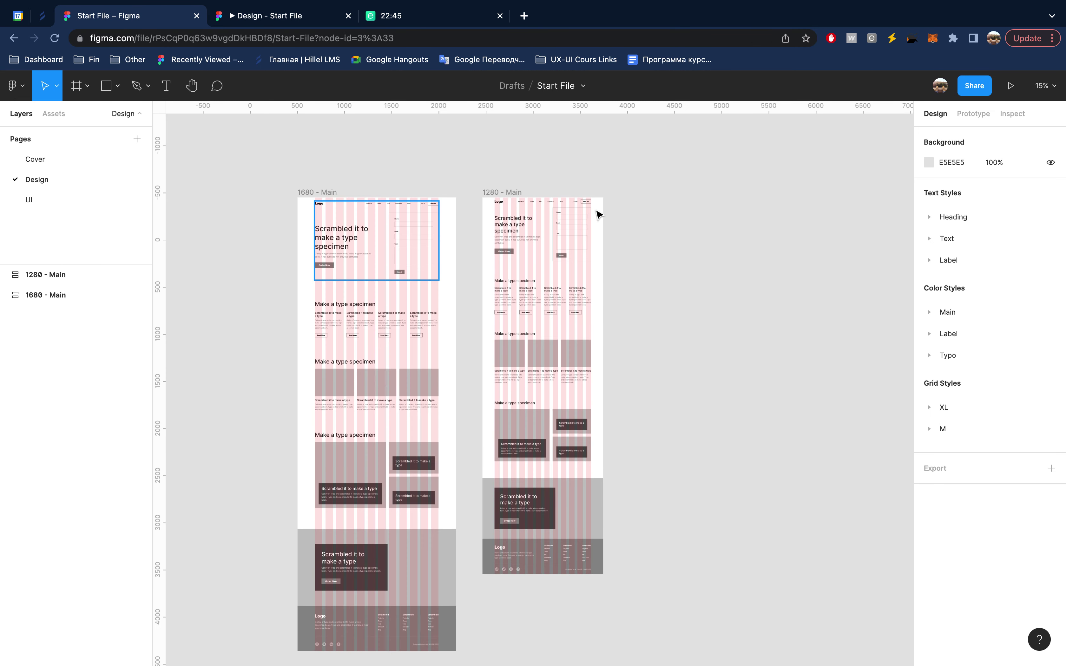
click(509, 193)
click(509, 192)
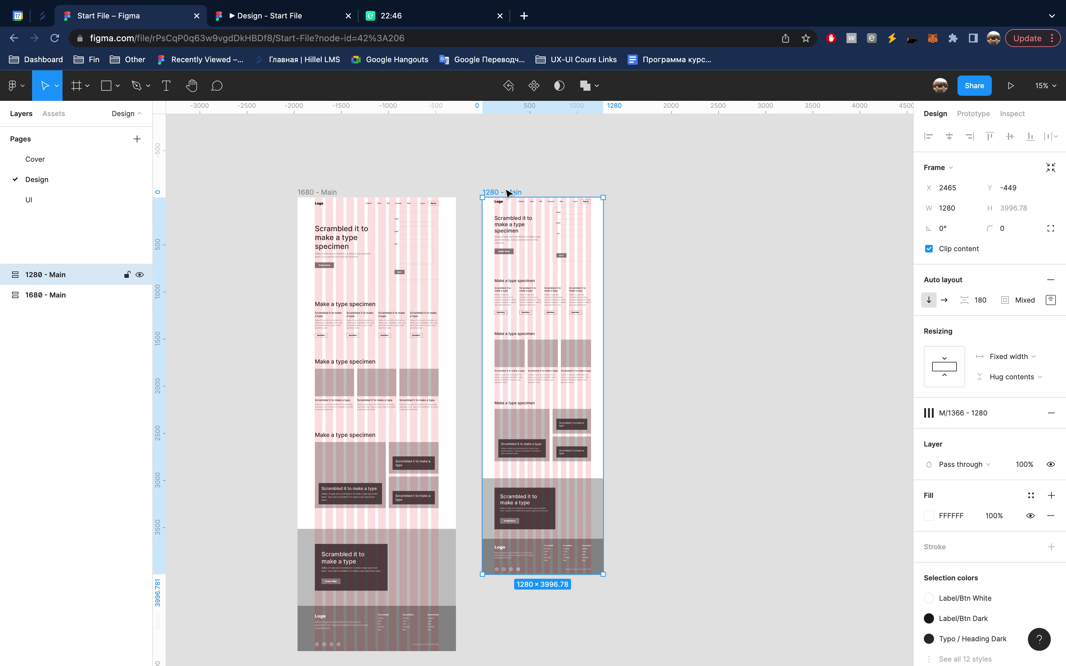
key(XF86MonBrightnessDown)
key(f)
- Draw a new frame beside the 1280 frame, set its width to 360, and name it '360 - Main'
drag(678, 229, 696, 247)
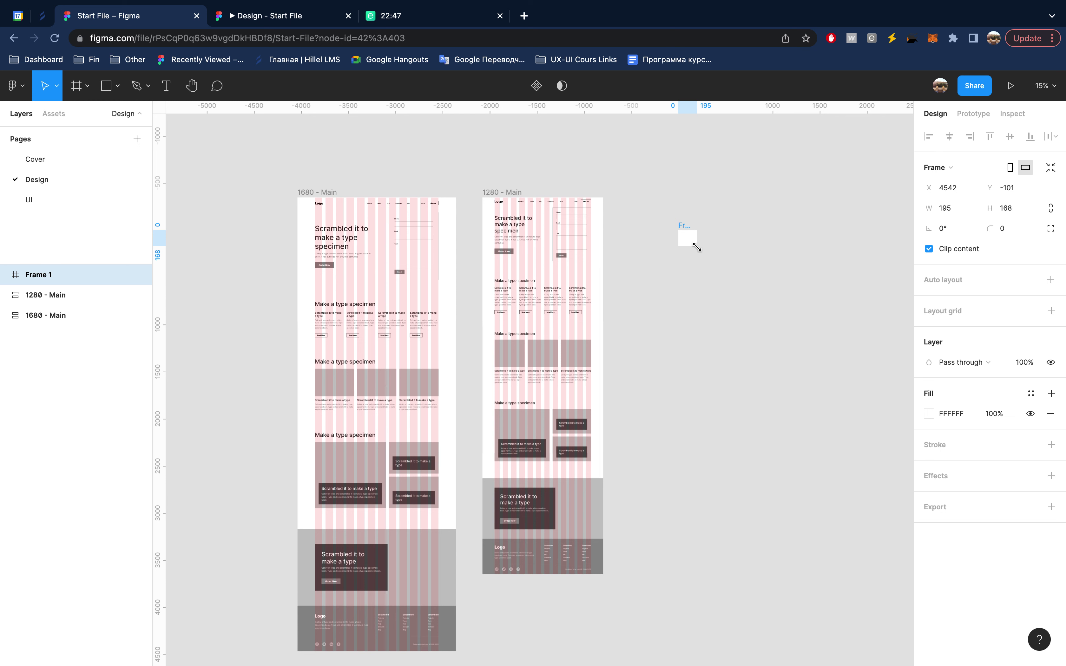
click(963, 205)
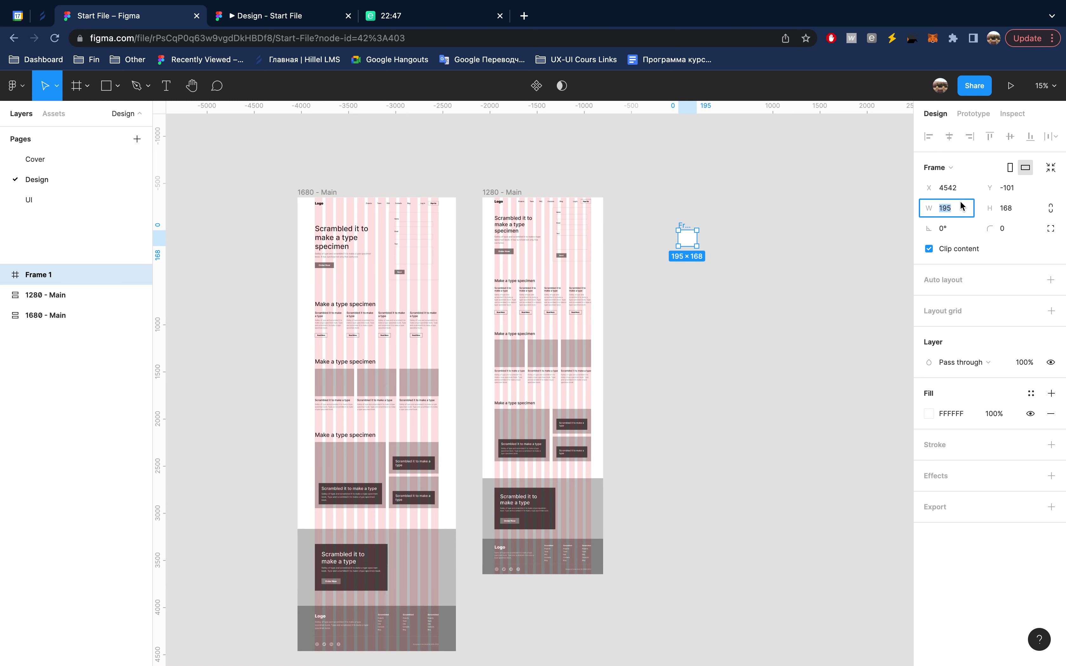
text(360)
key(Return)
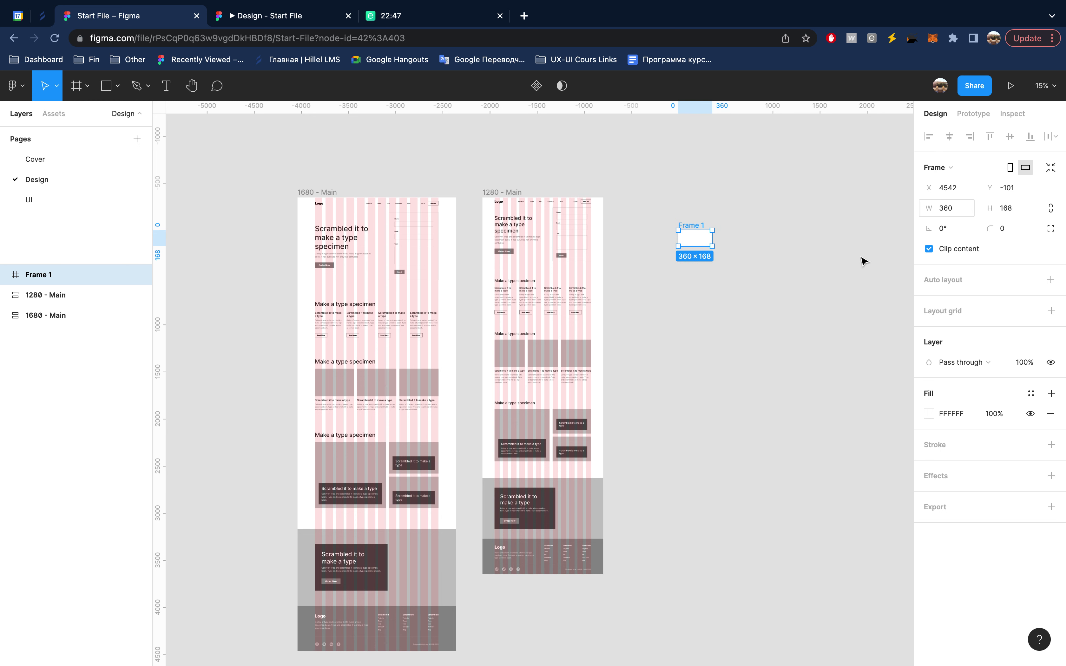
key(super+r)
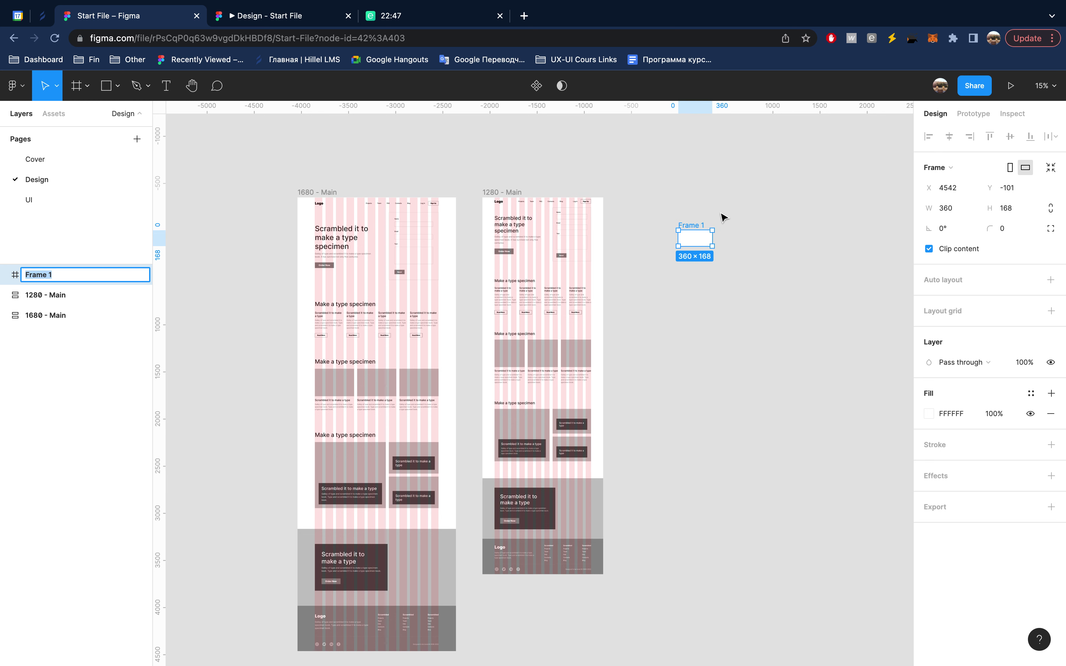
text(#60)
key(BackSpace)
text(360)
text( - Main)
key(Return)
- Add a prototype flow starting point named '360' on the frame
click(973, 115)
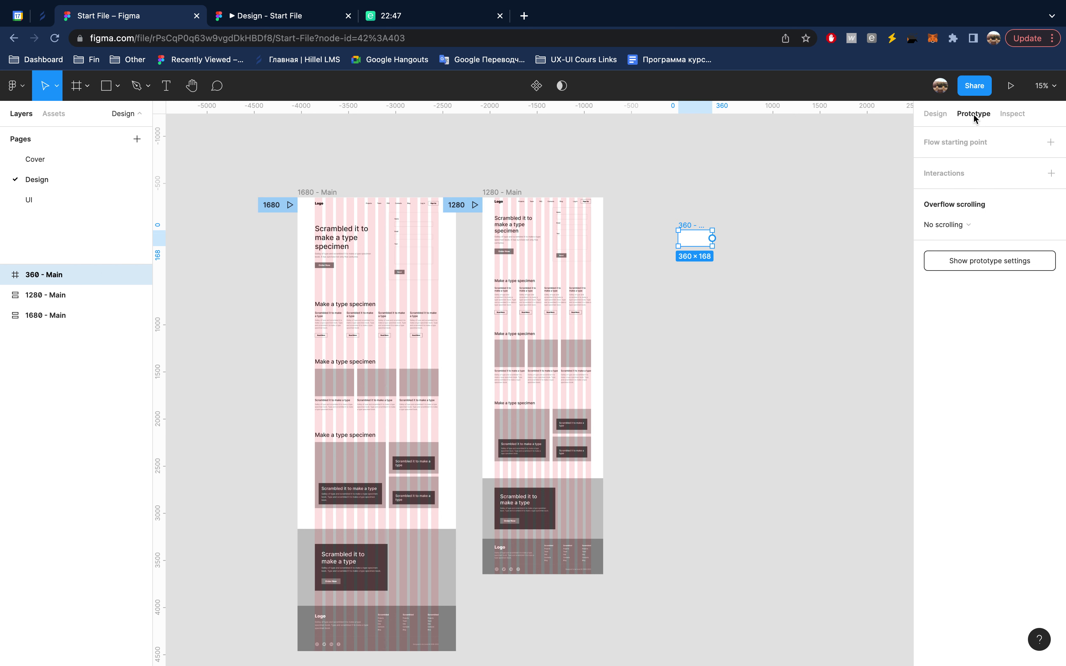
click(1051, 142)
click(973, 163)
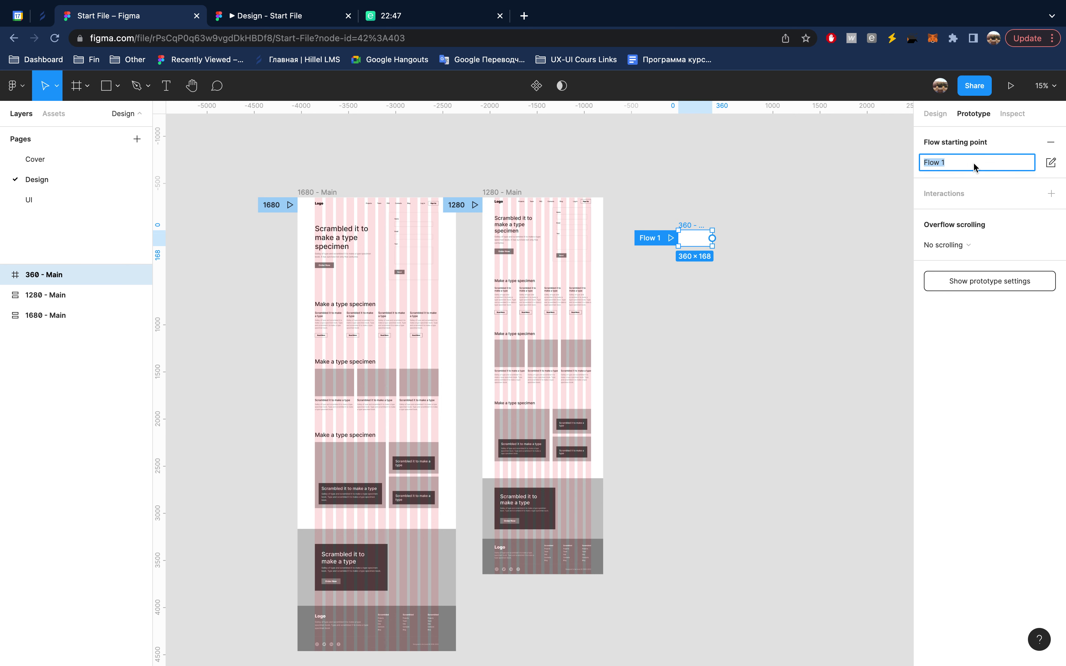
text(360)
key(Return)
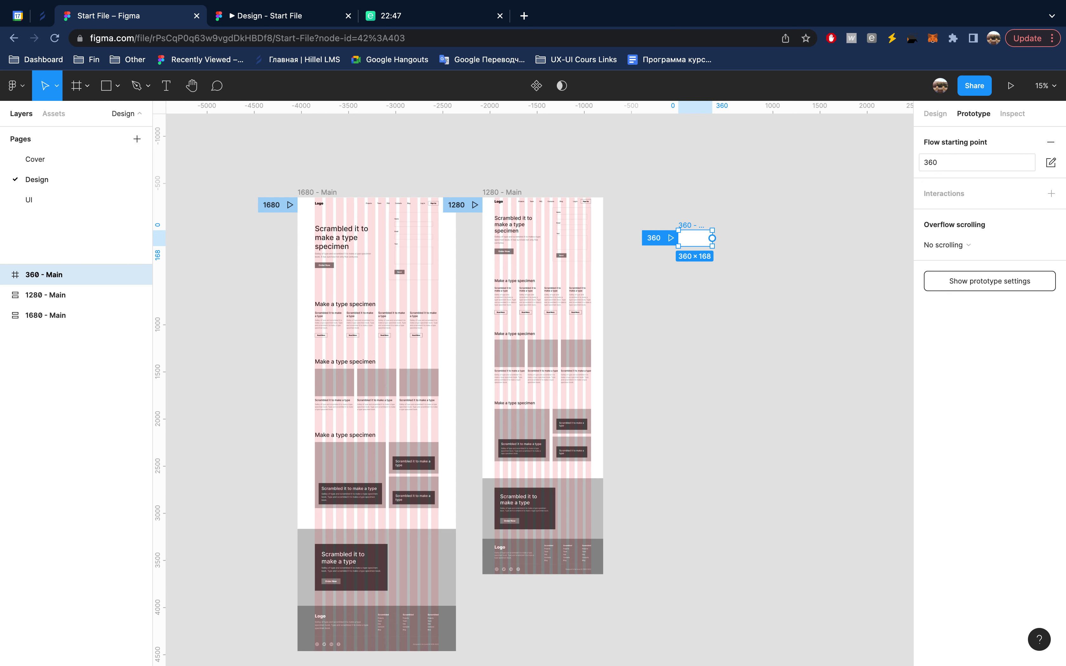
- Align the 360 frame's top with the others and stretch it to 2084 tall, checking it in preview
drag(684, 224, 642, 195)
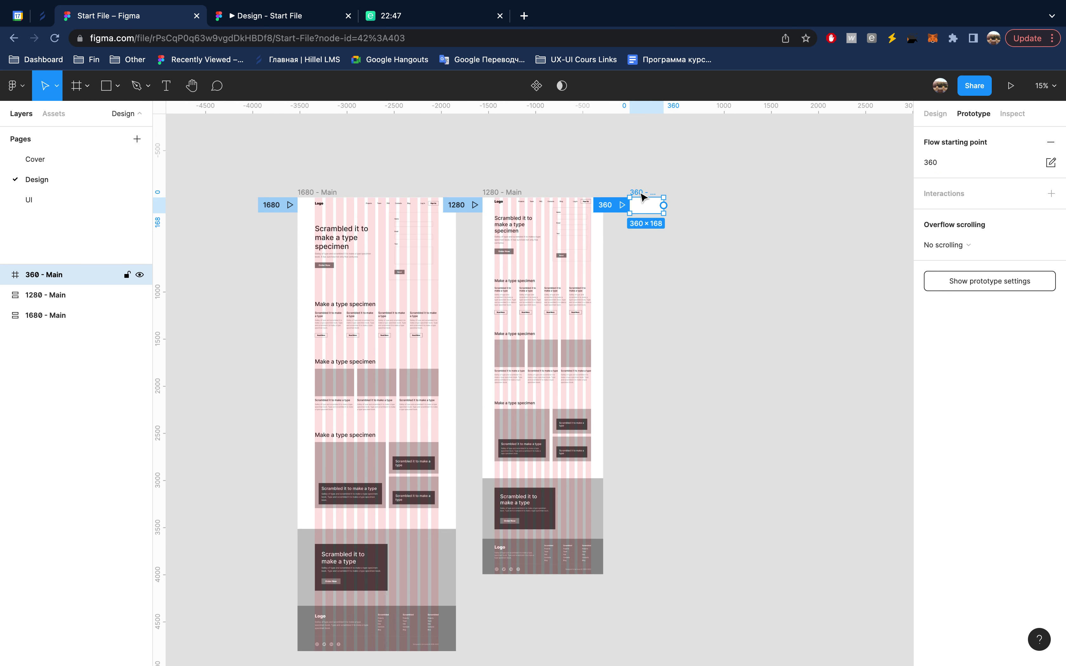
click(936, 115)
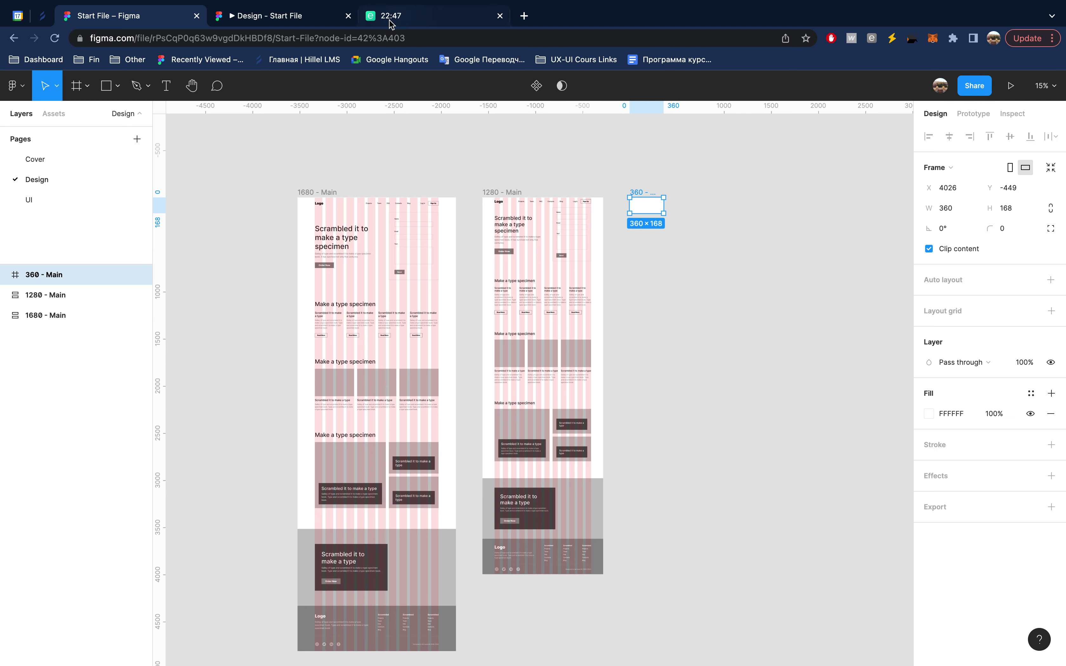
click(273, 16)
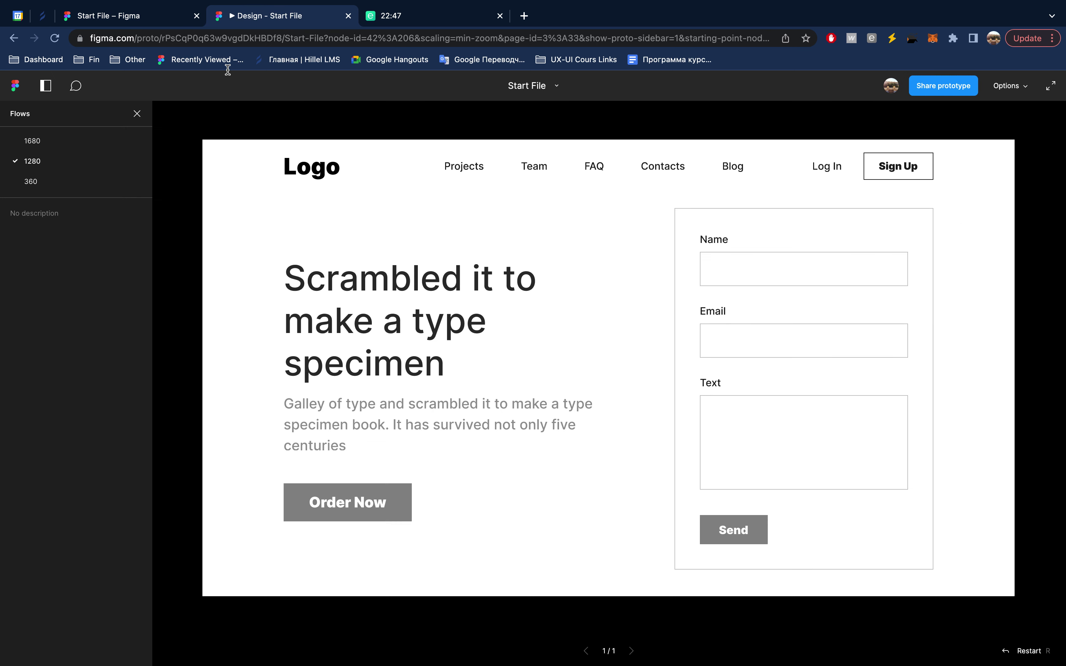
click(86, 182)
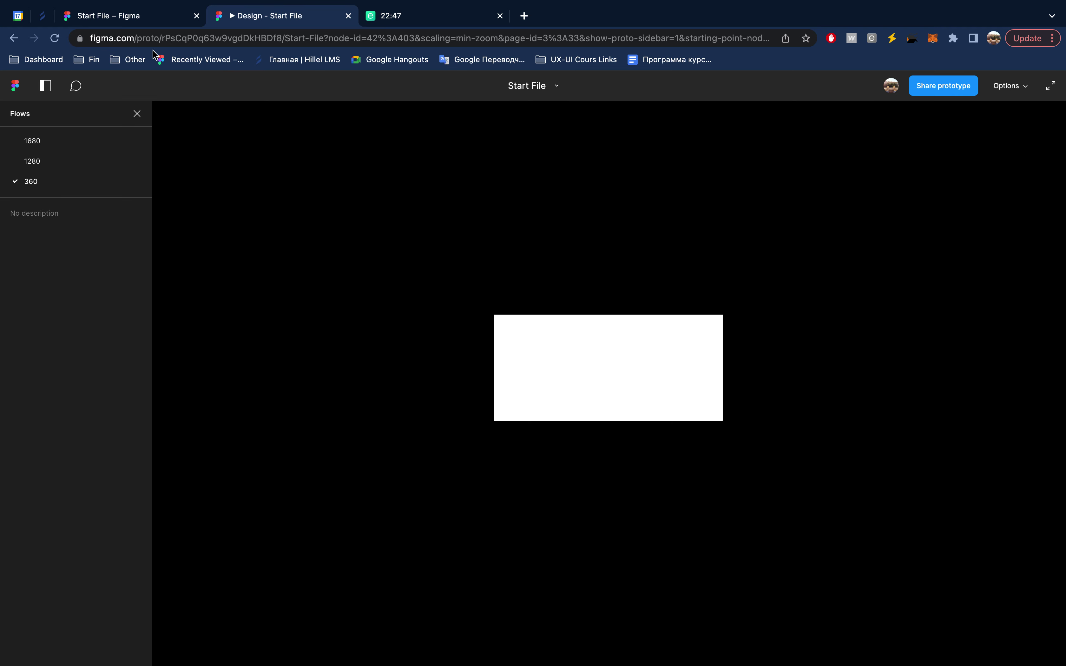
click(154, 19)
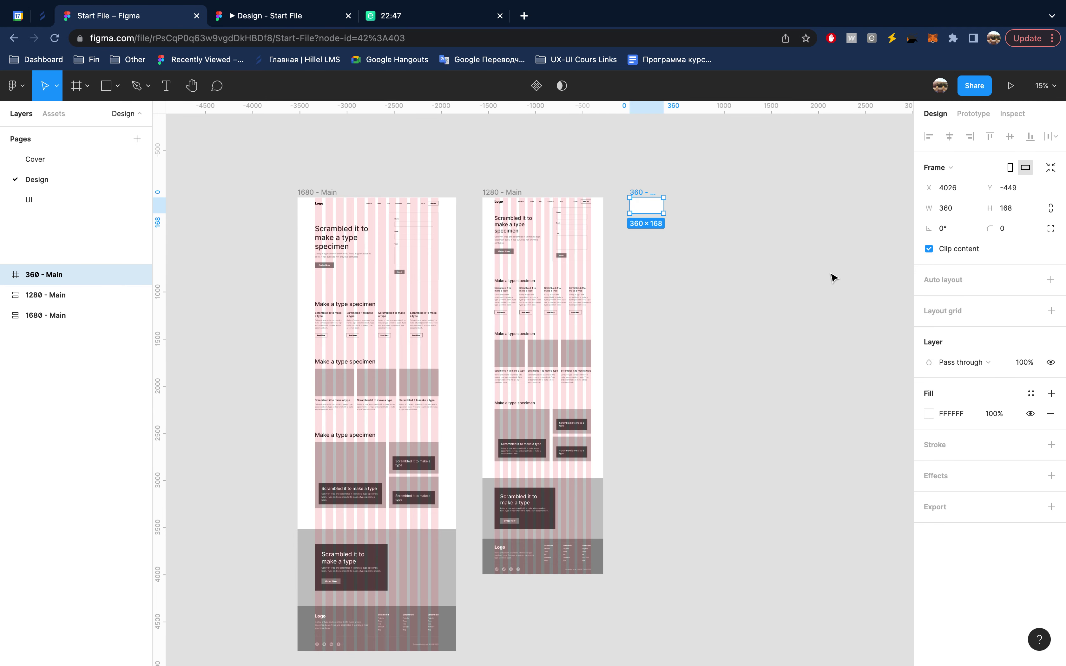
drag(637, 213, 638, 398)
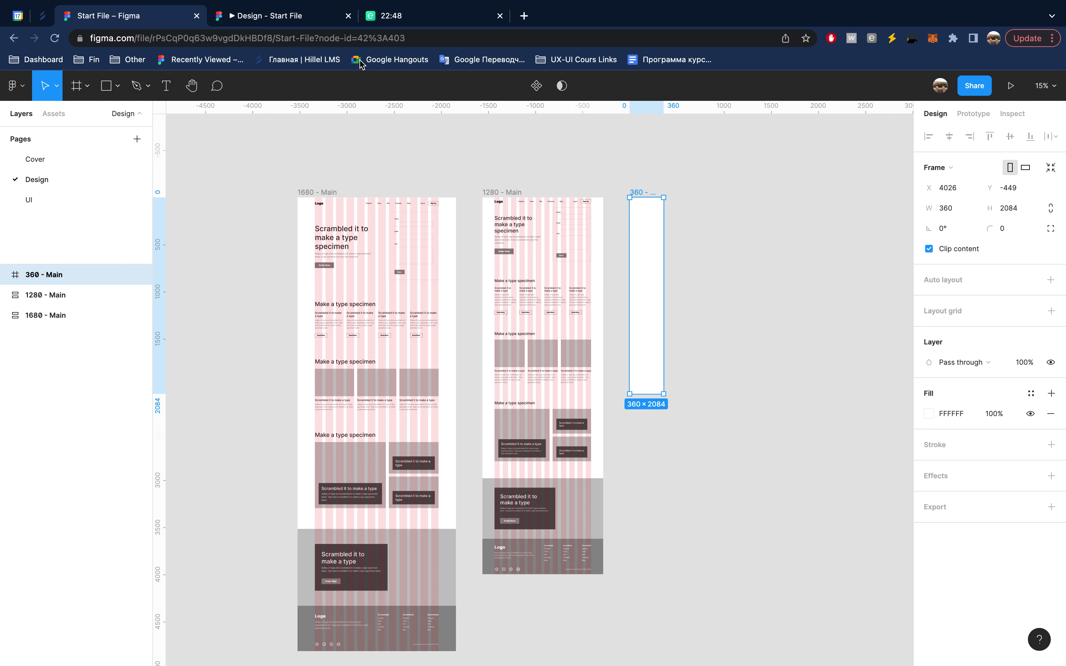
click(269, 16)
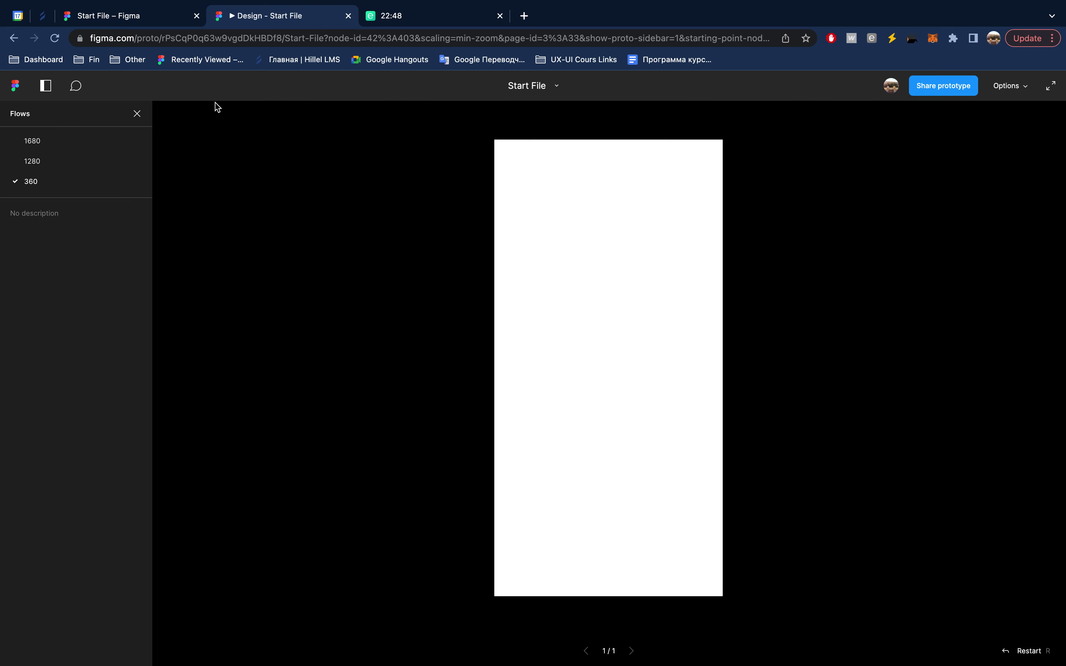
click(131, 17)
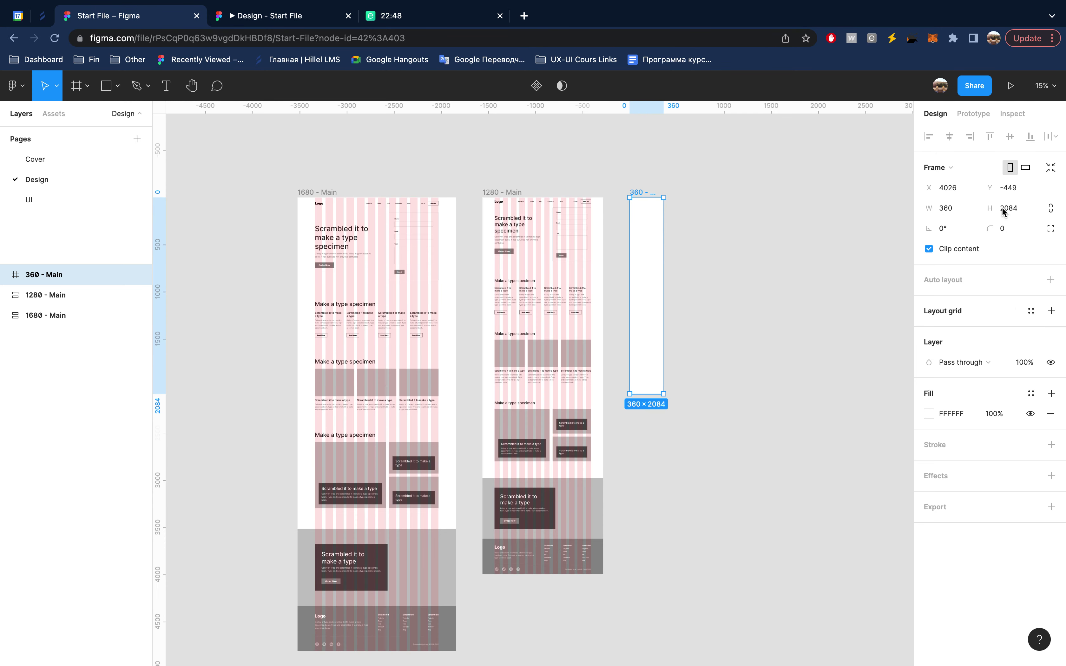
click(983, 115)
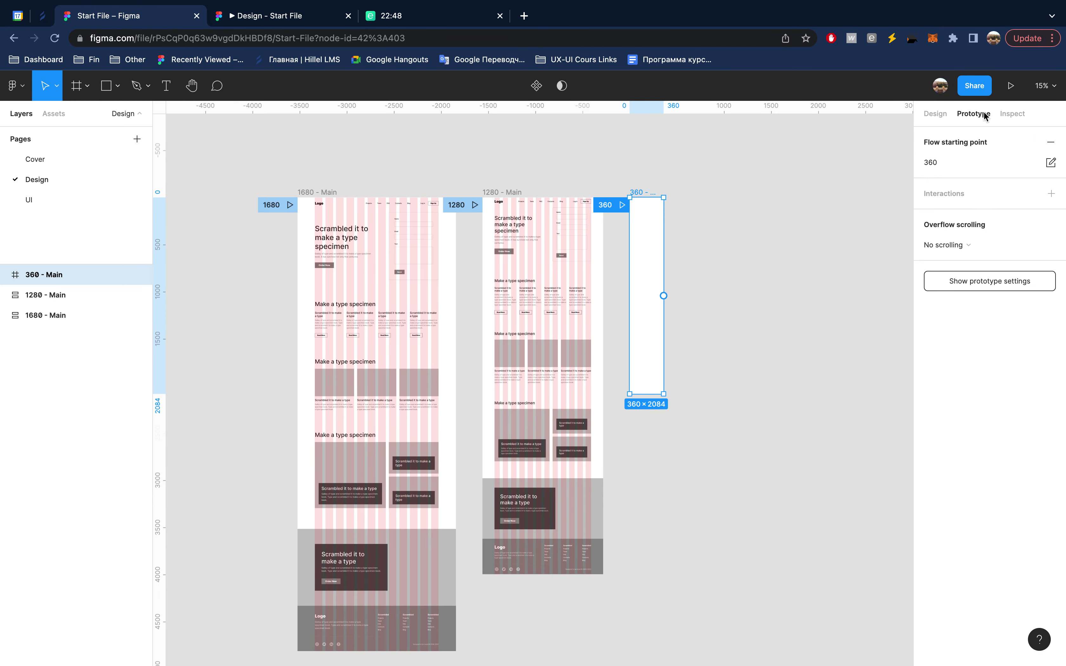
click(774, 217)
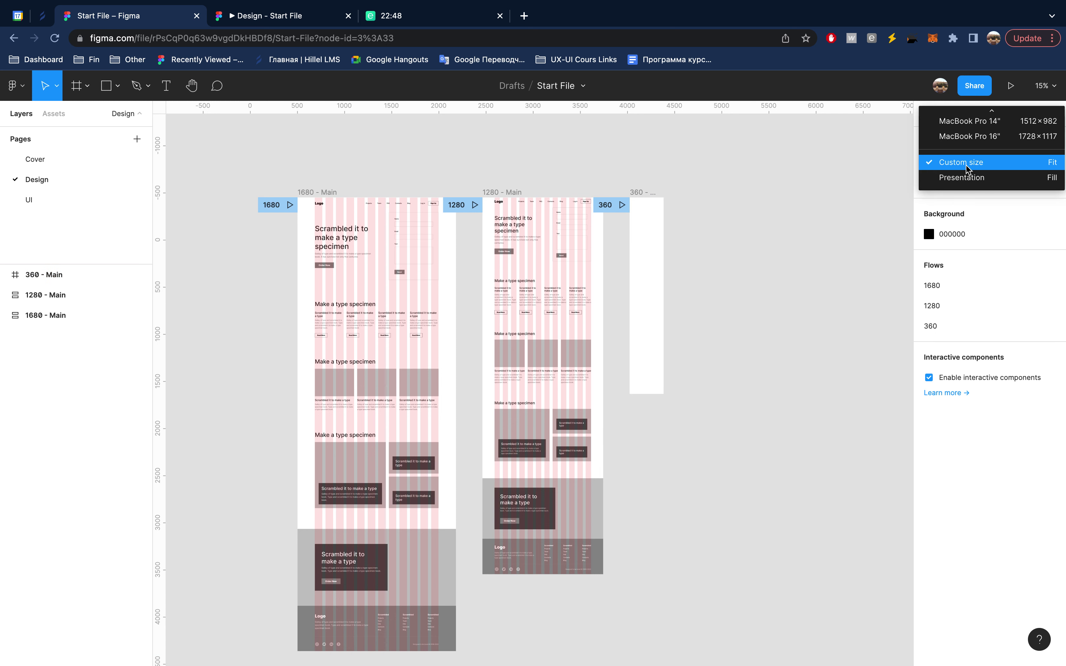
- Set the prototype device to Android Small and view the 360 flow in the preview tab
click(789, 263)
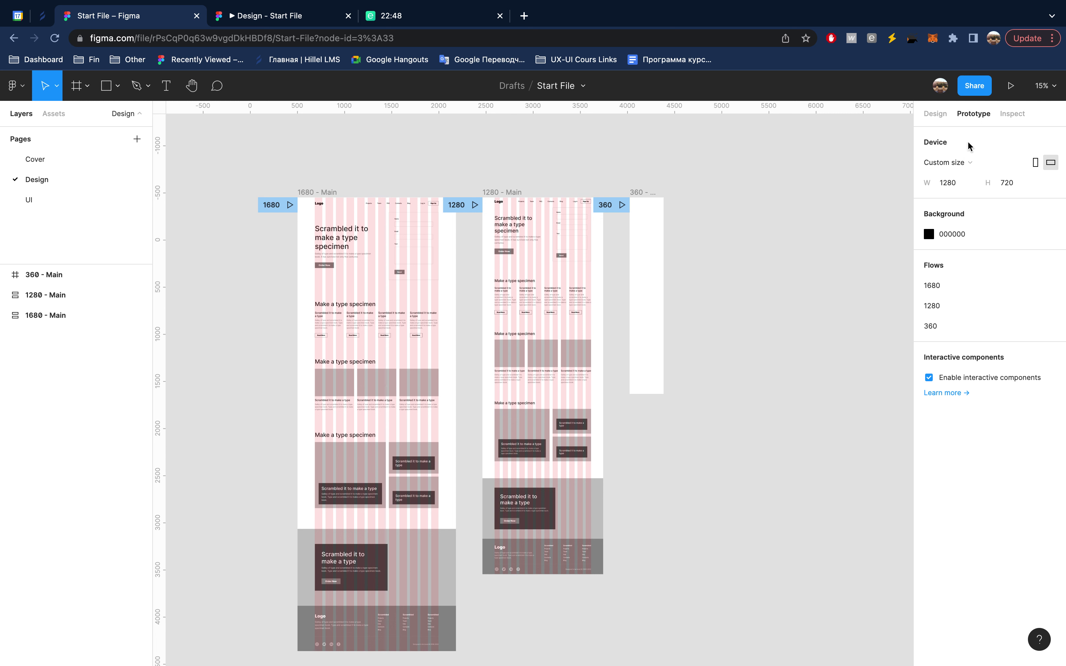
click(958, 162)
scroll(971, 168, up, 5)
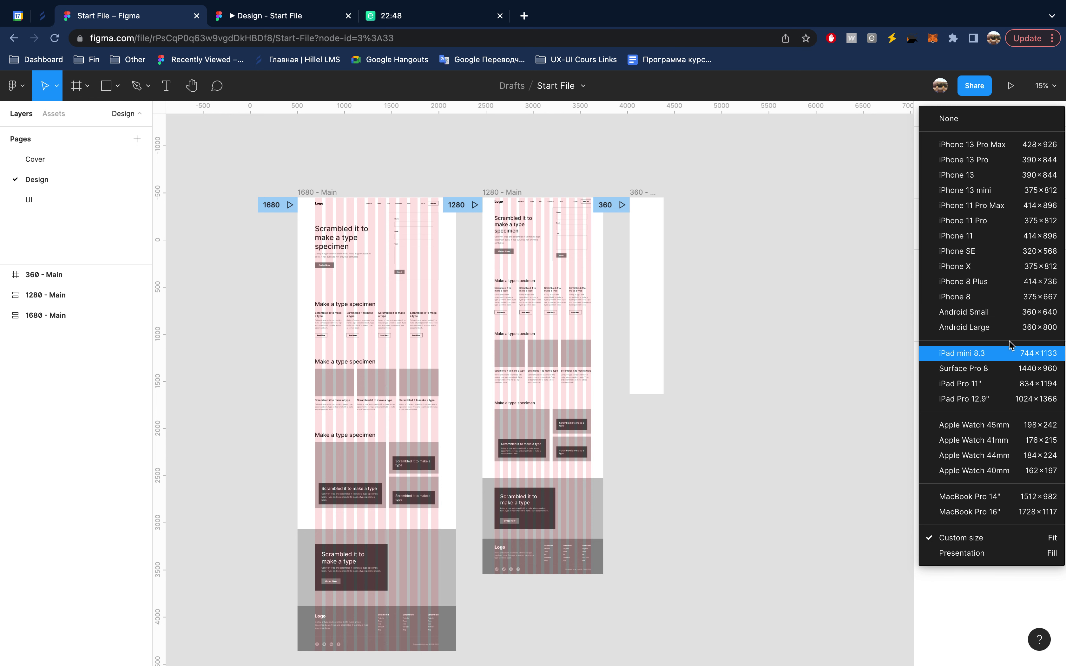
click(1022, 313)
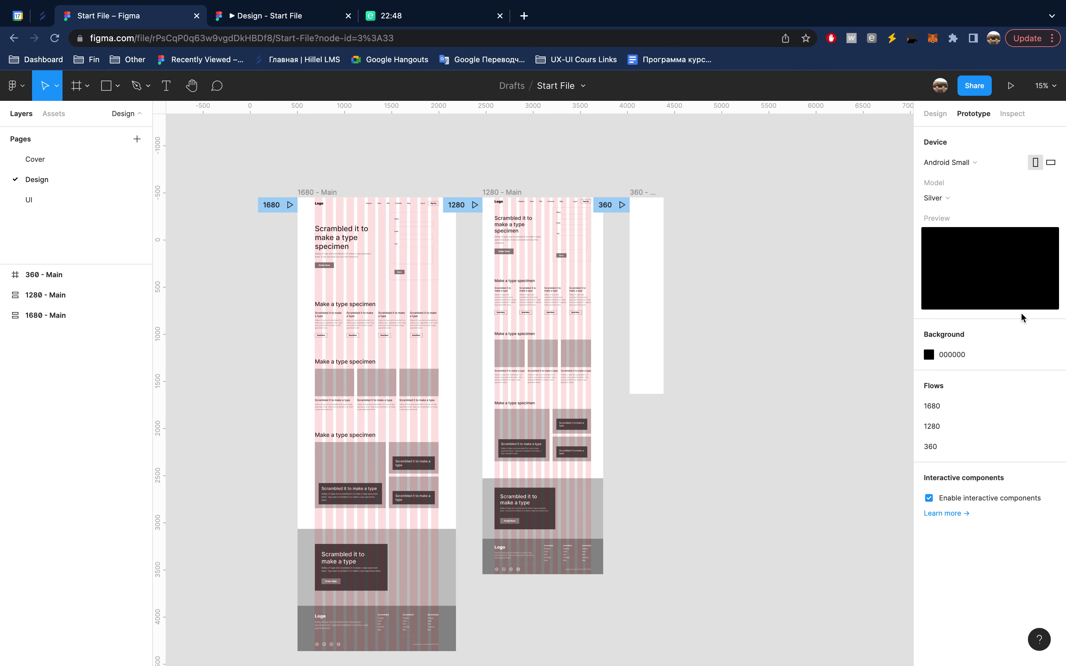
click(299, 26)
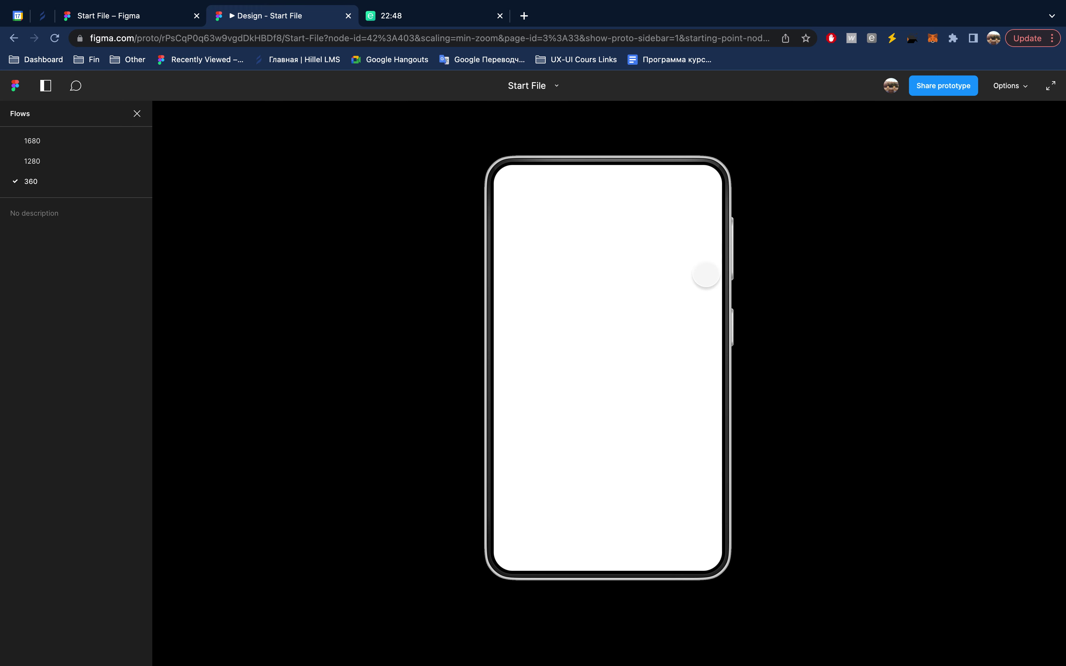
mouse_move(608, 366)
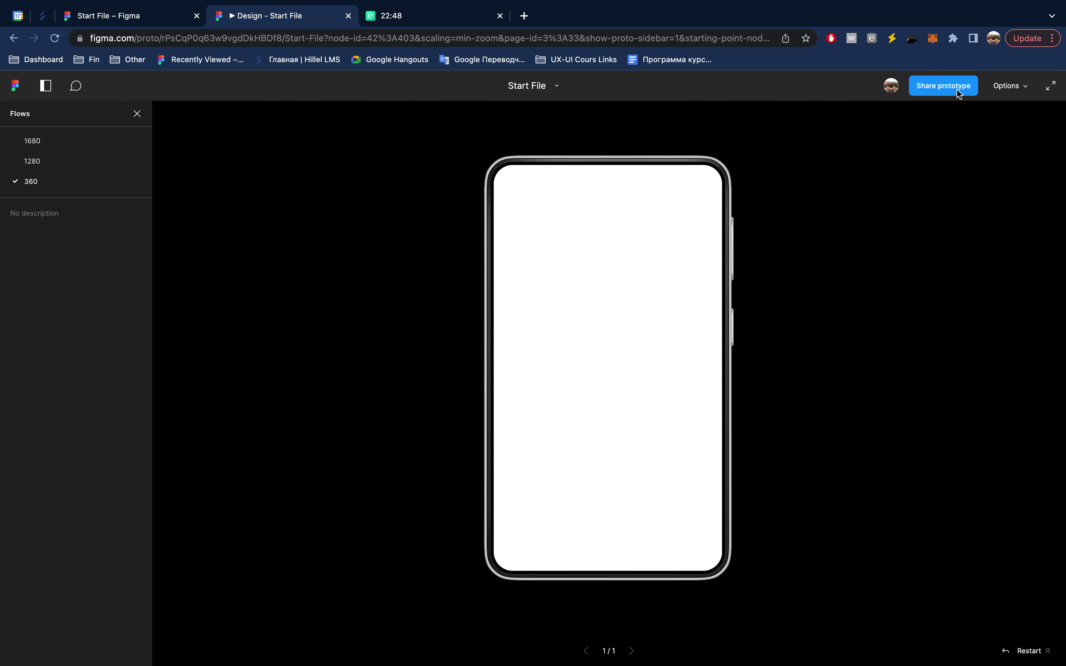
click(958, 90)
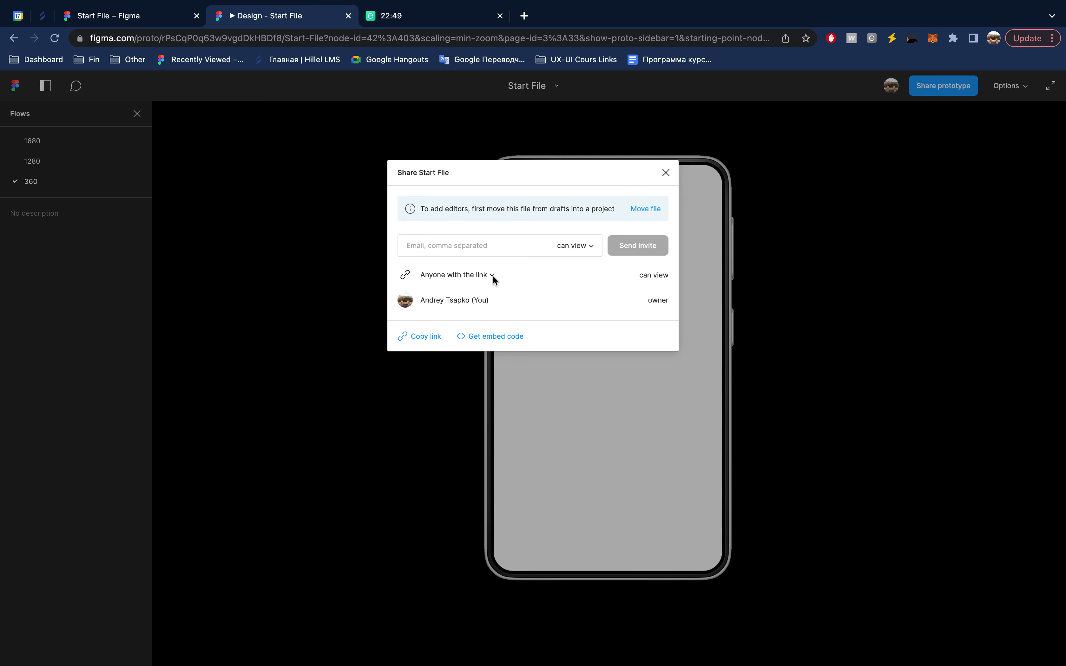
click(493, 275)
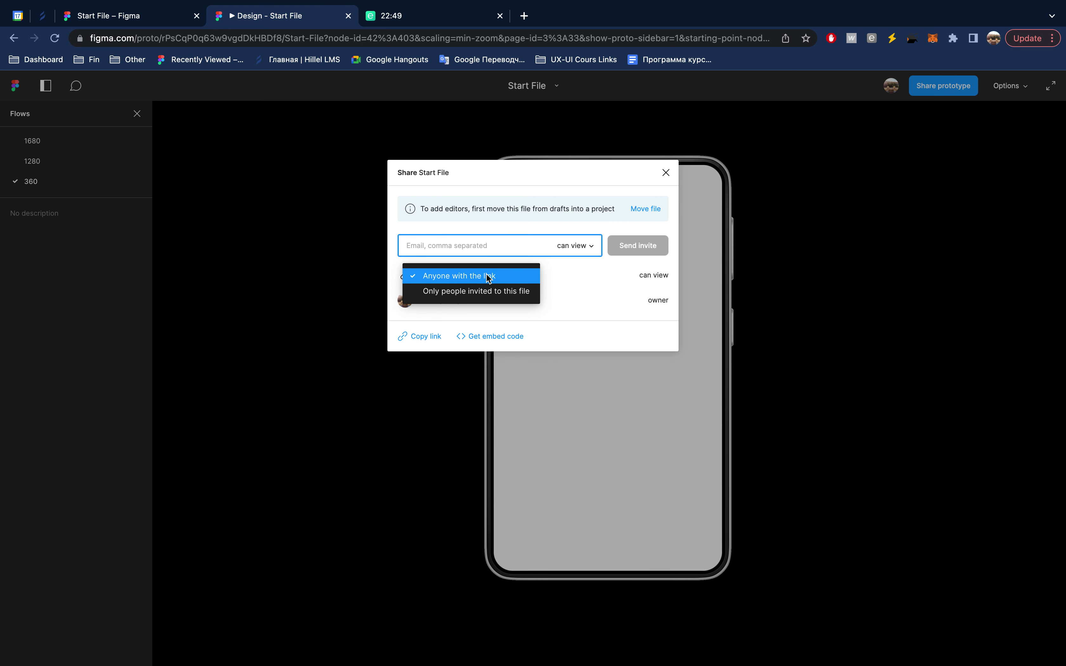
click(560, 277)
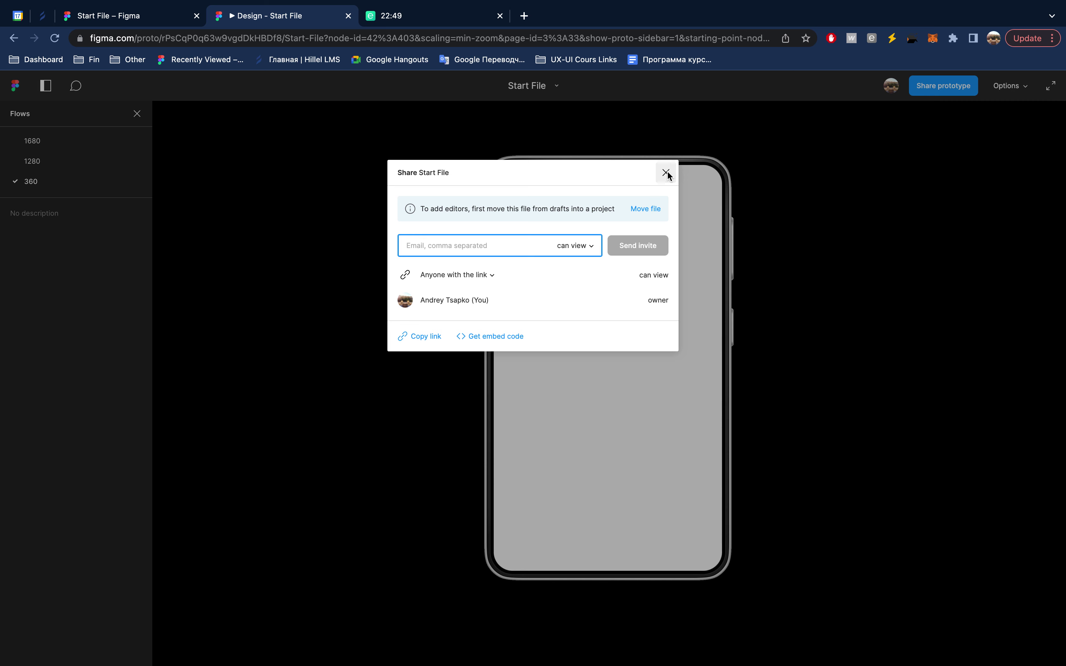
click(666, 173)
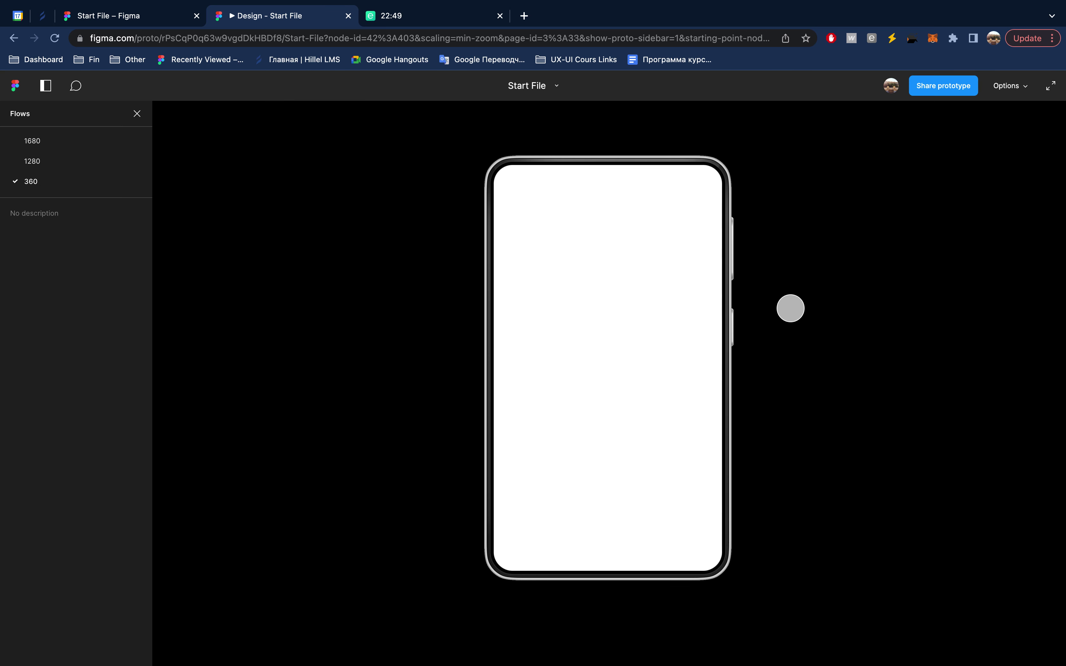
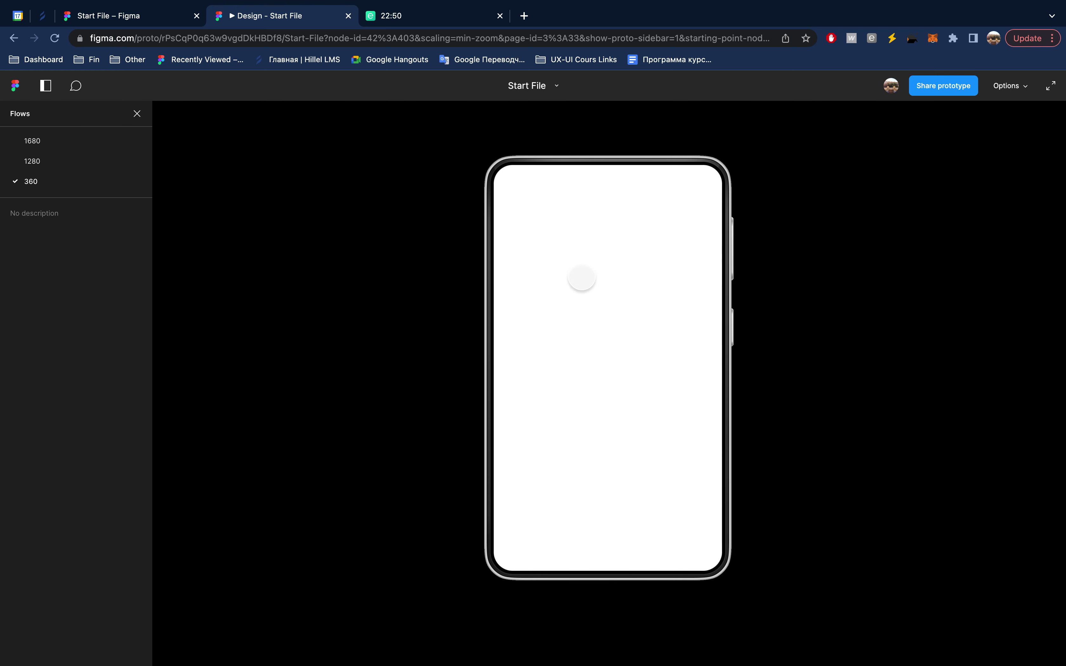
- Preview the 1680 and 360 prototype flows, then return to the editor's design properties
click(147, 18)
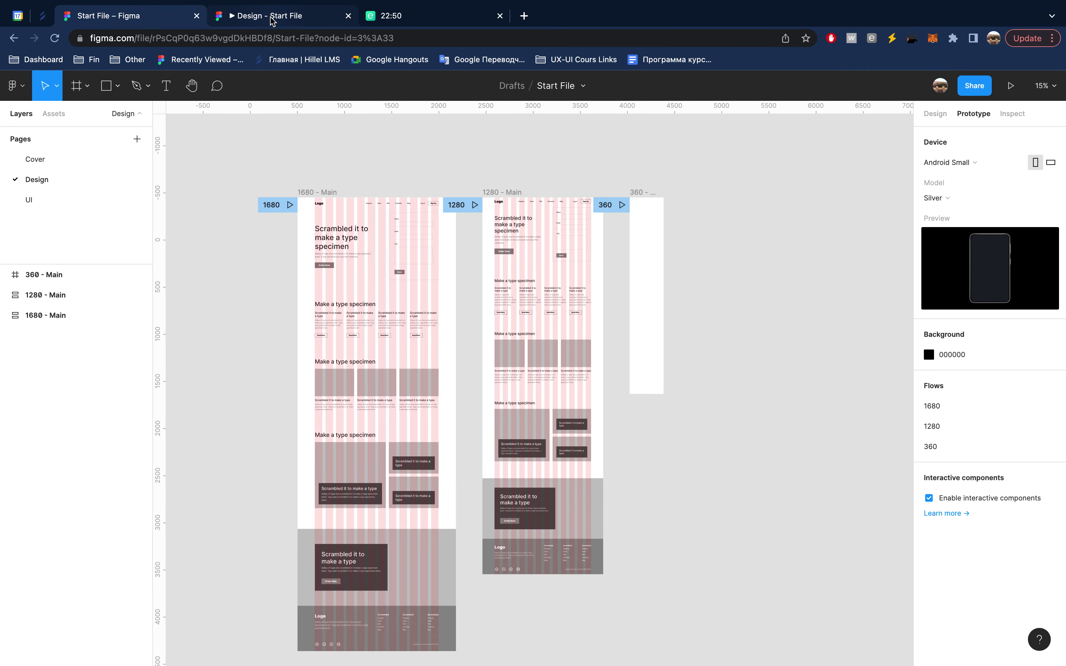
click(302, 17)
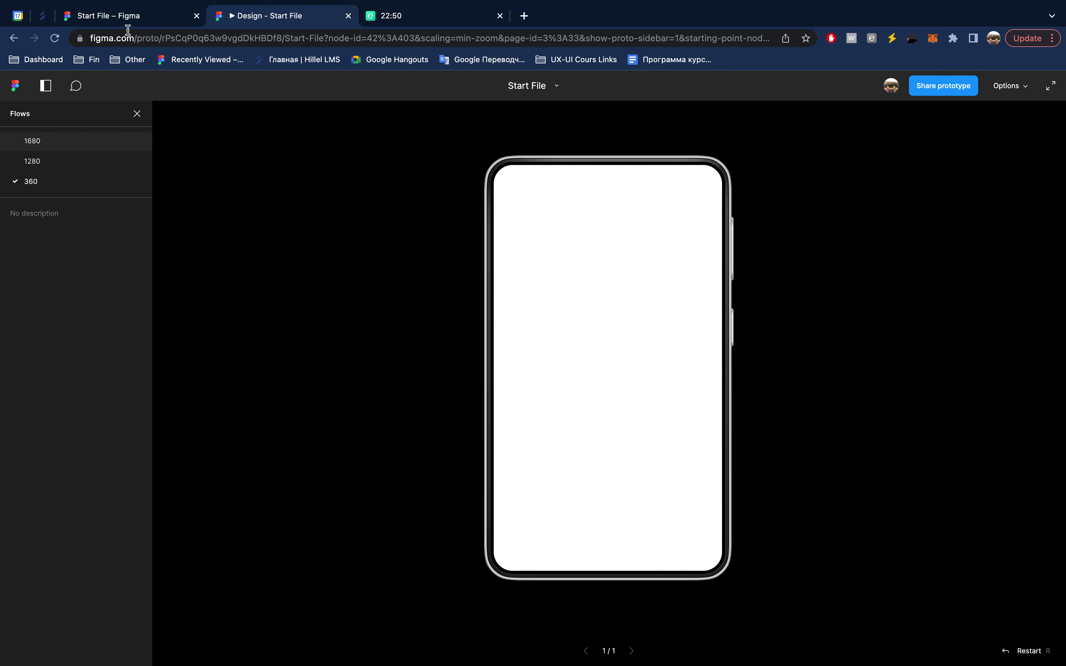
click(134, 18)
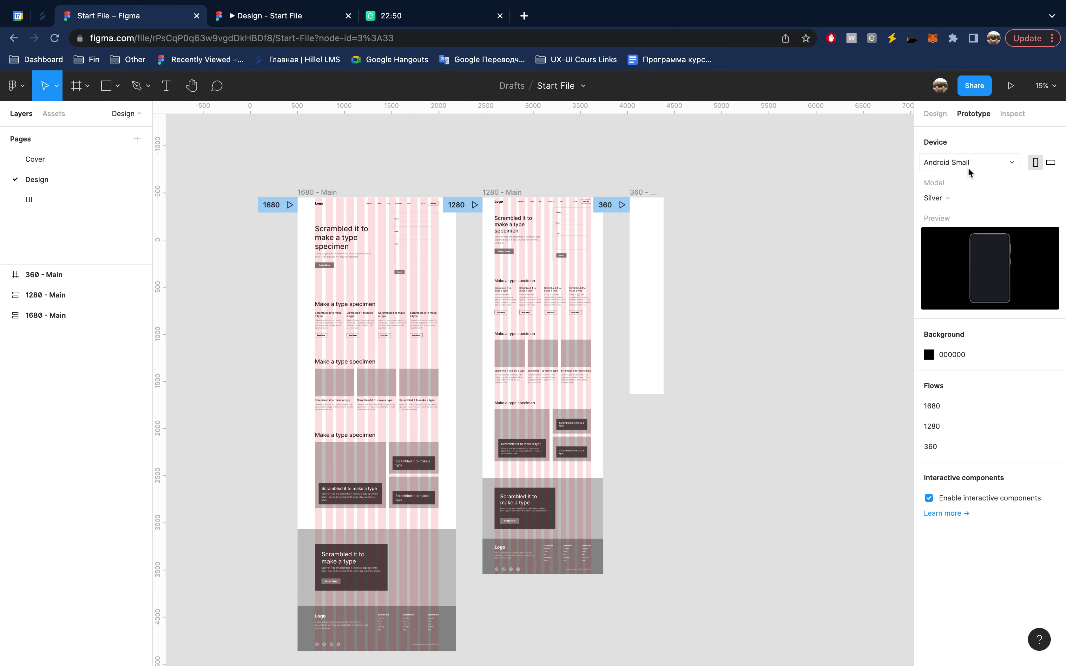
click(282, 16)
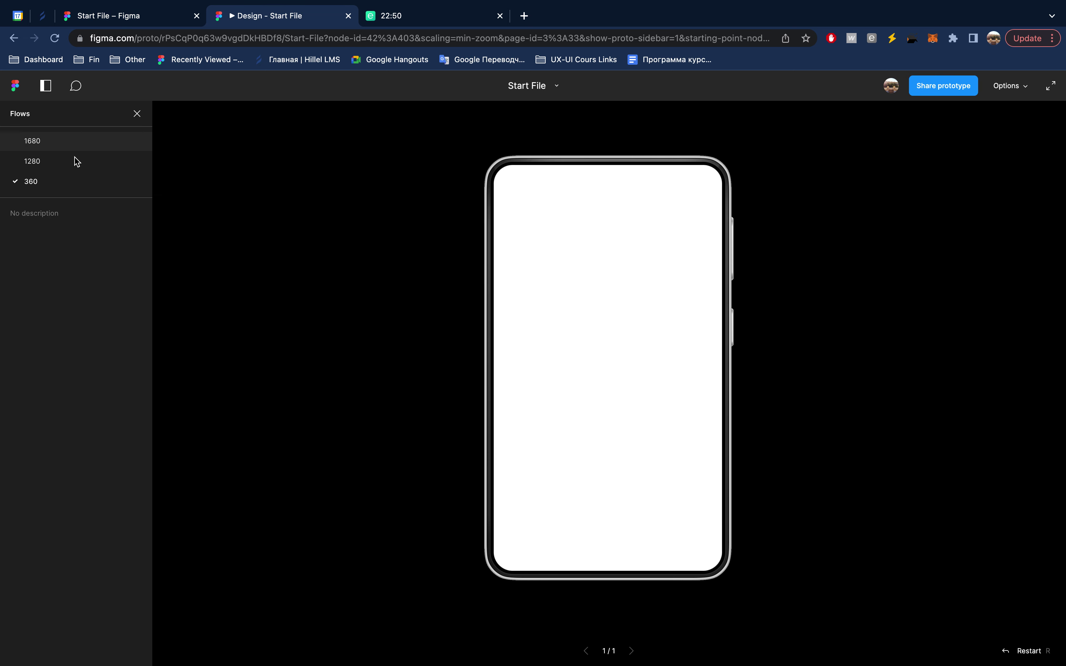
click(65, 148)
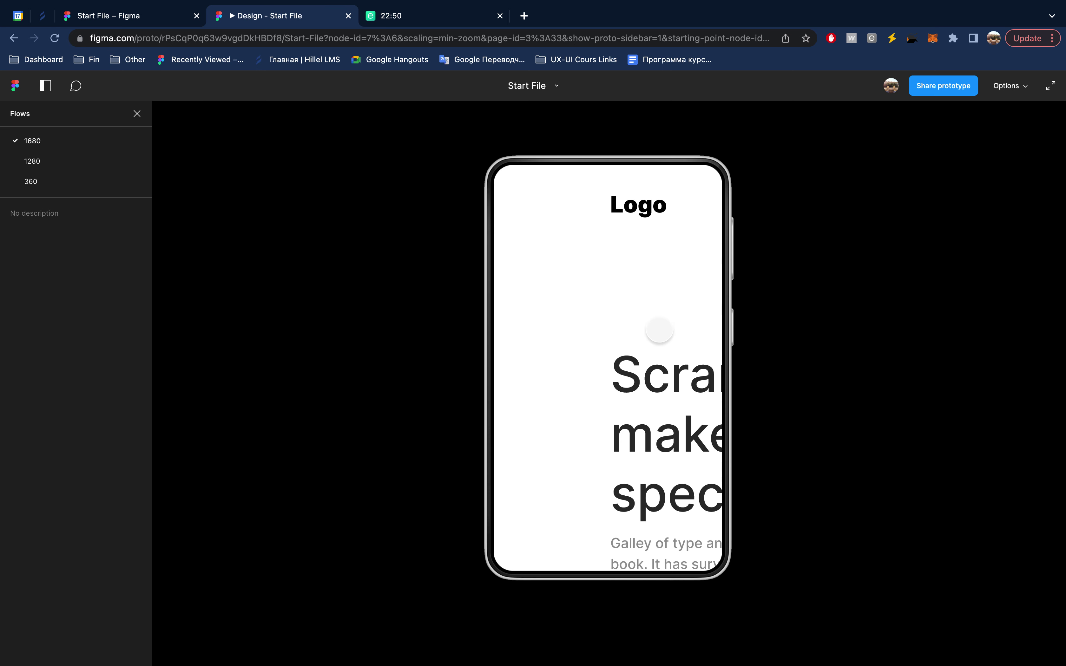
scroll(573, 312, right, 5)
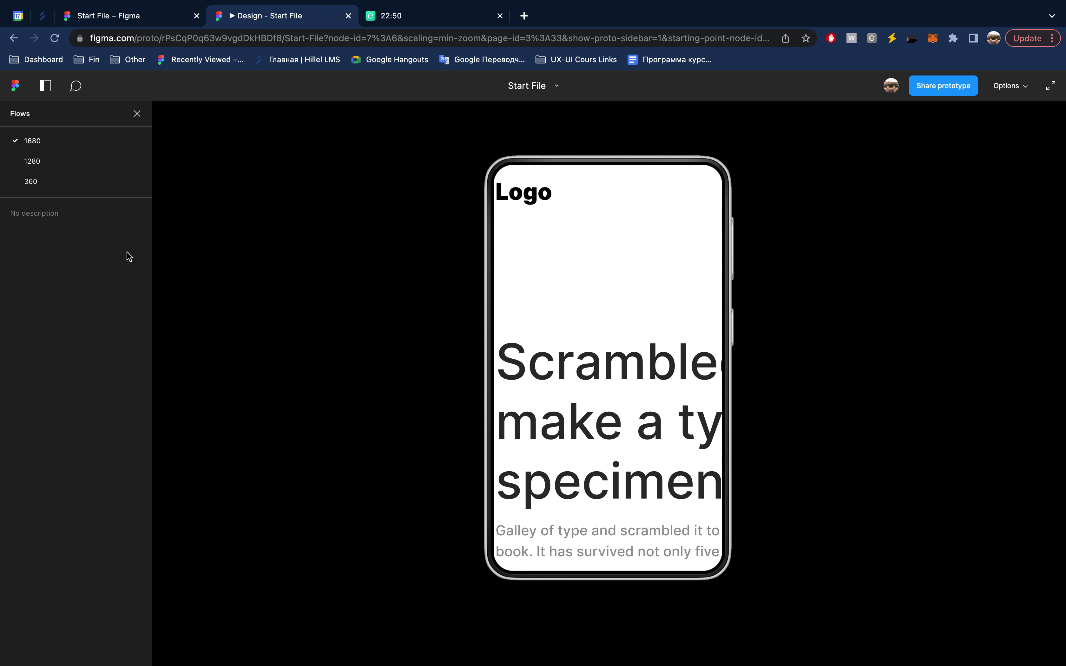
click(72, 179)
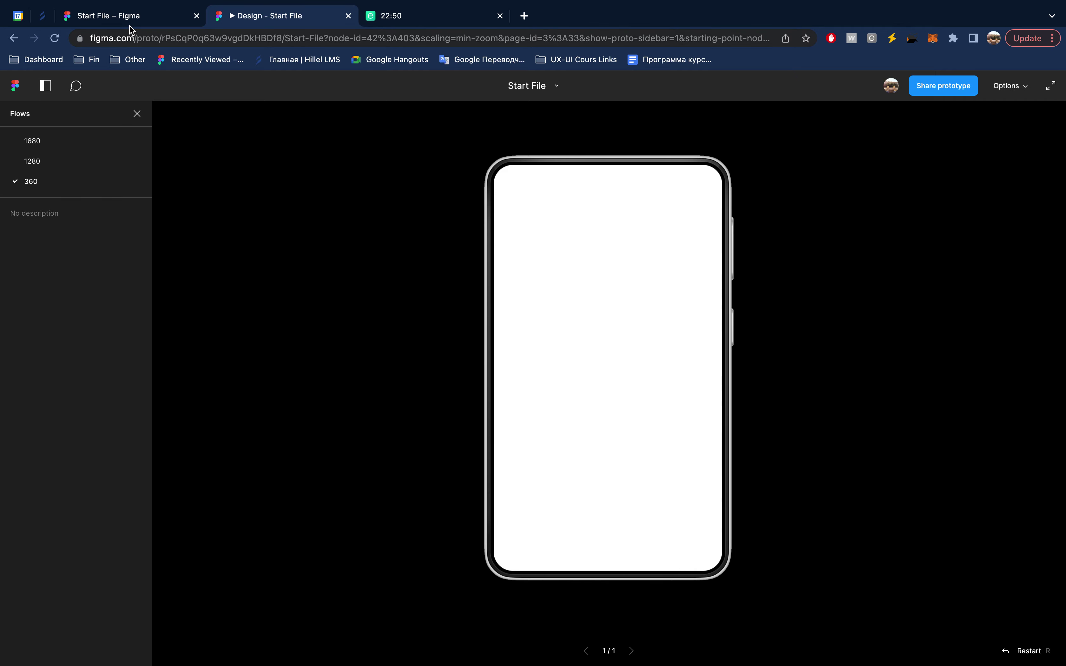
click(134, 19)
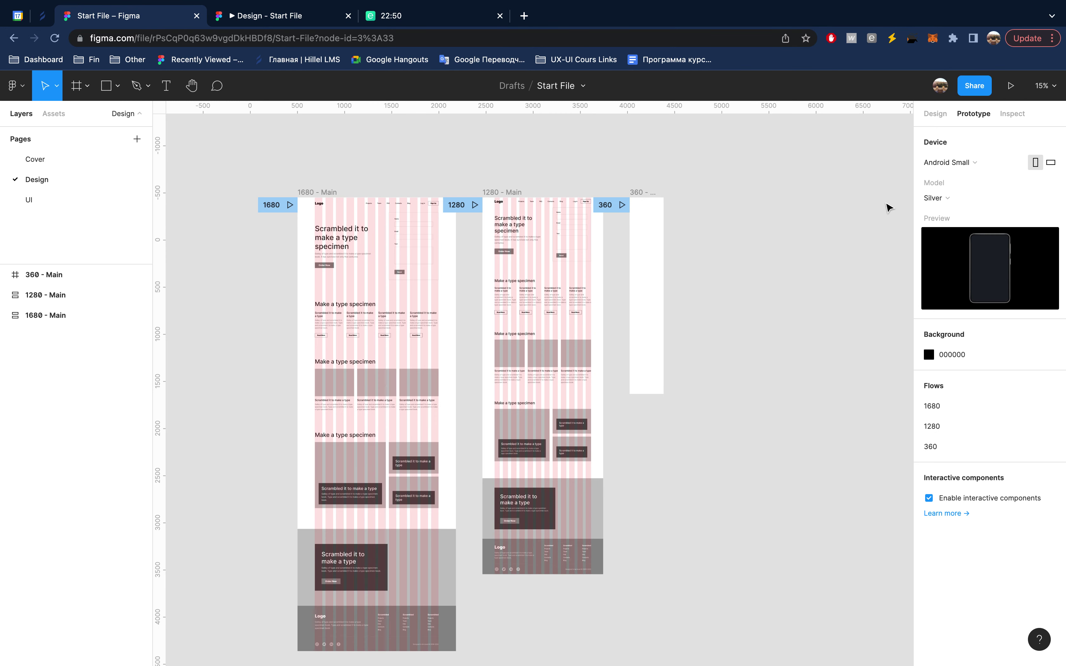
click(936, 114)
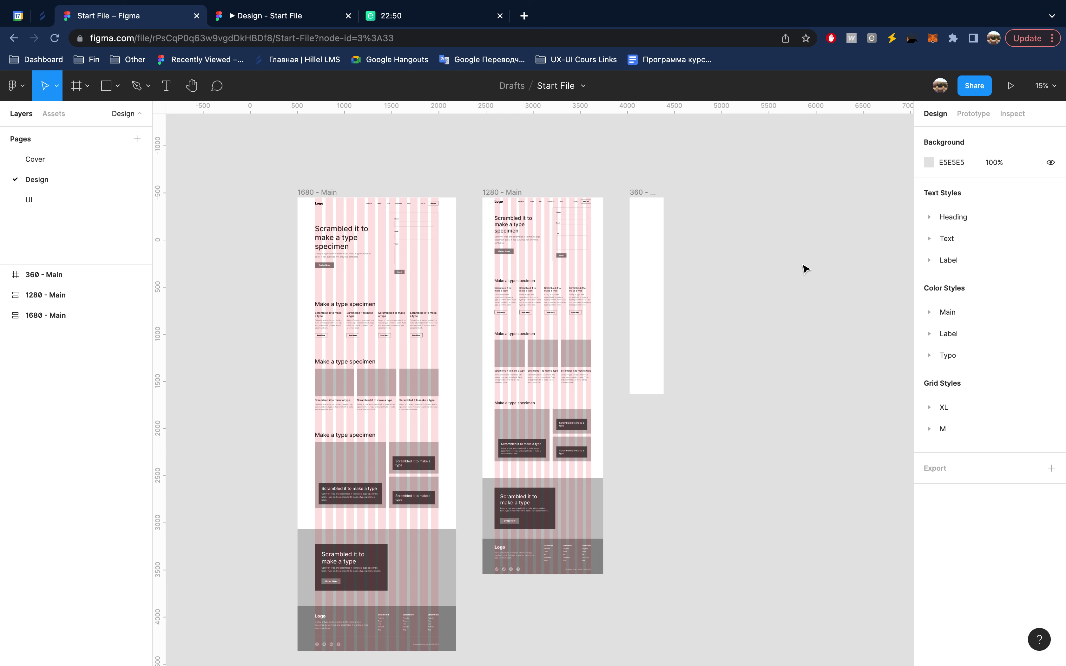
- Paste the Top through Buttom sections from 1280 - Main into the empty 360 - Main frame
click(641, 193)
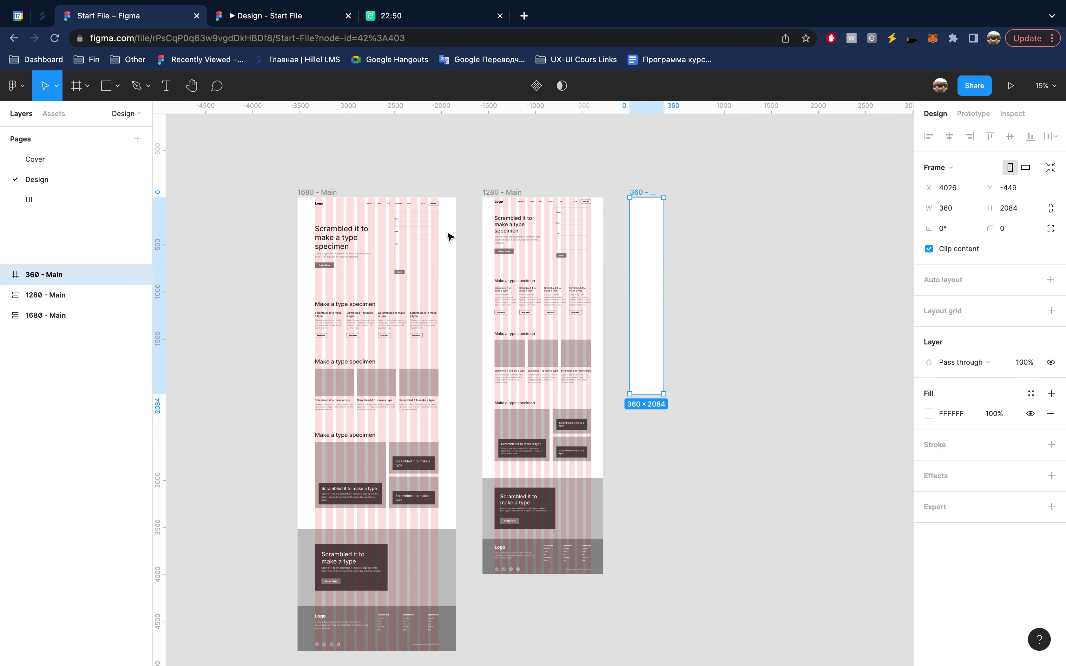
click(535, 227)
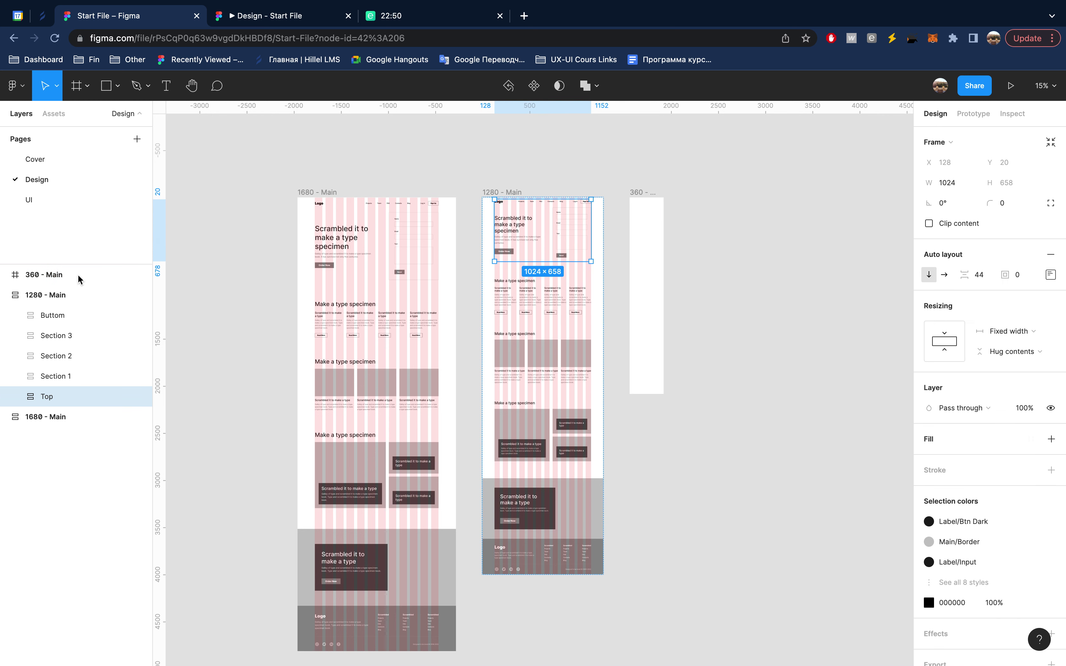
shift+click(64, 316)
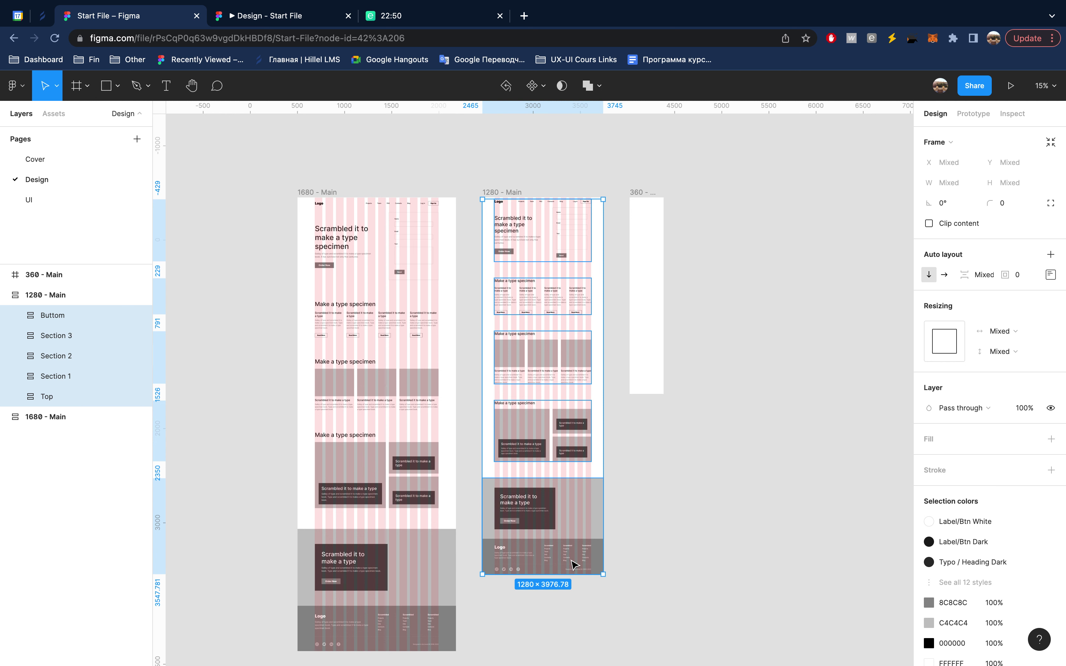
click(645, 201)
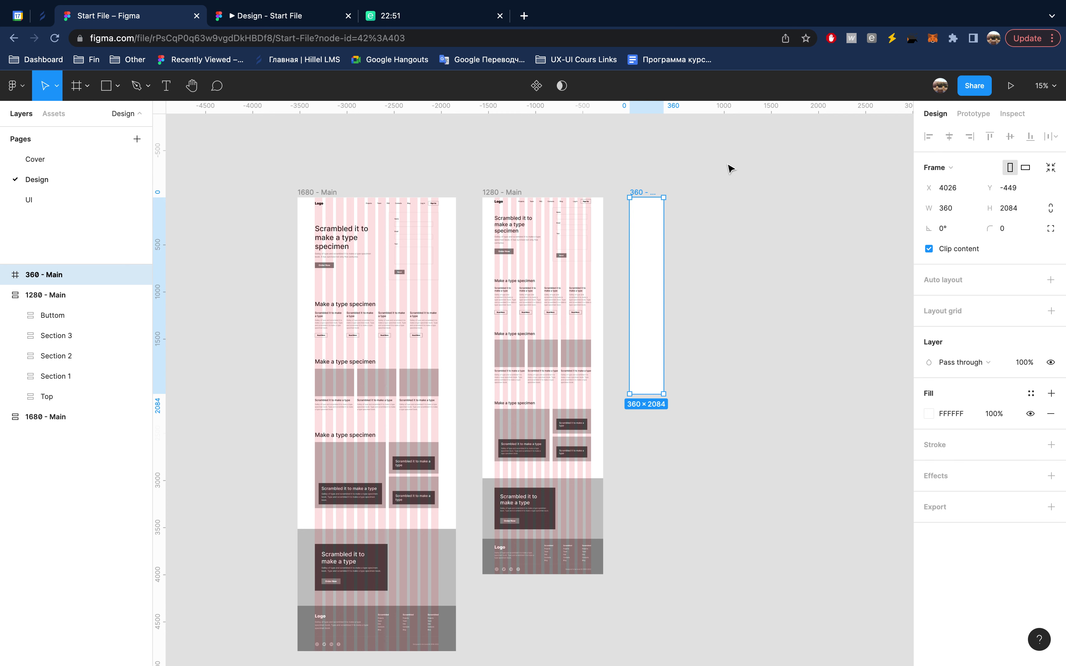
key(ctrl+v)
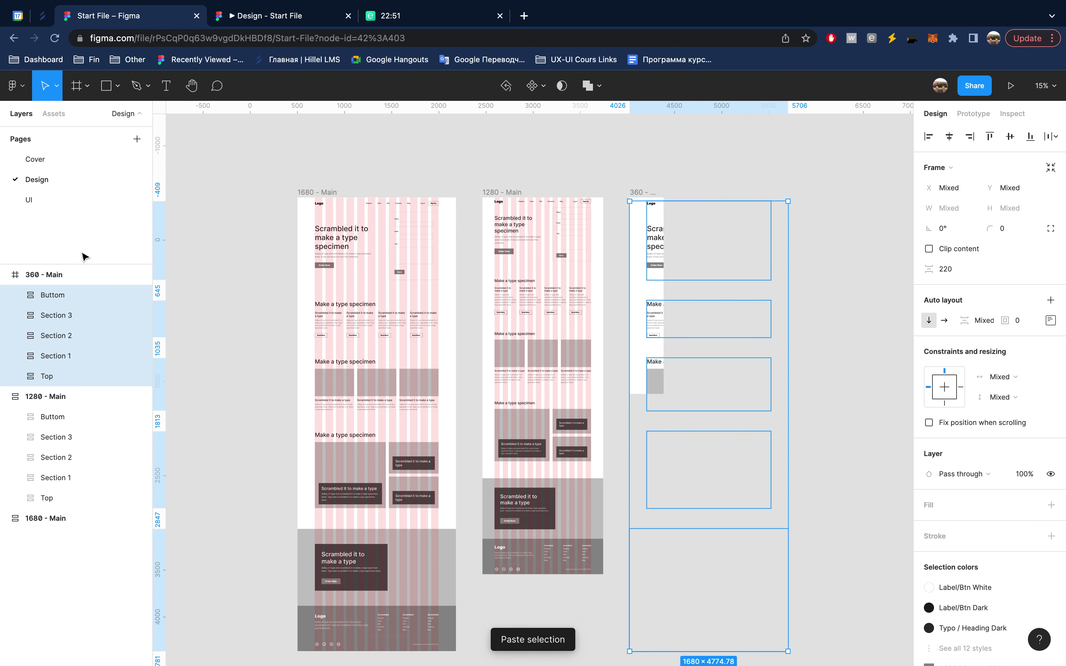
- Add auto layout to 360 - Main and fix its width at 360
click(69, 274)
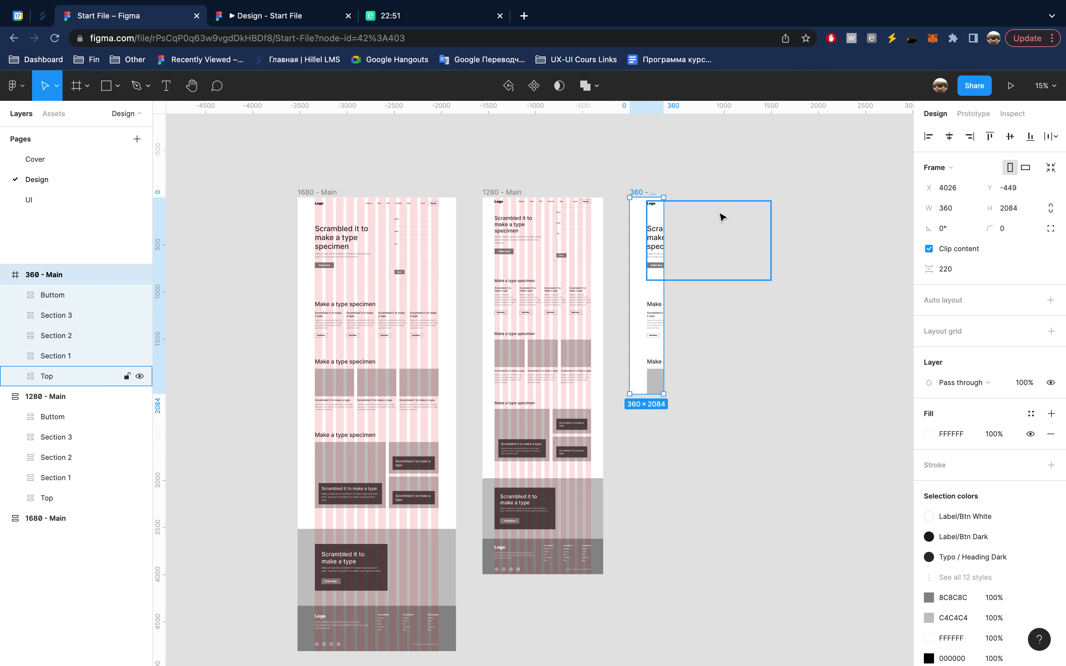
key(shift+a)
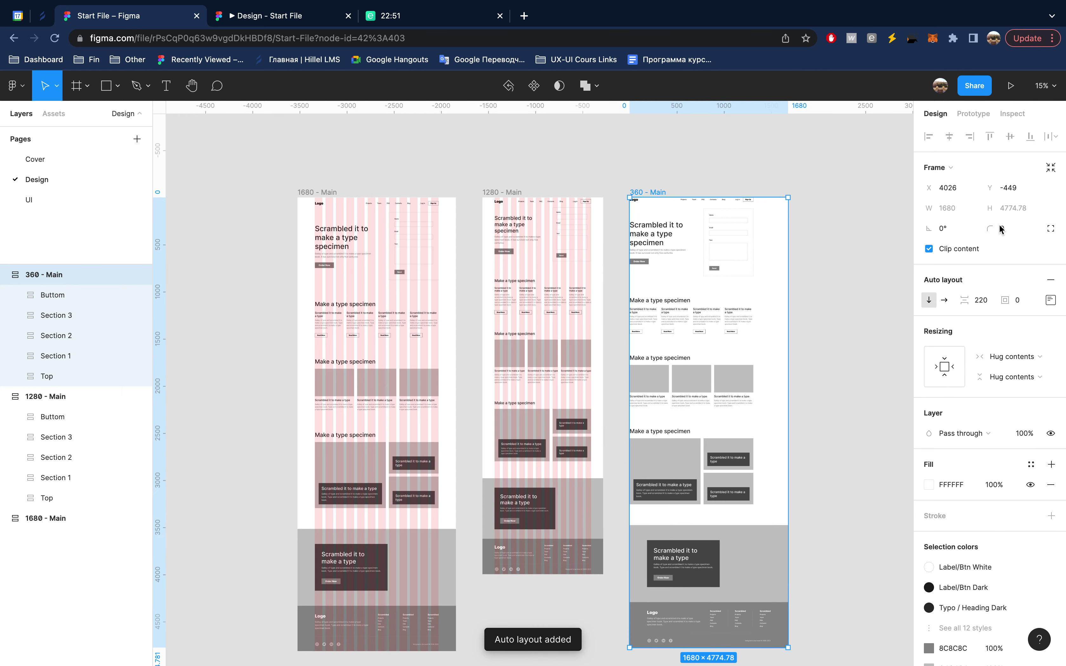
click(1027, 357)
click(1026, 343)
click(956, 208)
text(2)
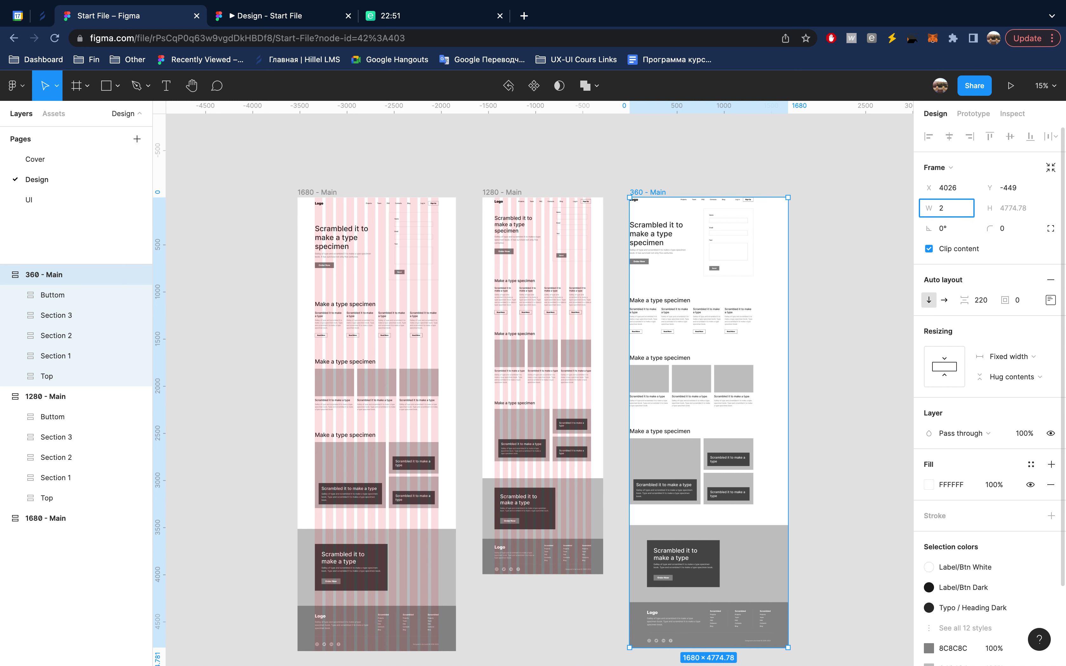
text(360)
key(Return)
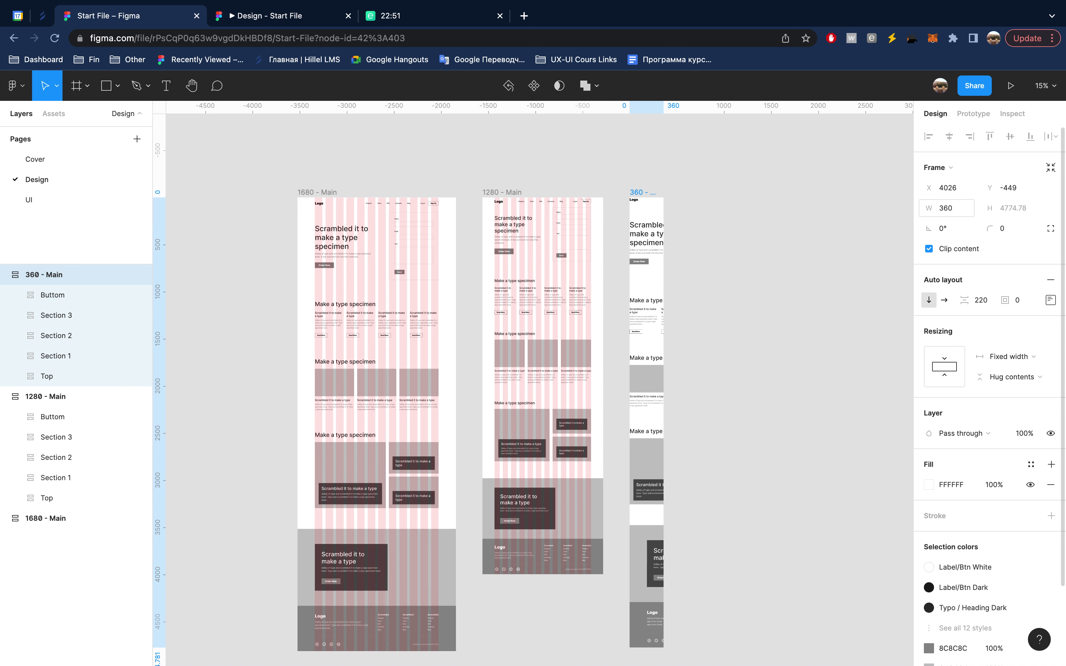
- Set the Top section's horizontal resizing to Fill container and select its Header instance
click(67, 376)
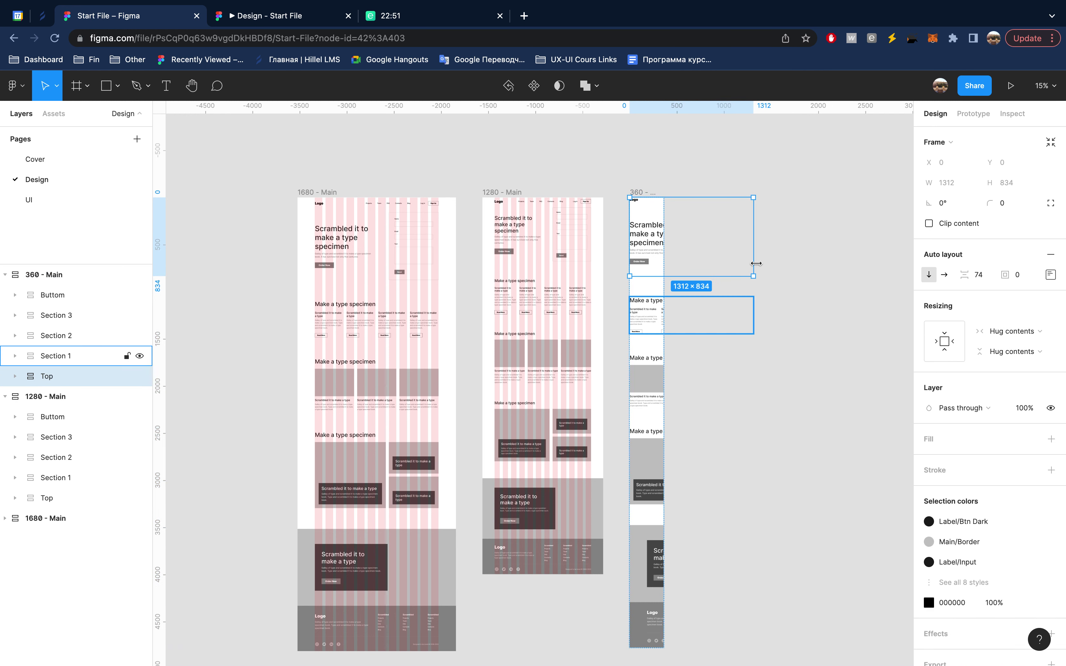
click(1016, 337)
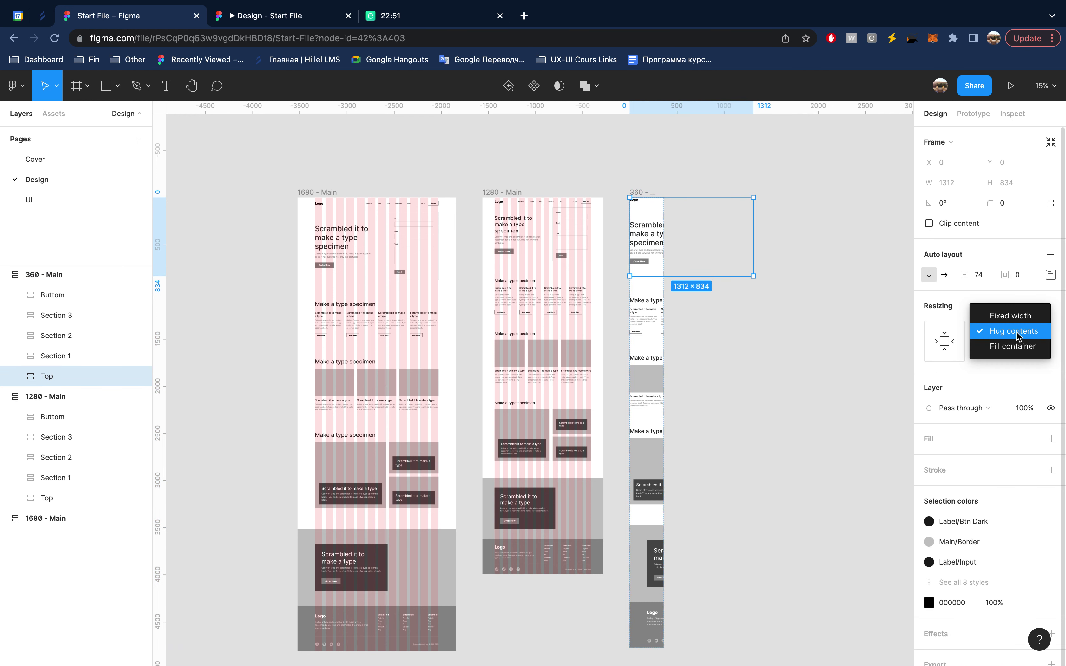
click(1018, 346)
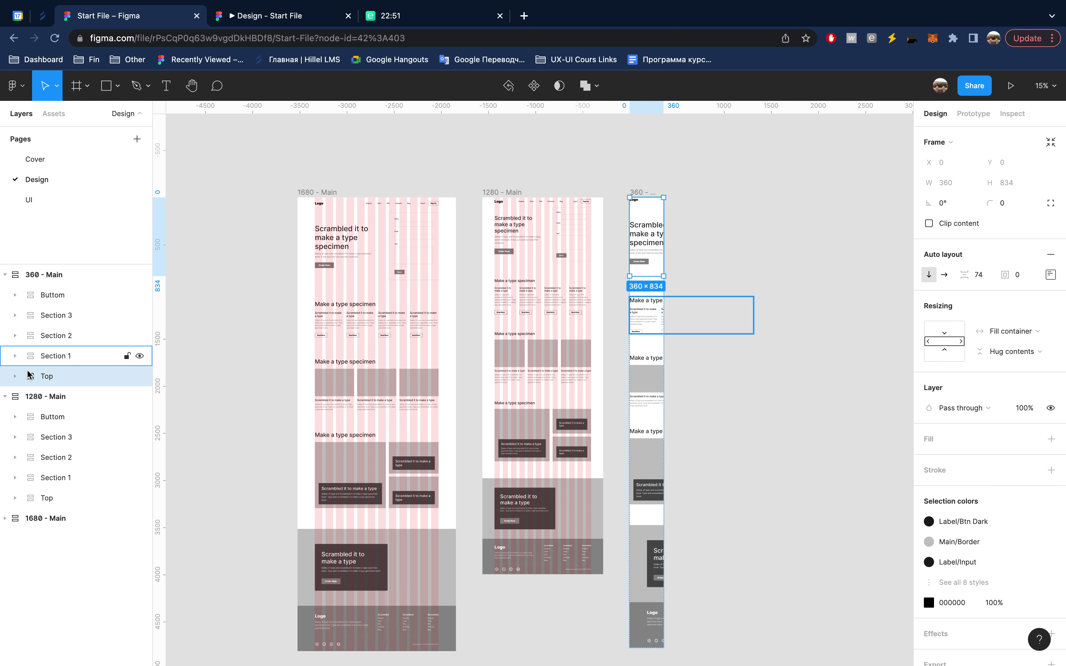
click(16, 376)
click(78, 416)
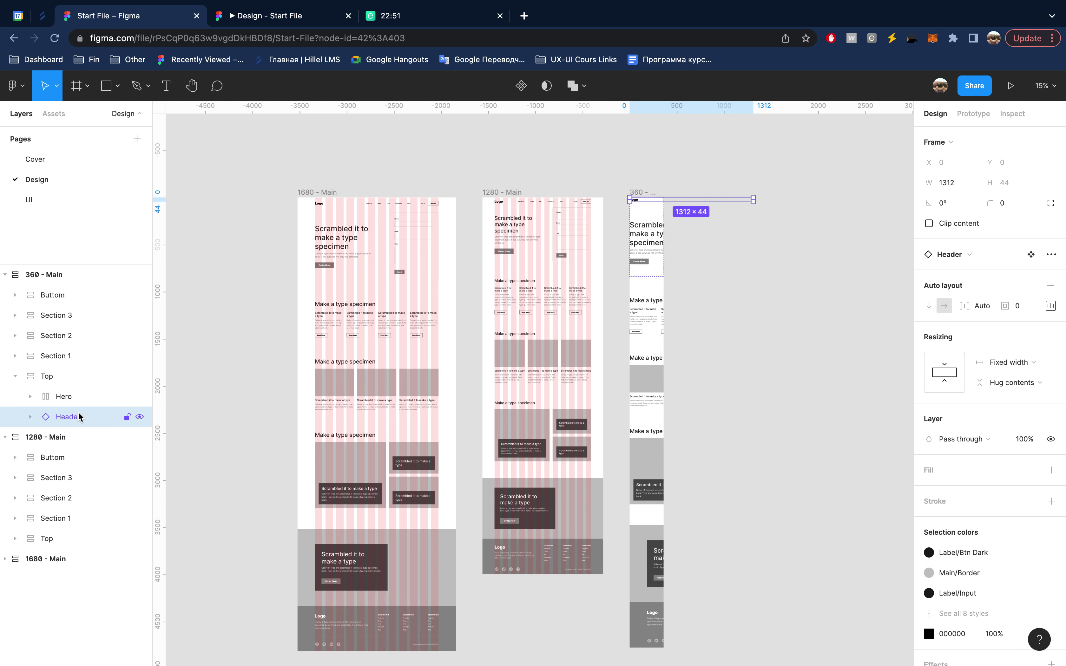
- Add a second variant, Variant2, to the main Header component
click(1031, 254)
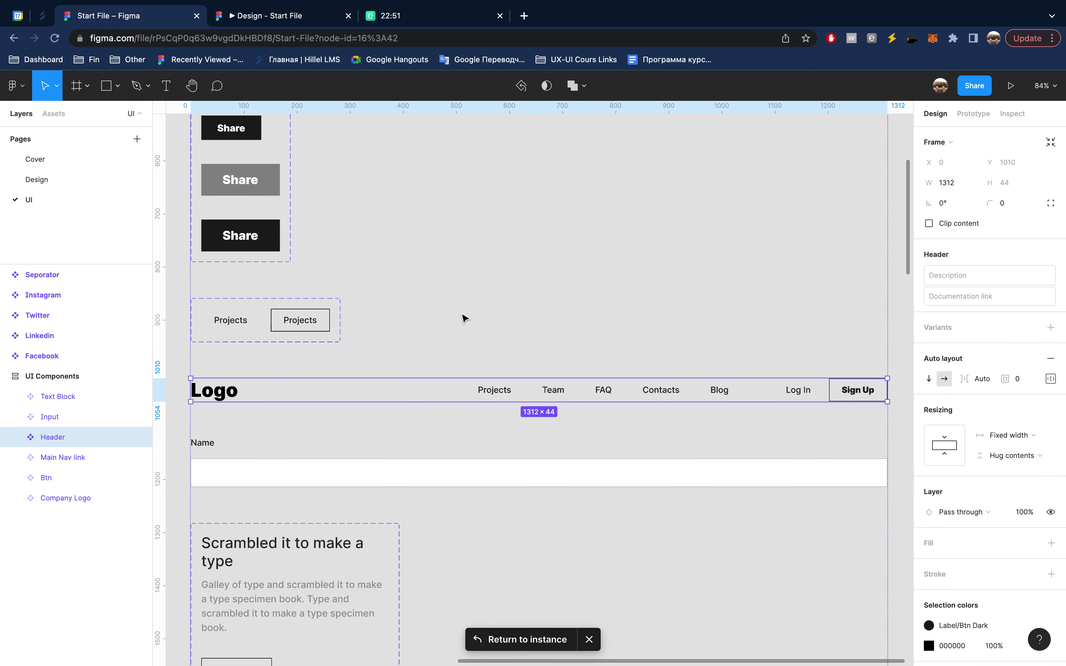
scroll(455, 324, left, 4)
scroll(455, 324, down, 2)
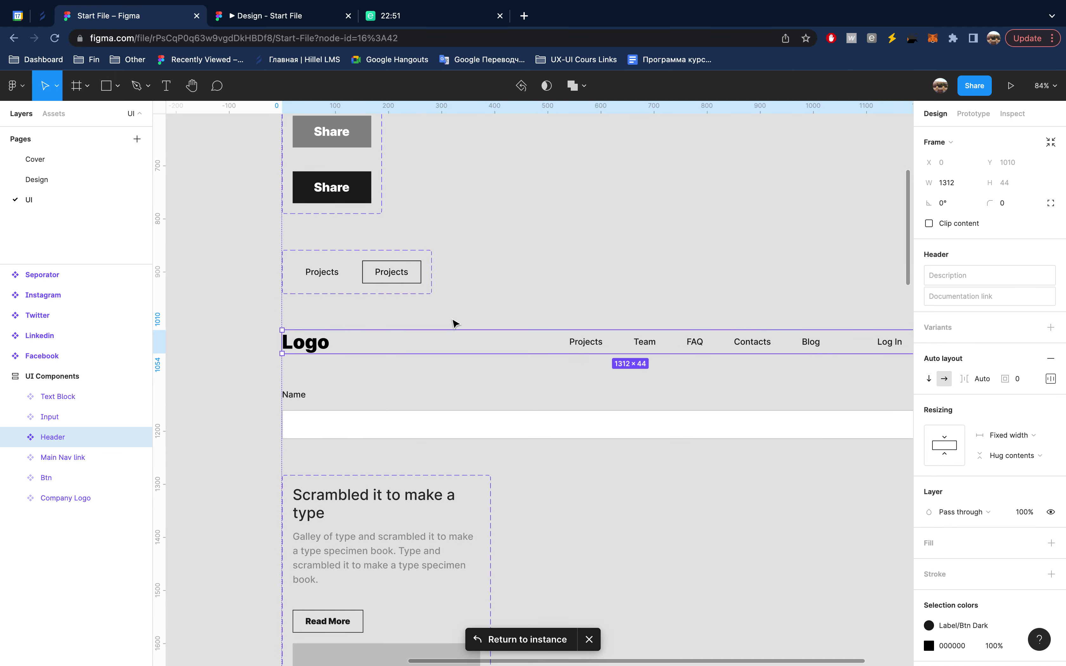
click(1051, 328)
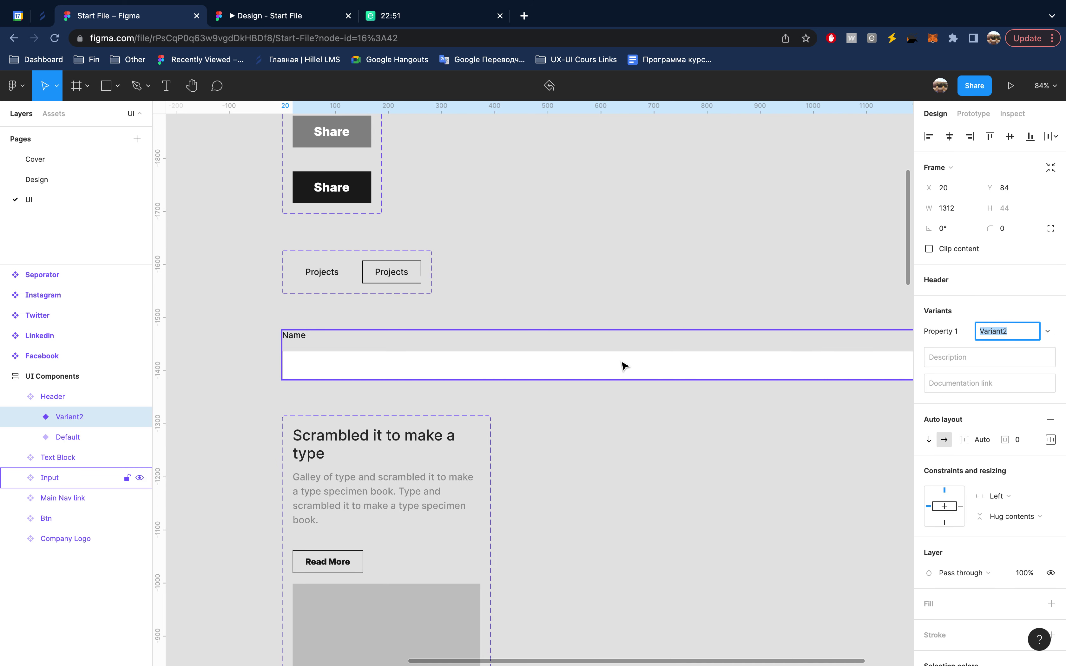
click(16, 396)
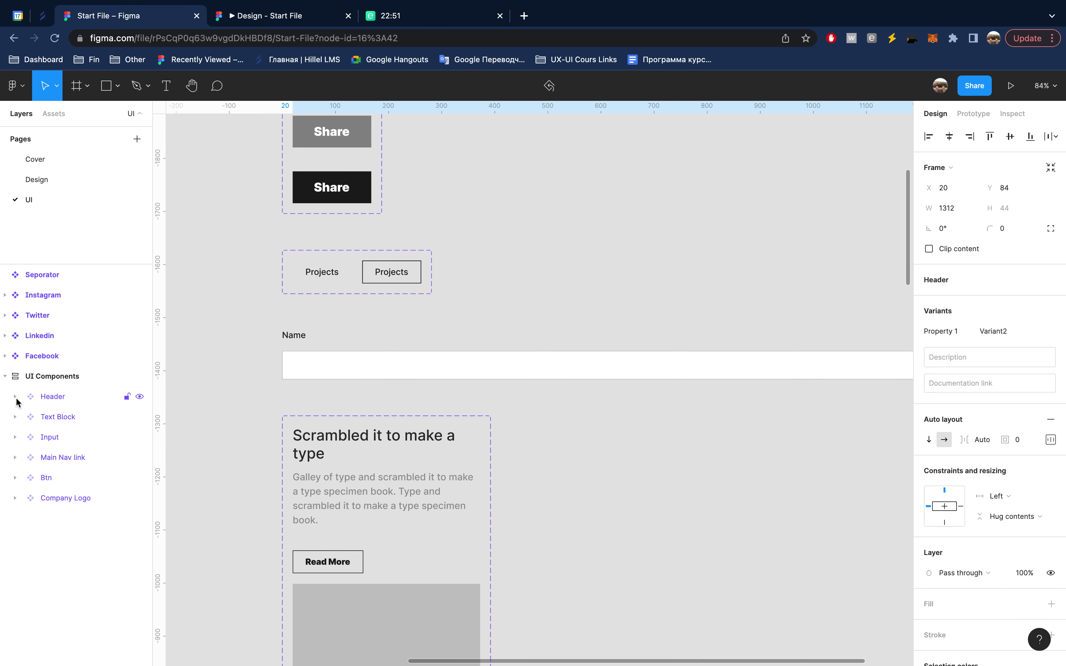
click(65, 394)
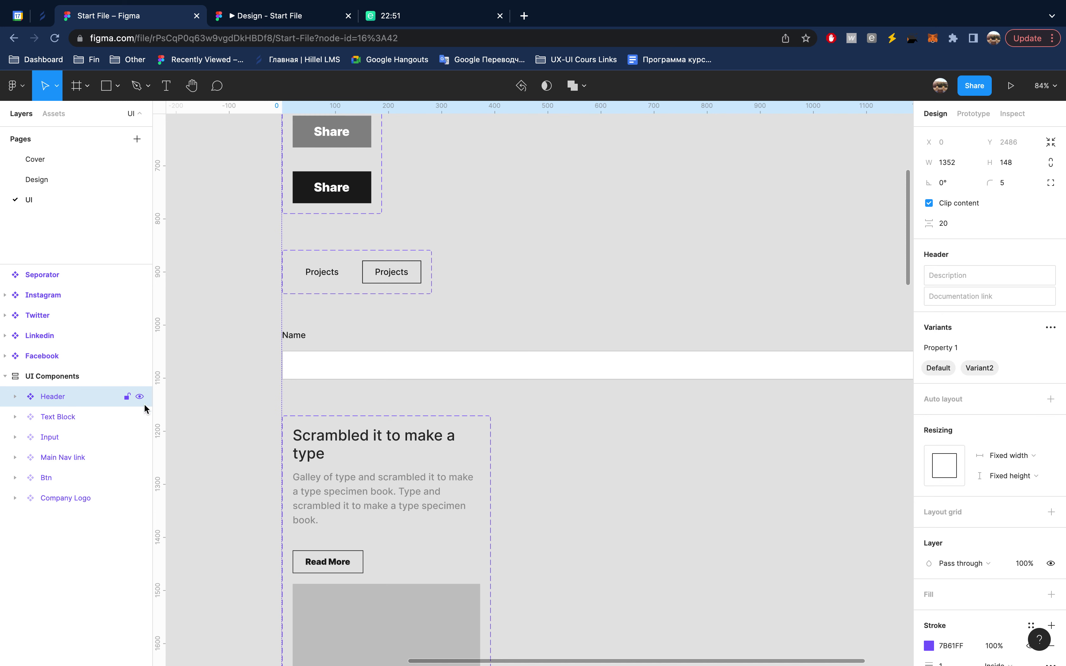
- Select the Seporator through Facebook components on the UI page
scroll(335, 462, down, 1)
scroll(335, 462, down, 9)
scroll(336, 462, down, 12)
scroll(336, 462, down, 3)
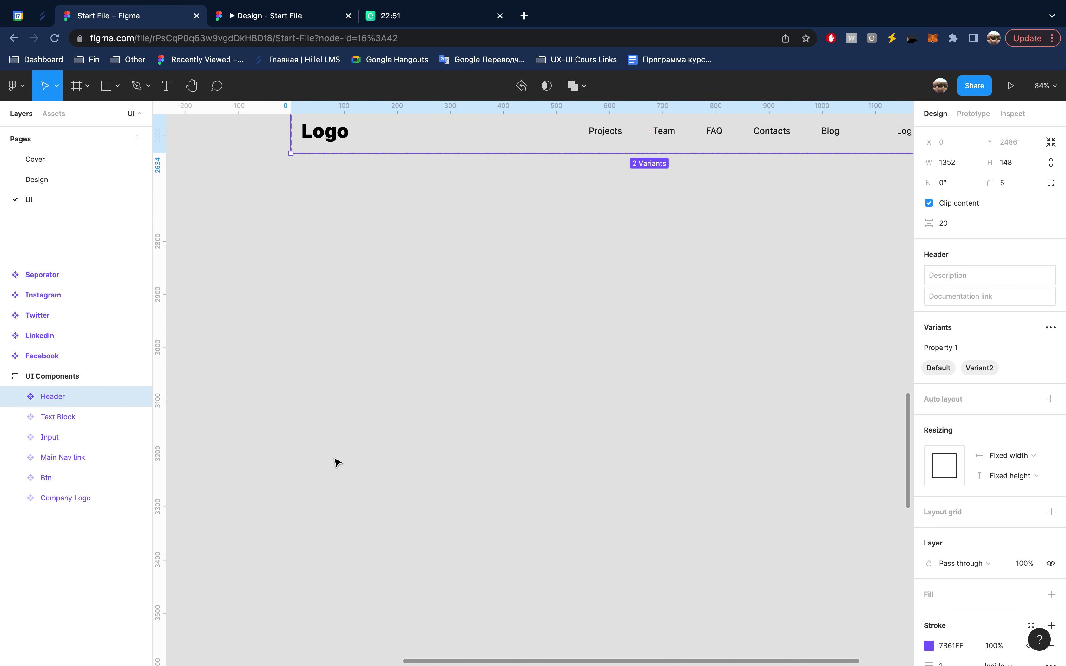
scroll(335, 462, up, 6)
scroll(335, 461, up, 2)
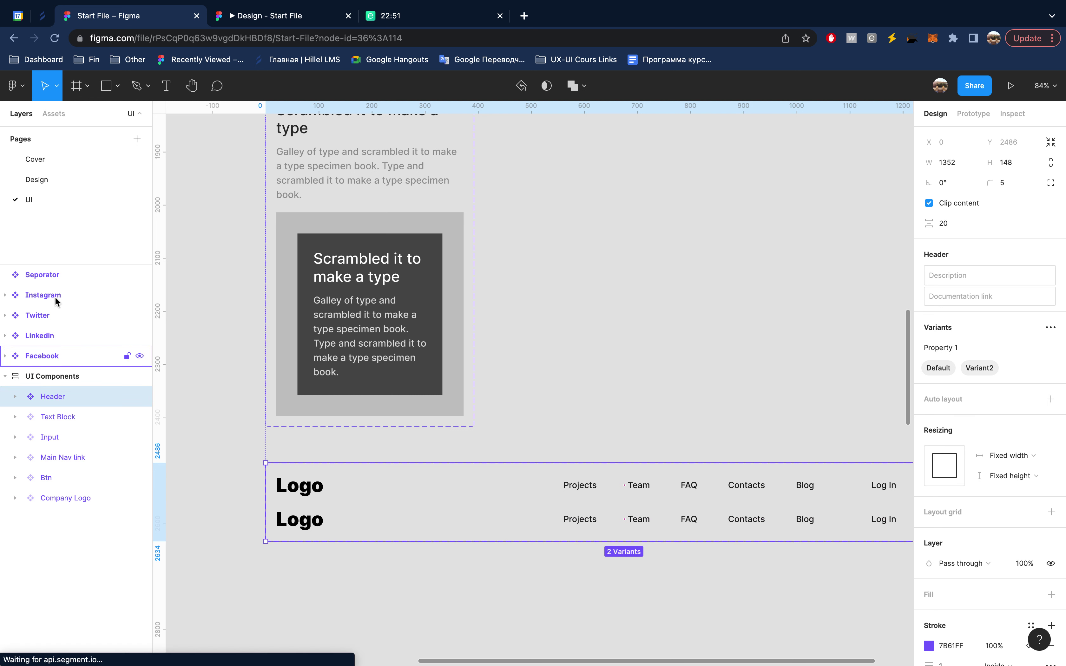
shift+click(60, 278)
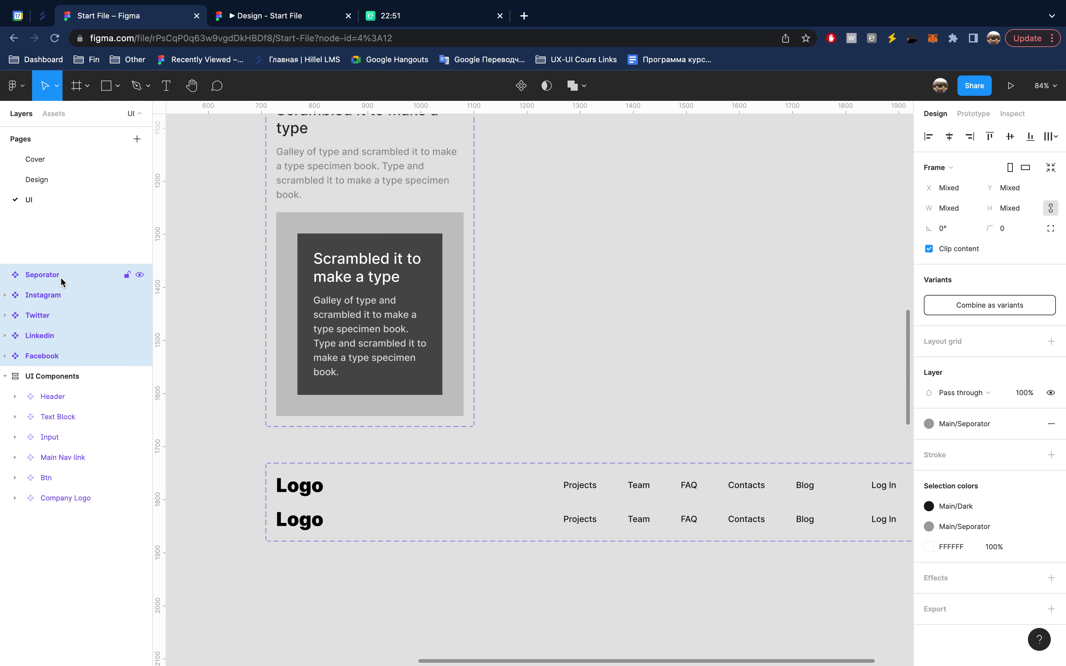
- Wrap the social components in an auto layout frame named Social Icons
key(shift+a)
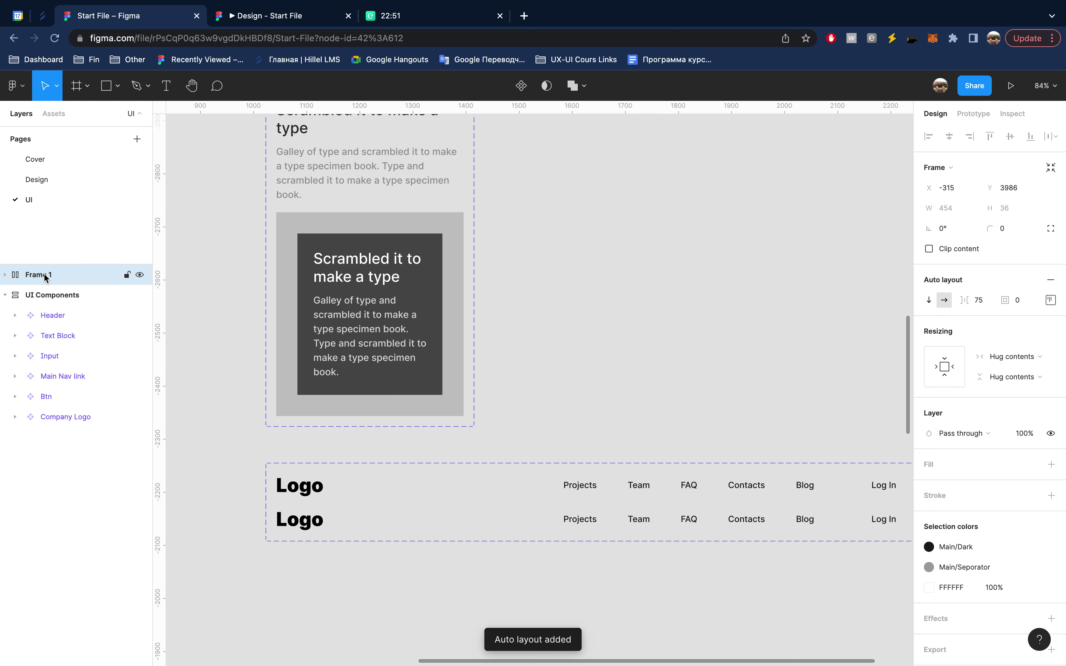
double_click(45, 276)
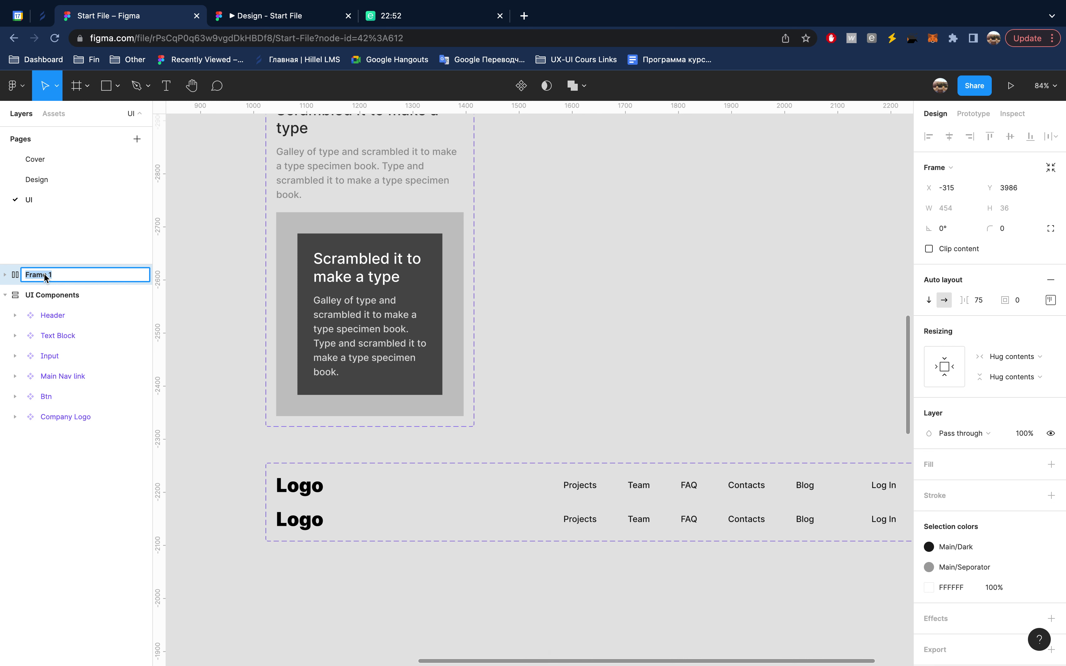
text(Social Icon)
text(s)
key(Return)
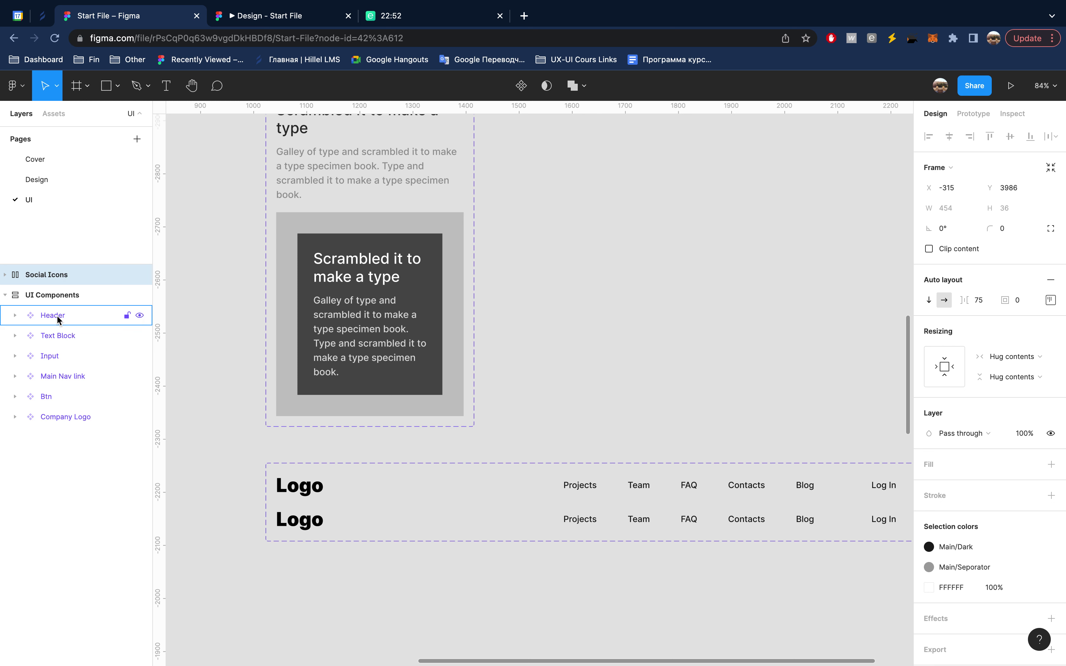
- Move Social Icons into UI Components and pull Seporator out to sit on its own
drag(57, 315, 67, 305)
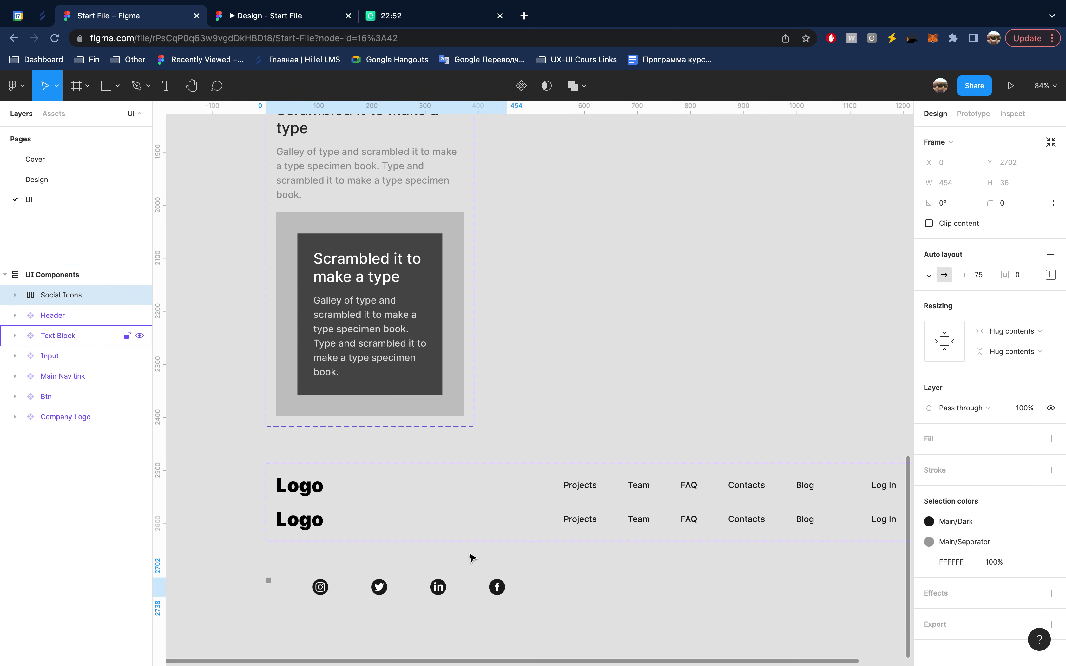
scroll(472, 558, down, 2)
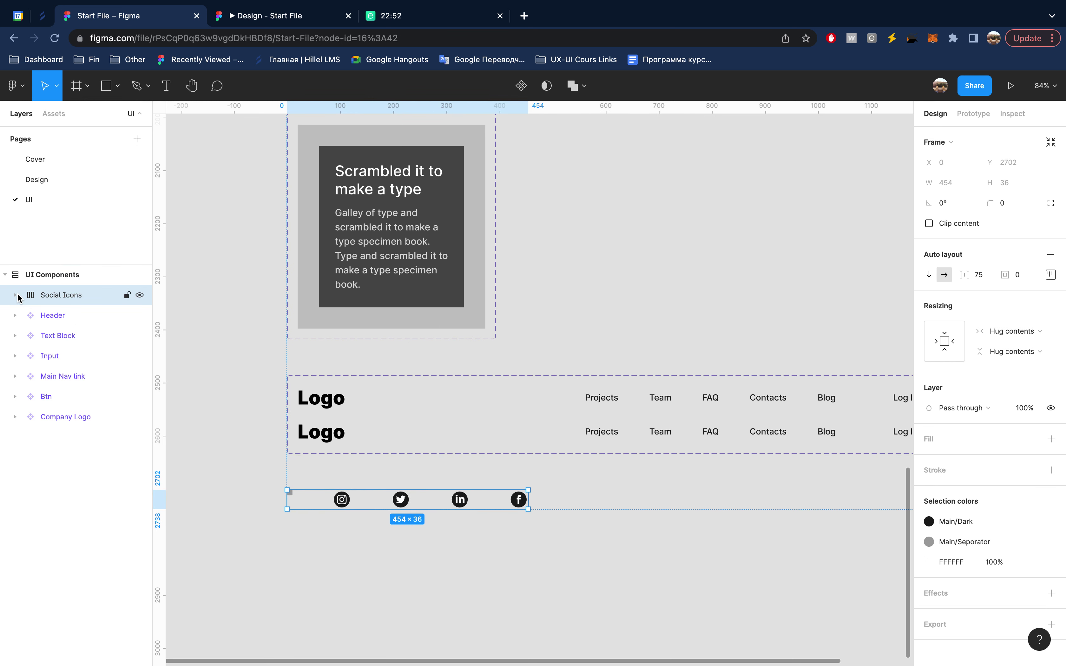
click(16, 294)
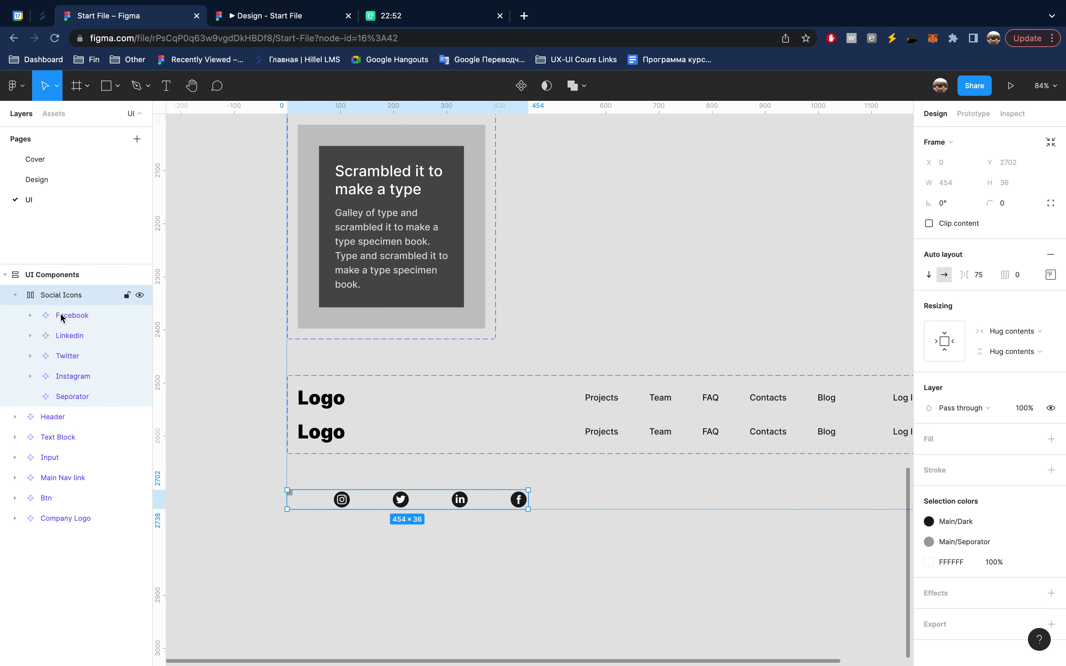
click(85, 400)
drag(86, 394, 80, 289)
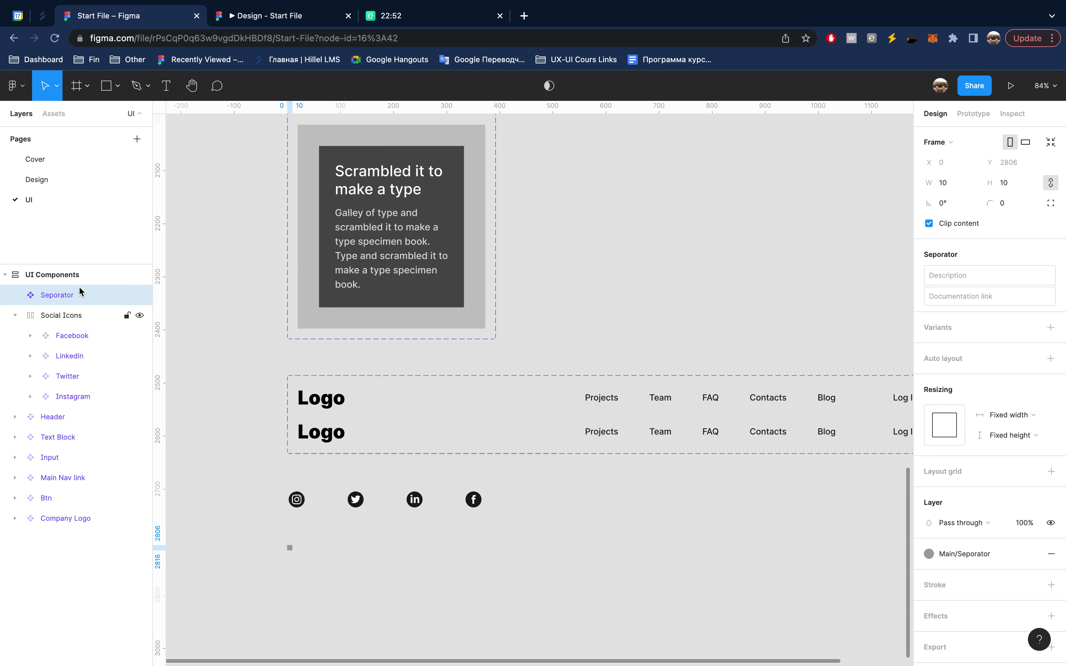
click(14, 314)
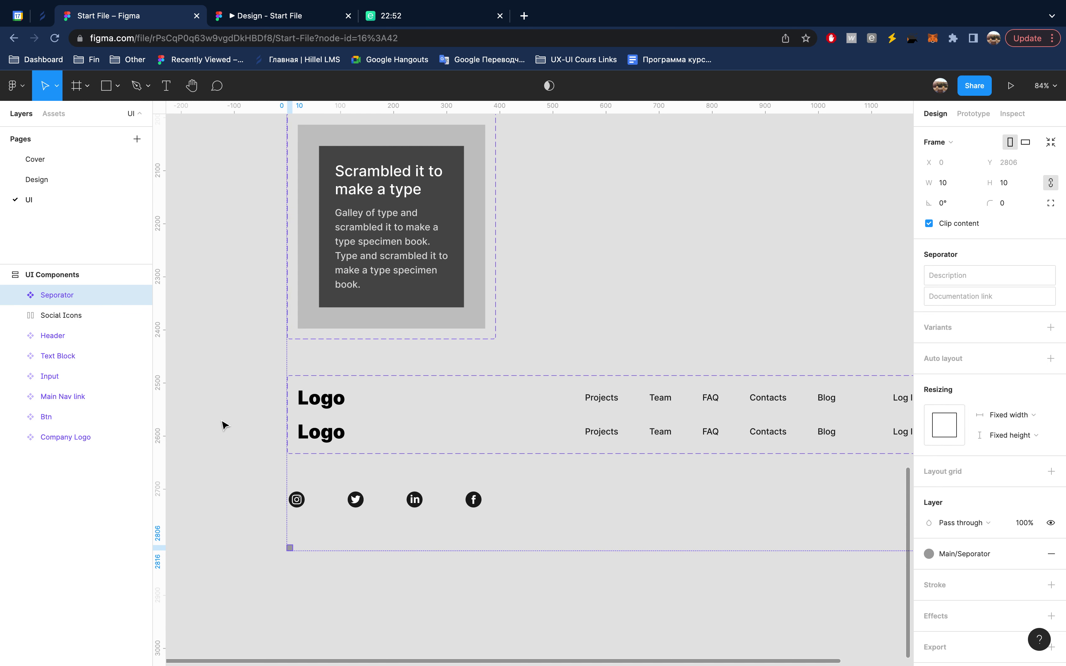
- Rename the Header component set's variant property from Property 1 to Device
click(372, 407)
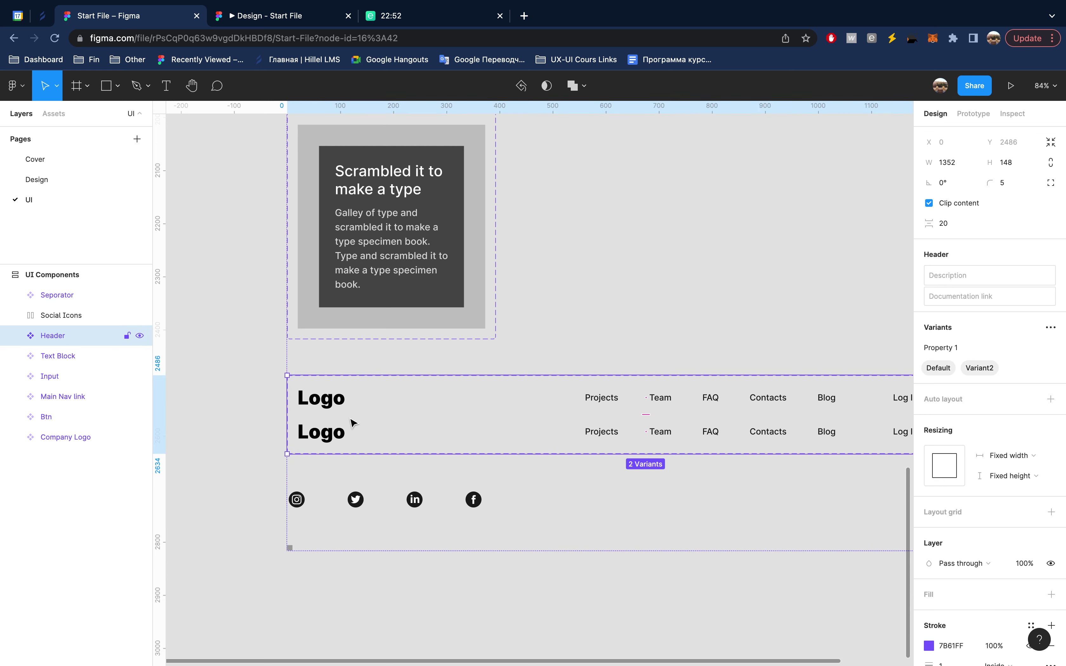
click(14, 335)
click(79, 377)
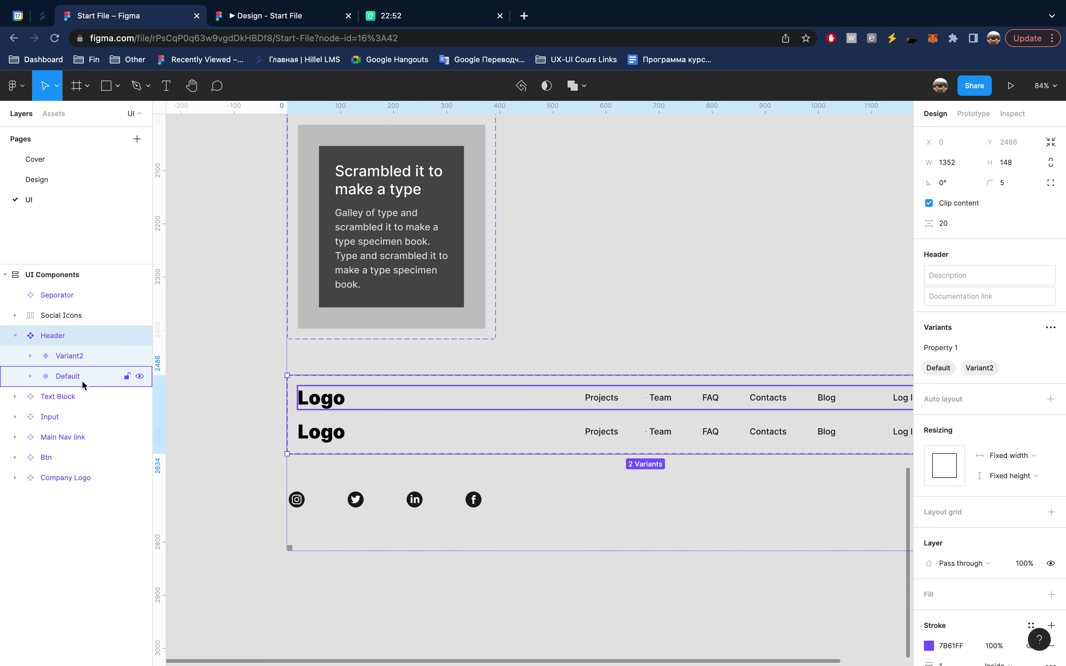
click(78, 337)
double_click(977, 349)
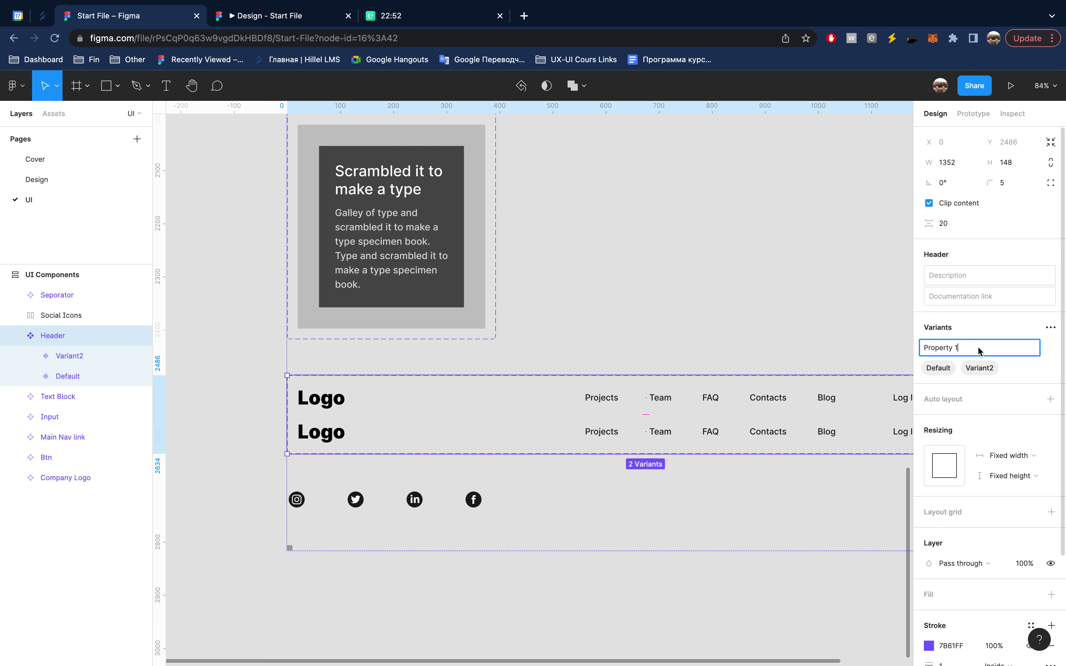
text(Device)
key(Return)
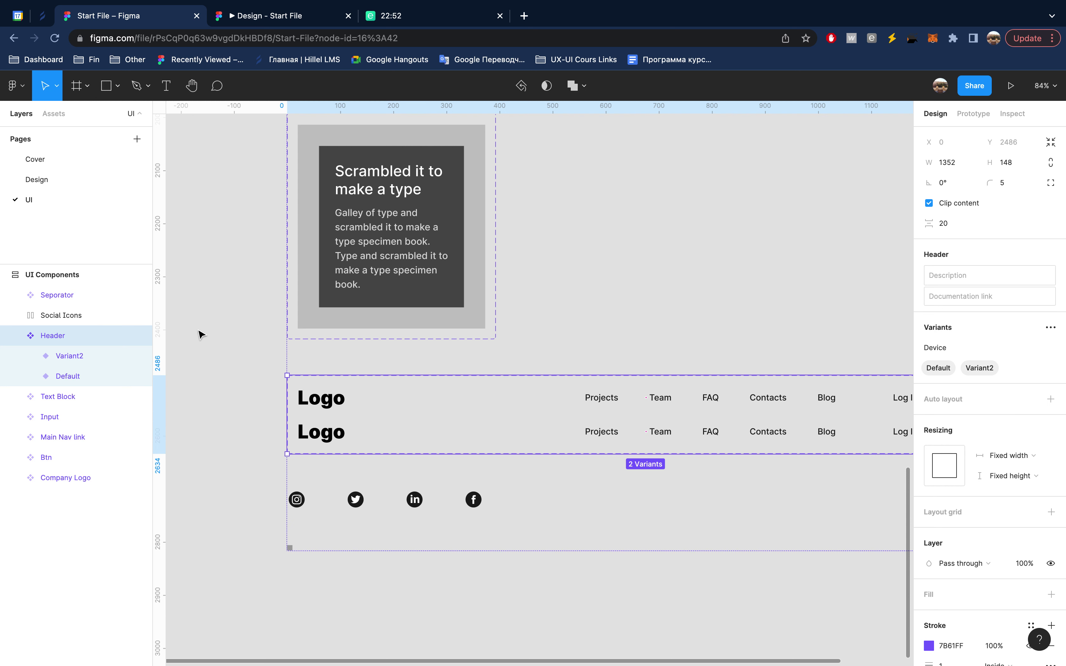
click(94, 375)
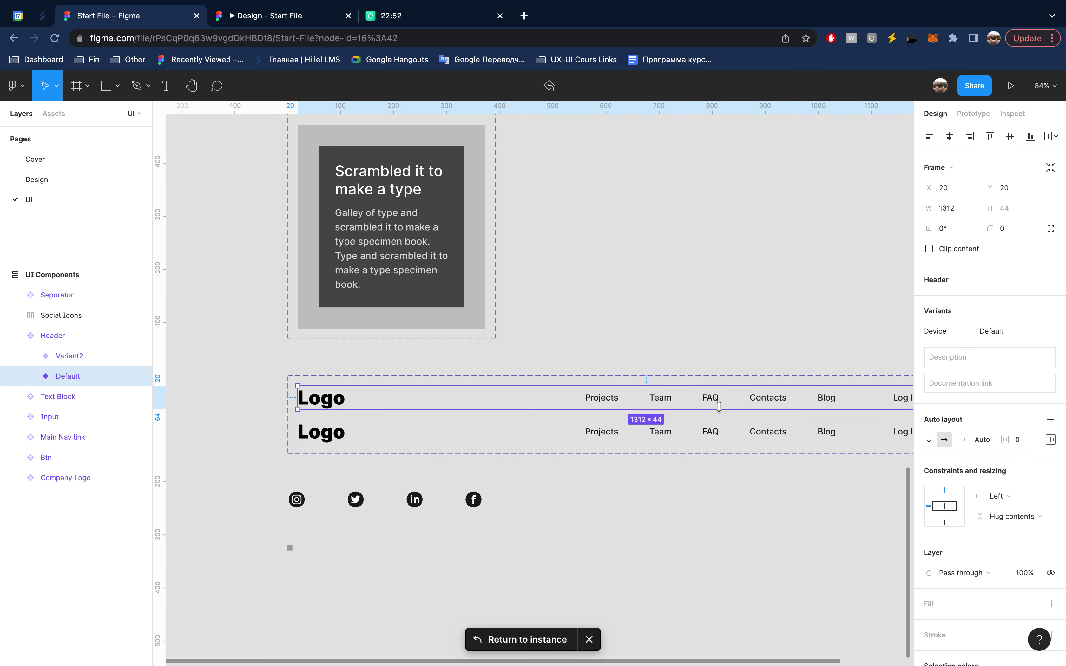
- Set the Header variants' Device values to Desktop and Mobile
click(1013, 337)
text(Desktop)
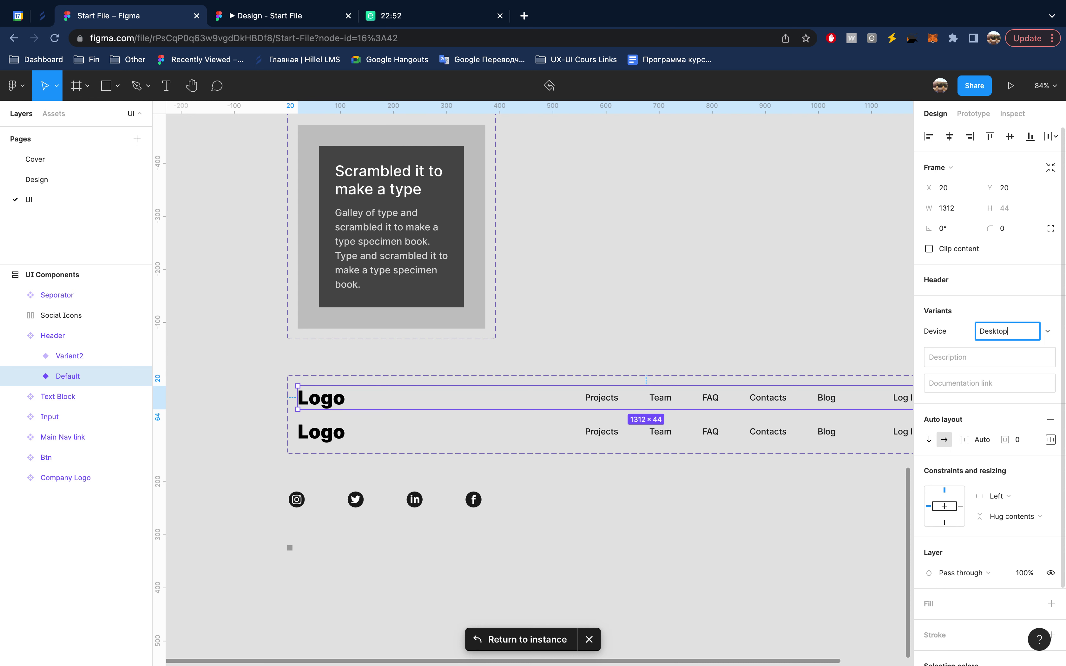
key(Return)
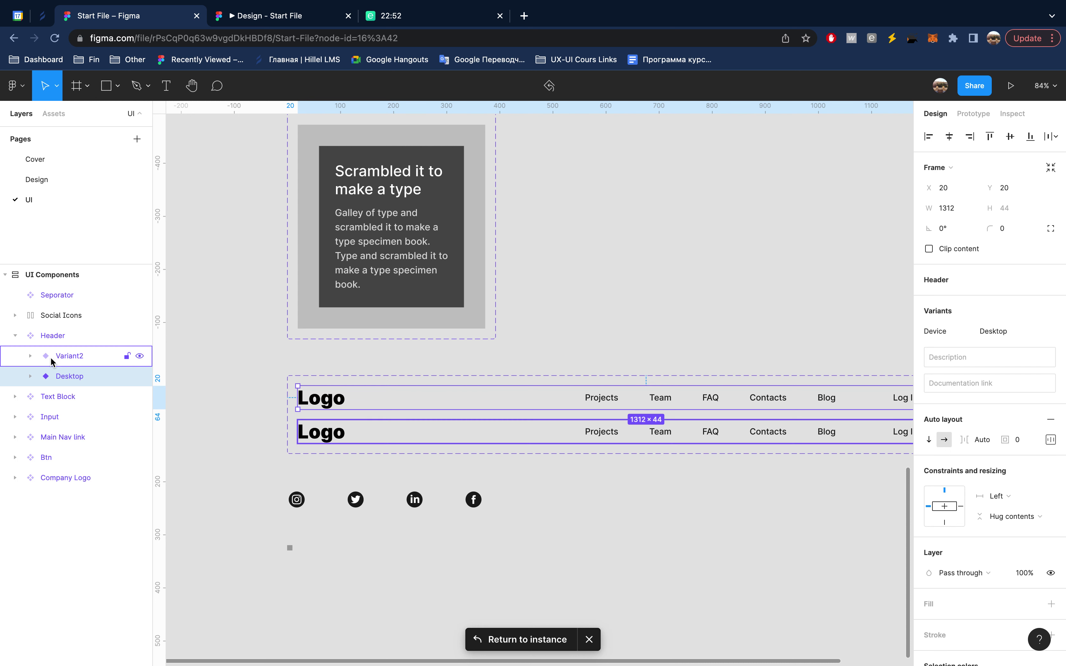
click(80, 361)
click(1012, 336)
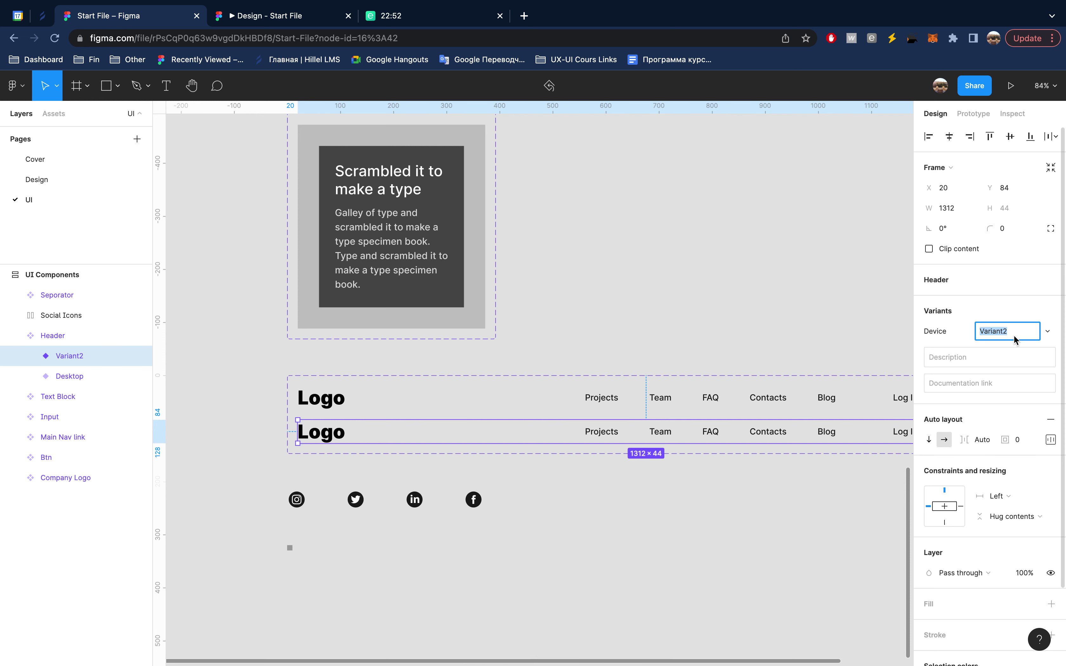
text(Mobile)
key(Return)
- Delete the Right Side nav group from the Mobile header, leaving only the logo
scroll(509, 485, down, 2)
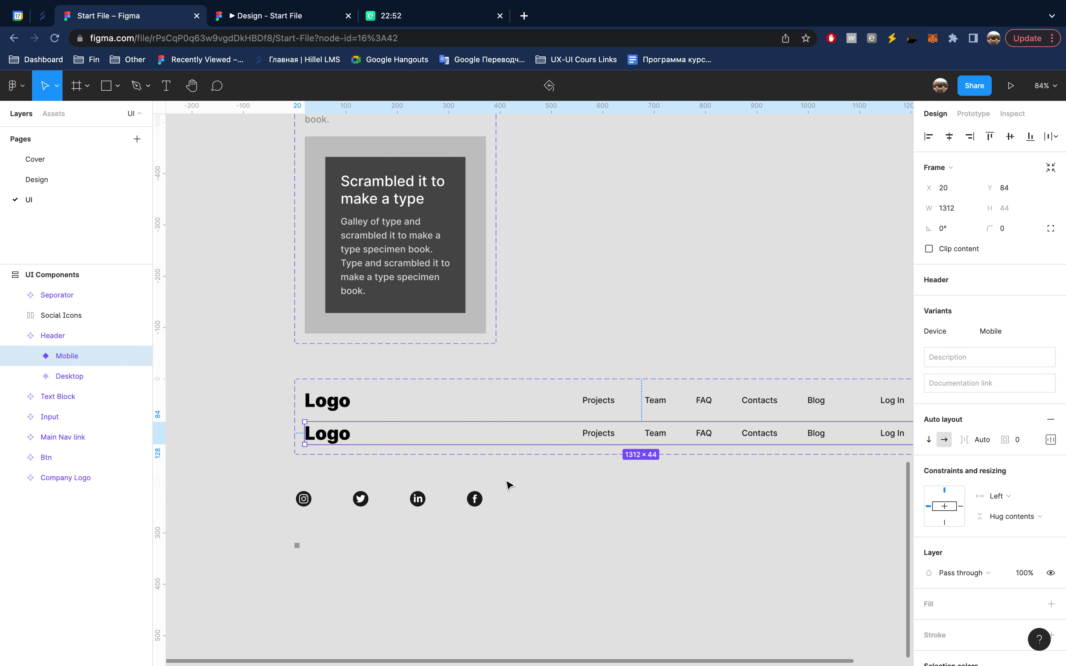
scroll(509, 484, down, 1)
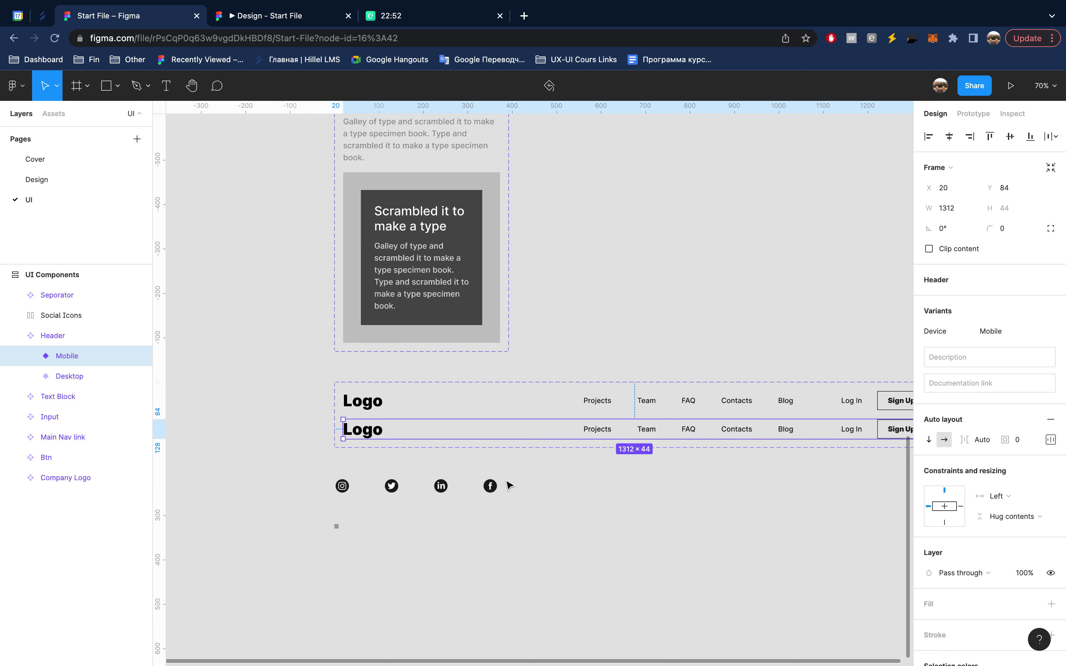
click(30, 357)
click(90, 378)
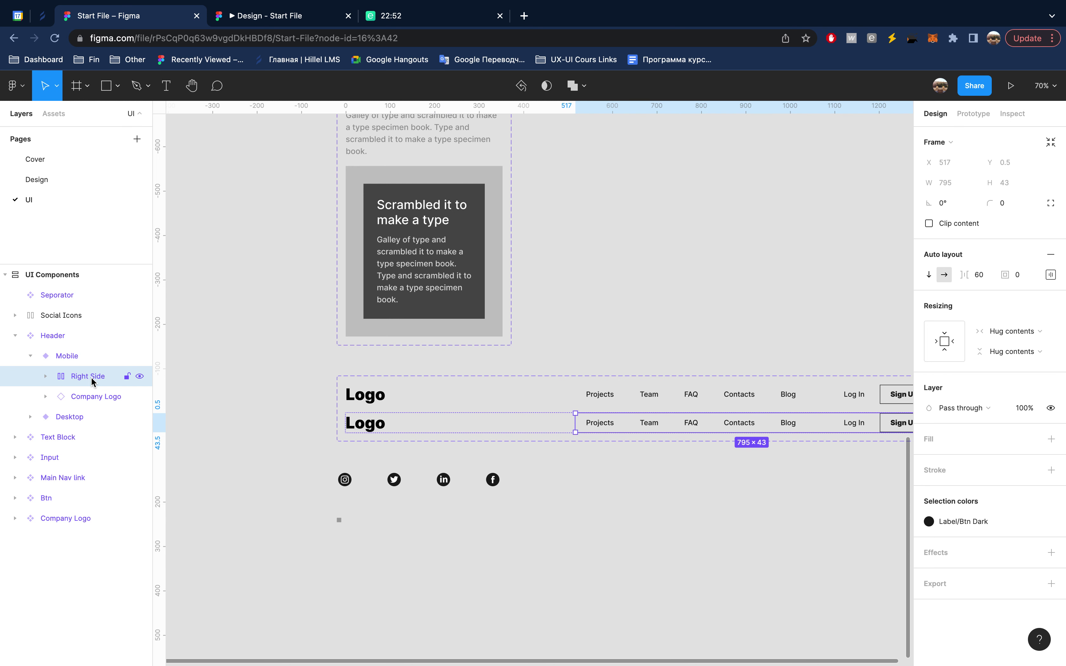
key(Delete)
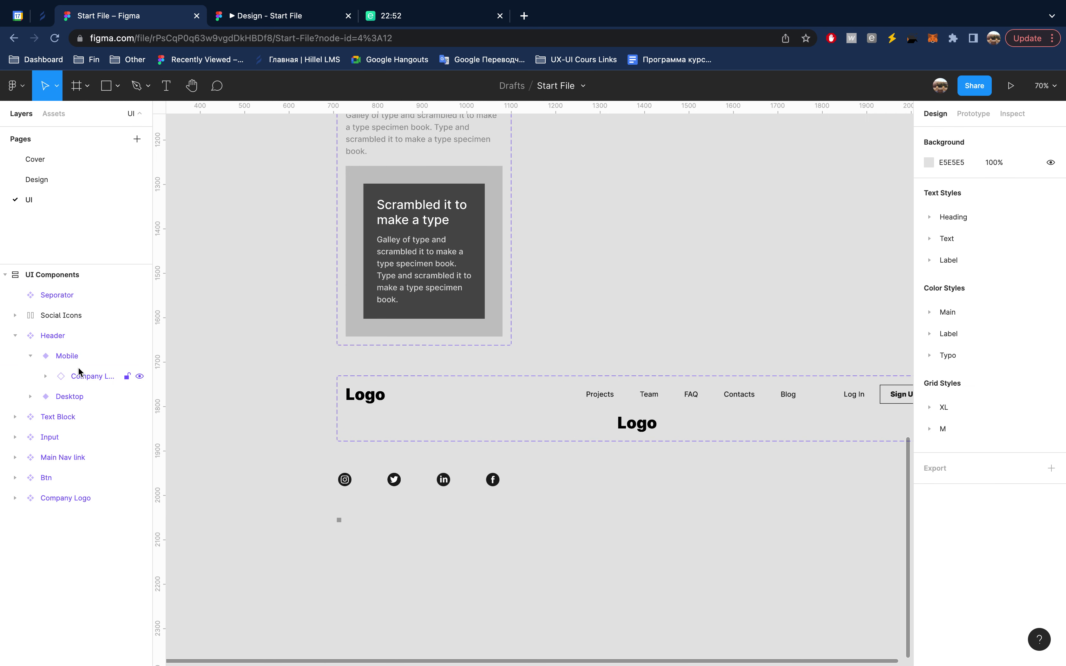
scroll(313, 368, left, 5)
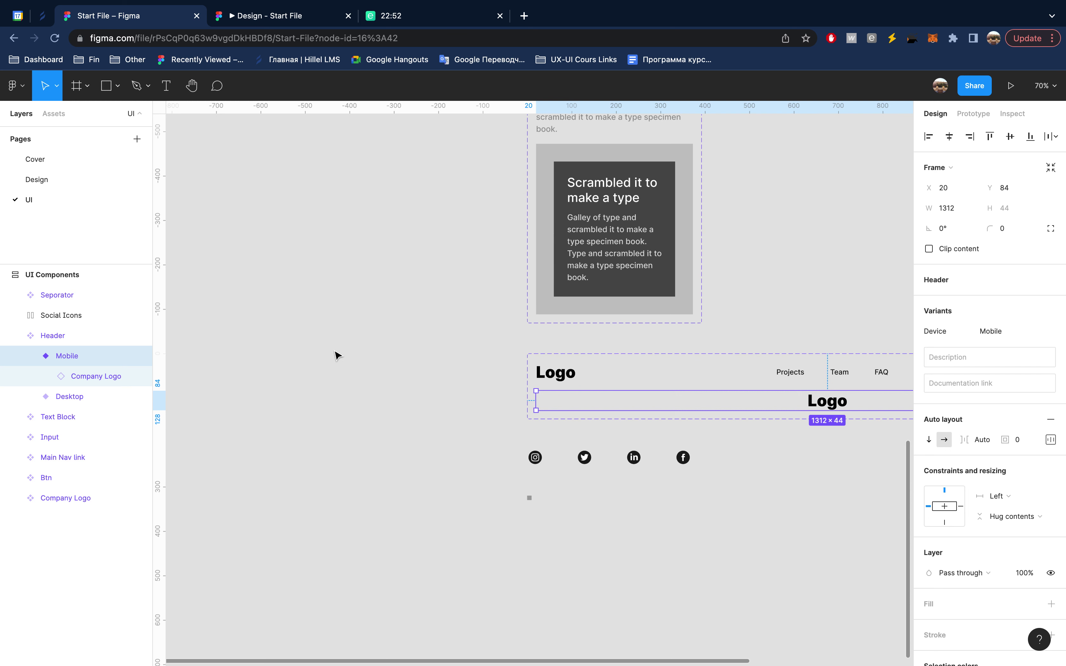
- Draw a thin rectangle bar 32 wide and 1 high beside the header
key(r)
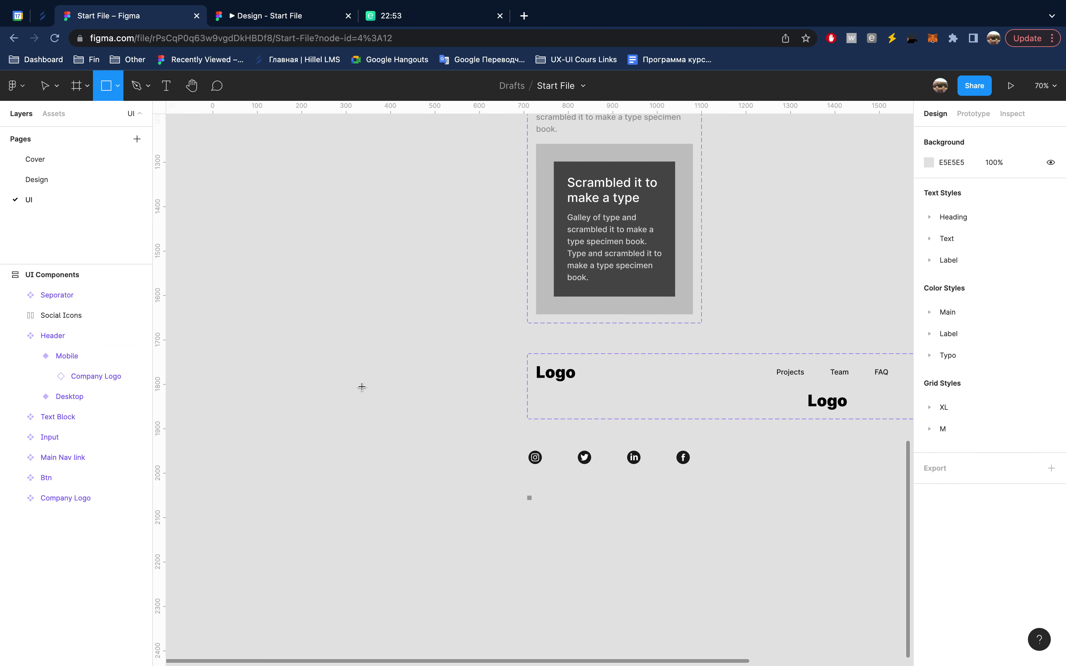
drag(350, 373, 373, 376)
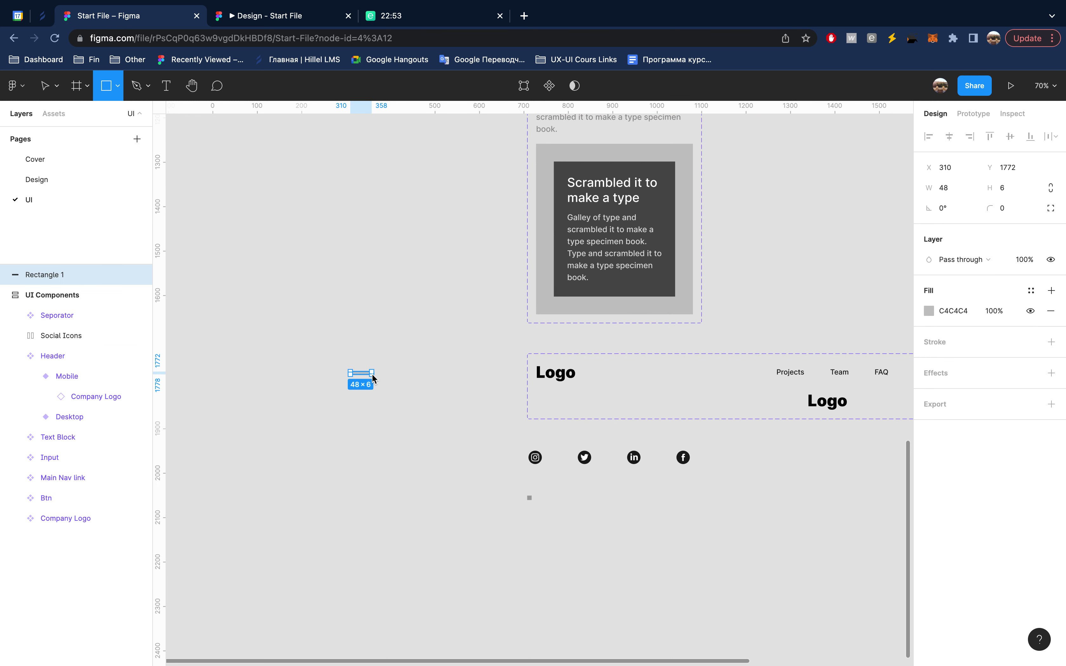
click(958, 195)
text(32)
key(Return)
click(1009, 189)
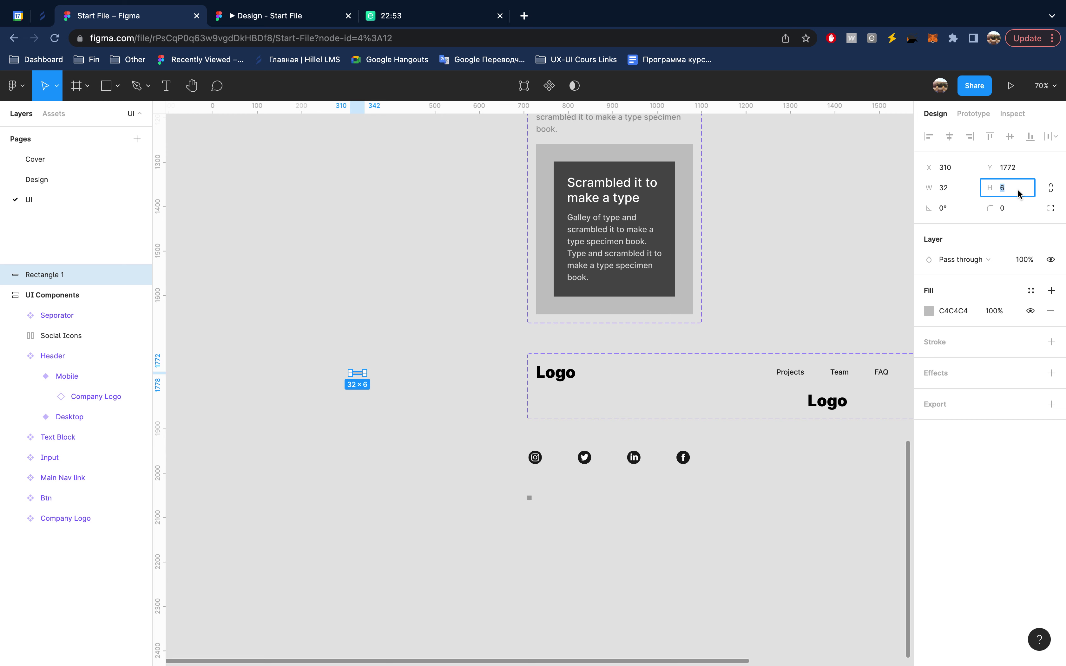
text(1)
key(Return)
scroll(344, 375, up, 5)
scroll(344, 375, up, 2)
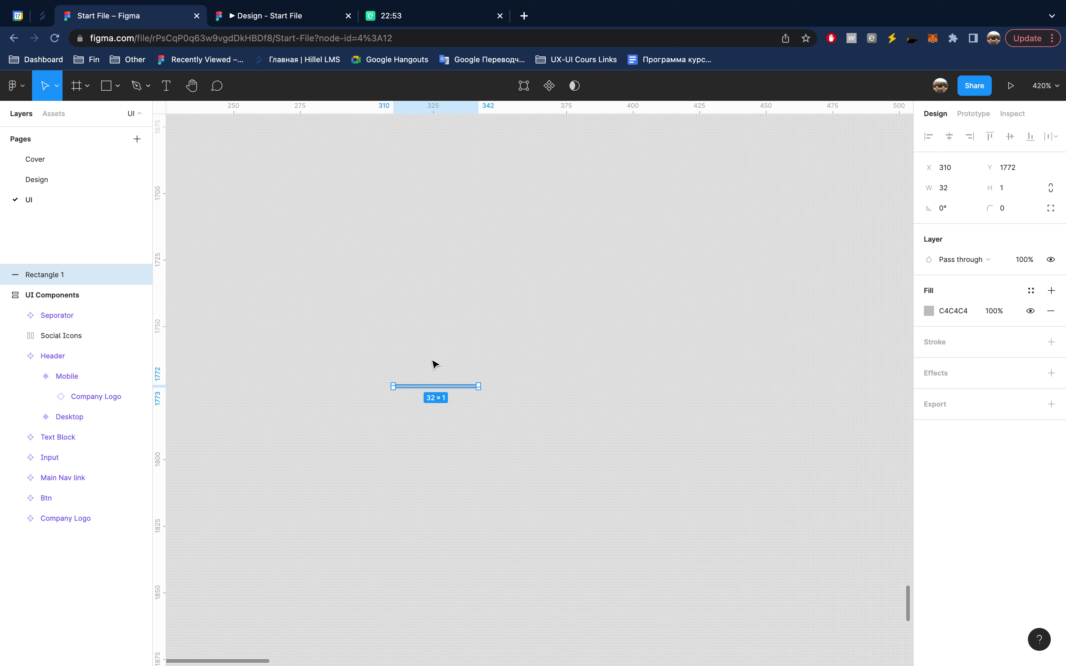
- Duplicate the bar into three lines stacked in a vertical auto layout frame
key(ctrl+d)
key(shift+Down)
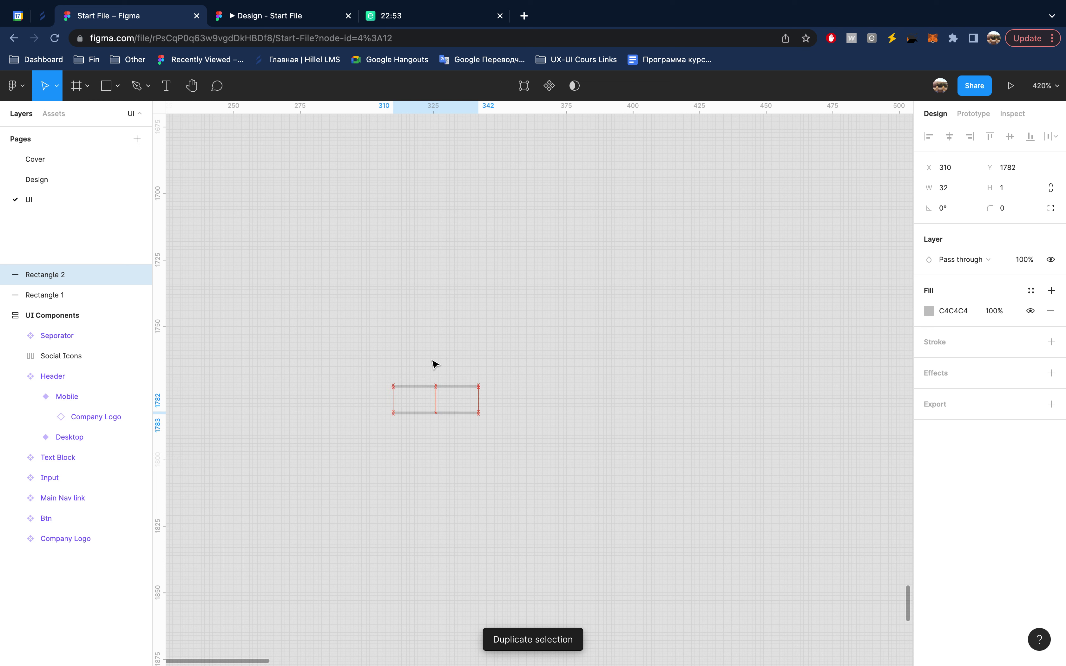
shift+click(90, 296)
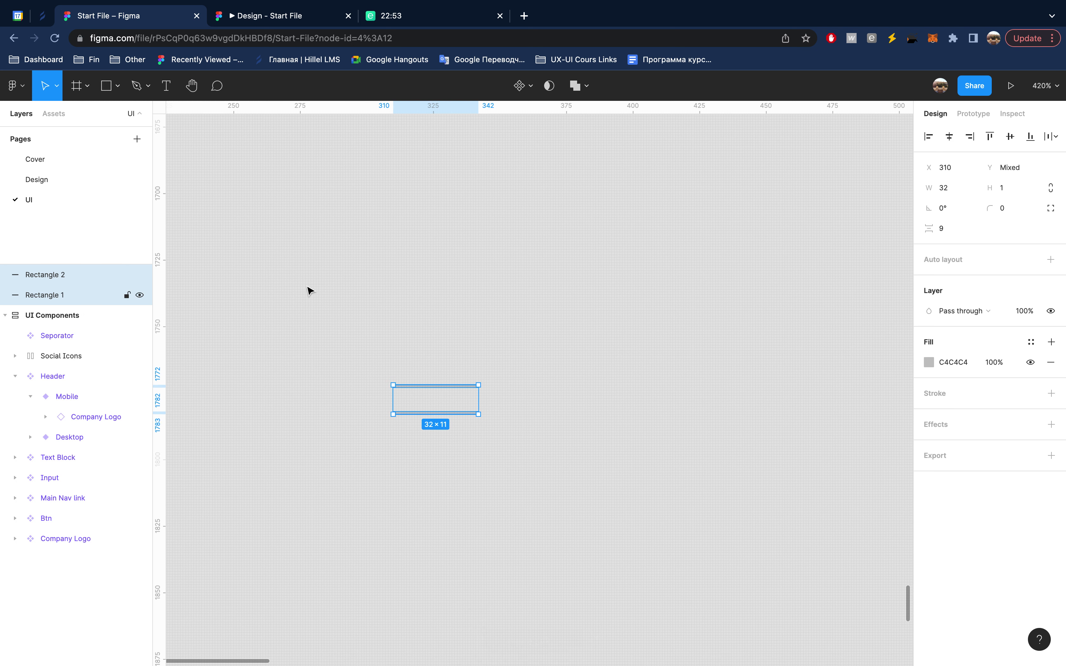
key(shift+a)
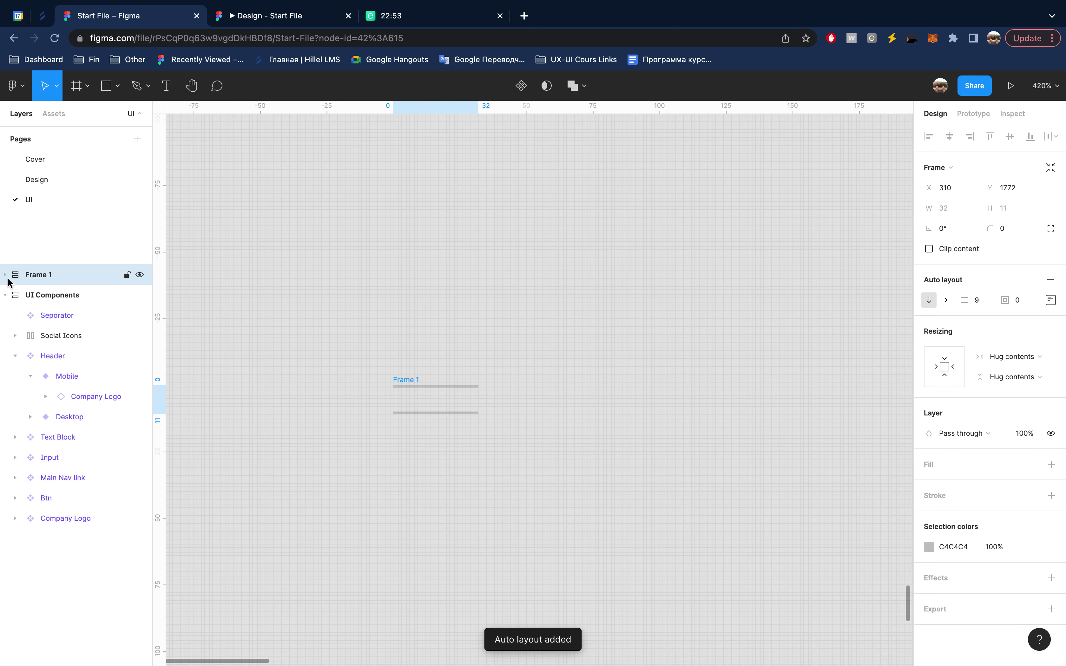
click(6, 275)
click(71, 299)
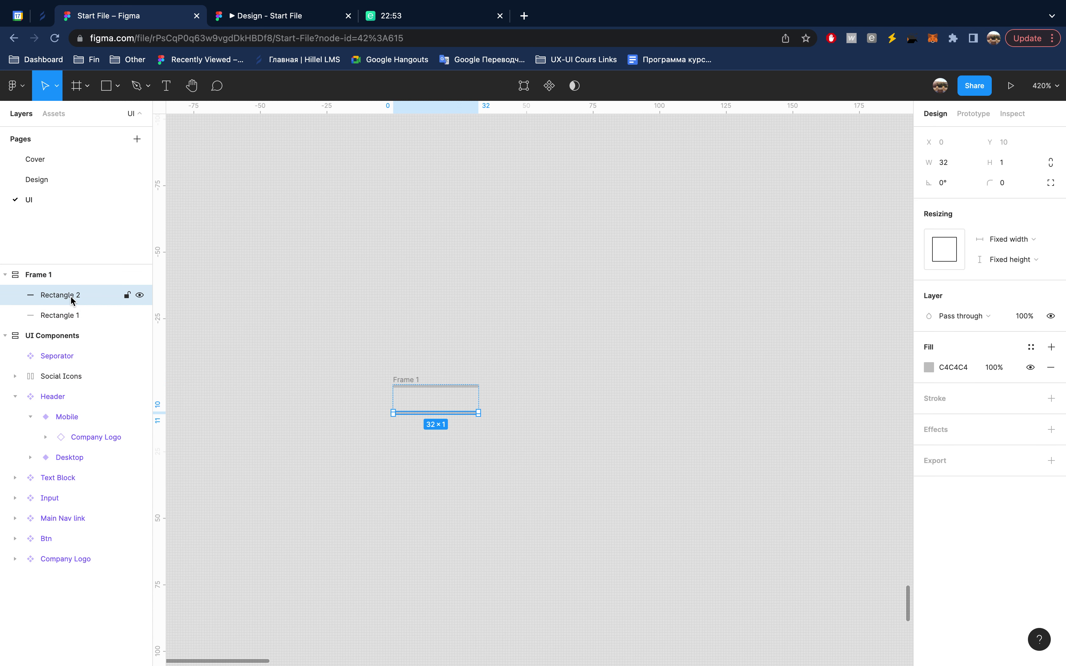
key(ctrl+d)
- Name the three-line frame Menu Icon and make it a component
click(5, 275)
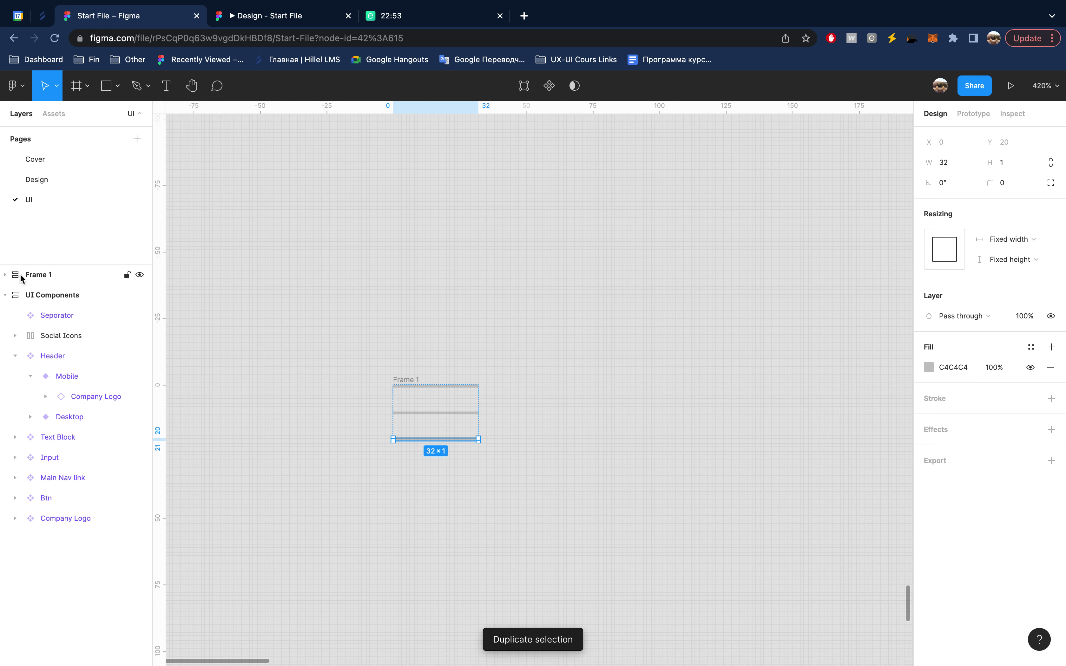
double_click(38, 275)
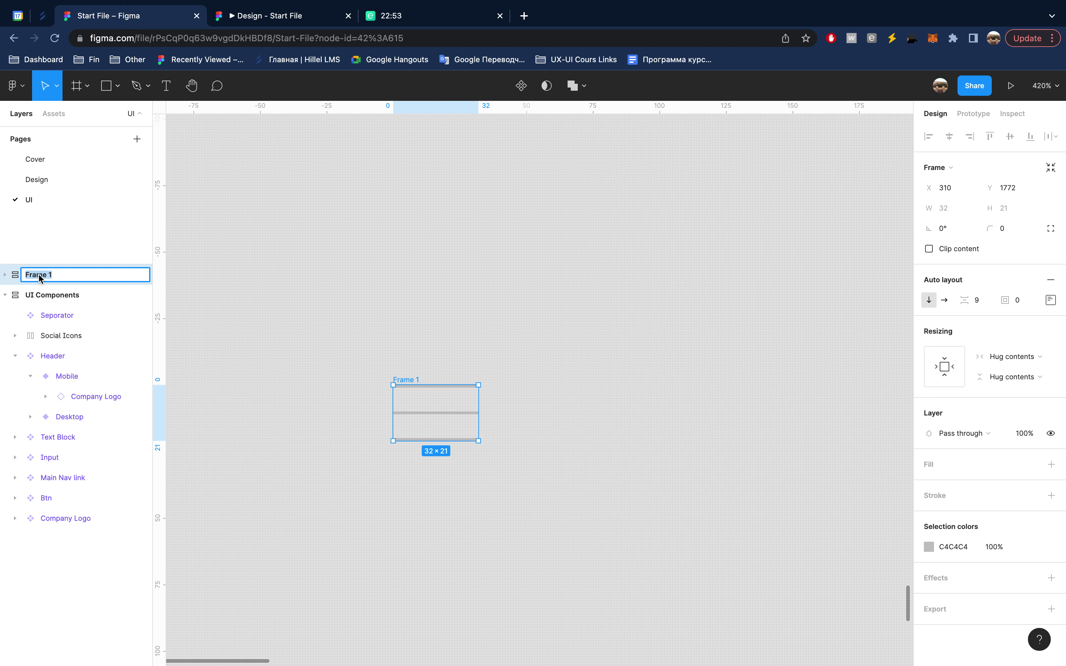
text(Menu Icon)
key(Return)
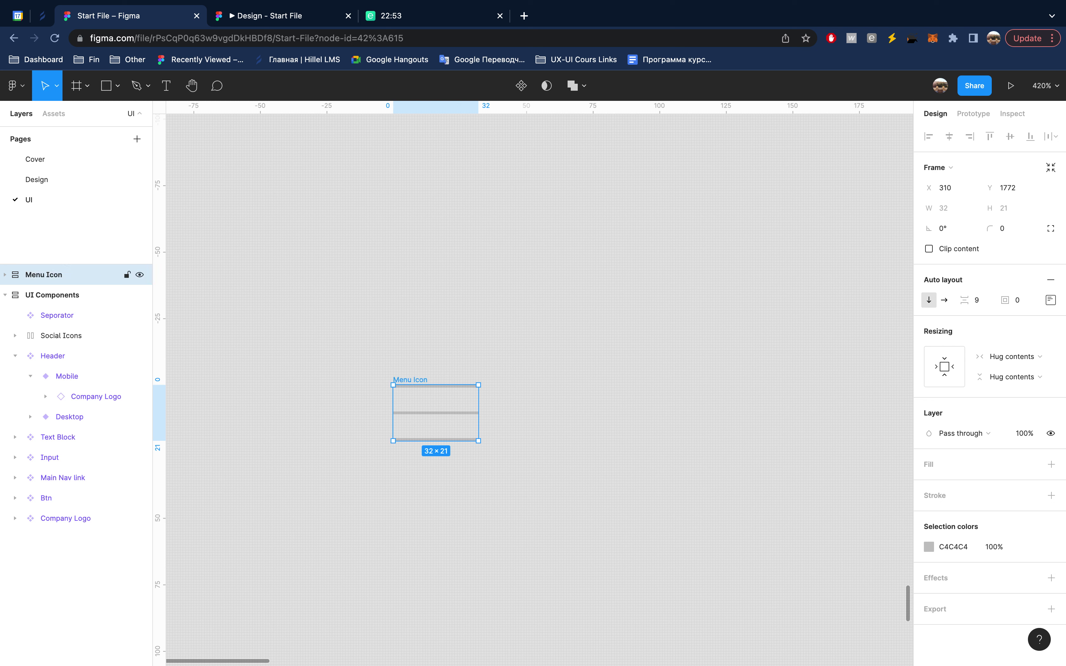
click(522, 87)
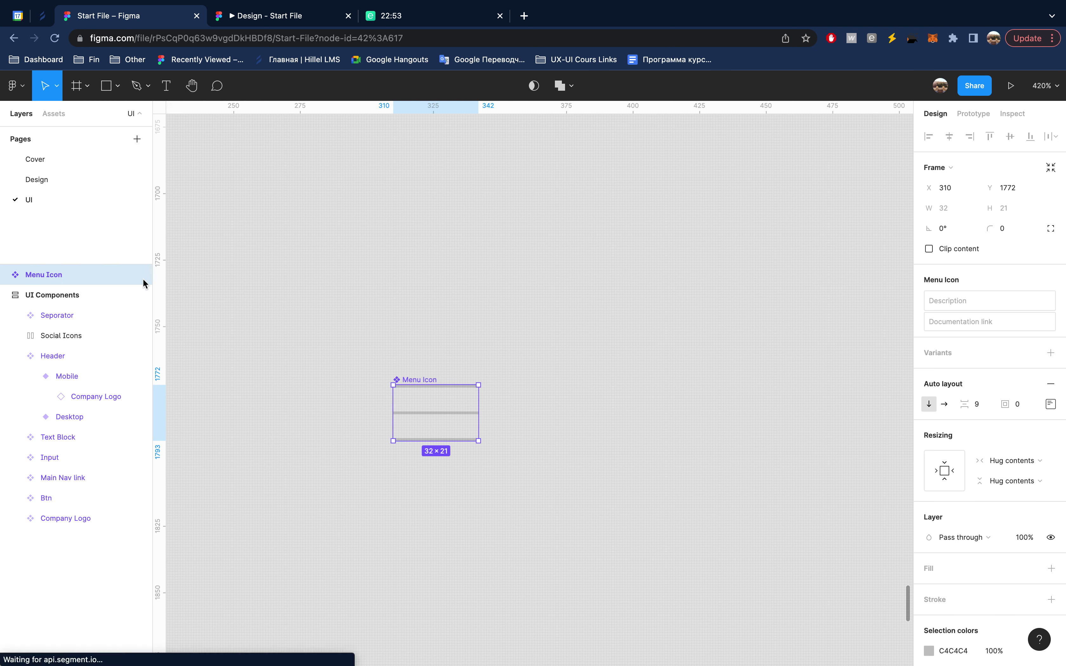
- Apply the Label/Btn Dark colour style to all three Menu Icon lines
click(5, 275)
click(82, 295)
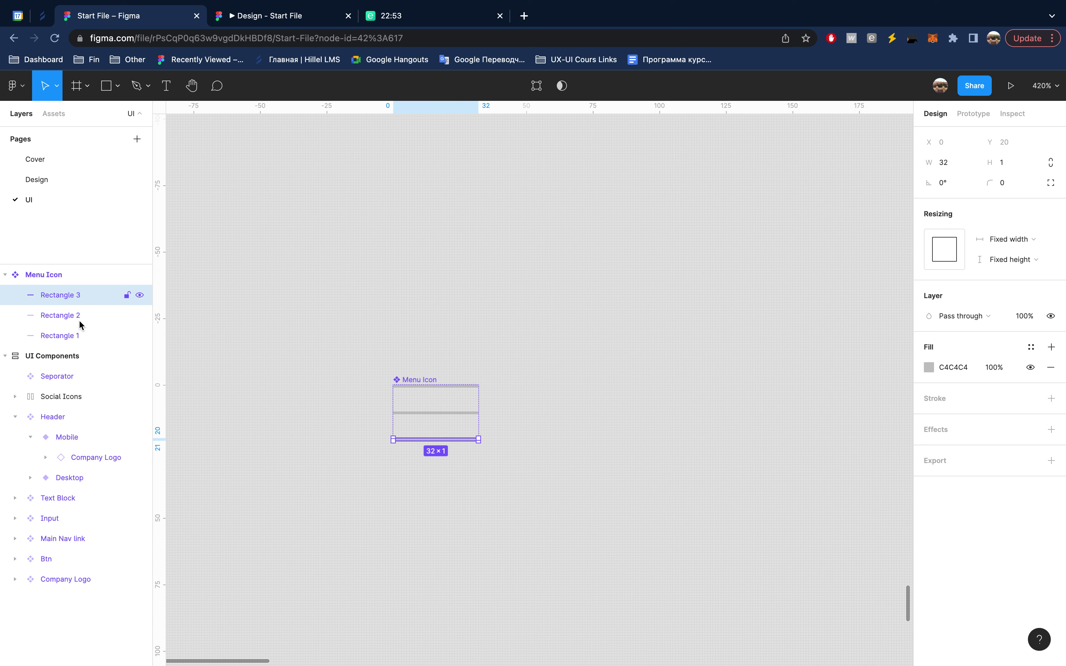
shift+click(78, 335)
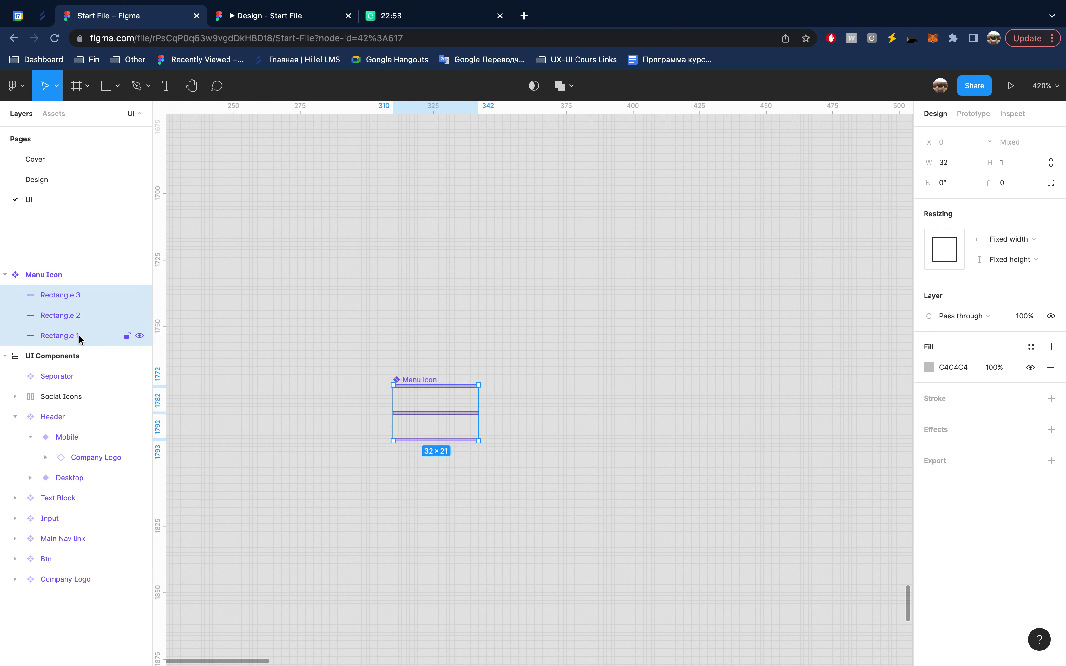
click(1031, 347)
scroll(995, 564, down, 3)
scroll(994, 569, down, 3)
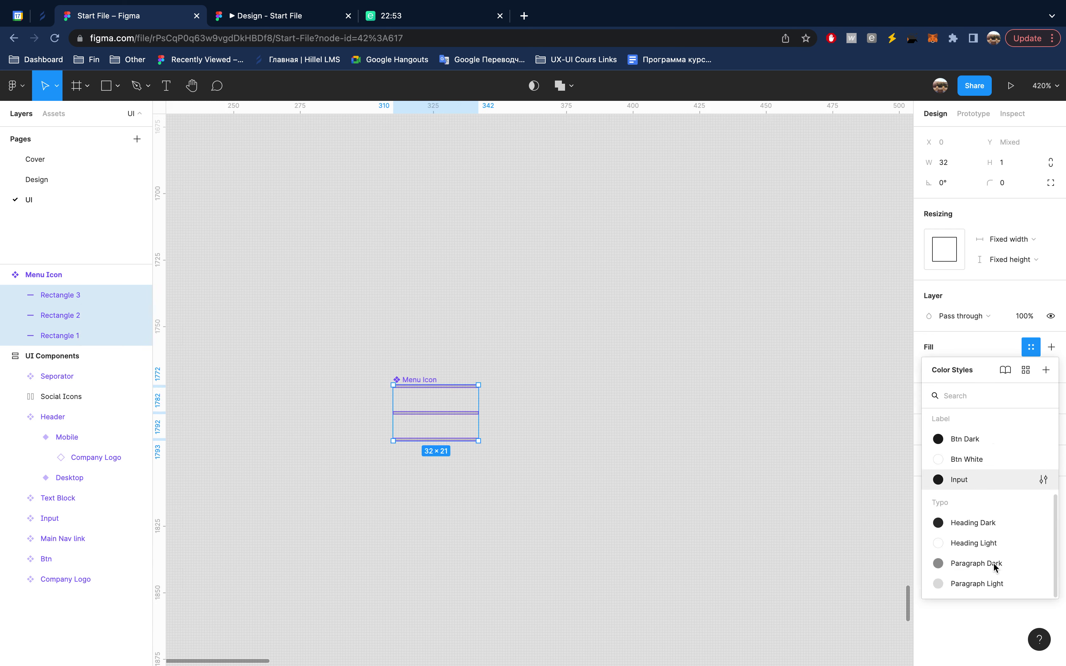
scroll(994, 566, up, 3)
scroll(994, 567, down, 2)
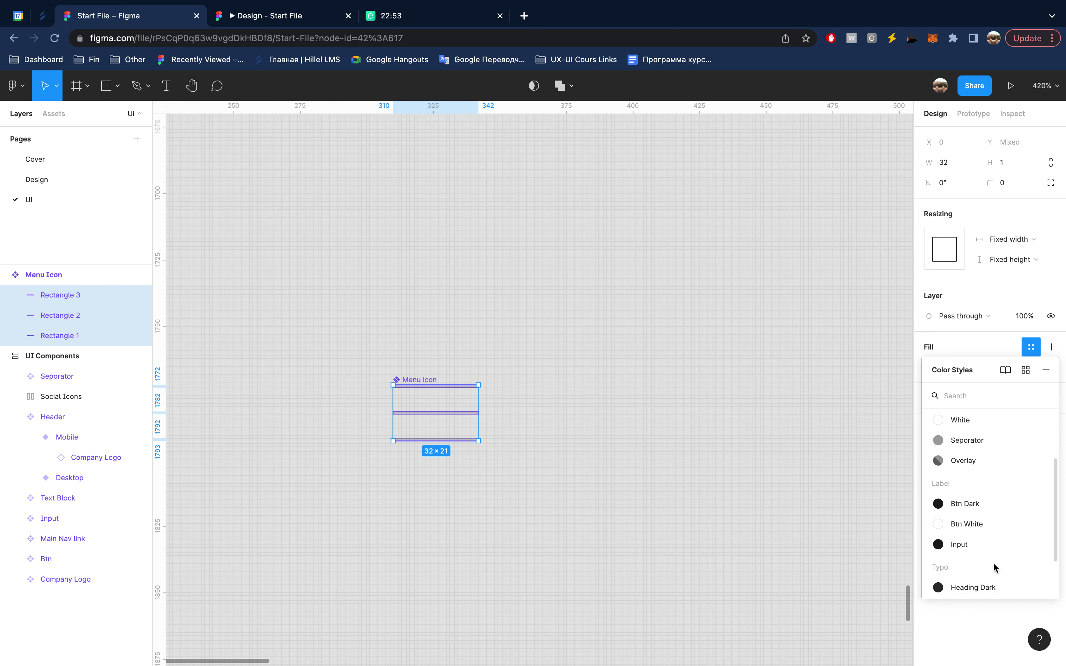
click(997, 506)
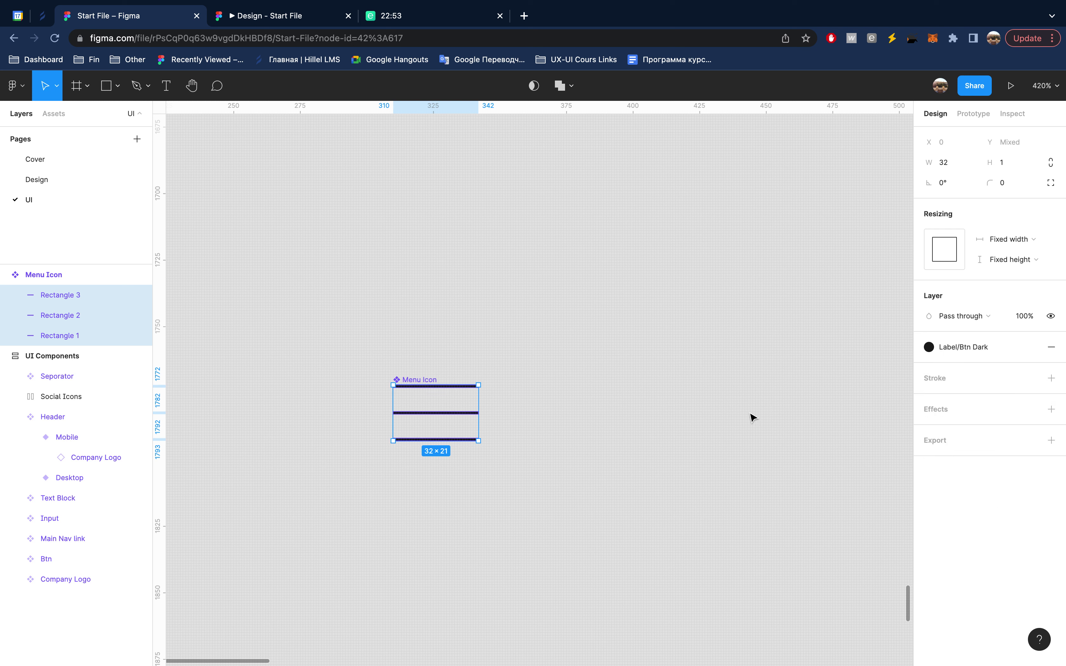
- Set the Menu Icon auto layout gap between lines to 8
click(55, 276)
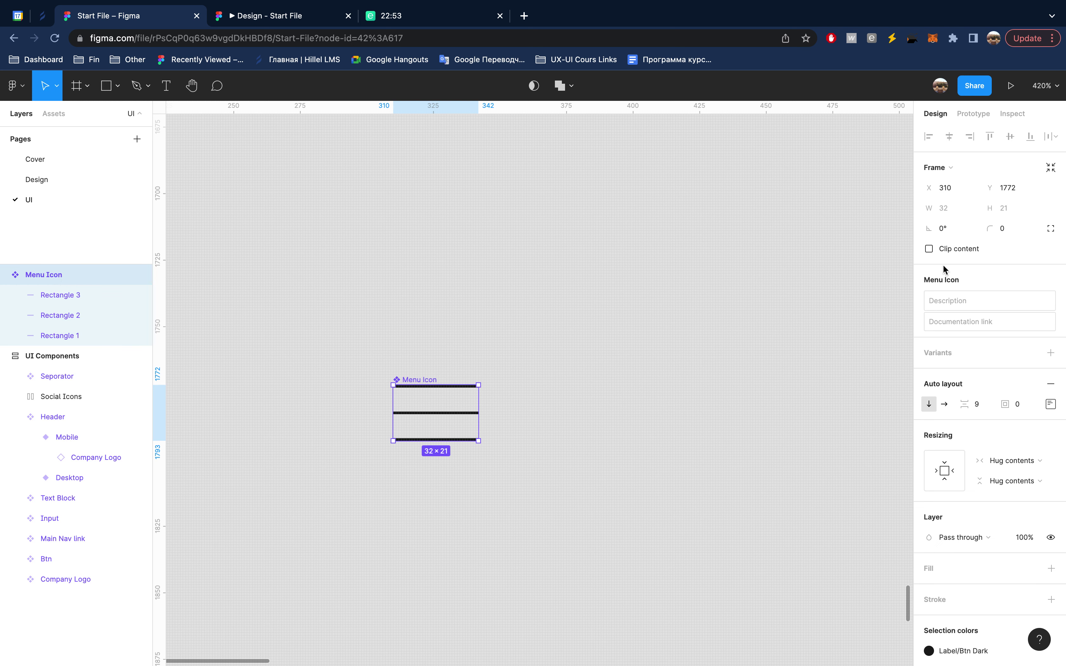
key(Down)
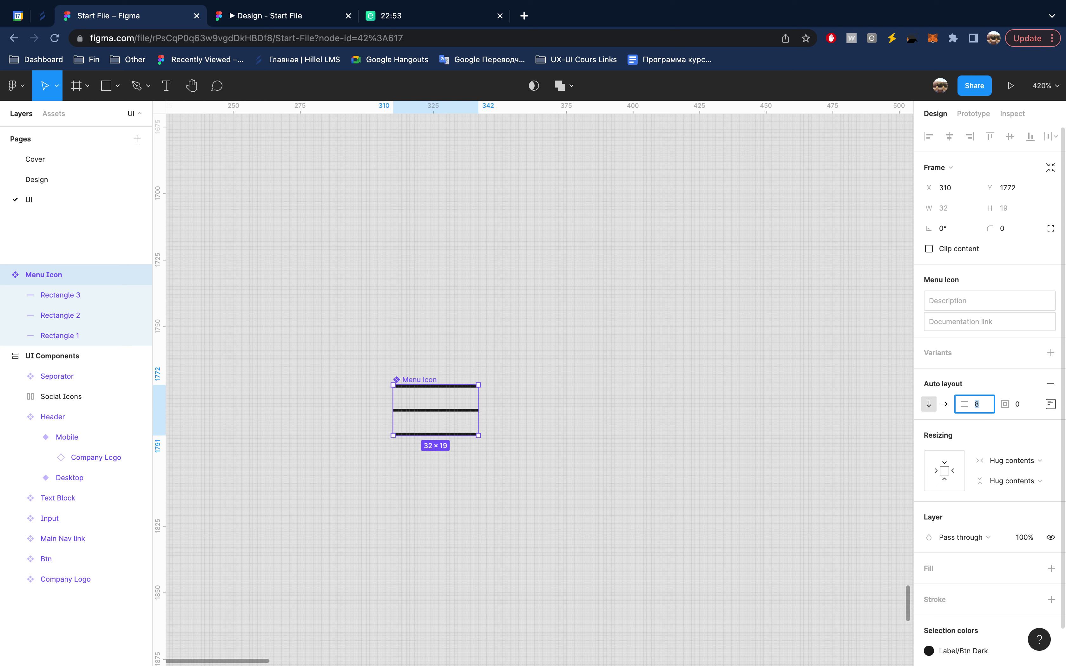
key(Up)
key(Up)
key(shift+Up)
key(shift+Up)
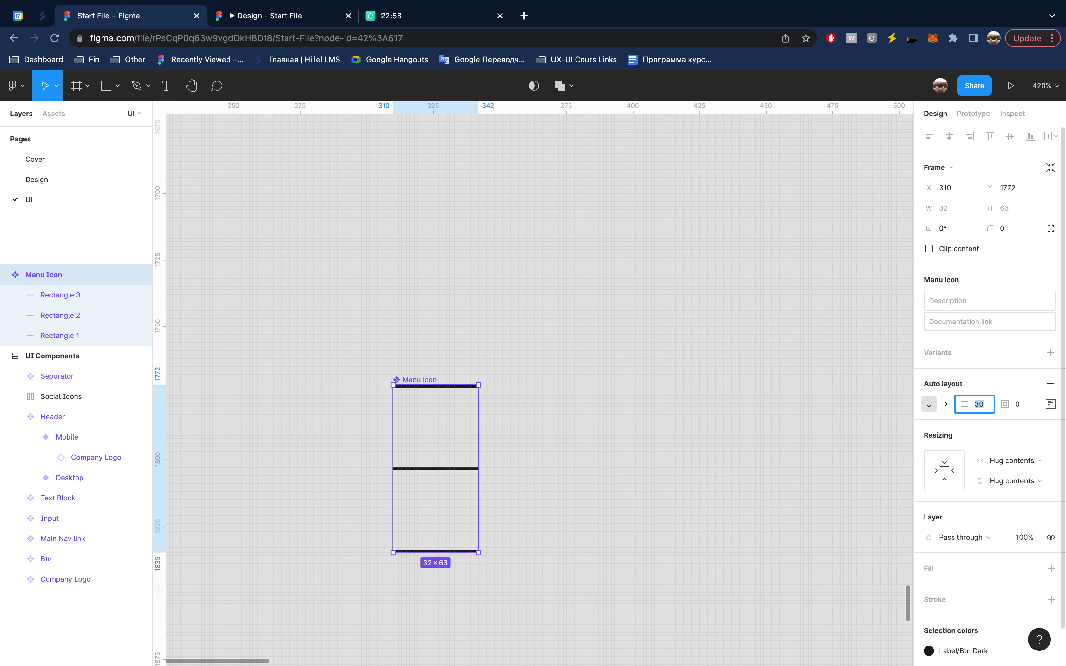
key(shift+Down)
key(shift+Down)
key(Down)
key(Down)
key(Return)
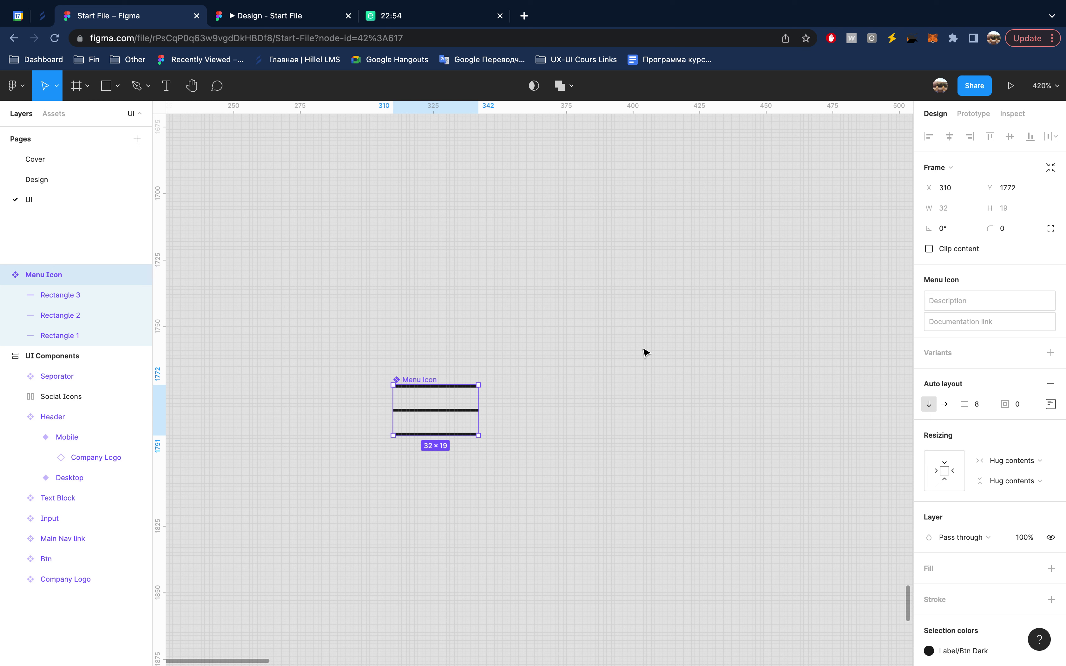
- Give Menu Icon a padding of 12 around the lines
click(1029, 406)
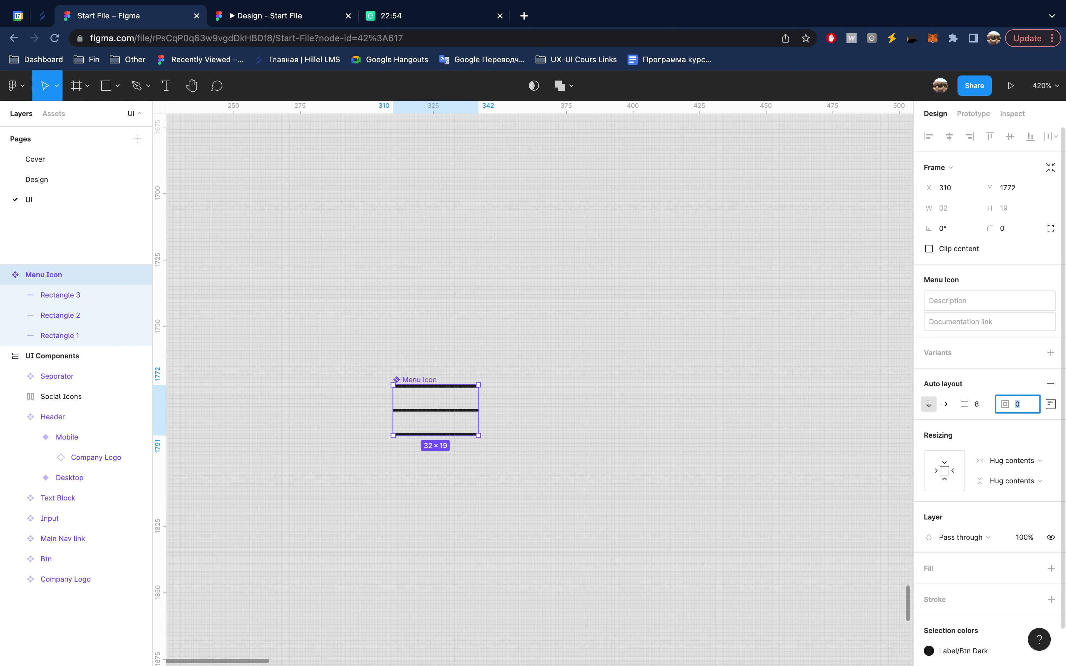
text(10)
key(Return)
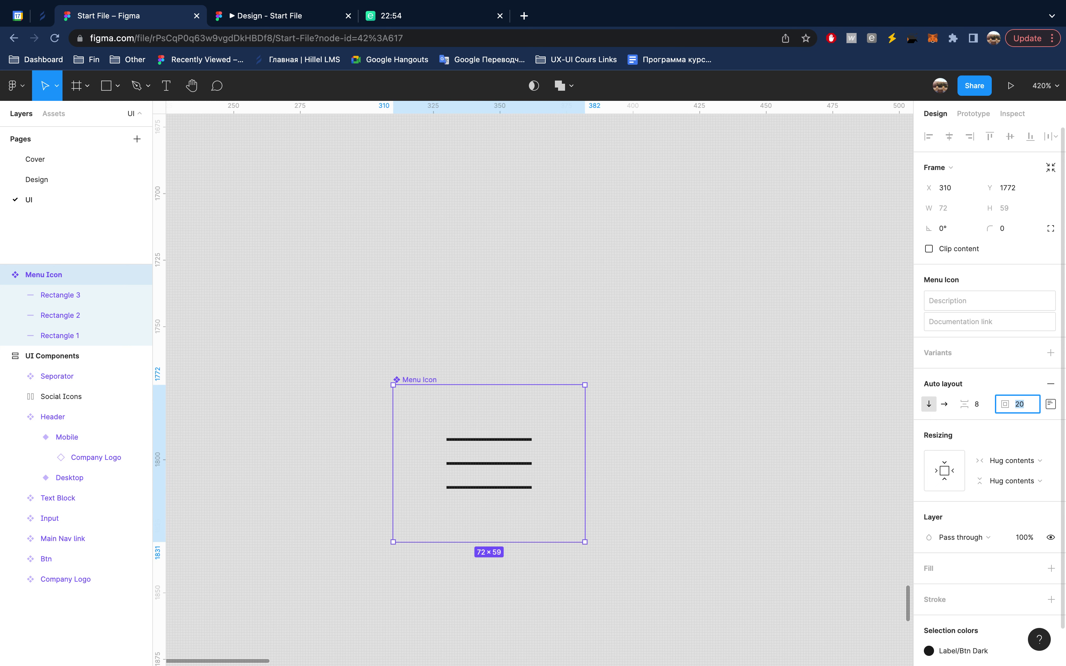
key(Down)
key(Down)
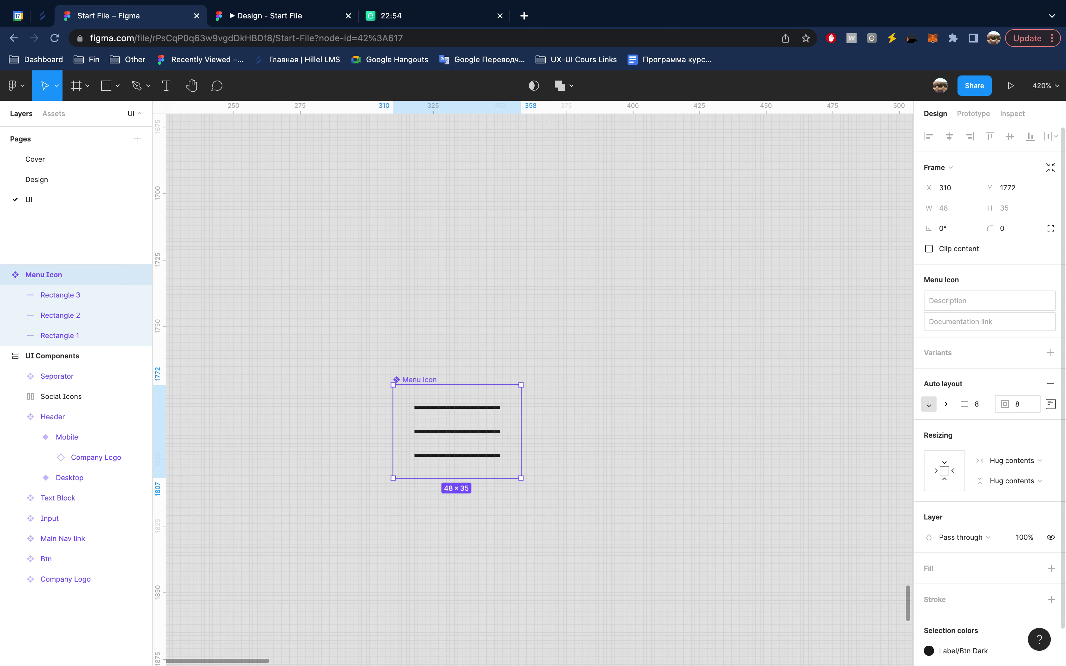
click(999, 404)
text(12)
key(Return)
- Add a stroke to Menu Icon using the Main/Border colour style
scroll(756, 430, down, 5)
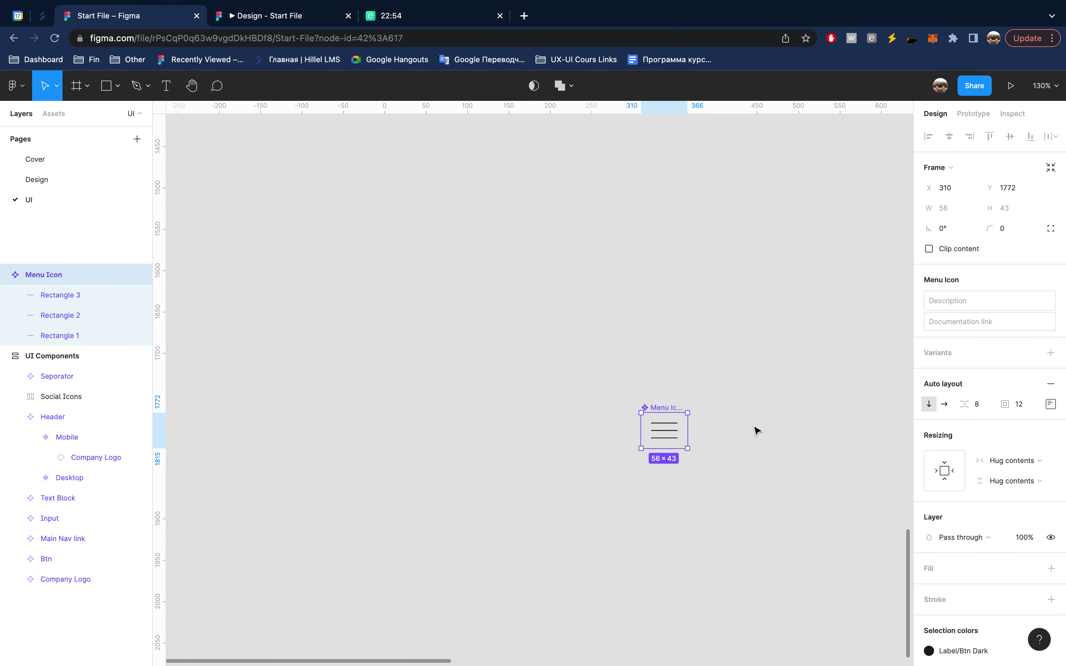
scroll(754, 431, right, 3)
scroll(754, 431, down, 2)
scroll(808, 433, right, 2)
scroll(808, 434, down, 1)
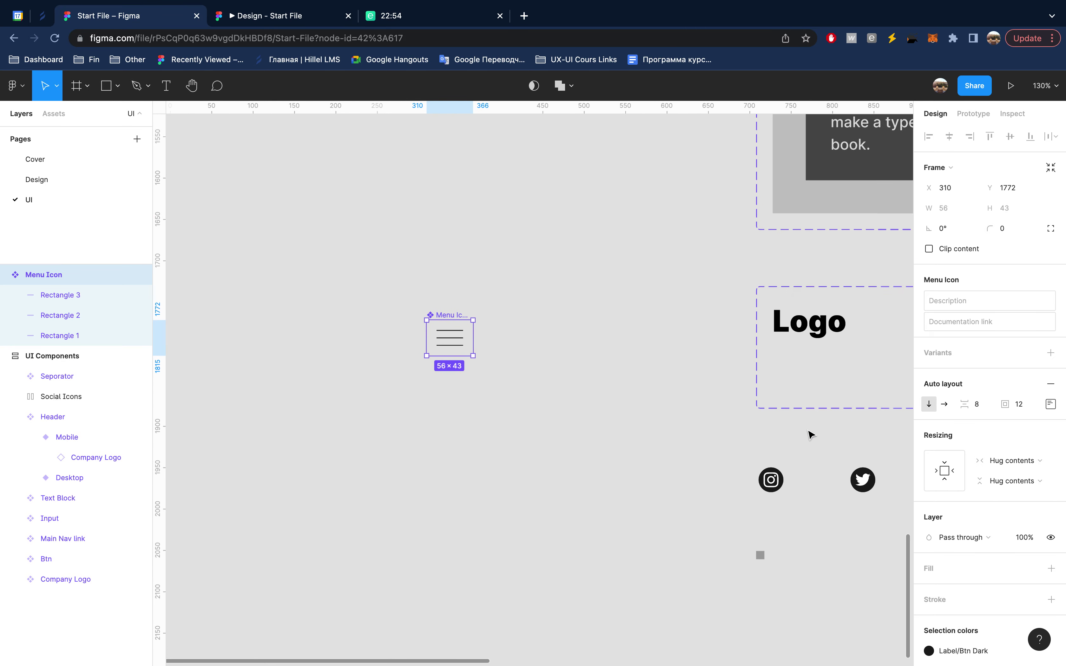
scroll(985, 548, down, 2)
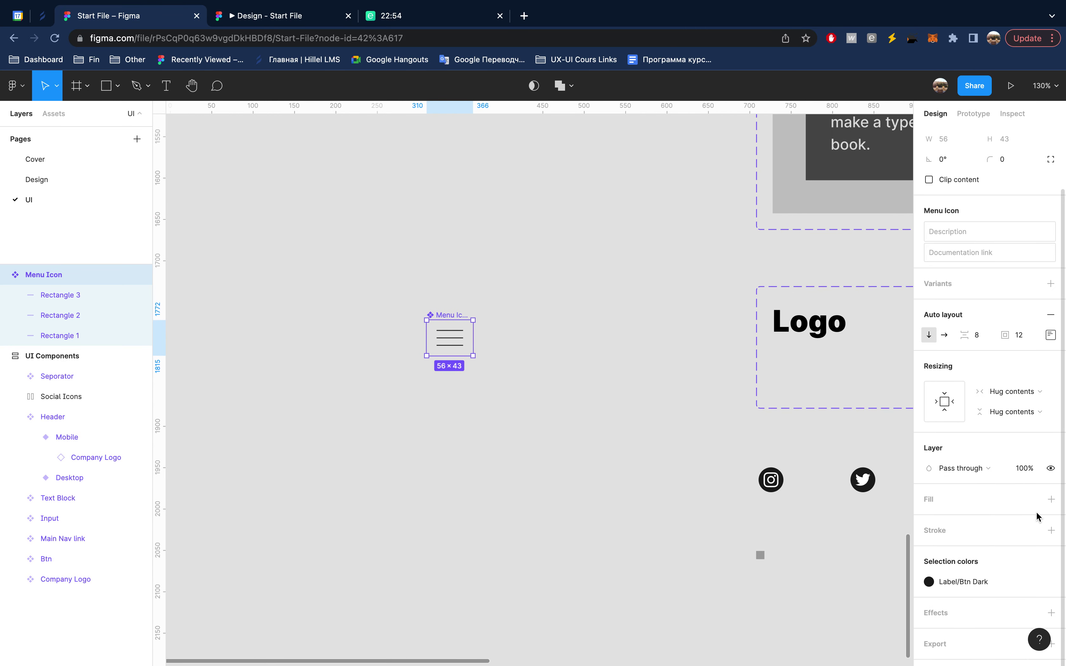
click(1036, 532)
scroll(982, 604, down, 2)
click(977, 510)
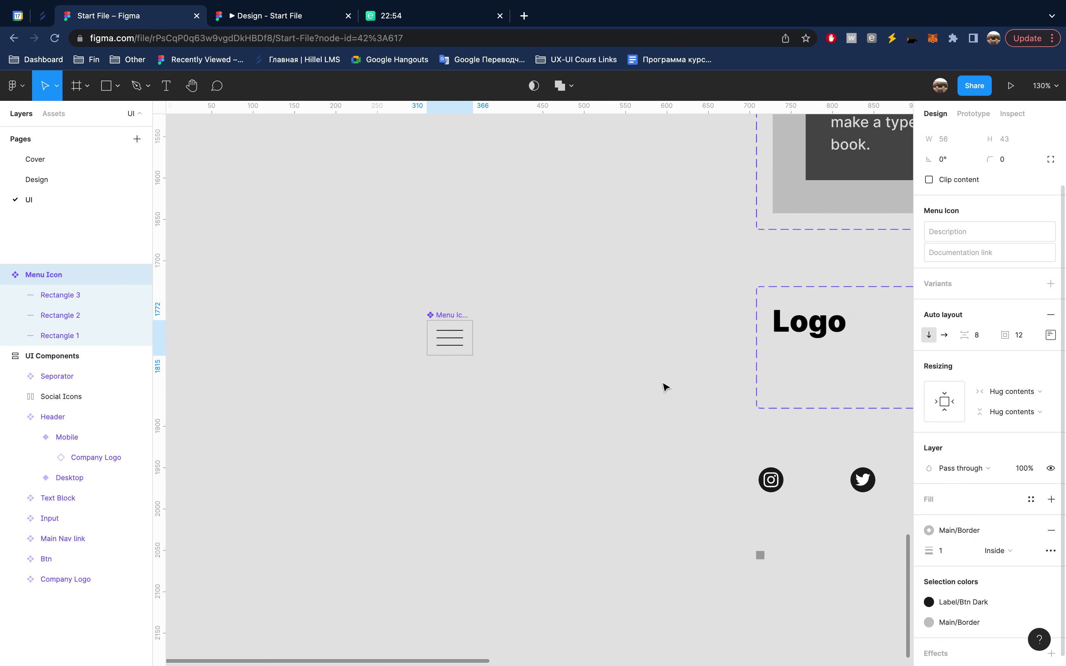
- Move the Menu Icon component inside the UI Components frame
click(654, 386)
scroll(654, 386, right, 1)
scroll(654, 386, down, 2)
scroll(654, 386, down, 3)
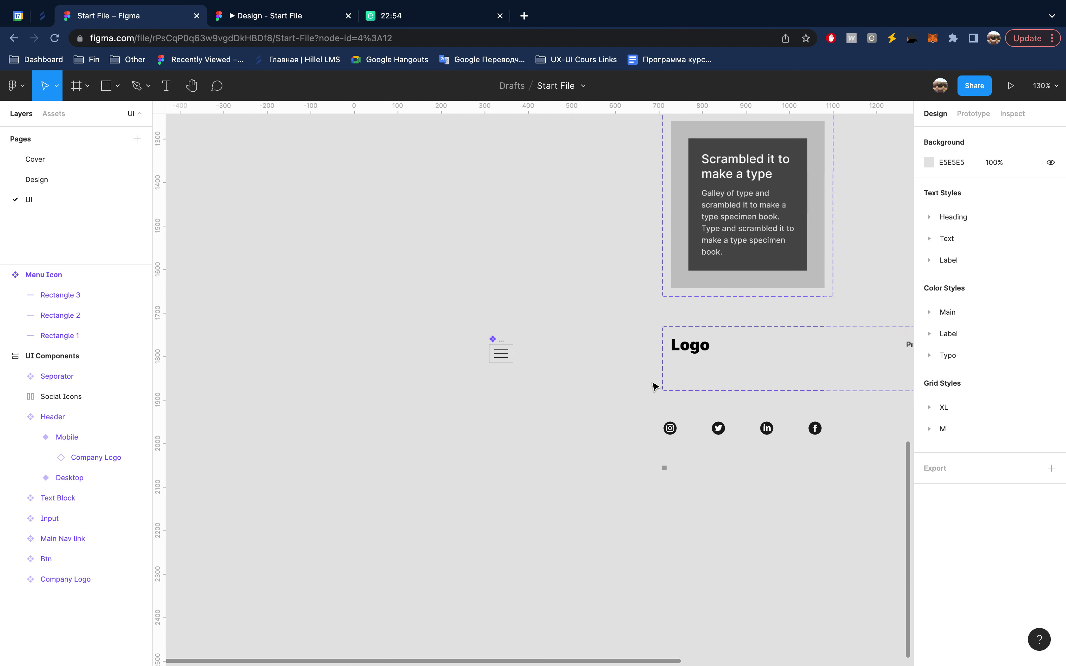
scroll(654, 386, right, 2)
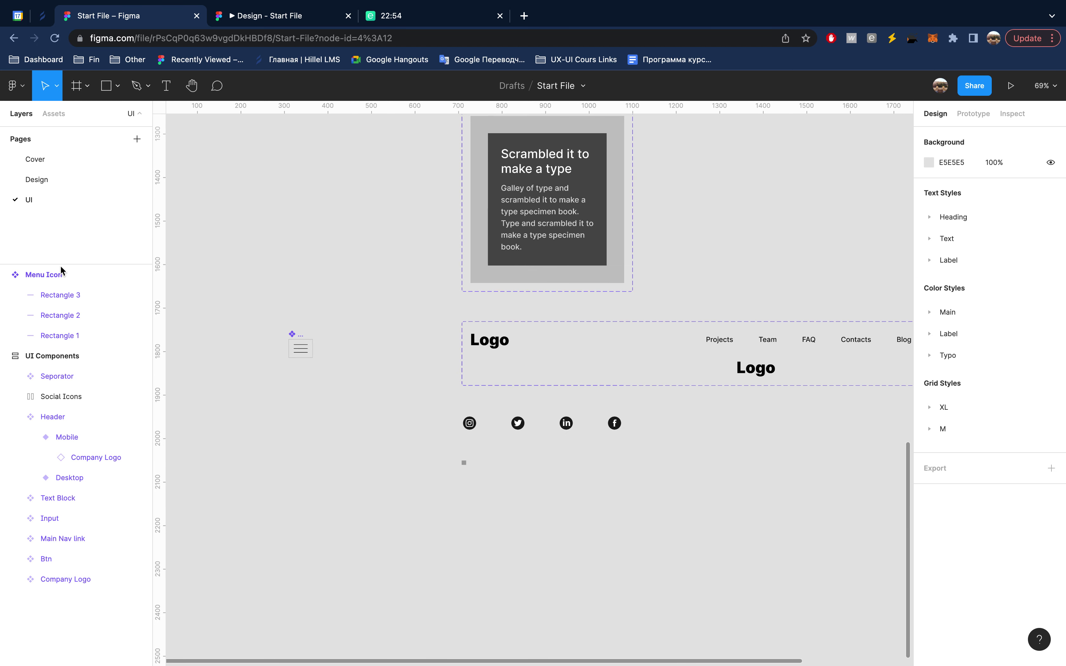
click(4, 275)
click(57, 275)
click(16, 355)
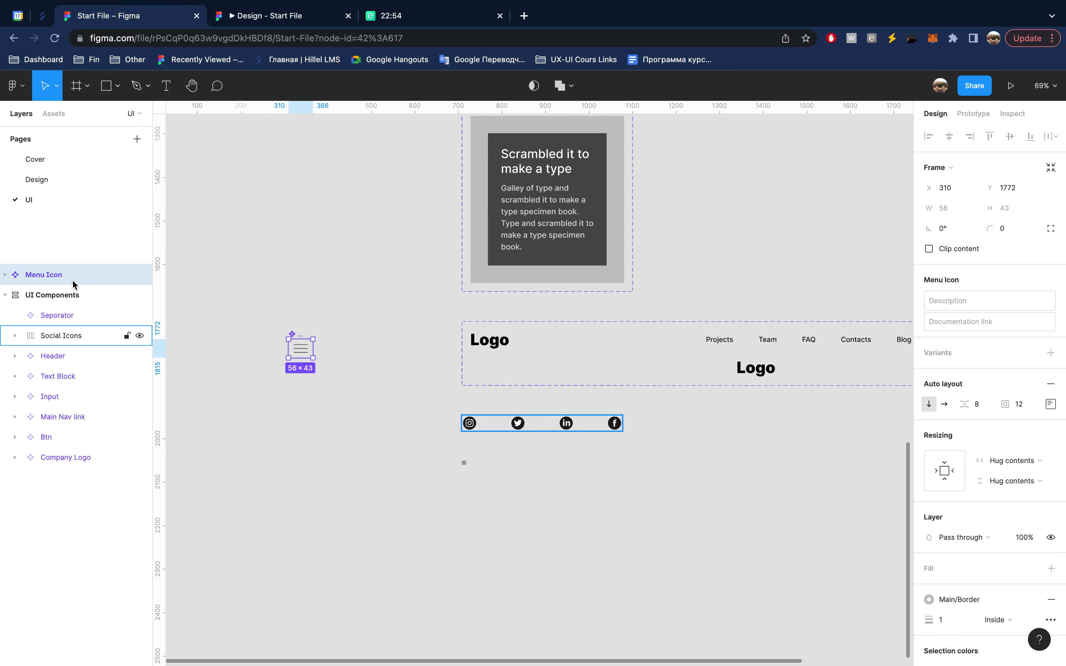
drag(77, 295, 82, 312)
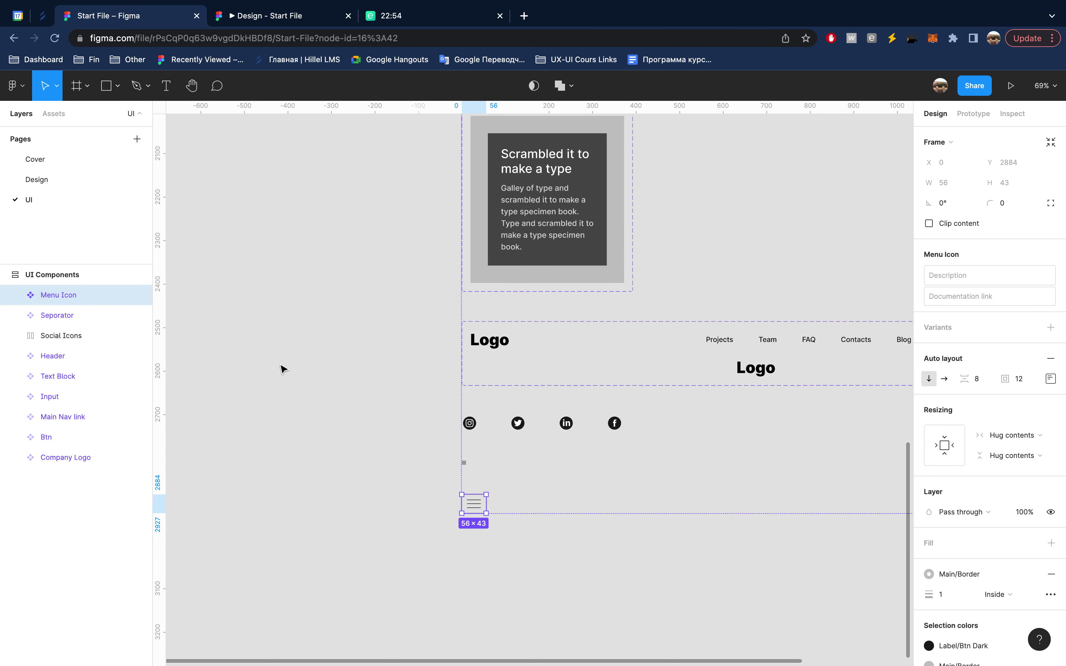
- Paste a Menu Icon instance into the Mobile header, then select 360 - Main on the Design page
click(750, 369)
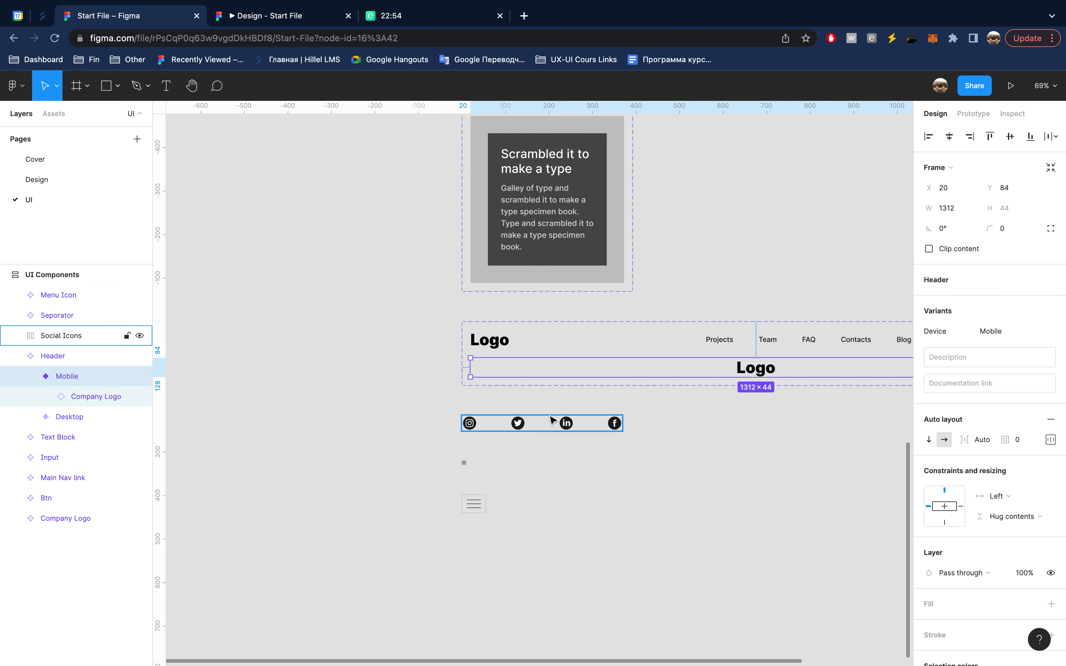
key(ctrl+v)
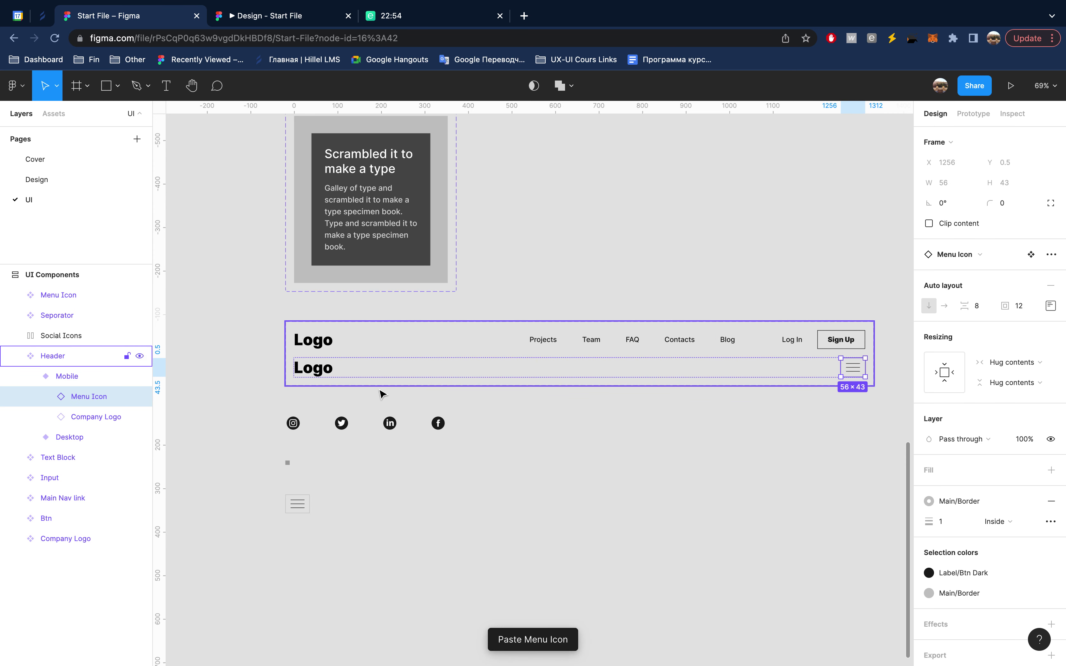
click(61, 376)
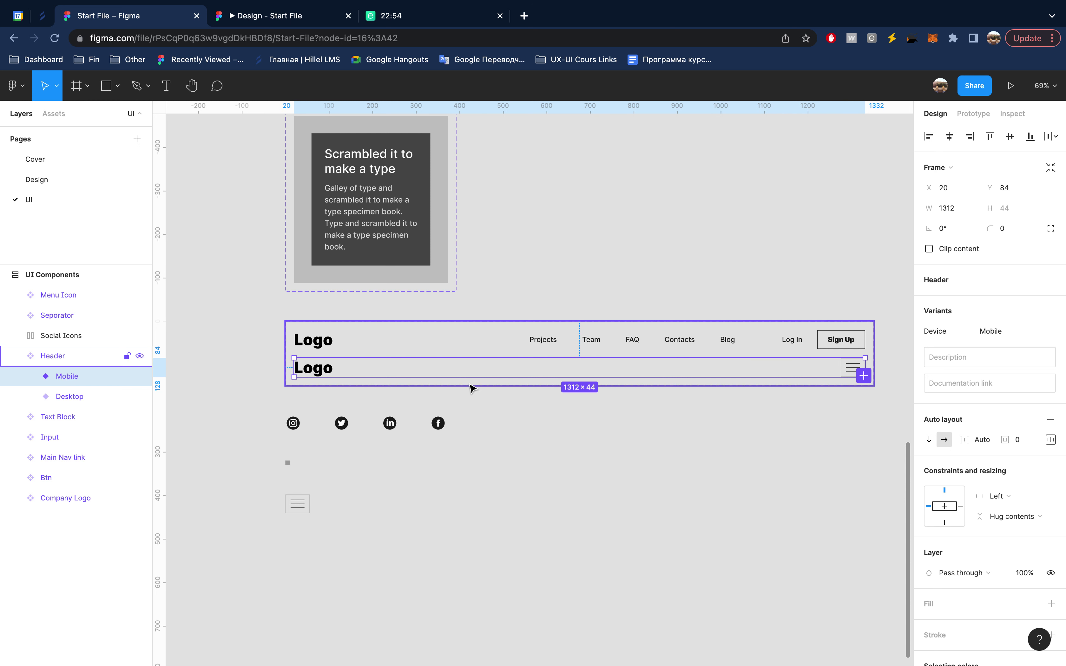
click(962, 208)
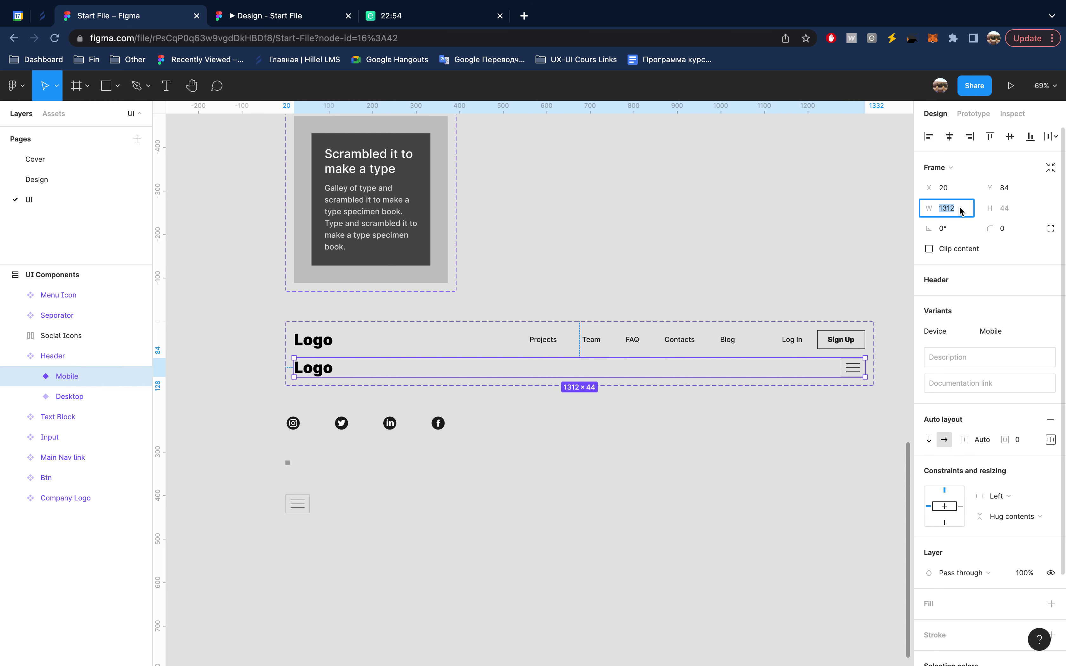
key(Return)
click(64, 178)
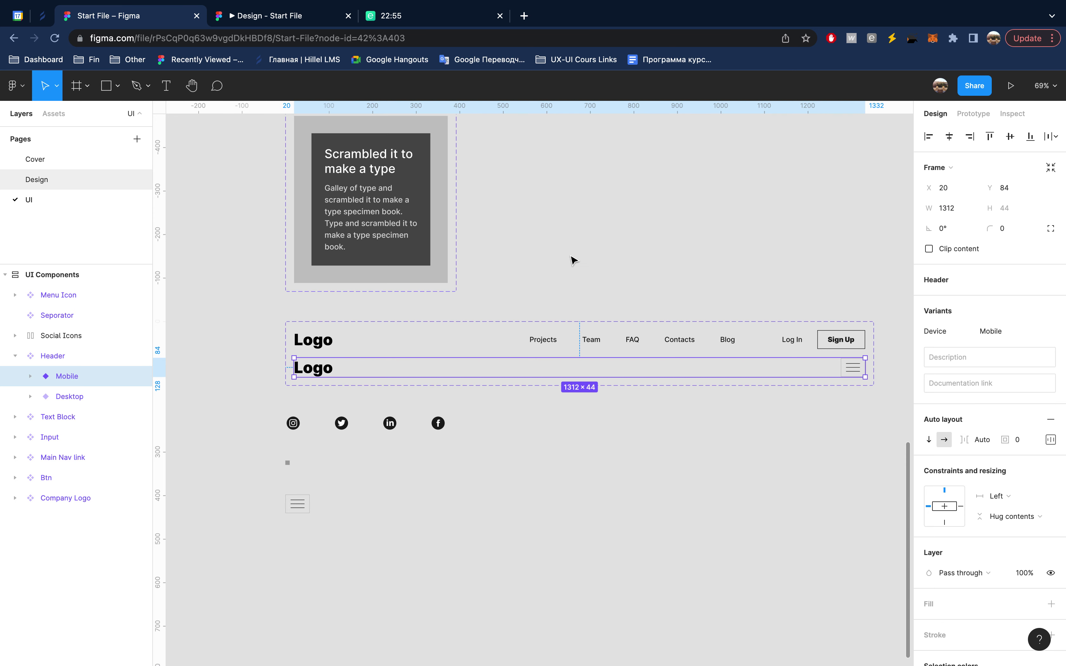
click(645, 193)
mouse_move(67, 275)
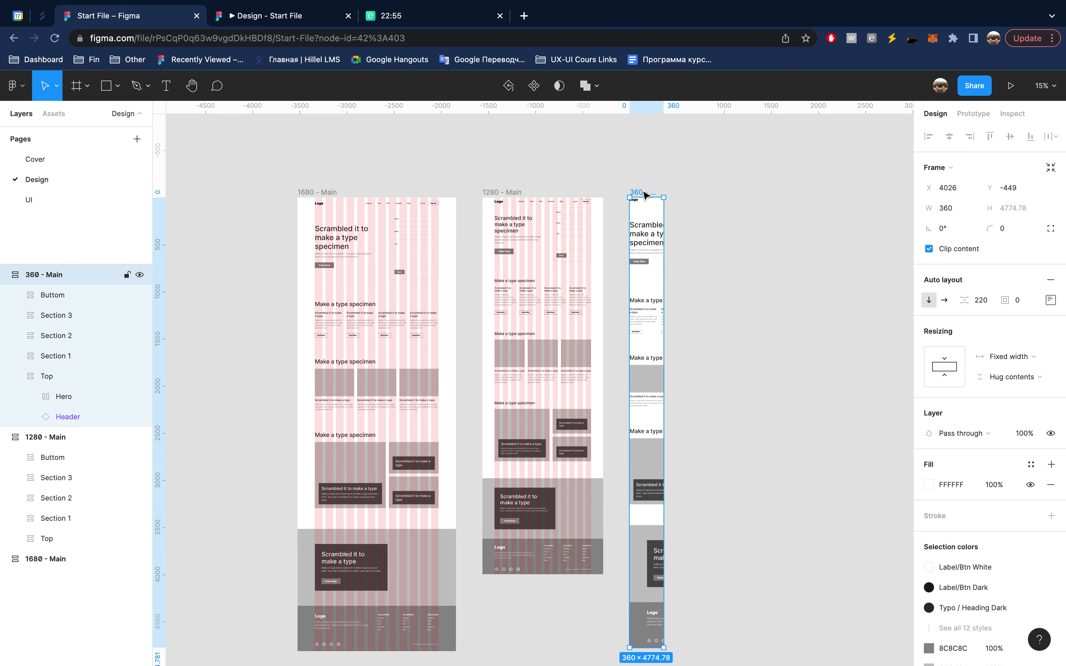
- Zoom to fit the 360 - Main frame with its logo, hero heading and Order Now button
key(shift+2)
key(alt+l)
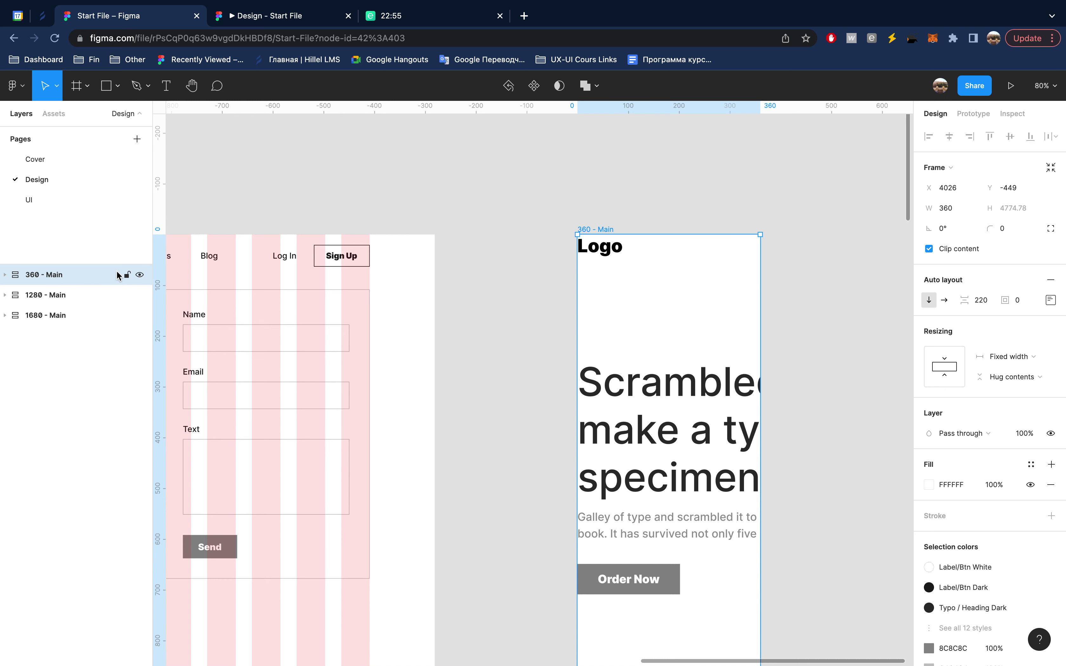
- Remove auto layout from 360 - Main and add a one-column grid with 32 margins and 32 gutter
right_click(52, 278)
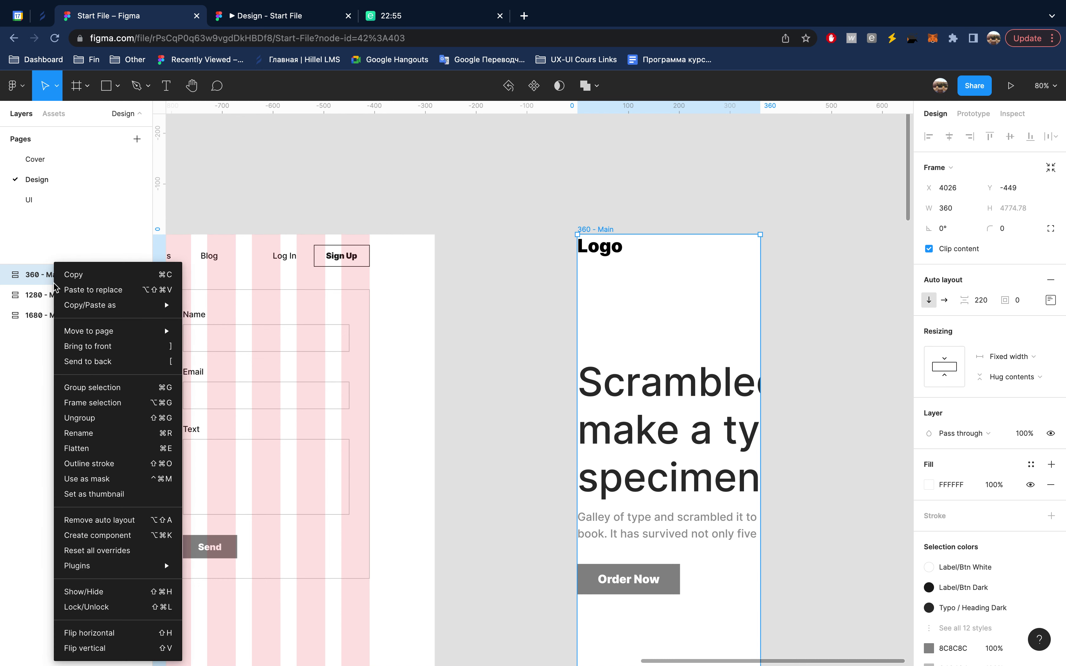
click(106, 521)
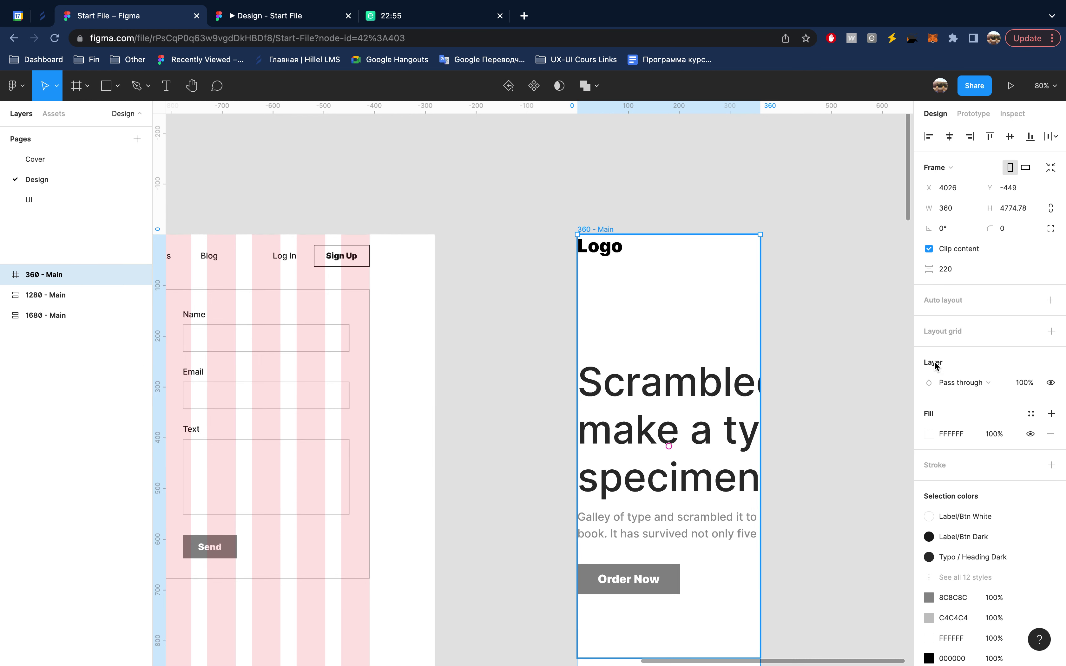
click(1053, 332)
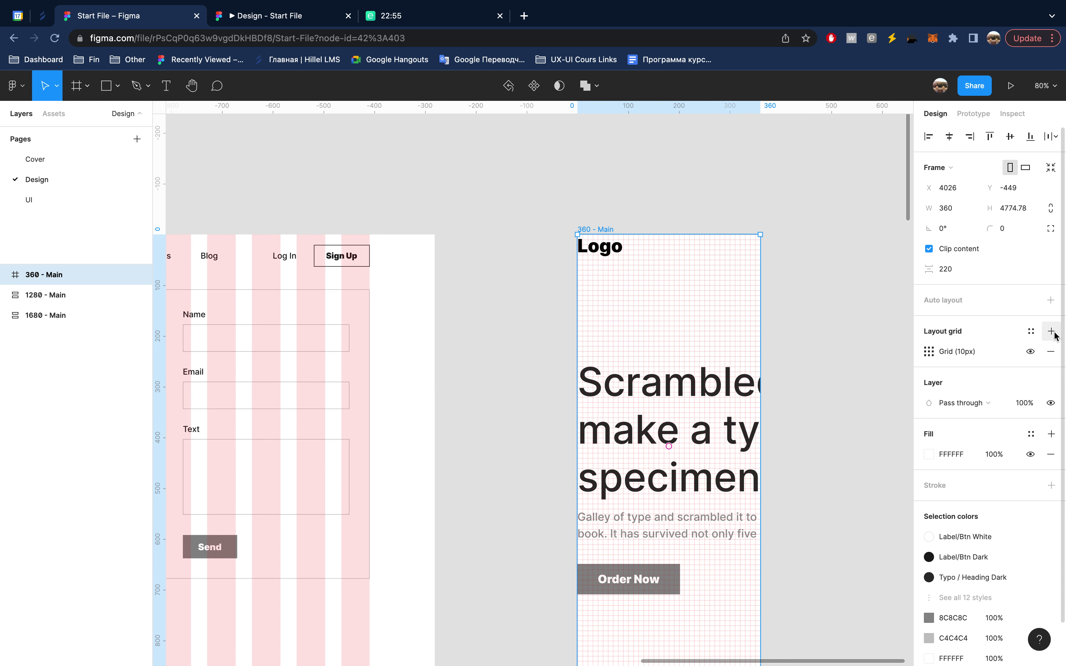
click(929, 355)
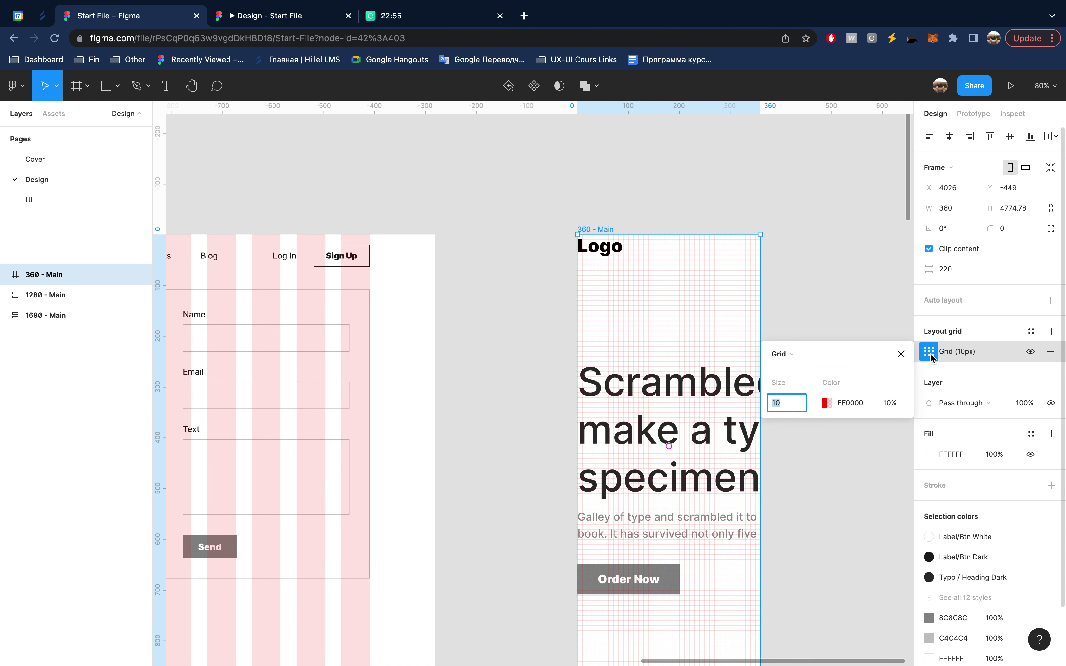
click(810, 356)
click(808, 372)
text(1)
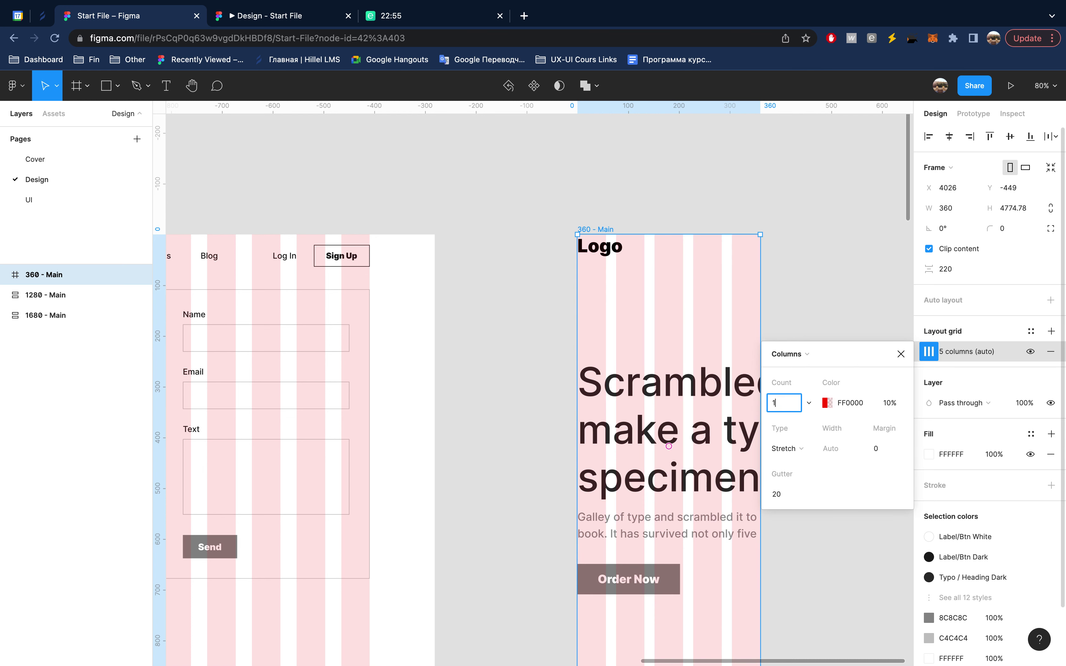
key(Return)
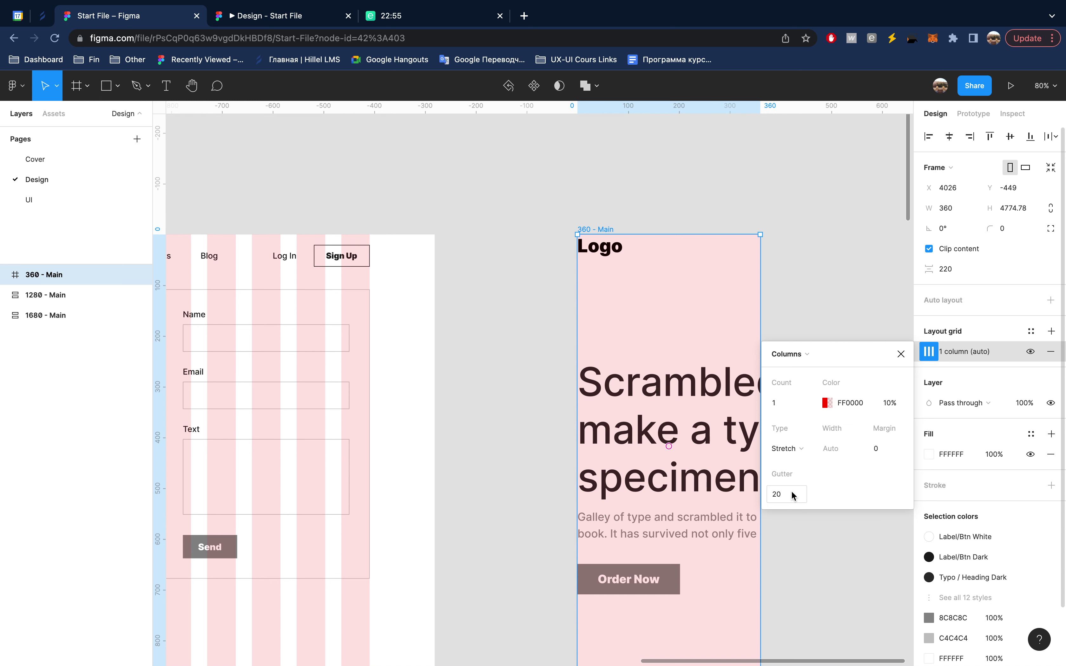
click(789, 497)
text(32)
key(Return)
key(Return)
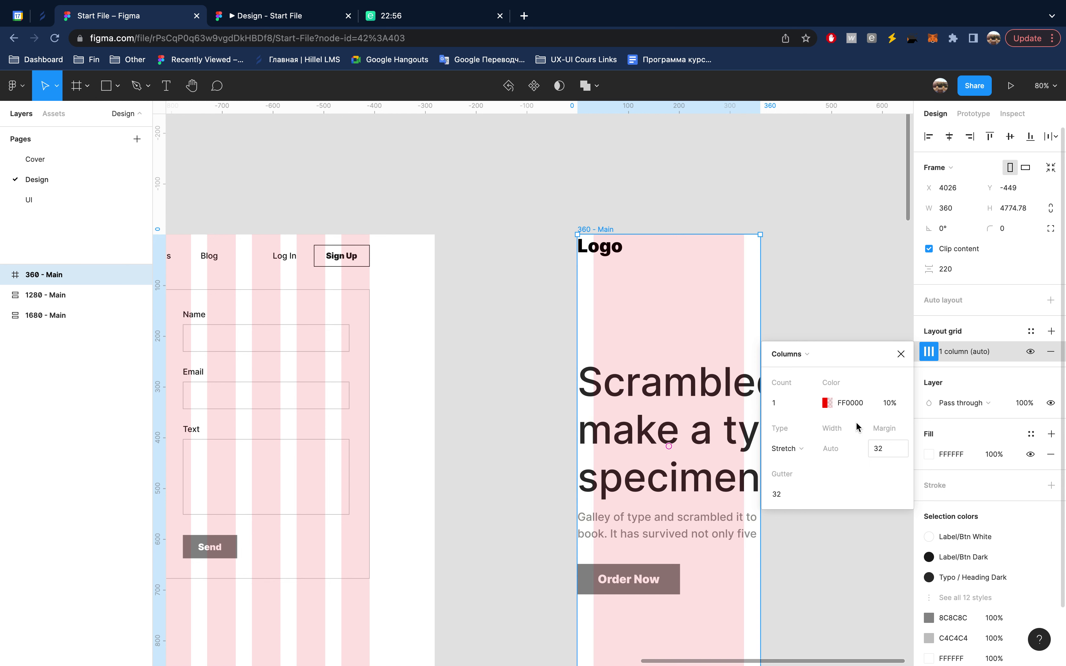
click(901, 354)
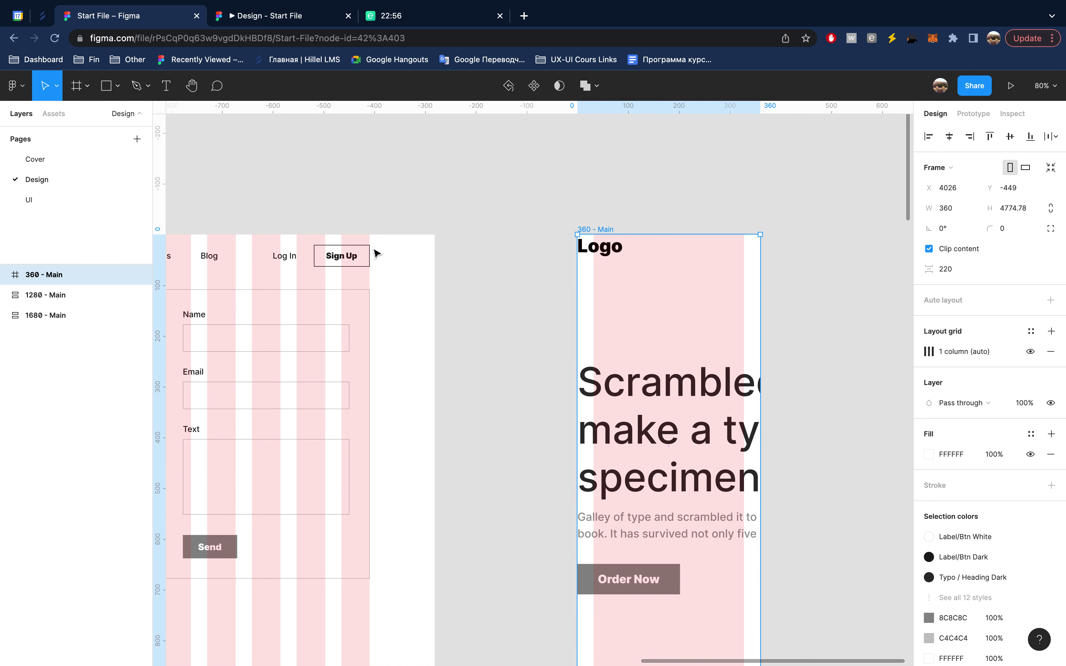
- Set the Header instance to 296 wide and switch it to the Mobile device variant
double_click(612, 250)
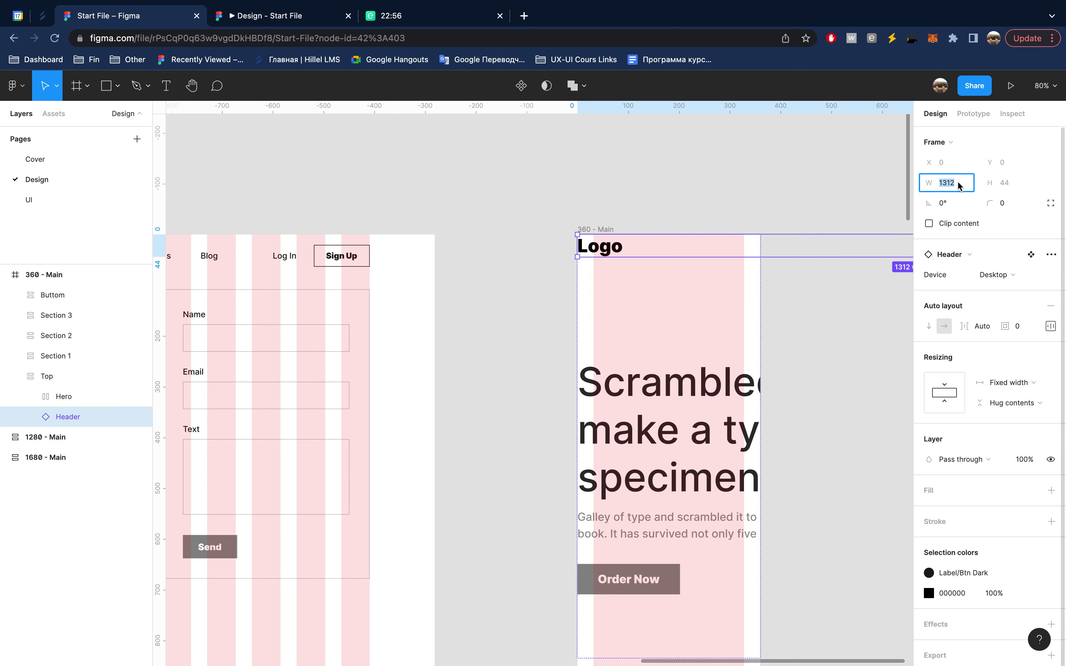
text(296)
key(Return)
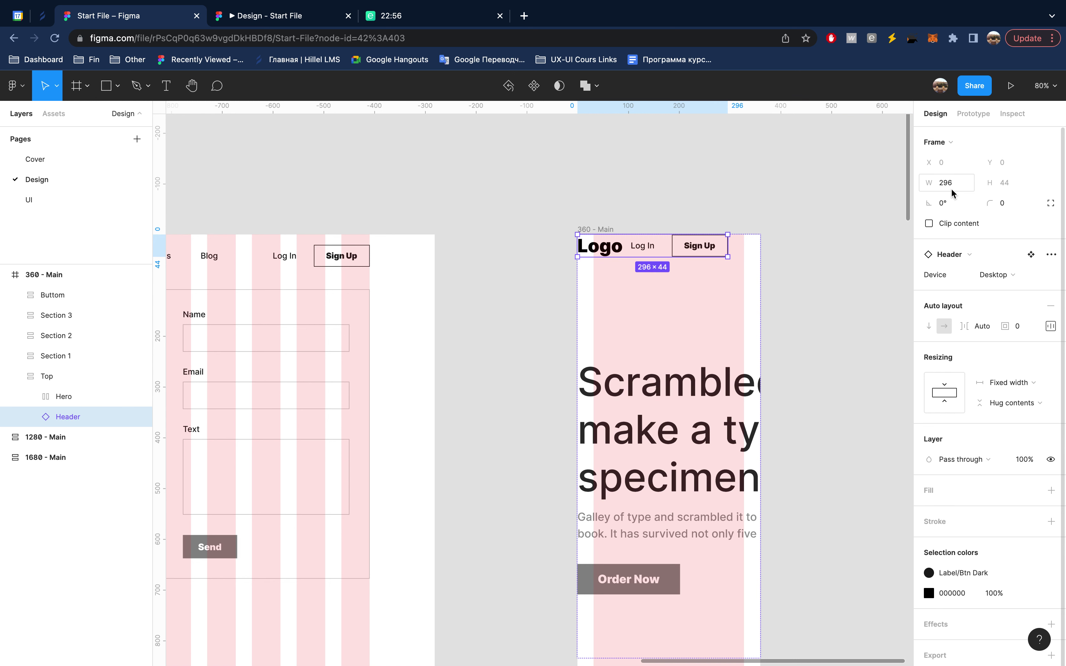
click(1035, 275)
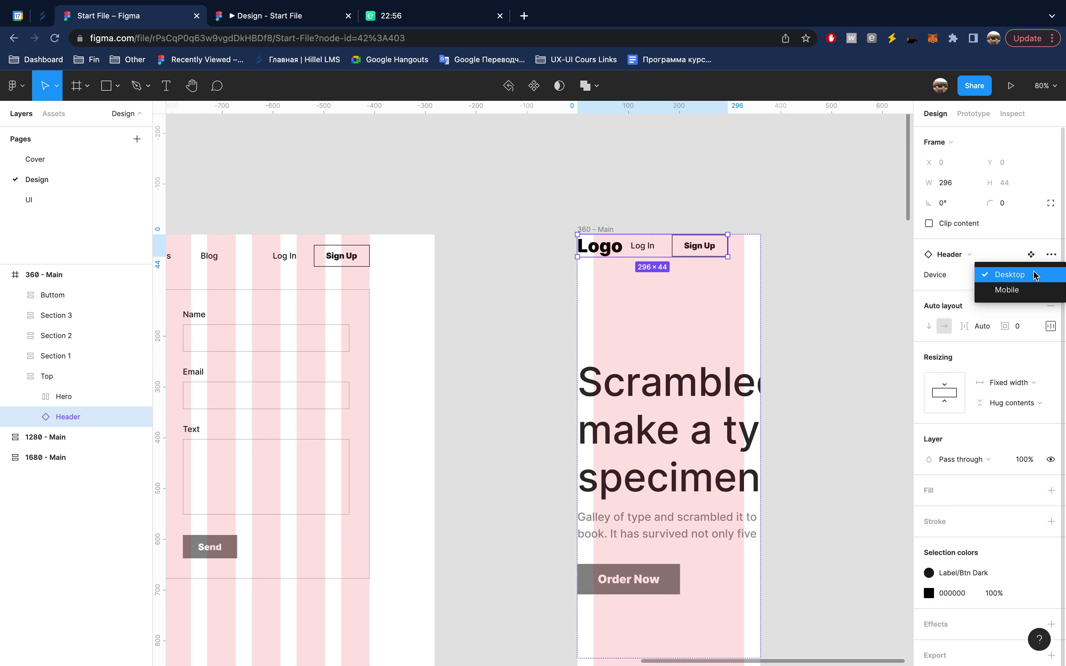
click(1030, 289)
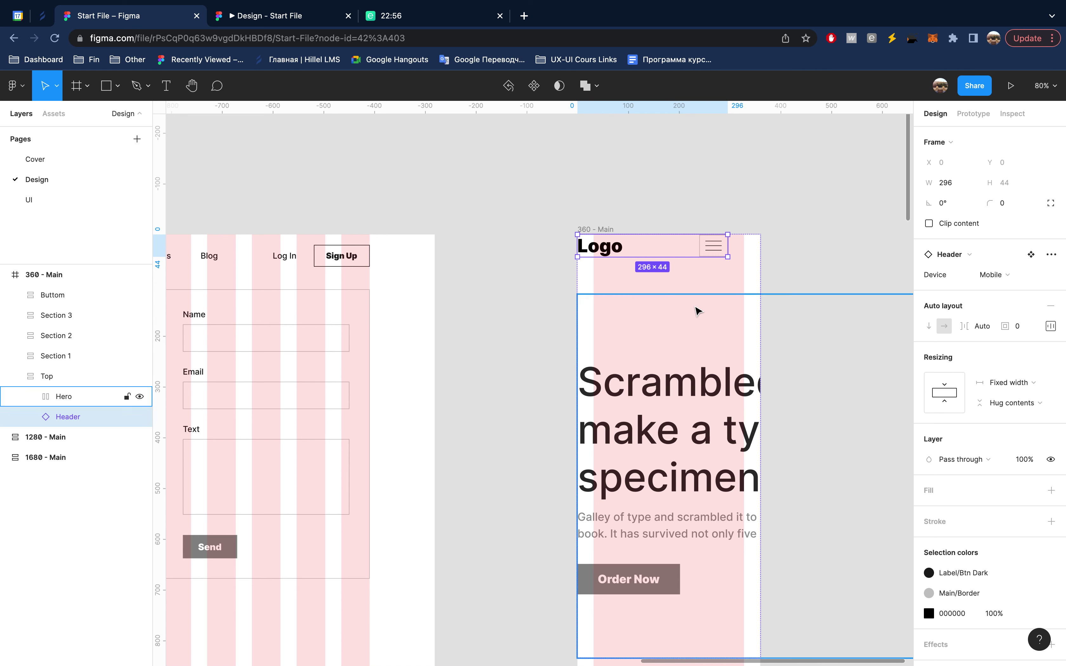
- Set the Mobile Header main component's width to 296 and return to the instance
click(1030, 255)
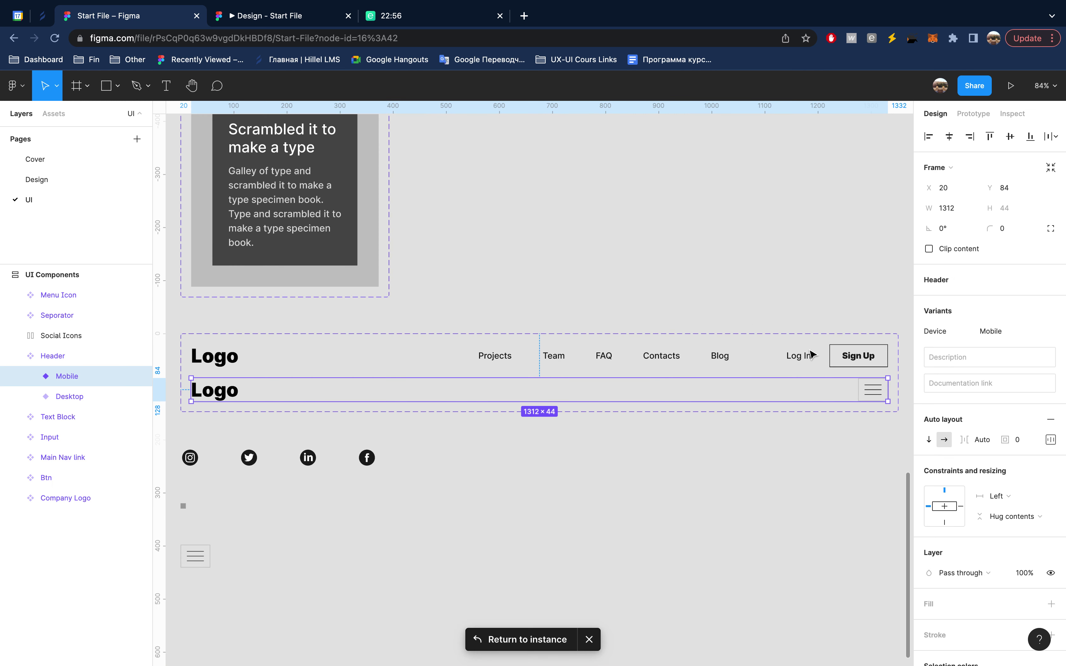
click(964, 209)
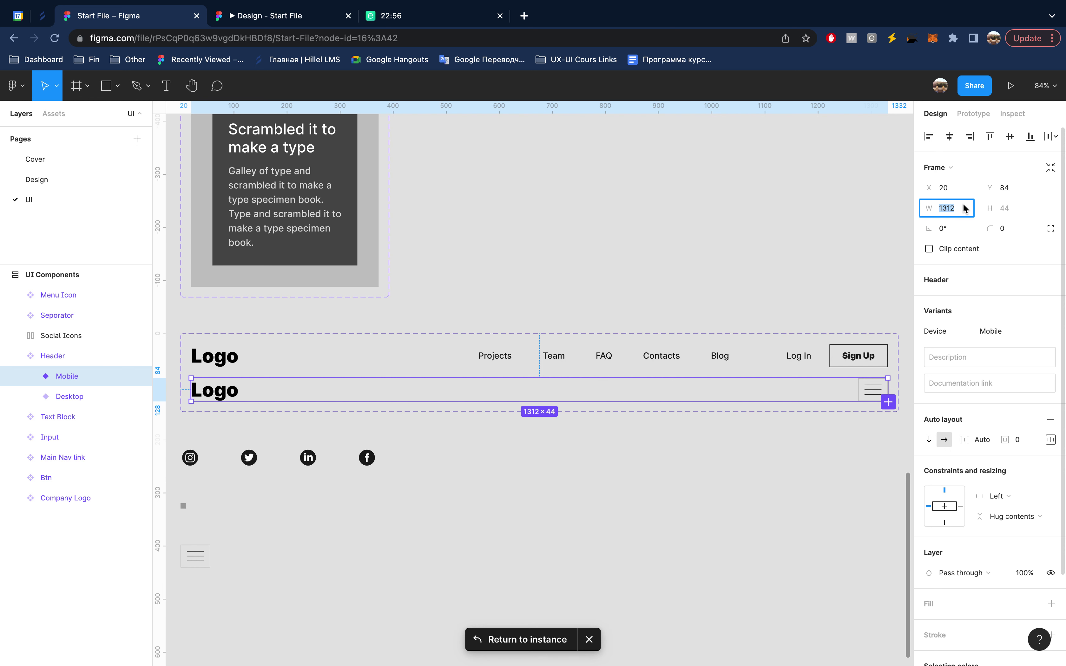
text(296)
key(Return)
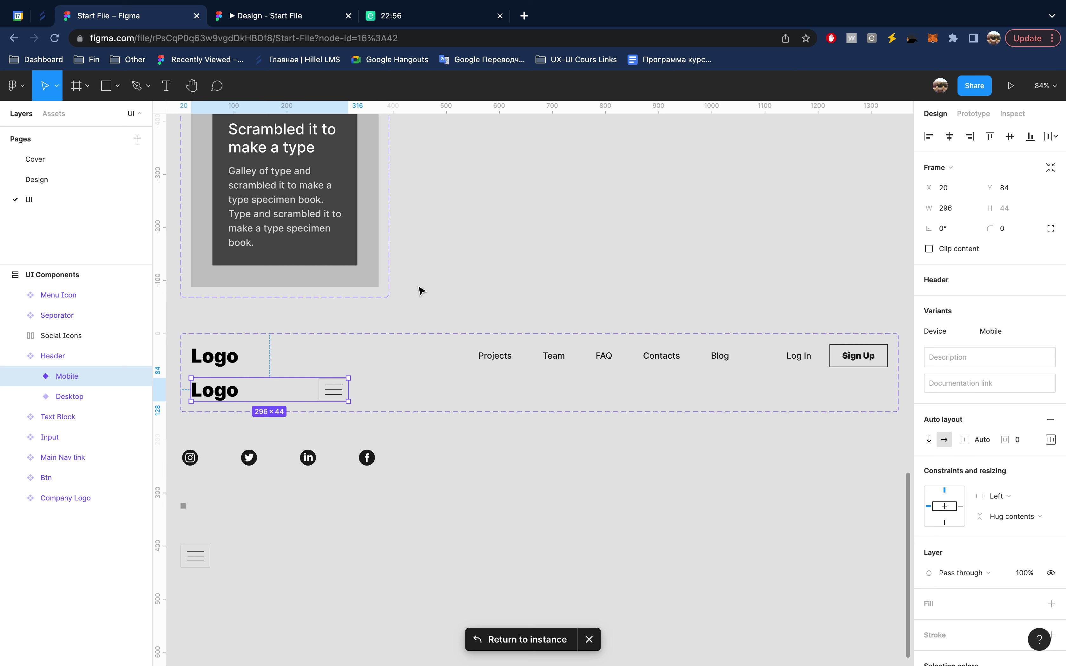
click(79, 178)
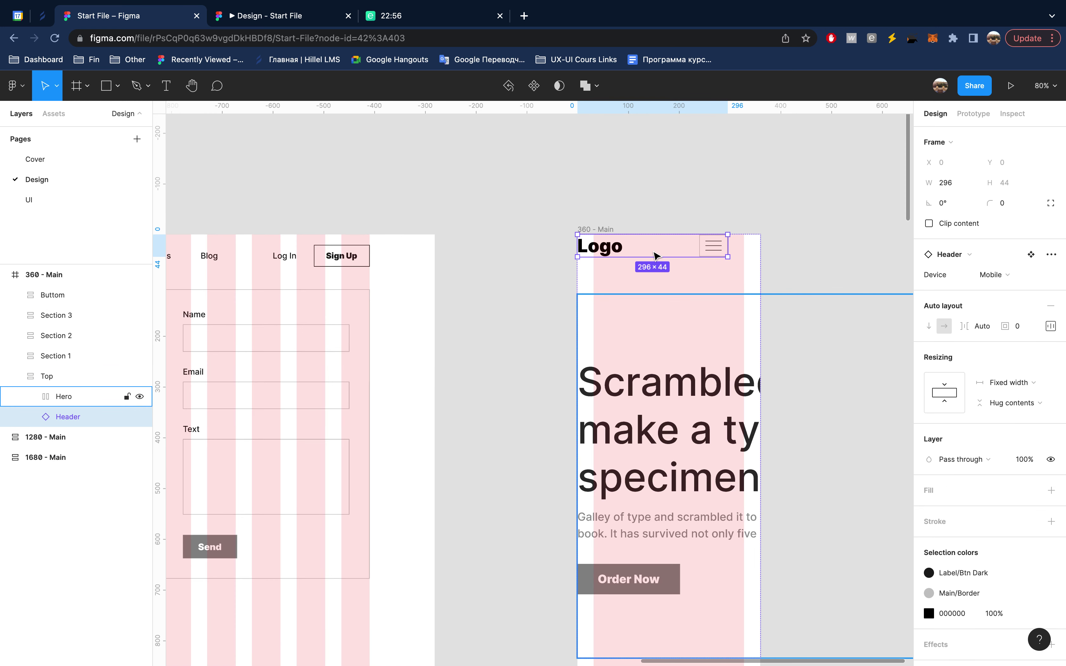
- Centre-align the contents of the Top frame
click(70, 378)
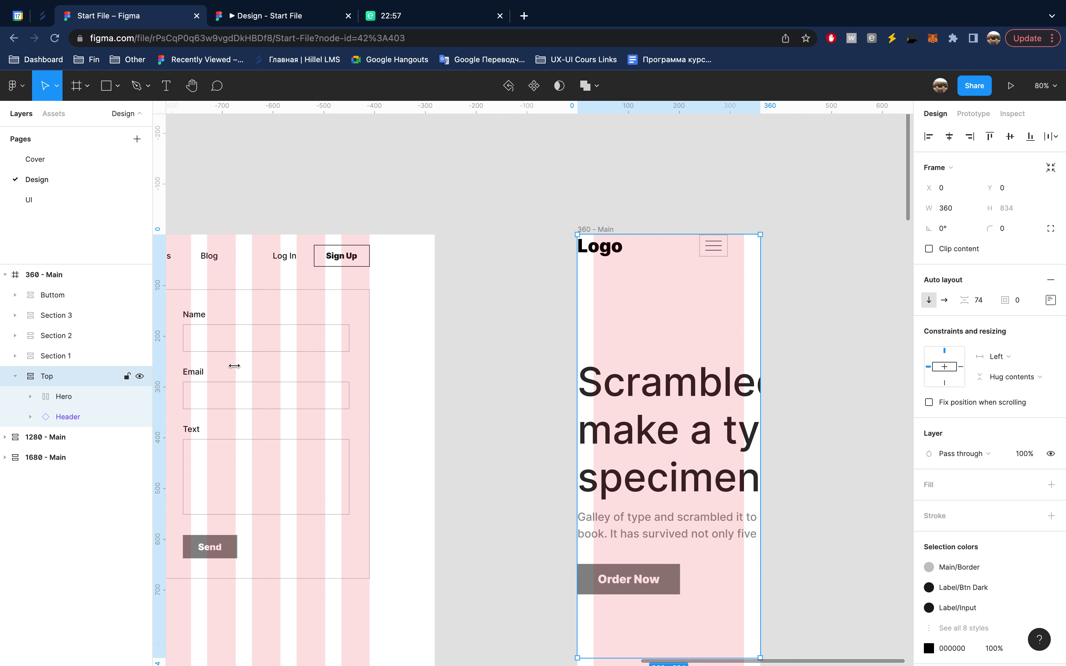
click(1051, 300)
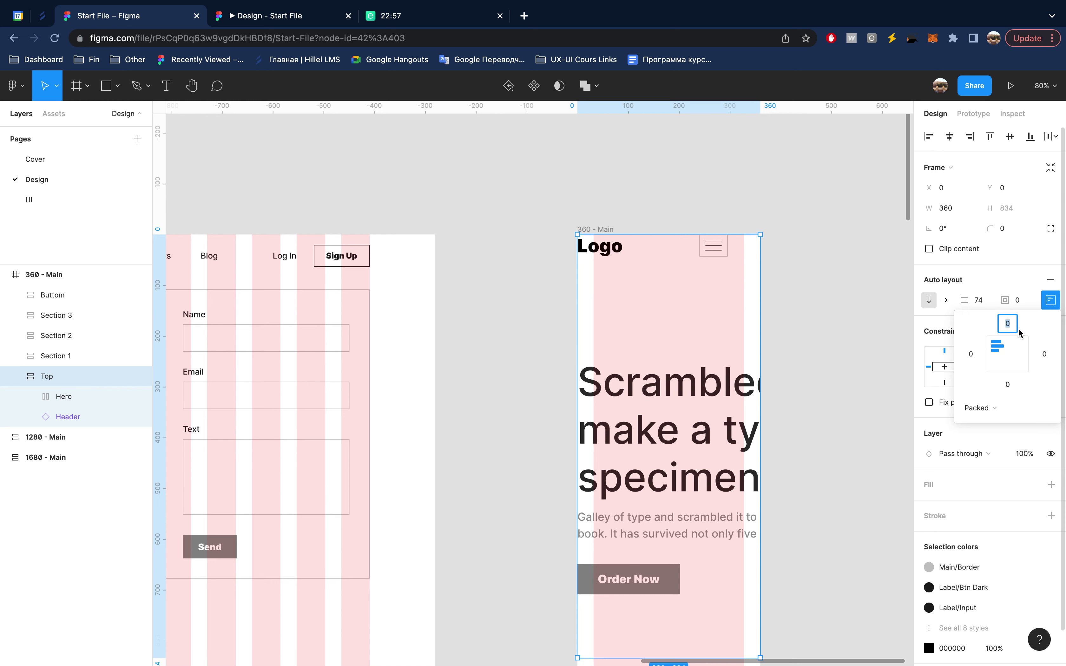
click(1008, 346)
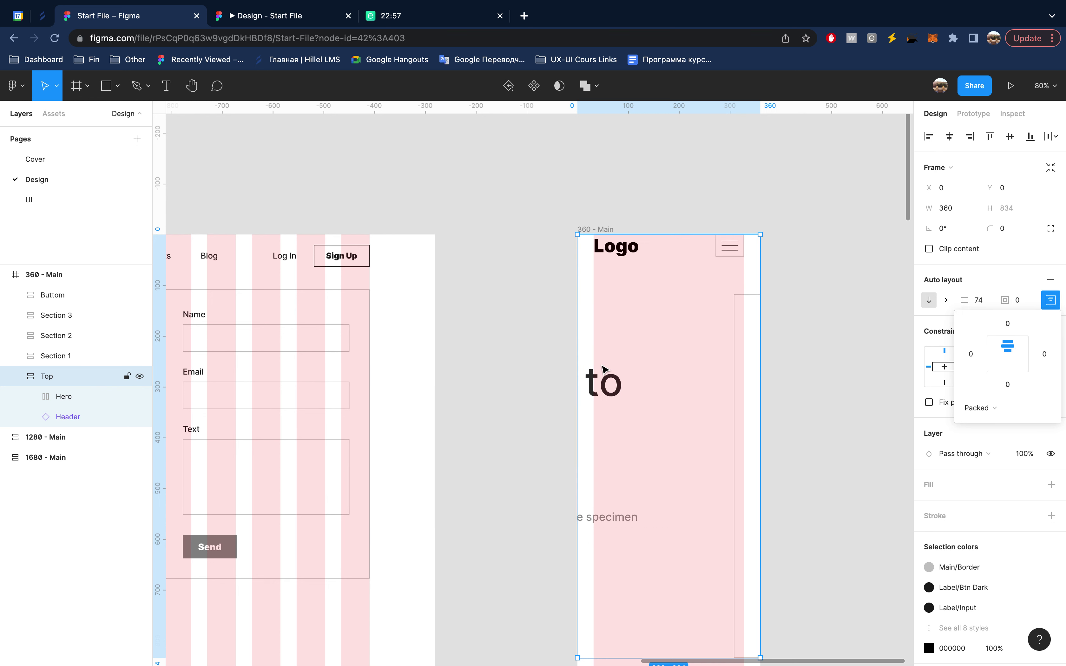
- Set the Hero frame's width to 296
click(64, 396)
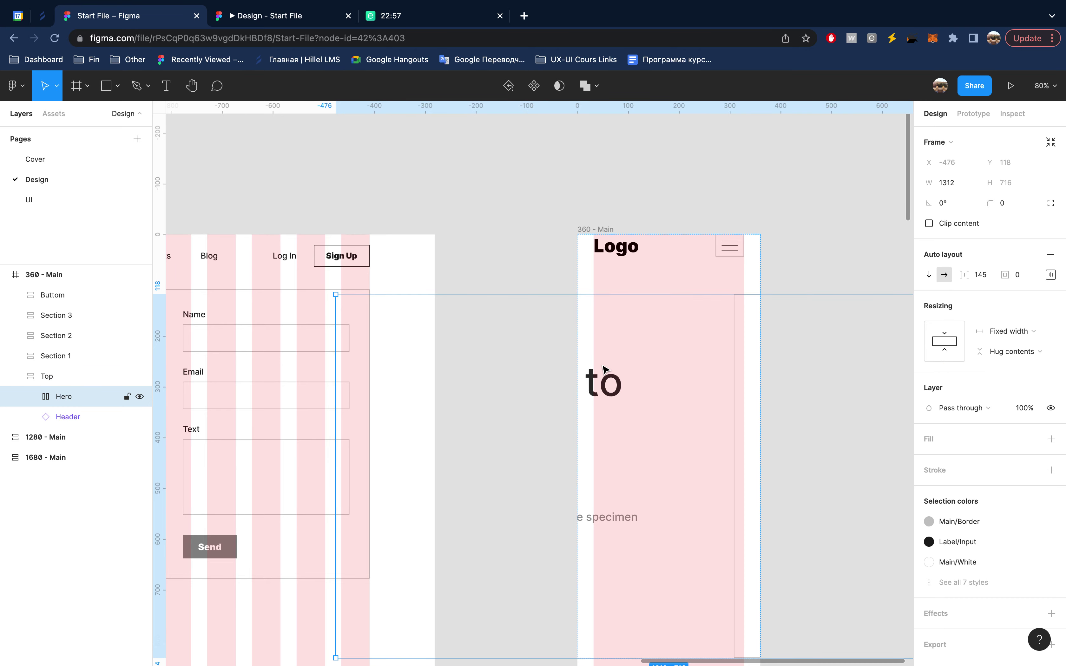
scroll(603, 379, down, 5)
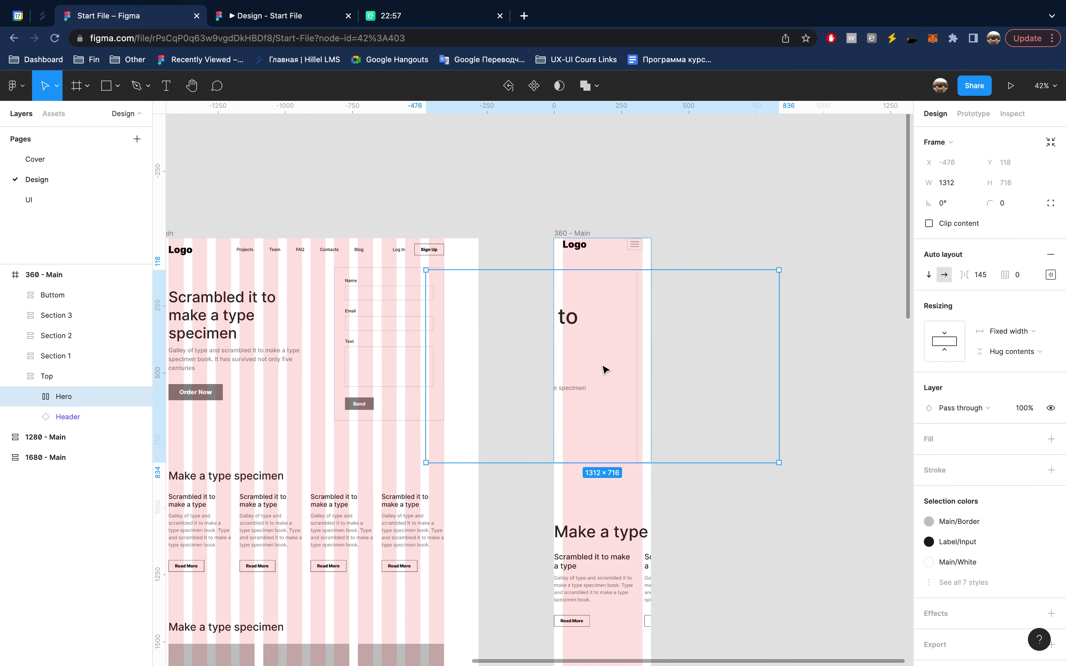
click(958, 184)
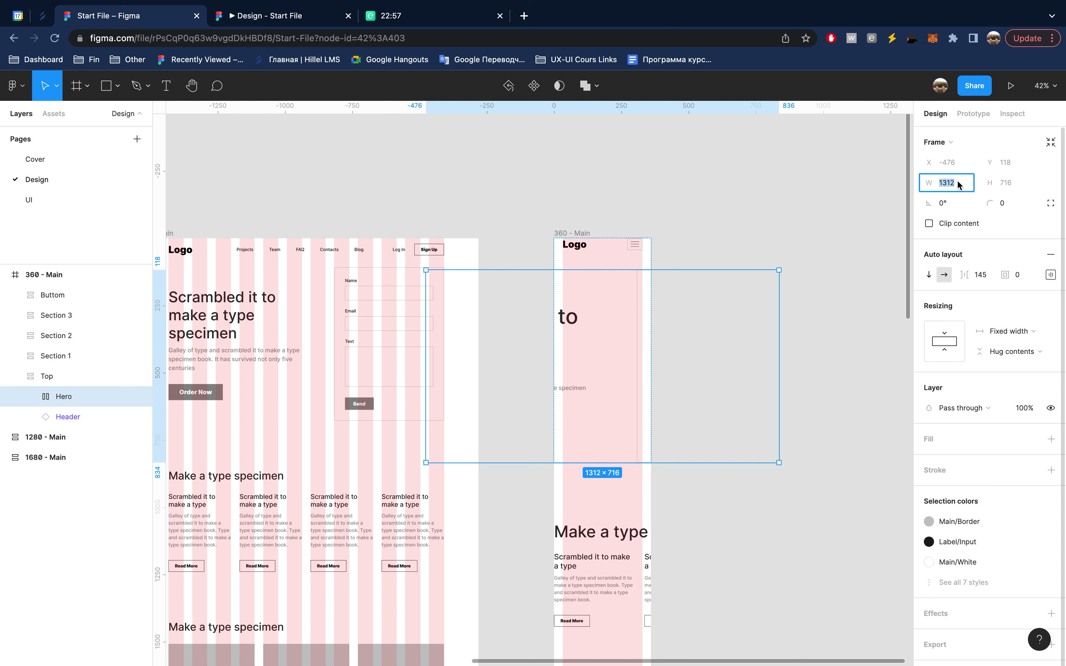
text(296)
key(Return)
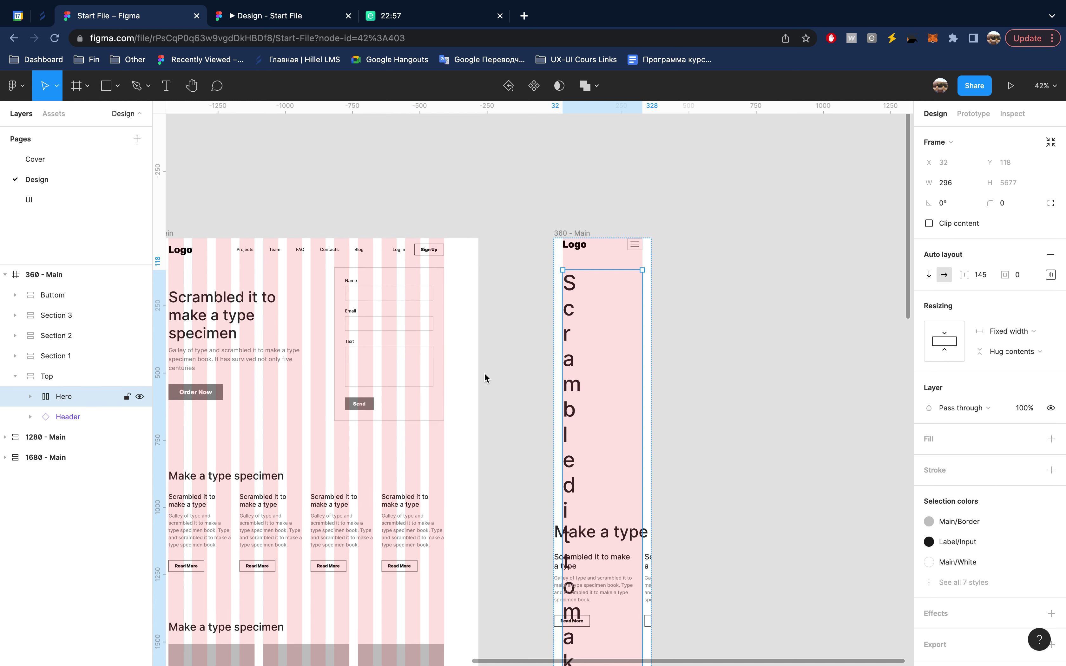
- Make Hero a vertical auto layout with a fixed width of 296
click(931, 275)
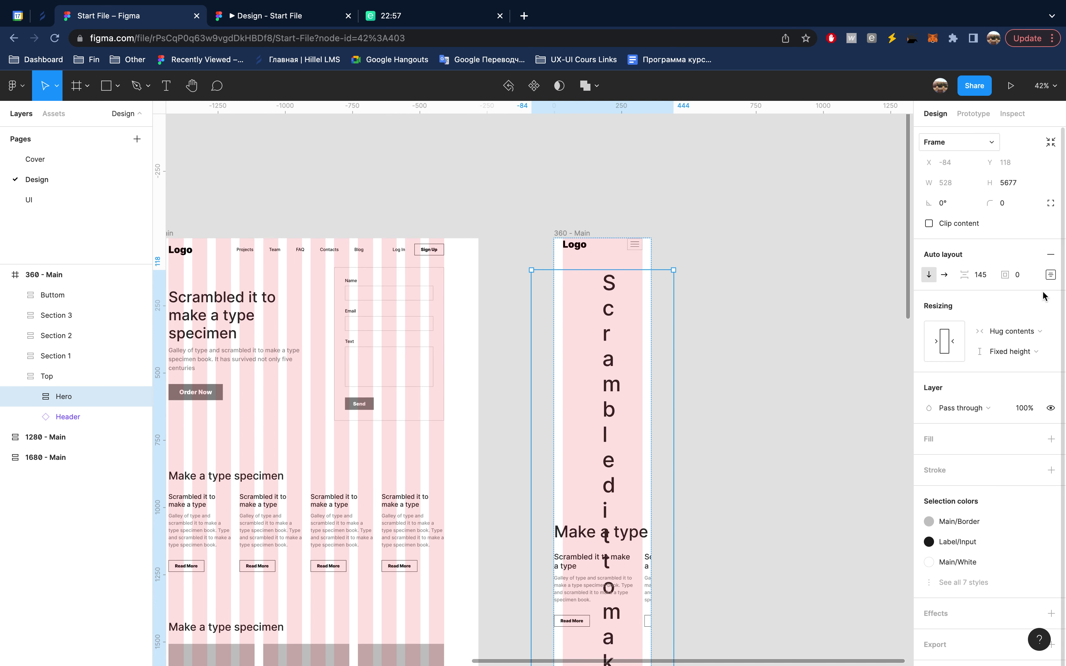
click(1041, 331)
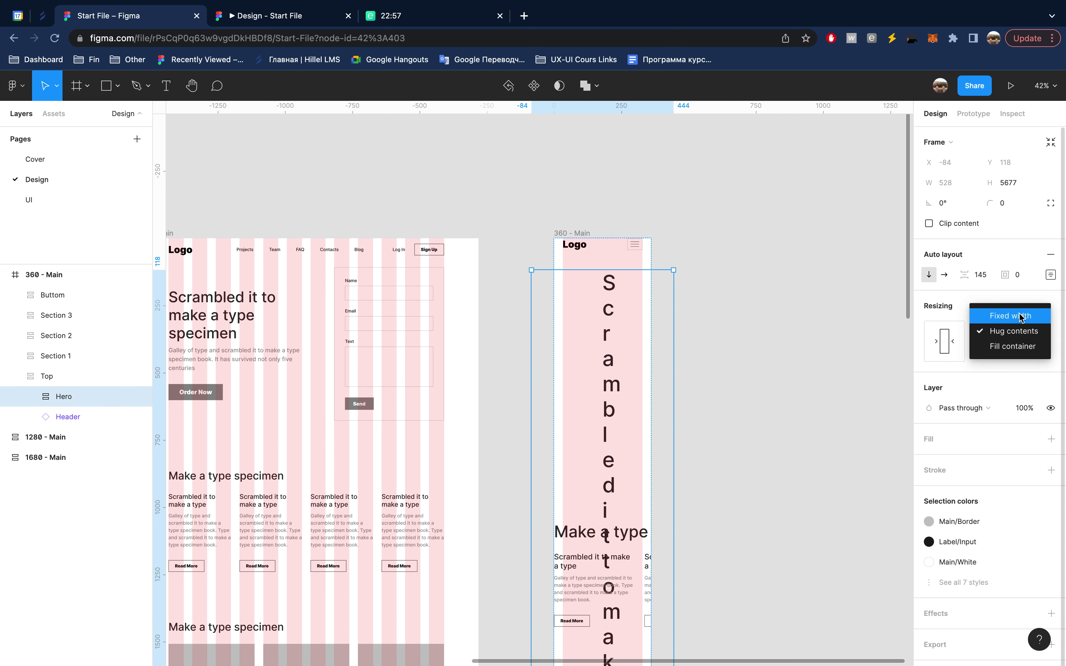
click(1019, 317)
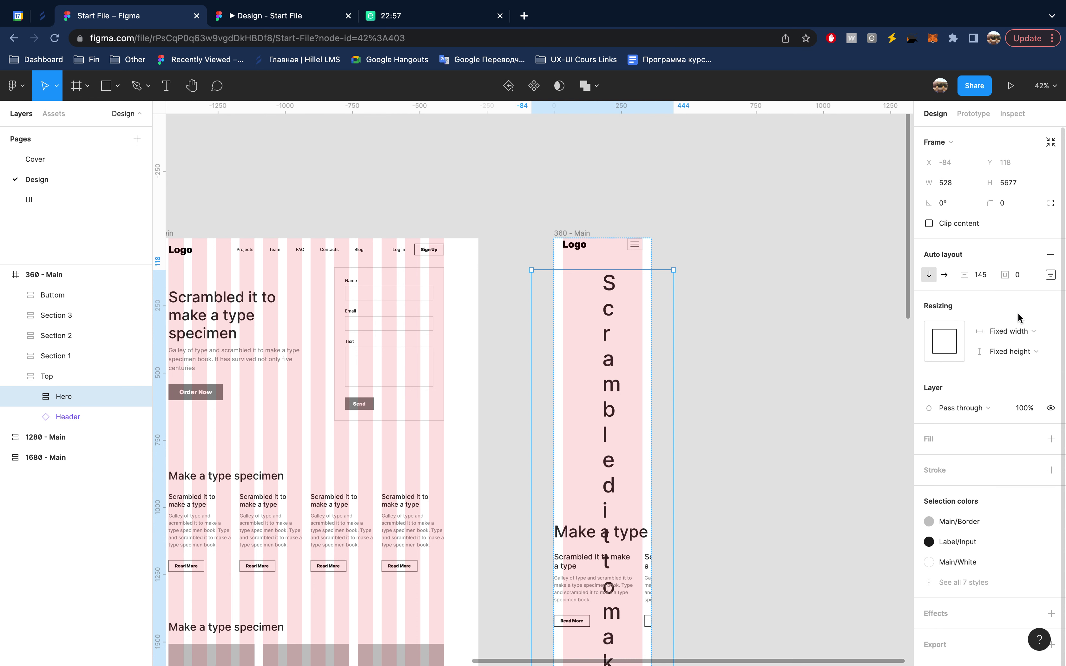
click(960, 184)
text(296)
key(Return)
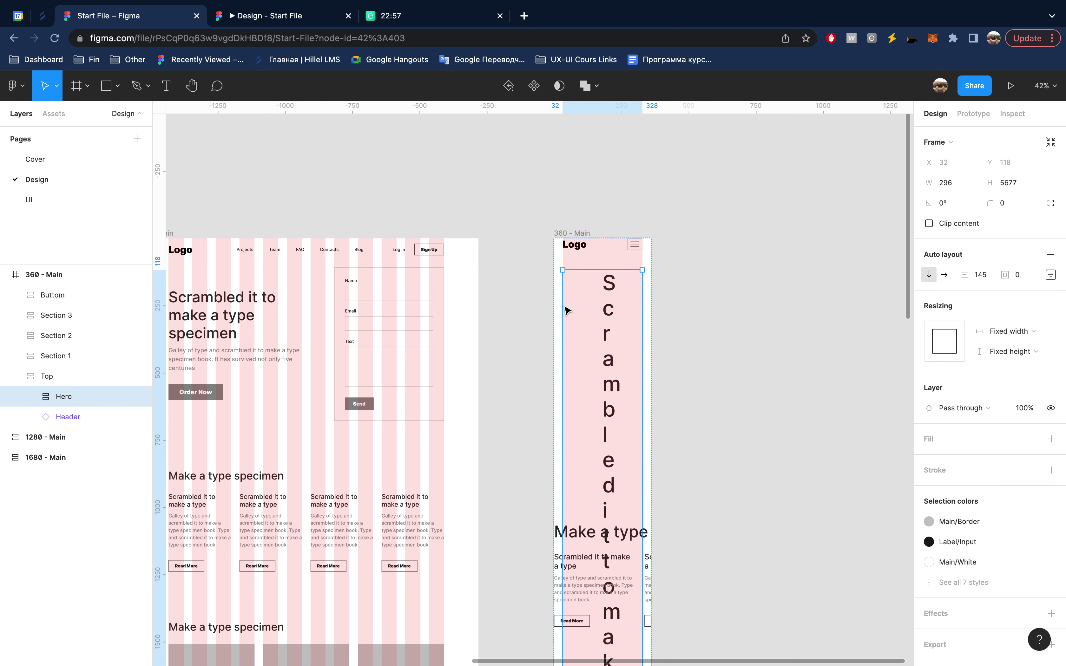
scroll(440, 375, down, 2)
scroll(547, 369, down, 3)
scroll(537, 371, up, 2)
scroll(533, 371, up, 1)
mouse_move(83, 356)
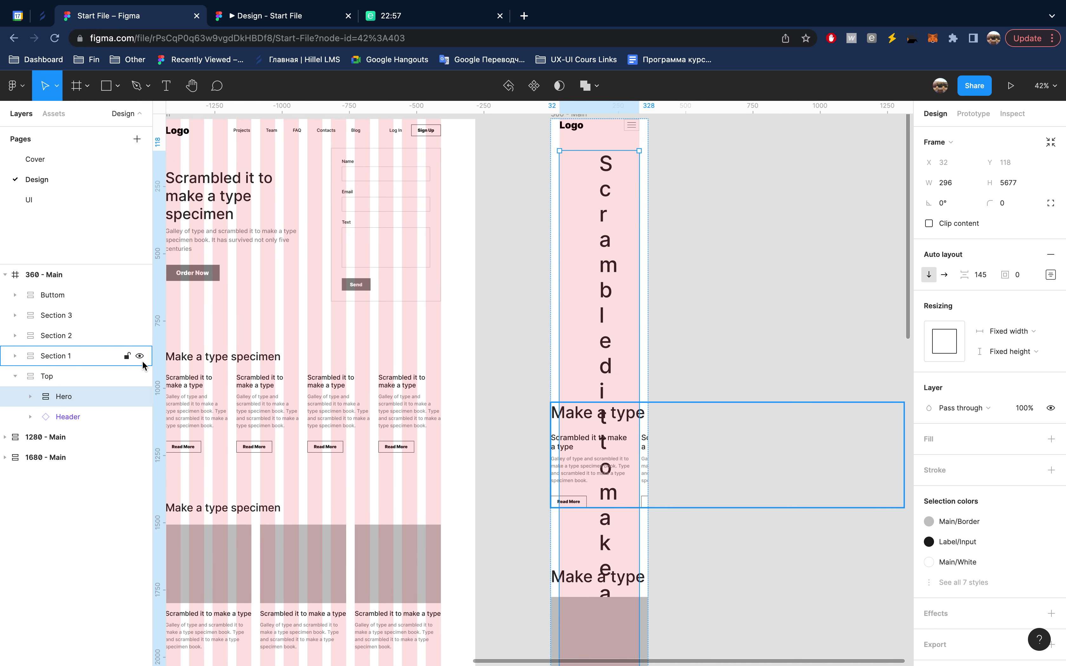
- Hide Sections 1–3 and the Buttom section, then select the 360 - Main frame
drag(139, 359, 141, 301)
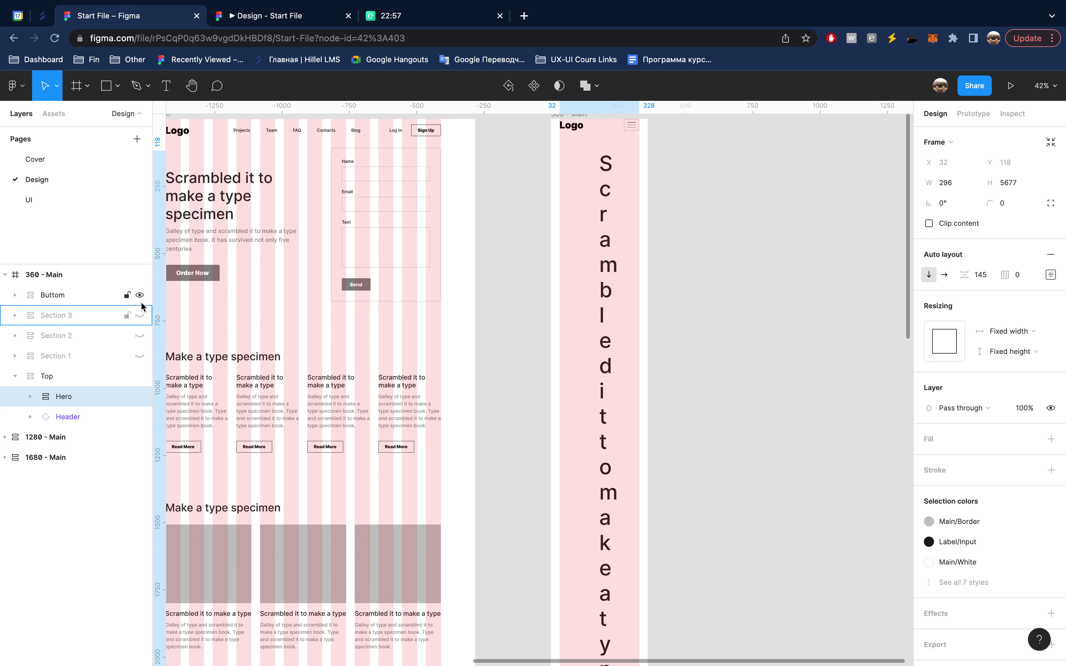
click(140, 295)
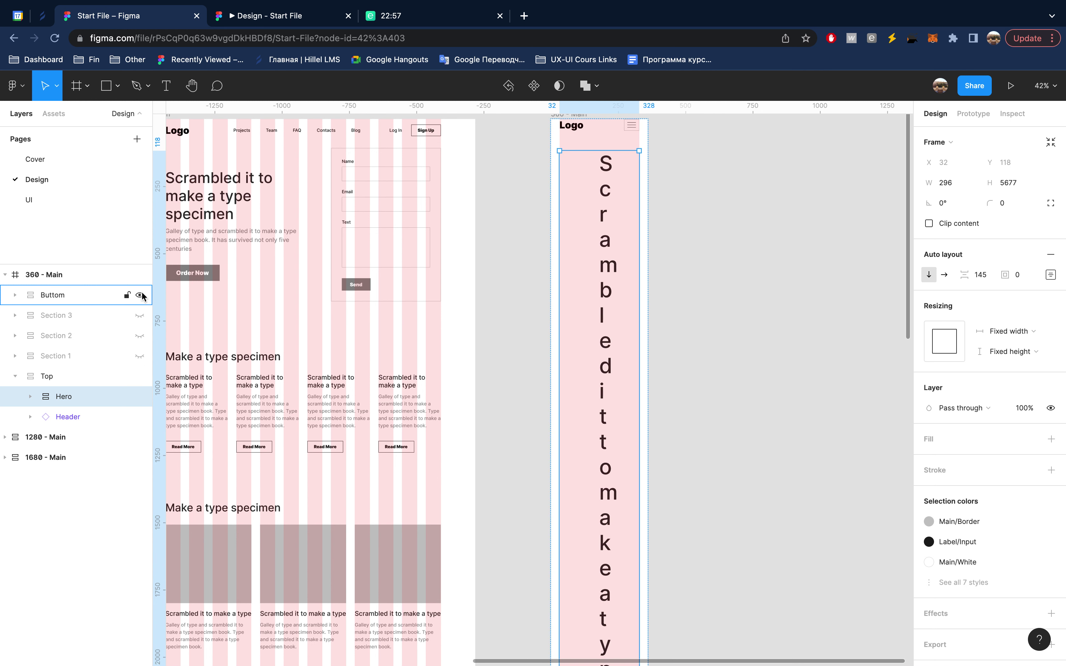
click(84, 275)
scroll(606, 297, up, 3)
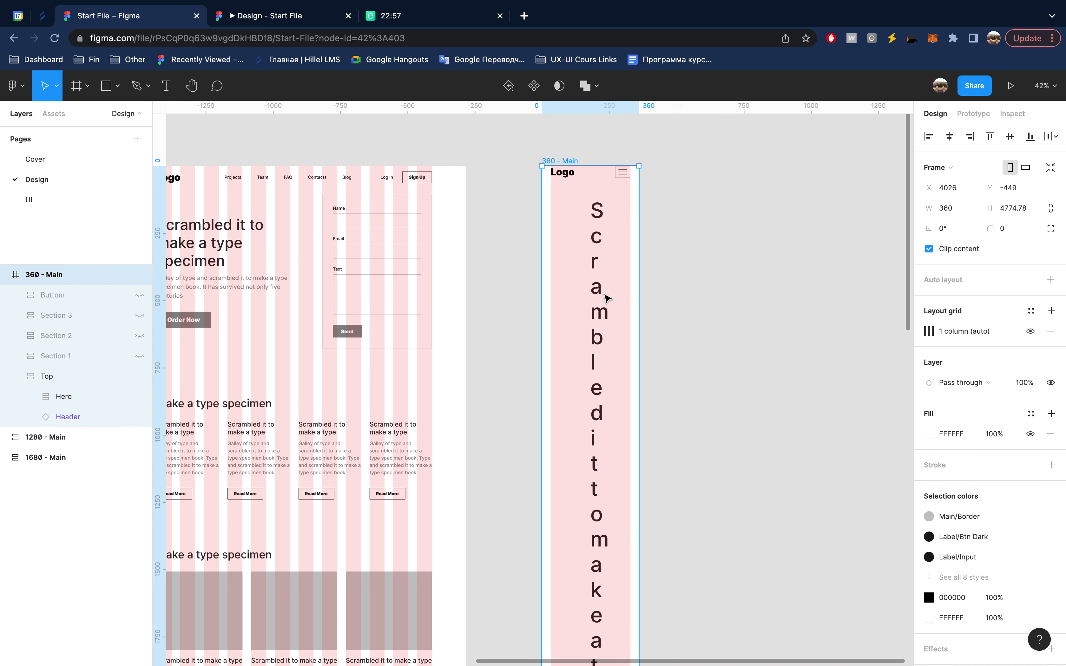
scroll(606, 299, up, 2)
key(shift+a)
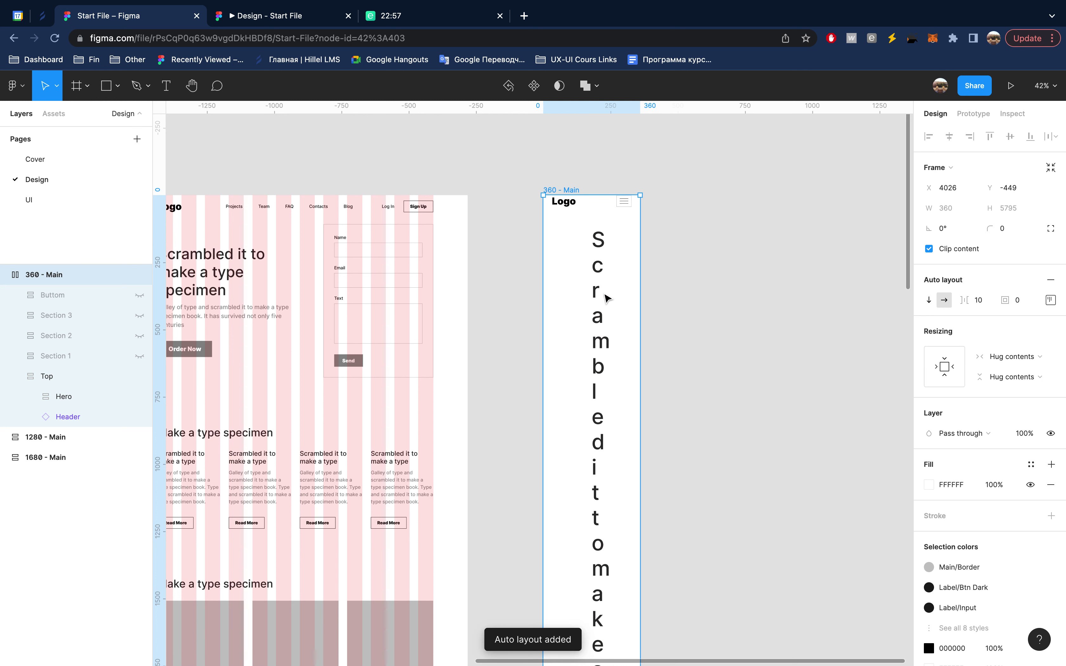
key(ctrl+z)
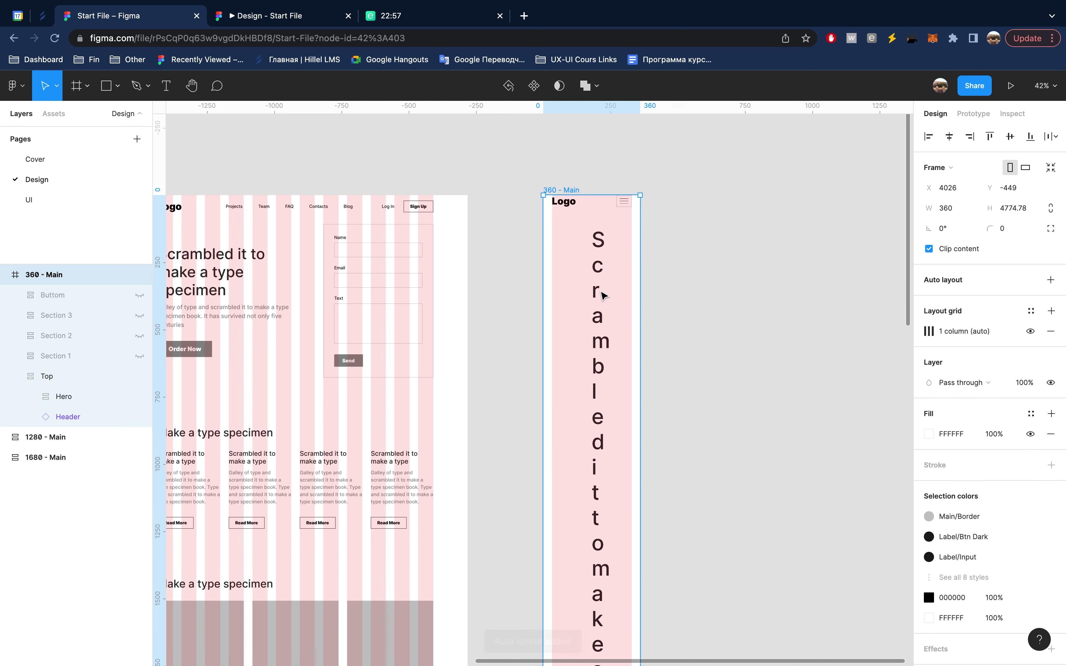
- Save the frame's layout grid as a style named 'S/414 - 360'
click(1031, 311)
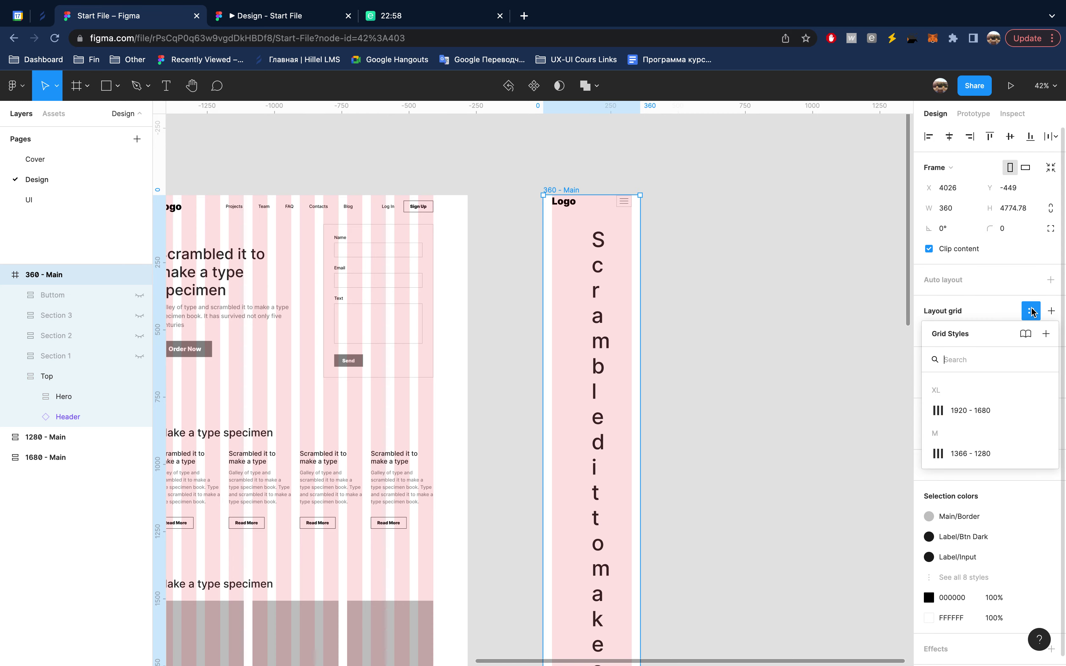
click(1046, 335)
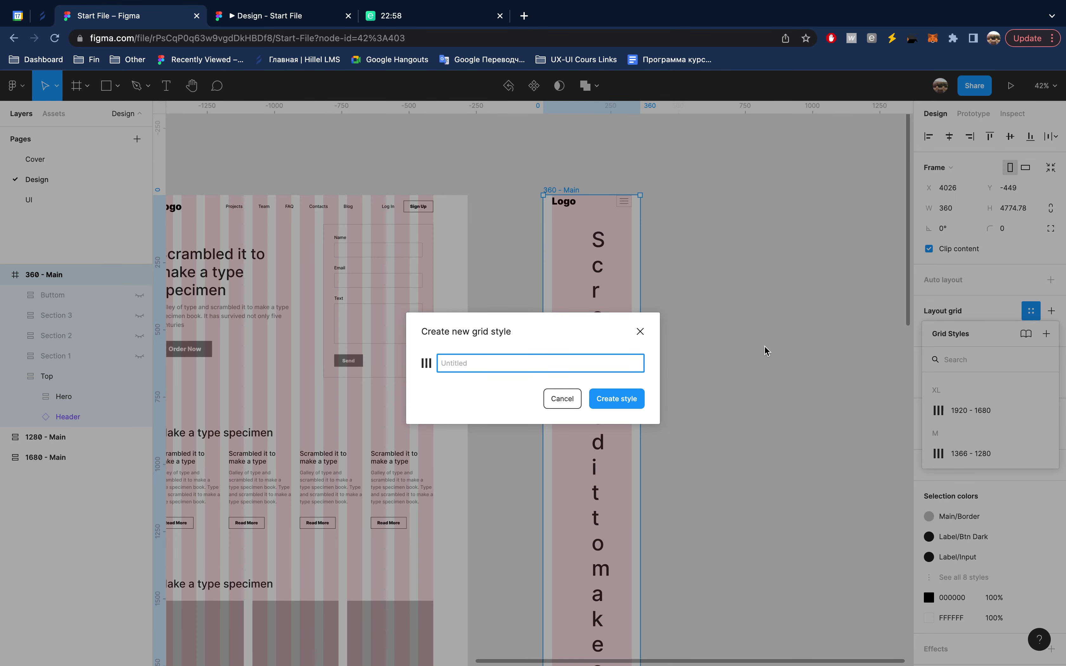
text(S 414 - 360)
key(Return)
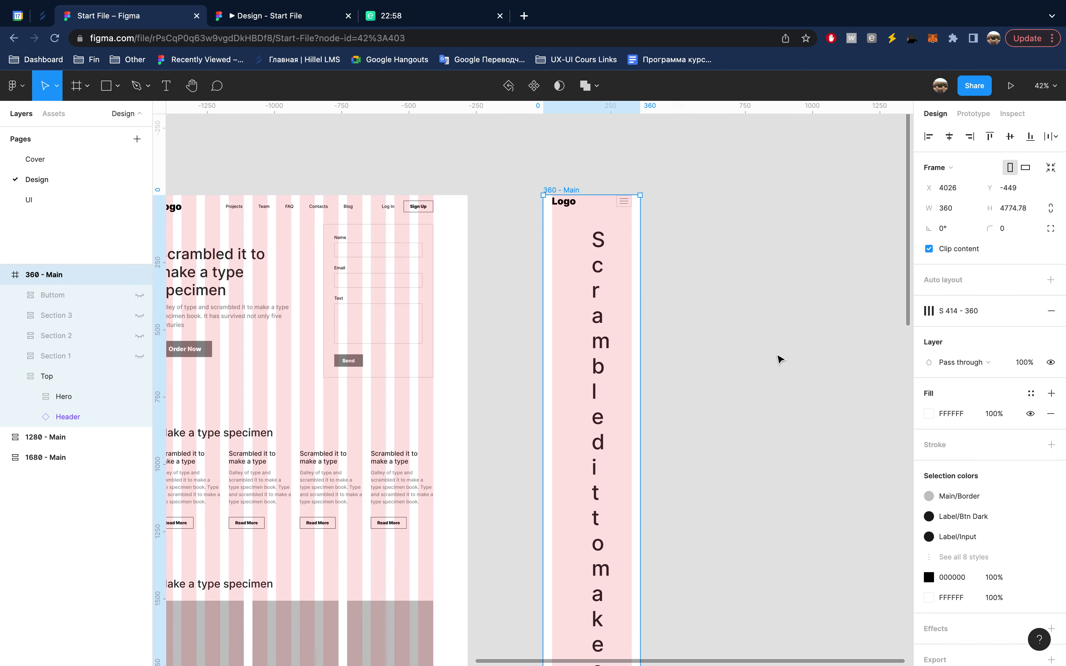
click(780, 358)
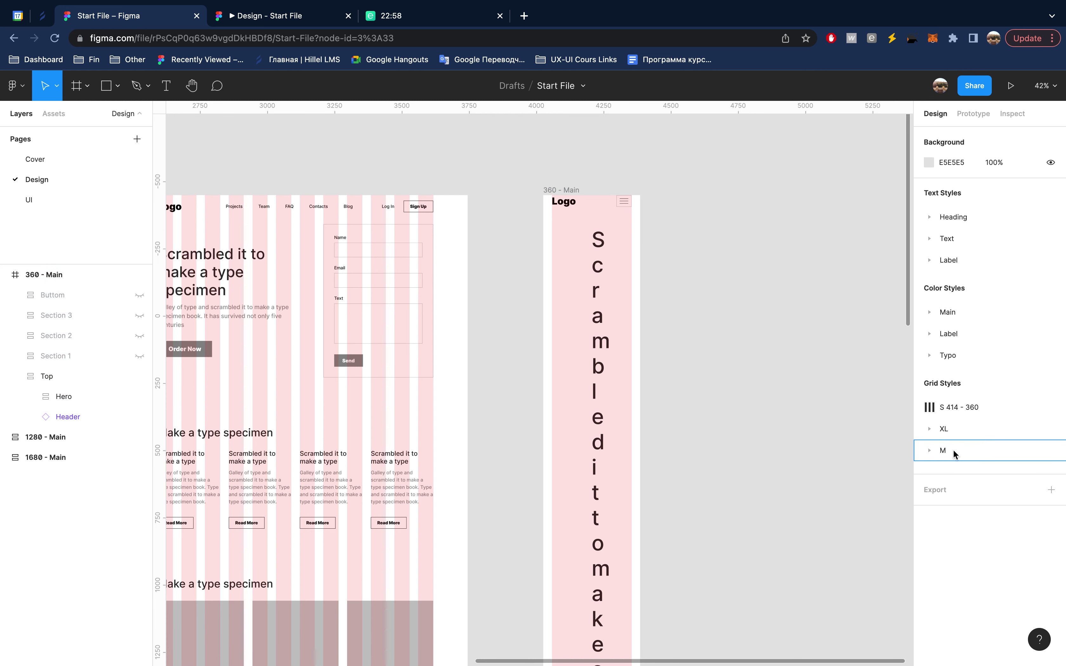
mouse_move(991, 408)
click(1056, 408)
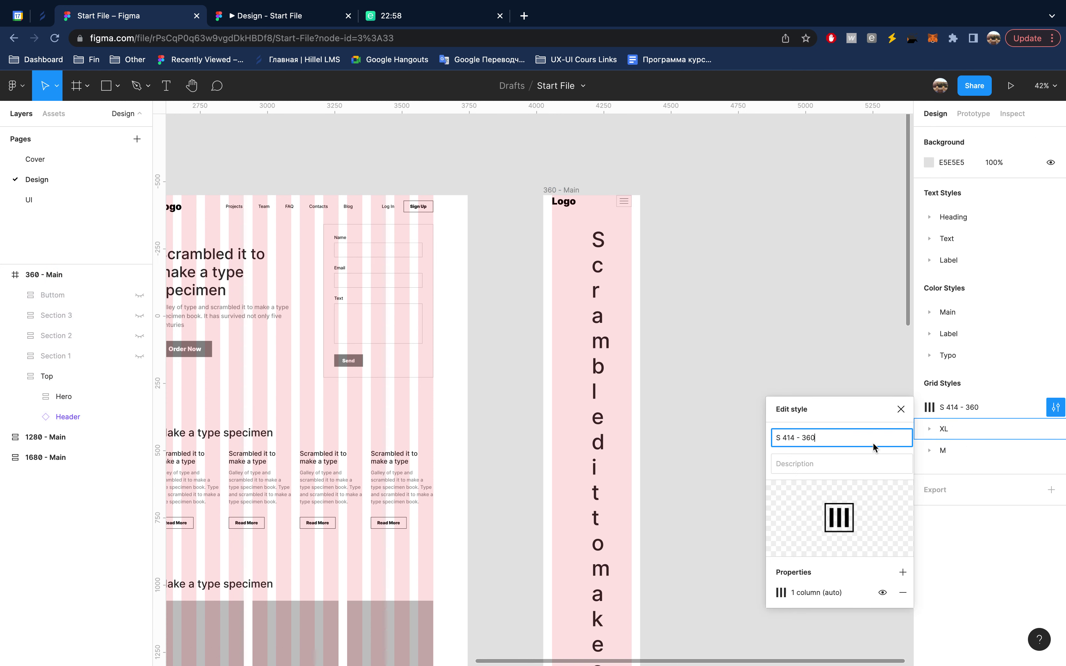
text(/)
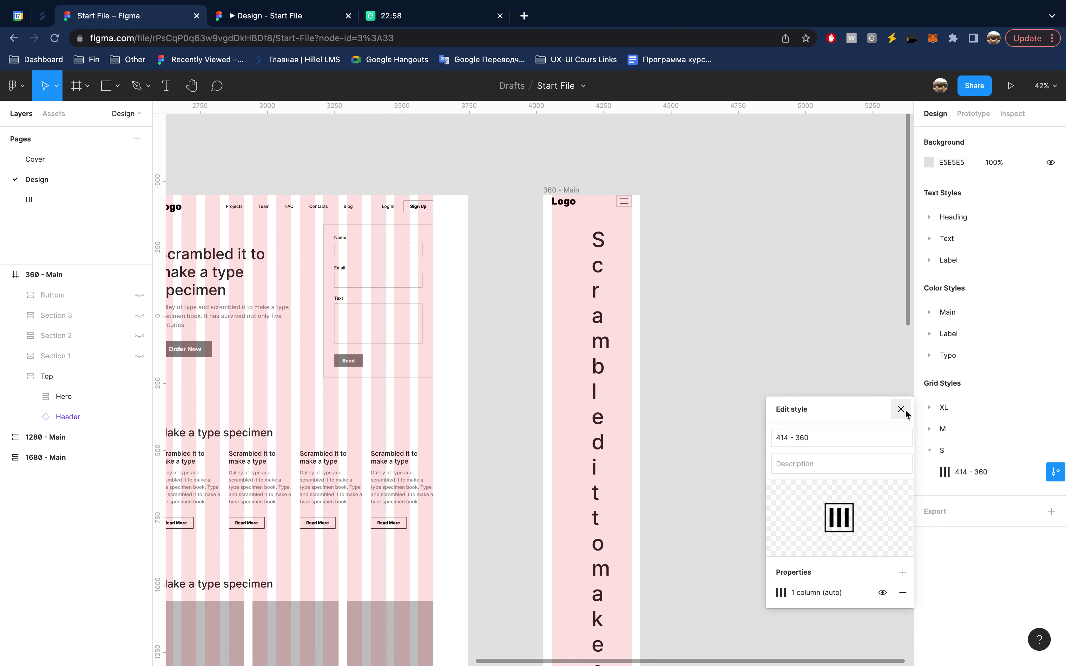
click(900, 409)
- Inspect the XL, M and S grid style groups in local styles, then collapse them
click(929, 430)
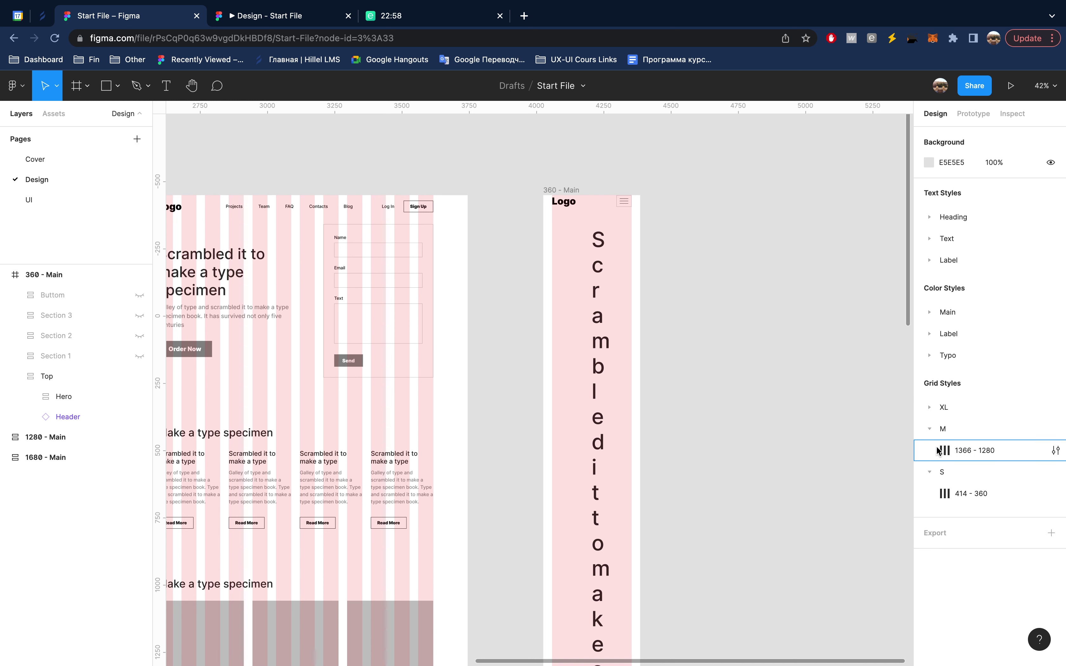
click(931, 416)
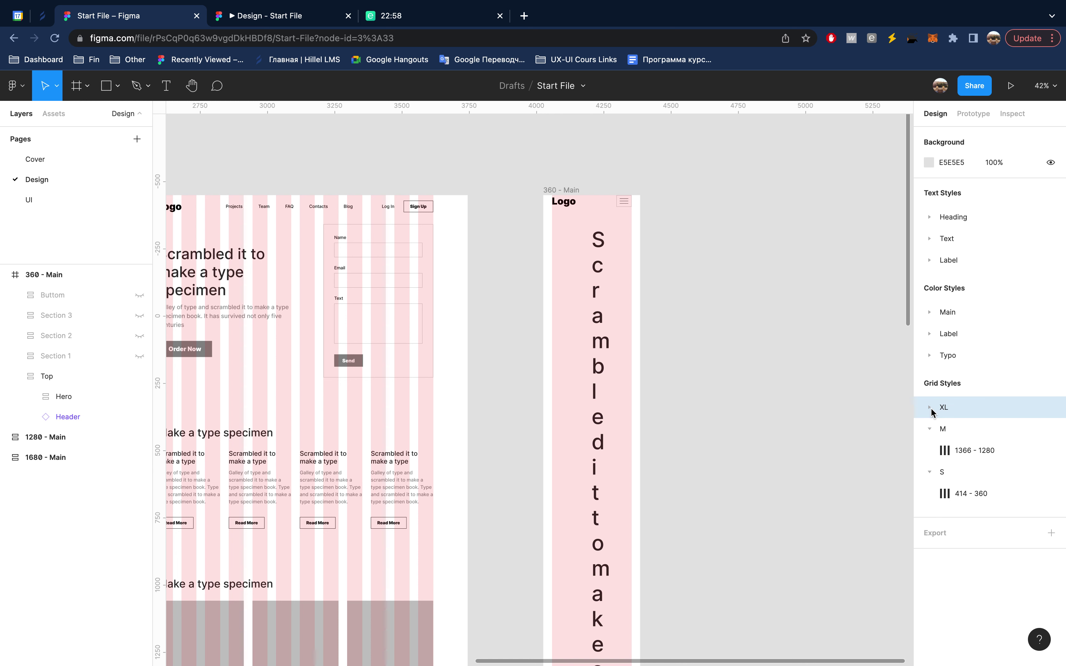
click(930, 409)
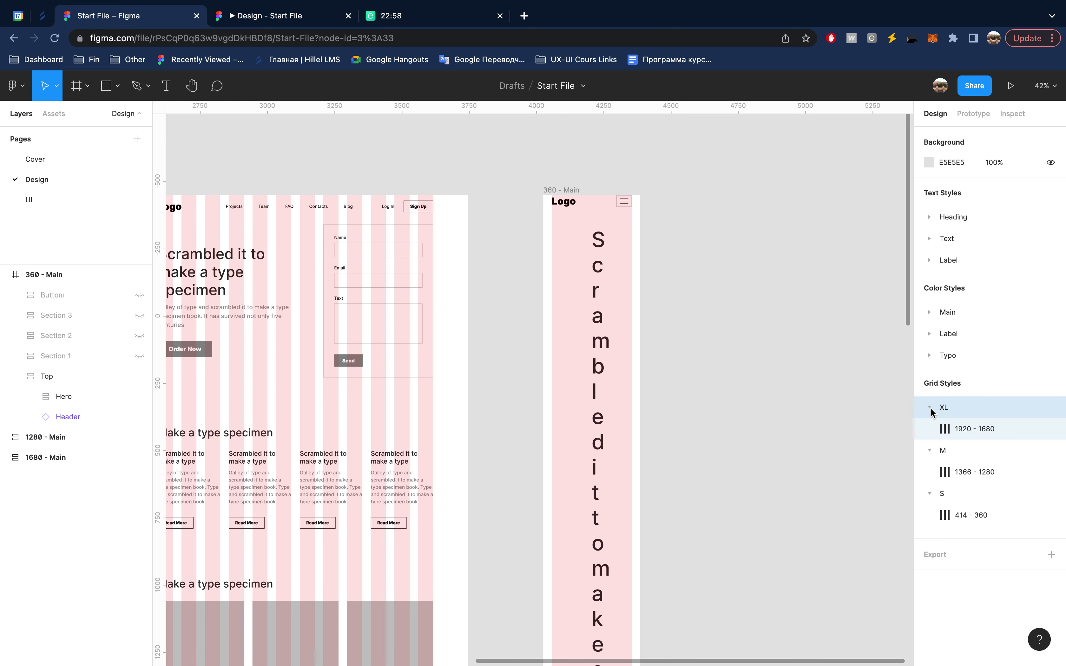
click(930, 408)
click(930, 428)
click(930, 450)
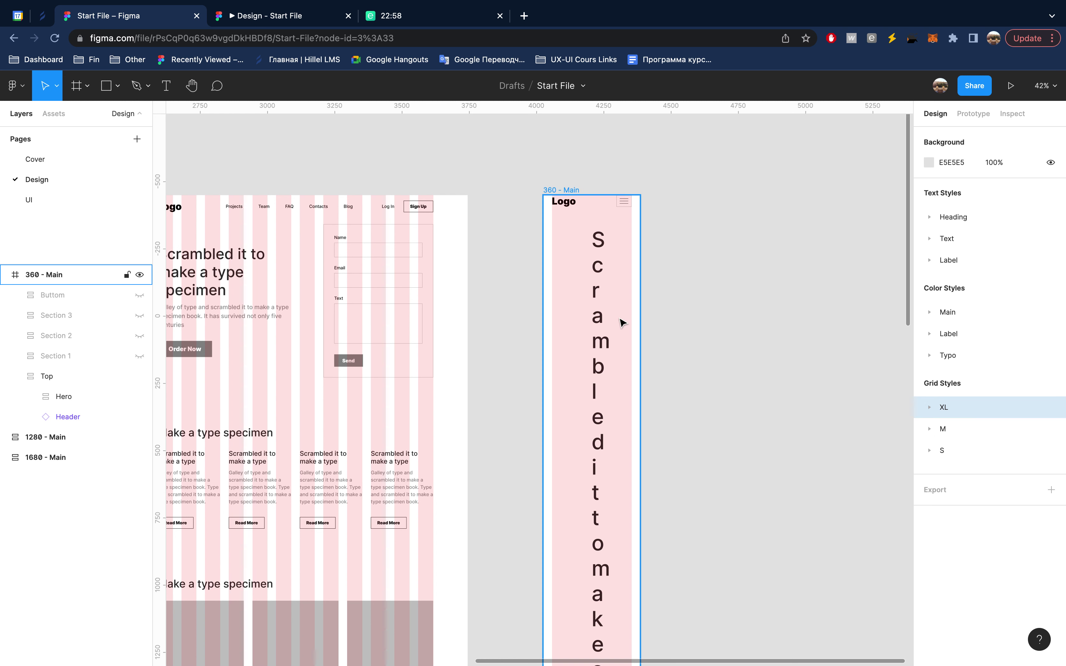
click(597, 314)
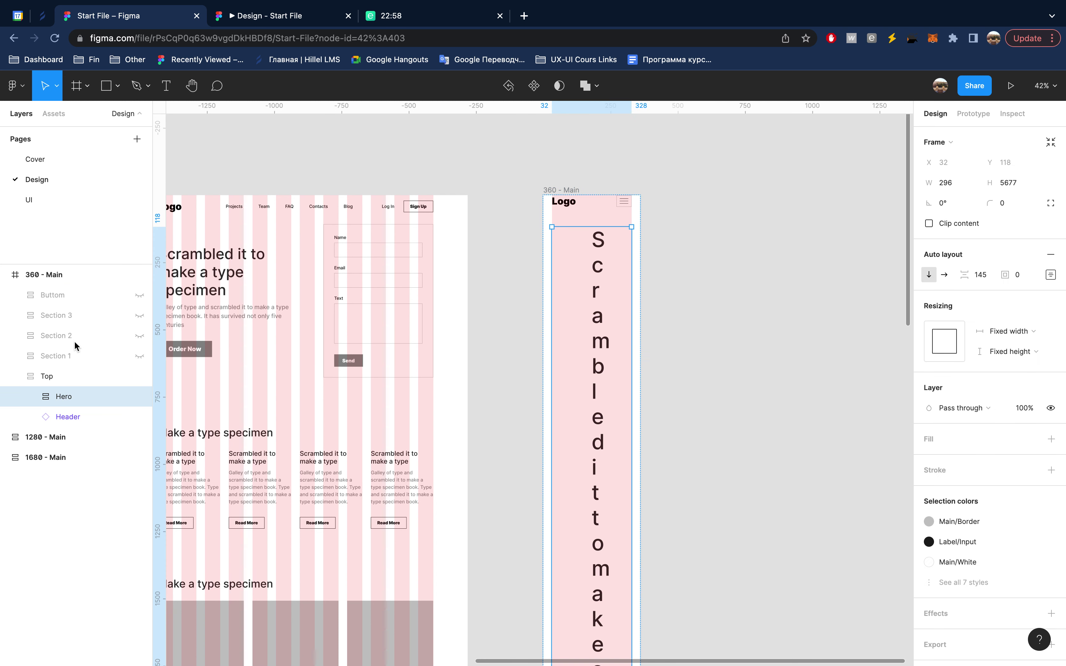
- Add auto layout to 360 - Main with 20 top padding
click(73, 275)
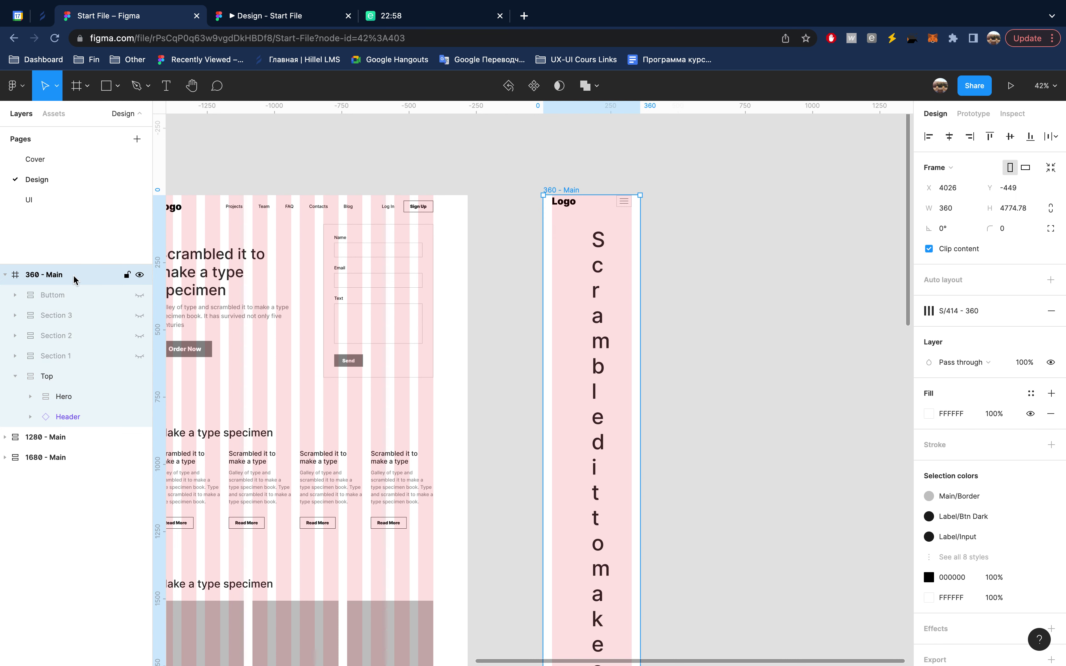
key(shift+a)
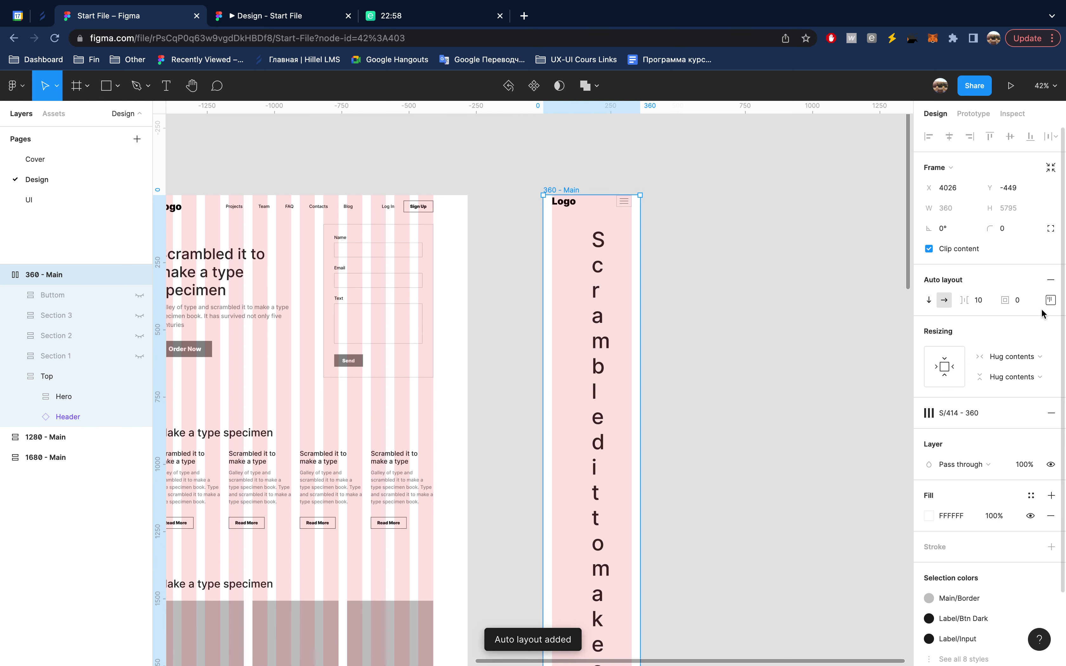
click(1050, 300)
click(1007, 324)
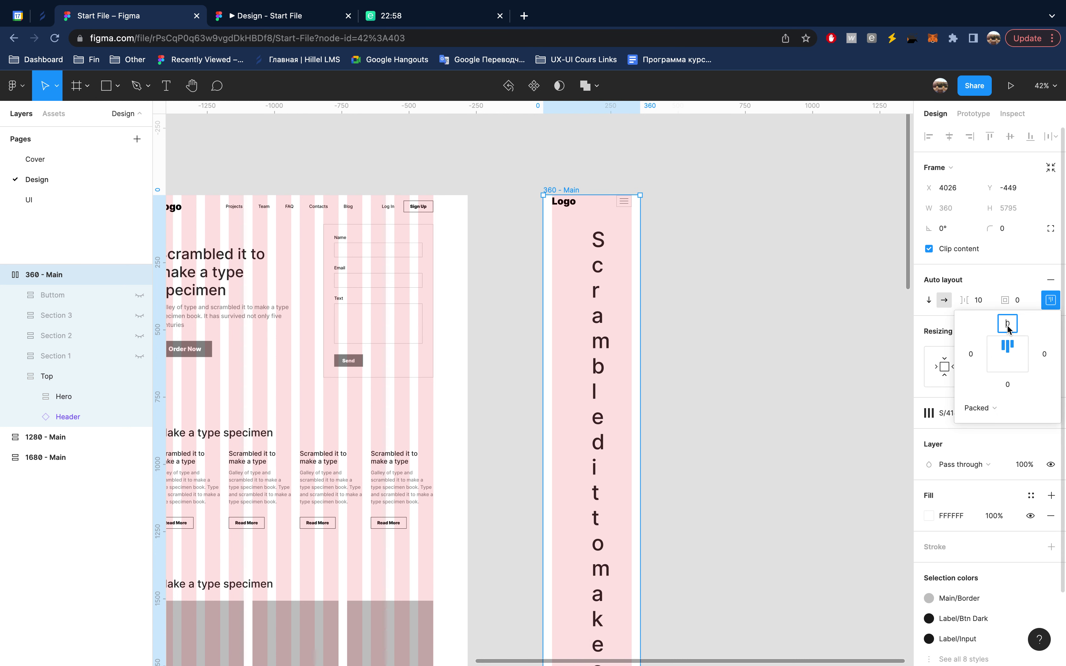
text(20)
key(Return)
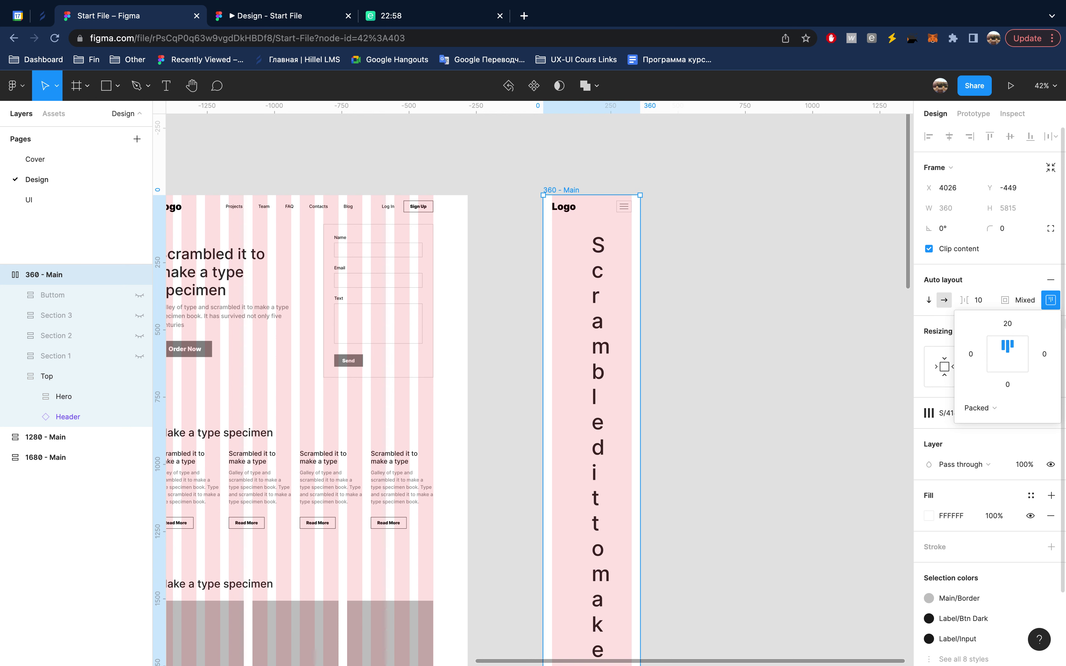
click(1053, 303)
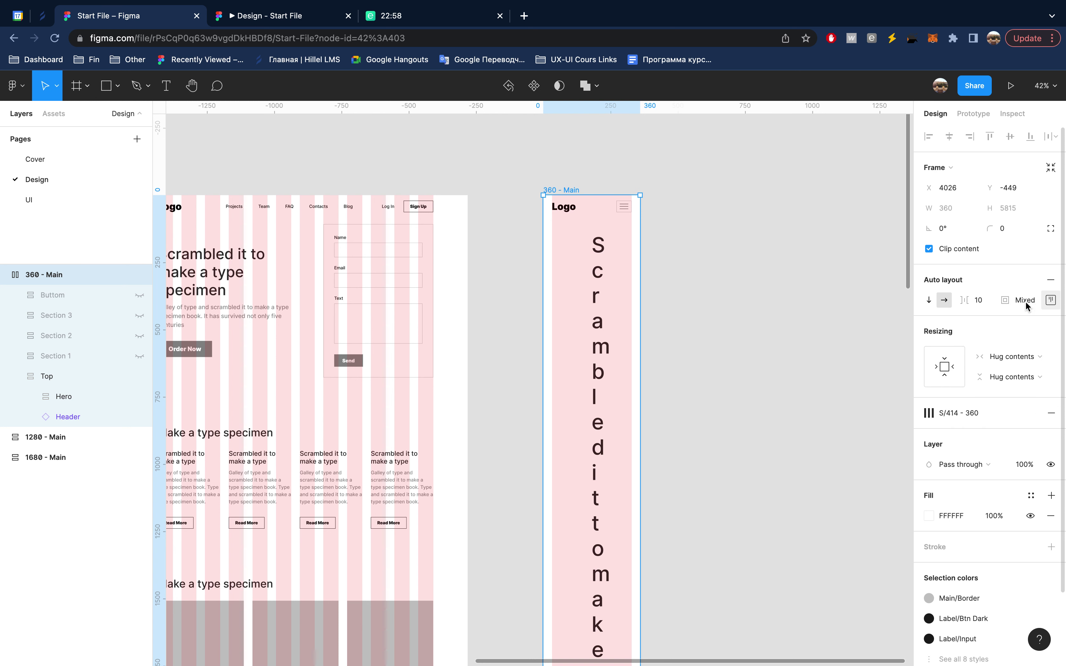
- Try setting the Top section's width to 296, then undo it
click(76, 375)
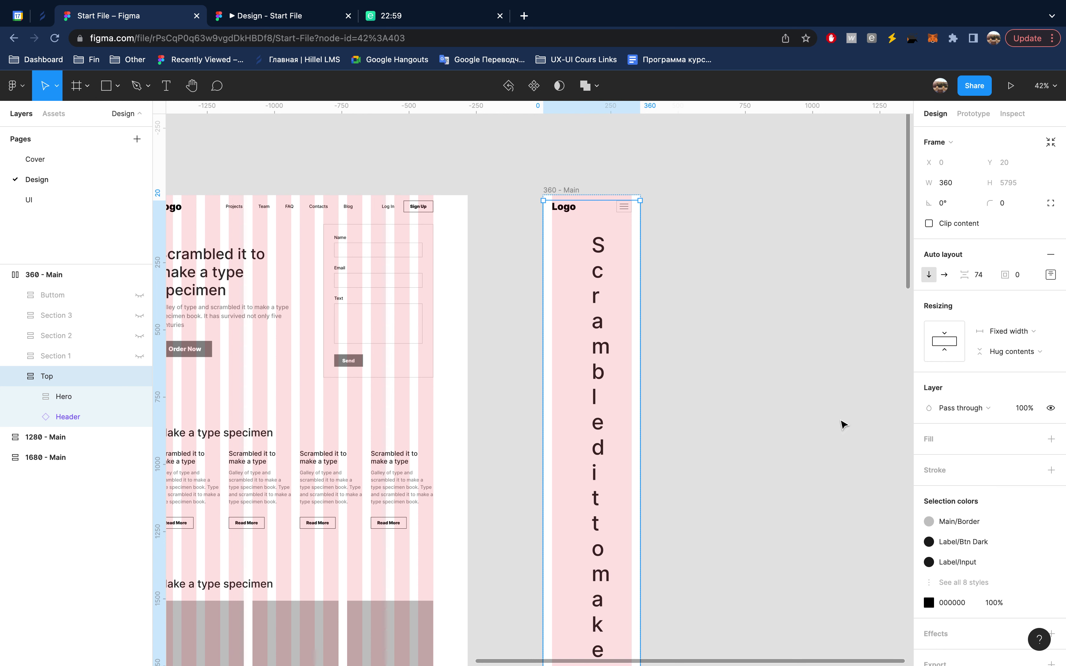
click(956, 183)
double_click(956, 184)
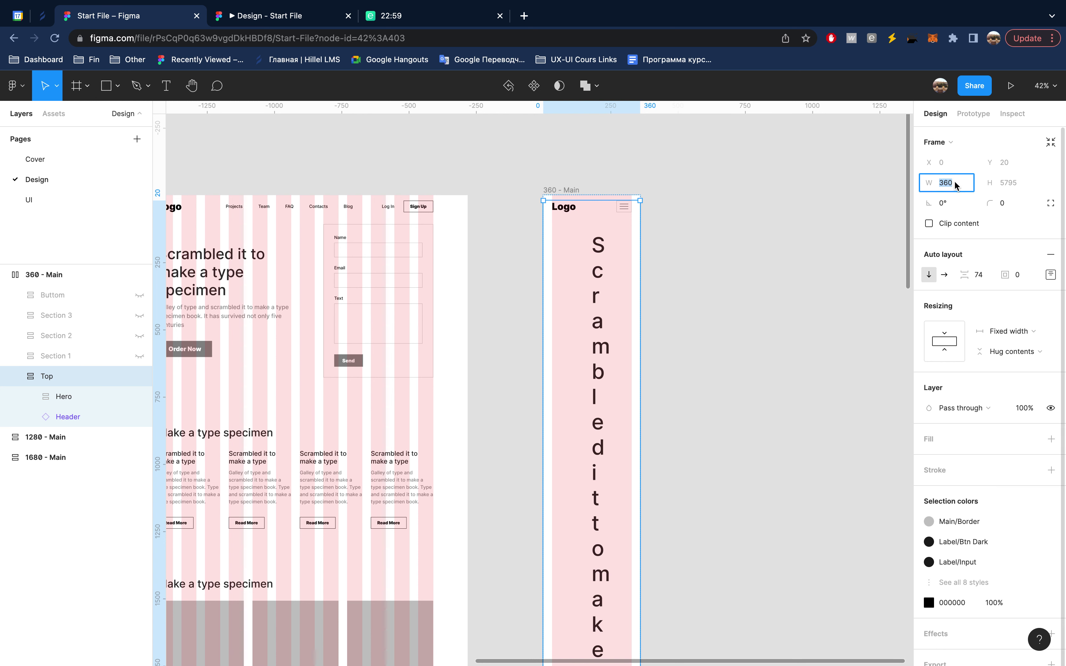
text(296)
key(Return)
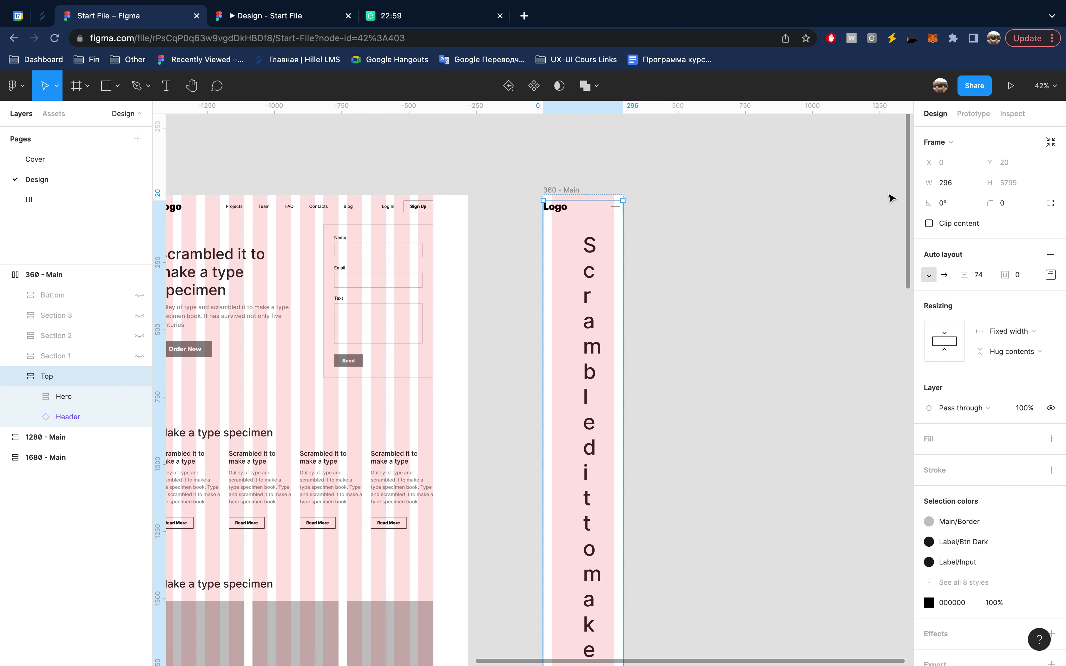
key(ctrl+z)
- Give 360 - Main a fixed width and set the Top section to 296 wide
click(80, 273)
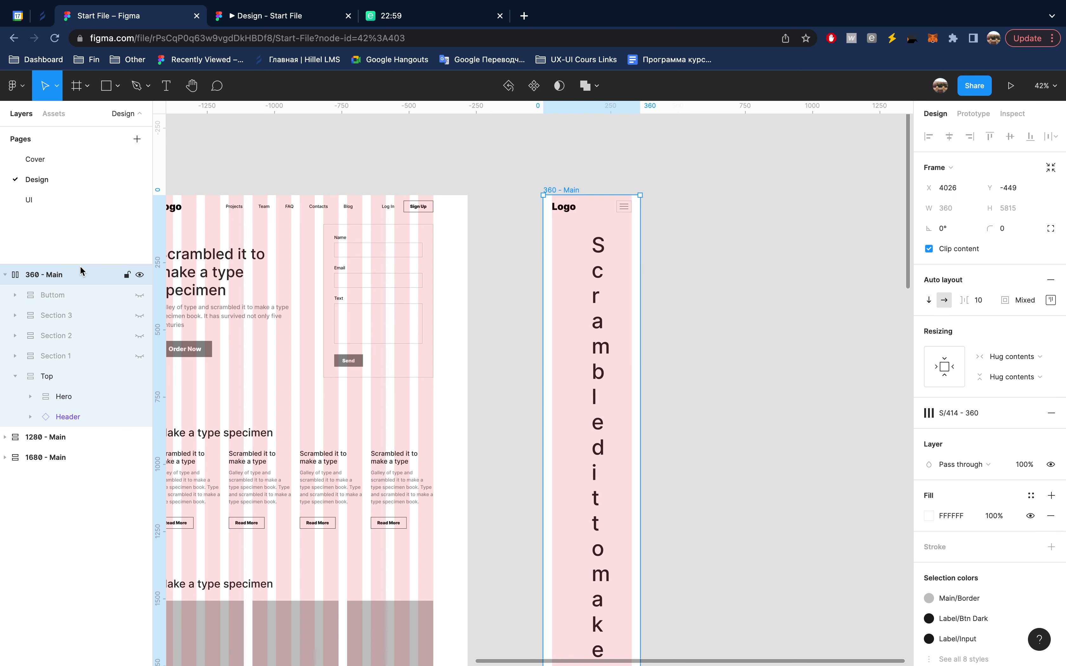
click(1018, 357)
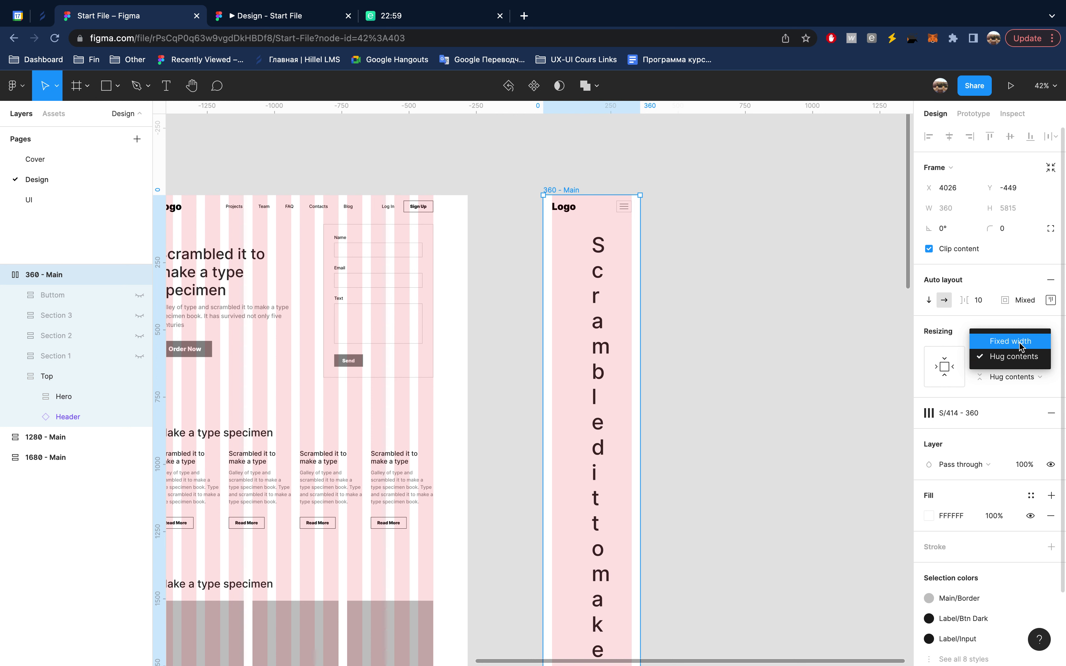
click(1020, 343)
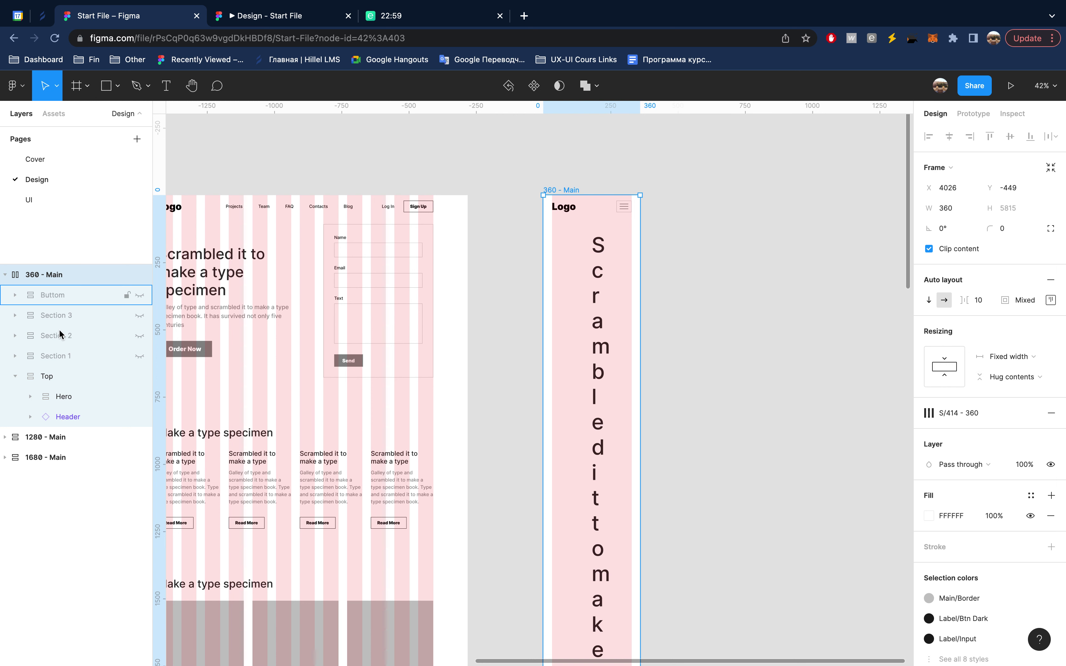
click(67, 382)
click(958, 189)
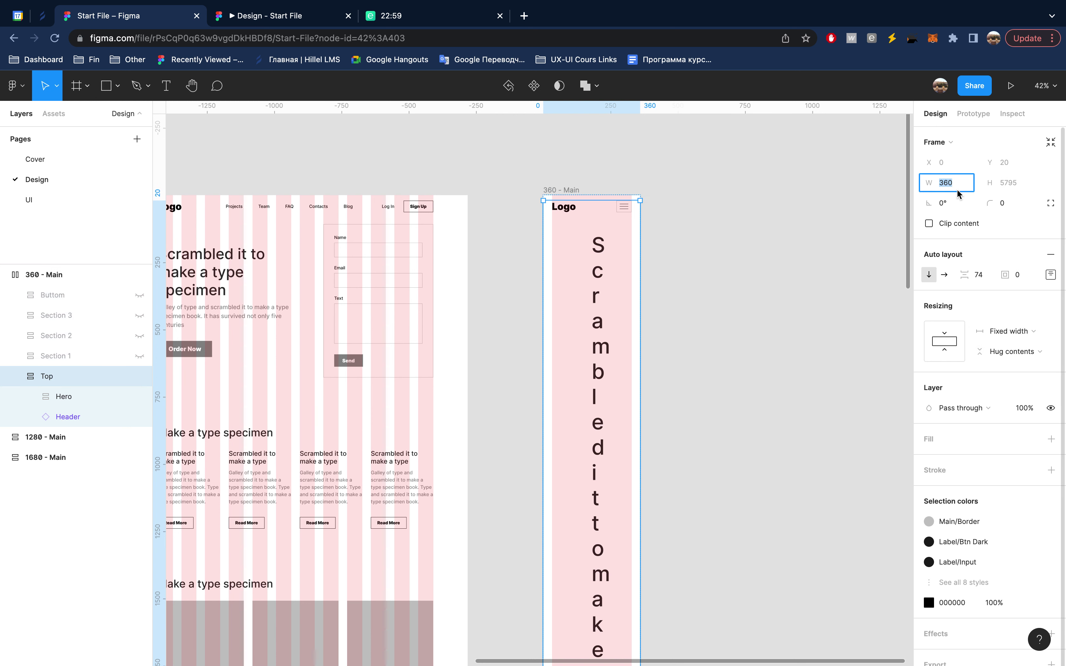
text(2)
key(Return)
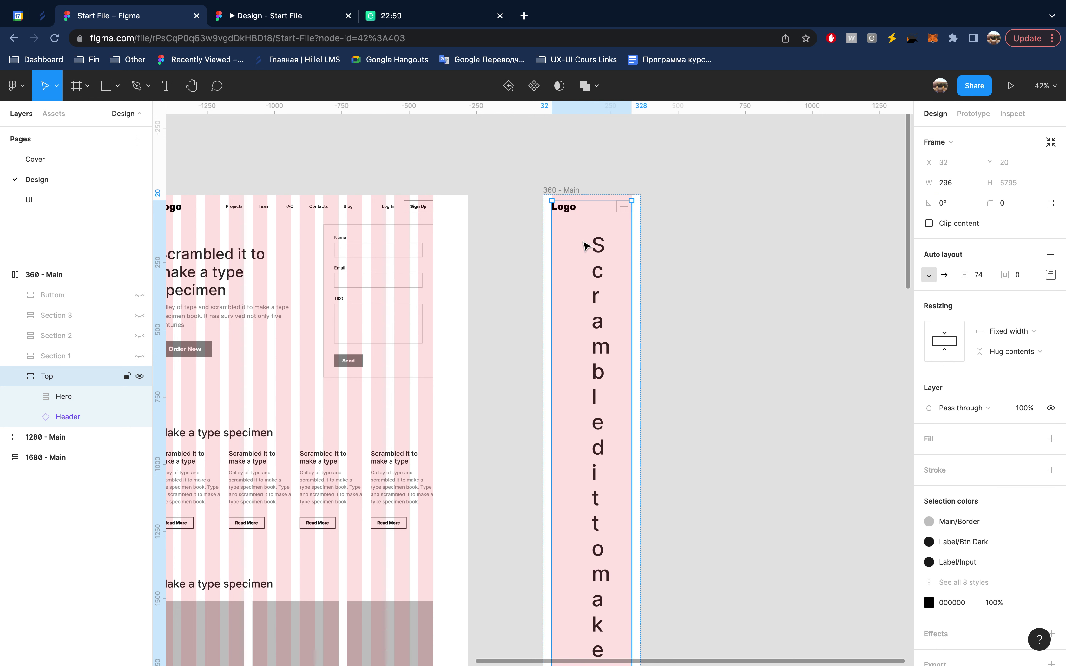
- Make the Text and Btn frame inside Hero fill the container width
click(90, 400)
scroll(725, 293, down, 5)
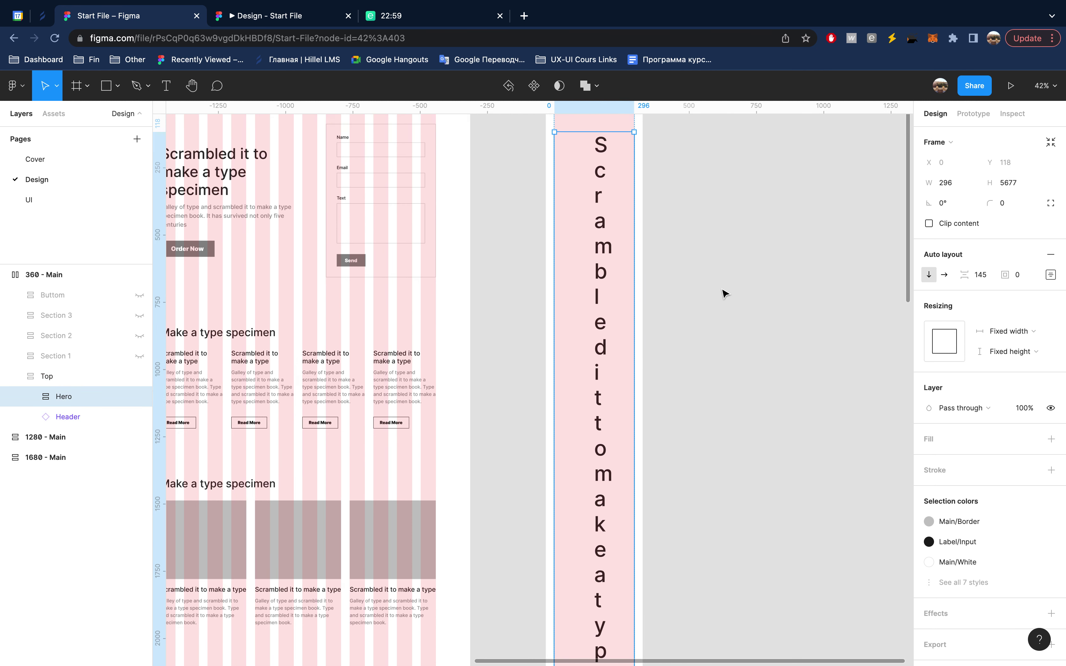
scroll(724, 293, down, 1)
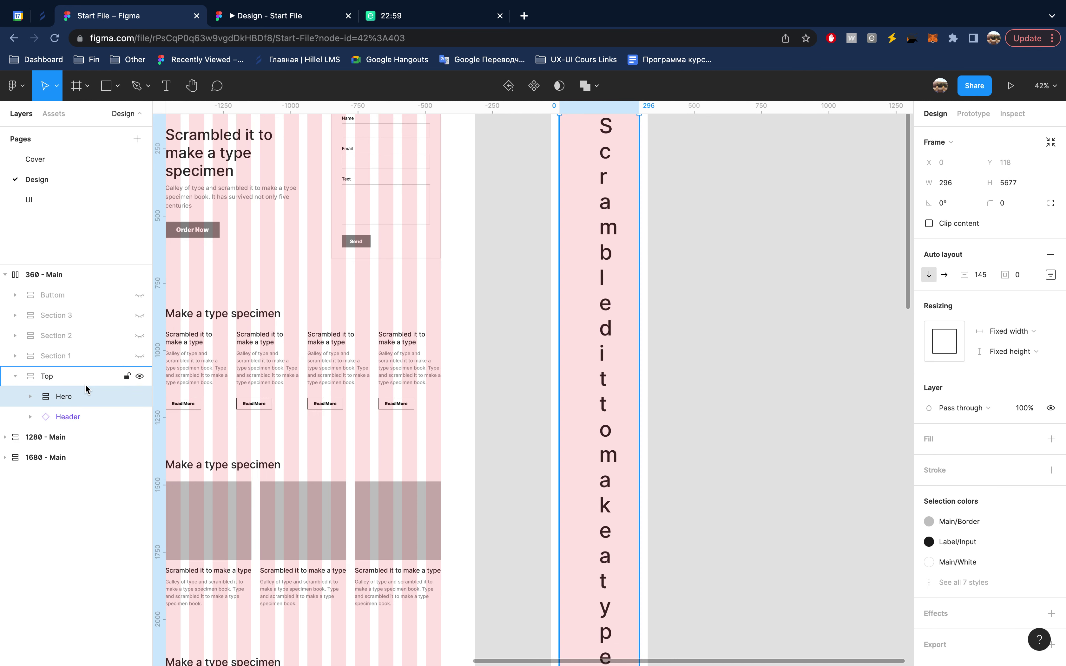
scroll(556, 404, down, 10)
scroll(556, 405, up, 15)
scroll(556, 405, up, 6)
scroll(556, 404, down, 6)
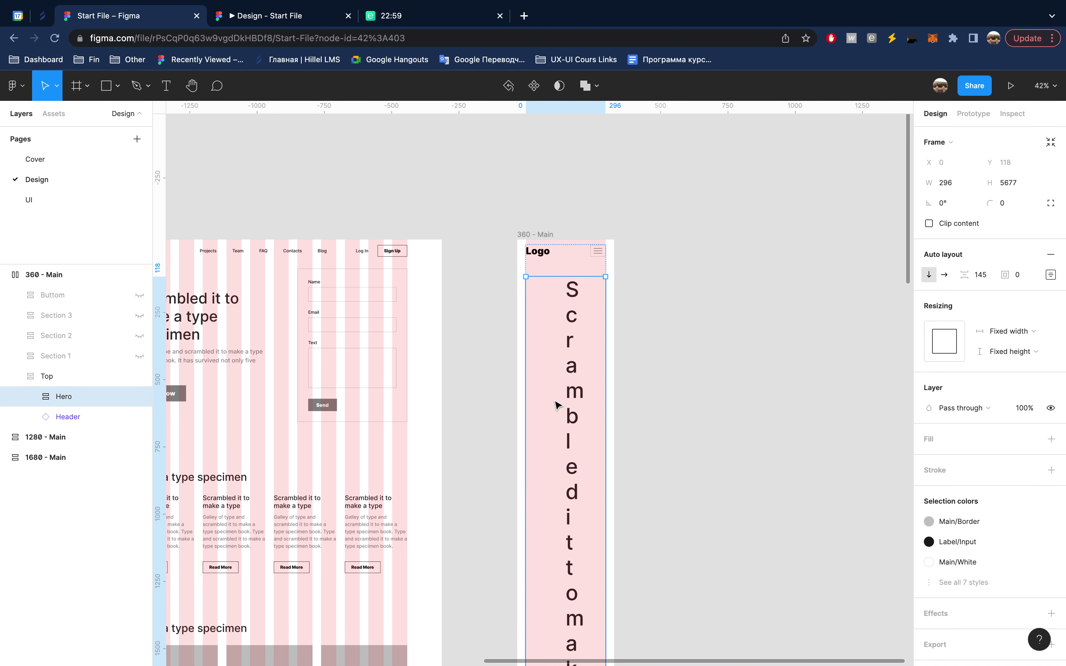
click(30, 396)
click(82, 417)
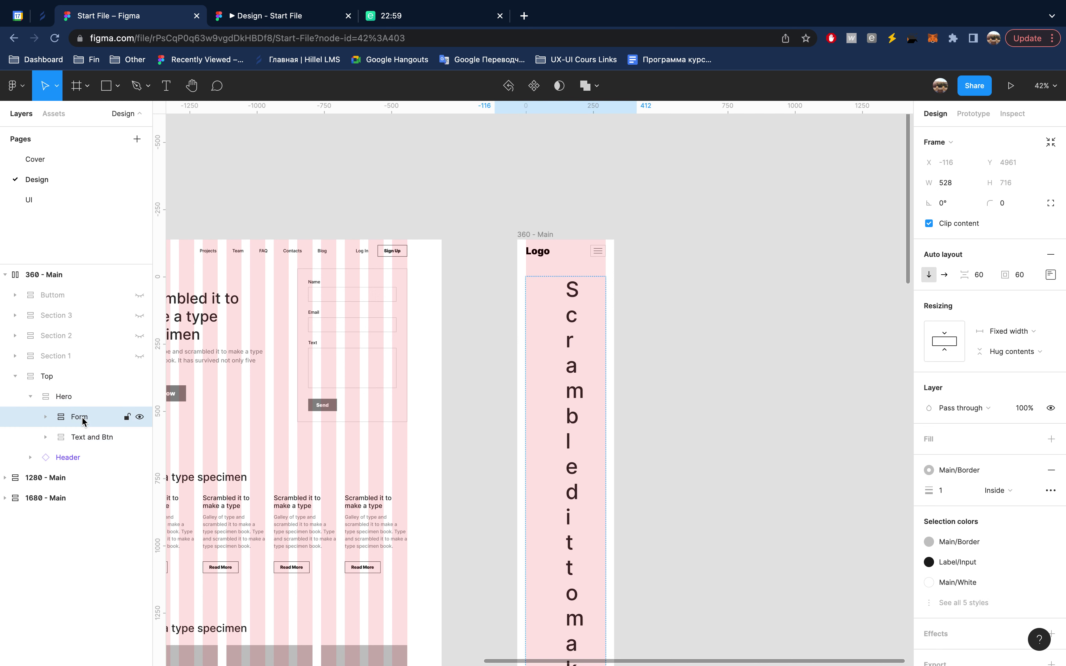
click(79, 436)
click(1026, 331)
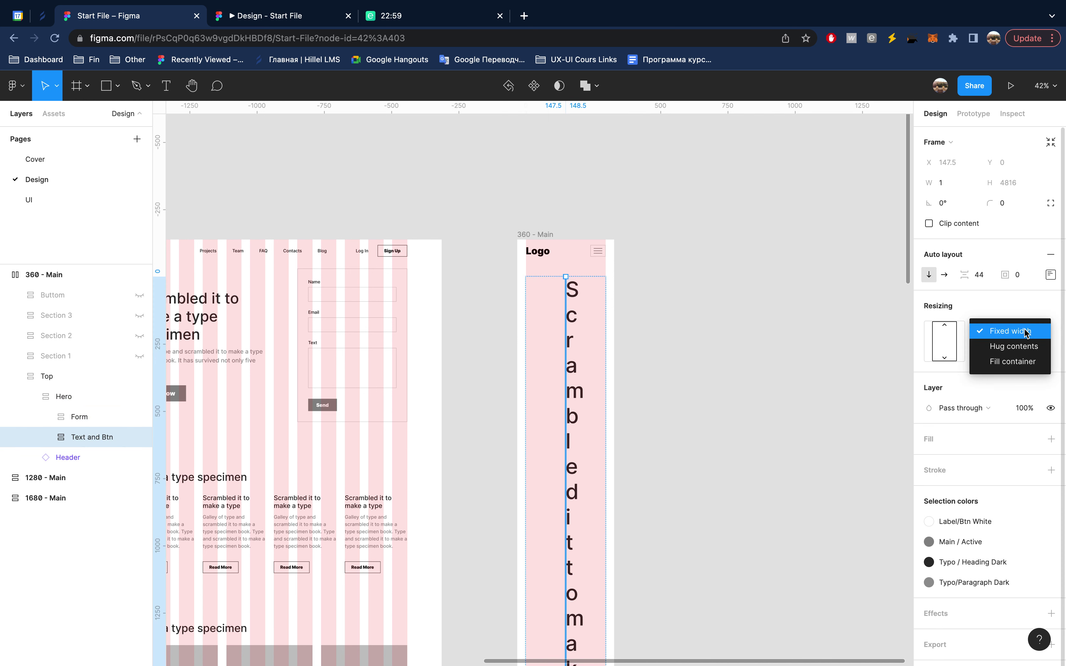
click(1018, 362)
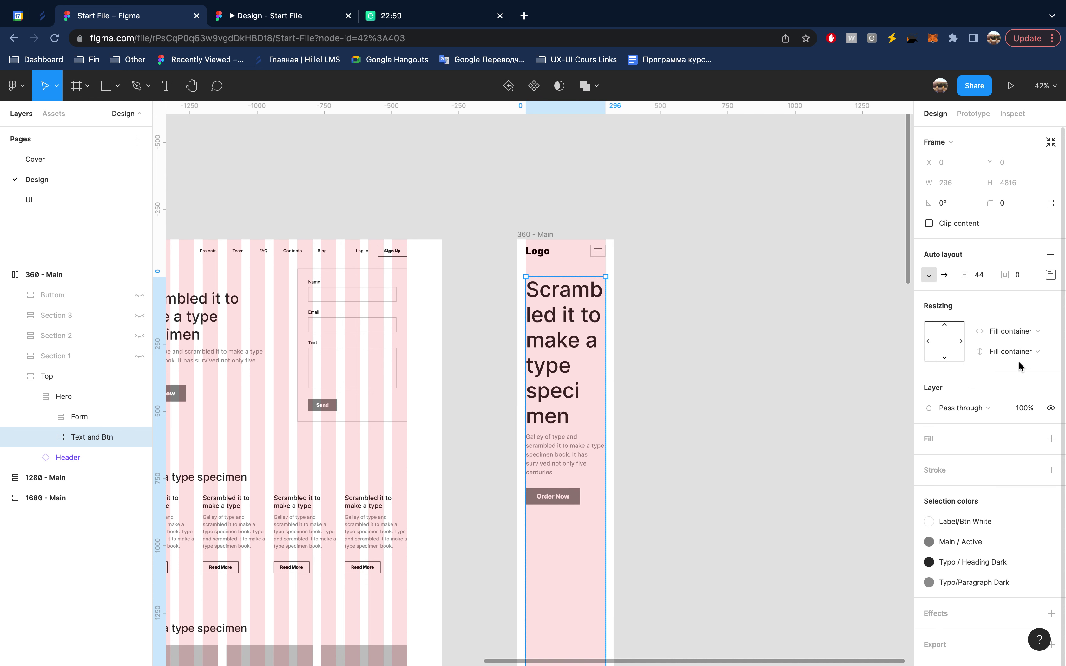
mouse_move(74, 396)
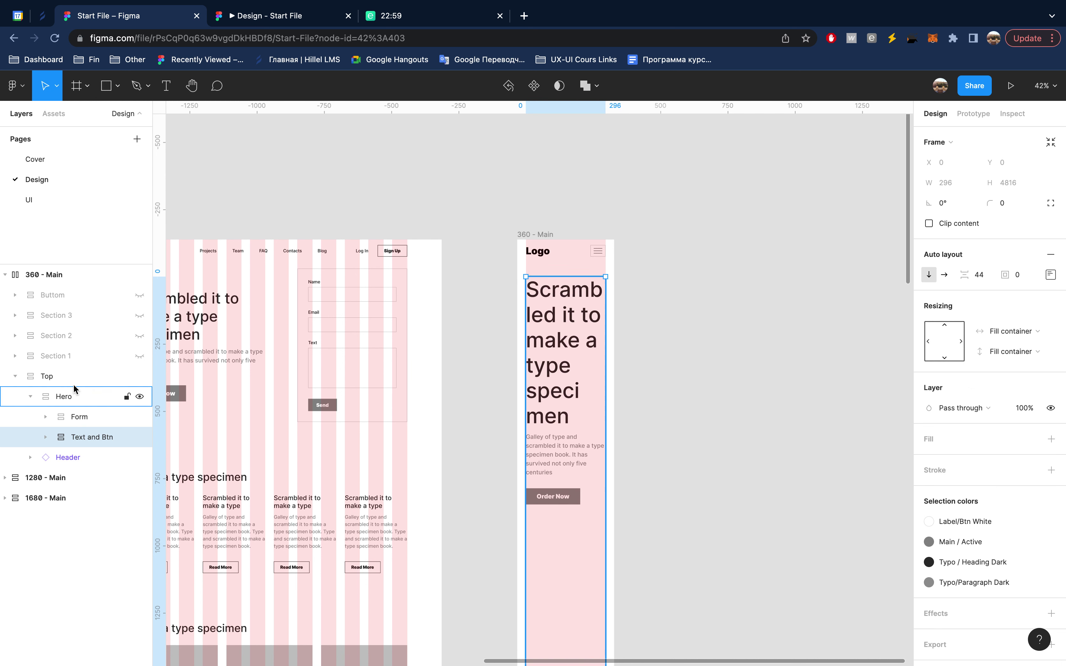
- Set Hero's auto layout item spacing to 24
click(74, 389)
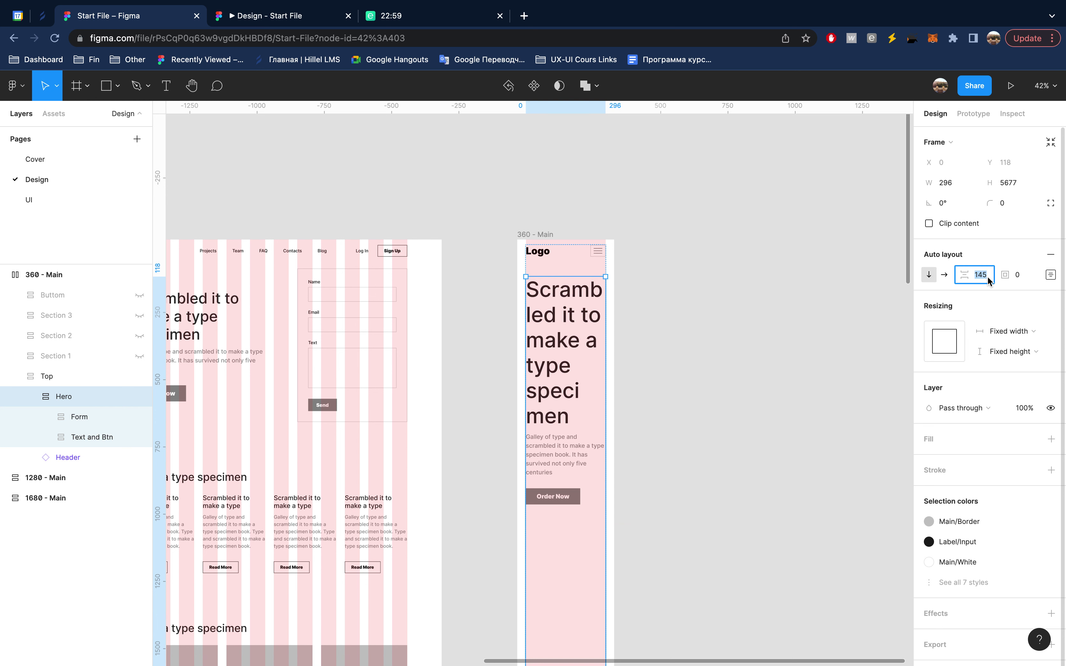
text(24)
key(Return)
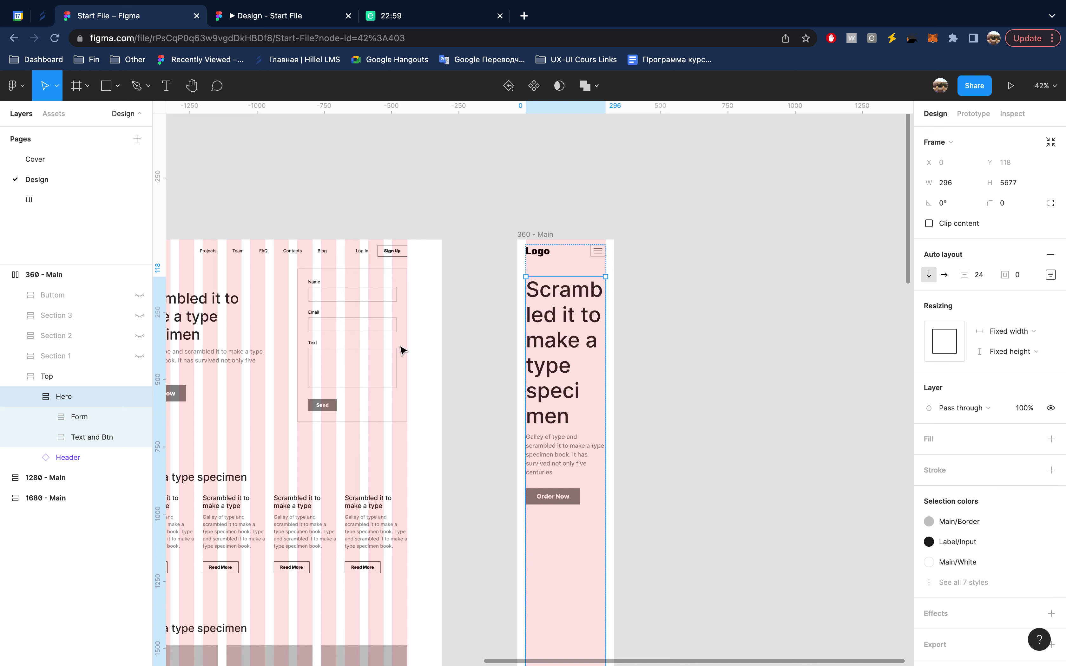
scroll(665, 429, down, 5)
scroll(668, 431, up, 3)
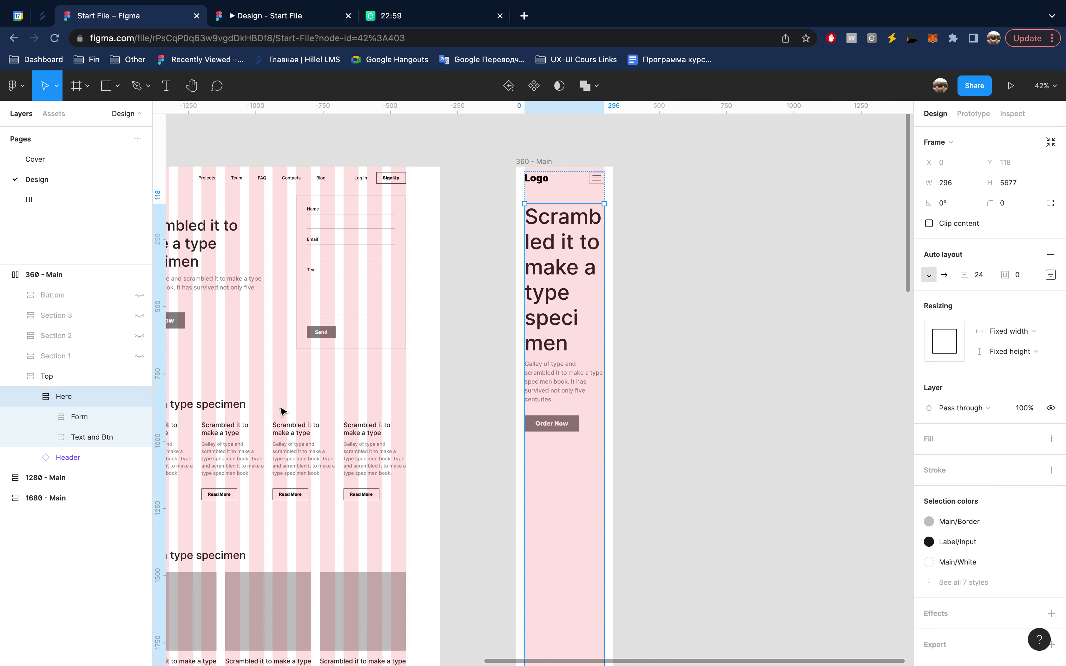
- Make the Text and Btn frame hug its content height
click(83, 417)
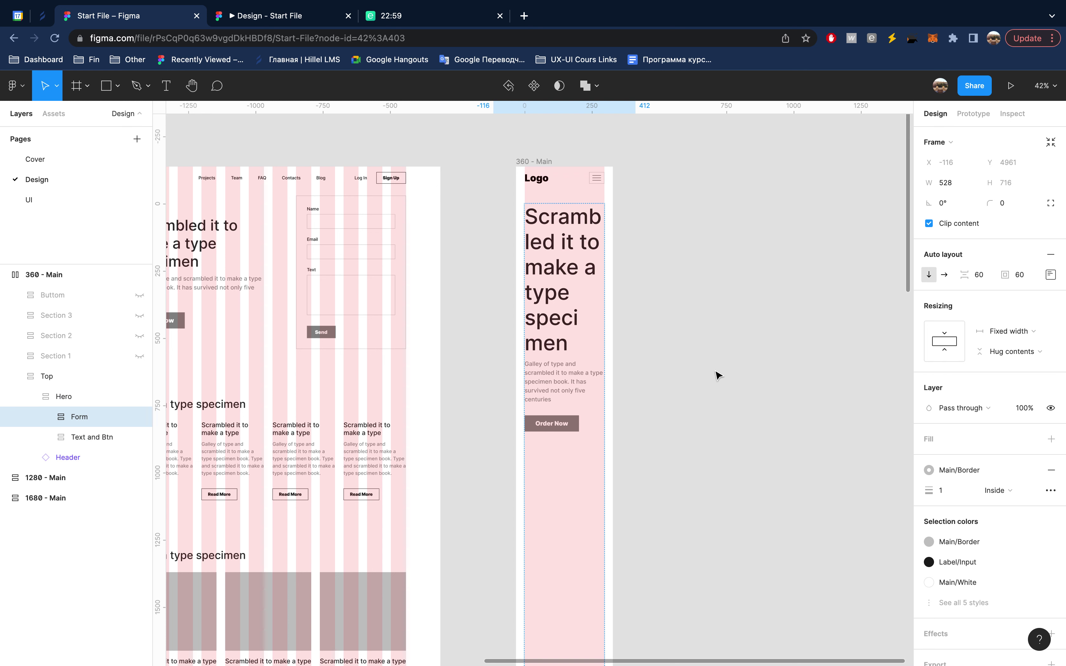
click(91, 437)
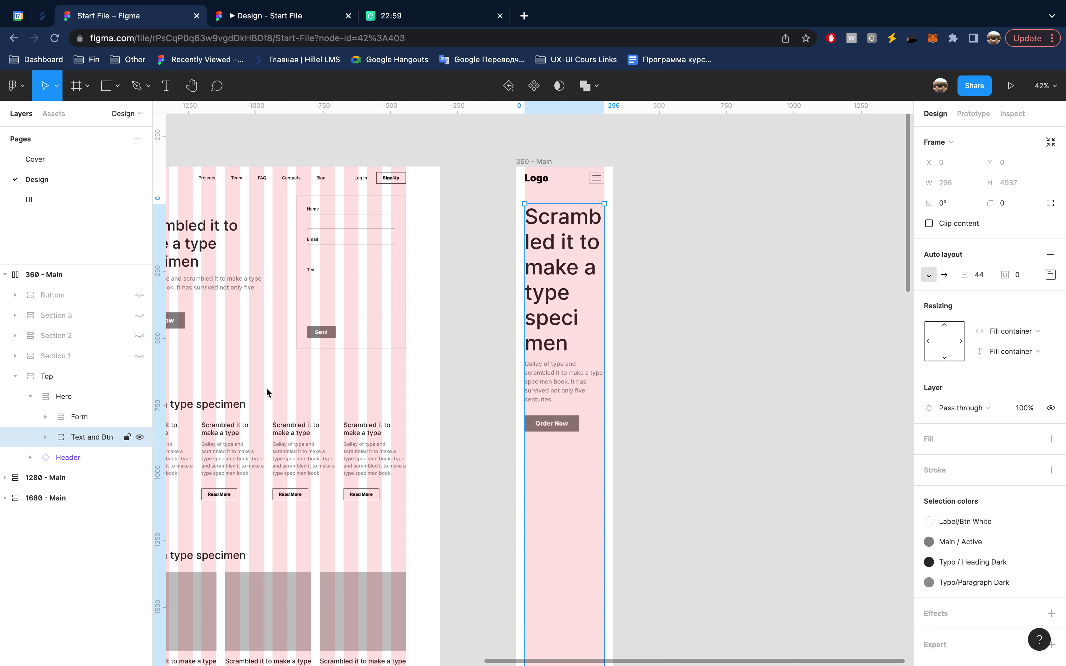
click(1019, 359)
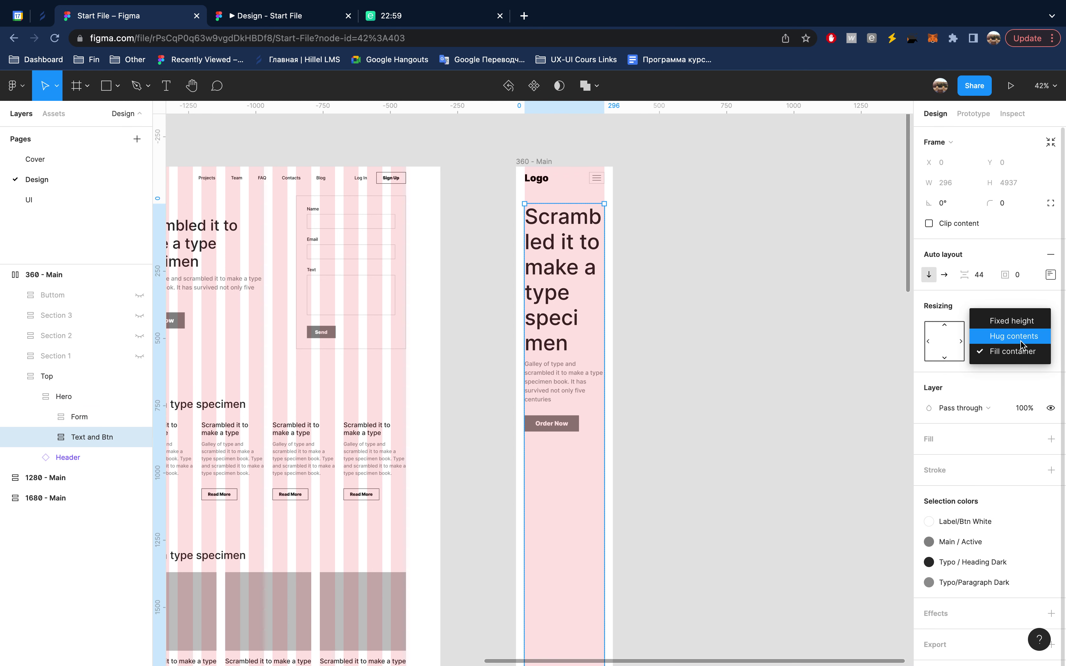
click(1020, 344)
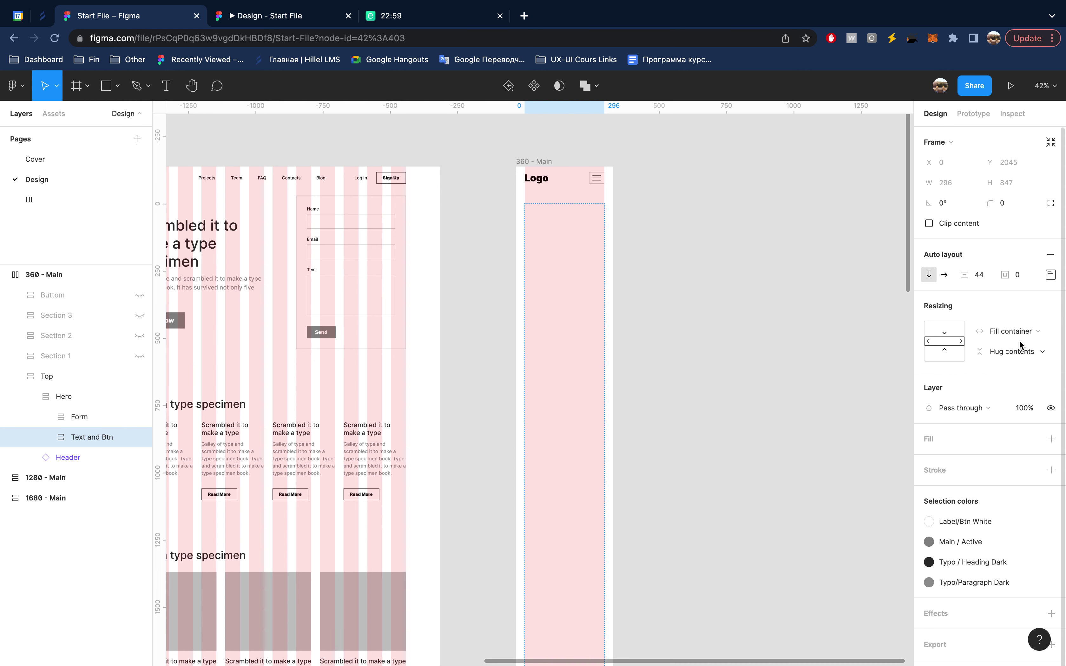
- Make Hero hug its content height and select the mobile hero heading
click(55, 396)
scroll(428, 374, down, 1)
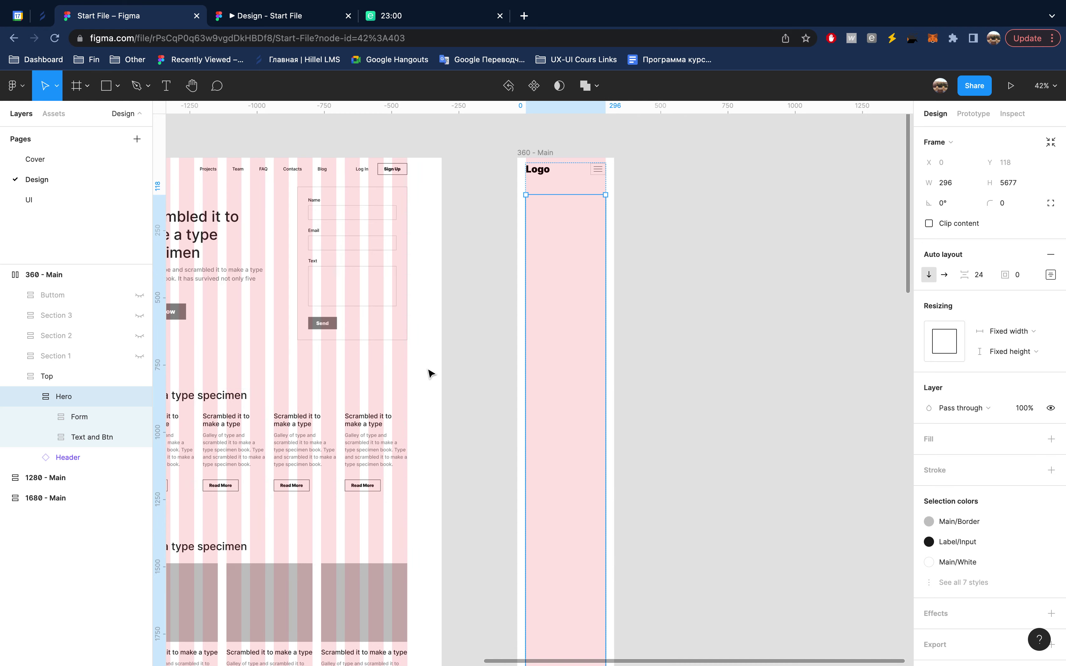
scroll(429, 373, down, 10)
scroll(429, 374, up, 10)
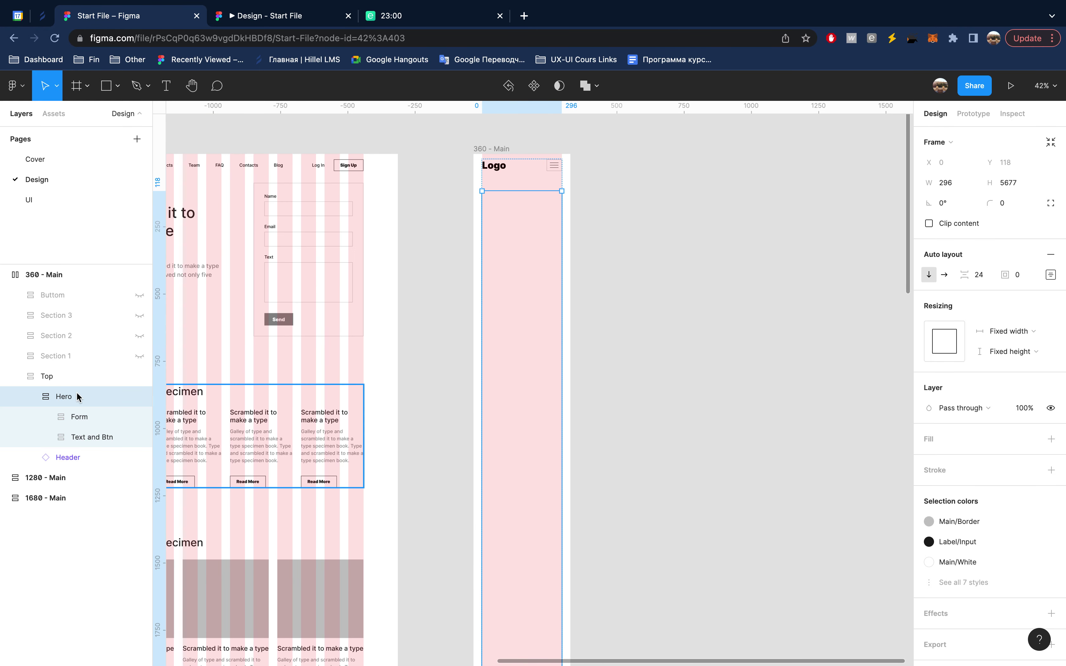
click(1051, 275)
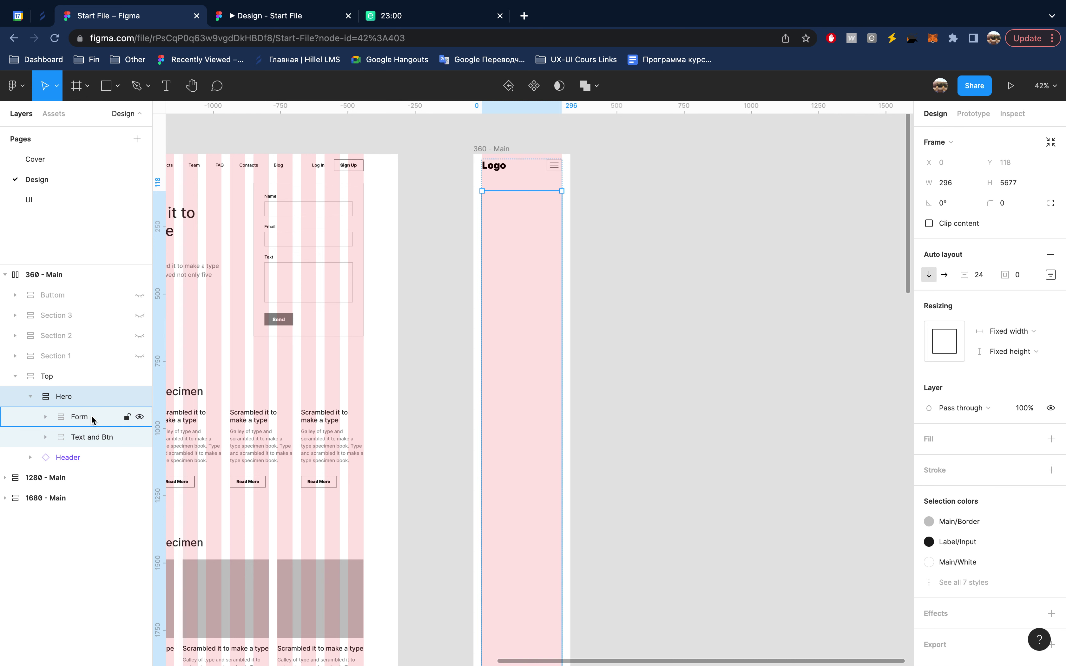
click(1009, 352)
click(1015, 368)
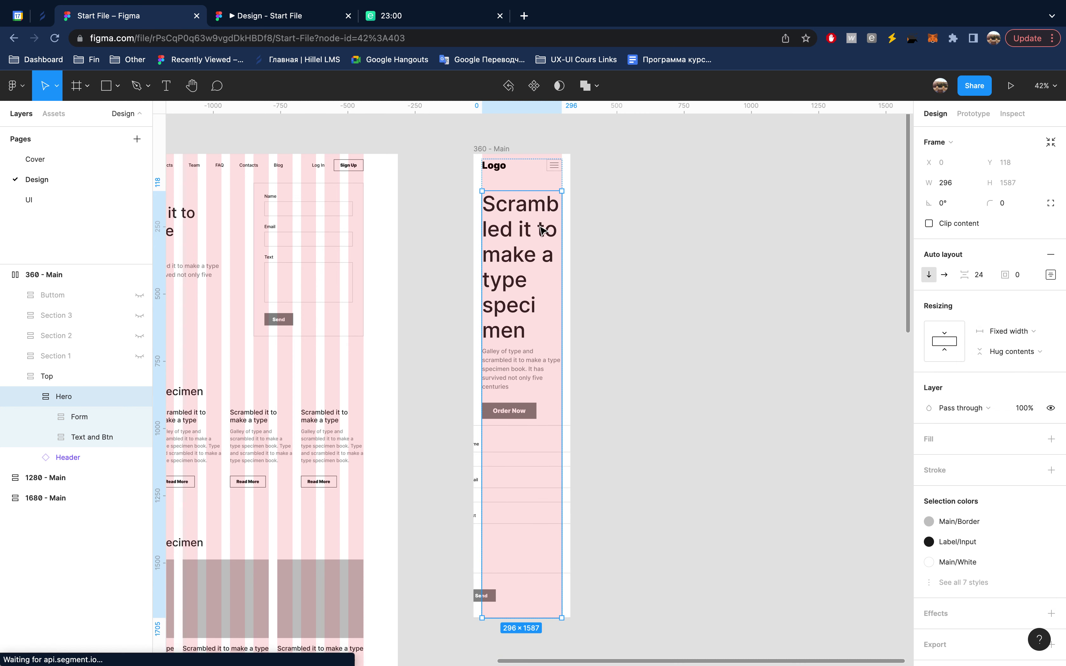
click(528, 264)
click(528, 264)
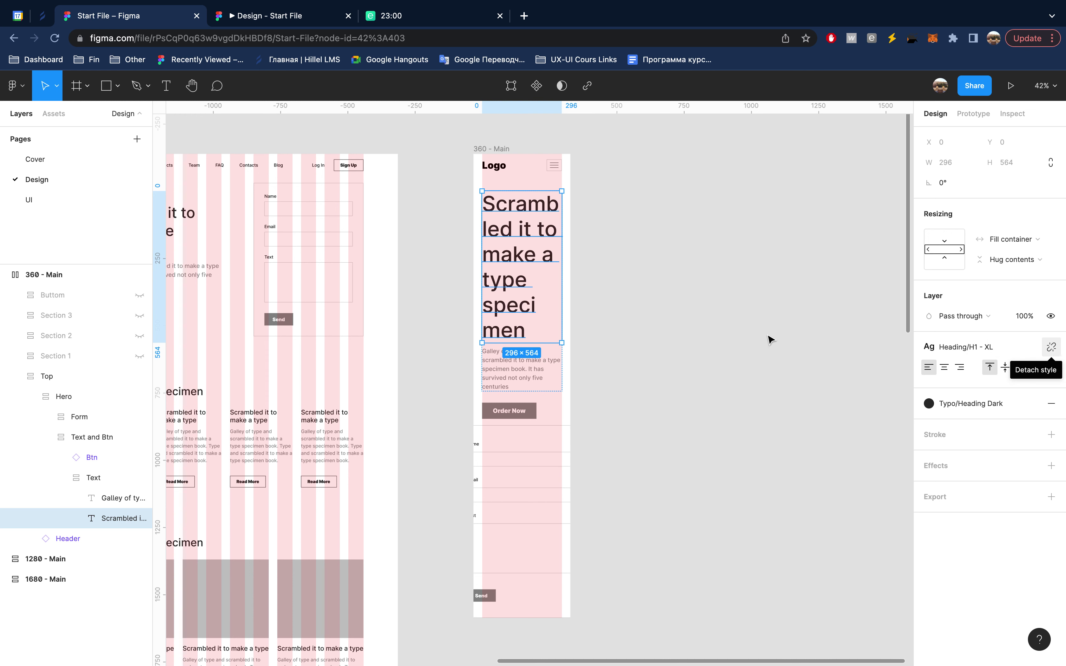
- Compare with the desktop heading, then detach the mobile hero heading from H1 - XL
scroll(682, 348, left, 3)
scroll(652, 350, left, 5)
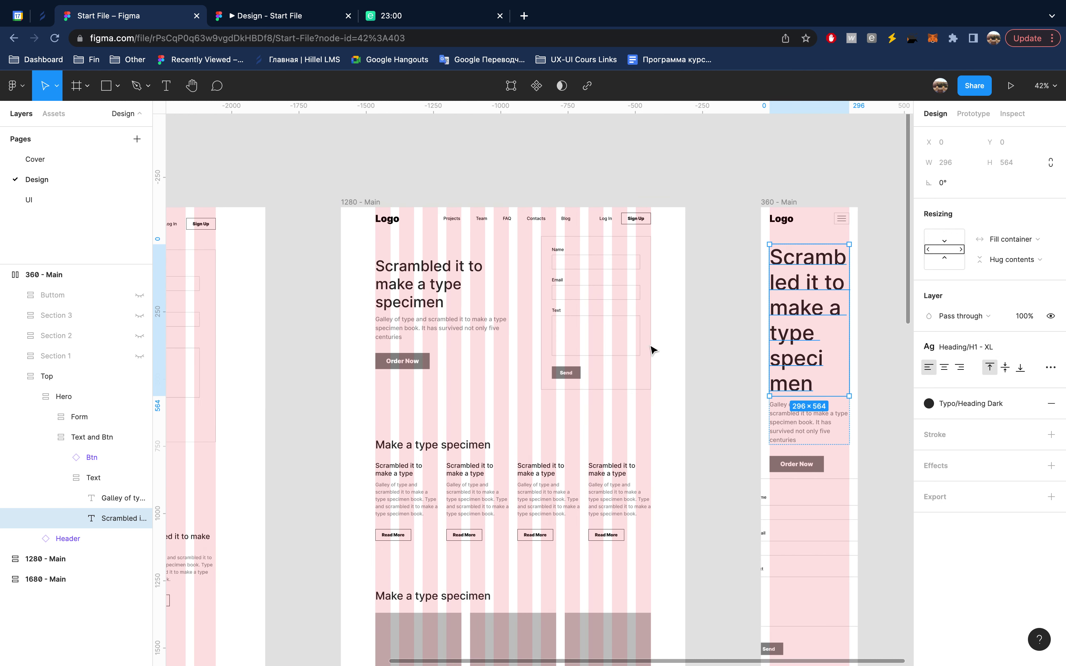
click(410, 273)
scroll(571, 304, right, 4)
scroll(582, 306, down, 2)
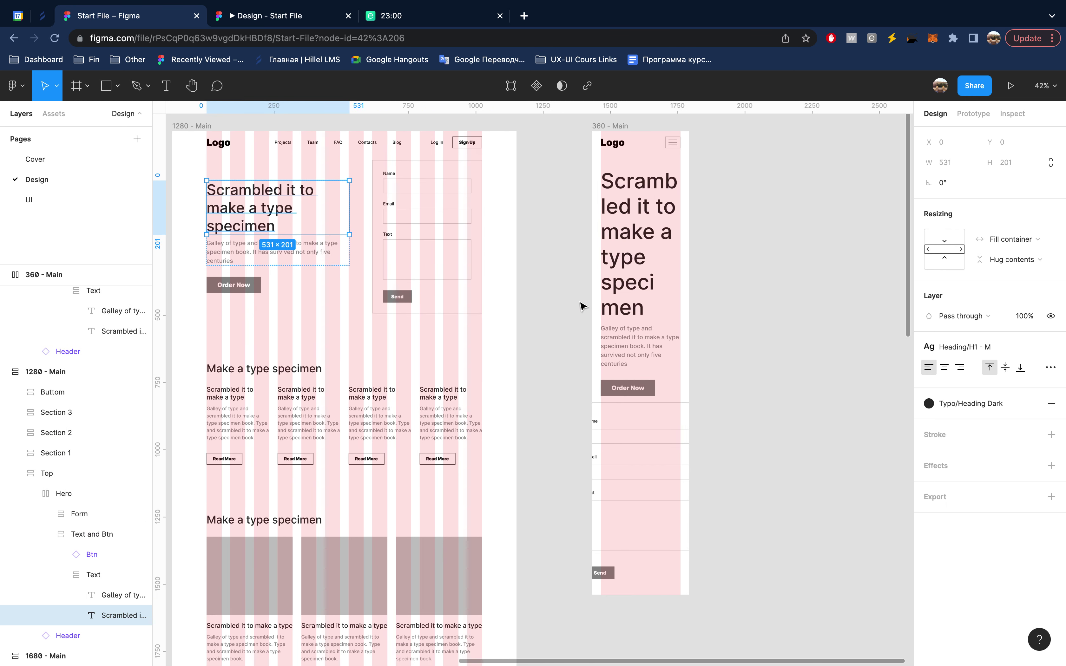
click(124, 331)
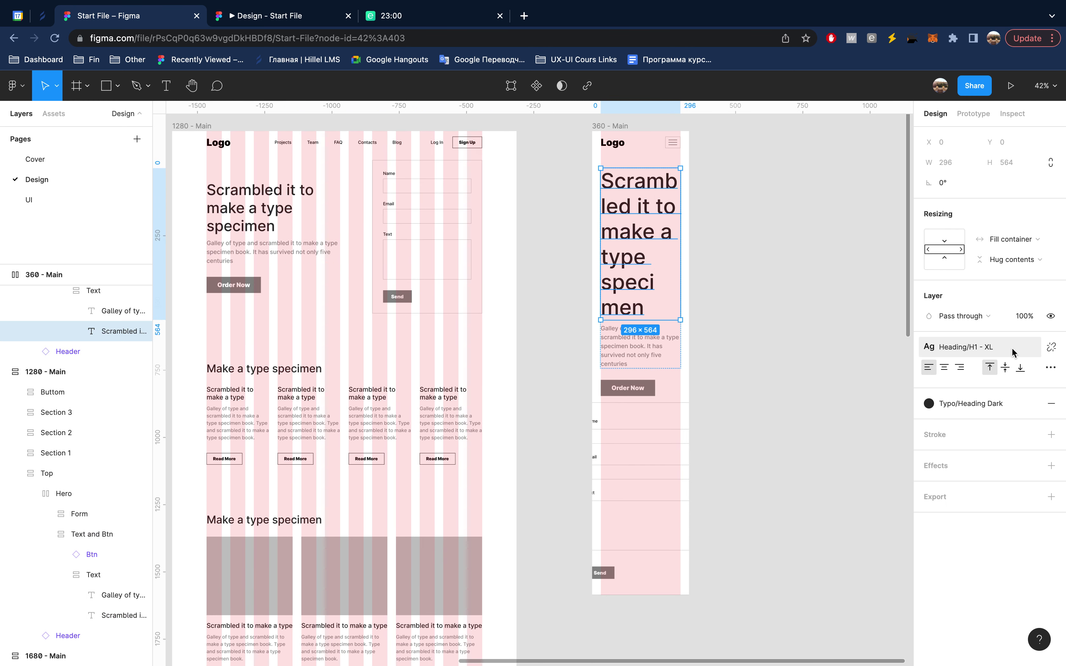
click(1051, 348)
- Reduce the mobile hero heading's font size from 78 to 42
click(1011, 387)
key(shift+Down)
key(shift+Down)
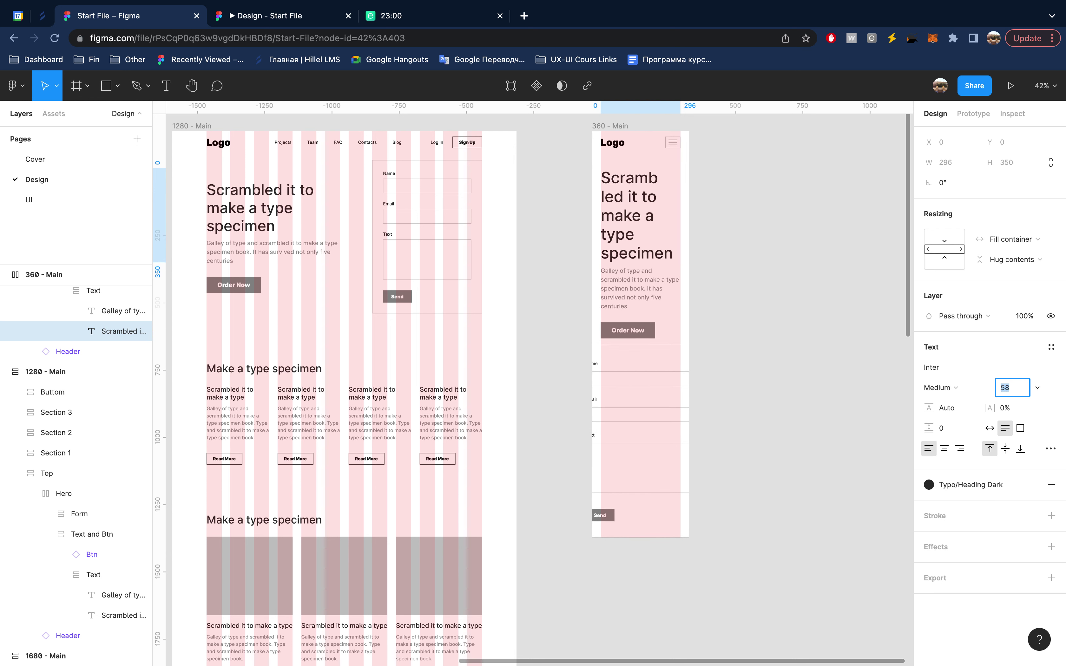
key(shift+Down)
key(shift+Down)
key(Up)
key(Up)
key(Up)
key(Up)
key(Up)
key(Down)
key(Down)
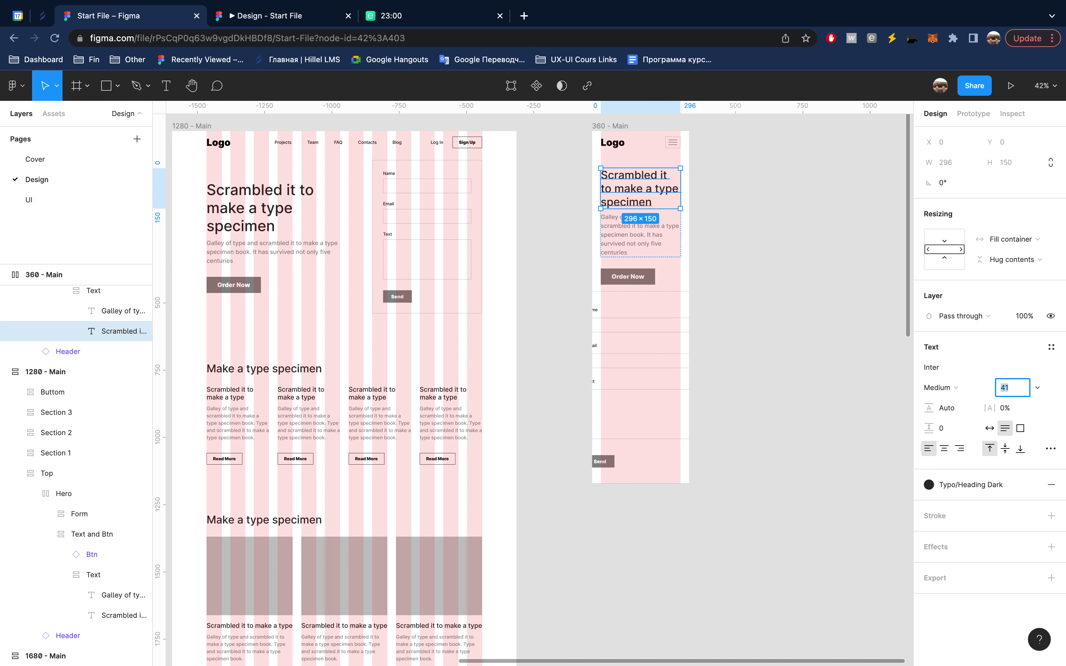
key(Down)
key(Up)
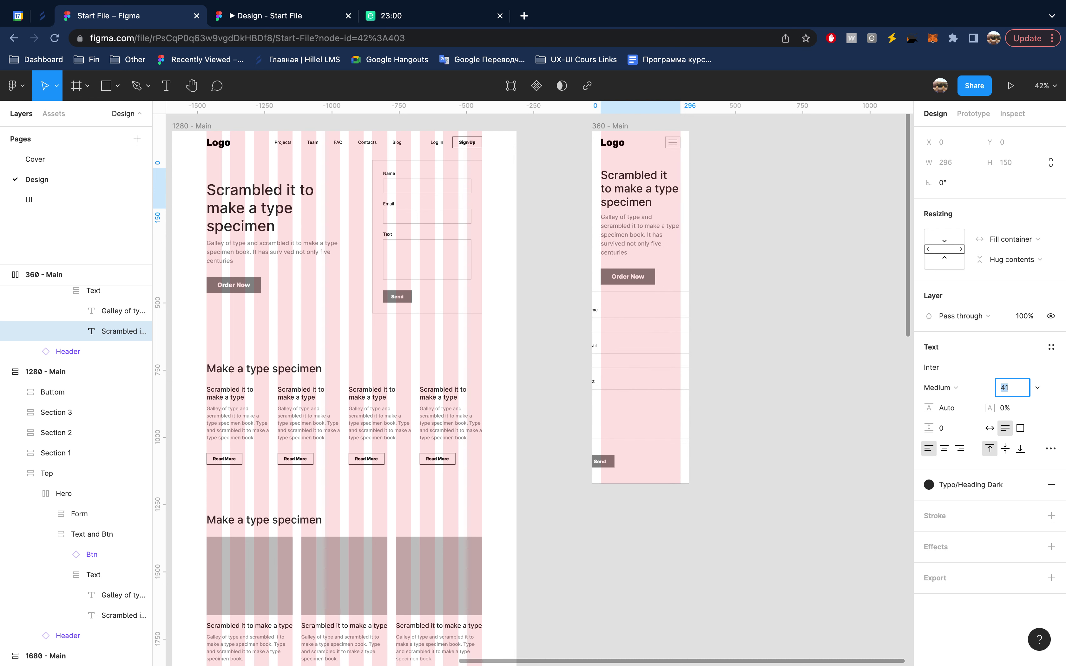
key(Up)
key(Return)
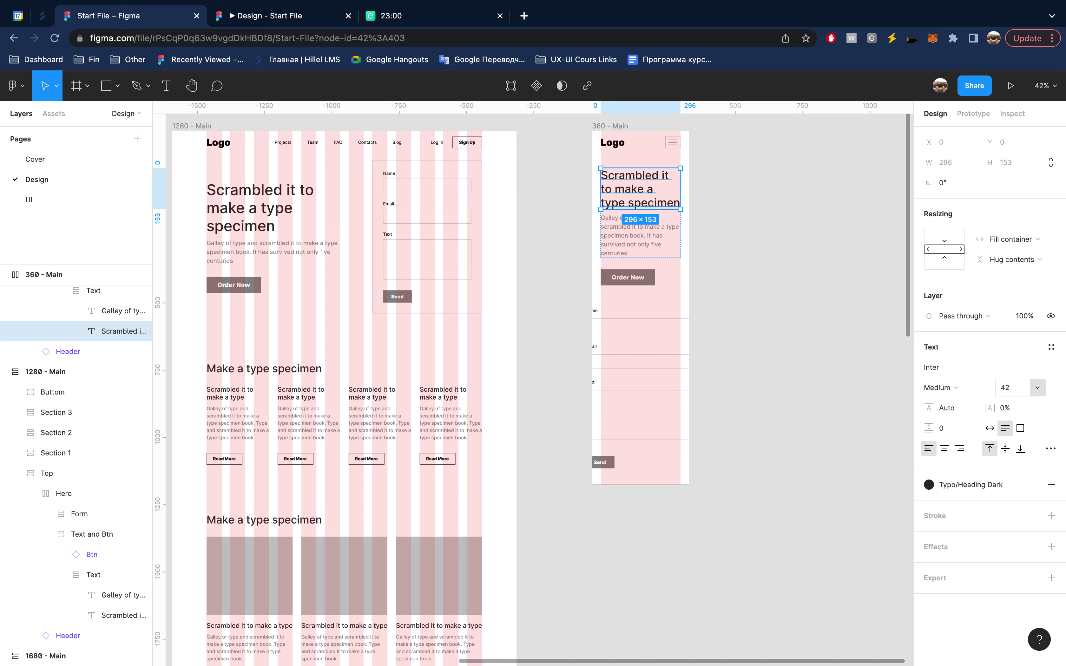
- Create a text style named 'H1 - S' from the 42-size mobile heading
click(1051, 347)
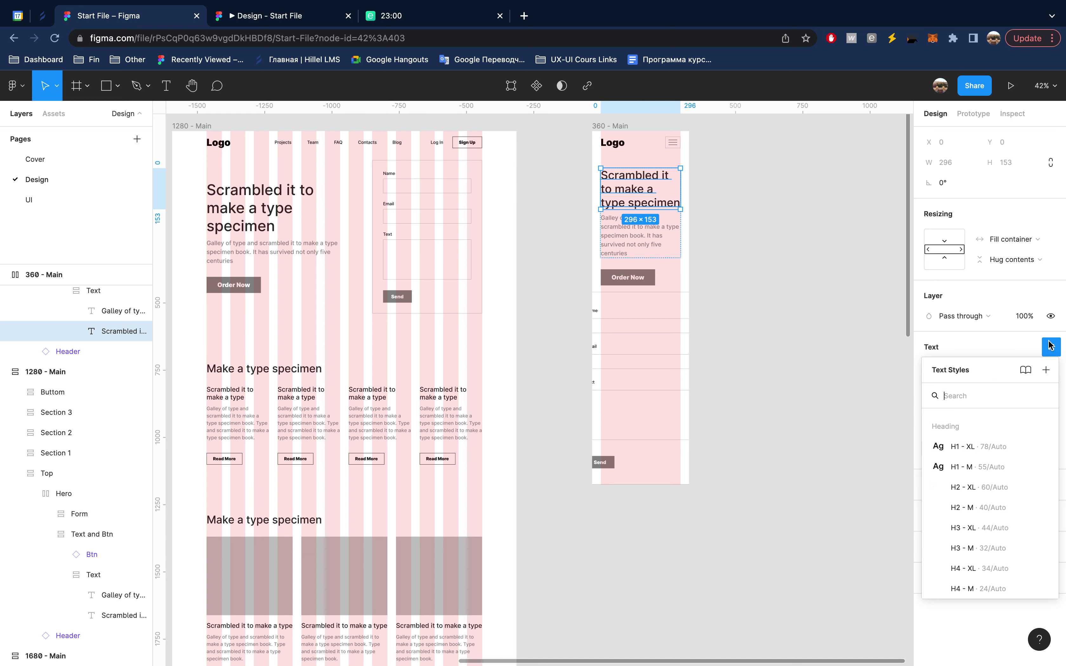
click(1045, 370)
text(H1)
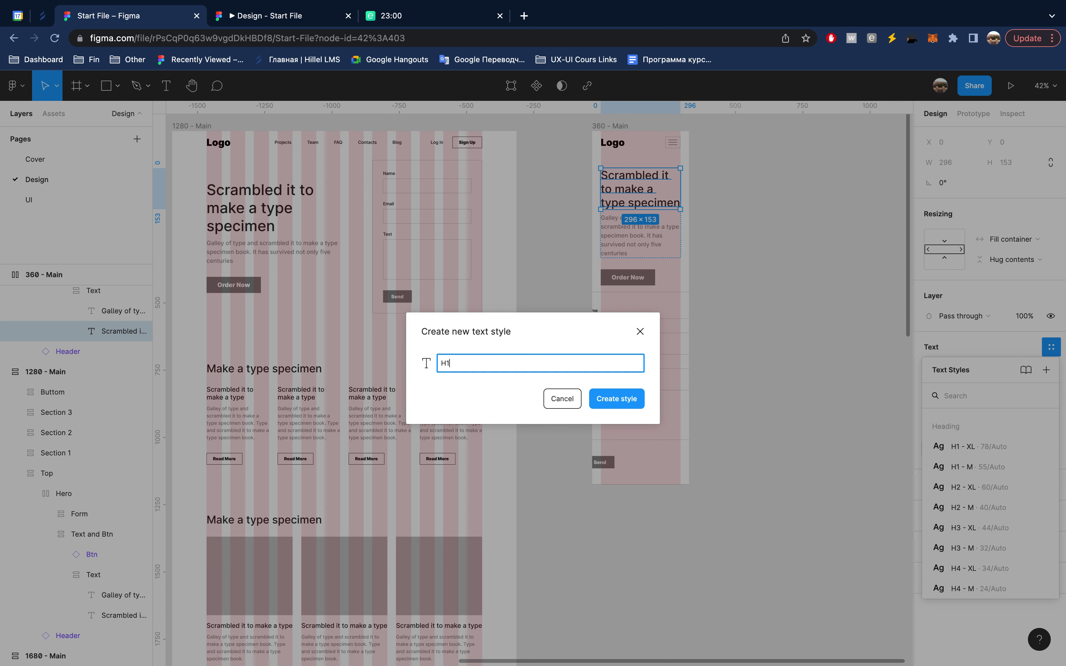
key(Return)
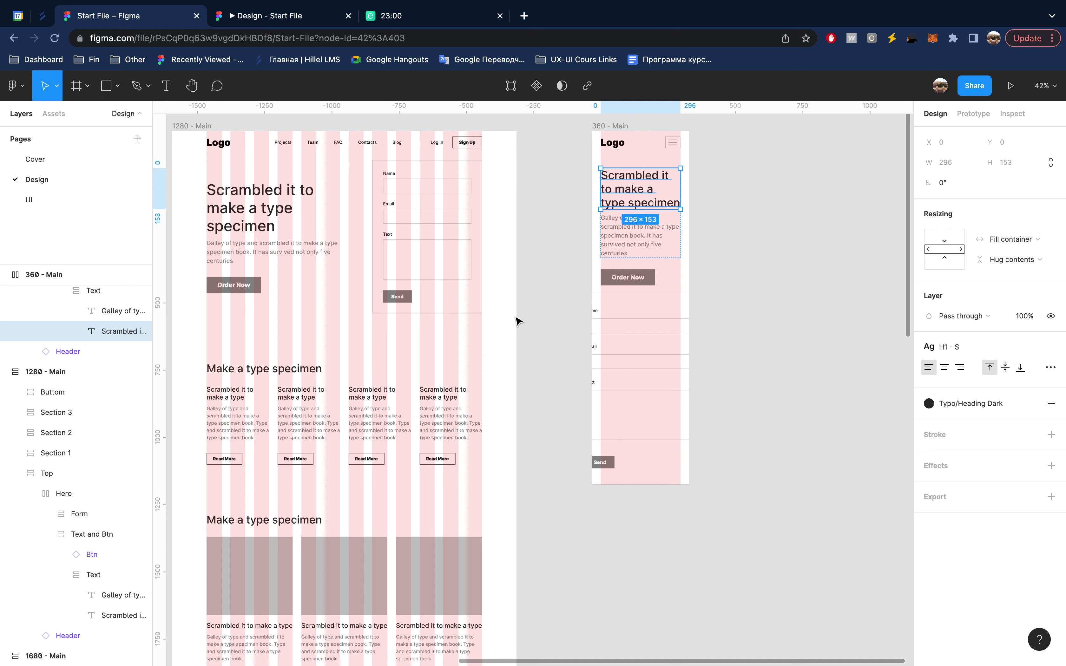
click(650, 269)
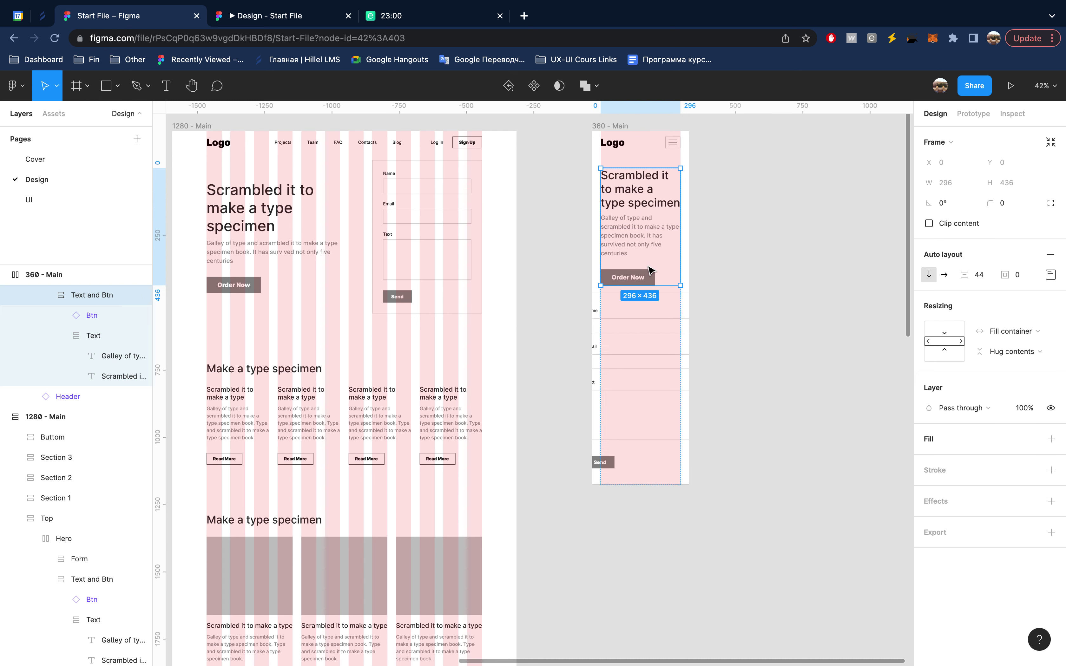
- Make the mobile Form fill the container width with 30 padding, giving 296×656
click(648, 326)
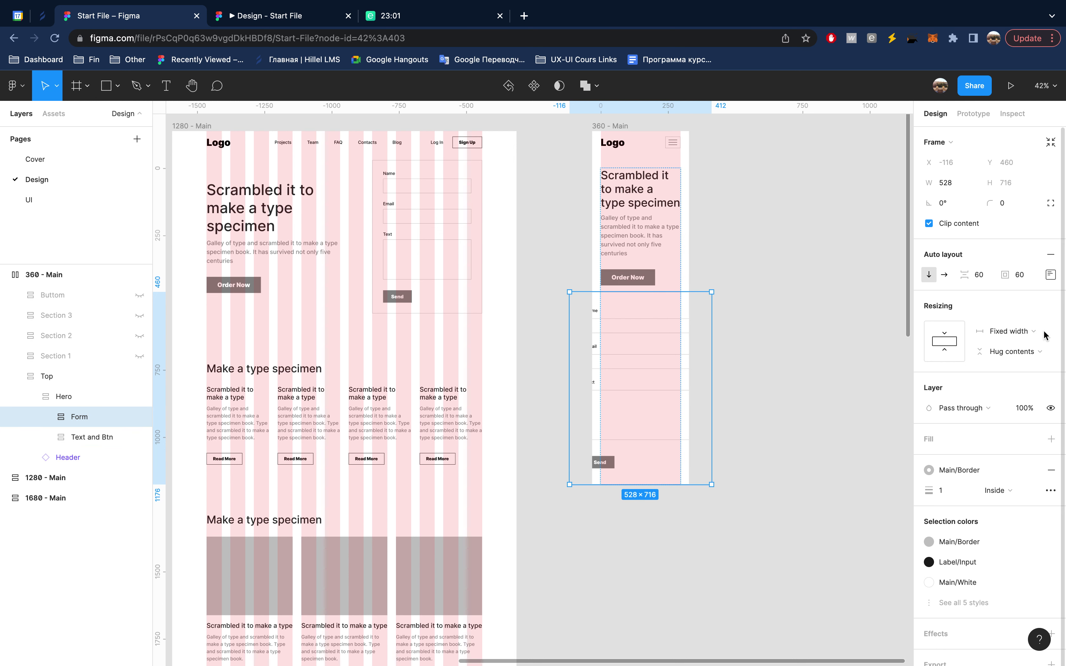
click(1017, 339)
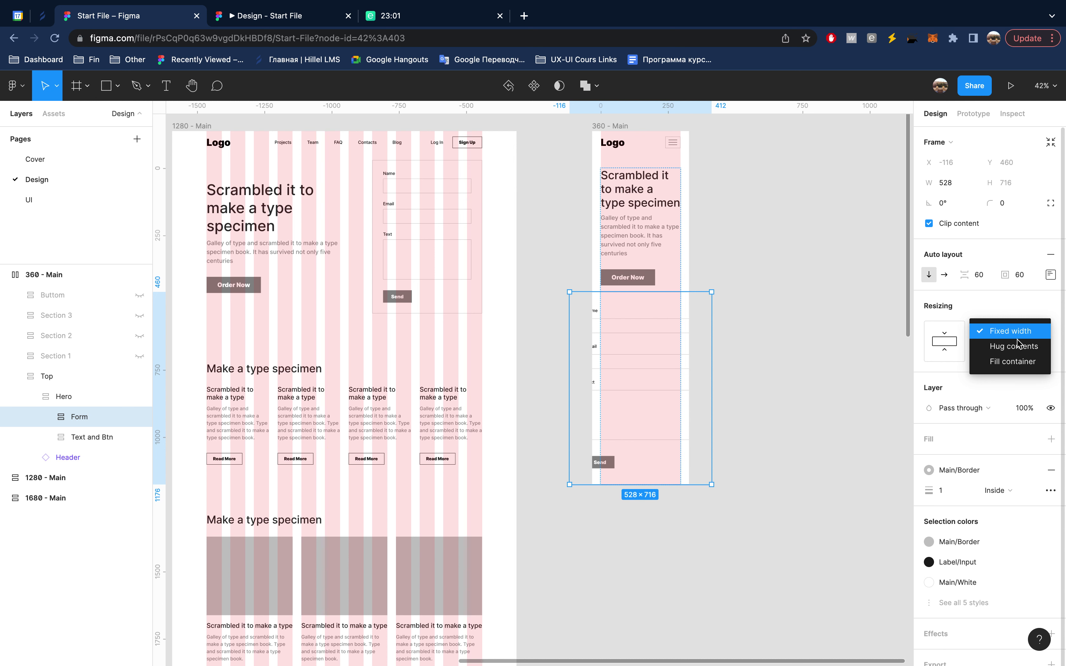
click(1016, 362)
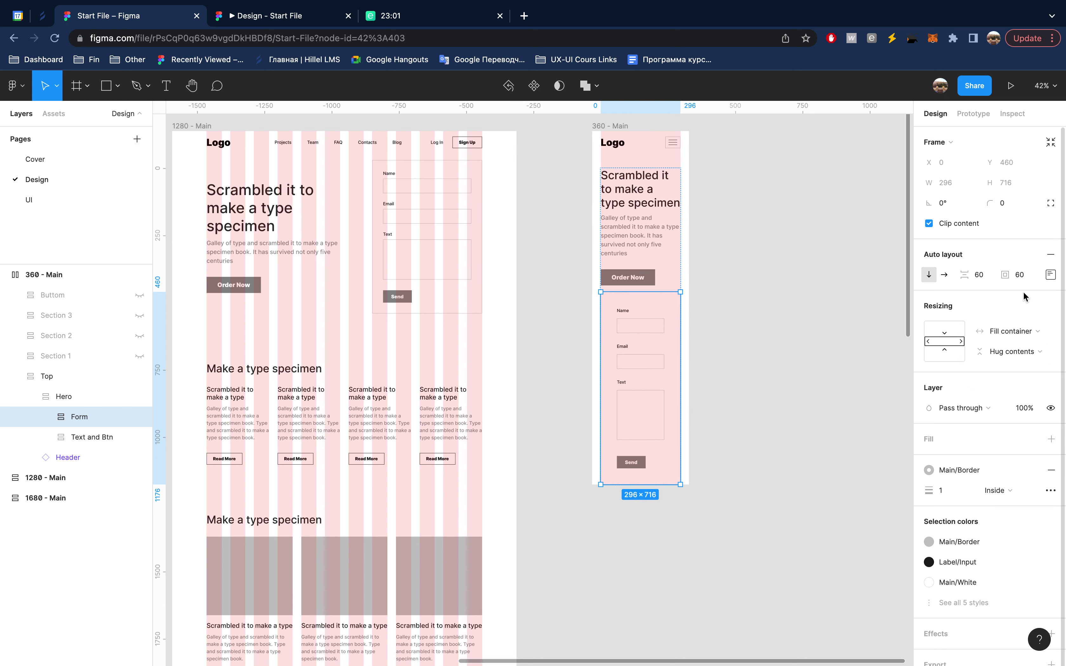
click(1026, 276)
text(50)
key(Return)
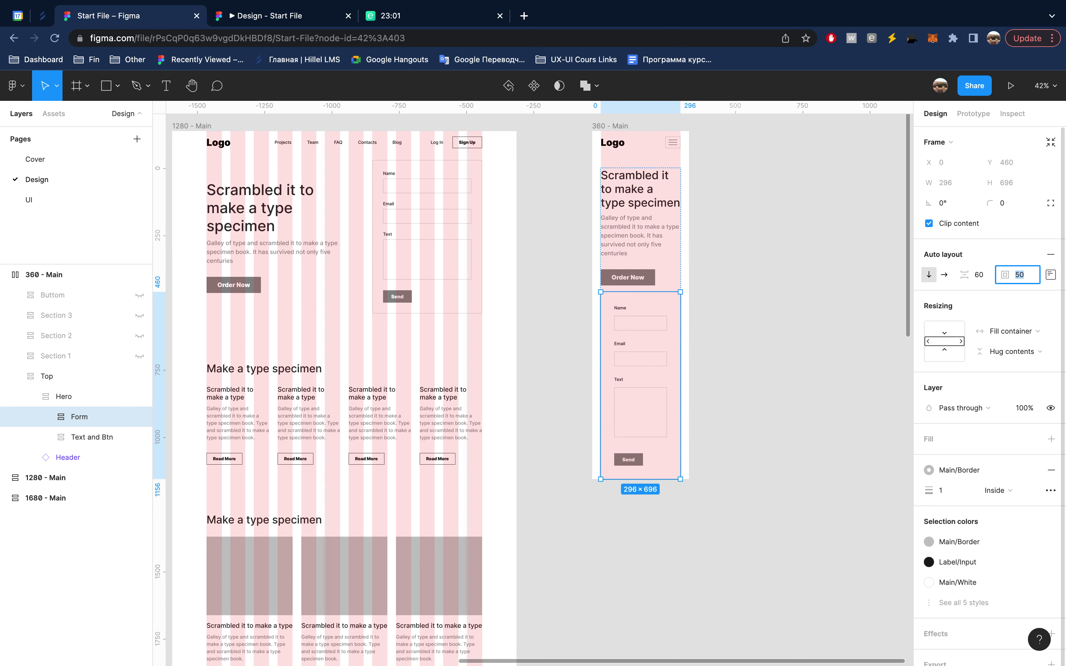
key(shift+Down)
key(shift+Down)
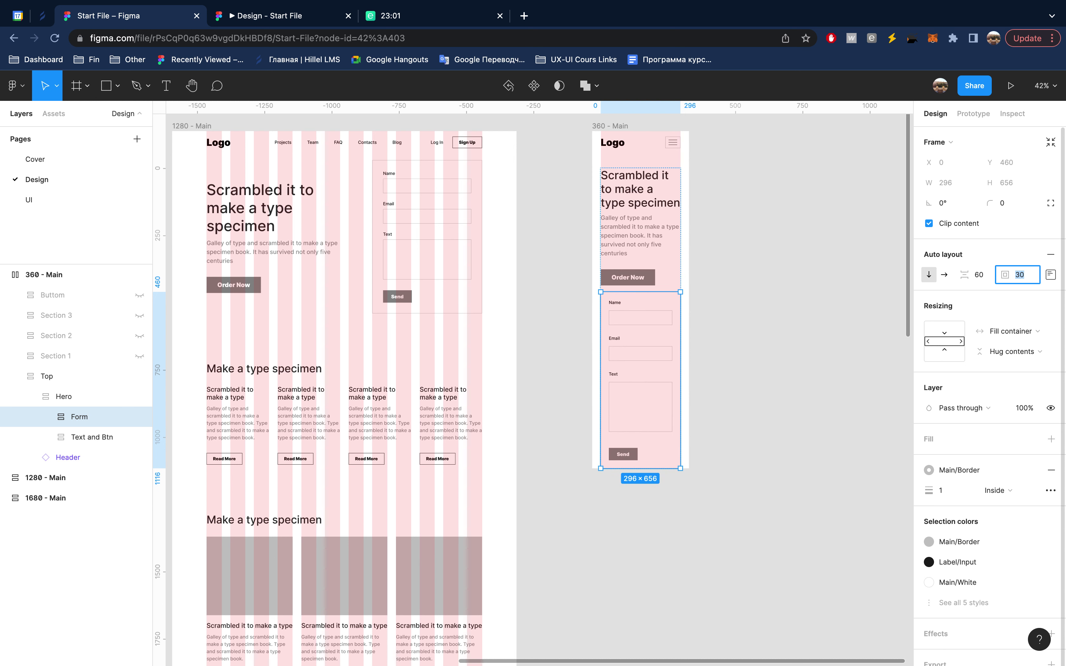
key(Escape)
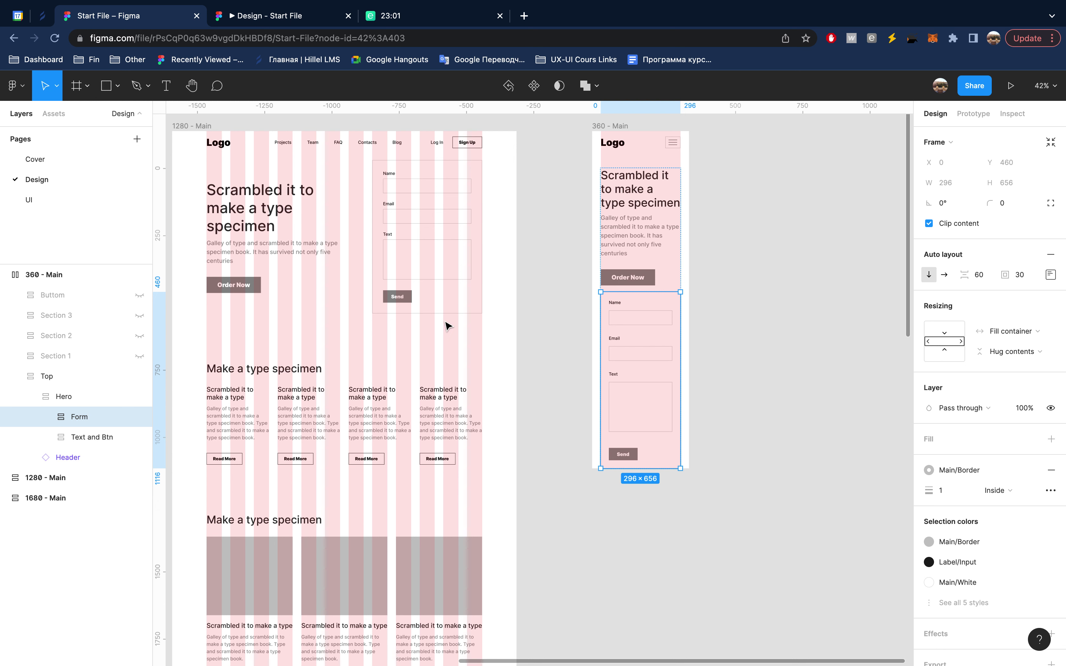
click(30, 397)
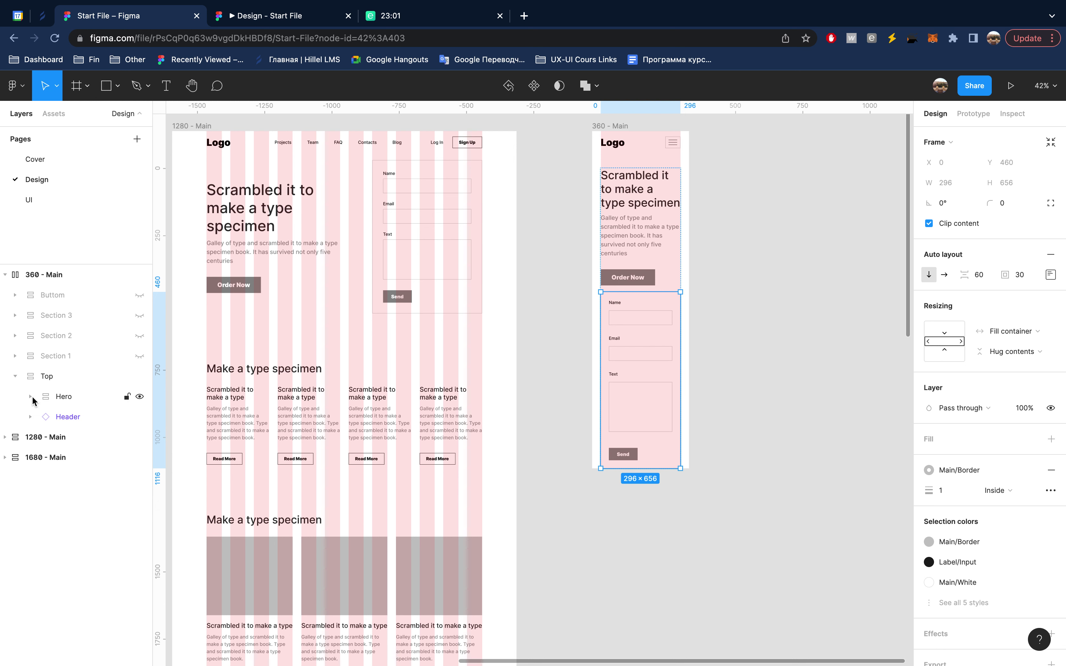
- Make Section 1 visible again below Top and select the 360 - Main frame
click(15, 376)
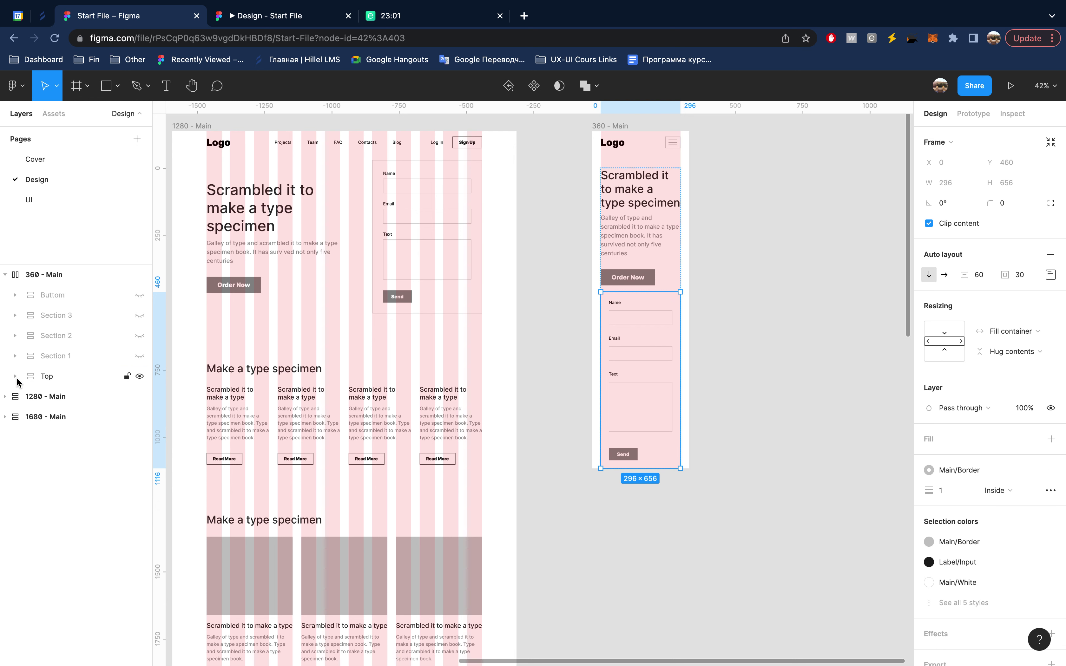
click(139, 357)
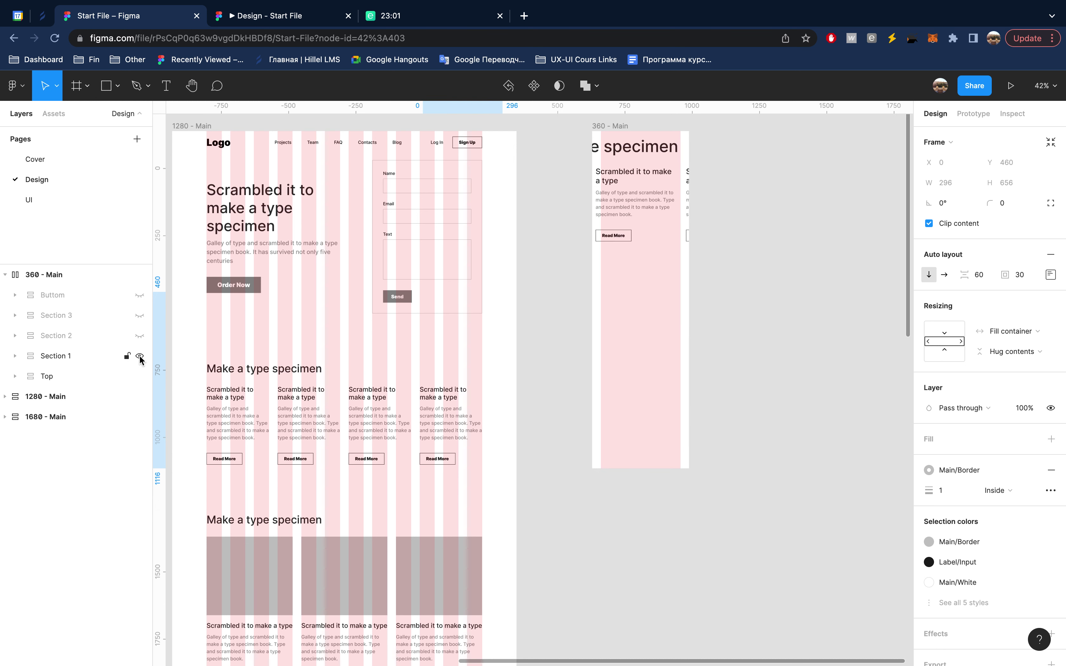
click(140, 357)
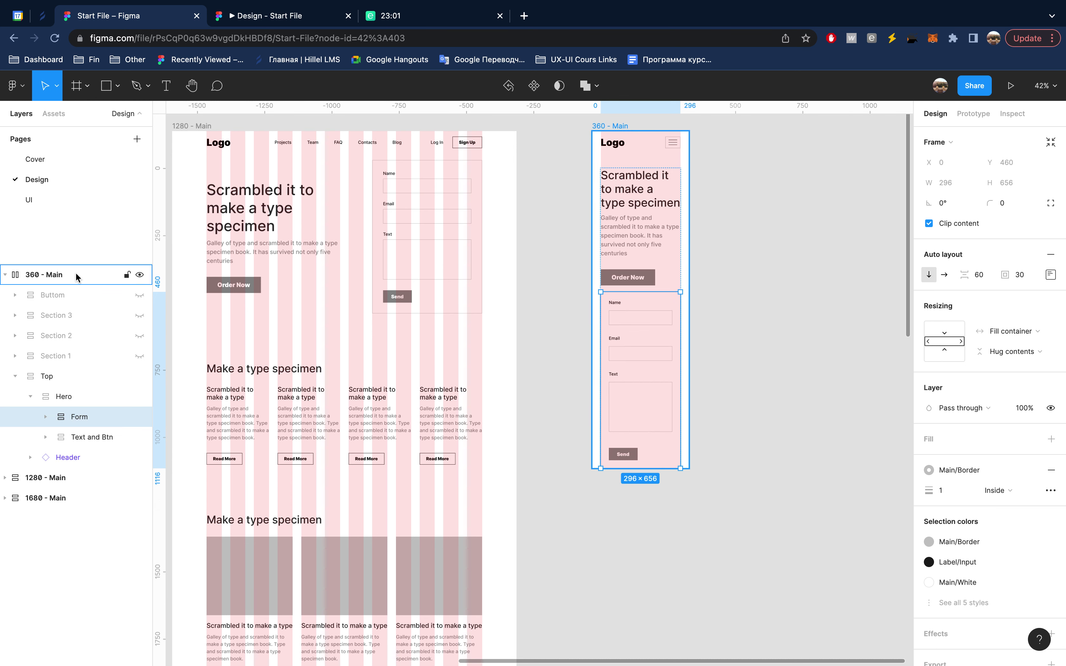
click(75, 276)
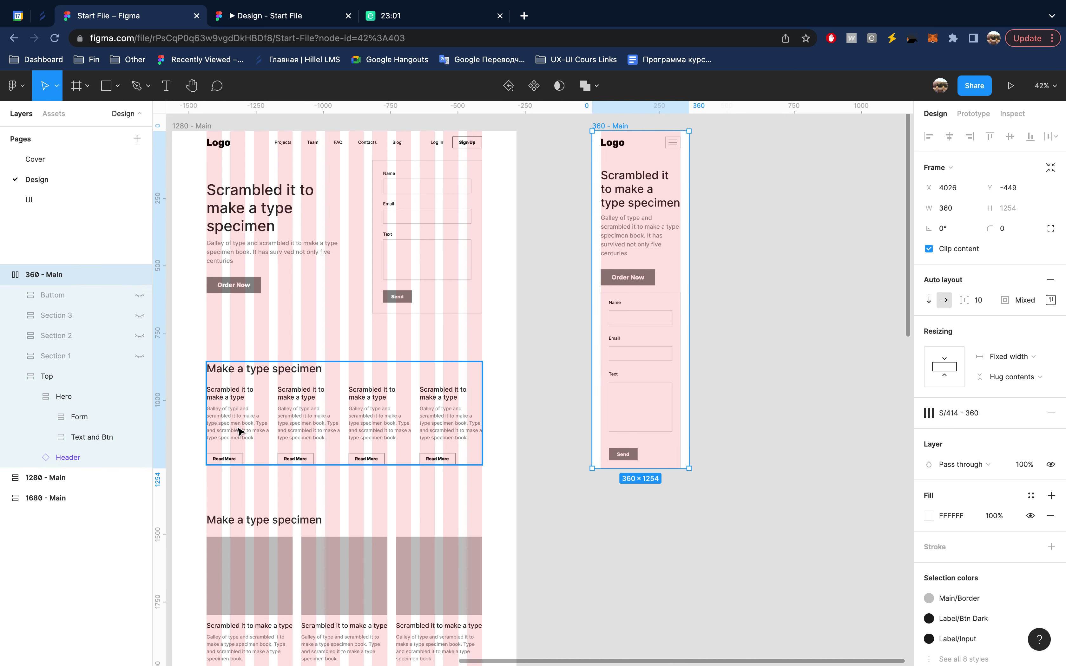
click(15, 376)
click(70, 378)
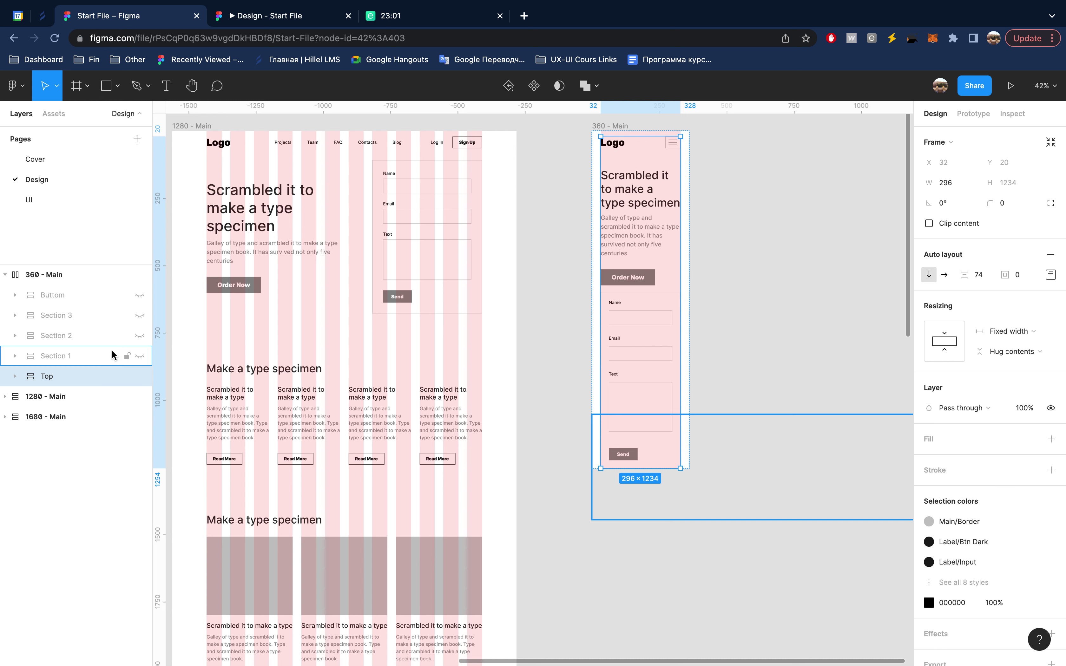
click(139, 357)
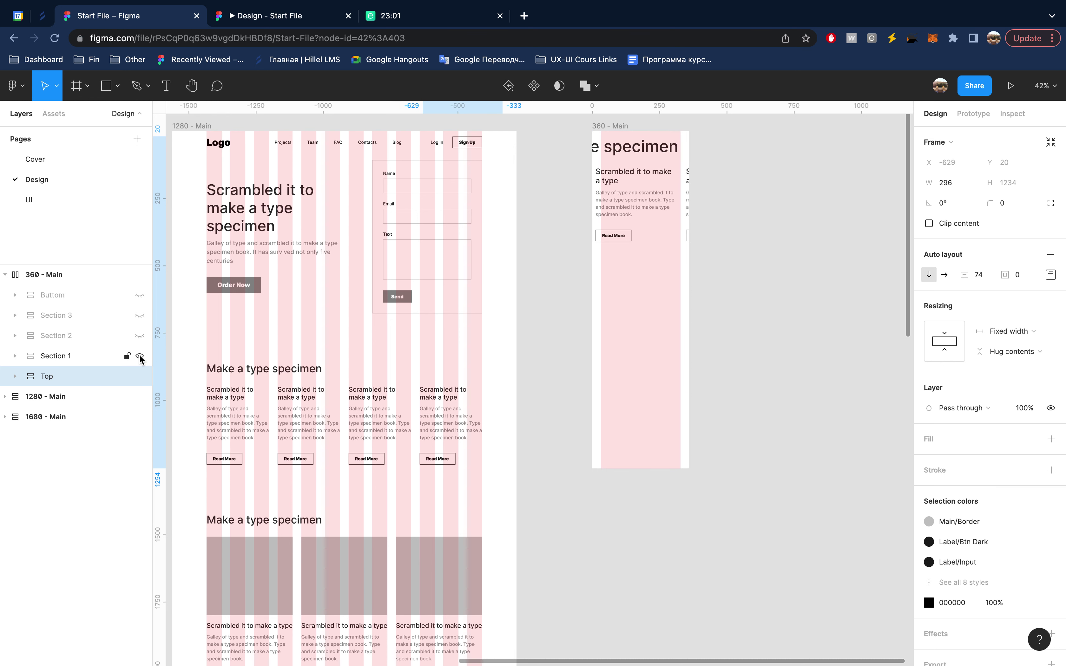
click(77, 356)
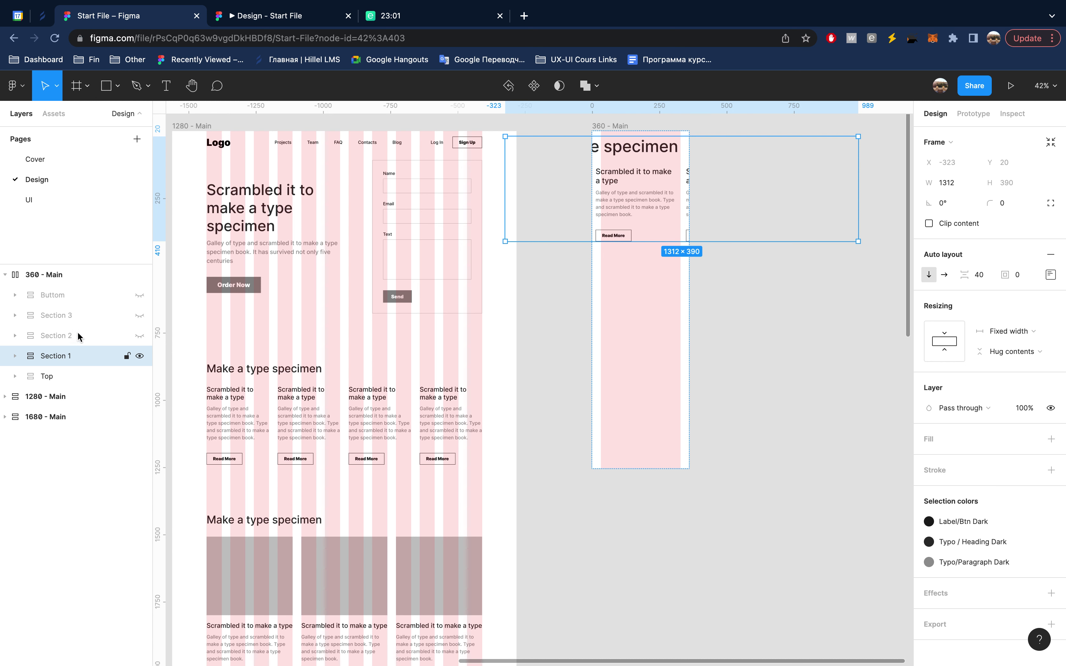
click(62, 277)
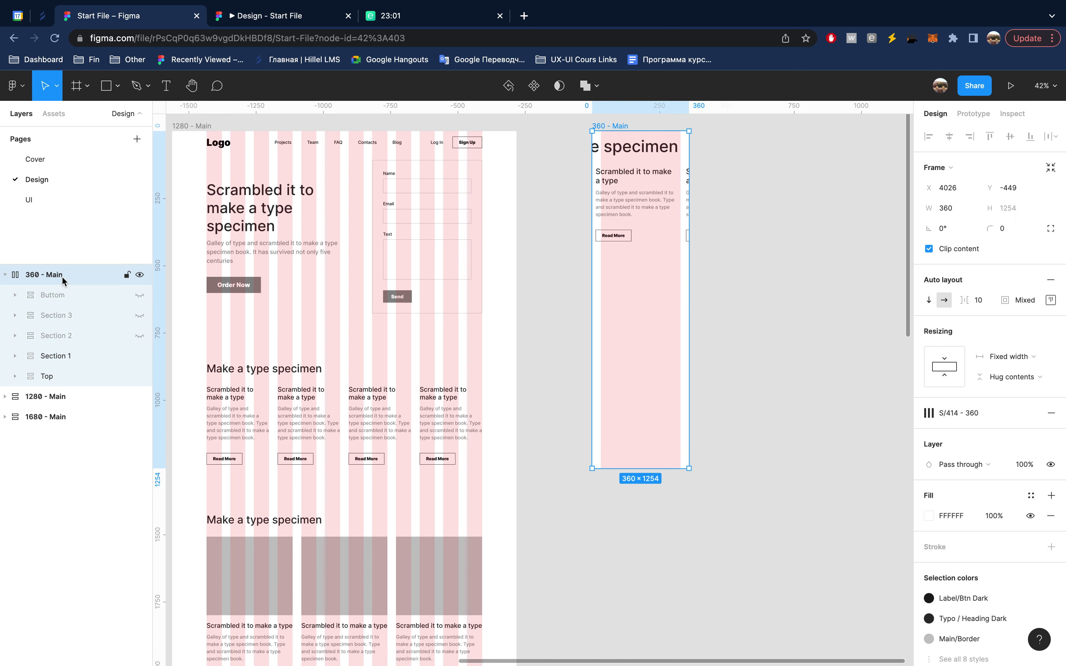
click(49, 376)
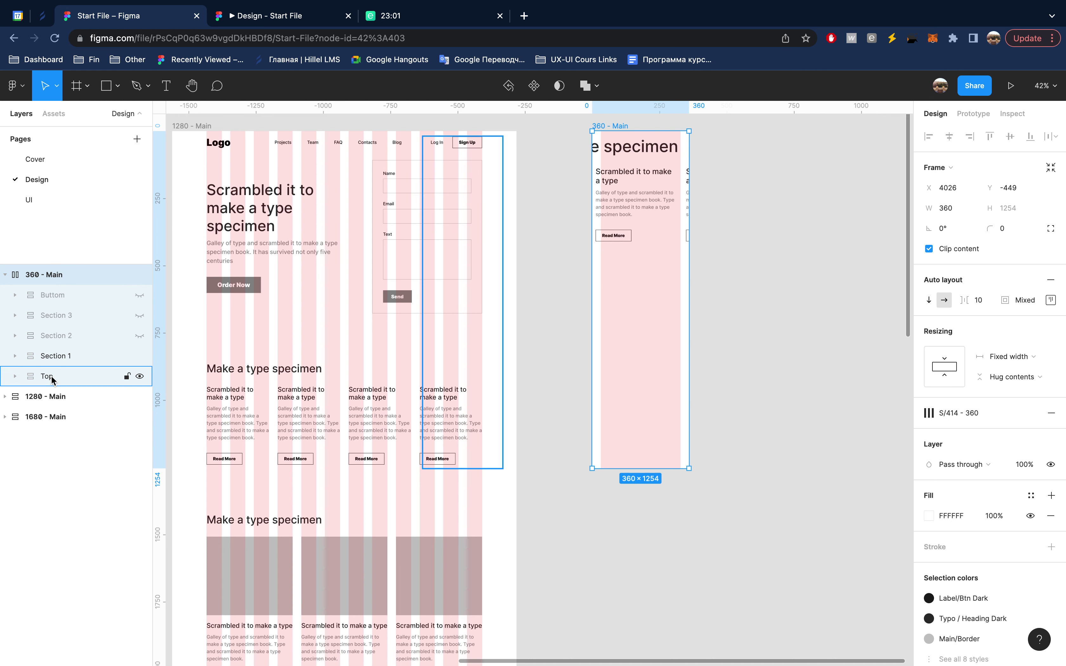
click(67, 275)
- Give 360 - Main vertical auto layout, fixed 360 width and hug-contents height
click(930, 300)
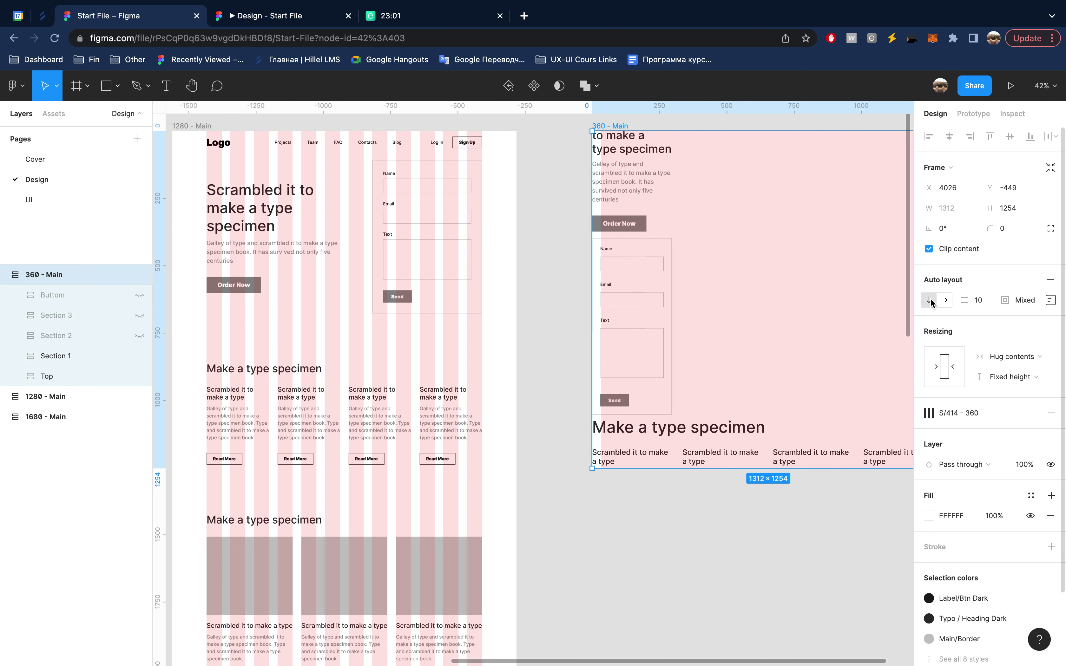
click(1026, 358)
click(1013, 341)
click(952, 208)
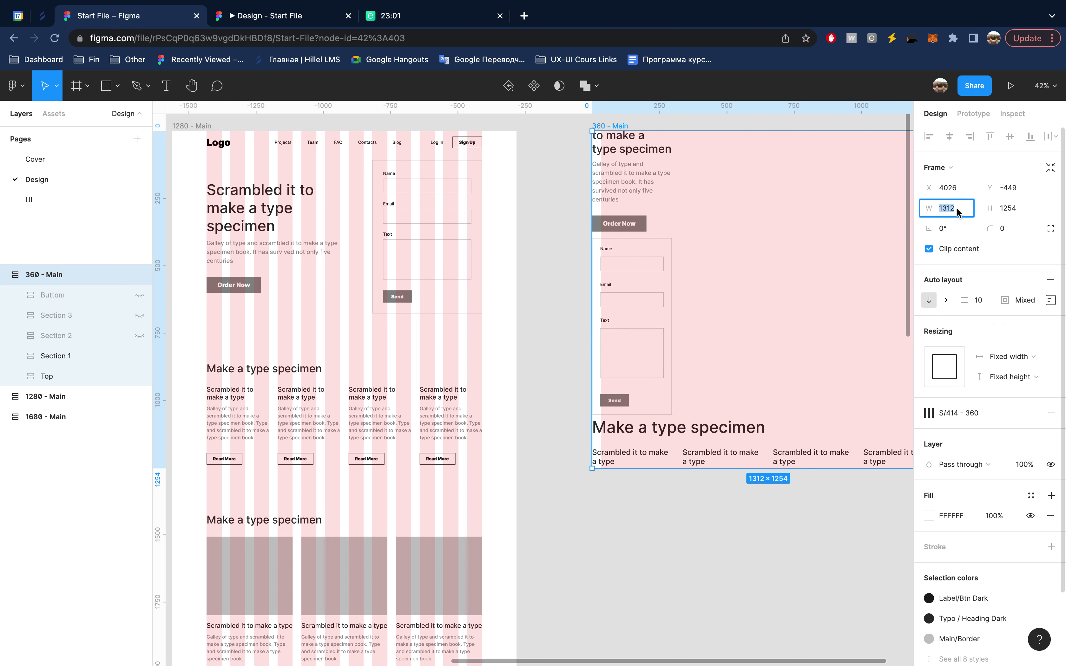
text(360)
key(Return)
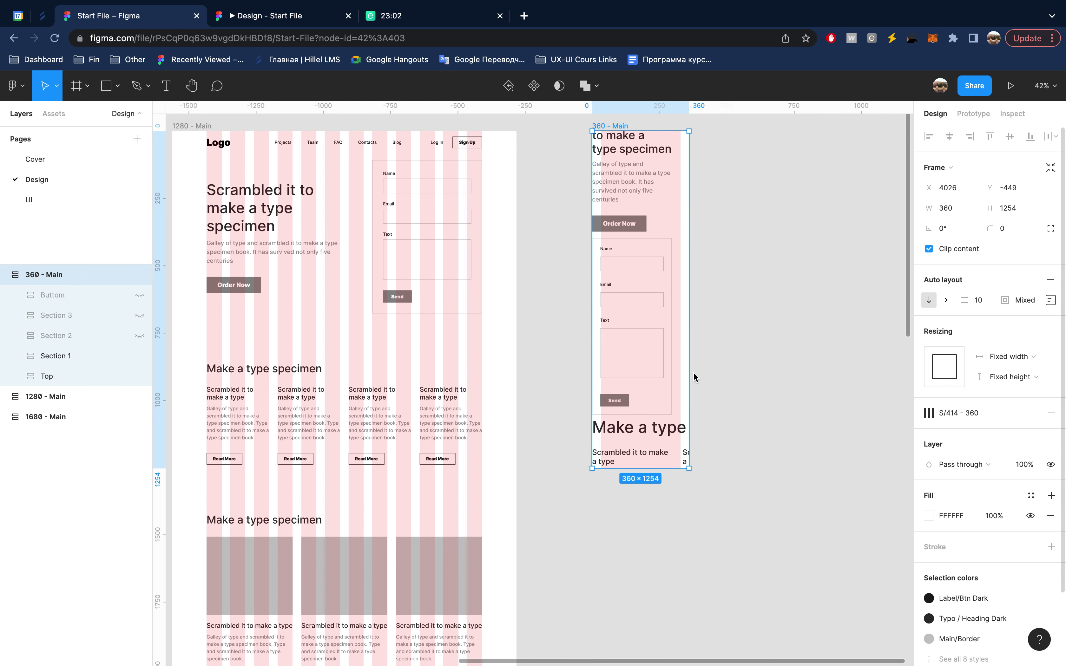
click(1009, 377)
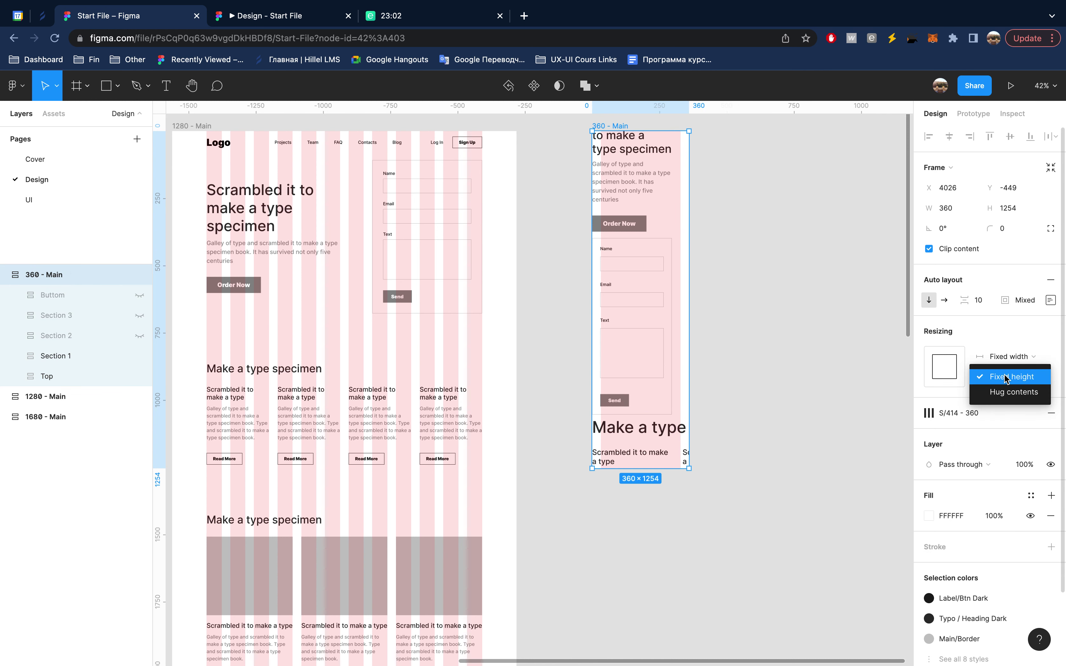
click(1010, 392)
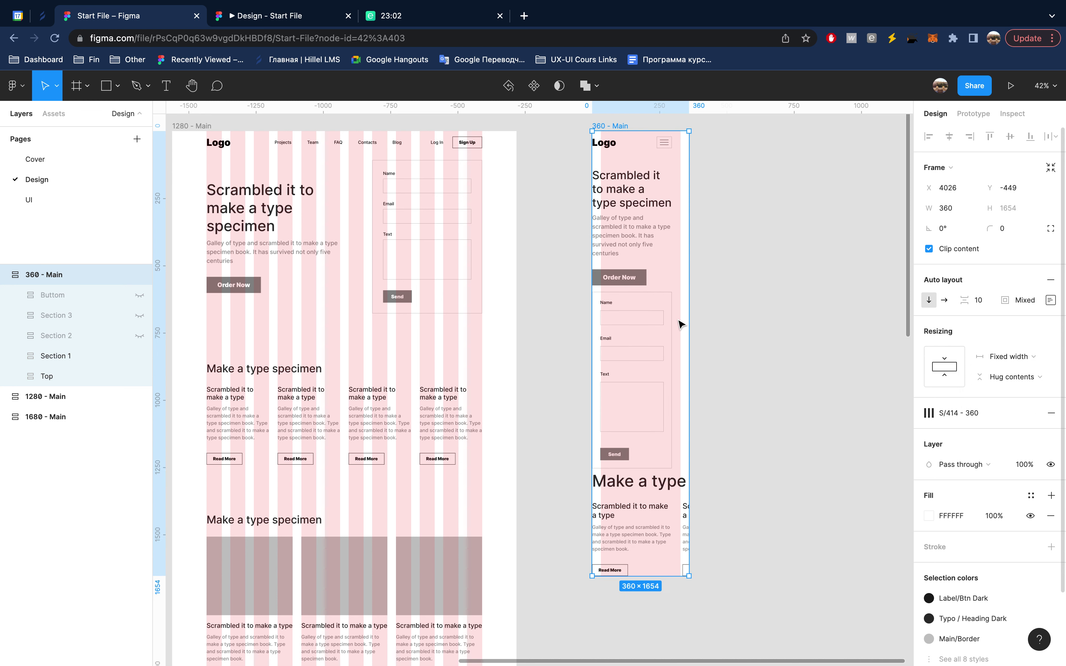
- Adjust 360 - Main's content alignment and space its sections 120 apart (360×1764)
click(1050, 300)
click(1008, 351)
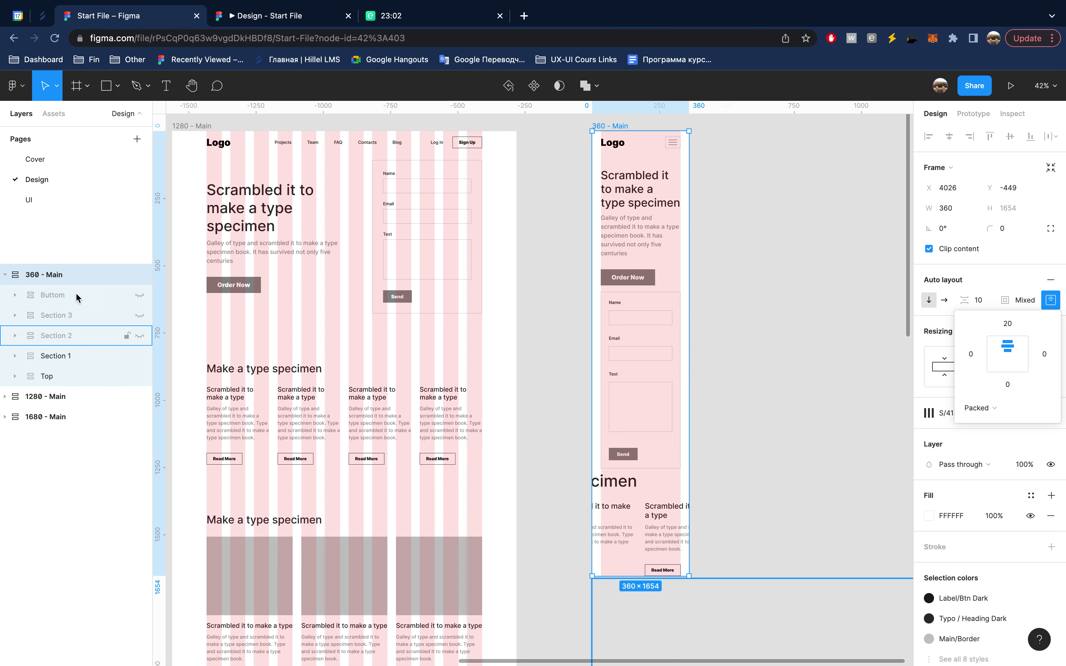
click(1050, 301)
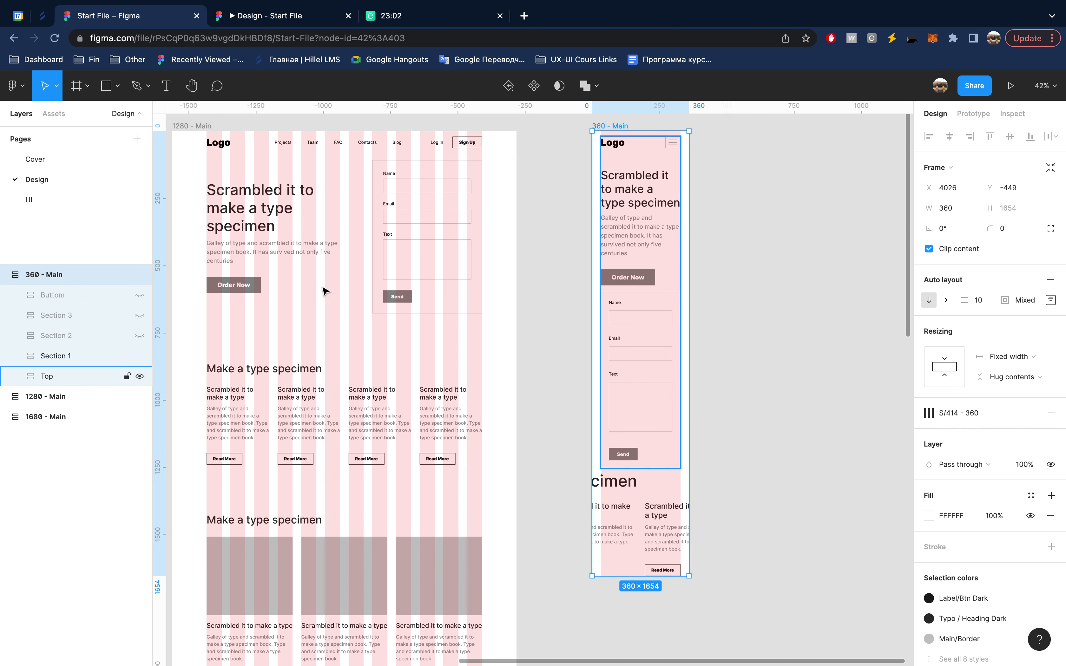
click(83, 359)
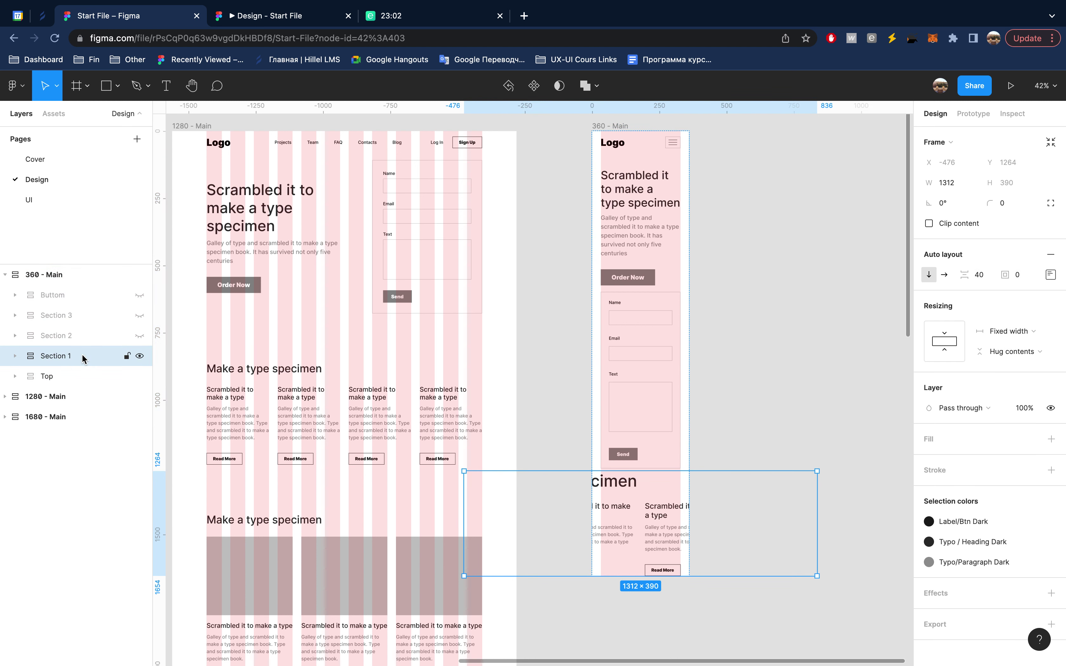
click(53, 275)
click(986, 301)
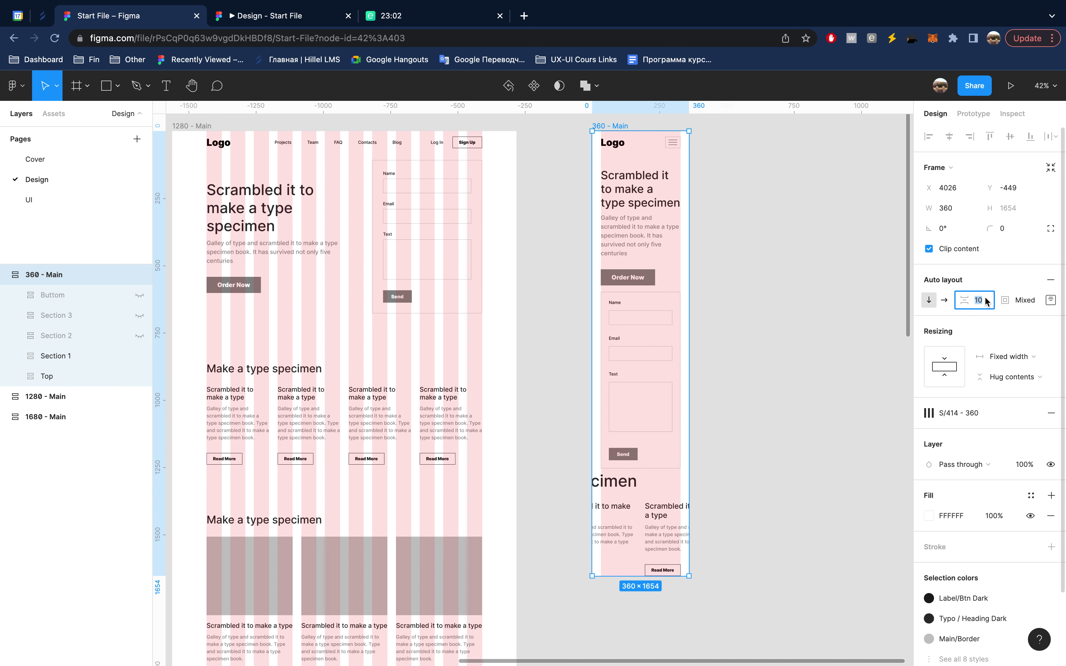
text(120)
key(Return)
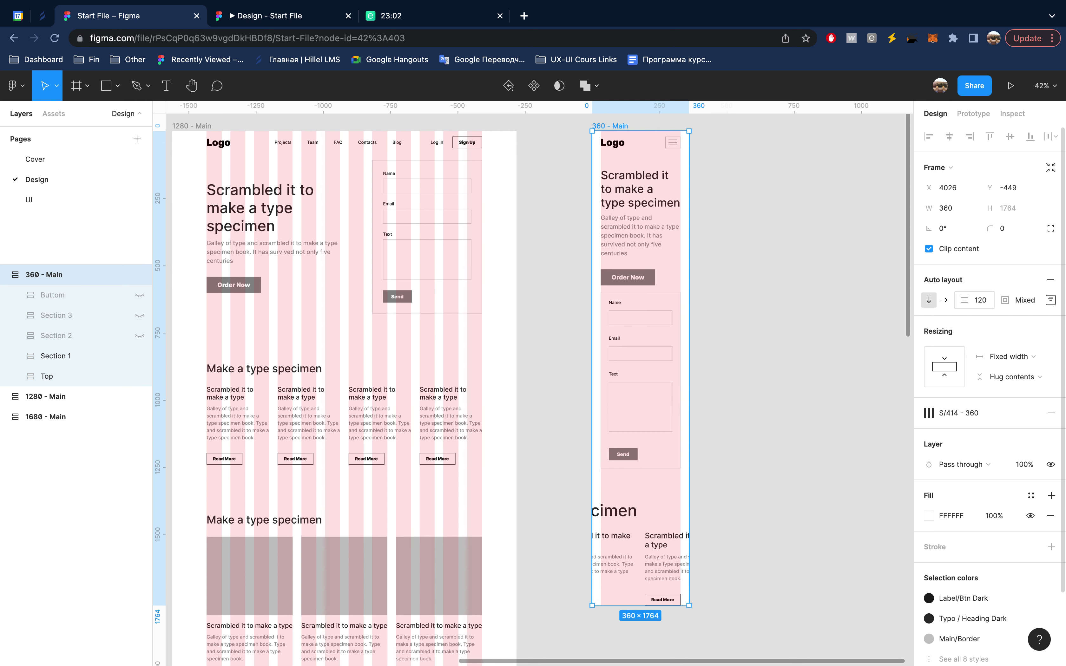
click(68, 356)
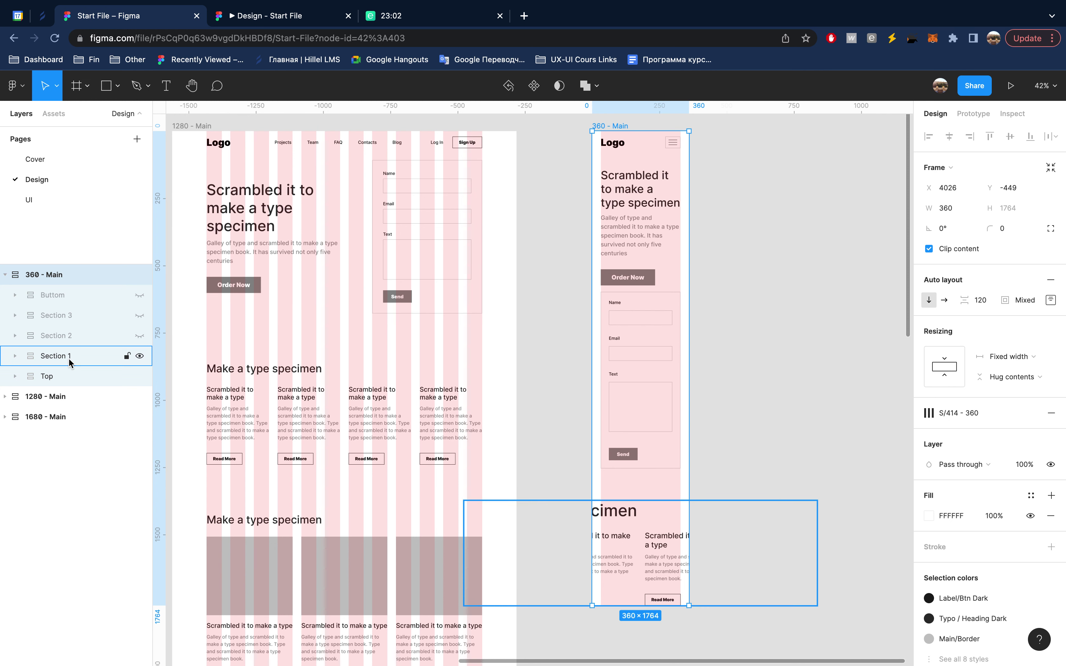
- Switch Section 1's Row to vertical auto layout, stacking its four Text Blocks with hug height
scroll(682, 362, down, 3)
scroll(683, 363, right, 2)
scroll(682, 362, down, 1)
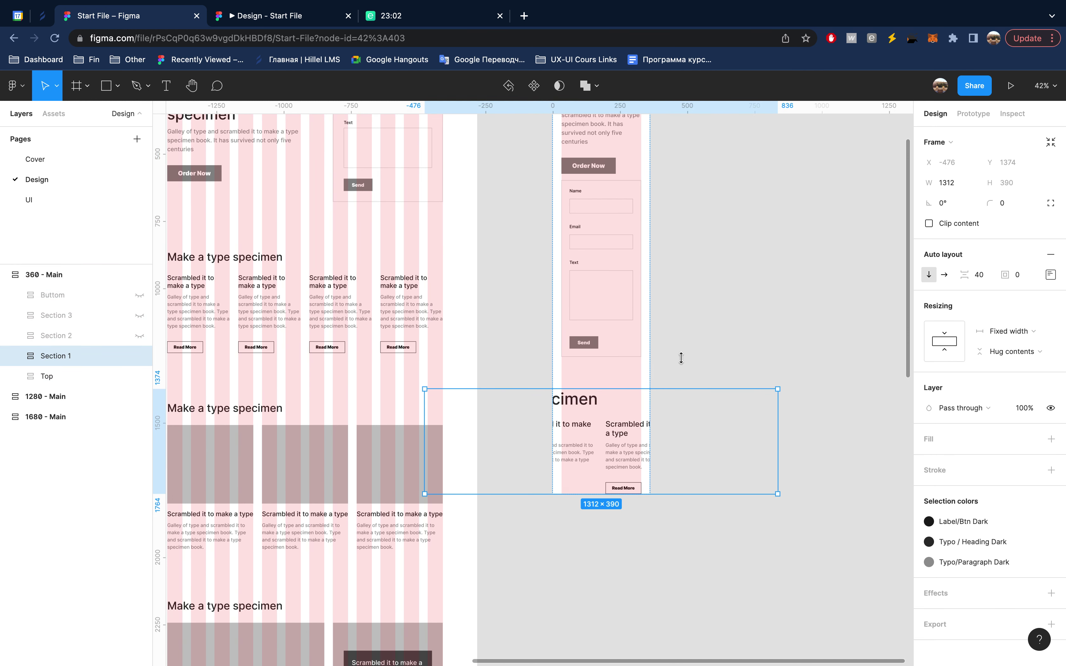
scroll(681, 359, down, 3)
scroll(681, 359, right, 1)
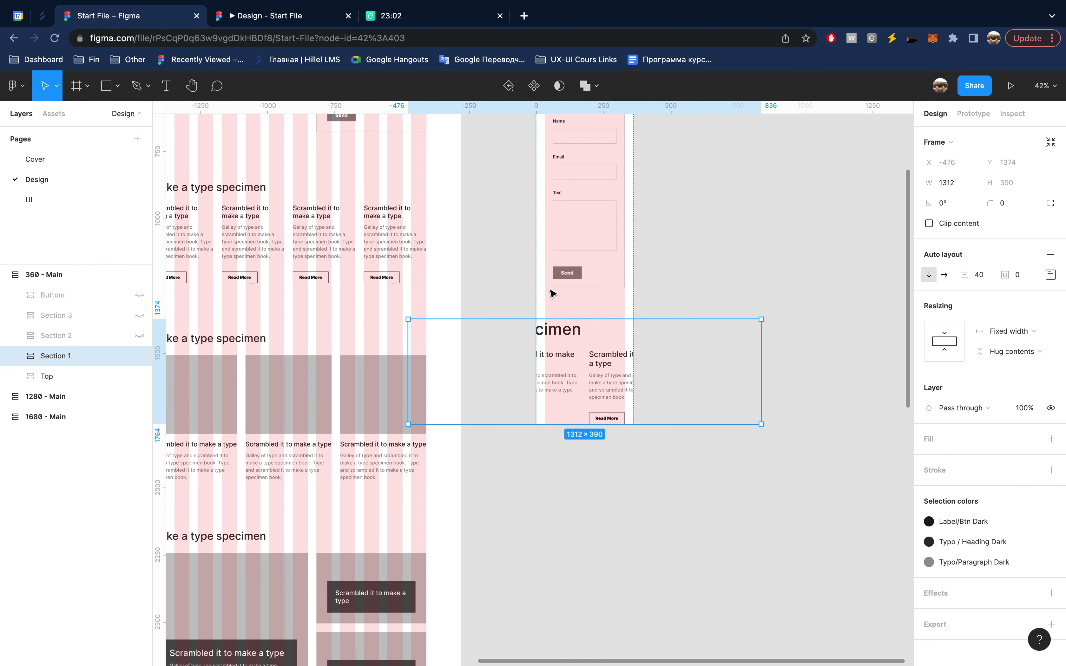
click(15, 356)
click(83, 386)
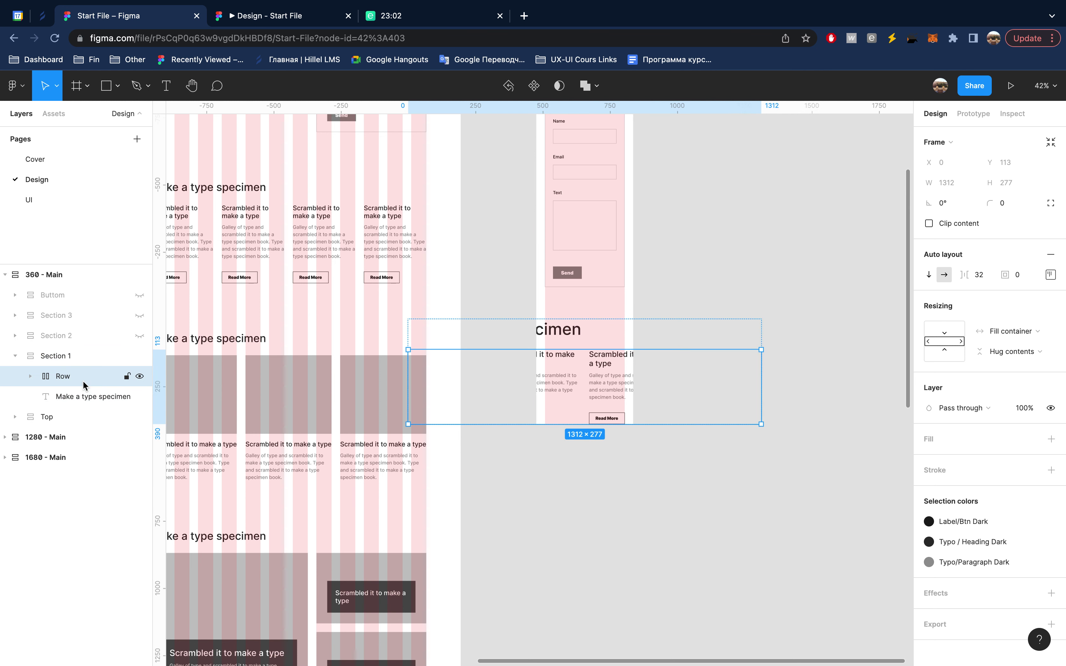
click(930, 277)
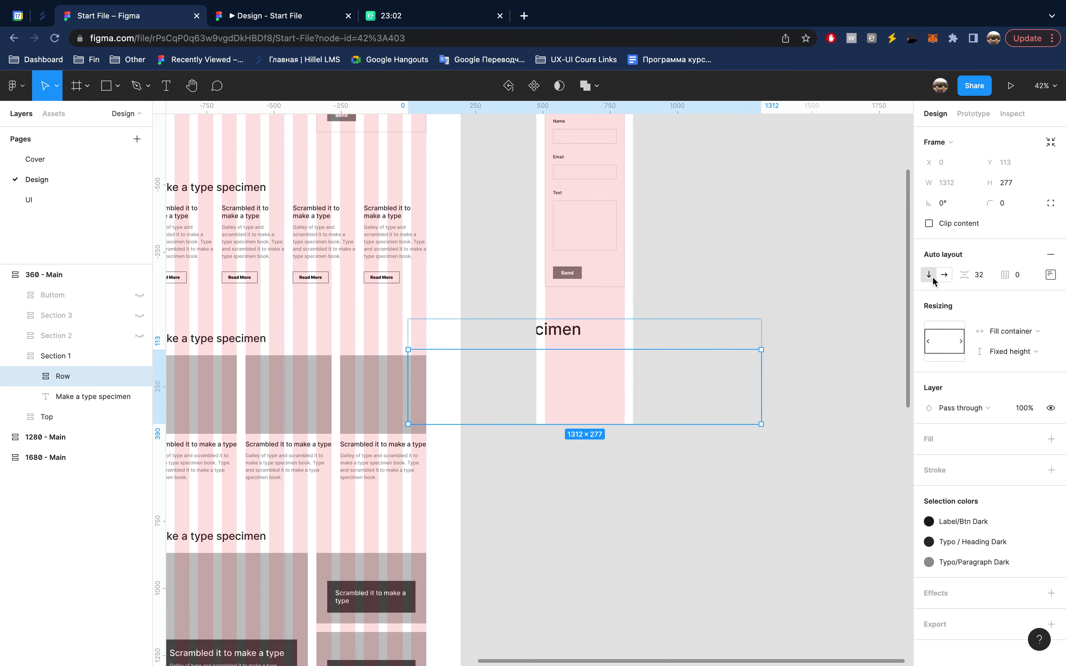
click(1021, 353)
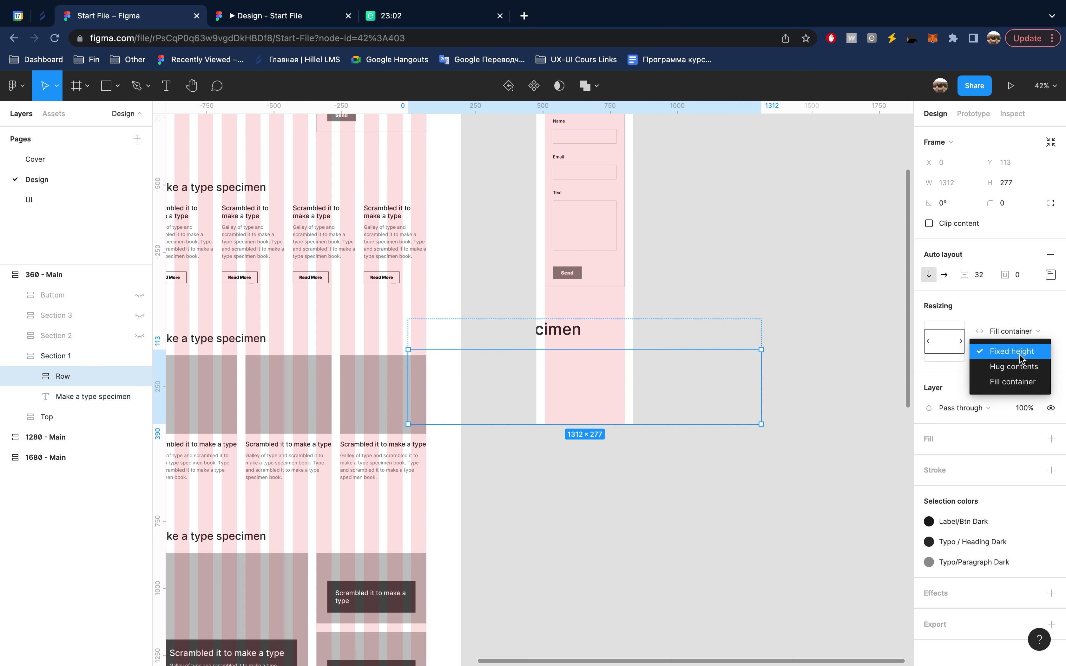
click(1021, 367)
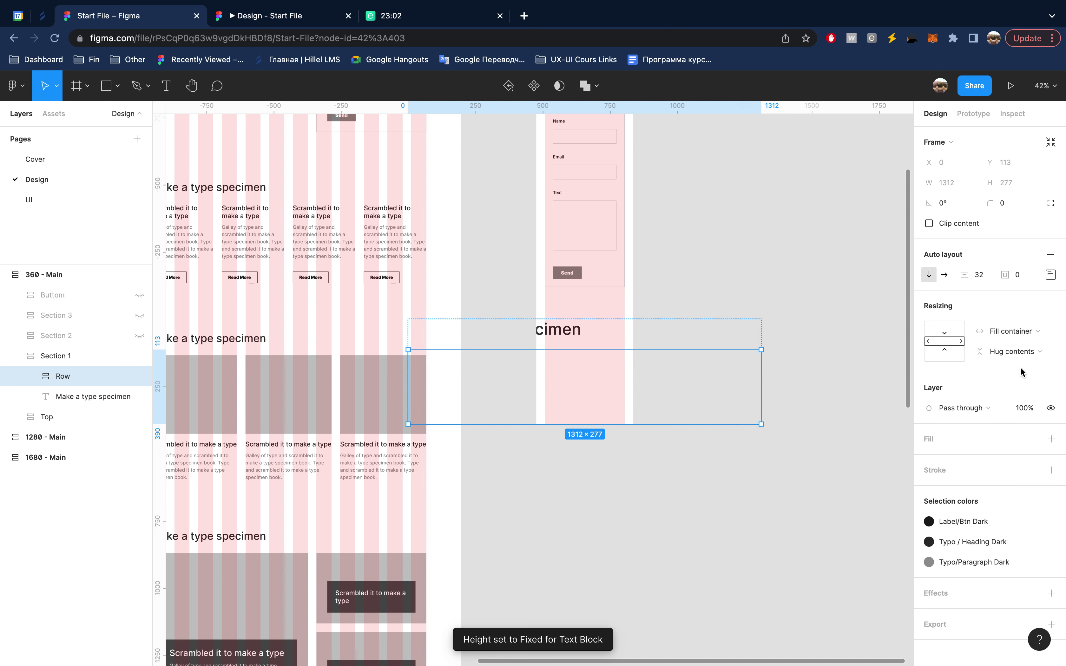
click(62, 356)
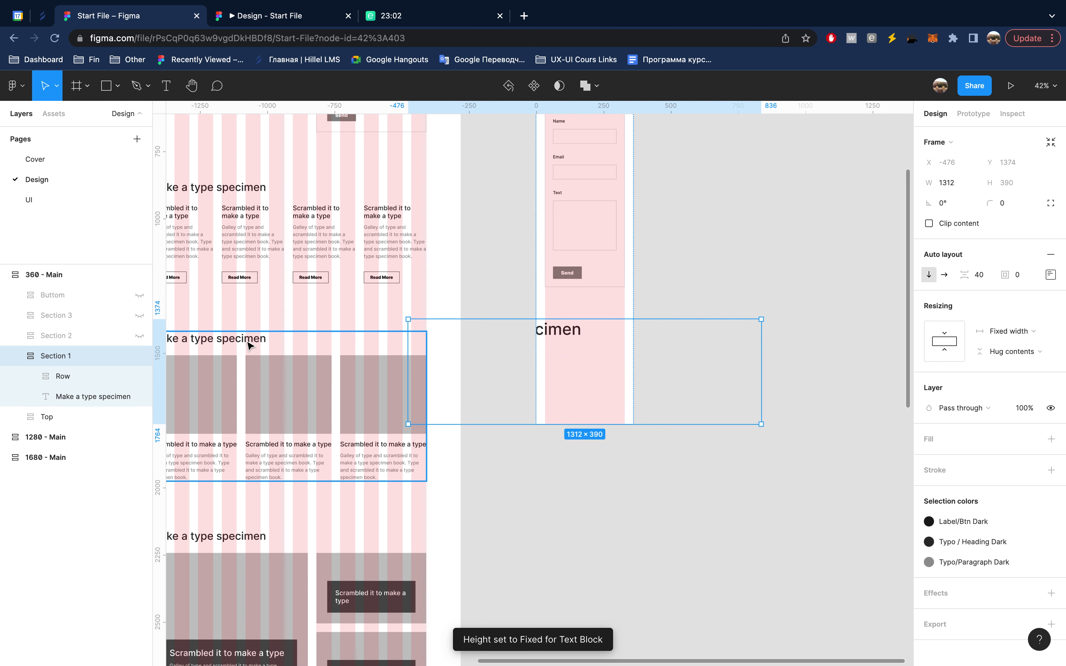
click(76, 376)
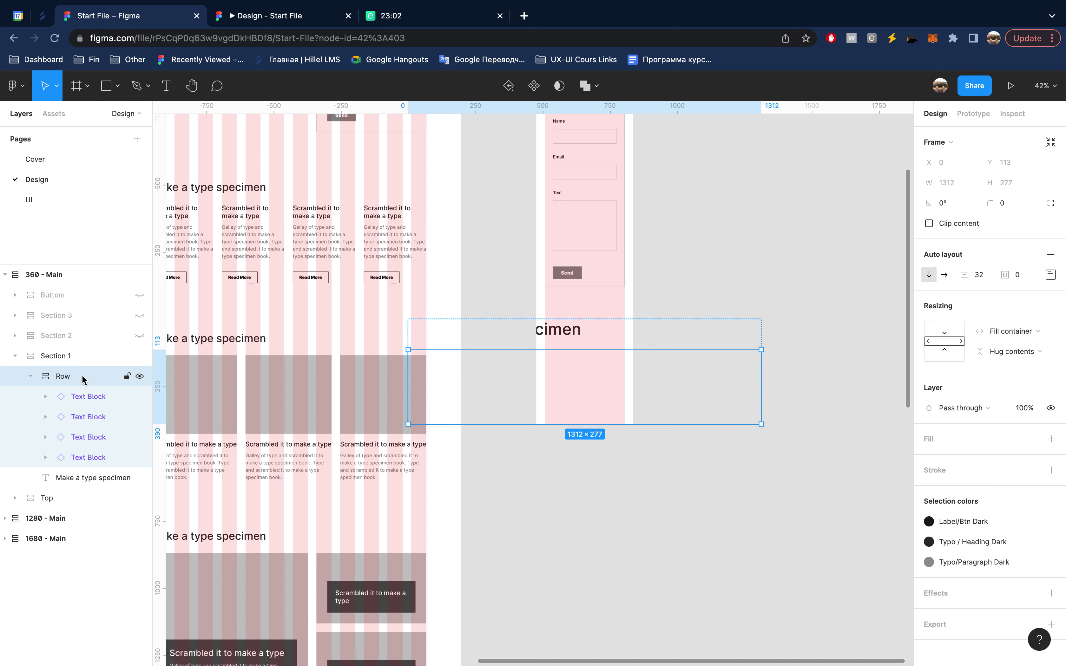
- Make all four Text Blocks hug their content height
click(85, 397)
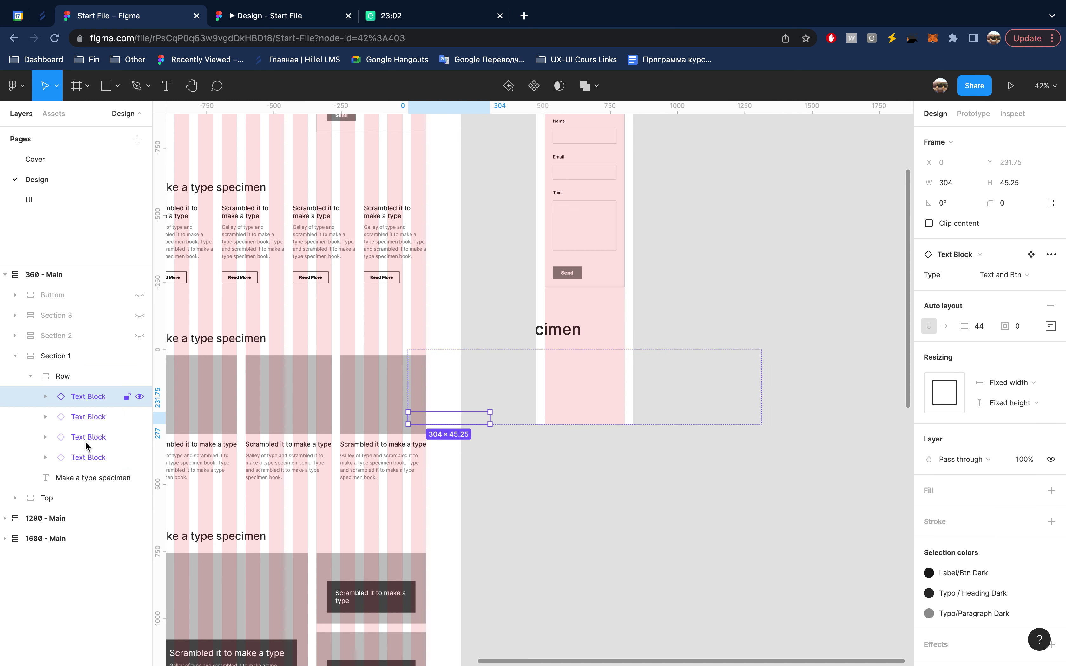
shift+click(88, 456)
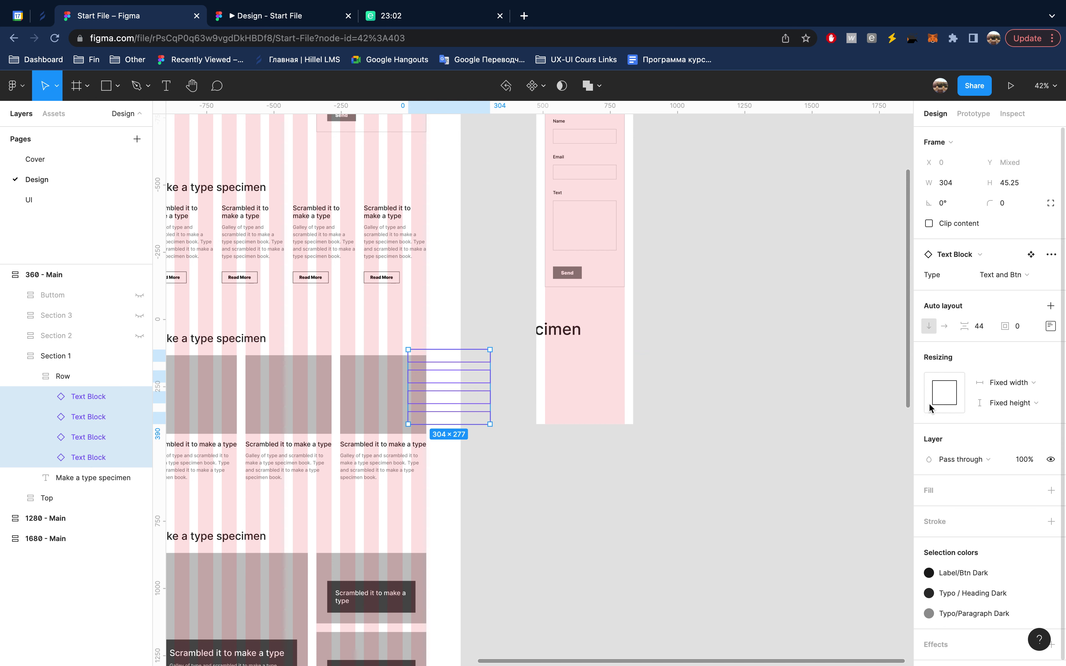
click(1009, 402)
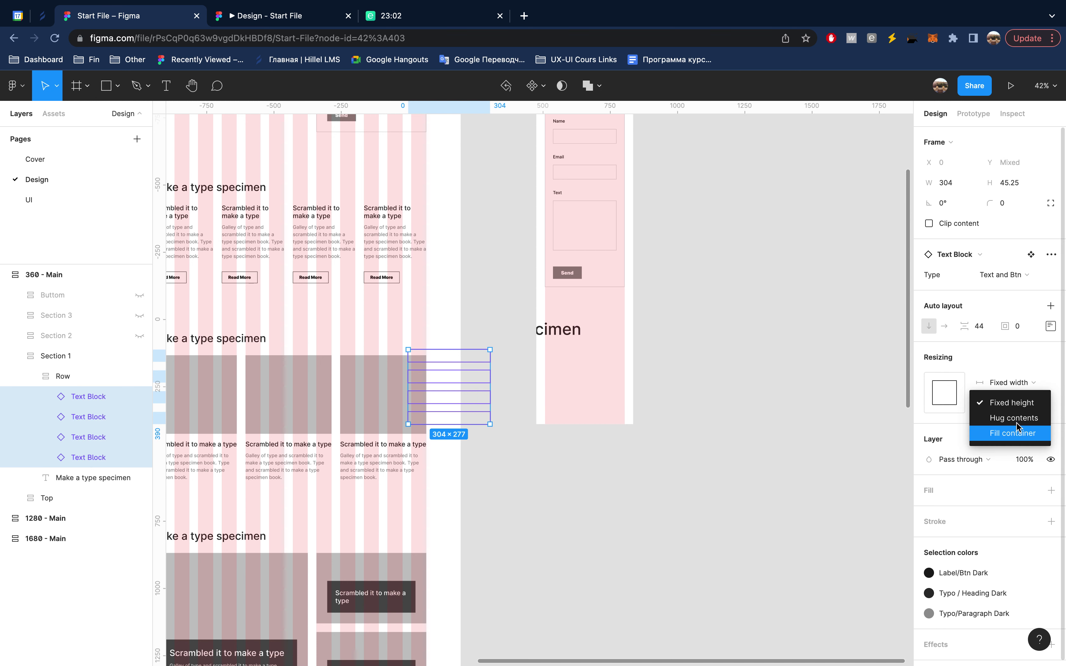
click(1017, 419)
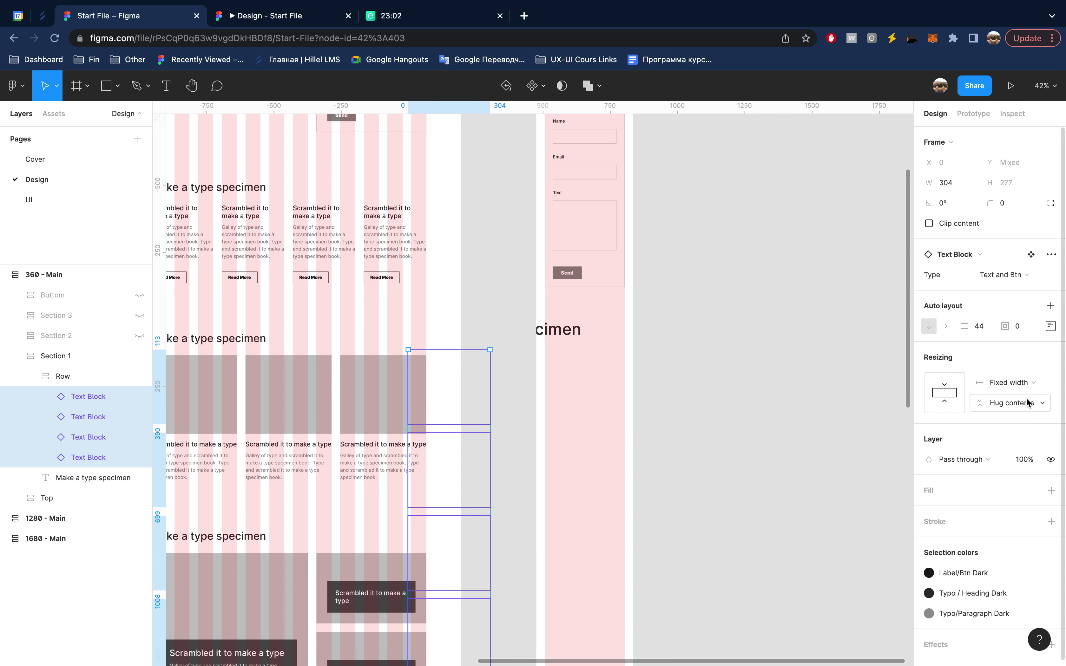
- Set the Section 1 frame's width to 296
click(84, 357)
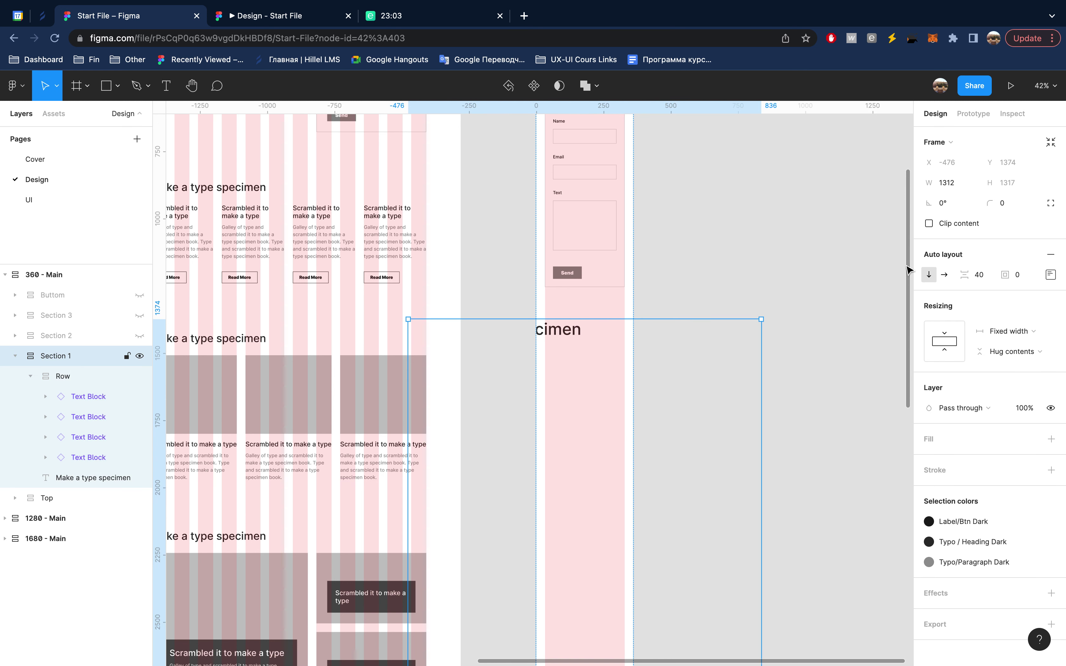
click(962, 187)
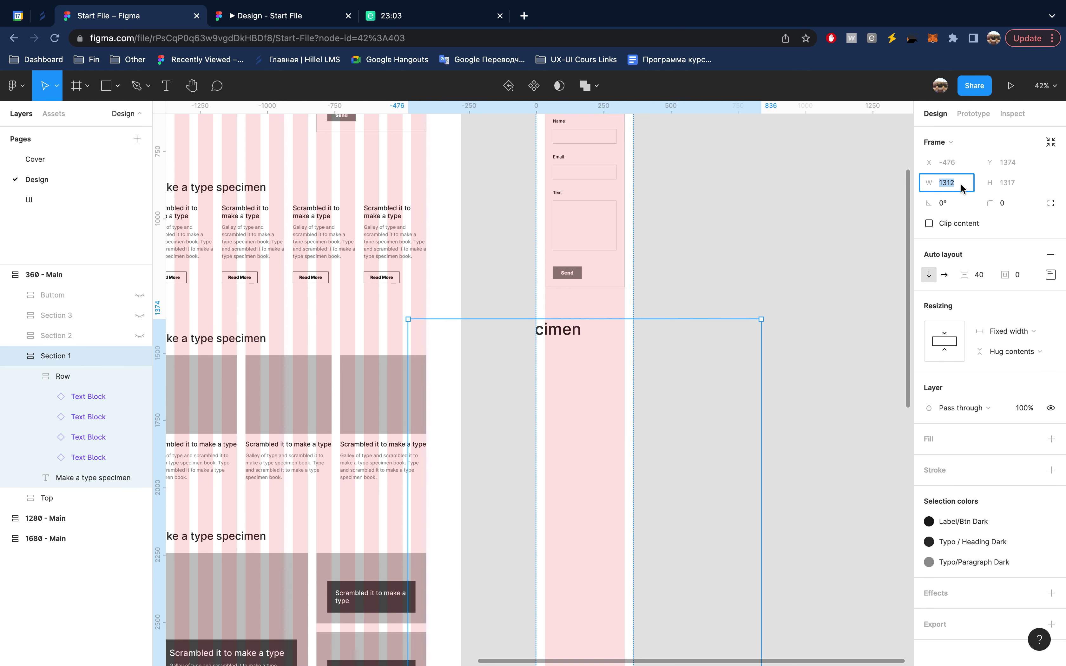
text(296)
key(Return)
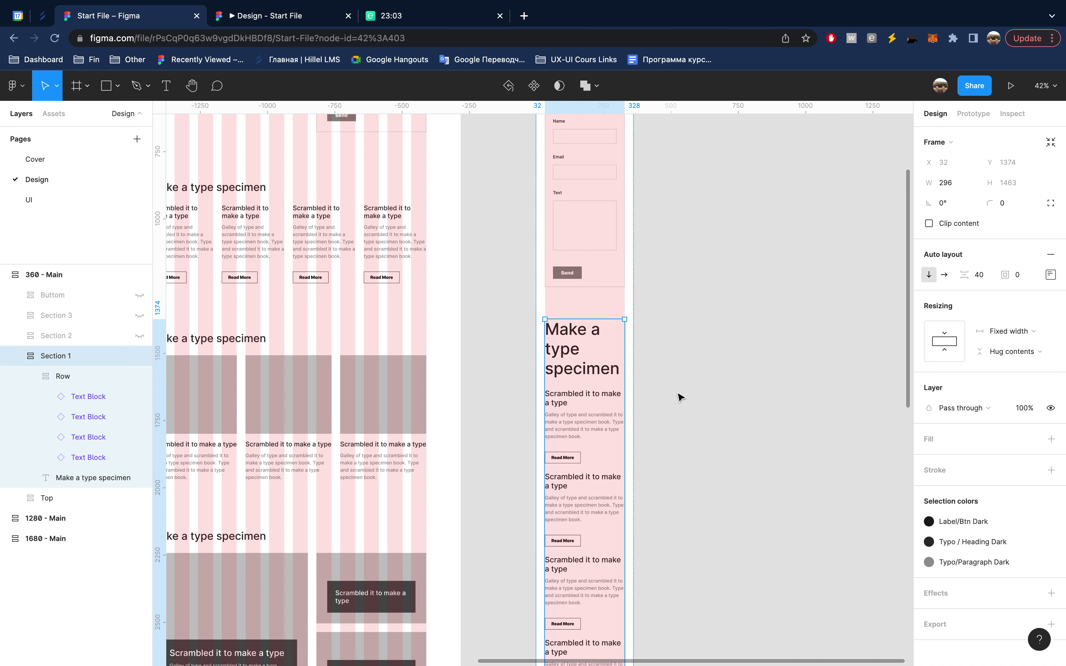
scroll(678, 397, down, 1)
scroll(678, 397, down, 4)
scroll(678, 397, up, 2)
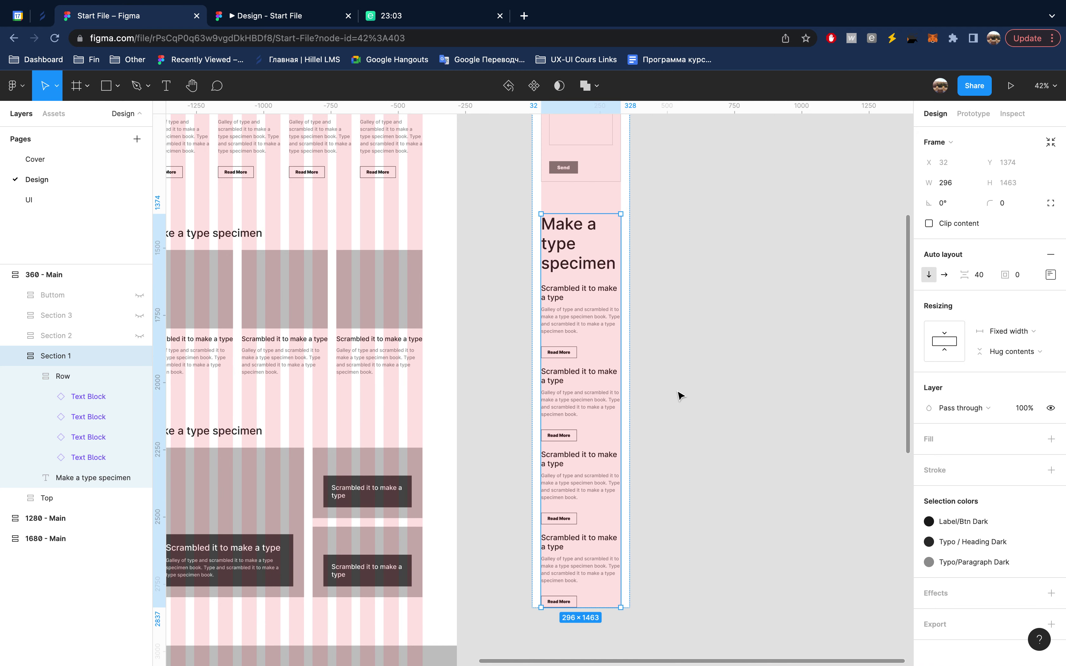
- Detach the Make a type specimen heading from its style and set it to 40 px
click(567, 250)
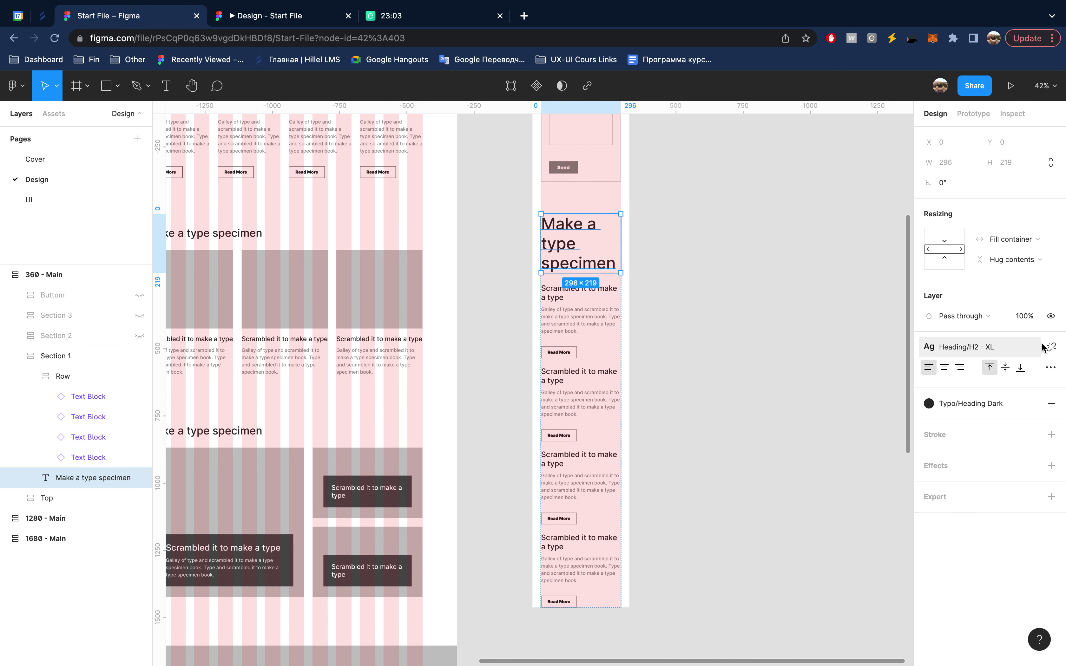
click(1050, 348)
click(1007, 387)
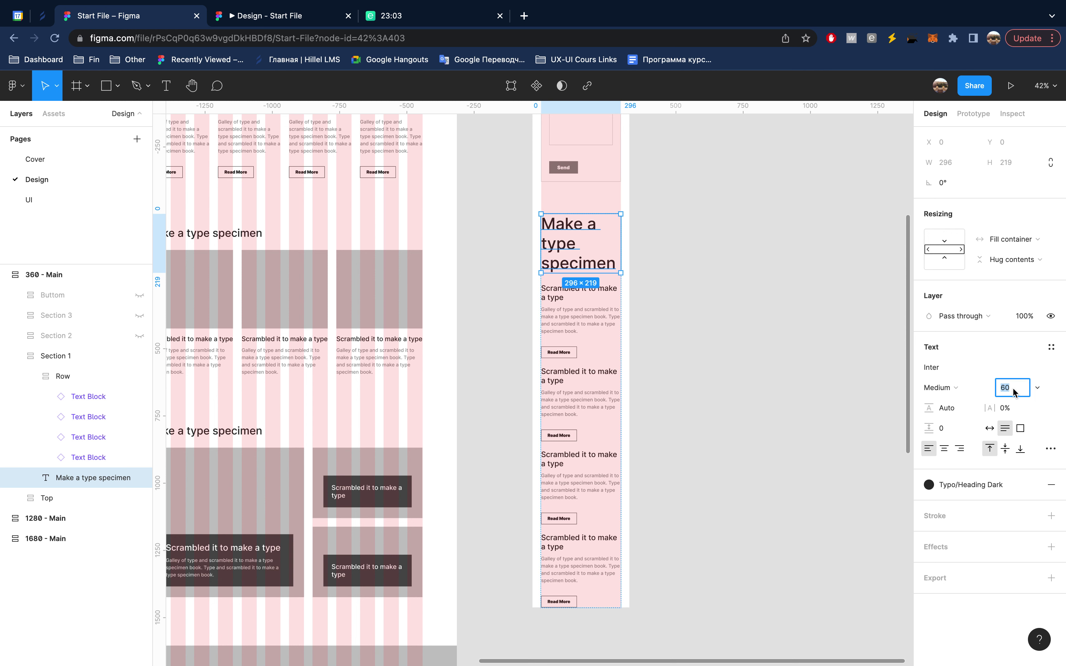
text(50)
key(Return)
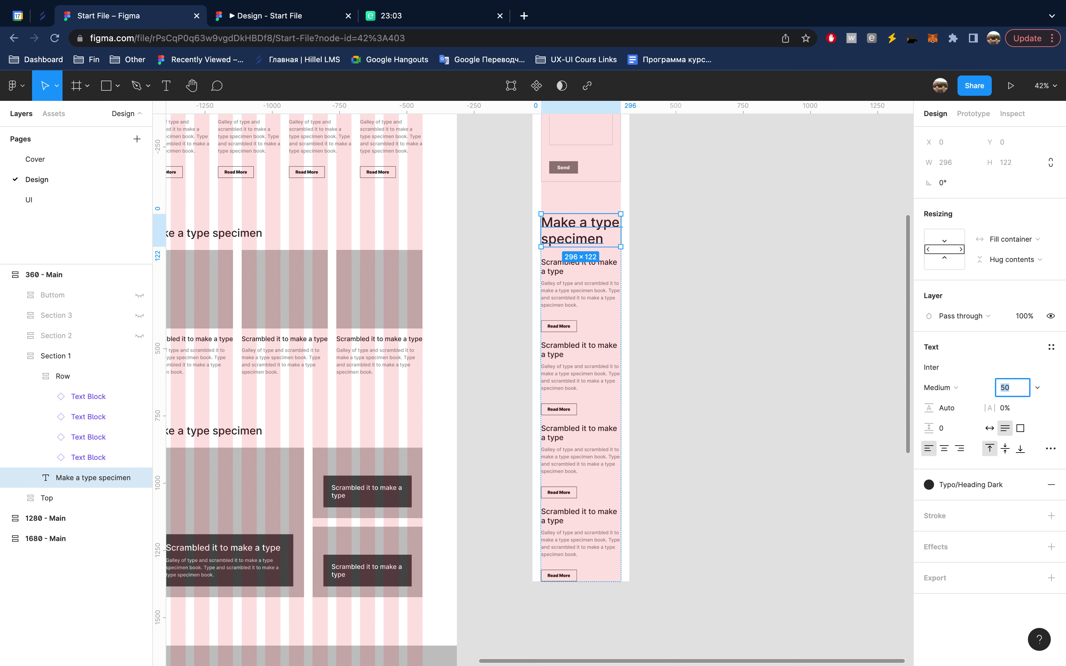
text(40)
key(Return)
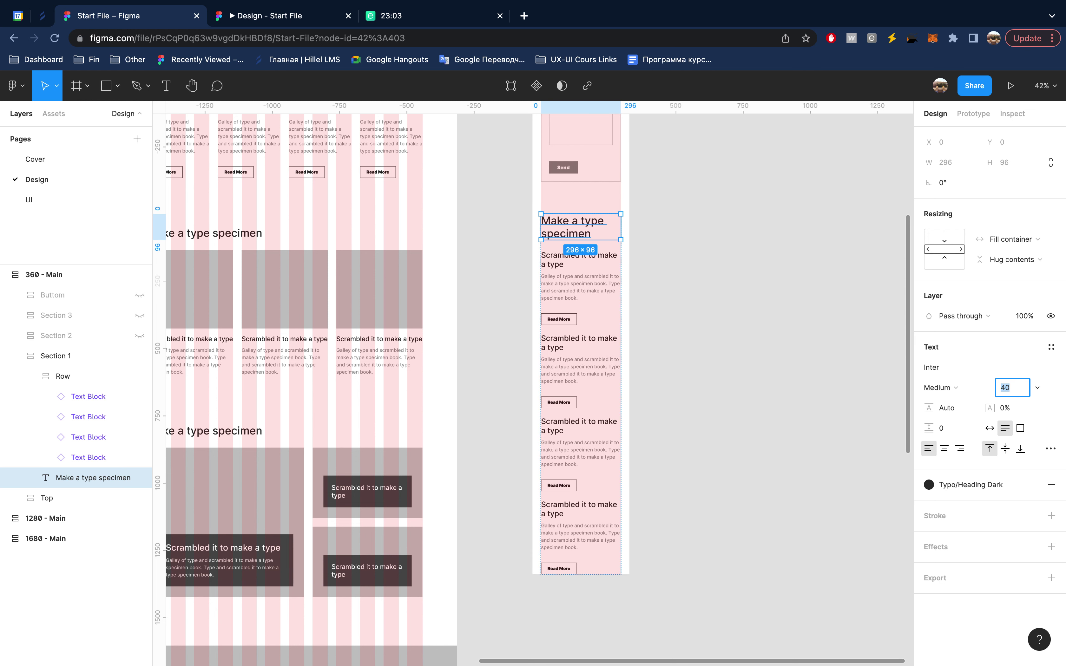
key(Escape)
- Compare the first card's title in the 360 frame with its 1280-frame counterpart
scroll(712, 322, up, 3)
scroll(713, 322, left, 1)
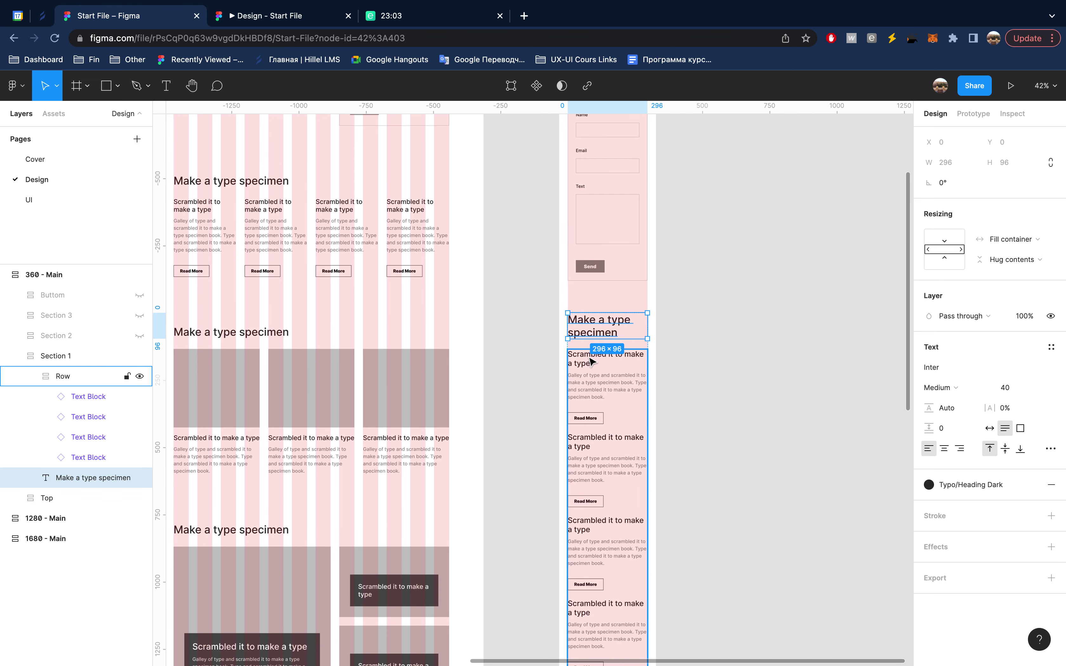
super+click(590, 361)
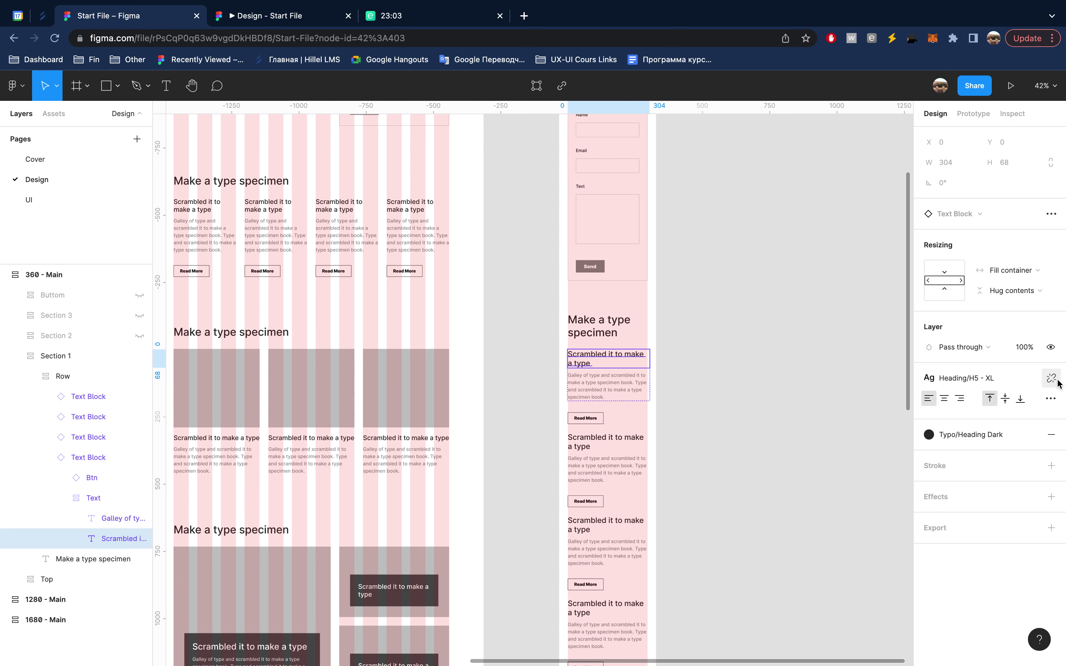
scroll(776, 353, up, 2)
scroll(776, 353, left, 3)
scroll(776, 352, left, 2)
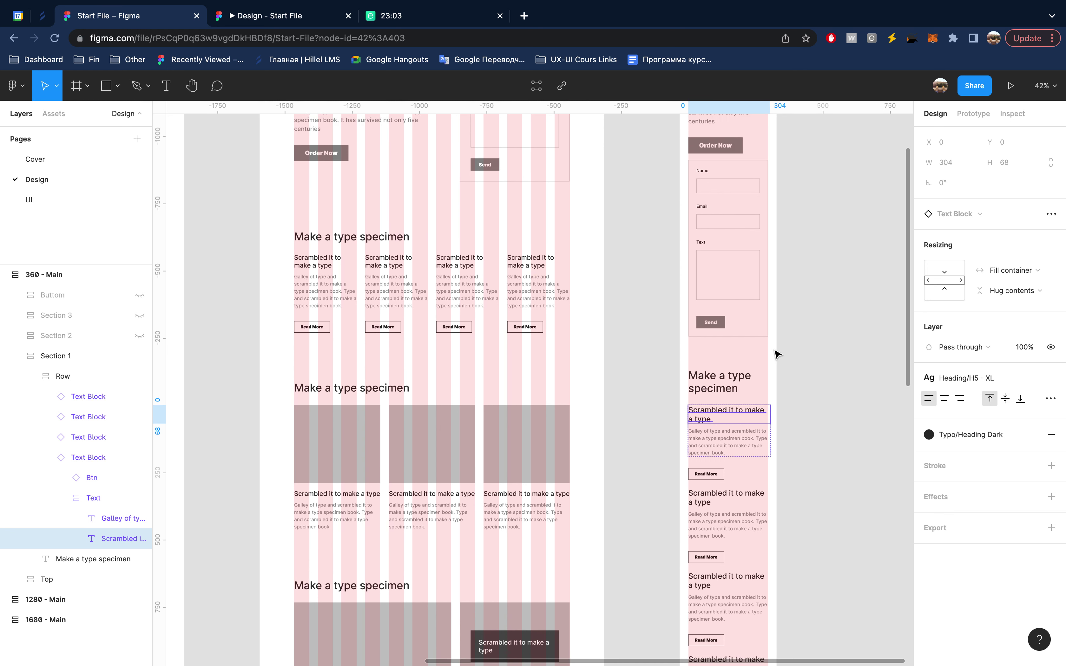
super+click(538, 264)
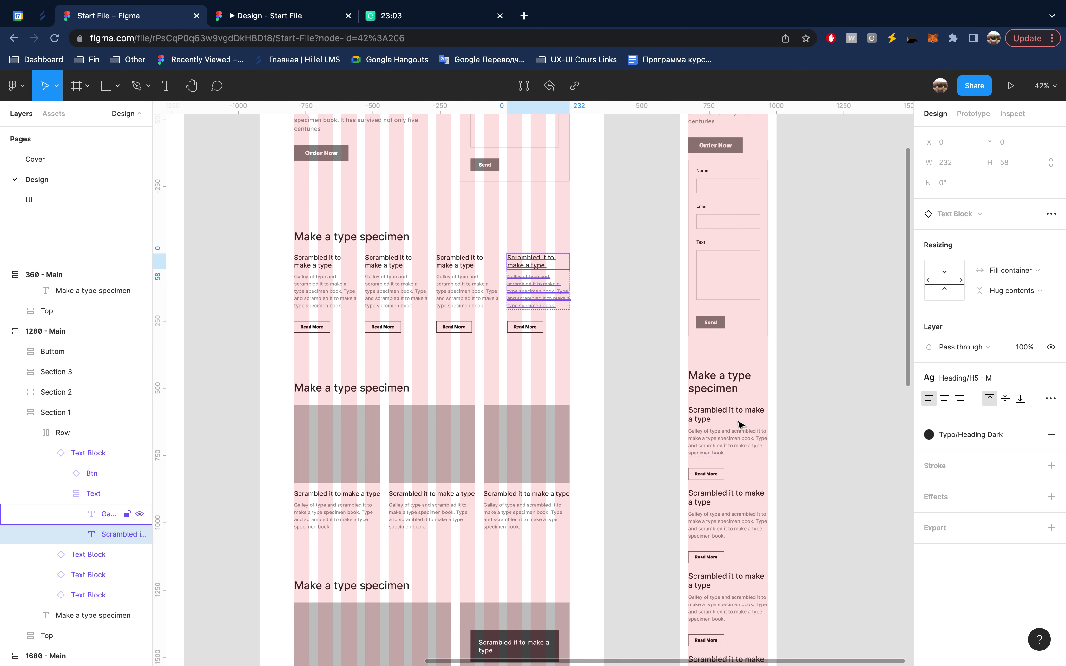
super+click(730, 414)
scroll(730, 414, down, 1)
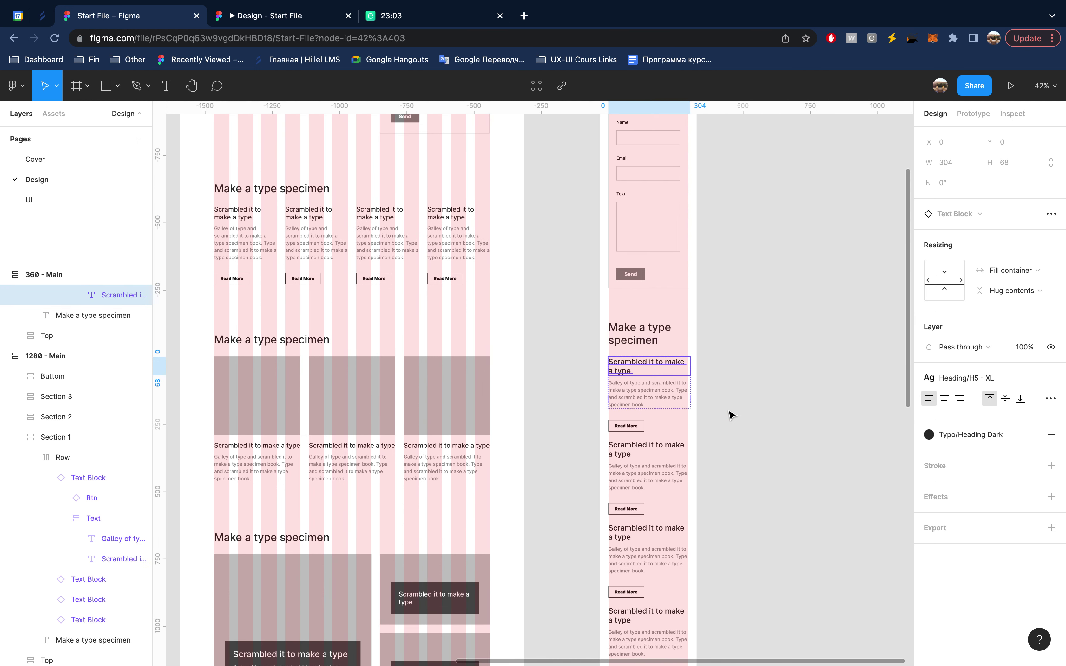
scroll(730, 415, right, 3)
- Save the heading's formatting as a new H2 - S text style
super+click(617, 352)
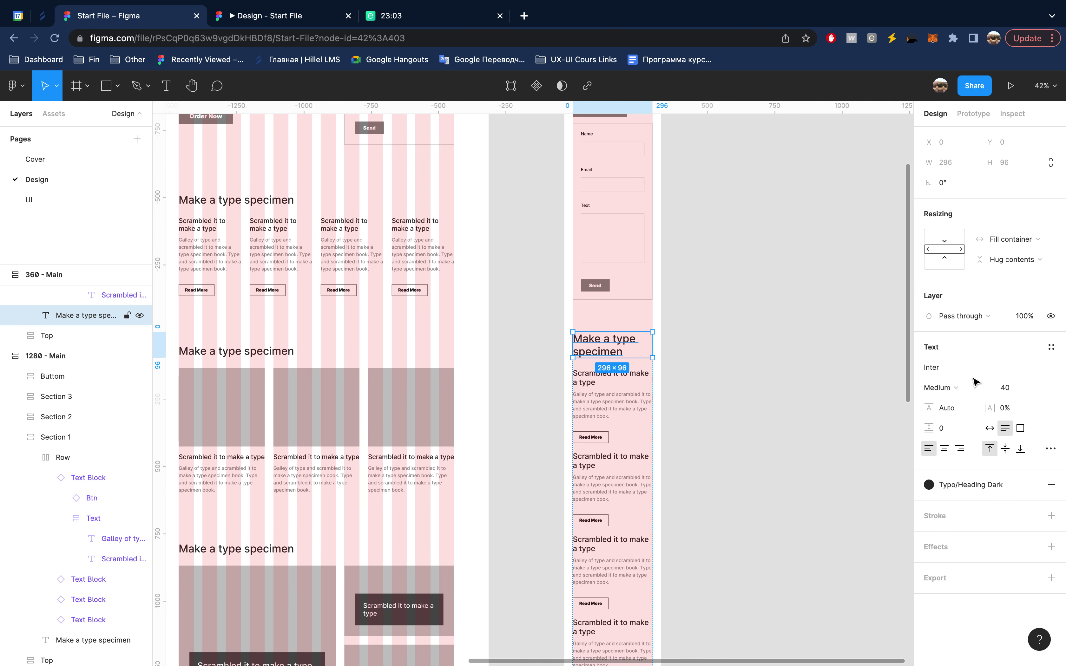
click(1051, 346)
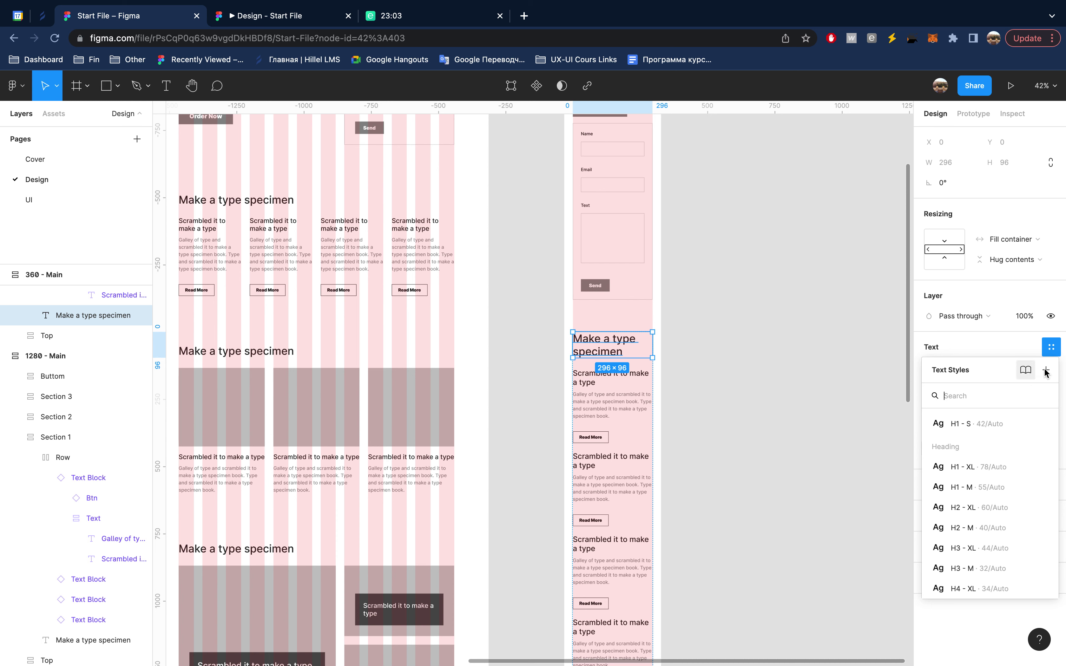
click(1045, 369)
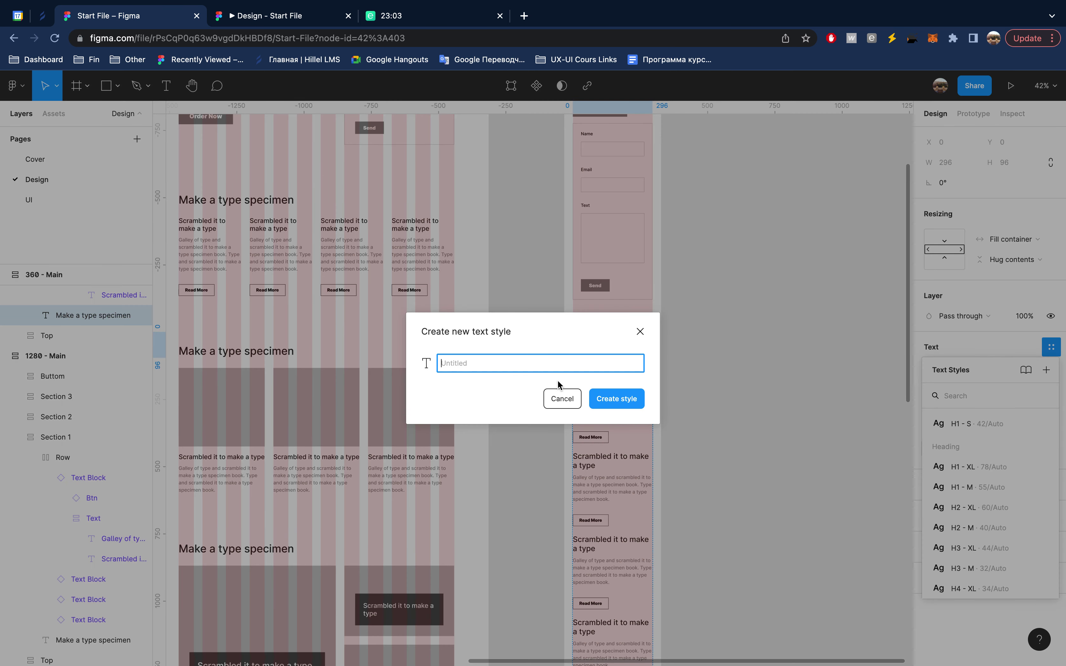
text(H2 - S)
key(Return)
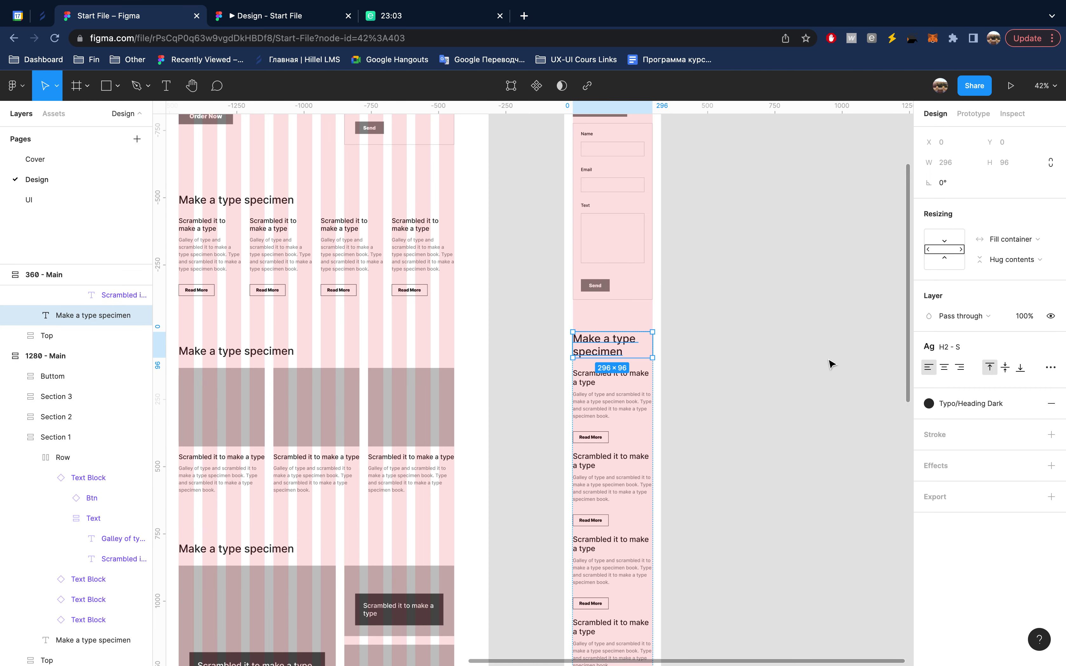
scroll(825, 363, down, 3)
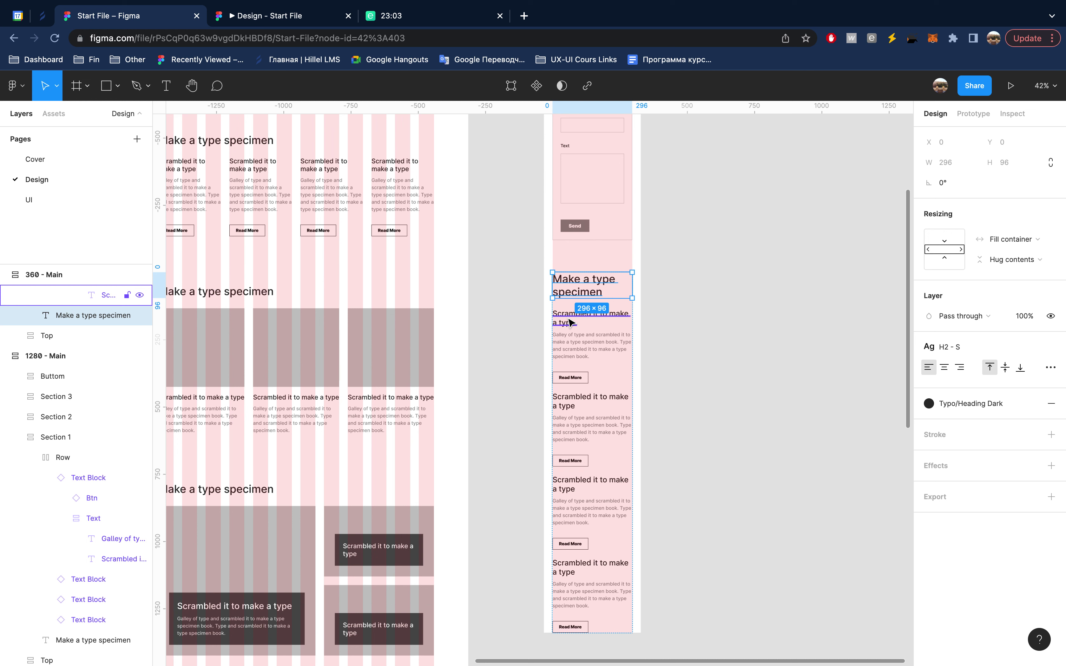
- Detach the first card title from its style and set its font size to 22
click(582, 321)
click(1052, 379)
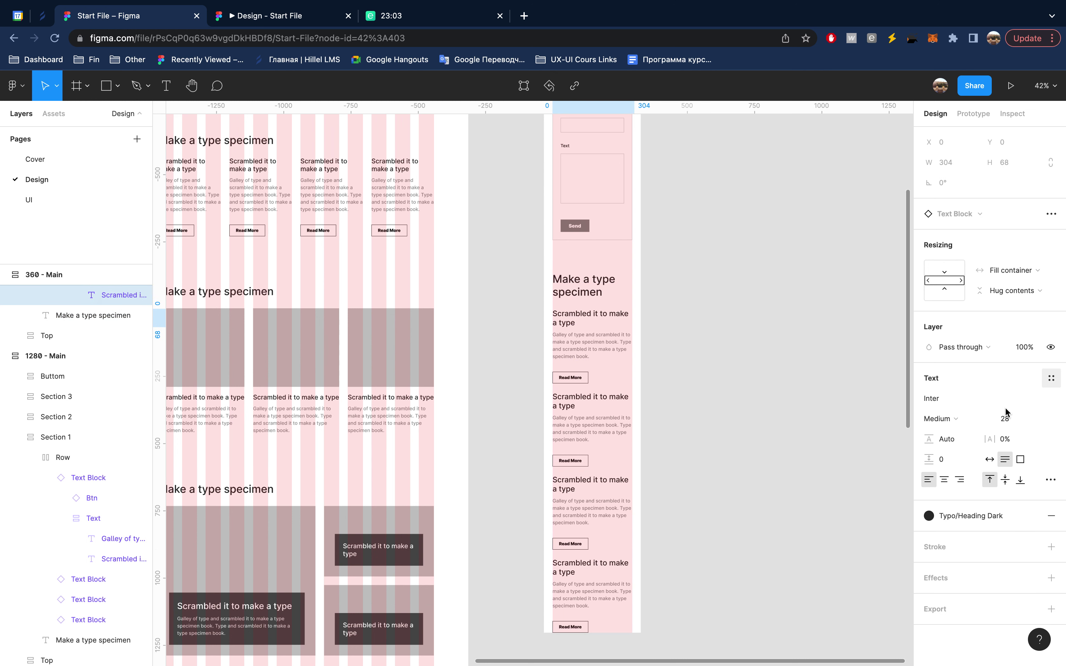
click(1012, 420)
text(18)
key(Return)
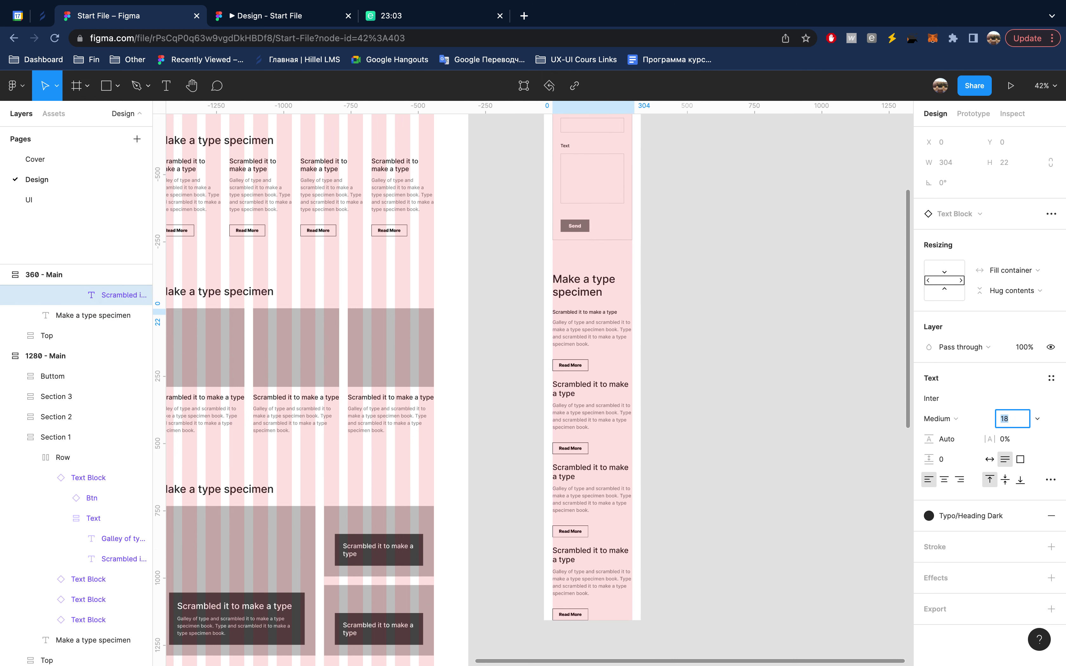
key(Up)
key(Up)
key(Up)
key(Up)
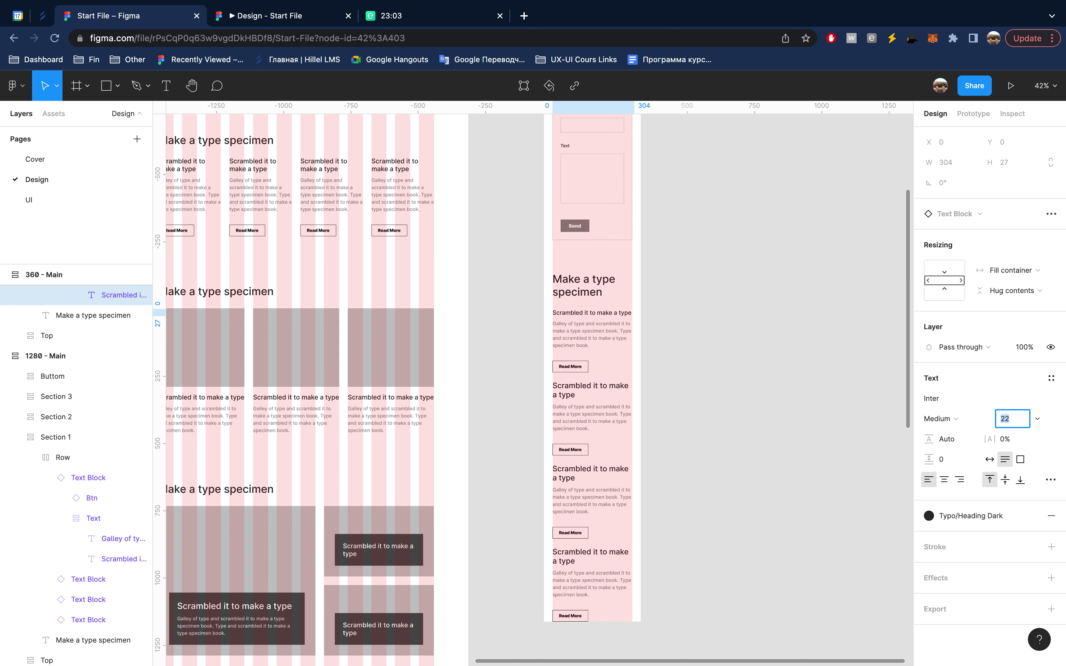
- Save the first card title's formatting as a new H5 - S text style
click(1051, 378)
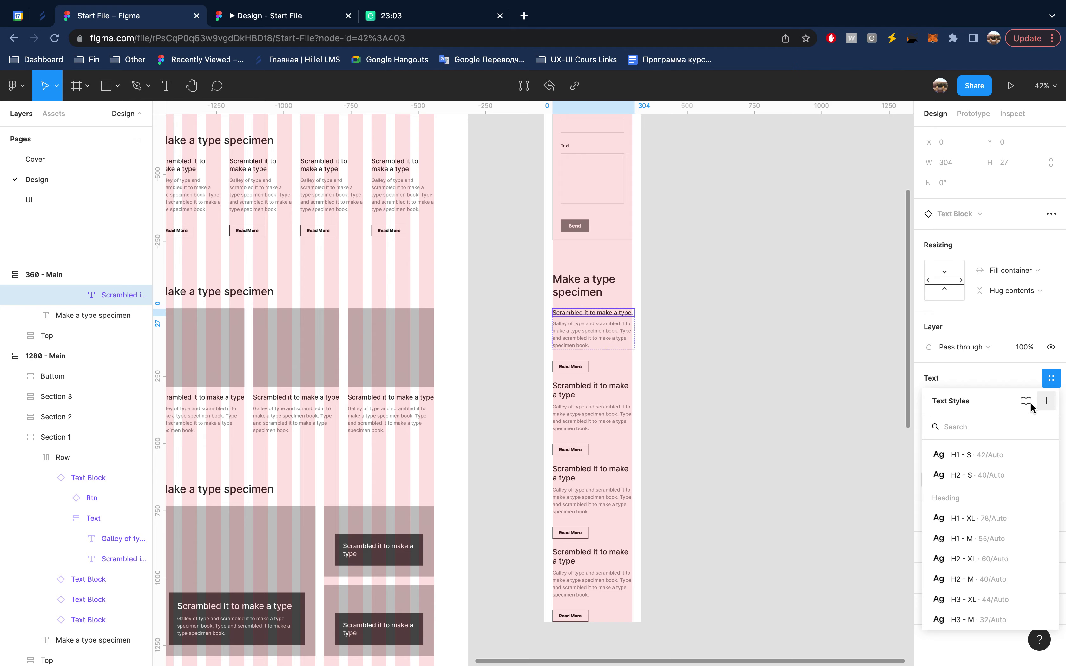
click(1046, 401)
text(H5 - S)
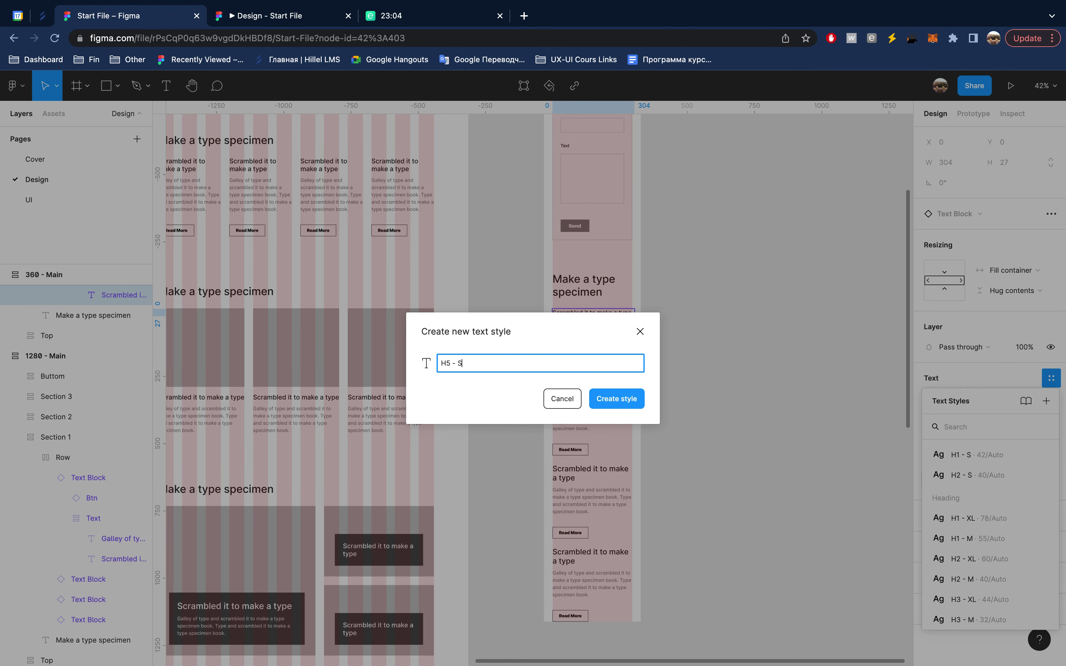
key(Return)
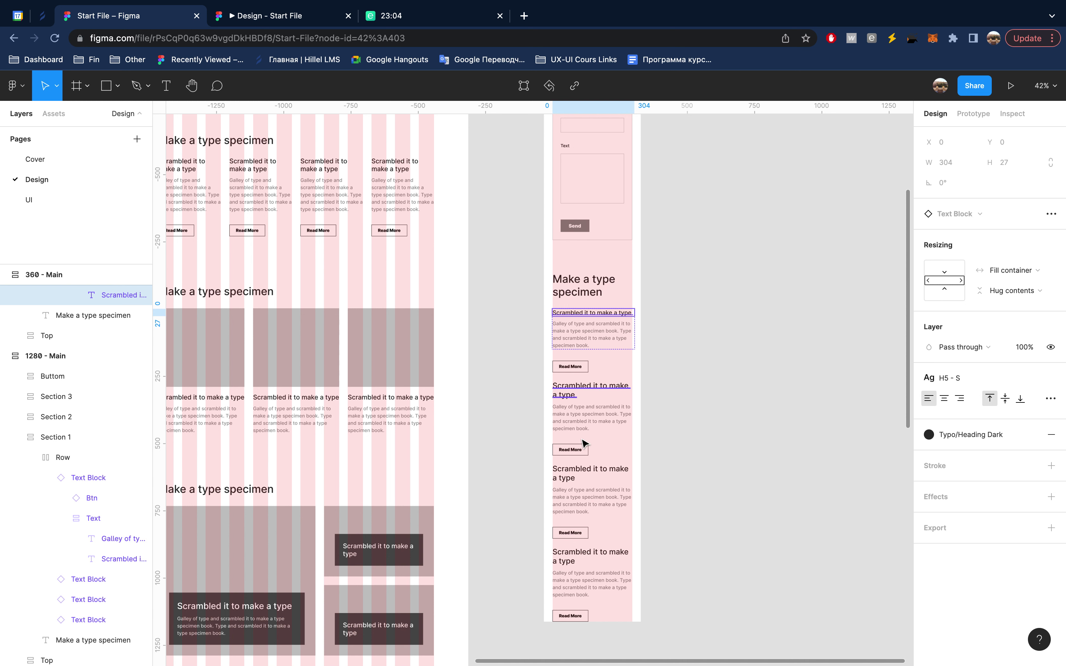
- Apply the H5 - S style to the second, third and fourth card titles
click(586, 390)
shift+click(586, 473)
shift+click(586, 557)
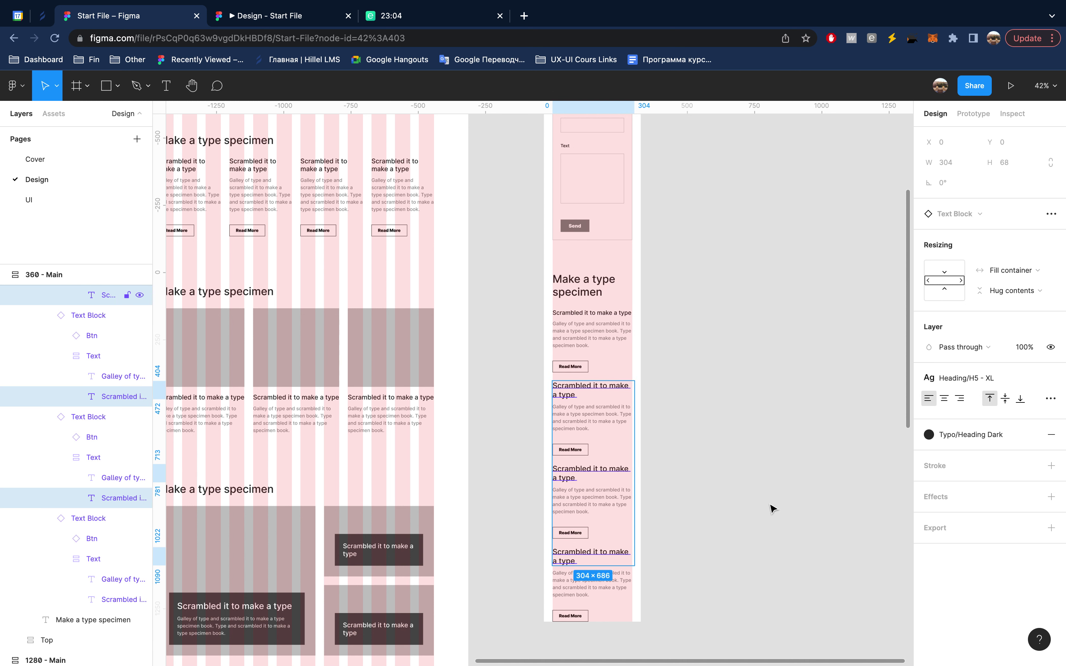
click(965, 379)
scroll(986, 498, up, 1)
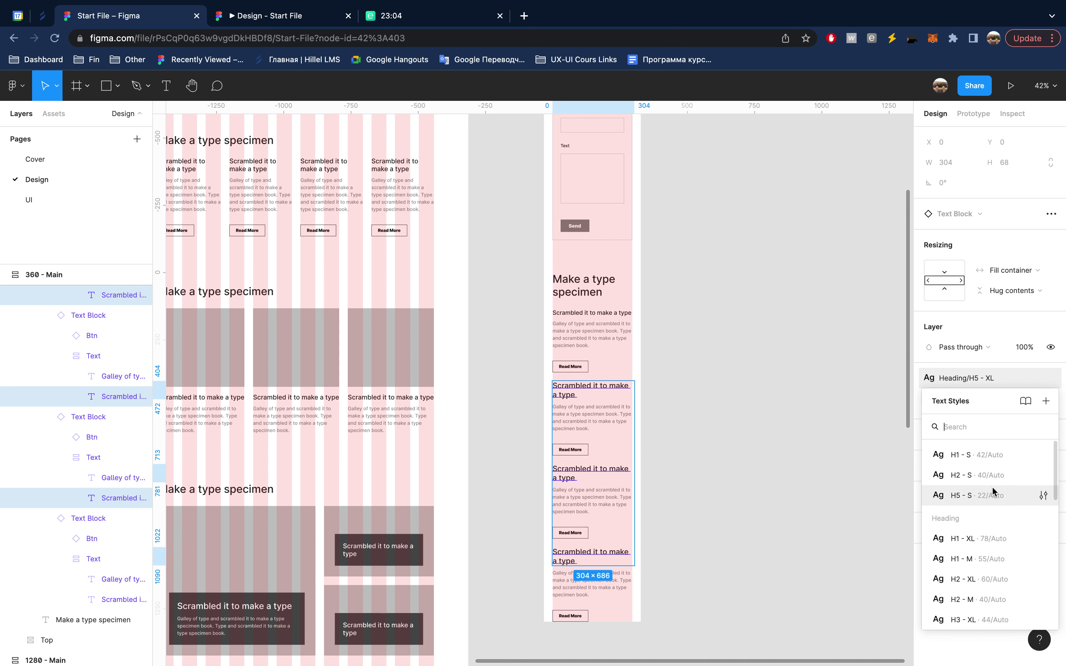
click(992, 487)
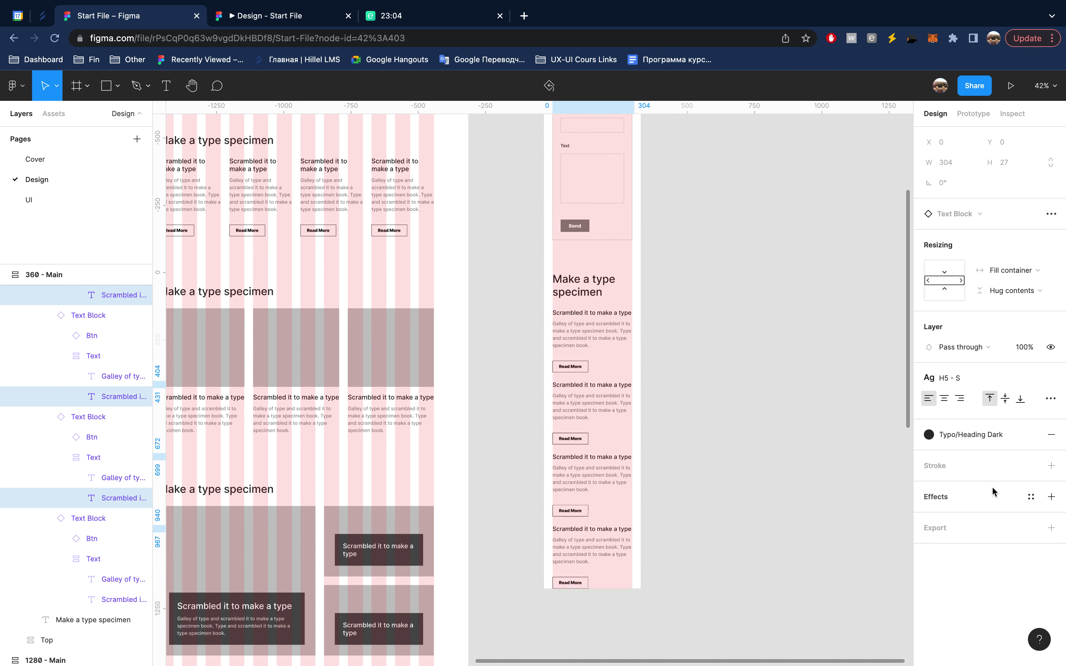
click(756, 409)
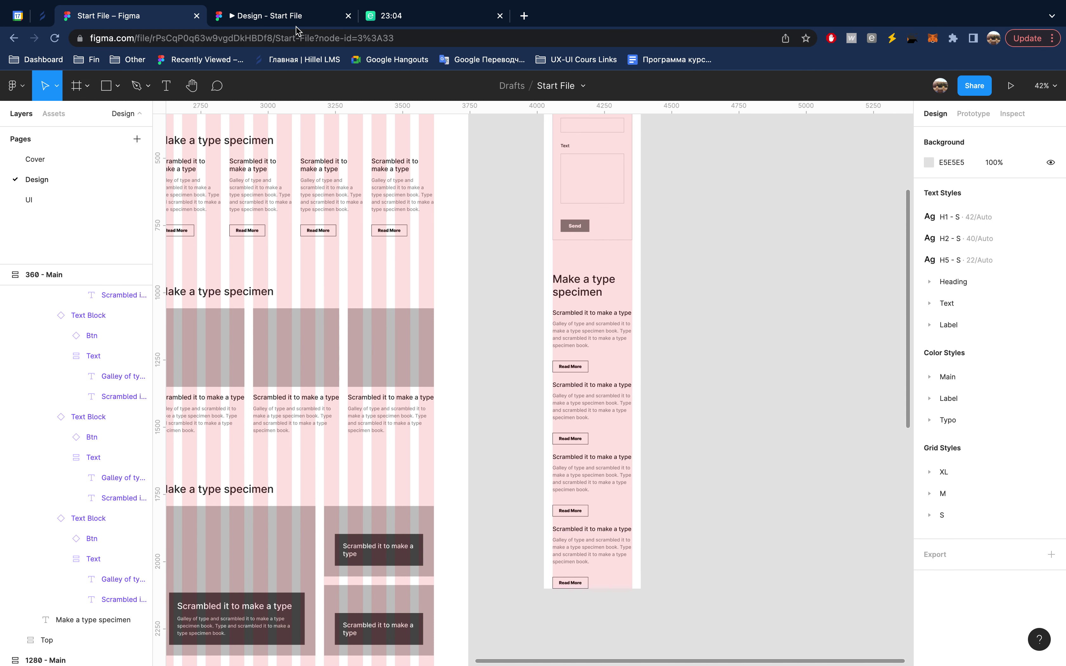
click(296, 18)
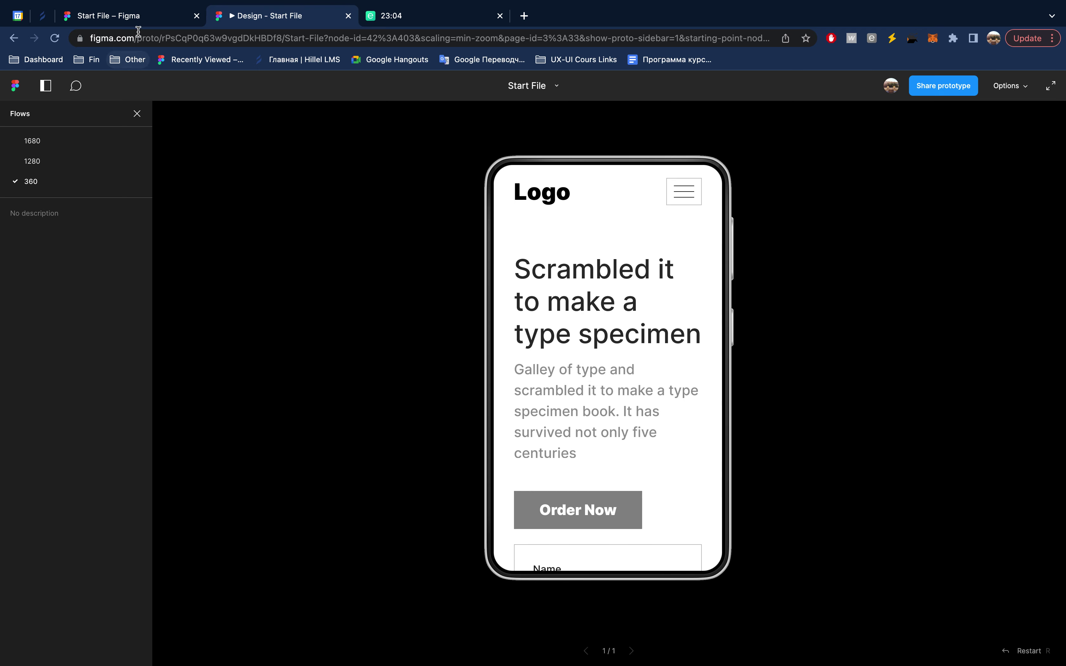
click(146, 19)
scroll(562, 247, up, 5)
click(572, 236)
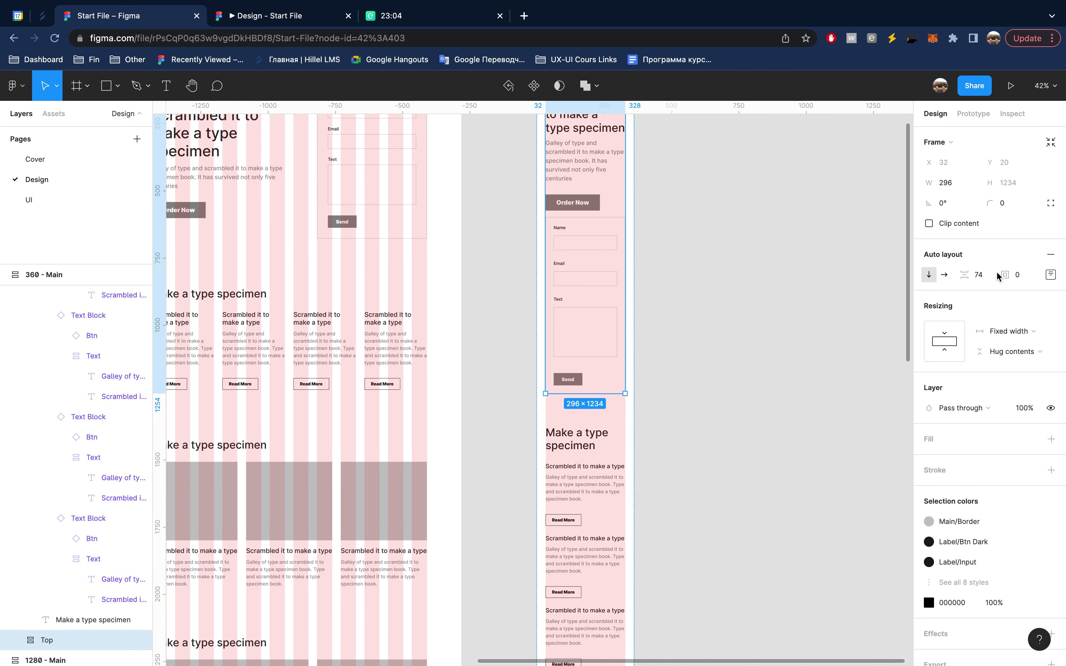
- Try the Top frame's item spacing at 84, then revert it to 74
click(992, 275)
key(shift+Up)
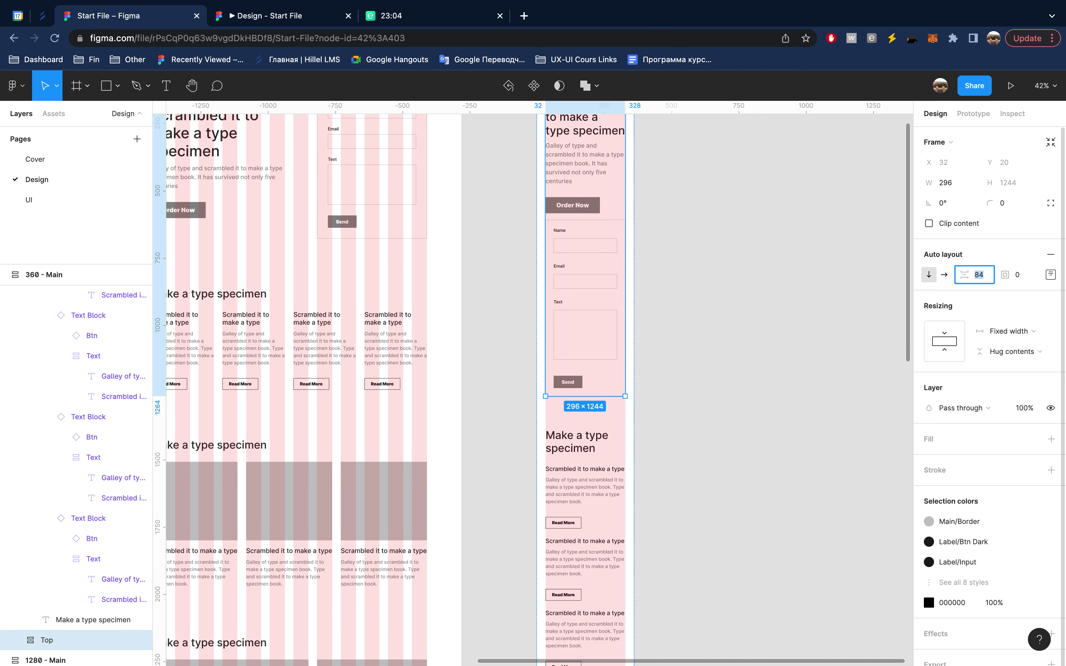
key(shift+Down)
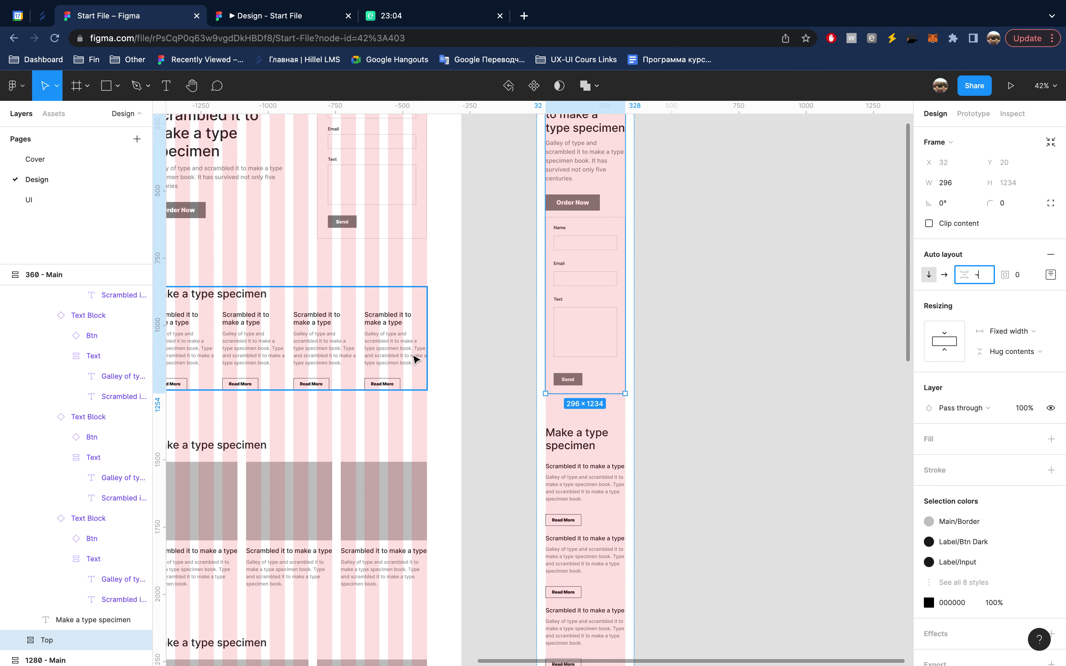
- Select the Hero block inside Top, set its item spacing to 64, and preview
click(781, 351)
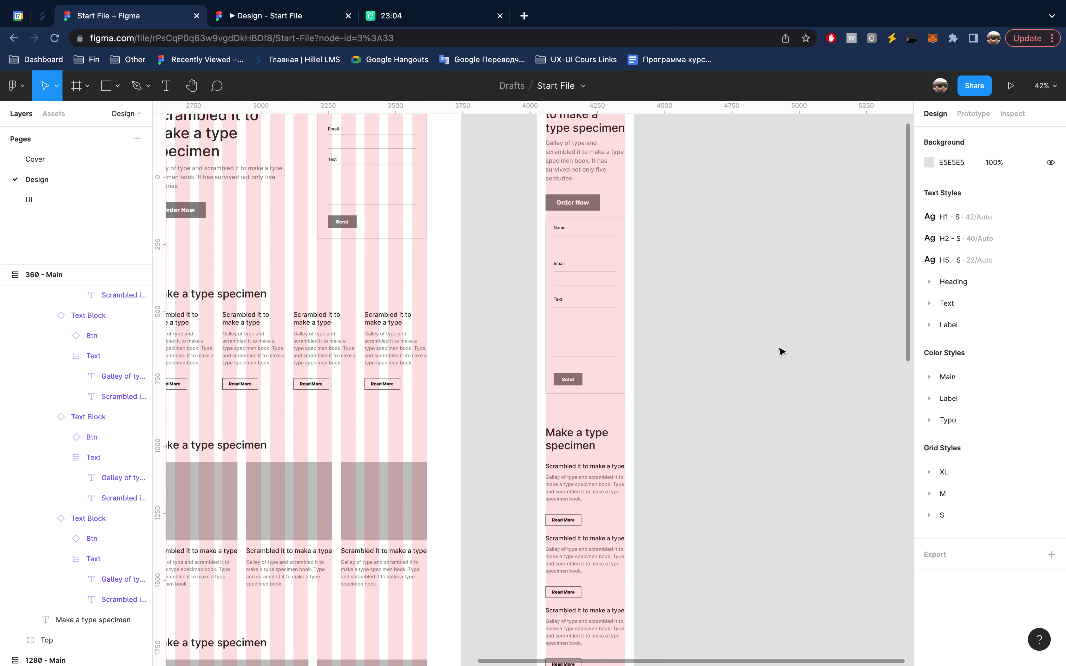
click(5, 275)
click(63, 374)
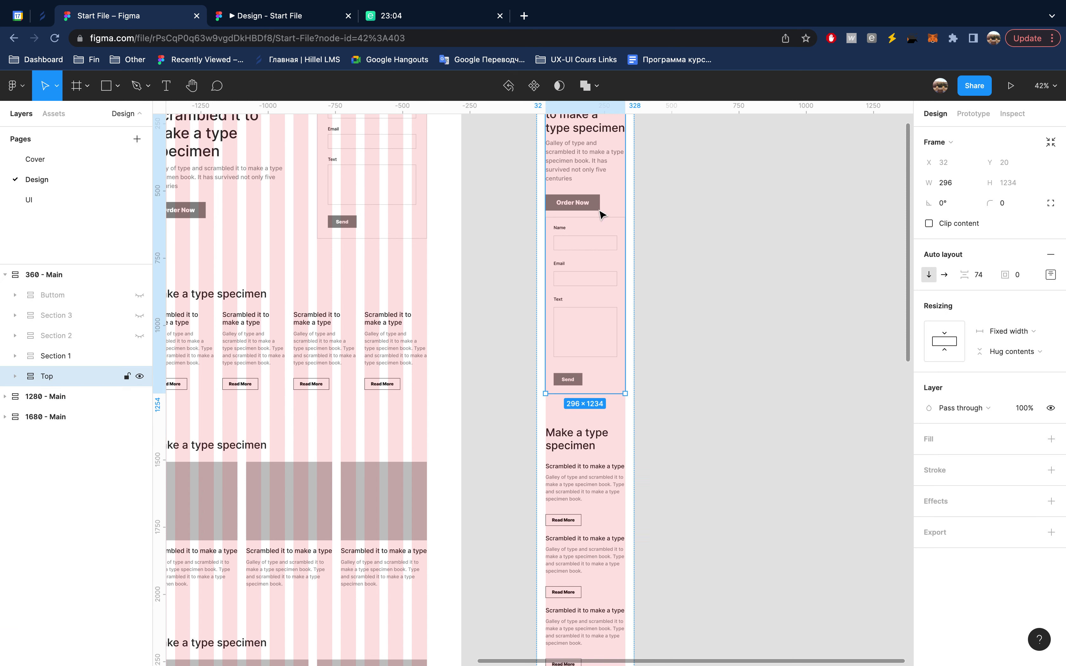
scroll(601, 214, up, 5)
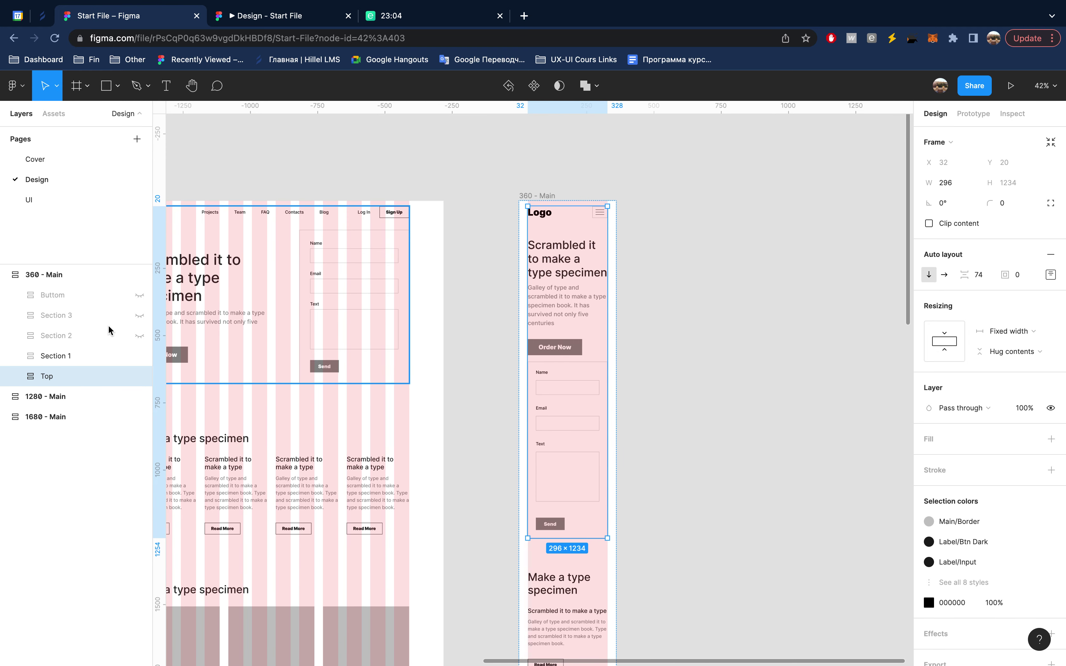
click(19, 376)
click(84, 396)
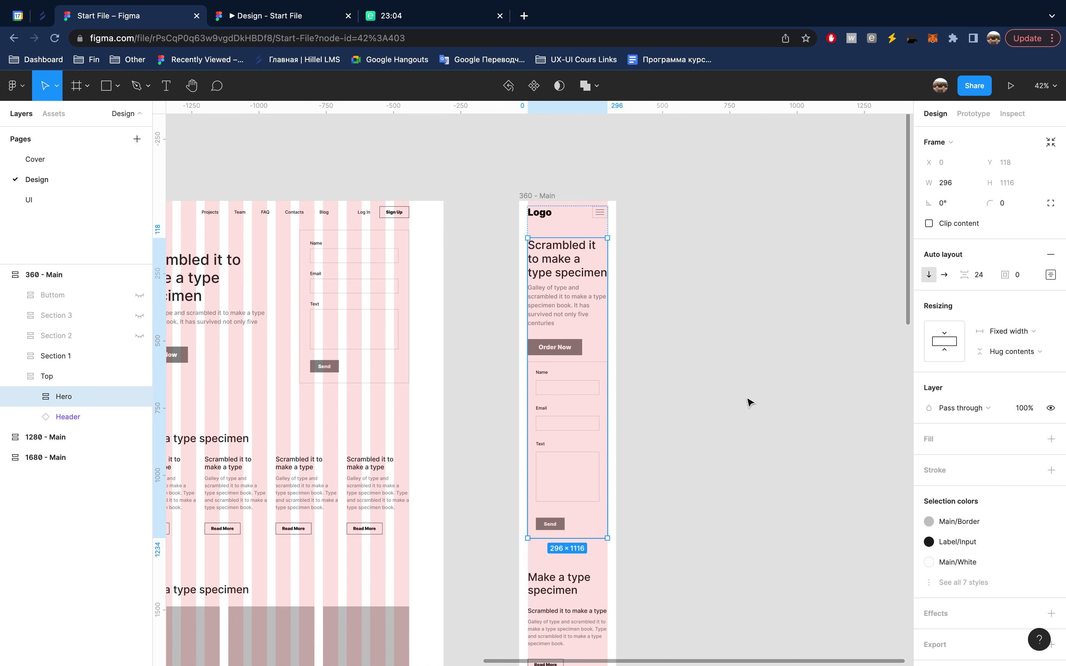
click(979, 274)
key(shift+Up)
key(shift+Up)
key(shift+Up)
key(shift+Up)
scroll(854, 356, down, 5)
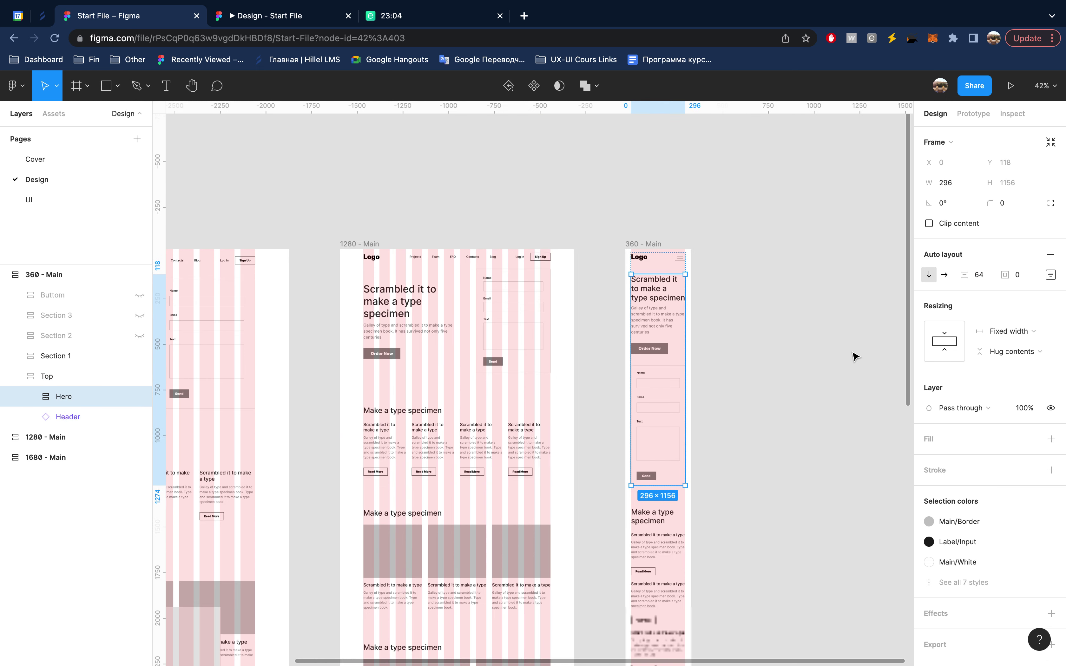
scroll(674, 398, up, 2)
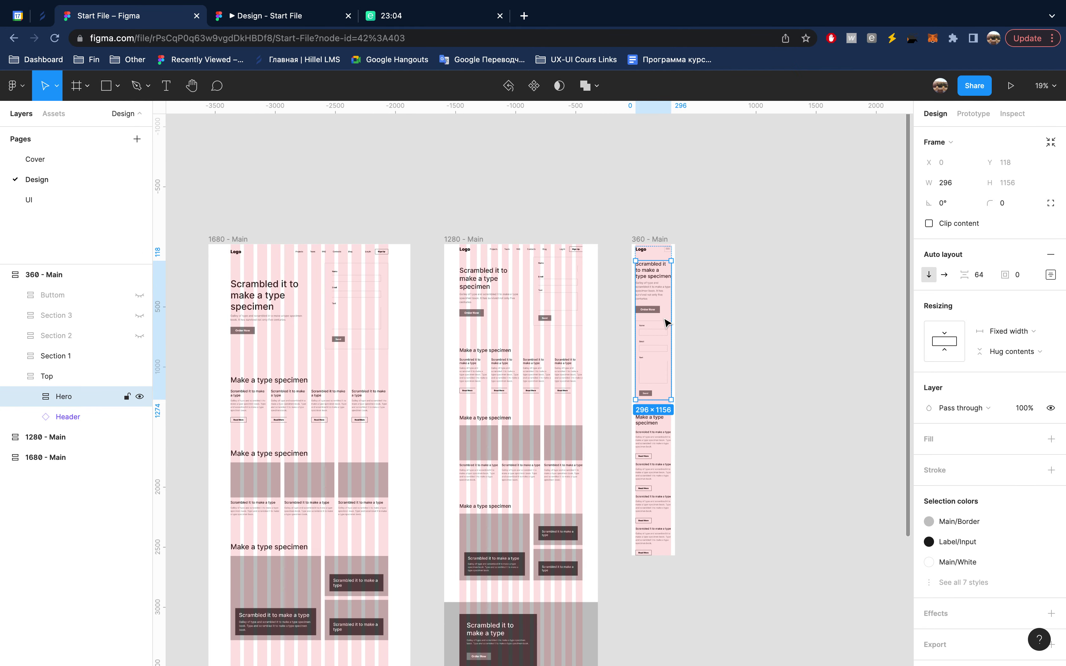
scroll(666, 327, up, 3)
click(291, 16)
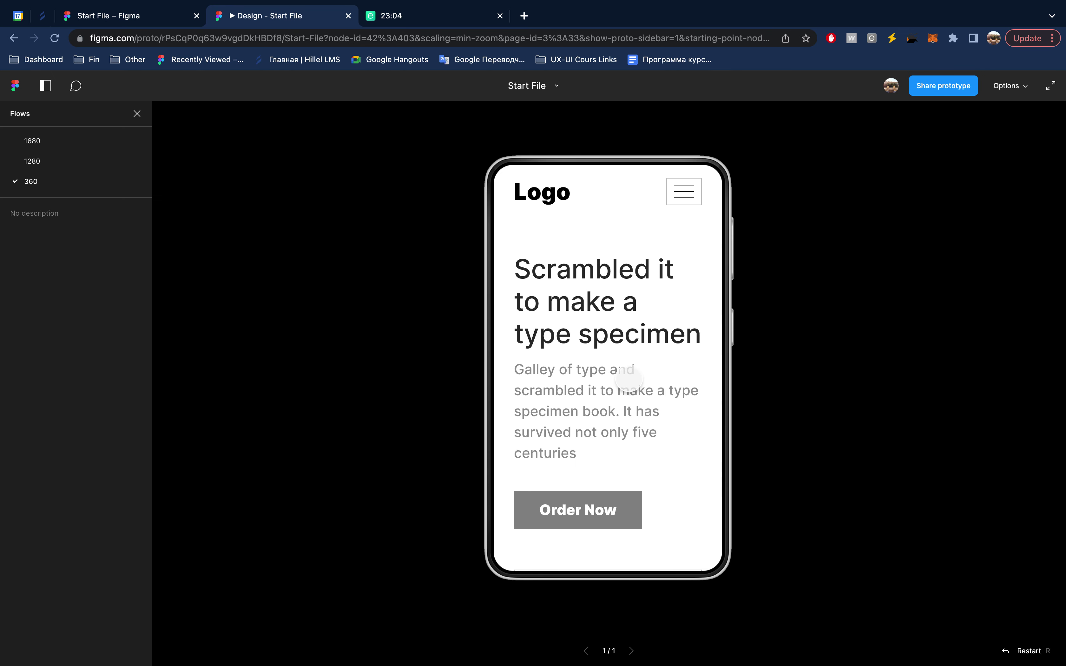
scroll(626, 265, down, 3)
scroll(638, 421, down, 3)
scroll(631, 333, down, 2)
scroll(627, 304, down, 3)
scroll(624, 299, down, 1)
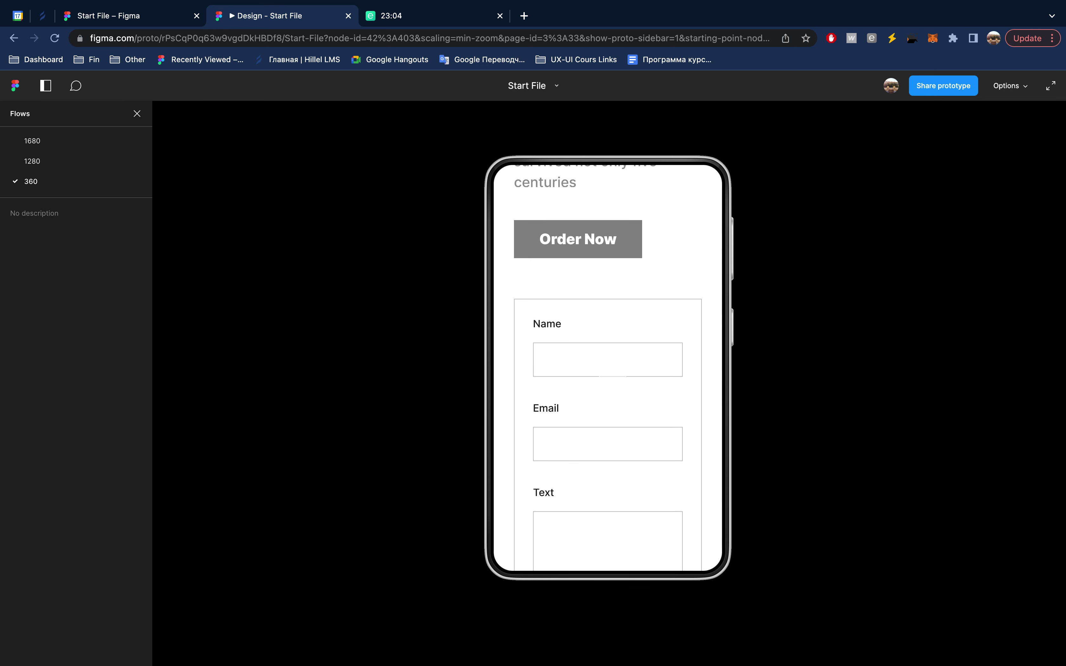
scroll(608, 353, down, 2)
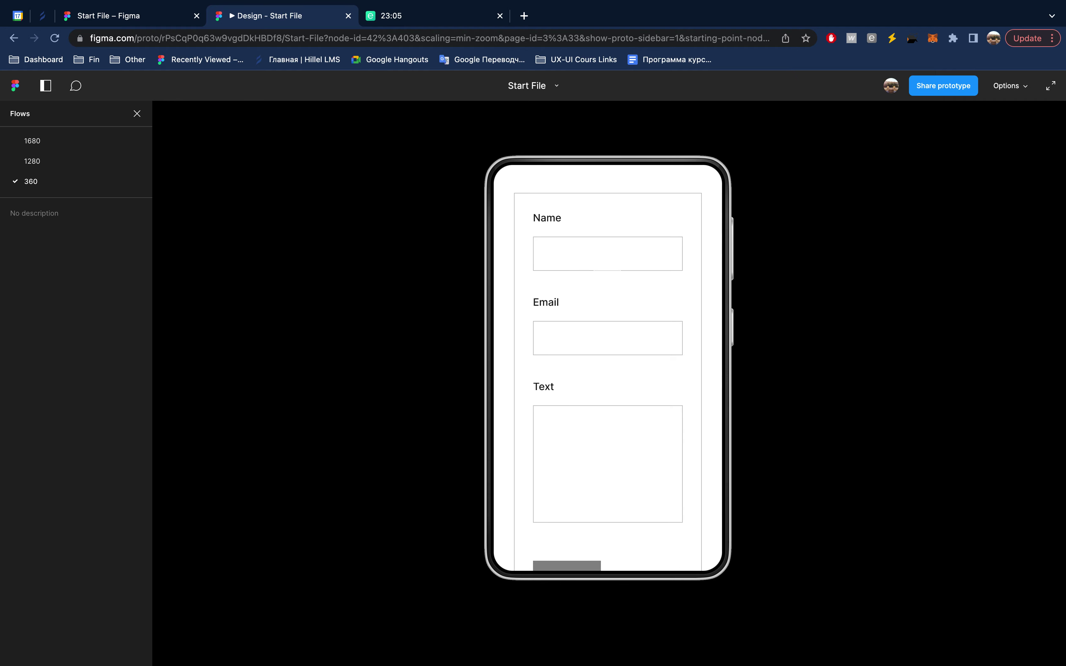
click(143, 16)
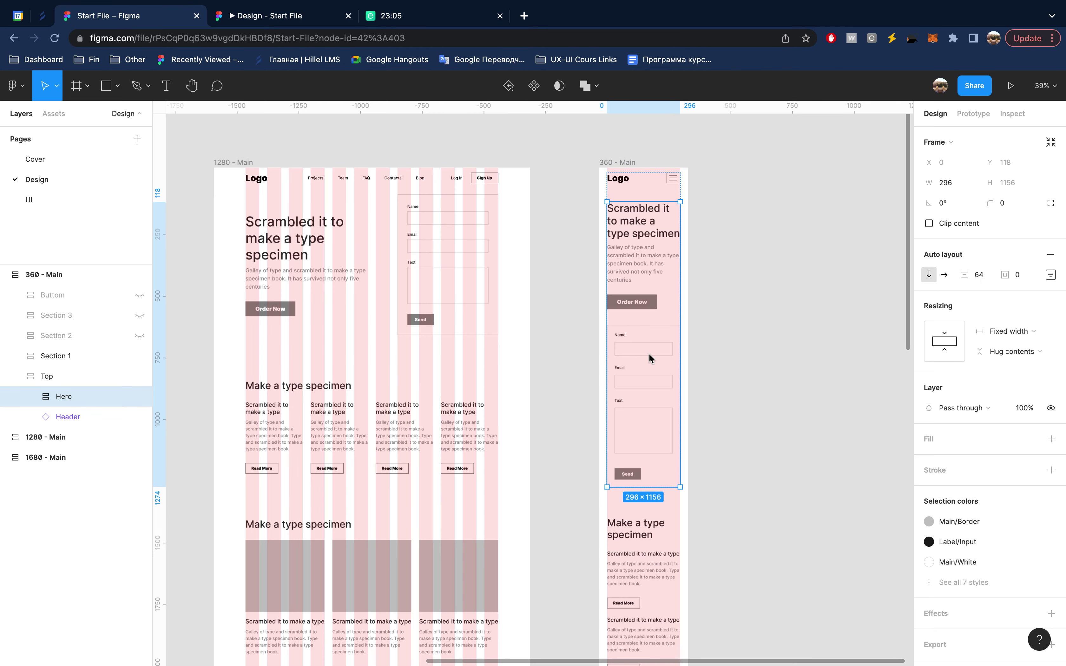
double_click(655, 452)
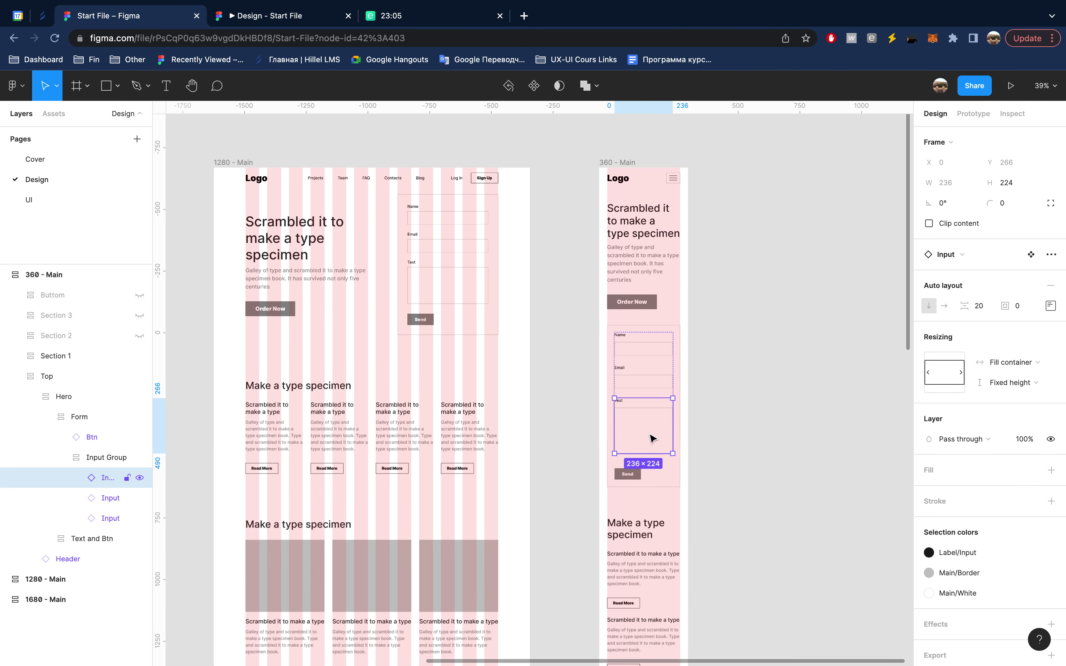
- Shorten the mobile form's Text input field to 172 tall
scroll(653, 438, up, 1)
scroll(653, 438, up, 5)
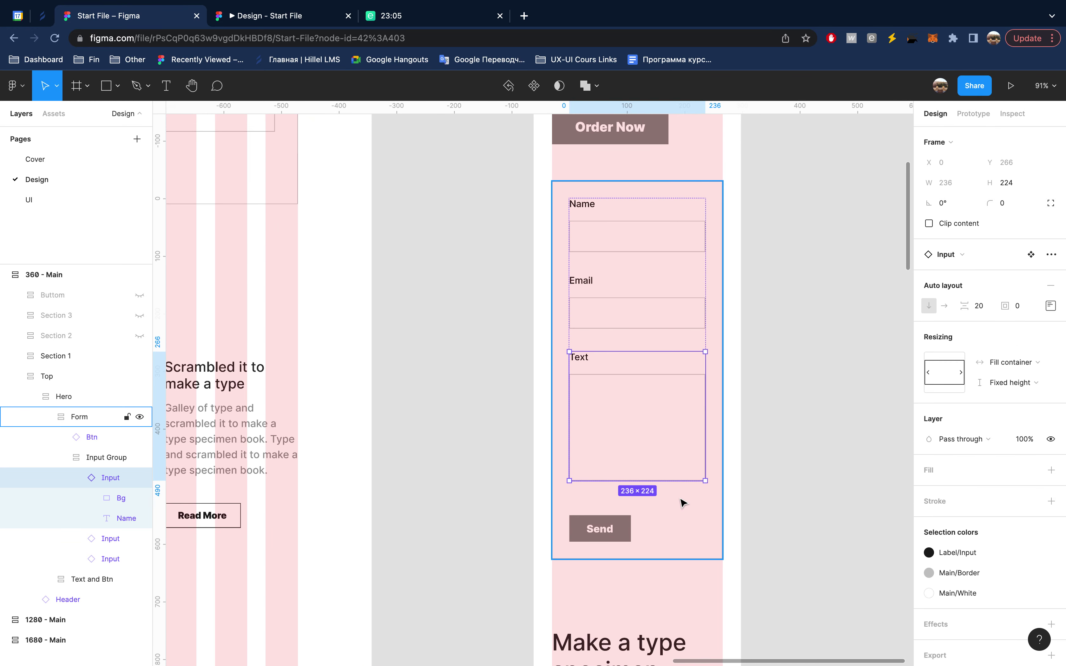
drag(667, 481, 667, 451)
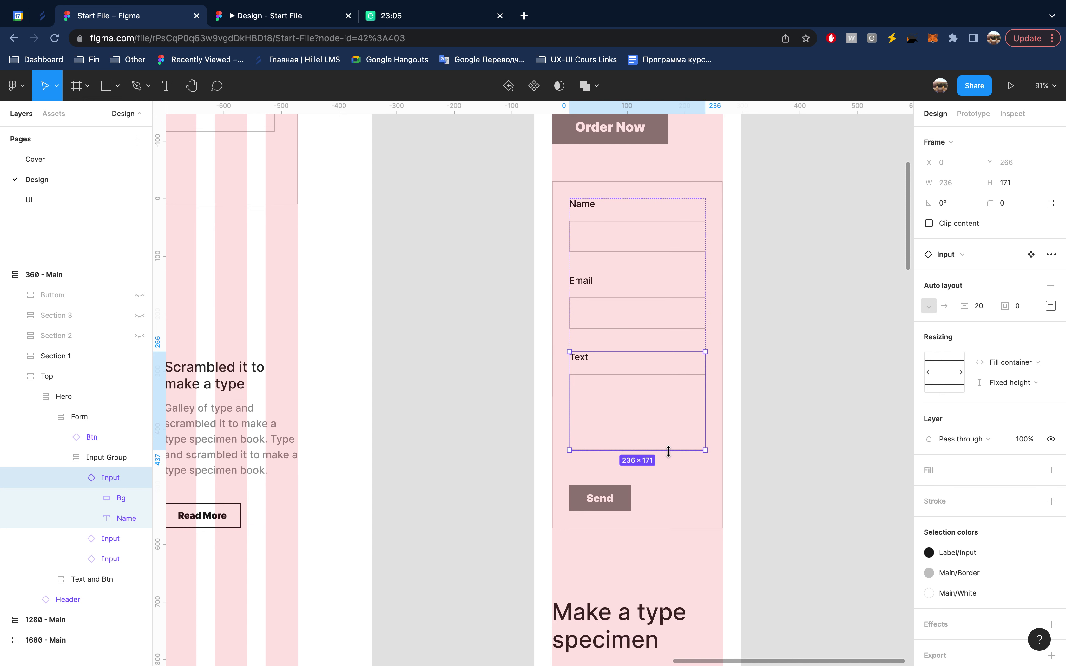
- Set the Form frame's auto layout spacing to 40
click(88, 423)
click(978, 275)
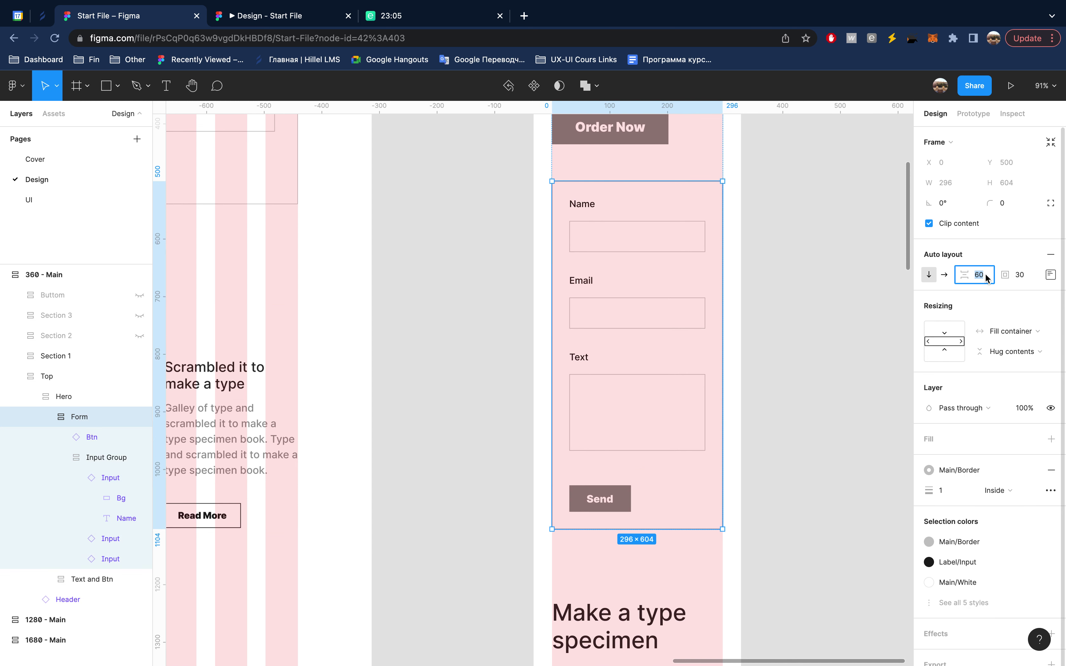
text(50)
key(Return)
text(40)
key(Return)
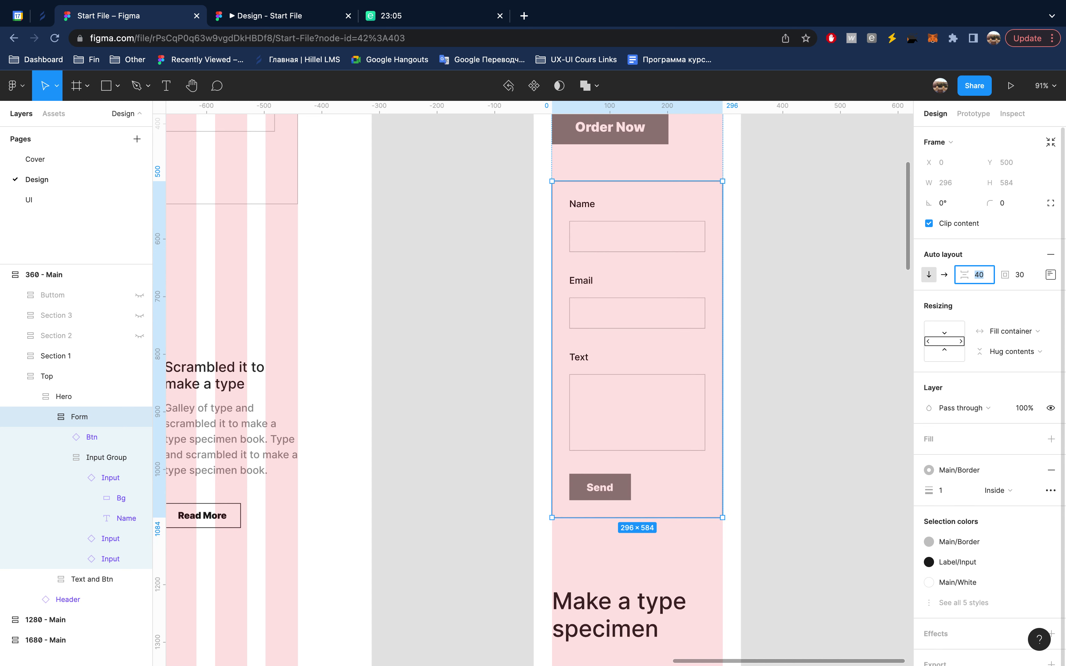
key(Escape)
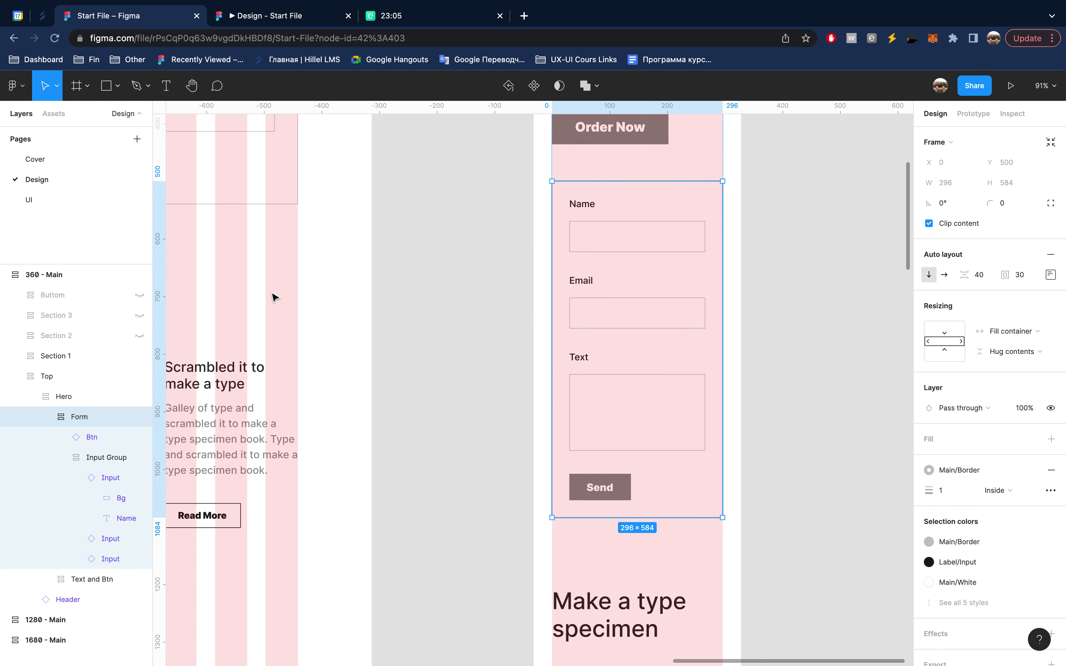
mouse_move(100, 457)
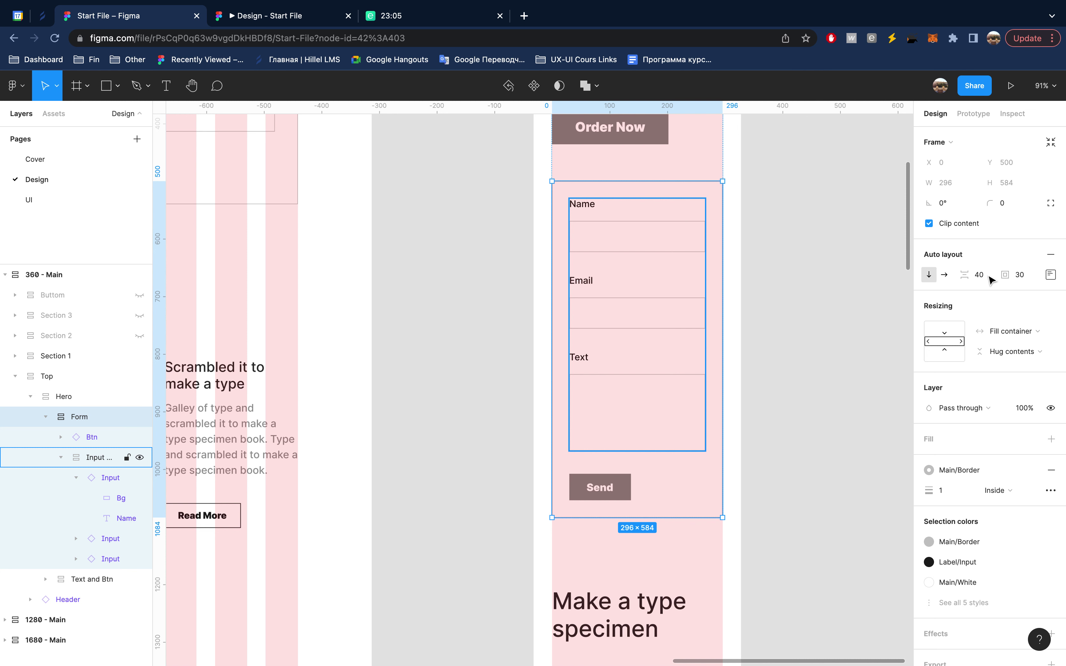
- Set the Input Group's spacing to 30 and preview the prototype
click(988, 276)
text(30)
key(Return)
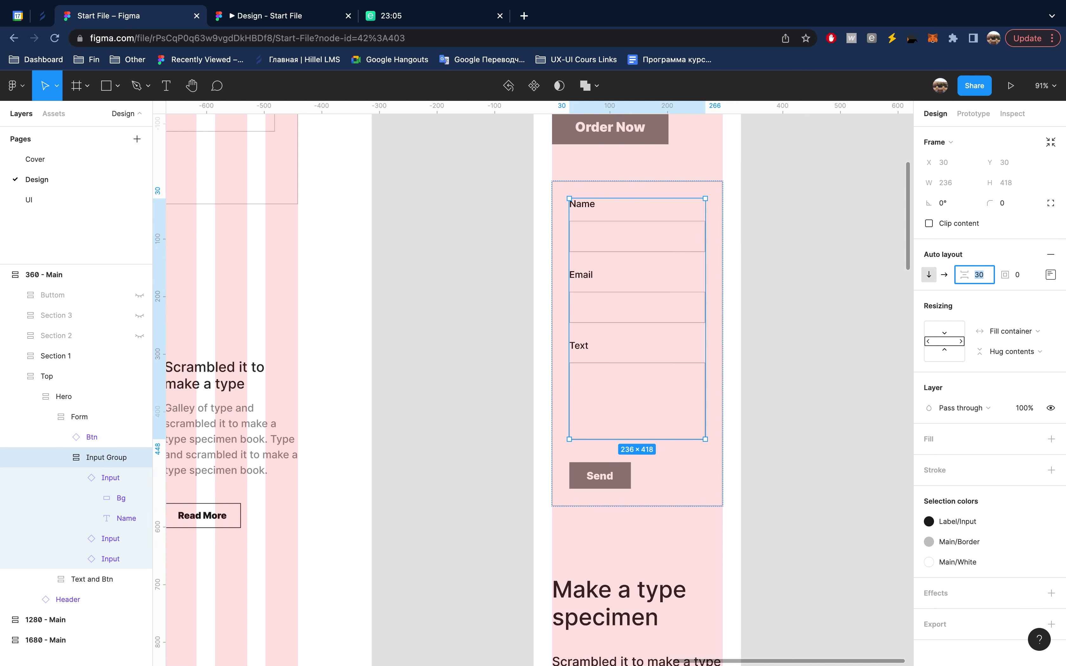
key(Escape)
click(284, 18)
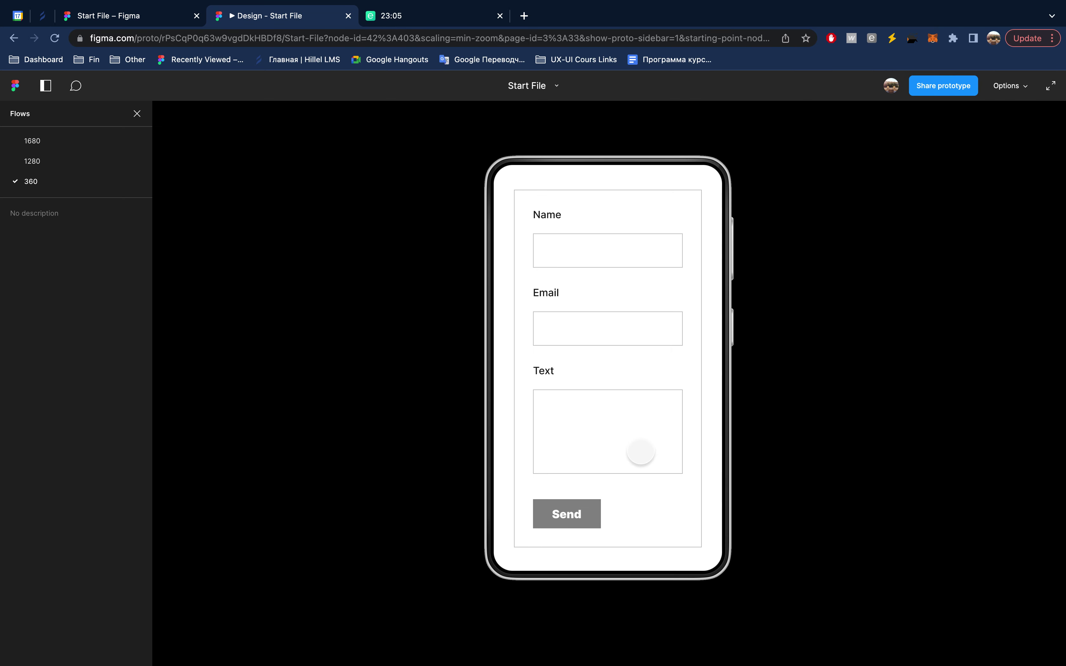
- Scroll the mobile preview, test the first Read More button, and return to the editor
scroll(626, 472, down, 5)
scroll(625, 472, down, 3)
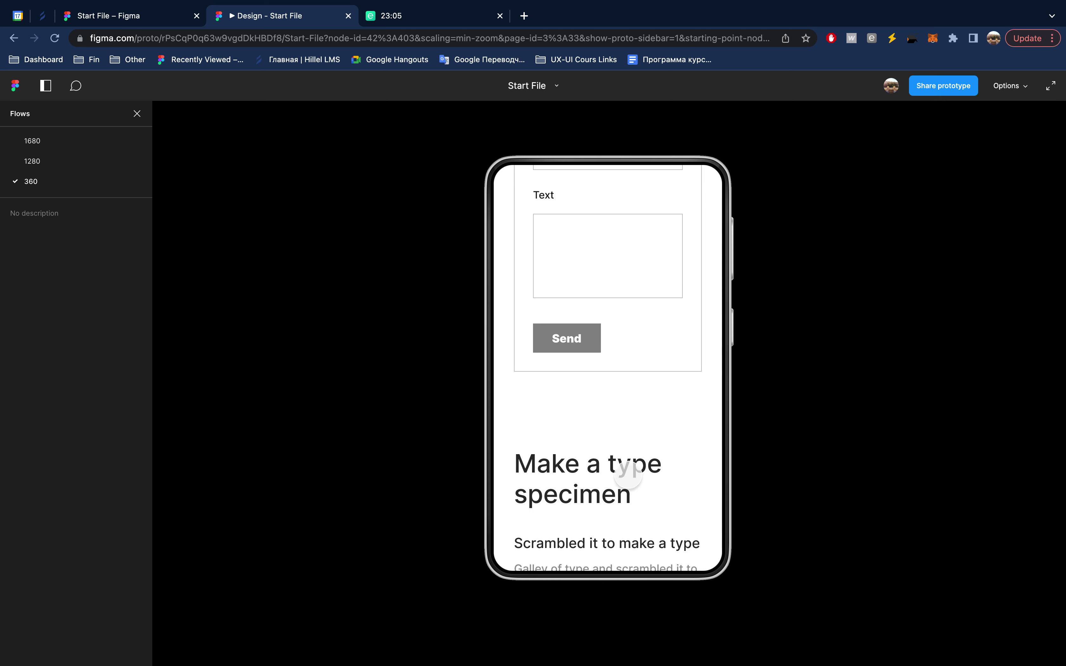
scroll(612, 362, down, 1)
scroll(612, 361, down, 3)
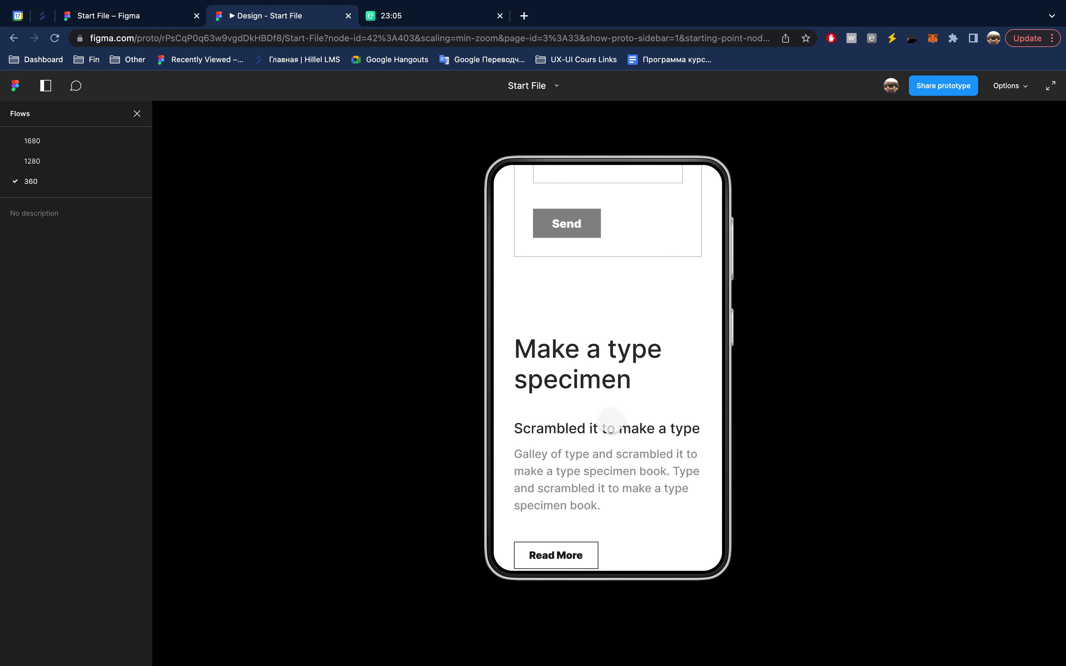
scroll(612, 385, down, 2)
scroll(612, 385, down, 2)
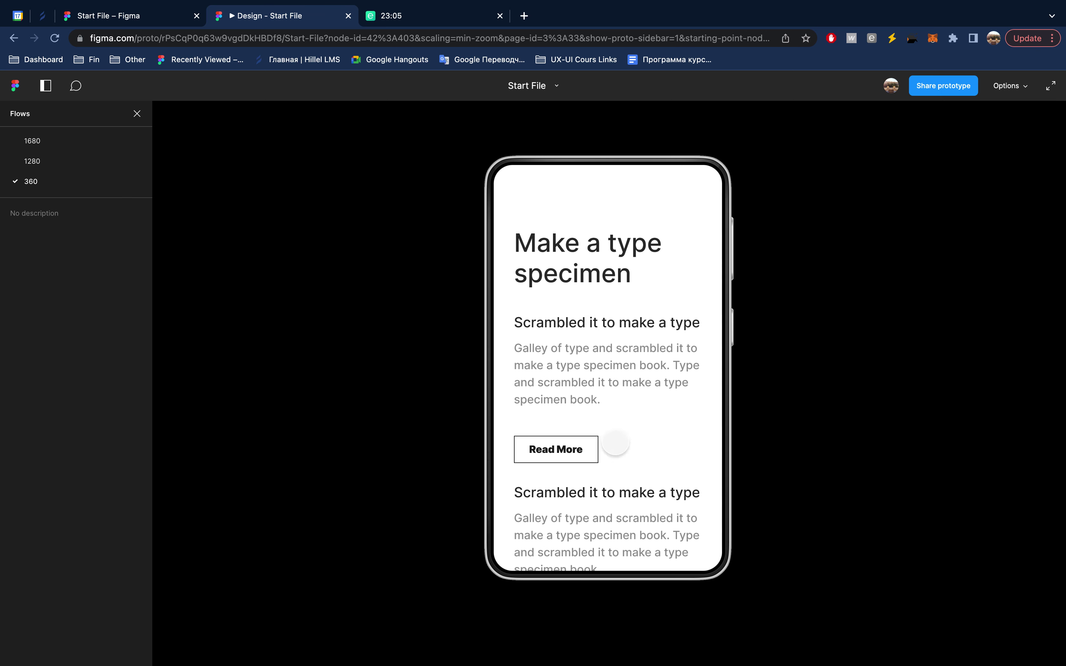
scroll(611, 385, down, 2)
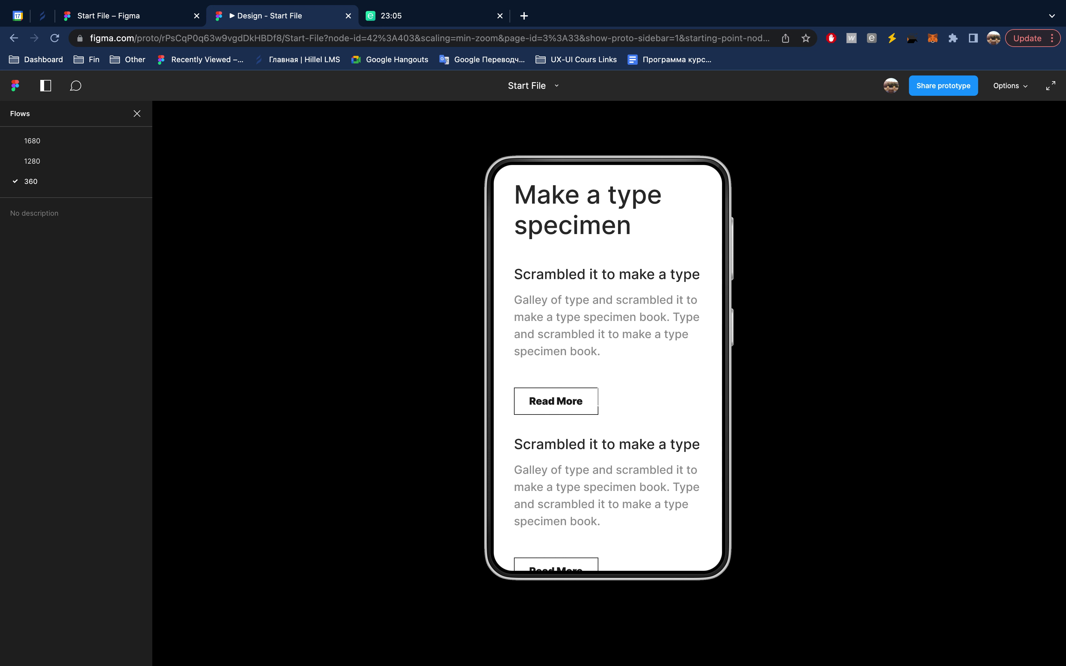
scroll(604, 352, down, 3)
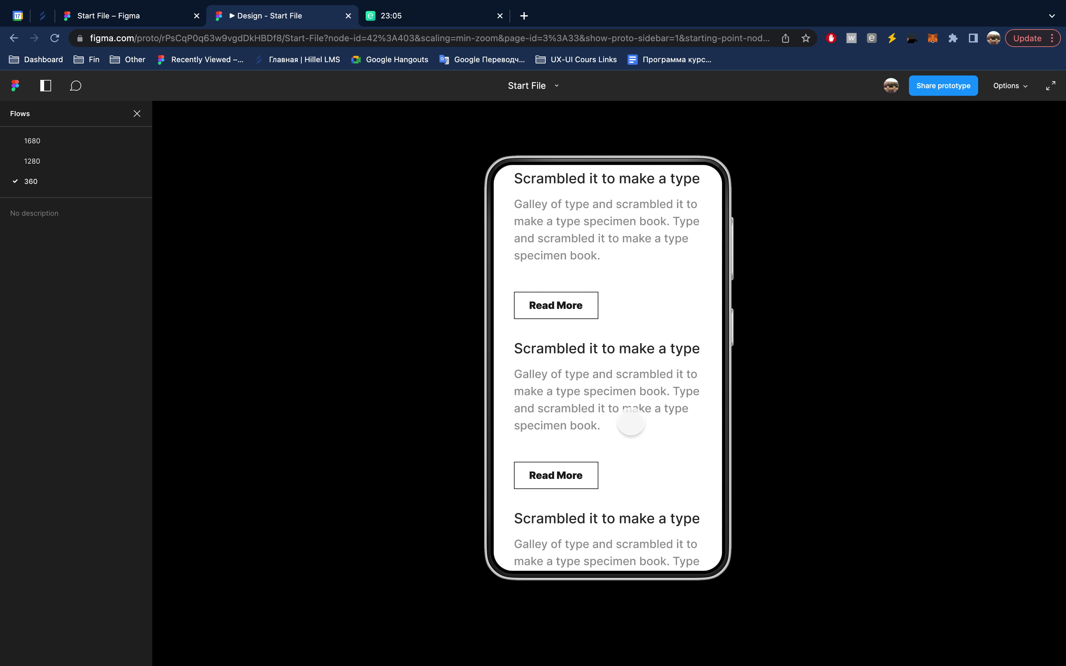
click(566, 321)
scroll(672, 306, up, 6)
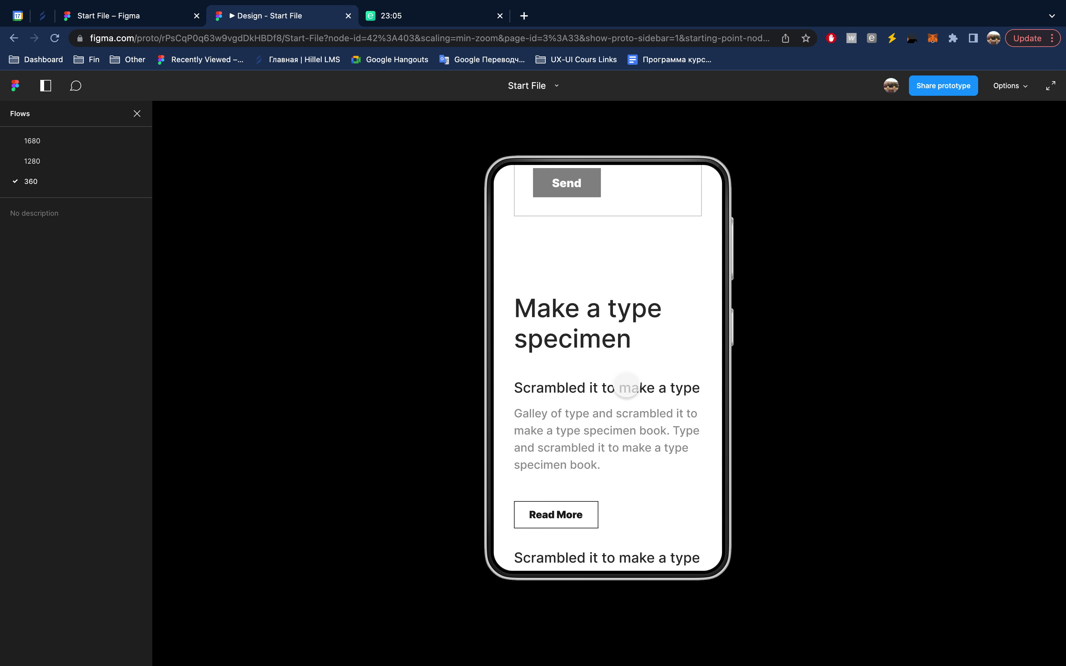
click(168, 19)
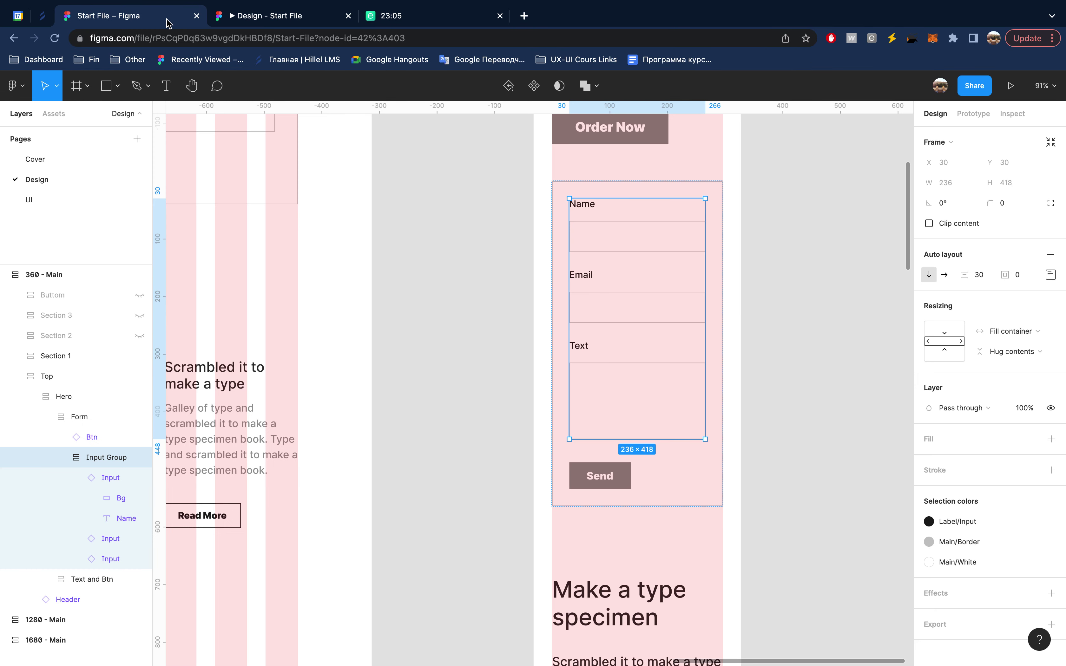
- Set the auto layout spacing inside all four card Text Blocks to 24
scroll(633, 308, down, 6)
scroll(633, 309, down, 4)
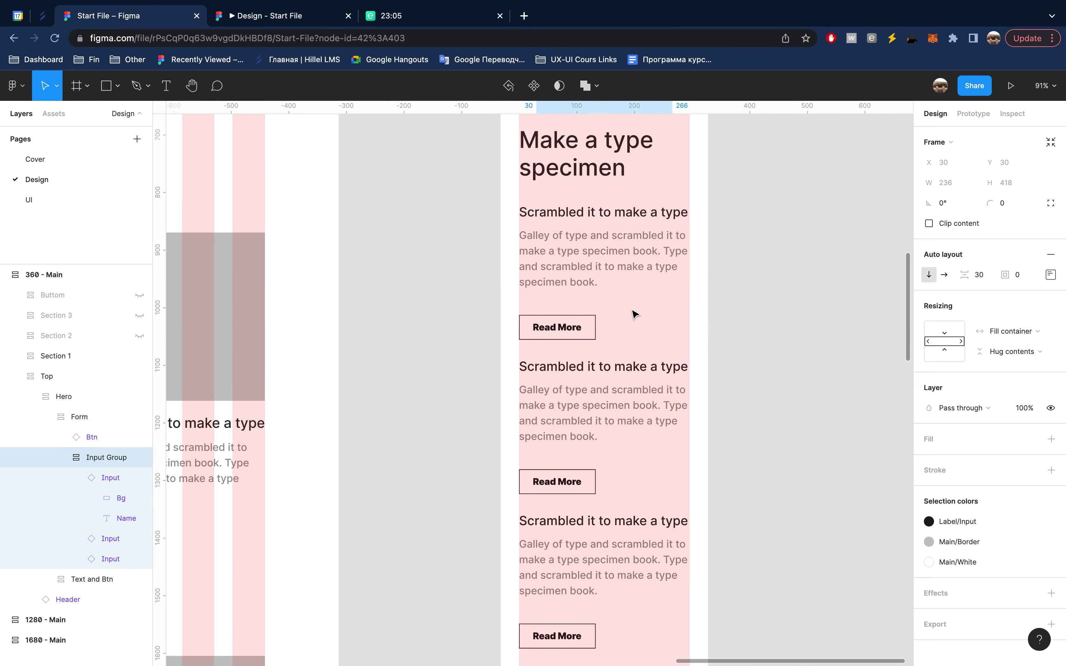
click(600, 262)
double_click(600, 261)
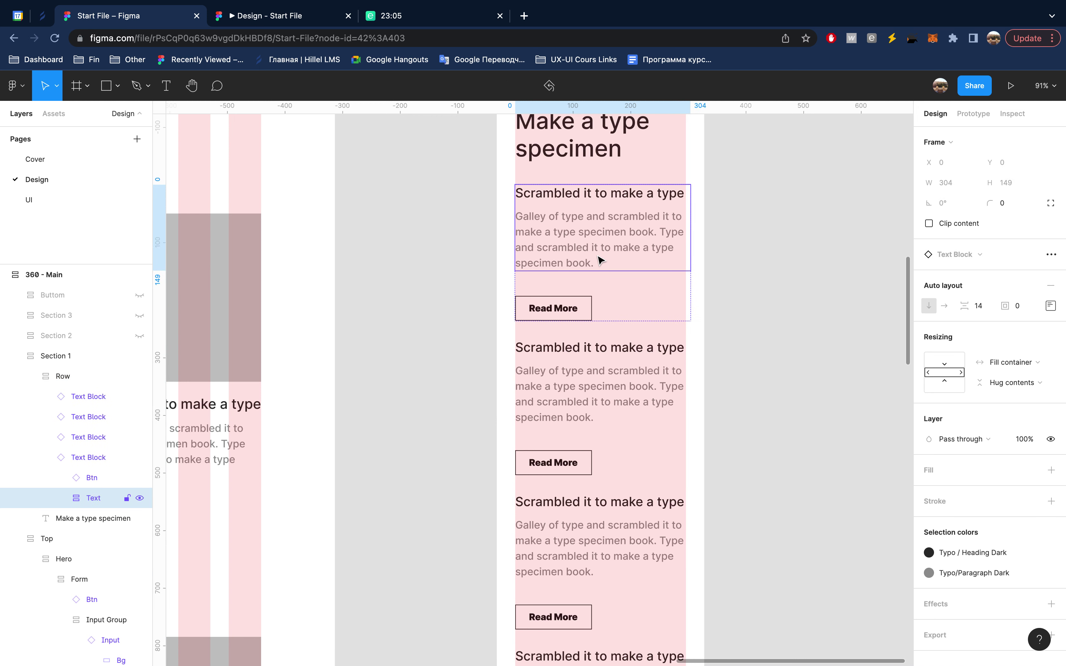
click(90, 456)
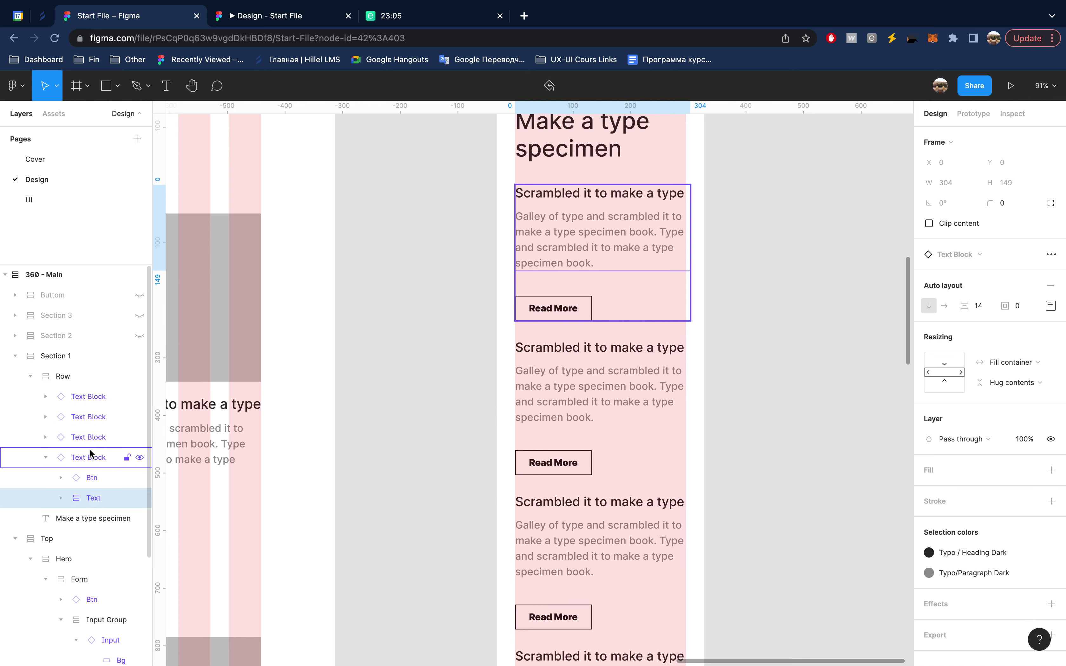
shift+click(92, 398)
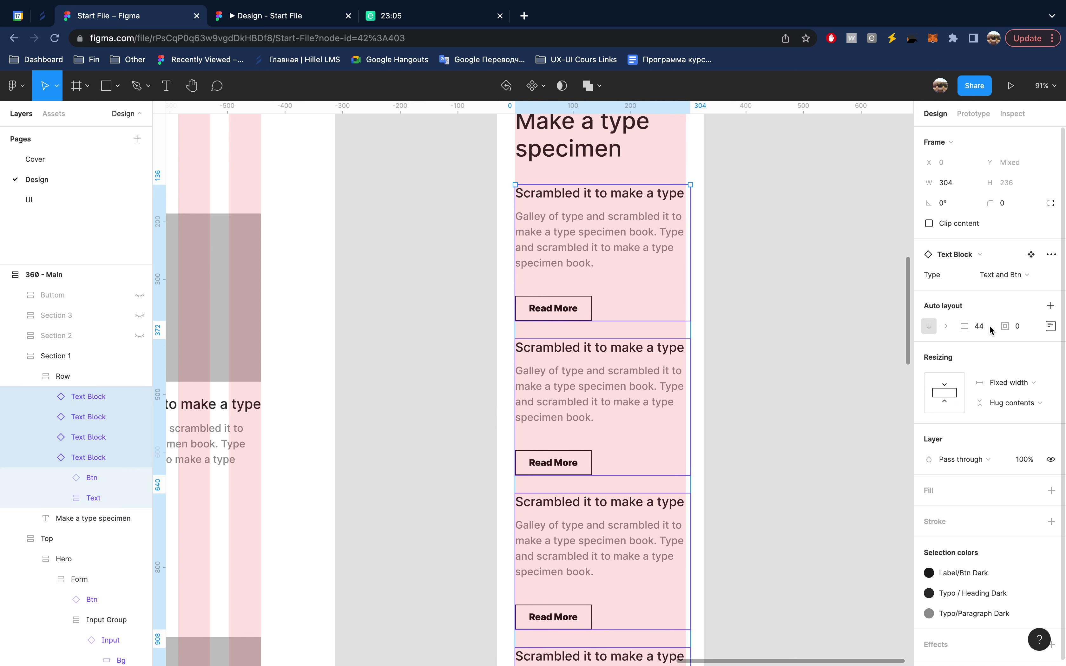
key(shift+Down)
key(shift+Down)
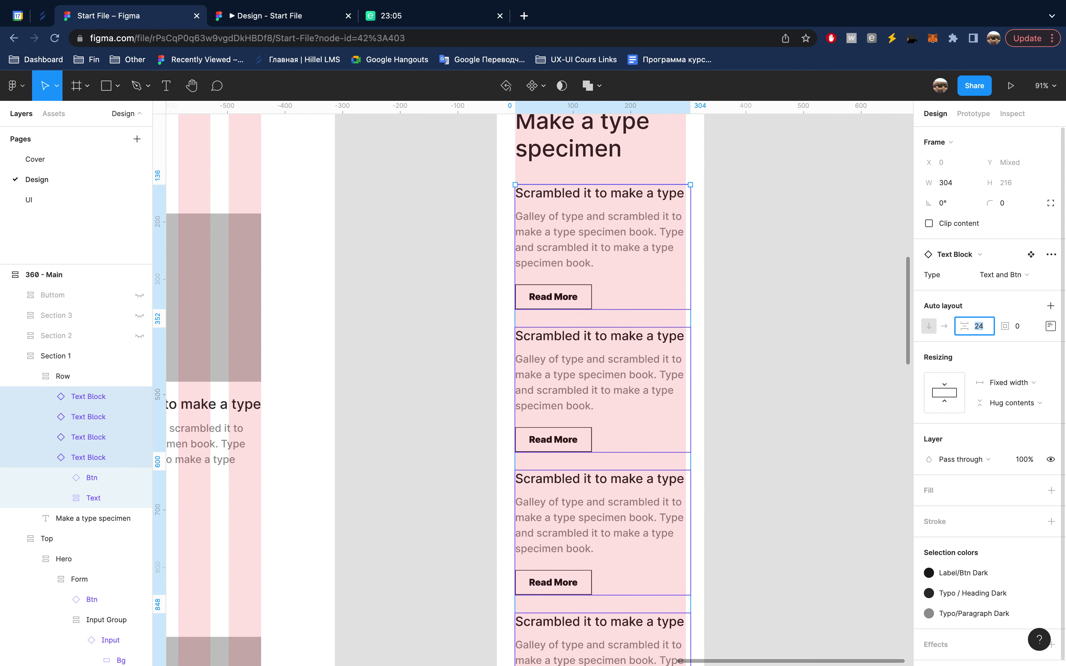
- Set the card Row's gap to 52 and preview the mobile prototype
click(62, 377)
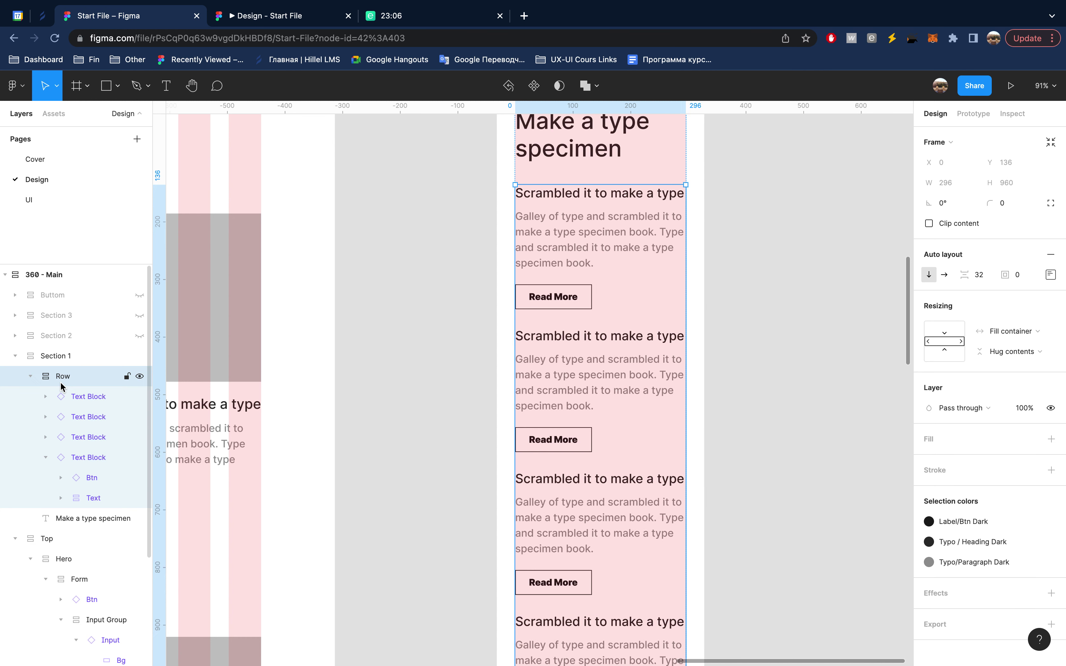
key(shift+Up)
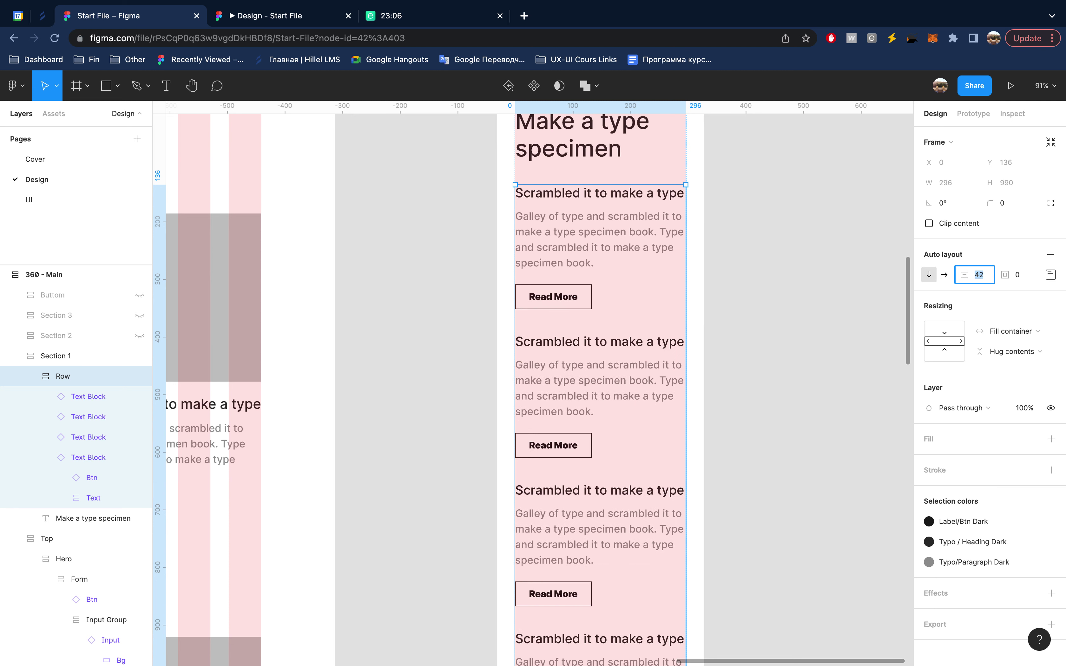
key(shift+Up)
key(Return)
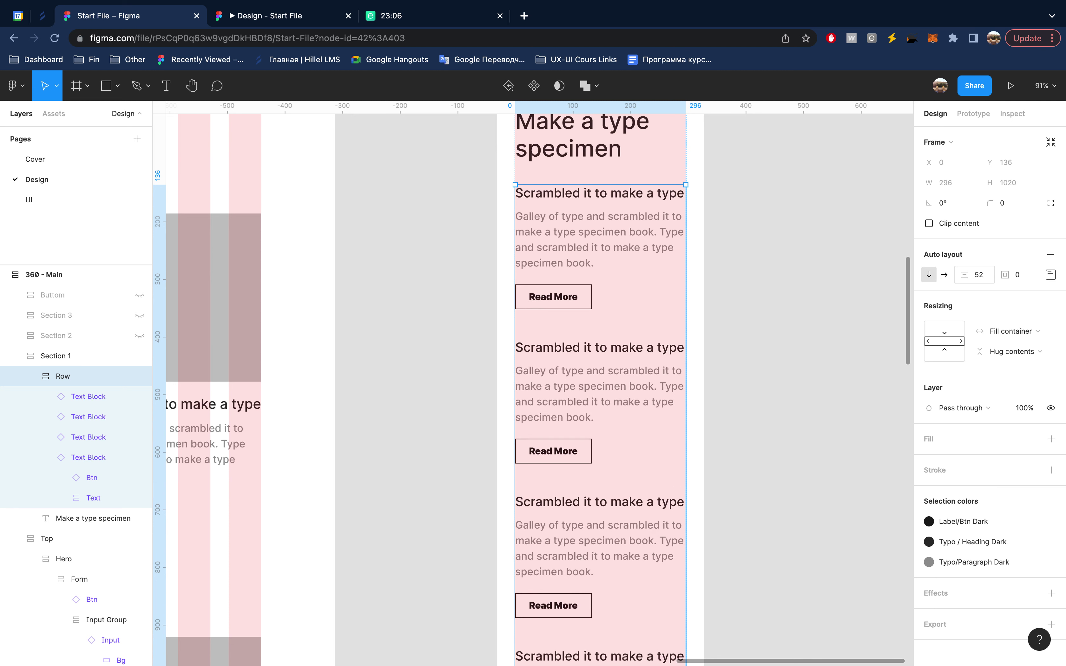
click(303, 17)
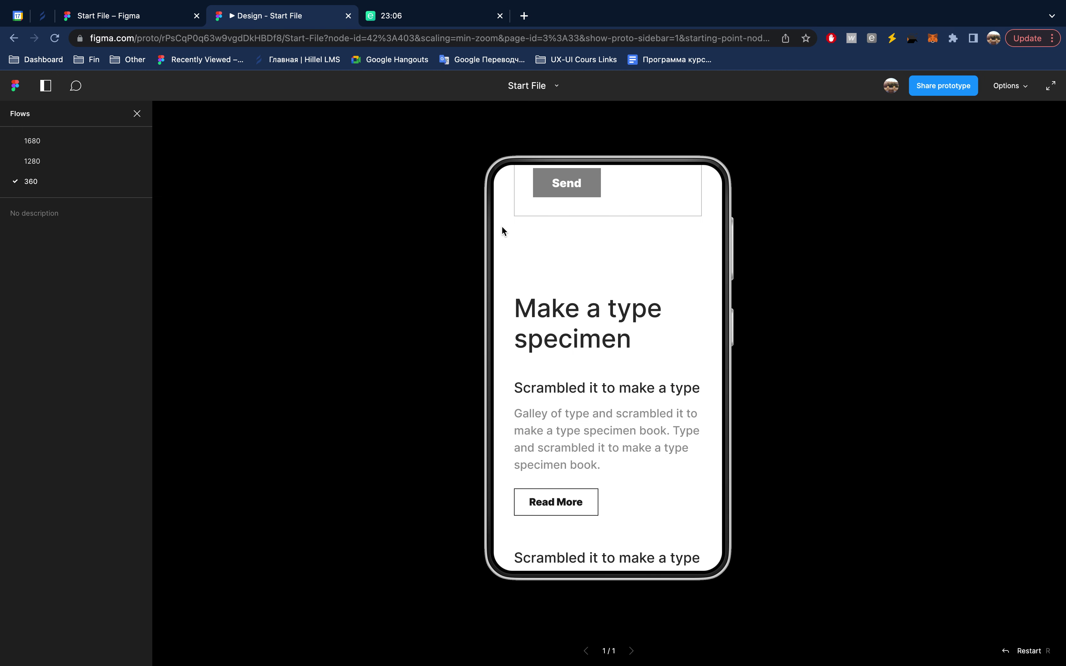
- Scroll through the re-spaced mobile cards in preview, then go back to the editor
scroll(571, 339, down, 3)
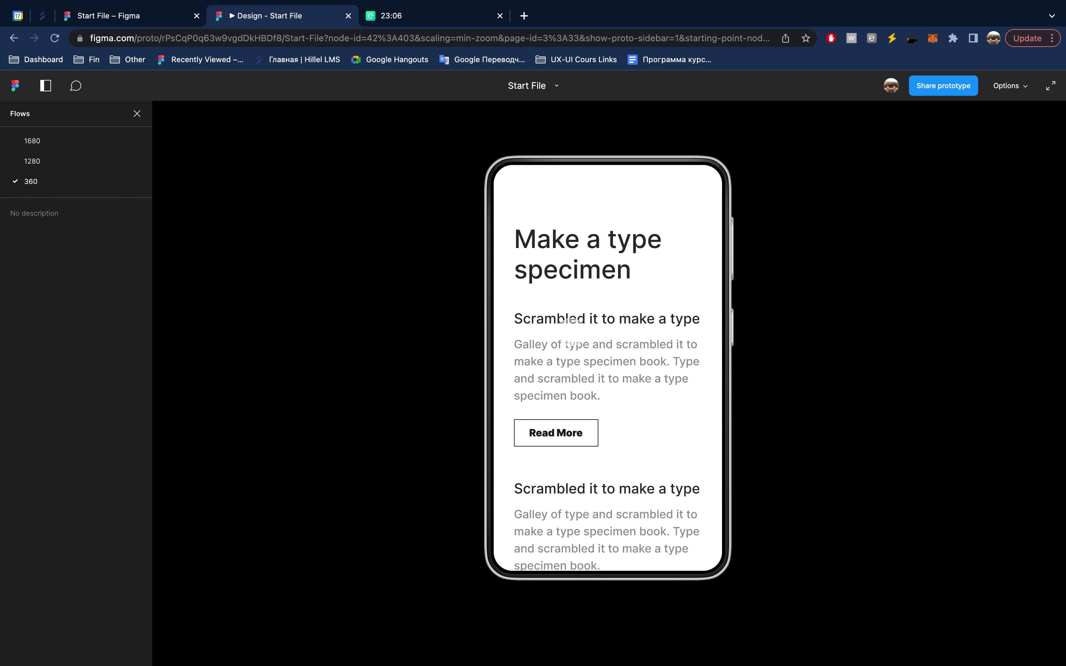
scroll(585, 409, down, 2)
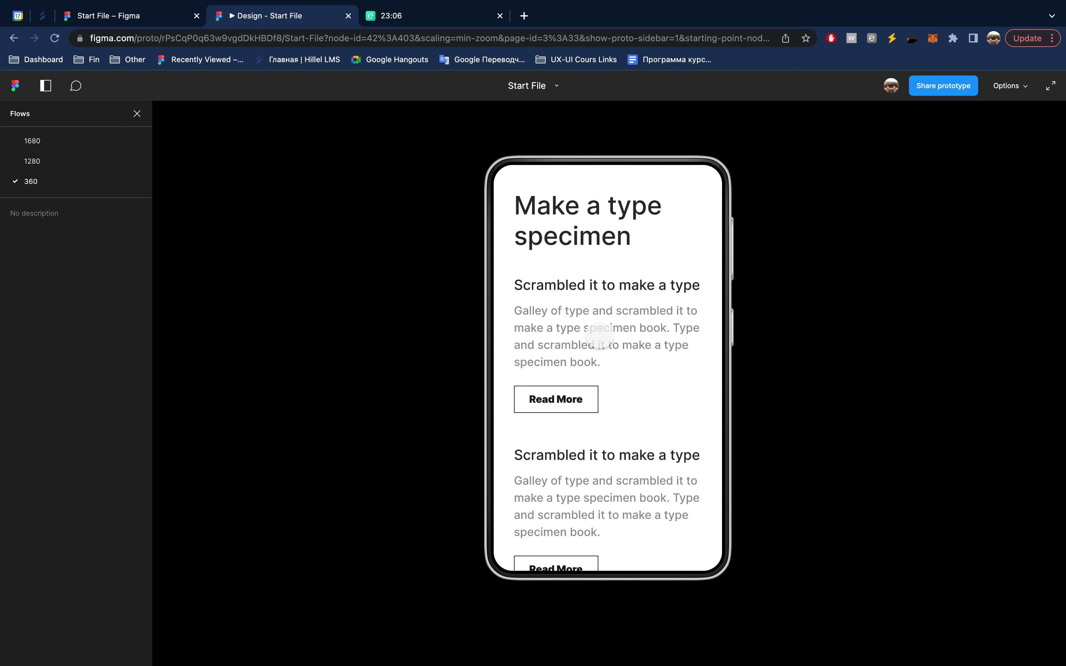
scroll(652, 415, down, 5)
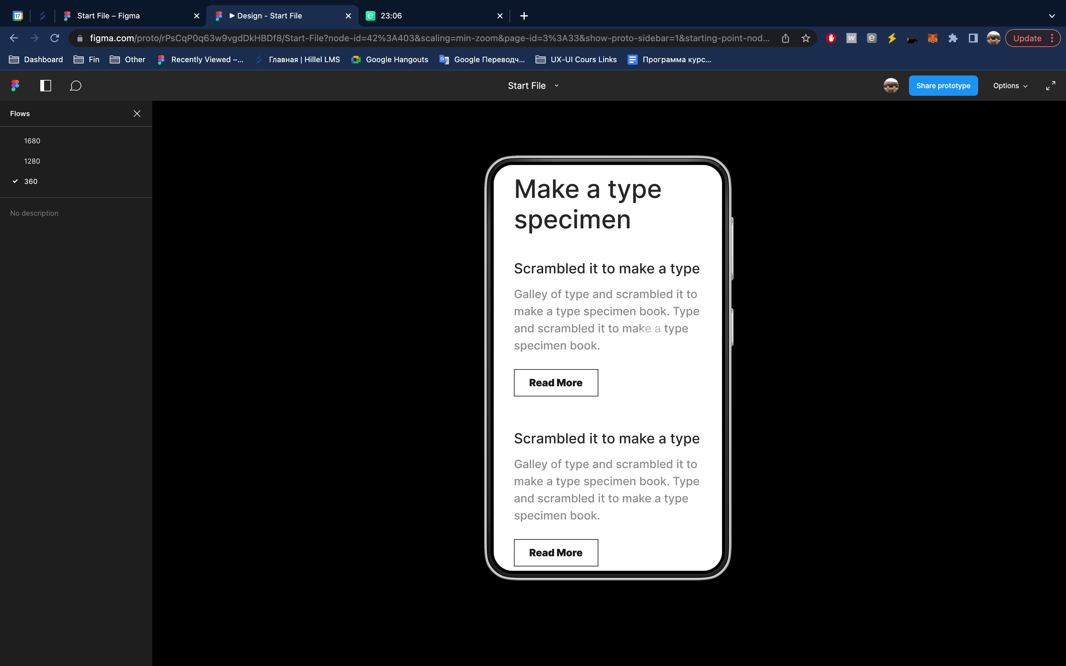
scroll(643, 371, down, 5)
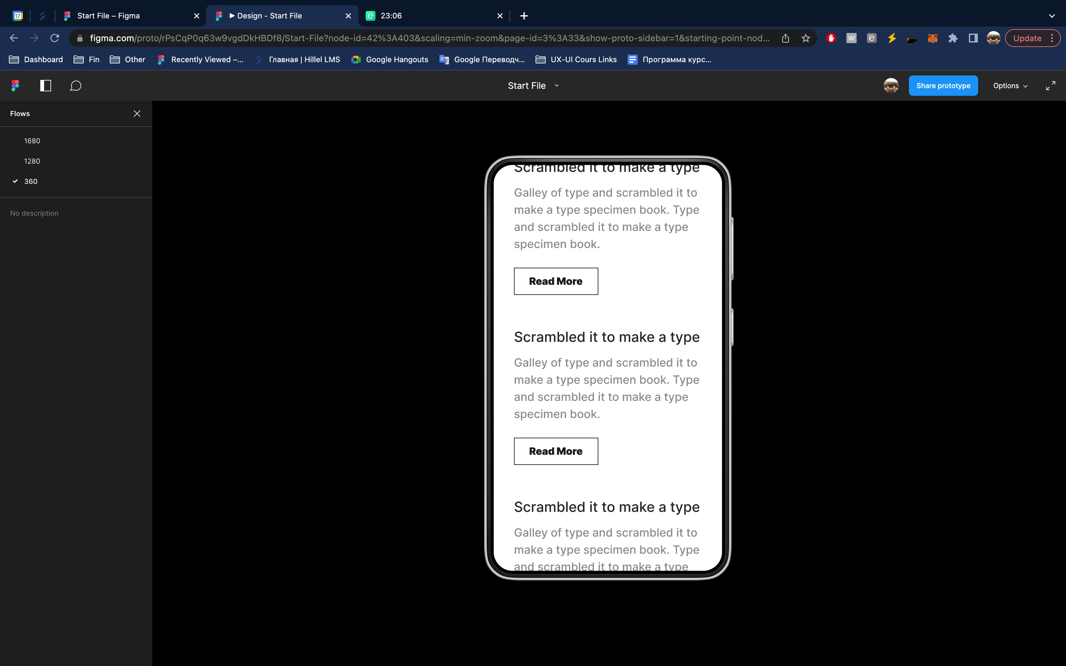
scroll(636, 400, down, 2)
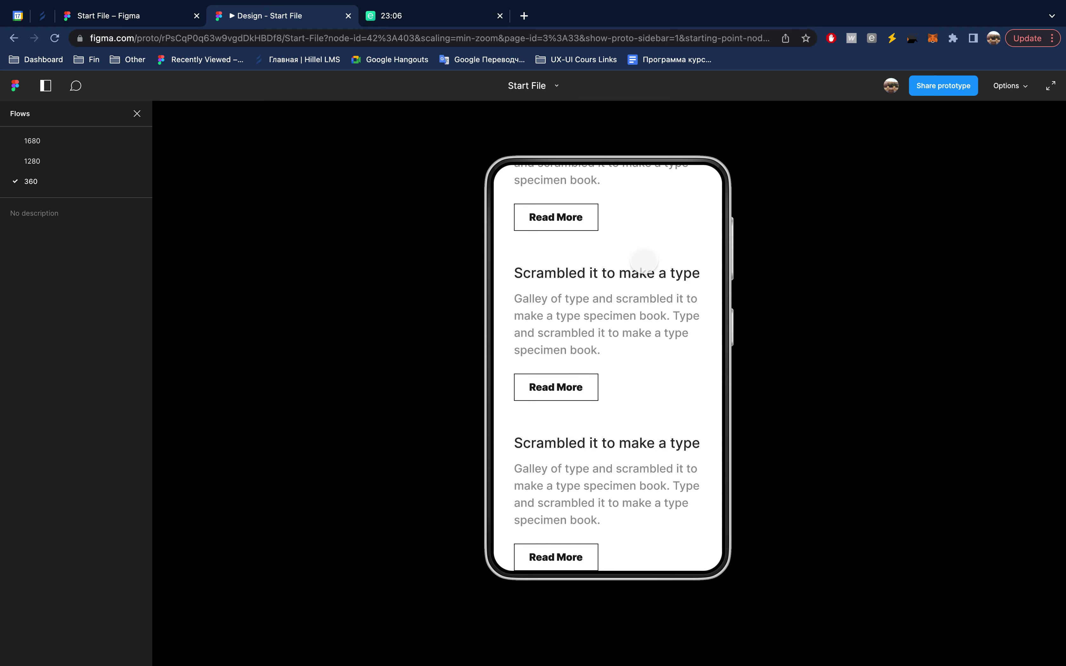
click(163, 23)
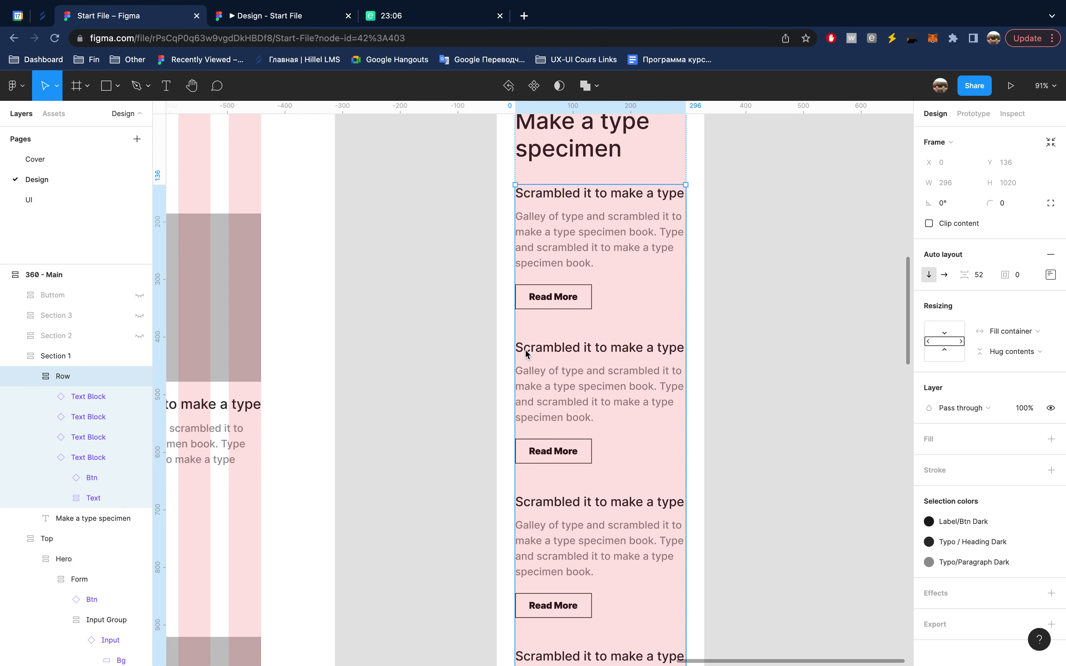
- Inspect the card headings and Make a type specimen title, then deselect everything
double_click(586, 353)
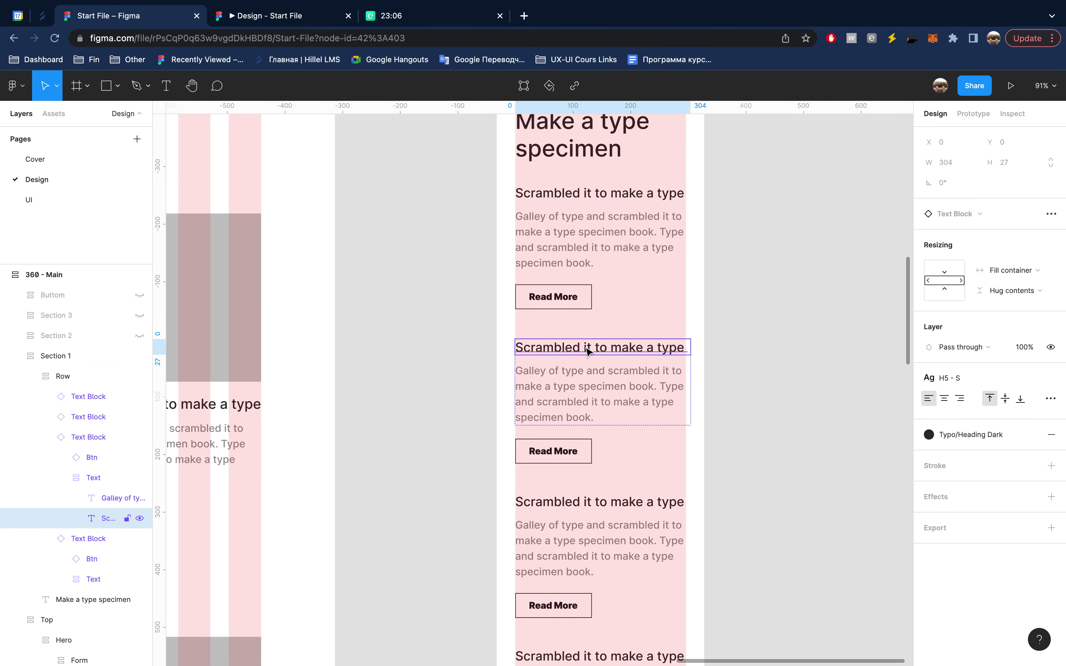
click(596, 198)
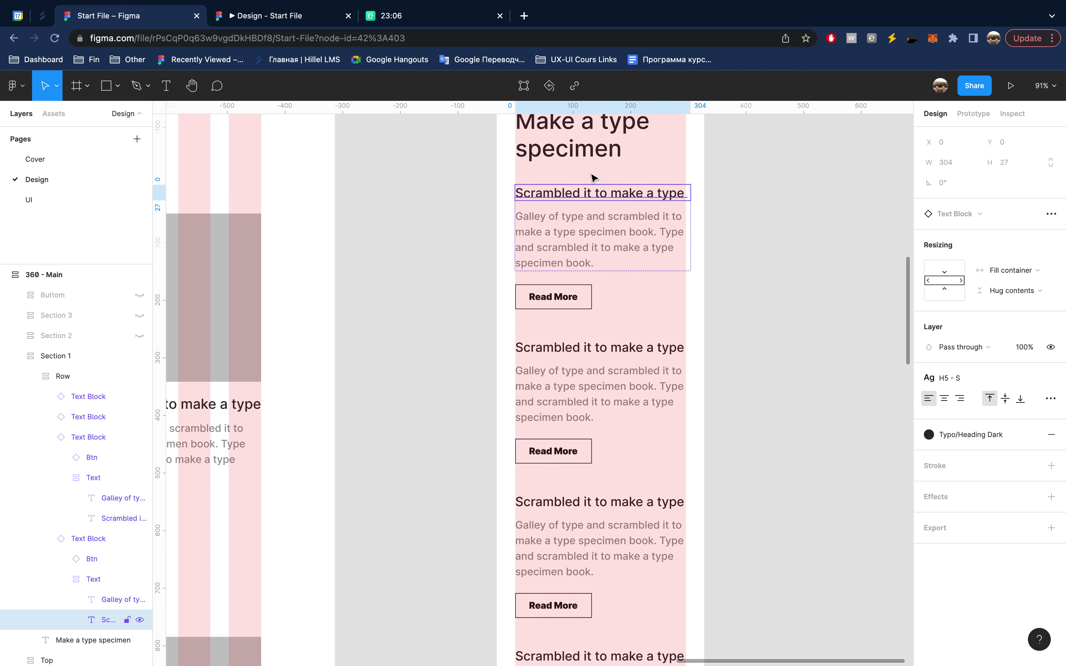
click(592, 150)
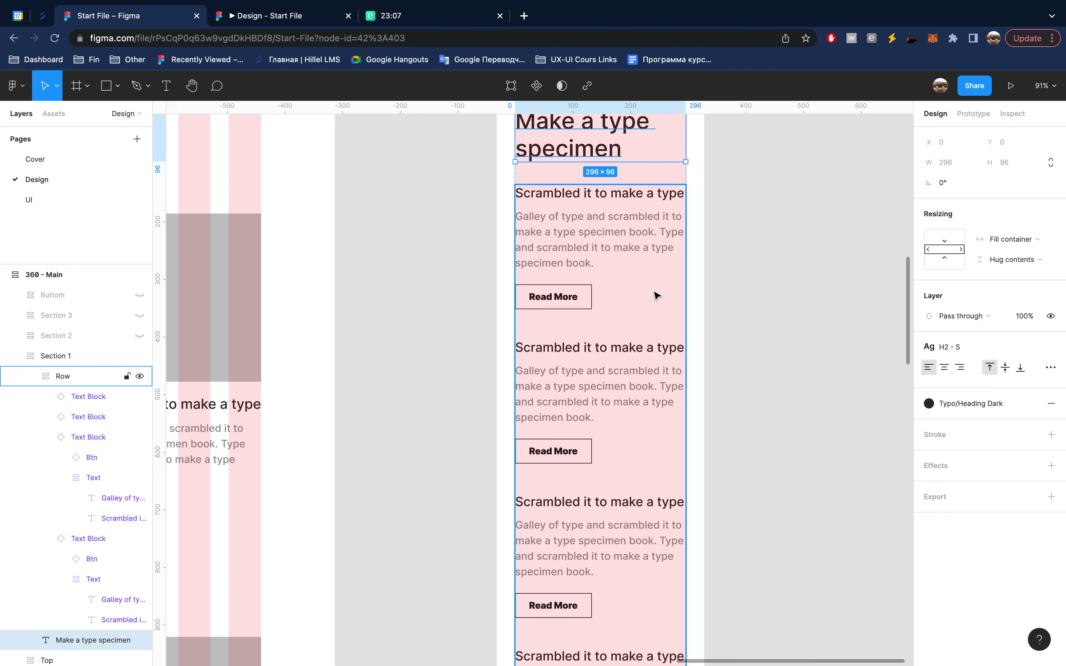
scroll(657, 295, down, 5)
scroll(657, 295, up, 3)
scroll(344, 298, up, 2)
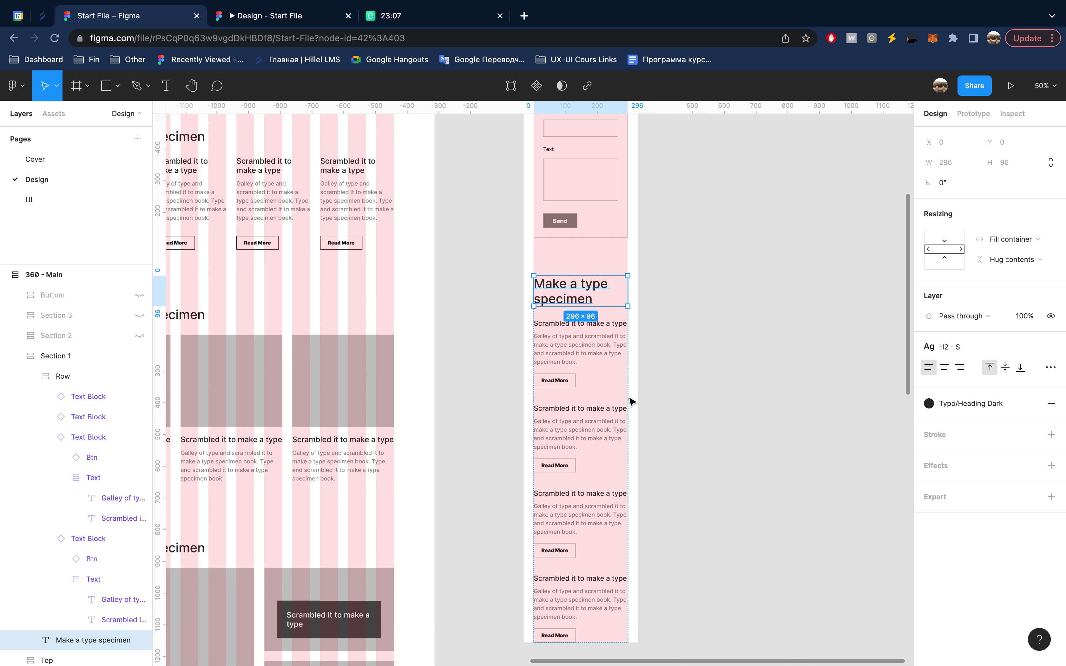
click(706, 404)
key(alt+l)
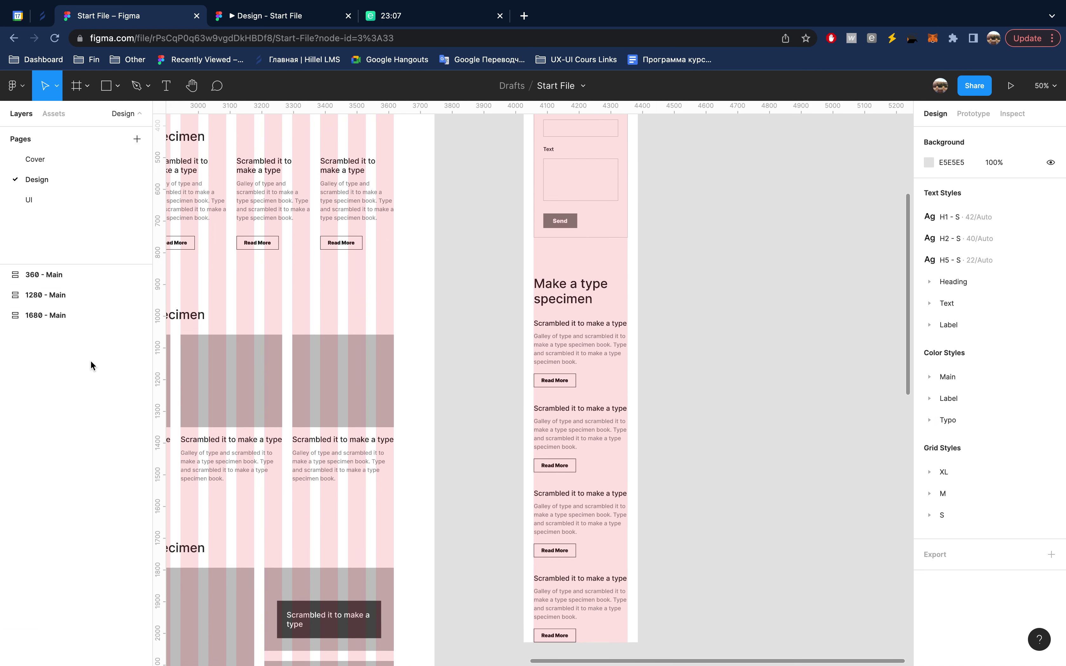
- Unhide Section 2 in Layers and select it to check its 1312 width
click(608, 304)
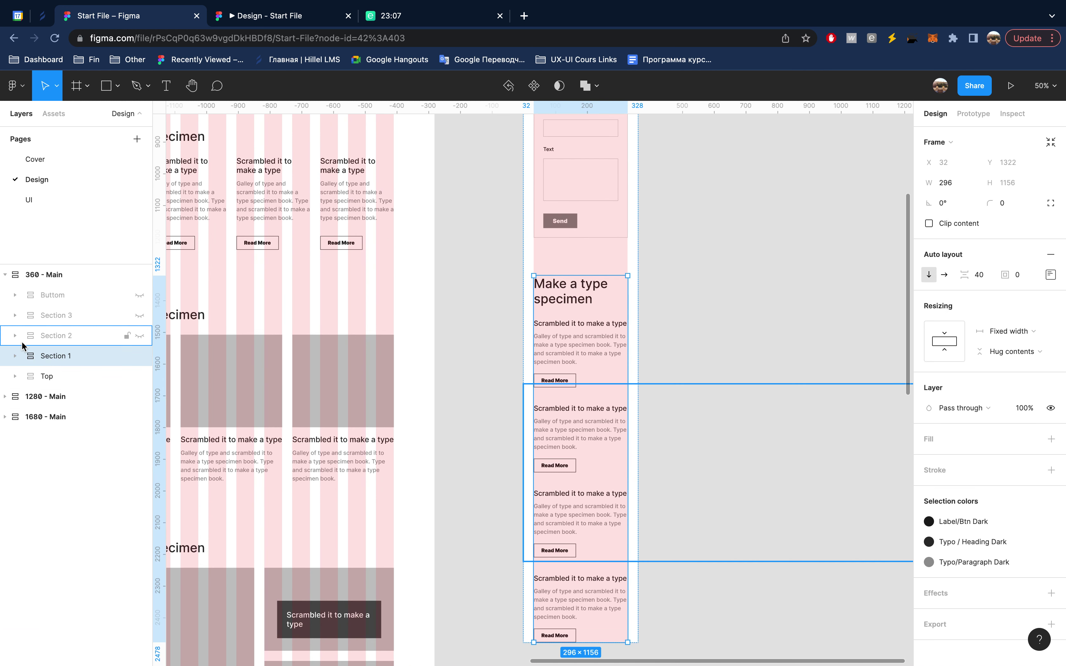
click(139, 336)
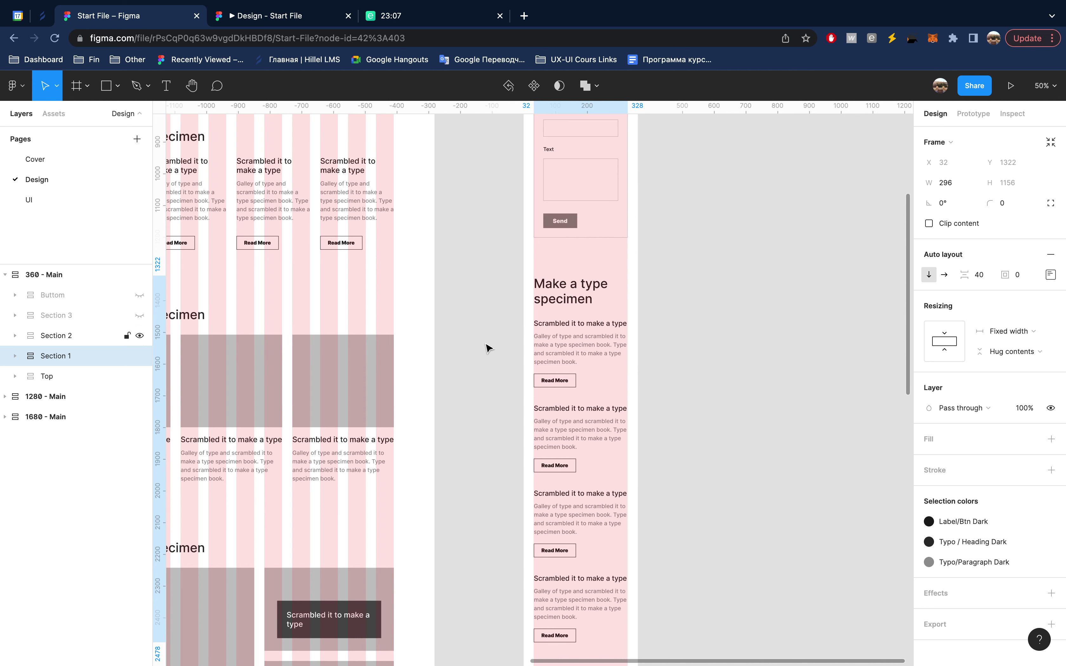
scroll(598, 377, down, 5)
scroll(599, 379, down, 1)
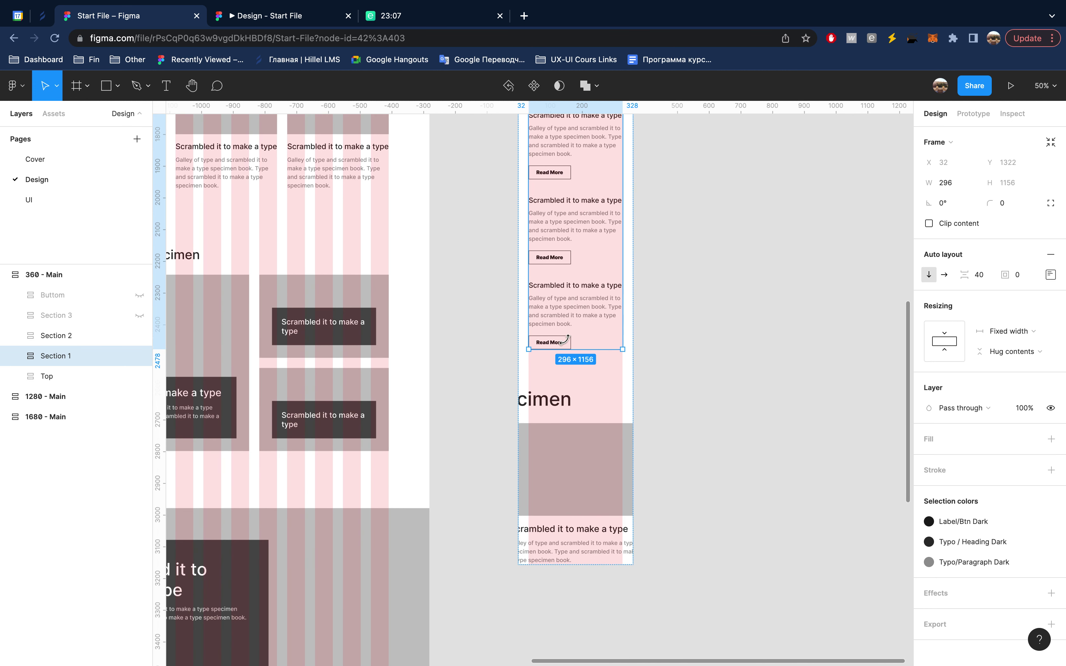
click(86, 332)
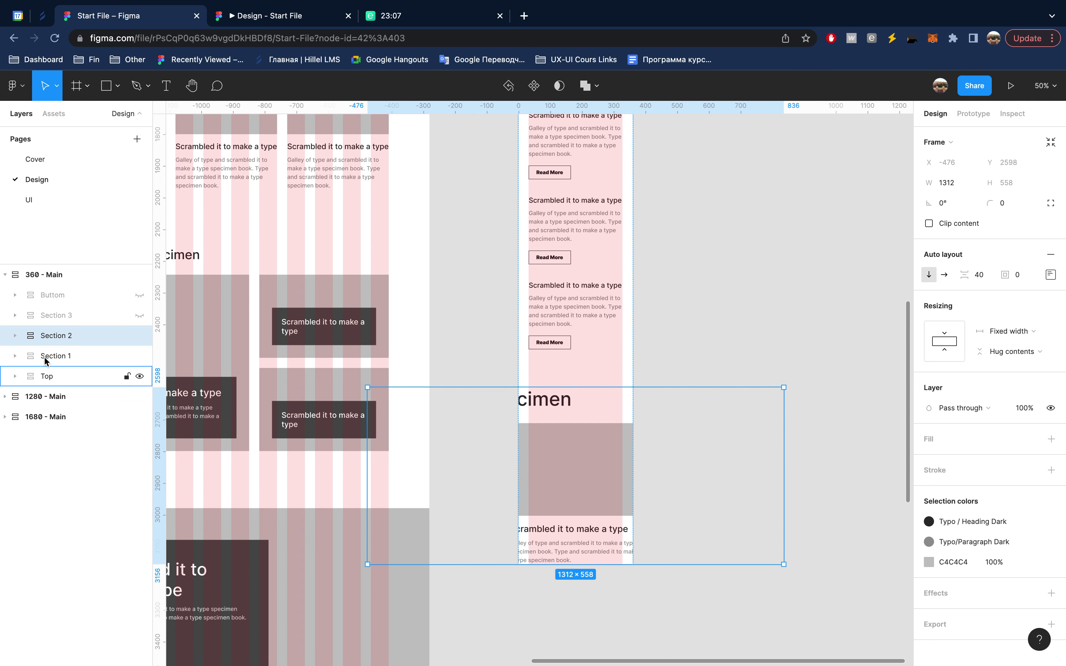
- Set Section 2's width to 296
click(15, 335)
click(77, 355)
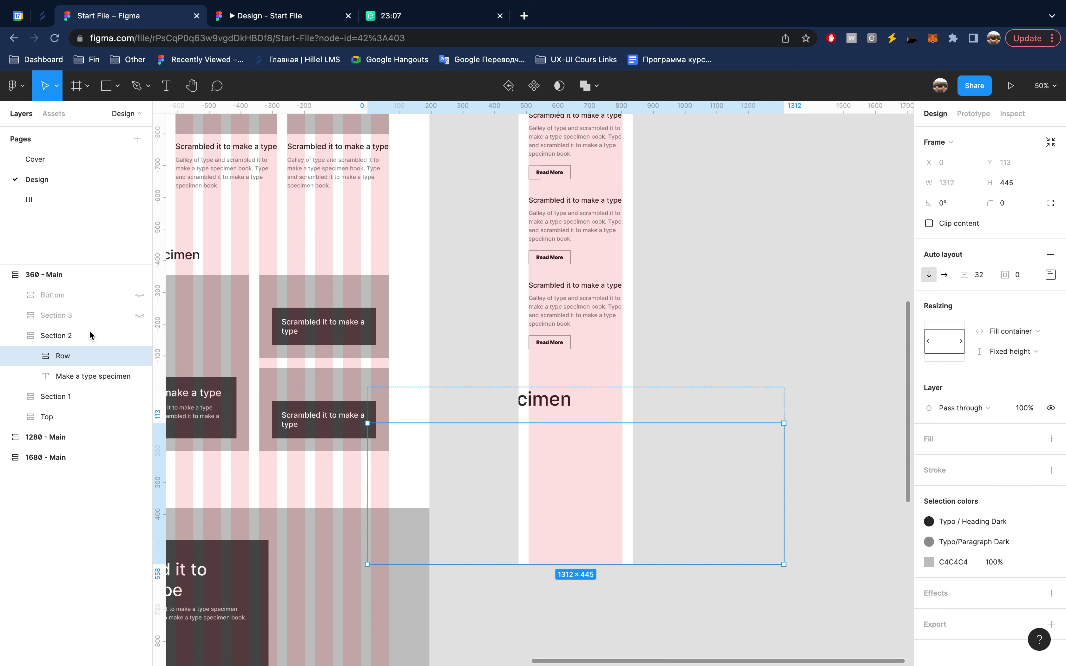
click(79, 336)
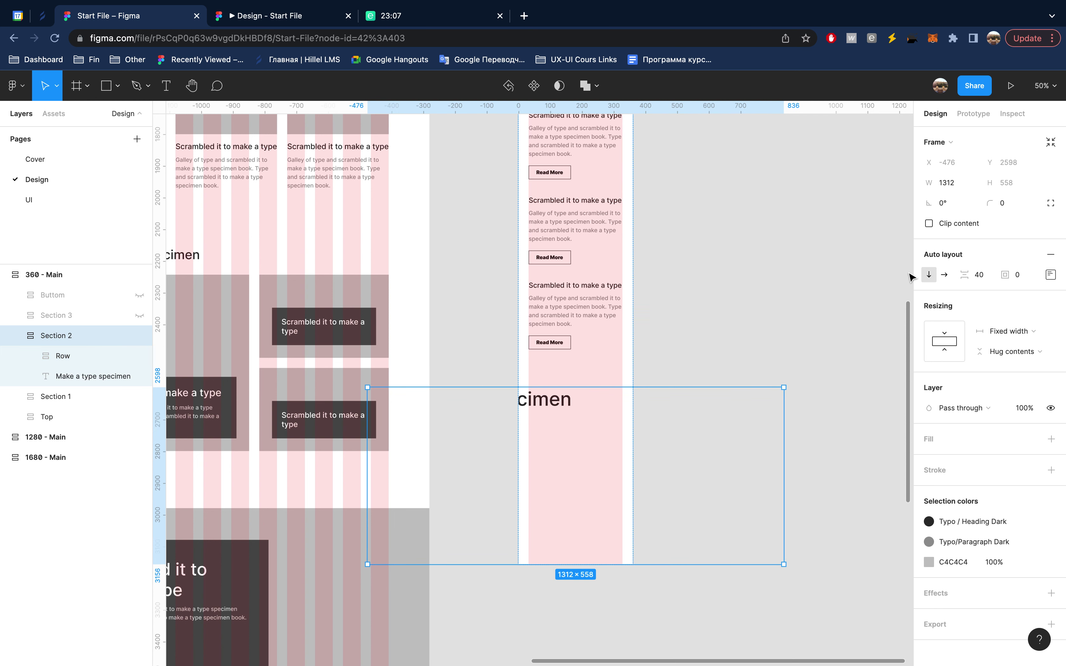
click(962, 185)
text(296)
key(Return)
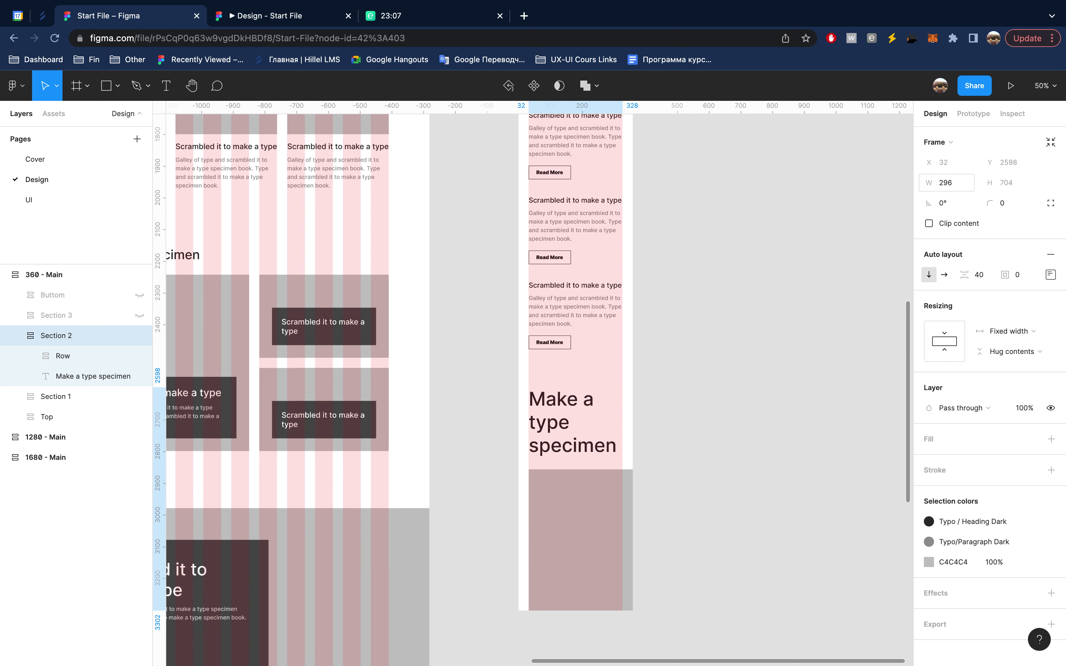
- Apply the H5 - S text style to the 'Make a type specimen' heading
double_click(575, 416)
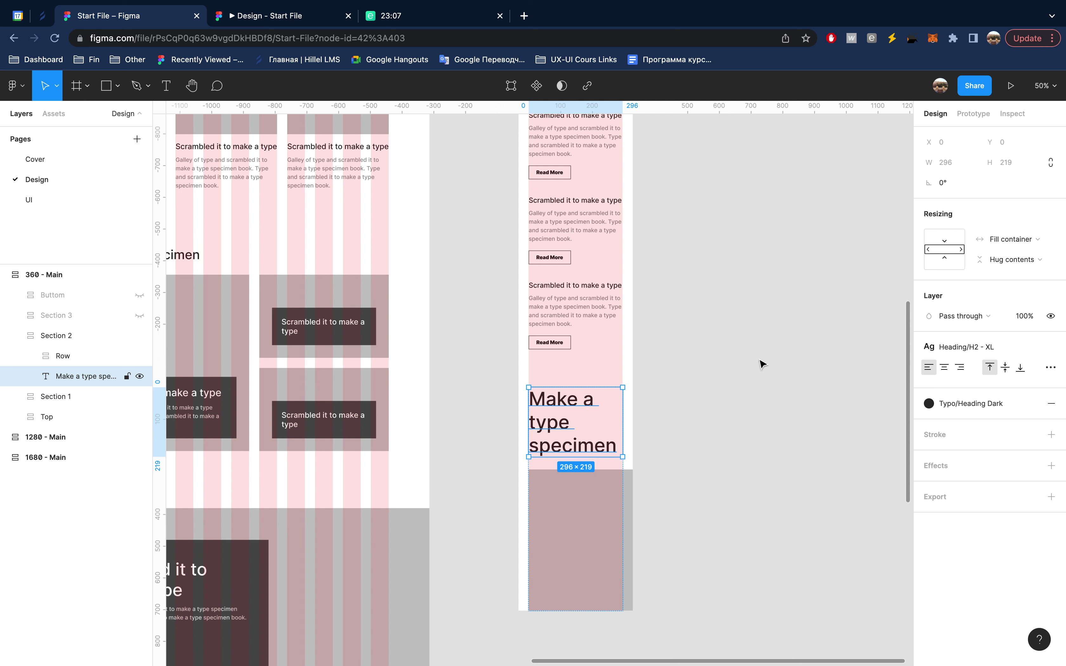
click(967, 347)
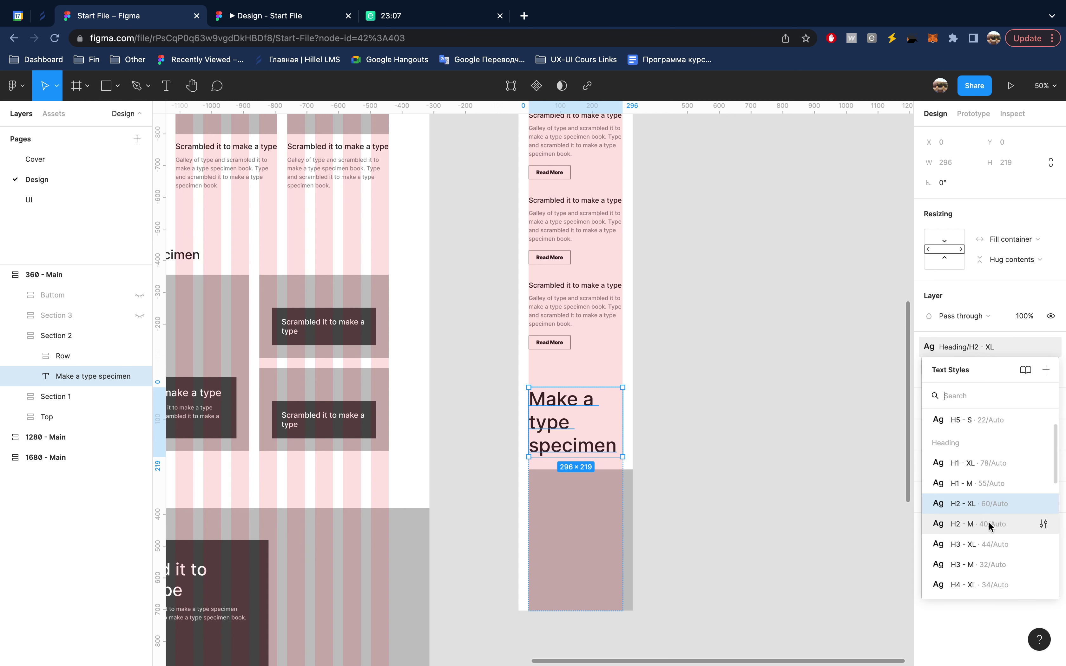
click(981, 417)
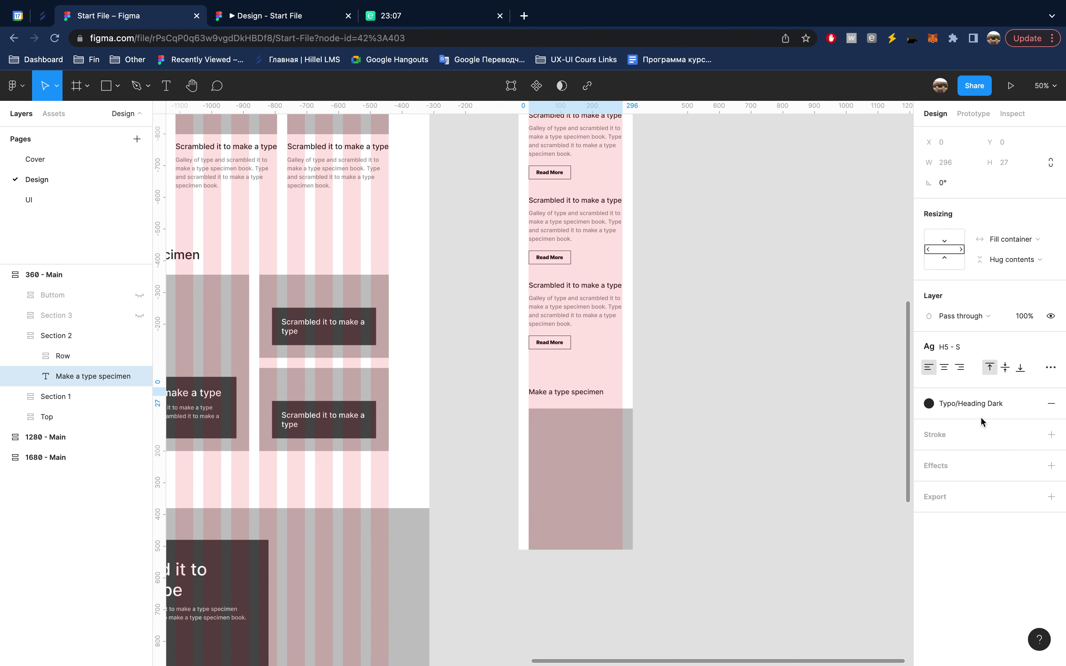
- Move the H5 - S, H2 - S and H1 - S text styles into the Heading group
click(910, 285)
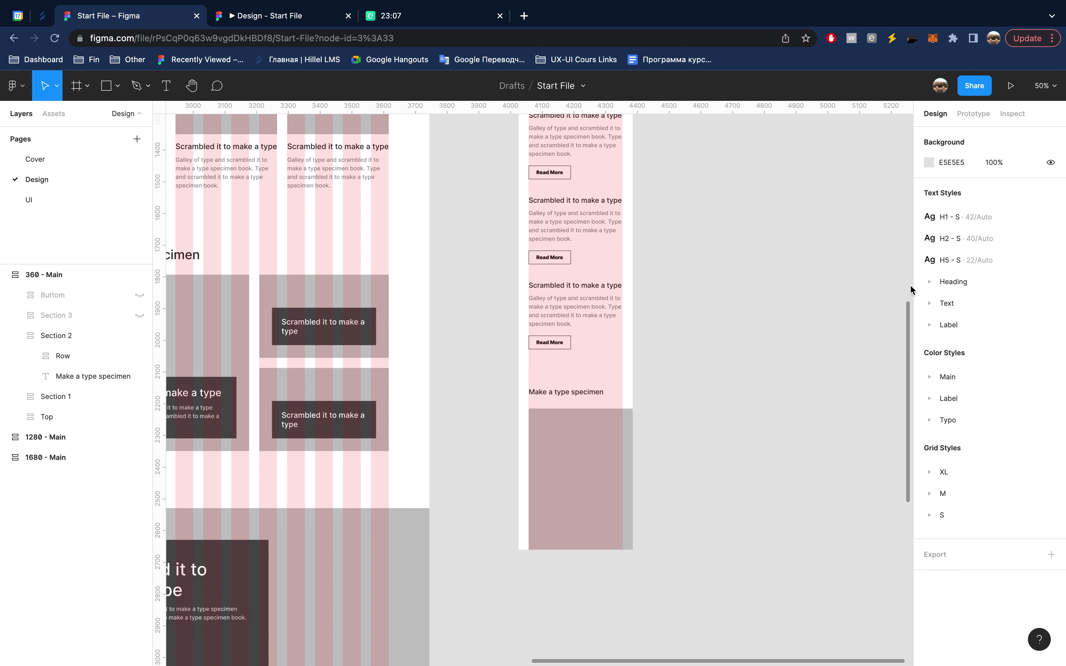
click(930, 282)
drag(977, 262, 981, 507)
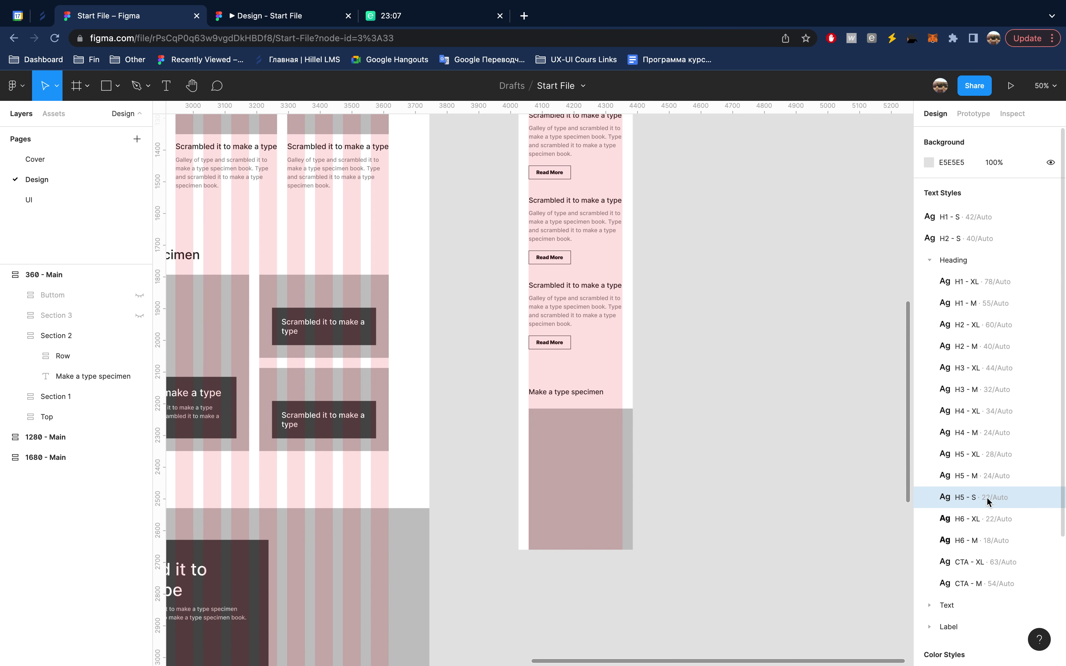
drag(987, 246, 993, 355)
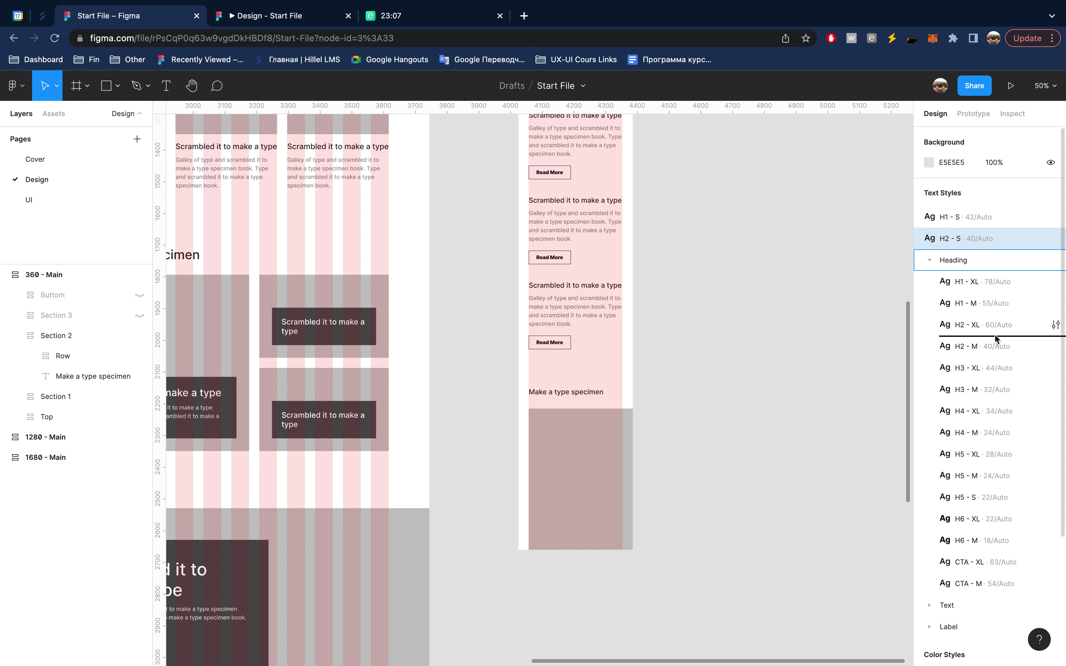
drag(981, 219, 997, 284)
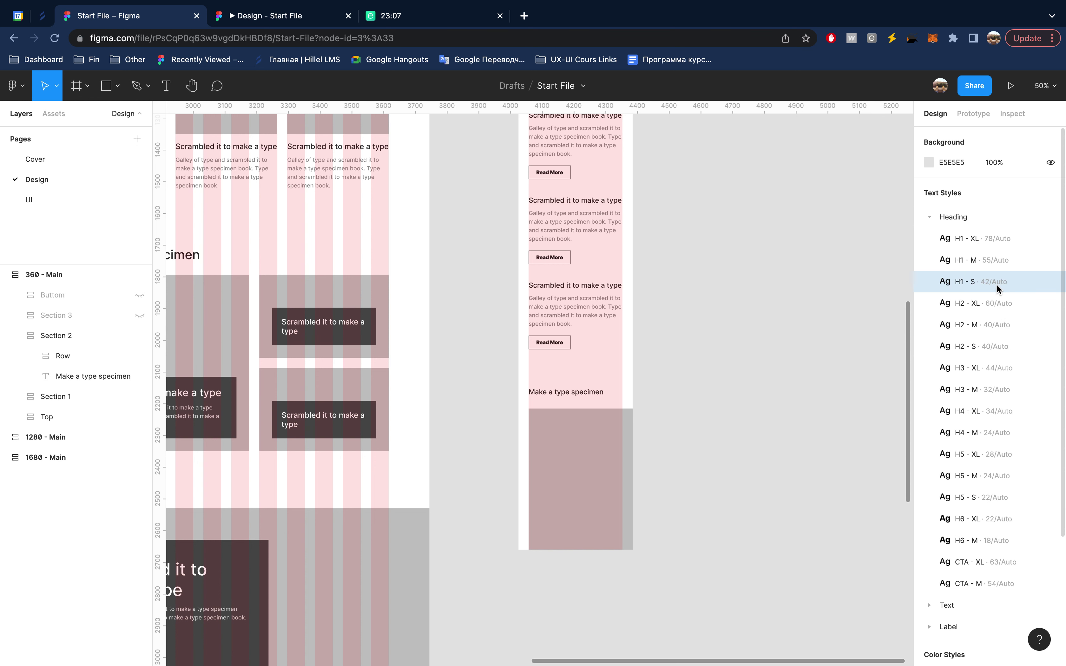
click(812, 319)
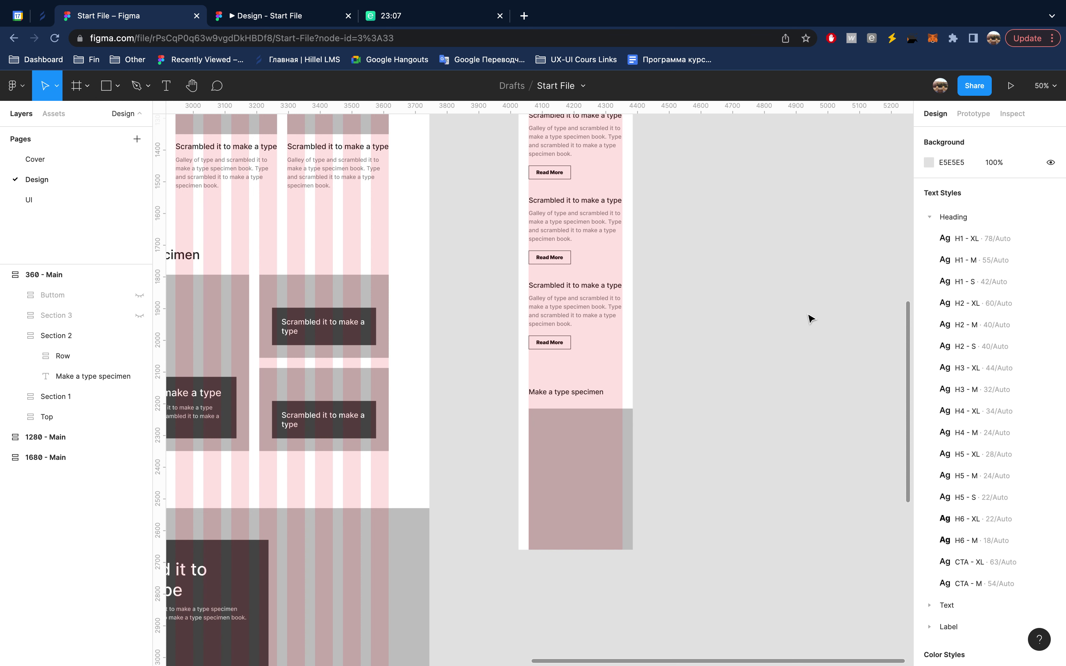
- Apply the Heading/H2 - S style to the 'Make a type specimen' heading
click(588, 397)
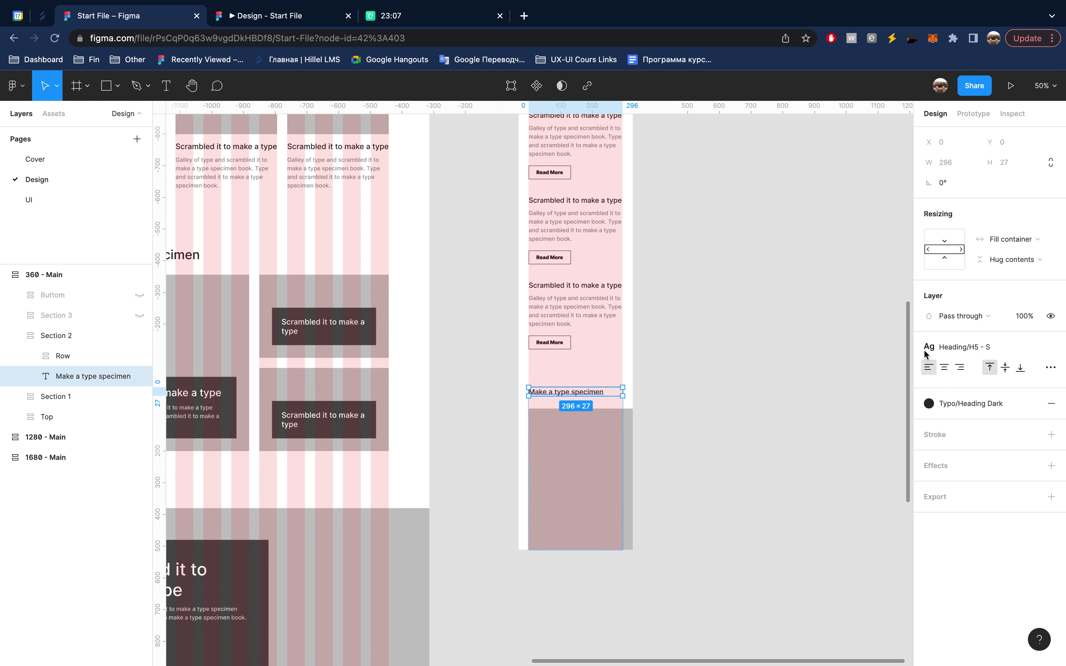
click(959, 347)
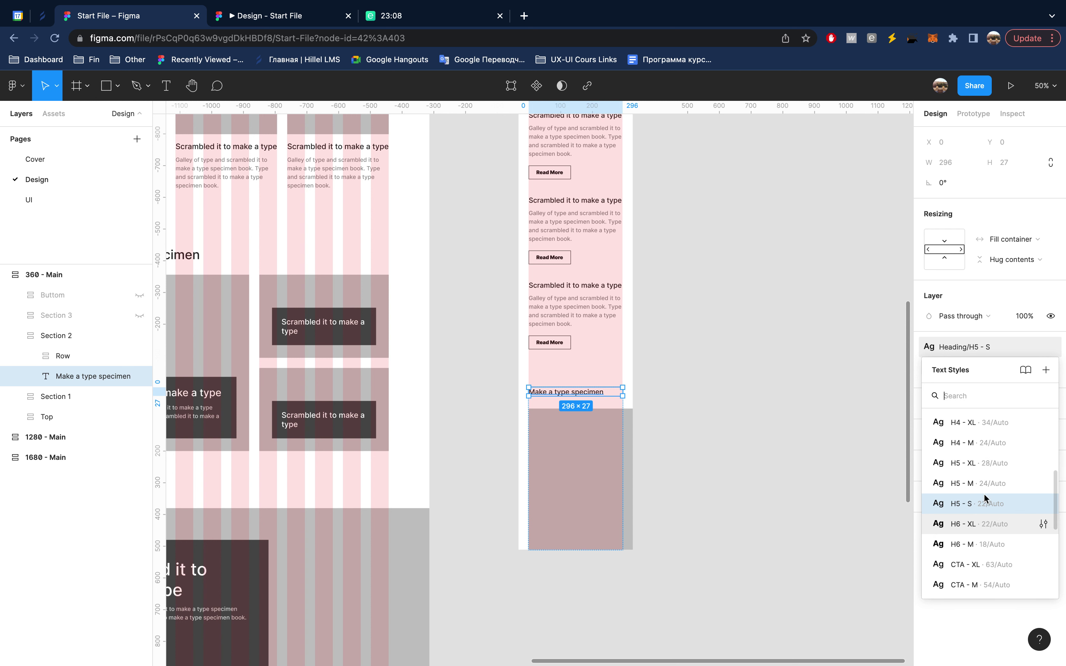
scroll(988, 457, up, 3)
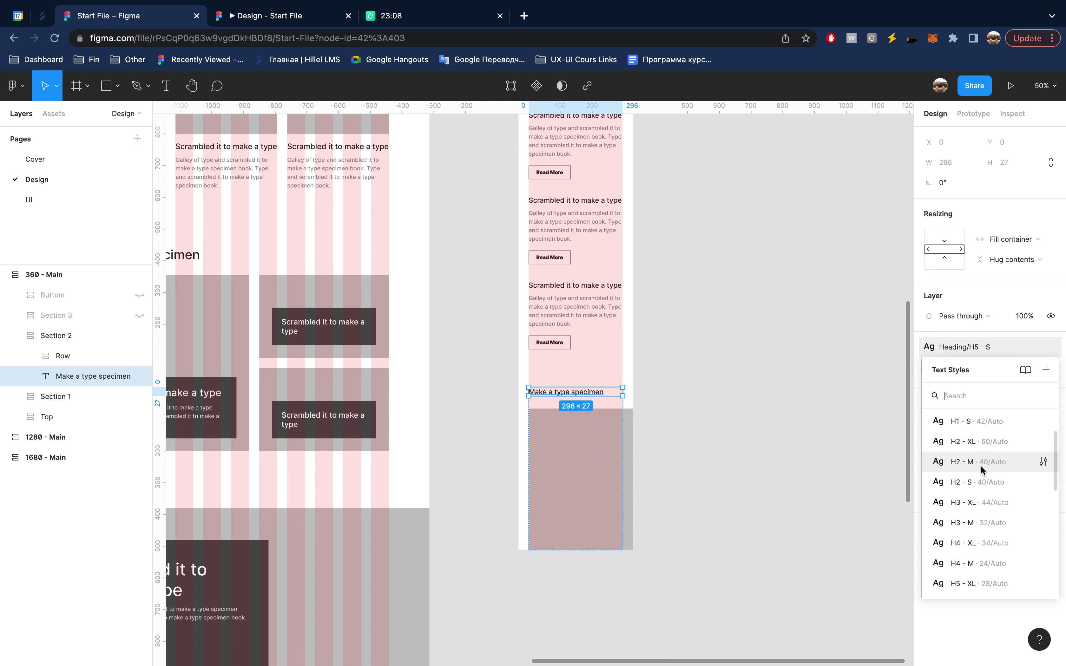
click(982, 483)
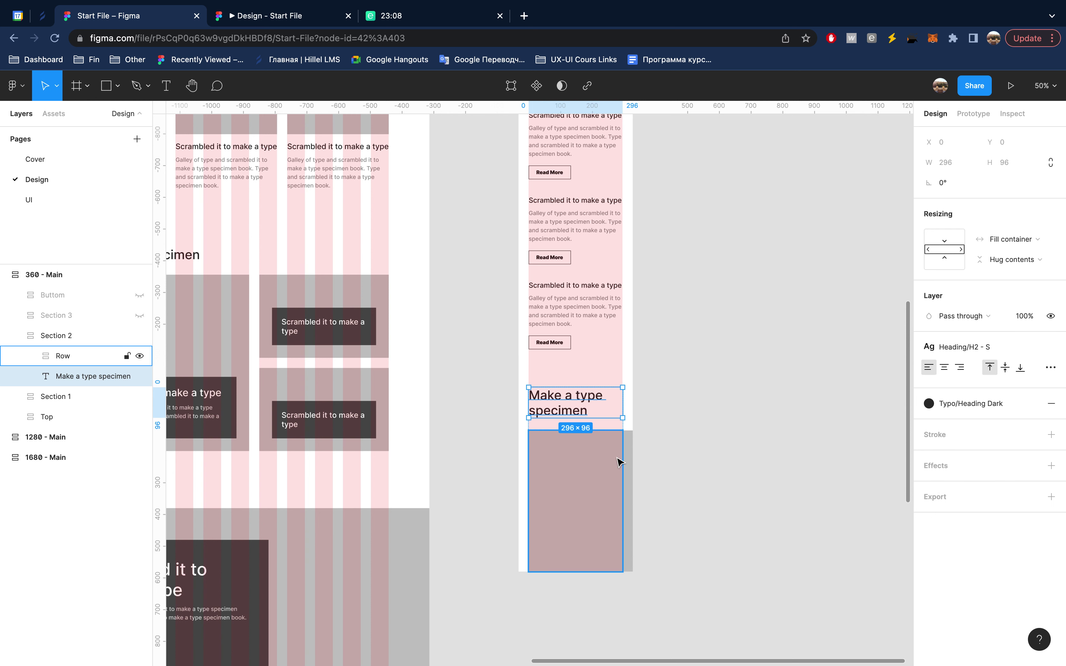
click(74, 353)
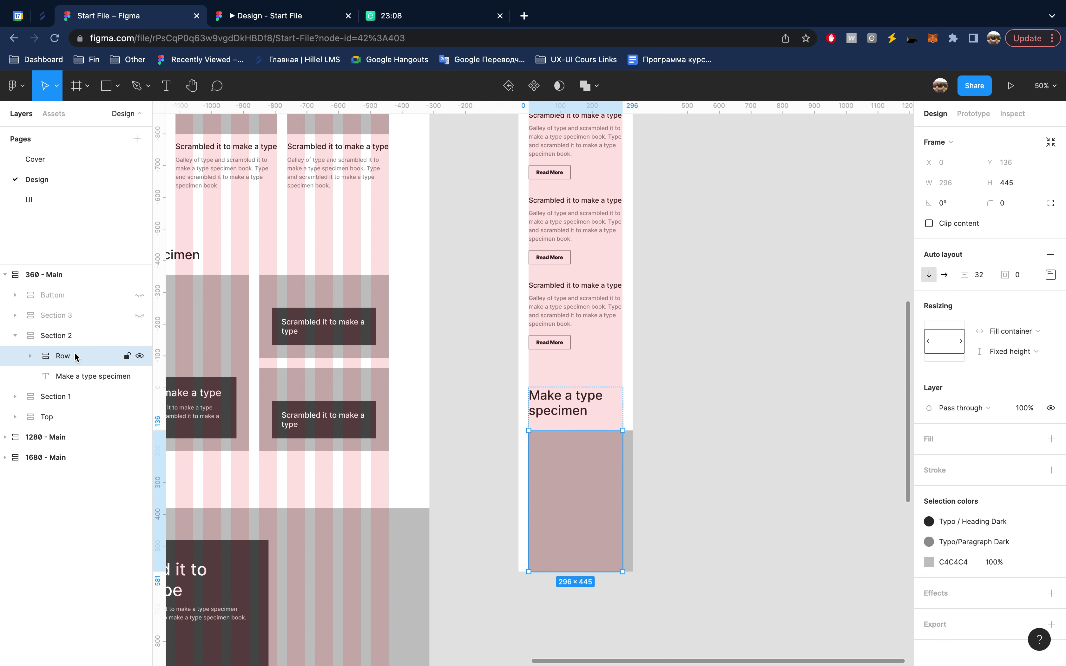
- Set Section 2's Row to hug its contents vertically
click(71, 335)
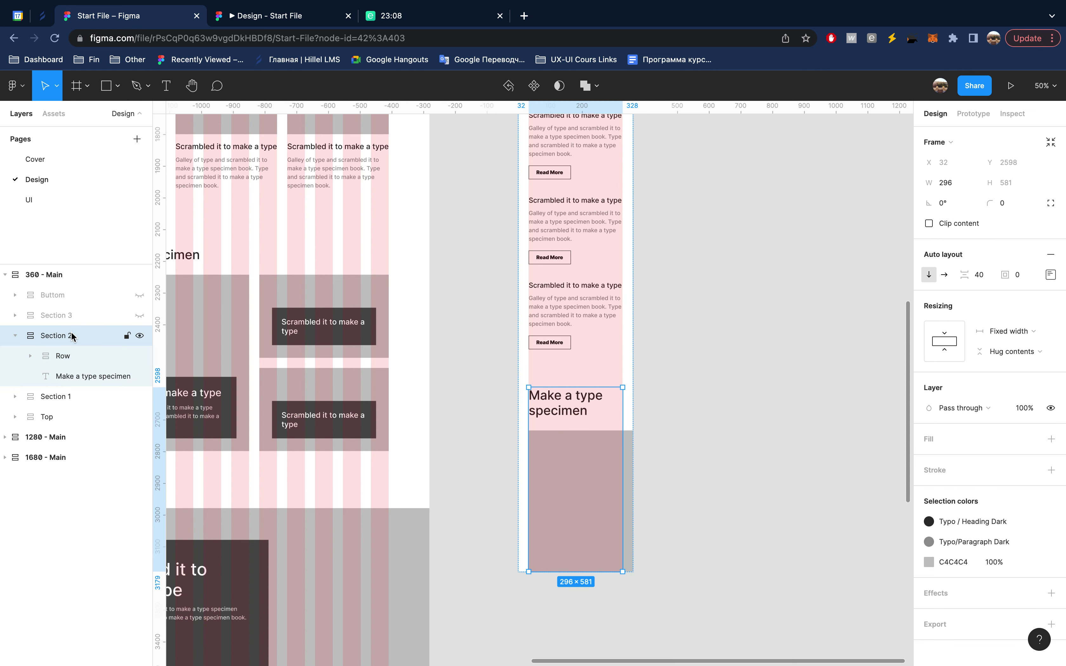
click(71, 358)
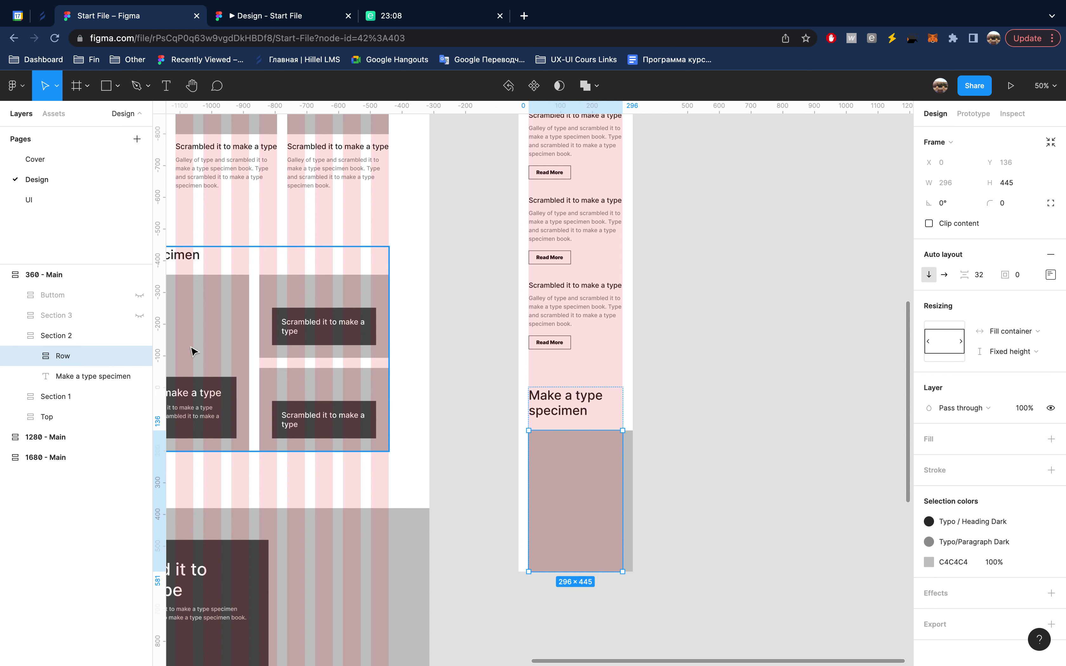
click(1023, 353)
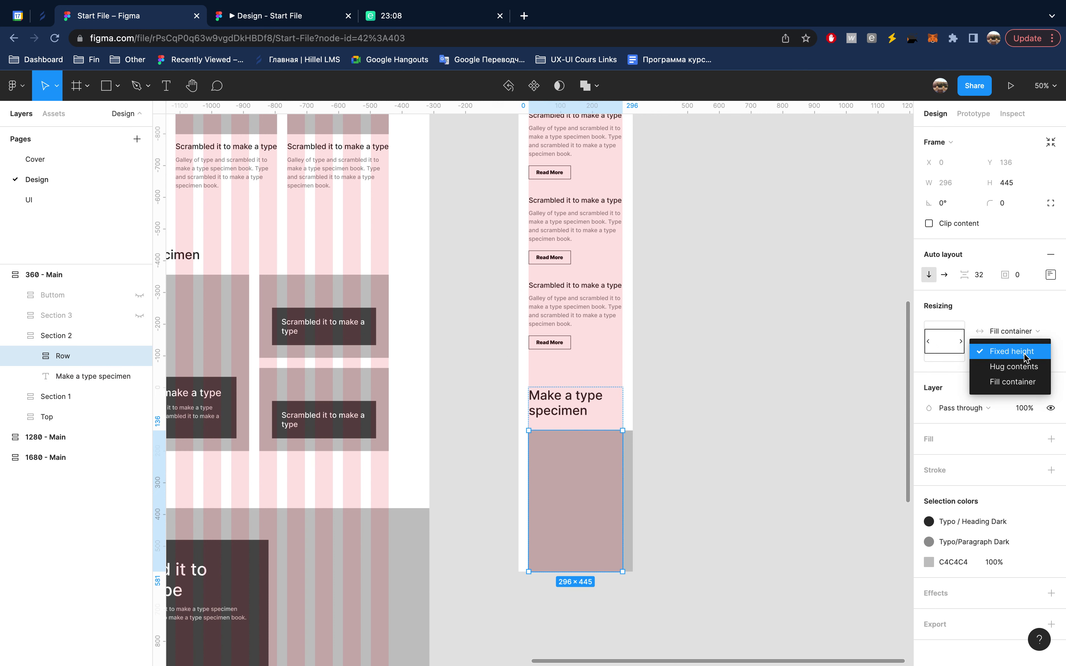
click(1018, 366)
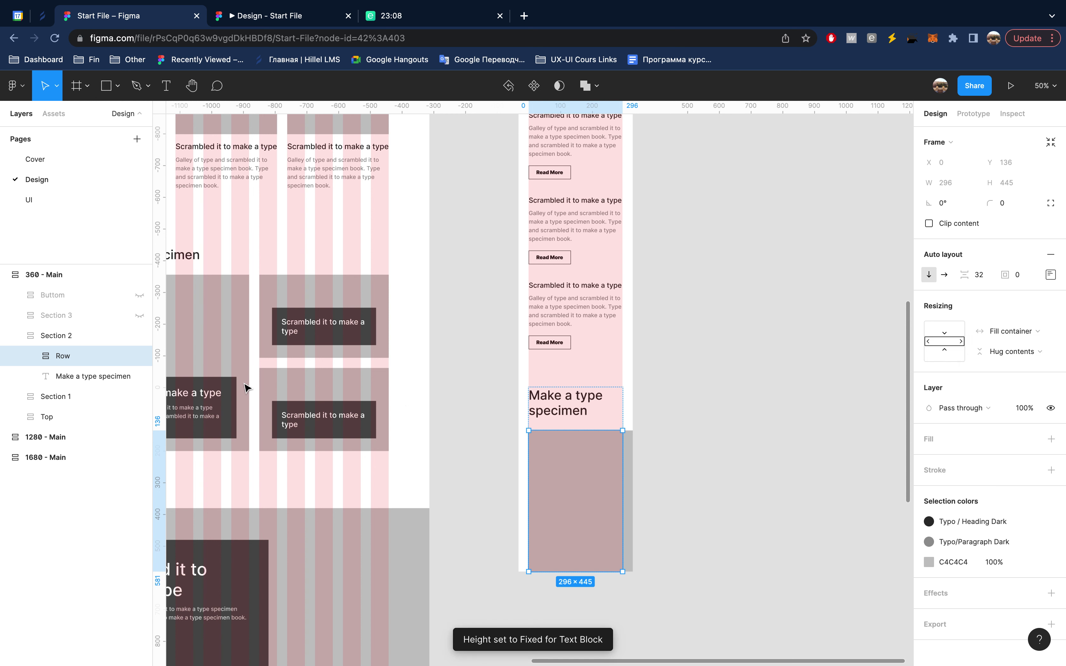
- Make all three Text Blocks hug content height and fill the container width
click(31, 356)
click(70, 337)
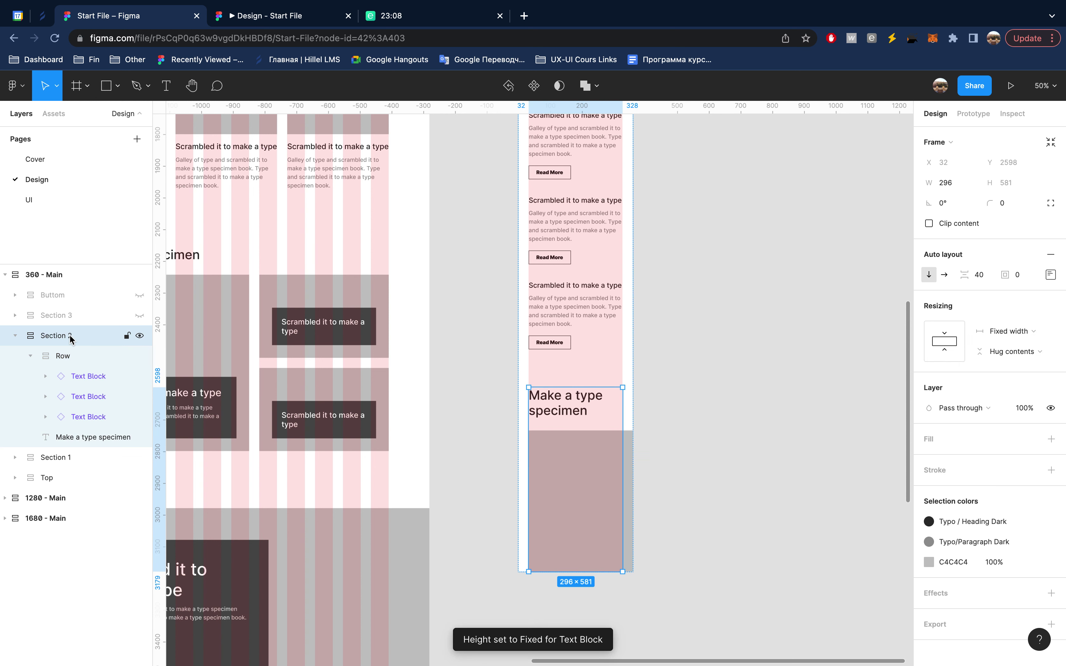
click(86, 376)
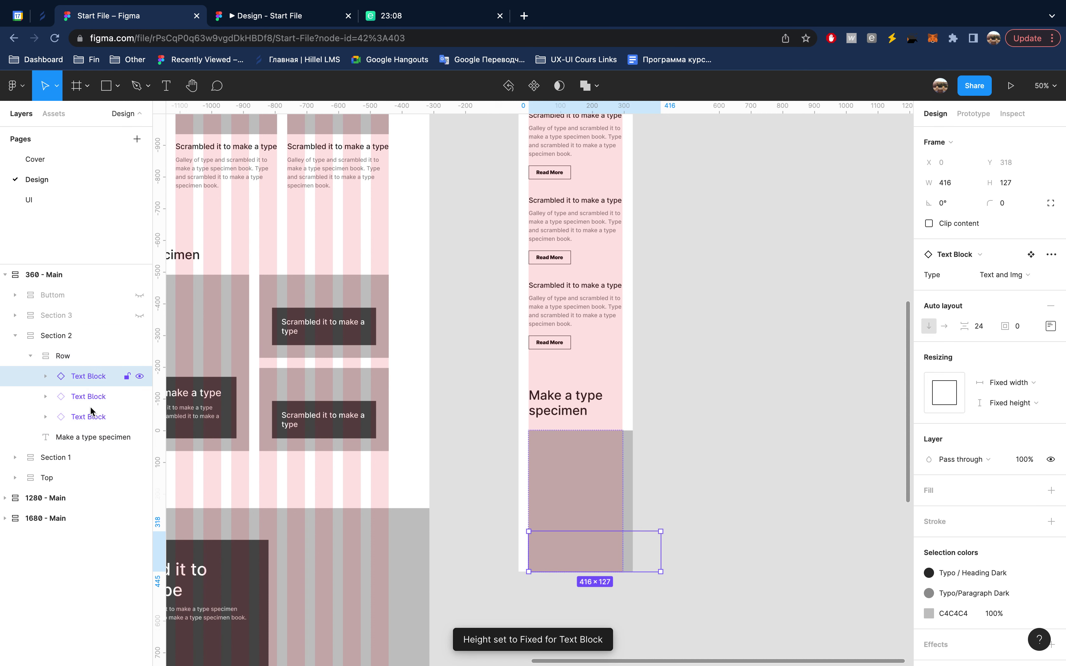
shift+click(96, 418)
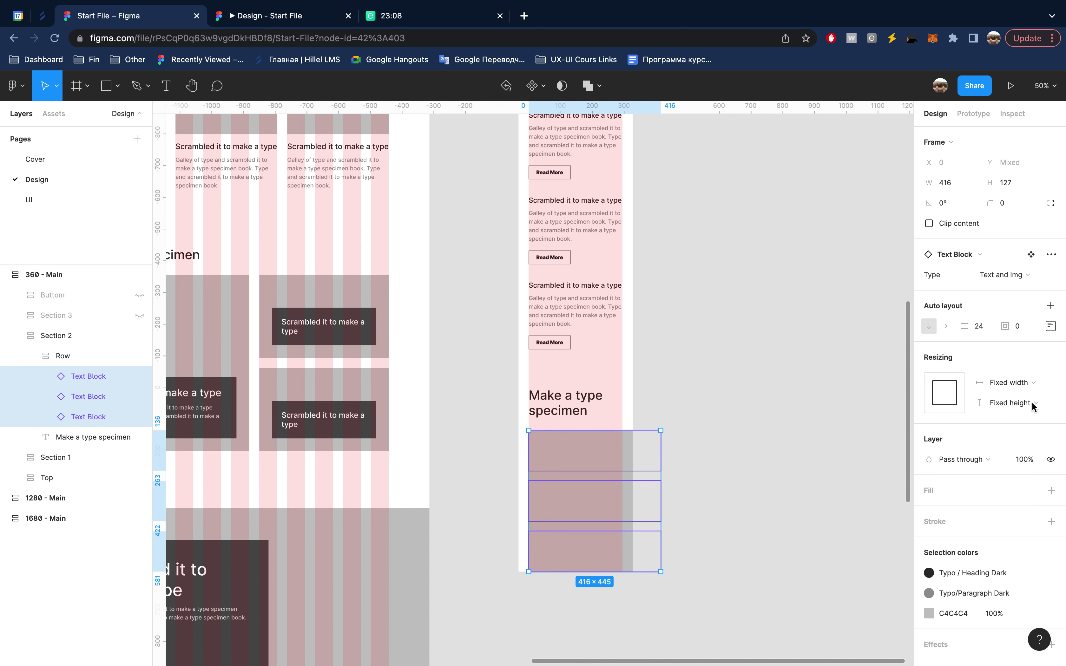
click(1023, 404)
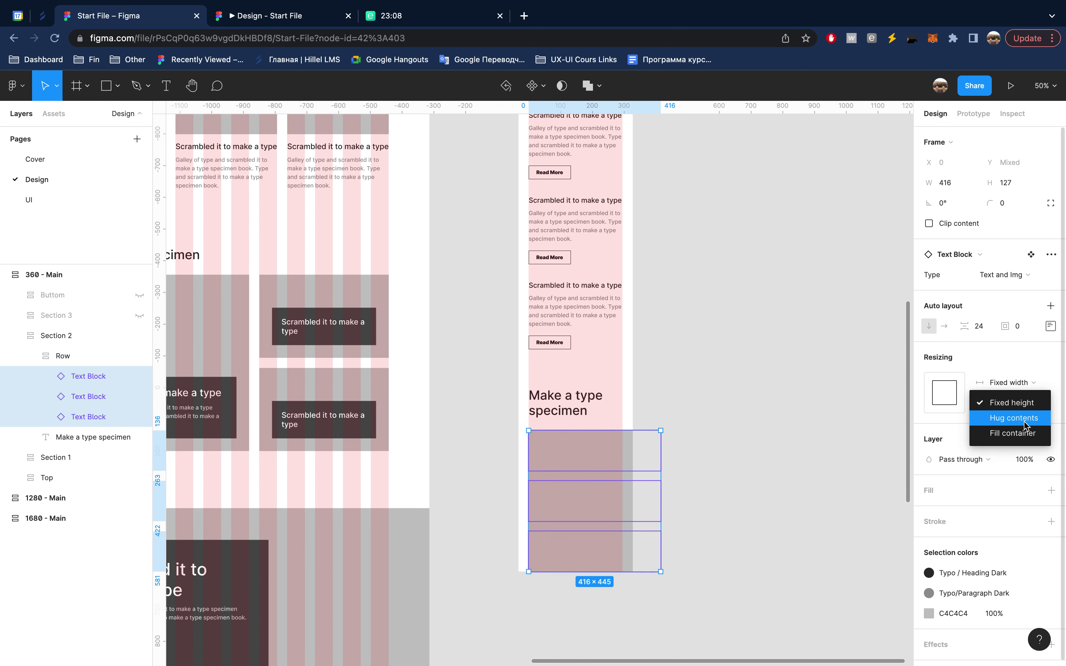
click(1024, 419)
scroll(697, 471, down, 3)
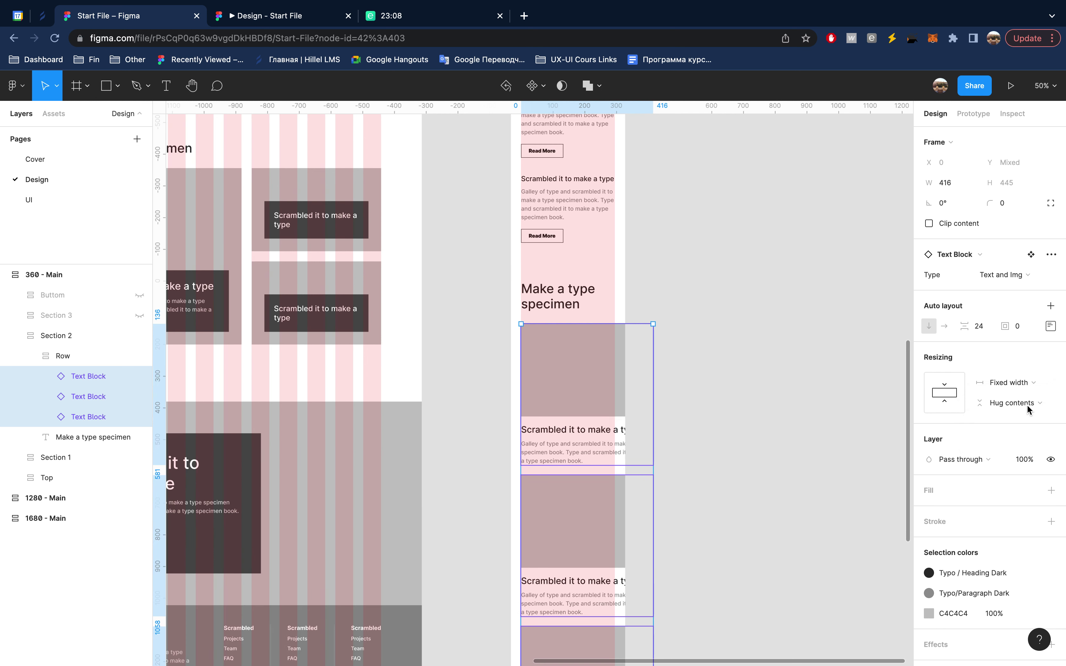
click(1021, 383)
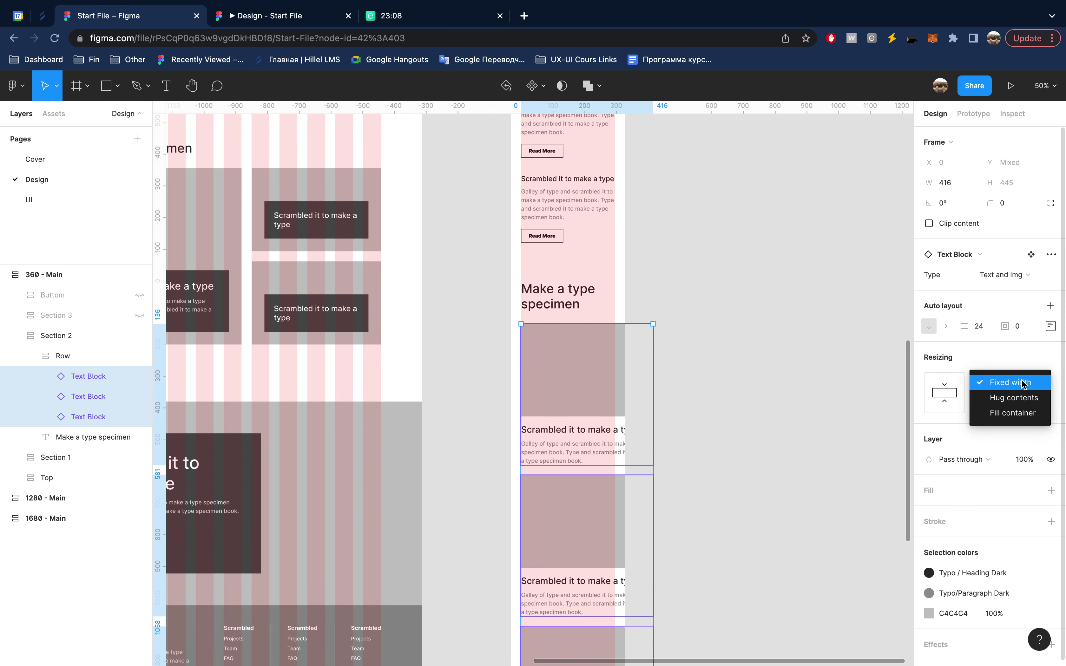
click(1019, 413)
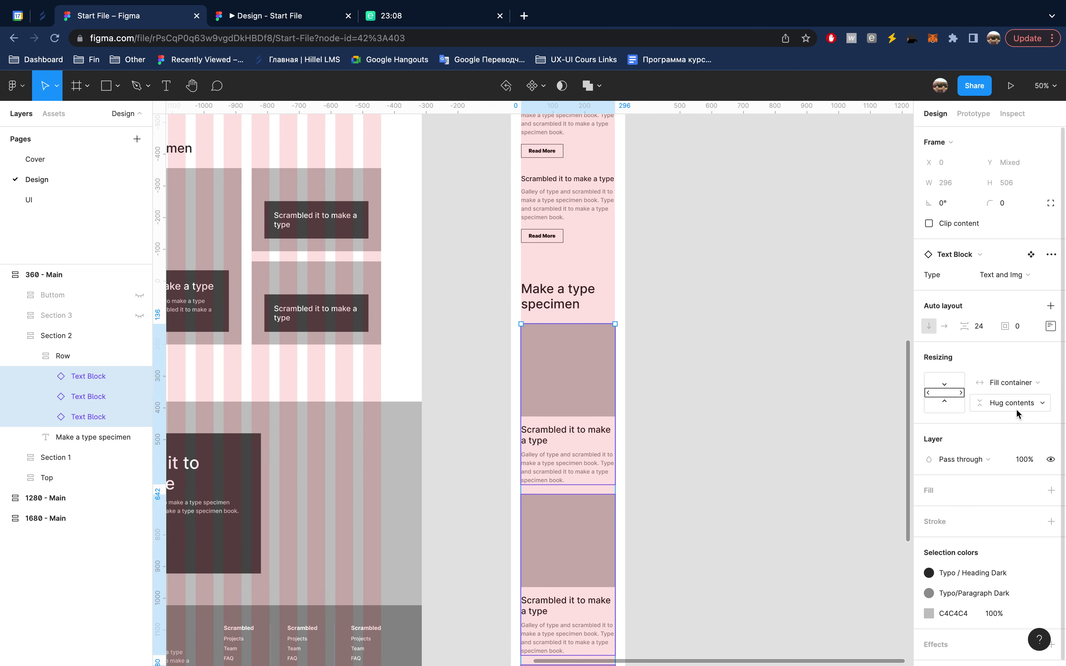
click(68, 358)
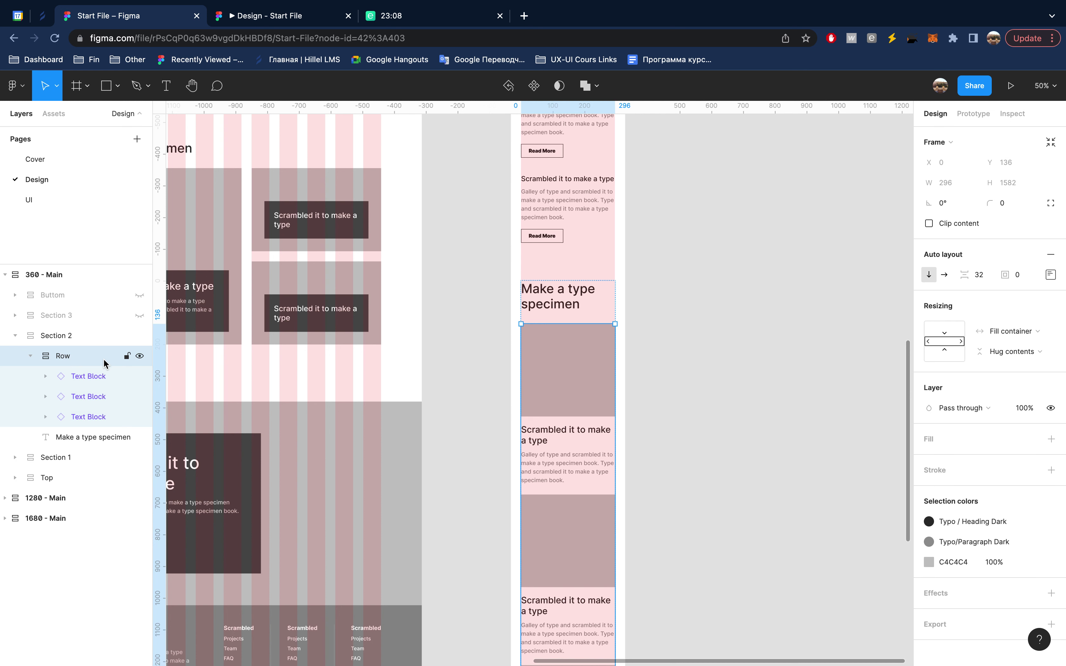
click(96, 378)
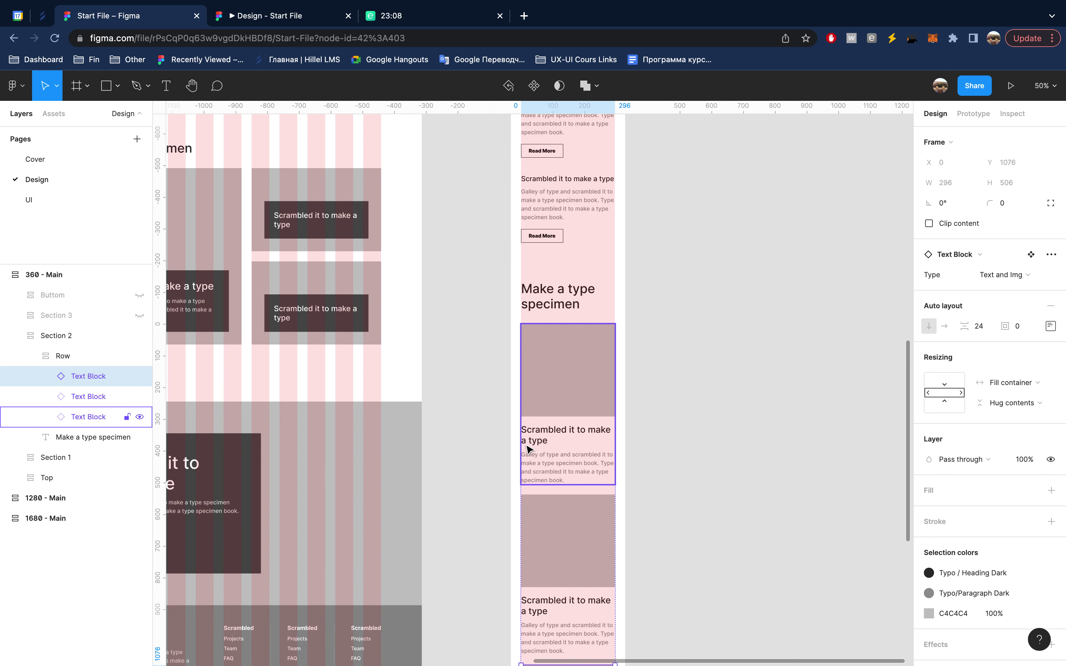
- Apply the H5 - S text style to all three card headings
scroll(527, 439, down, 2)
double_click(522, 391)
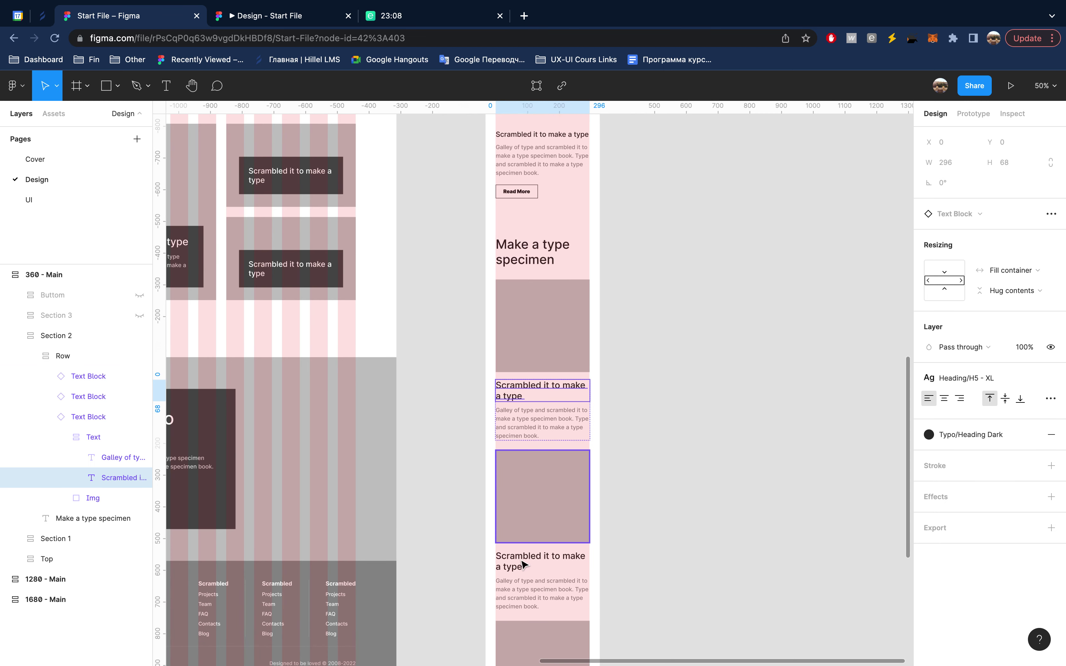
shift+click(555, 561)
scroll(529, 565, down, 5)
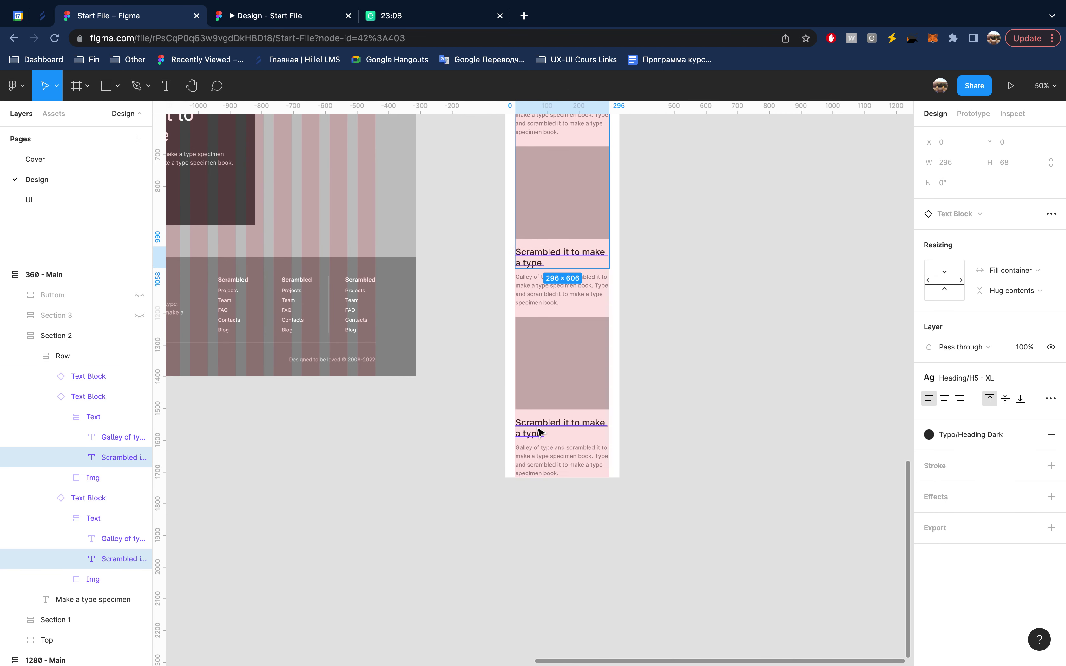
shift+click(551, 428)
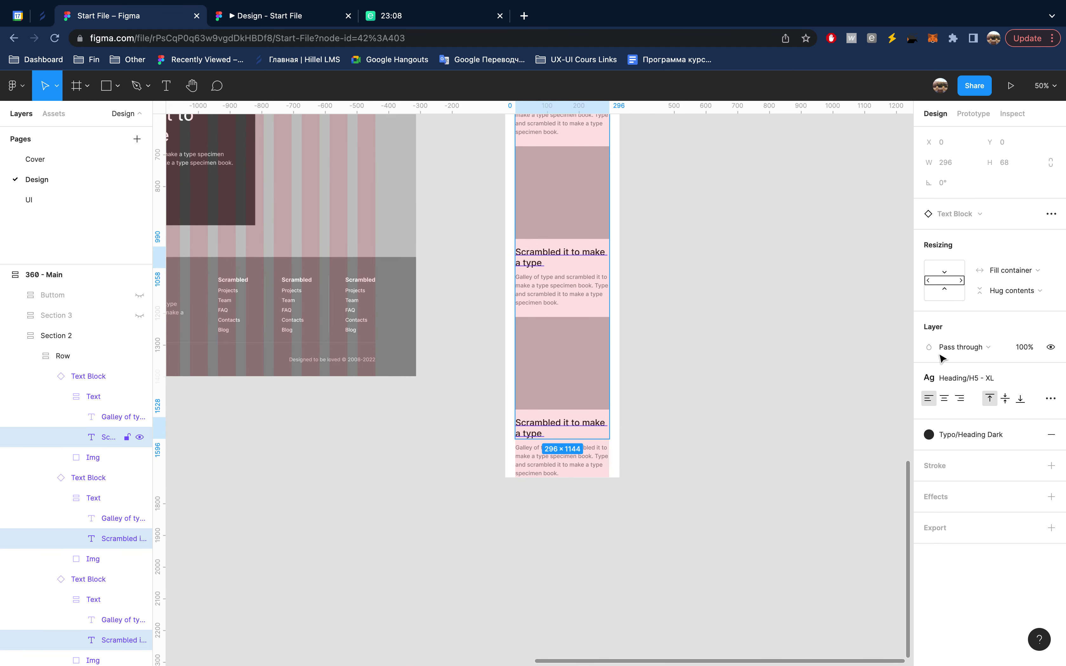
click(1005, 373)
click(992, 578)
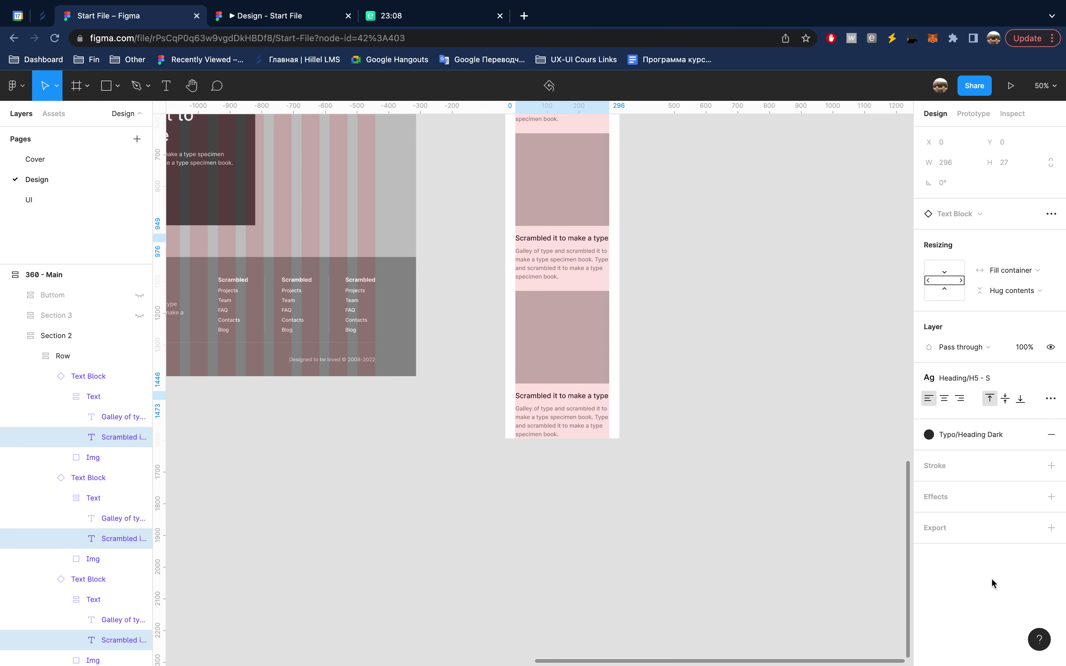
scroll(788, 359, up, 5)
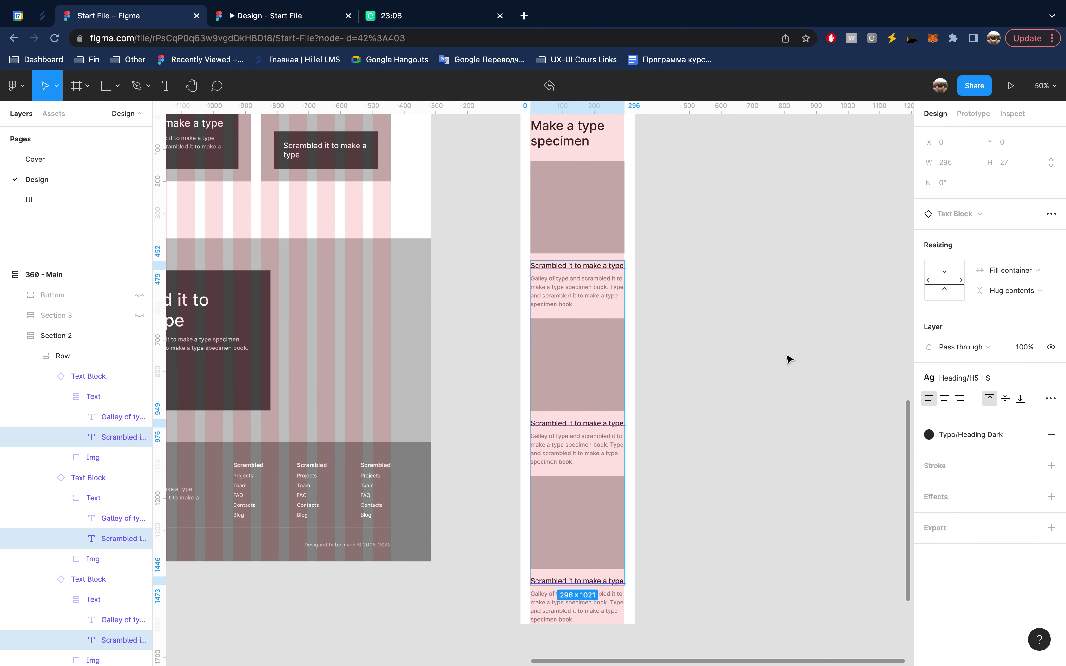
- Unhide Section 3 so it appears below Section 2
click(770, 355)
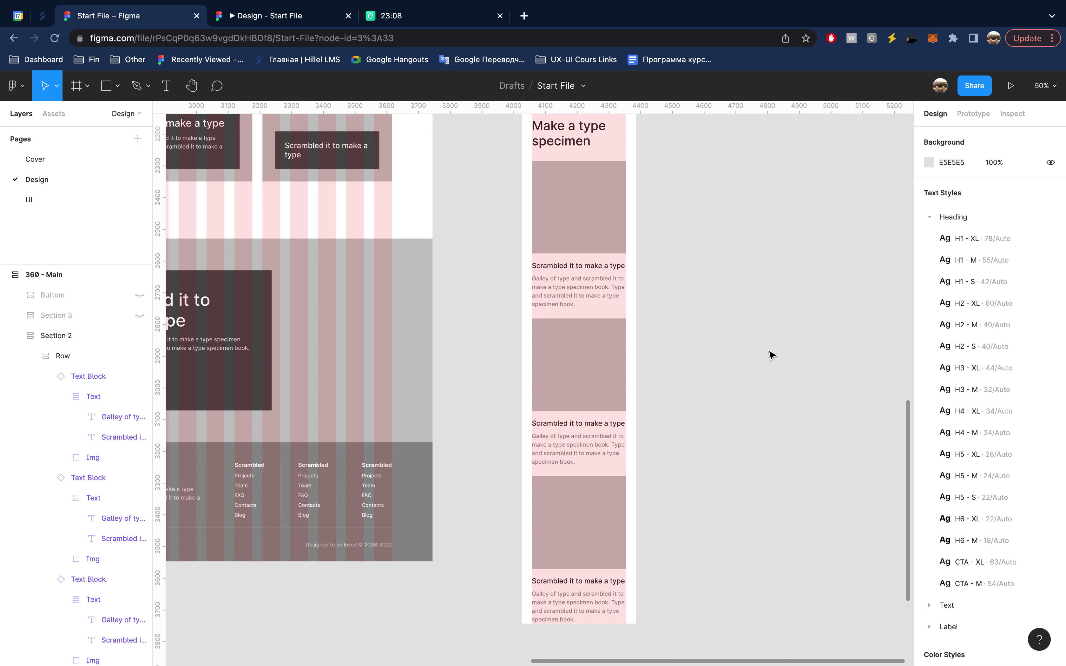
click(604, 353)
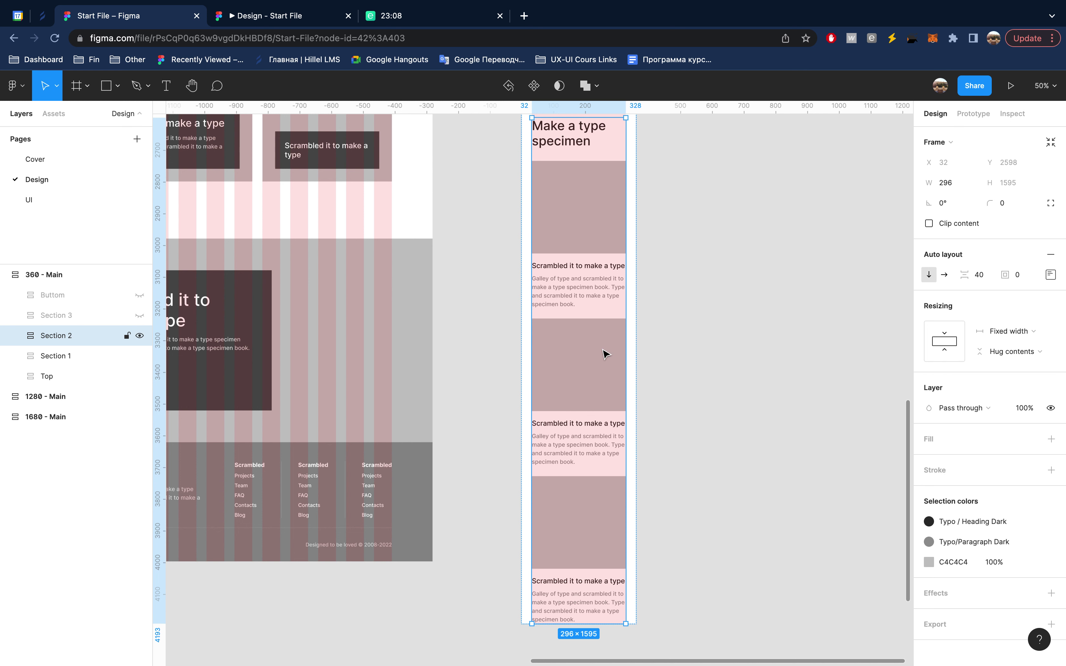
click(143, 315)
scroll(626, 445, down, 7)
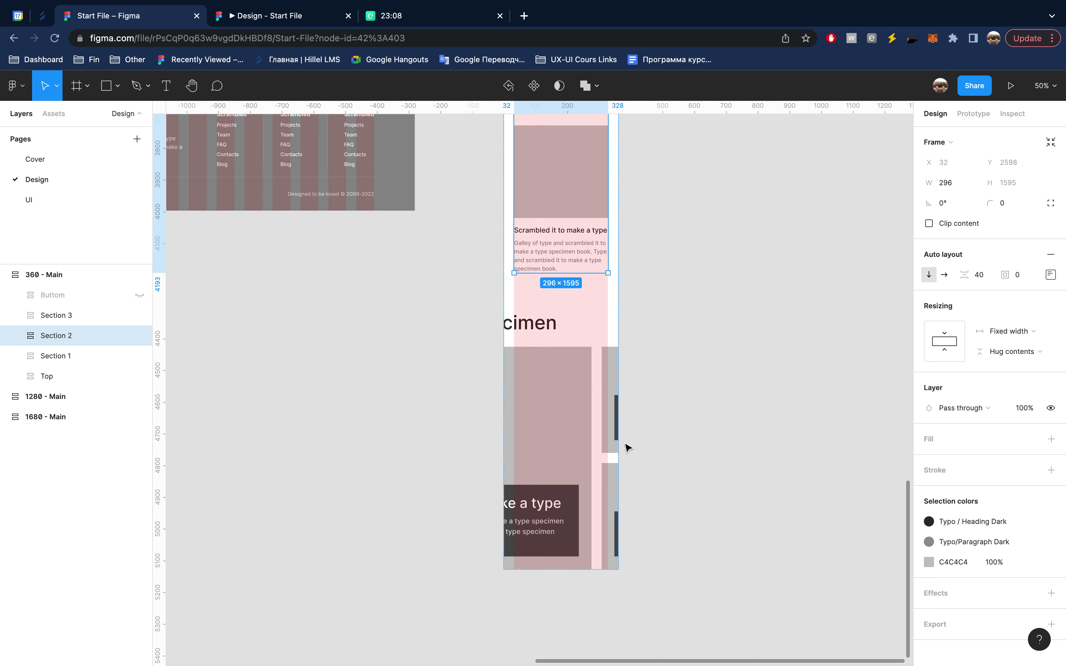
click(80, 324)
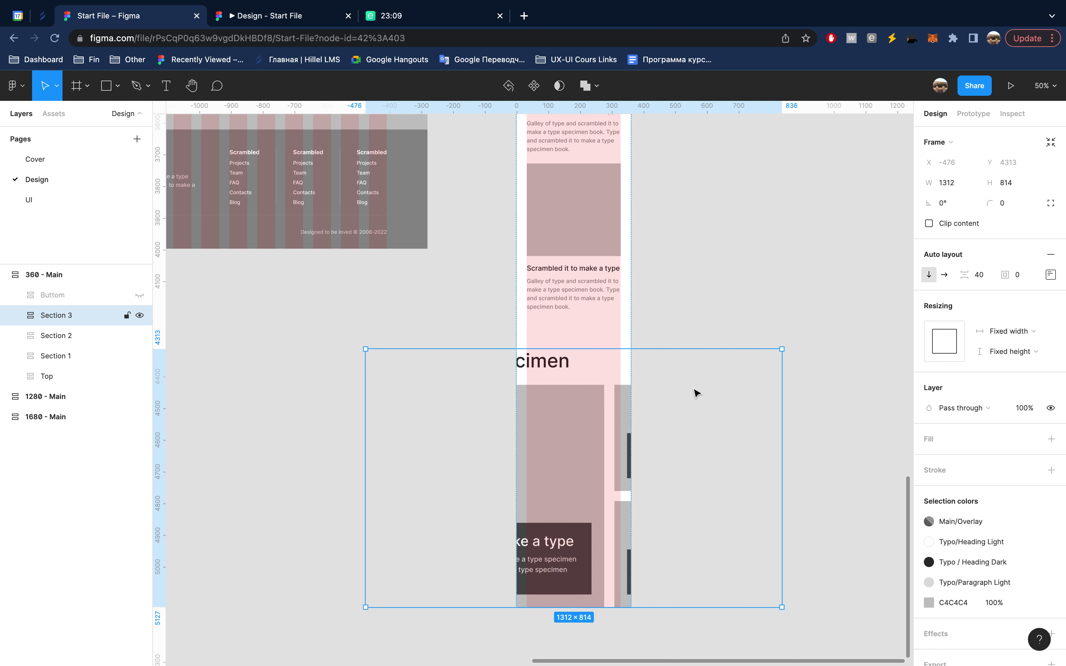
- Set Section 3's width to 296 so it fits the mobile frame
click(963, 185)
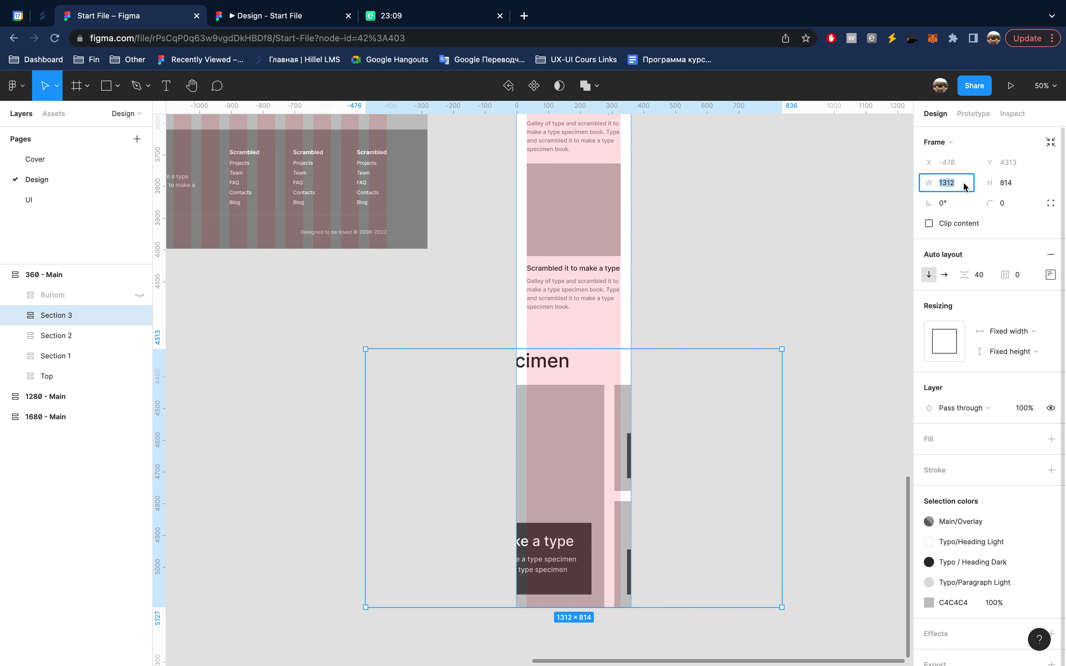
text(296)
key(Return)
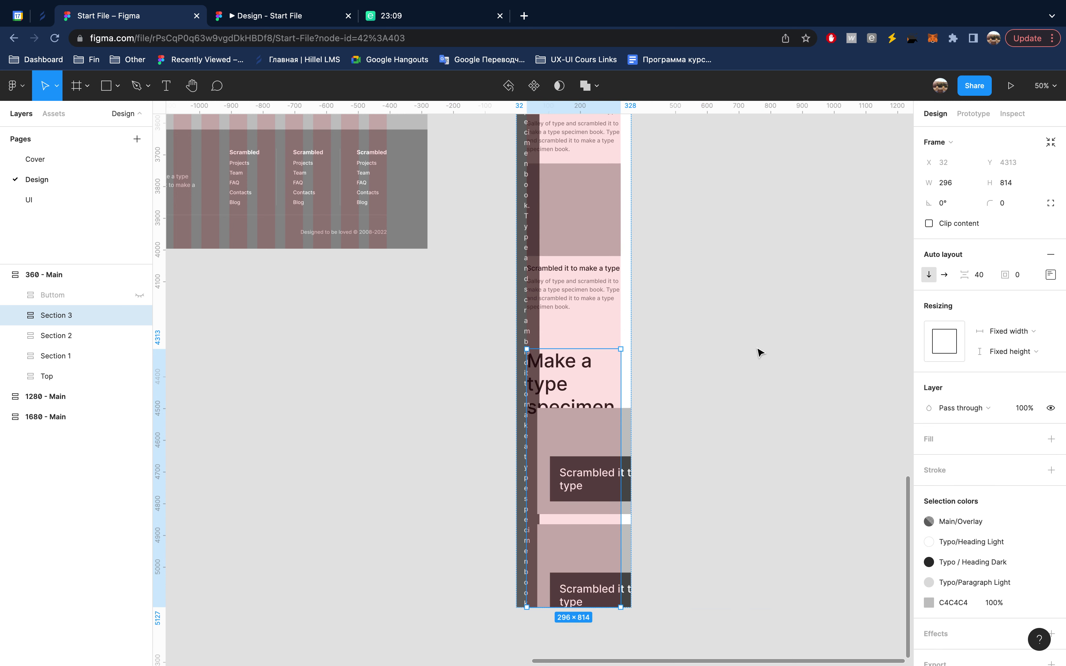
mouse_move(57, 314)
click(16, 315)
click(74, 335)
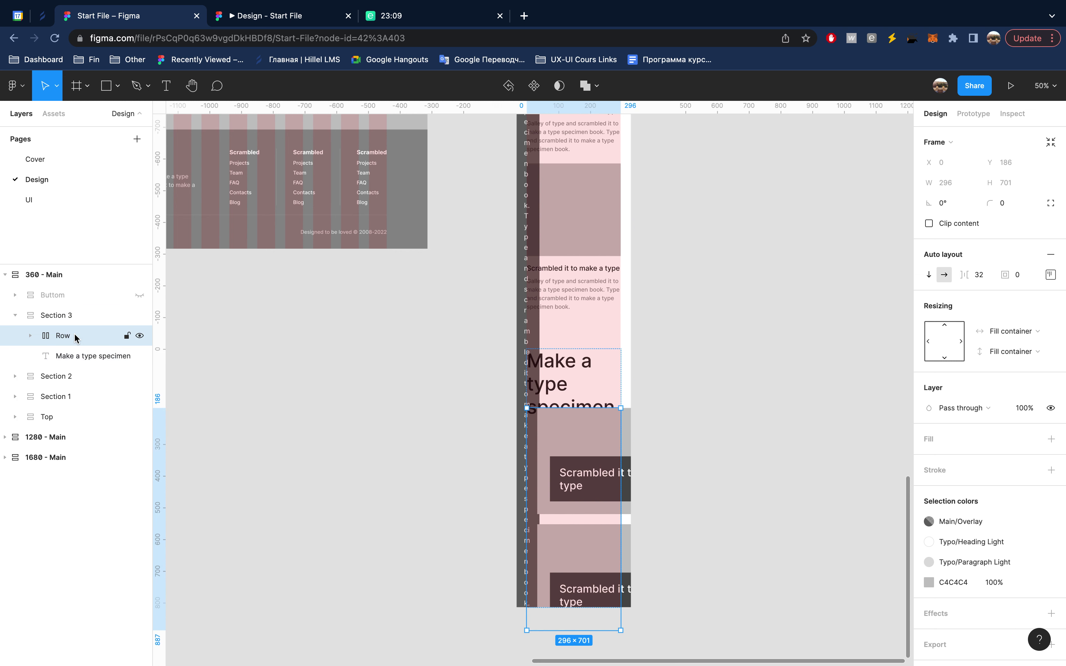
- Switch the card Row to vertical auto layout with hug-contents height
click(930, 275)
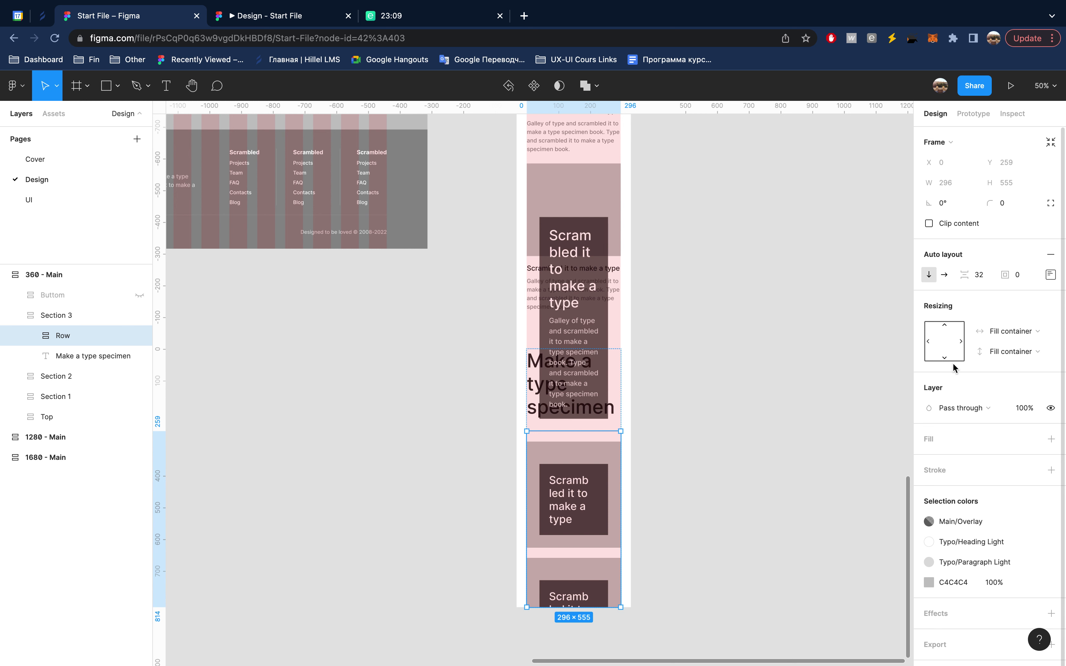
click(1021, 352)
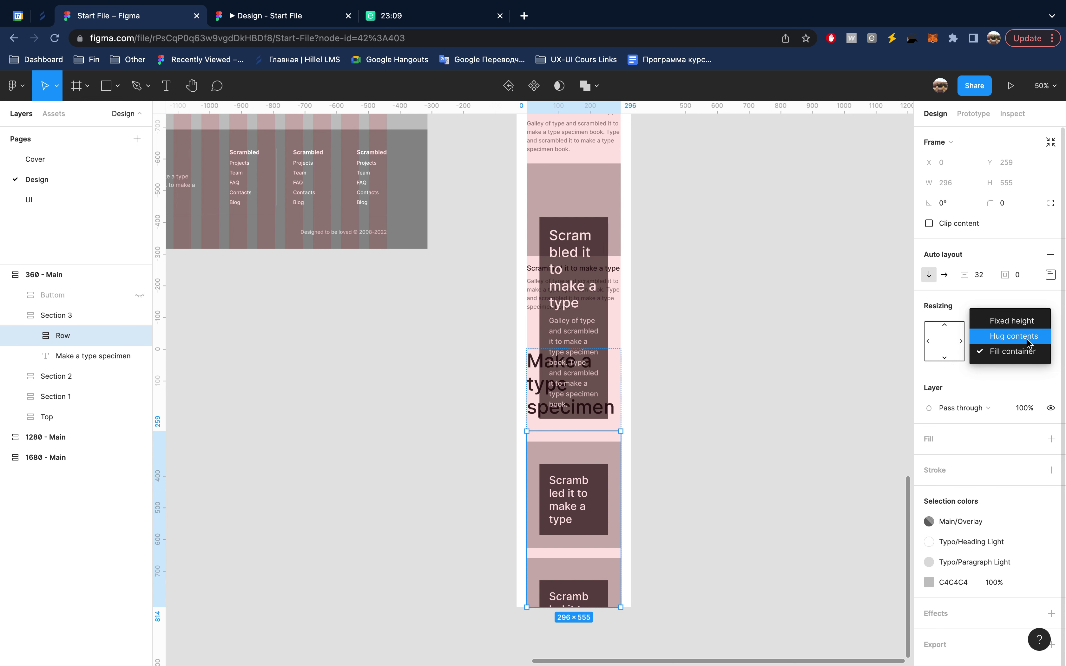
click(1028, 337)
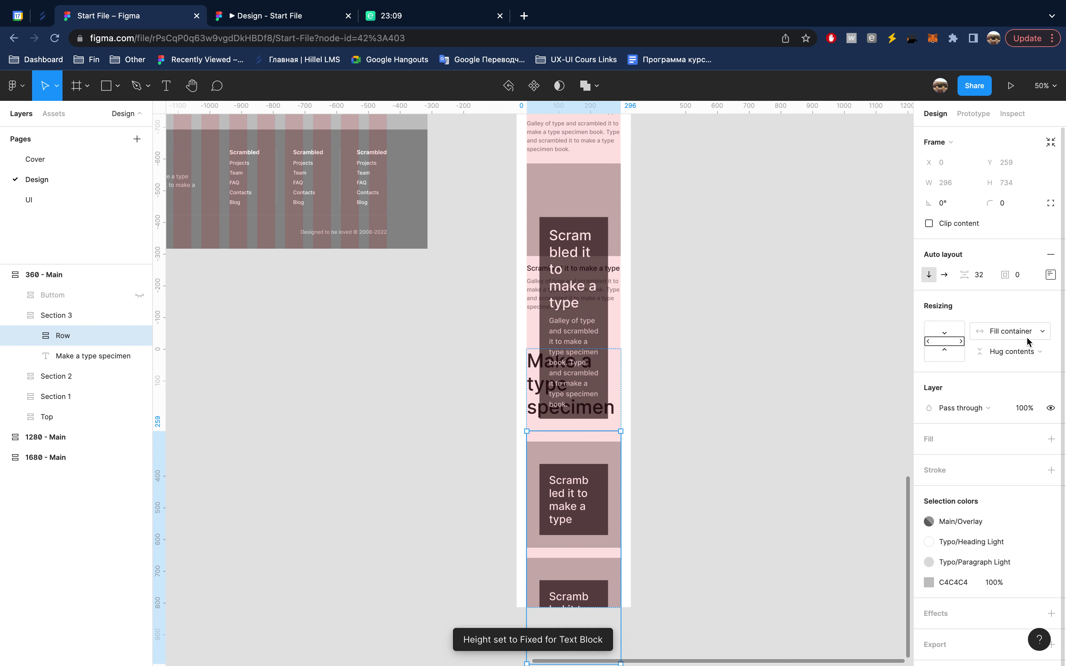
- Make Section 3 hug its content height, undoing an accidental fill-width change
click(66, 317)
click(1009, 358)
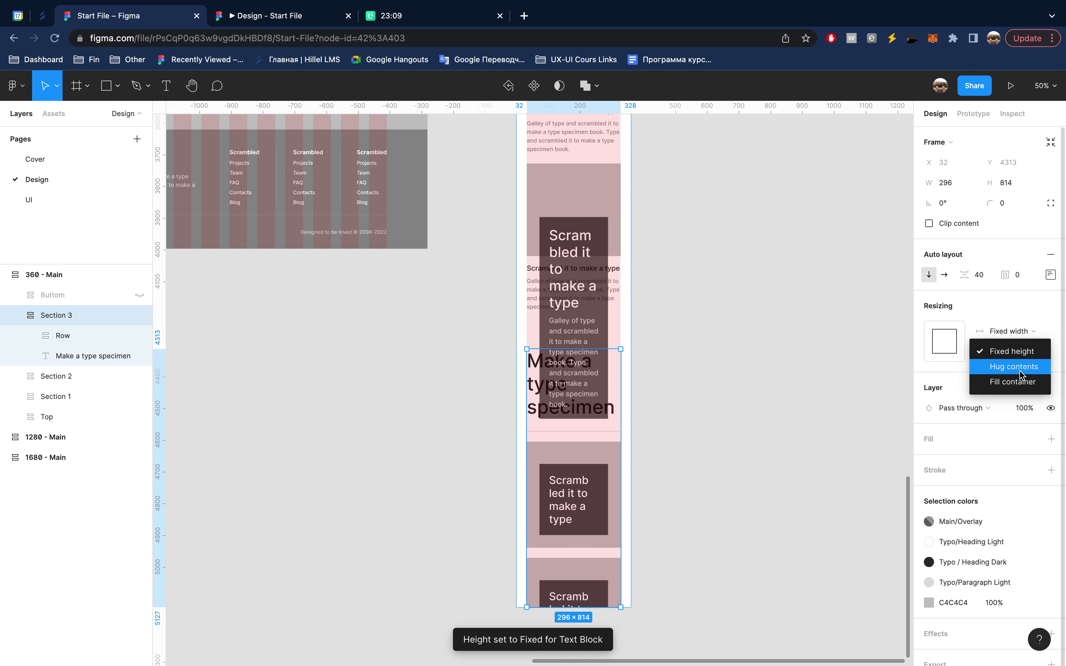
click(1019, 369)
click(1013, 335)
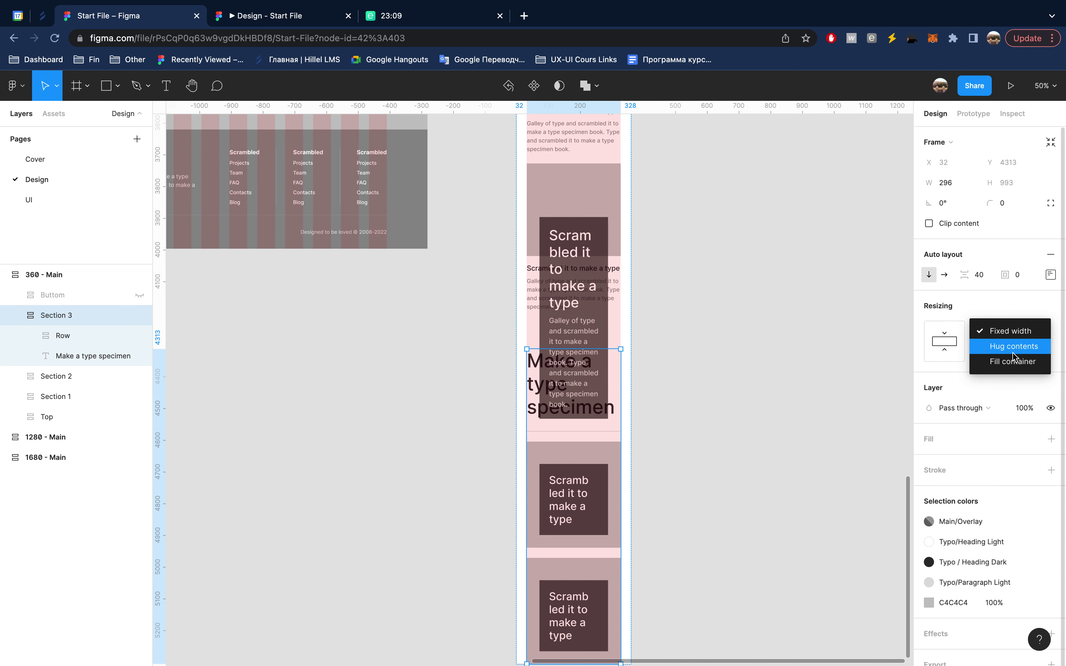
click(1013, 361)
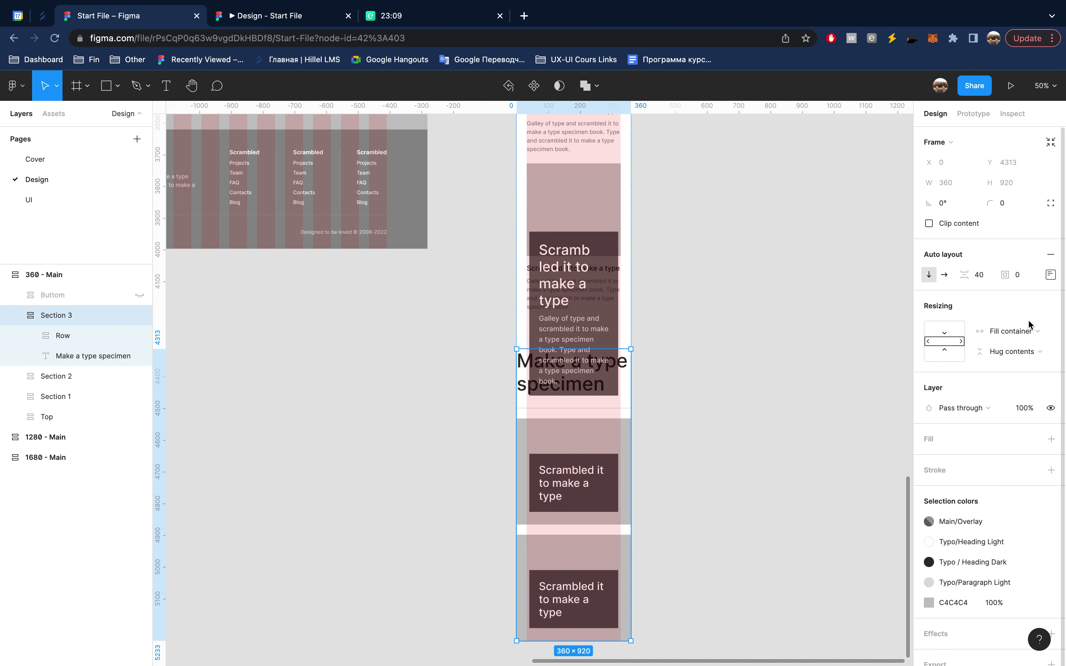
key(ctrl+z)
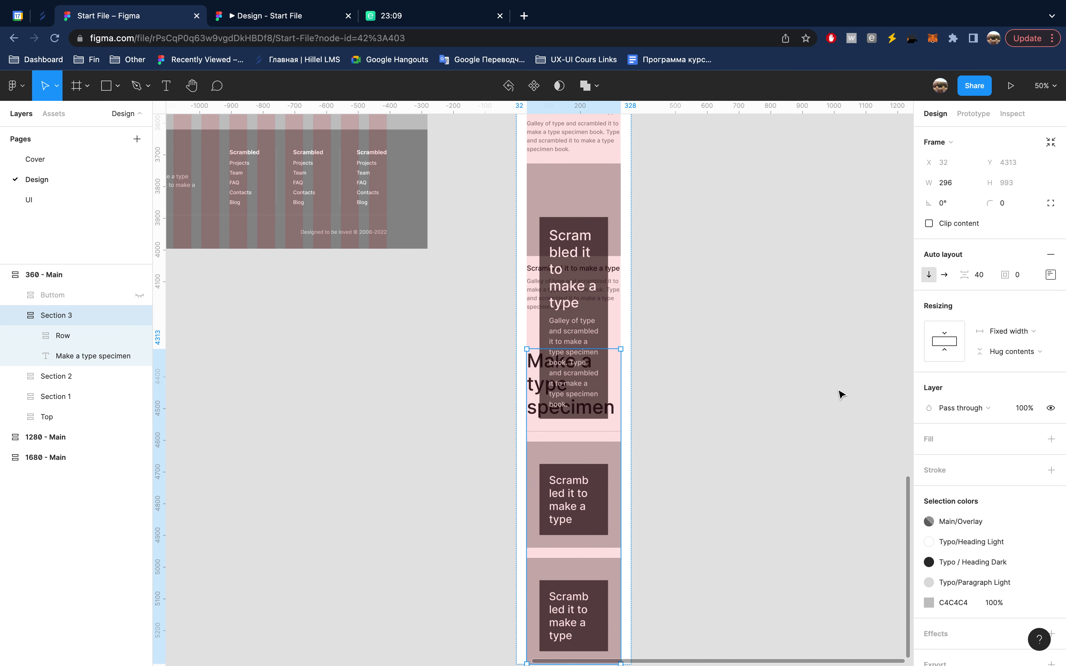
- Review the Row's horizontal sizing and expand it to reach the Col layer
click(82, 340)
click(1013, 331)
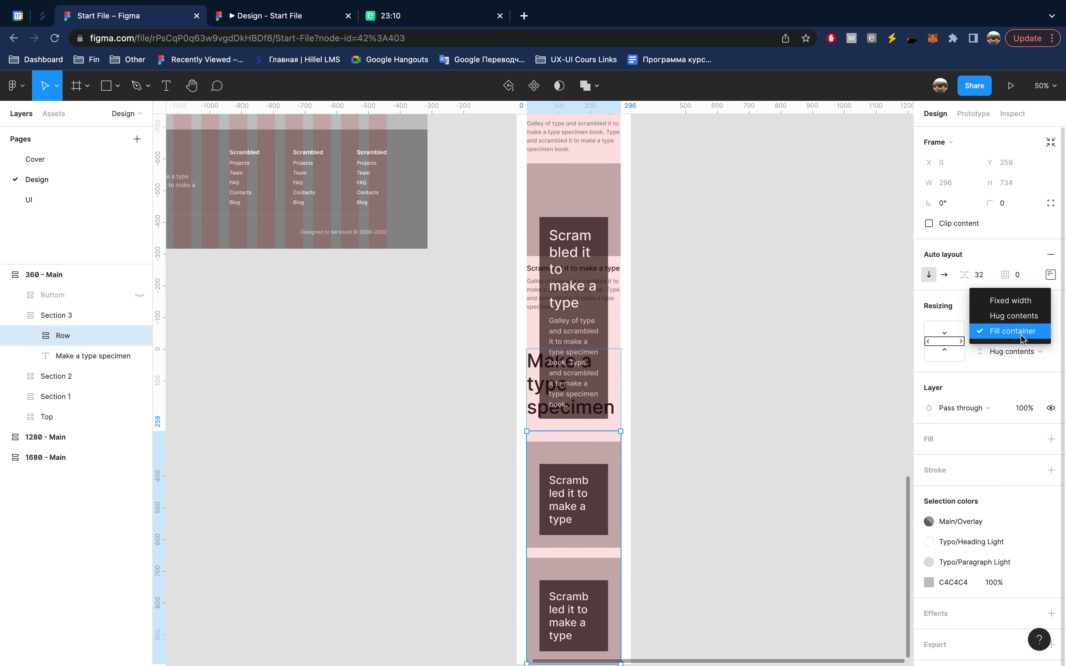
key(Escape)
click(31, 335)
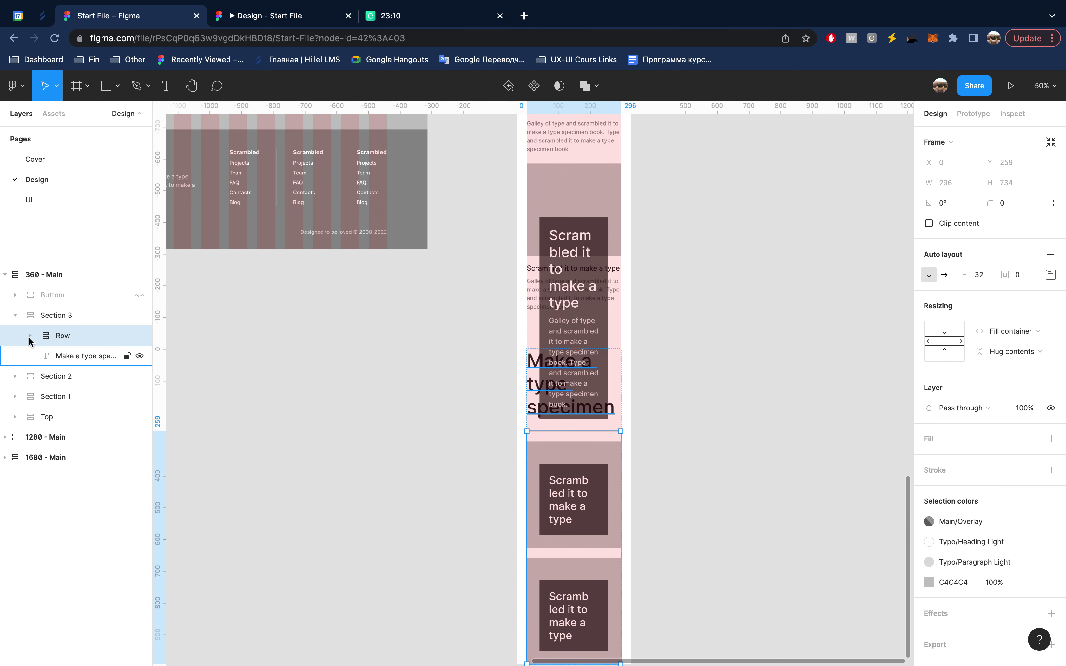
click(95, 357)
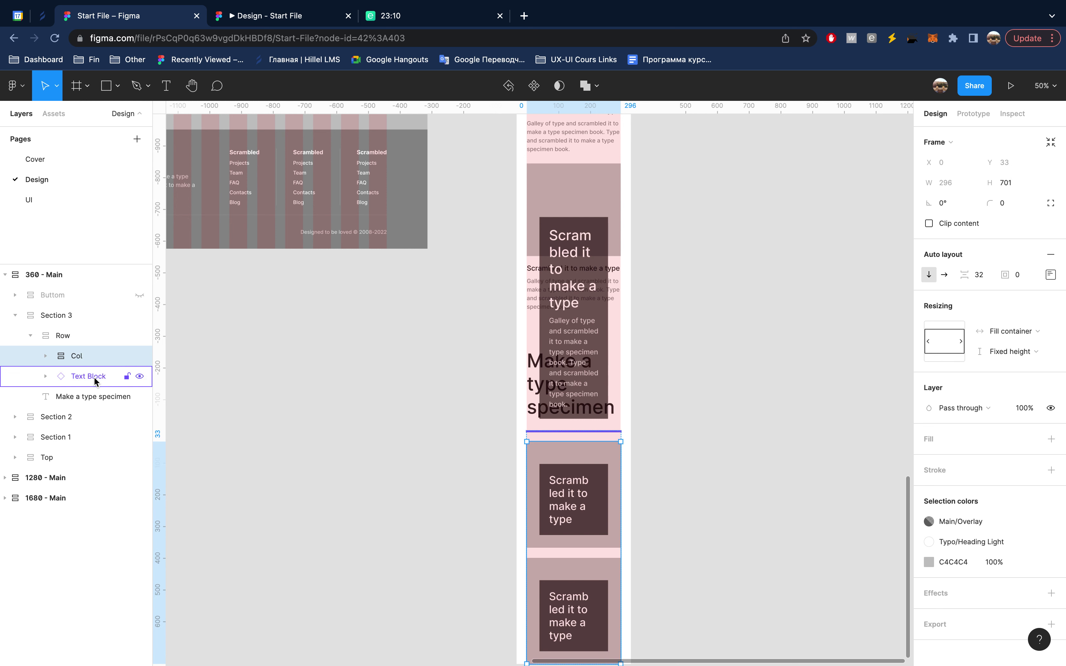
- Make the first card's Text Block hug its content height
click(95, 376)
click(1013, 403)
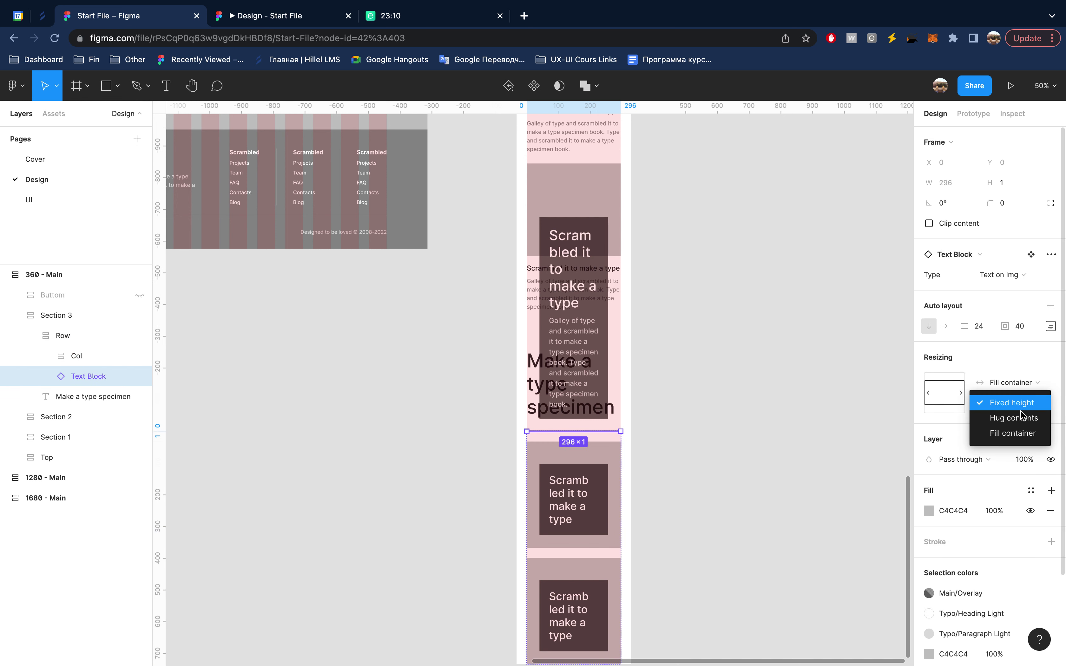
click(1020, 419)
scroll(602, 445, down, 5)
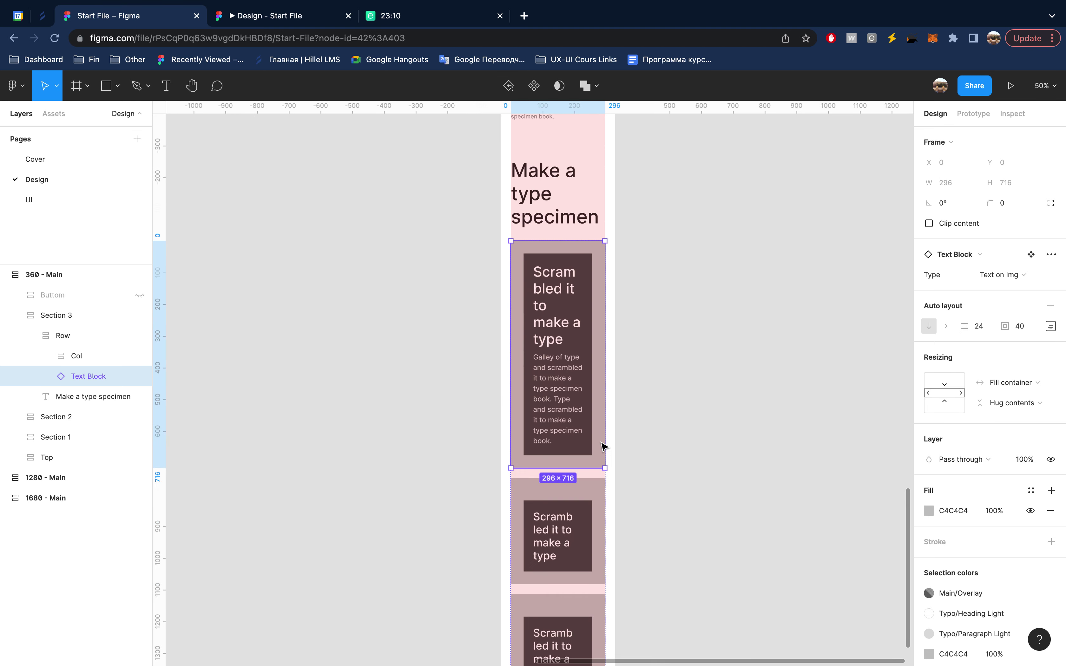
scroll(604, 446, up, 1)
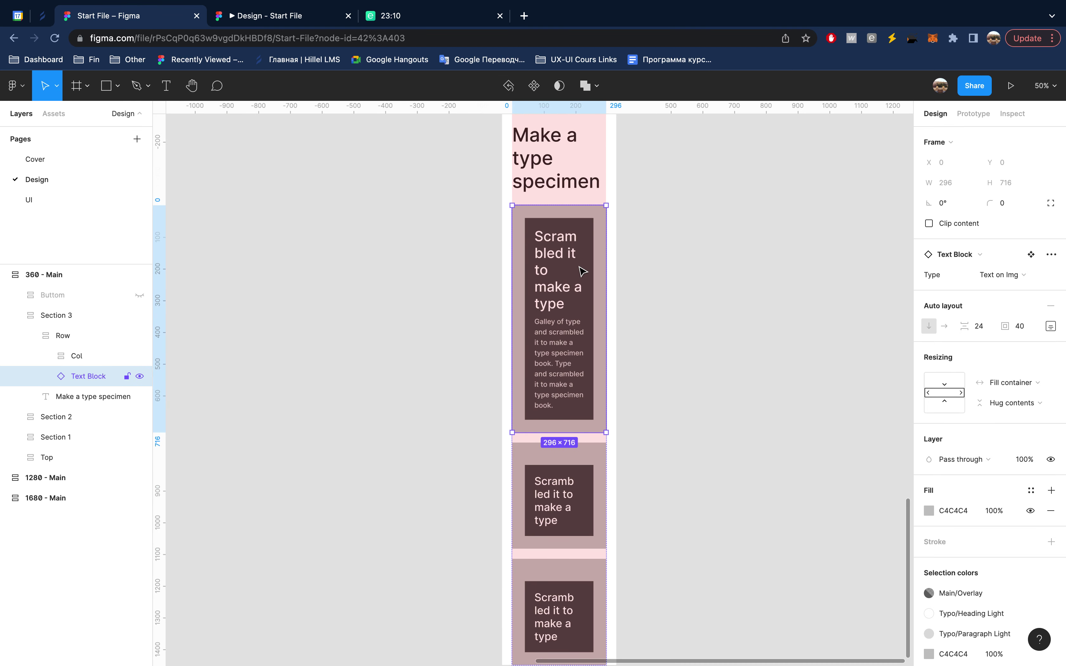
scroll(580, 271, up, 5)
- Apply Heading/H2 - S to Section 3's 'Make a type specimen' heading
click(529, 283)
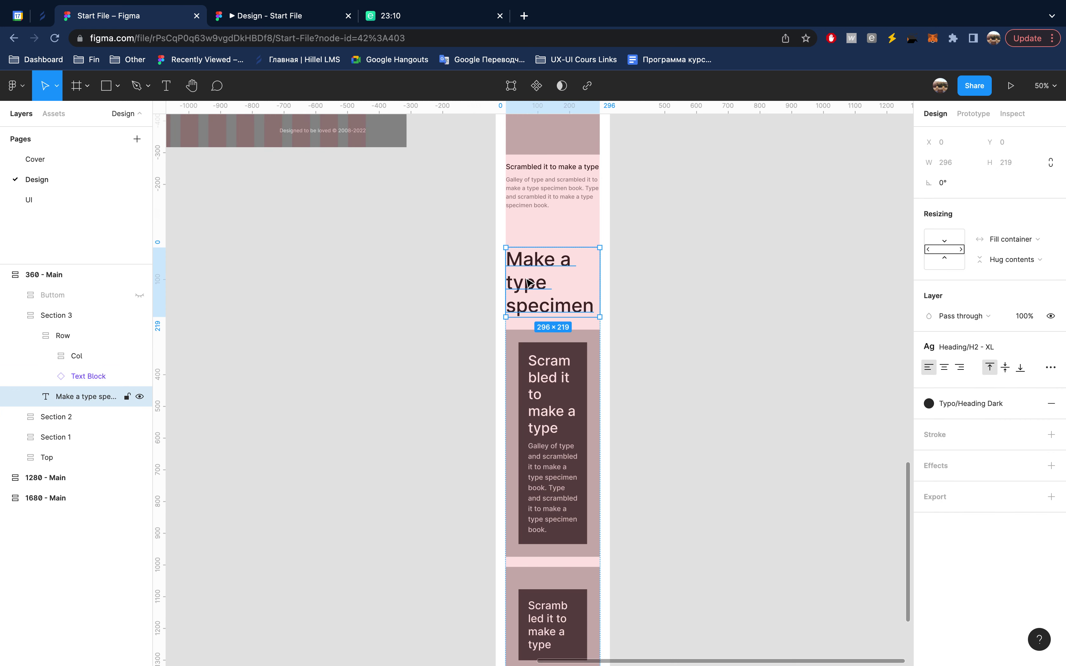
mouse_move(979, 347)
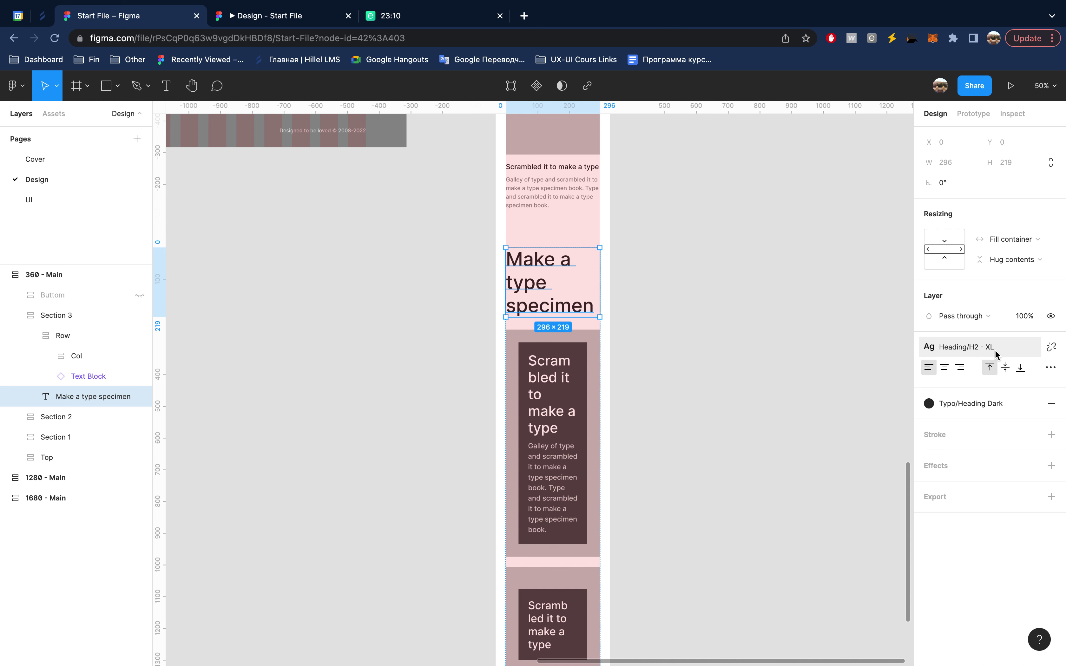
click(997, 350)
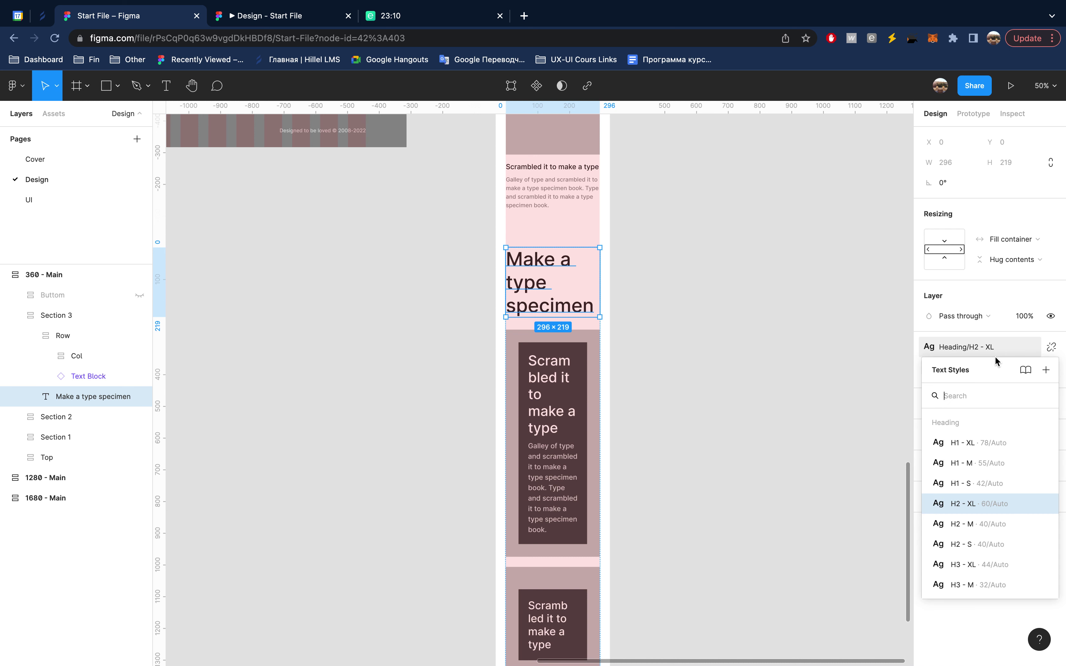
click(987, 543)
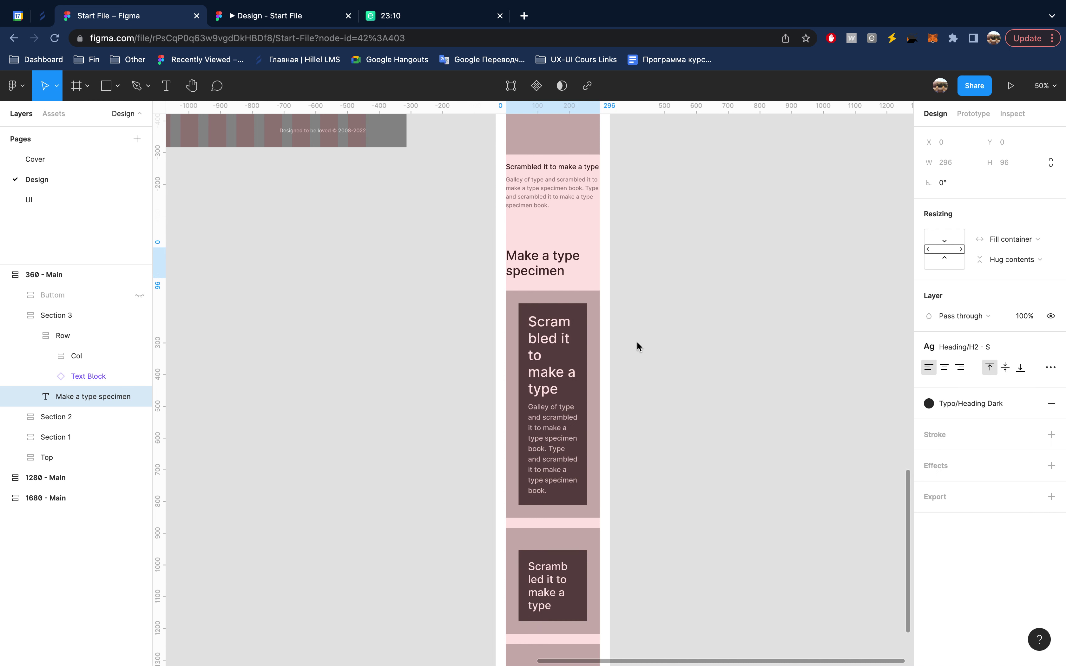
double_click(549, 335)
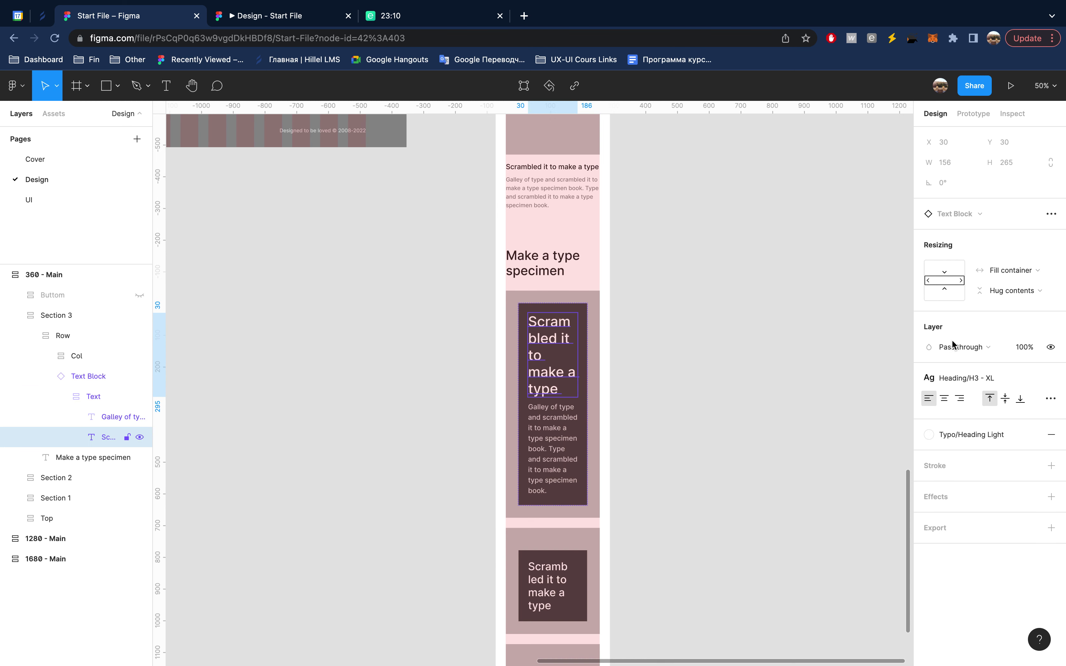
- Detach the card heading's H3 - XL style and set its font size to 34
click(1050, 378)
click(1009, 419)
text(34)
key(Return)
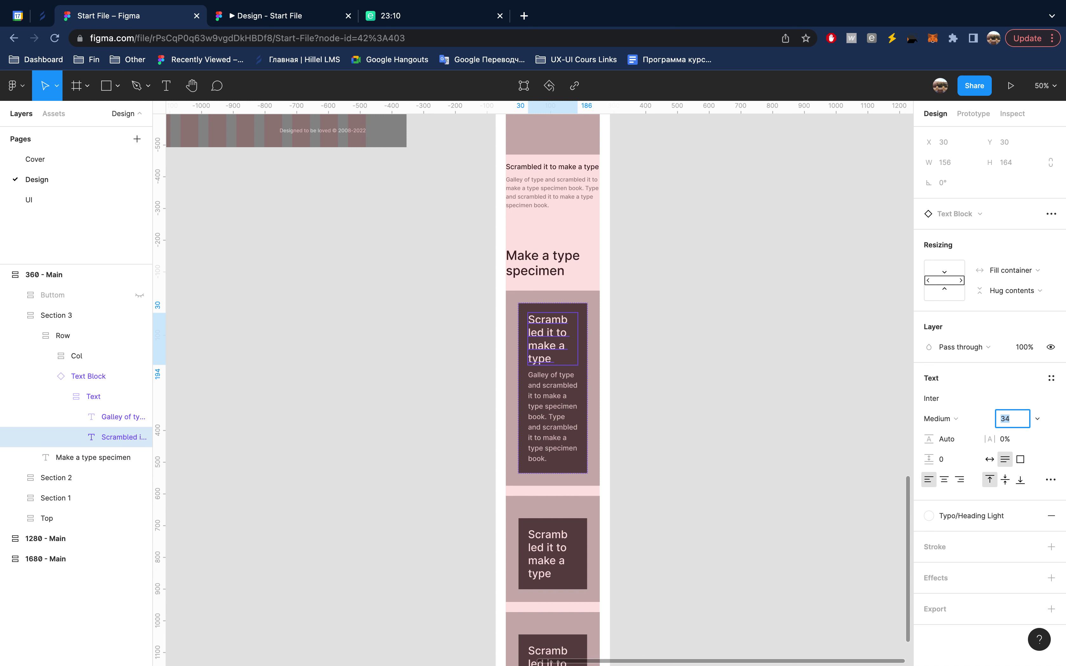
key(Return)
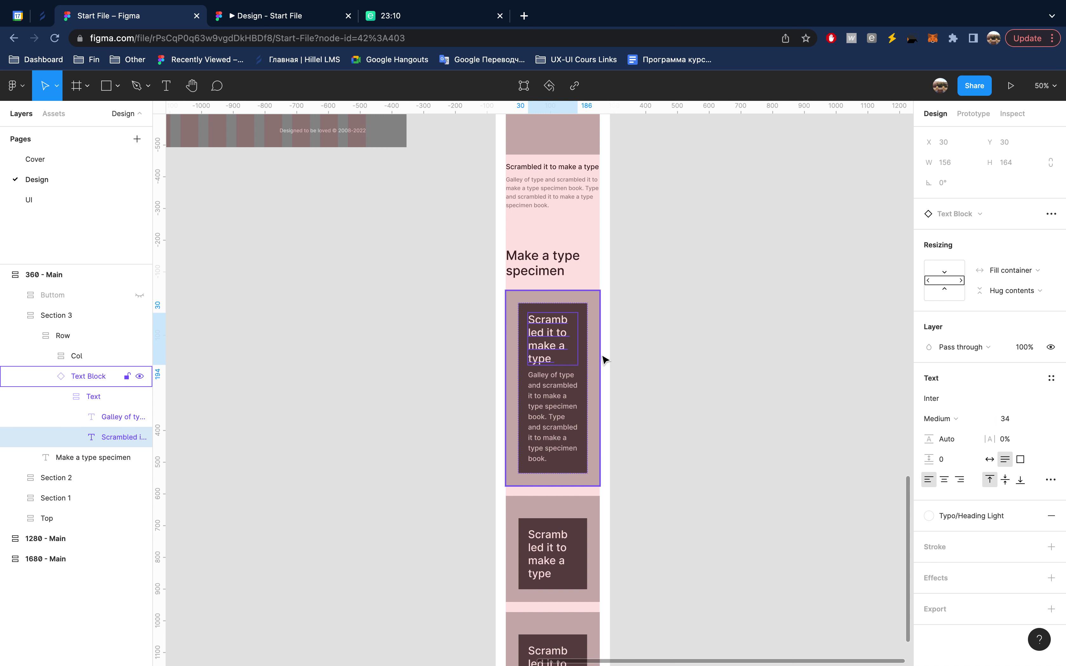
- Save it as text style H3 - S, placed between H3 - M and H4 - XL
click(1052, 379)
click(1046, 401)
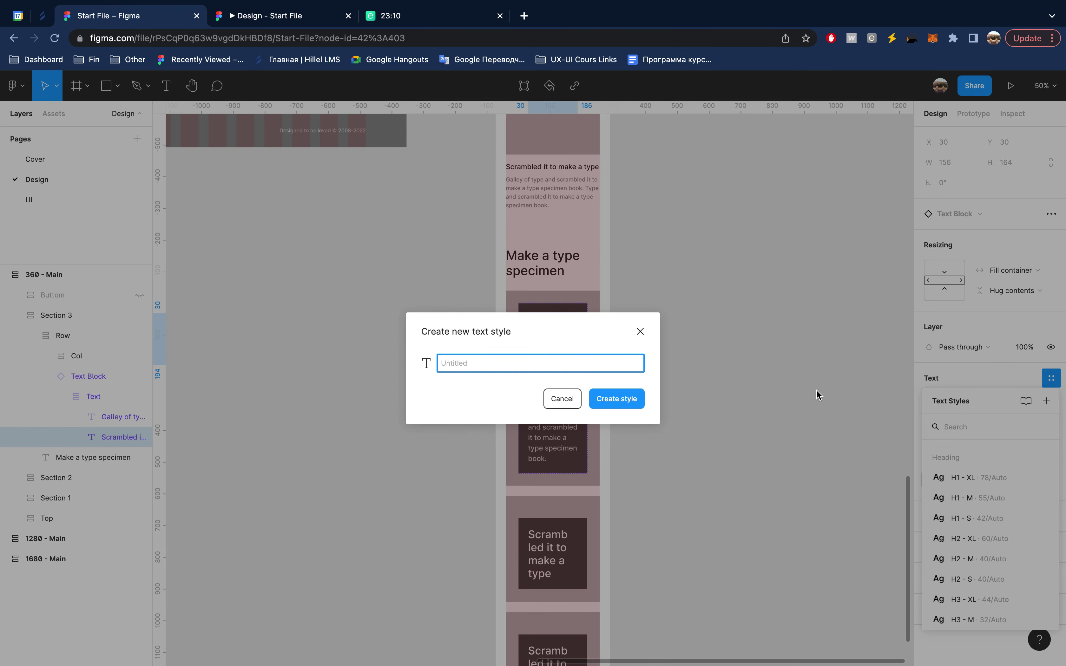
text(H3 - S)
key(Return)
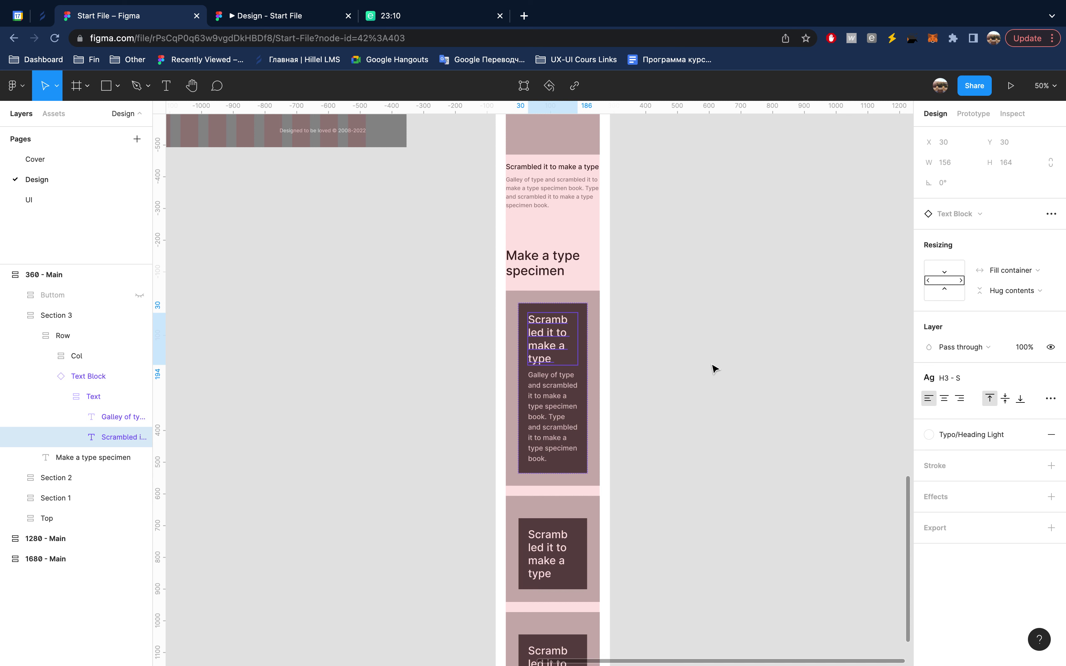
key(Escape)
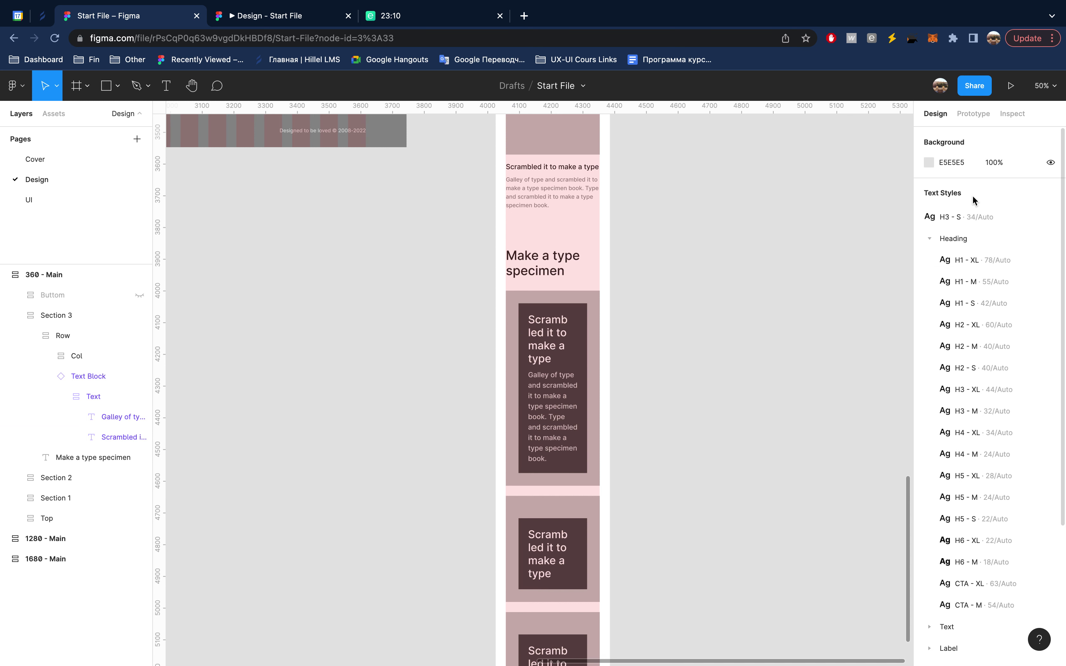
drag(980, 308, 988, 424)
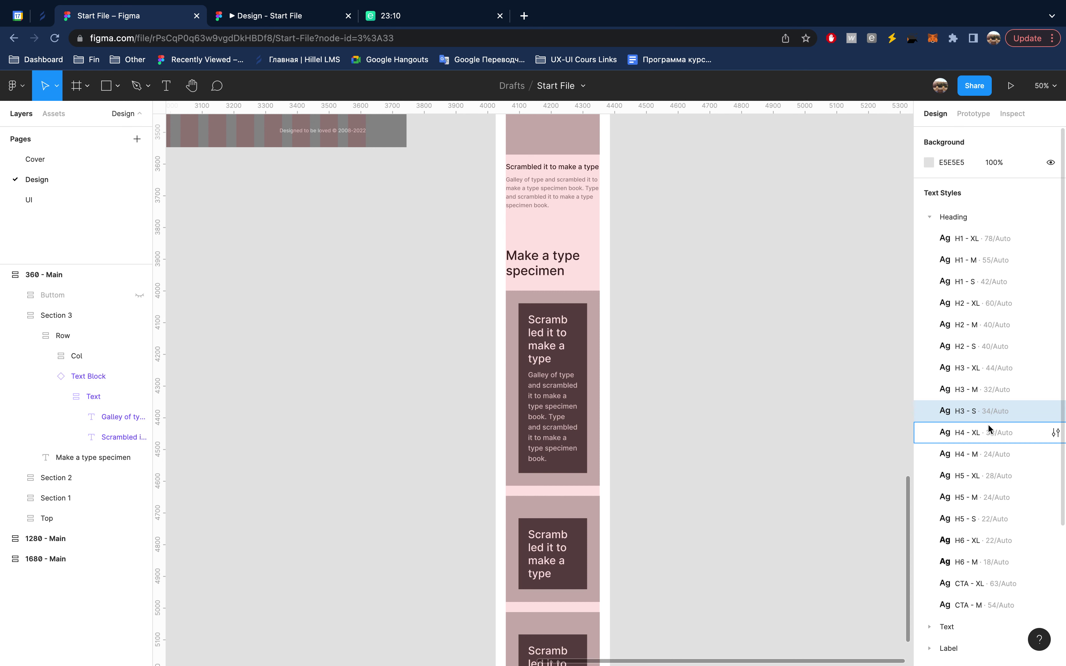
scroll(643, 383, down, 5)
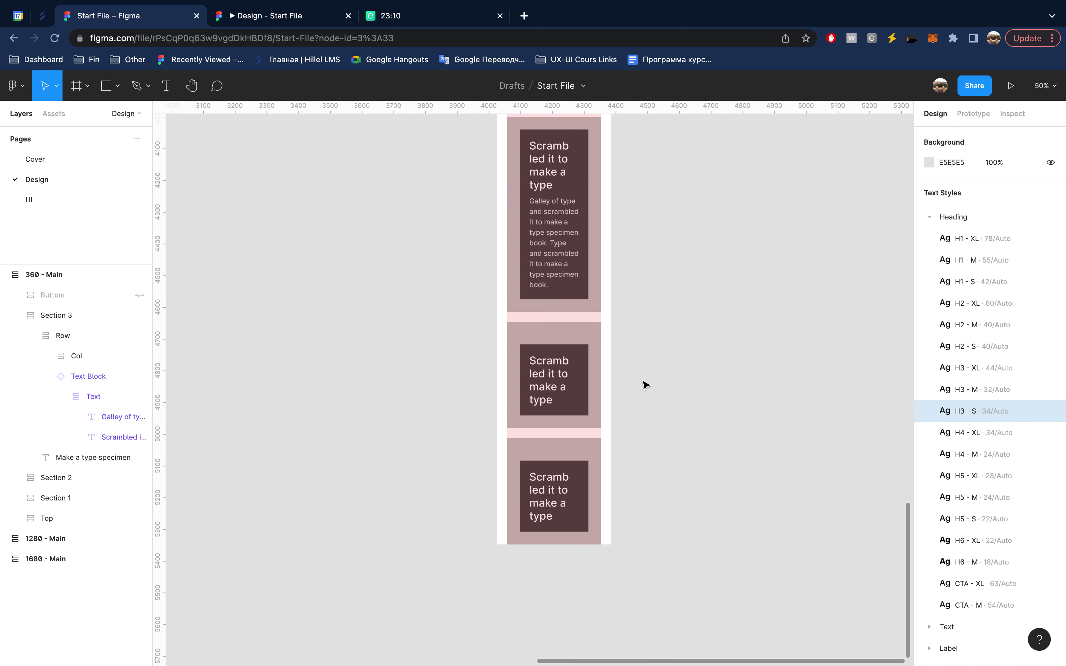
- Set the second card heading to size 26 and save it as text style H4 - S
super+click(538, 375)
mouse_move(987, 379)
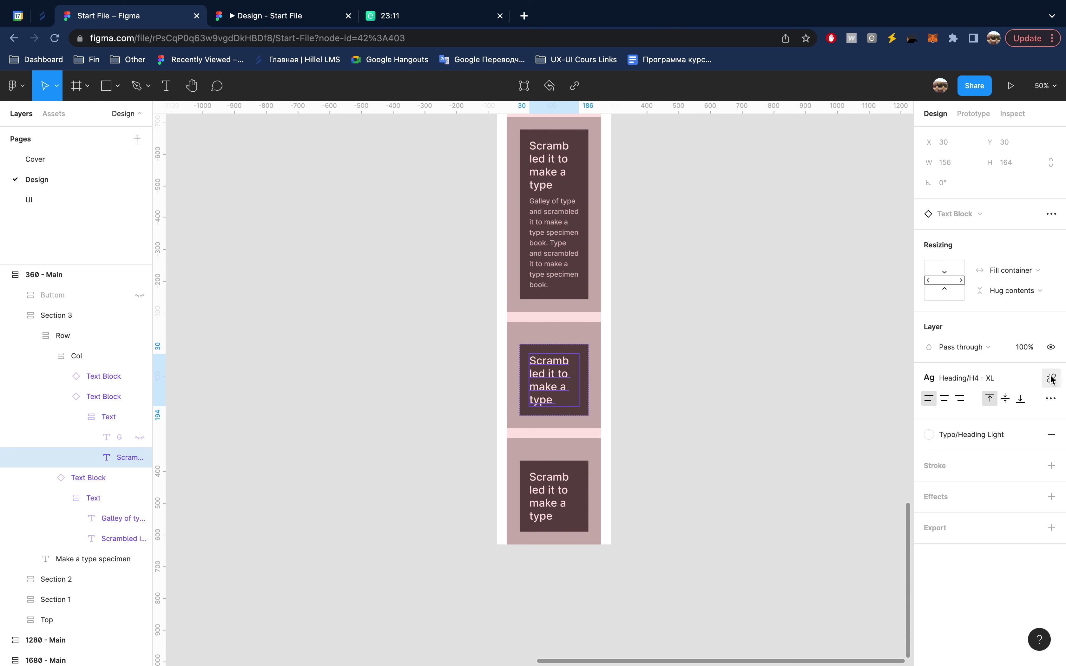
click(1052, 378)
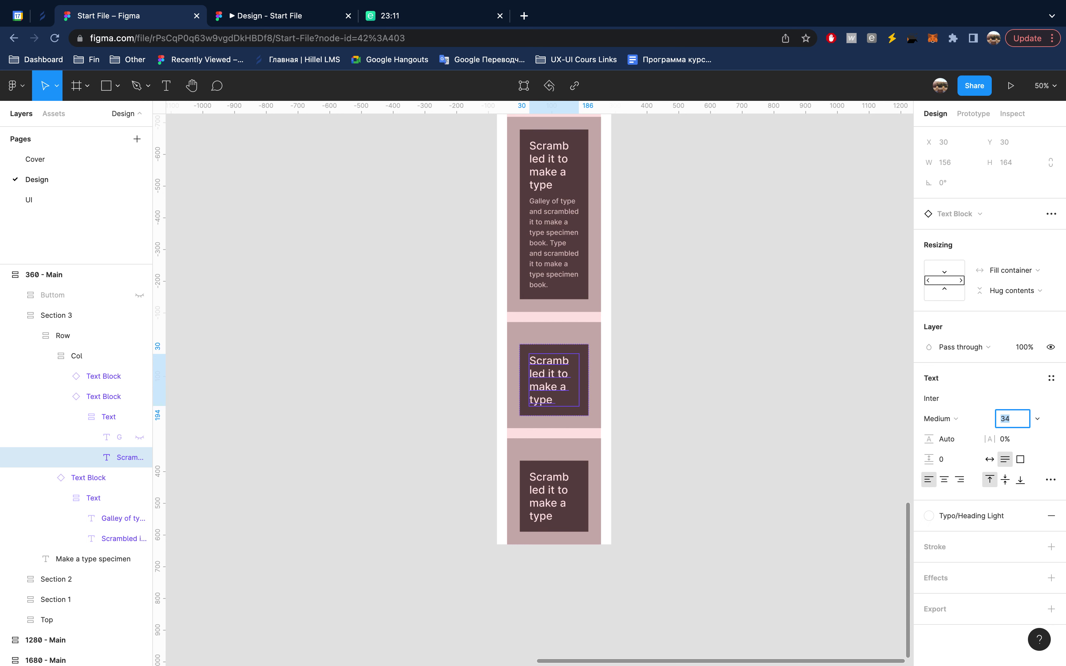
key(Down)
key(Down)
key(Down)
key(Down)
key(Down)
key(Down)
key(Down)
key(Down)
key(Down)
key(Down)
key(Down)
key(Down)
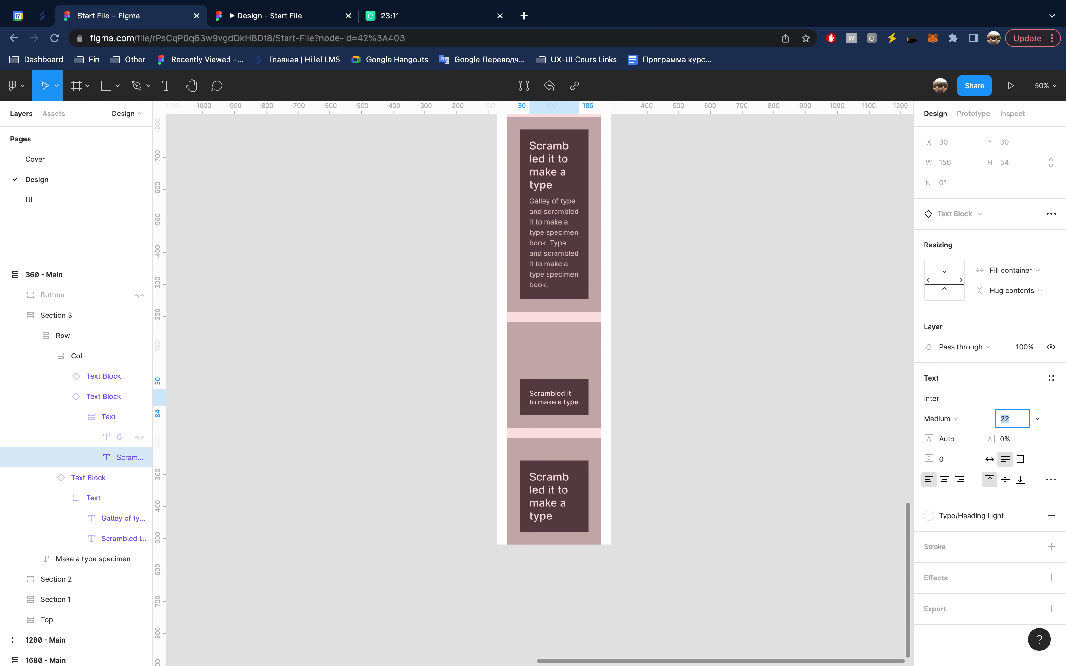
key(Up)
key(Up)
key(Up)
key(Up)
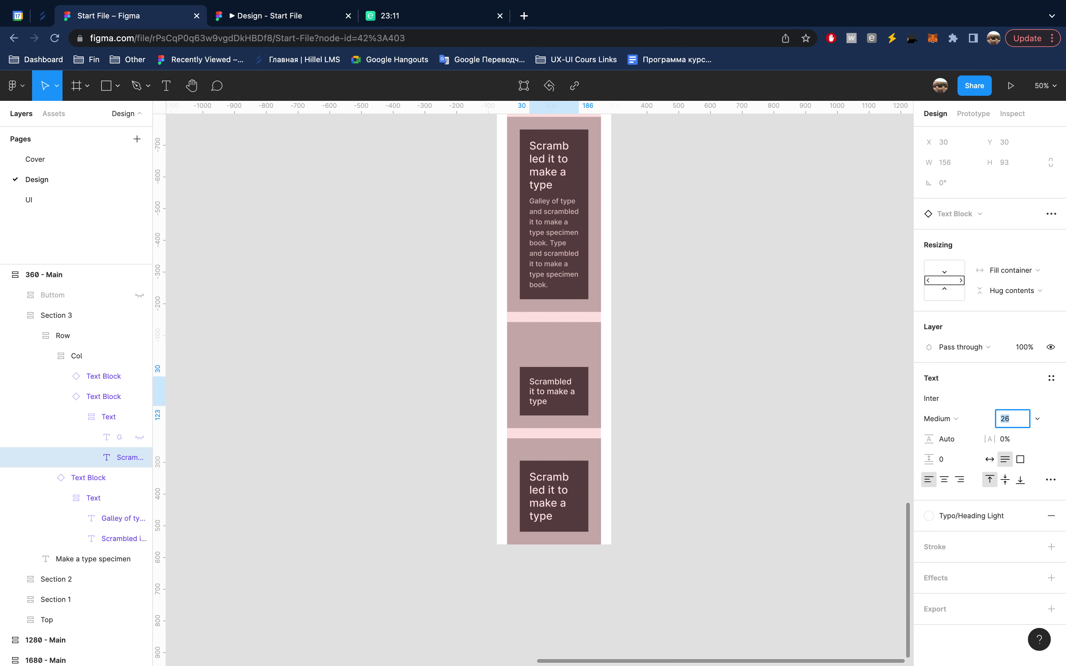
key(Return)
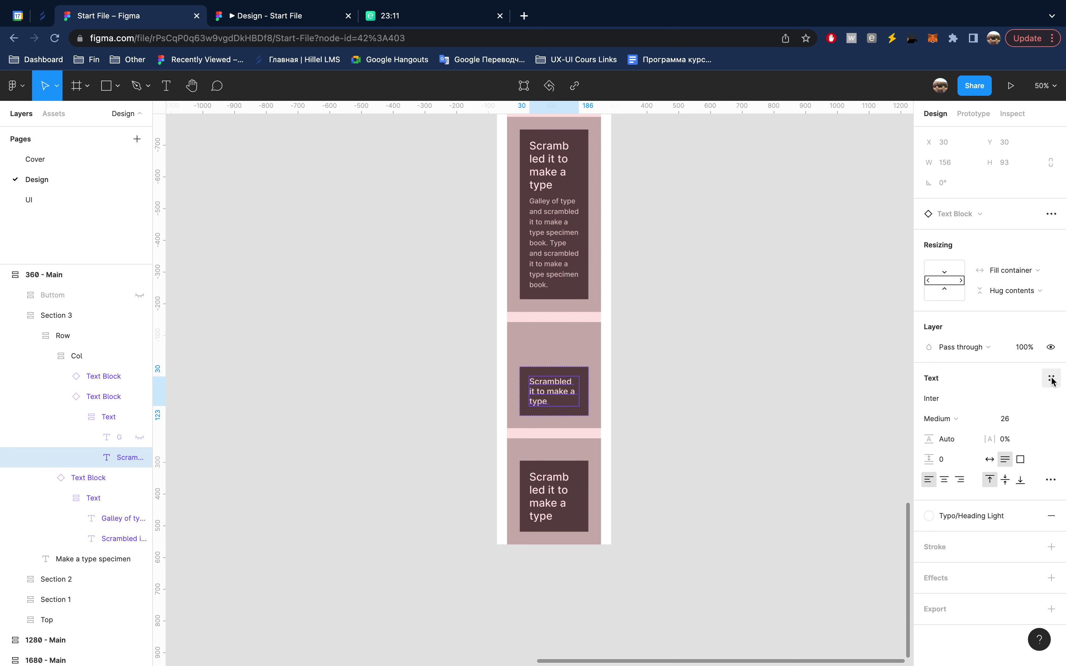
click(1051, 379)
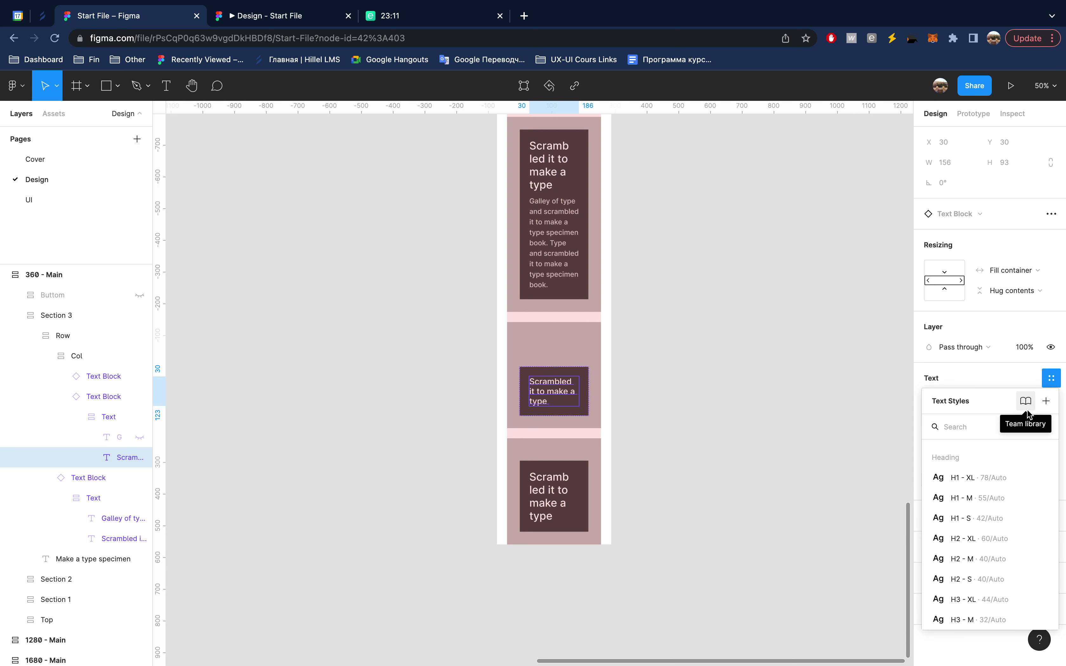
click(1046, 401)
text(H4 - S)
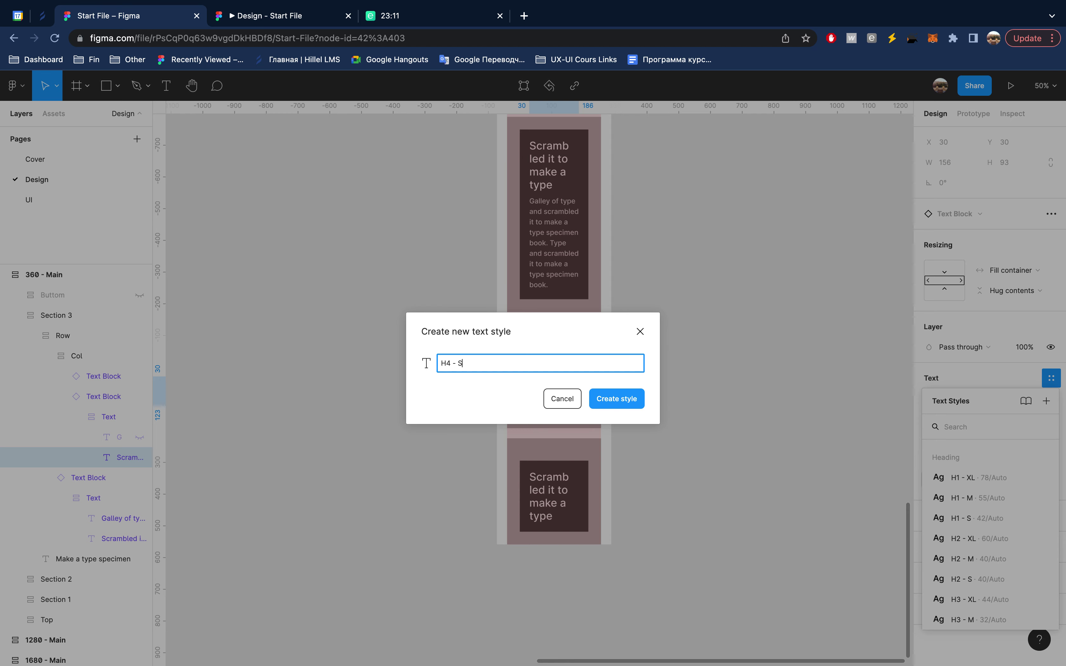
text(eading/H4 - XL)
key(Return)
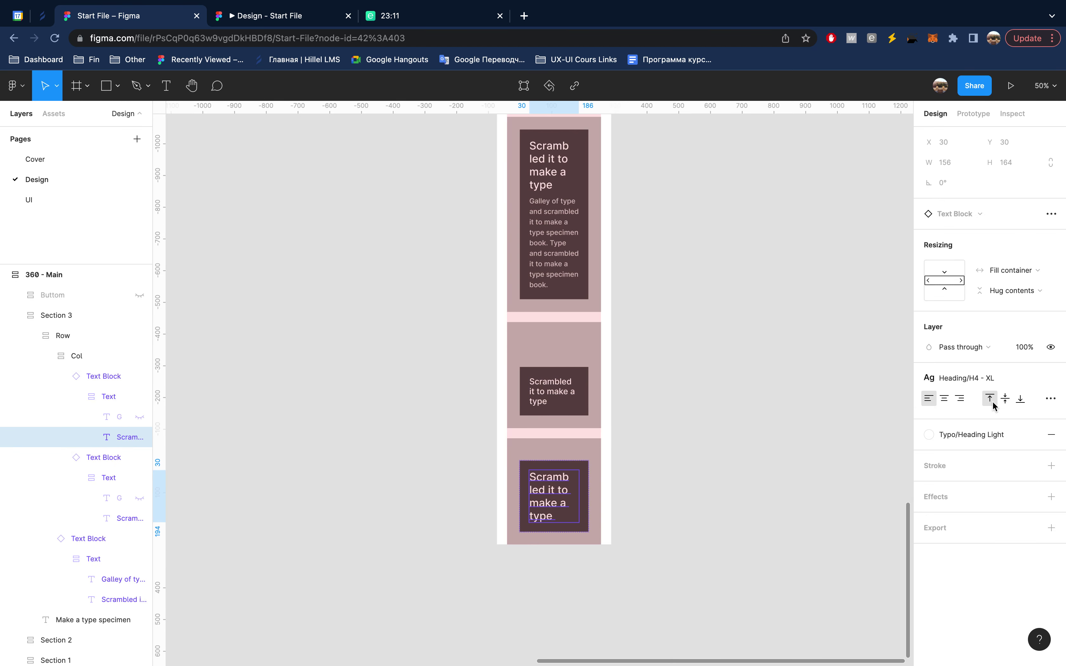
- Apply the H4 - S style to the third card heading
click(1013, 378)
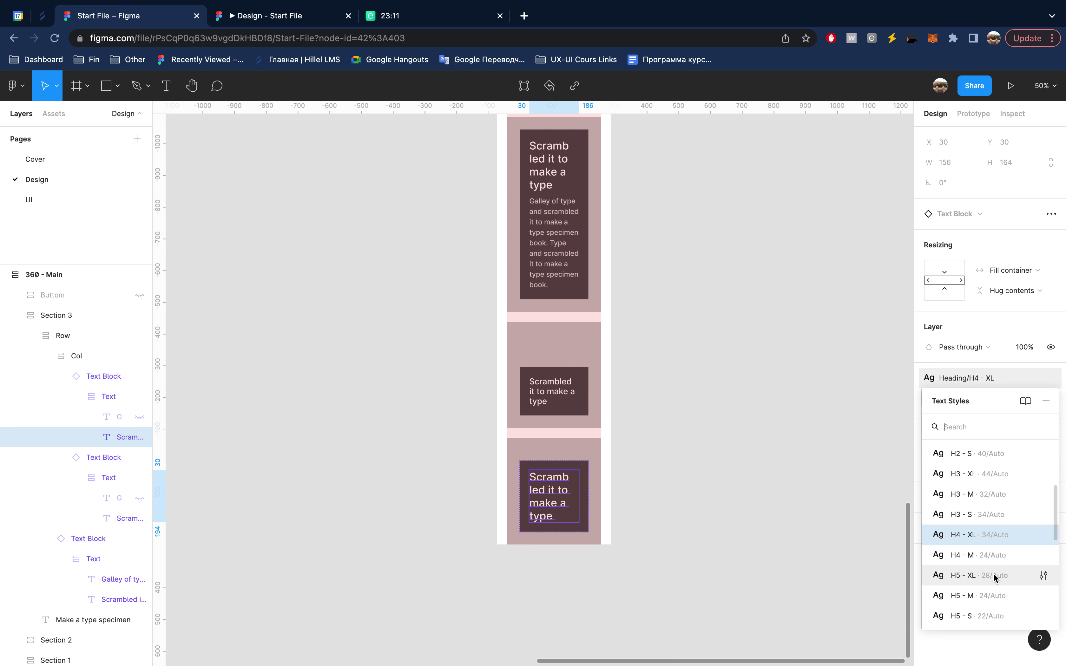
scroll(999, 495, down, 3)
click(1006, 460)
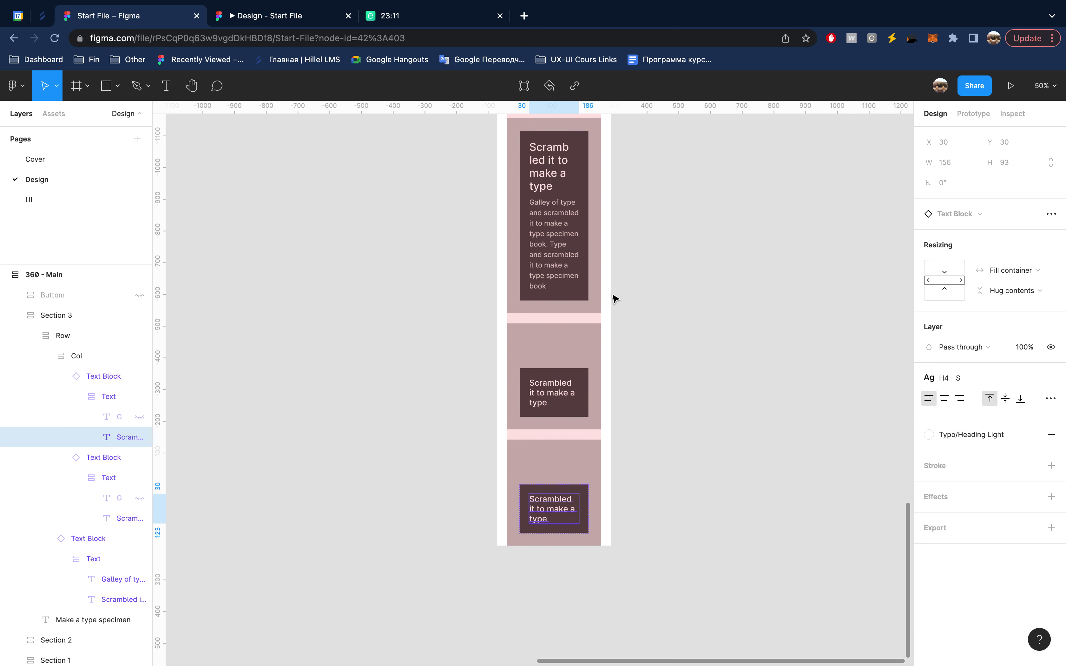
scroll(616, 298, up, 3)
click(544, 338)
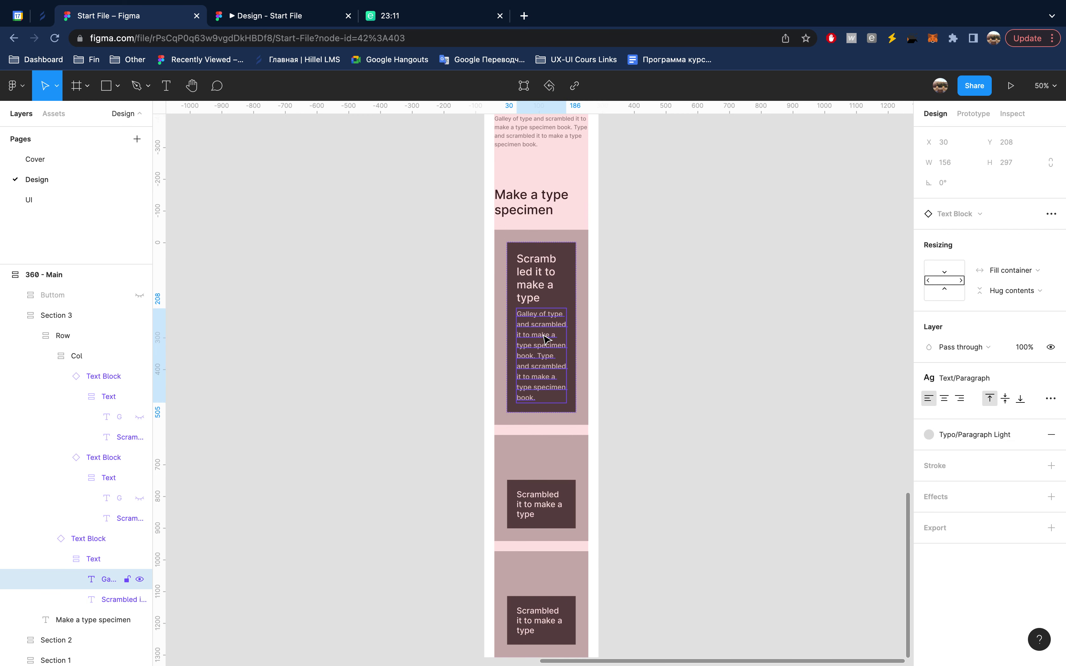
- Hide the first card's 'Galley of type' paragraph and make that card taller
key(ctrl+shift+h)
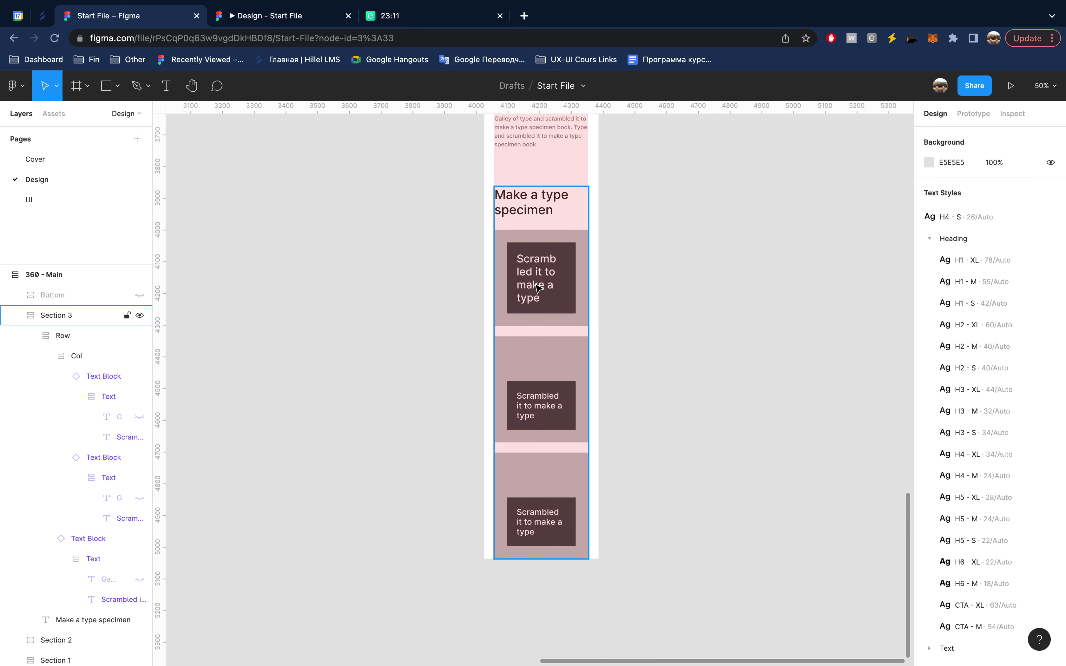
click(536, 286)
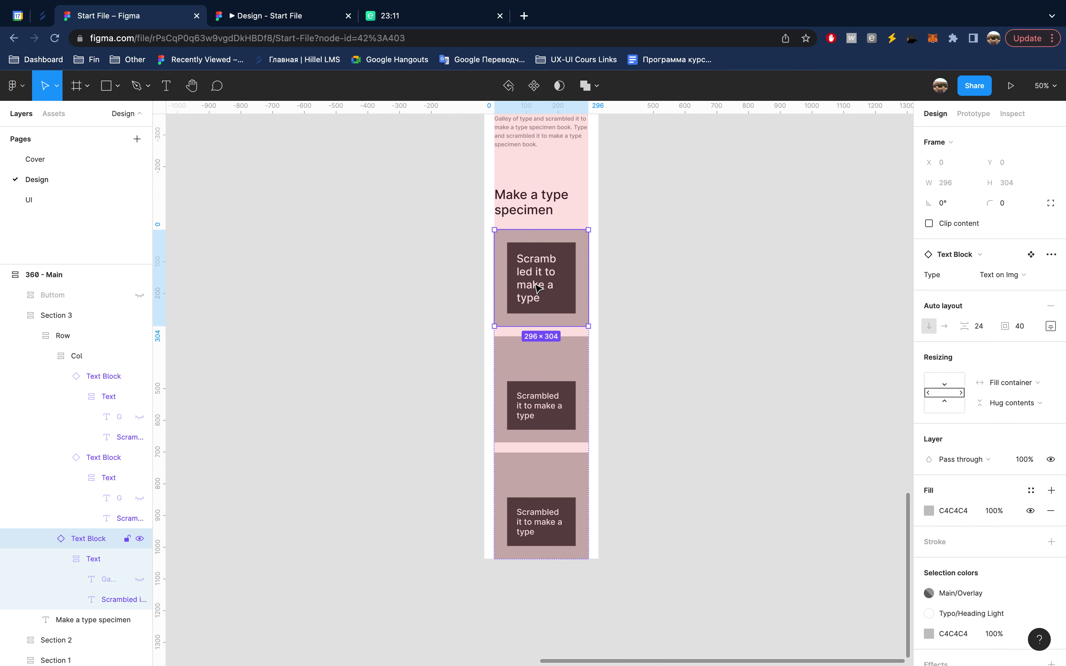
drag(536, 327, 541, 409)
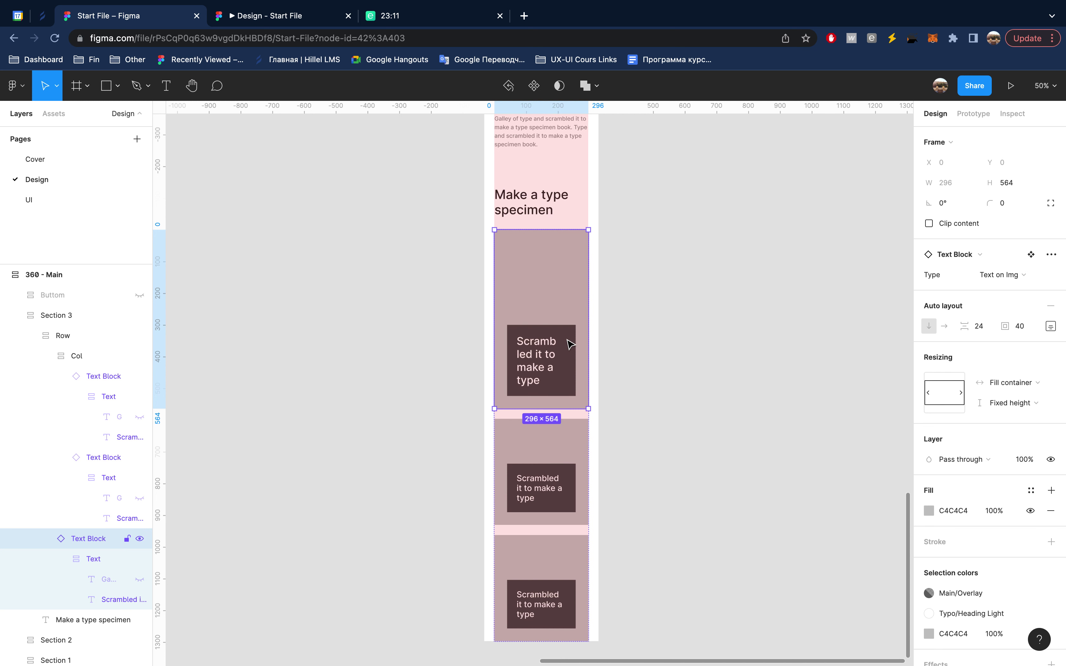
- Set the first card's left, bottom and right padding to 0
click(1050, 328)
click(972, 381)
text(0)
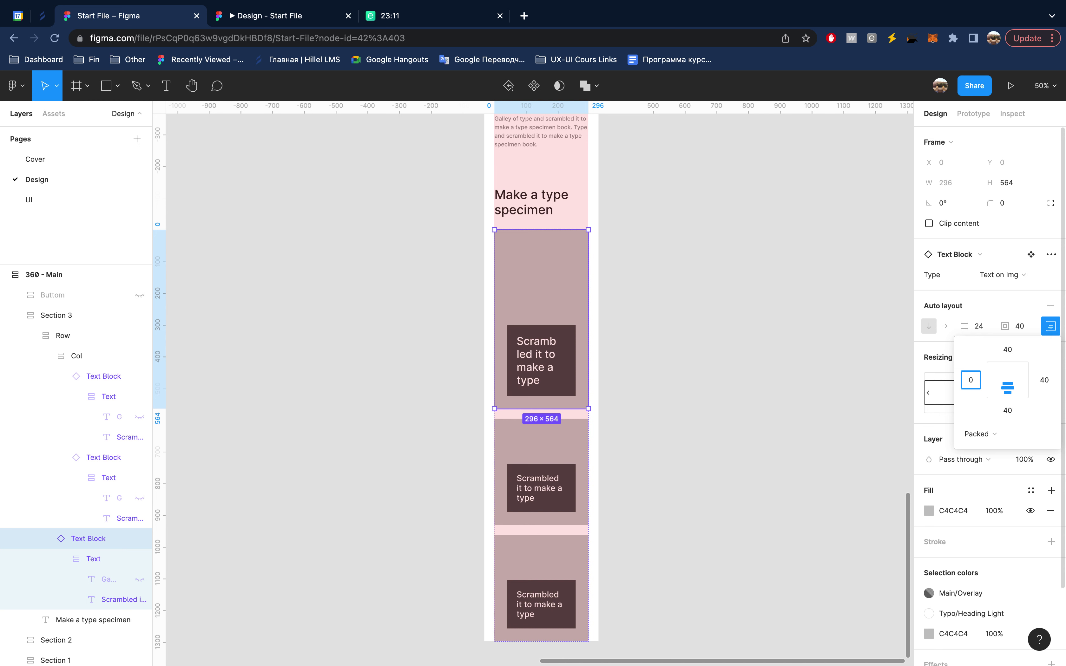
key(Return)
click(1008, 412)
text(0)
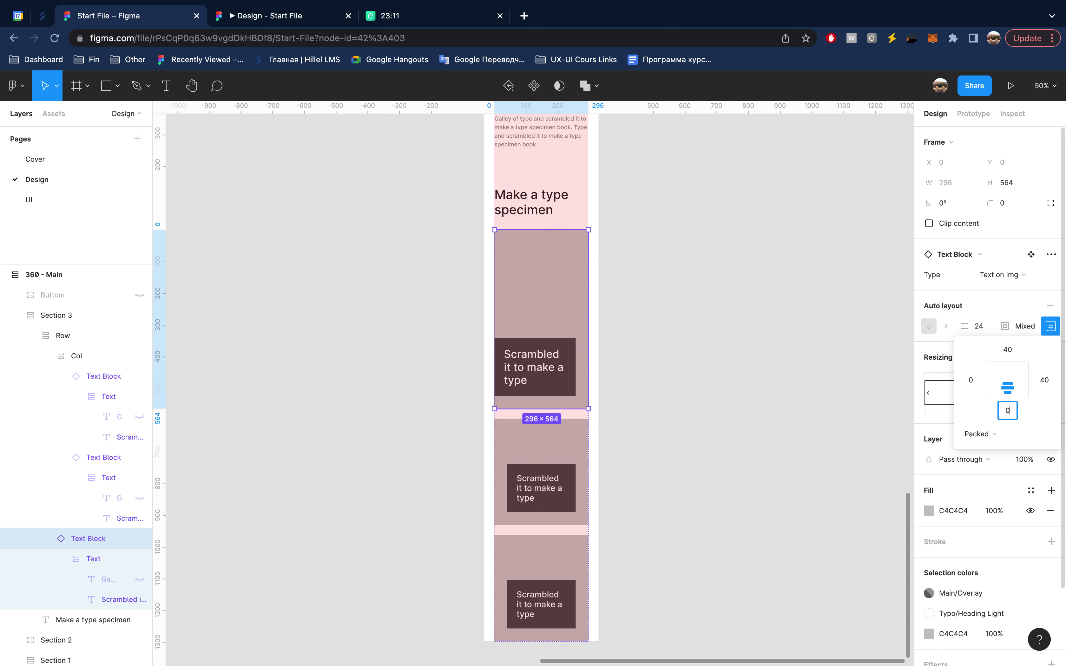
key(Return)
click(1050, 382)
text(0)
key(Return)
click(1052, 327)
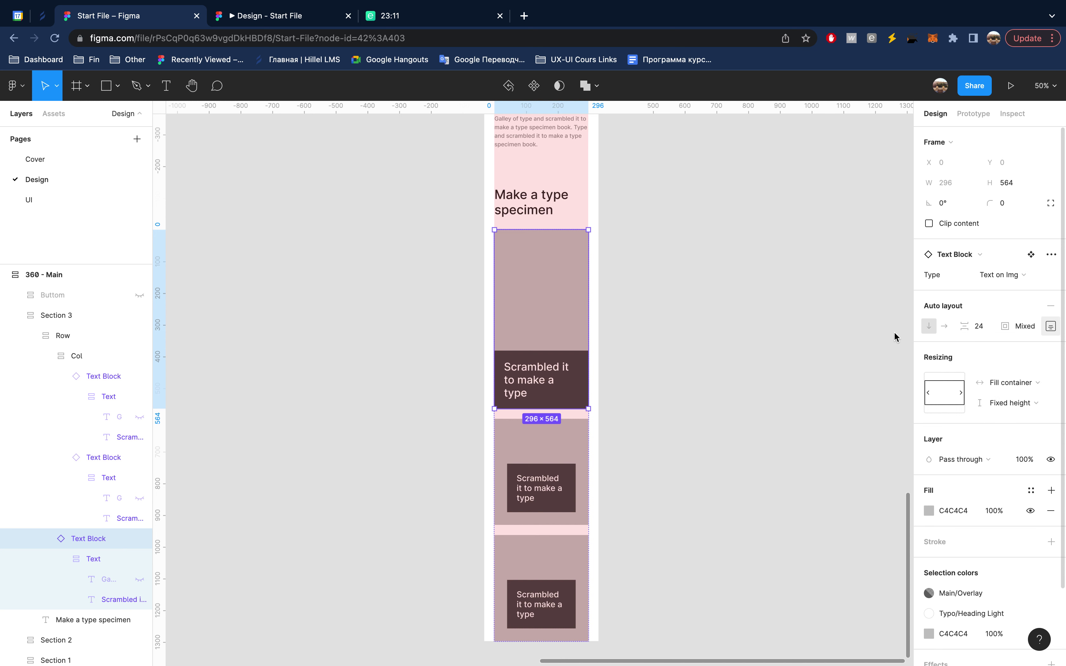
- Set all padding to 0 on the middle card and on the first card
click(556, 489)
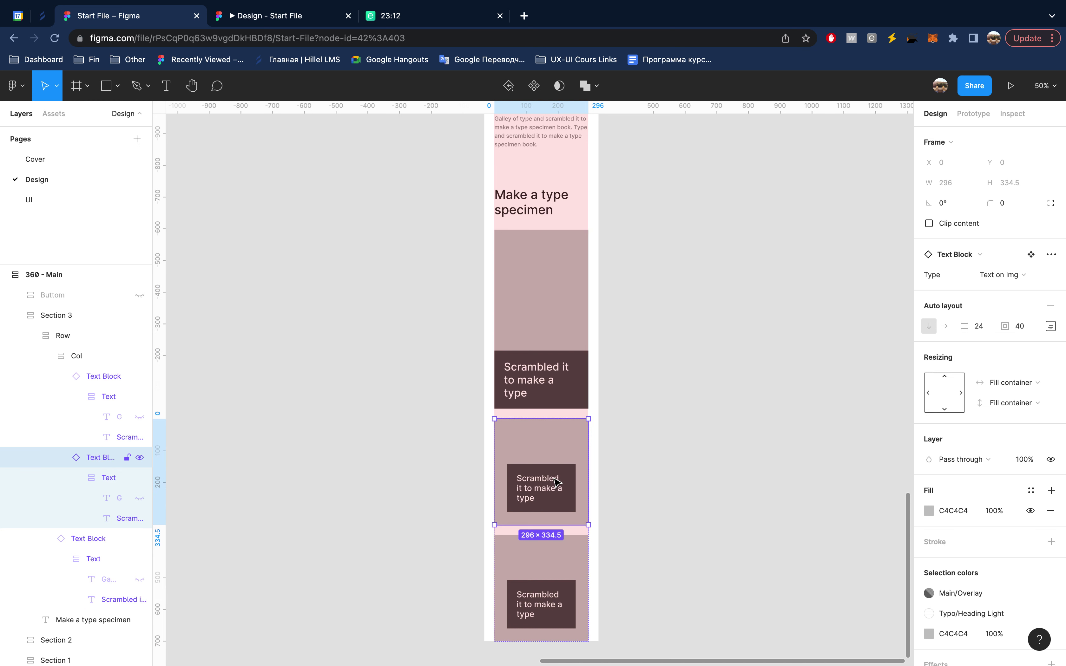
click(1050, 326)
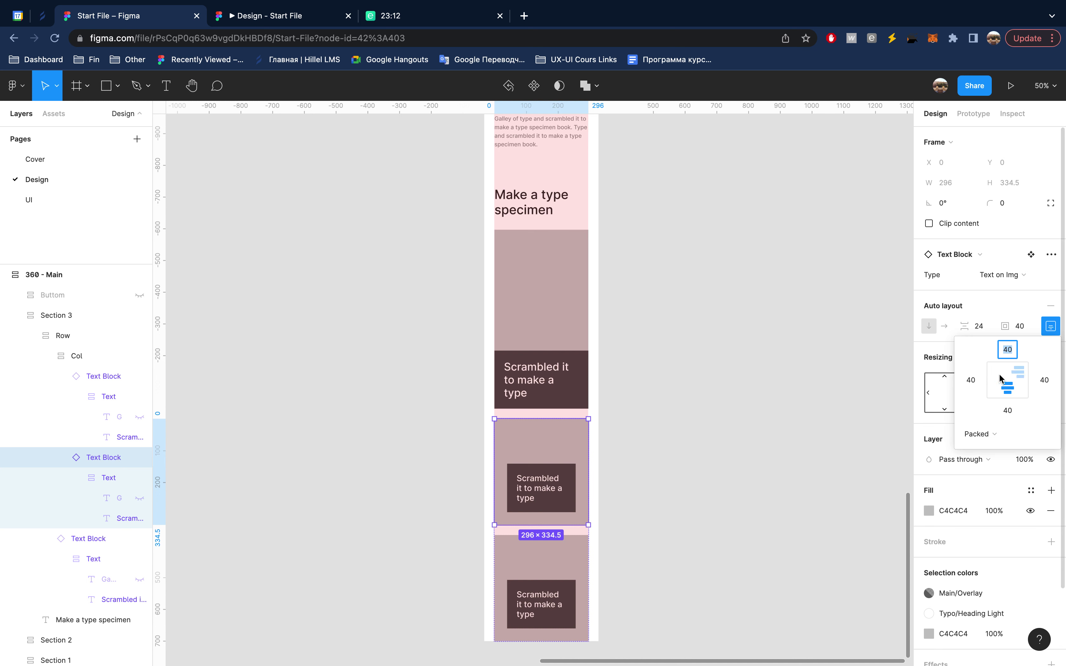
click(1026, 328)
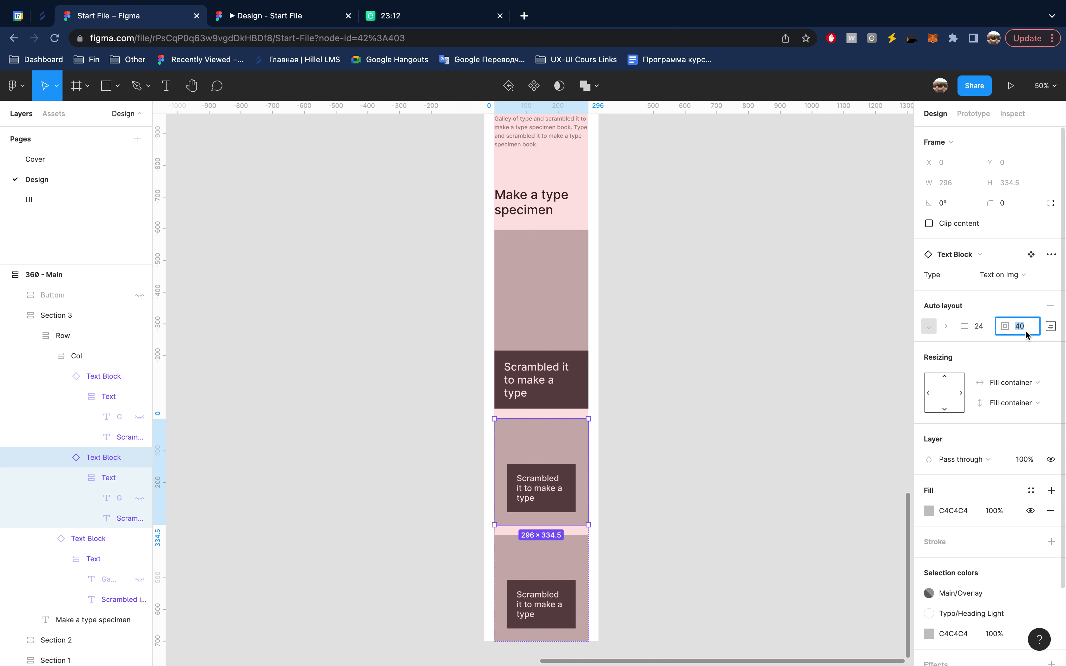
text(0)
key(Return)
click(88, 539)
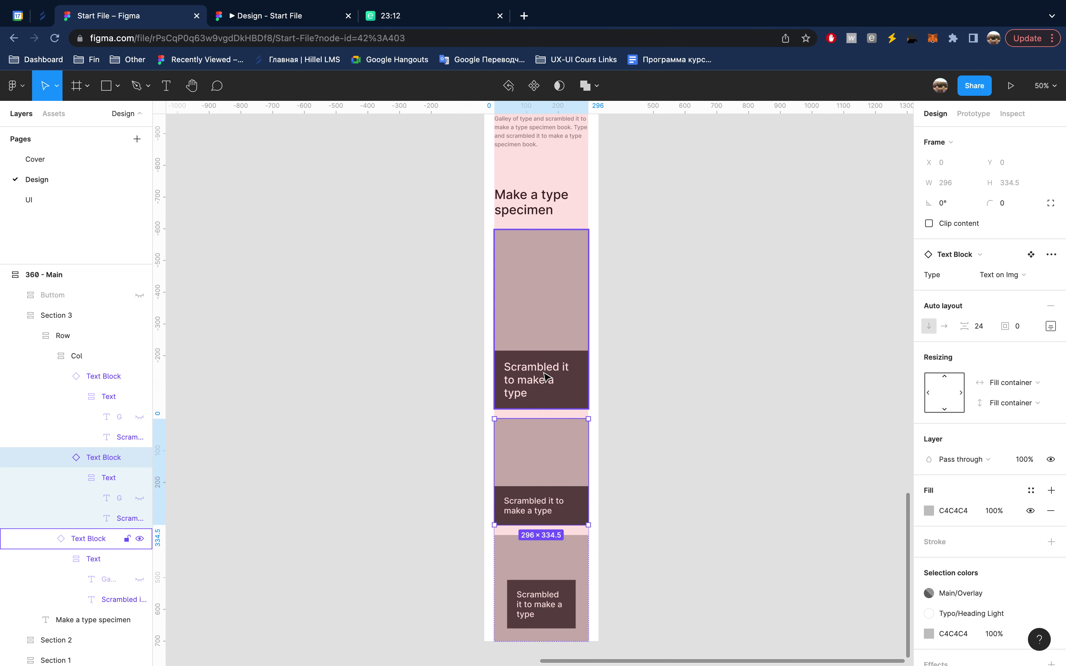
click(1028, 325)
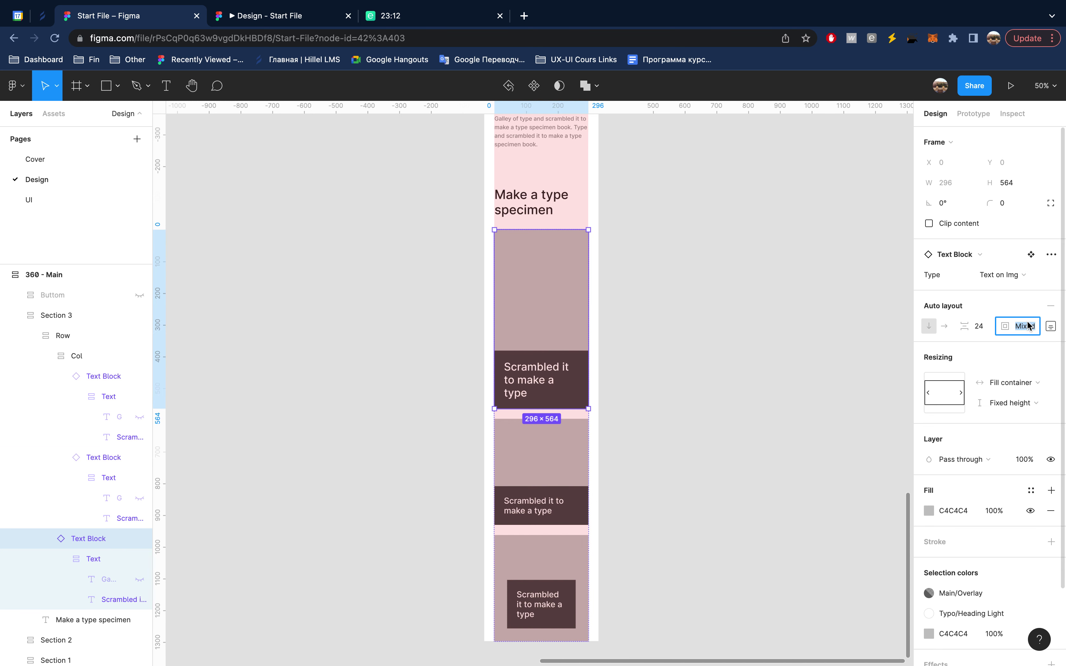
text(0)
key(Return)
click(1050, 328)
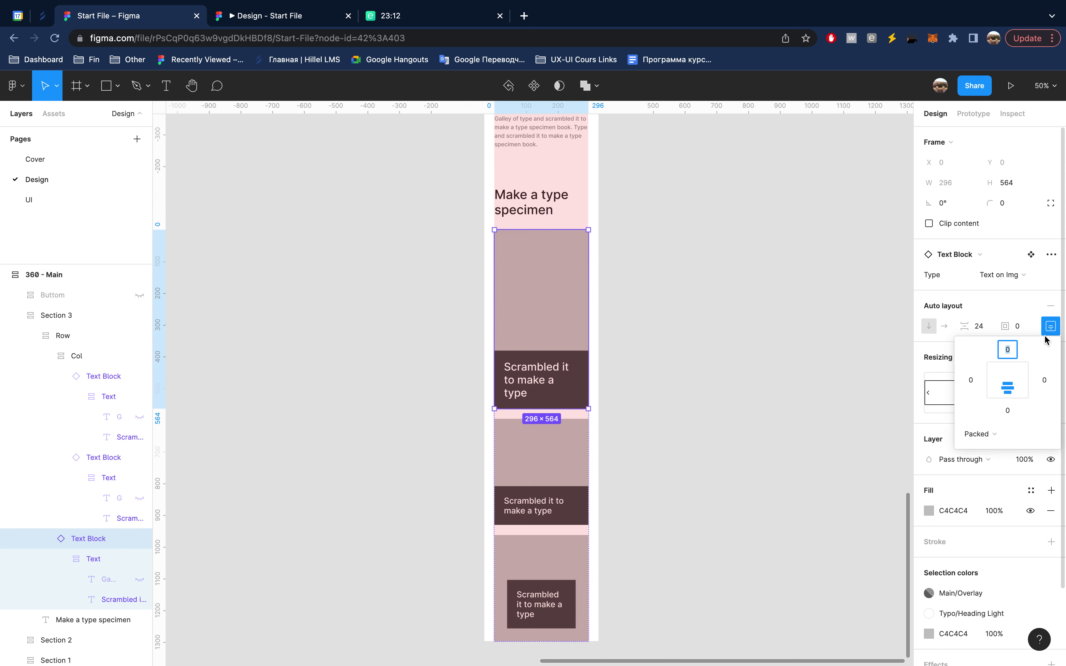
click(1051, 328)
- Set all padding on the bottom card to 0
click(579, 573)
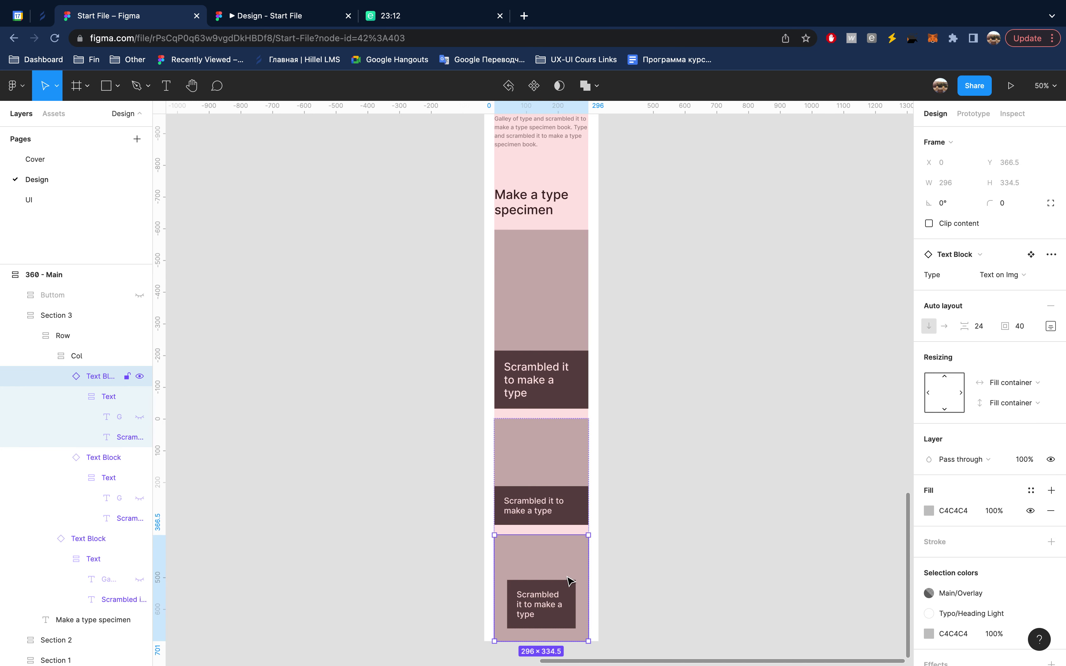
click(1004, 326)
text(0)
key(Return)
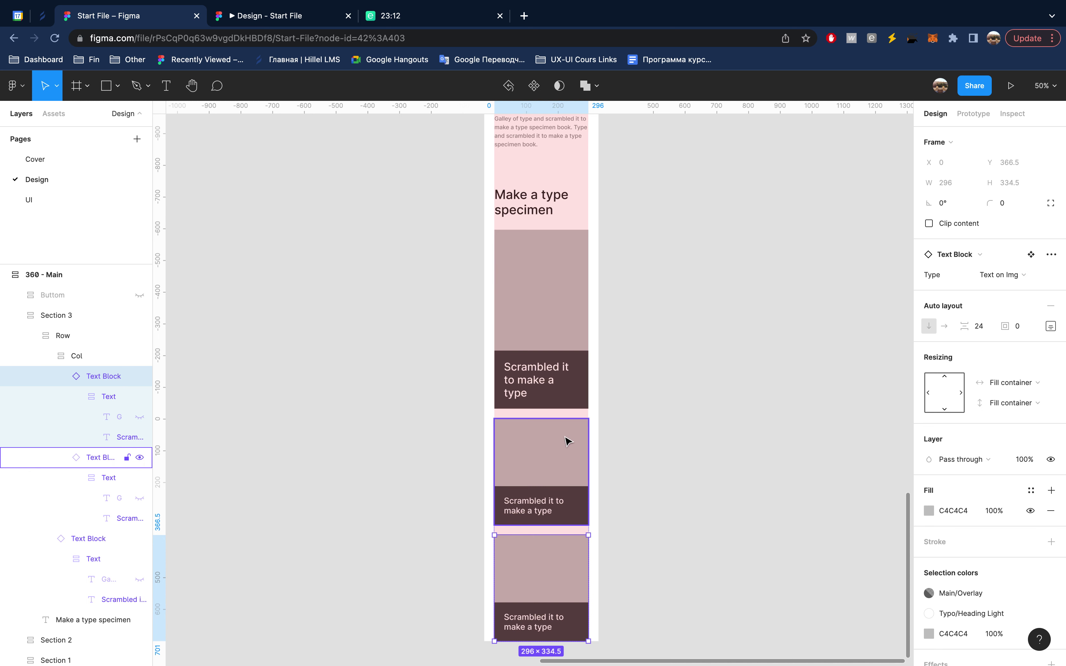
click(678, 387)
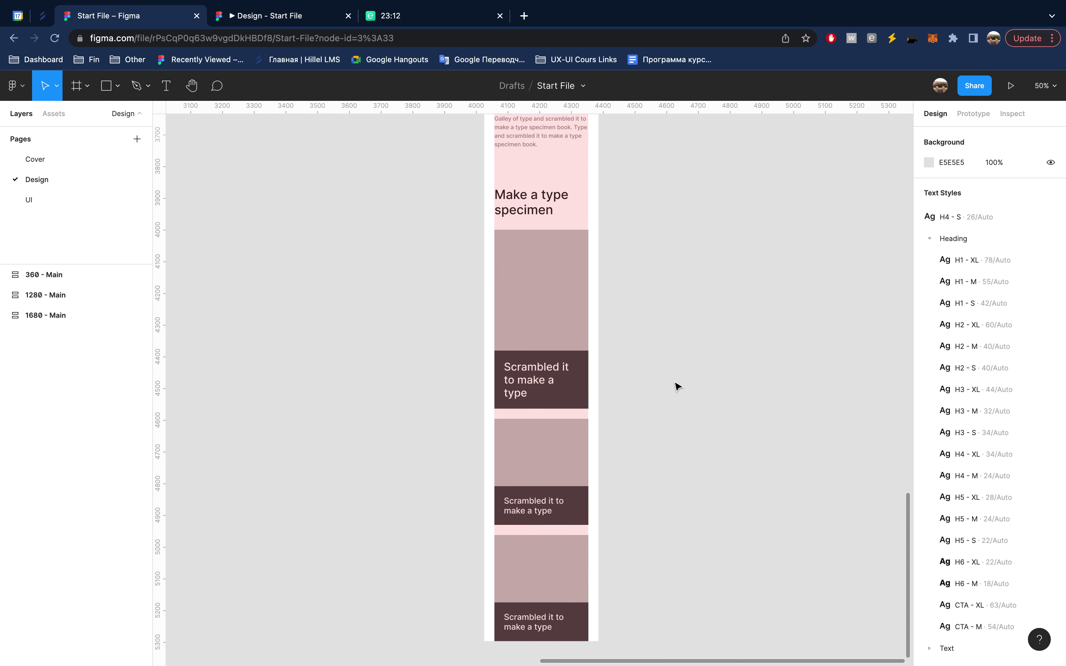
- Shorten the first card to 482 high and the Col, then deselect to show the text styles
click(566, 355)
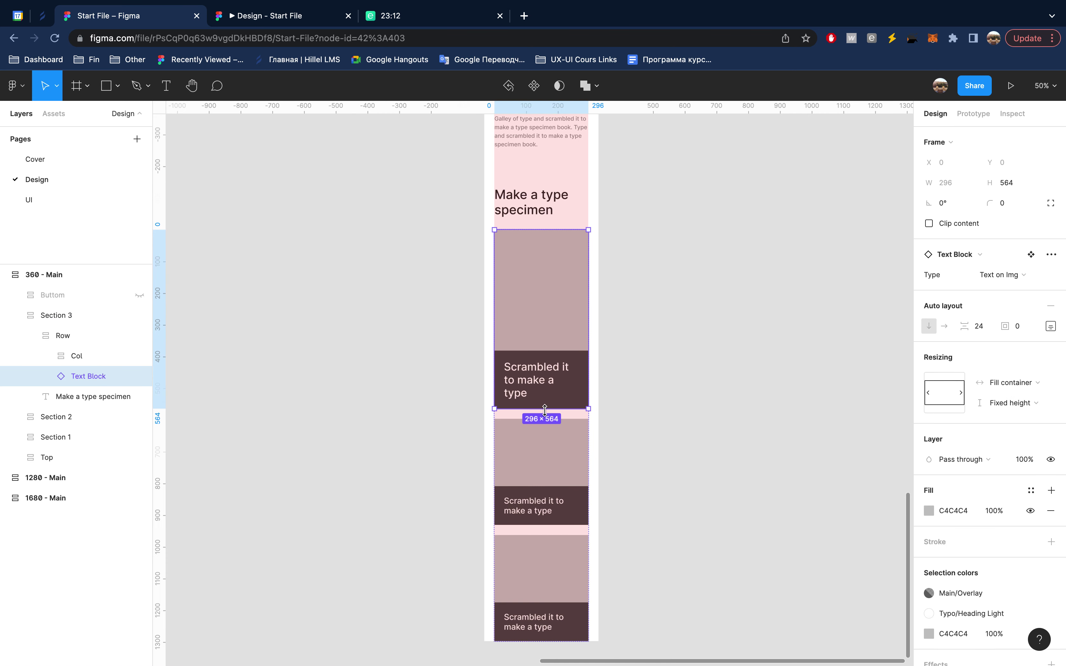
drag(545, 410, 546, 383)
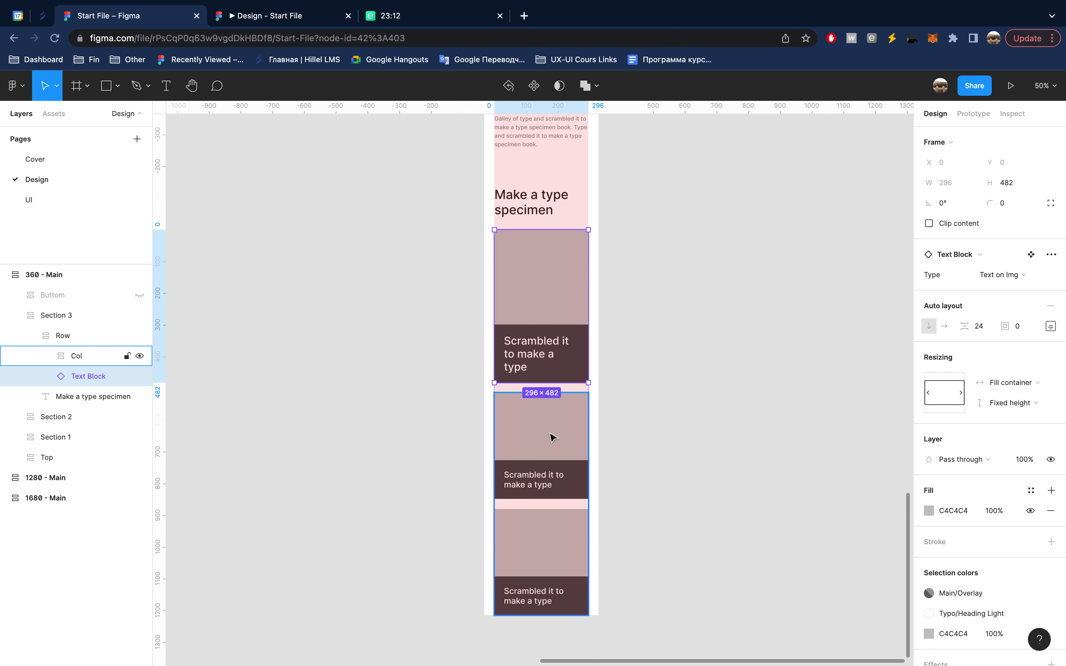
click(552, 436)
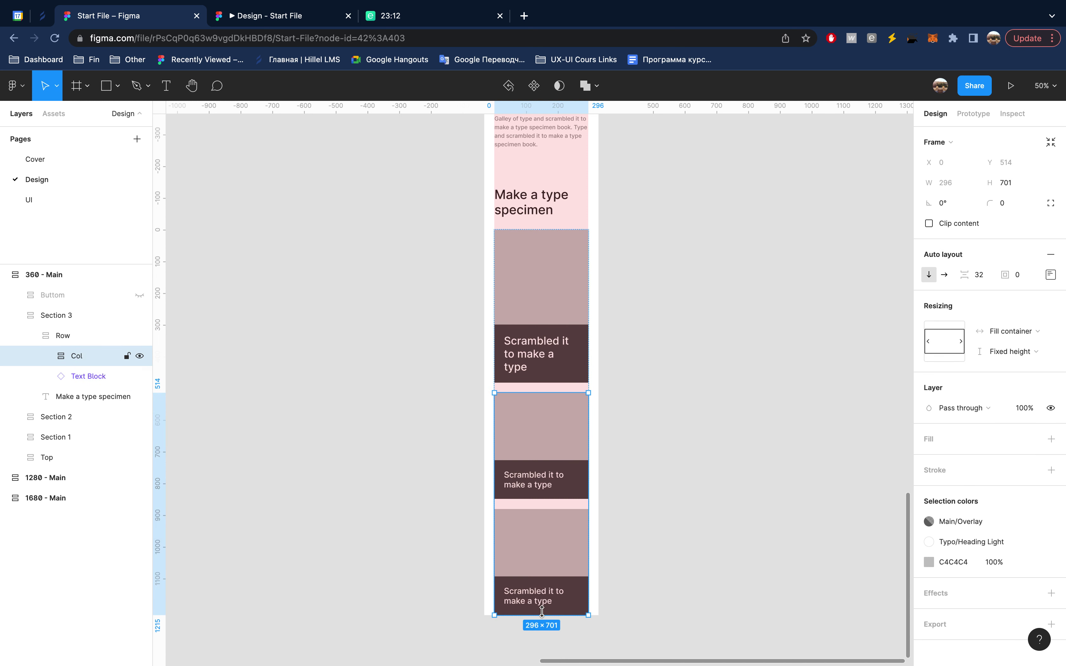
drag(542, 616, 543, 581)
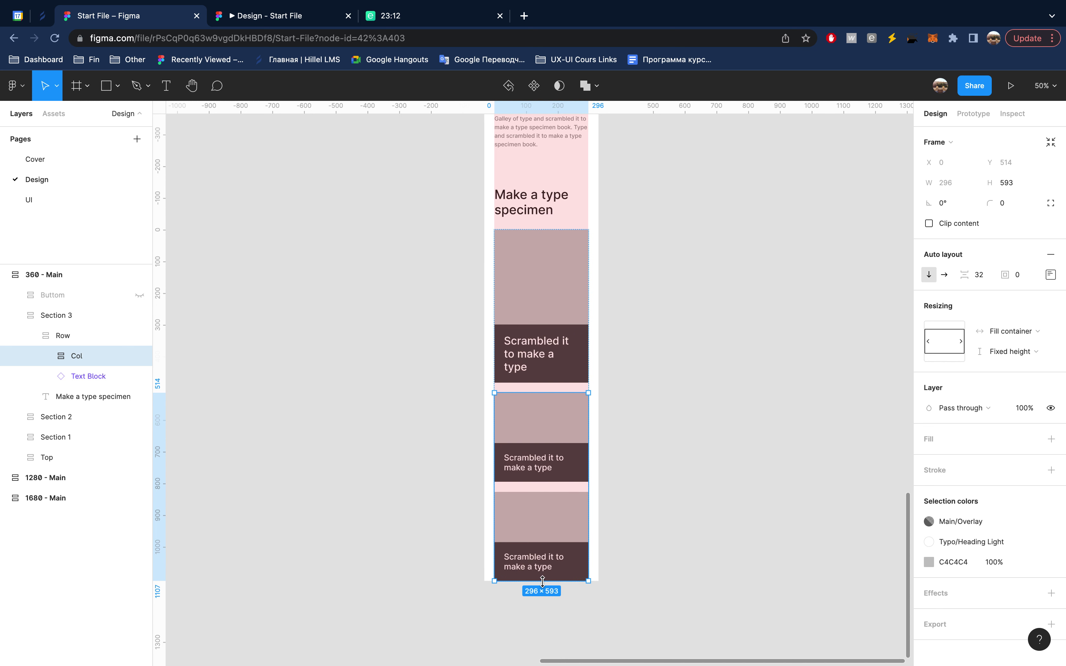
click(673, 447)
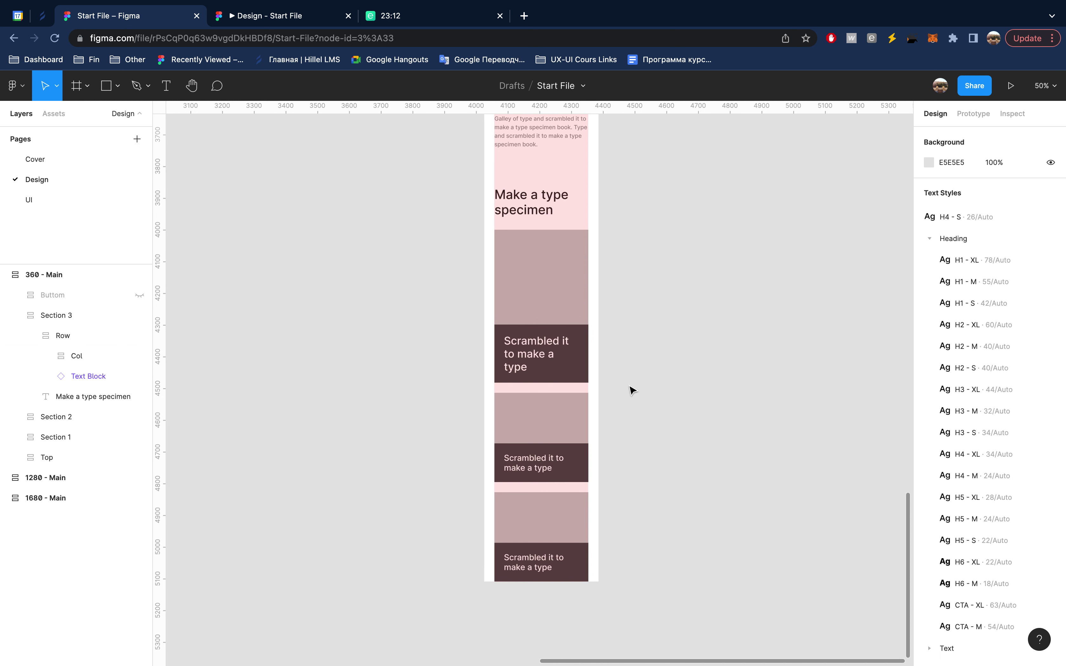
mouse_move(983, 260)
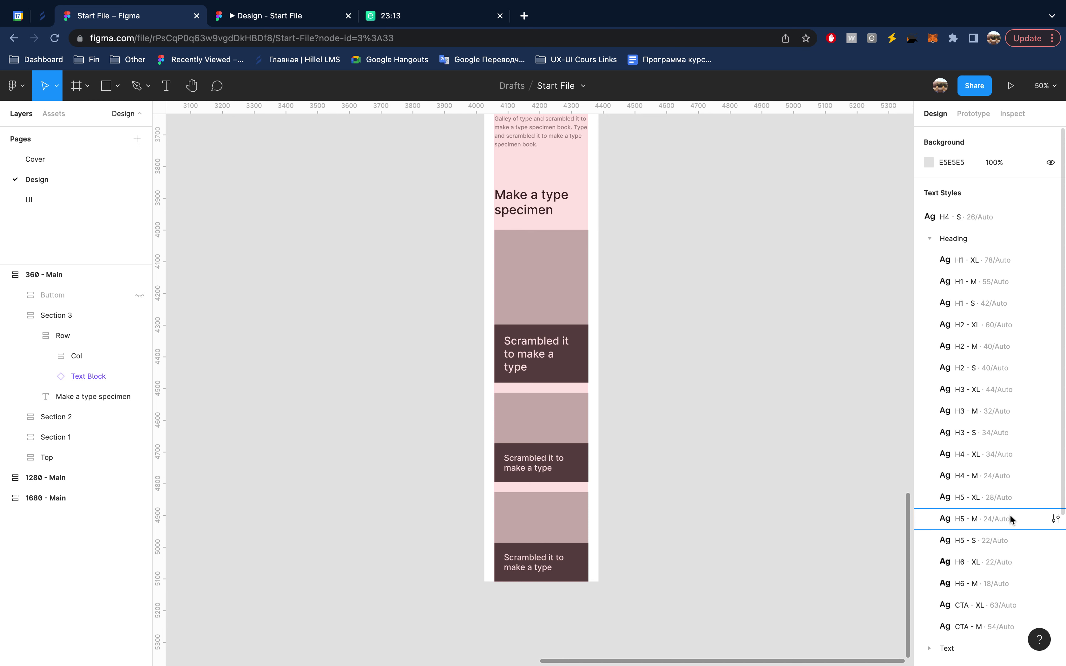
mouse_move(983, 475)
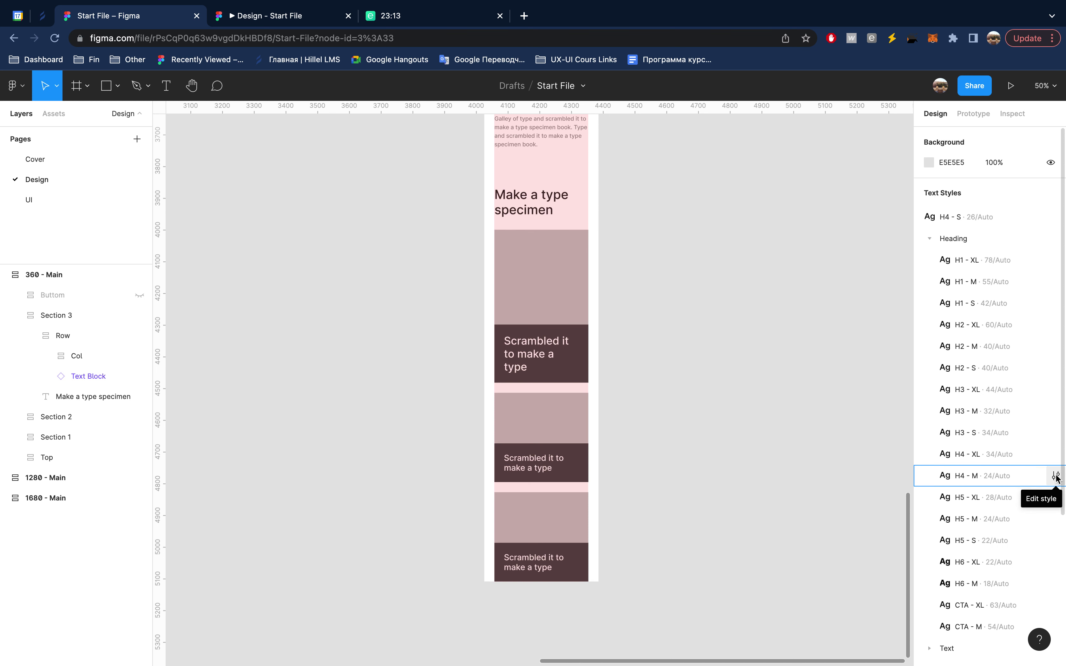
- Change the H4 - M text style's font size to 26
click(1056, 475)
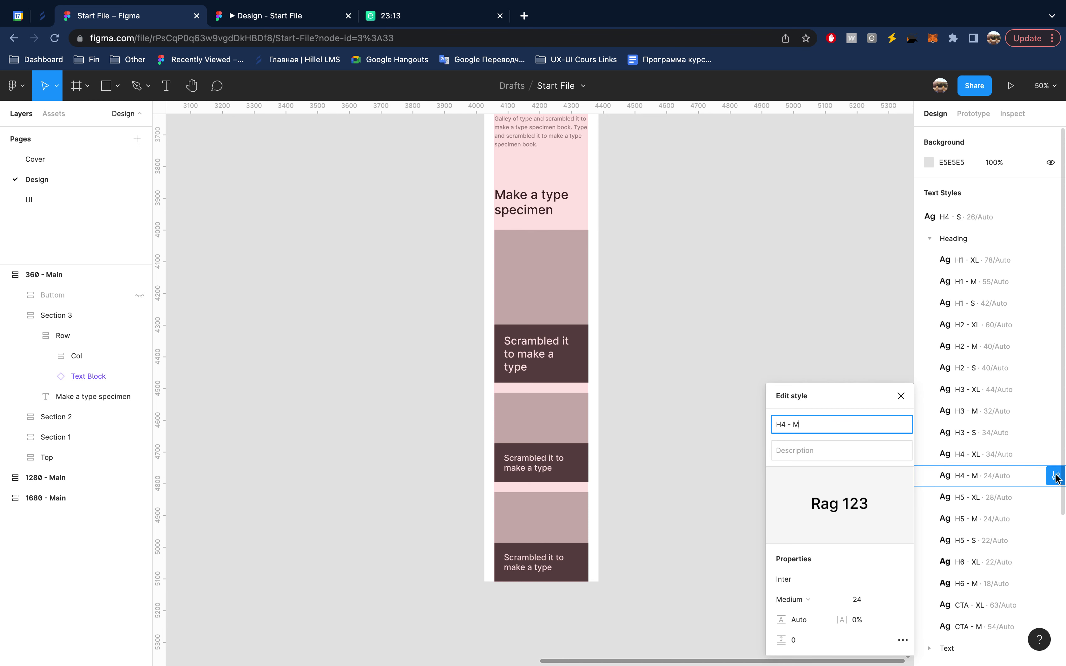
click(870, 602)
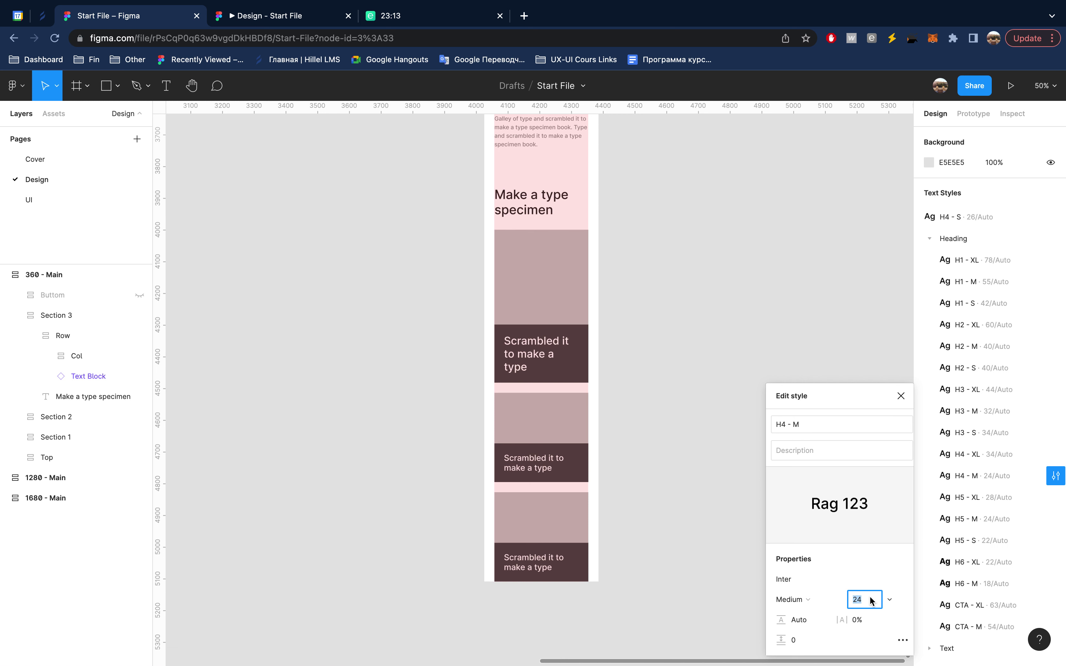
text(2)
key(Return)
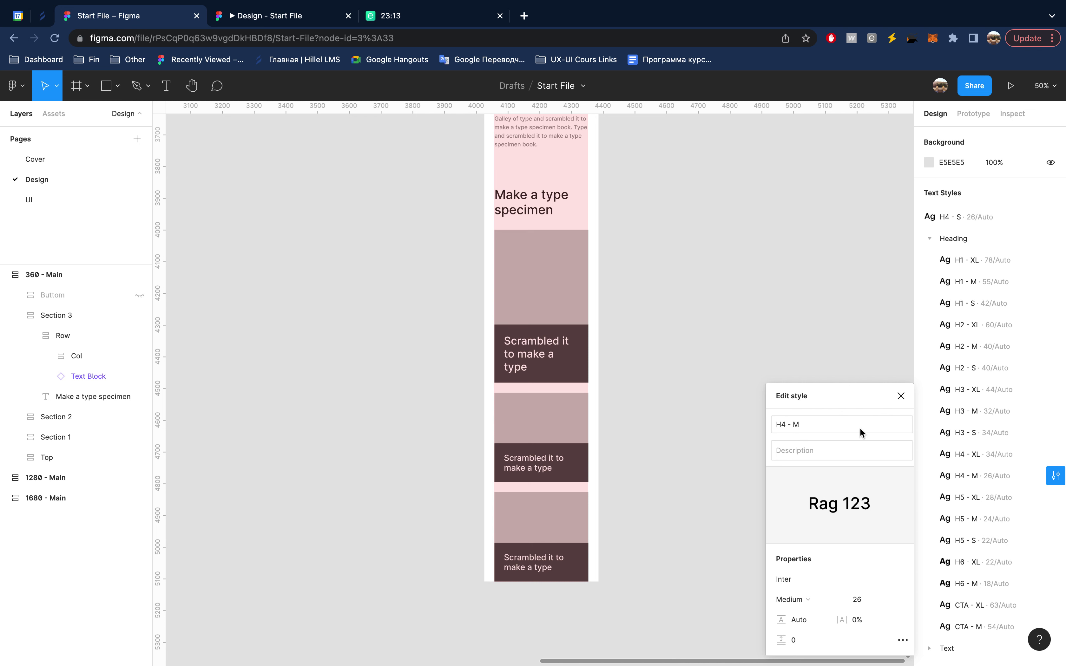
click(901, 396)
- Move the H4 - S text style into the Heading group directly below H4 - M
scroll(656, 350, up, 10)
scroll(657, 350, left, 5)
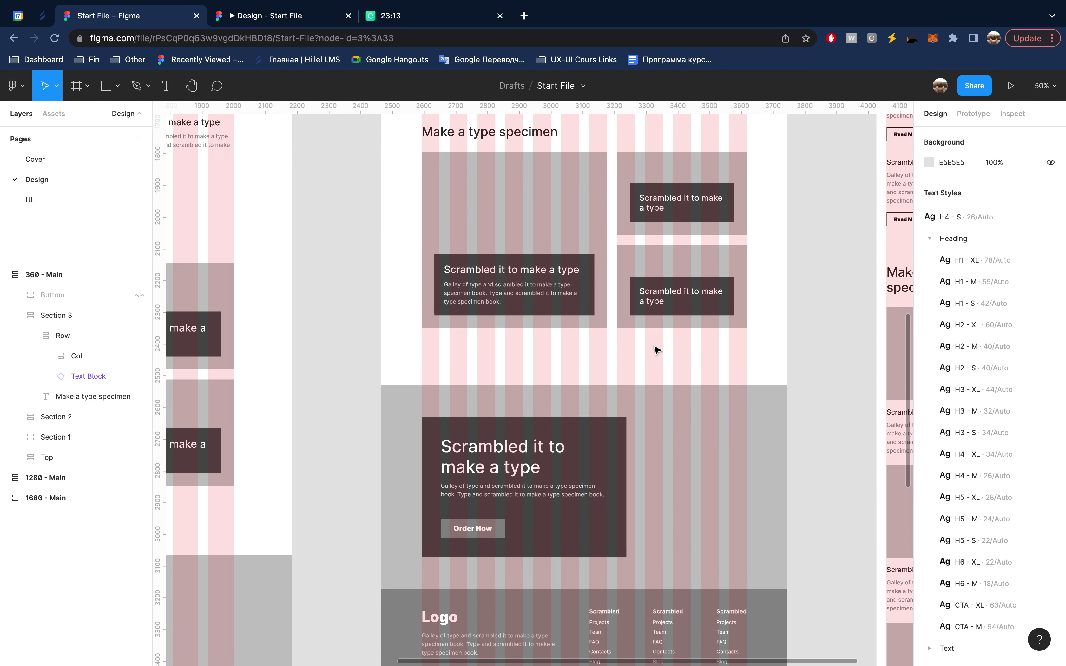
scroll(656, 350, down, 5)
scroll(656, 350, right, 4)
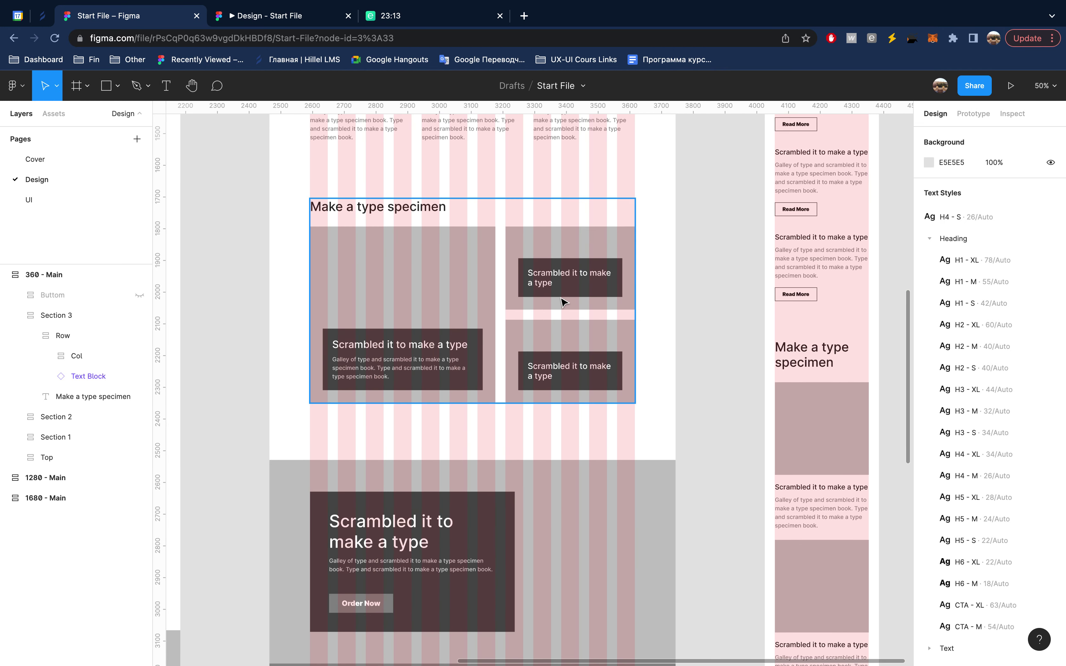
scroll(662, 337, down, 1)
scroll(662, 337, right, 3)
scroll(662, 337, down, 2)
scroll(662, 337, right, 4)
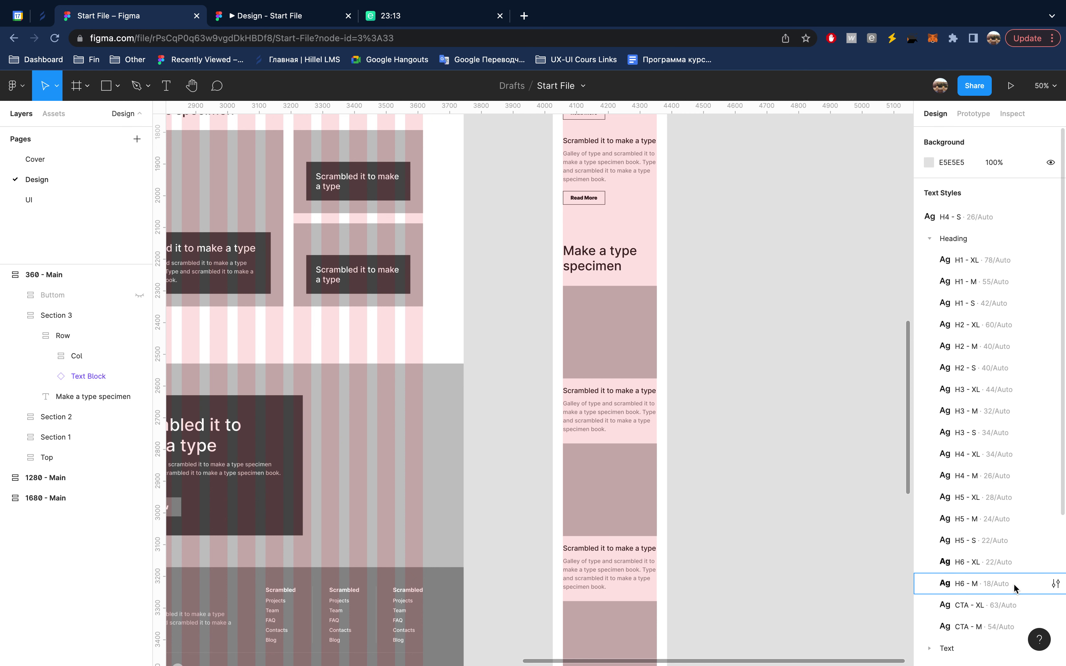
scroll(716, 533, down, 2)
scroll(716, 533, left, 1)
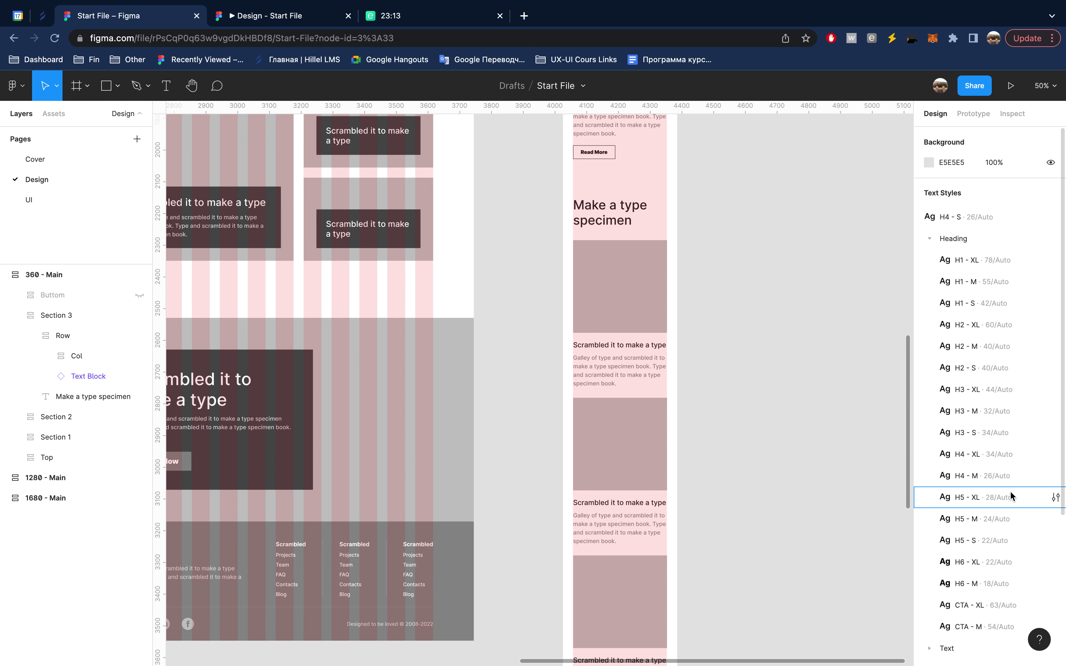
click(995, 220)
drag(995, 223, 988, 475)
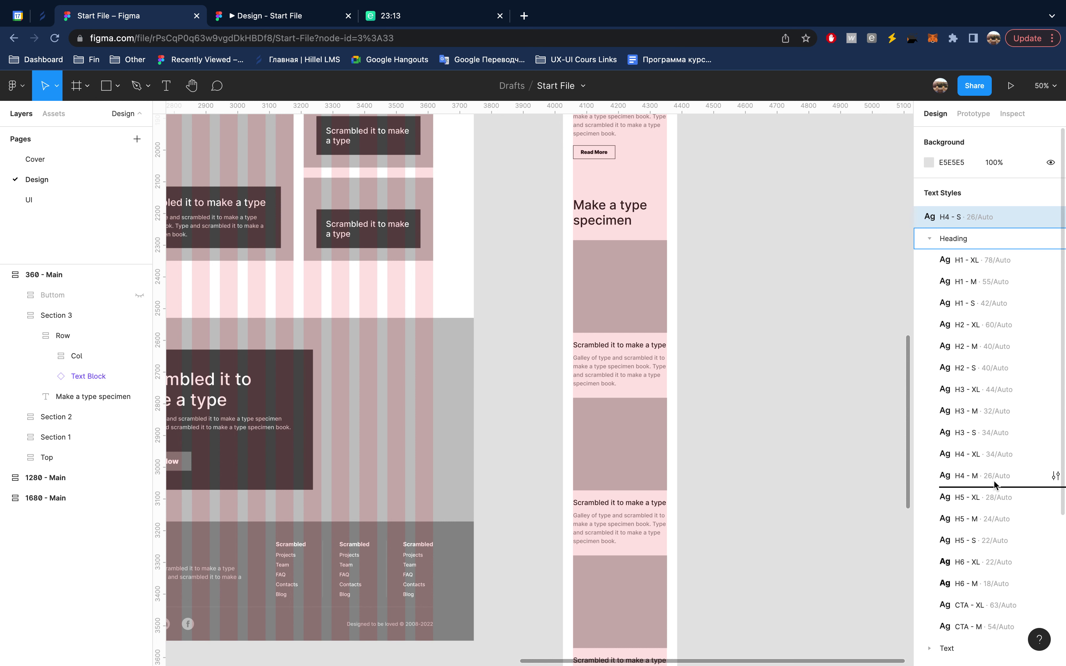
drag(994, 479, 993, 478)
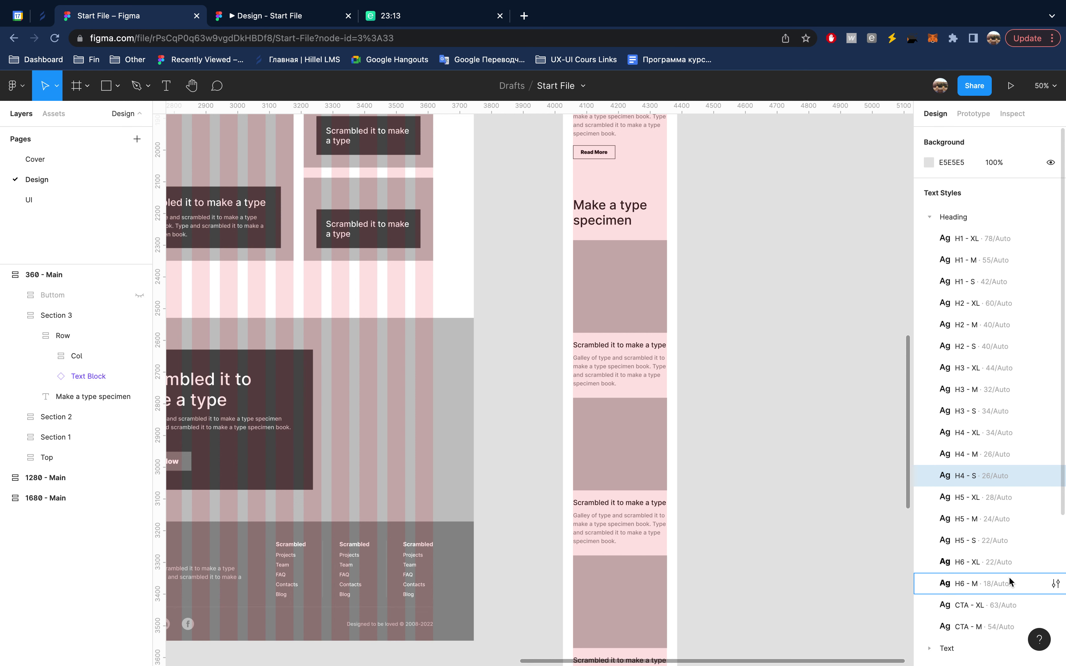
scroll(702, 457, down, 10)
scroll(702, 457, down, 5)
- Make the Buttom block fill the width of the 360 mobile frame
scroll(702, 456, down, 5)
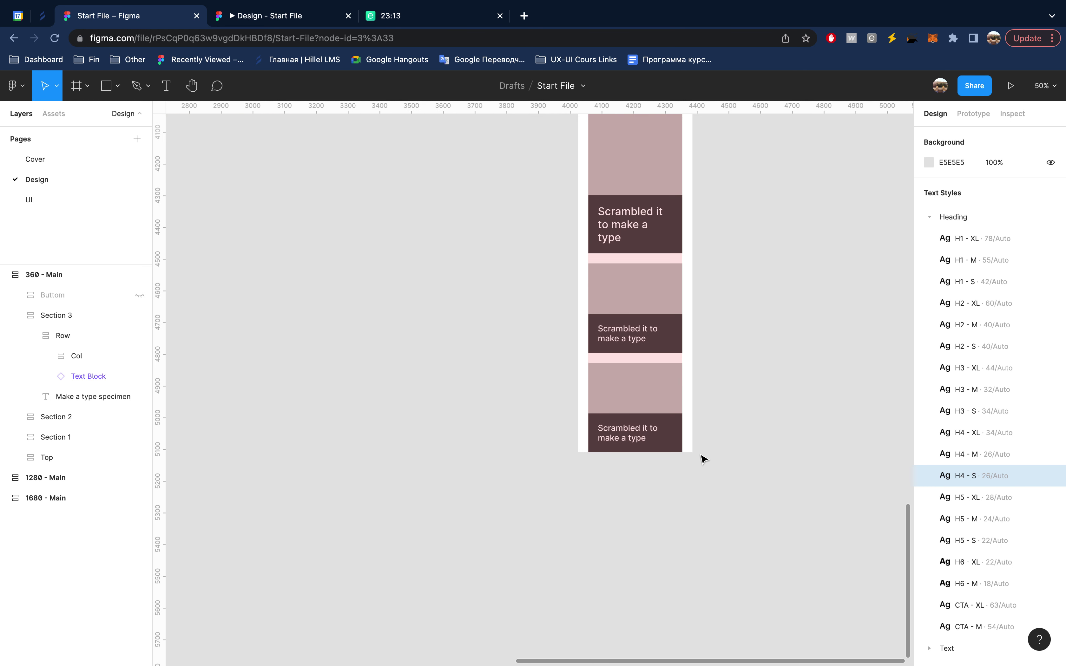
click(16, 316)
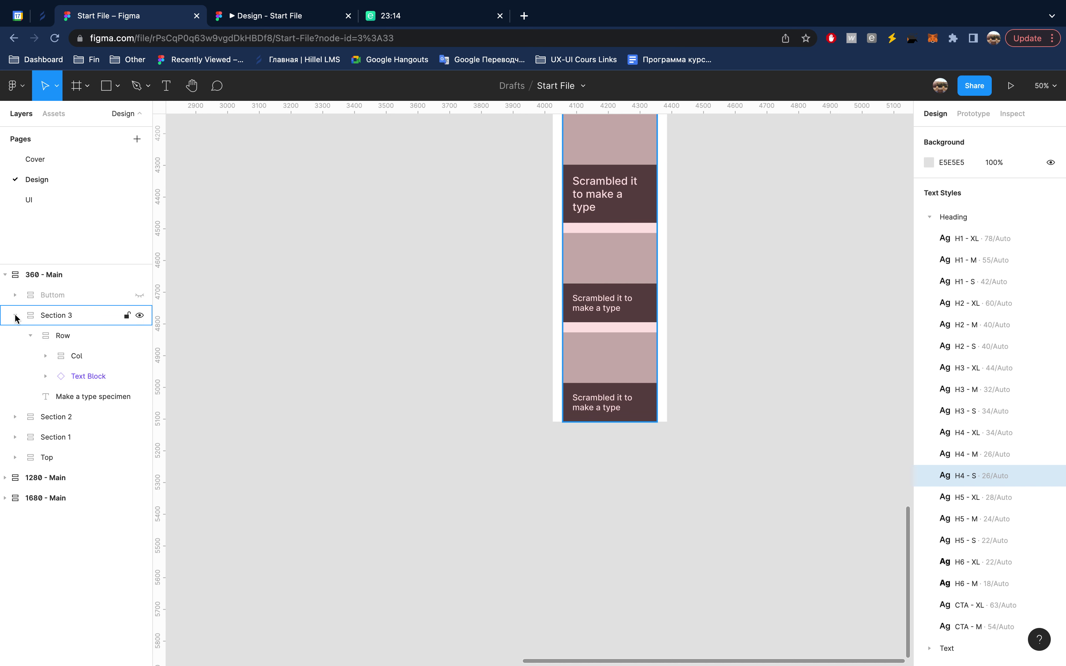
click(139, 295)
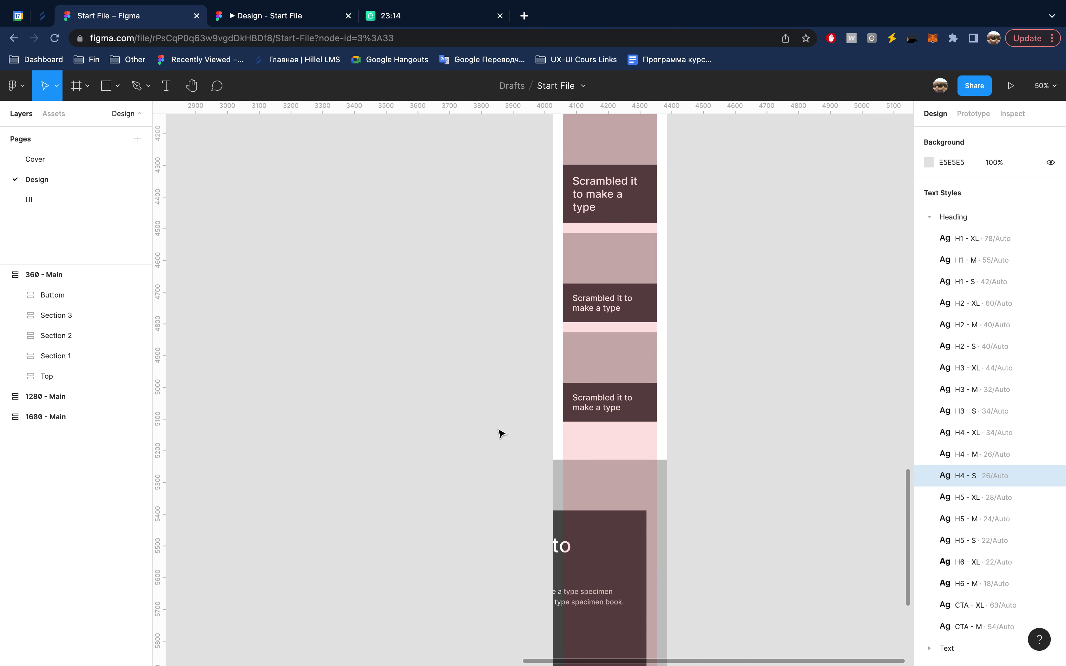
click(68, 295)
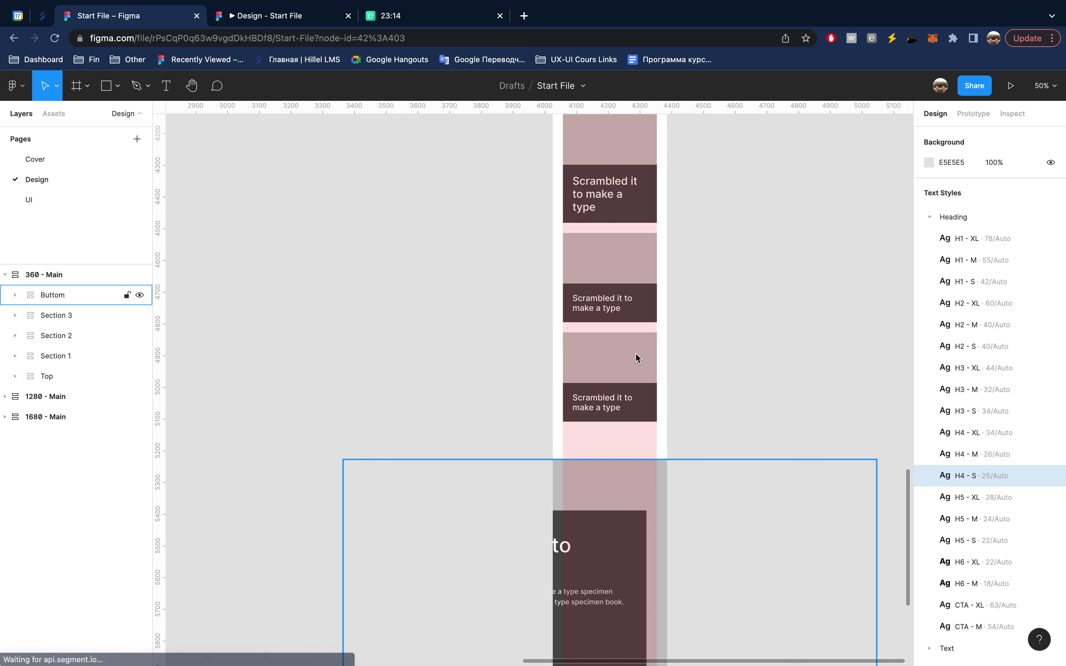
click(1009, 330)
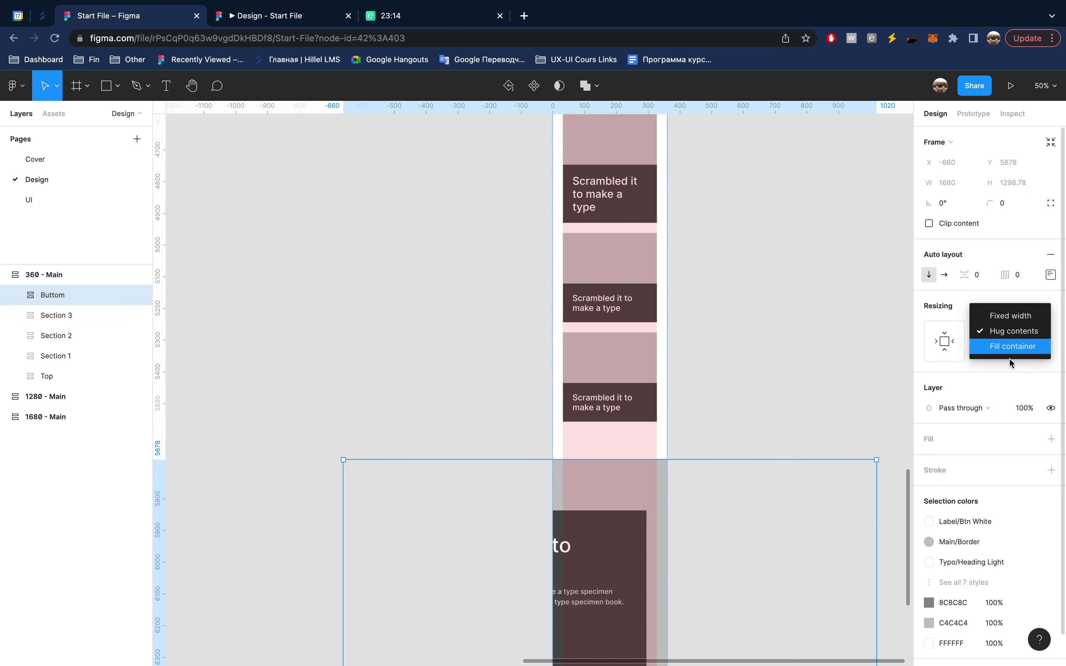
scroll(760, 420, down, 5)
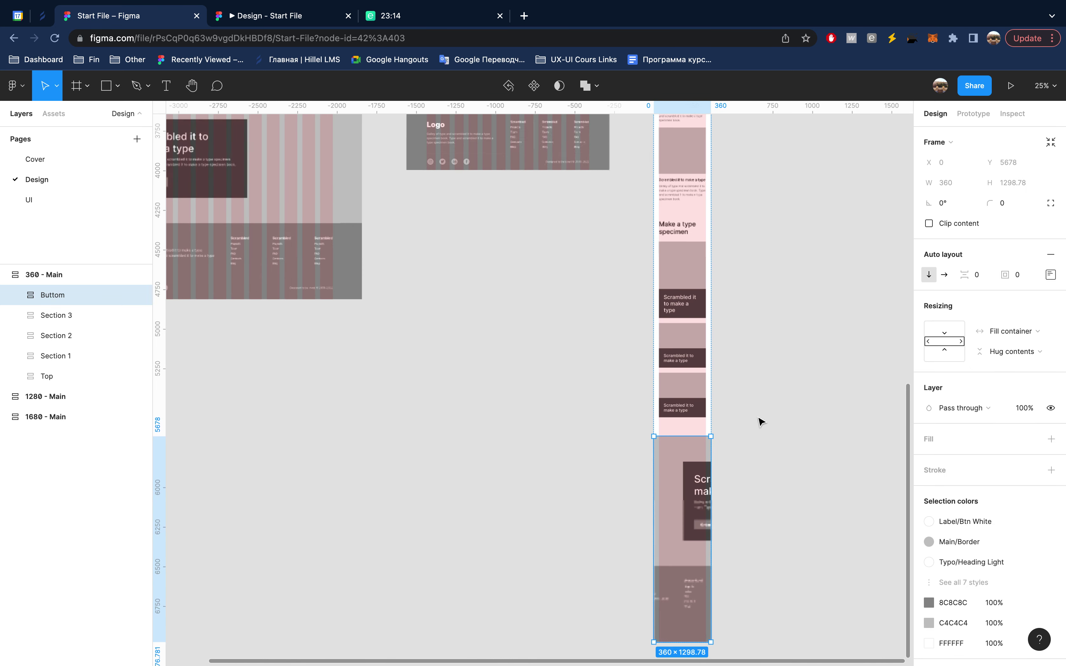
scroll(759, 421, down, 5)
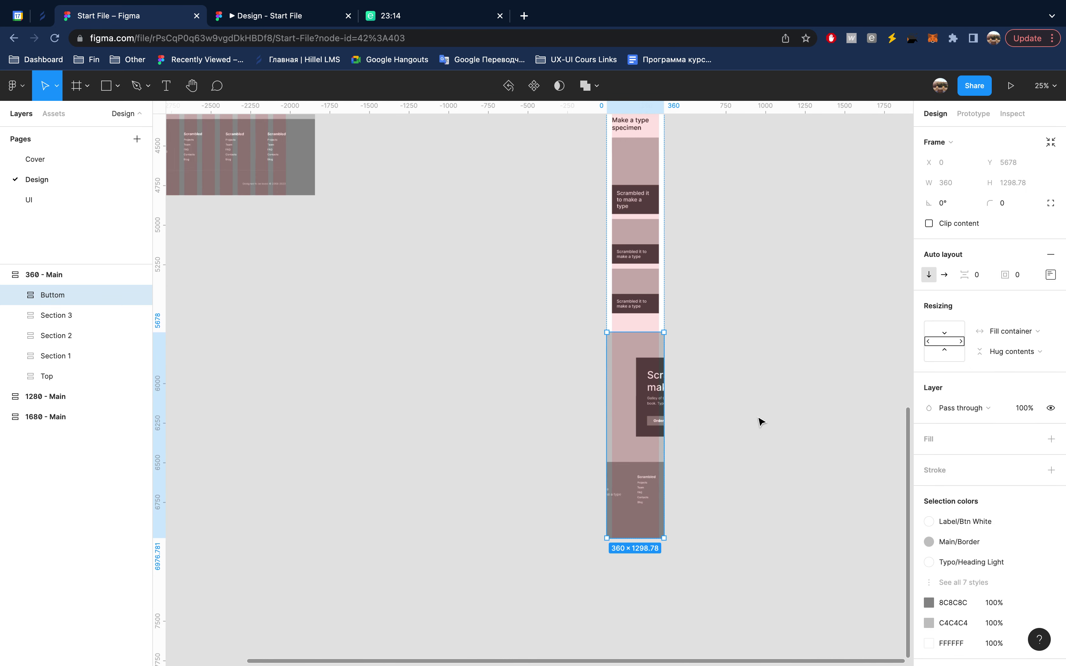
- Set Section 4's horizontal resizing to Fill container
click(14, 295)
click(87, 339)
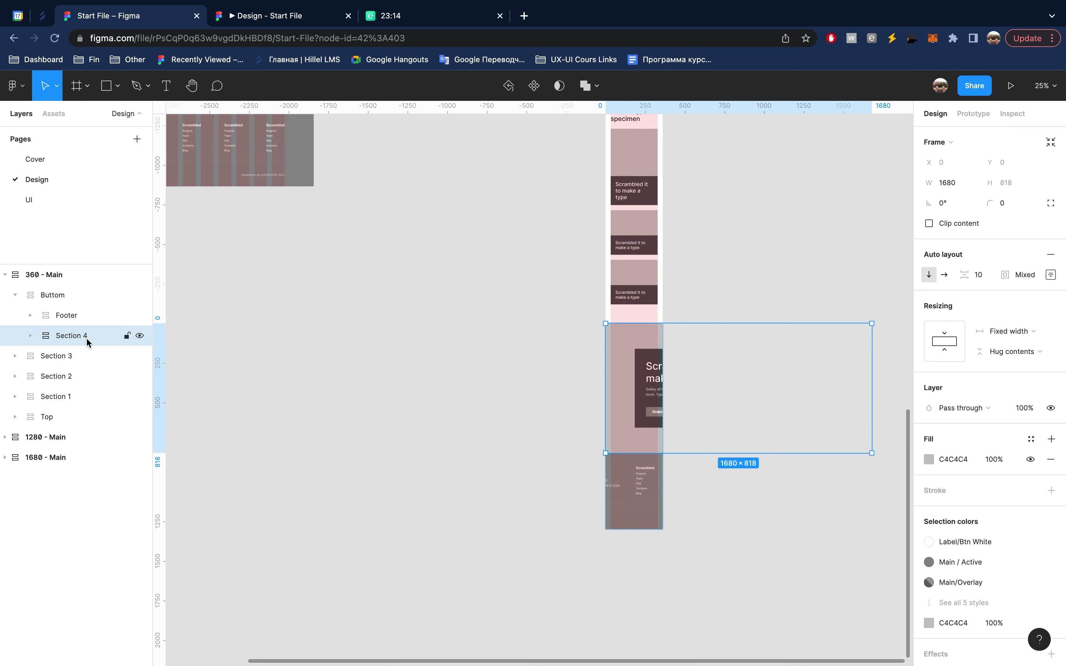
click(1021, 342)
click(1016, 314)
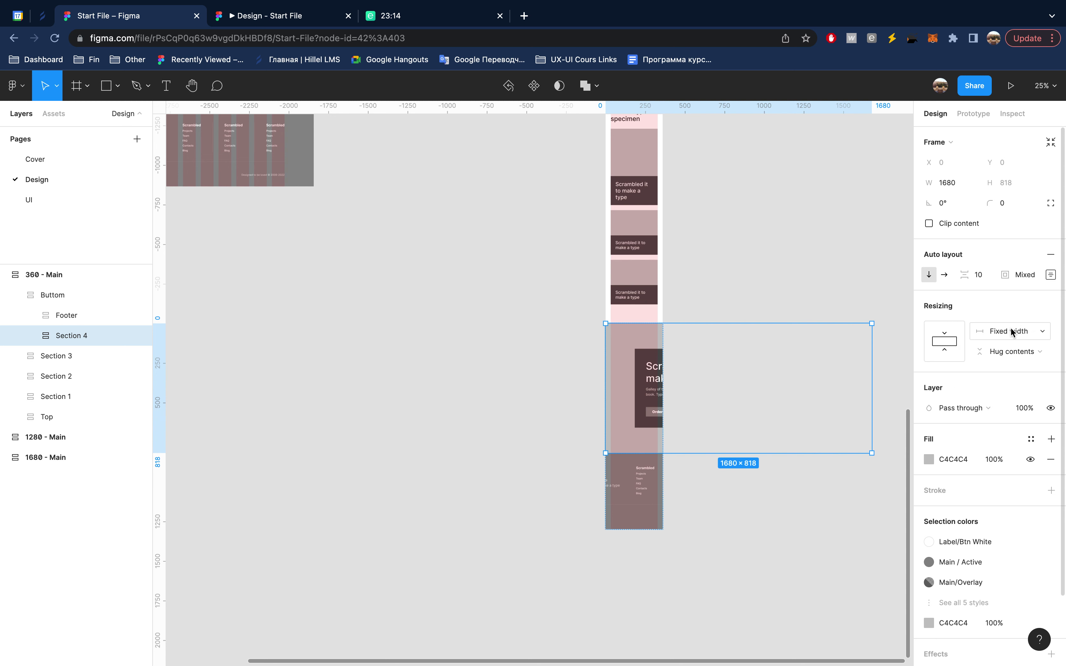
click(1012, 331)
click(1012, 362)
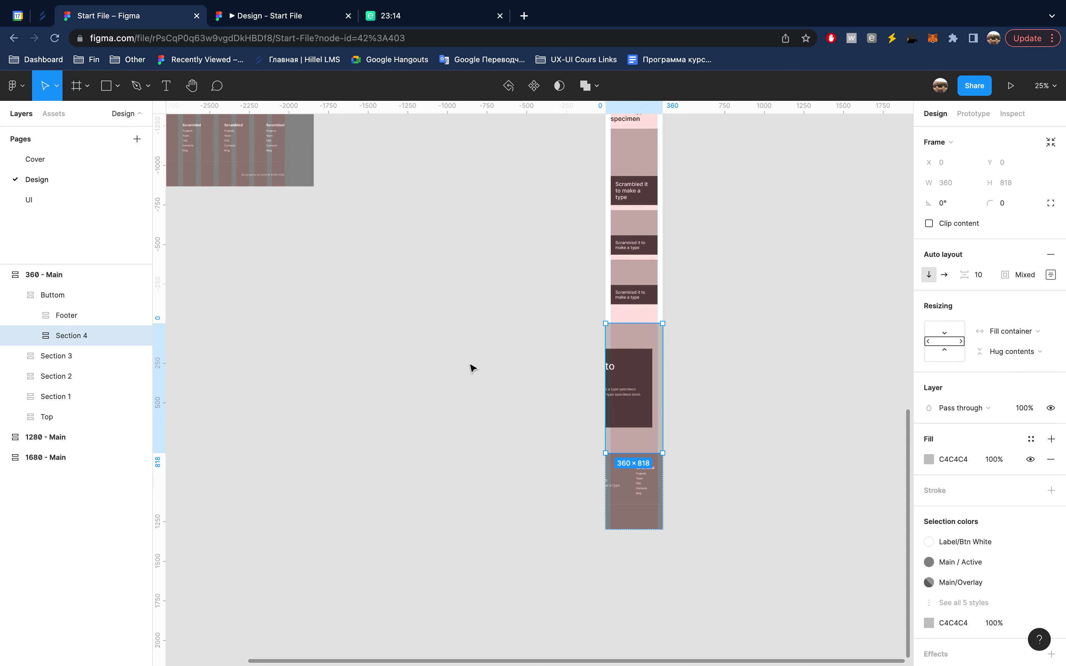
mouse_move(83, 356)
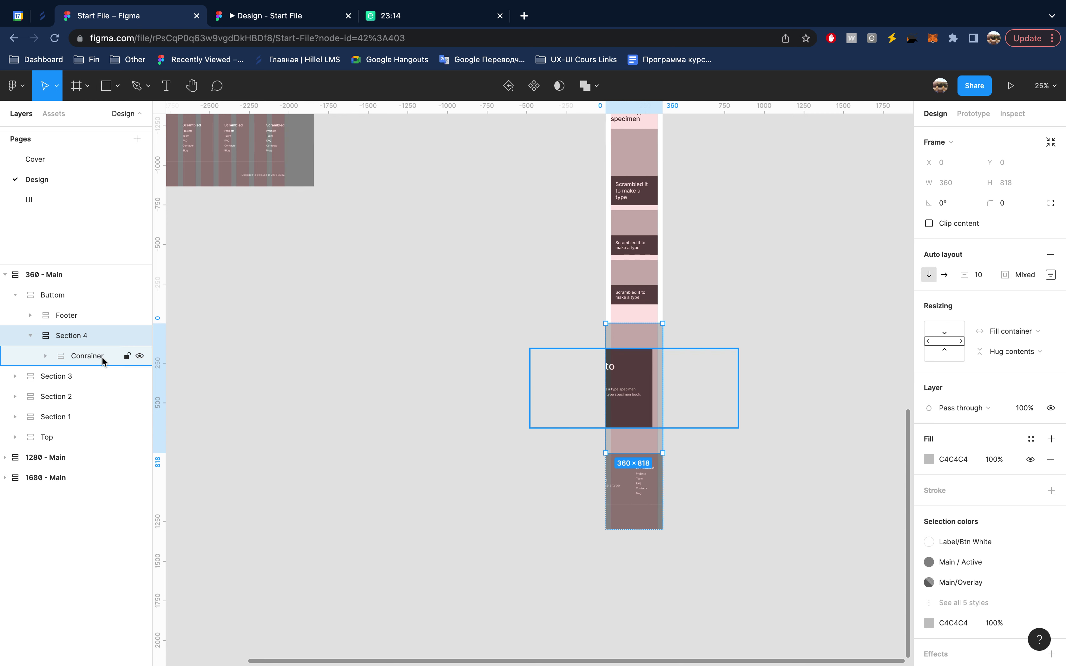
- Resize the CTA Conrainer frame to a width of 296 px
click(102, 357)
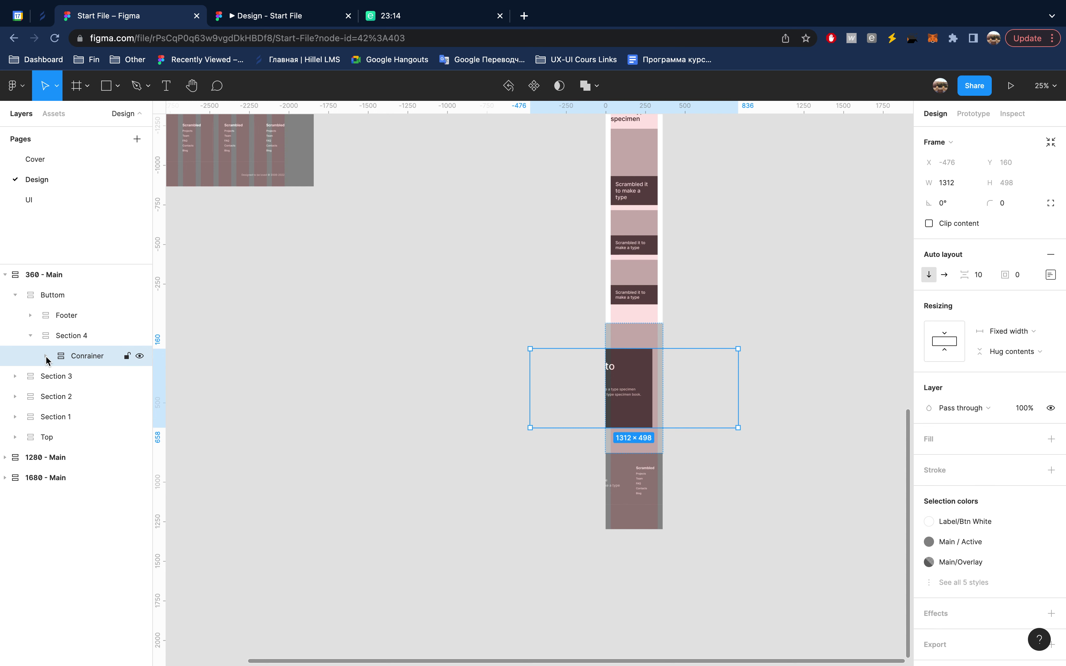
click(960, 185)
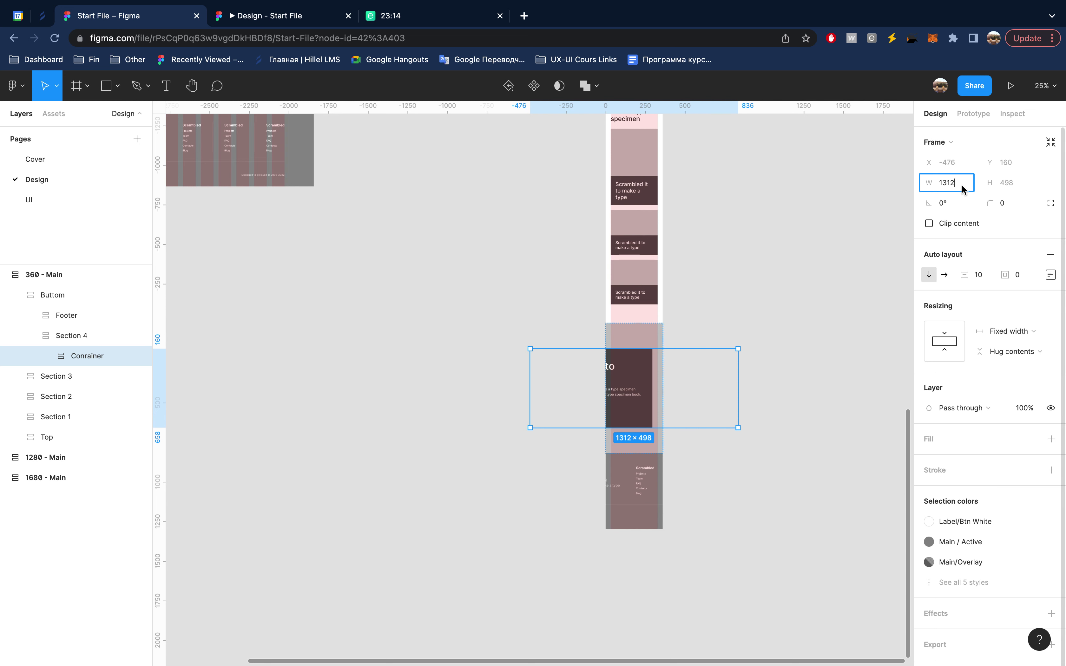
text(296)
key(Return)
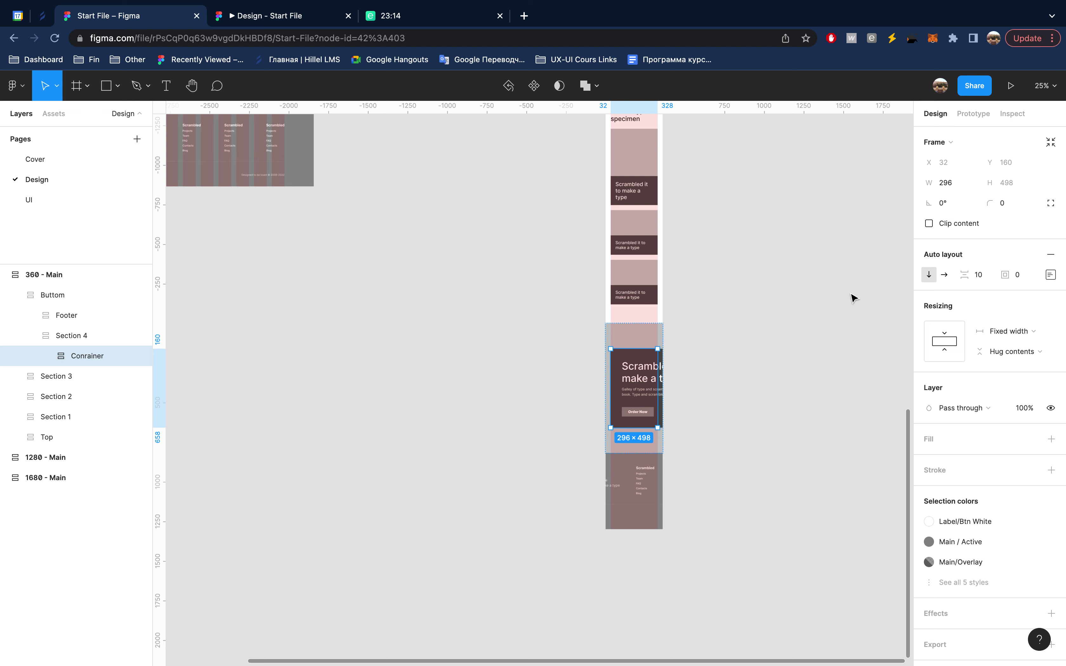
scroll(704, 369, up, 10)
scroll(705, 369, down, 5)
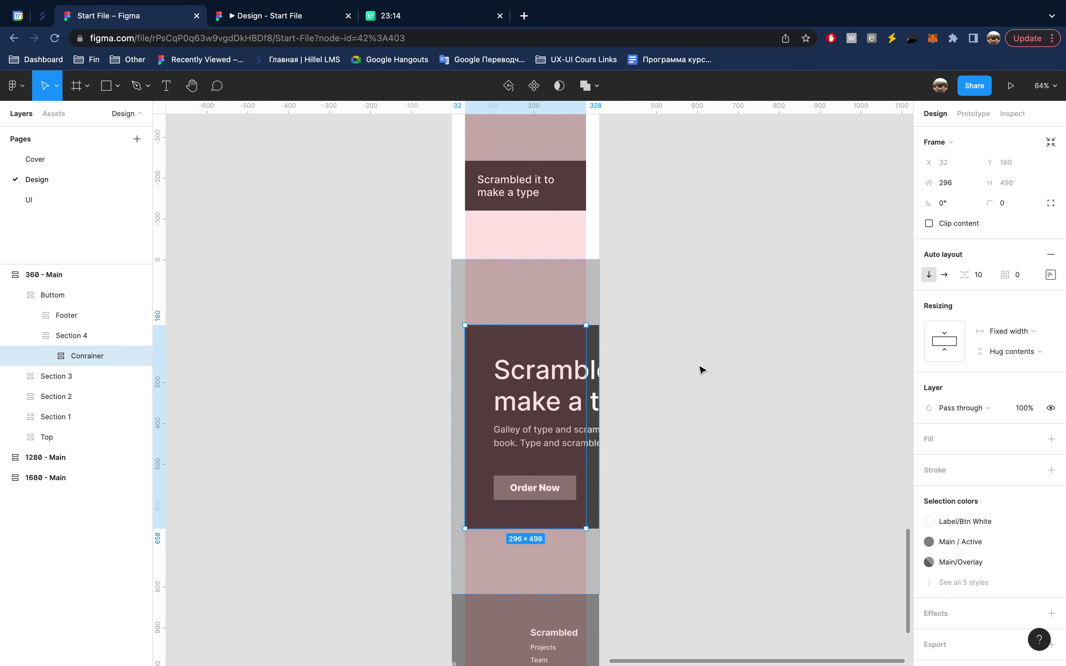
click(551, 381)
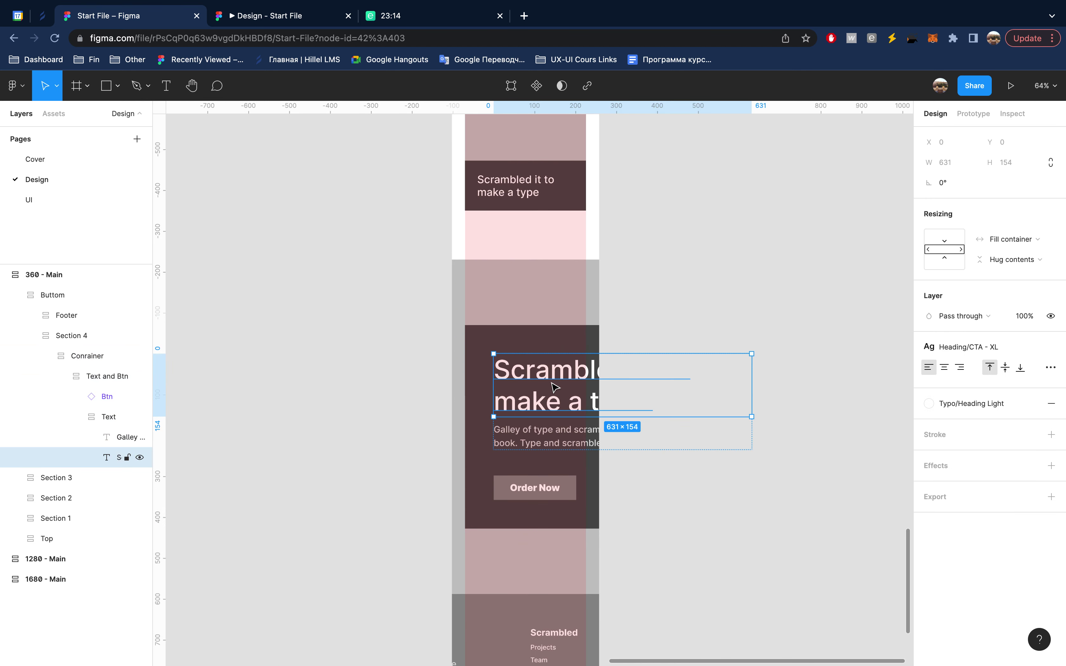
- Detach the CTA heading from the CTA - XL style and reduce its font size
click(1019, 353)
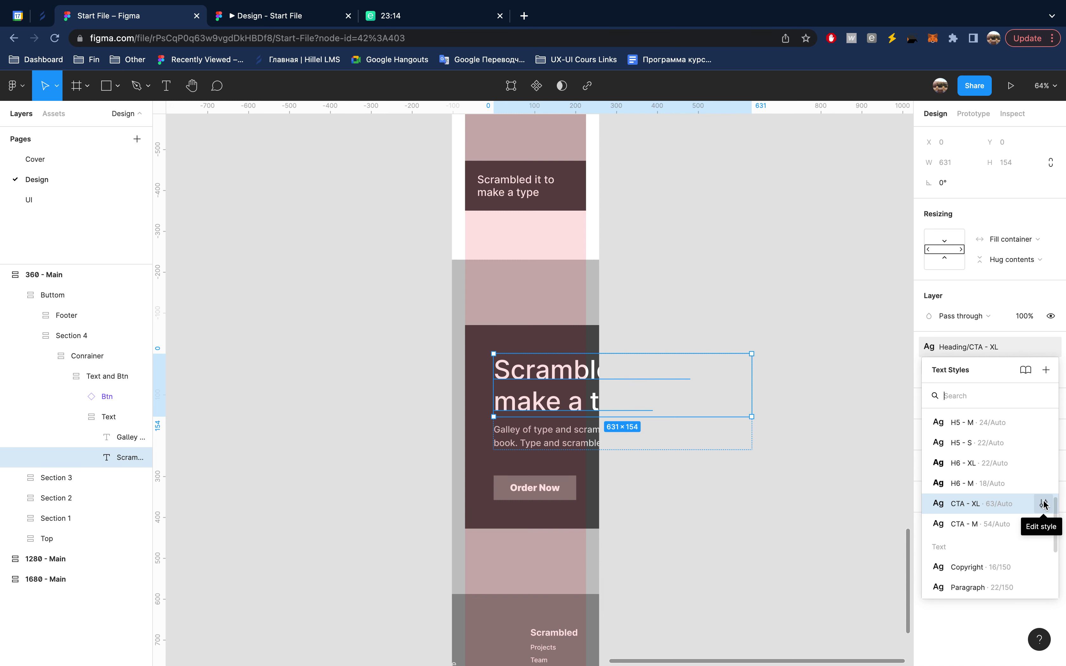
mouse_move(989, 347)
click(1051, 350)
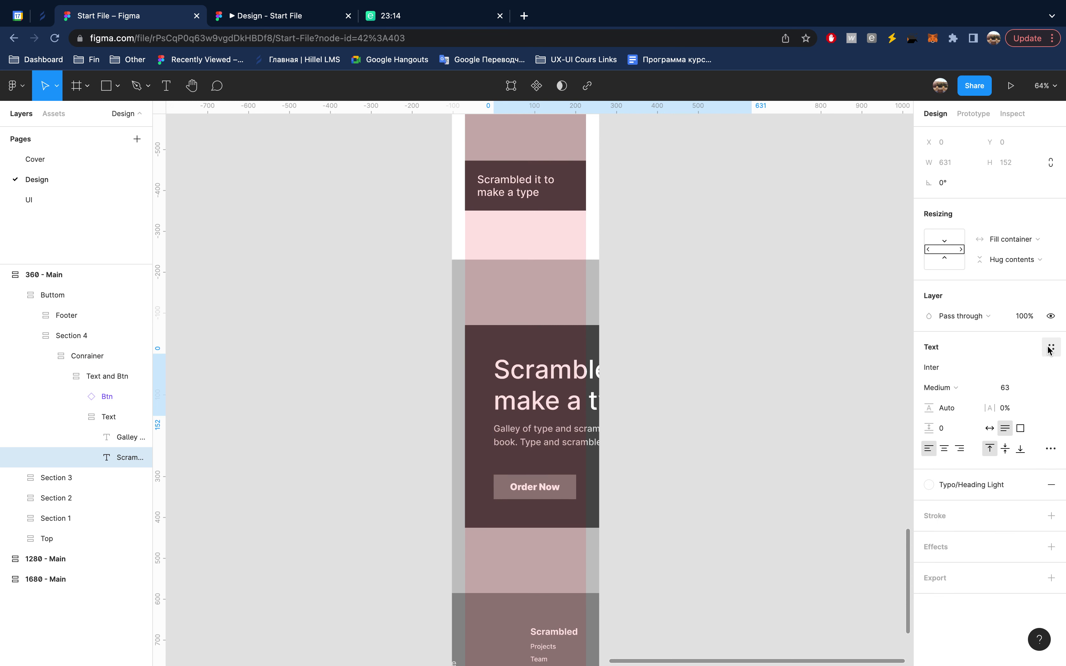
click(1016, 392)
key(Down)
key(Down)
key(Down)
key(Down)
key(Down)
key(Down)
key(Down)
key(Down)
key(Down)
key(Down)
key(Down)
key(Down)
key(Down)
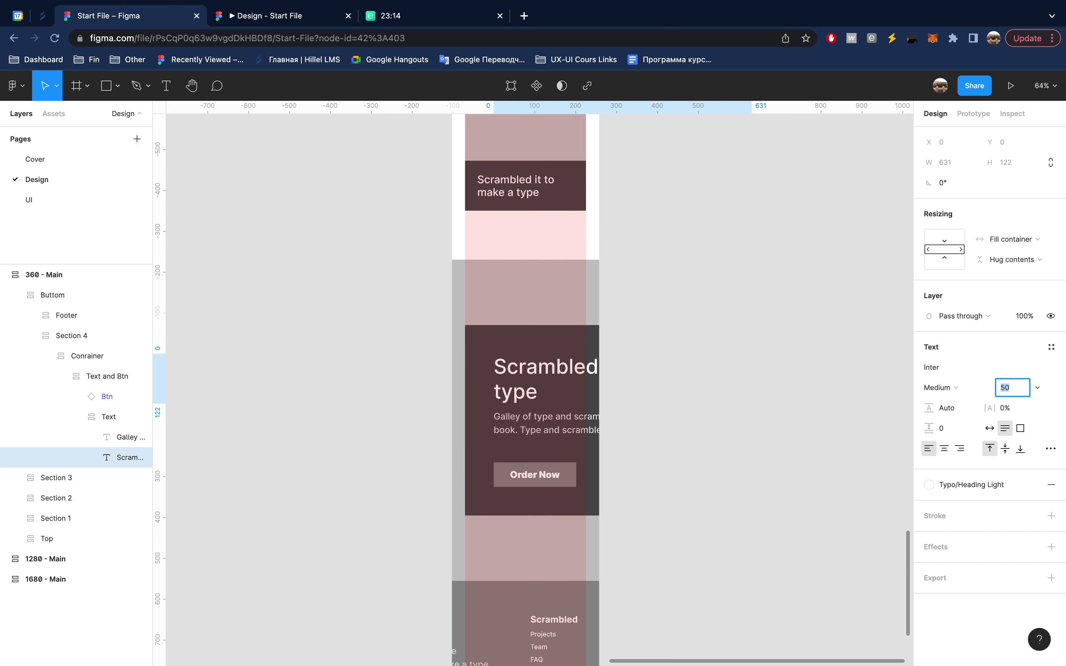
key(Escape)
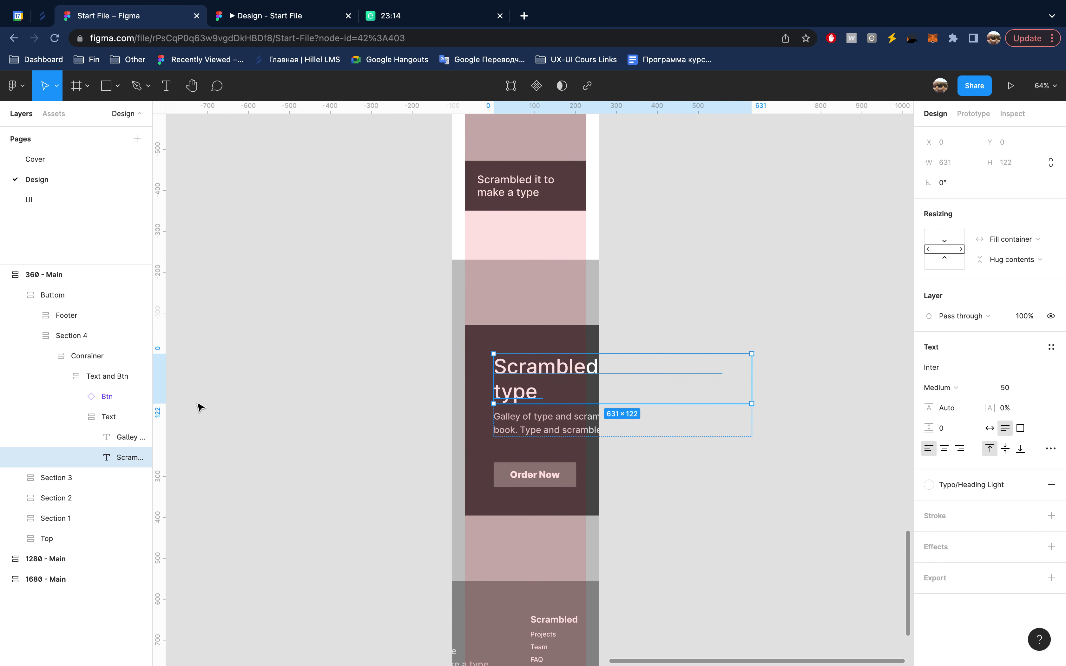
- Give the Text and Btn frame 50 padding and Fill container width
click(106, 417)
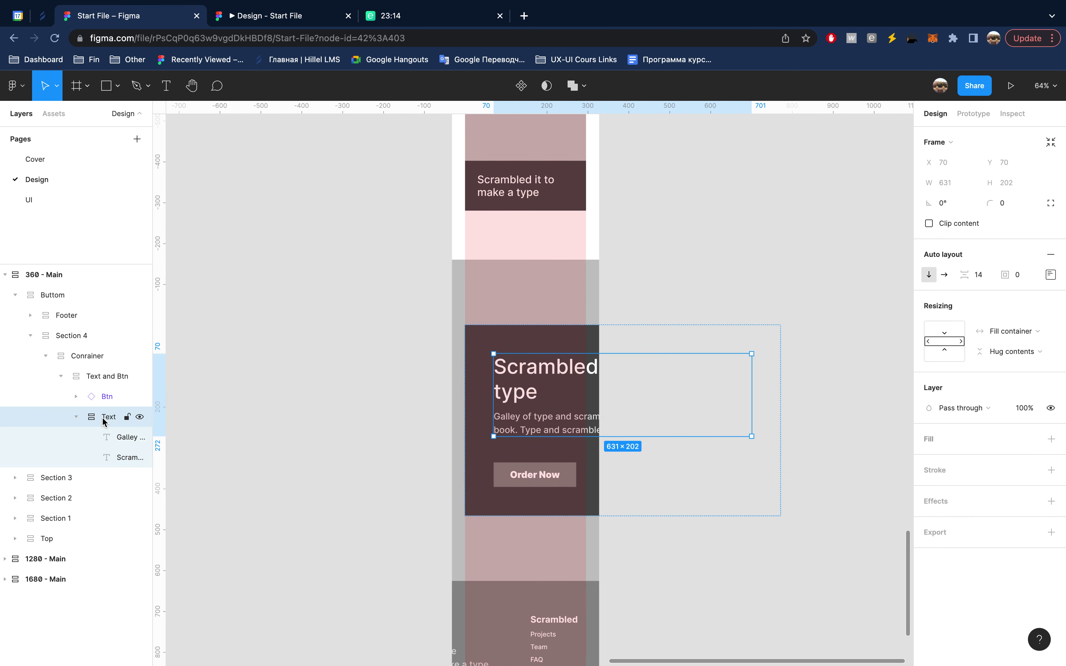
click(105, 376)
click(1028, 278)
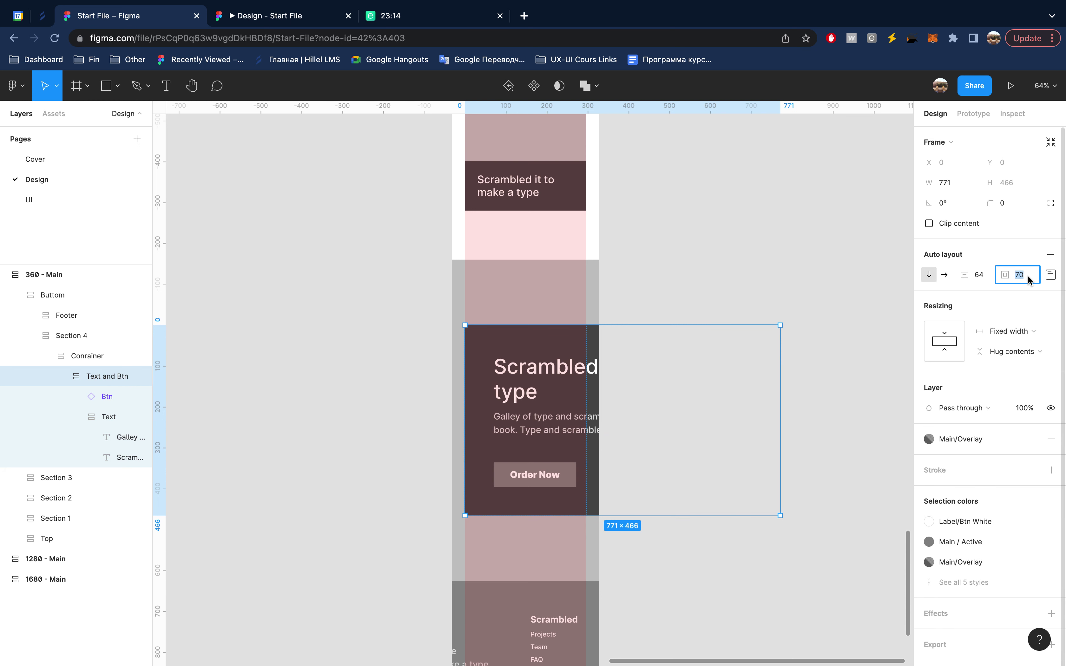
key(shift+Down)
key(shift+Down)
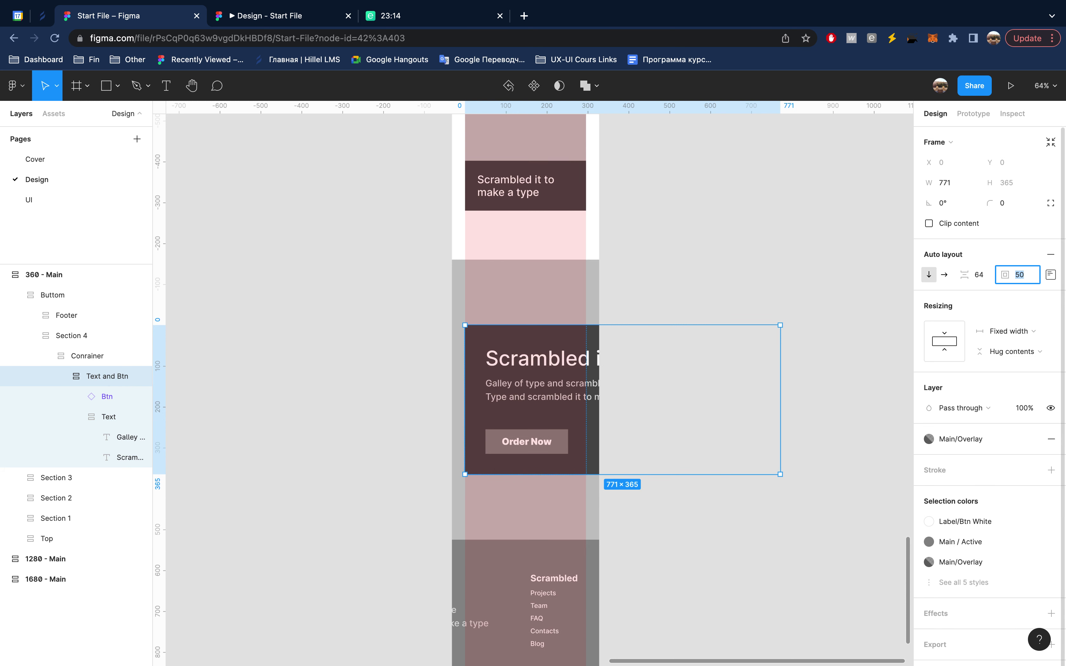
key(Return)
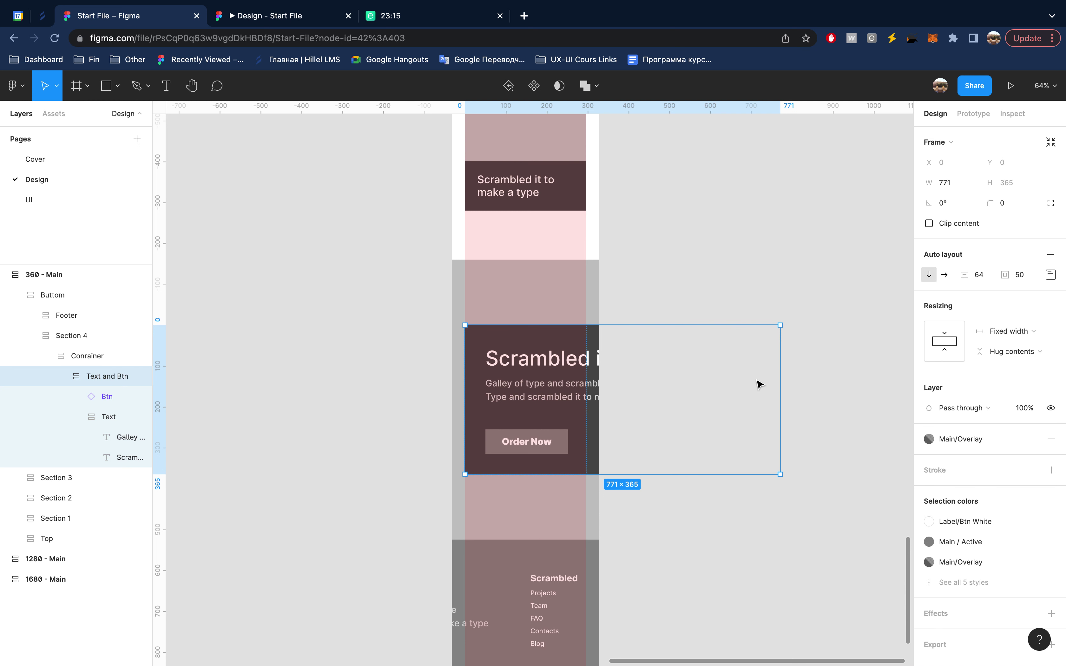
click(1028, 330)
click(1016, 359)
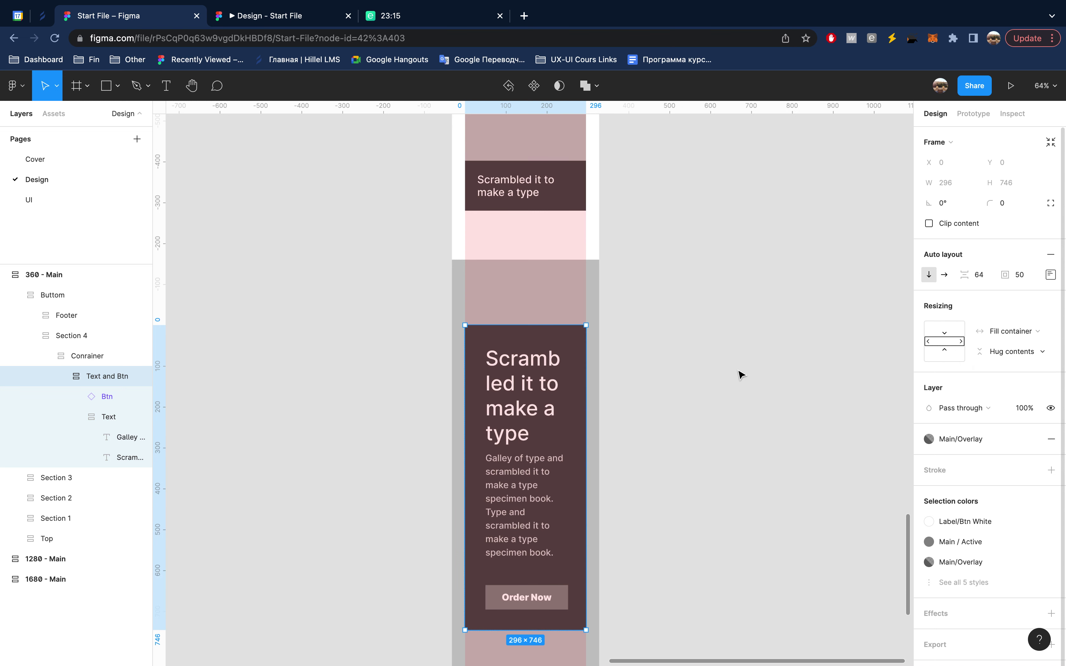
- Set the Scrambled heading's font size to 43
click(533, 390)
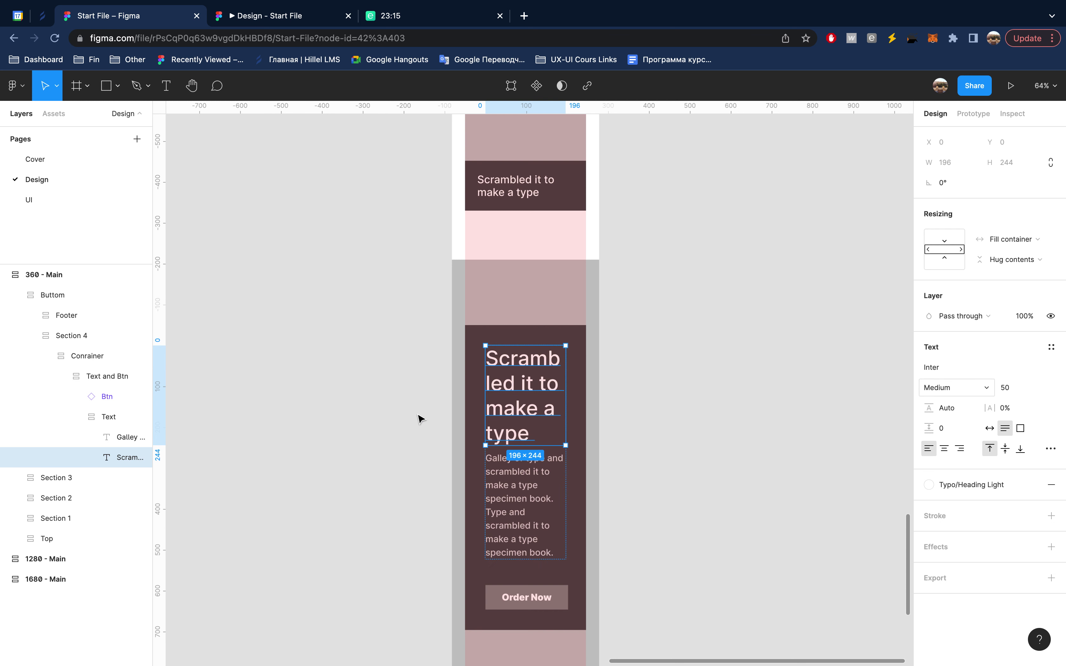
click(1013, 390)
text(40)
key(Return)
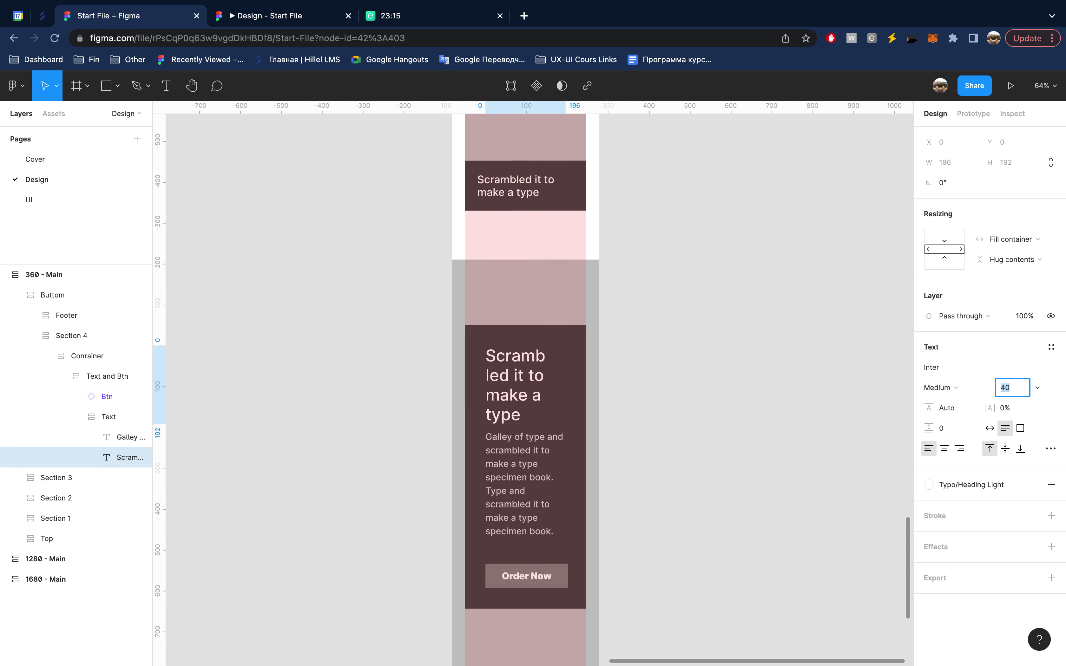
key(Up)
key(Up)
key(Up)
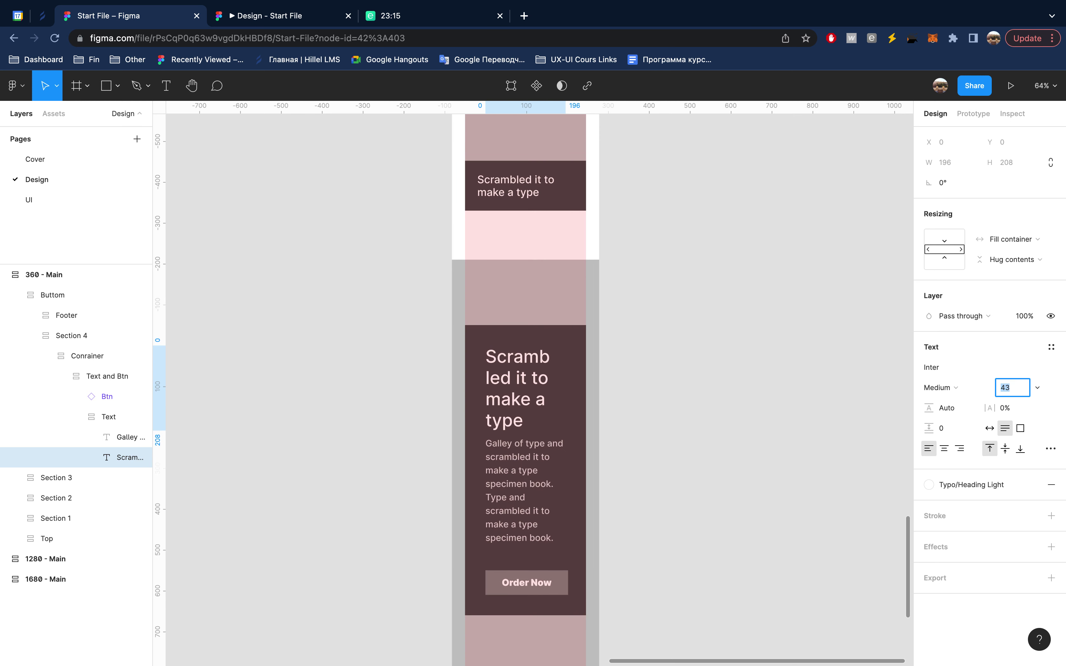
key(Return)
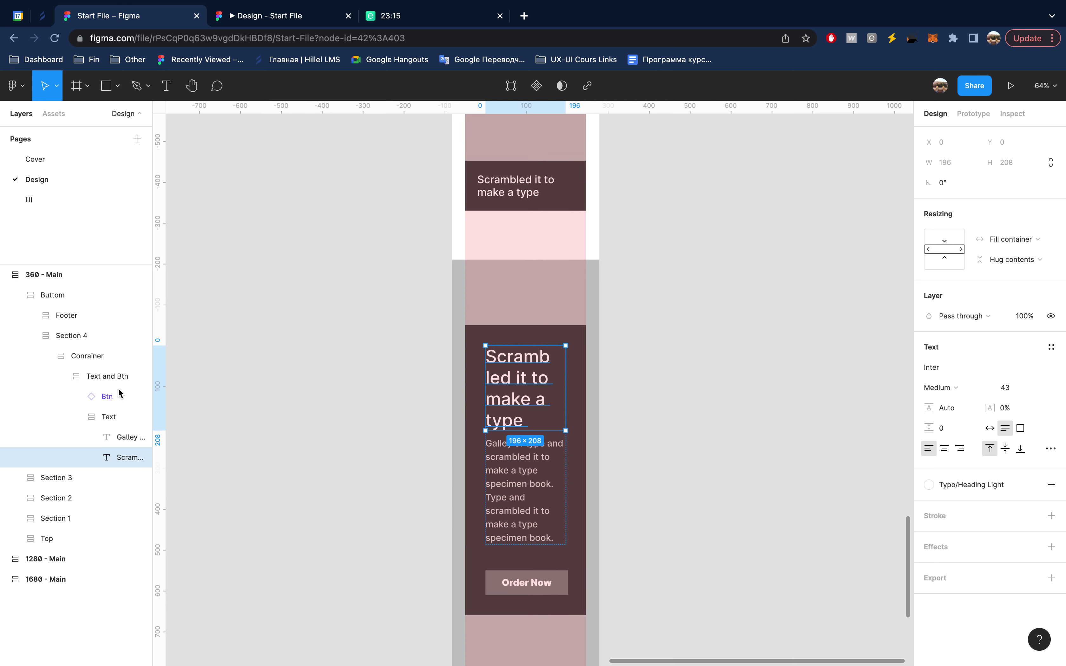
- Reduce the Text and Btn padding to 30 and style the paragraph with Body
click(101, 377)
click(1025, 275)
key(shift+Down)
key(shift+Down)
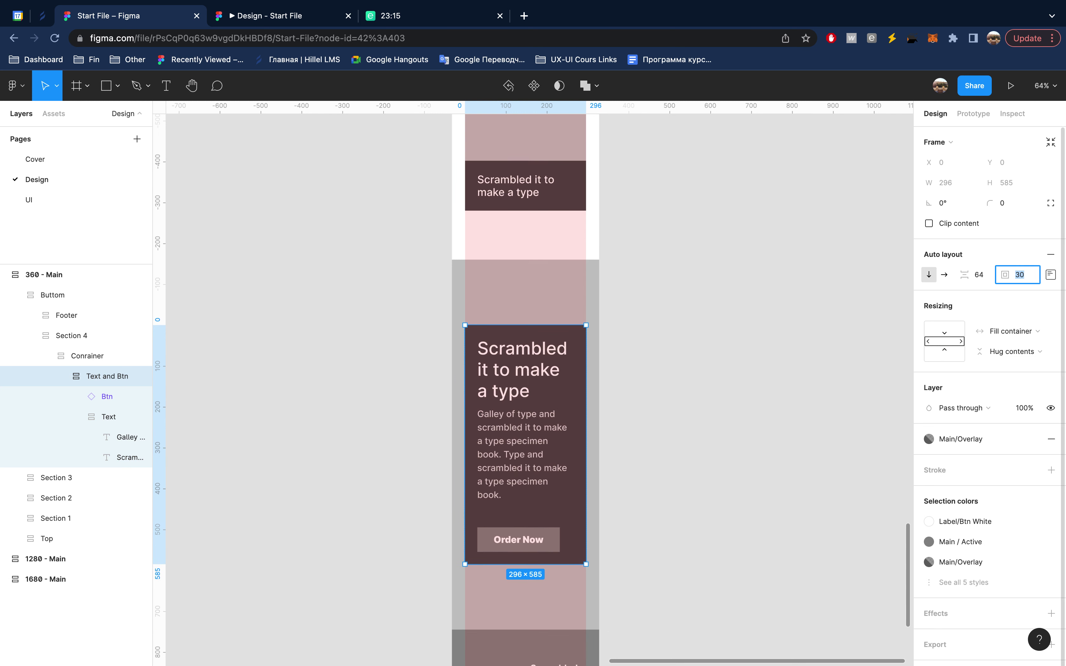
click(521, 437)
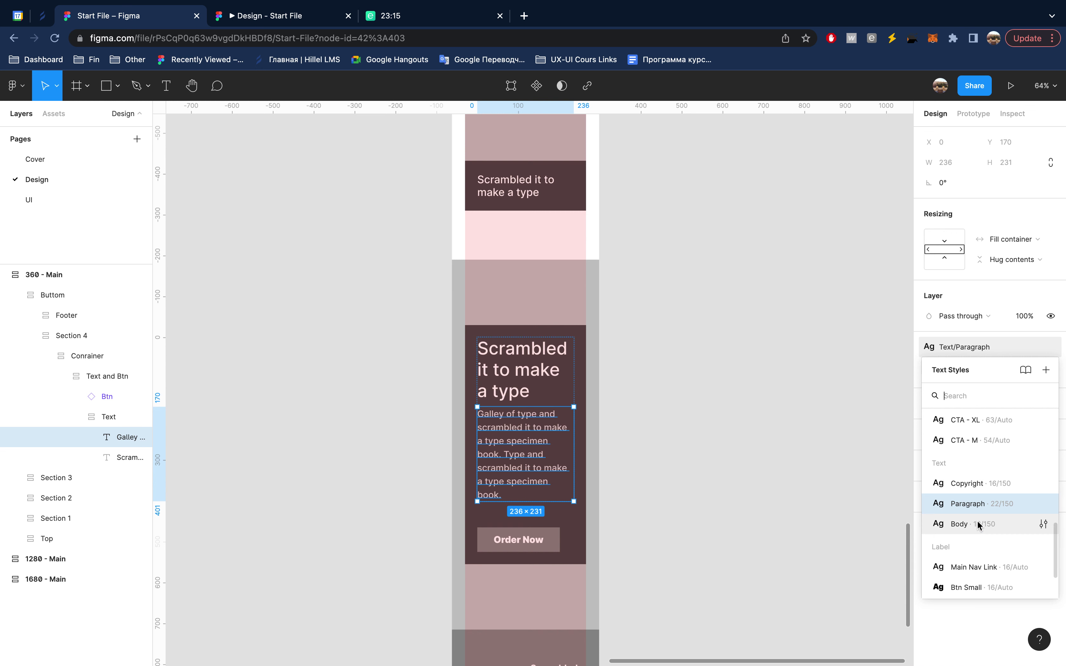
click(977, 523)
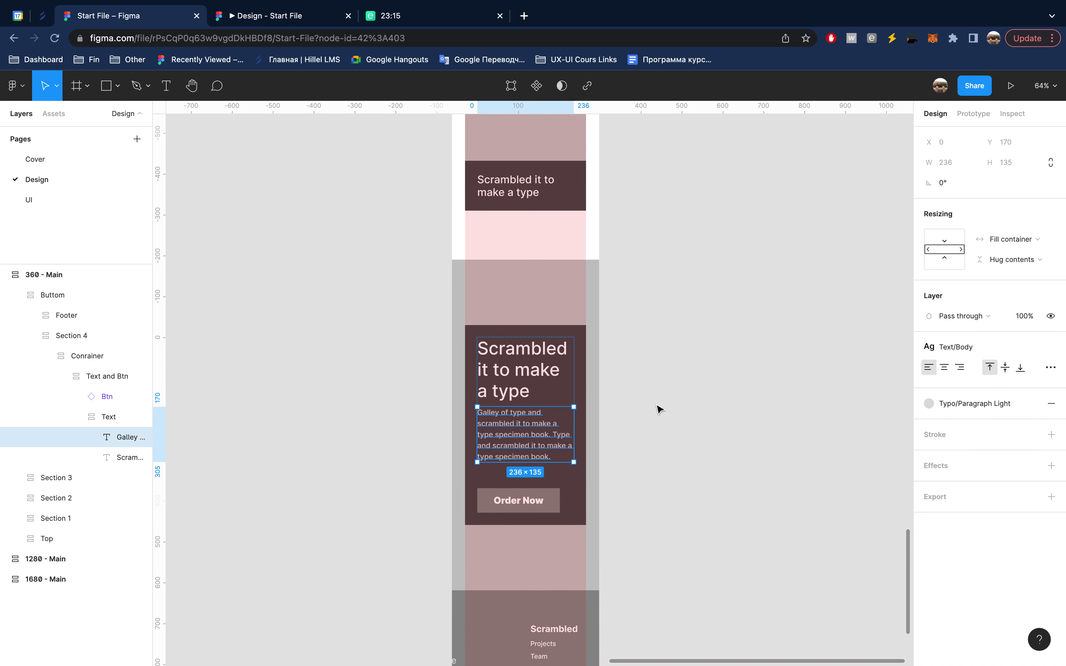
key(Escape)
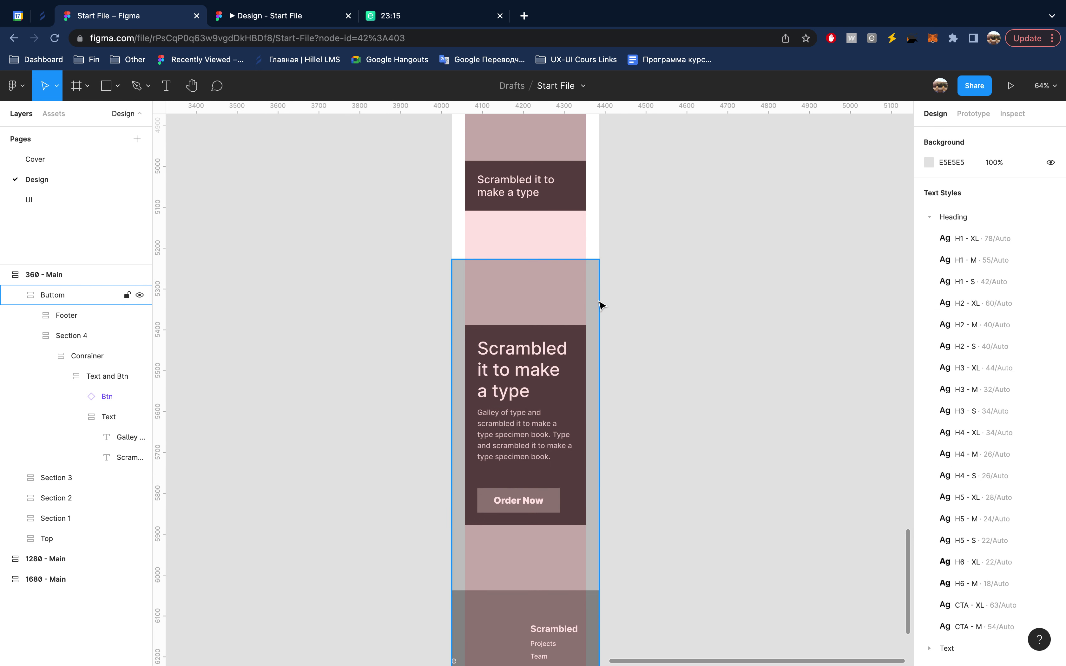
- Set Section 4's top and bottom padding to 40
click(598, 304)
click(95, 338)
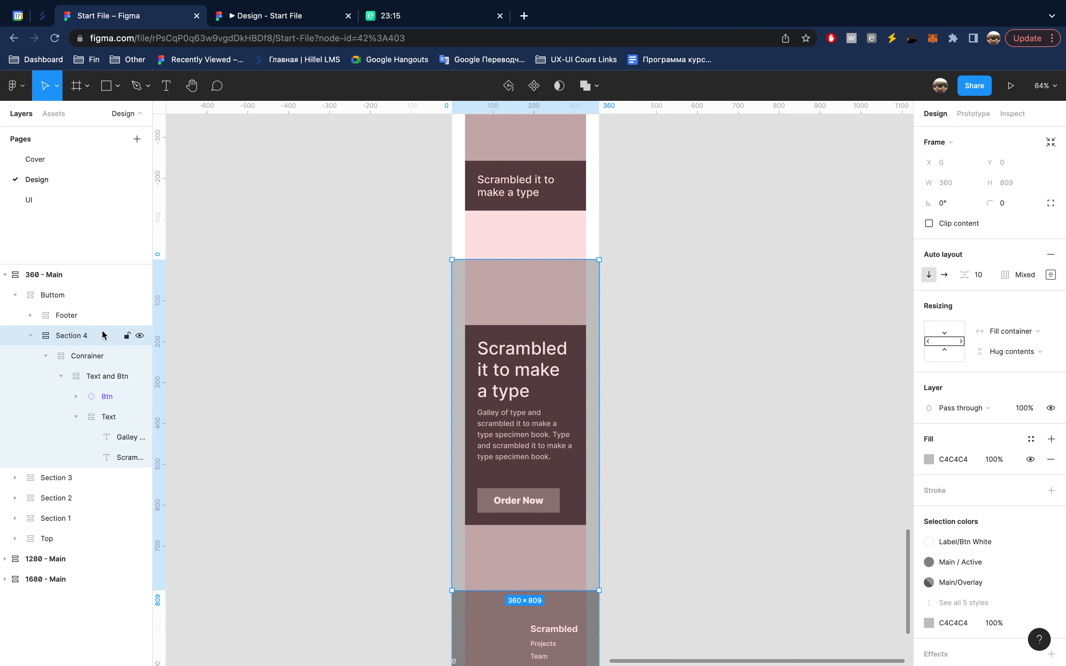
click(1048, 281)
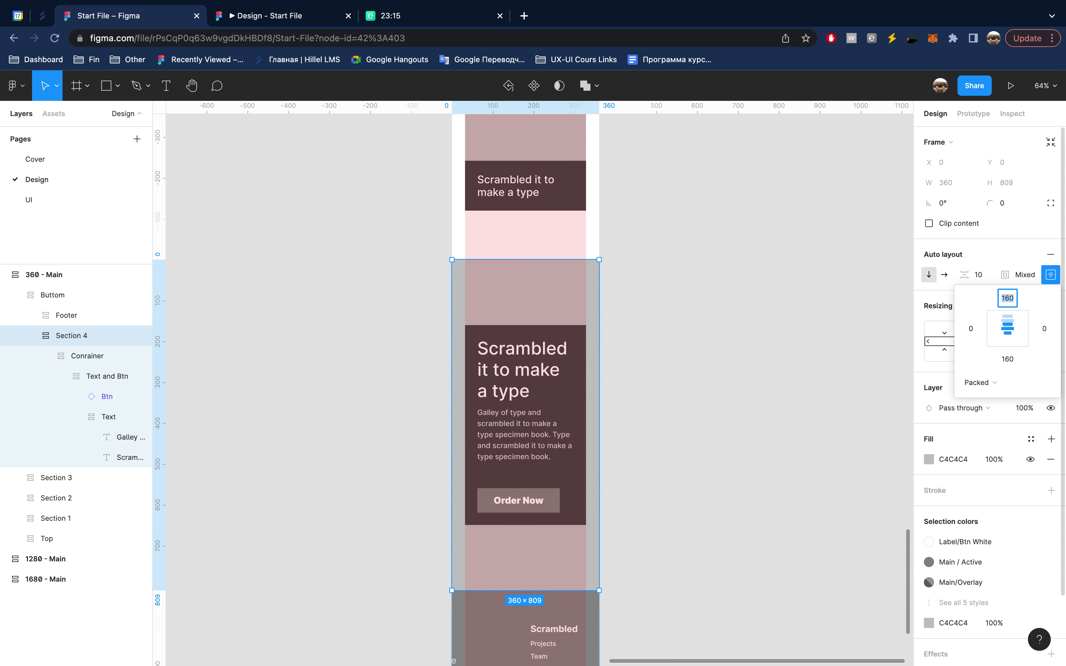
key(Return)
click(1015, 362)
text(40)
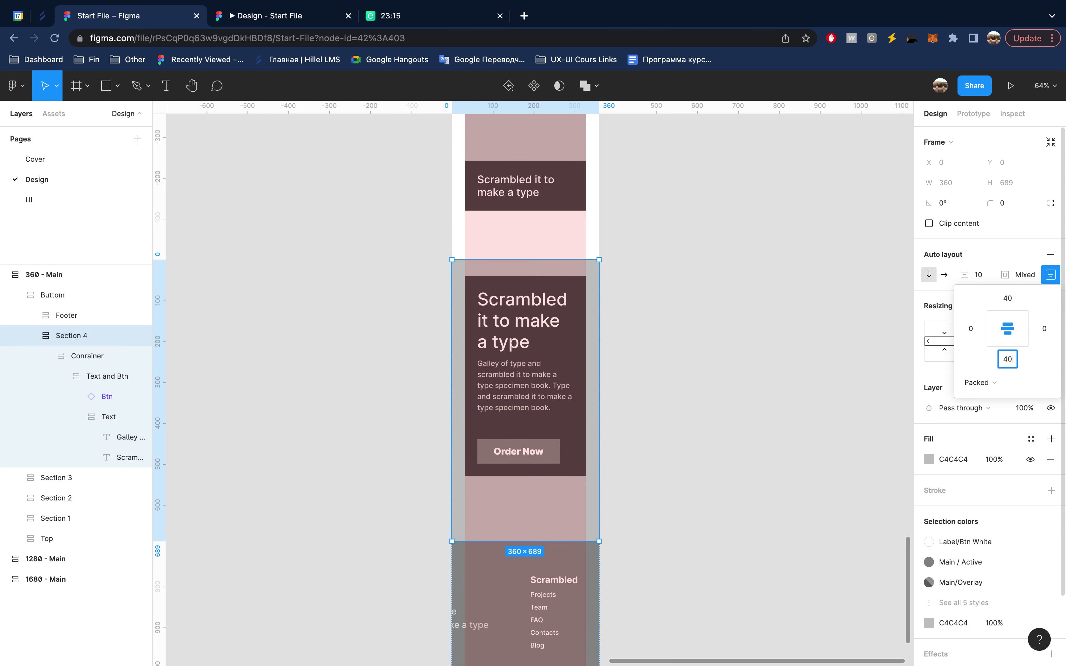
key(Return)
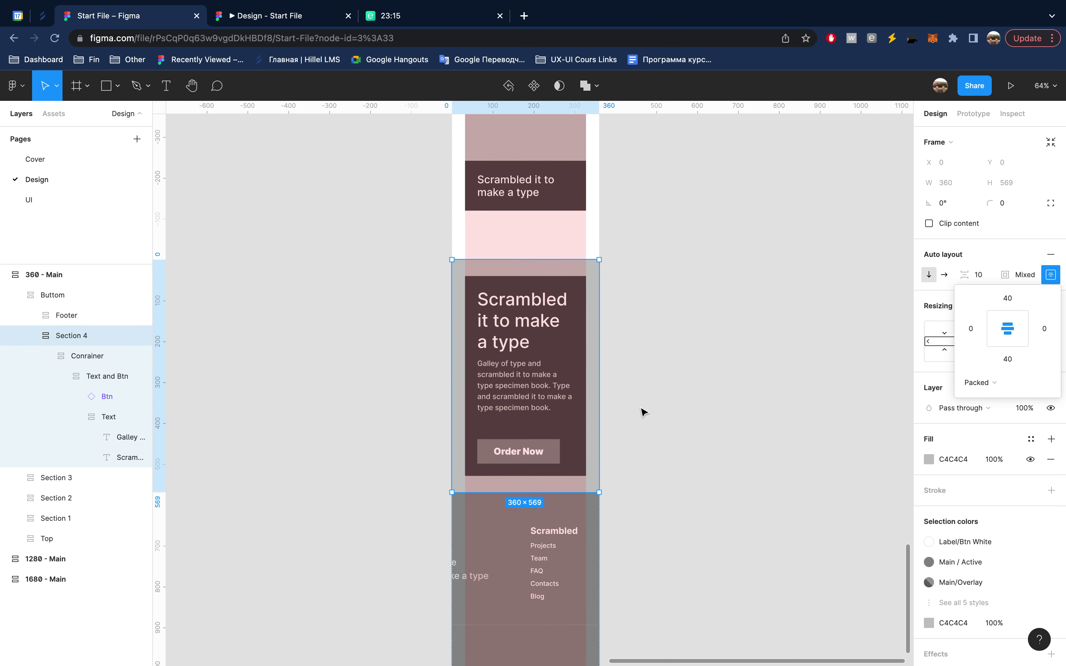
key(Escape)
- Create a new 'CTA - S' text style from the Scrambled heading
click(539, 328)
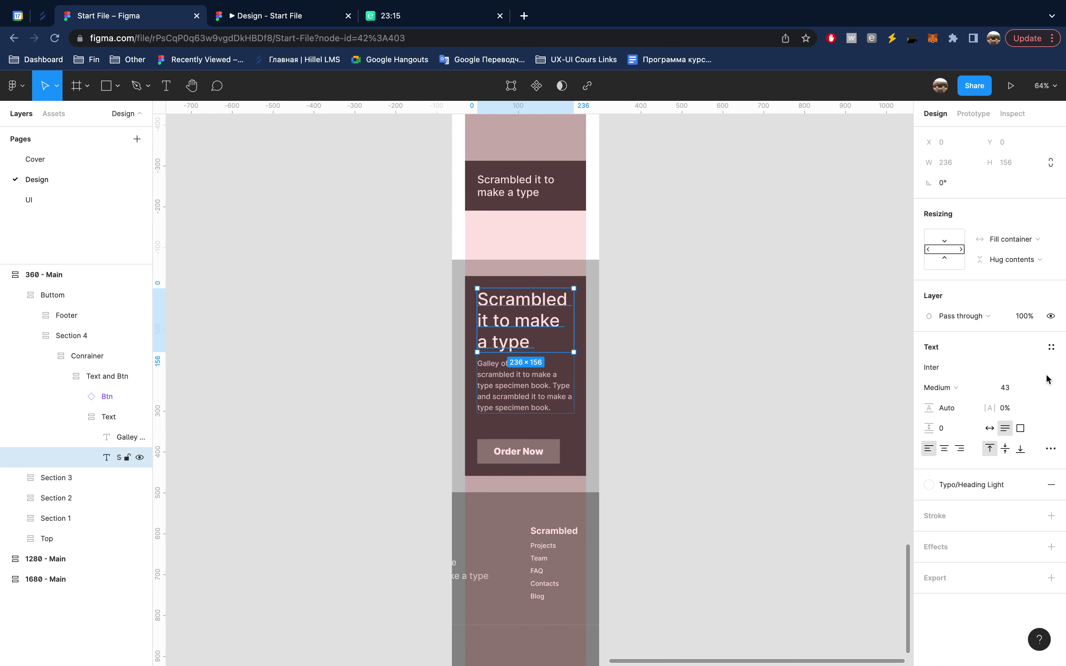
click(1050, 348)
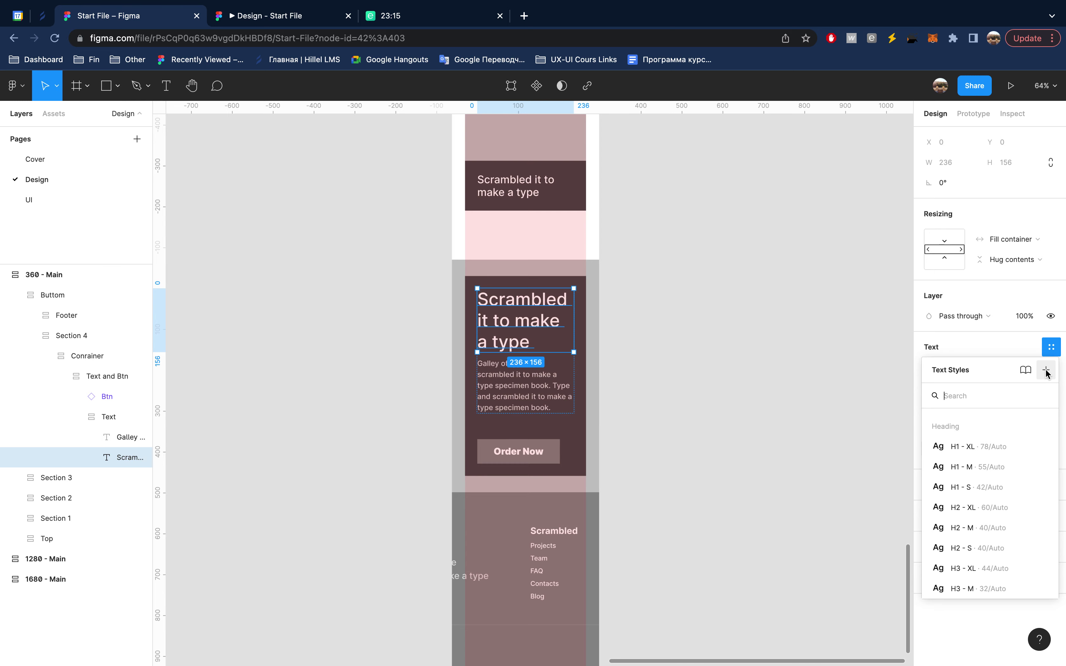
click(1047, 369)
text(q)
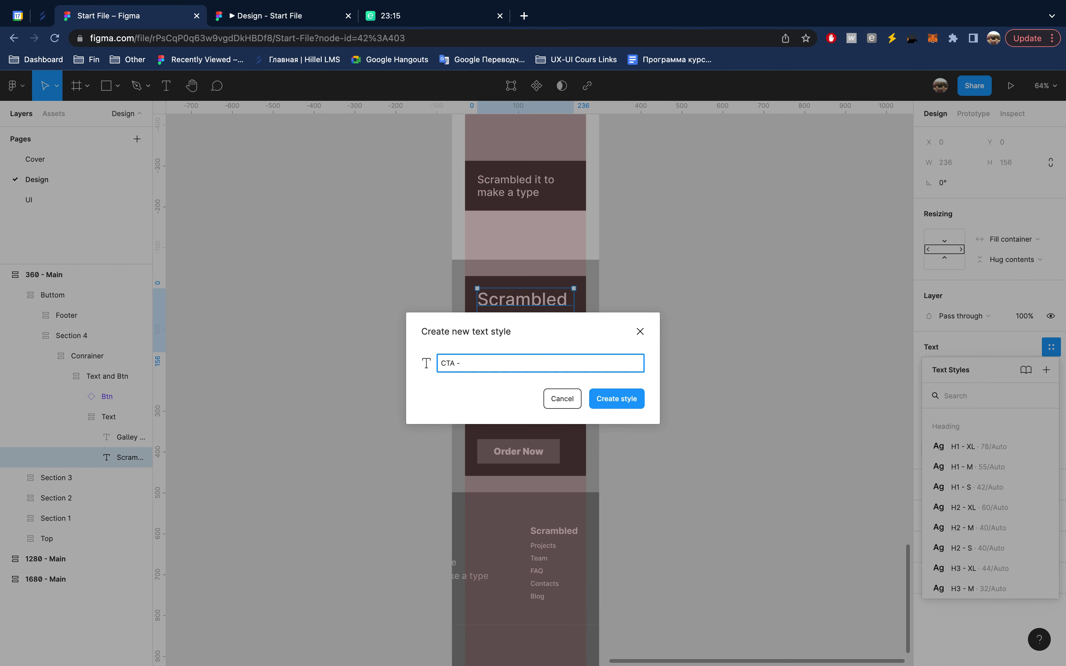
key(Return)
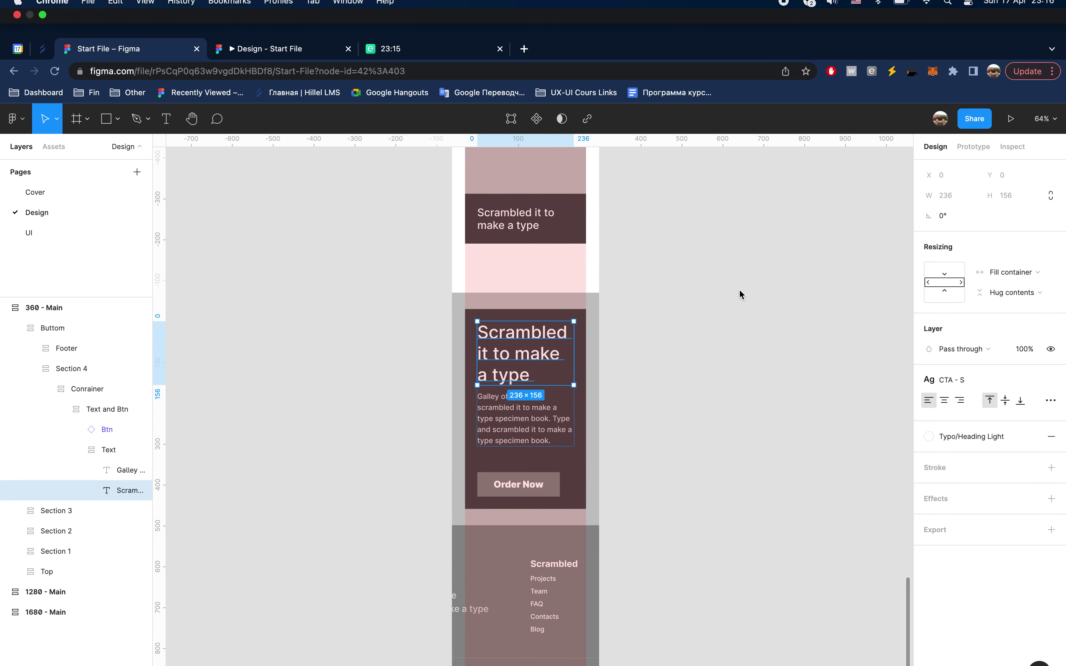
key(Escape)
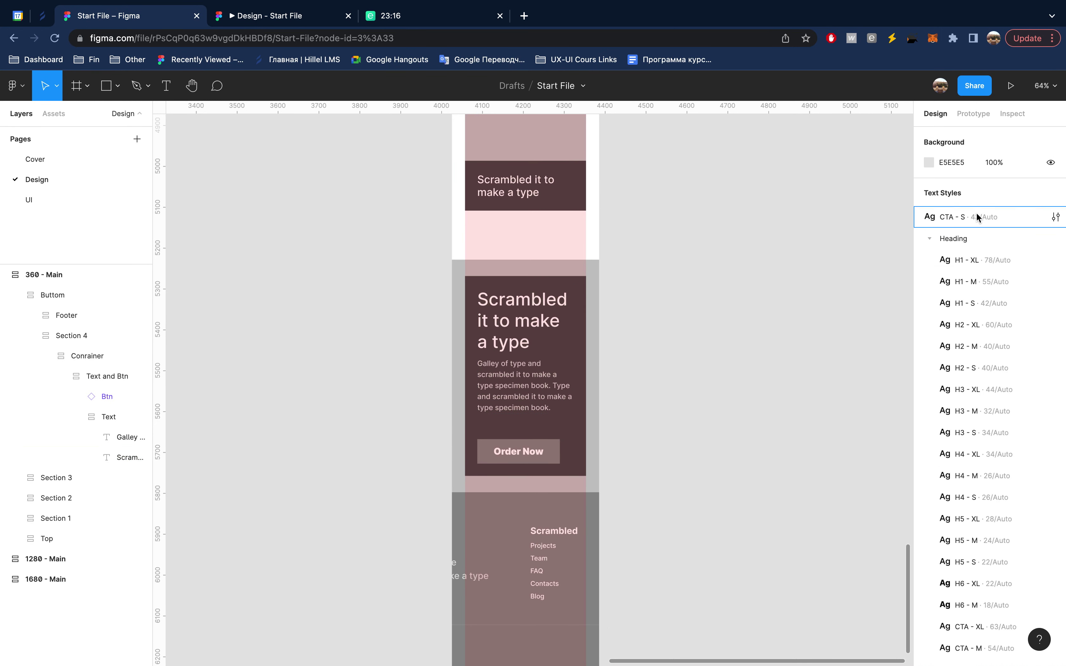
- Place the CTA - S style in the Heading group below CTA - M, then select the Footer frame
drag(978, 218, 991, 657)
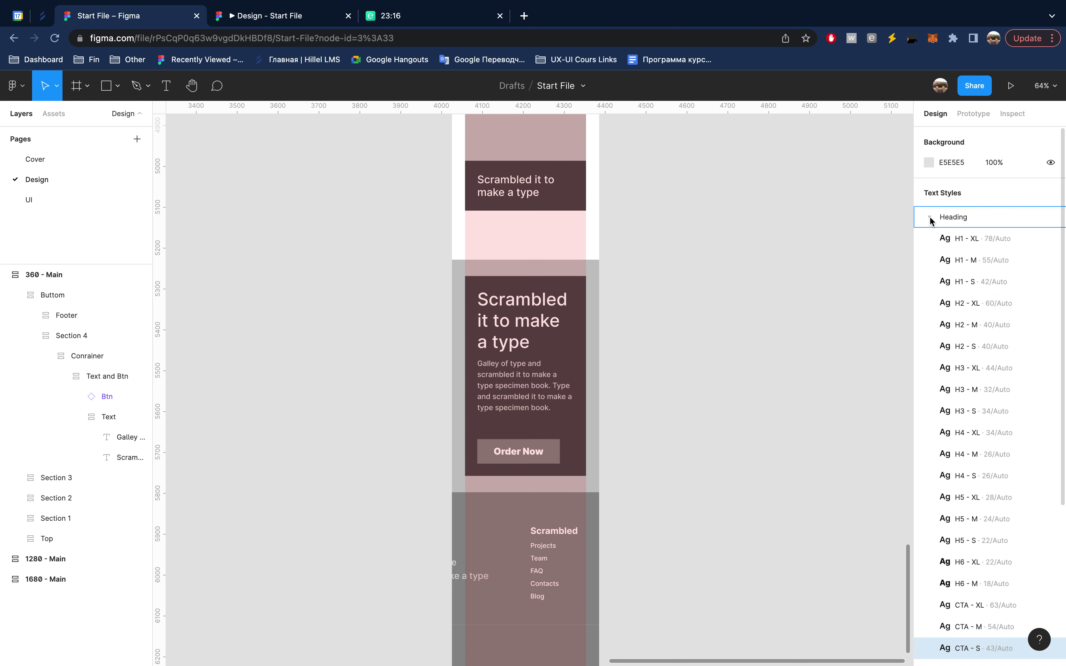
scroll(685, 412, down, 1)
scroll(685, 414, down, 5)
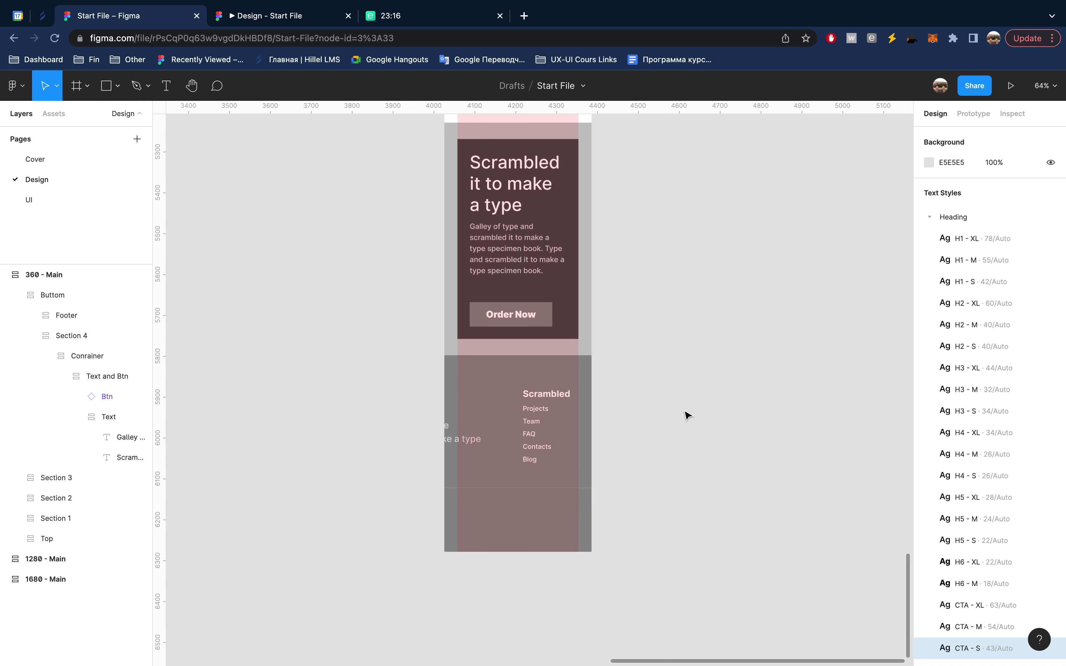
click(546, 427)
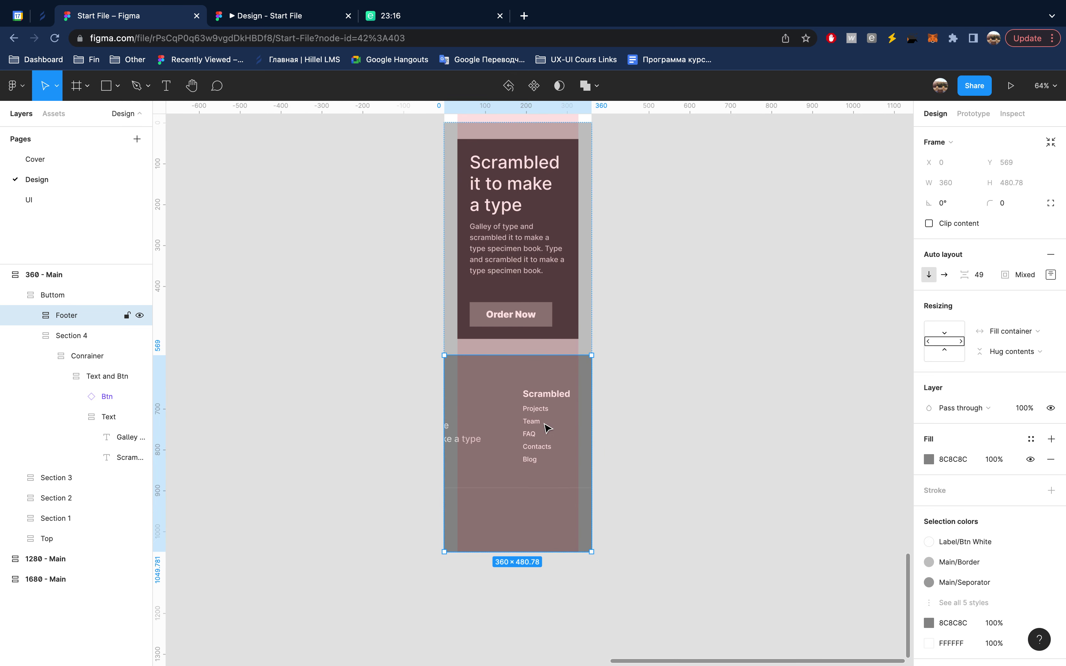
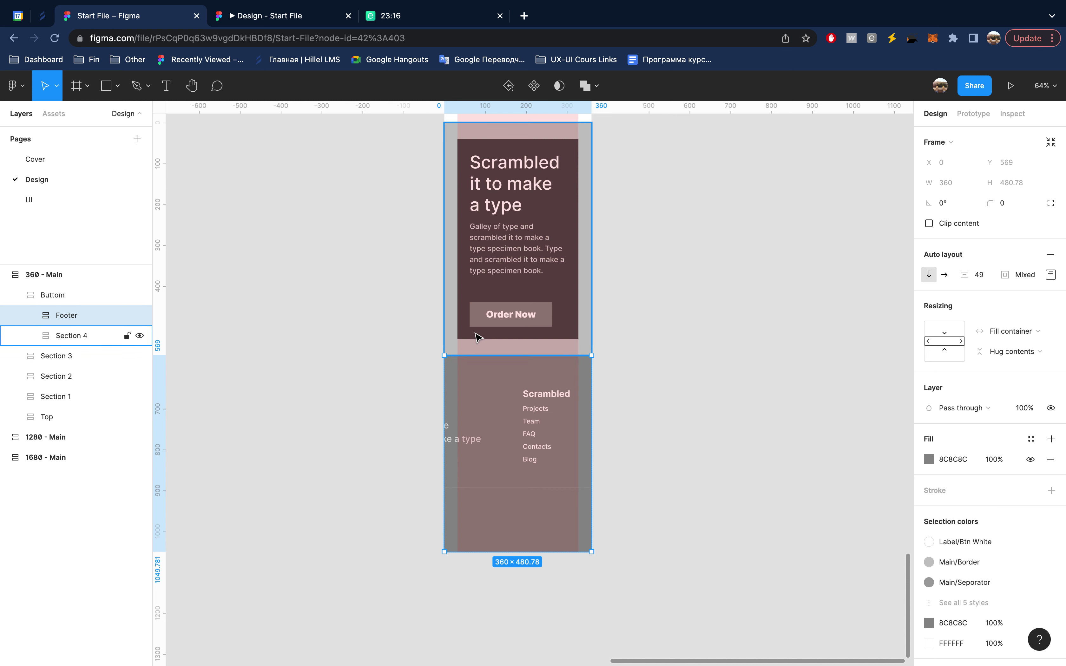
- Set the 360 footer's Container width to 296, then expand it to show Bottom, Separator and Top
click(30, 315)
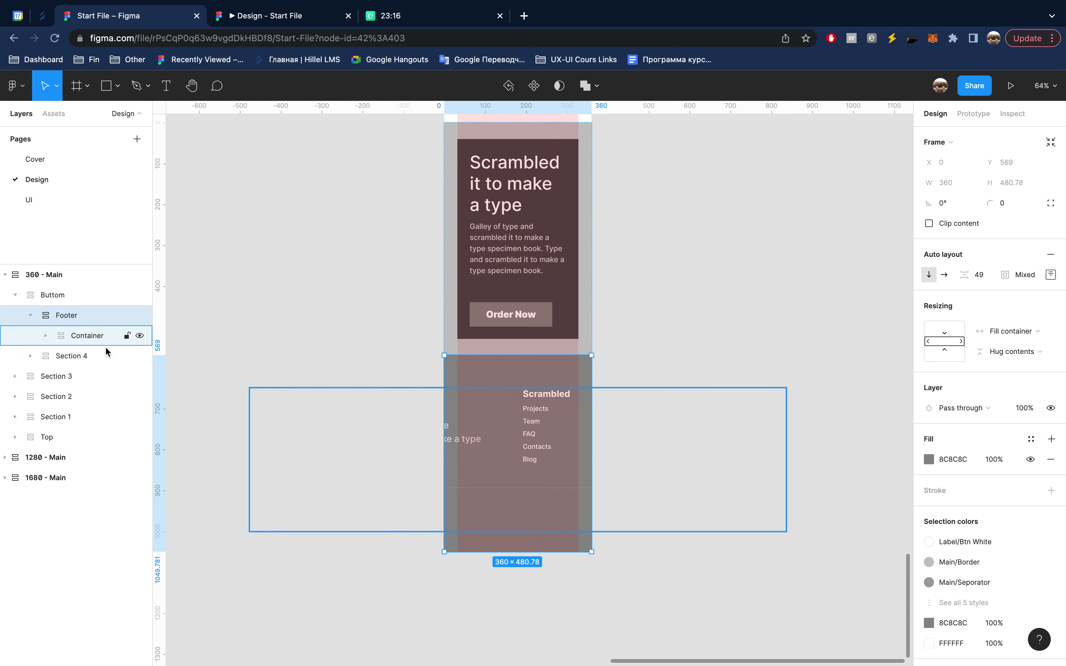
click(82, 337)
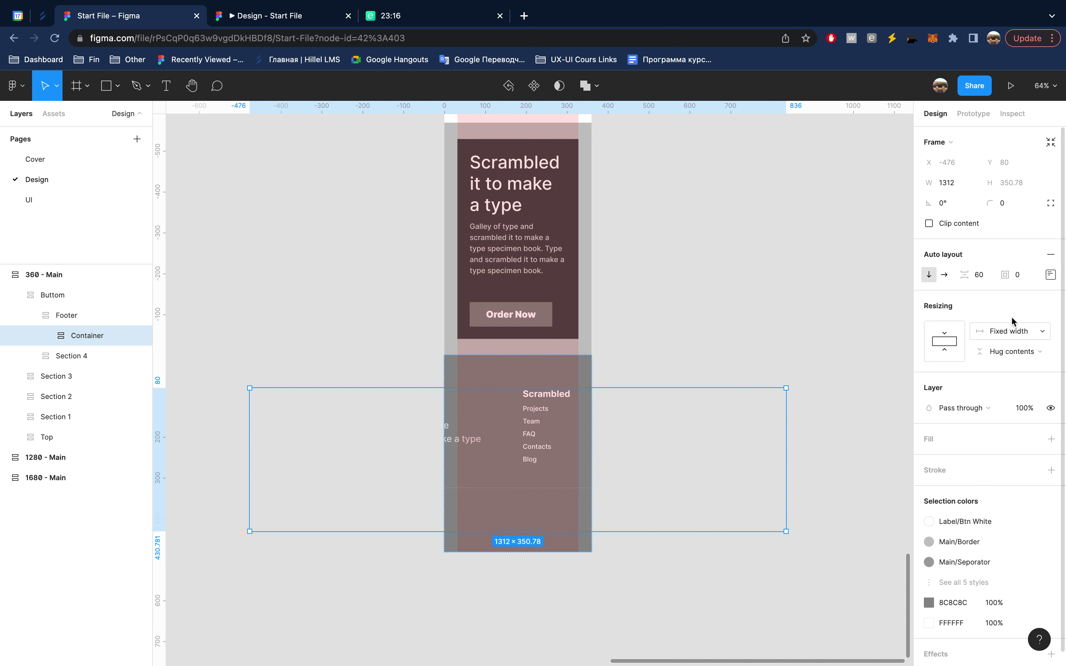
click(958, 185)
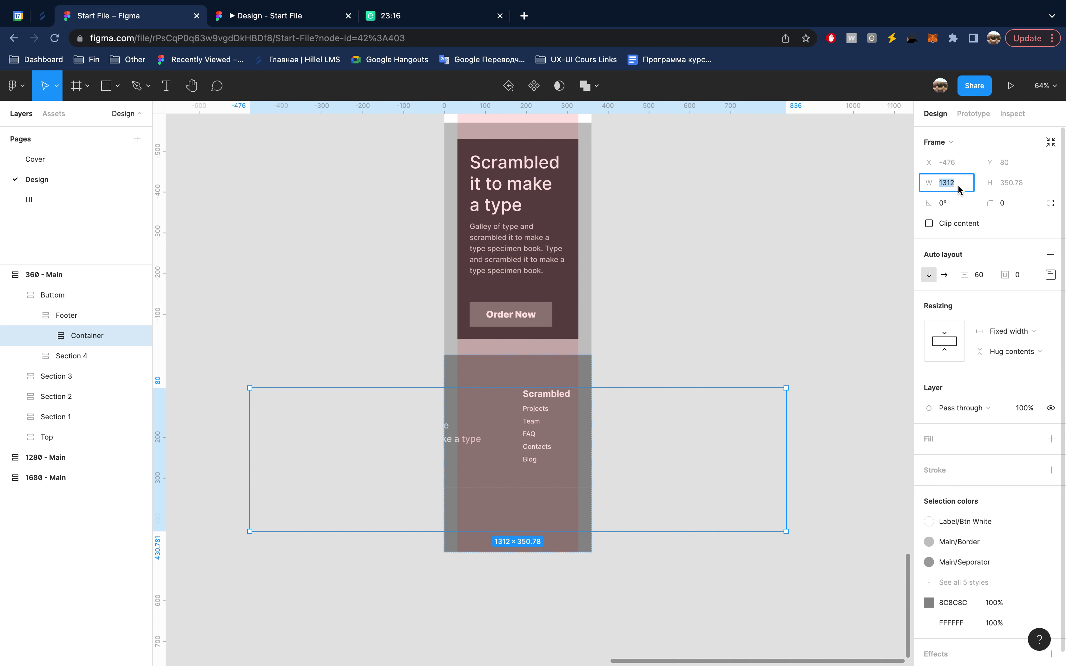
text(2)
key(Return)
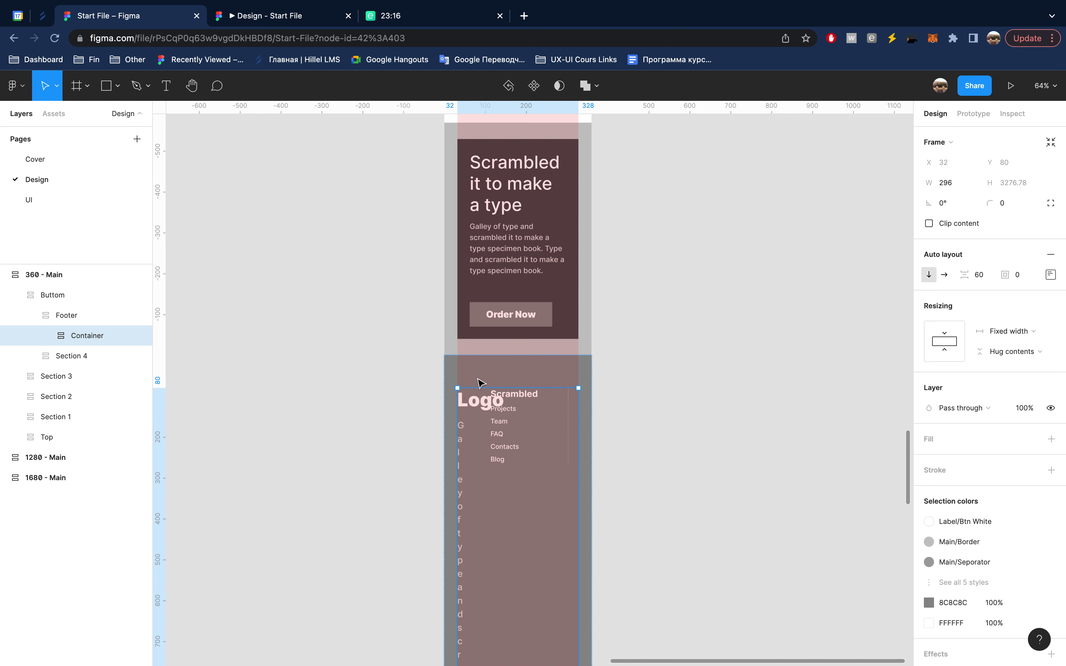
scroll(509, 412, down, 5)
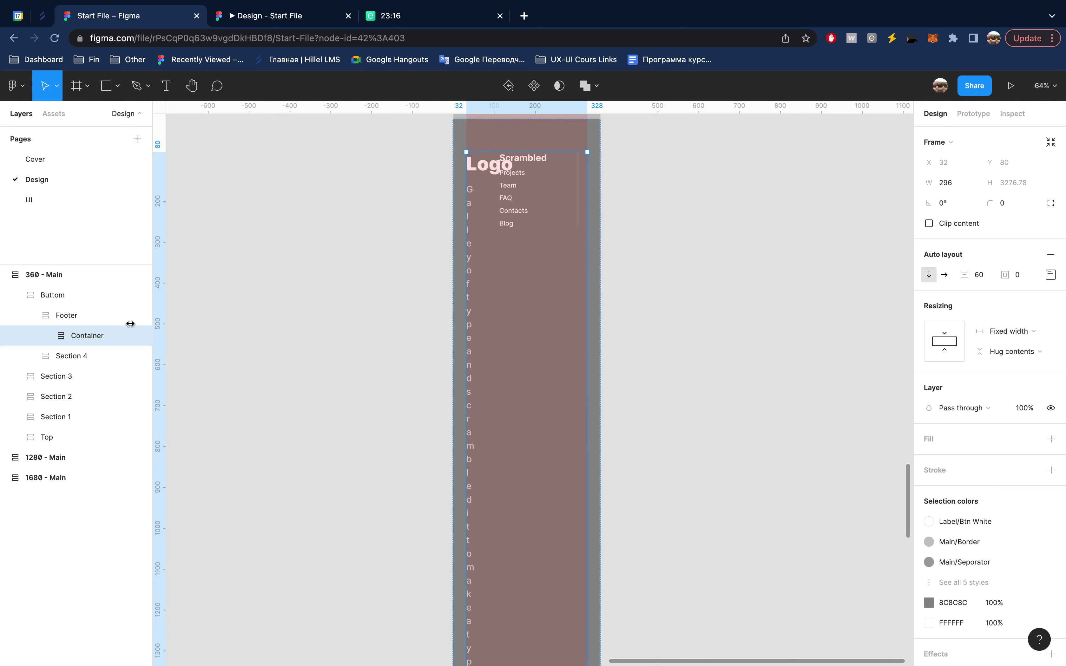
click(46, 335)
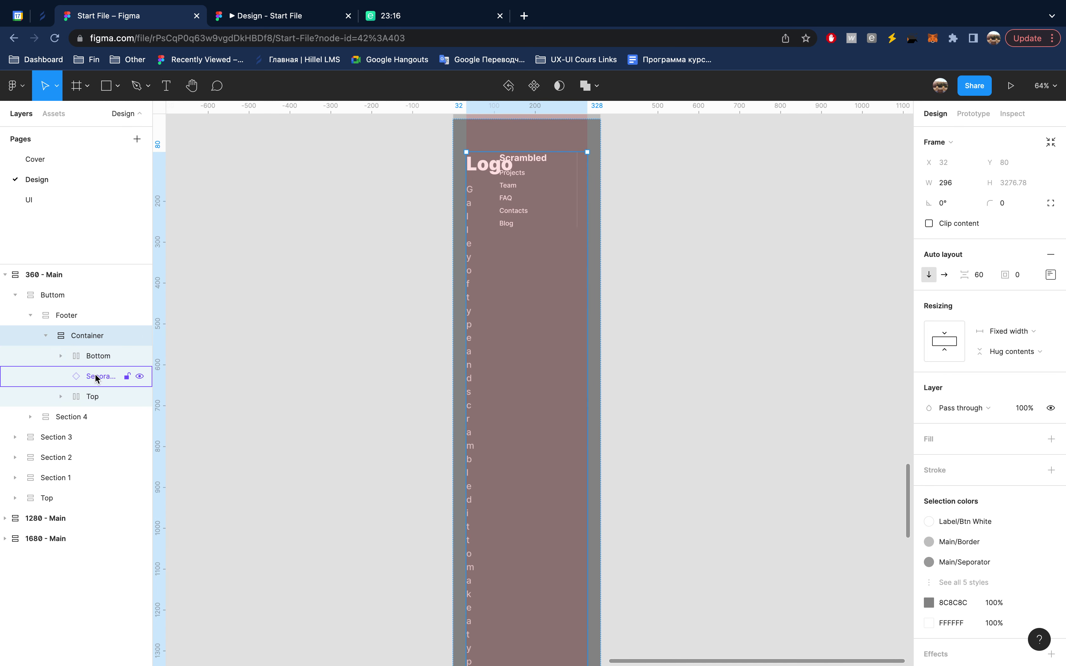
click(99, 356)
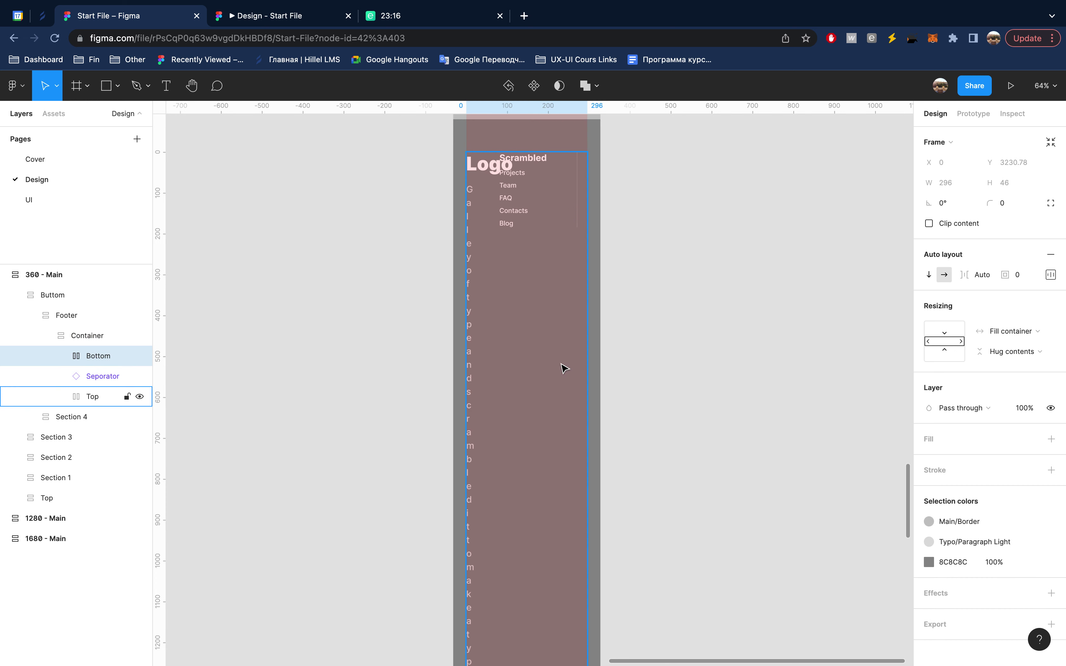
key(minus)
- Switch the footer's Top frame to vertical auto layout
click(93, 396)
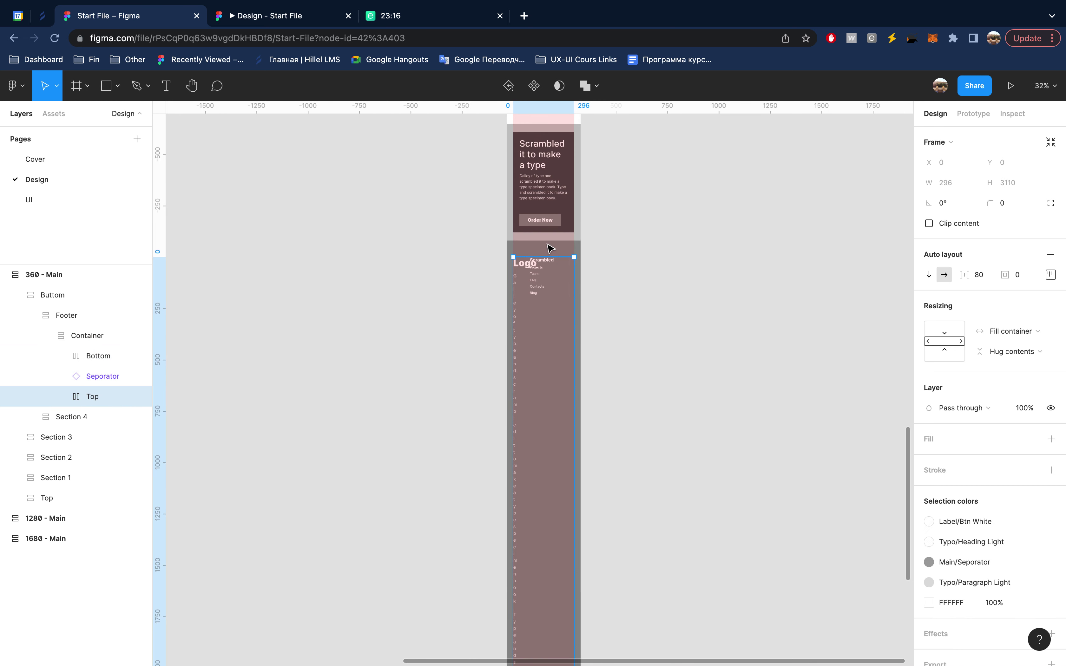
scroll(545, 258, up, 5)
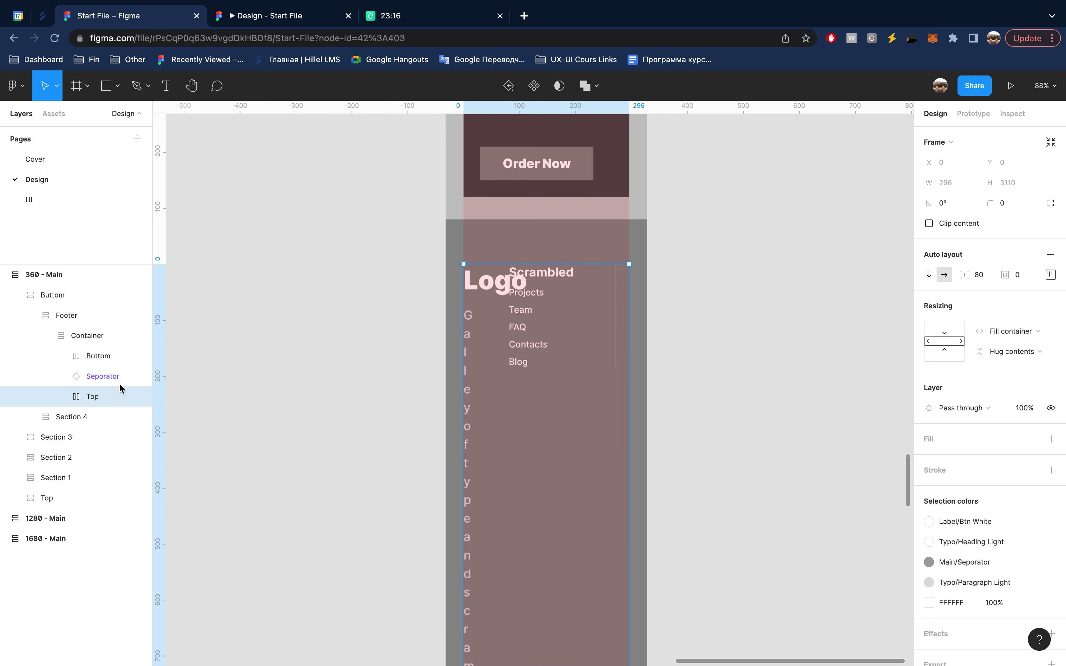
mouse_move(92, 396)
click(60, 396)
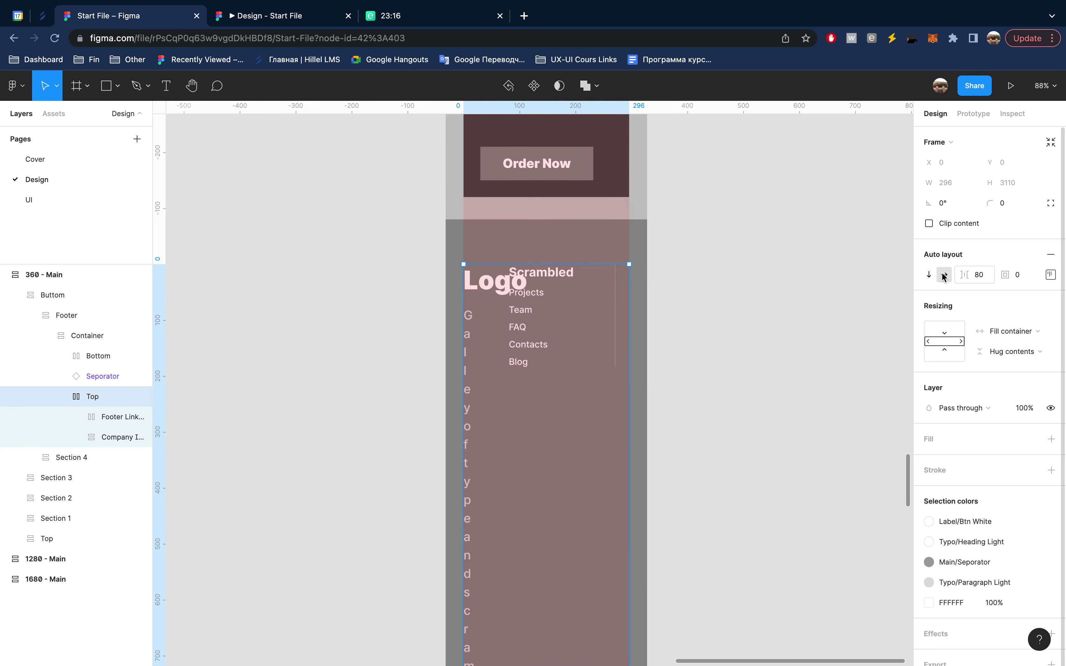
click(930, 277)
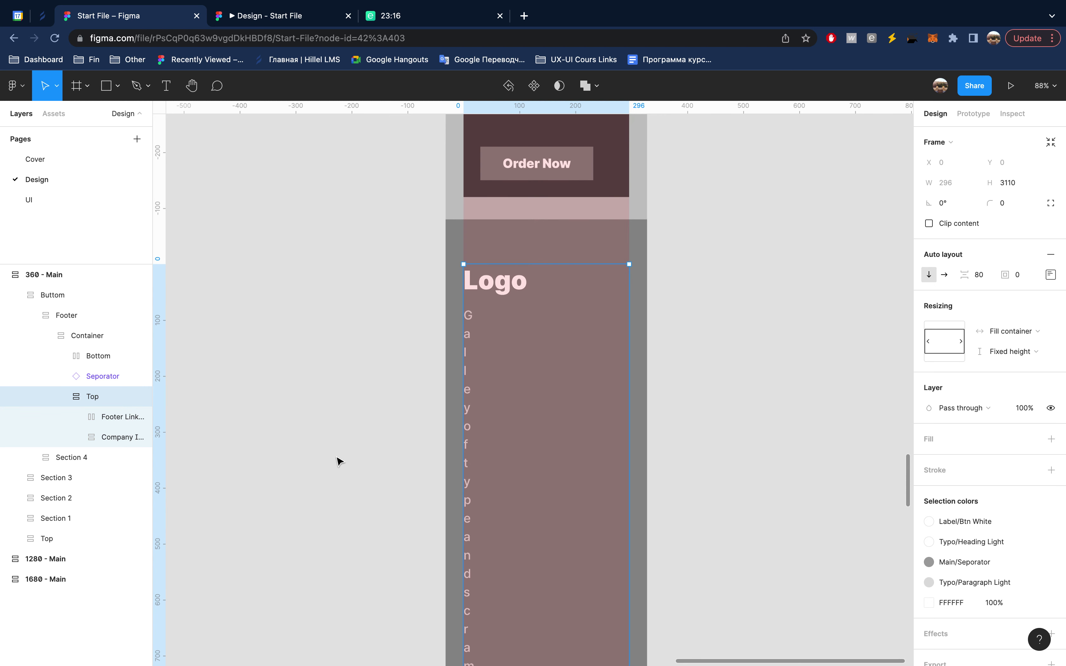
- Make Company Info fill the container width and hug its contents in height
click(69, 438)
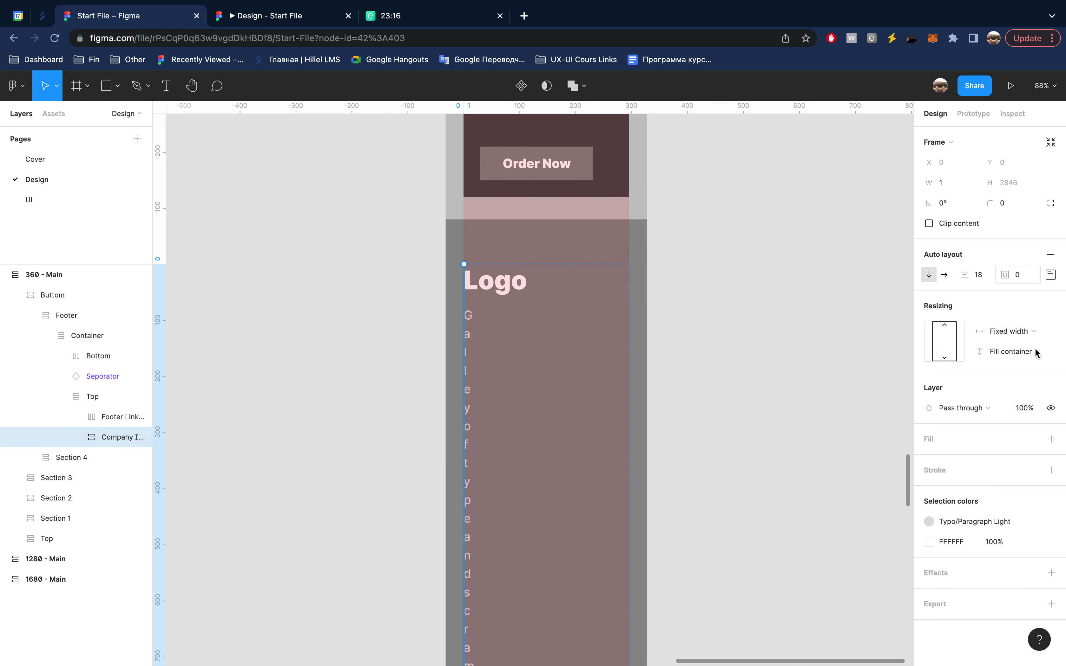
click(1016, 339)
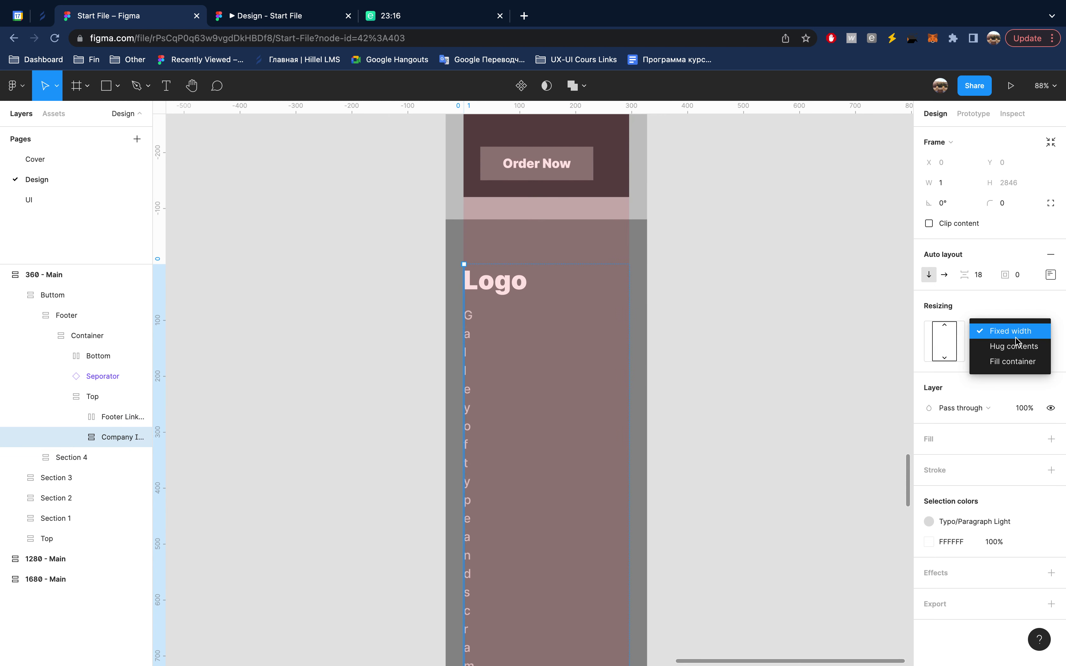
click(1015, 362)
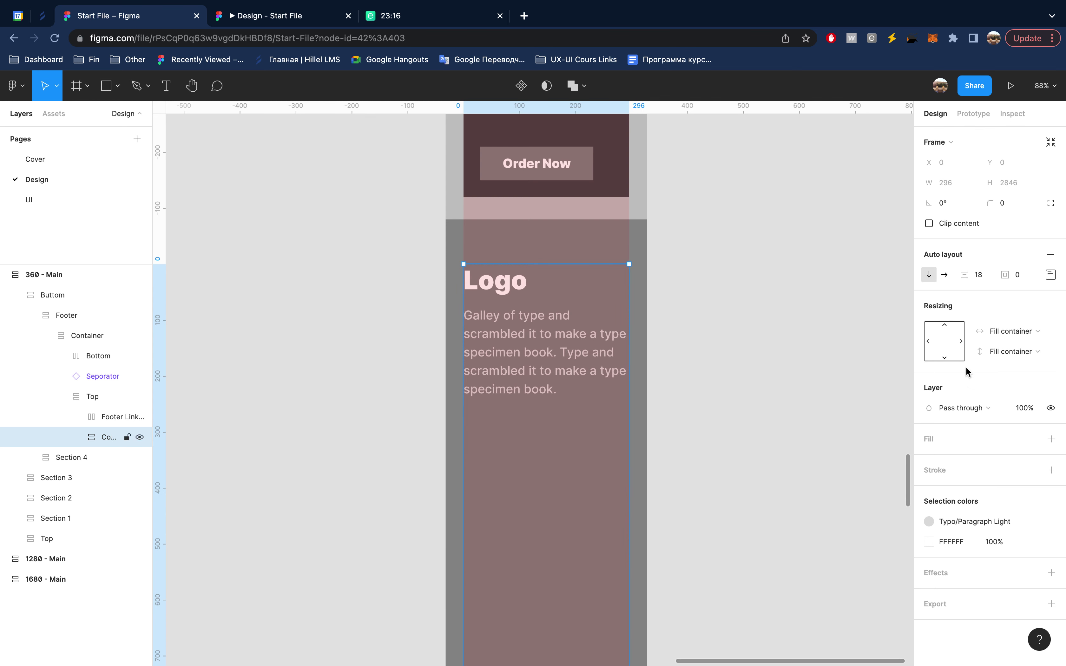
click(1022, 353)
click(1021, 342)
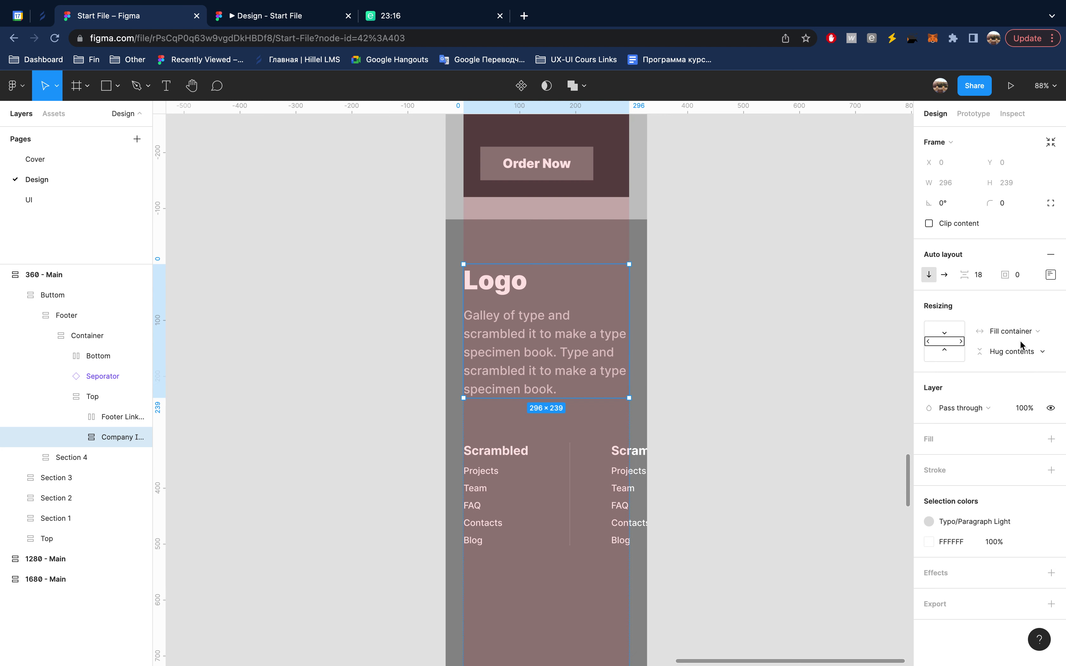
- Give Footer Links vertical auto layout, Fill container width and Hug contents height
click(101, 420)
click(928, 275)
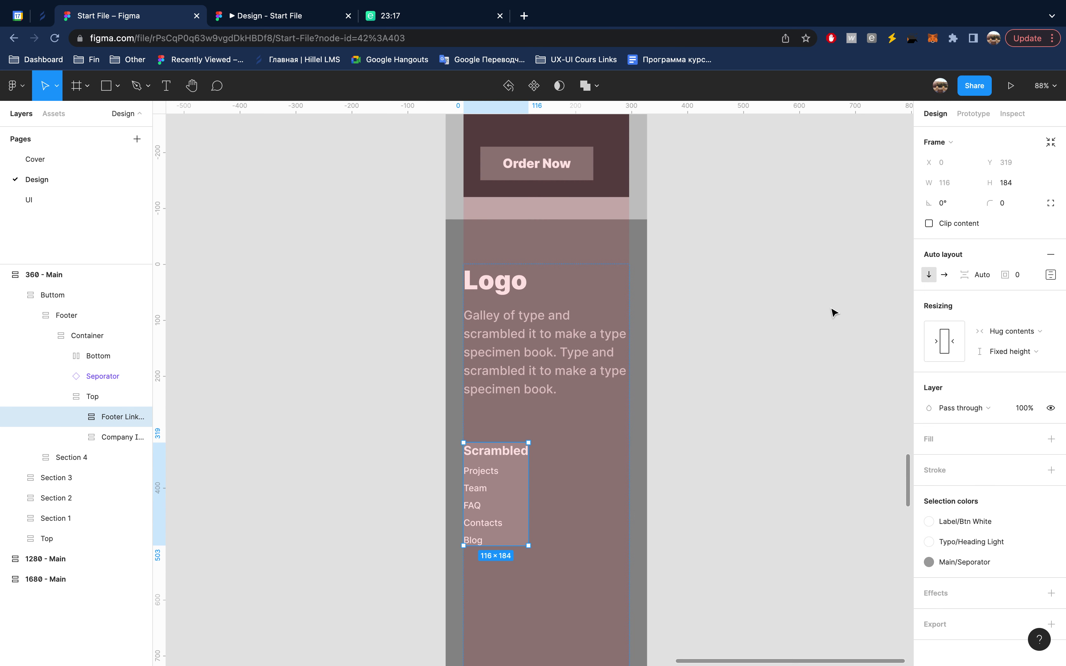
click(1027, 335)
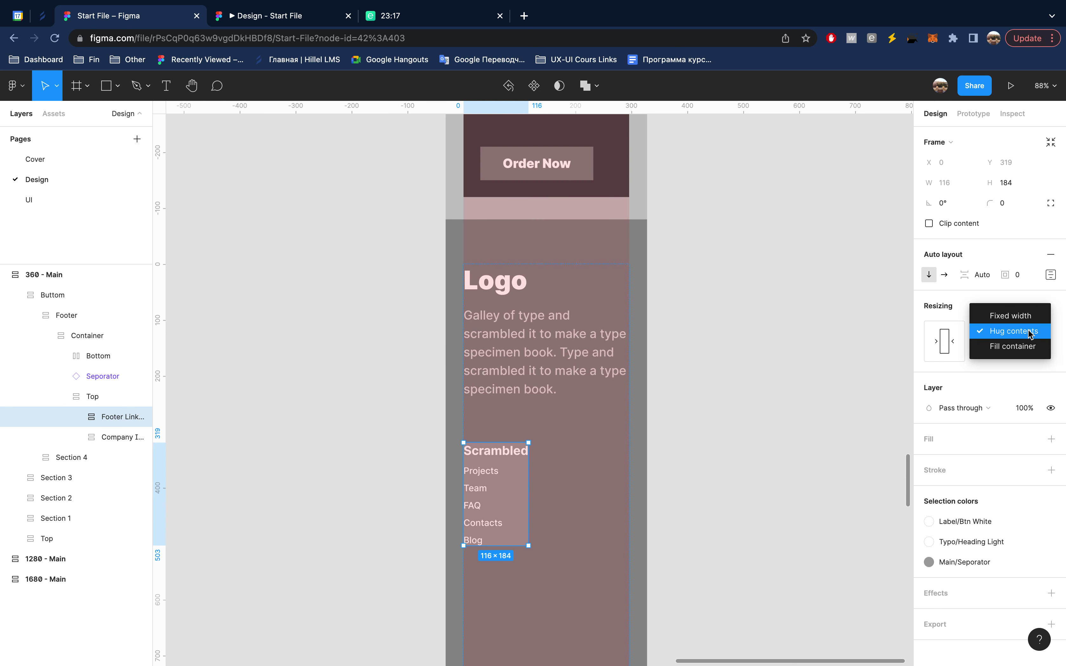
click(1029, 347)
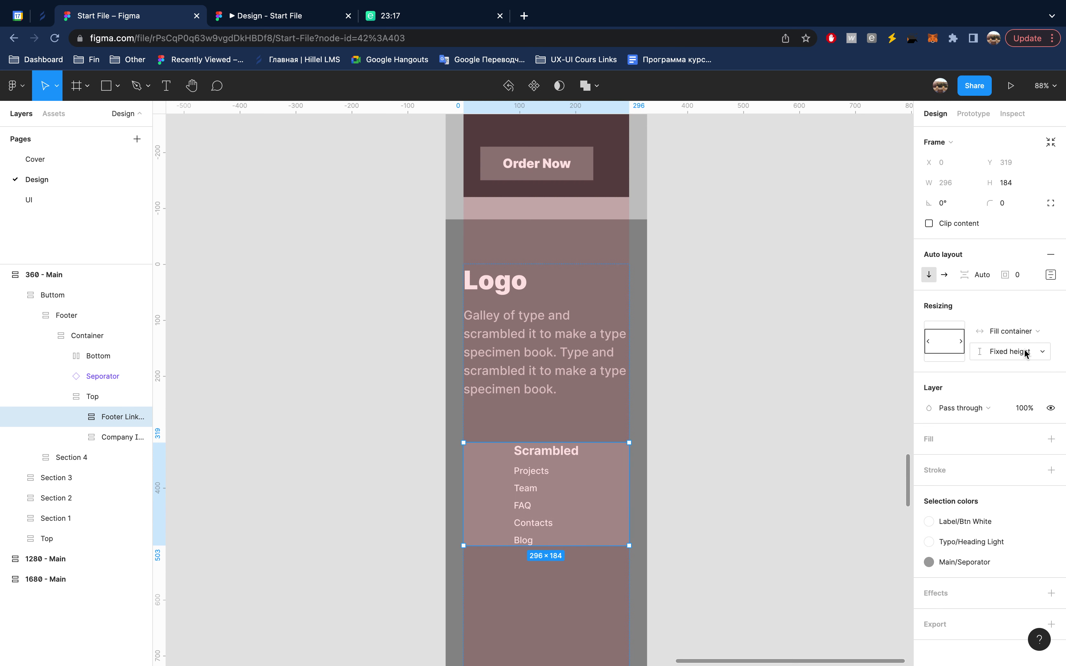
click(1023, 354)
click(1023, 367)
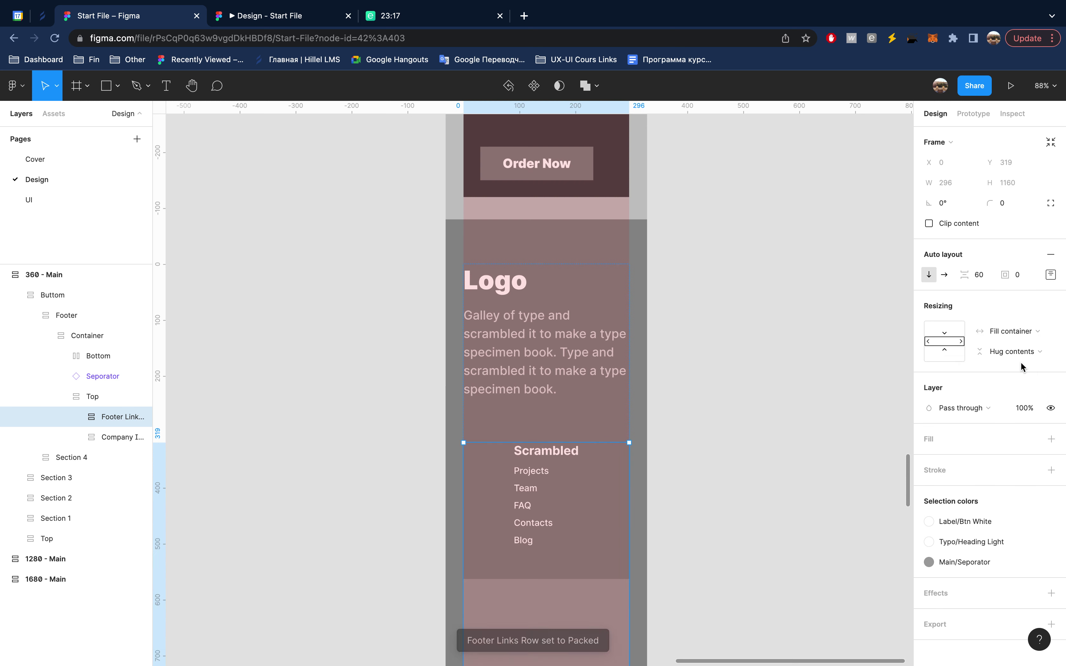
- Set both footer separators to a height of 1
click(83, 416)
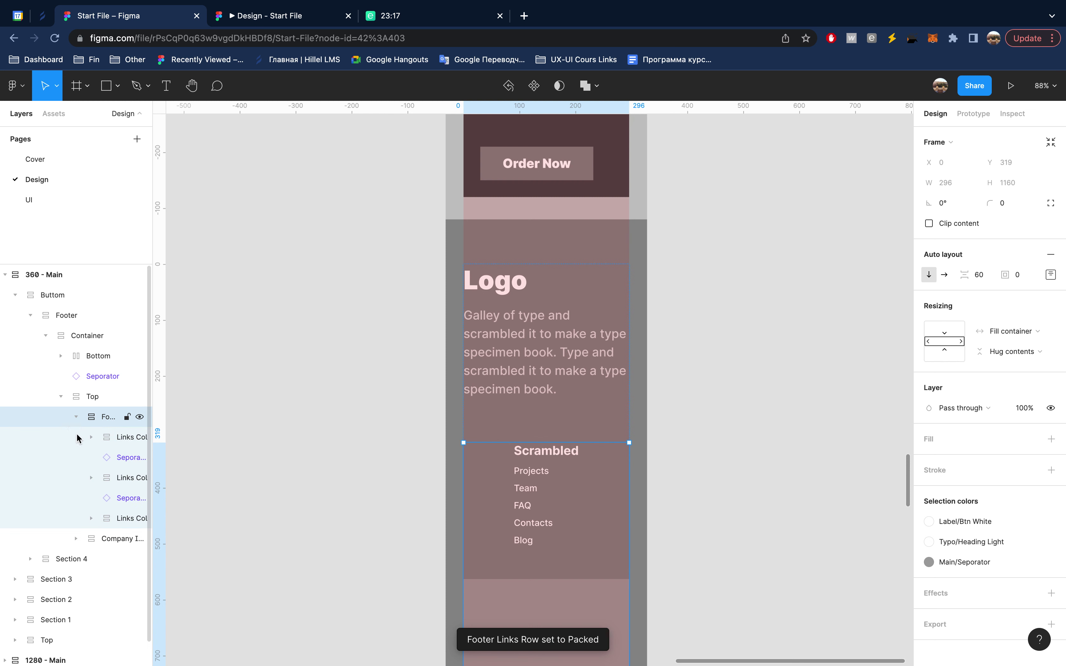
scroll(456, 496, down, 5)
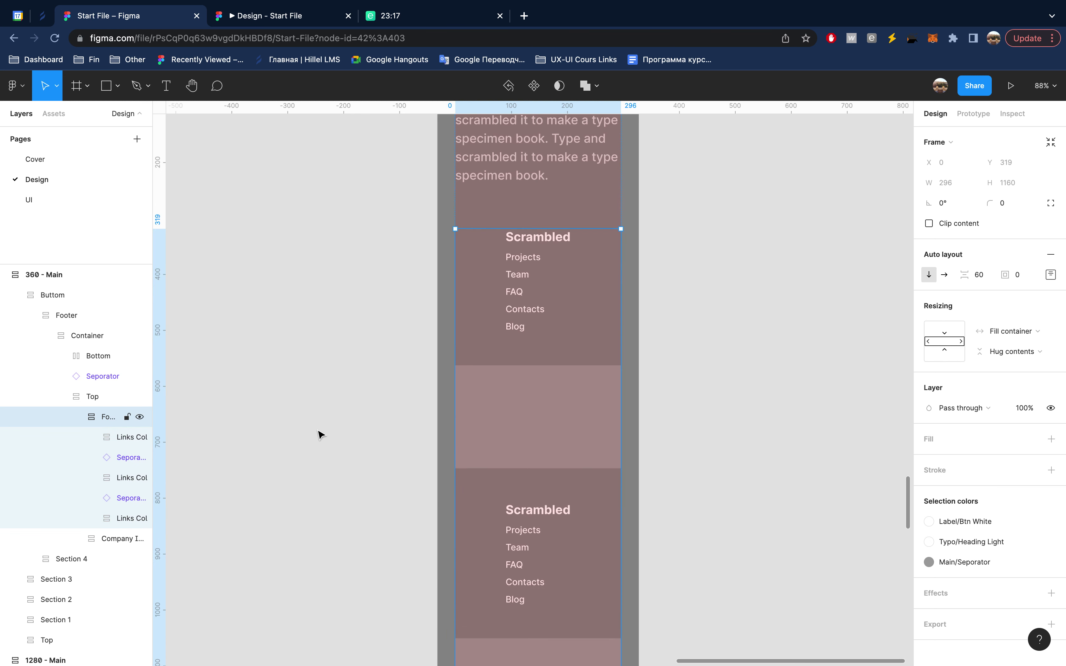
click(90, 456)
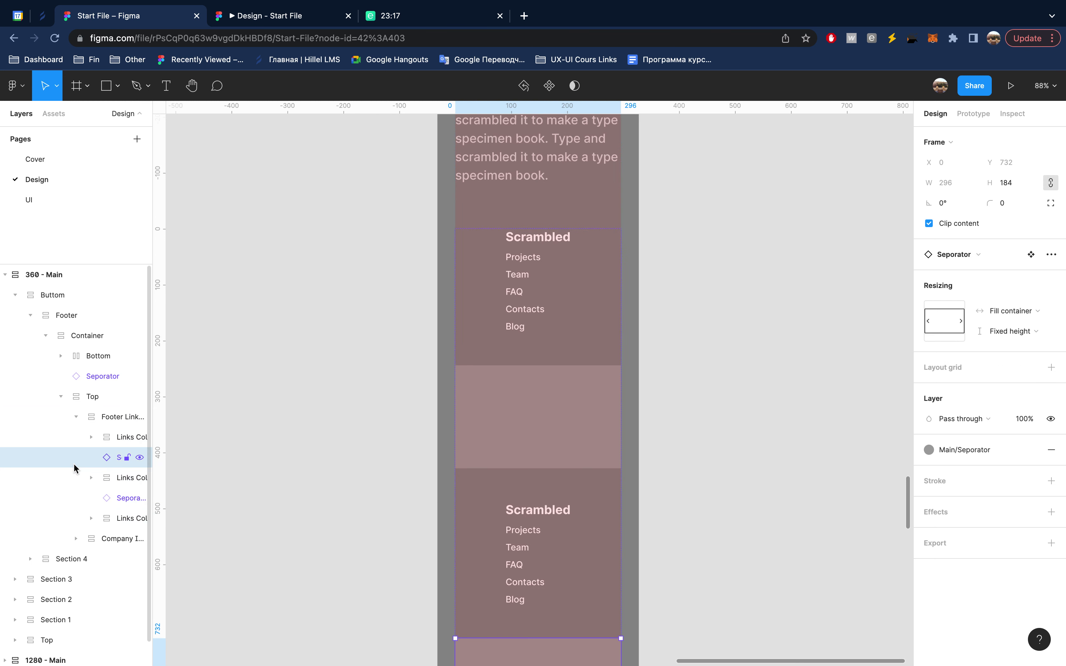
shift+click(75, 497)
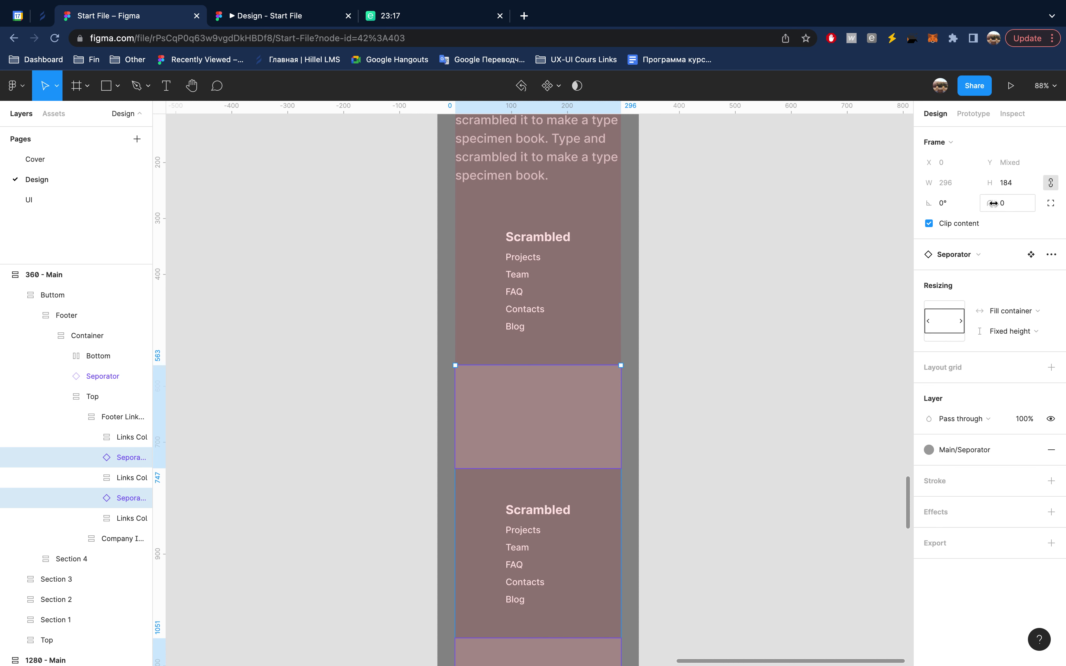
click(1019, 185)
text(1)
key(Return)
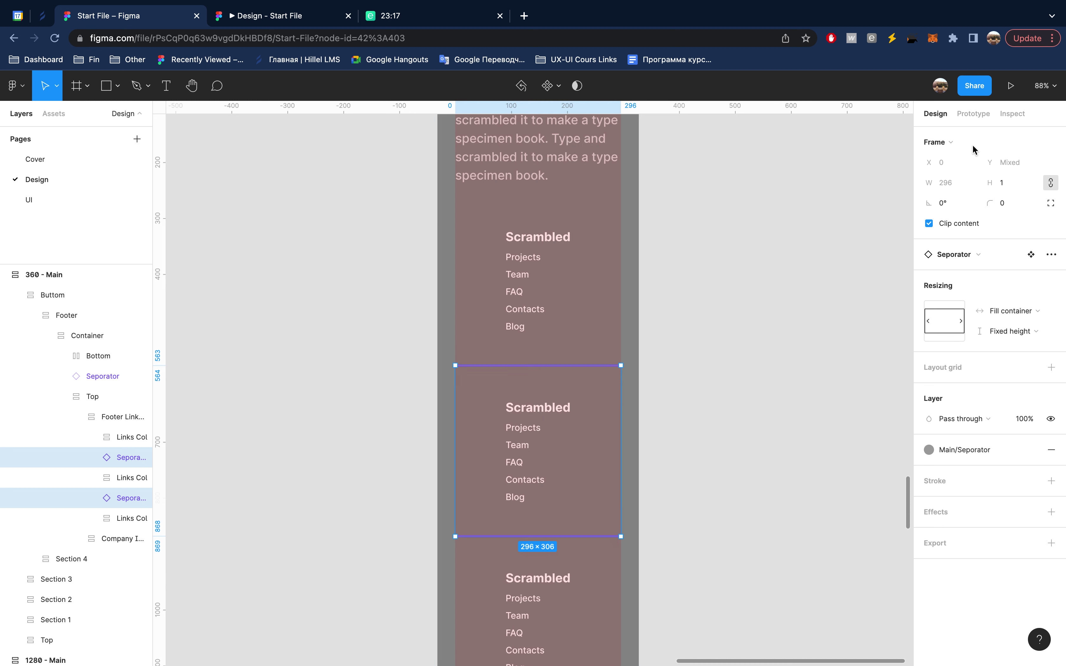
click(789, 255)
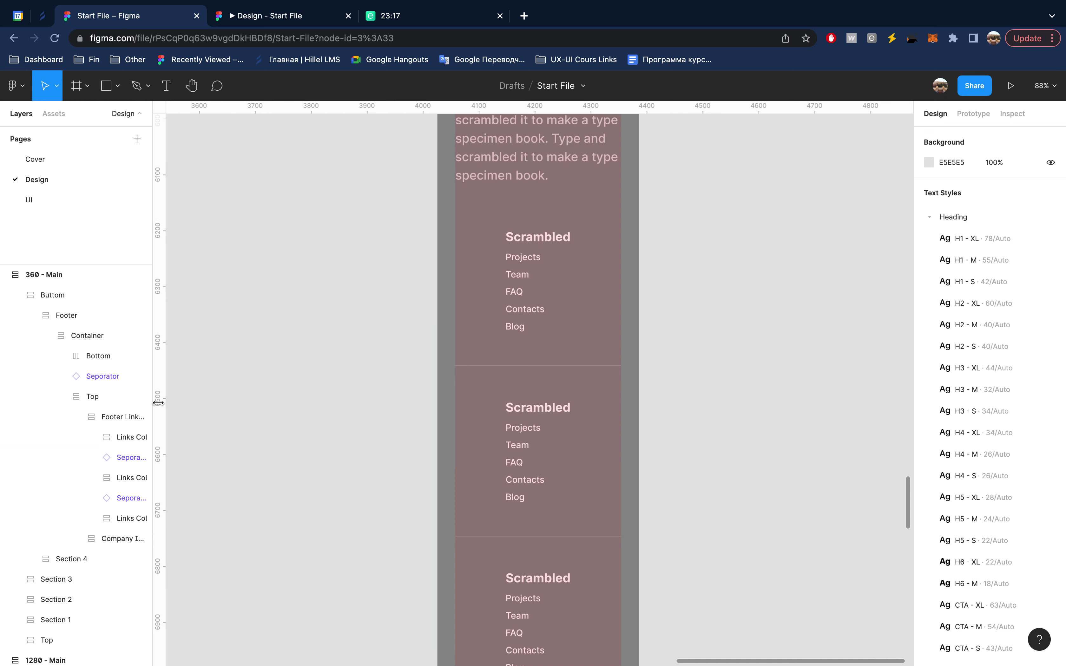
- Align the footer link columns top-left and reduce their spacing to 40
click(56, 419)
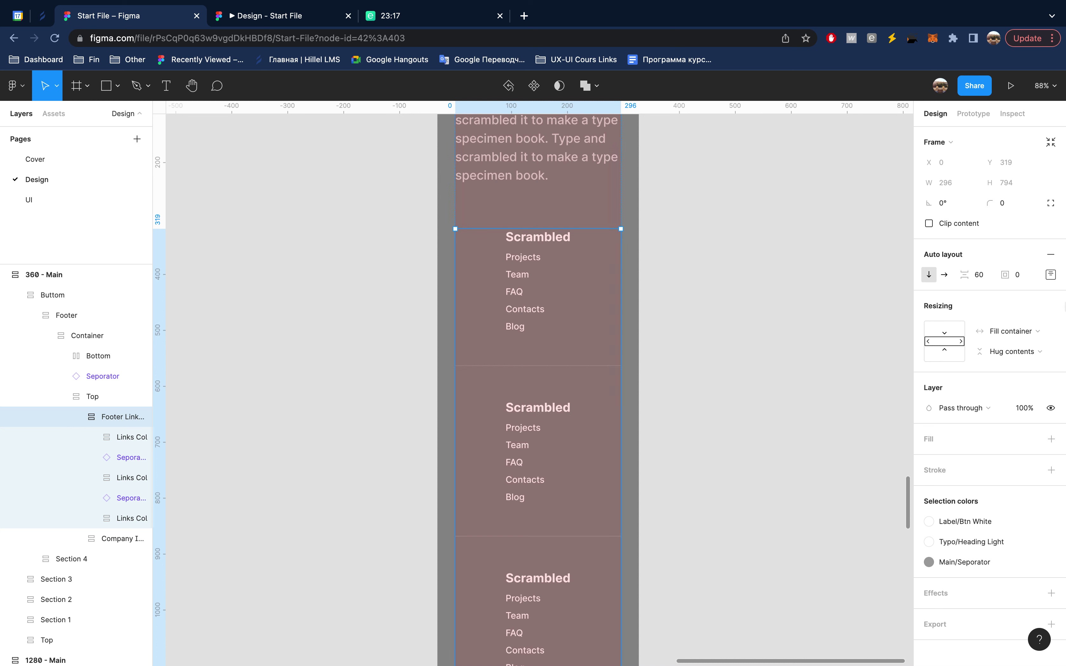
click(1051, 278)
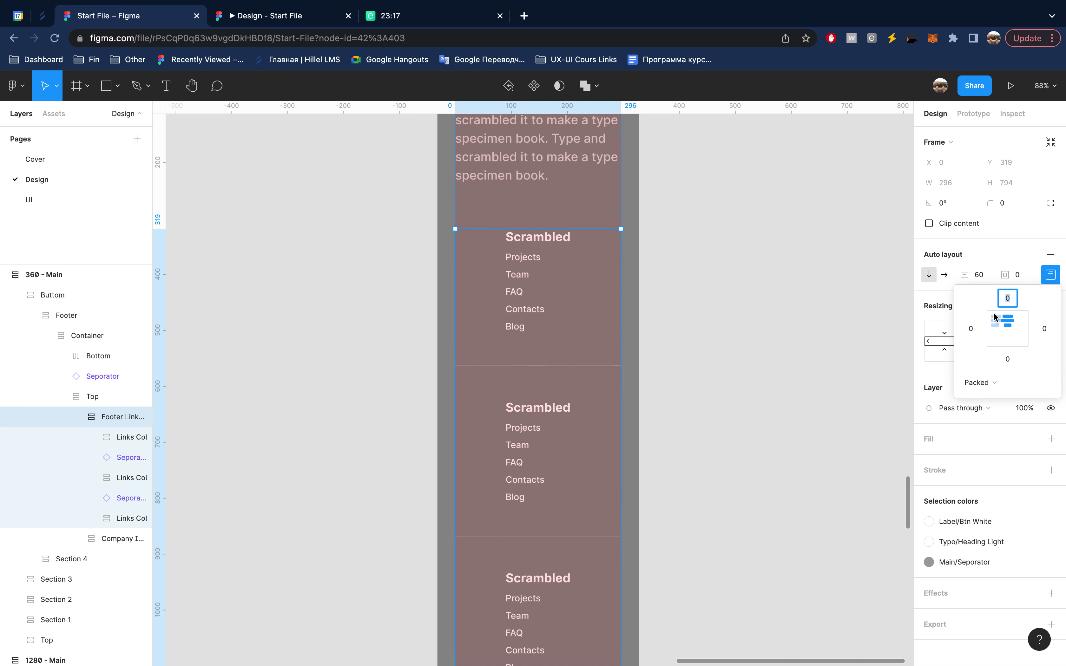
click(994, 316)
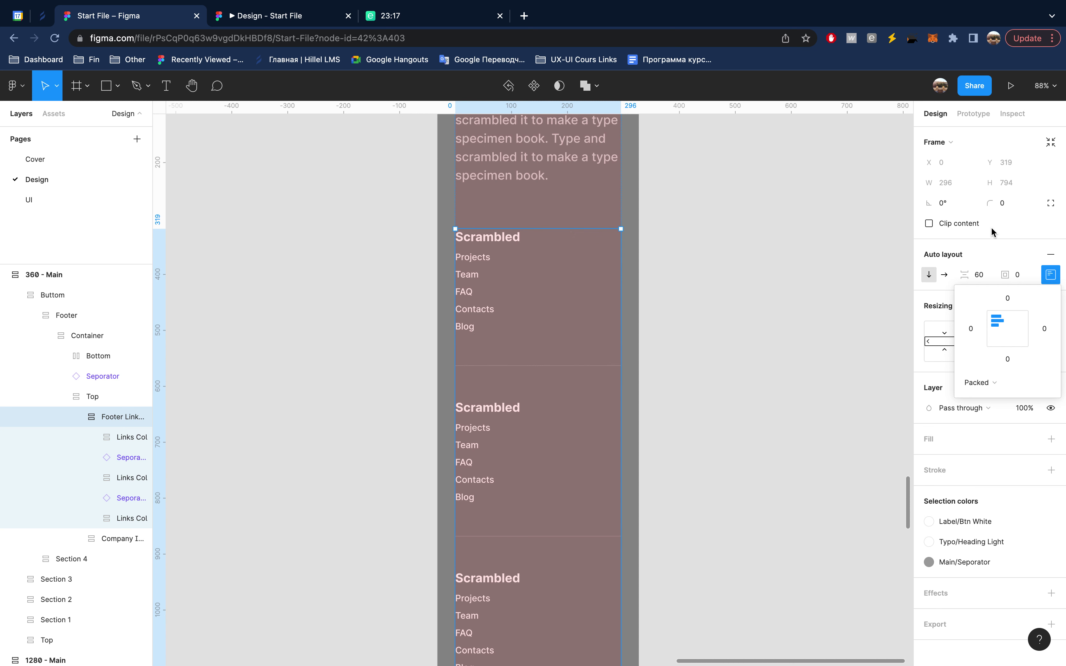
click(982, 275)
key(shift+Down)
key(shift+Down)
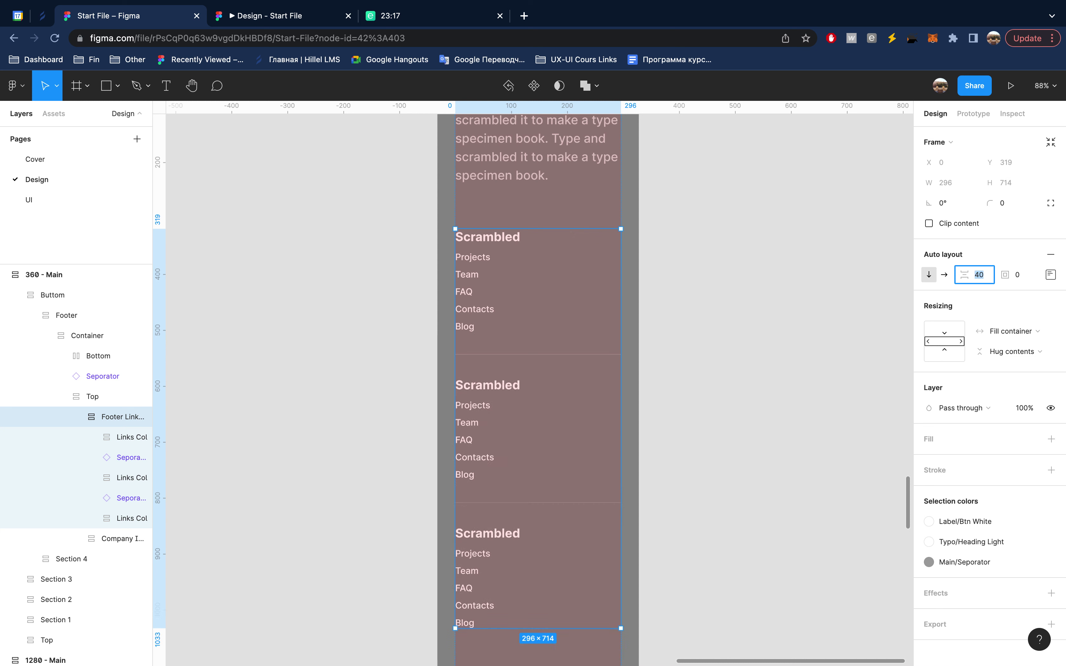
key(Return)
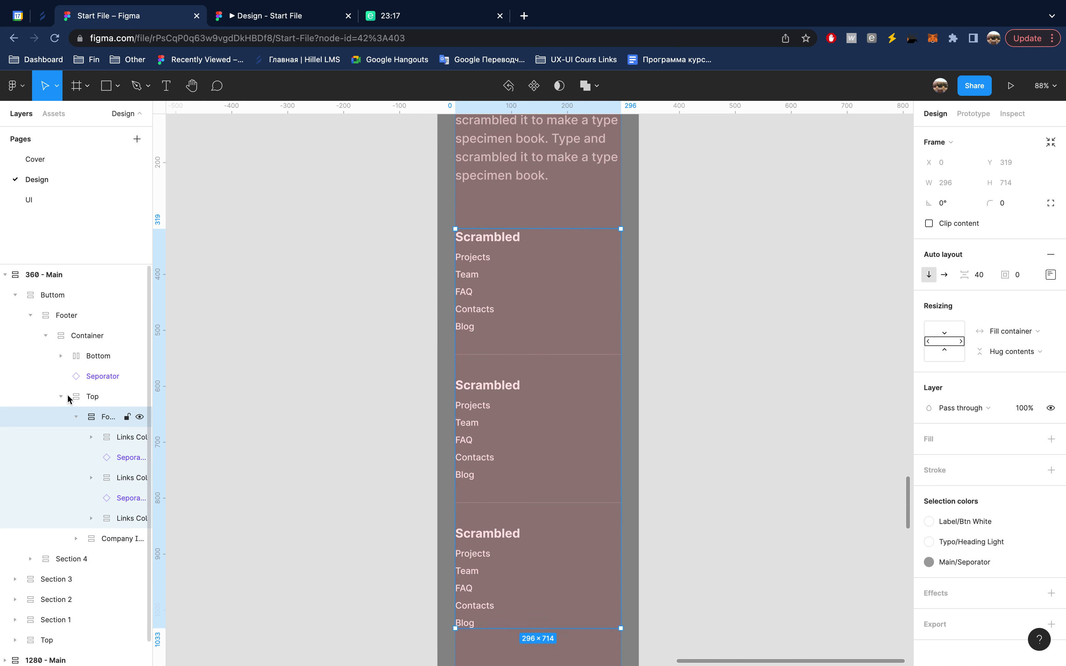
- Change the footer Top block's vertical resizing from Fixed height to Hug contents
click(60, 399)
scroll(554, 368, up, 3)
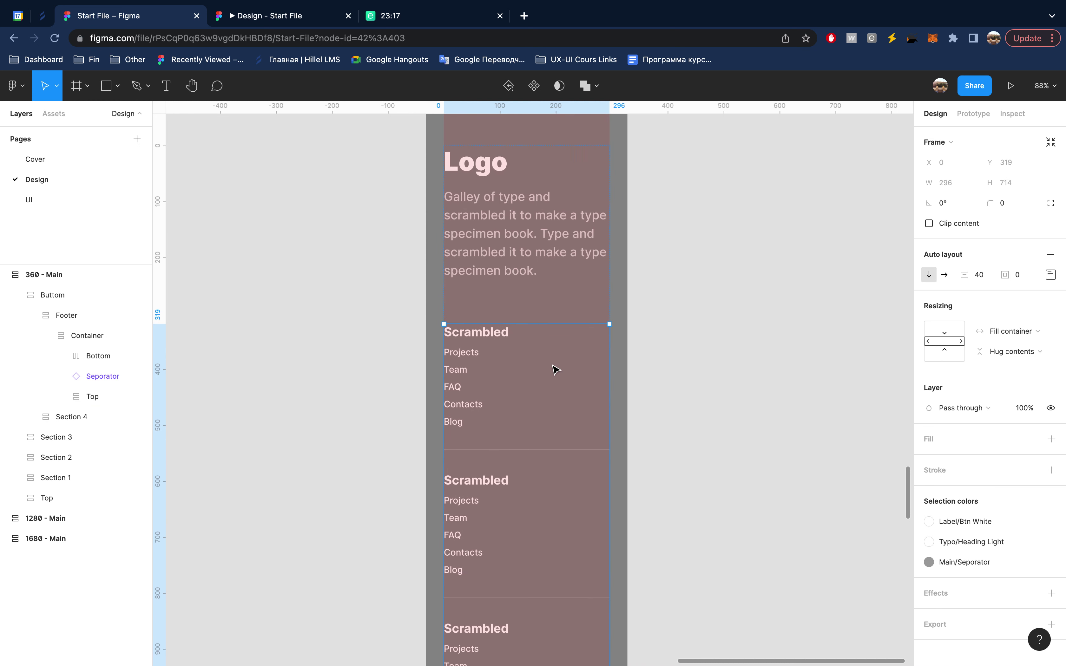
click(711, 276)
scroll(712, 277, up, 3)
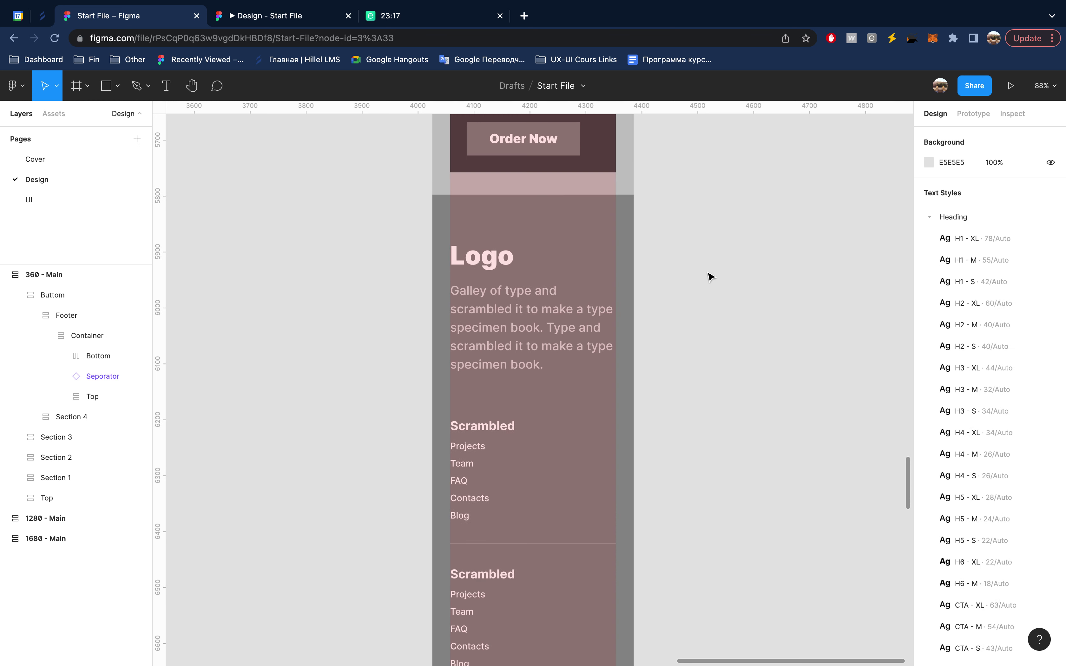
scroll(712, 277, down, 5)
scroll(709, 274, down, 5)
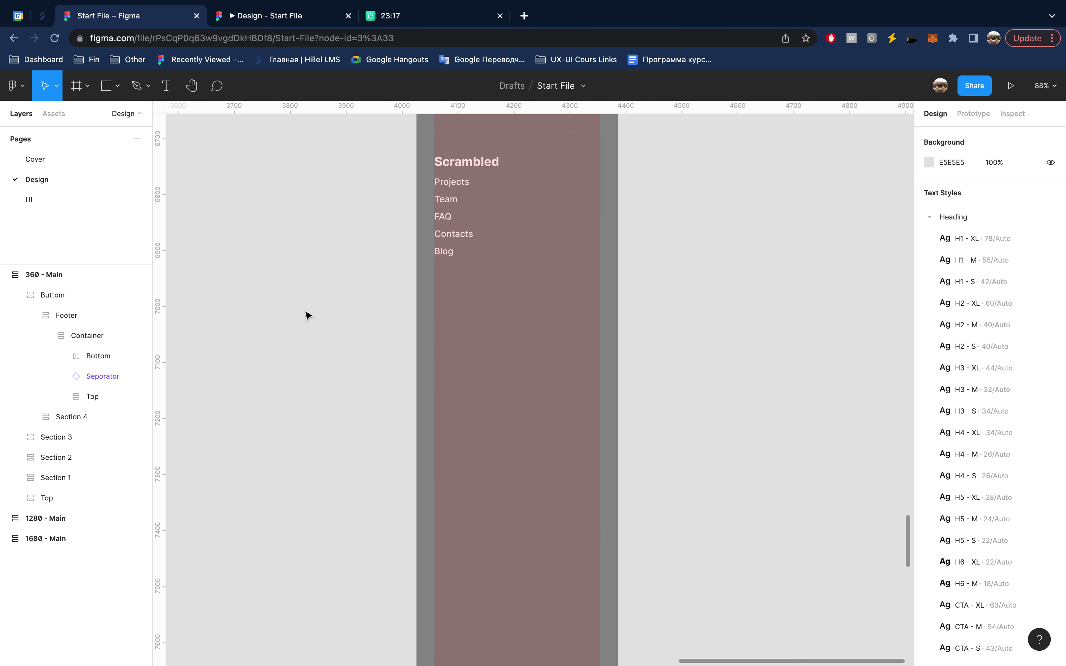
click(97, 356)
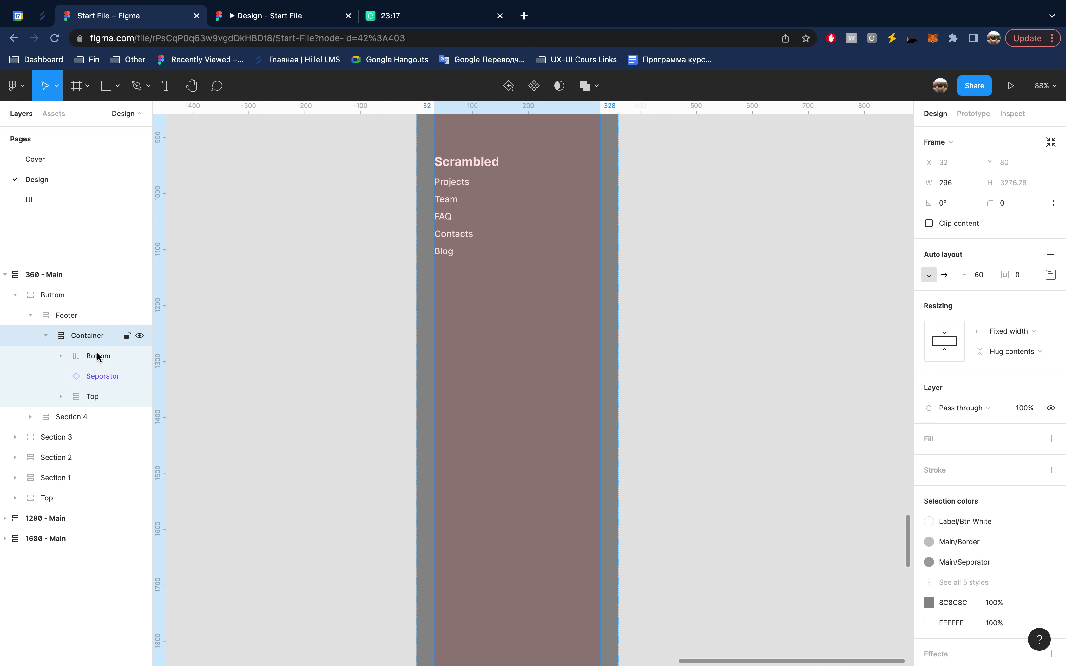
click(95, 397)
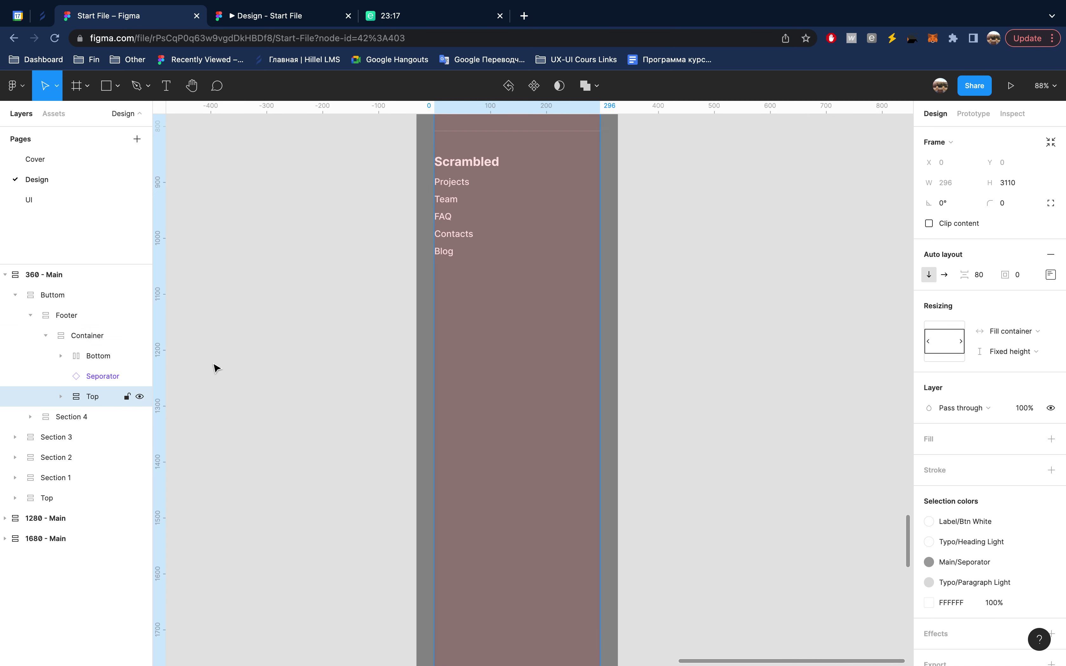
click(1011, 352)
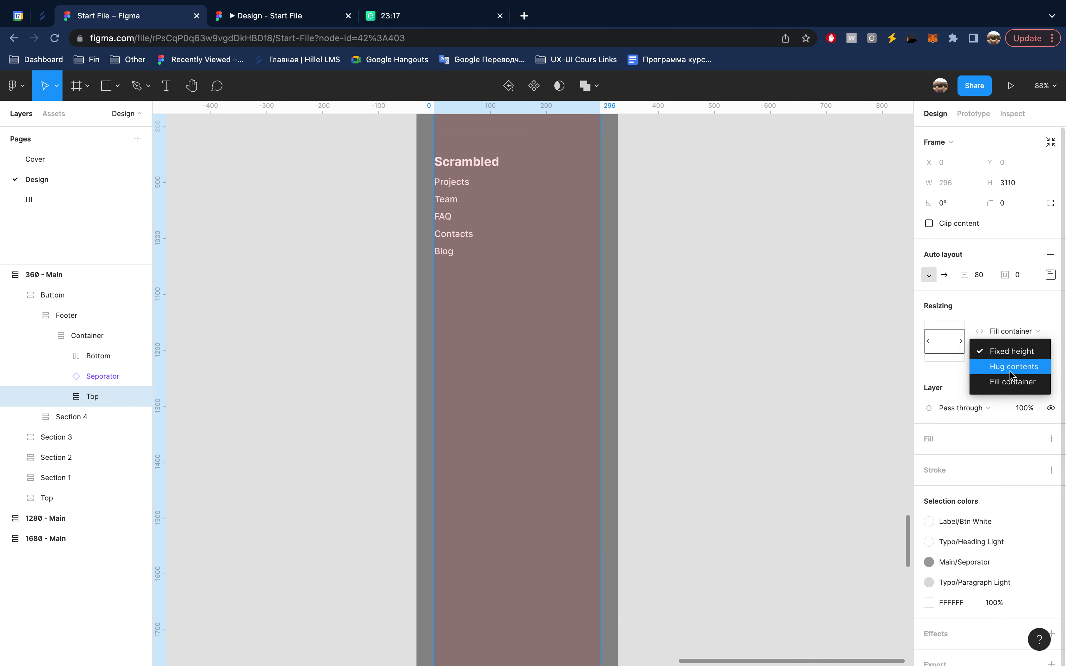
click(1010, 371)
- Scroll the canvas to review the resized 360 footer
scroll(814, 331, up, 5)
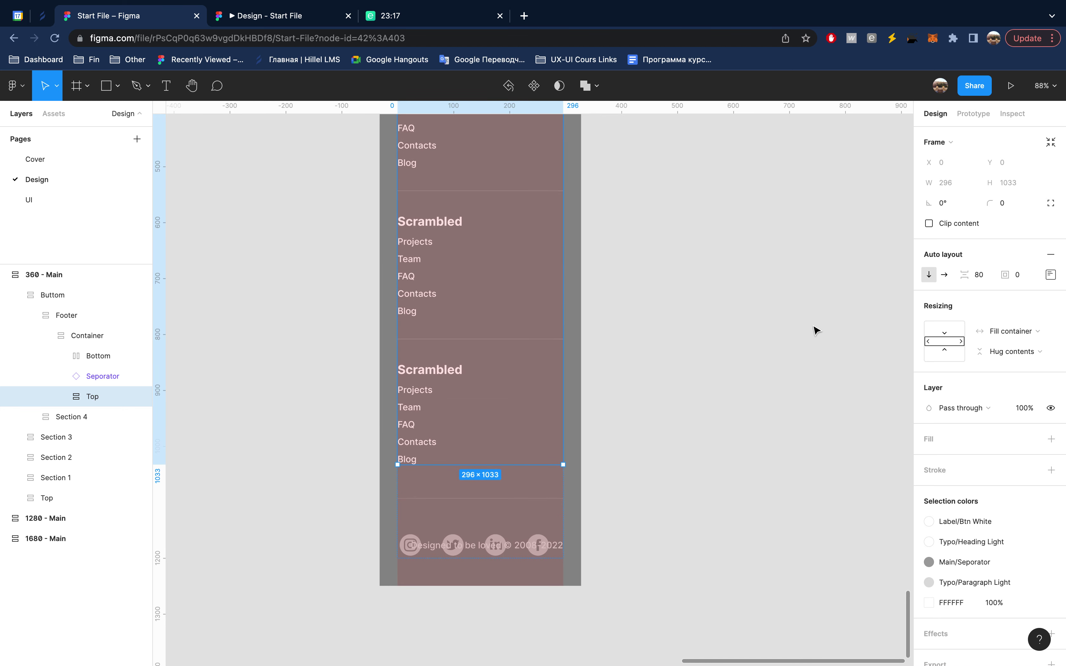
scroll(816, 331, up, 2)
scroll(814, 331, up, 4)
scroll(814, 331, up, 1)
scroll(814, 331, down, 3)
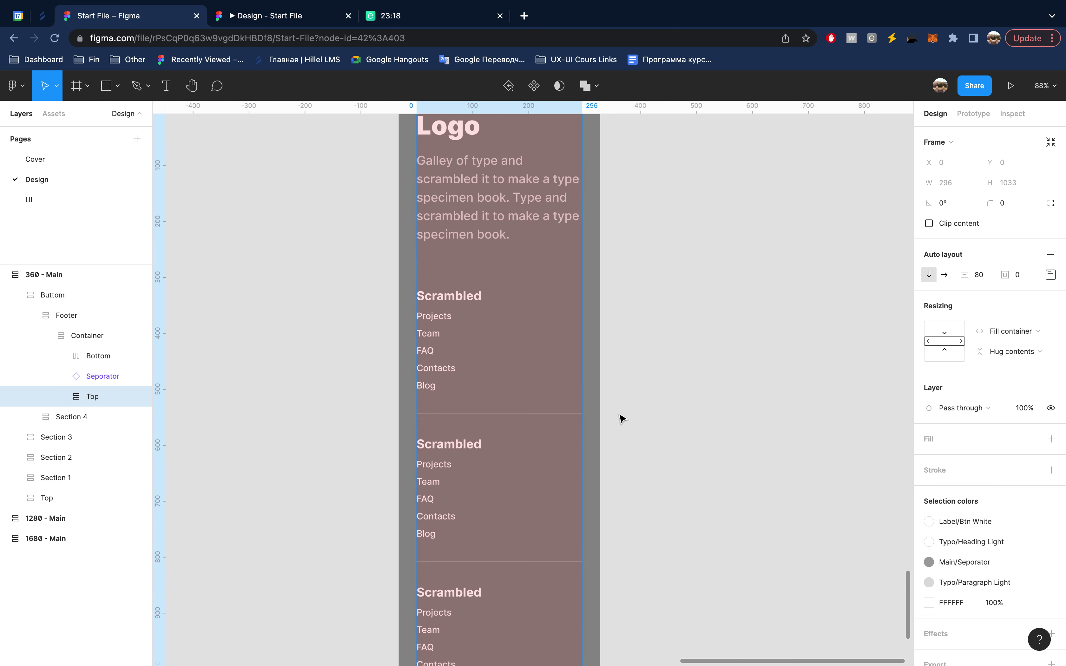
scroll(621, 418, down, 7)
scroll(622, 418, down, 3)
- Give the Bottom block vertical auto layout, Hug contents height, 24 spacing, left alignment
click(579, 356)
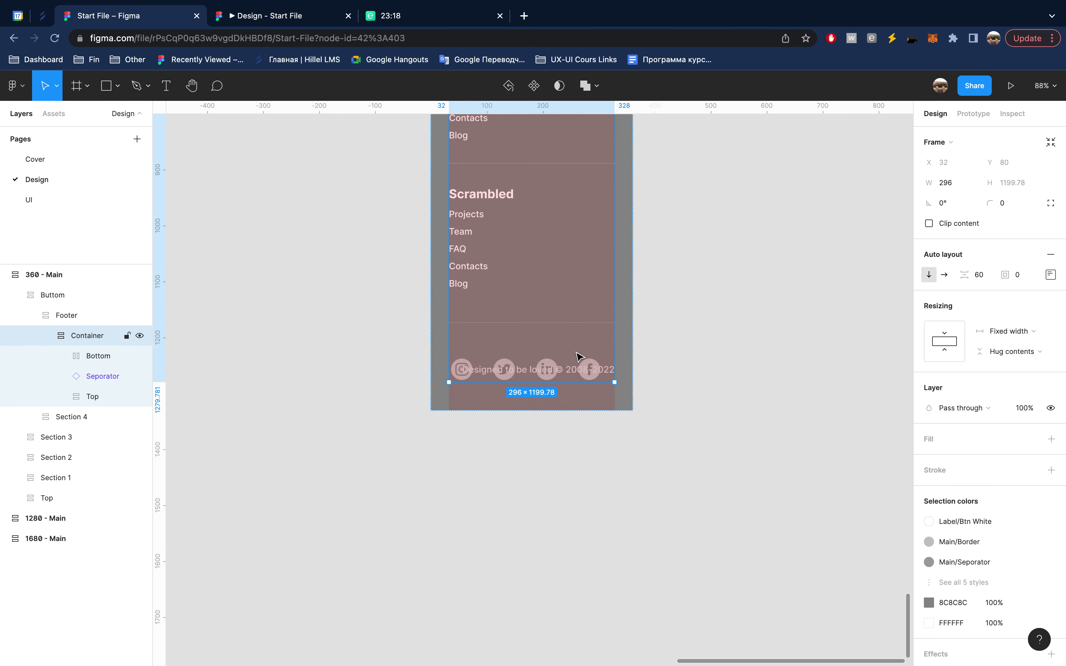
click(97, 376)
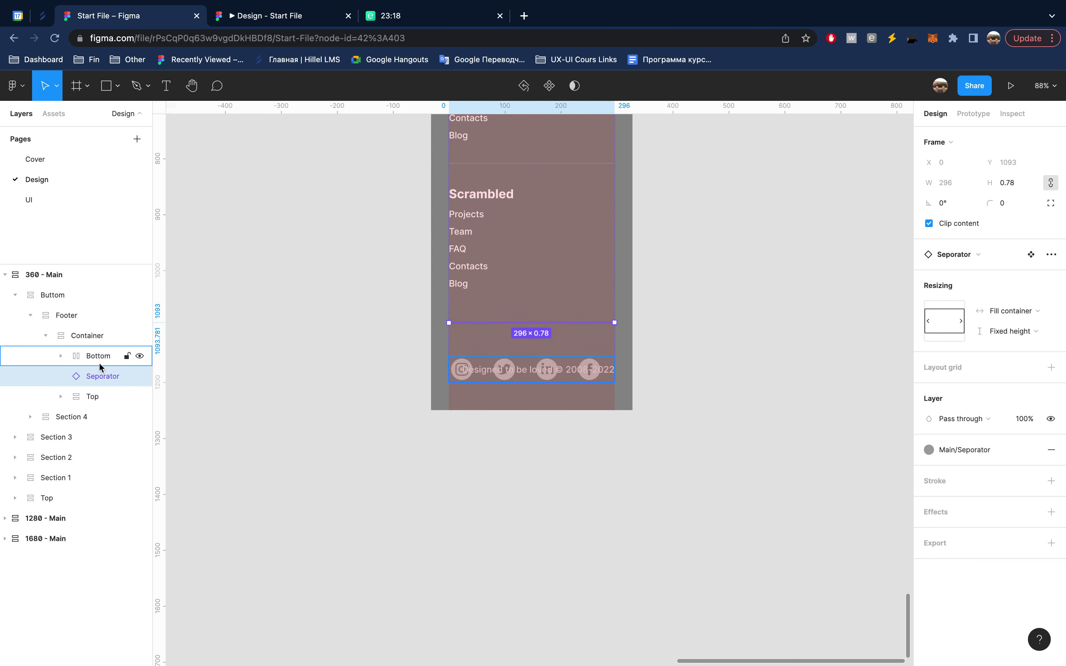
click(102, 358)
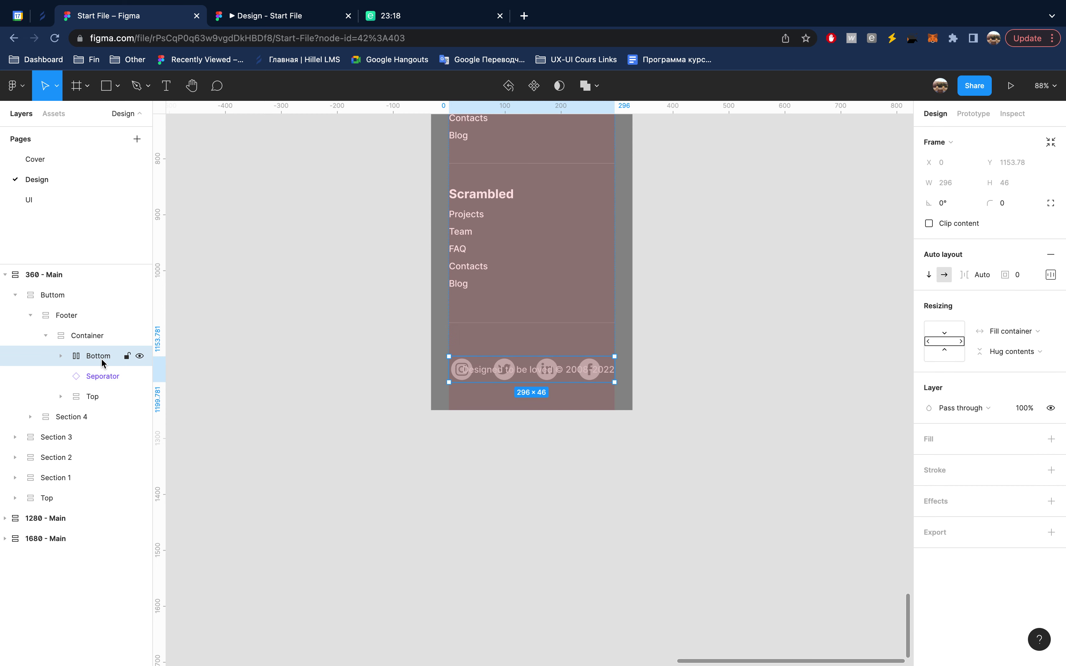
click(930, 276)
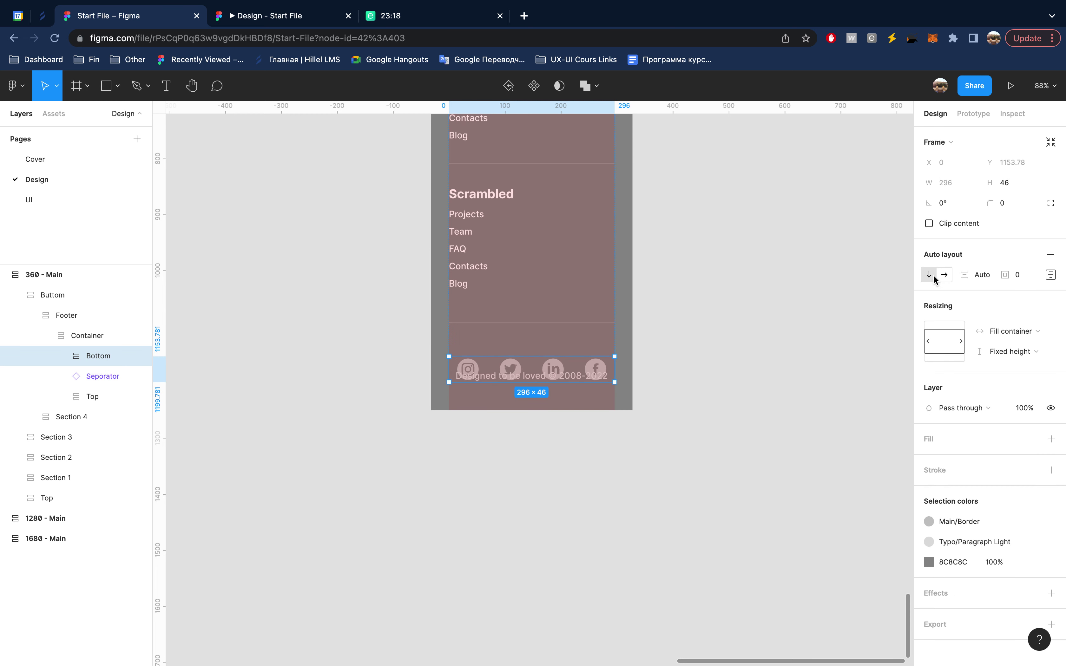
click(1021, 357)
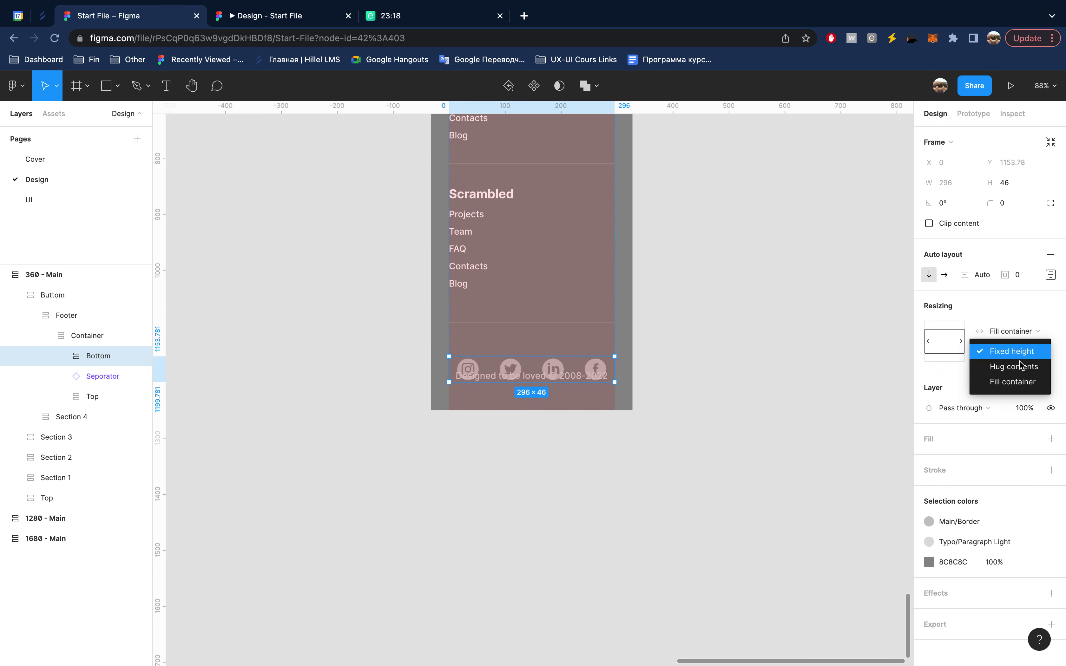
click(1017, 370)
text(107)
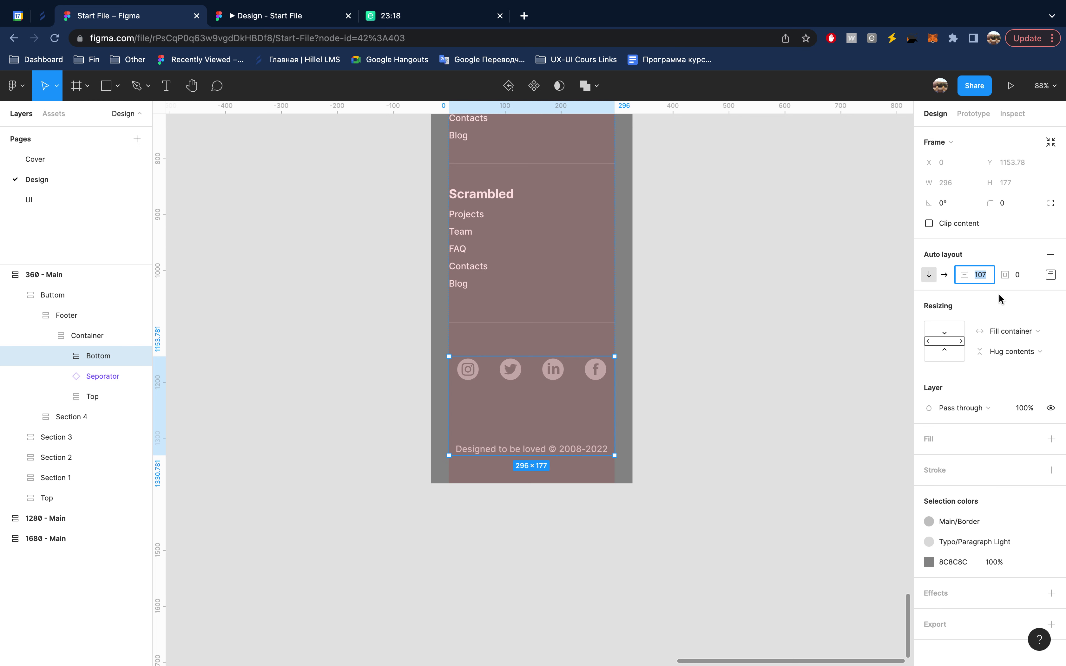
text(24)
key(Return)
click(1050, 274)
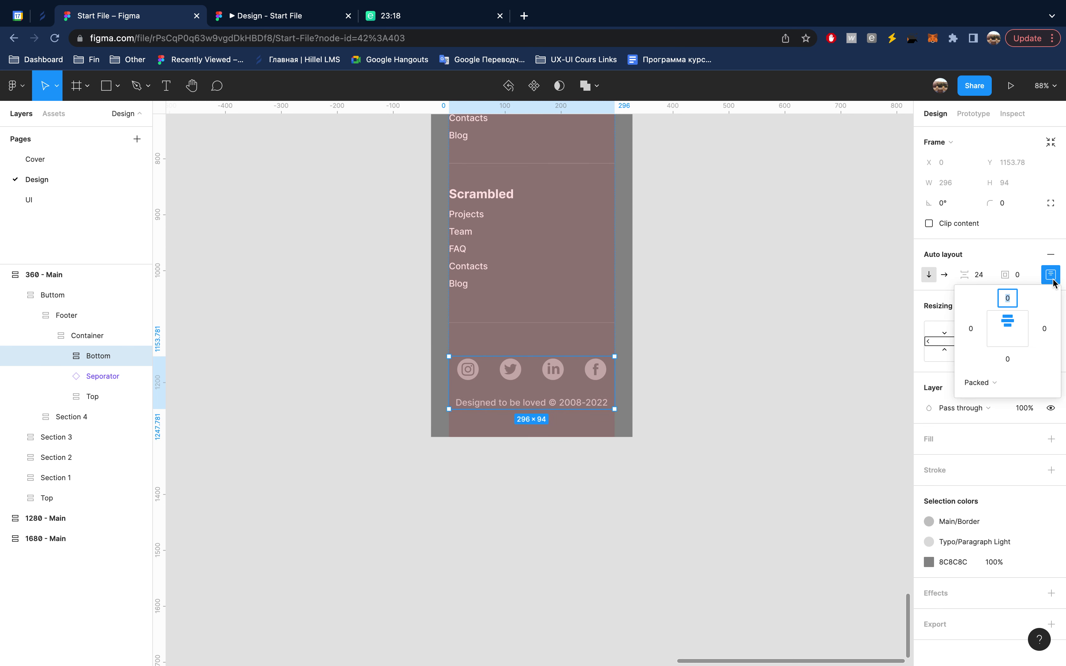
click(994, 318)
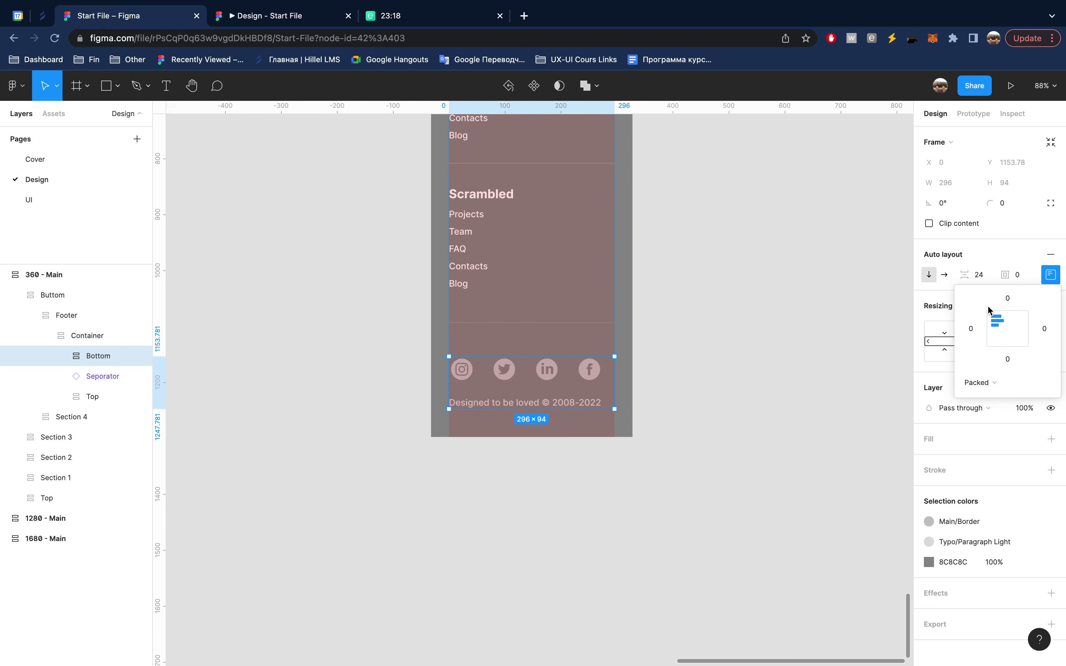
click(1051, 275)
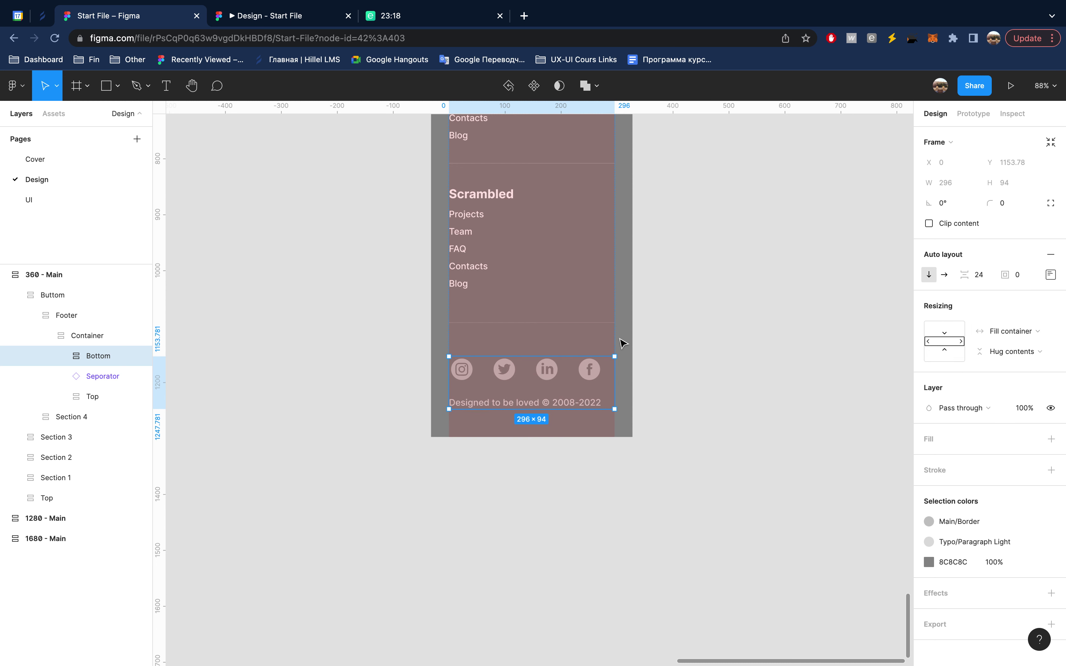
- Raise the Bottom block's item spacing to 74
click(88, 335)
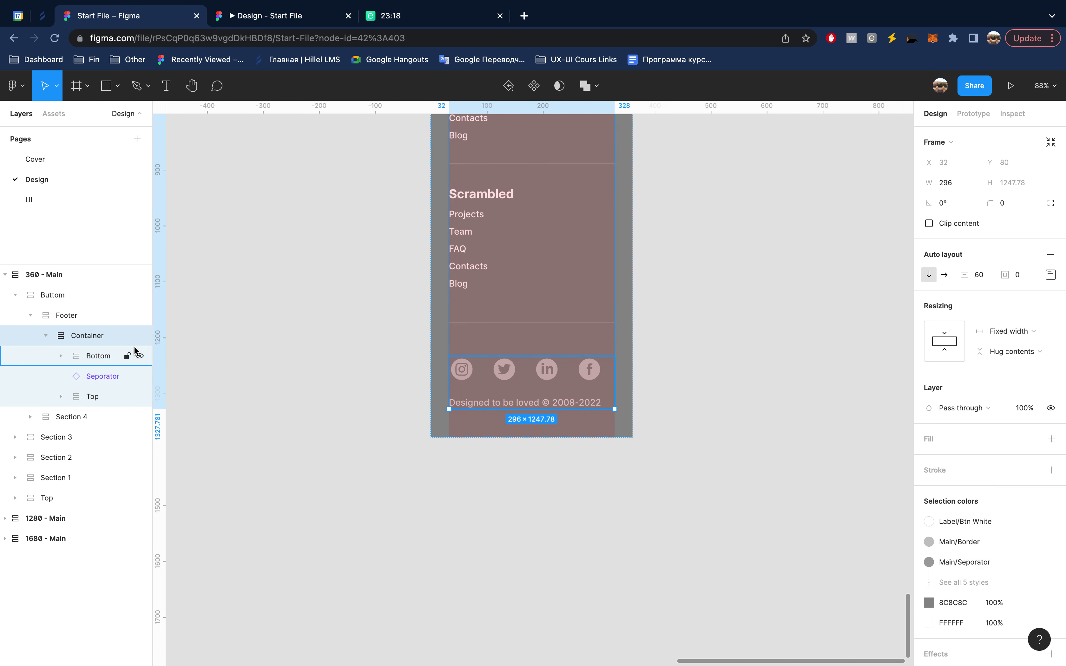
click(95, 356)
click(983, 274)
key(shift+Up)
key(shift+Up)
key(shift+Up)
key(shift+Up)
key(shift+Up)
key(Escape)
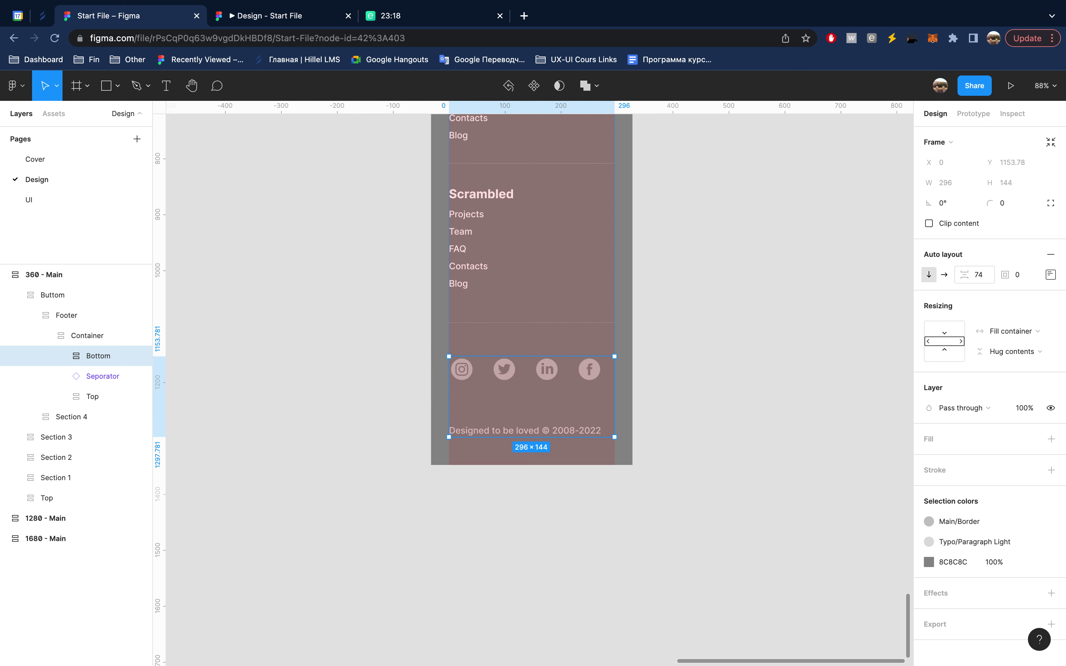
click(778, 286)
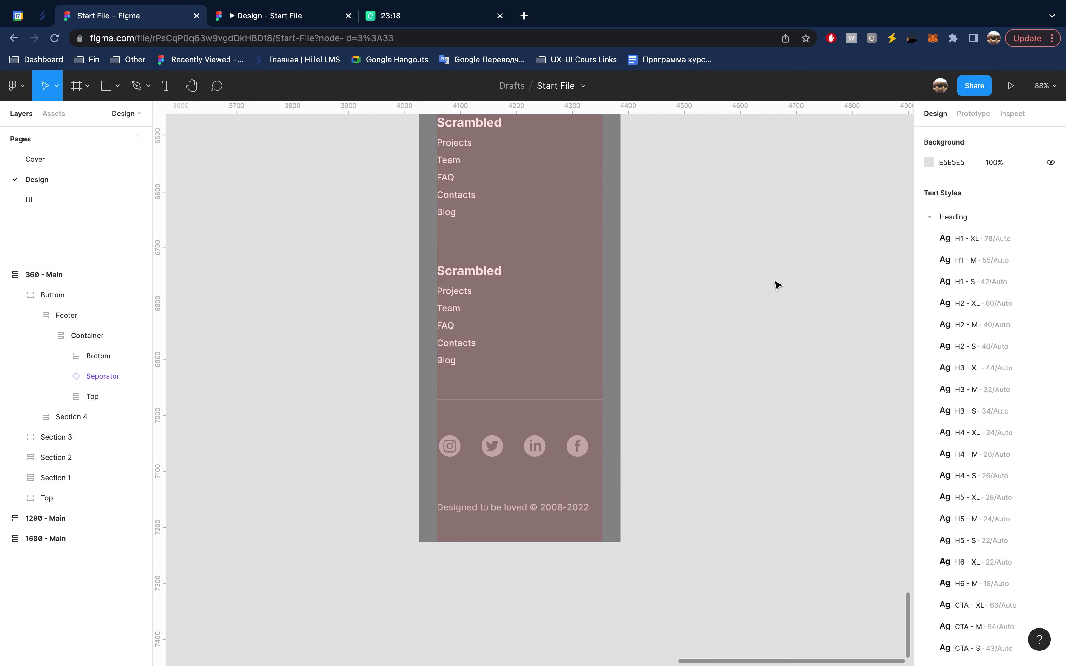
- Select the whole 1680 Footer frame
scroll(778, 285, up, 7)
scroll(778, 285, up, 3)
scroll(590, 270, up, 2)
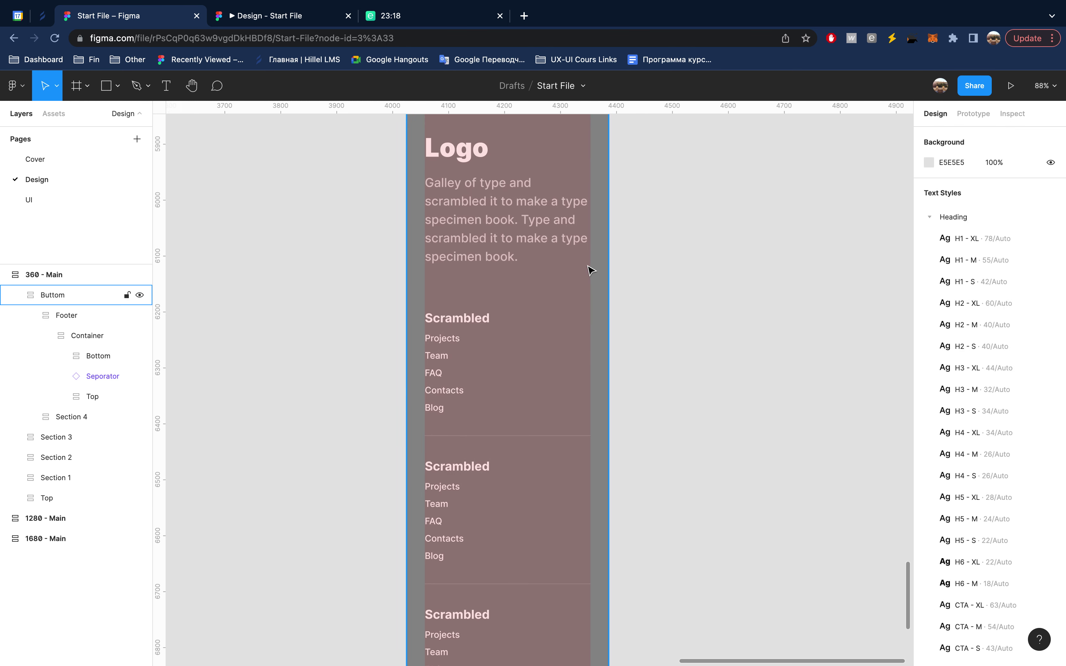
click(590, 270)
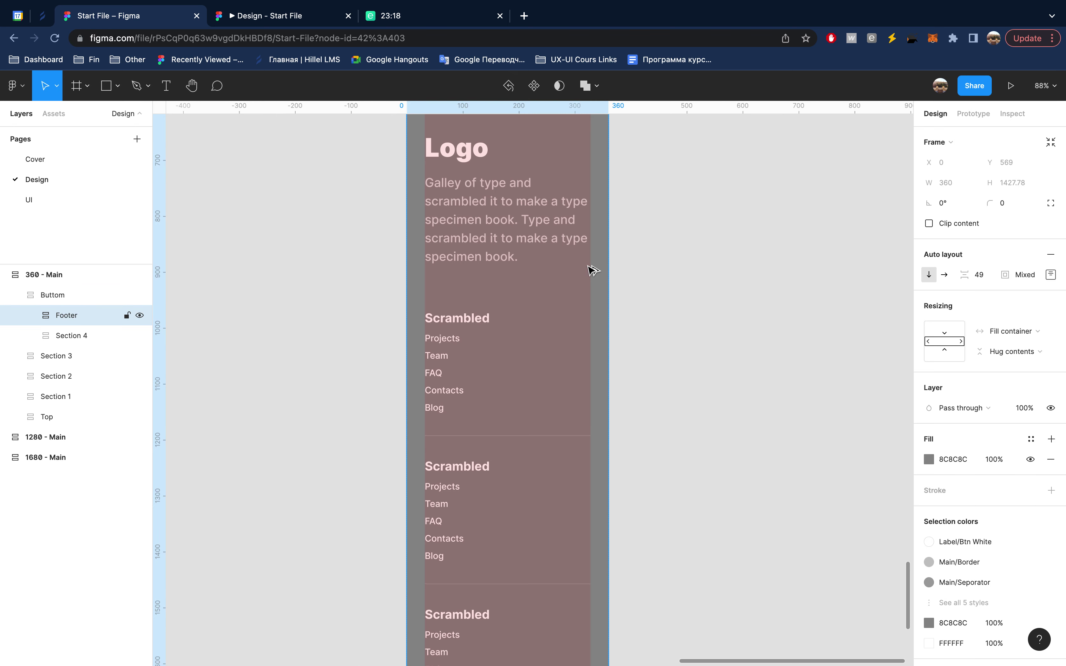
scroll(632, 310, down, 5)
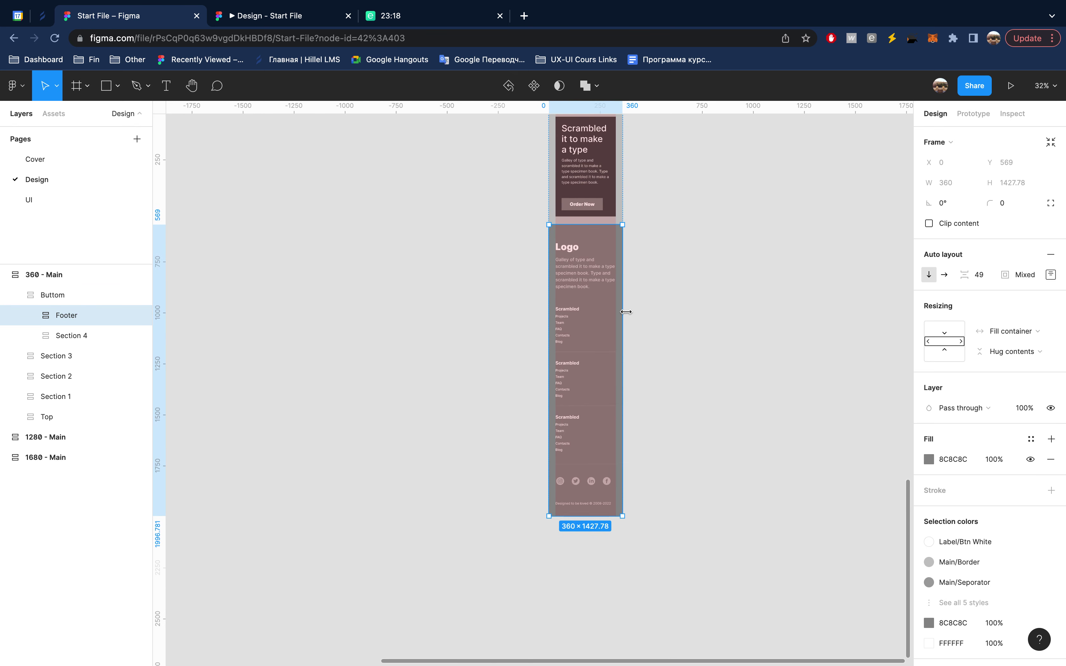
scroll(632, 310, left, 10)
scroll(632, 313, up, 7)
scroll(630, 316, right, 10)
scroll(630, 316, down, 3)
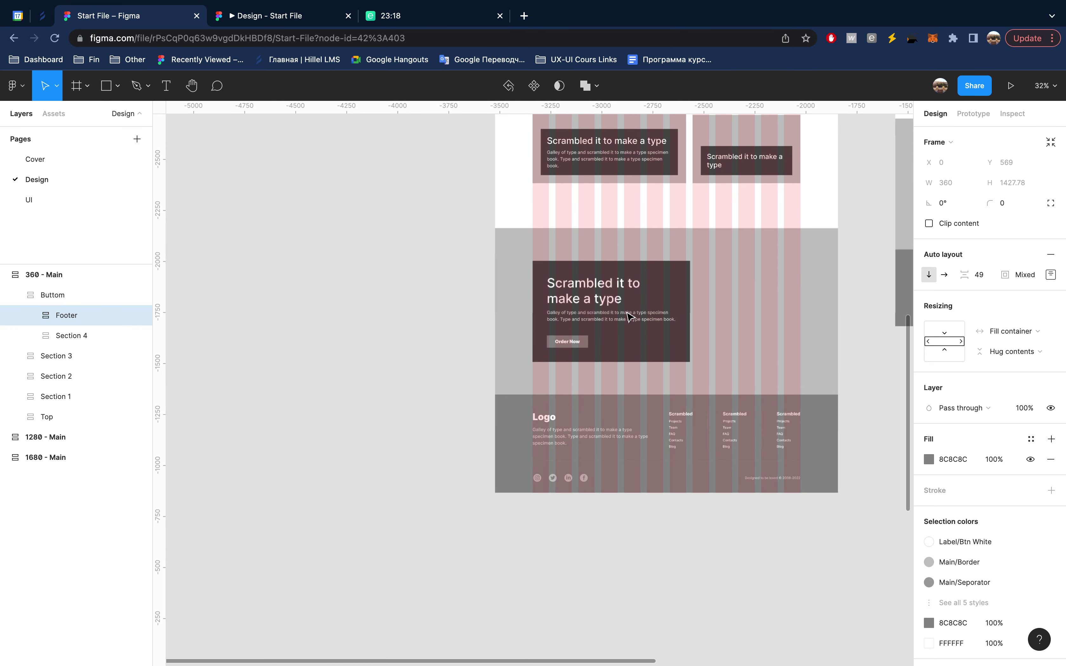
click(611, 458)
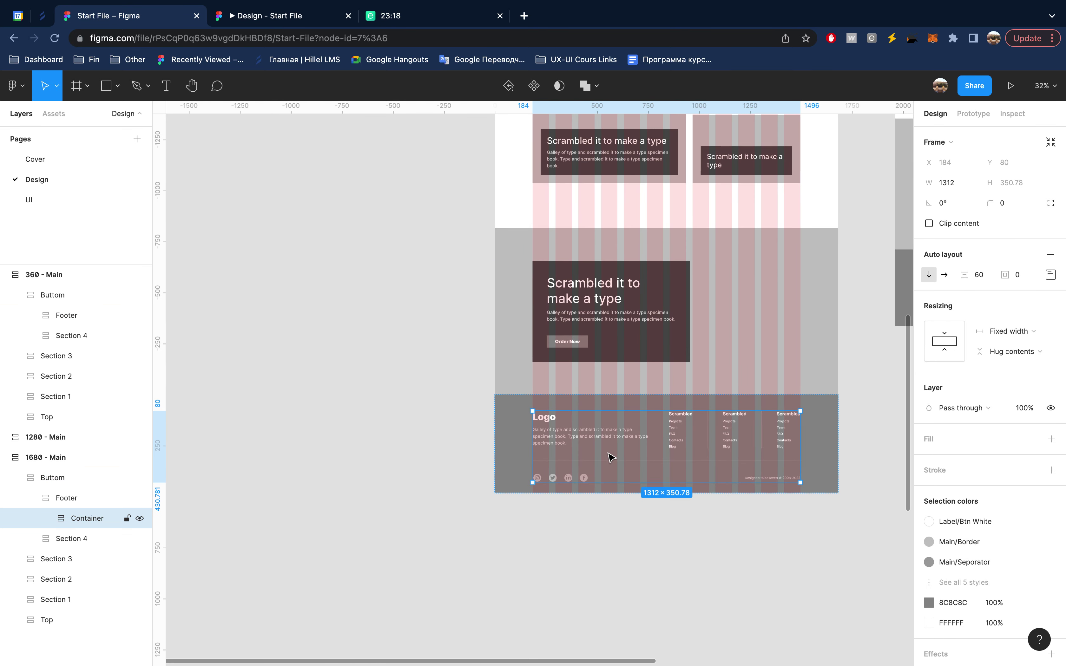
click(30, 498)
click(64, 497)
- Turn the 1680 Footer into a component
scroll(469, 507, right, 2)
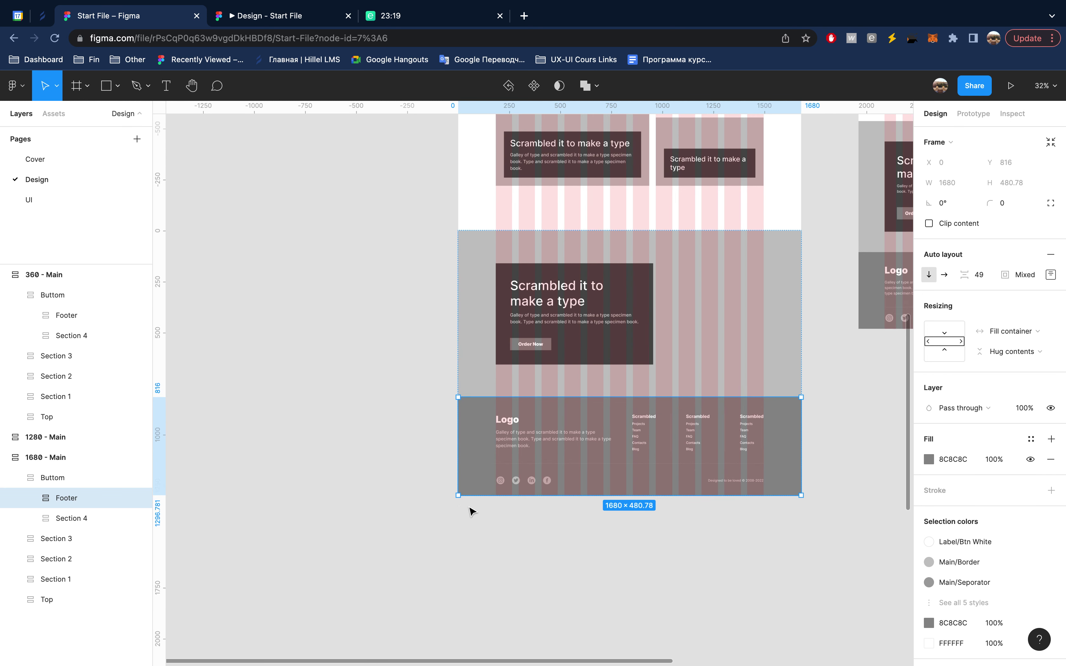
scroll(470, 511, right, 1)
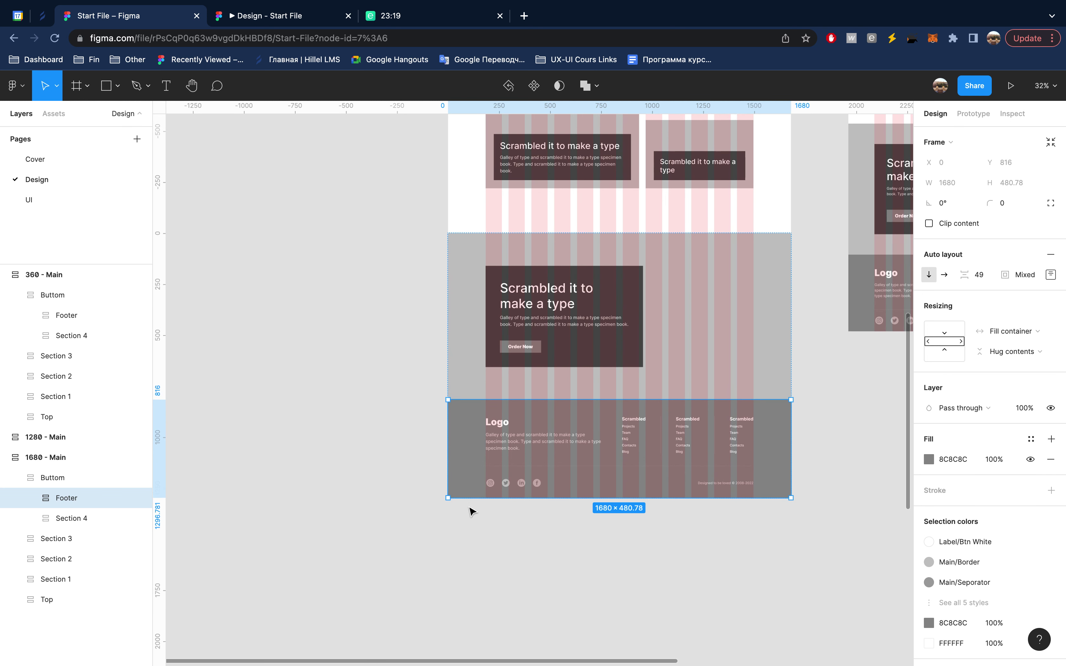
scroll(558, 513, right, 10)
scroll(558, 514, down, 3)
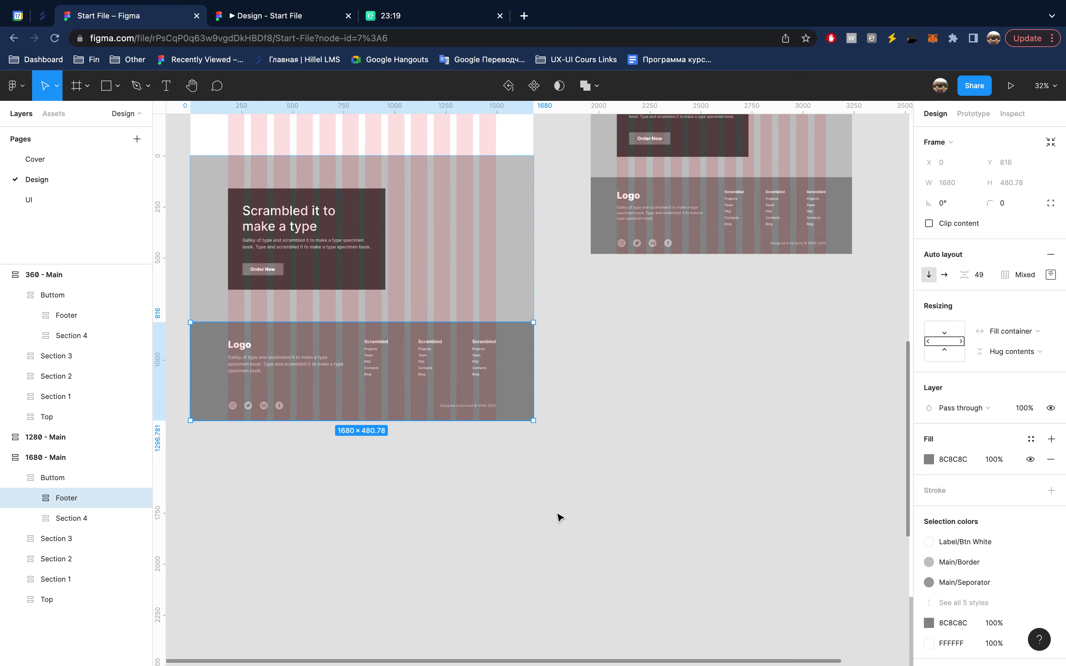
scroll(559, 517, left, 3)
scroll(558, 516, up, 2)
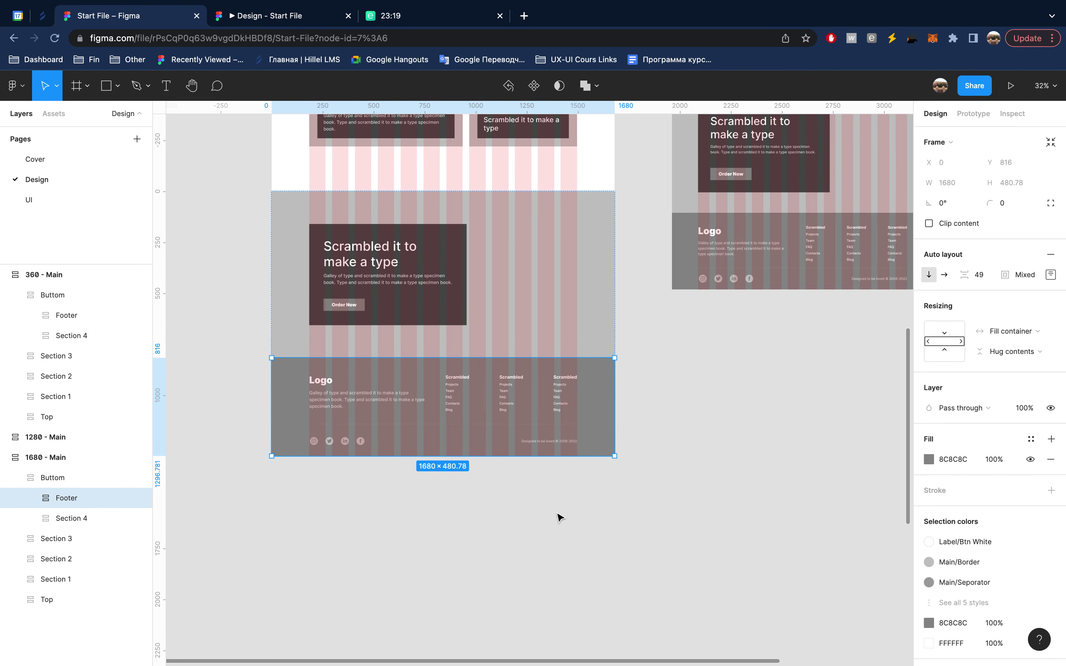
click(536, 85)
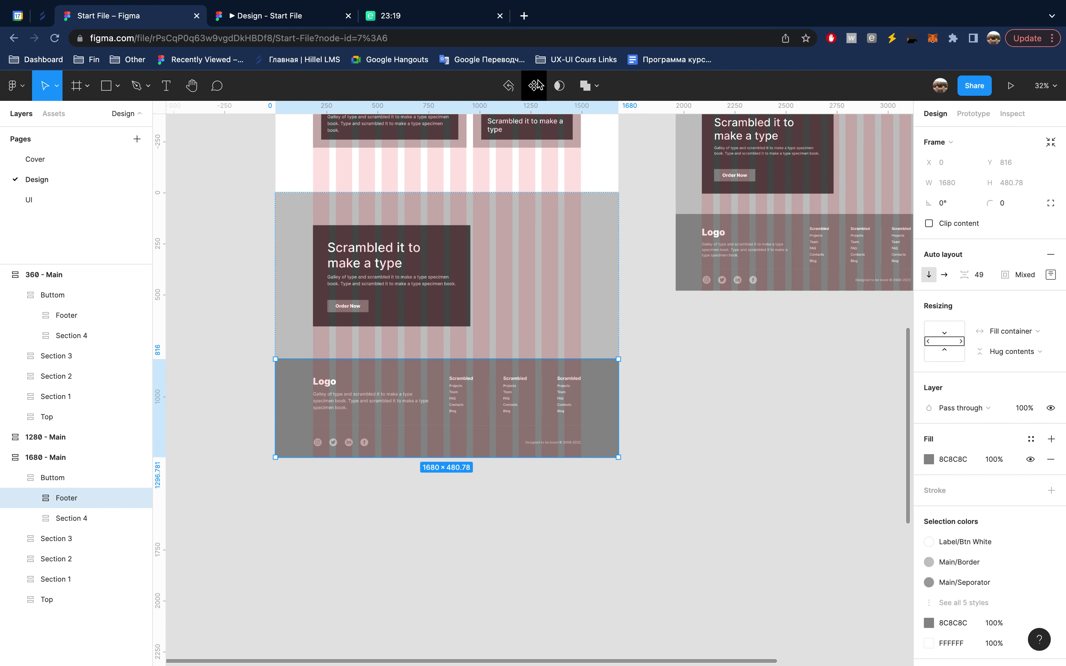
- Duplicate the Footer component and move the copy to the UI page
key(ctrl+d)
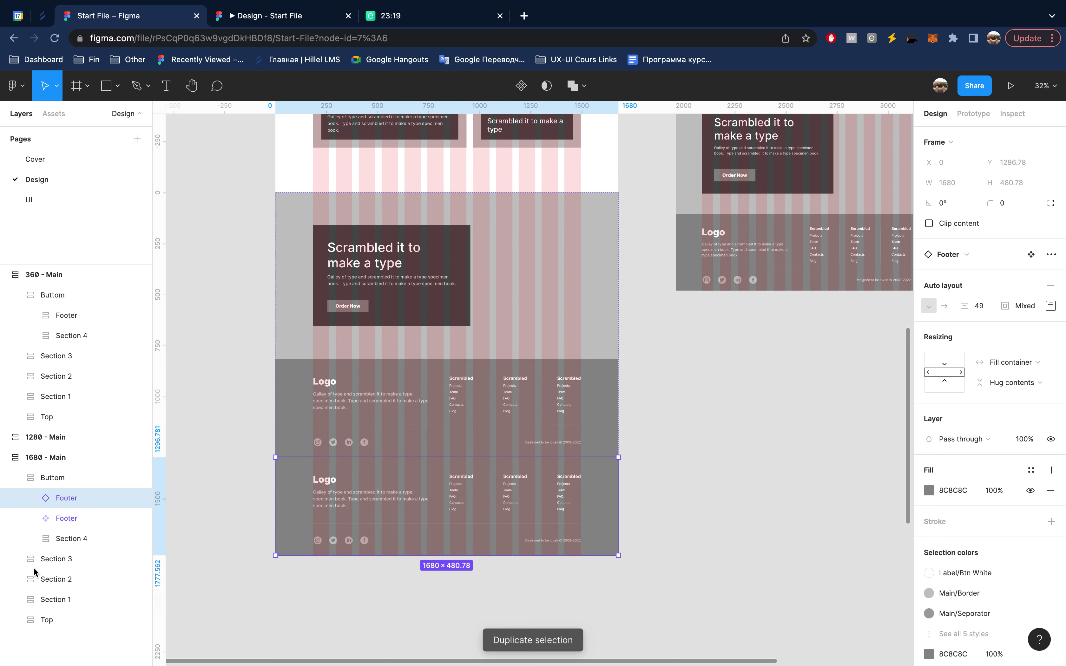
click(85, 518)
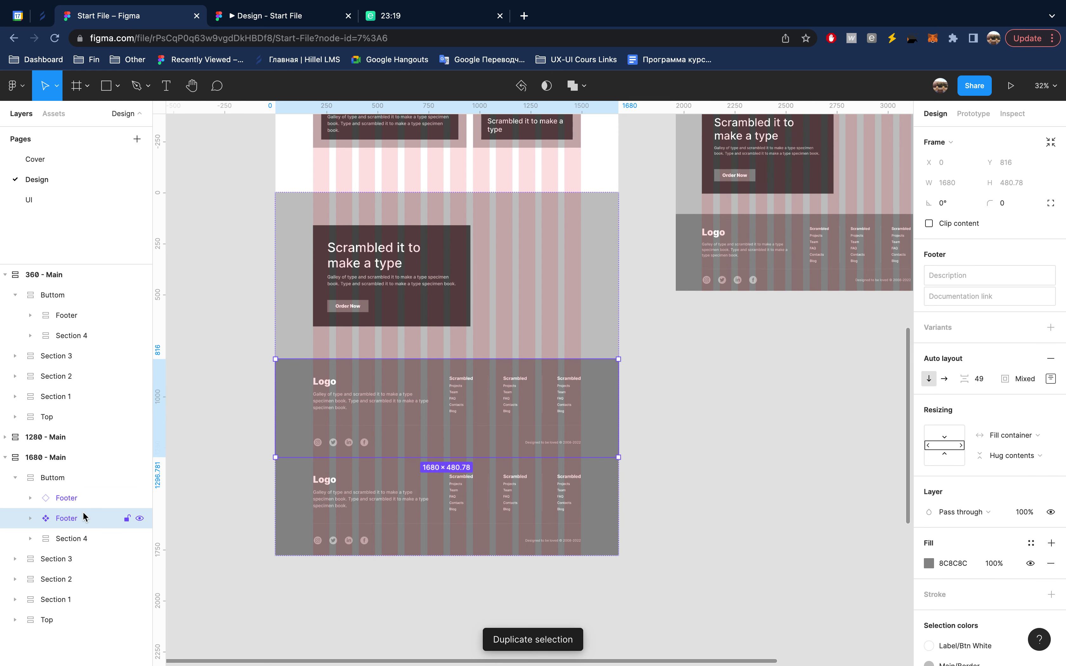
right_click(83, 514)
mouse_move(125, 345)
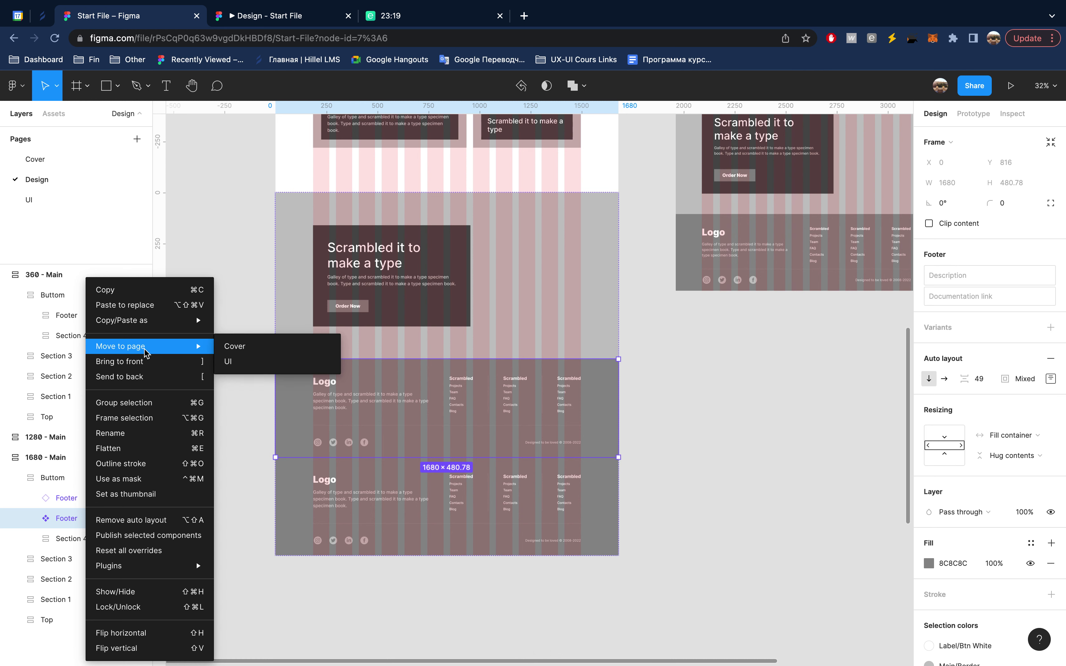
click(237, 363)
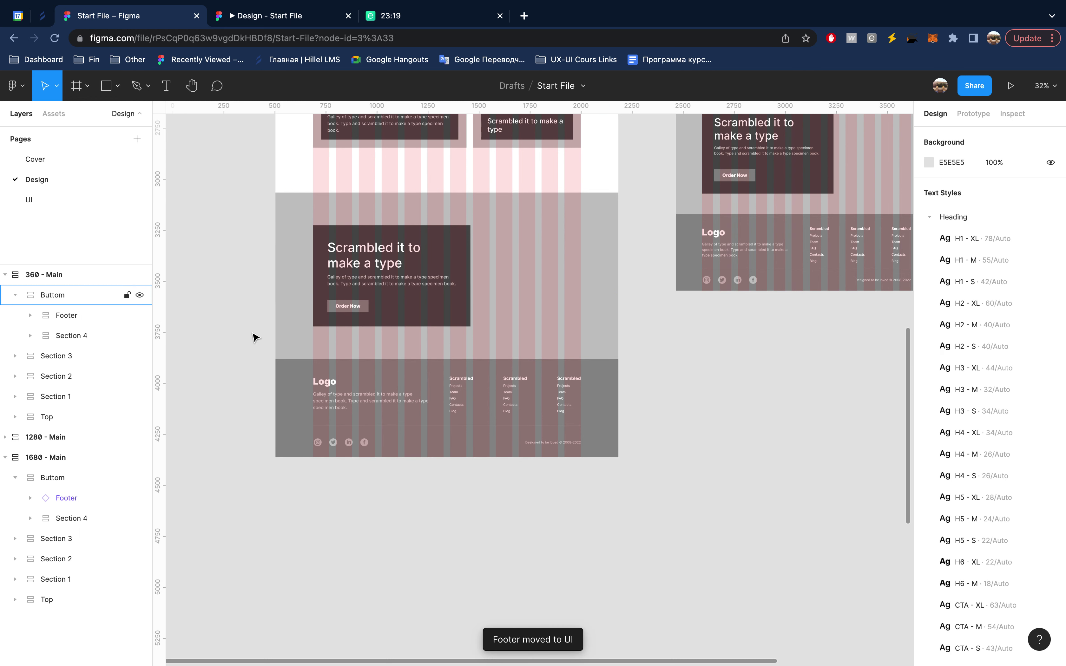
scroll(521, 460, down, 10)
scroll(521, 461, right, 10)
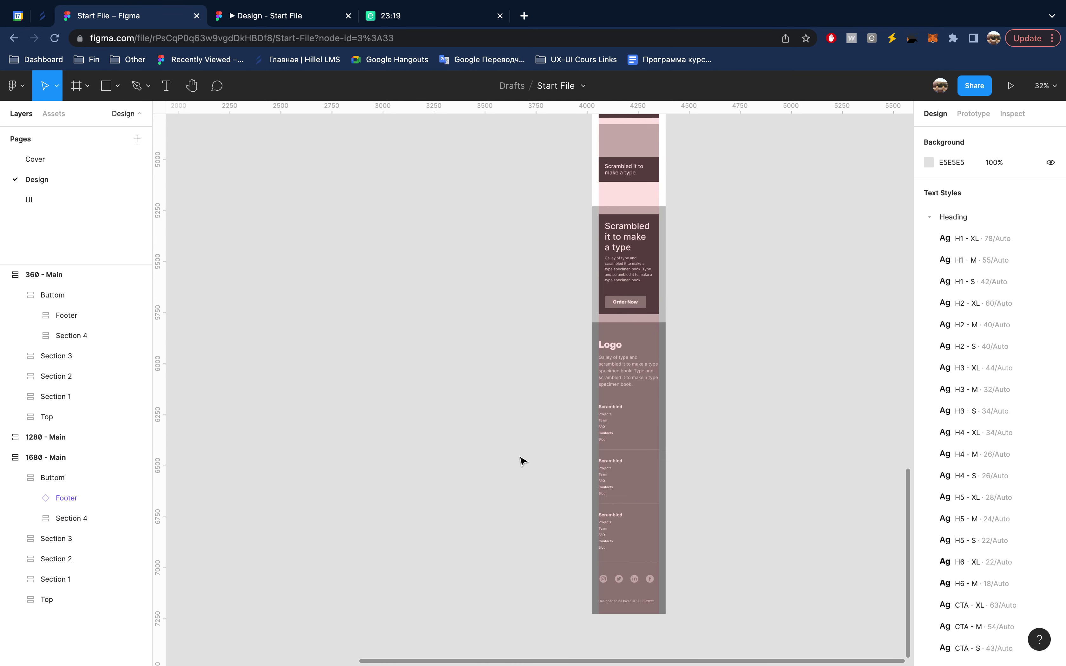
- Select the 360 Footer and set its top padding to 40
double_click(619, 414)
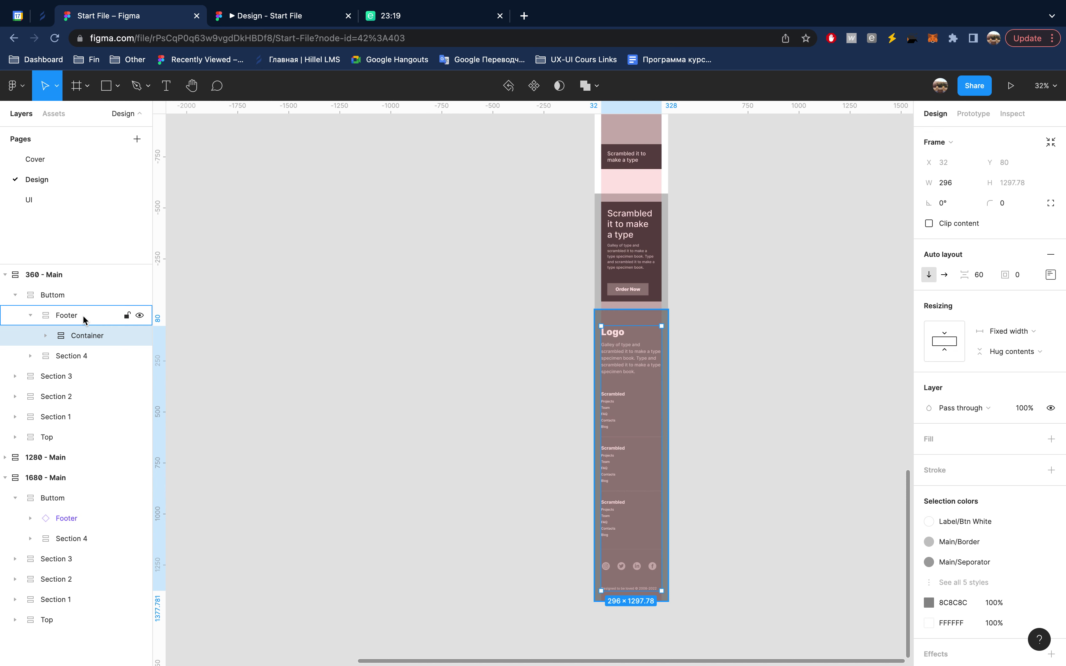
key(shift+Return)
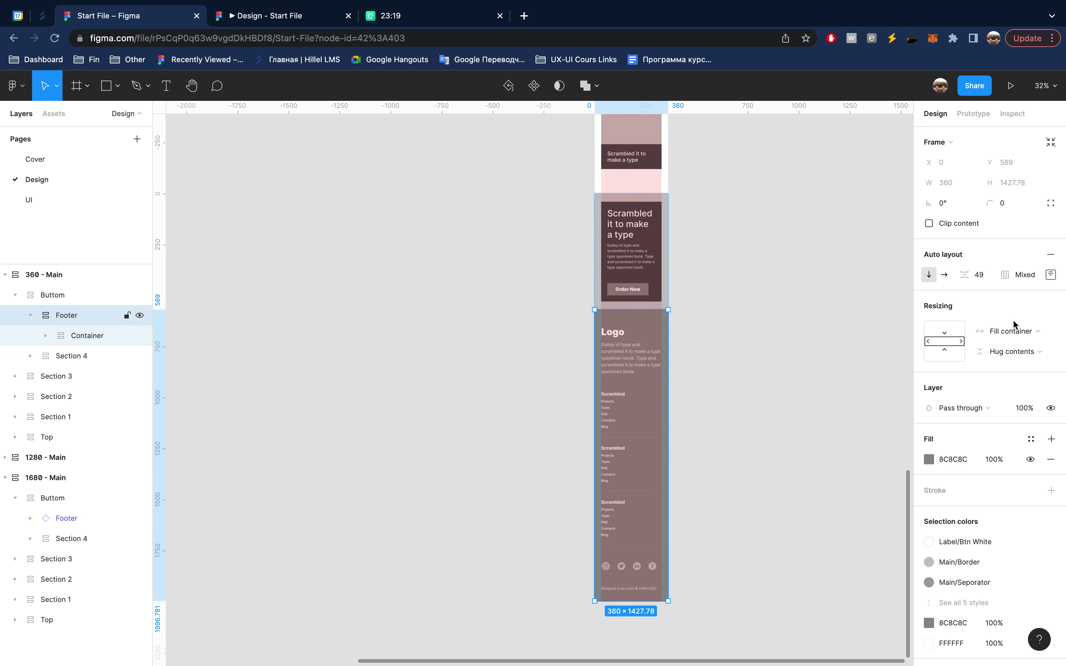
click(1050, 274)
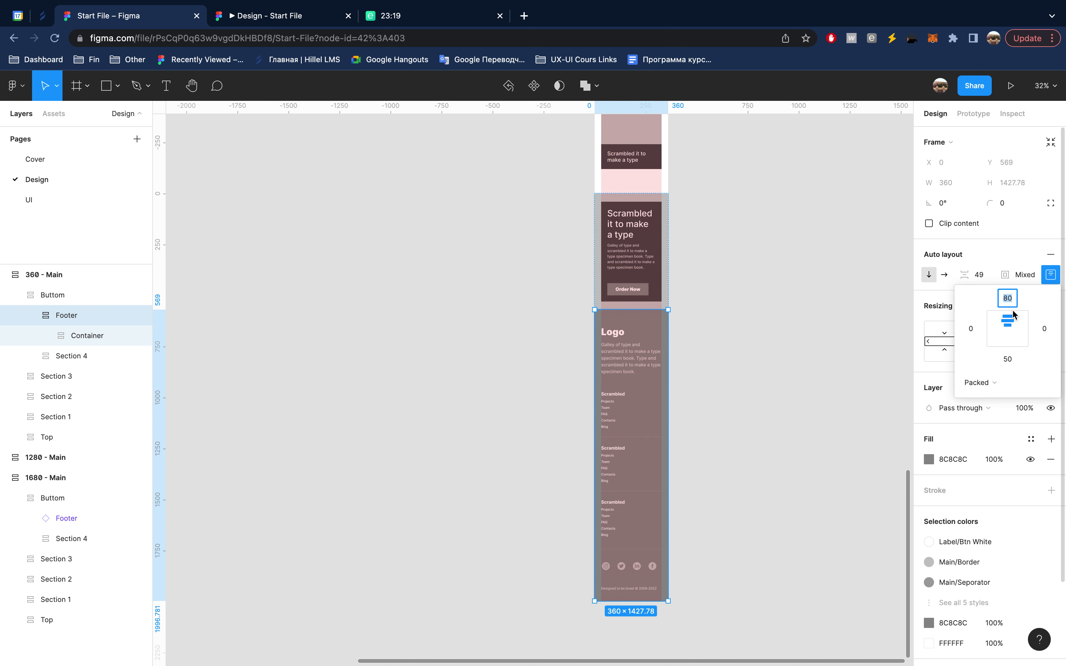
text(60)
key(Return)
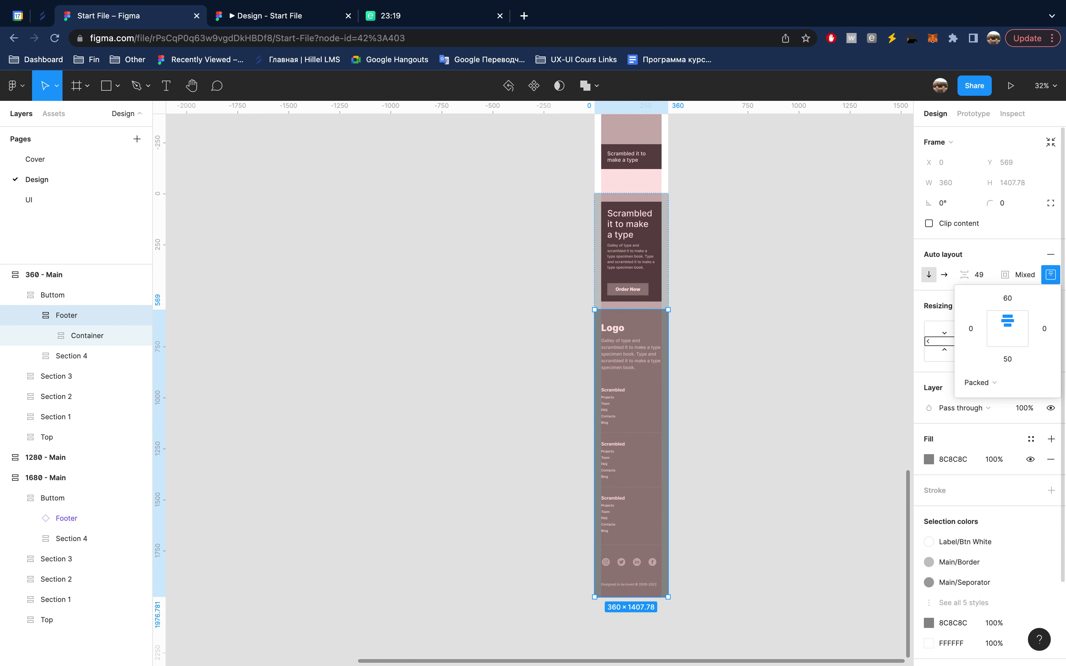
click(1006, 295)
key(Return)
- Set the 360 Footer's bottom padding to 30 and collapse the layer groups
click(1008, 360)
text(40)
key(Return)
text(30)
key(Return)
key(Escape)
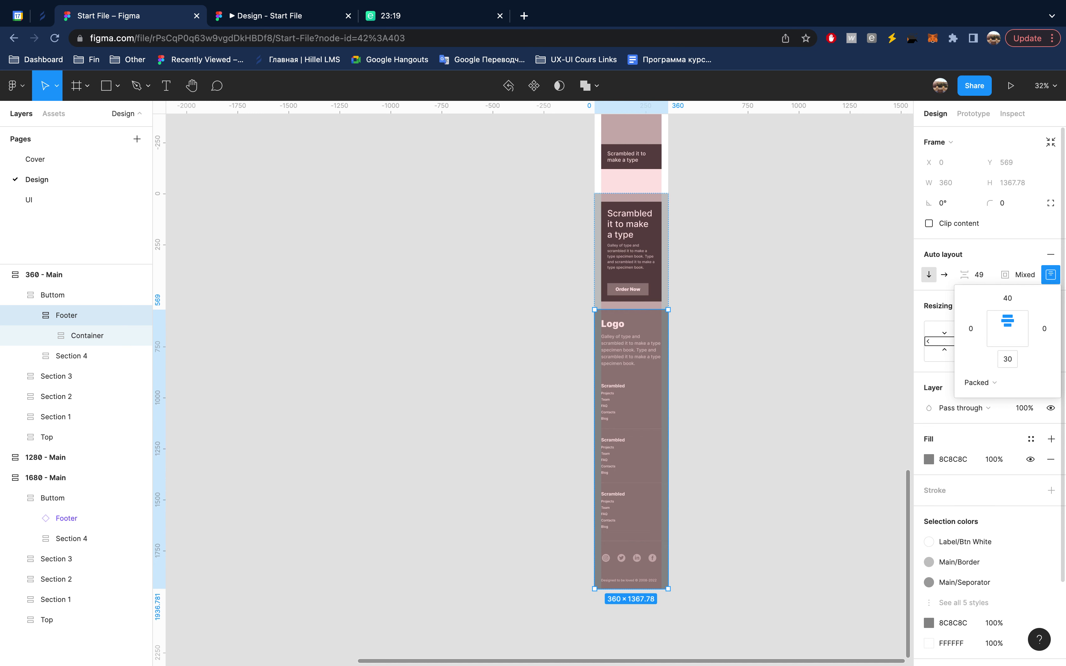
click(1050, 275)
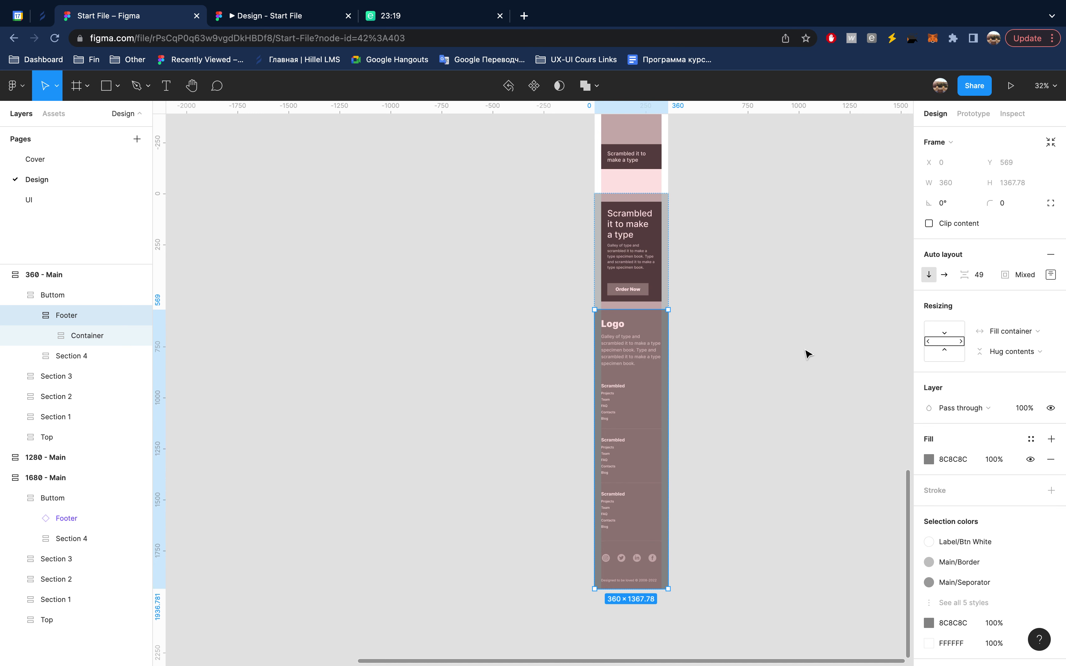
key(alt+l)
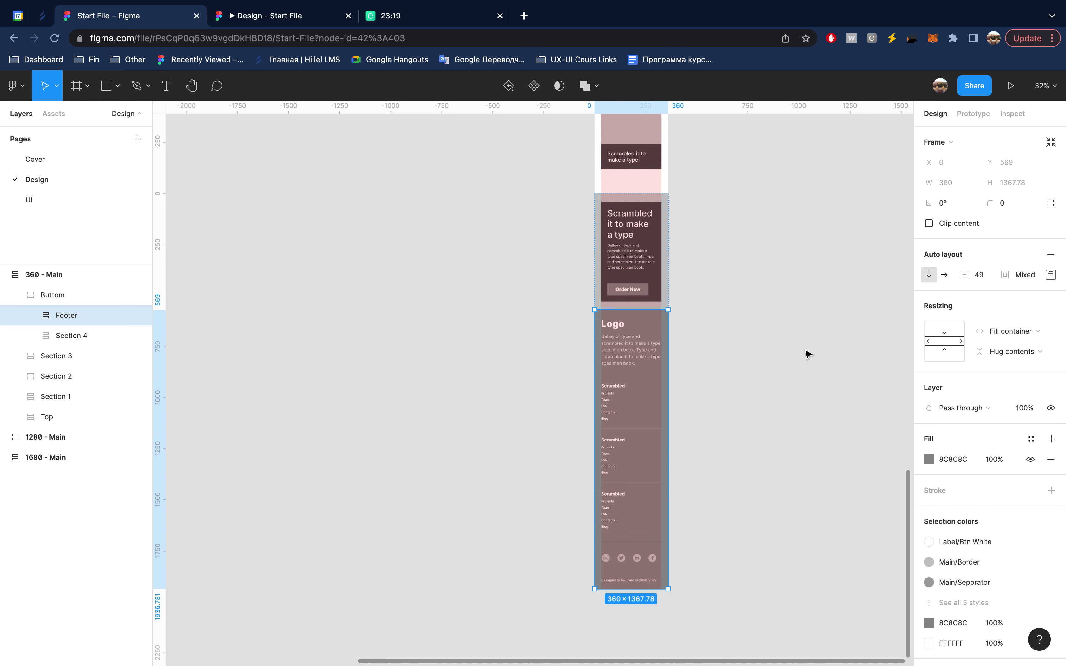
- On the UI page, drag the Footer component into UI Components
click(64, 200)
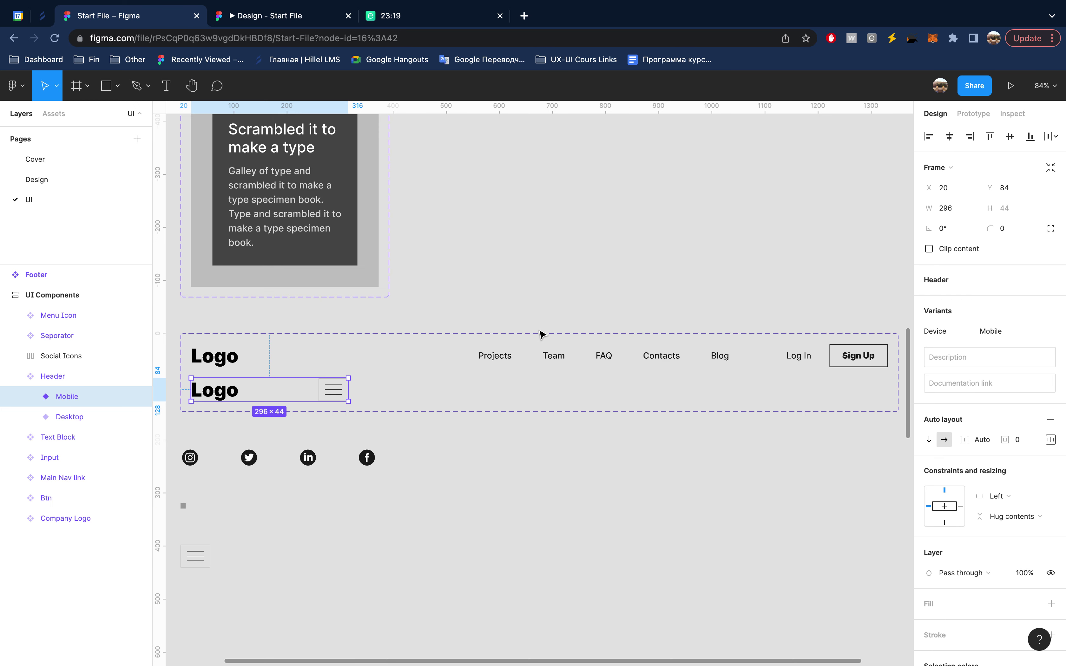
scroll(614, 348, down, 5)
scroll(614, 348, left, 5)
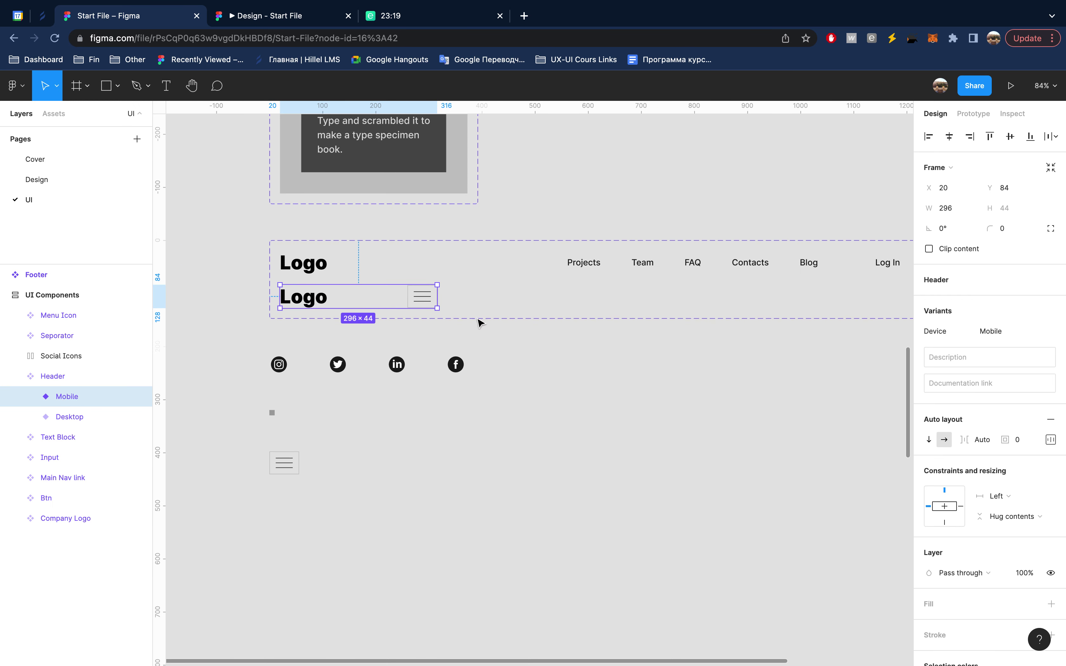
click(74, 276)
drag(74, 275, 80, 309)
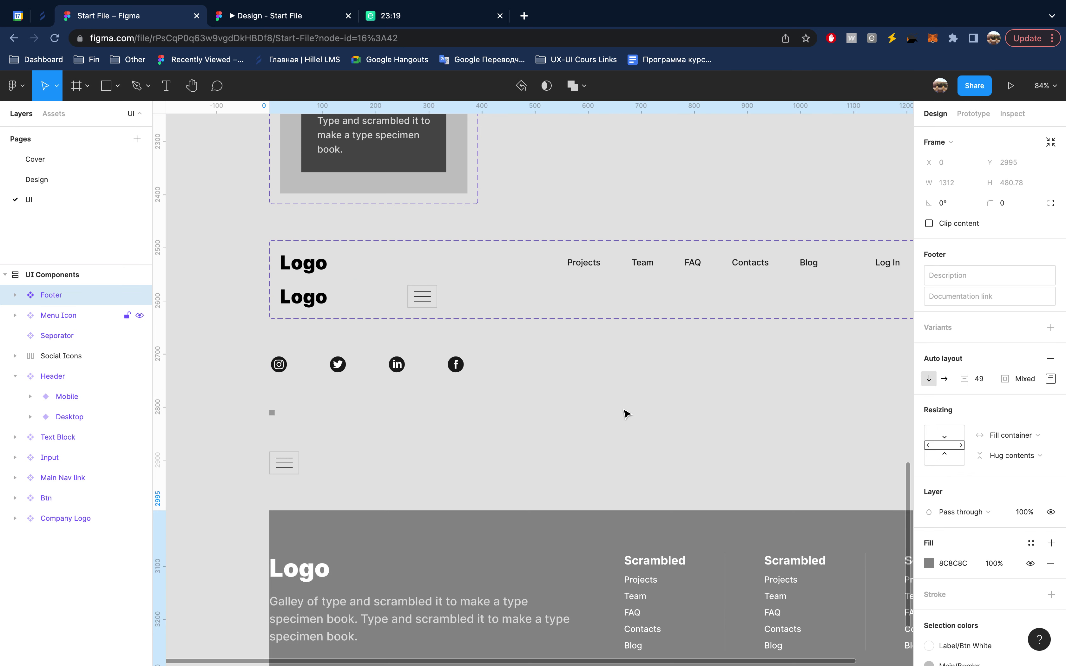
- Add a second Footer variant and wrap the component set in auto layout
scroll(626, 414, down, 2)
scroll(626, 414, down, 3)
scroll(628, 397, down, 2)
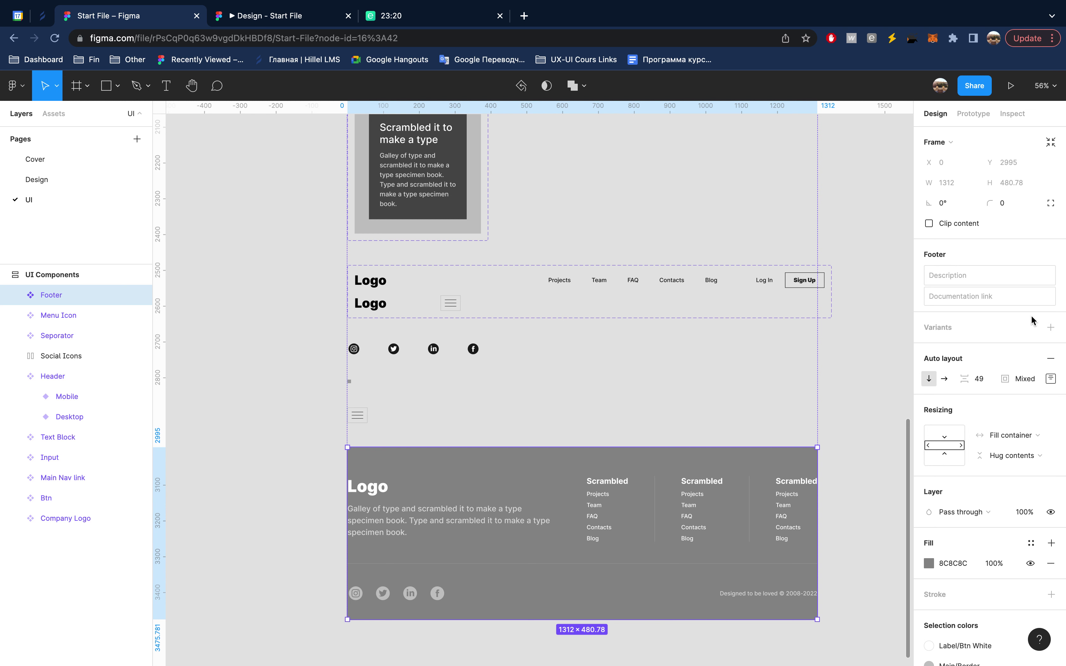
click(1051, 327)
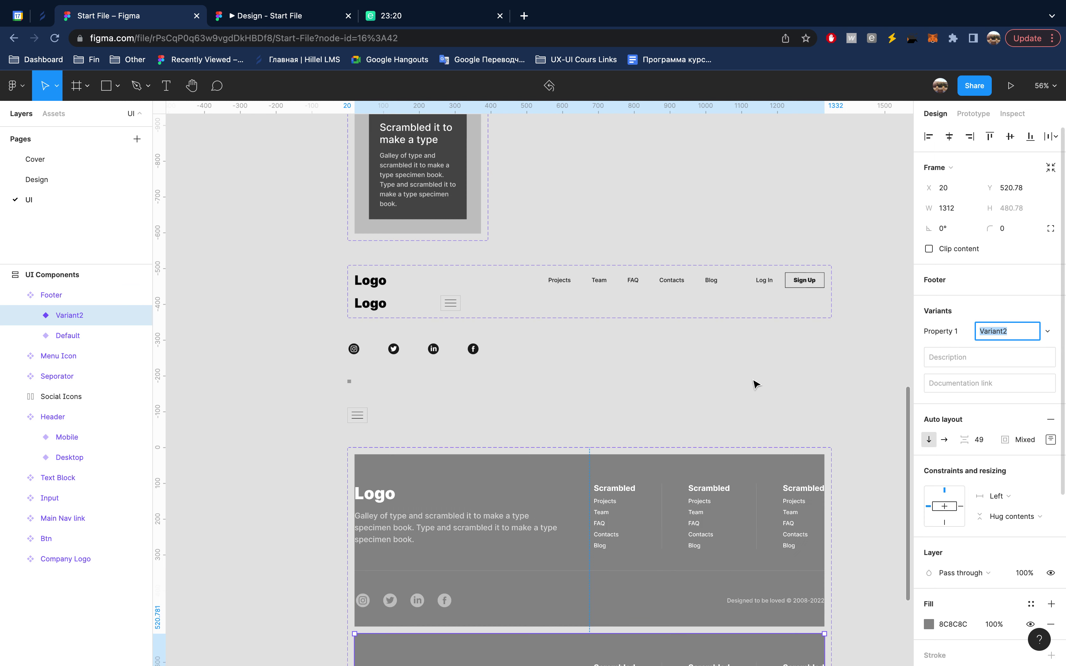
click(73, 295)
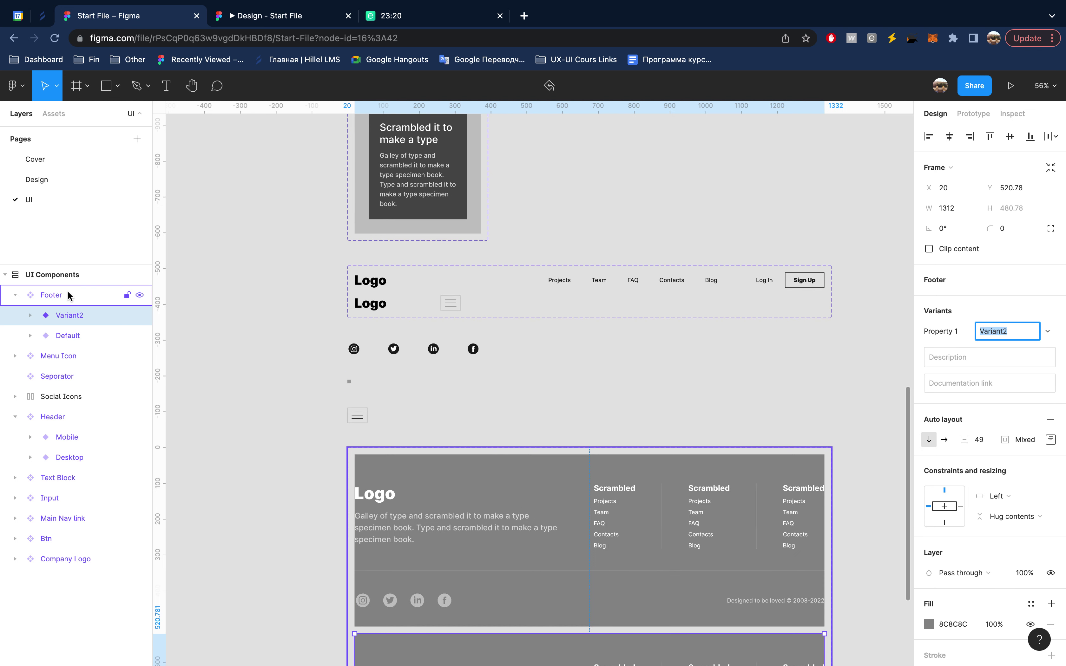
scroll(680, 430, down, 2)
scroll(680, 431, right, 1)
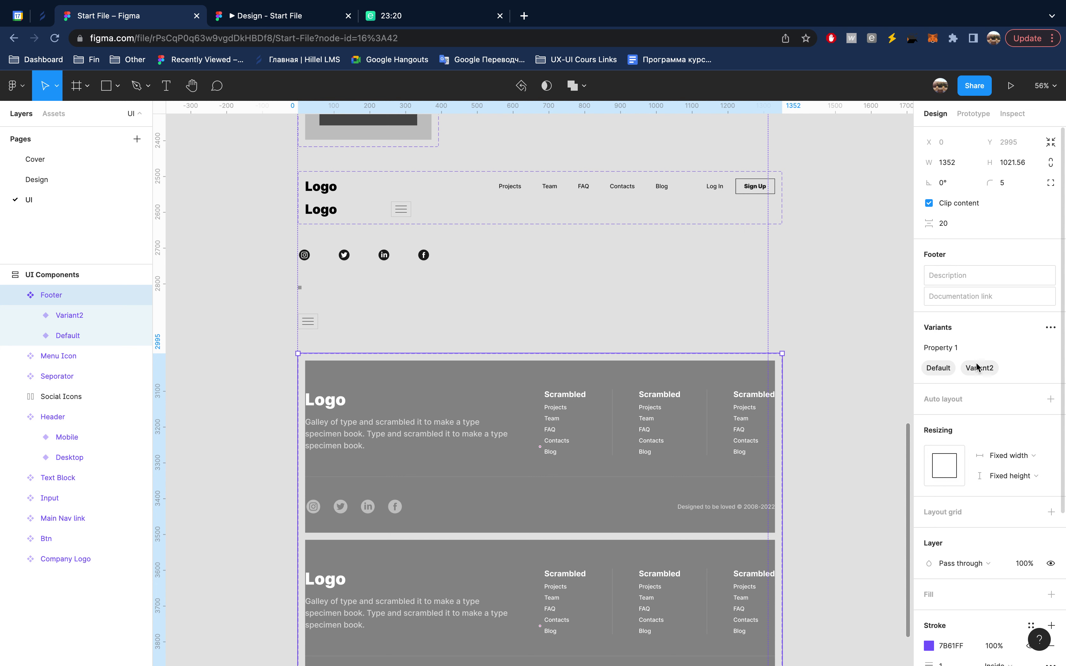
key(shift+a)
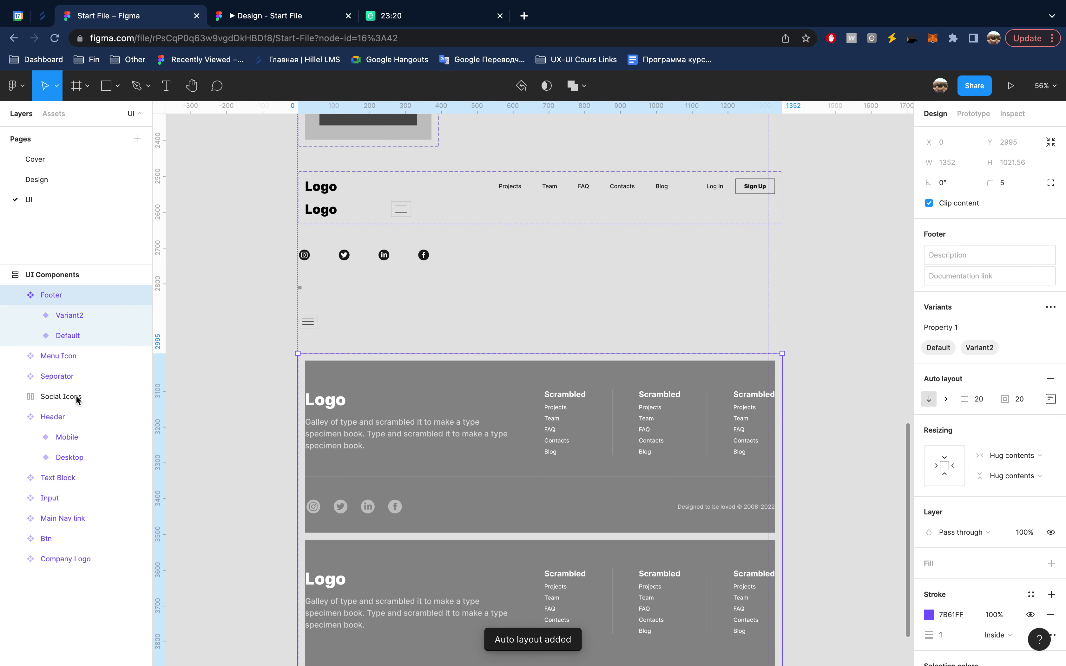
- Rename the Footer variants Default to Desktop and Variant2 to Mobile
click(83, 338)
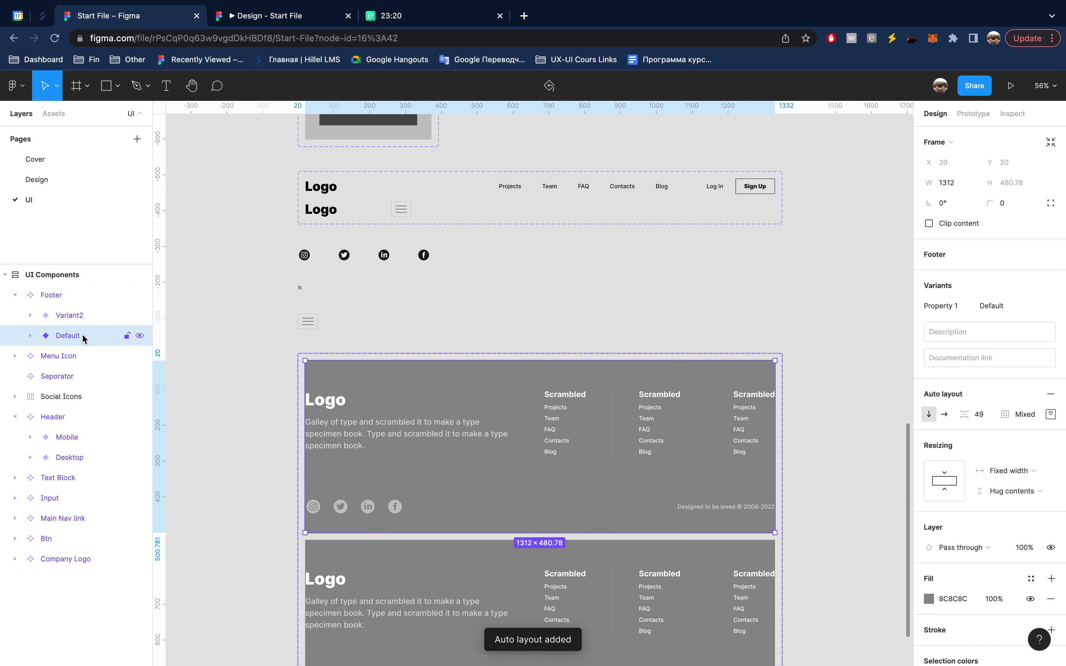
click(1008, 312)
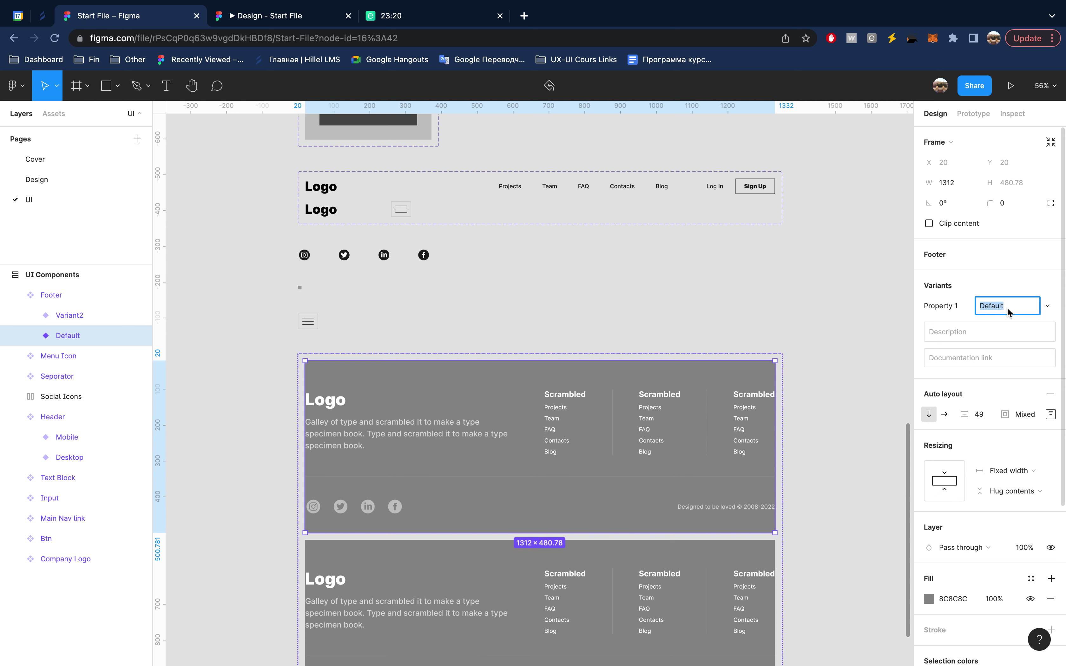
text(sktop)
key(Return)
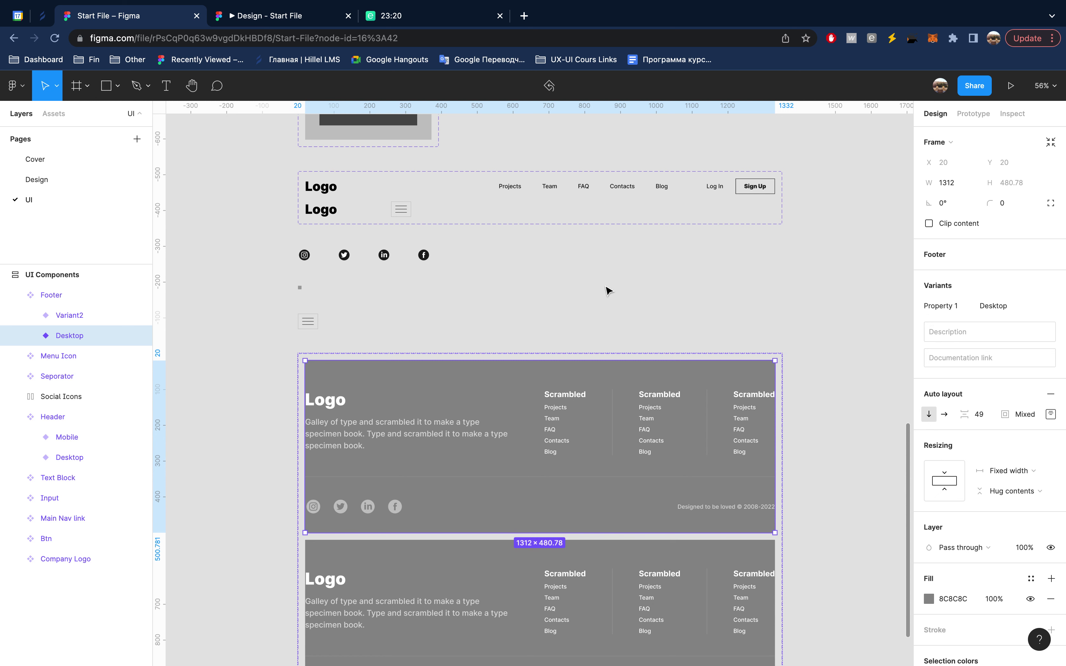
click(80, 321)
click(1015, 311)
text(M)
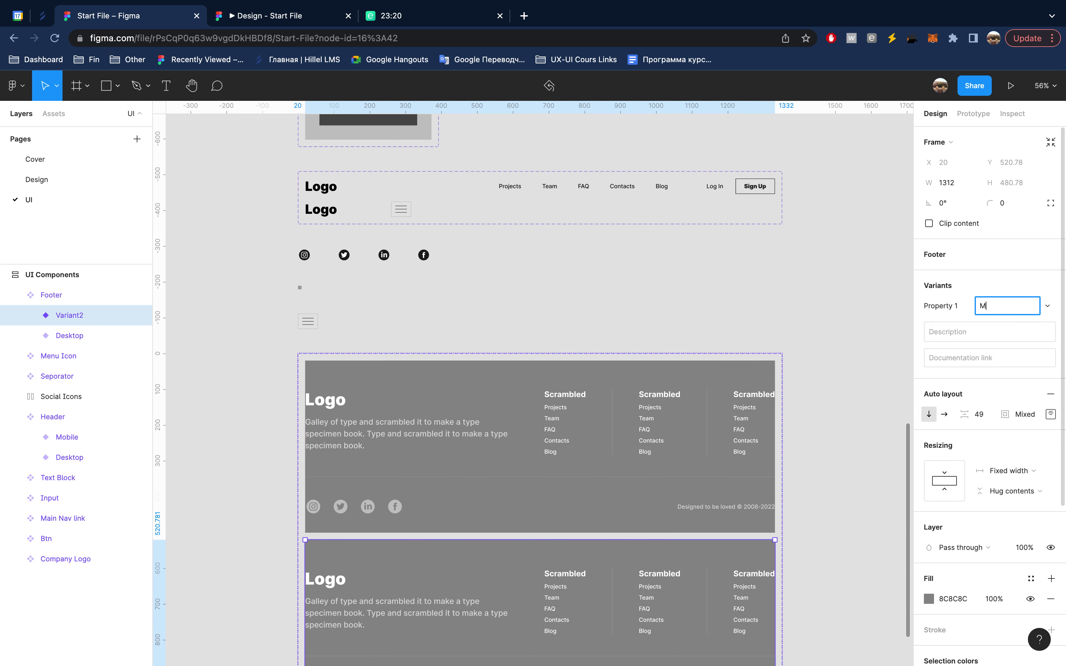
text(obile)
key(Return)
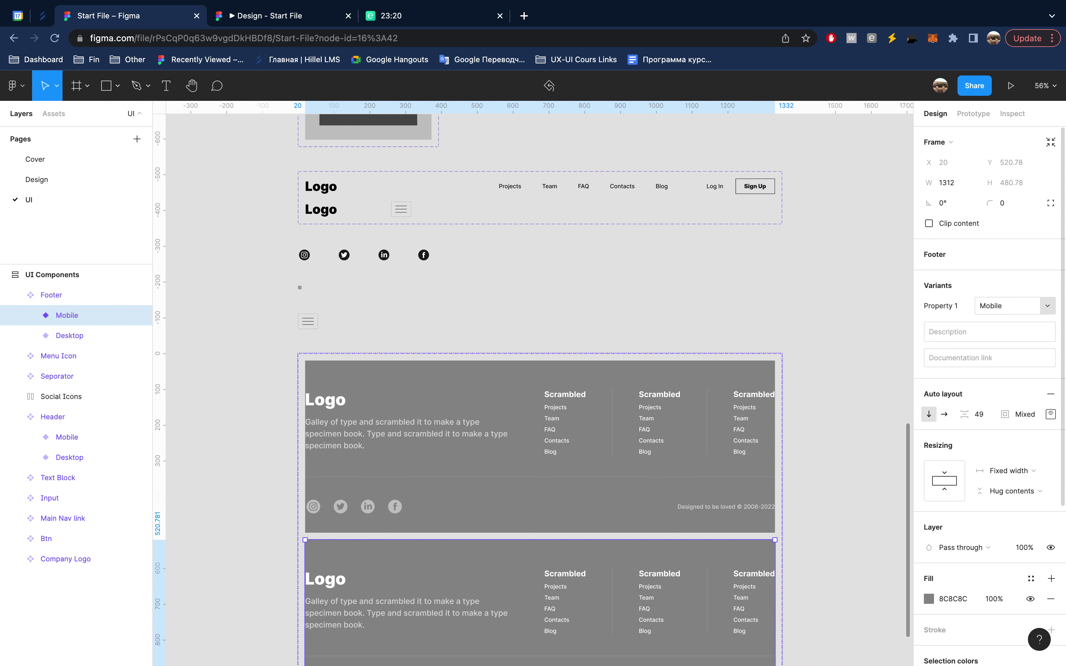
- Rename the variant property from Property 1 to Device
click(75, 301)
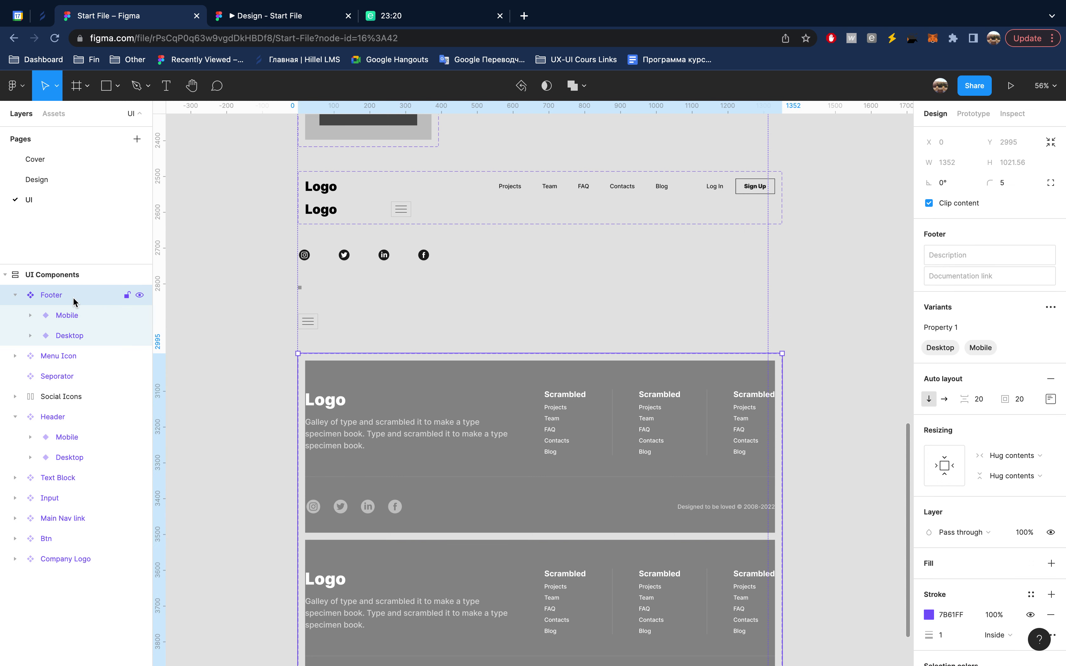
click(975, 327)
double_click(976, 326)
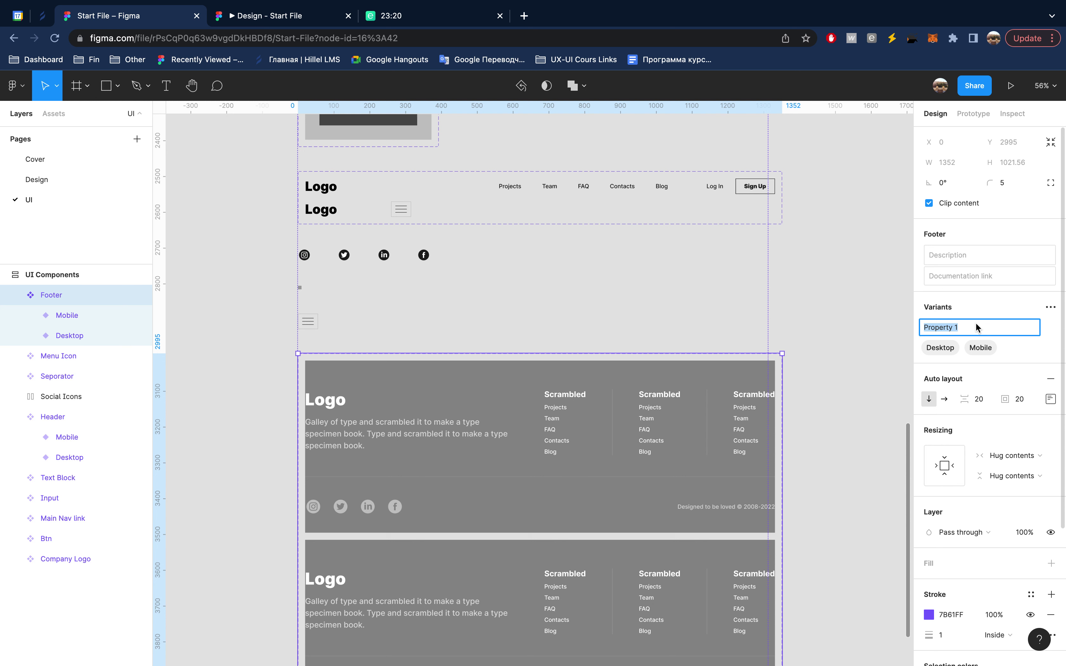
text(Device)
- Replace the Mobile variant's desktop Container with the pasted 360 footer
click(93, 315)
click(29, 315)
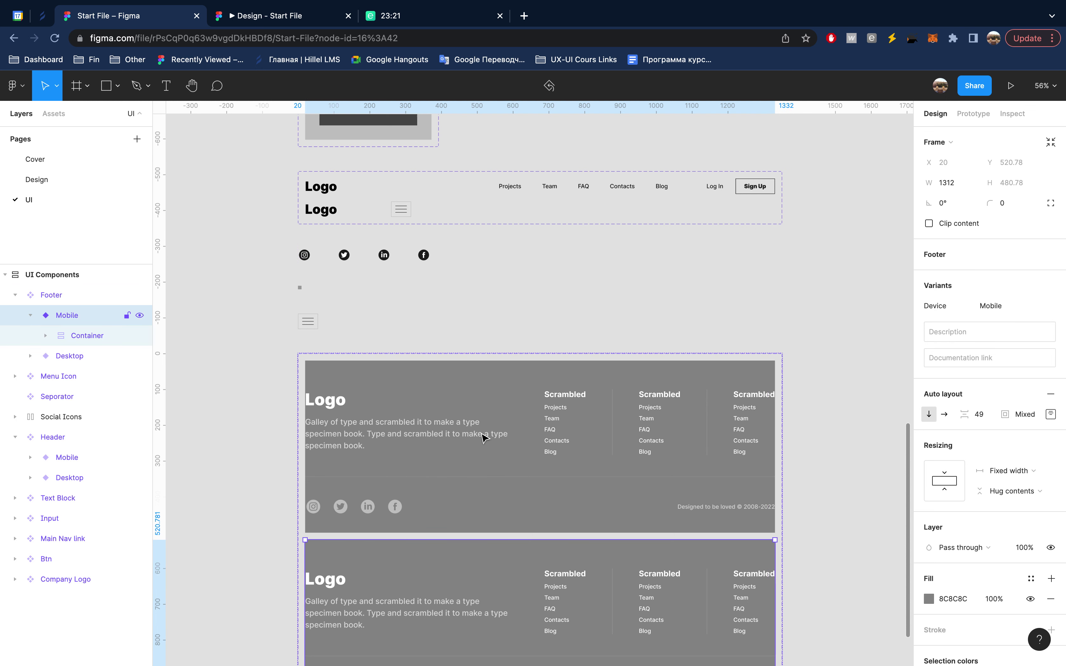
scroll(485, 436, down, 3)
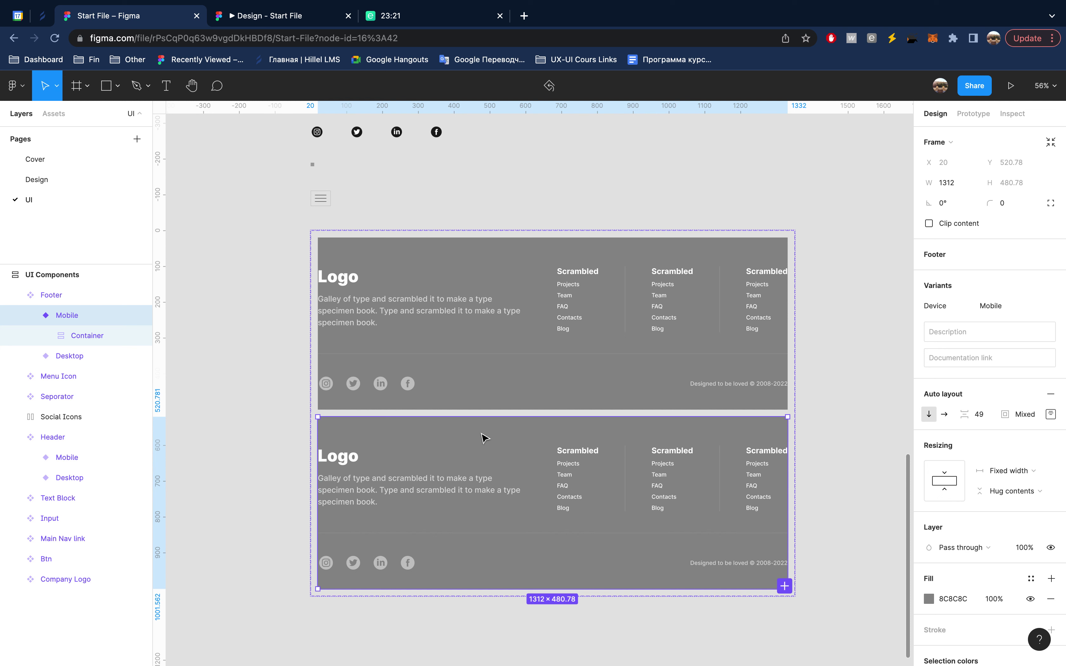
click(87, 337)
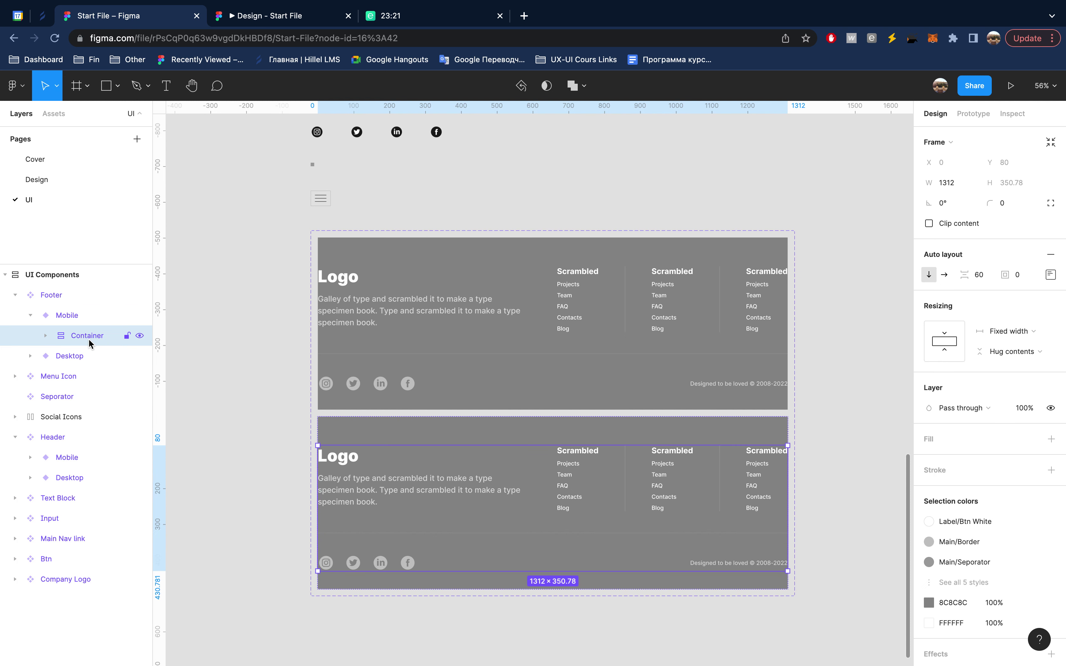
key(Delete)
click(78, 317)
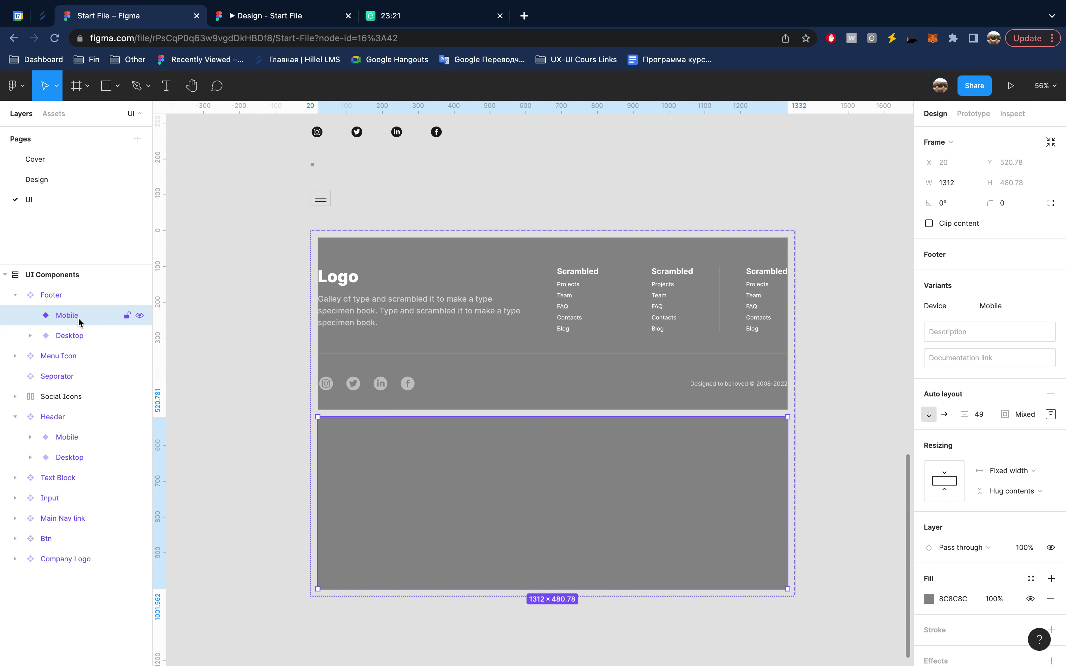
key(ctrl+v)
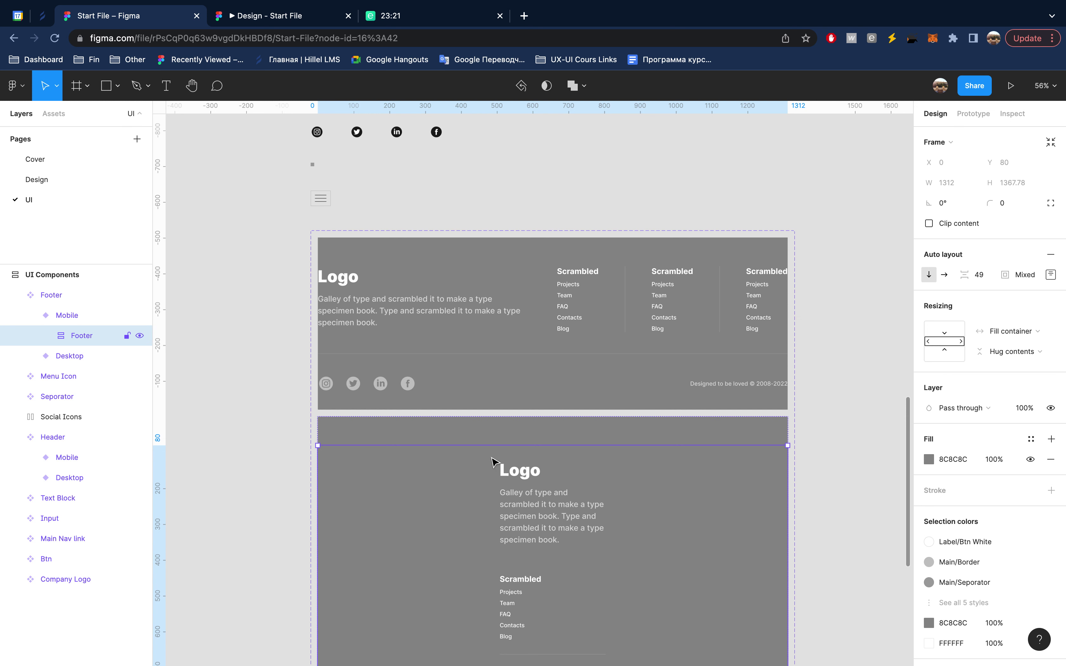
- Inspect the inner Footer frame inside the Mobile variant without changing it
scroll(493, 460, down, 3)
scroll(494, 460, down, 3)
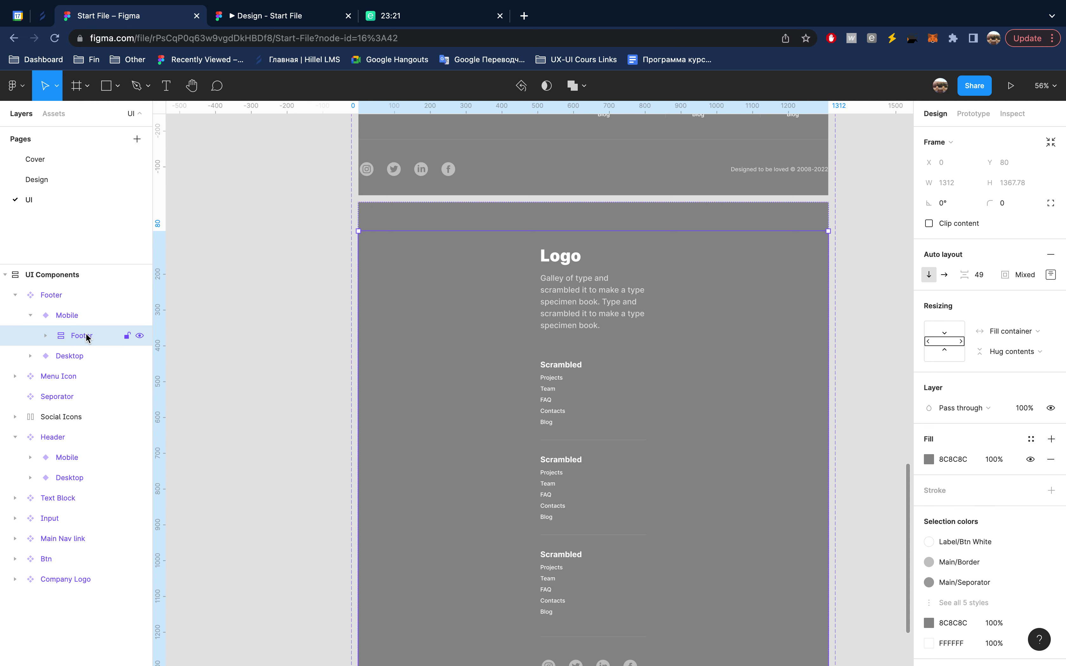
click(76, 316)
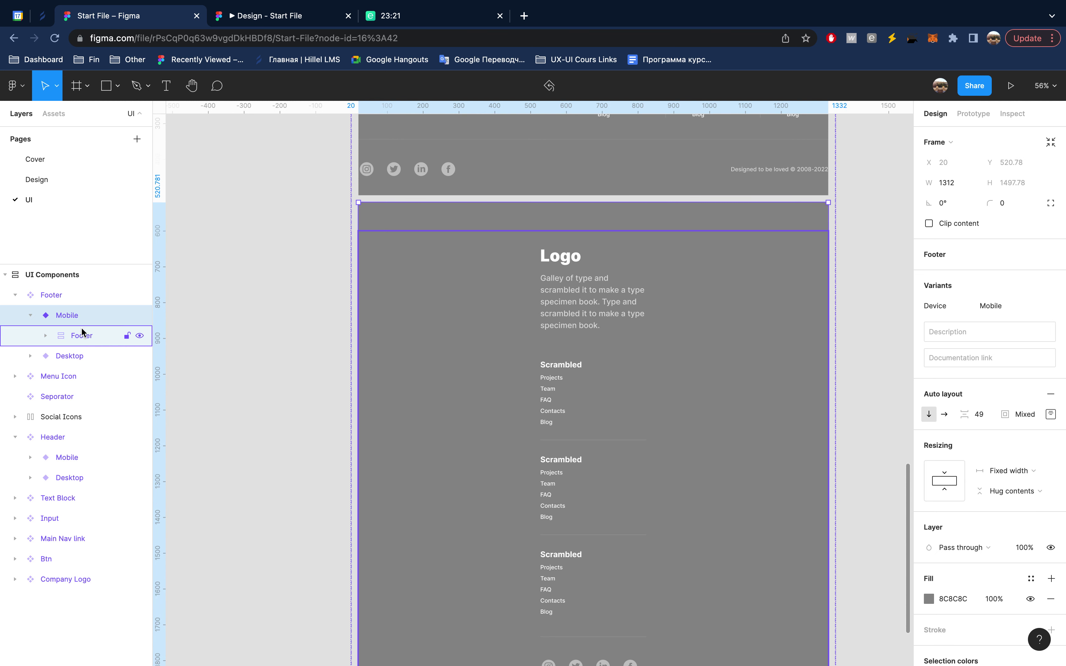
click(87, 338)
click(81, 316)
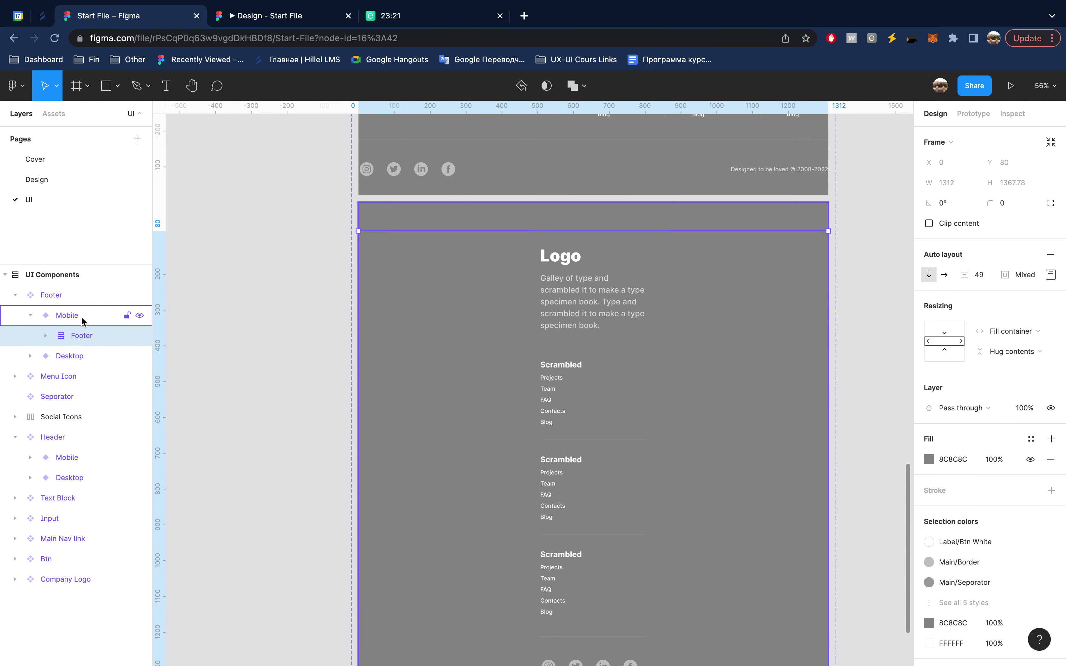
click(86, 336)
click(77, 316)
right_click(85, 335)
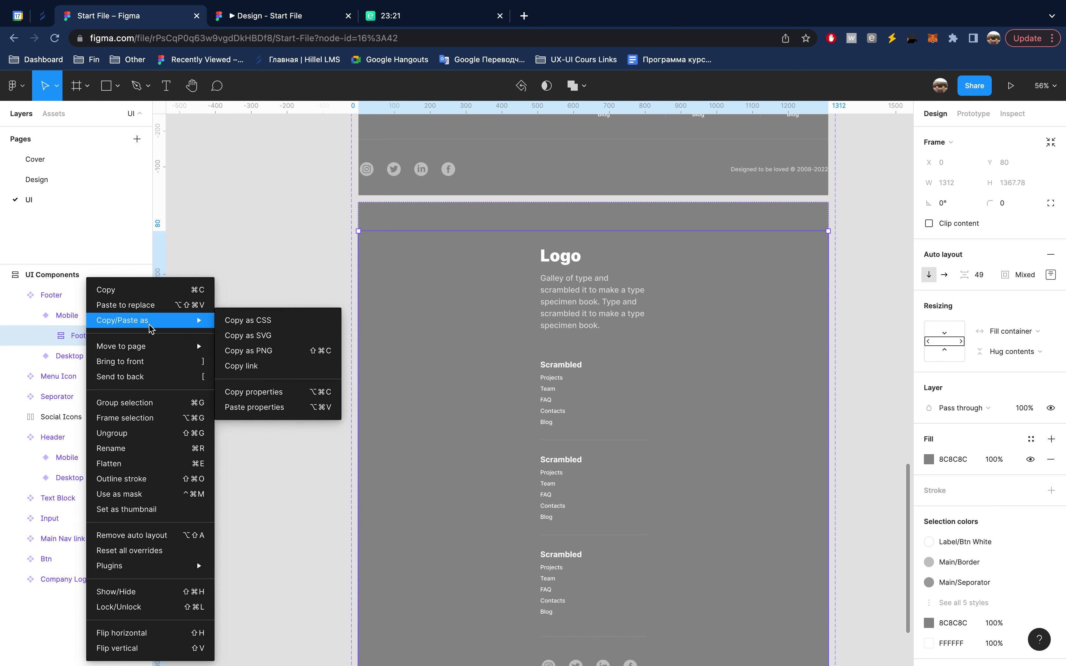
mouse_move(123, 320)
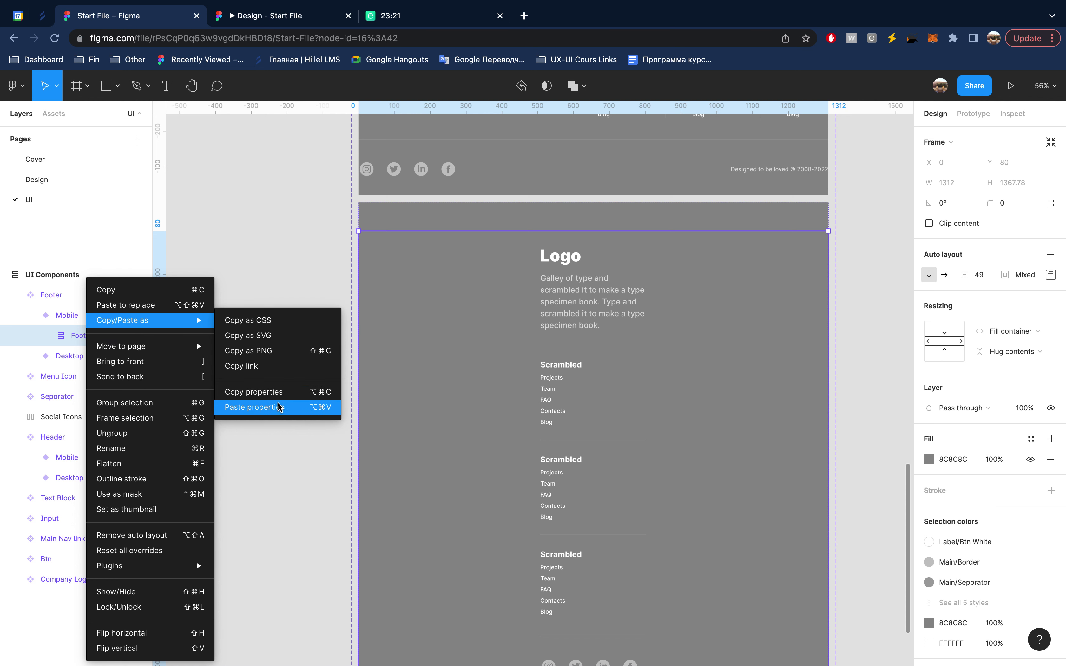
click(70, 335)
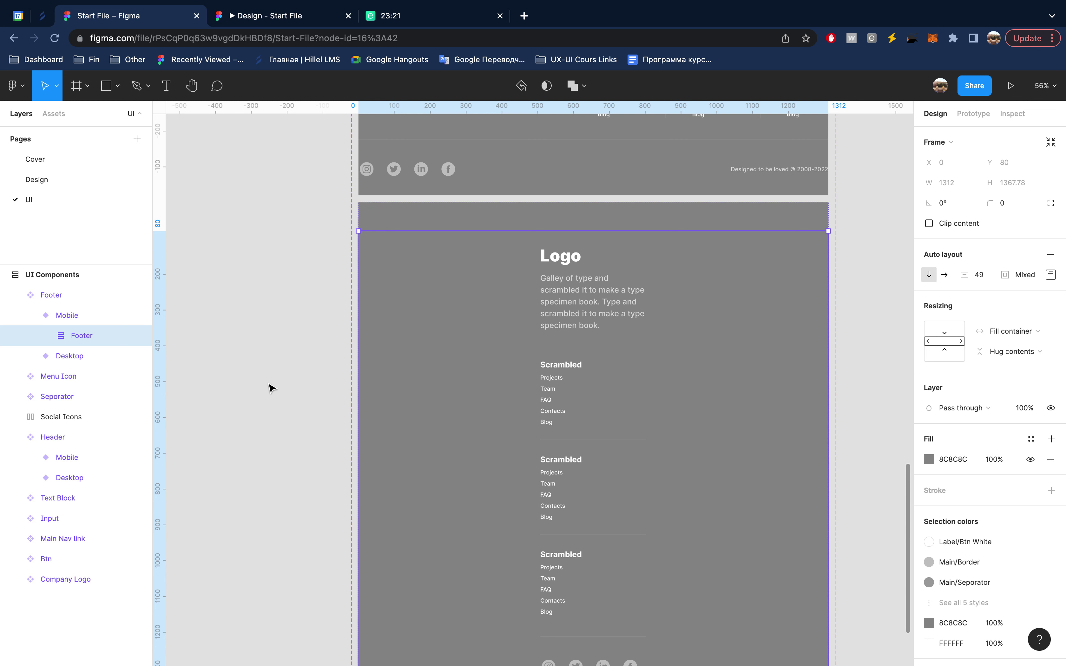
- Move Container directly under the Mobile variant and delete the empty inner Footer wrapper
click(76, 315)
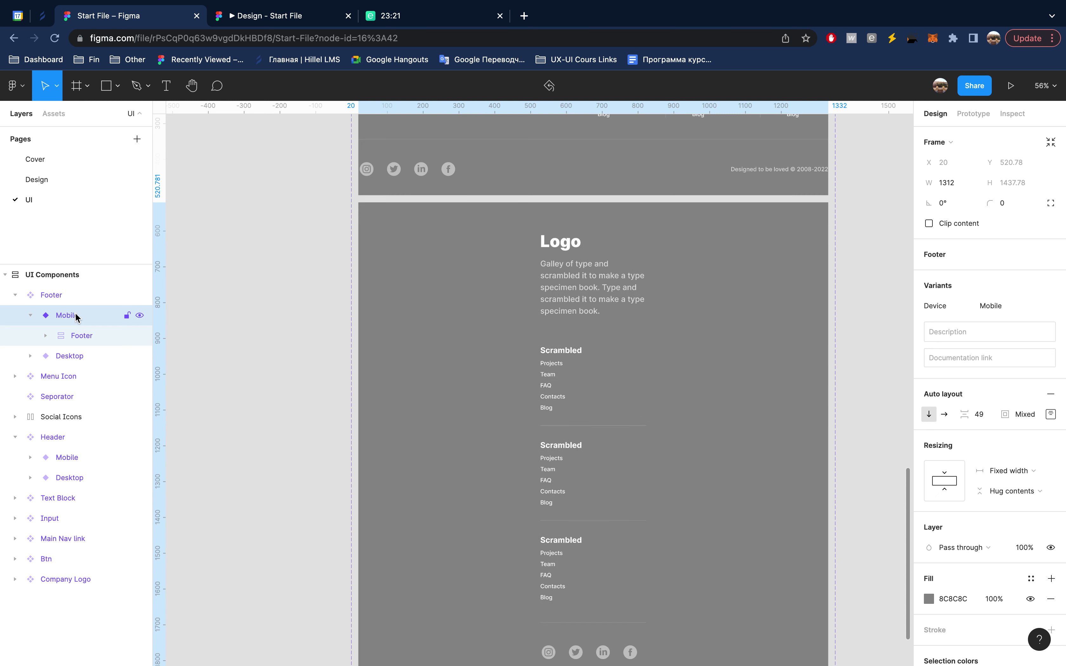
click(46, 336)
click(102, 356)
drag(100, 348, 96, 328)
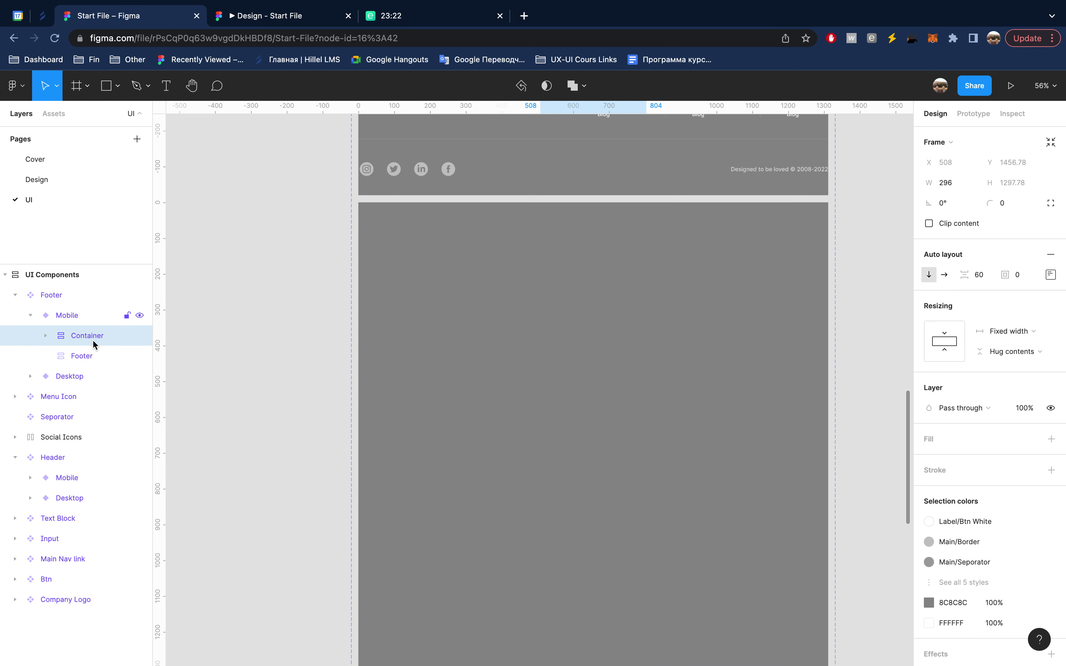
click(87, 356)
key(Delete)
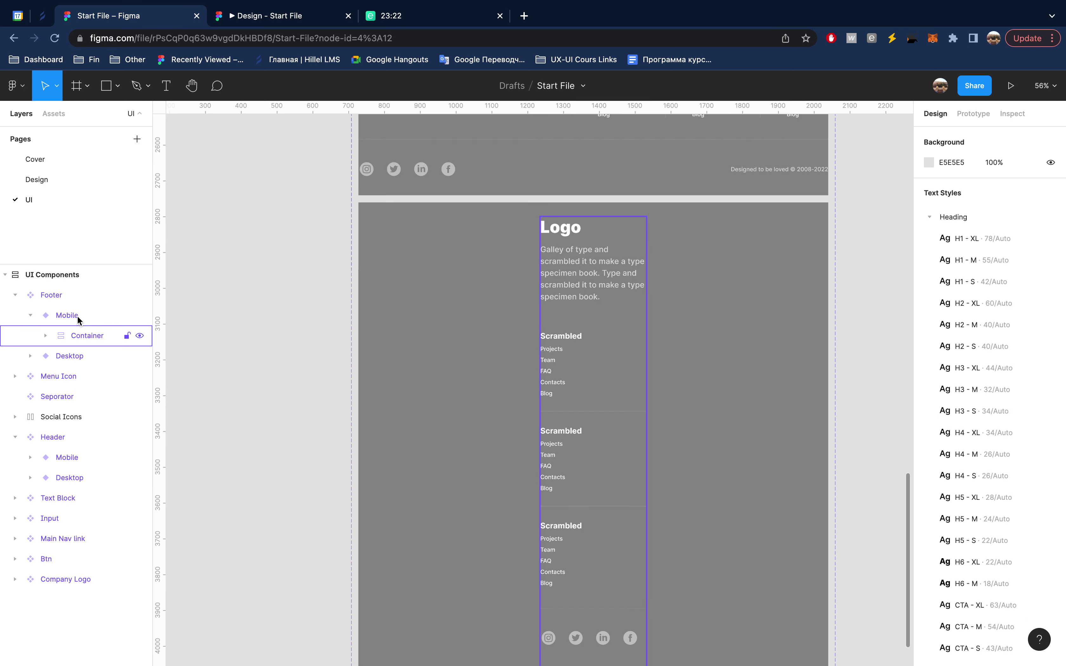
- Set the Mobile footer variant's width to 360 px and collapse its layer list
click(77, 317)
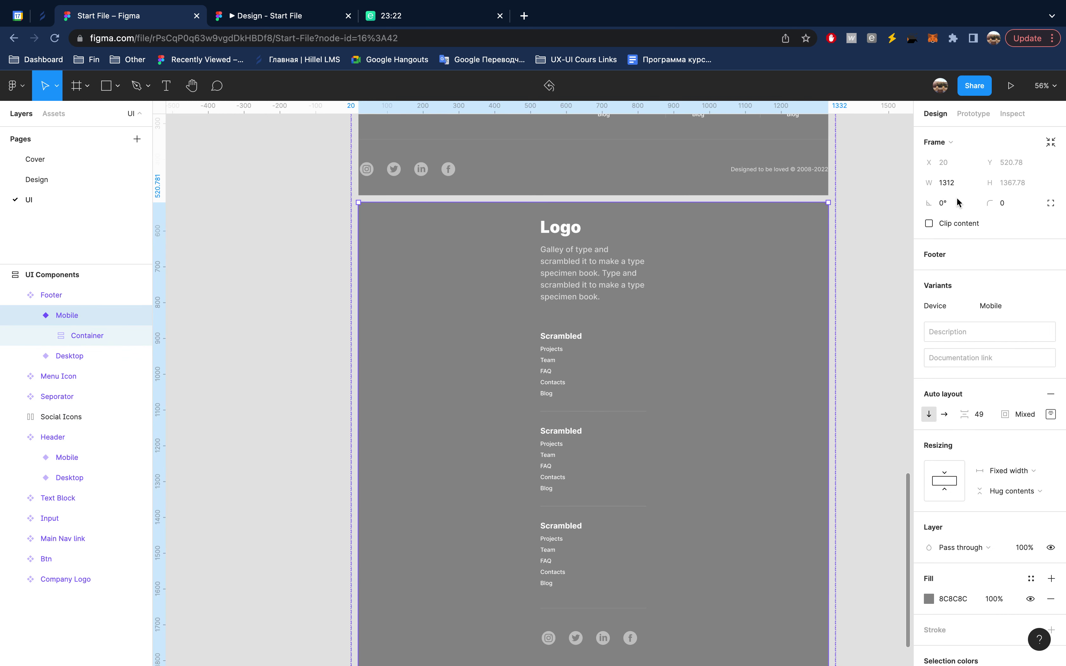
click(961, 188)
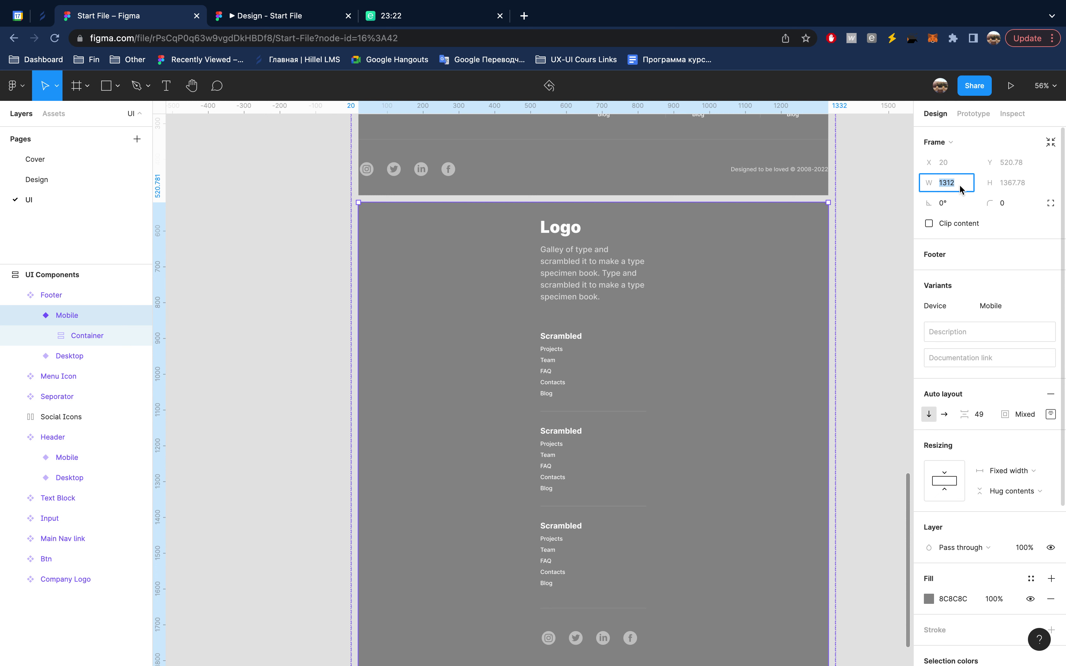
text(360)
key(Return)
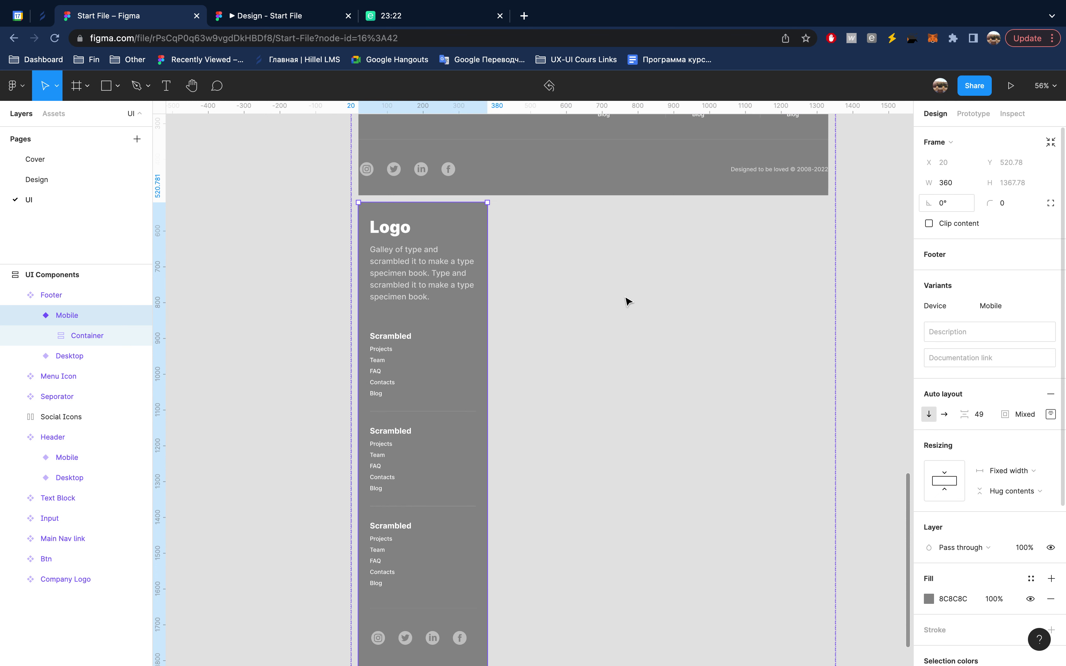
scroll(533, 383, down, 3)
scroll(534, 383, up, 5)
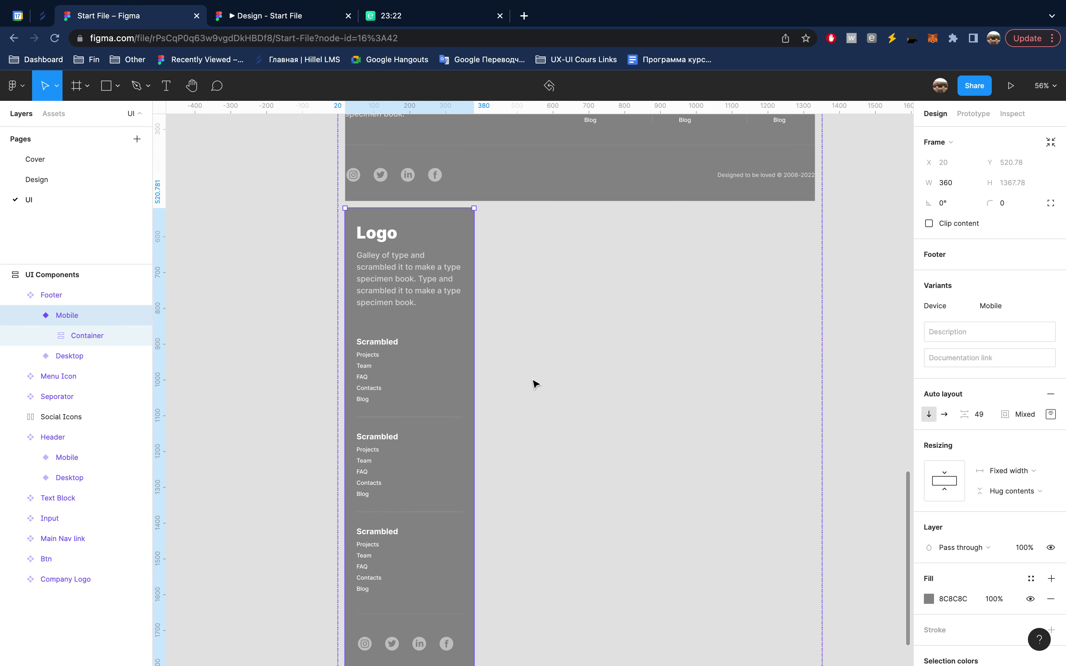
click(31, 316)
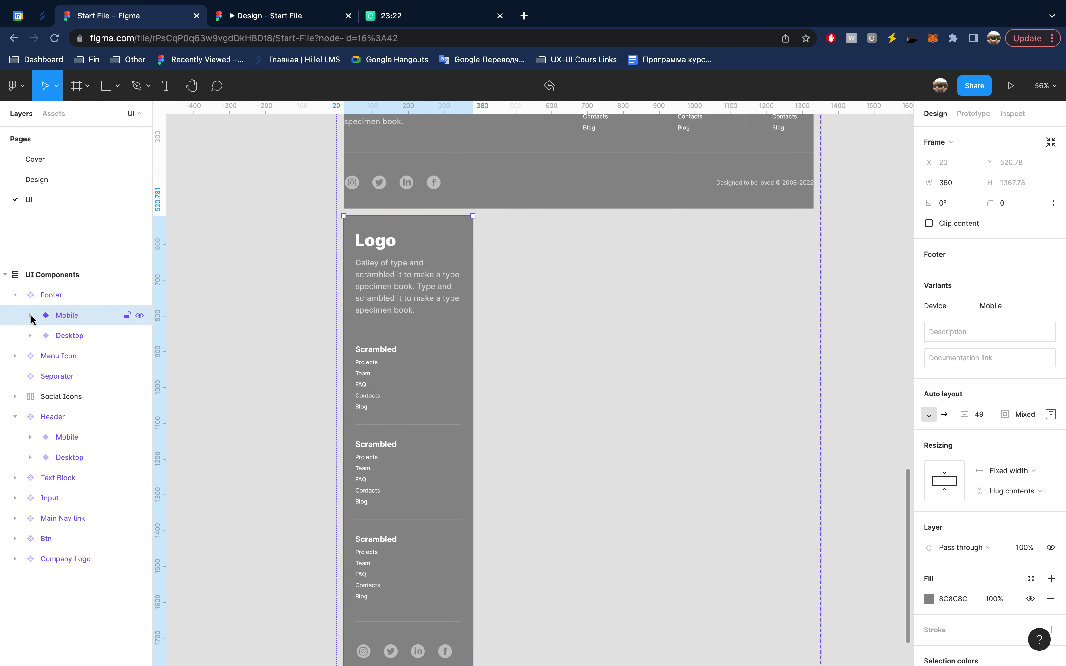
click(15, 295)
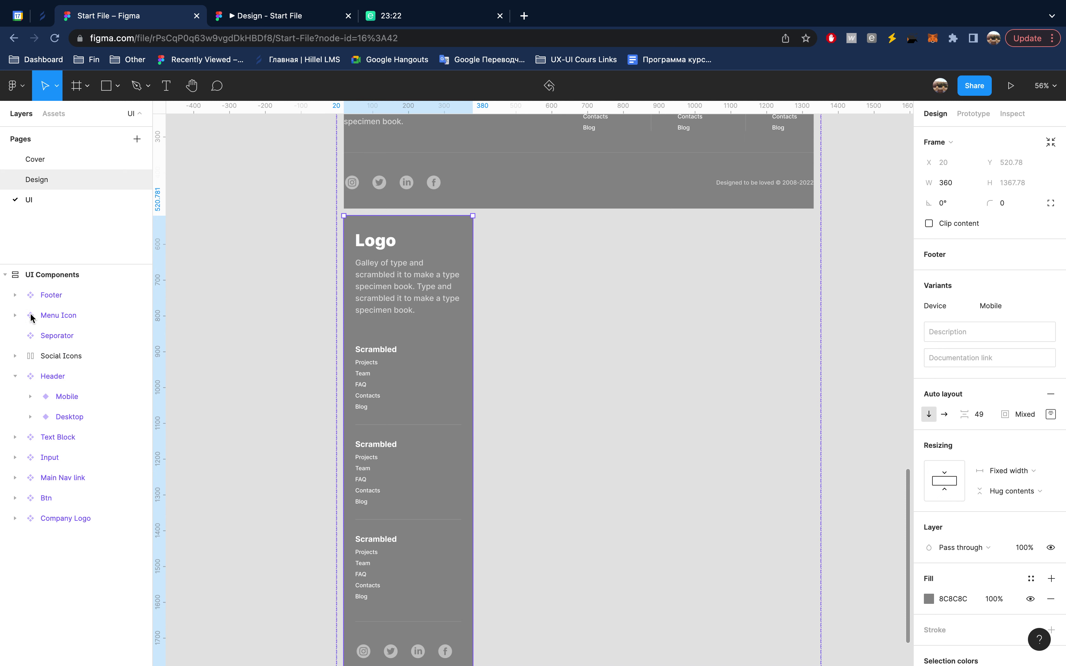
click(238, 283)
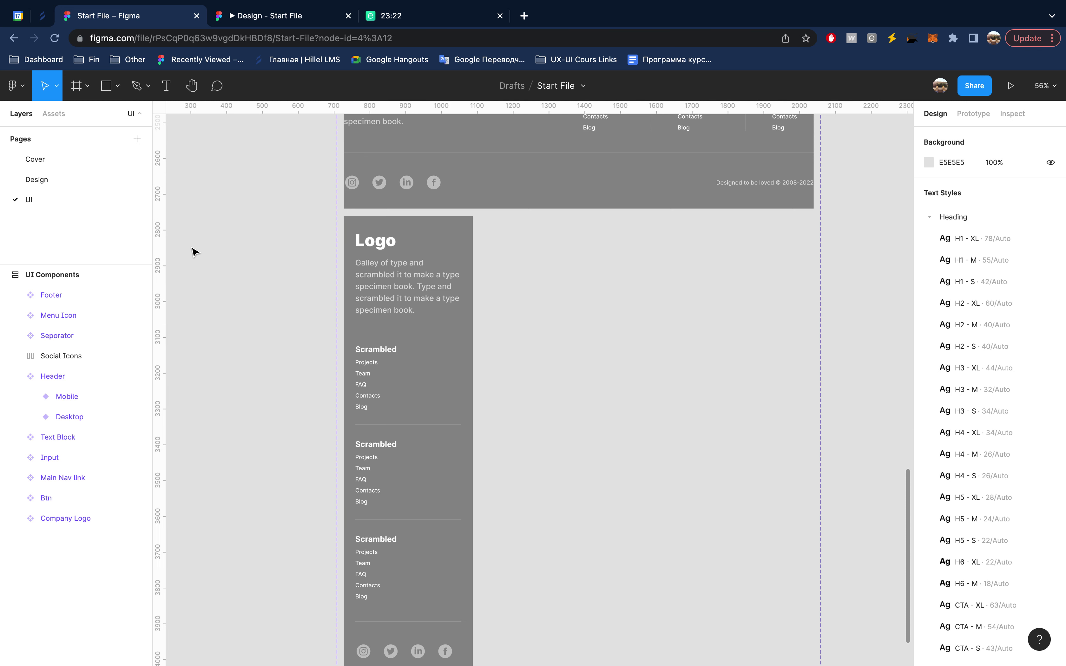
key(Page_Up)
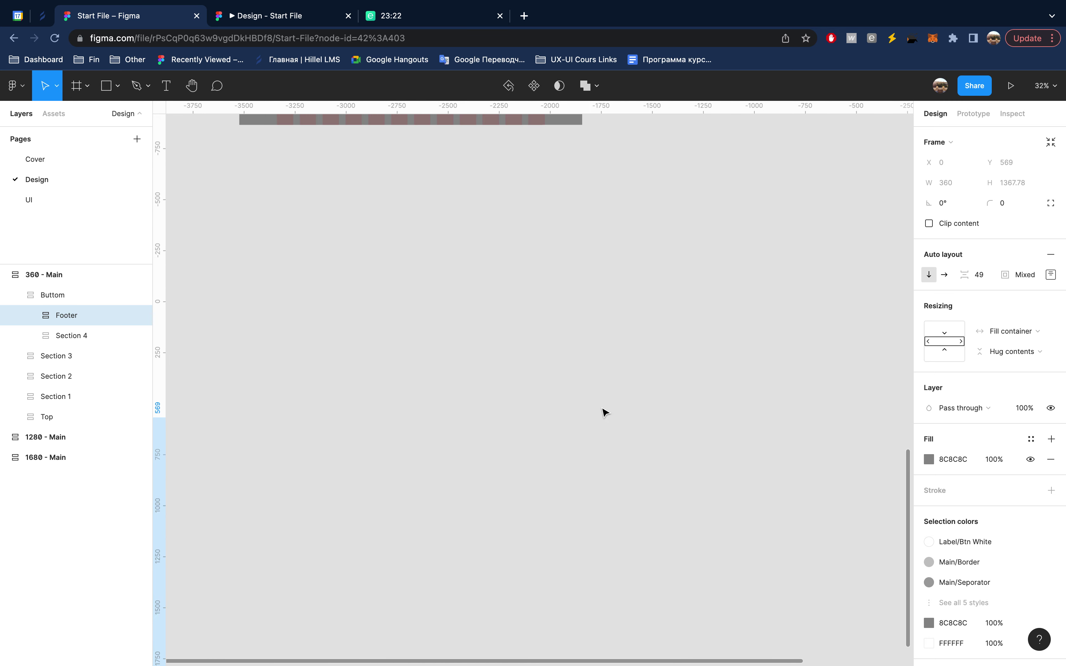
- Copy the 1680 Footer instance into the 360 Buttom section, deleting the old footer frame
click(640, 294)
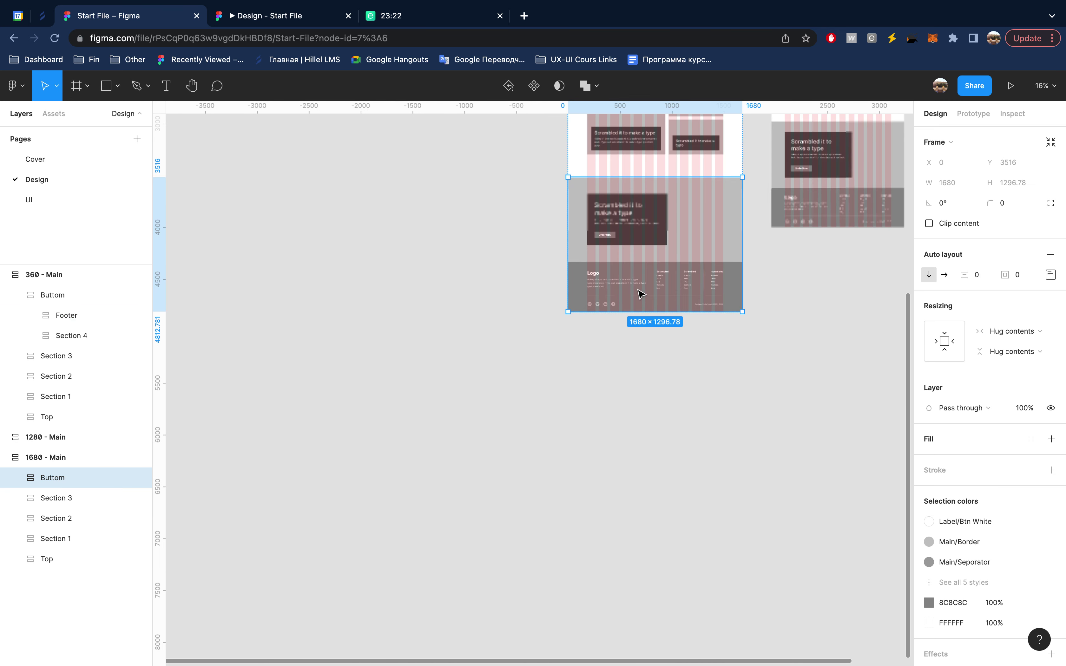
double_click(640, 294)
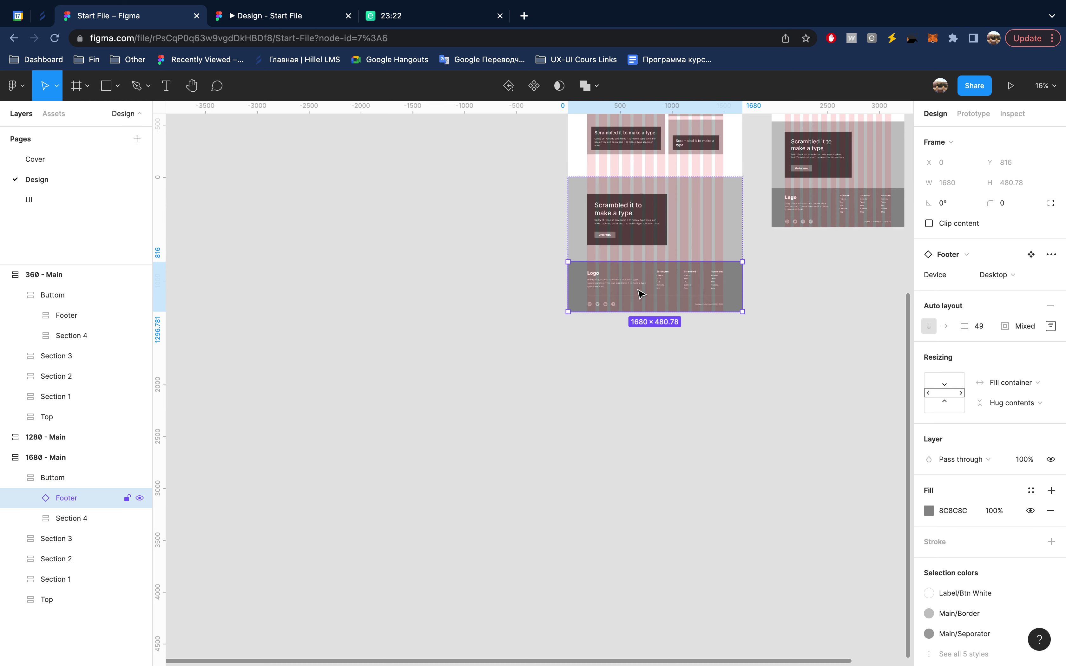
scroll(638, 293, right, 10)
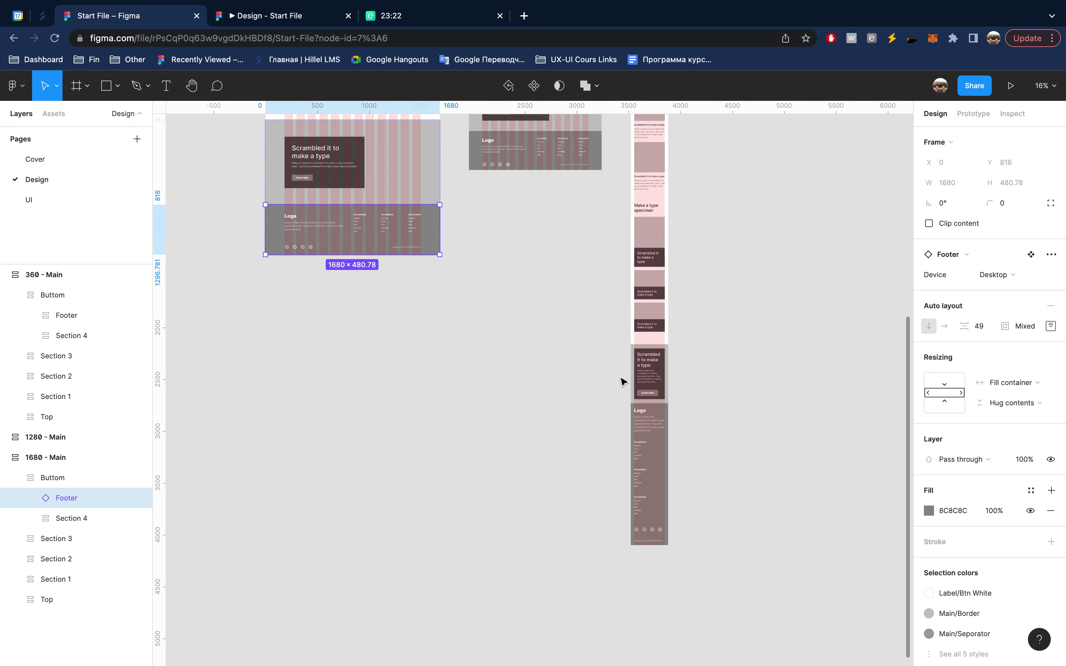
click(646, 434)
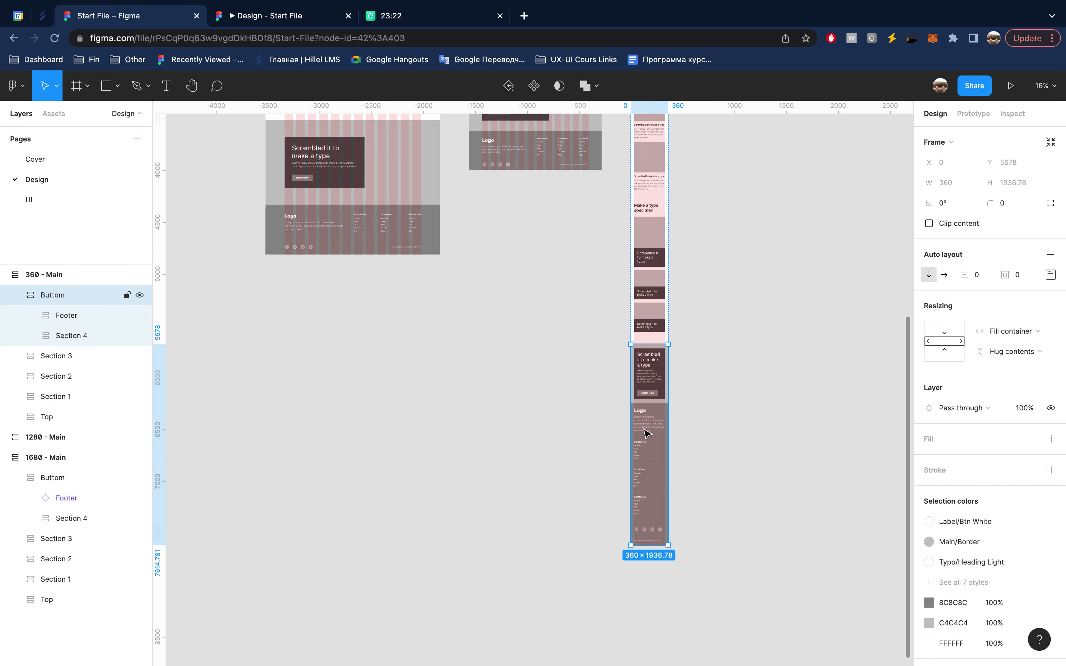
mouse_move(74, 294)
key(ctrl+v)
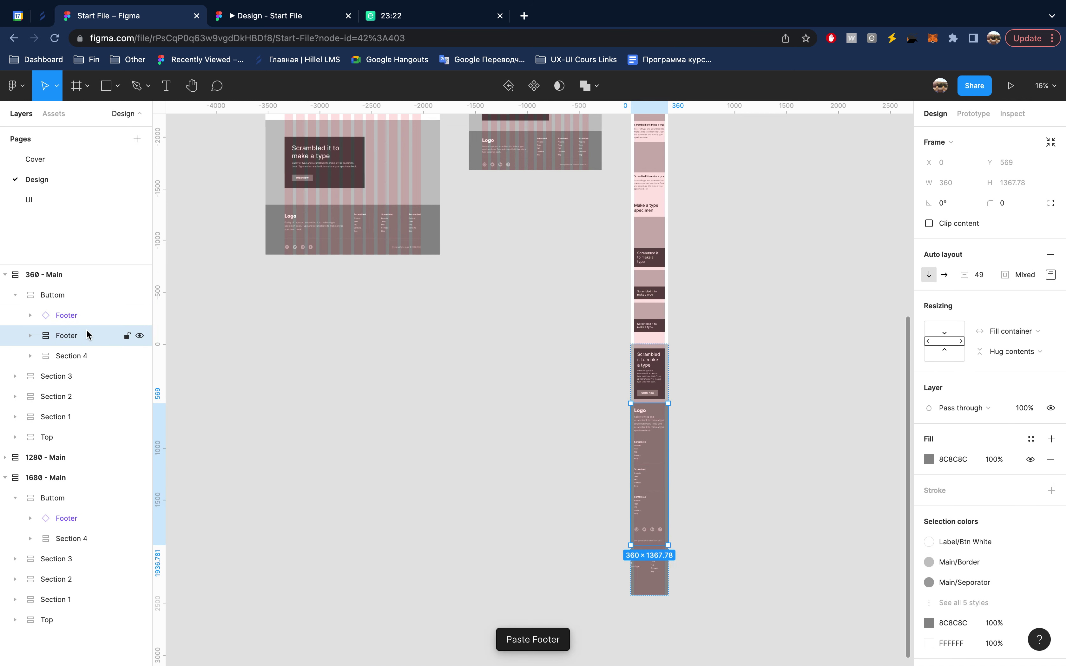
key(Delete)
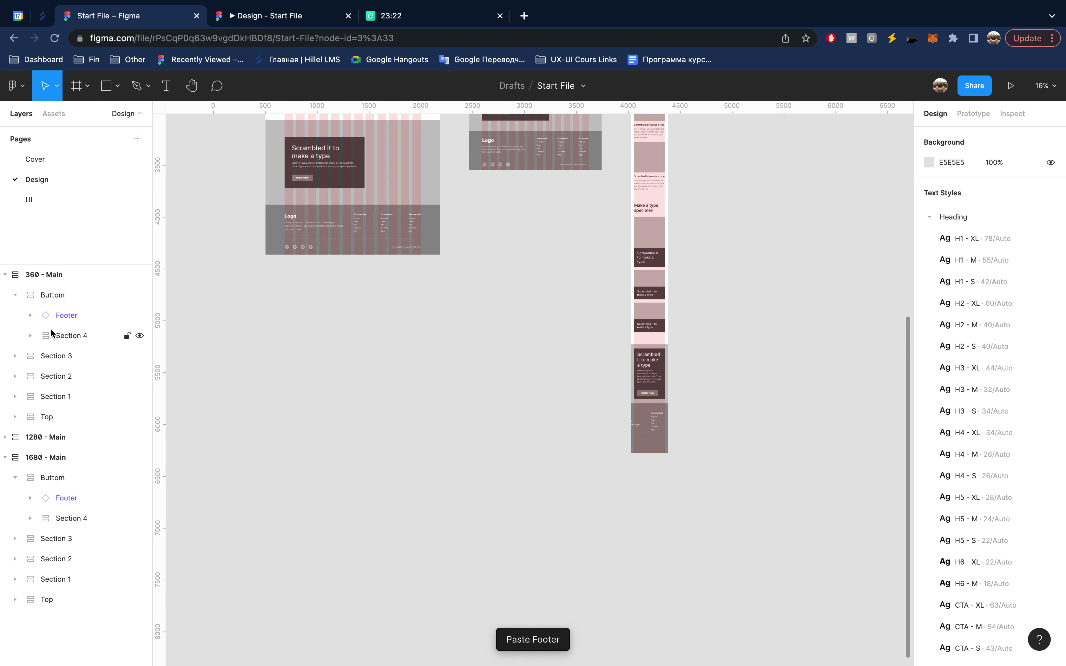
- Switch the pasted Footer instance's Device variant to Mobile
click(77, 315)
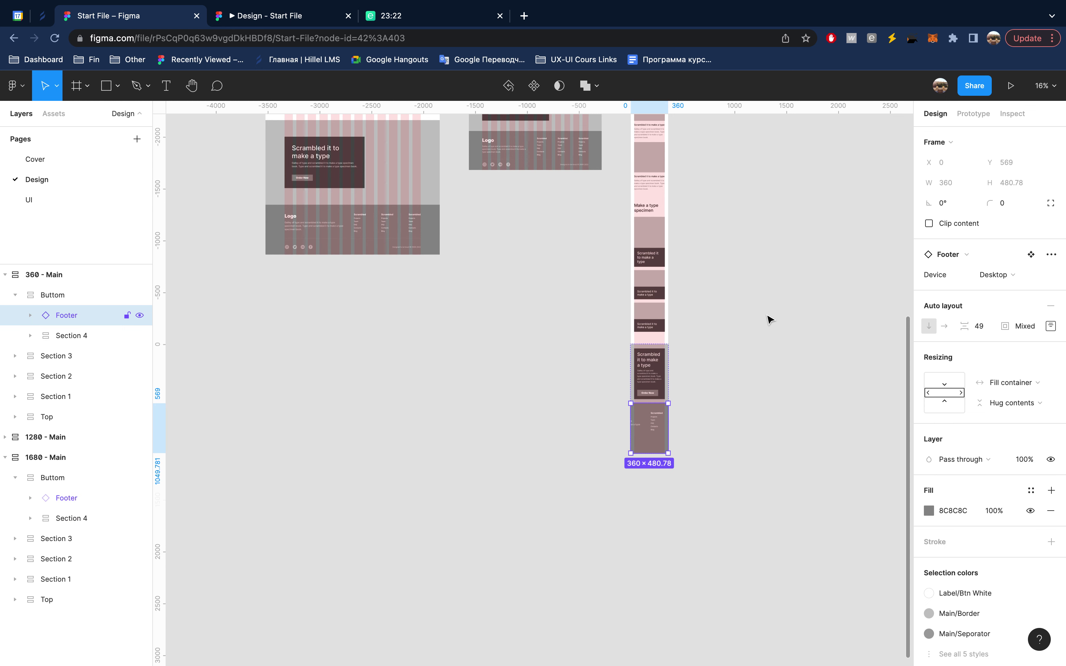
click(1026, 274)
click(1023, 288)
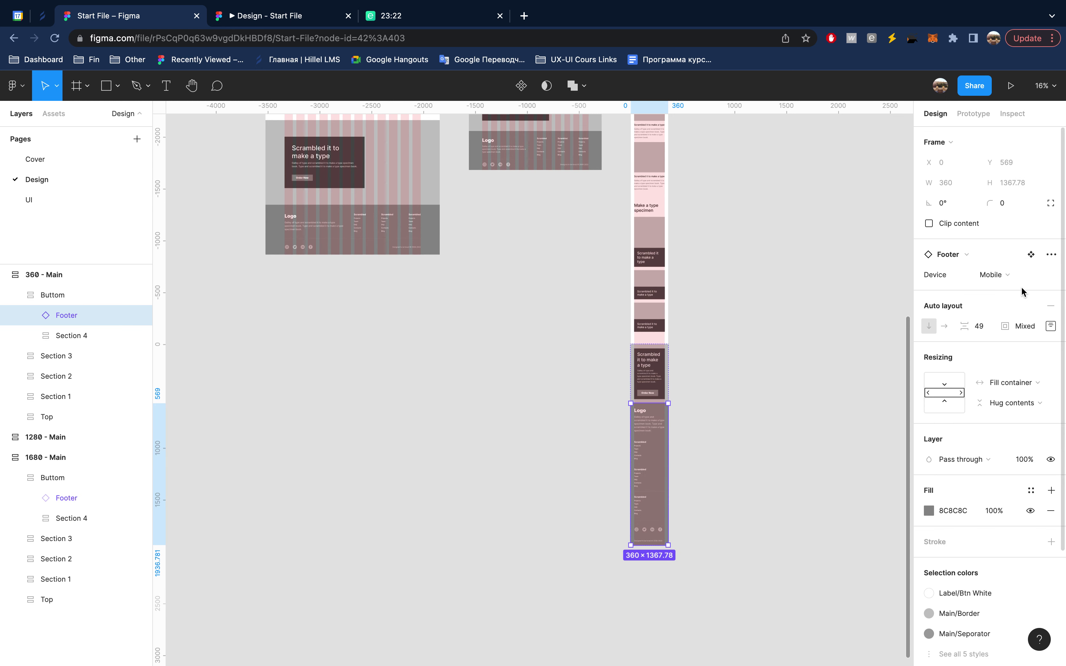
scroll(702, 438, up, 2)
scroll(703, 437, up, 3)
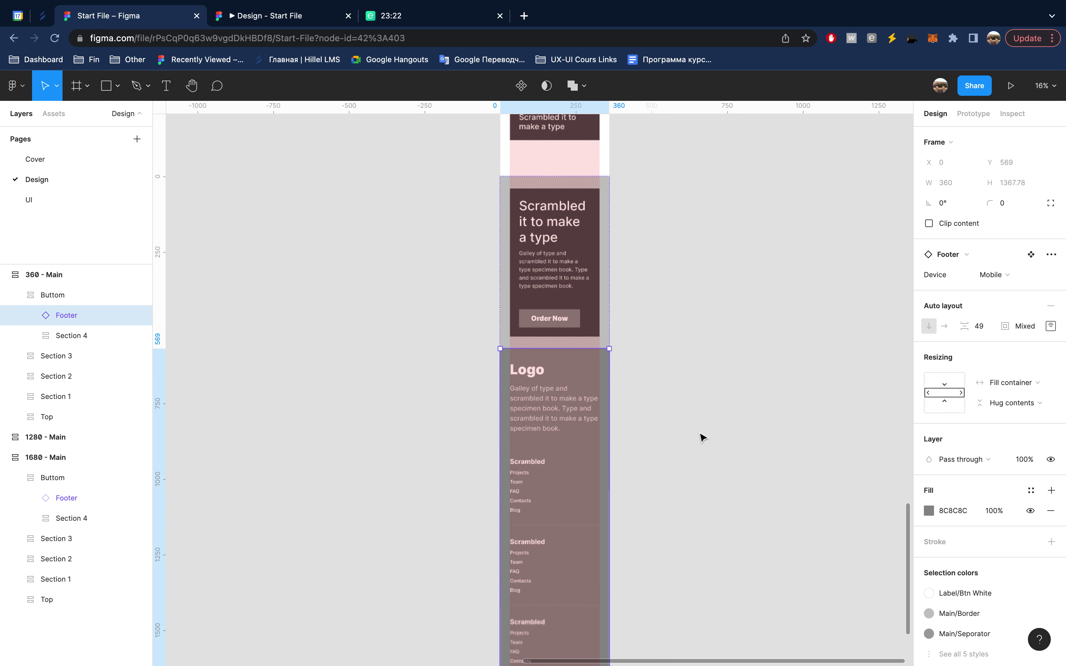
scroll(703, 437, down, 5)
scroll(702, 438, up, 2)
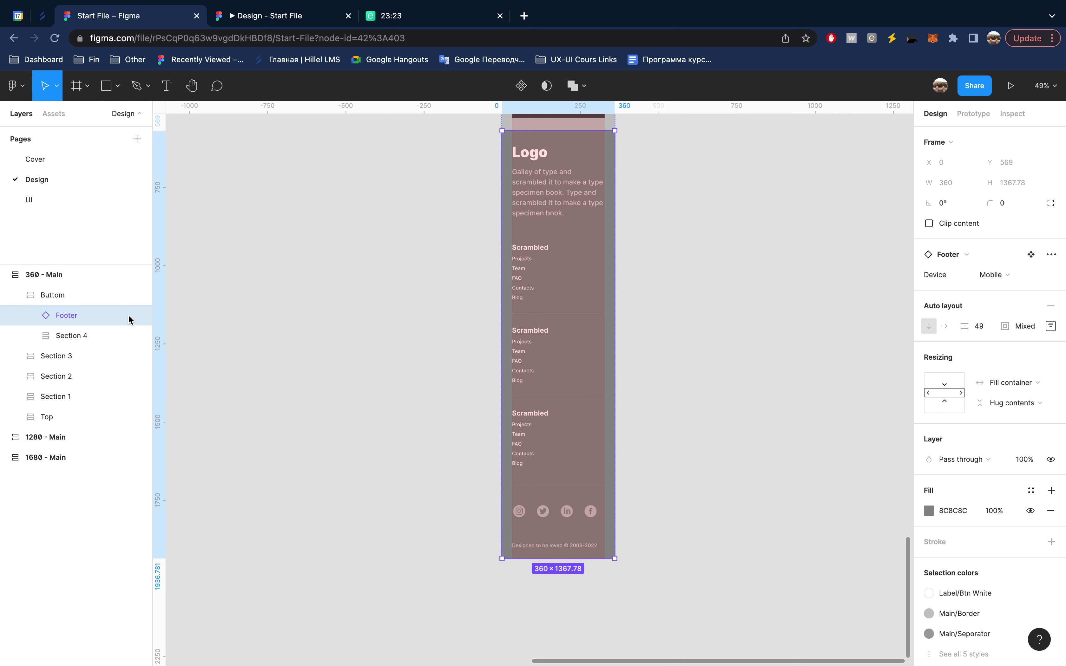
- Go to the main Footer component and find the Projects link text
click(1032, 254)
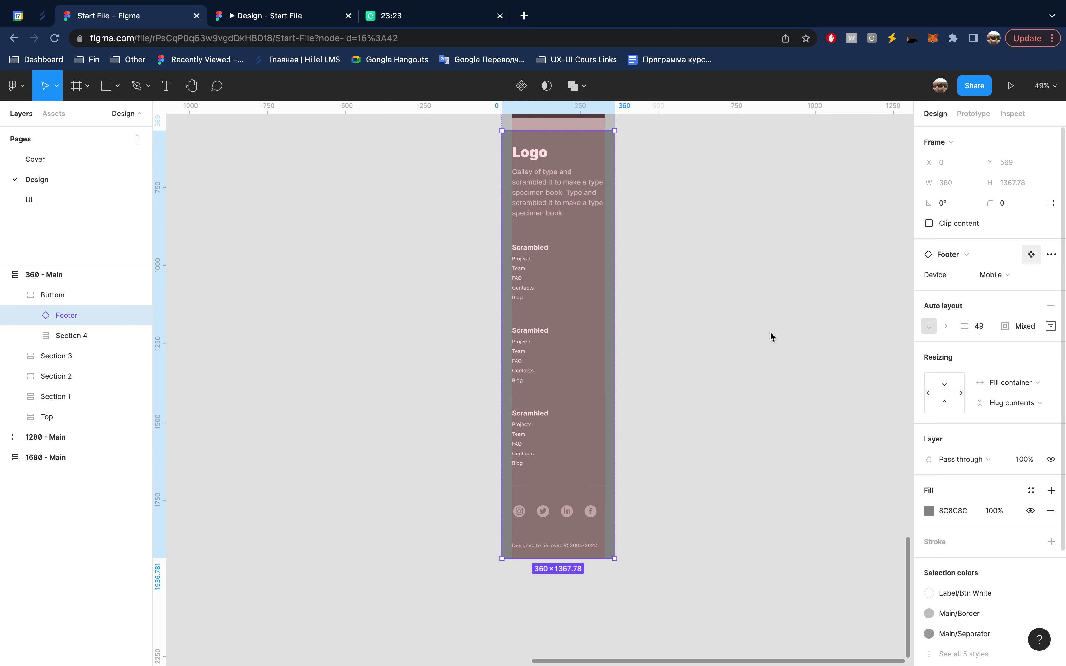
double_click(501, 289)
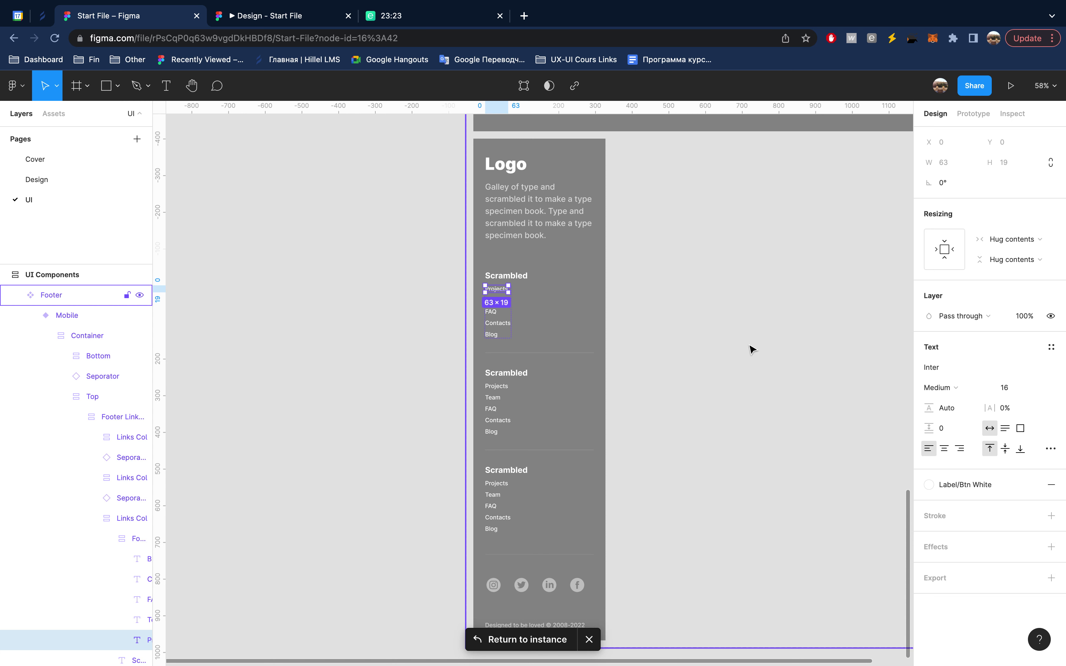
scroll(750, 348, down, 3)
scroll(751, 350, down, 5)
scroll(751, 351, right, 5)
scroll(751, 350, right, 5)
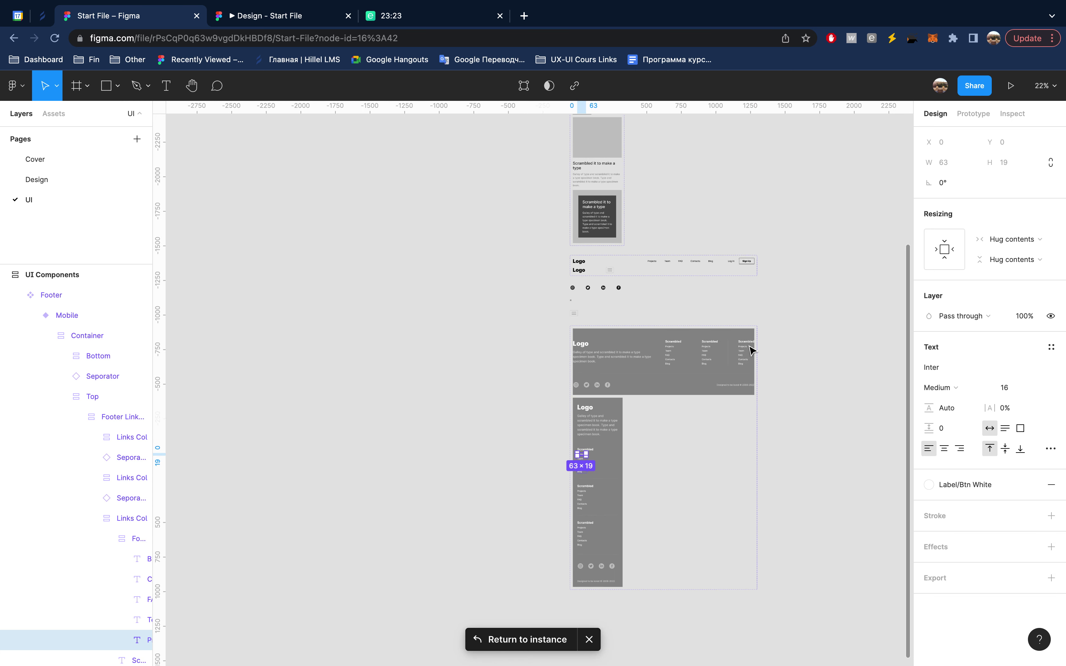
scroll(751, 348, up, 5)
scroll(722, 354, up, 1)
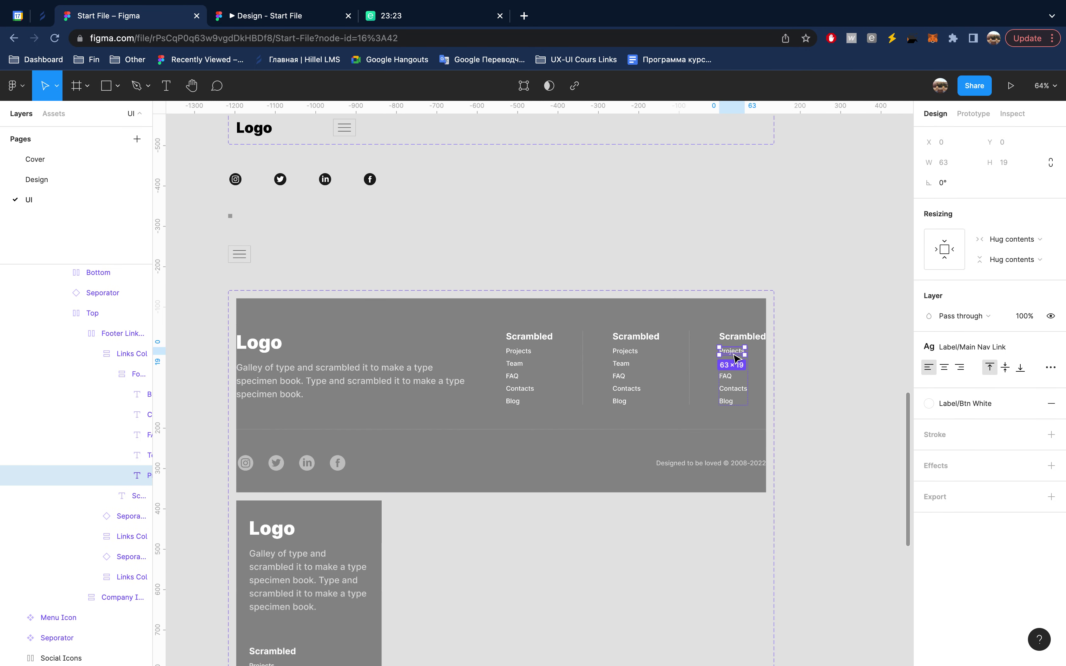
scroll(735, 358, down, 3)
scroll(735, 358, left, 2)
scroll(735, 357, down, 2)
scroll(734, 357, left, 1)
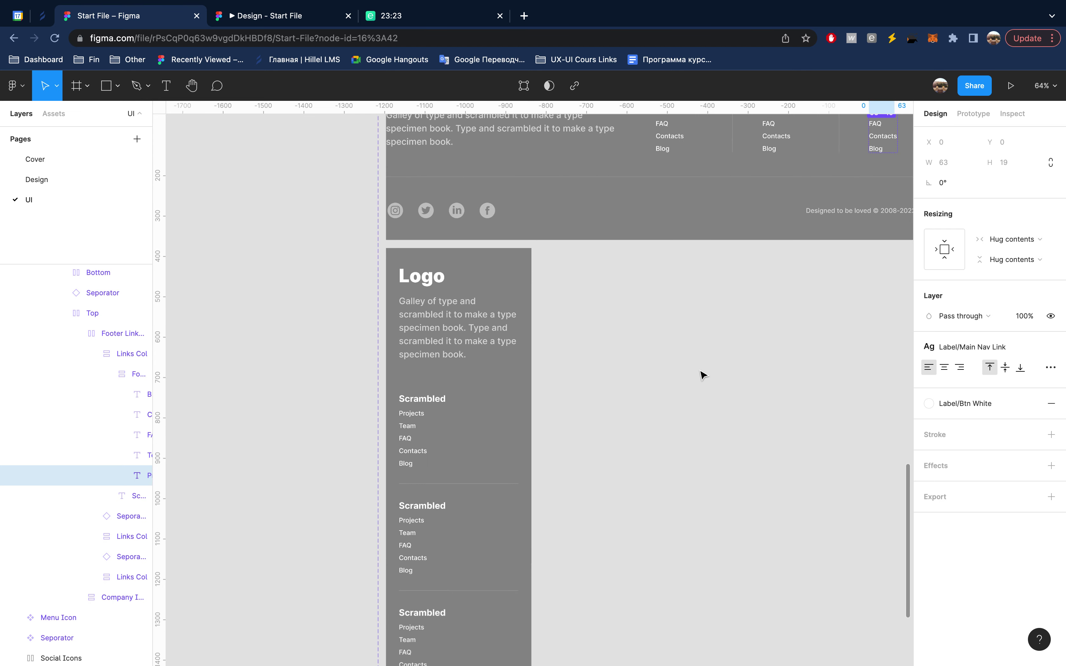
- Set the mobile footer's first Projects link to font size 36
click(414, 417)
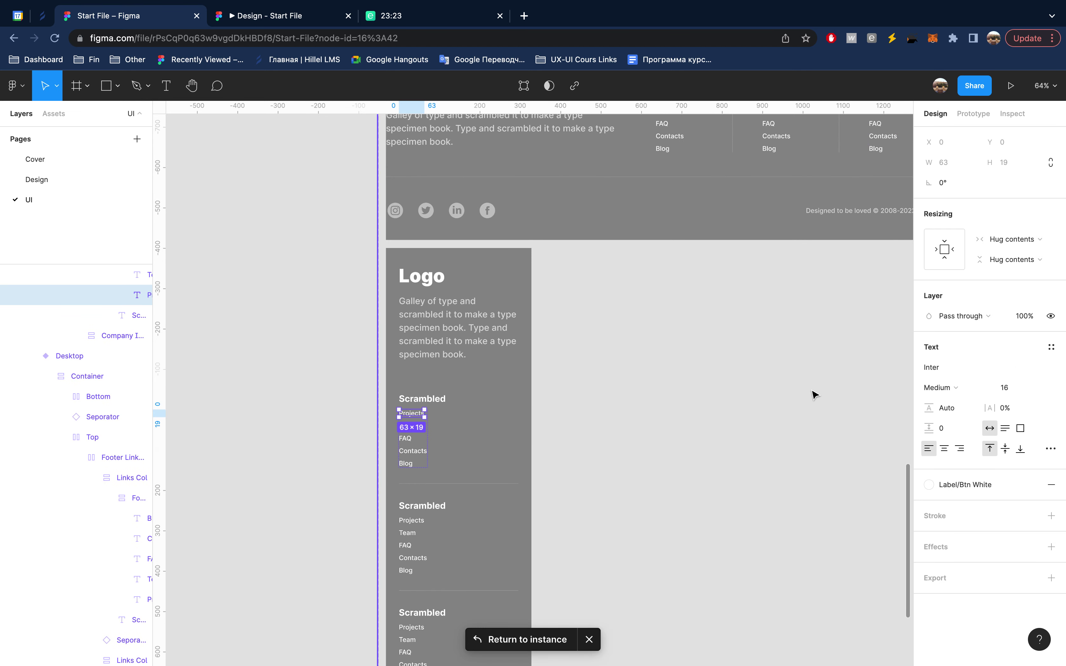
click(1016, 389)
key(shift+Up)
key(shift+Up)
key(shift+Up)
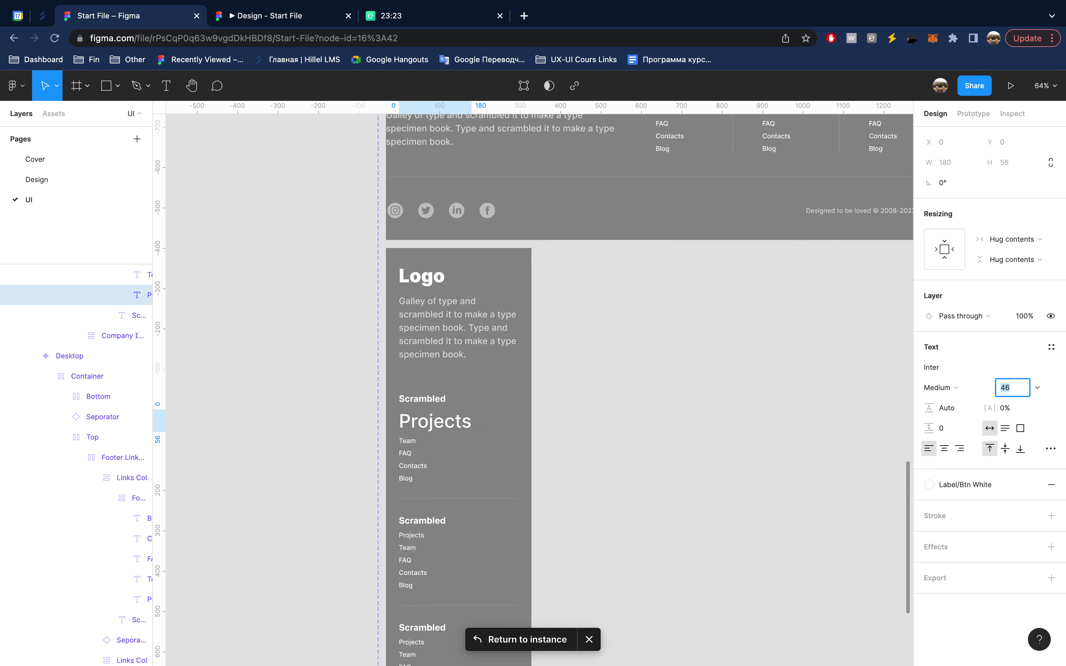
key(shift+Down)
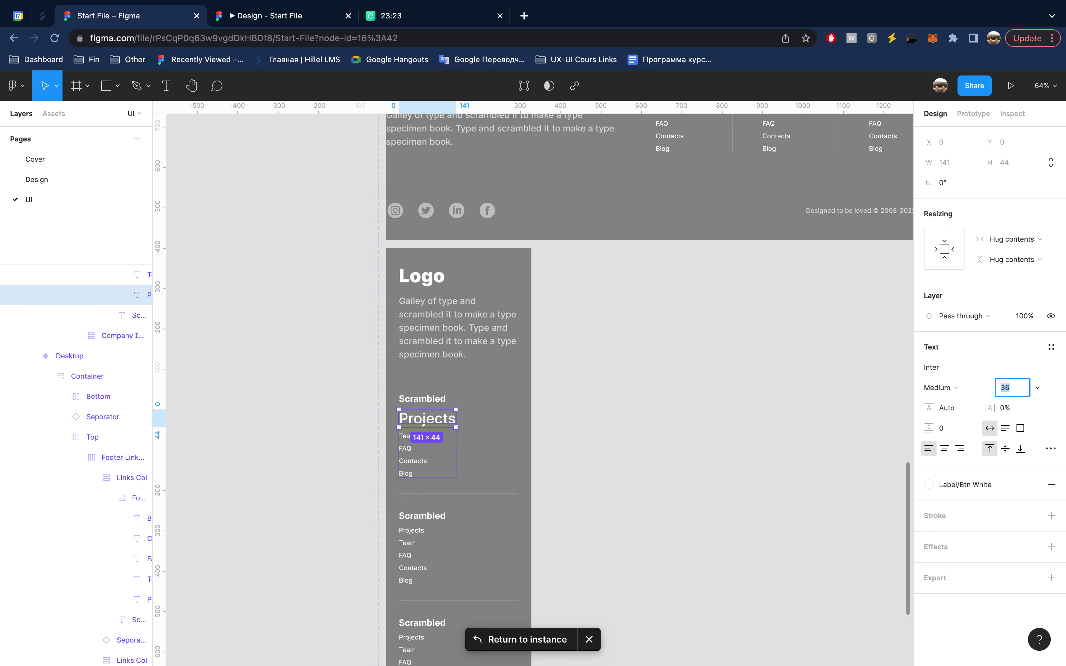
key(Escape)
- Review the text styles available for the desktop footer's Contacts link
click(675, 136)
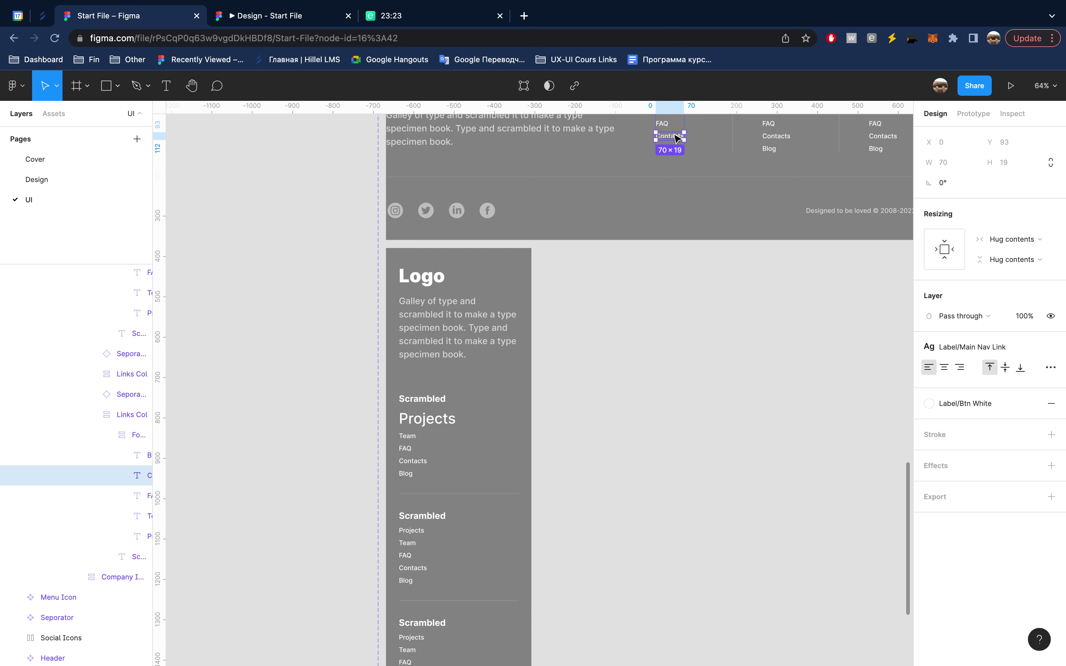
click(1006, 348)
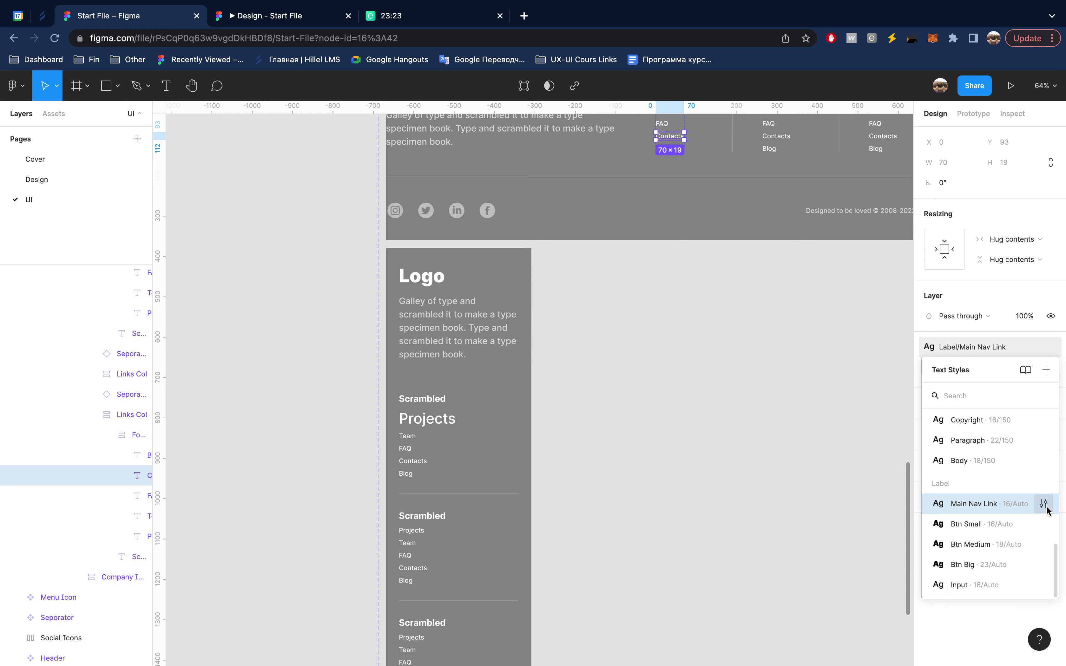
click(744, 402)
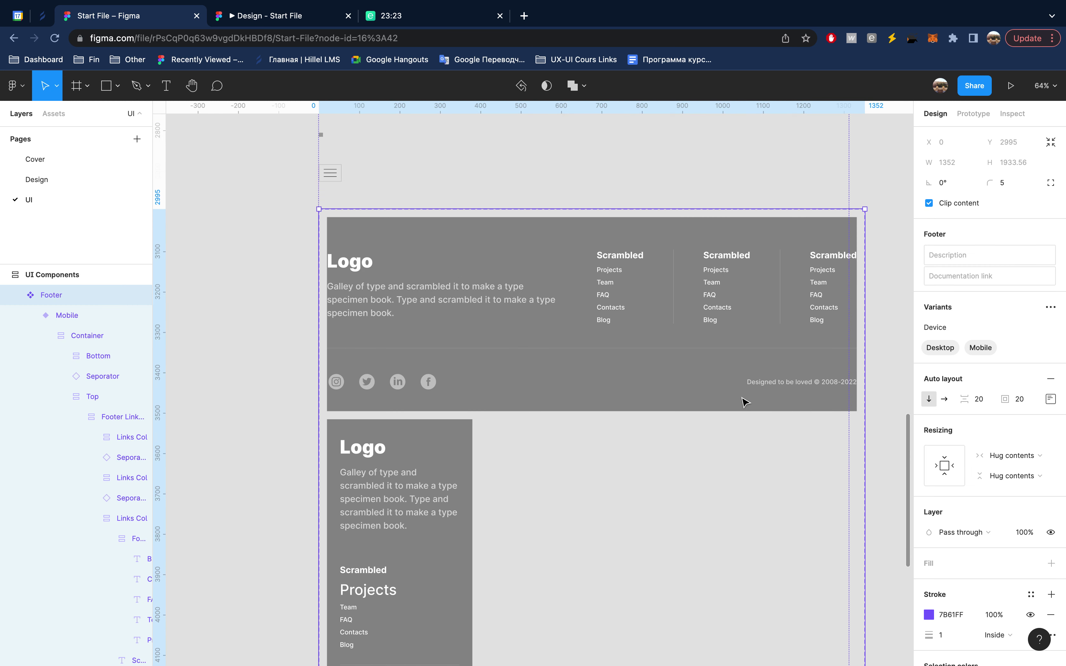
- Detach Main Nav Link from the desktop Projects link and save a new Footer Nav Link style
super+click(610, 271)
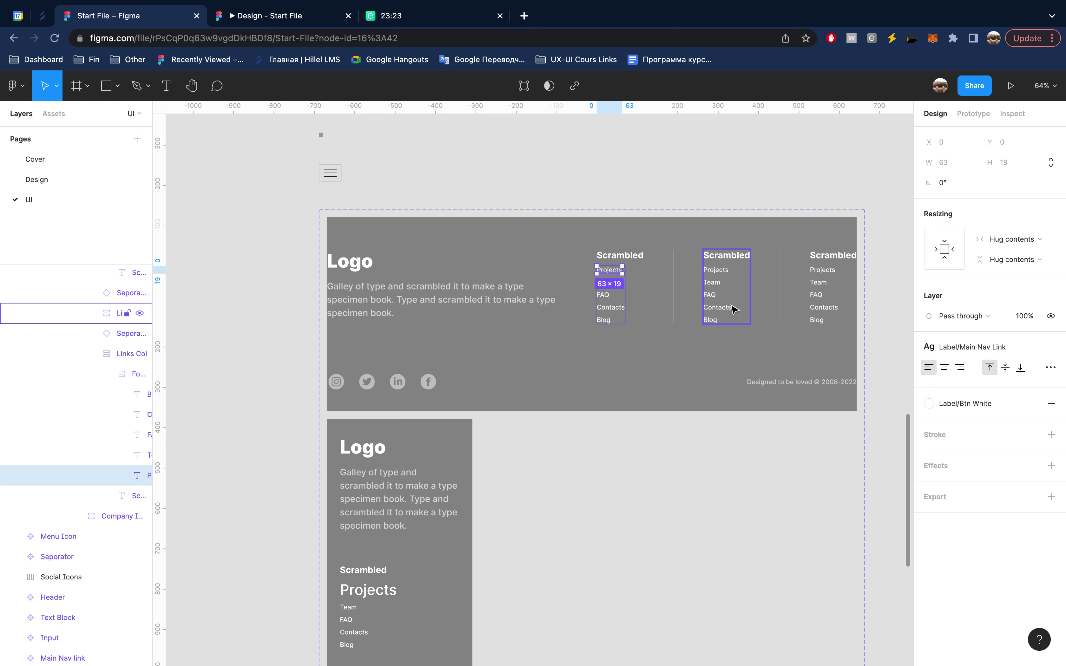
mouse_move(991, 347)
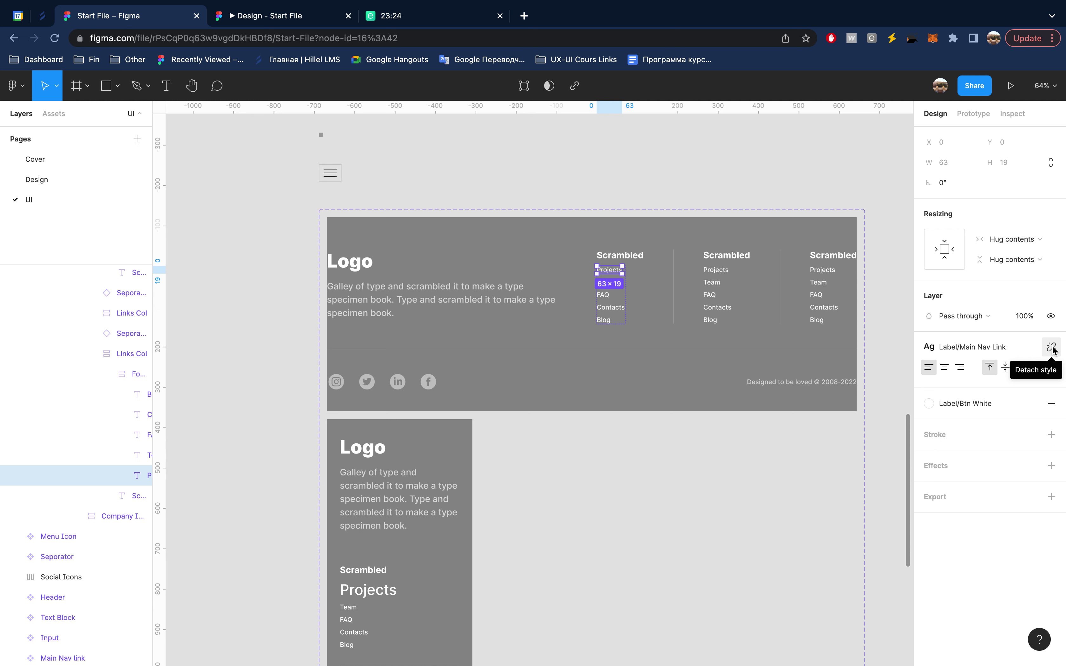
click(1035, 348)
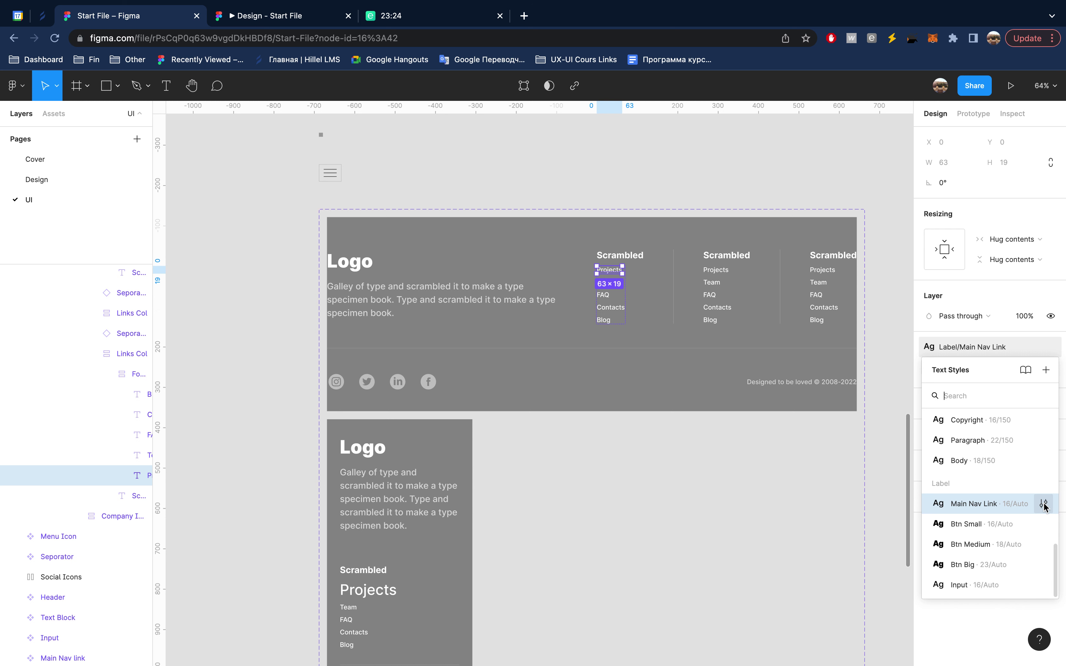
click(1045, 504)
click(854, 429)
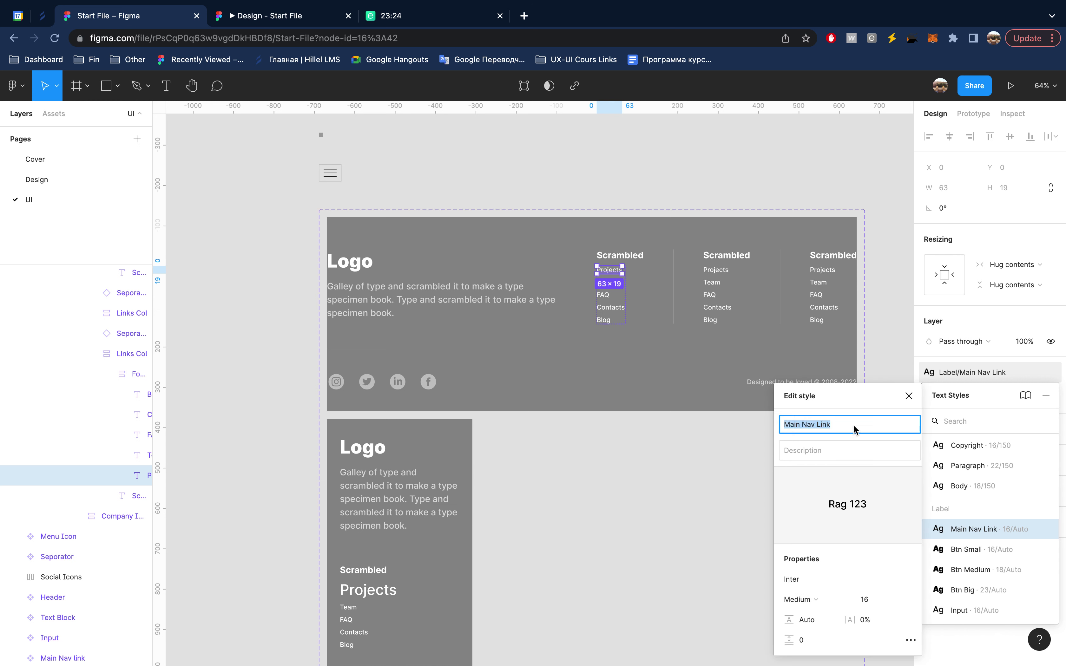
click(909, 396)
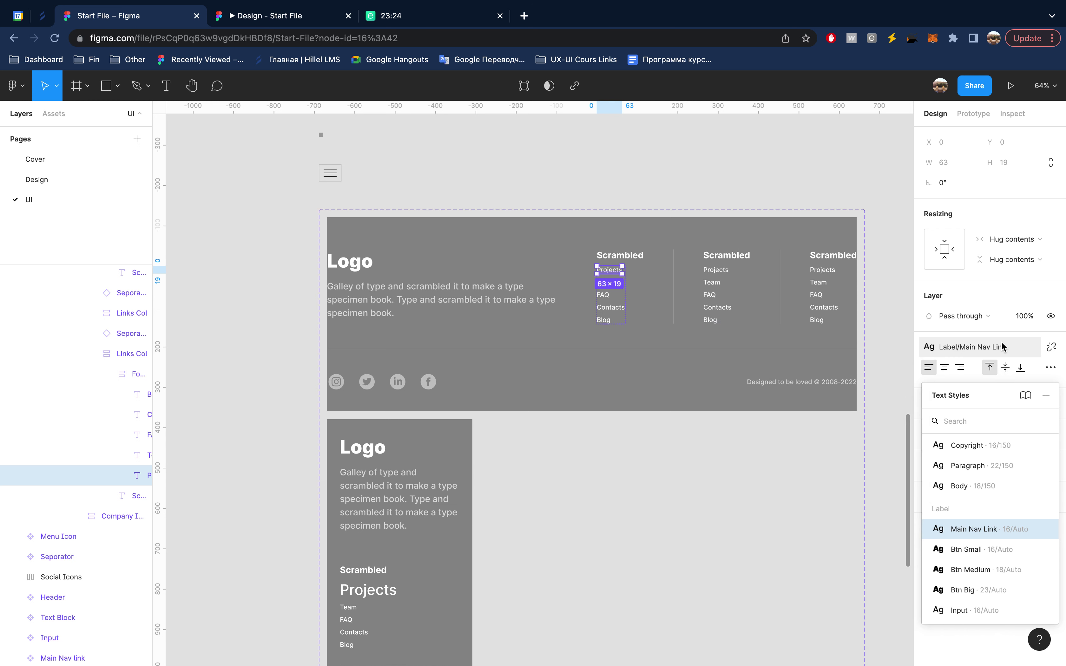
click(1051, 347)
click(1053, 348)
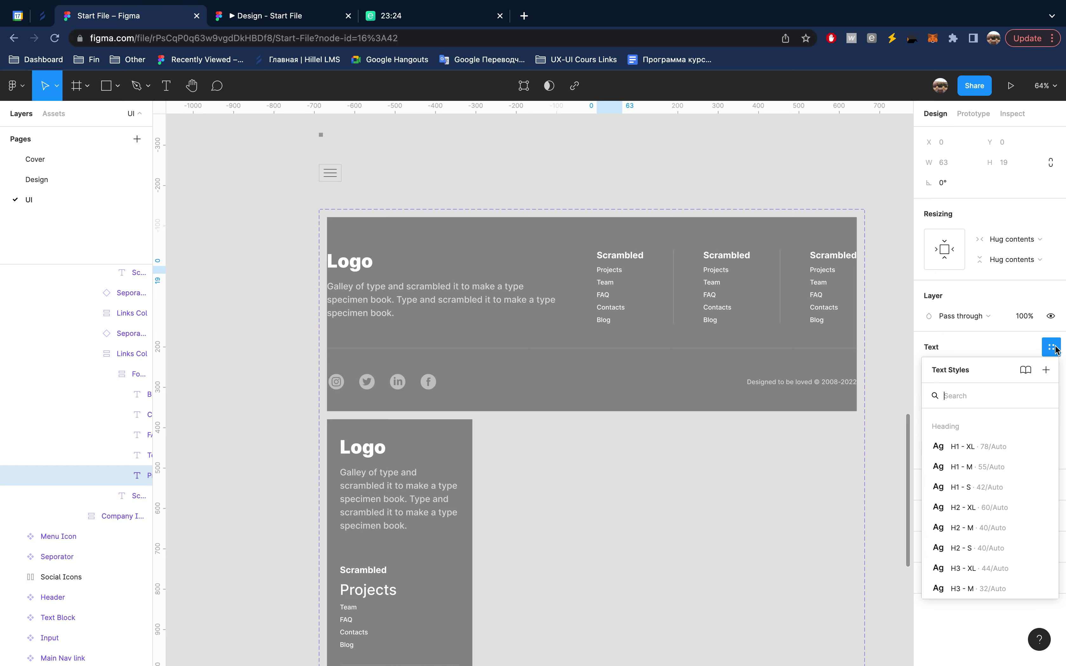
click(1045, 370)
text(Main Nav Link)
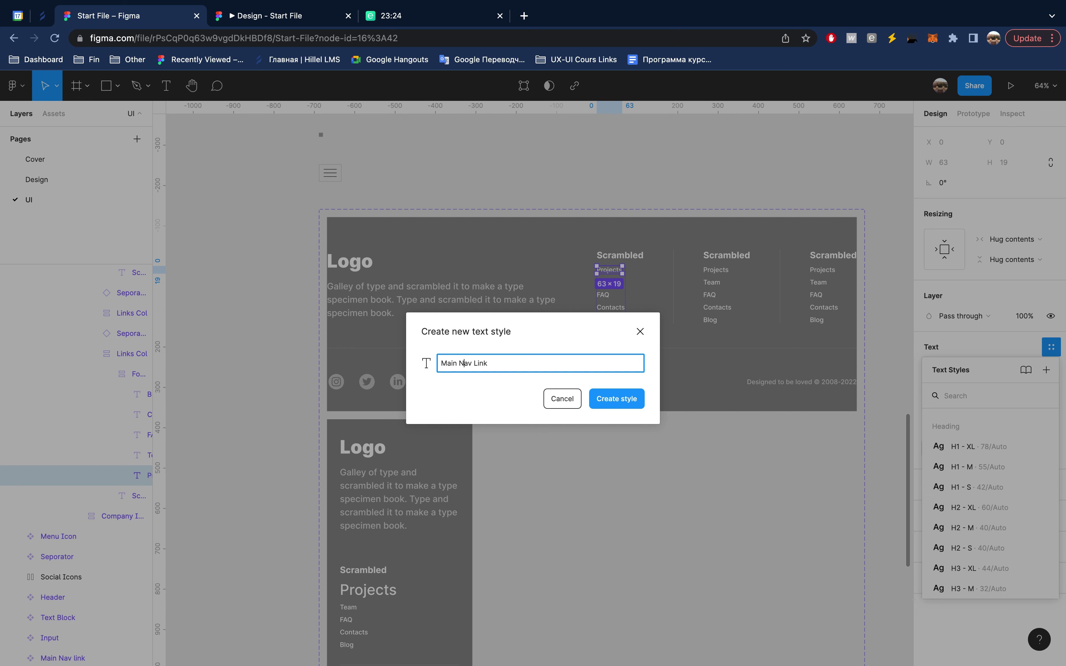
key(alt+shift+Left)
text(Footer)
key(Return)
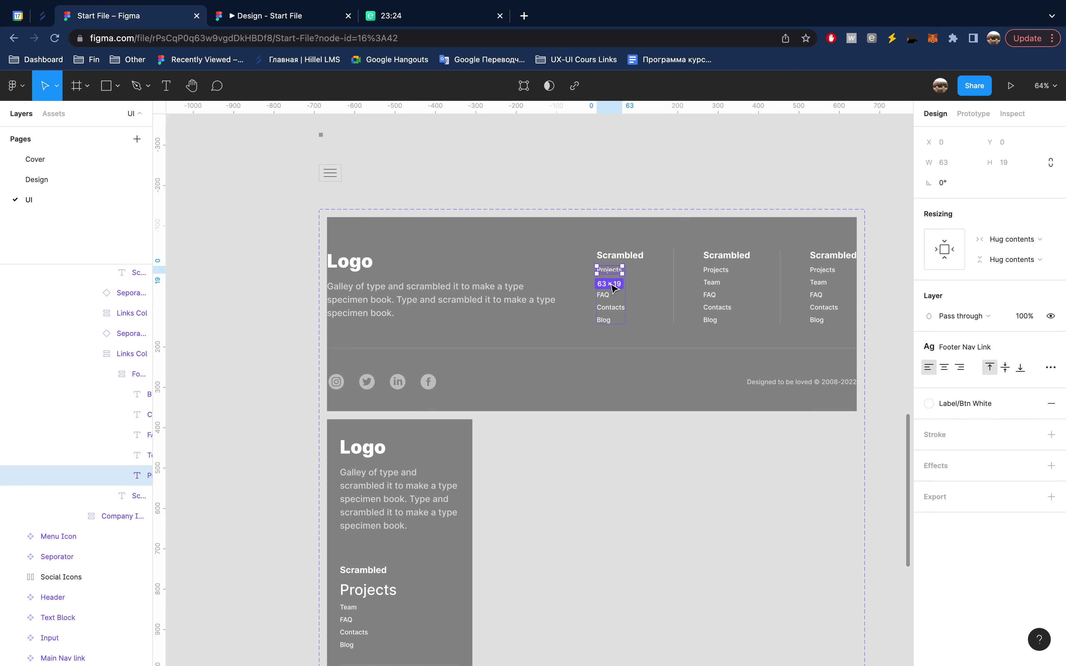
- Multi-select the first- and second-column desktop footer links (Team, FAQ, Contacts, Blog, Projects)
click(606, 283)
shift+click(605, 295)
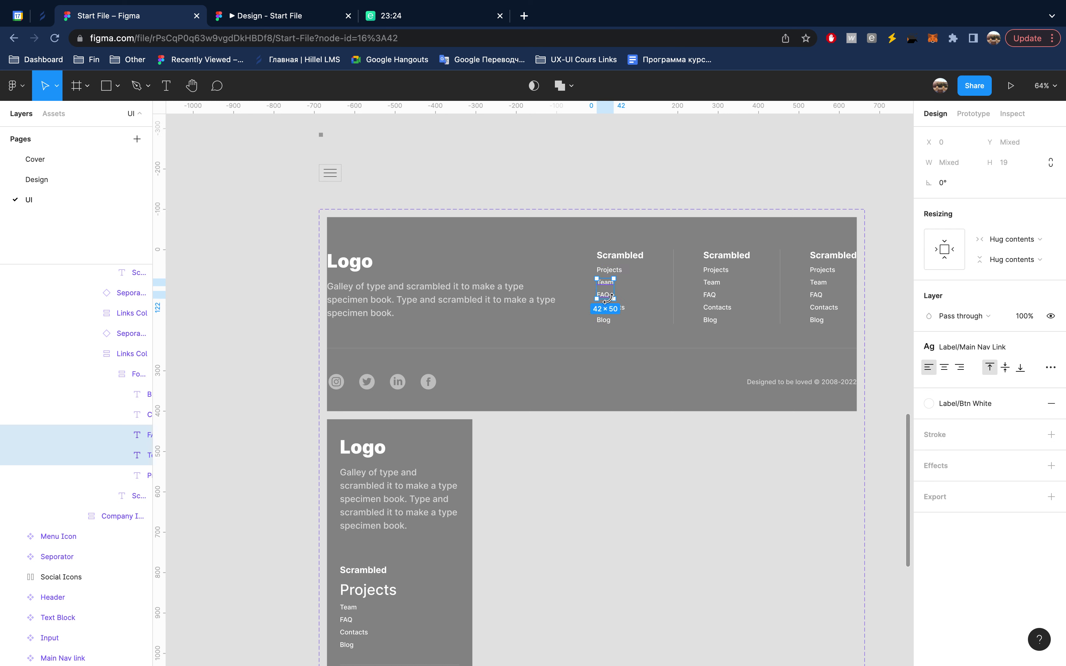
shift+click(610, 307)
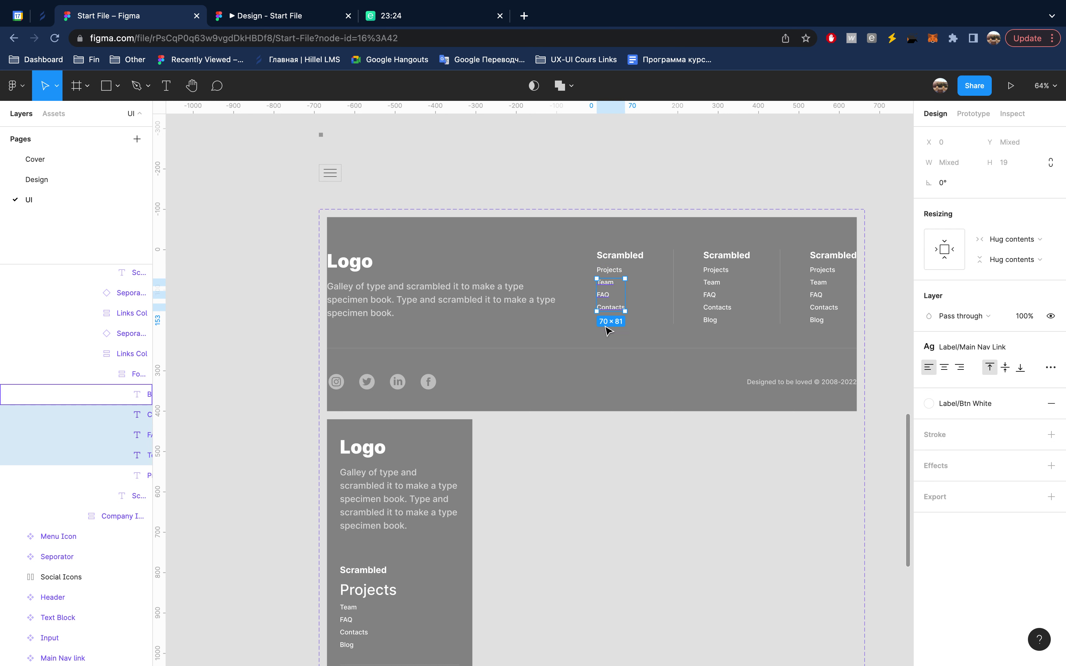
shift+click(604, 320)
shift+click(722, 271)
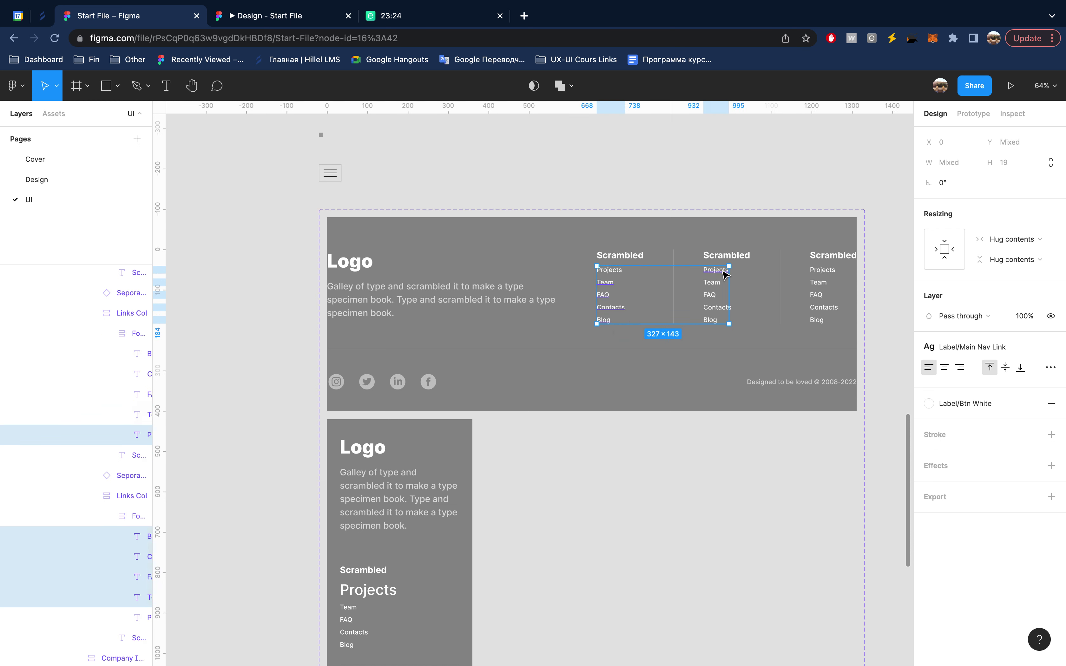
shift+click(714, 287)
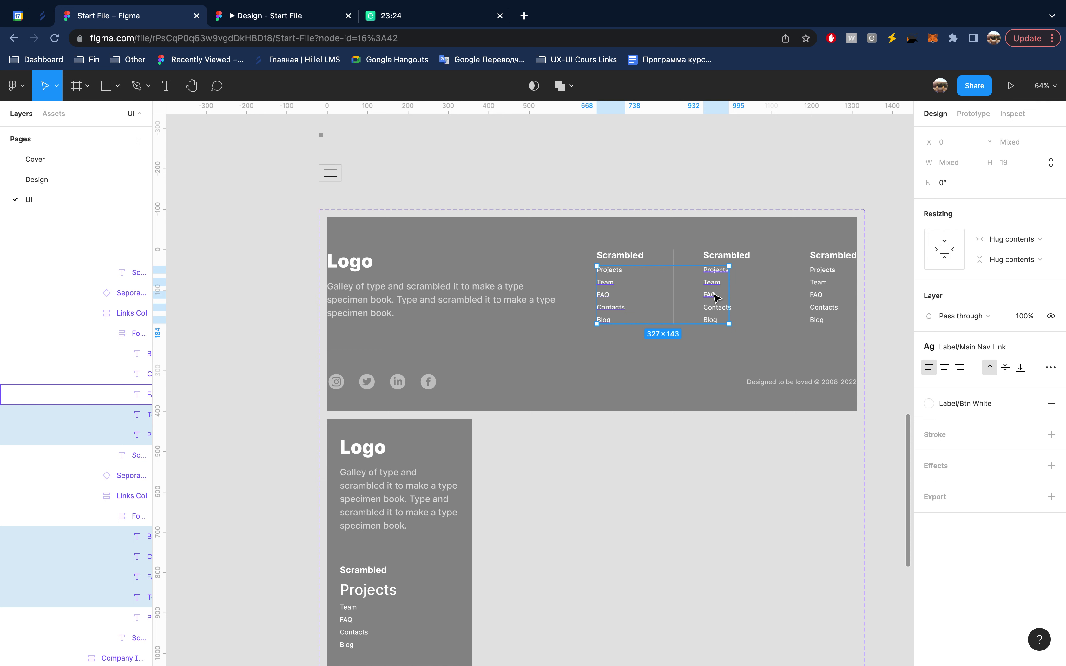
shift+click(714, 311)
ctrl+scroll(715, 311, up, 5)
ctrl+scroll(716, 353, up, 2)
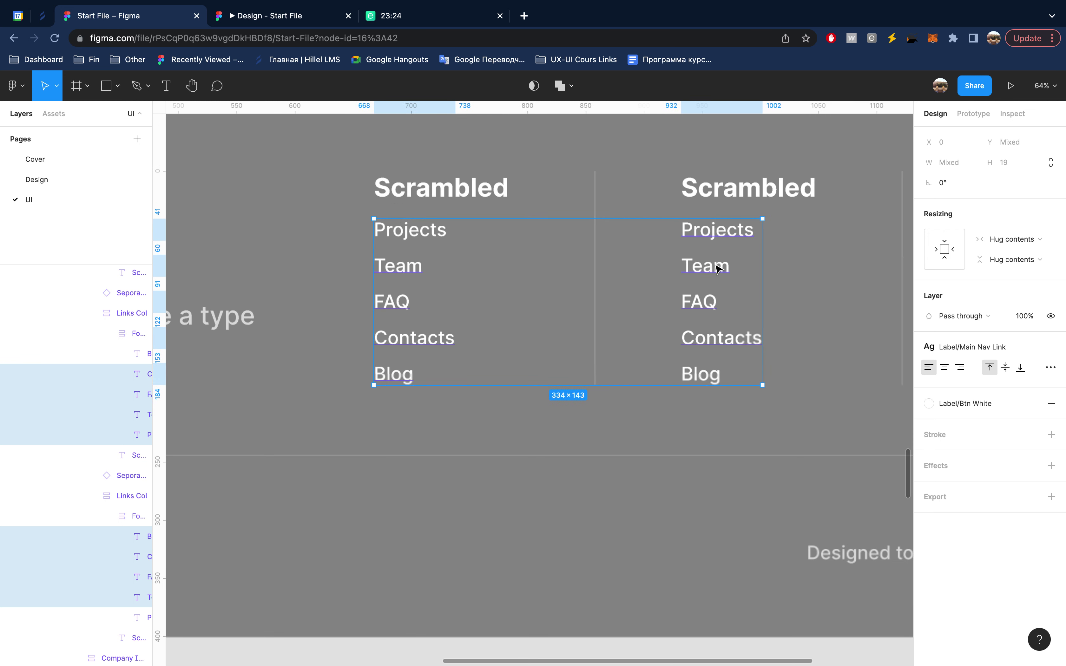
shift+click(703, 374)
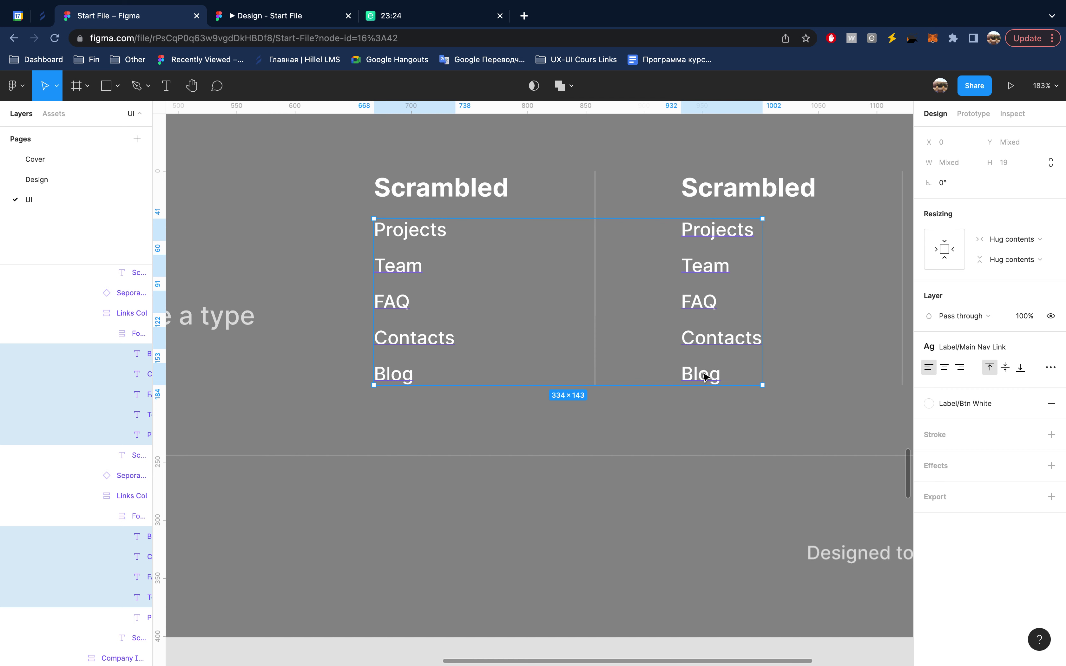
- Add the third-column links and apply Footer Nav Link to all selected links
ctrl+scroll(721, 324, down, 5)
scroll(714, 321, right, 3)
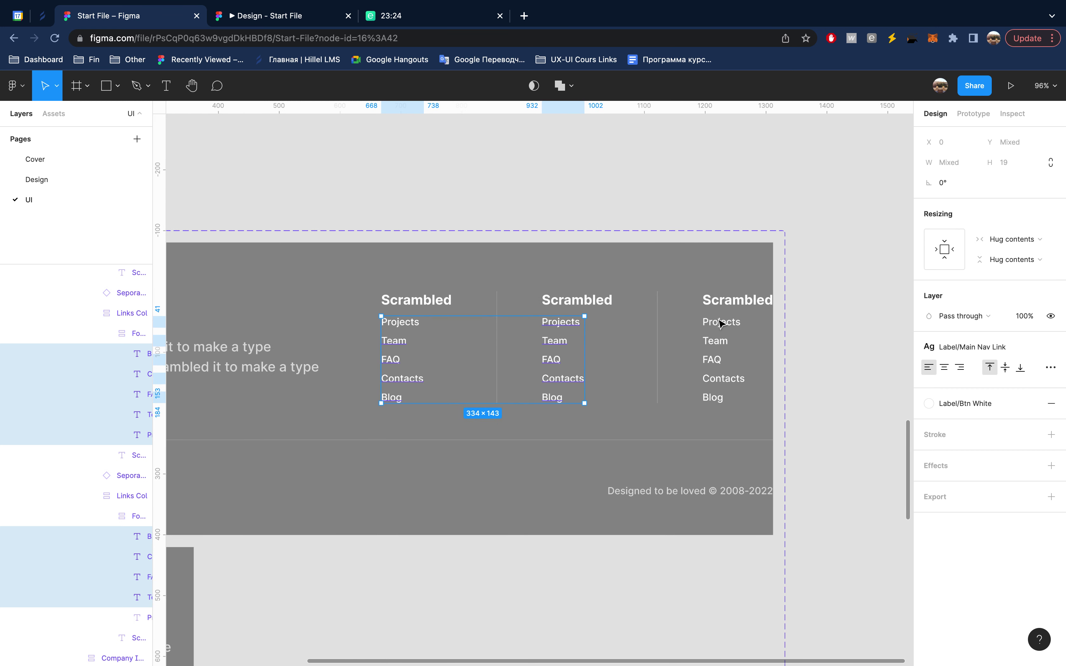
shift+click(721, 325)
shift+click(716, 343)
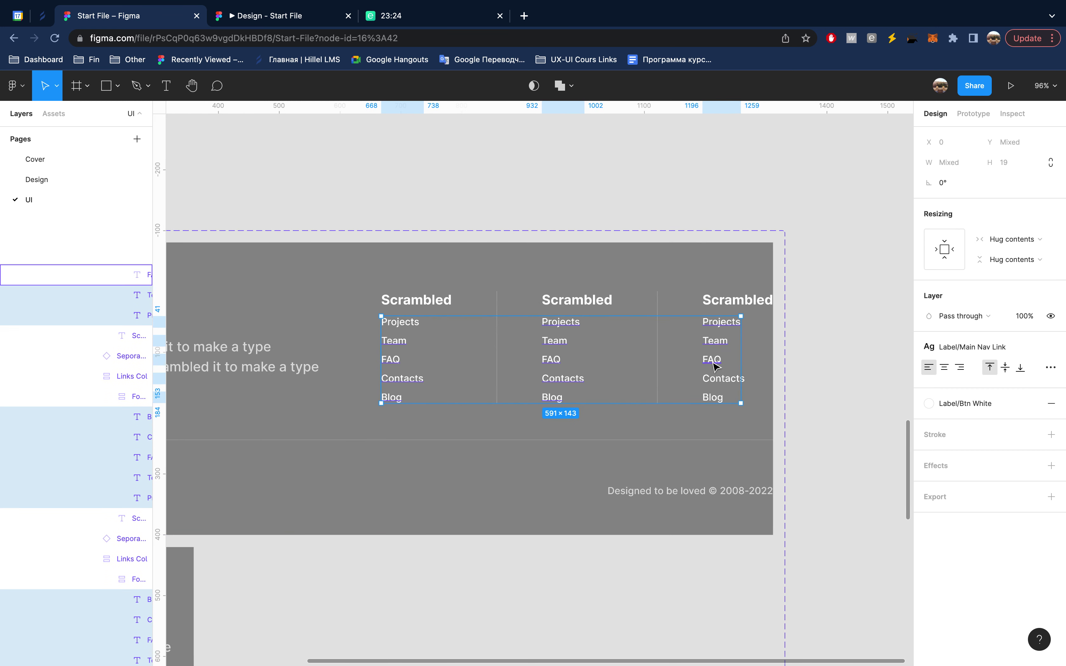
shift+click(714, 360)
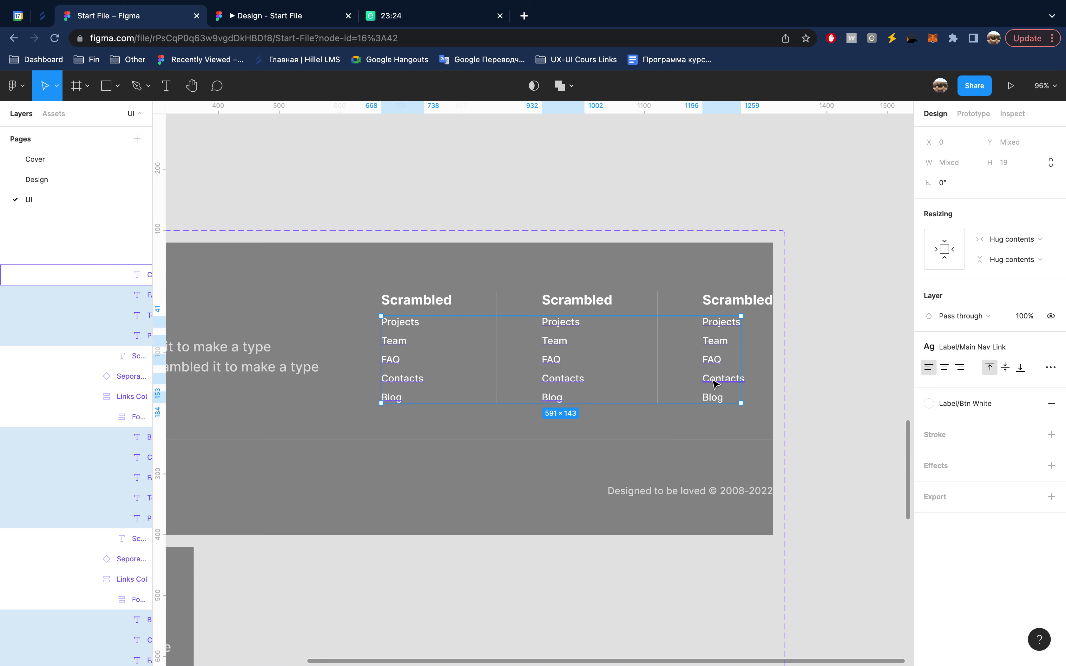
shift+click(714, 399)
click(1008, 345)
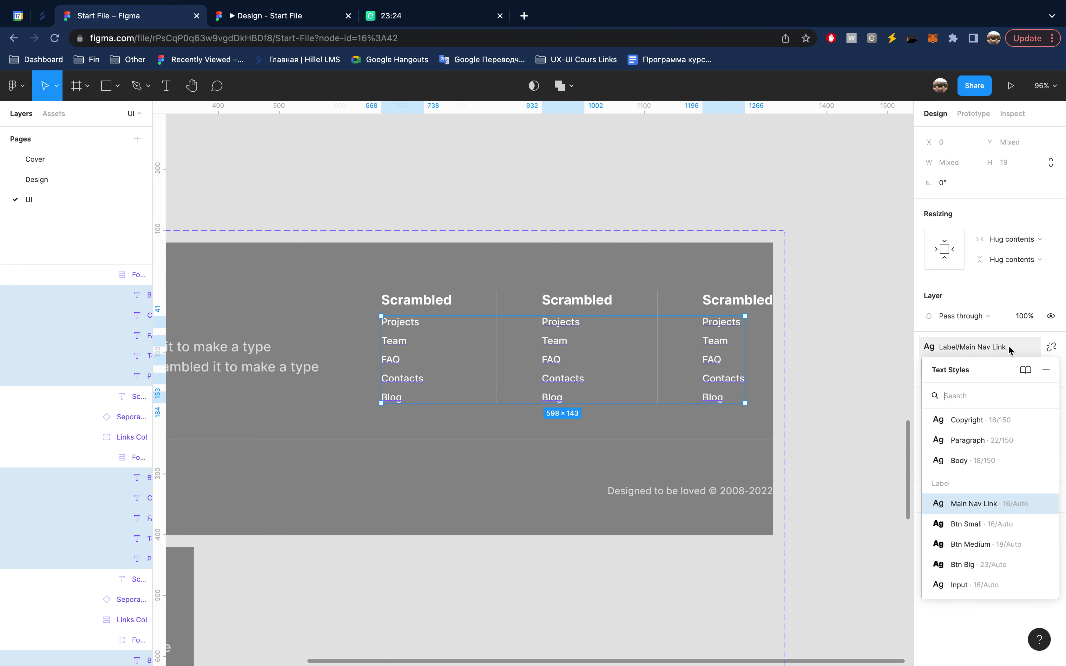
scroll(1001, 498, up, 2)
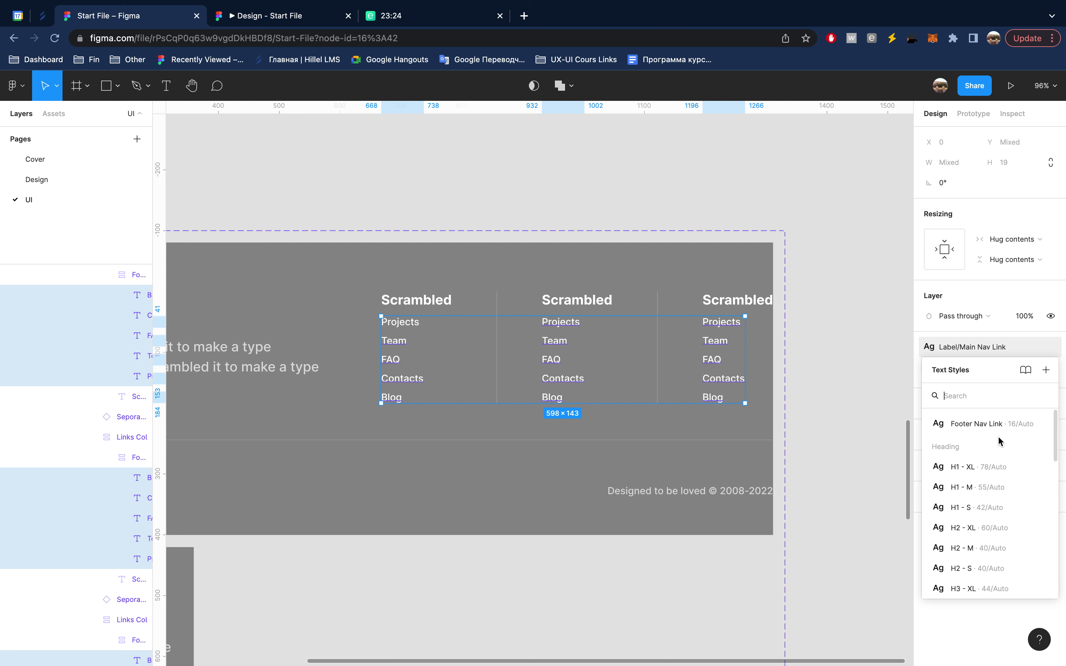
click(1001, 426)
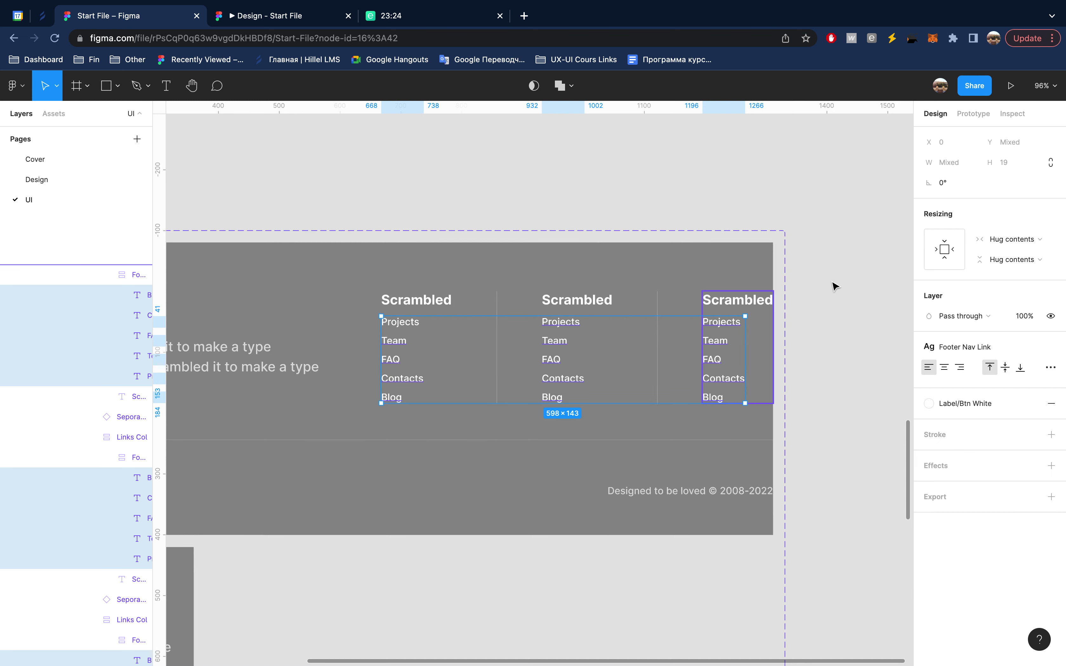
key(Escape)
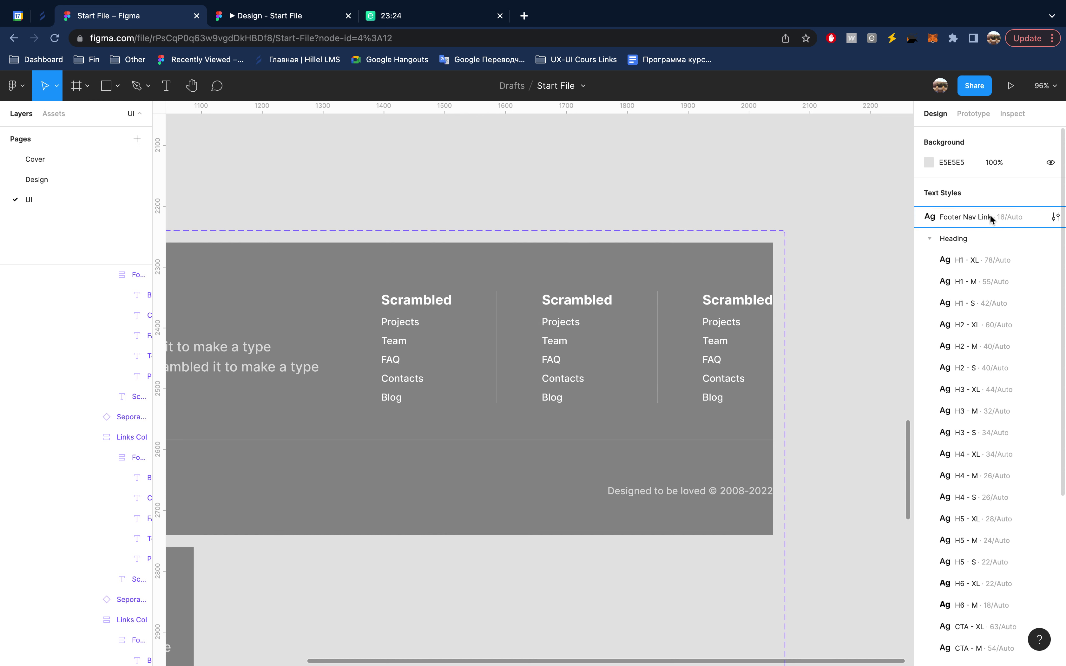
- Rename the Footer Nav Link text style to 'Footer Nav Link - XL - M'
click(1048, 223)
text(Footer Nav Link - XL - M)
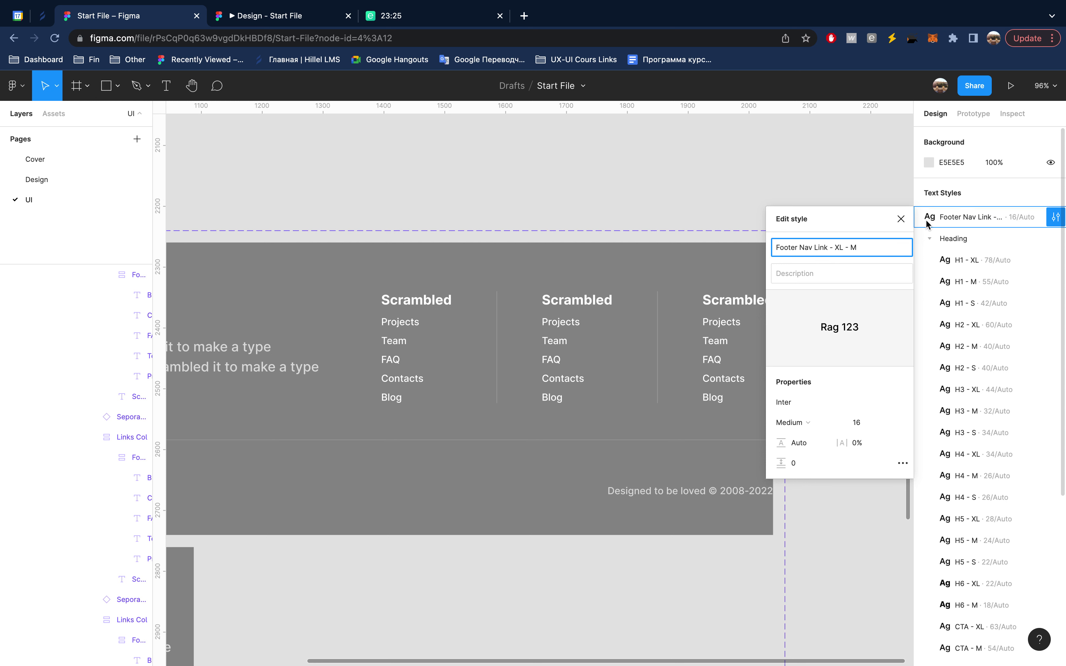
click(900, 218)
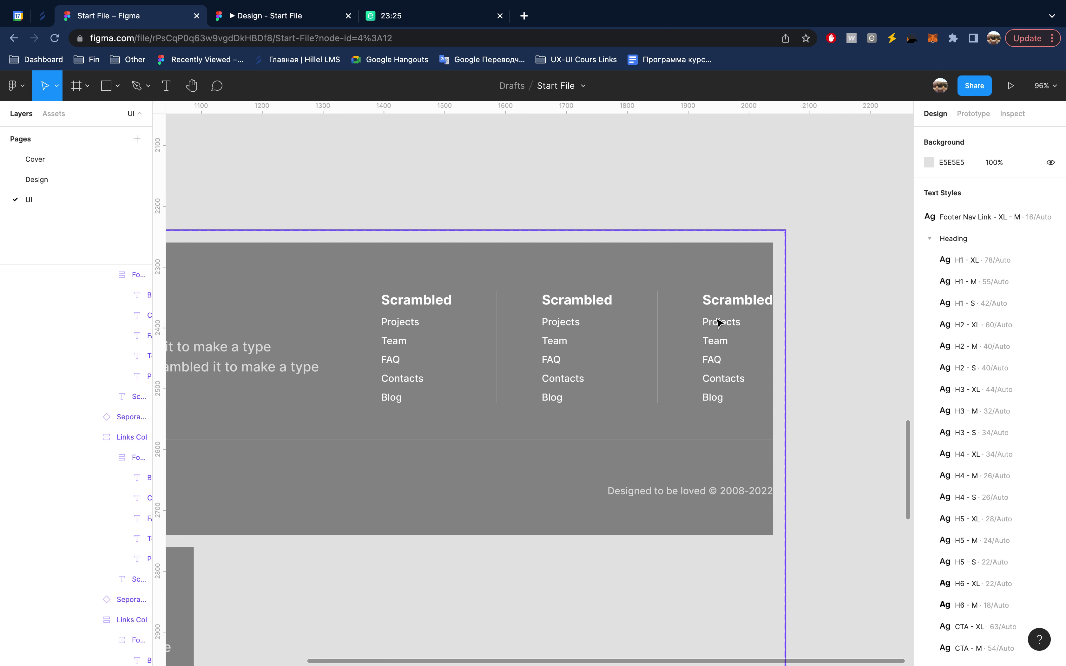
- Create a 'Footer Nav Link - S' text style from the enlarged mobile Projects link
click(718, 323)
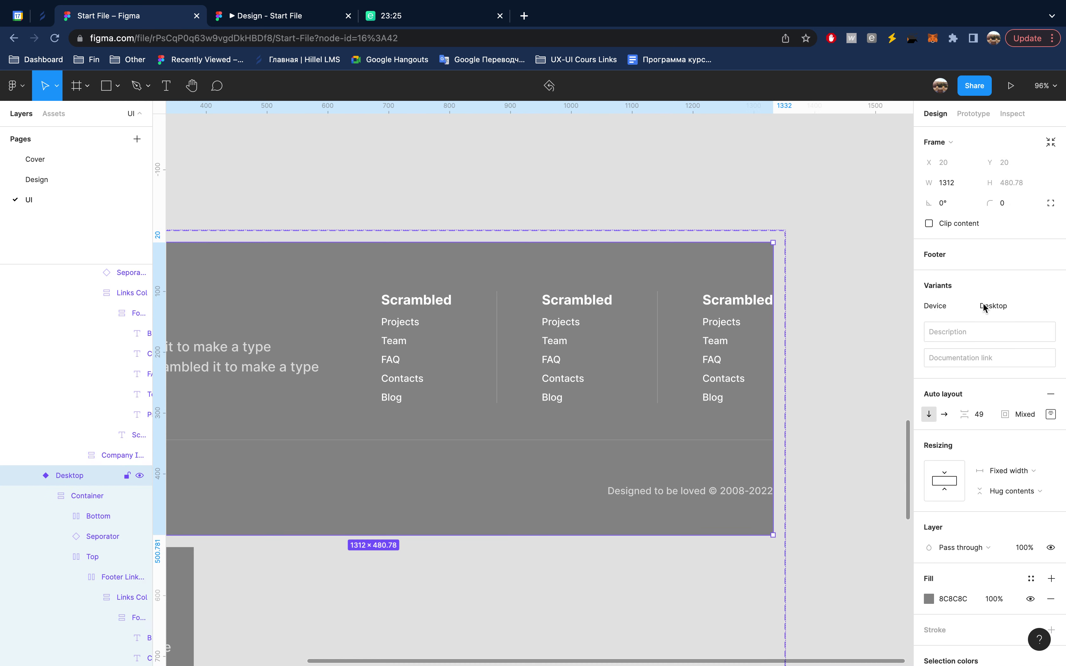
scroll(814, 312, down, 1)
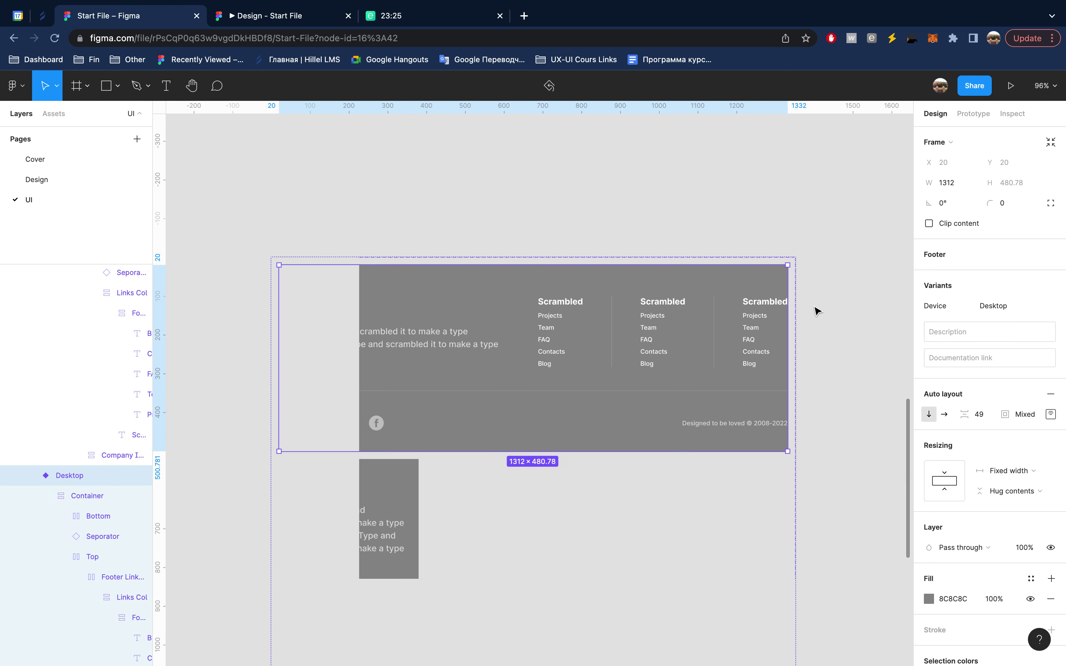
scroll(814, 311, down, 5)
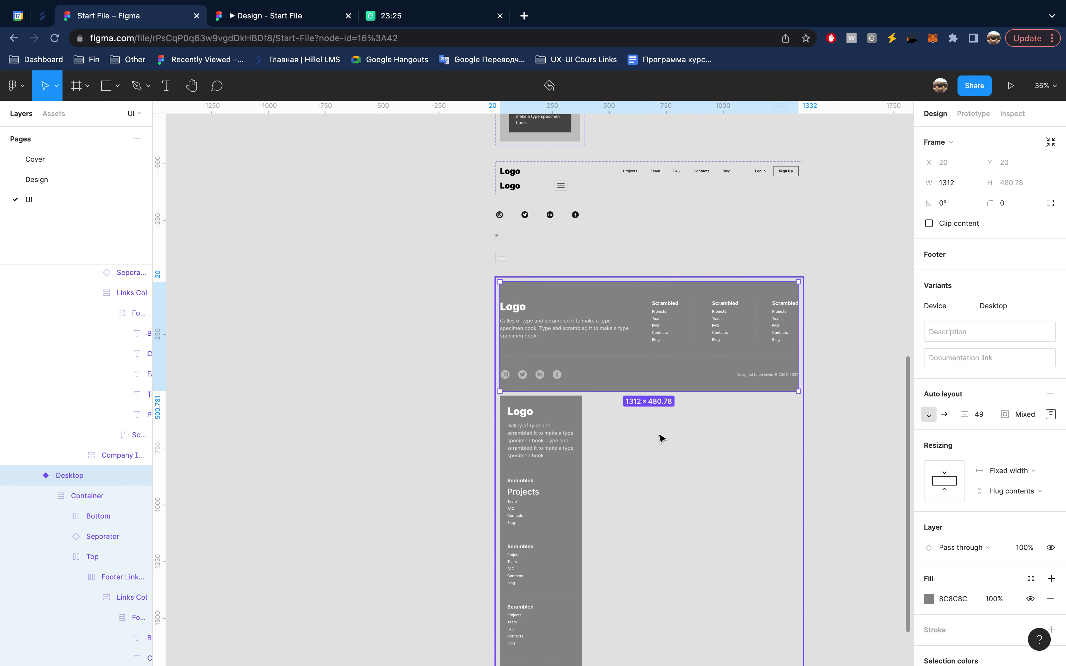
scroll(661, 439, down, 5)
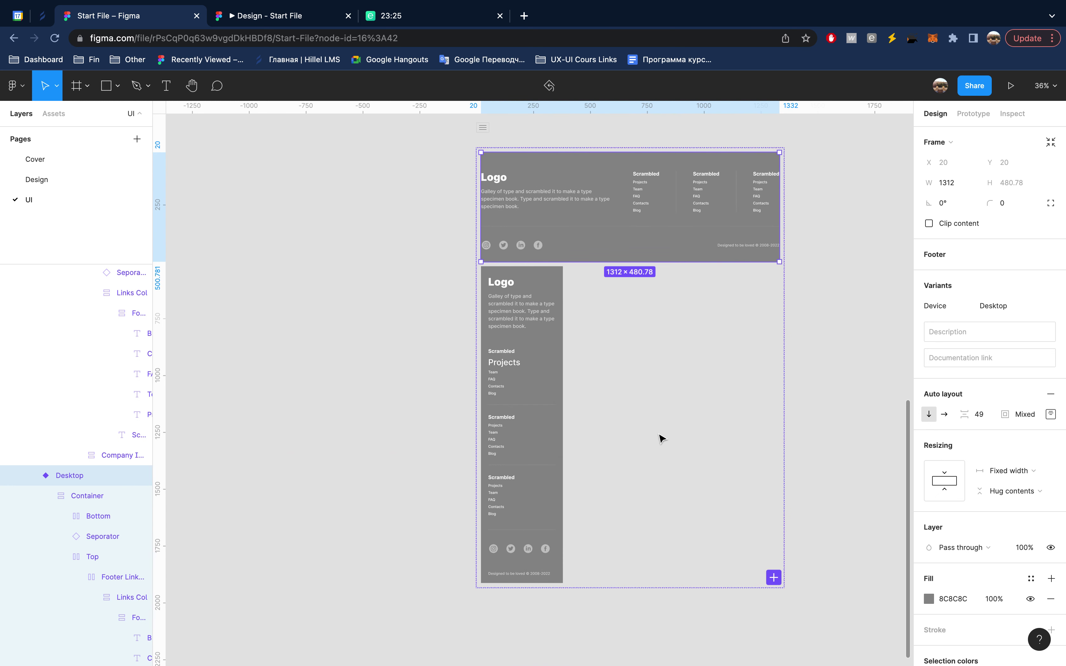
double_click(514, 364)
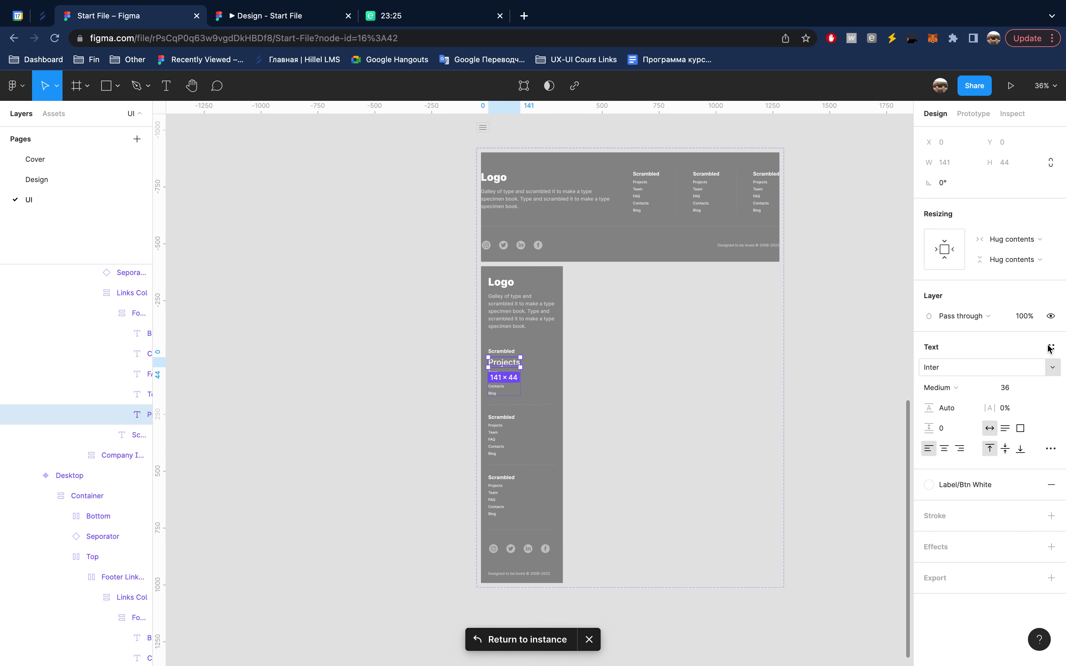
click(1051, 347)
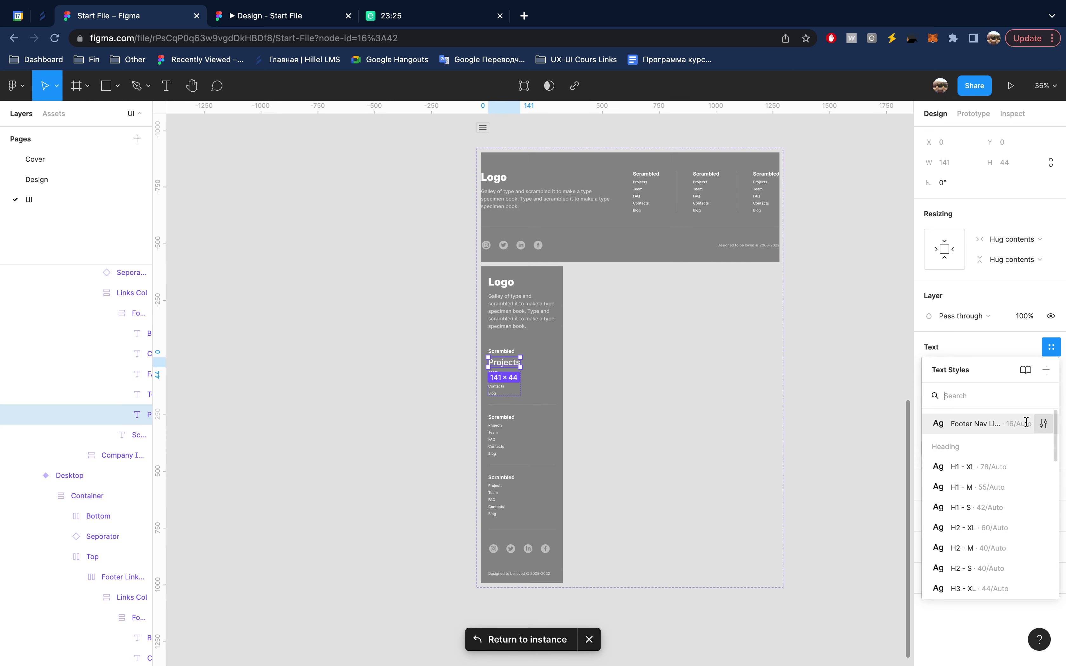
click(1047, 370)
text(Main Nav Link)
key(shift+Right)
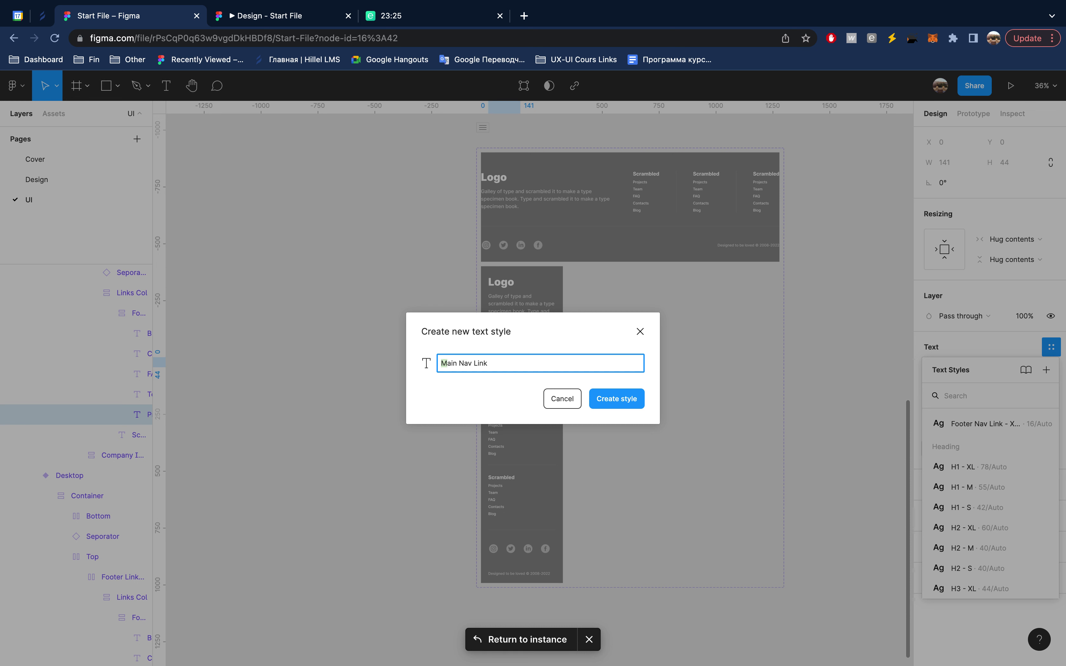
text(Footer)
key(Return)
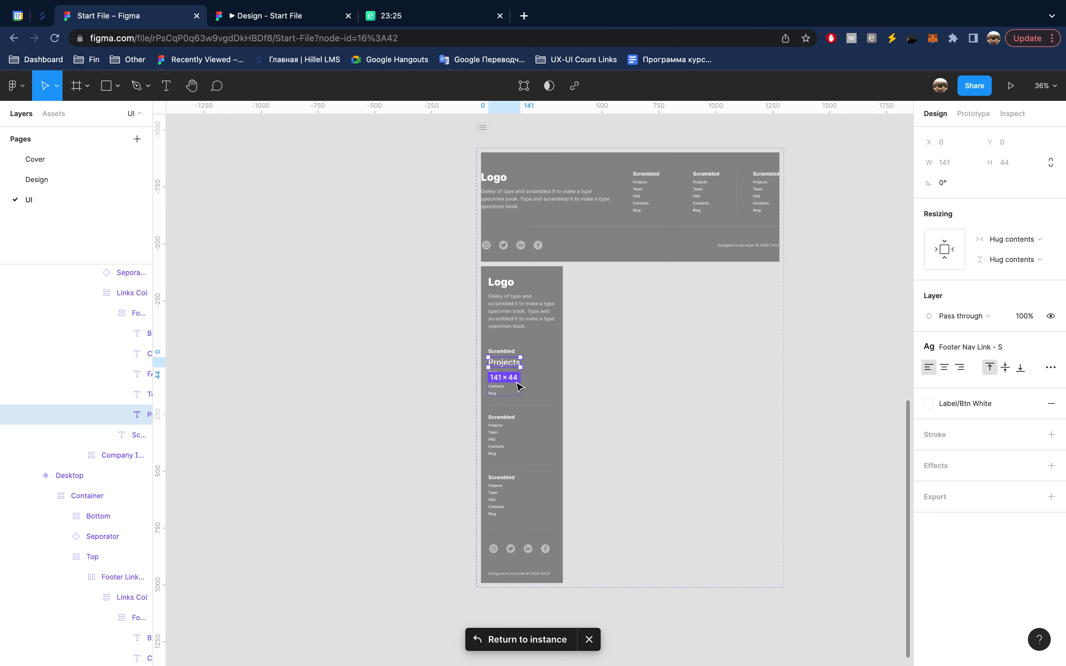
scroll(508, 382, up, 3)
scroll(507, 382, up, 3)
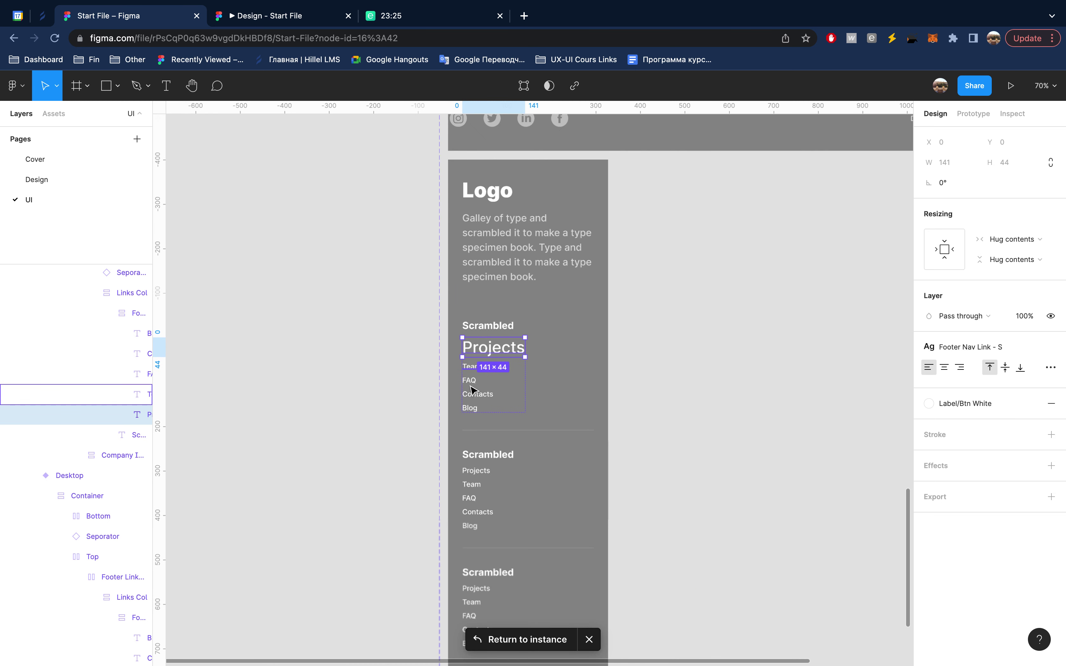
- Multi-select the small first- and second-column mobile footer links
click(472, 367)
shift+click(477, 394)
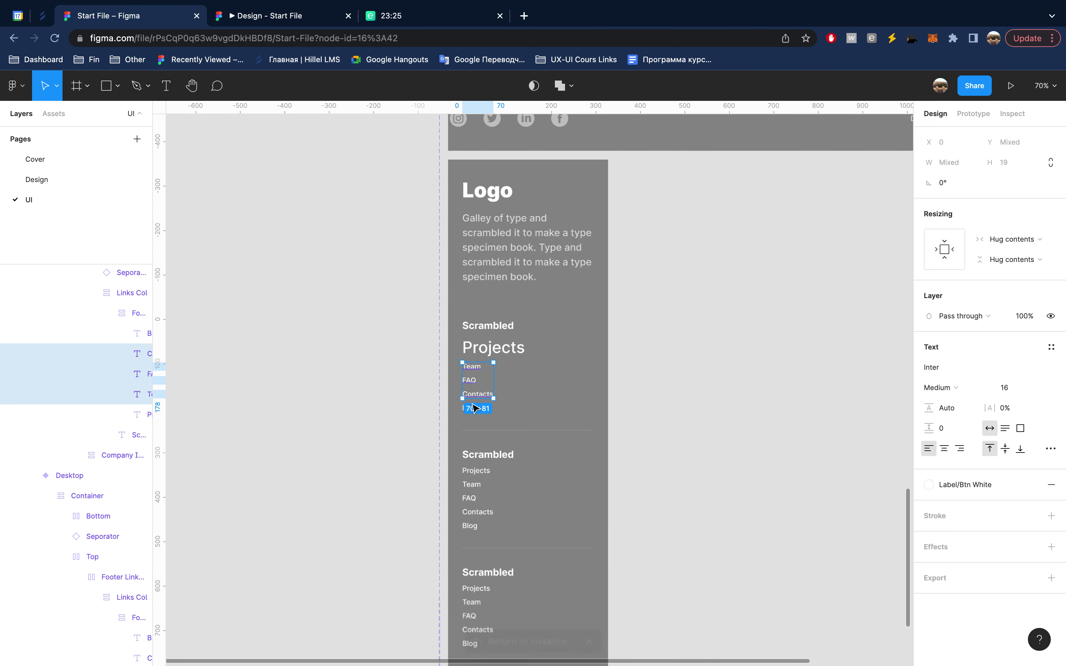
shift+click(469, 408)
shift+click(477, 471)
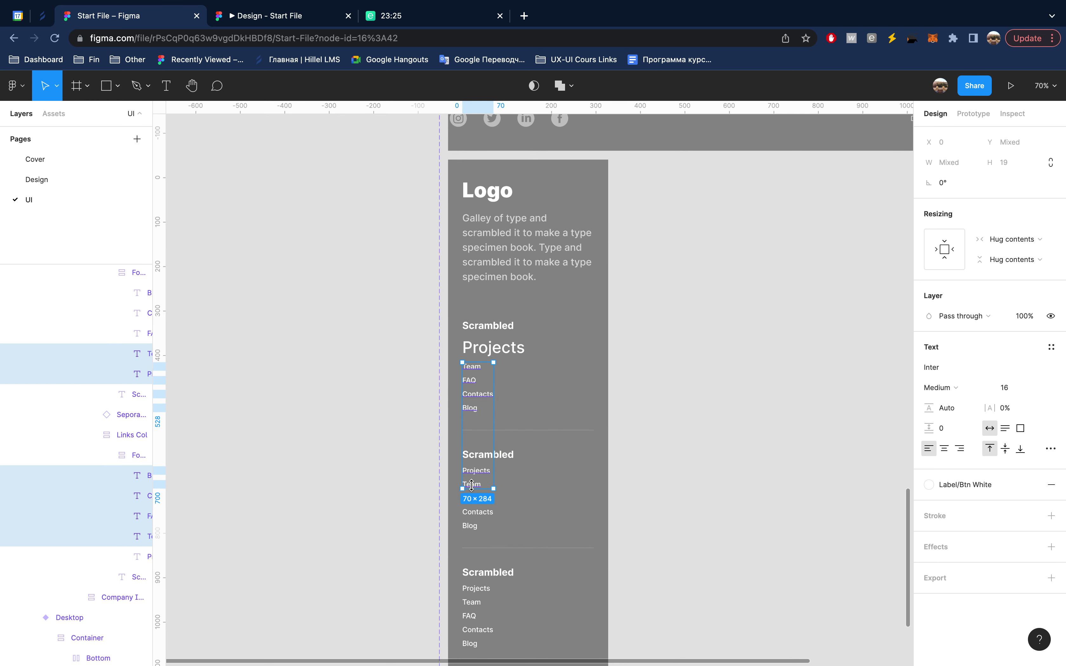
scroll(478, 465, down, 5)
scroll(478, 466, down, 2)
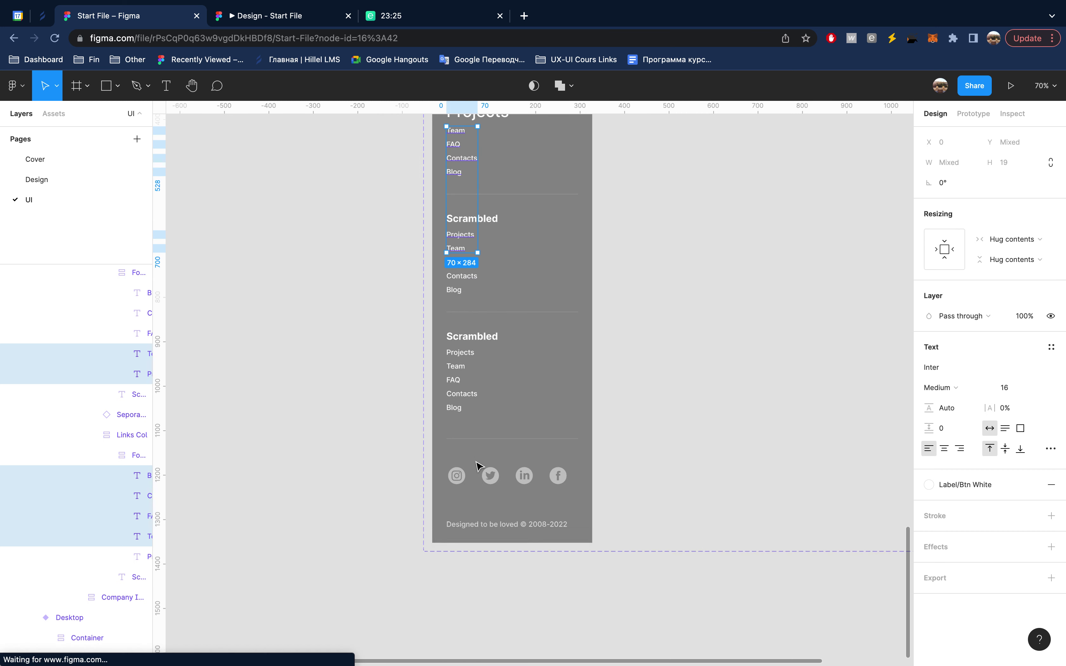
scroll(477, 462, up, 3)
shift+click(454, 375)
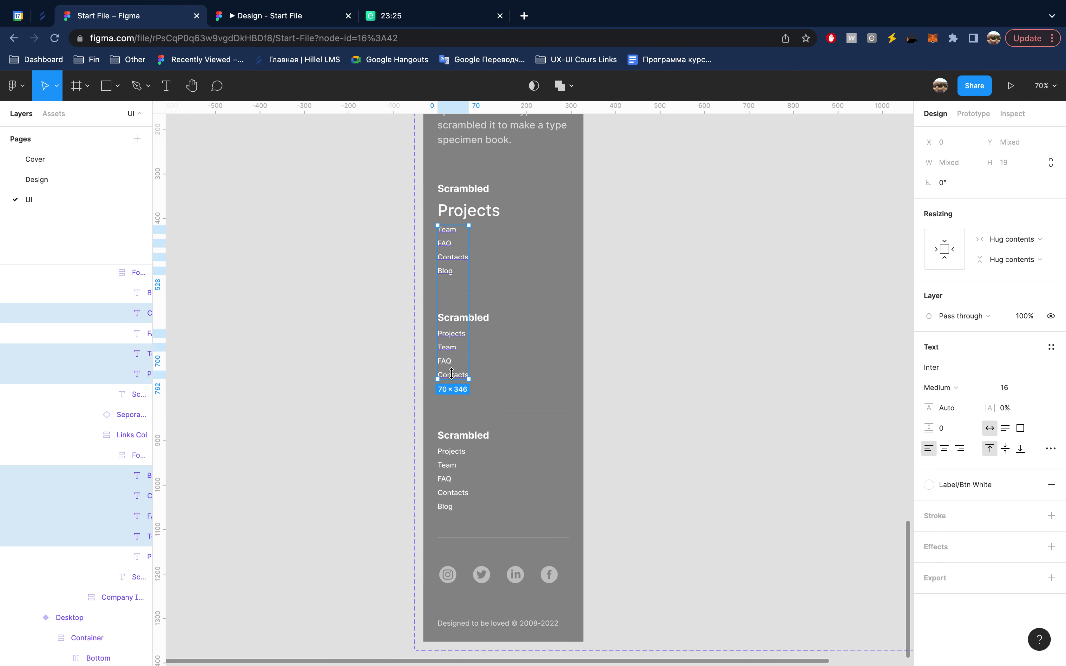
shift+click(450, 366)
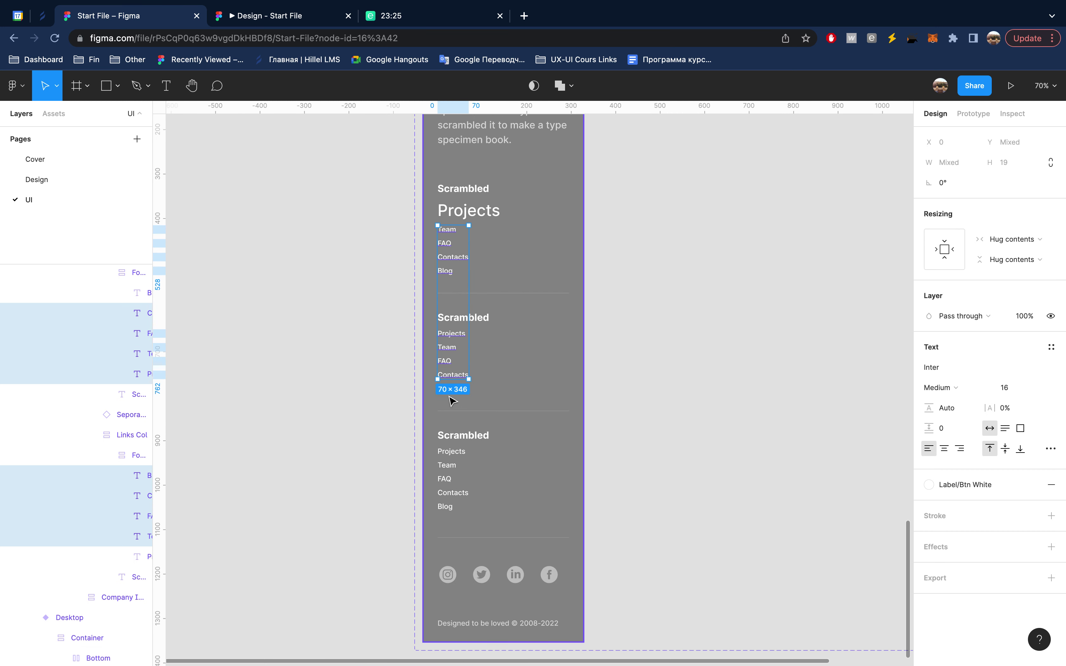
shift+click(458, 450)
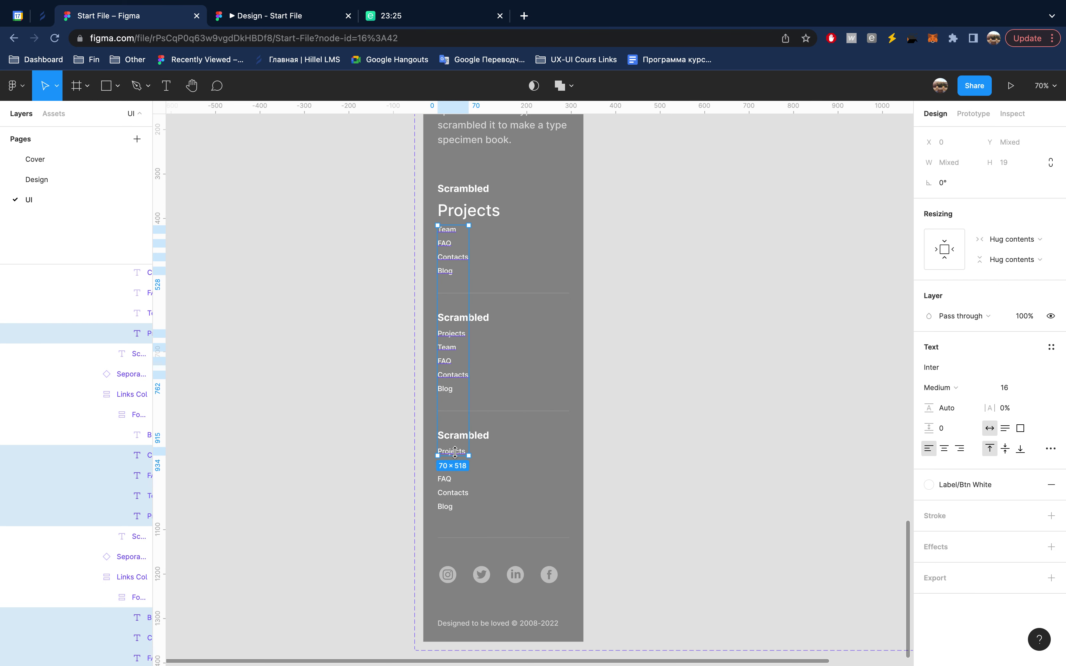
shift+click(448, 395)
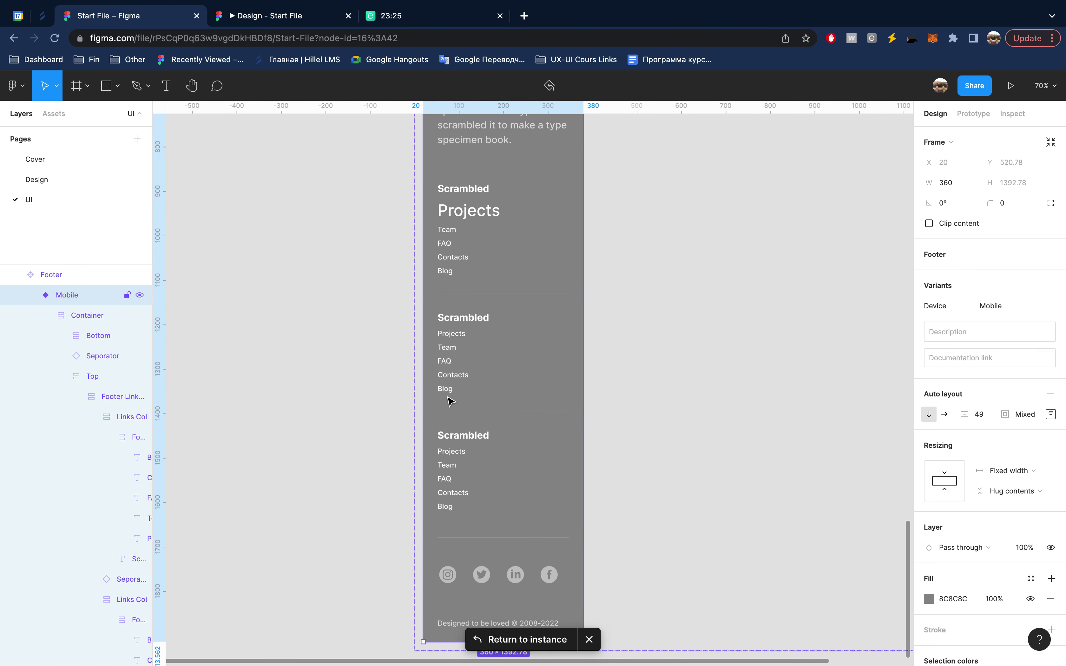
key(ctrl+z)
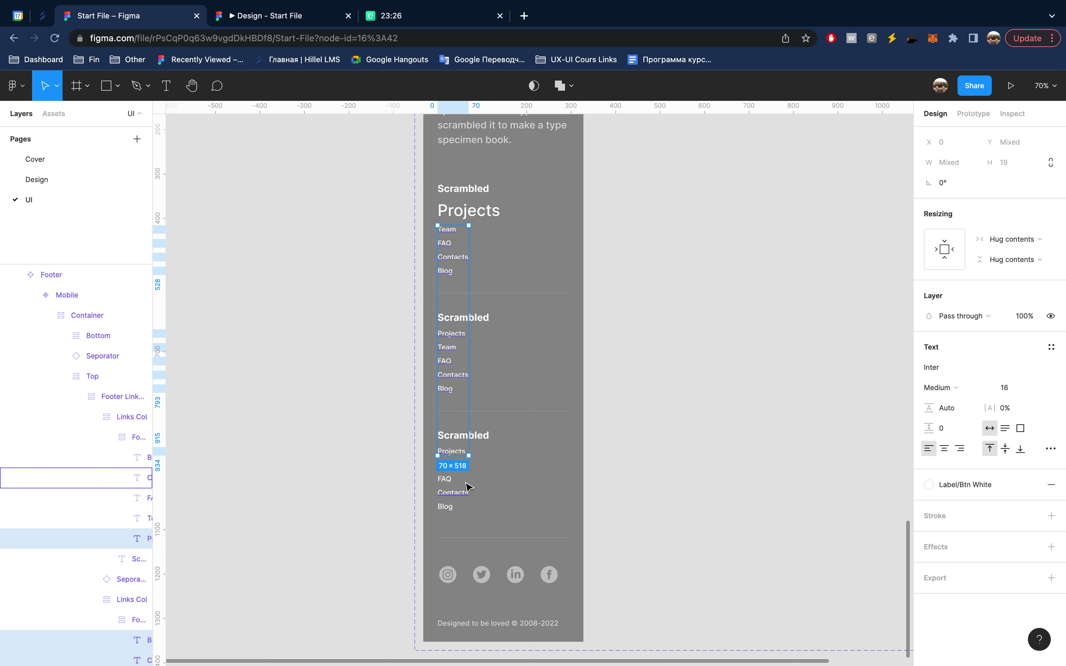
- Add the third-column Contacts, FAQ and Blog links and apply Footer Nav Link - S
shift+click(458, 490)
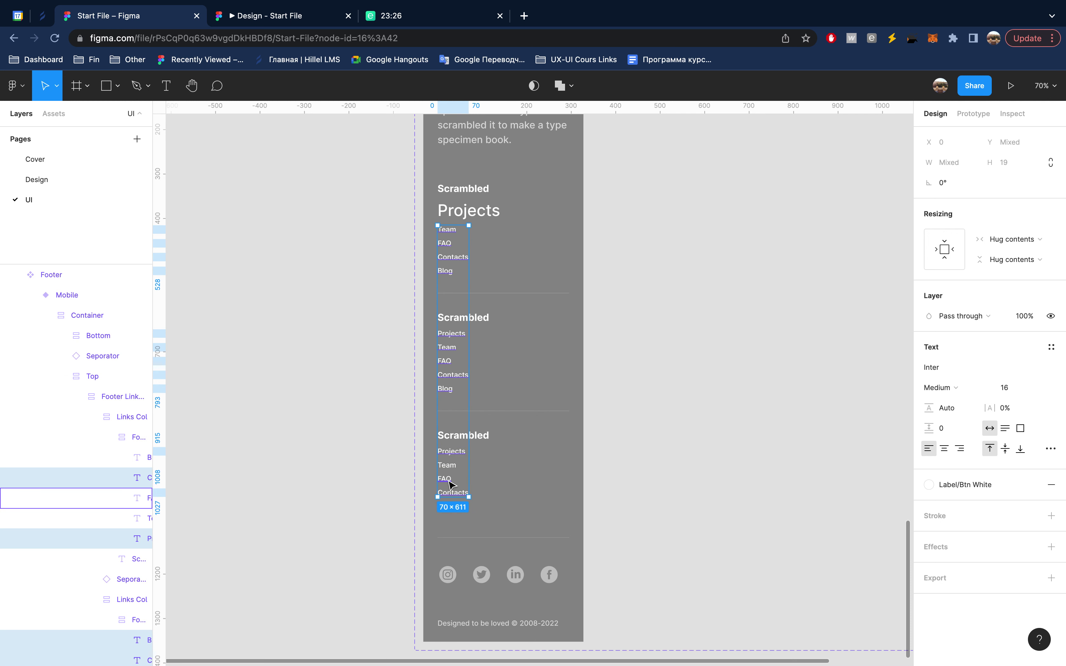
shift+click(449, 482)
shift+click(447, 507)
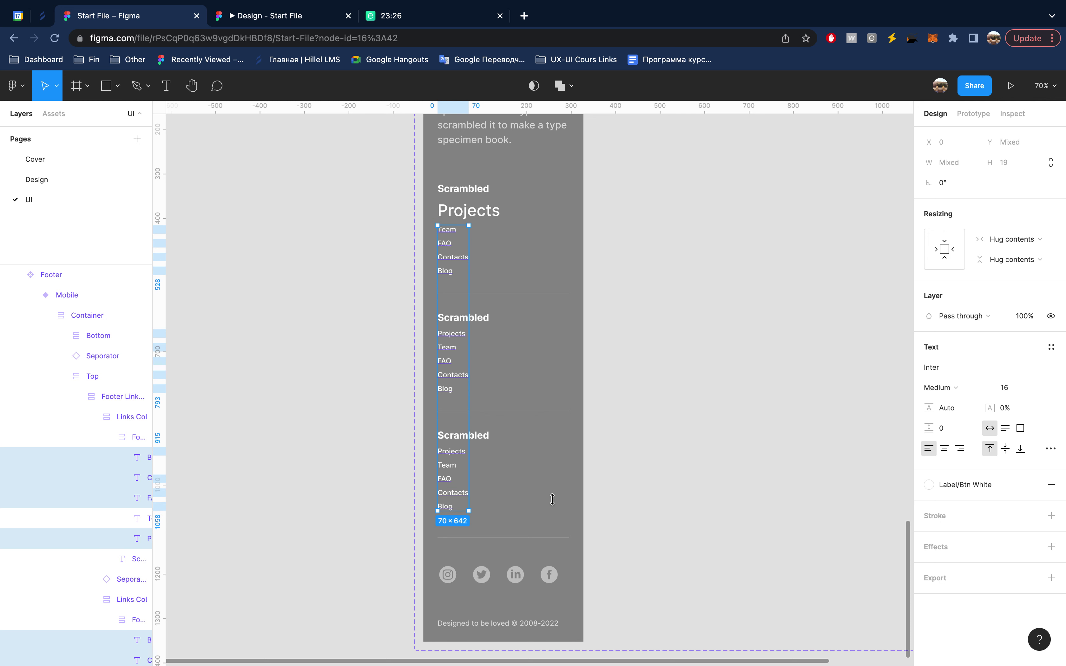
click(1051, 348)
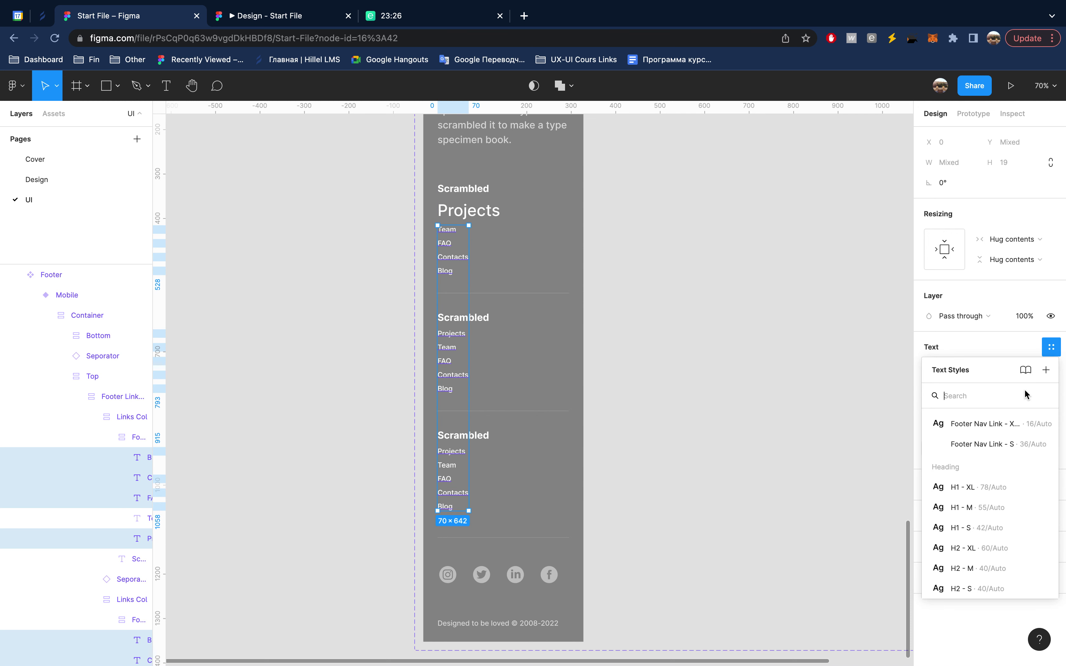
click(1006, 445)
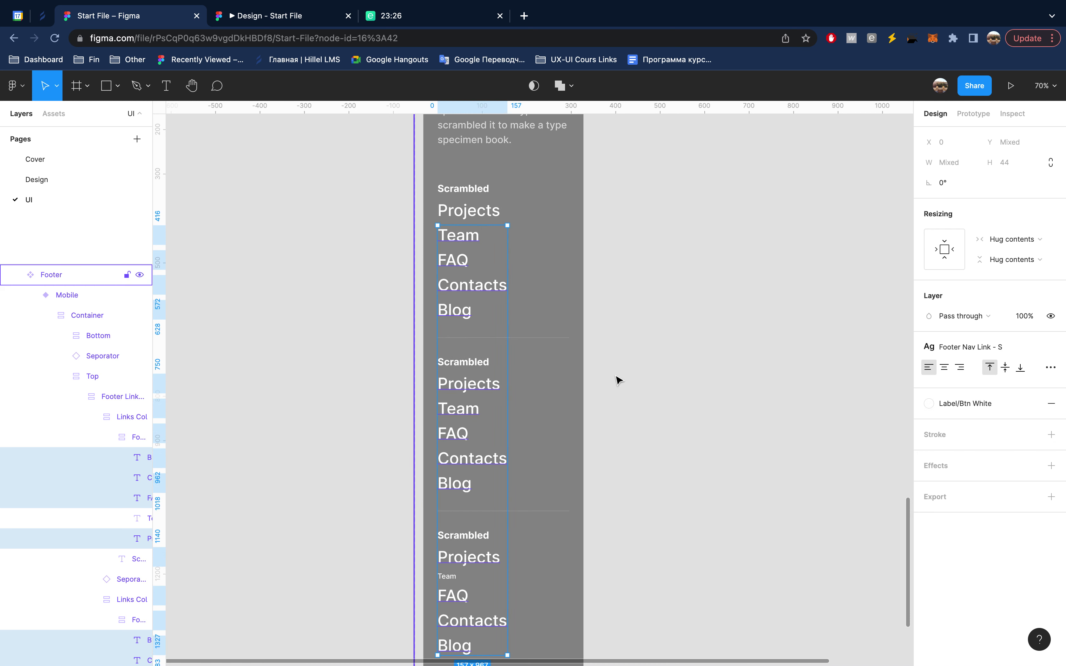
- Apply Footer Nav Link - S to the leftover third-column Team link
scroll(617, 391, down, 3)
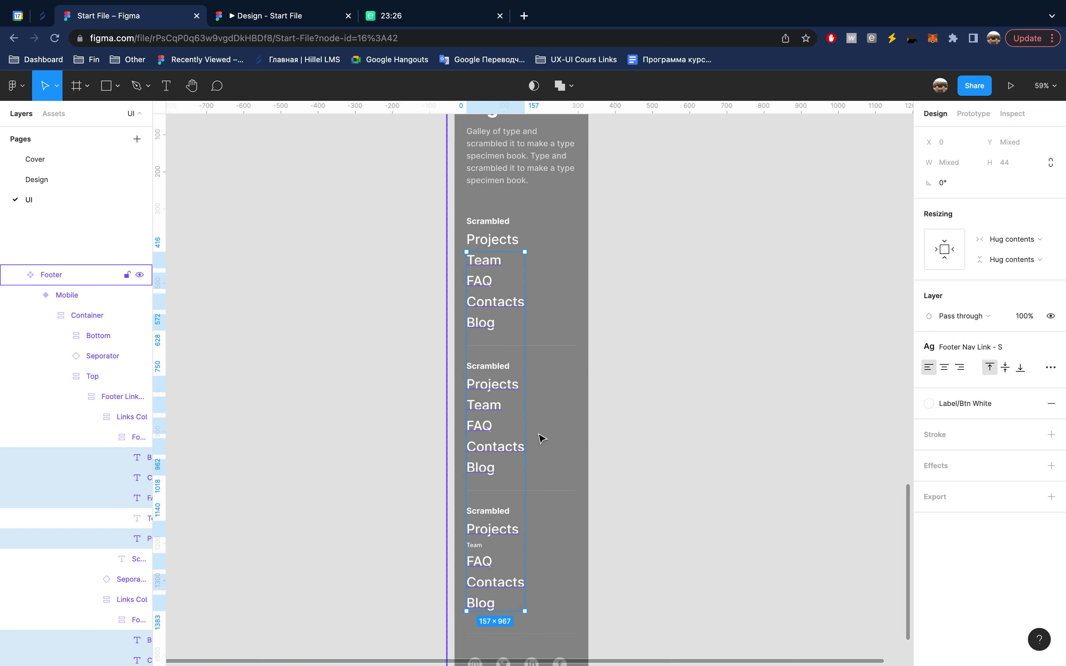
click(475, 547)
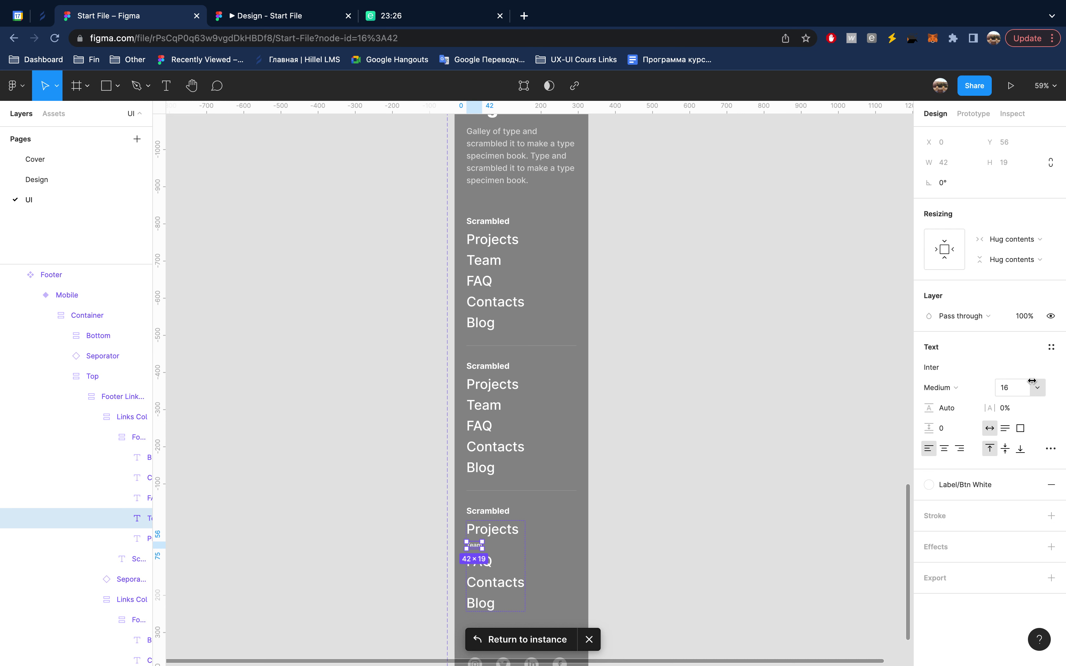
click(1051, 347)
mouse_move(991, 444)
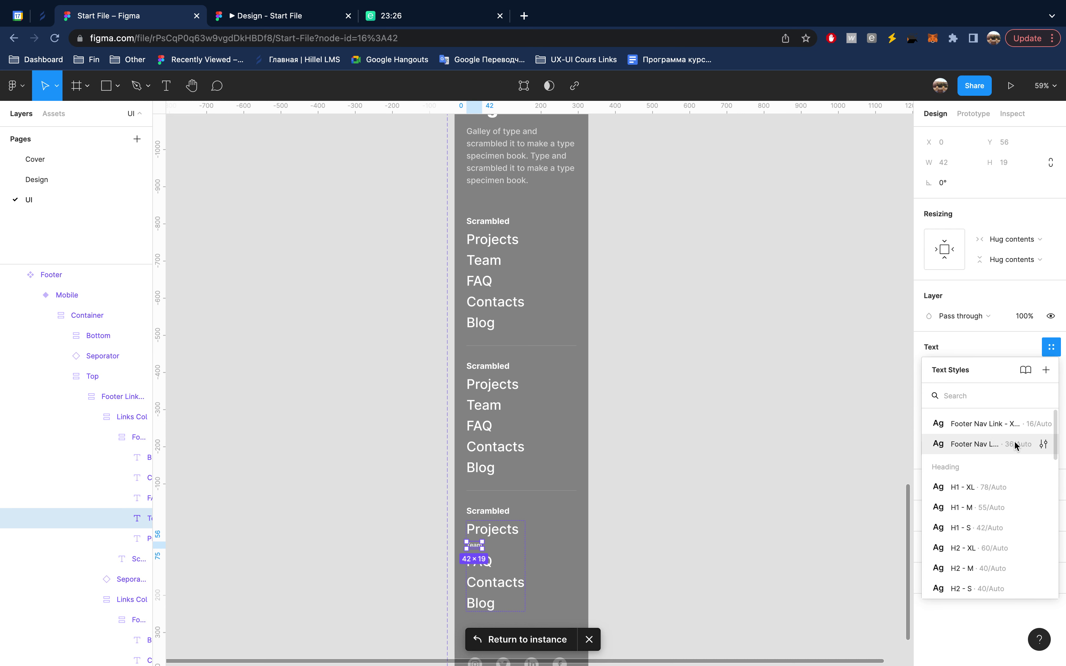
click(975, 443)
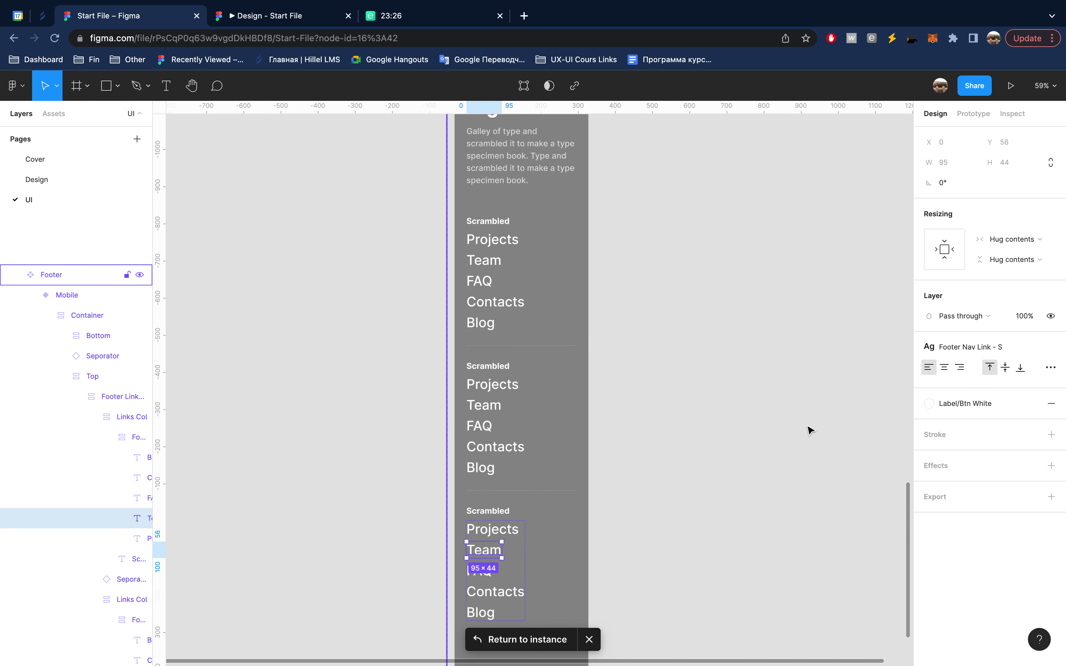
click(804, 404)
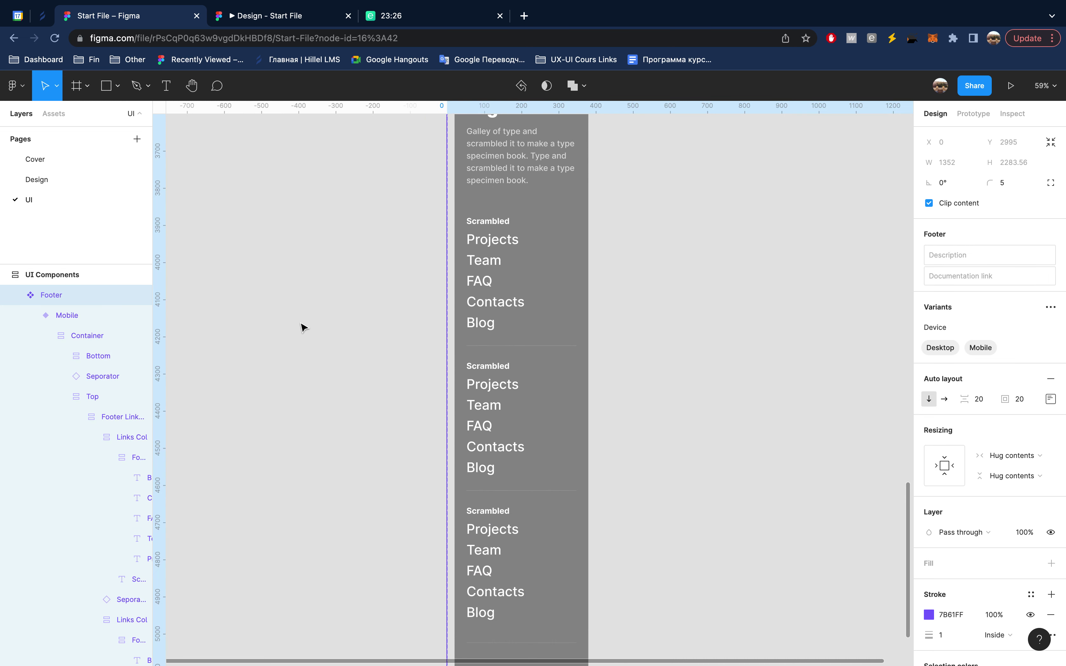
key(Escape)
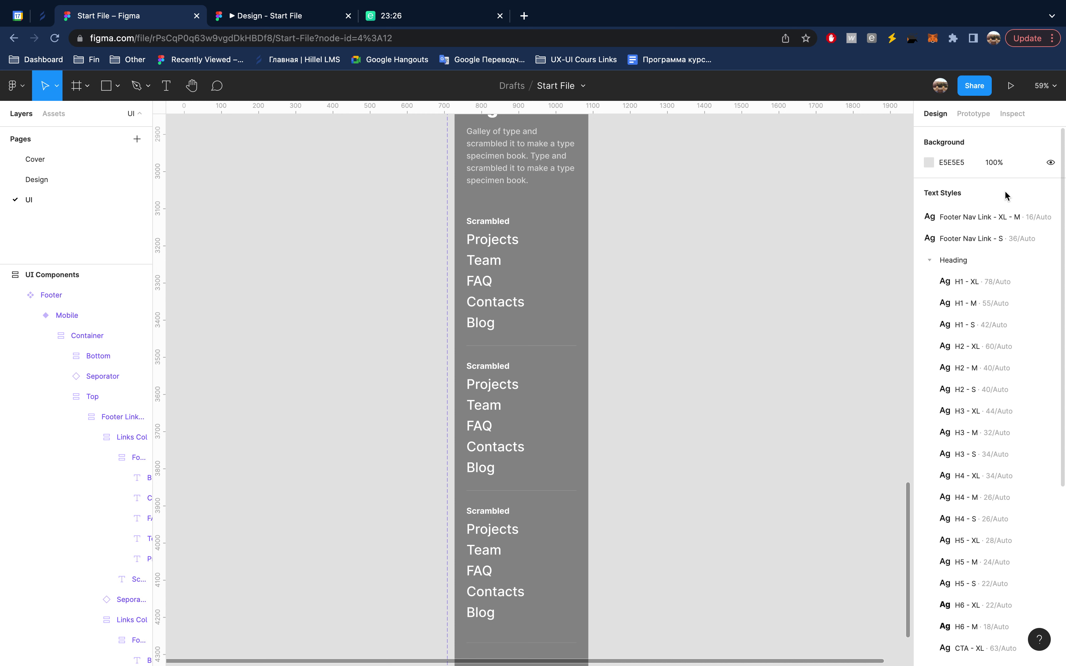
mouse_move(987, 216)
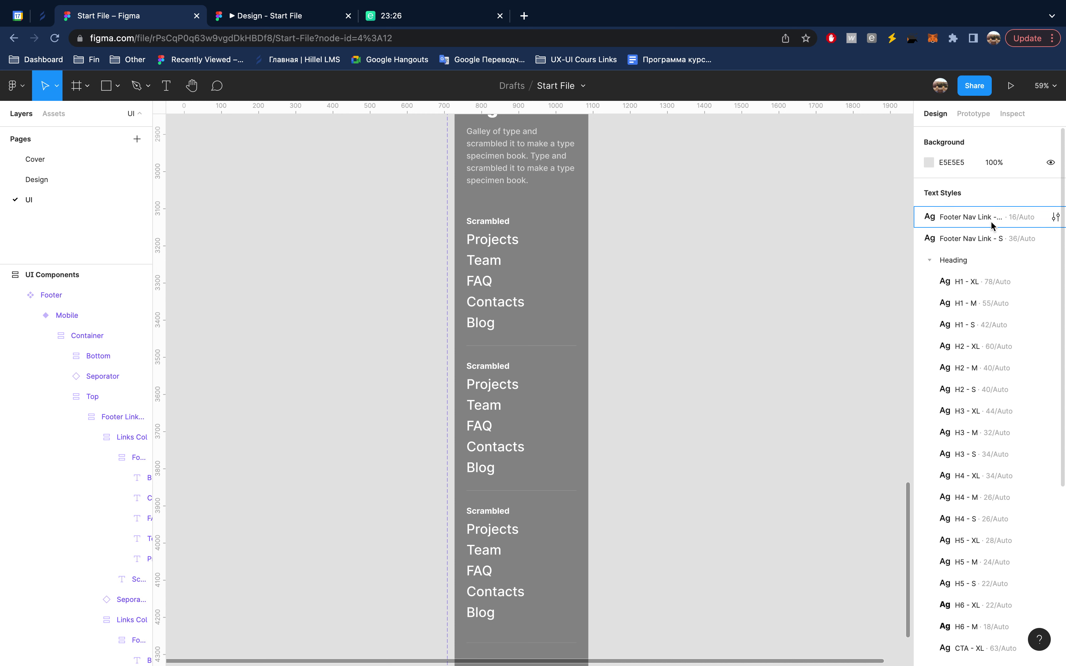
click(930, 261)
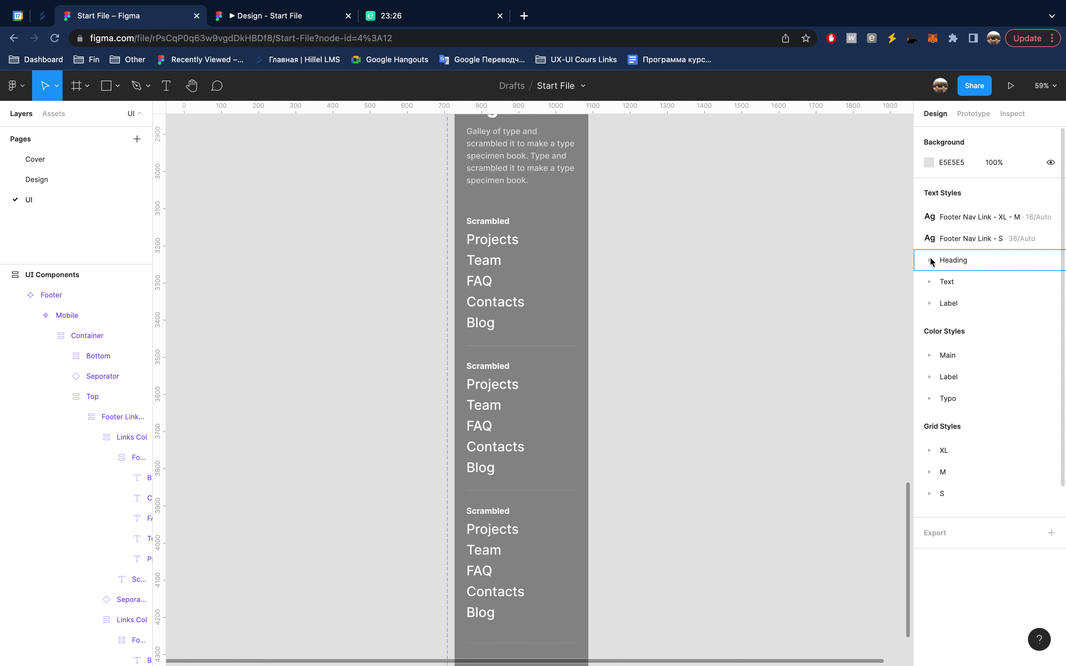
double_click(484, 223)
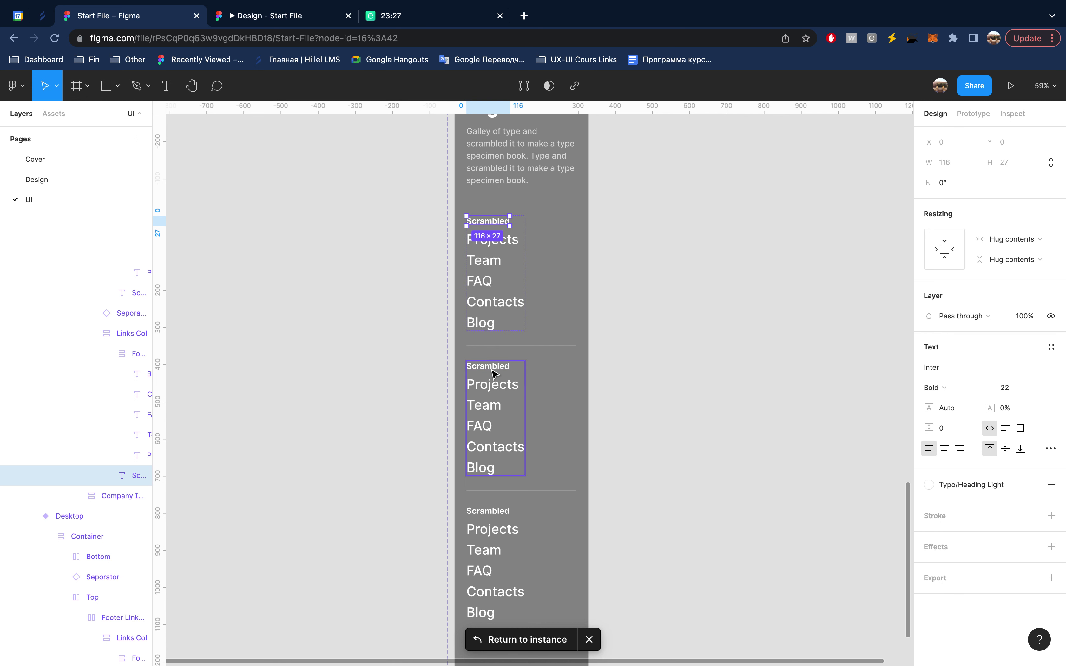
click(328, 345)
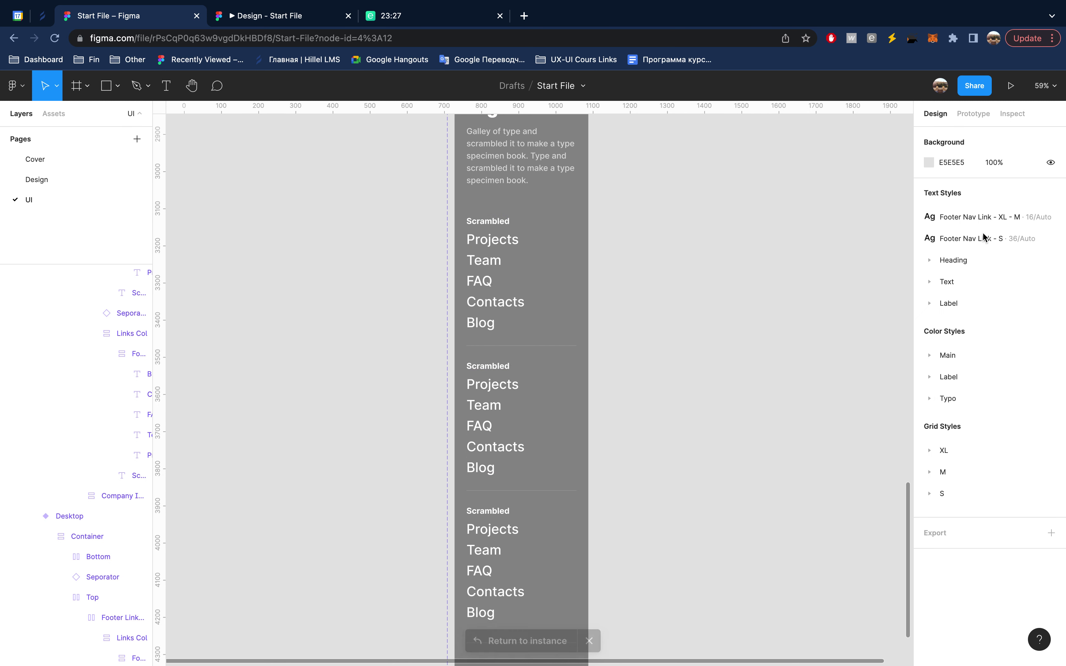
click(962, 268)
scroll(990, 469, down, 3)
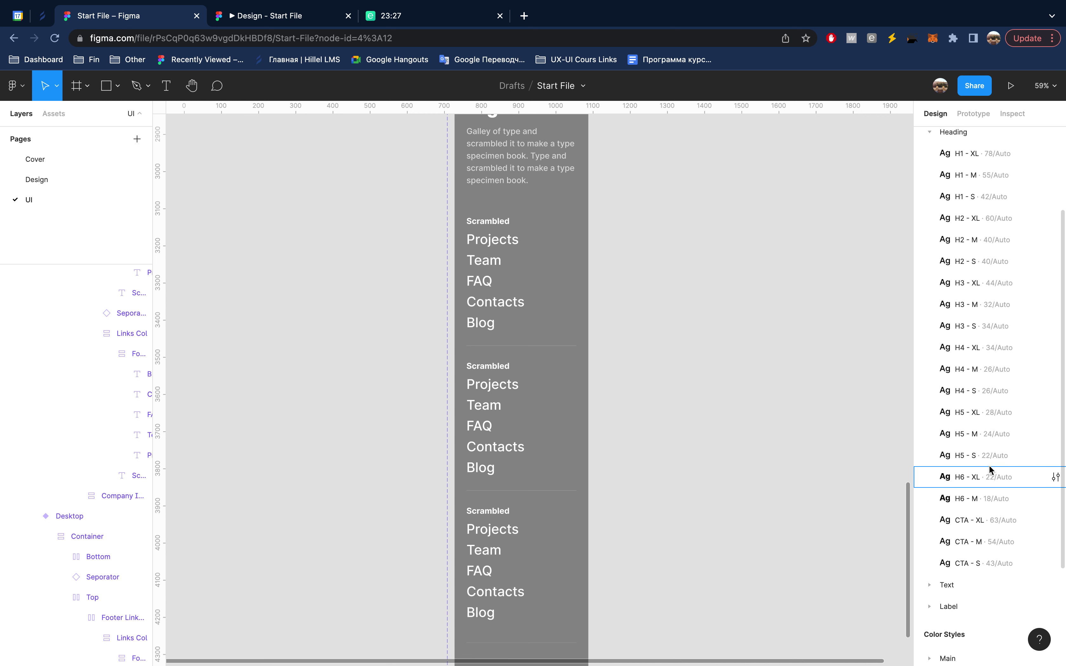
click(500, 221)
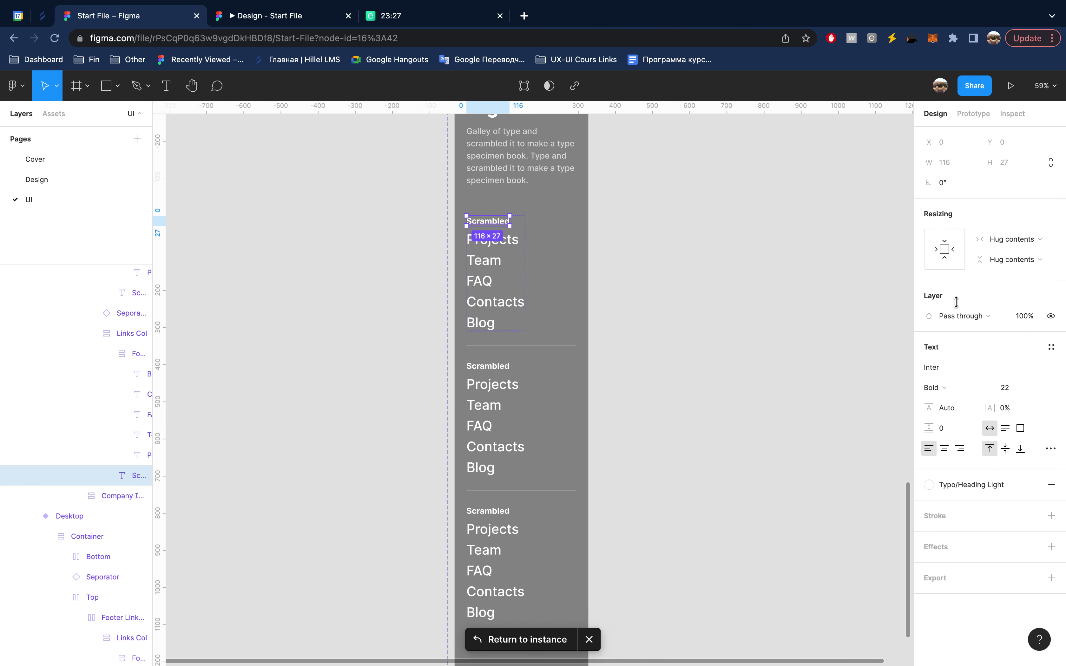
- Create a new text style named H6 - S from the heading's 22/Auto text
click(1054, 345)
click(1048, 371)
text(H6 - S)
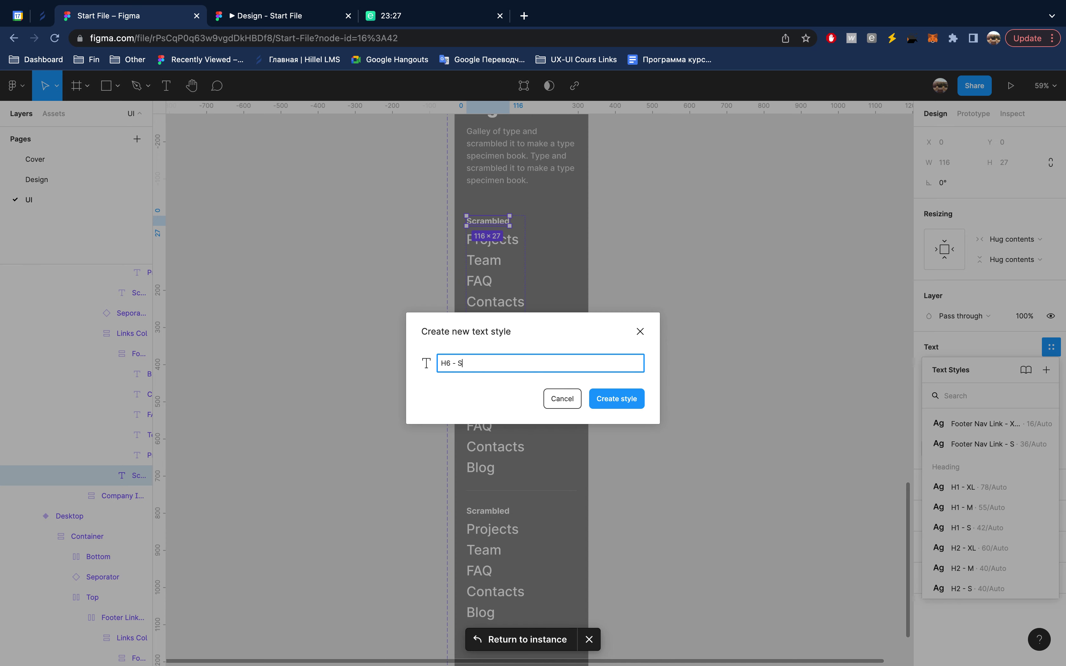
key(Return)
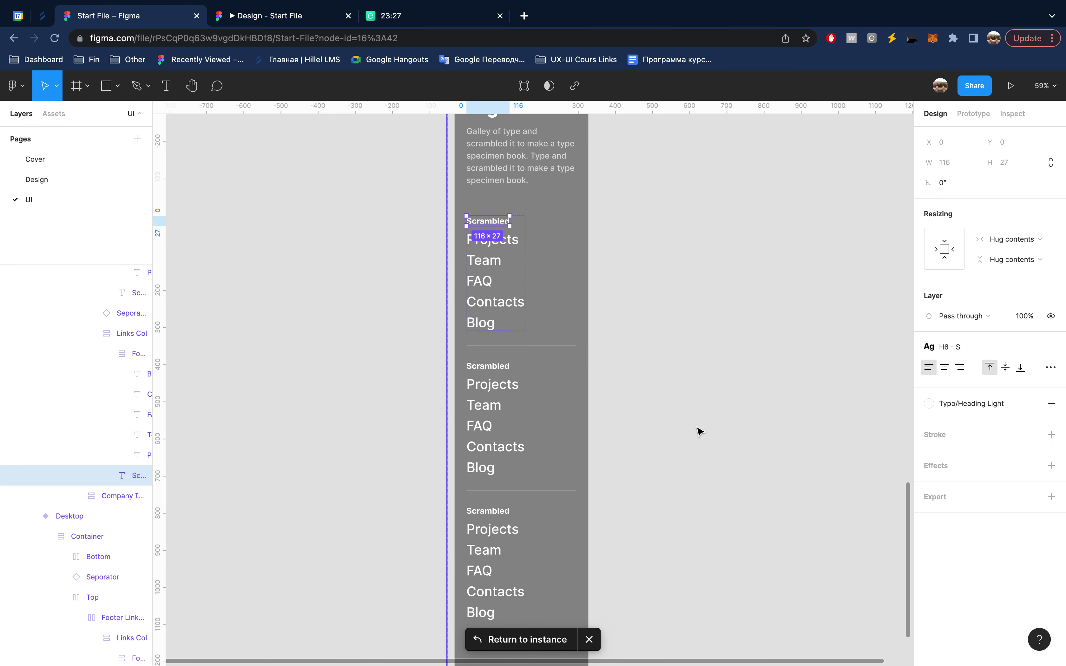
- Apply H6 - S to the second and third mobile footer 'Scrambled' headings
click(485, 370)
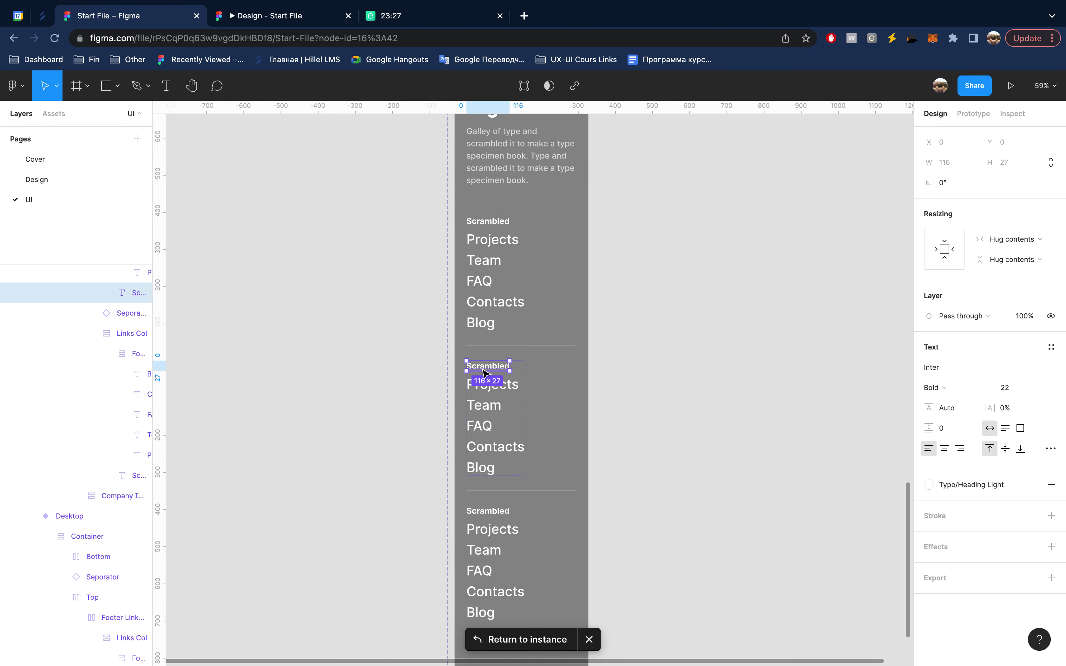
shift+click(488, 513)
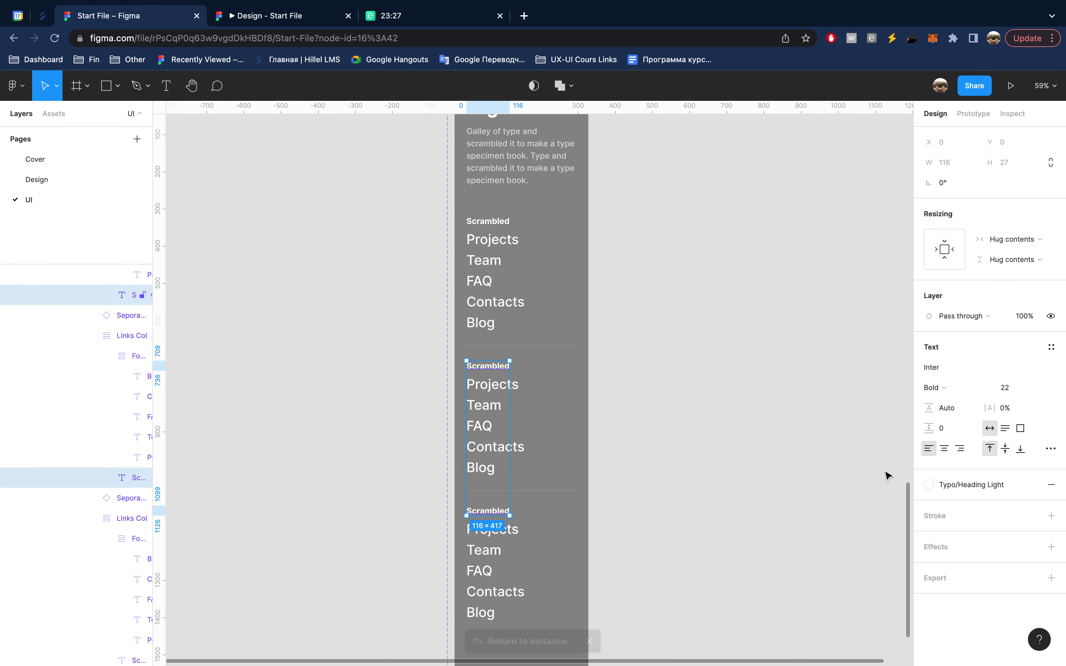
click(1051, 348)
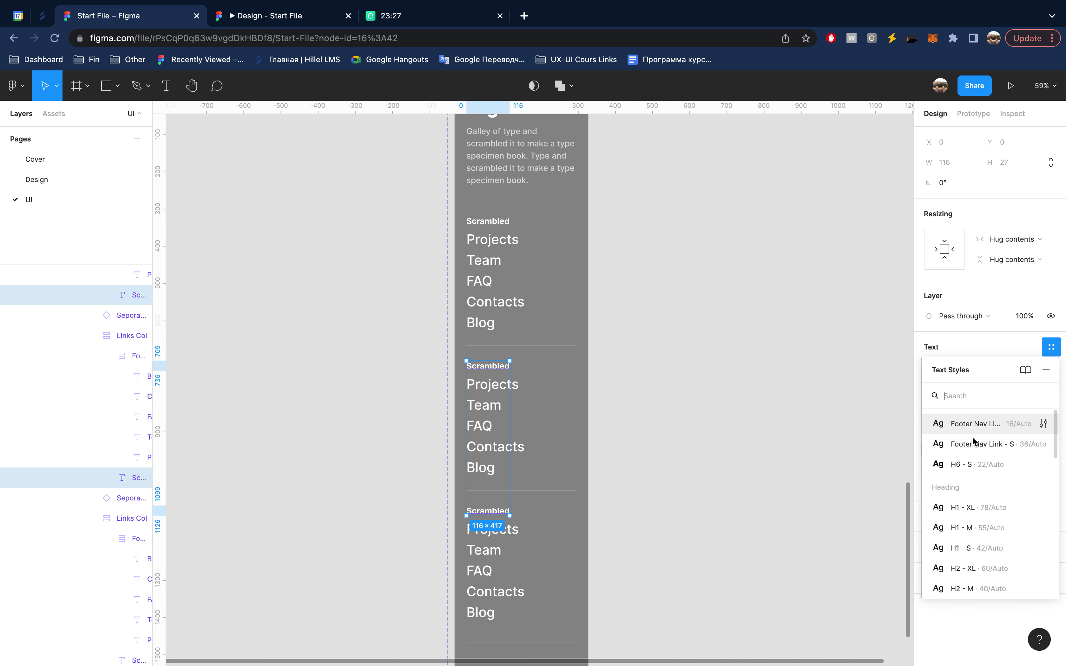
click(973, 465)
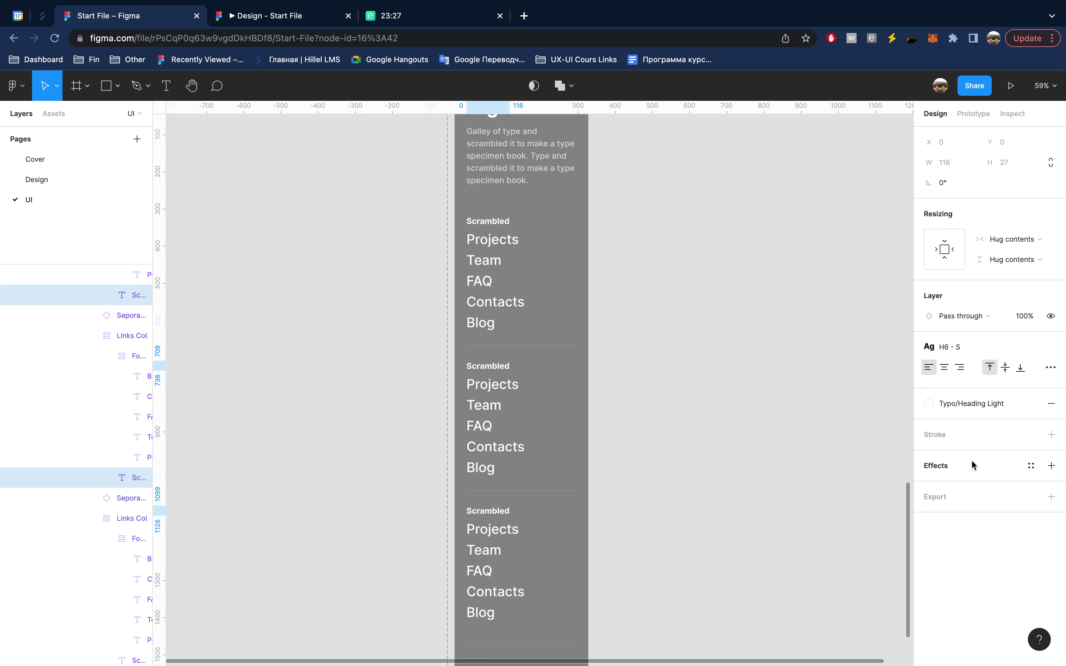
click(828, 432)
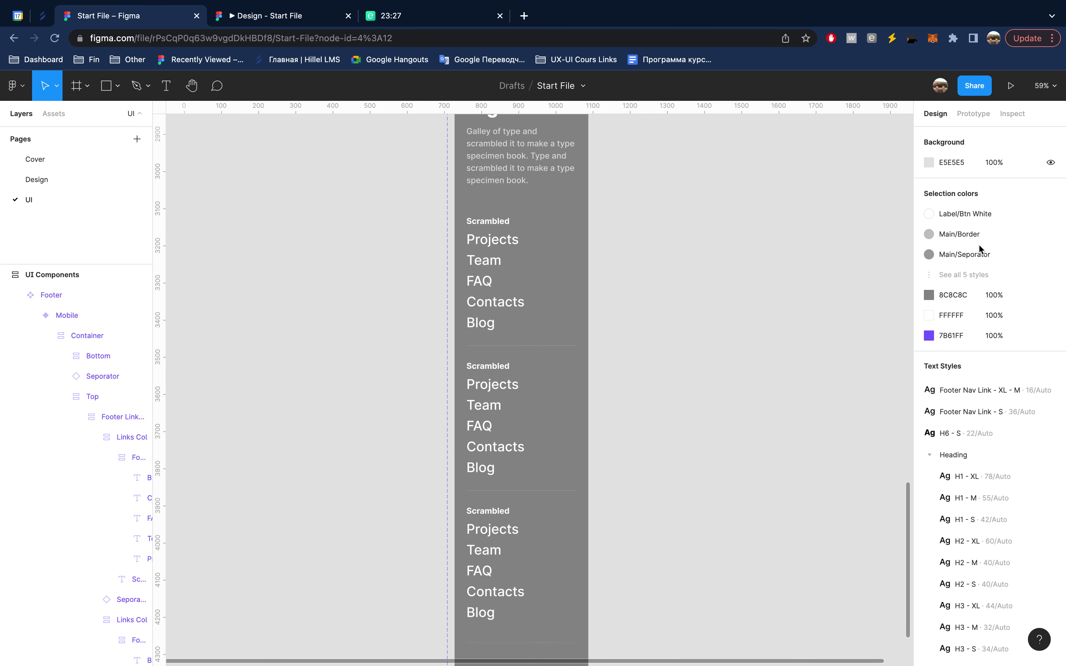
- Move the H6 - S text style into the Heading style group
key(Escape)
drag(978, 260, 974, 661)
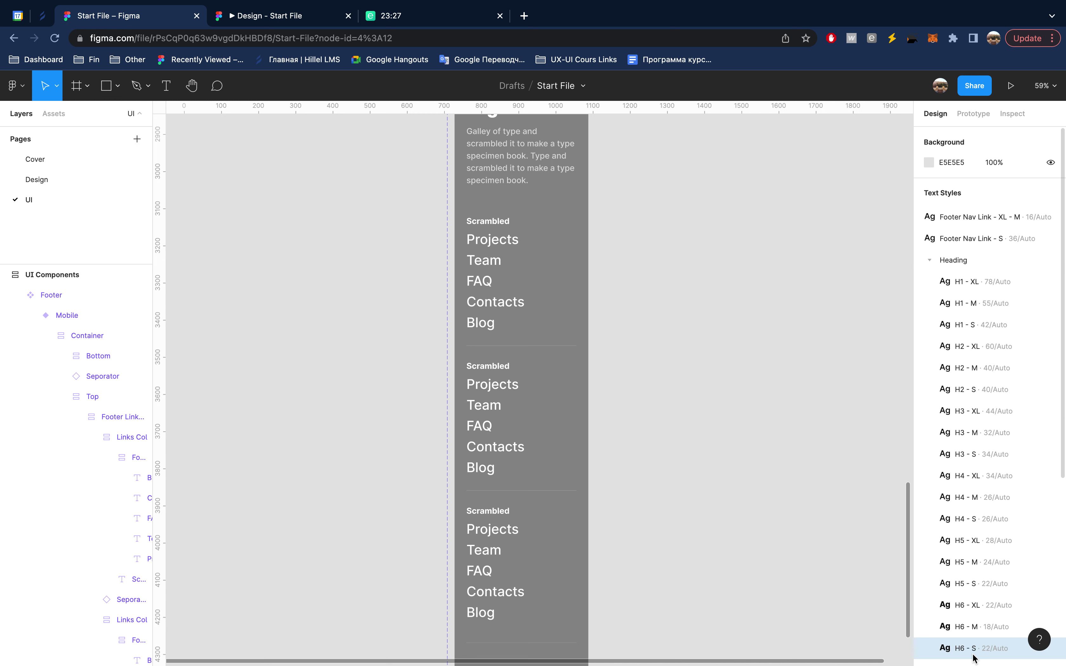
click(930, 259)
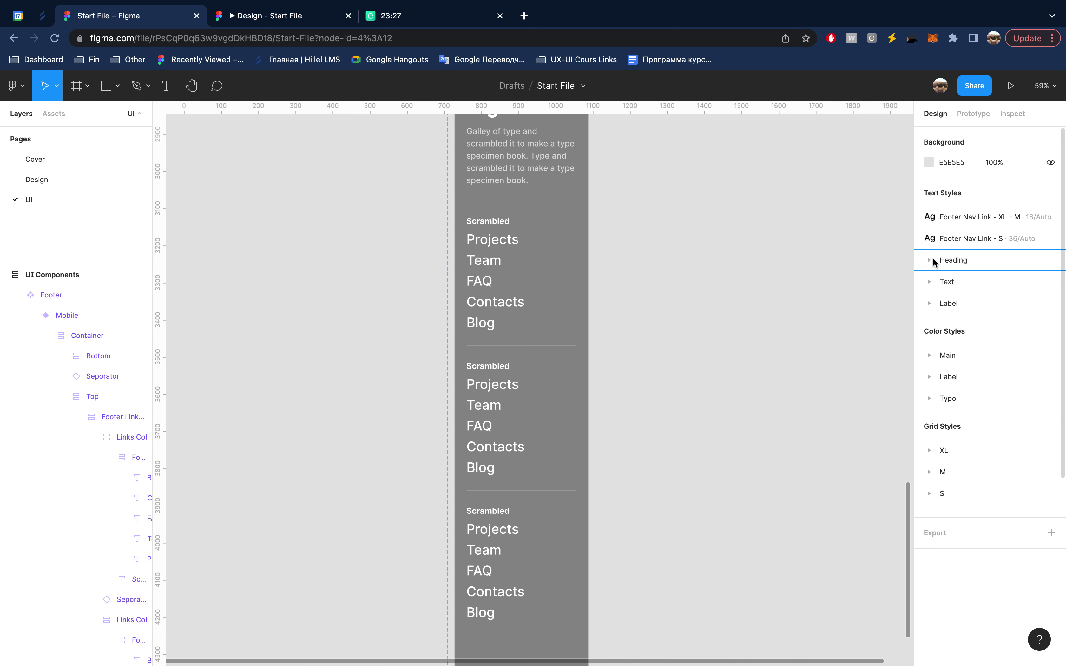
- Move the Footer Nav Link - S and XL - M styles into the Label group
click(931, 304)
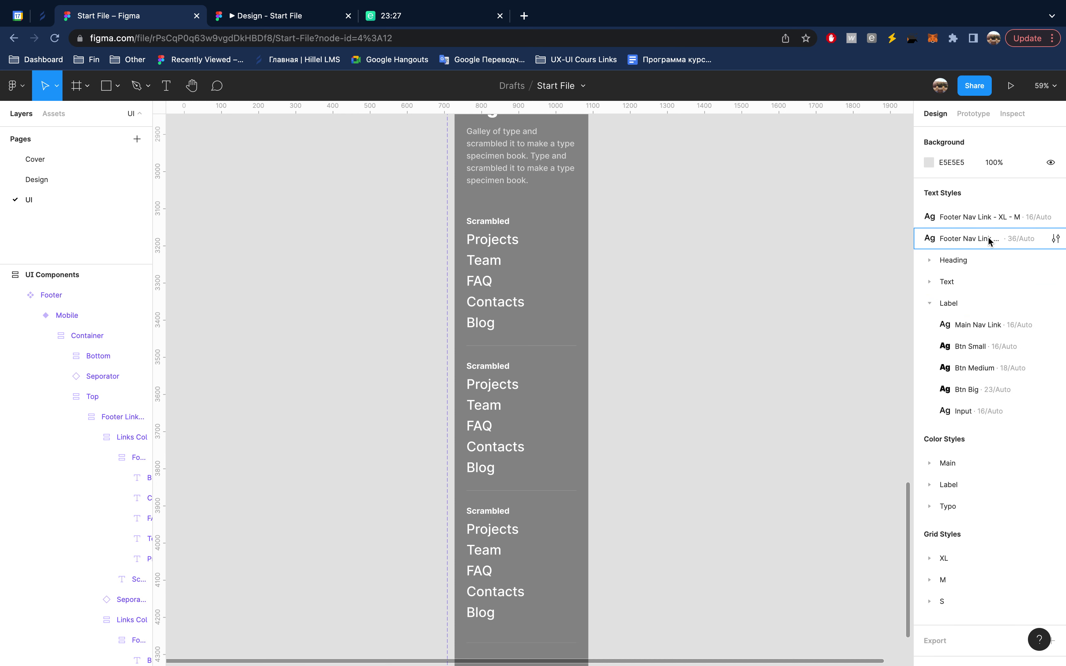
mouse_move(988, 239)
mouse_down()
mouse_move(985, 398)
mouse_move(981, 315)
mouse_up()
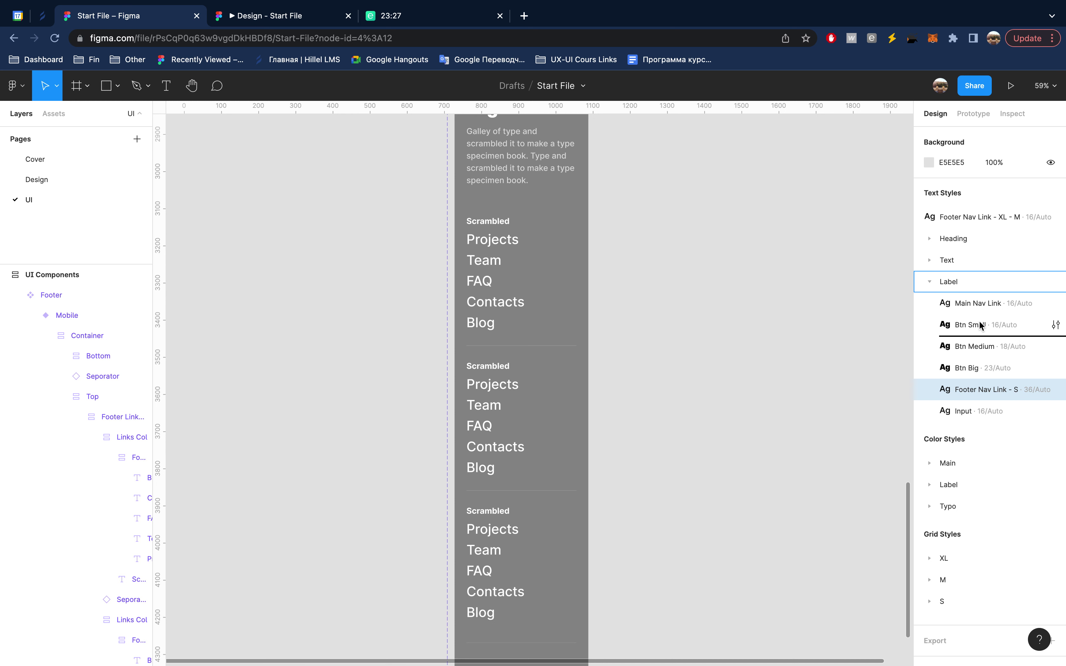
drag(982, 217, 992, 314)
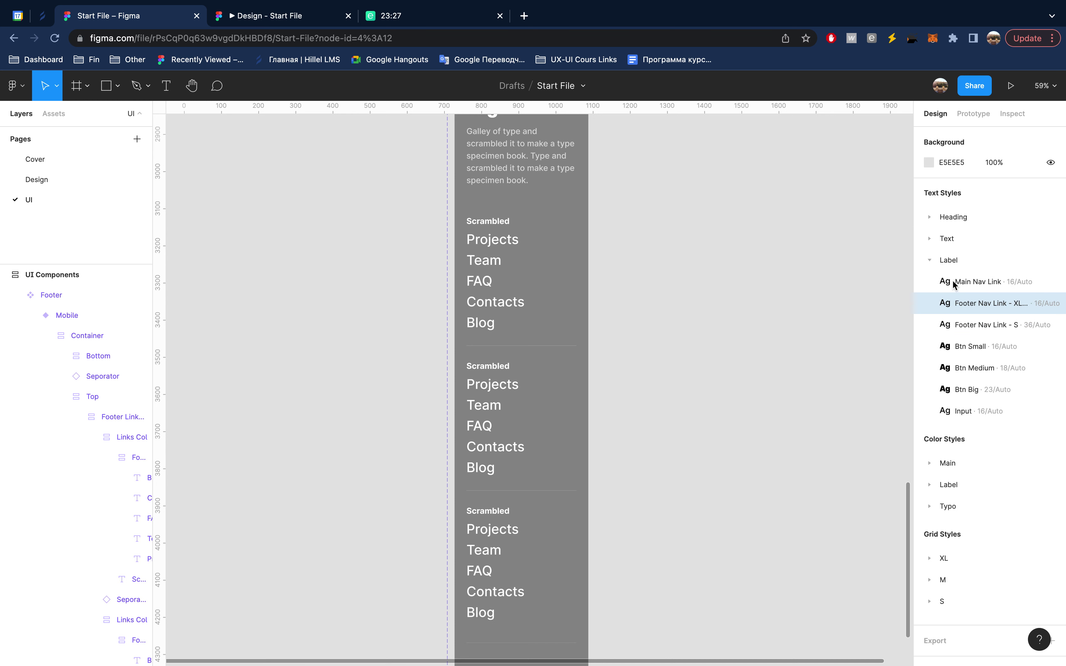
click(930, 260)
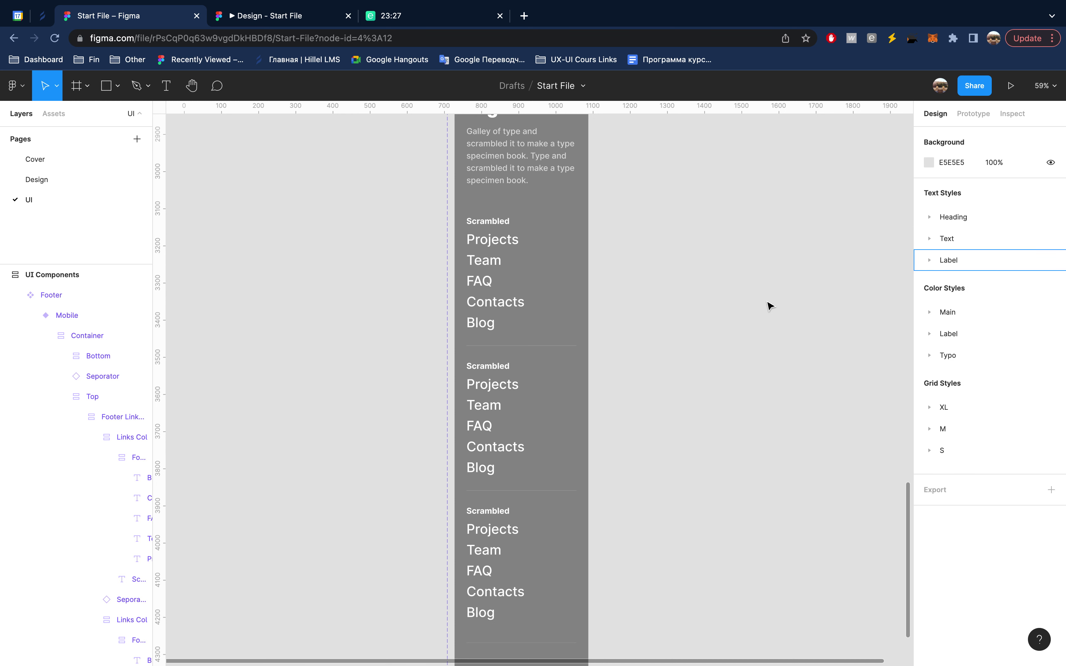
double_click(519, 240)
mouse_move(983, 347)
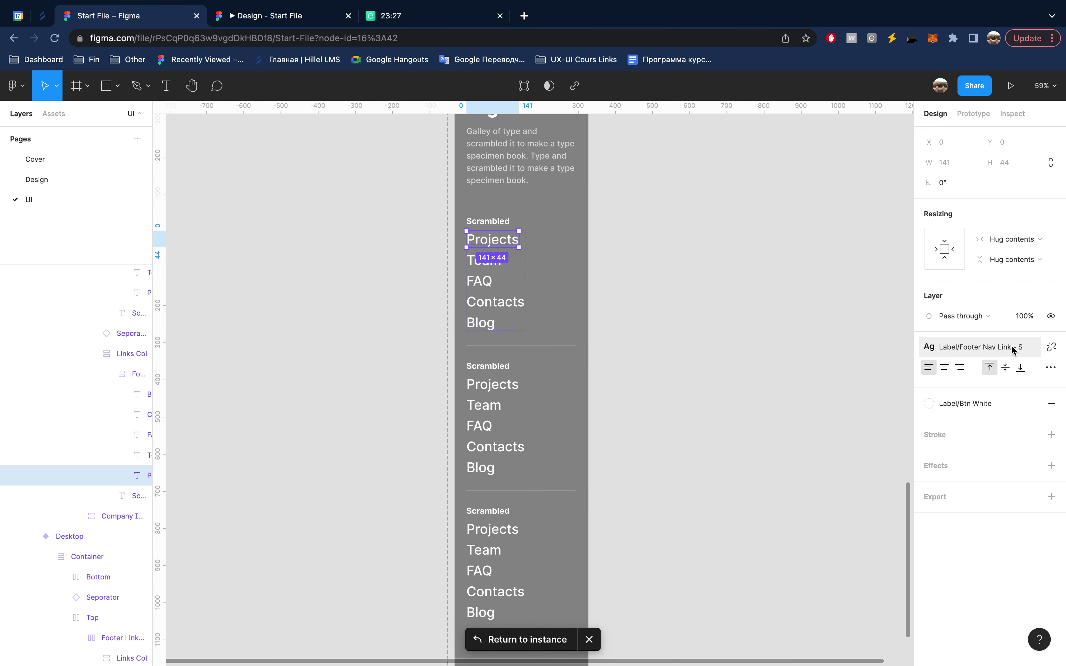
- Edit the Footer Nav Link - S style, changing its weight from Medium to Light
click(1012, 349)
click(1044, 504)
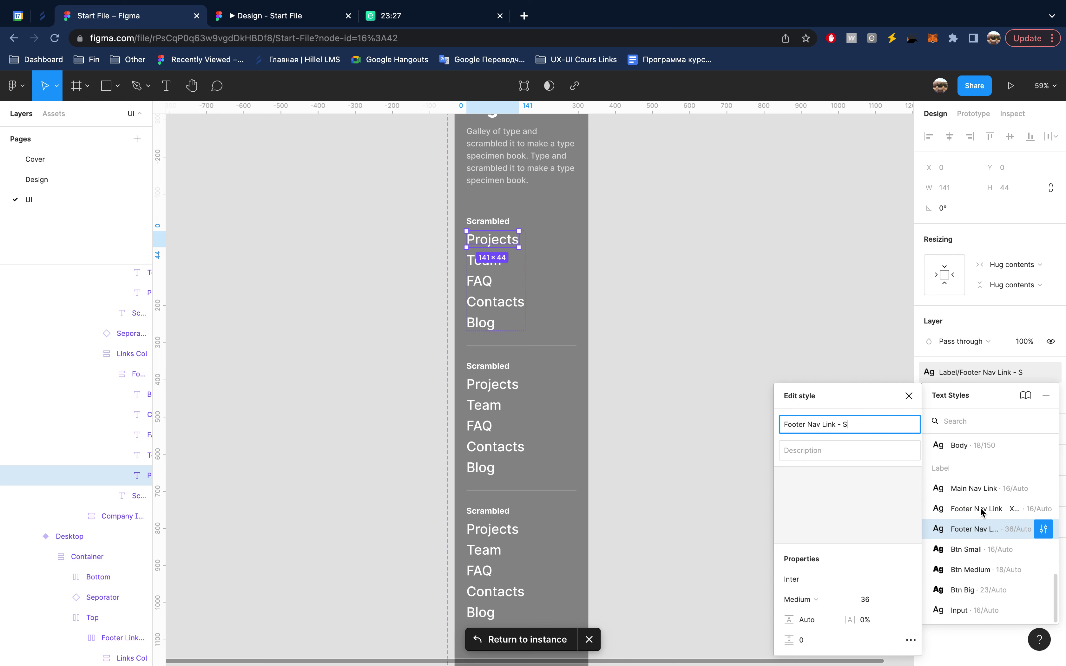
click(848, 600)
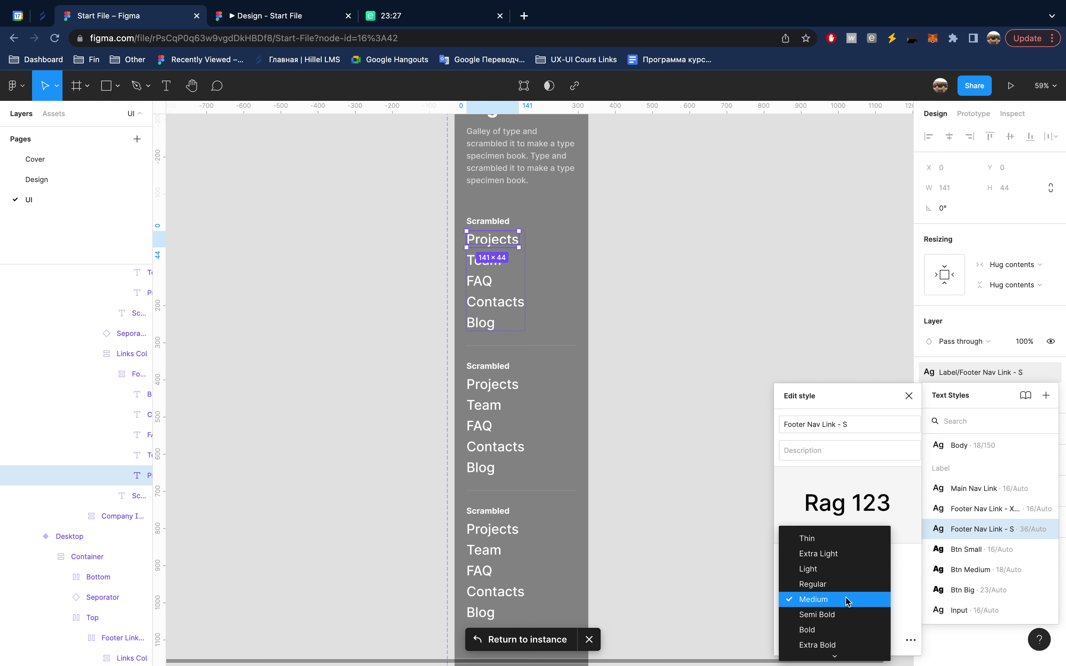
click(852, 575)
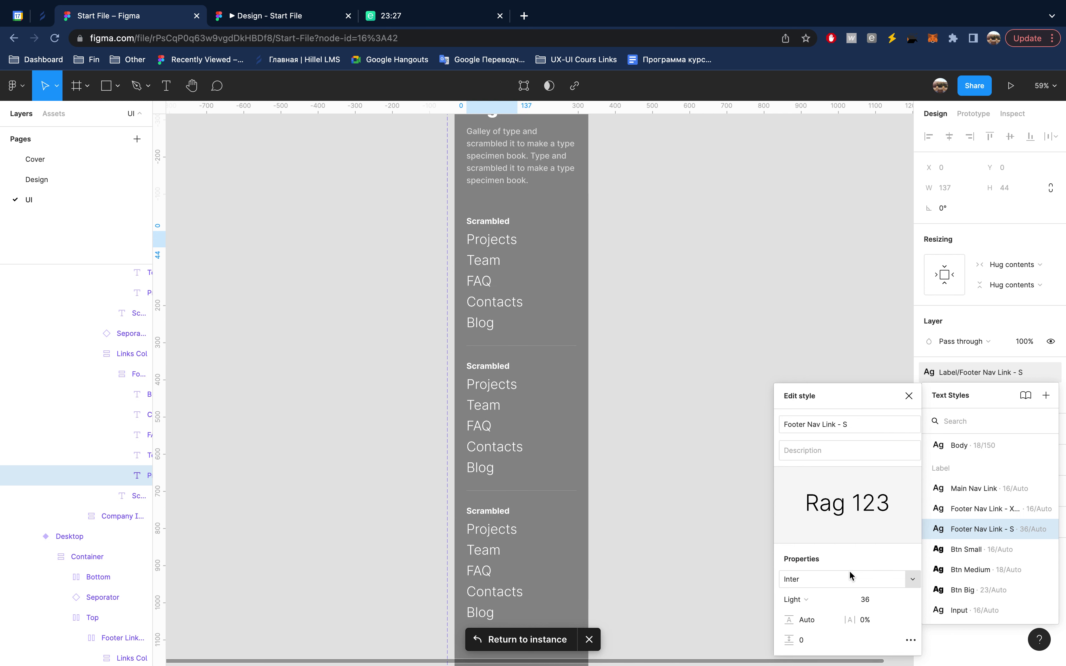
click(909, 395)
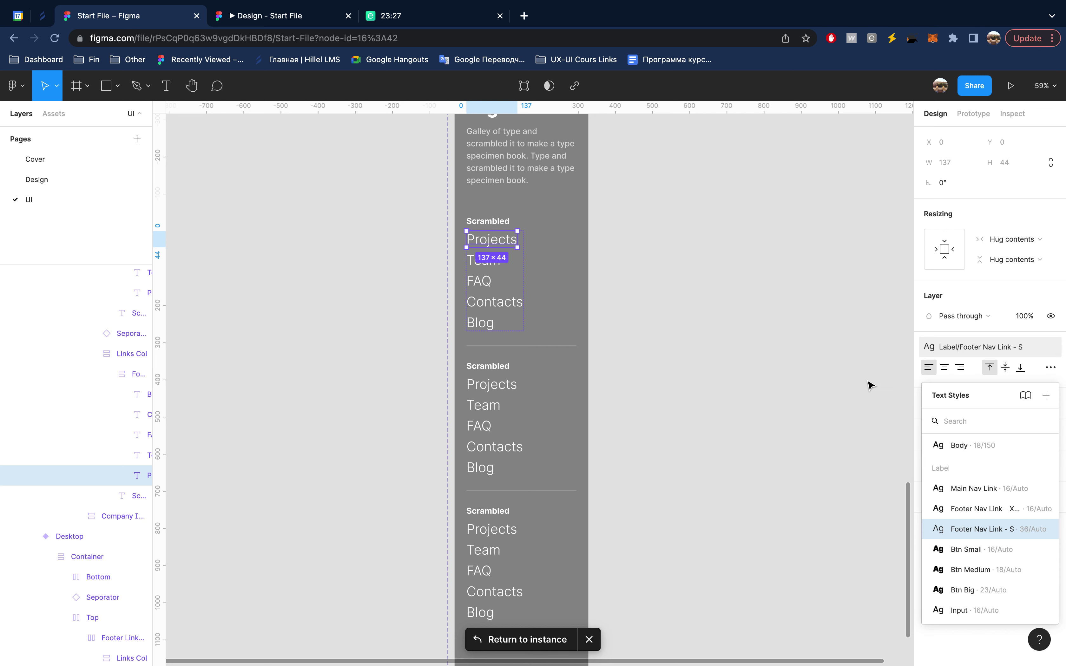
click(839, 367)
scroll(767, 406, down, 5)
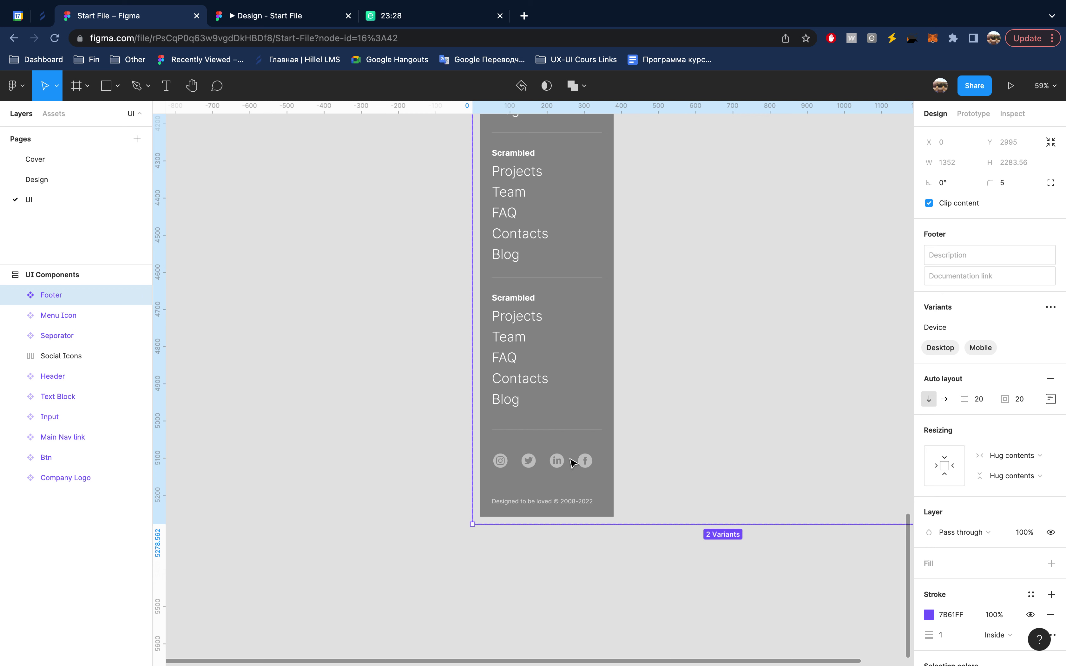
- Wrap Facebook+Linkedin and Twitter+Instagram icons into two auto-layout rows
double_click(572, 462)
double_click(531, 462)
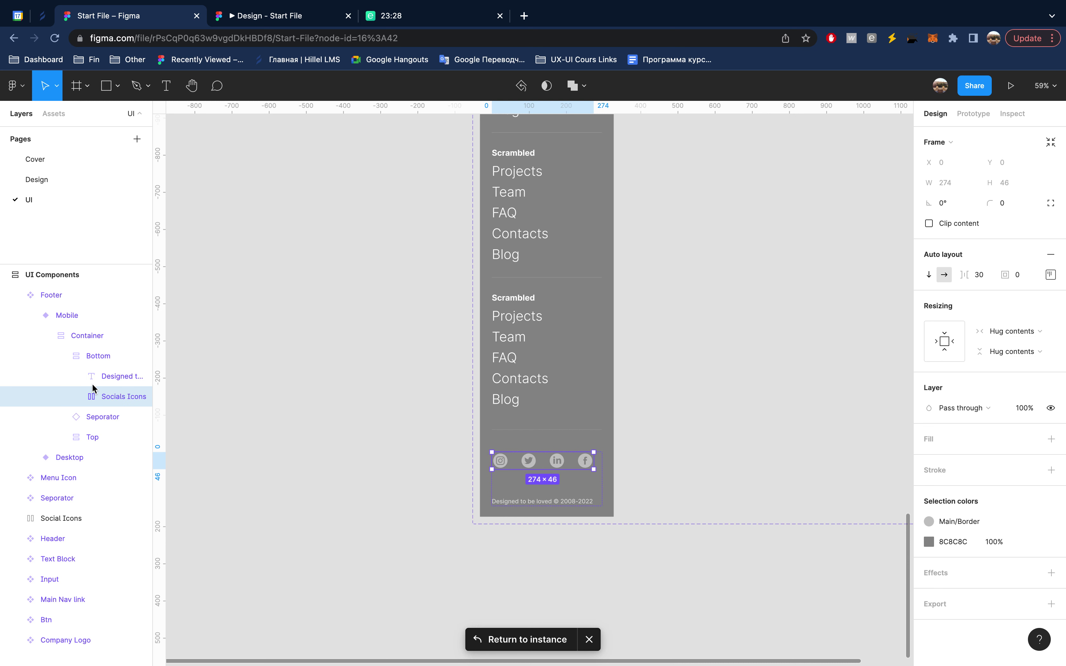
click(77, 398)
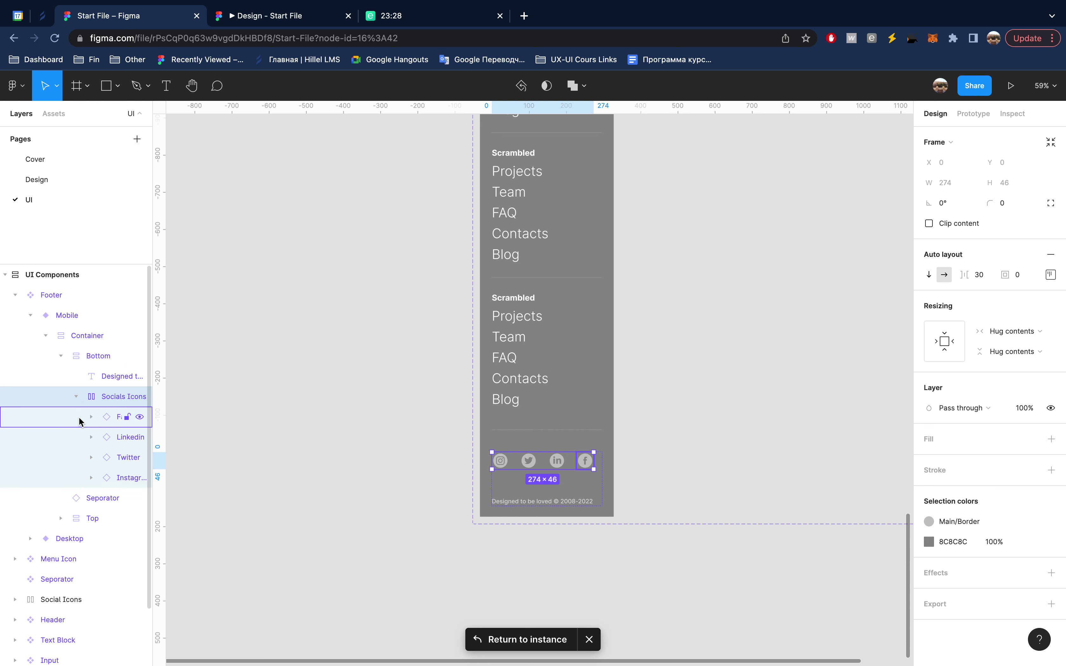
click(69, 422)
shift+click(72, 441)
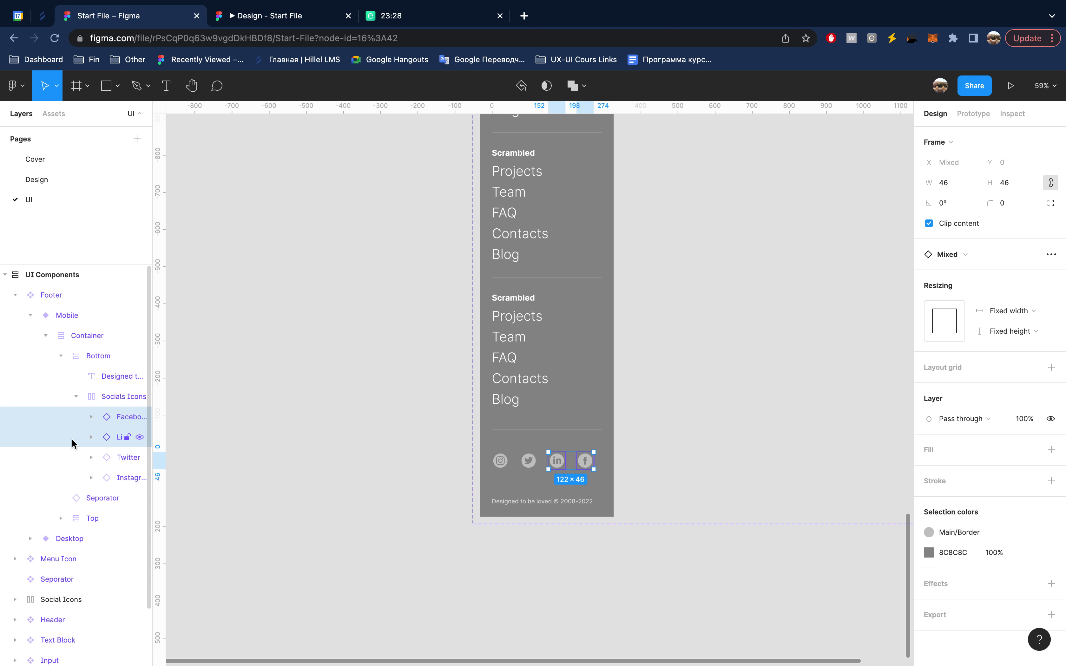
key(shift+a)
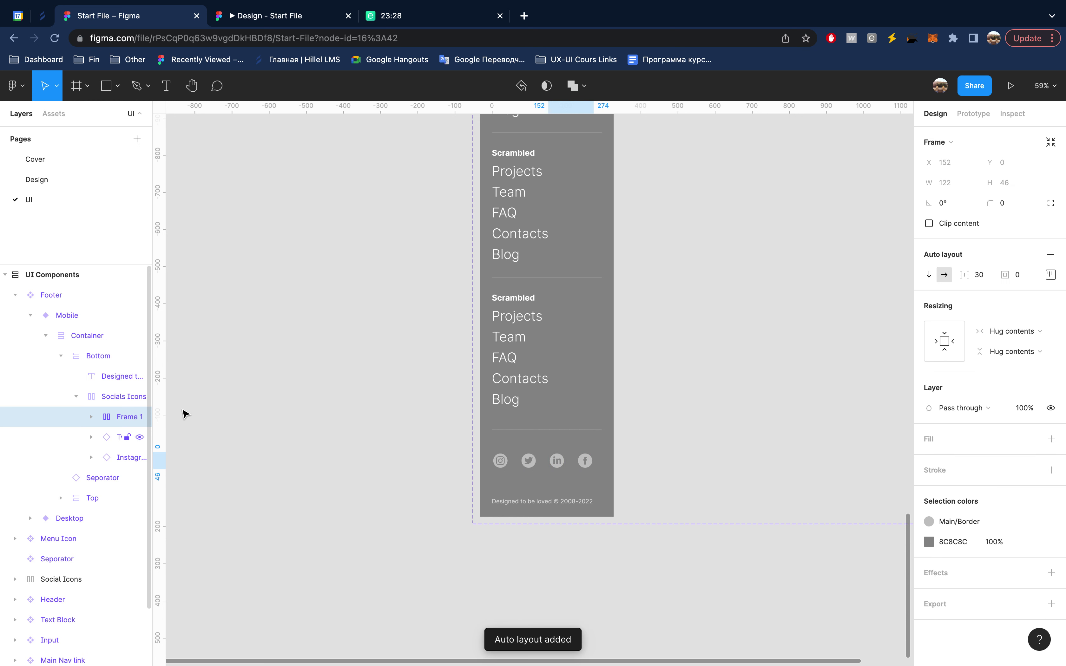
click(86, 436)
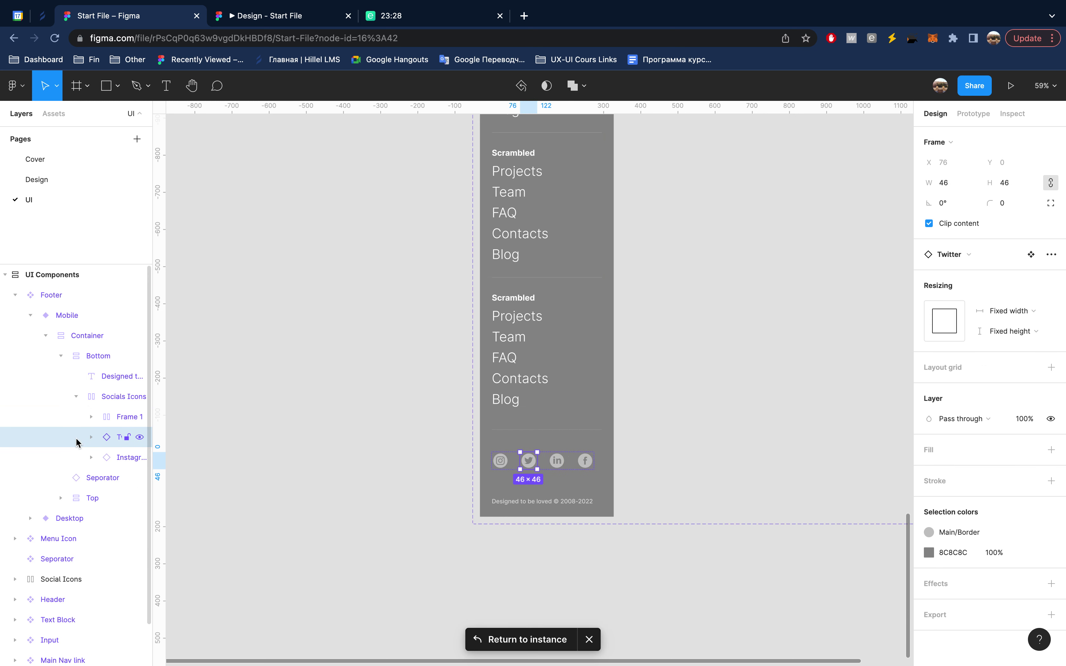
shift+click(65, 459)
key(shift+a)
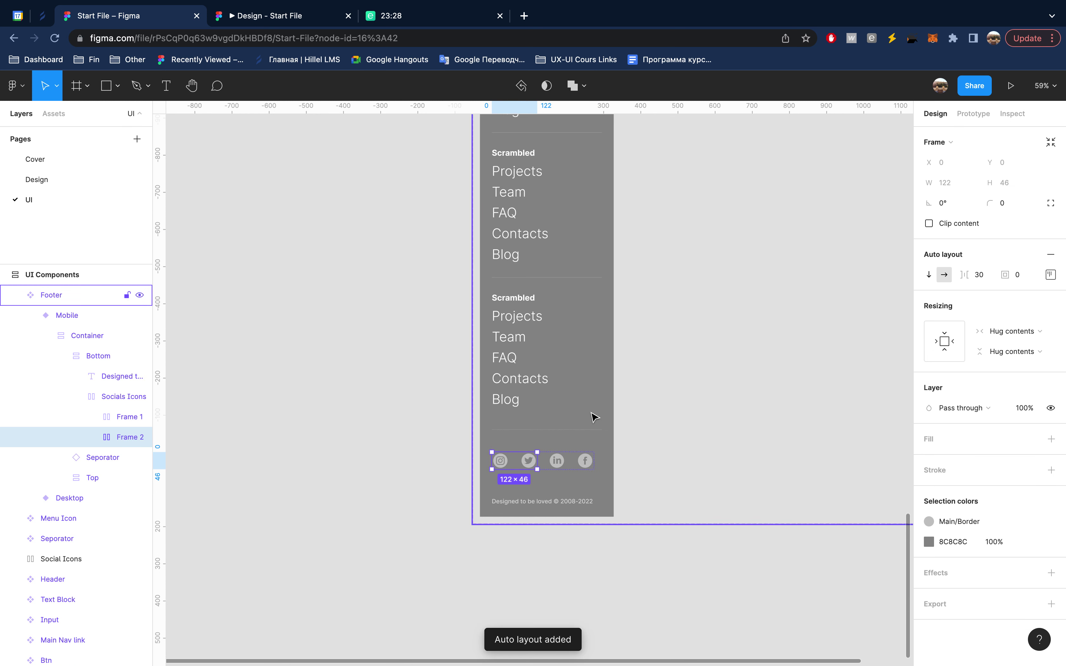
- Stack the two rows vertically in Socials Icons, with Socials Icons and both rows at Fill container width
click(51, 405)
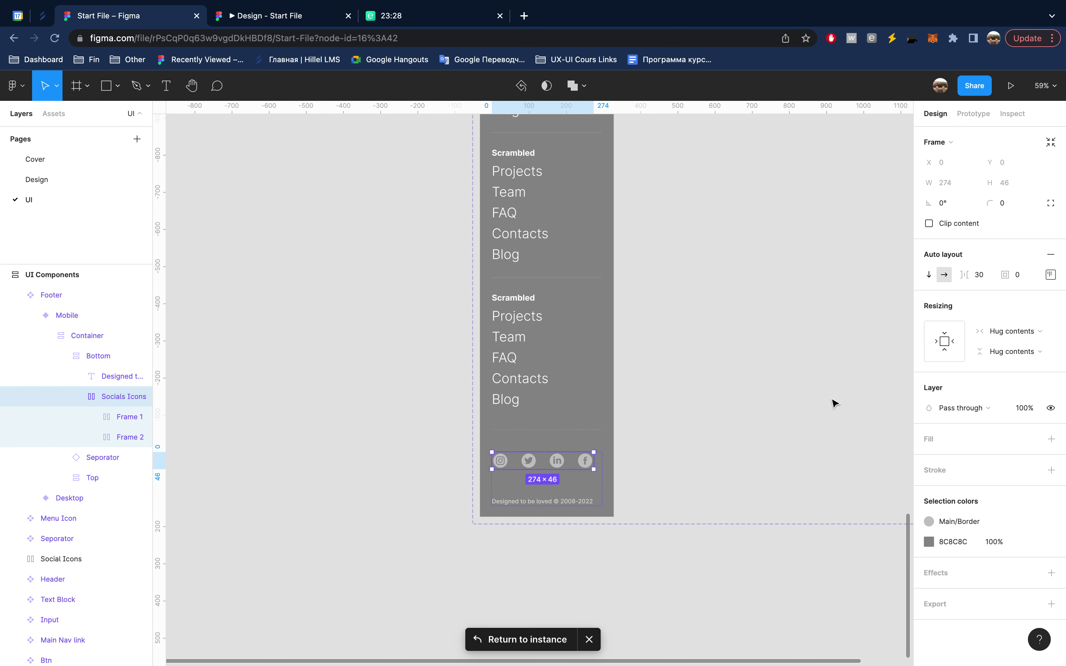
click(930, 276)
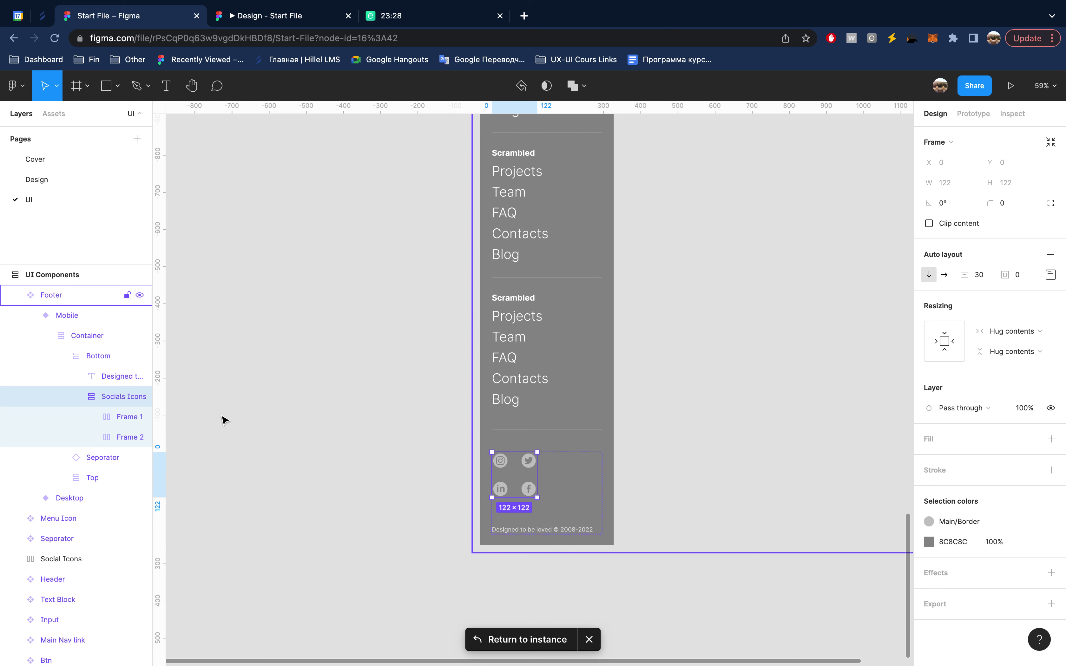
click(1024, 333)
click(1017, 348)
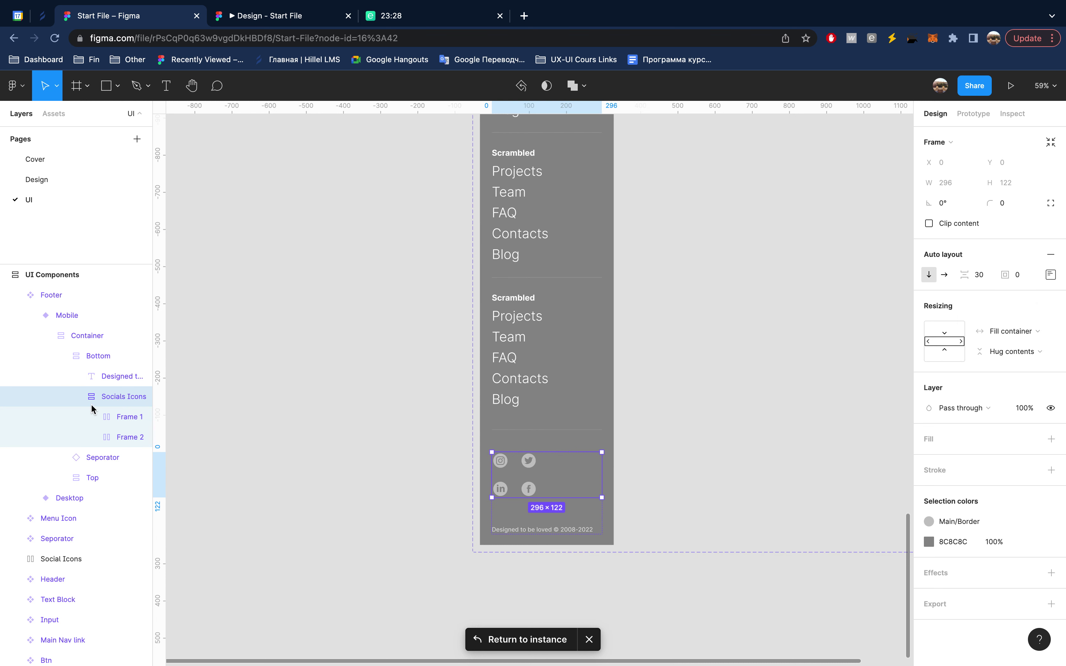
click(64, 438)
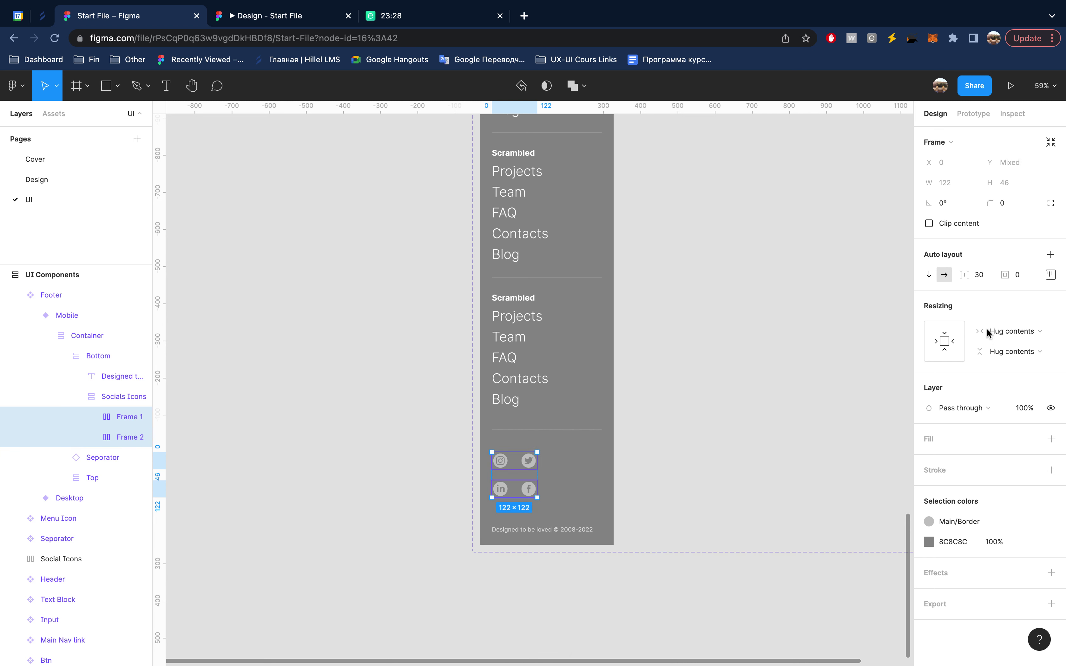
click(1007, 331)
click(1009, 348)
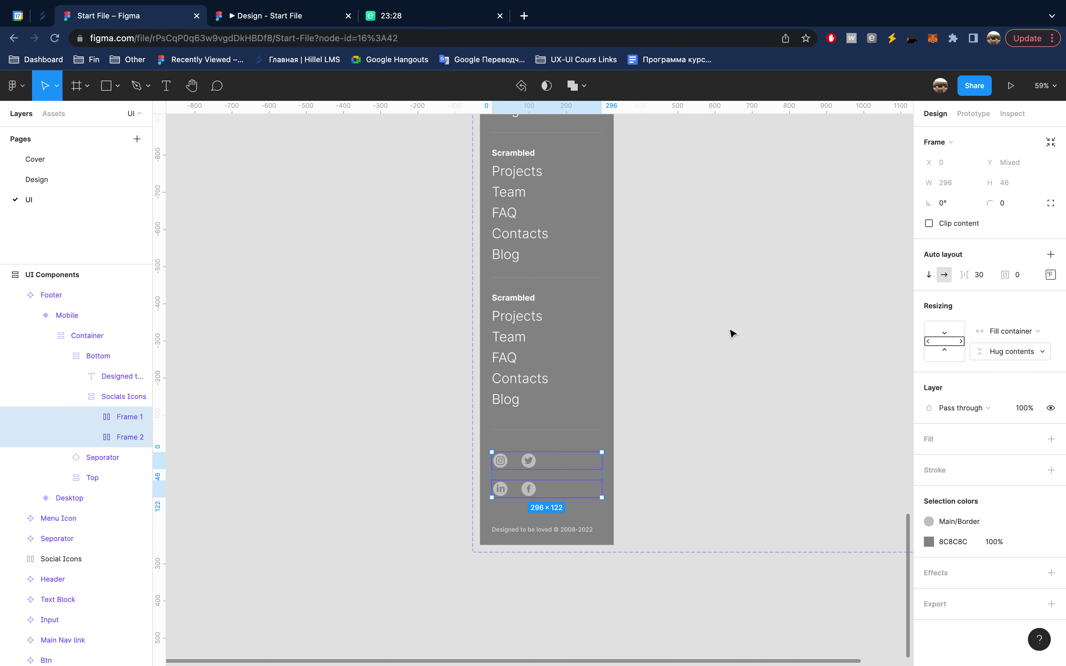
mouse_move(117, 416)
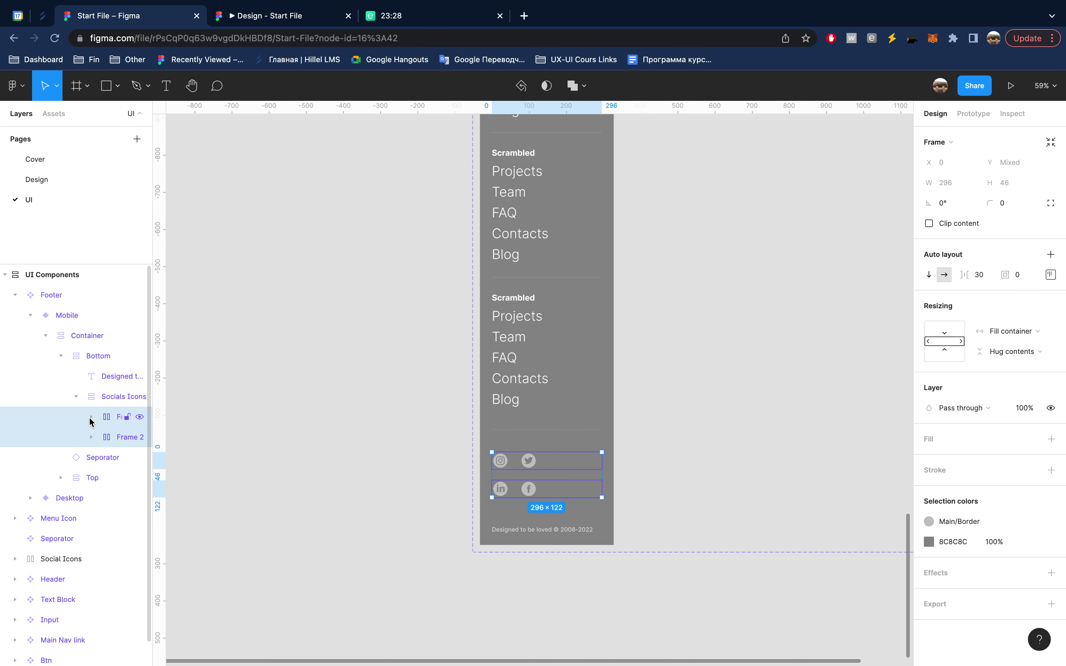
- Set both icon rows to Space between distribution
click(91, 418)
click(91, 477)
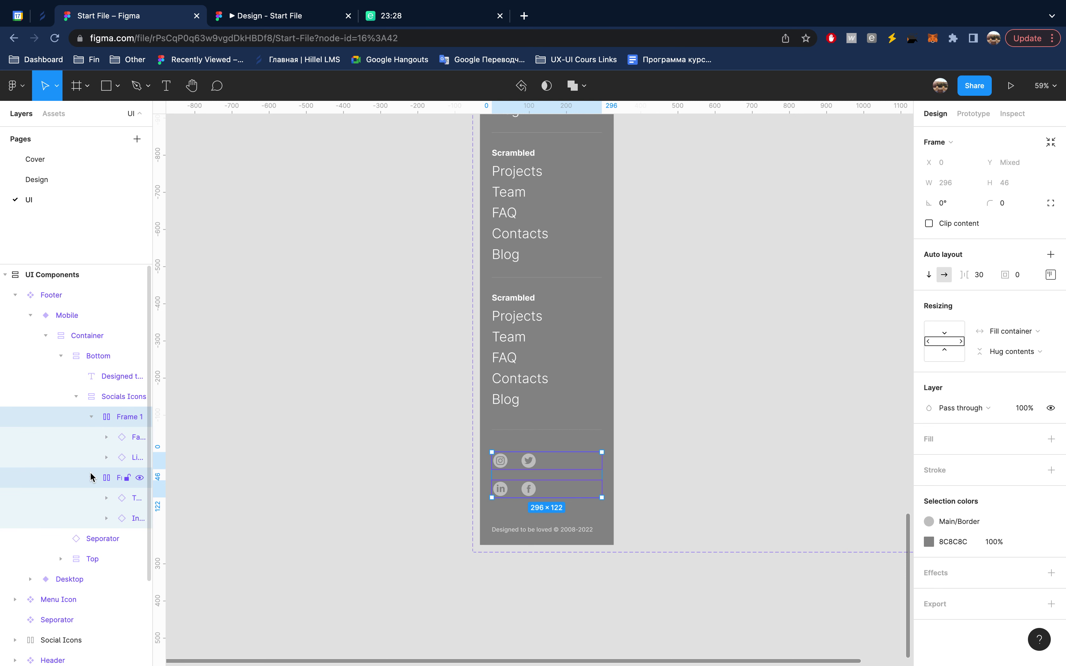
click(1051, 274)
click(1009, 382)
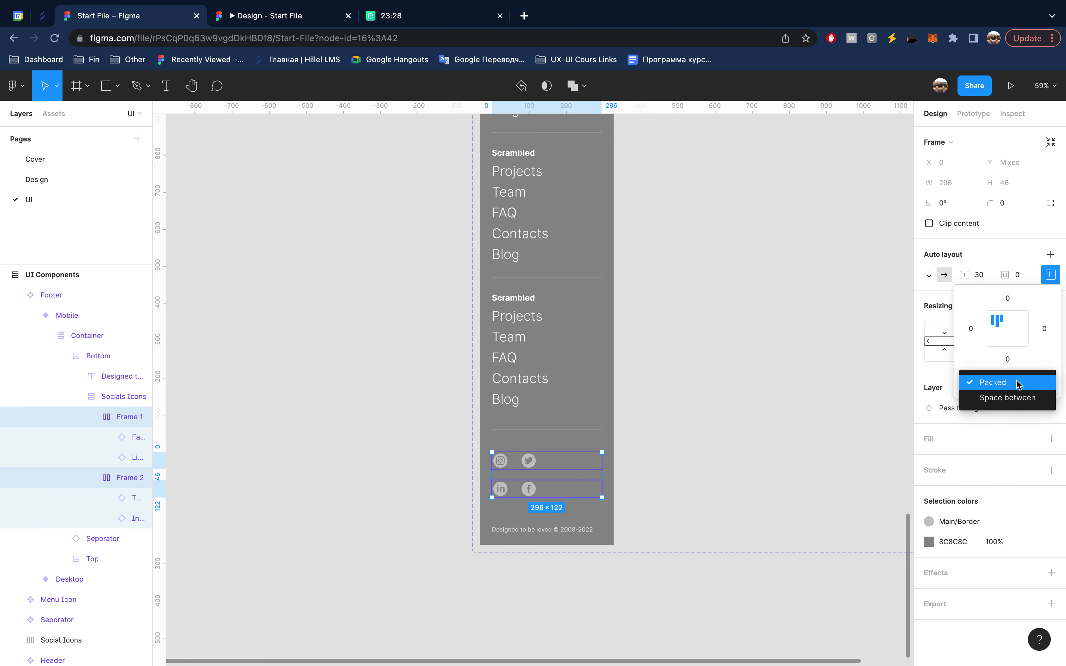
click(1009, 398)
click(1051, 275)
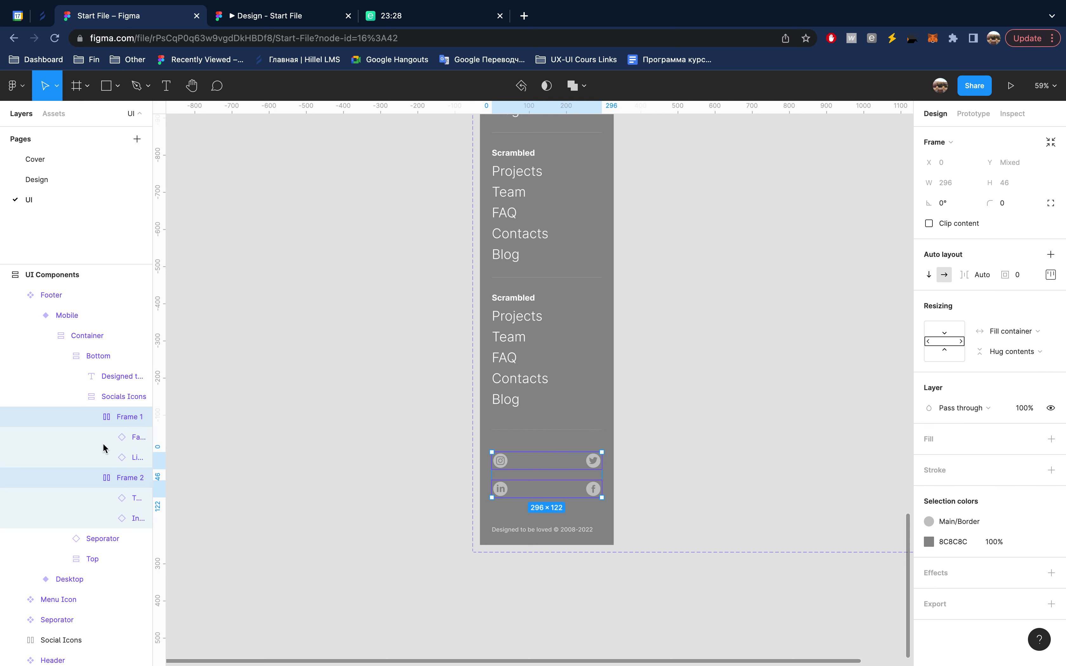
click(96, 438)
- Resize the four social icons to width 86
shift+click(83, 458)
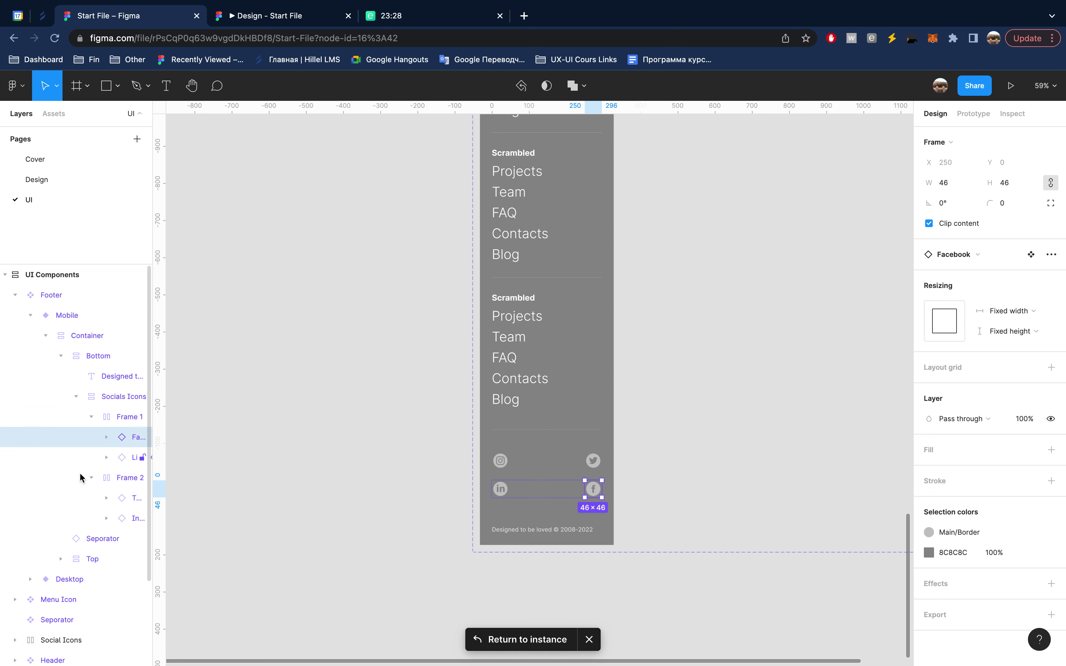
shift+click(79, 498)
shift+click(80, 517)
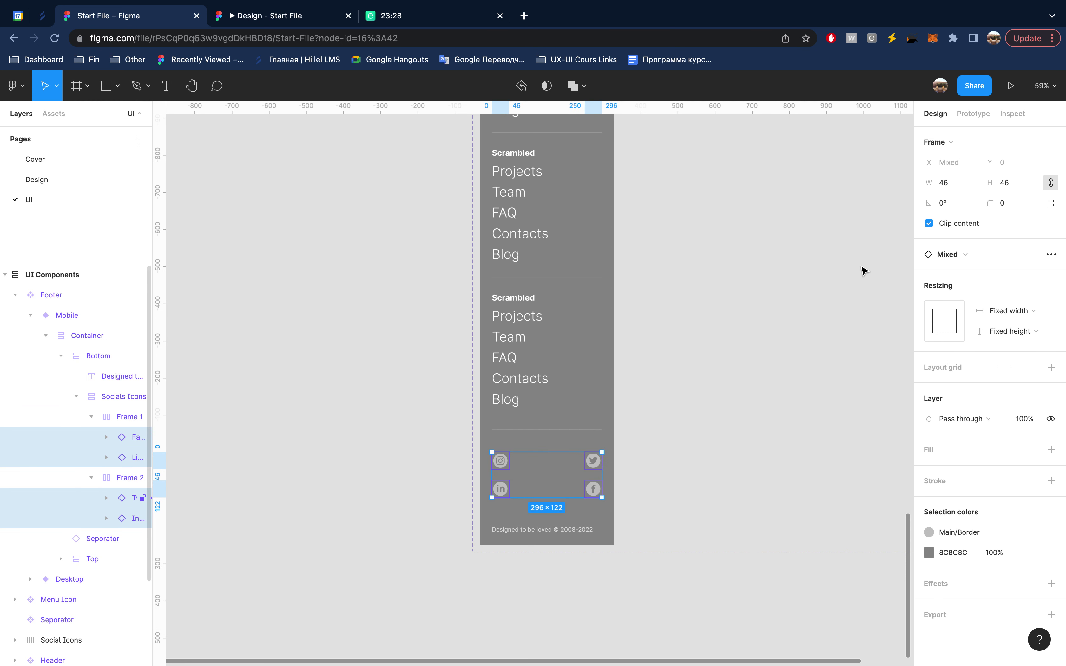
click(953, 182)
key(shift+Up)
key(shift+Up)
key(shift+Up)
key(shift+Up)
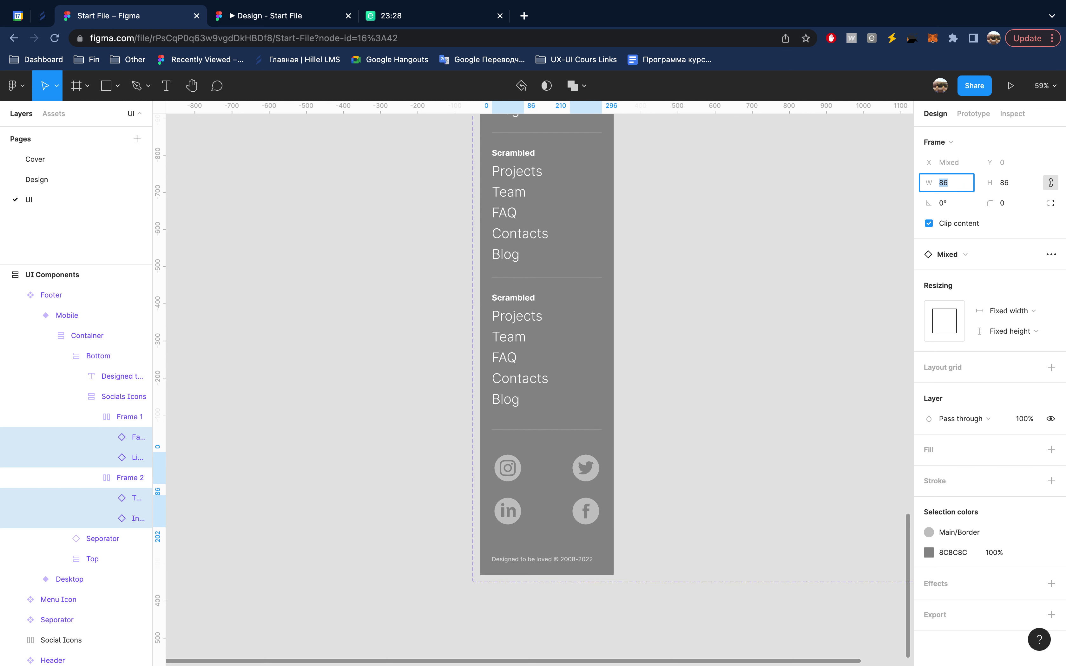
key(Escape)
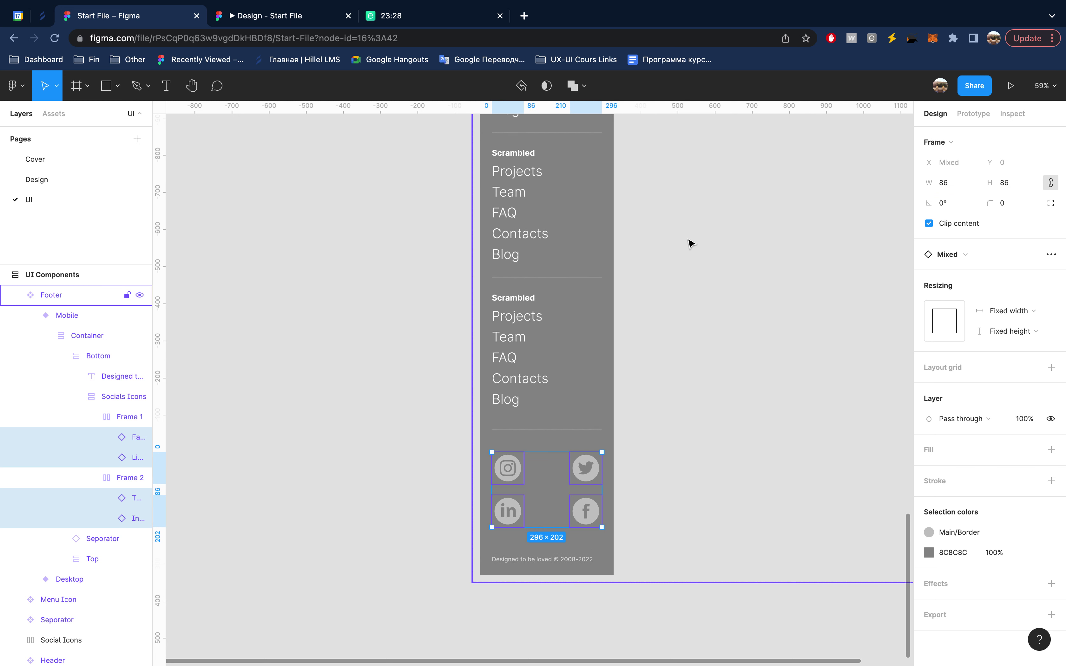
- Set Frame 1 and Frame 2 to Packed distribution with 60 spacing
click(77, 416)
click(69, 476)
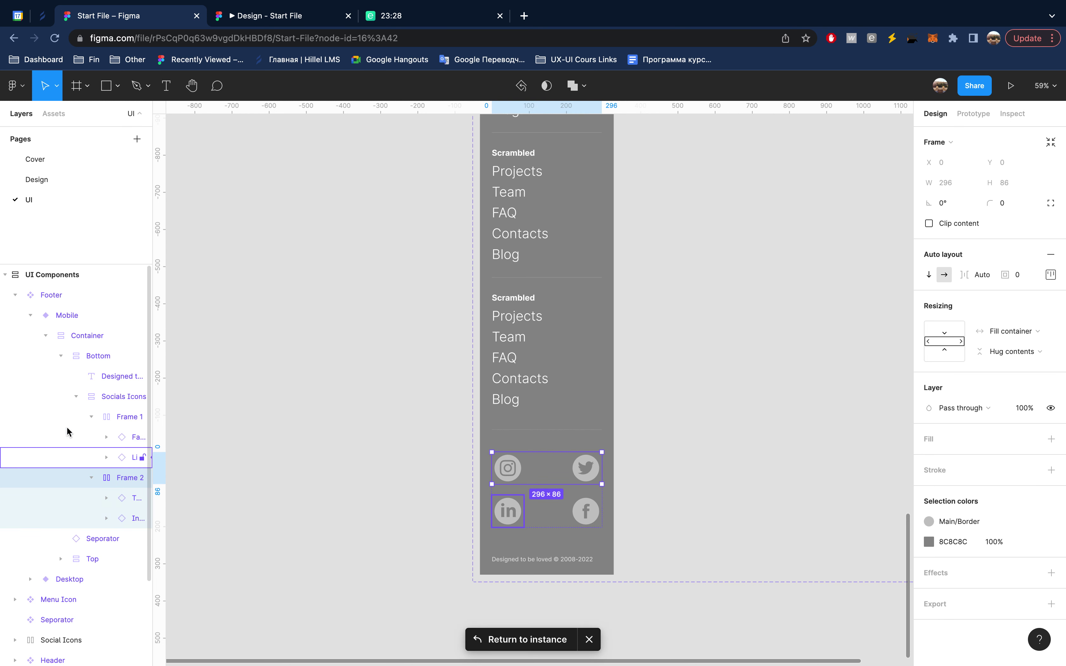
shift+click(66, 416)
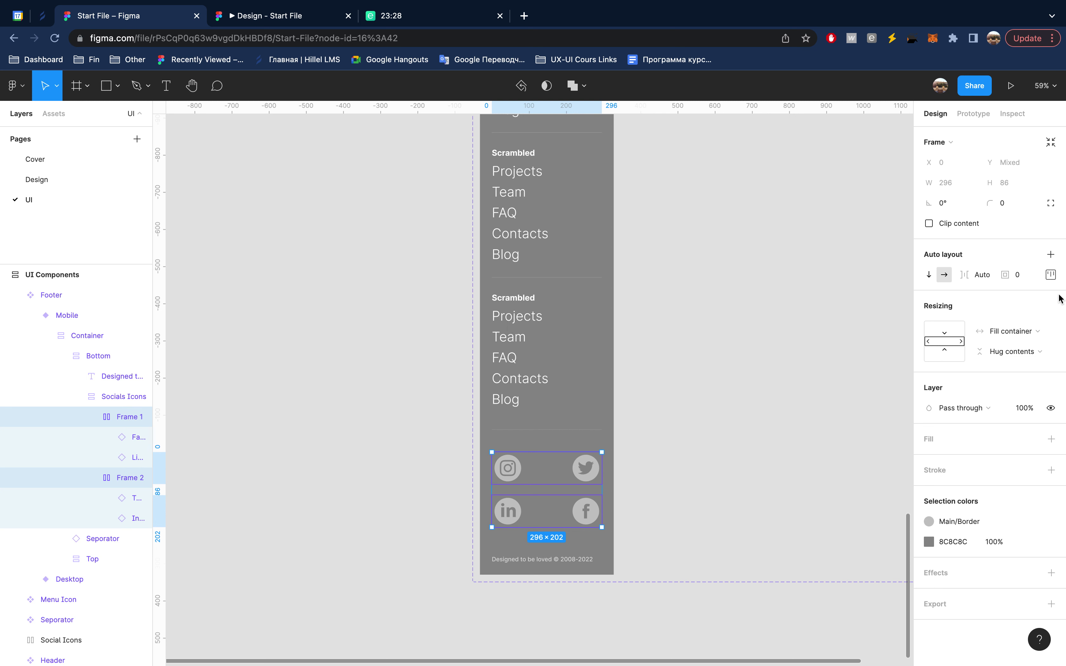
click(1051, 274)
click(1006, 382)
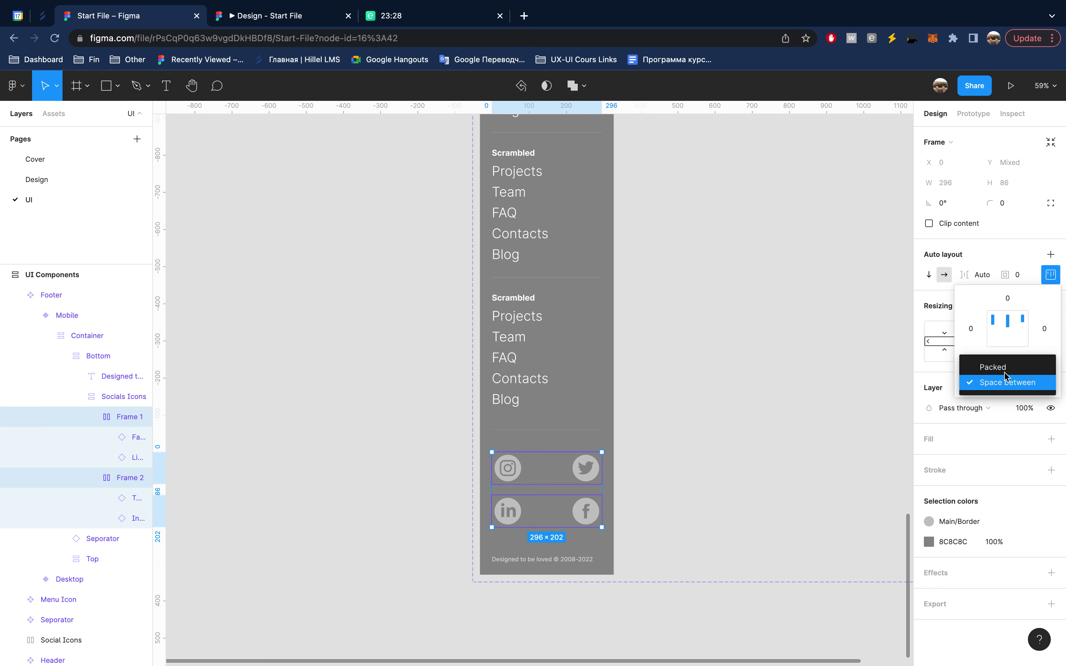
click(1010, 368)
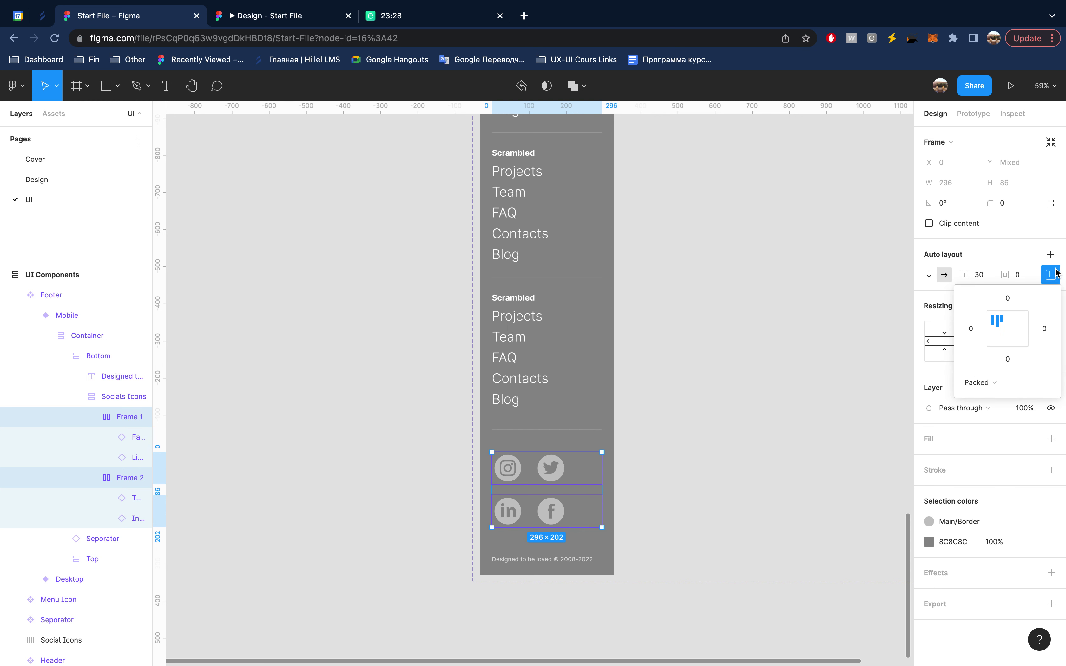
click(982, 276)
key(shift+Up)
key(shift+Up)
key(shift+Up)
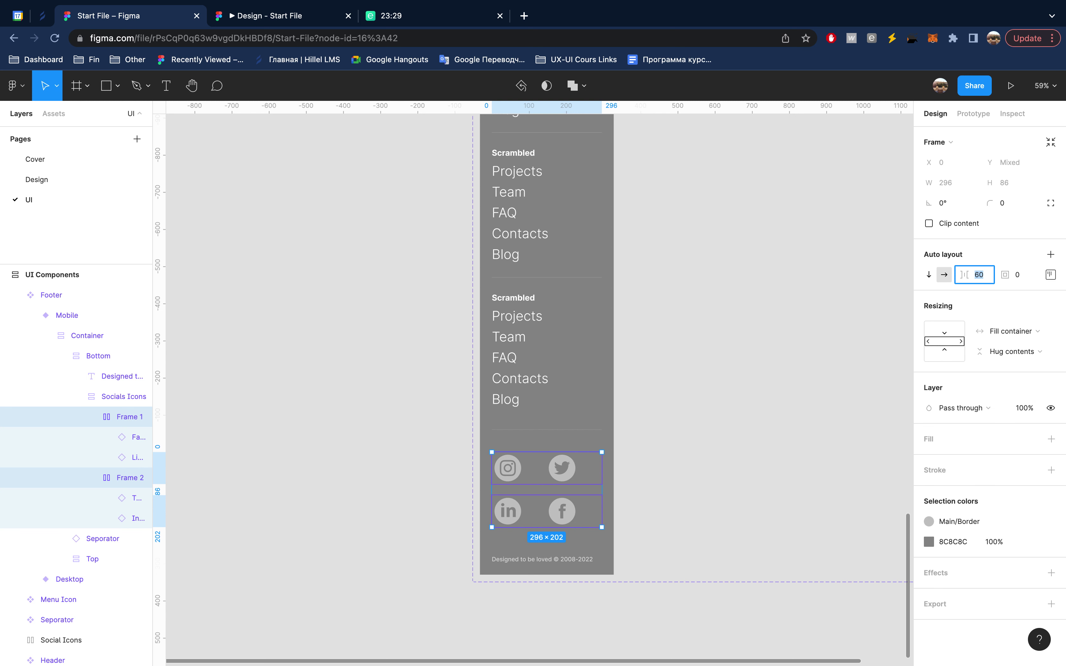
- Set the Socials Icons group's row spacing to 50
click(54, 398)
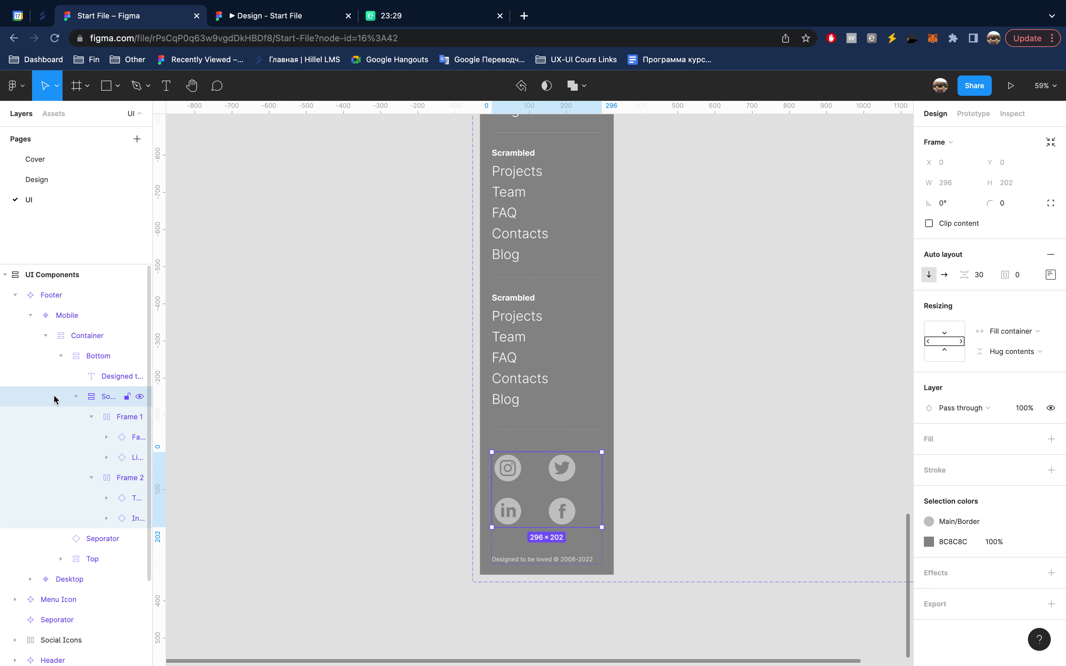
click(984, 278)
key(shift+Up)
key(shift+Up)
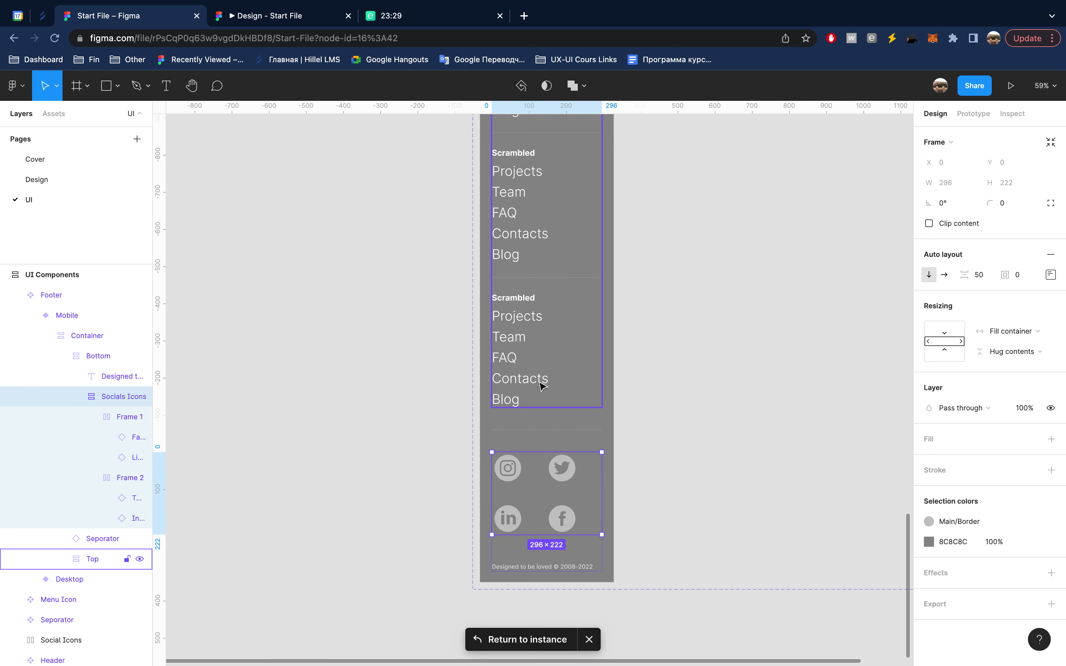
click(381, 388)
scroll(616, 364, up, 1)
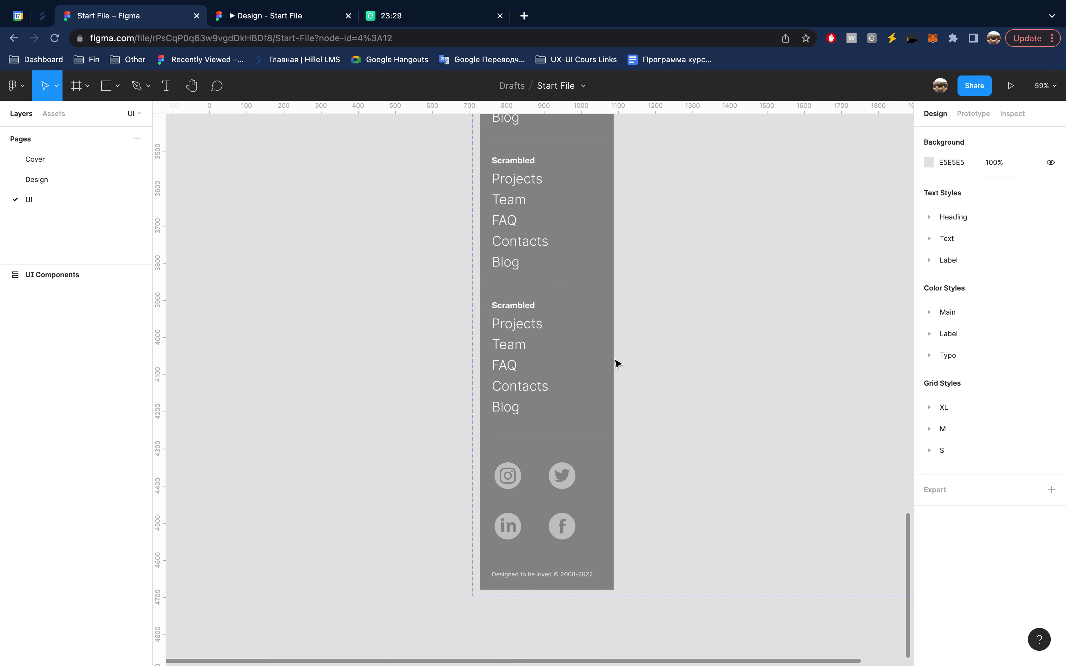
scroll(616, 364, up, 5)
scroll(600, 309, up, 1)
scroll(600, 310, up, 2)
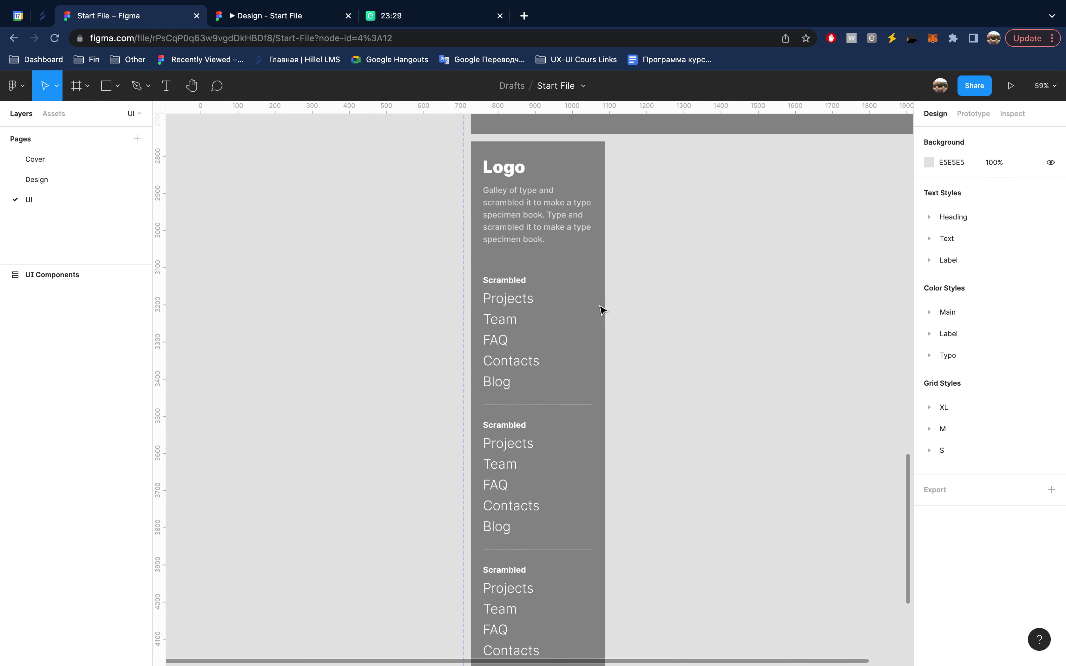
- Check the footer on the Design page, then return to the UI page
scroll(397, 367, down, 5)
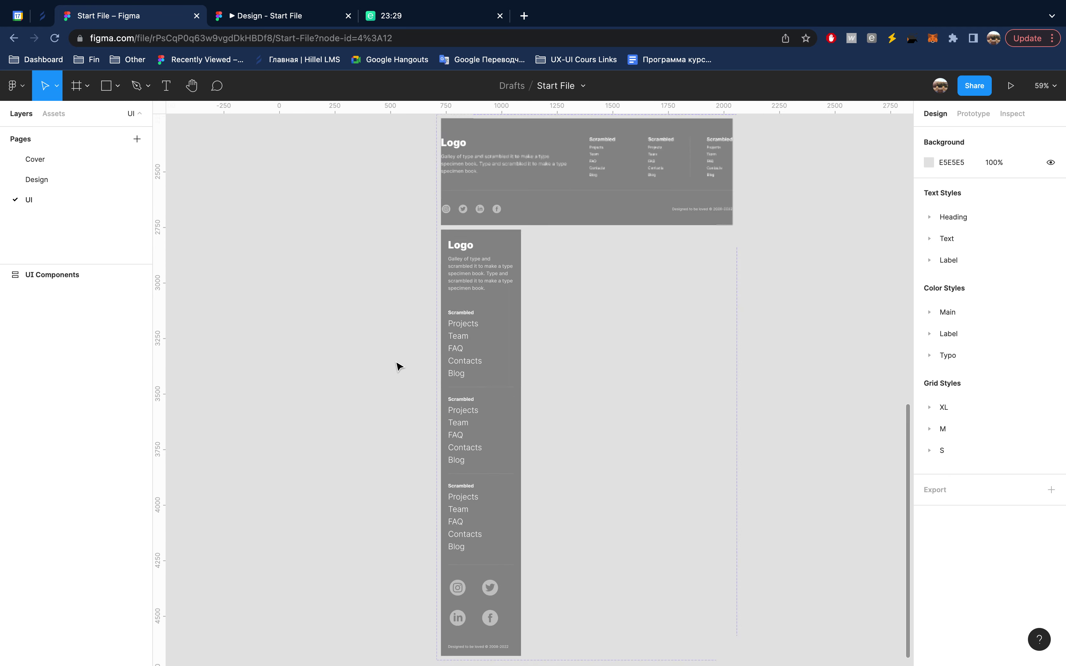
scroll(398, 366, down, 1)
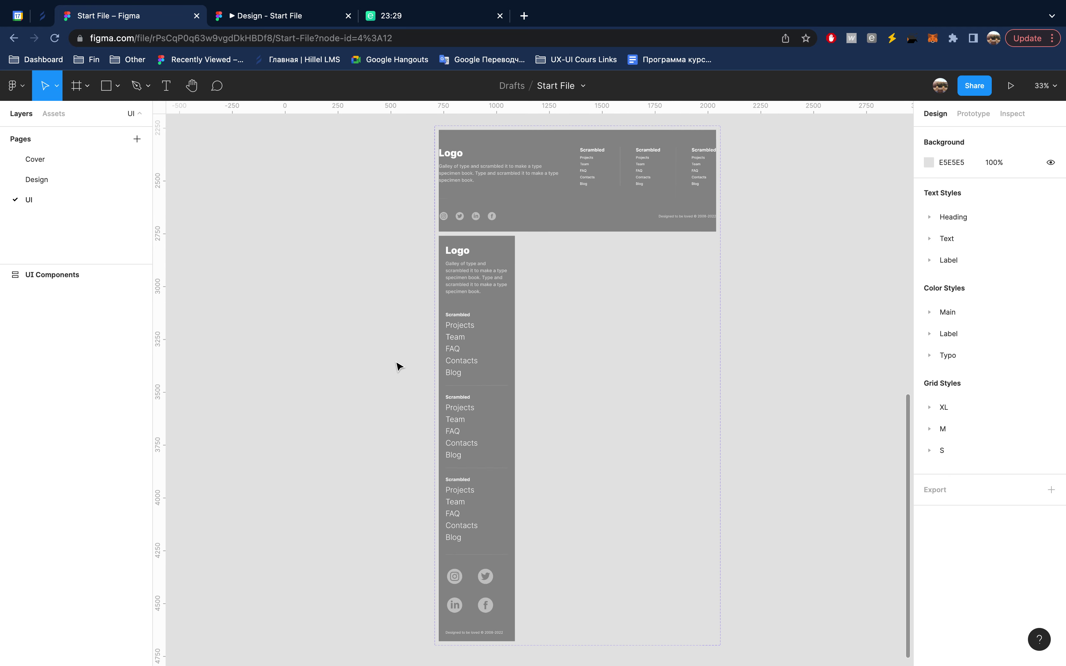
click(68, 179)
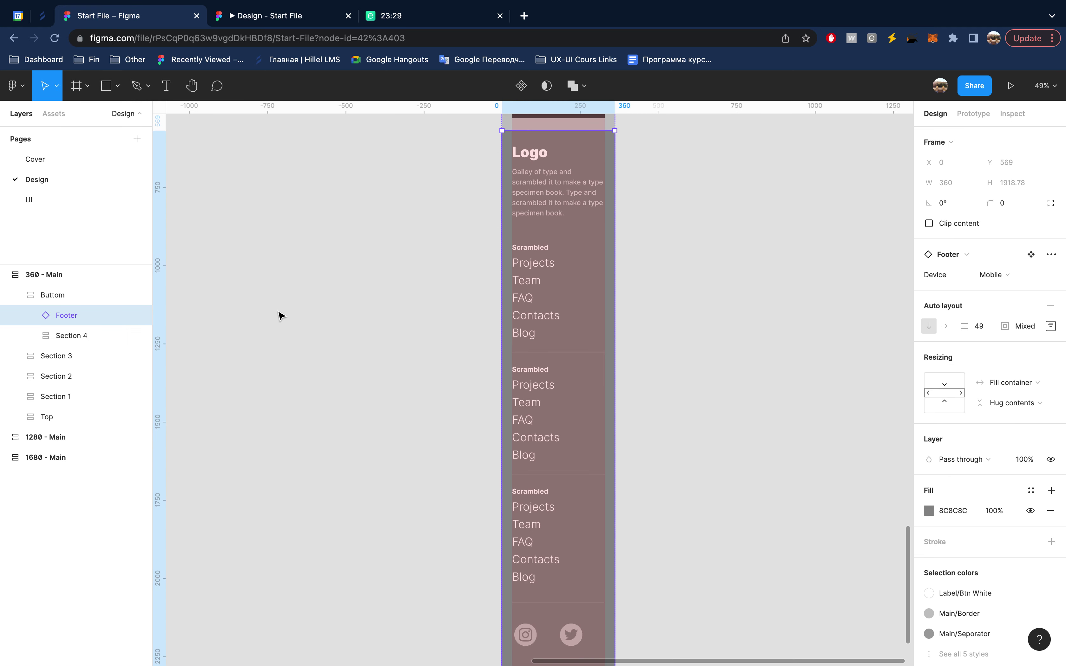
scroll(425, 330, down, 5)
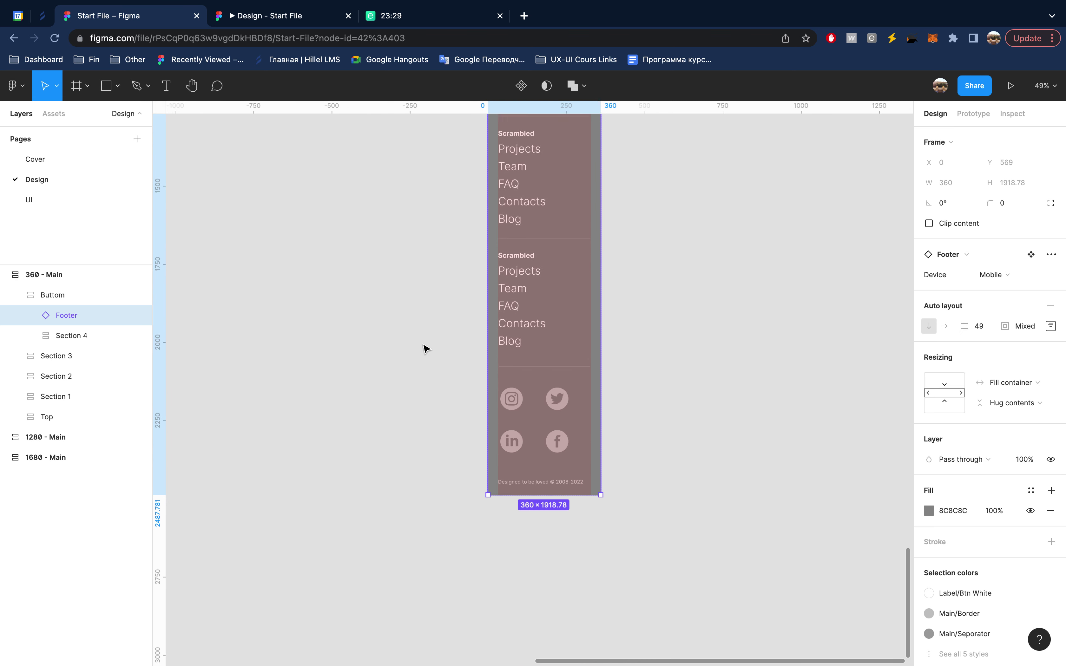
scroll(424, 346, up, 6)
scroll(425, 348, up, 2)
click(50, 198)
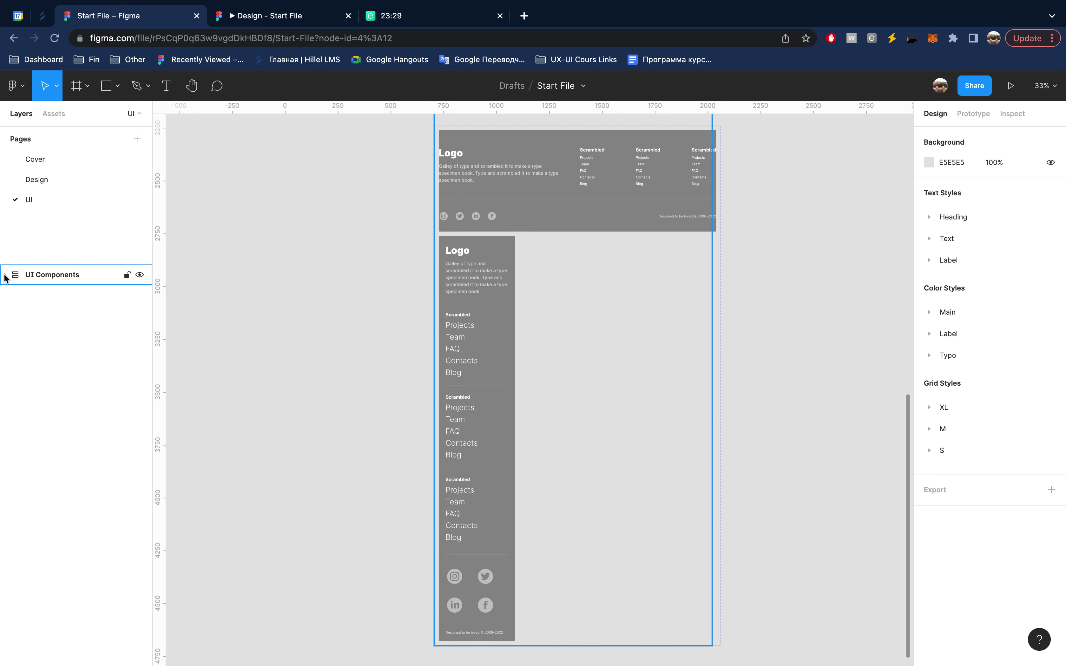
click(5, 275)
click(4, 275)
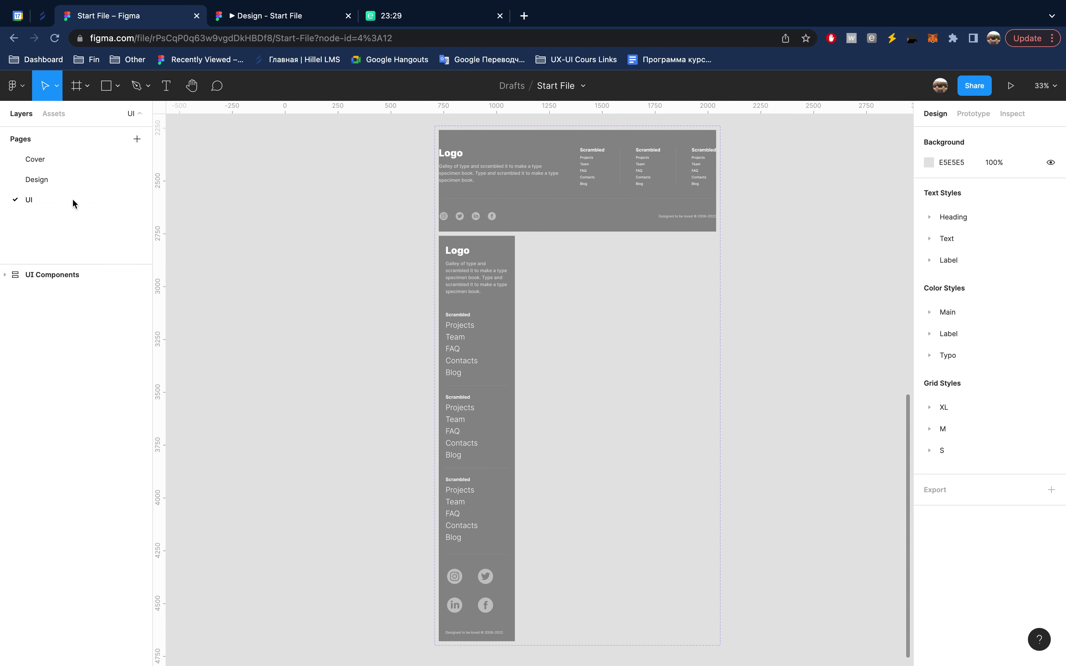
- Return to the Design page and fit the 1680, 1280 and 360 Main frames in view
click(76, 175)
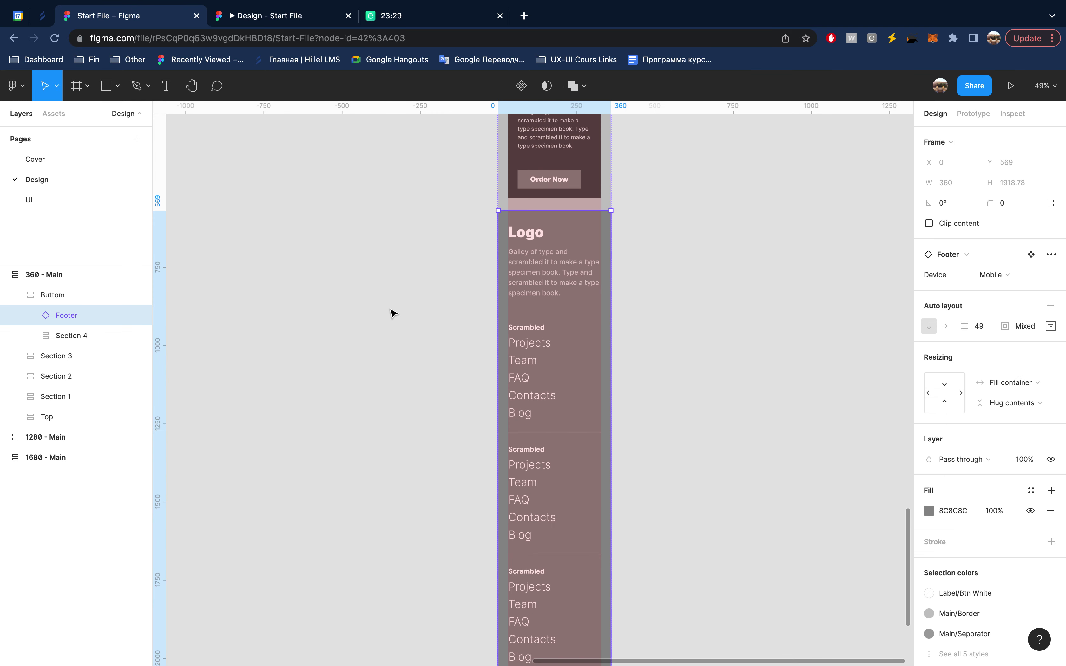
scroll(394, 312, down, 5)
scroll(405, 326, down, 3)
scroll(418, 337, down, 2)
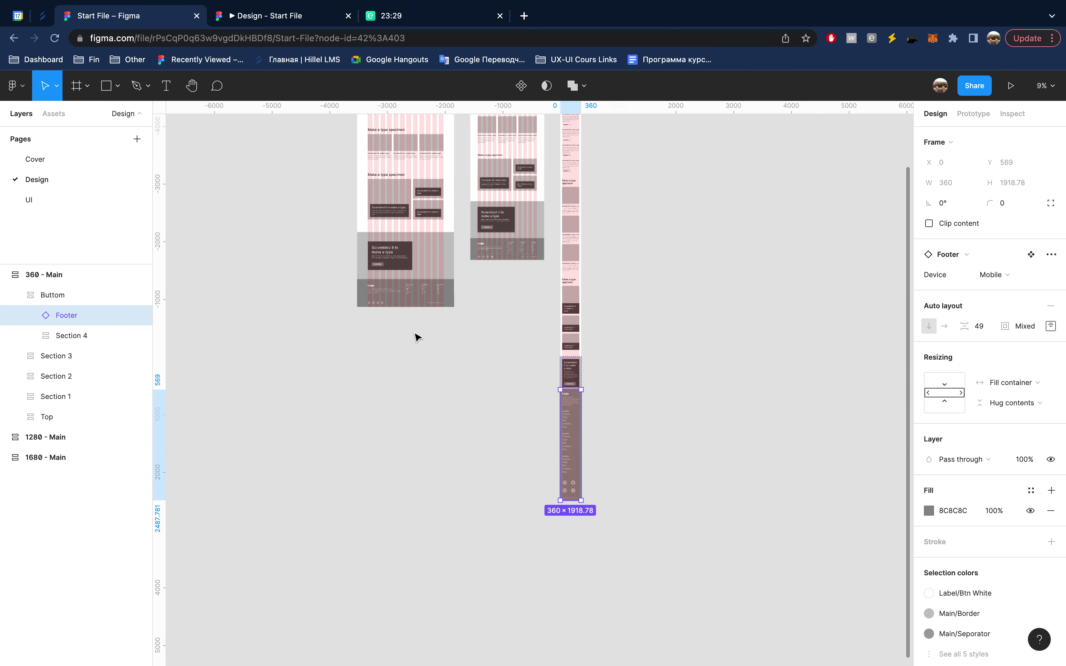
click(466, 421)
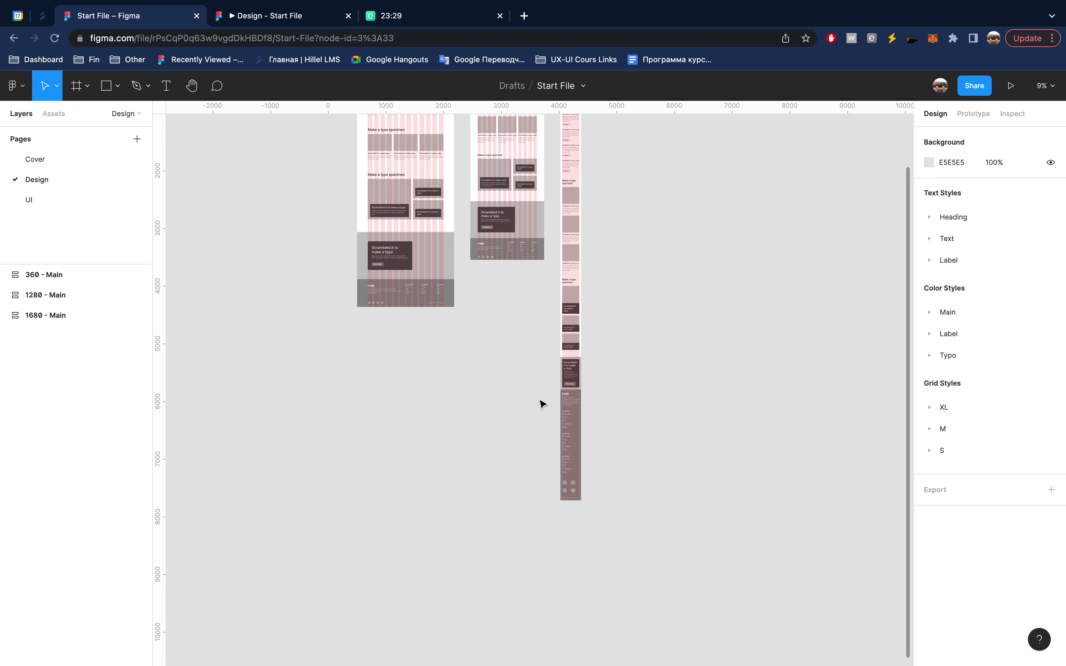
scroll(543, 403, up, 2)
scroll(543, 403, up, 1)
scroll(543, 400, up, 1)
scroll(545, 397, up, 1)
scroll(545, 397, up, 1)
scroll(545, 397, up, 1)
scroll(545, 396, up, 2)
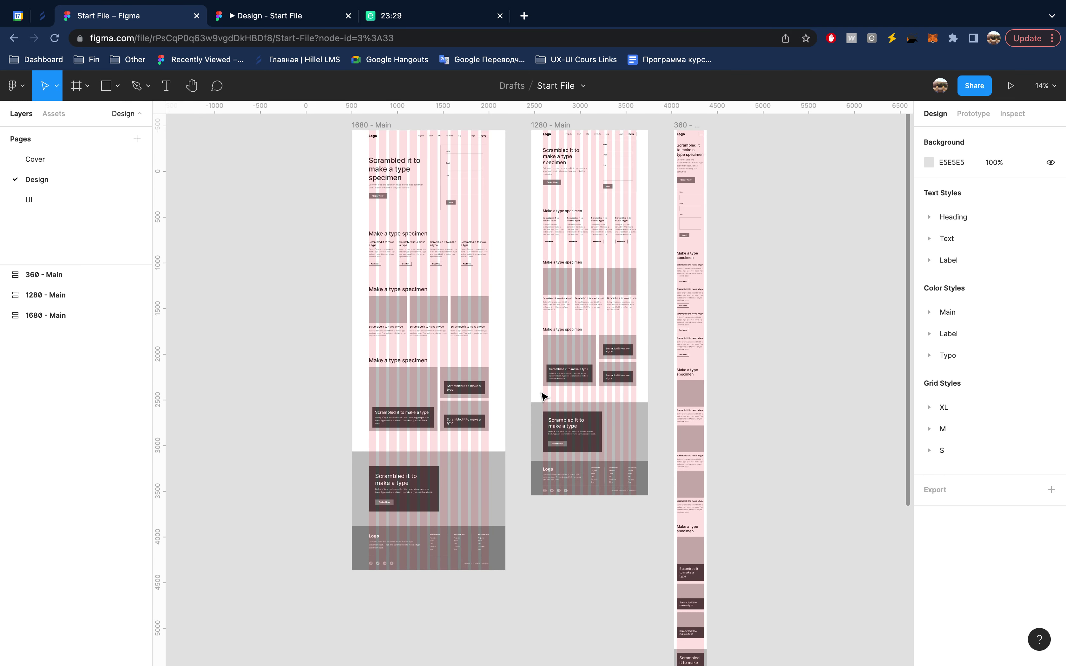
key(shift+2)
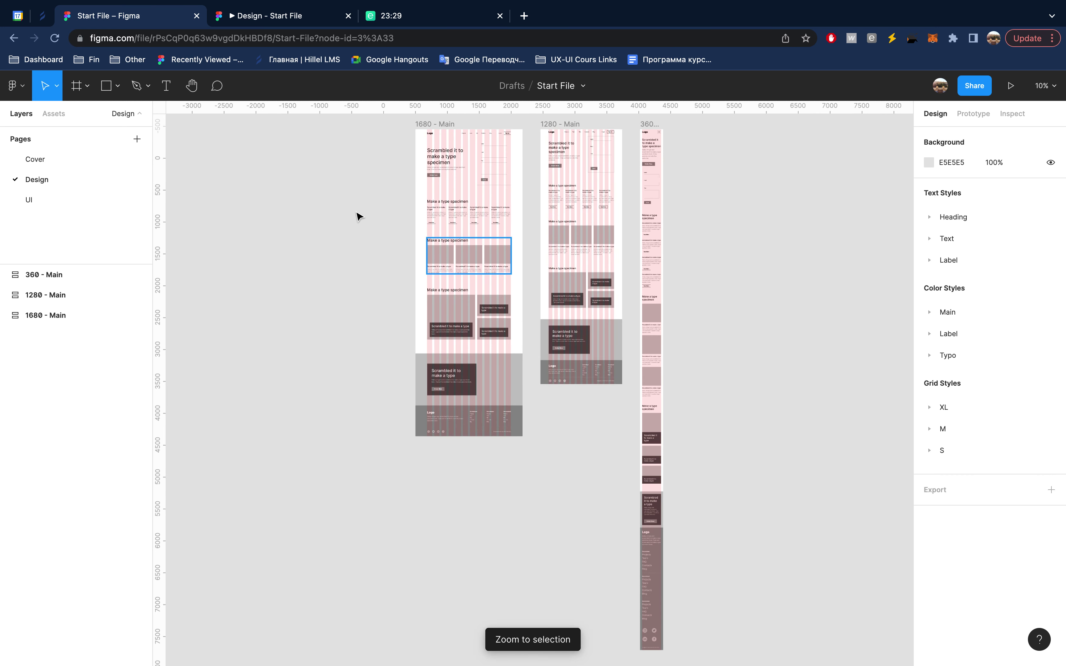
click(288, 18)
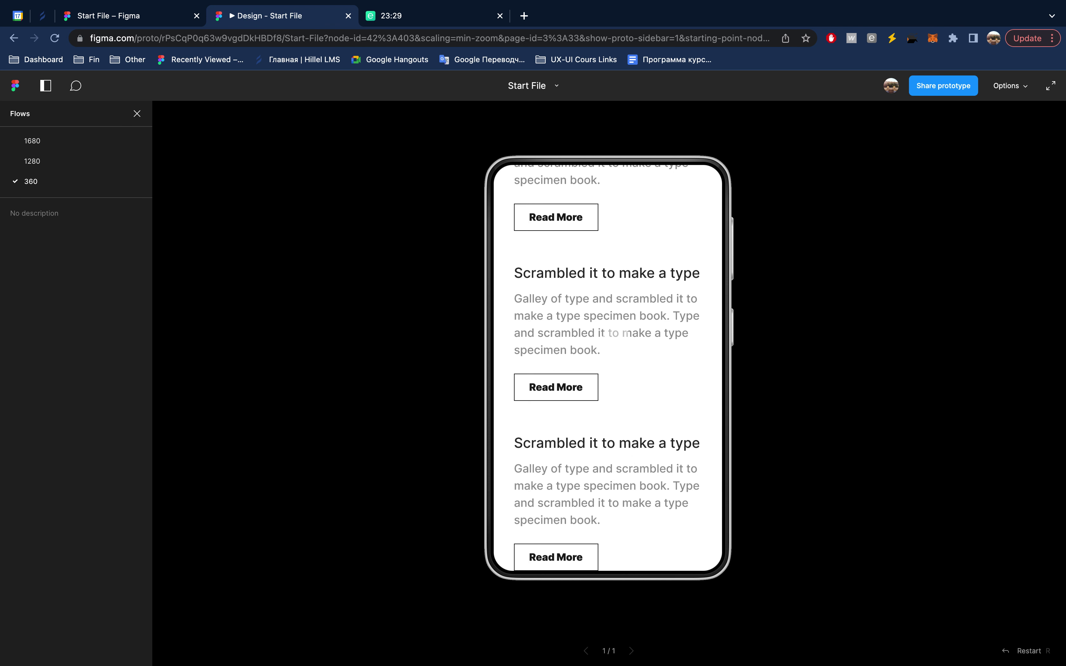
- Scroll the 360 prototype down to the mobile footer and back up, then return to the editor
scroll(623, 337, down, 3)
drag(613, 413, 613, 260)
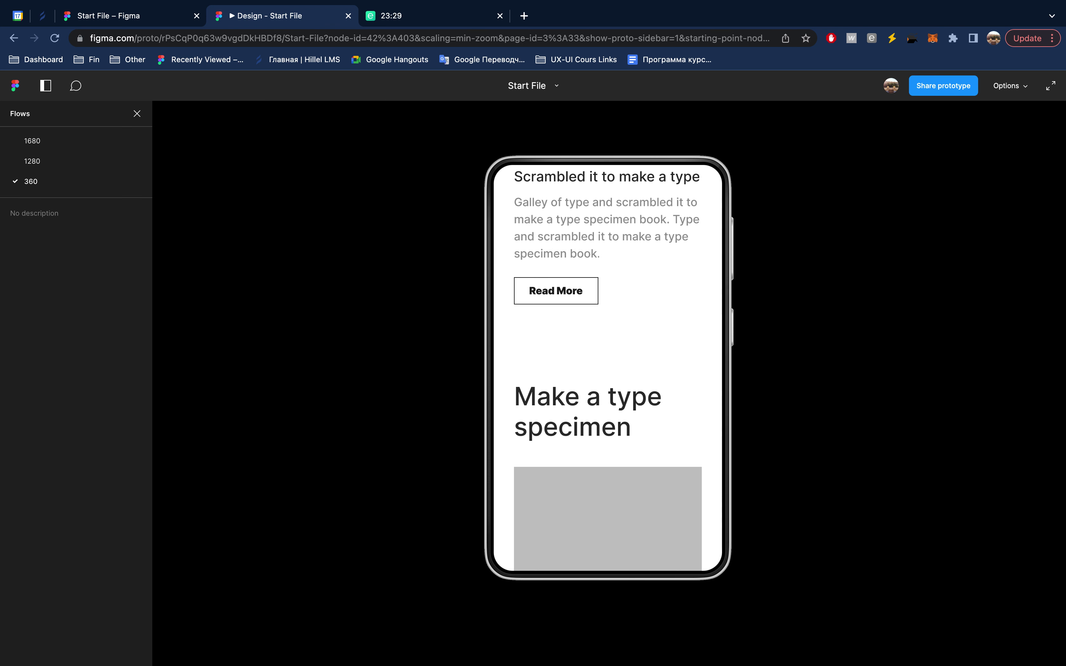
scroll(614, 382, down, 3)
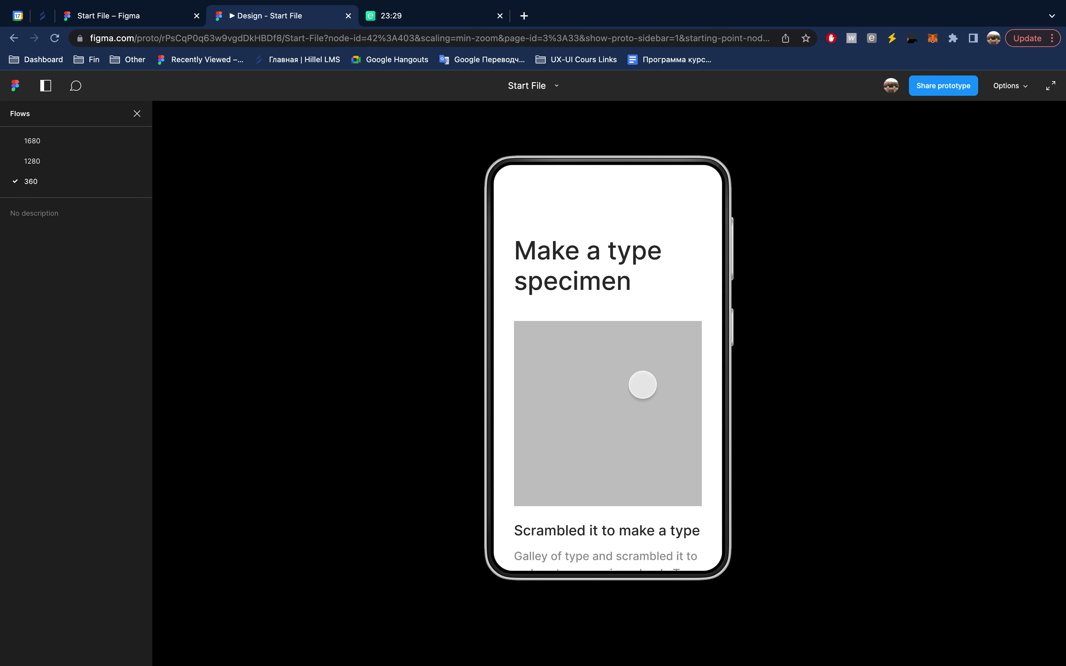
scroll(615, 245, down, 3)
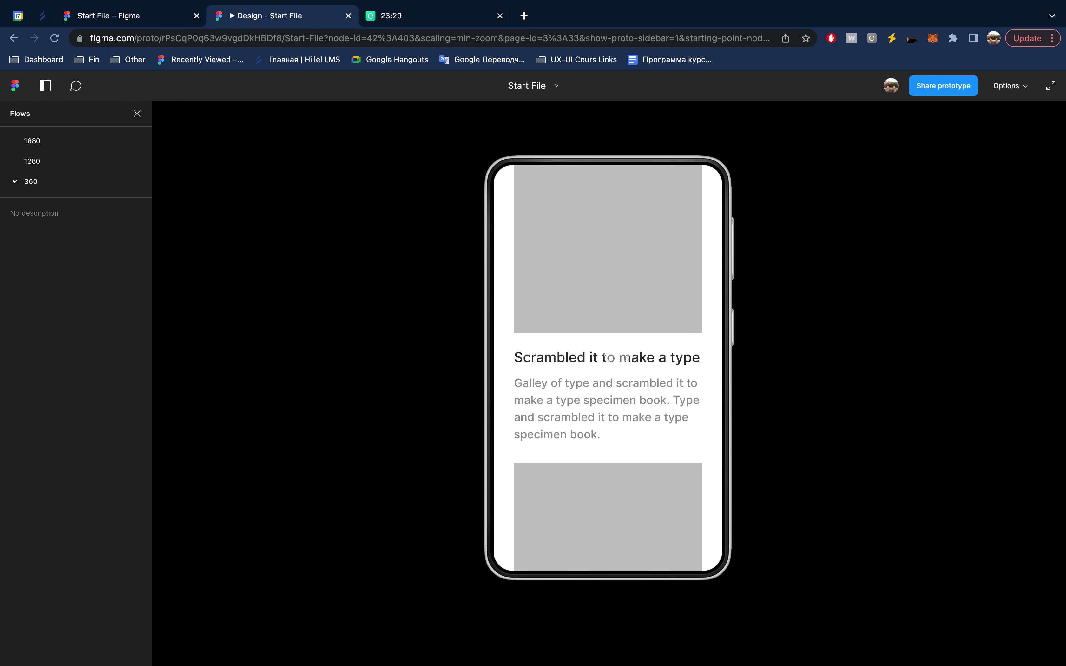
drag(624, 423, 604, 275)
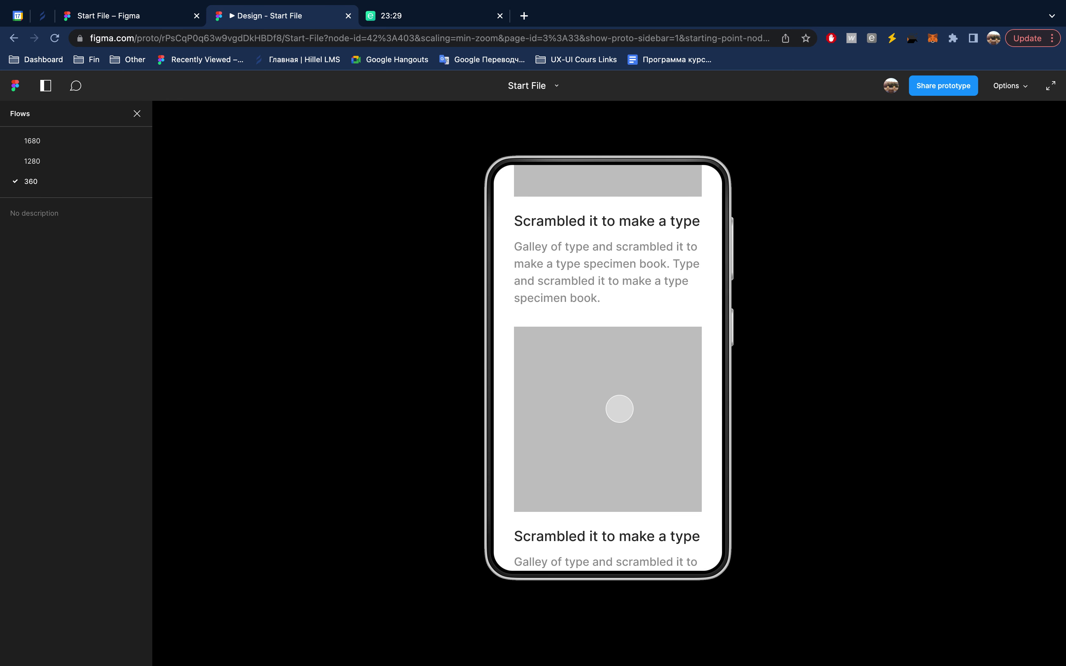
scroll(619, 406, up, 5)
scroll(619, 409, down, 3)
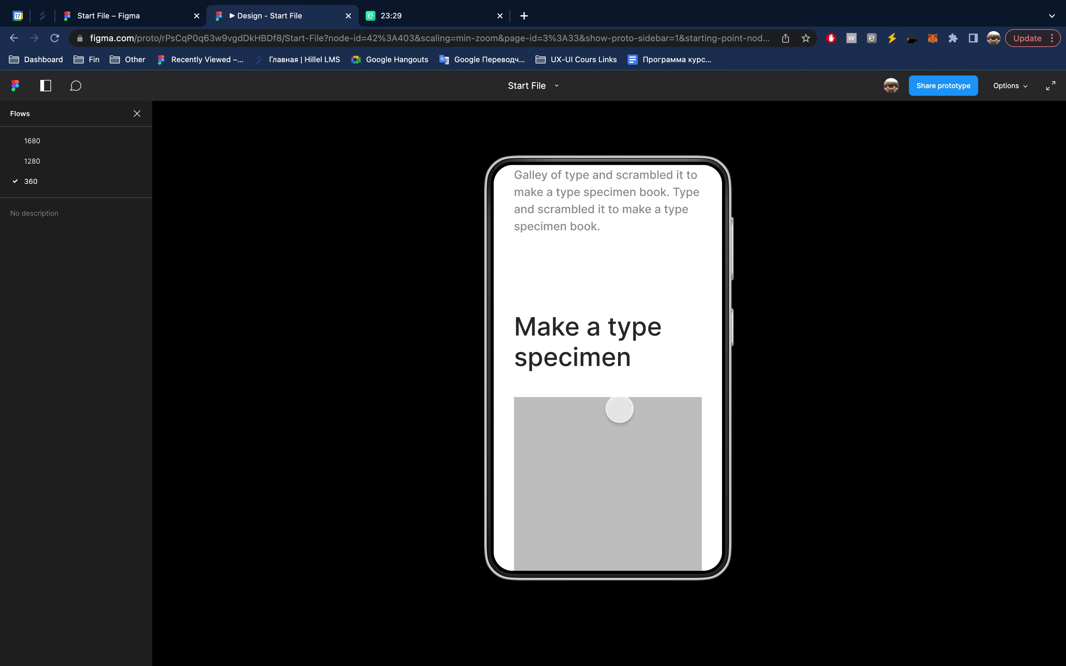
scroll(619, 408, down, 3)
scroll(619, 409, down, 2)
scroll(620, 409, down, 3)
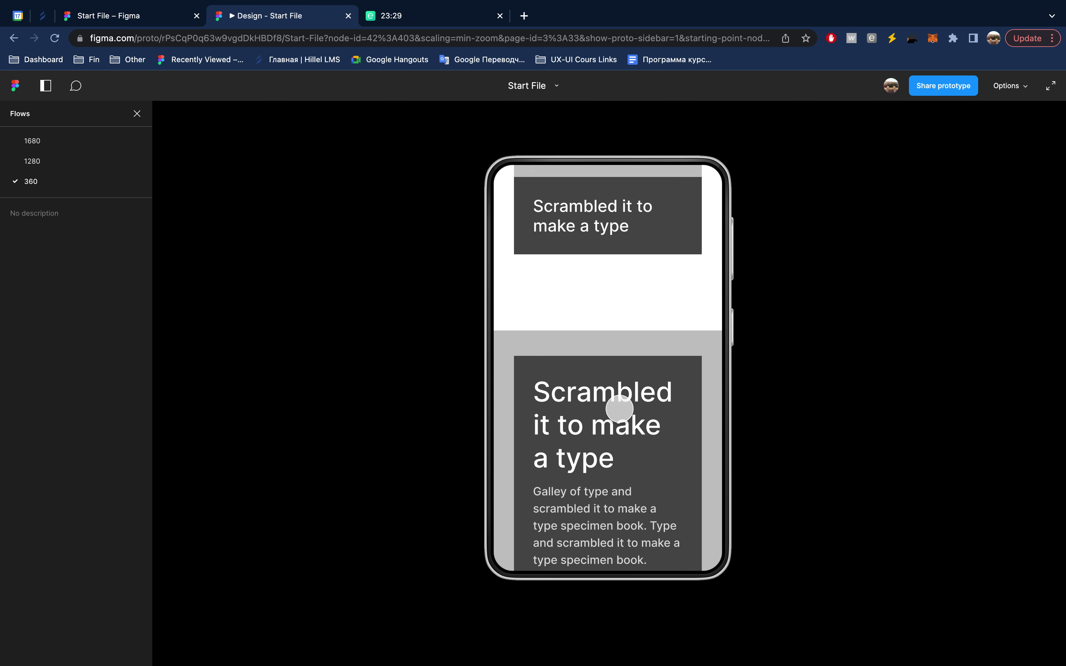
scroll(620, 409, down, 2)
scroll(619, 408, down, 3)
scroll(619, 408, down, 3)
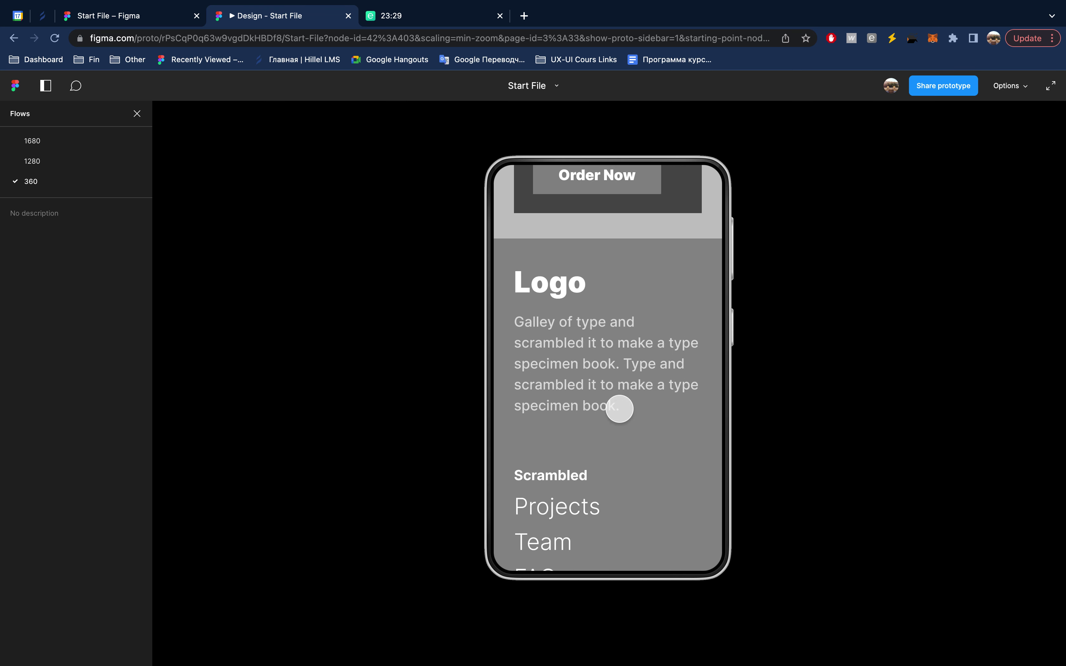
scroll(619, 409, down, 2)
scroll(619, 407, down, 2)
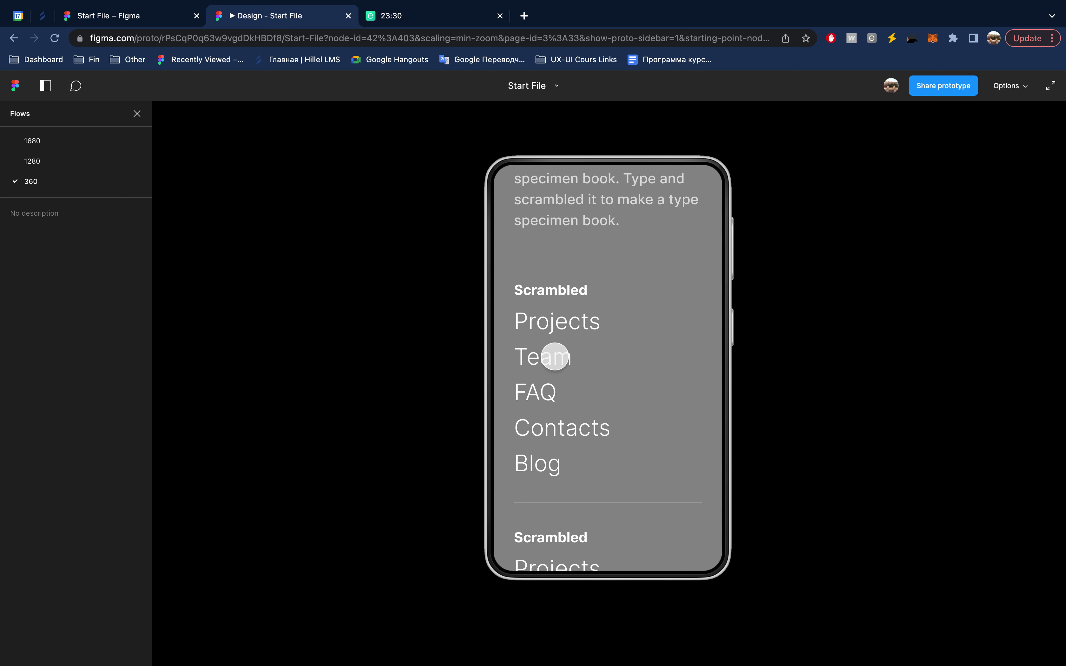
scroll(573, 375, down, 3)
scroll(574, 376, down, 5)
scroll(577, 376, down, 5)
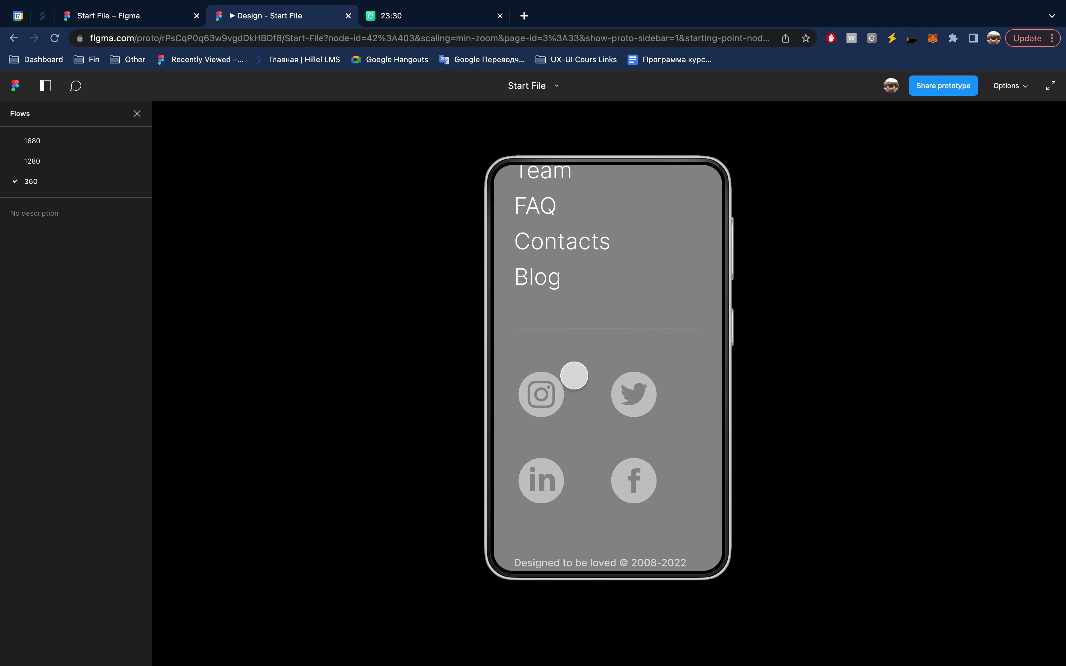
scroll(582, 377, down, 1)
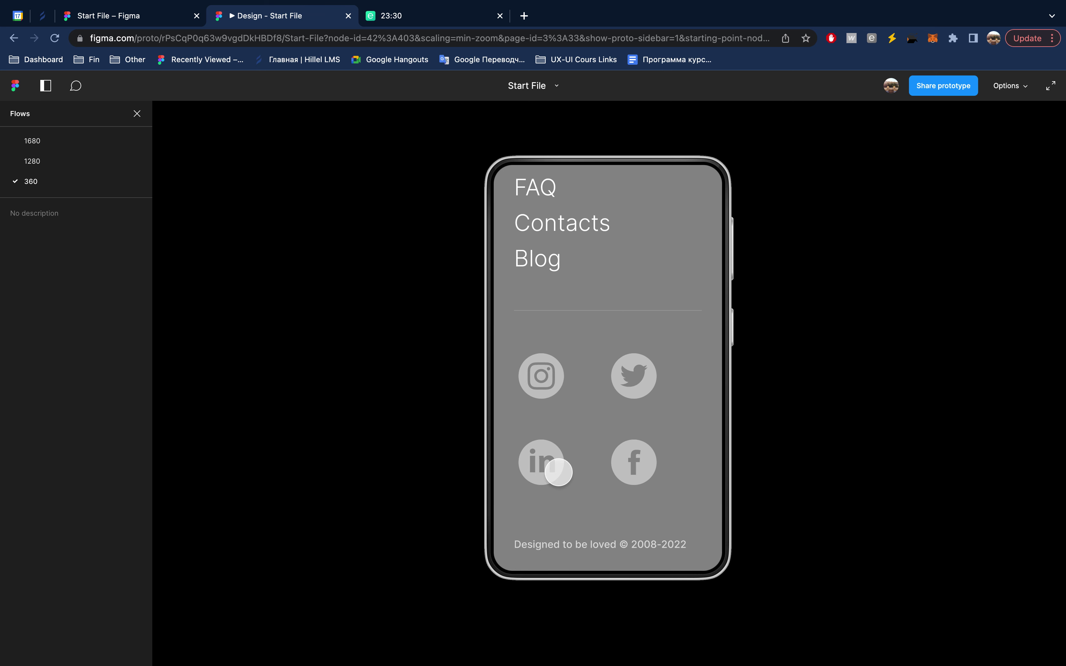
scroll(607, 314, up, 2)
scroll(606, 314, up, 3)
scroll(607, 314, up, 3)
scroll(606, 314, up, 4)
scroll(607, 314, up, 5)
scroll(607, 314, down, 3)
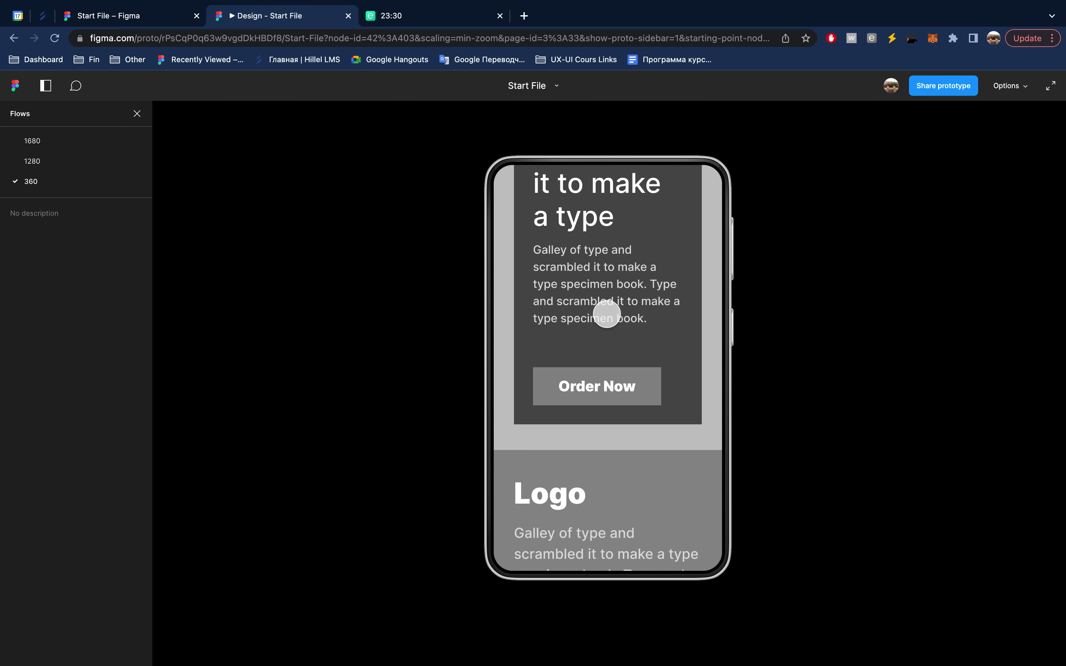
scroll(607, 314, down, 5)
scroll(607, 314, up, 1)
scroll(606, 314, up, 1)
scroll(607, 314, up, 4)
scroll(607, 313, up, 3)
scroll(607, 314, up, 2)
scroll(606, 314, up, 5)
scroll(607, 314, up, 3)
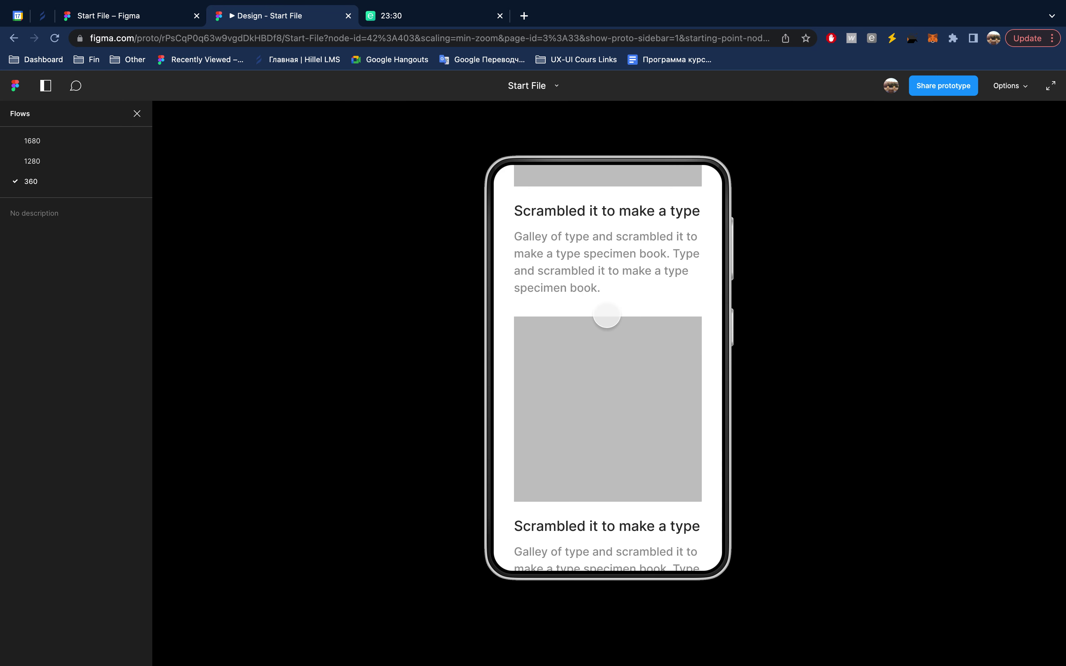
scroll(607, 314, up, 4)
scroll(607, 314, up, 5)
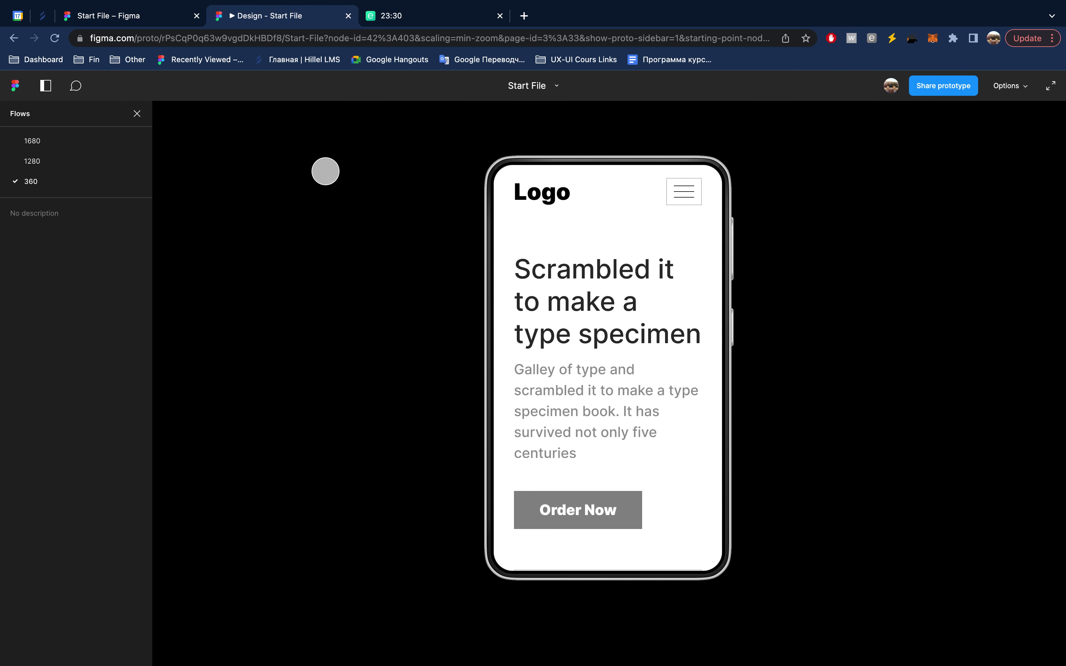
click(147, 17)
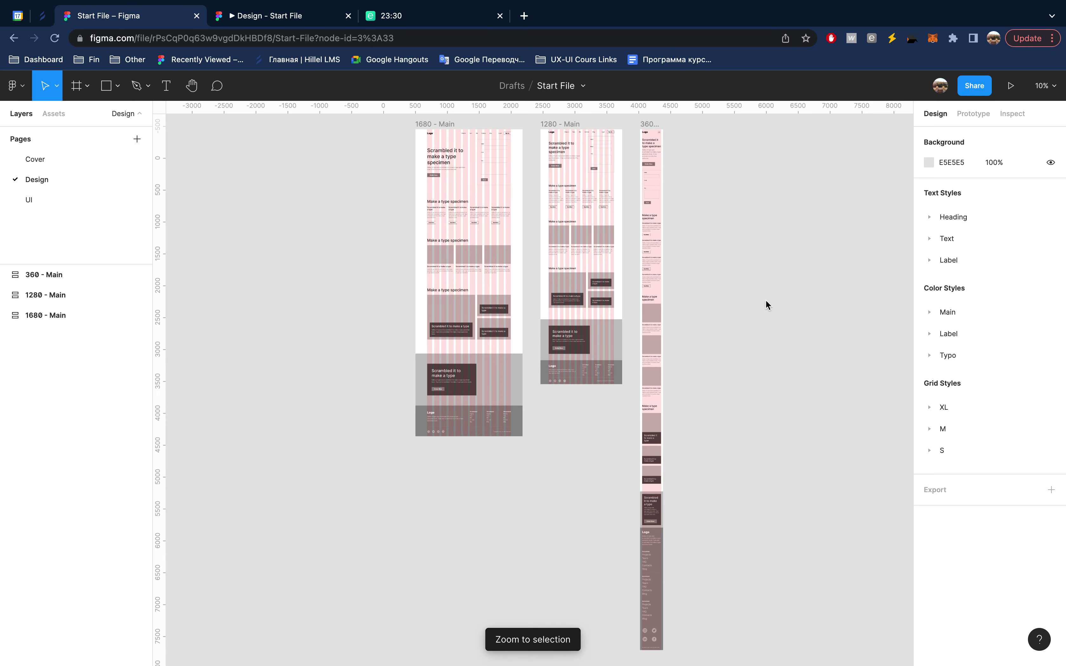
- Set the prototype preview device to None
click(970, 113)
click(975, 162)
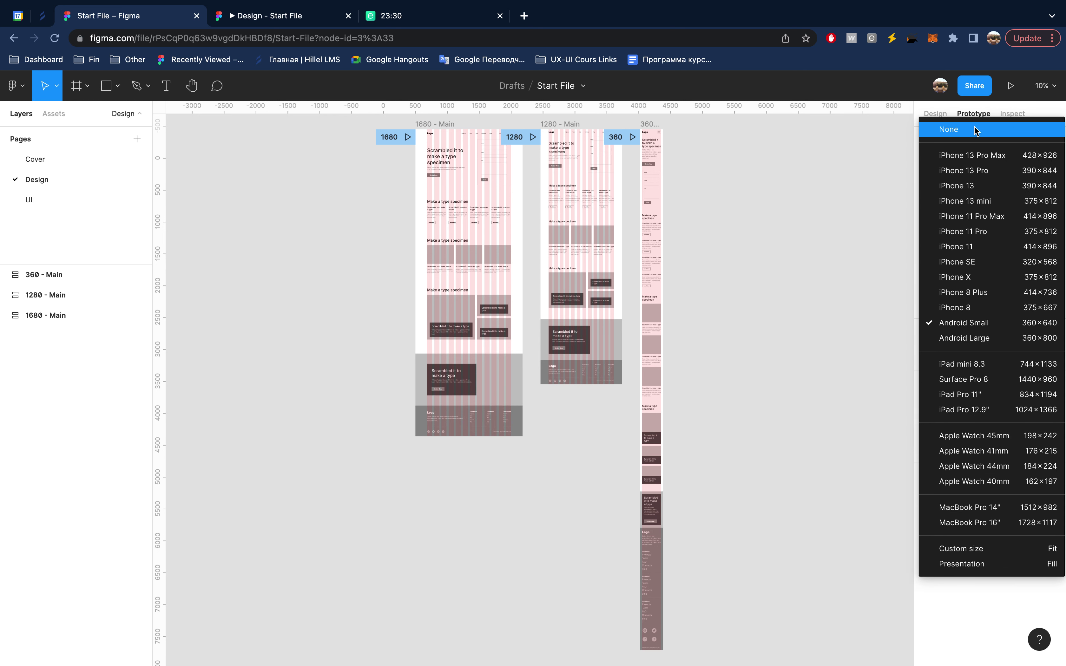
click(978, 132)
- Preview the 1680 desktop flow without the Flows sidebar, then close the preview
click(333, 17)
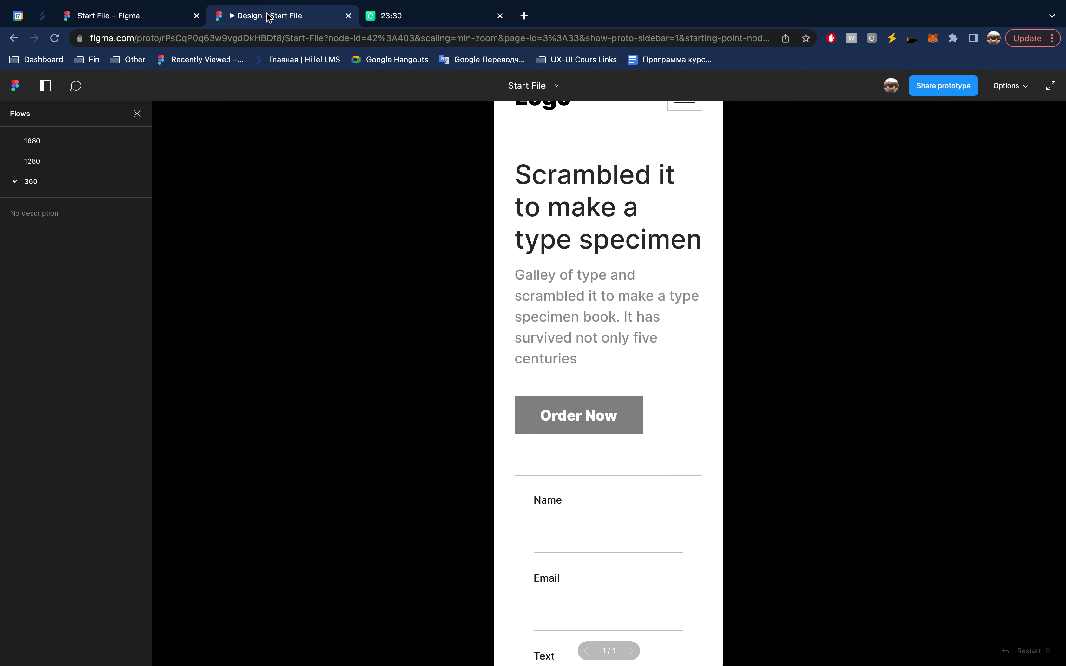
click(76, 144)
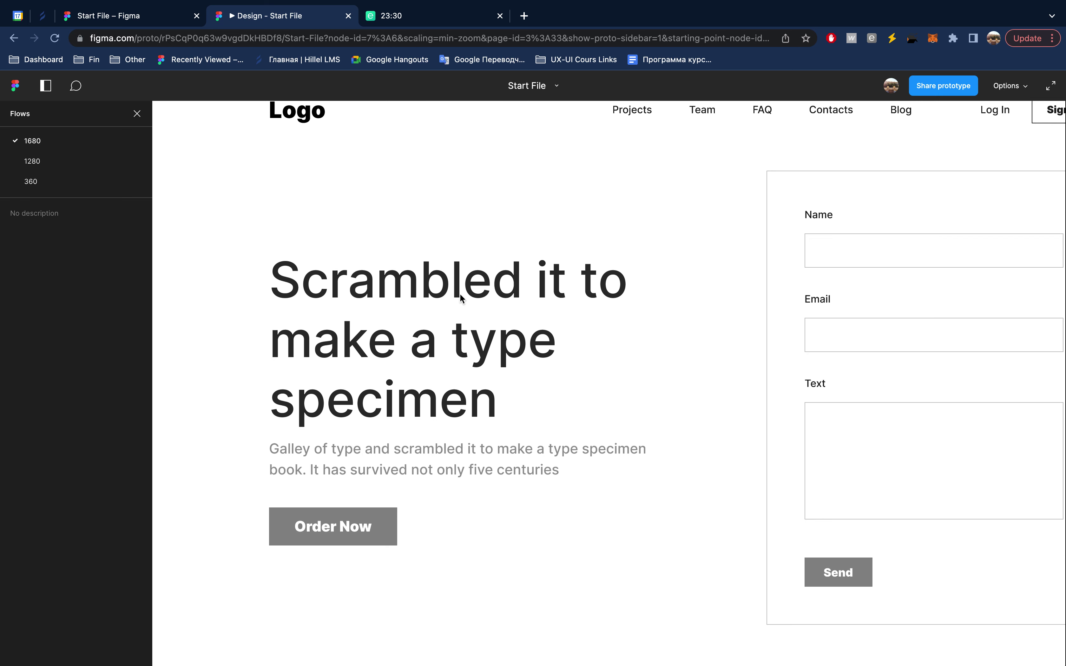
click(138, 113)
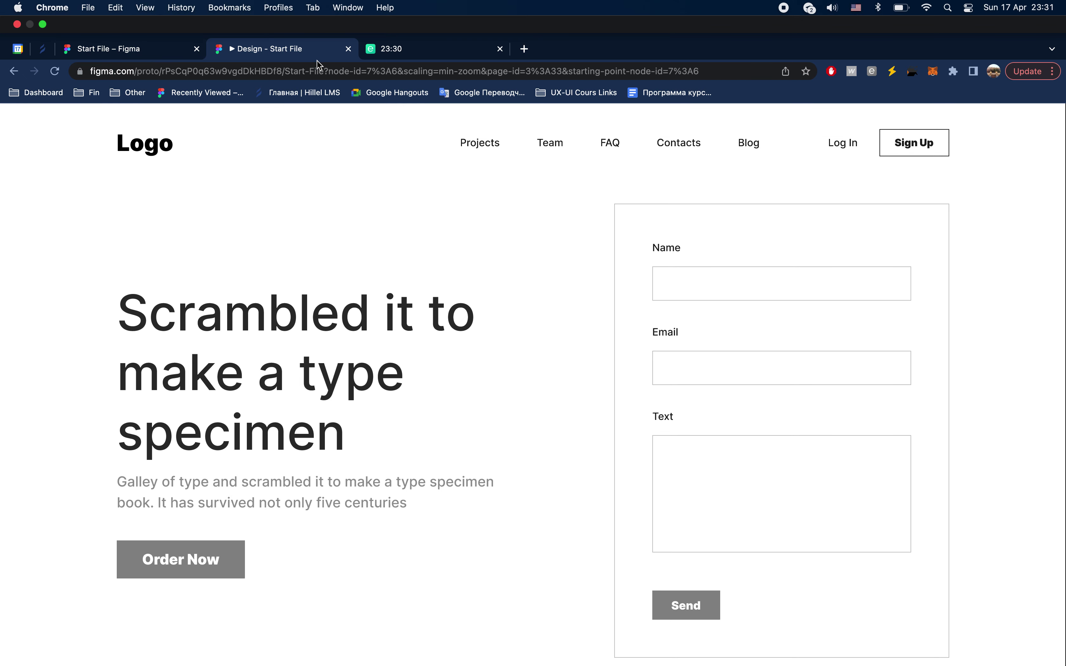
click(348, 49)
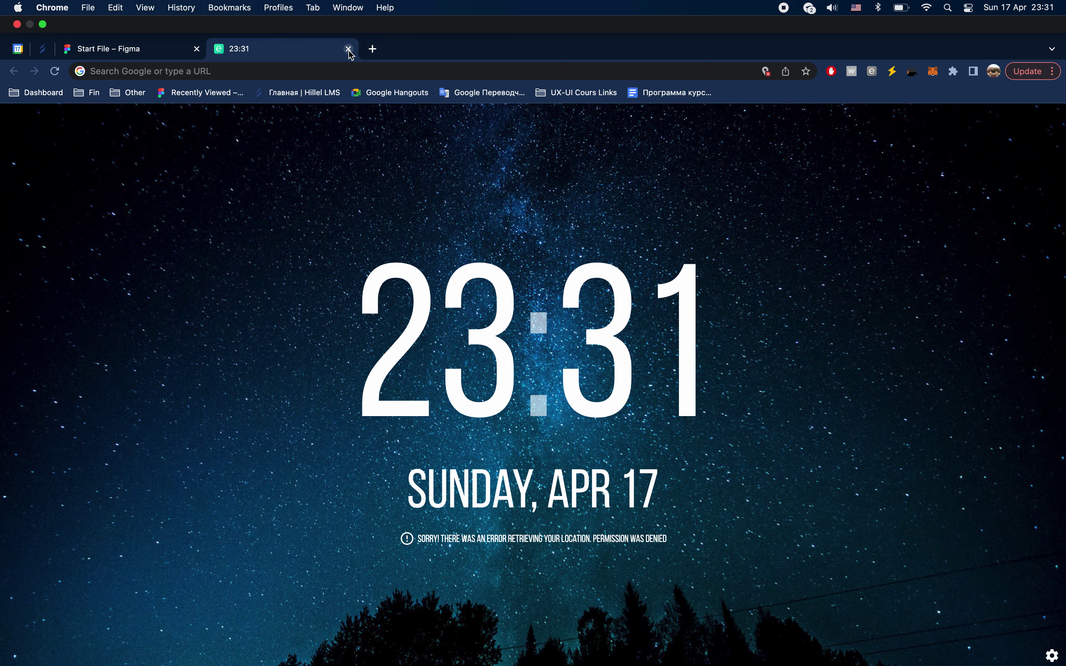
- Back in the editor's Design panel, view the Cover page, then return to the Design page
click(152, 49)
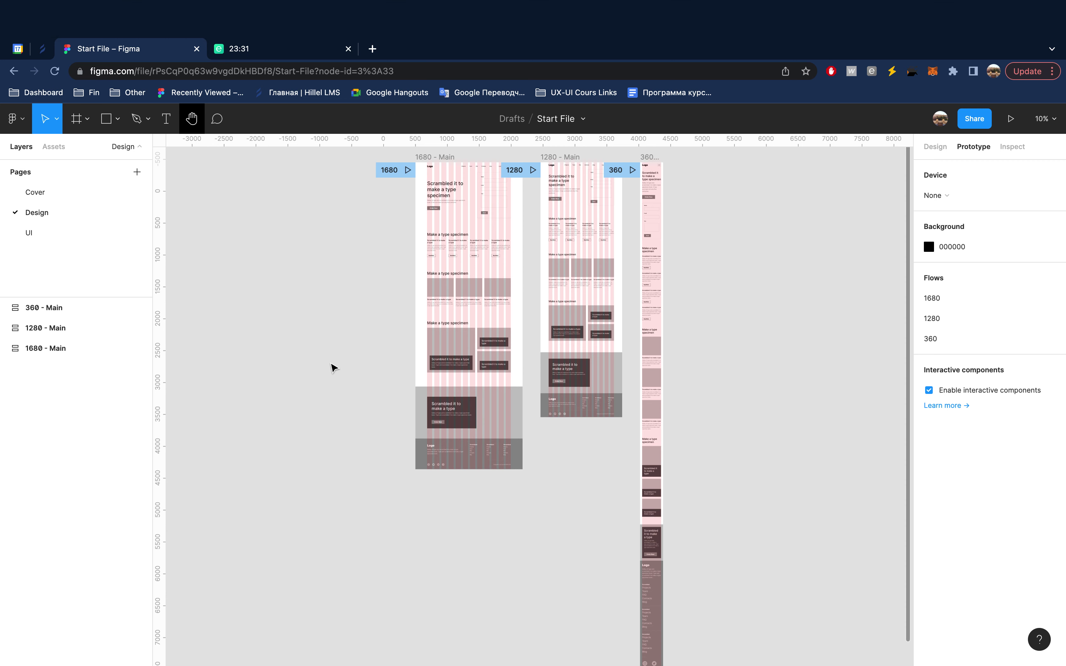
click(936, 115)
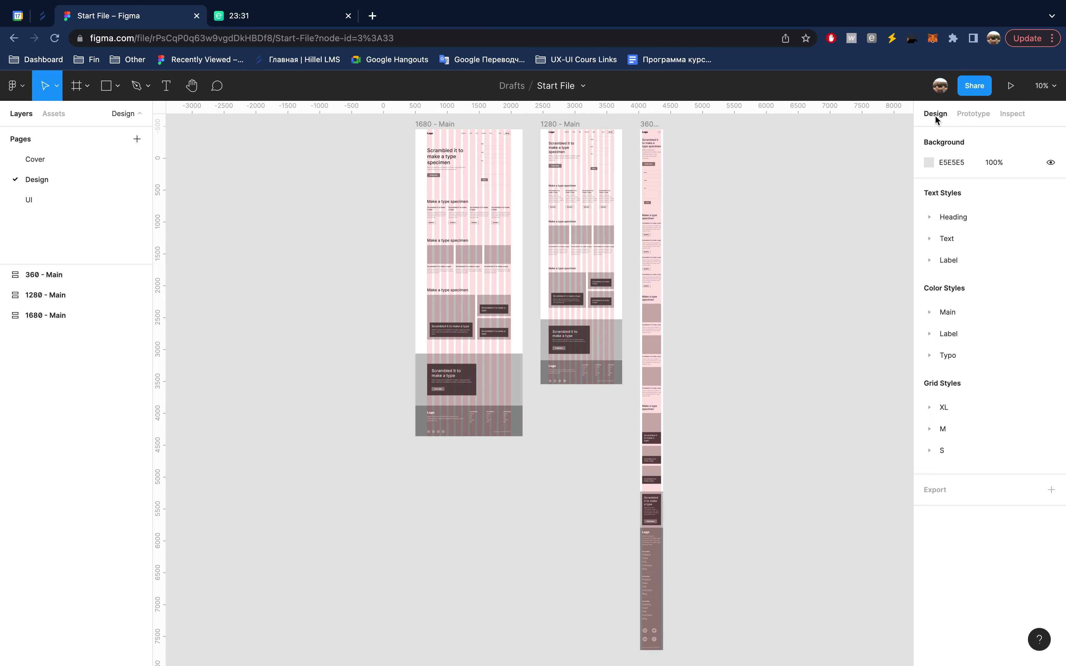
click(67, 157)
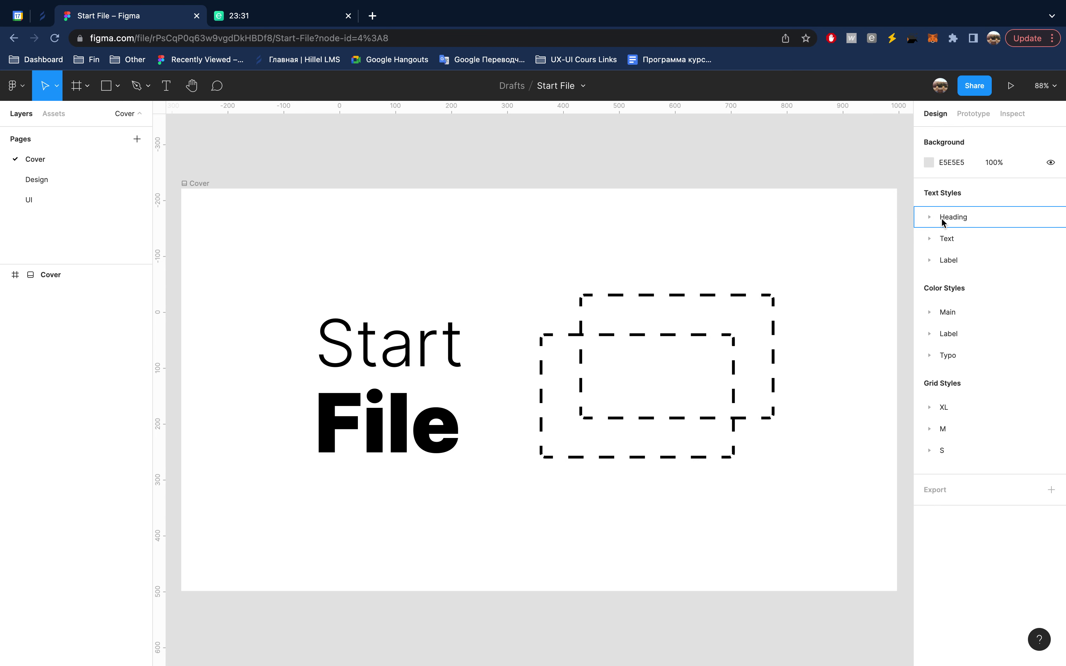
click(65, 180)
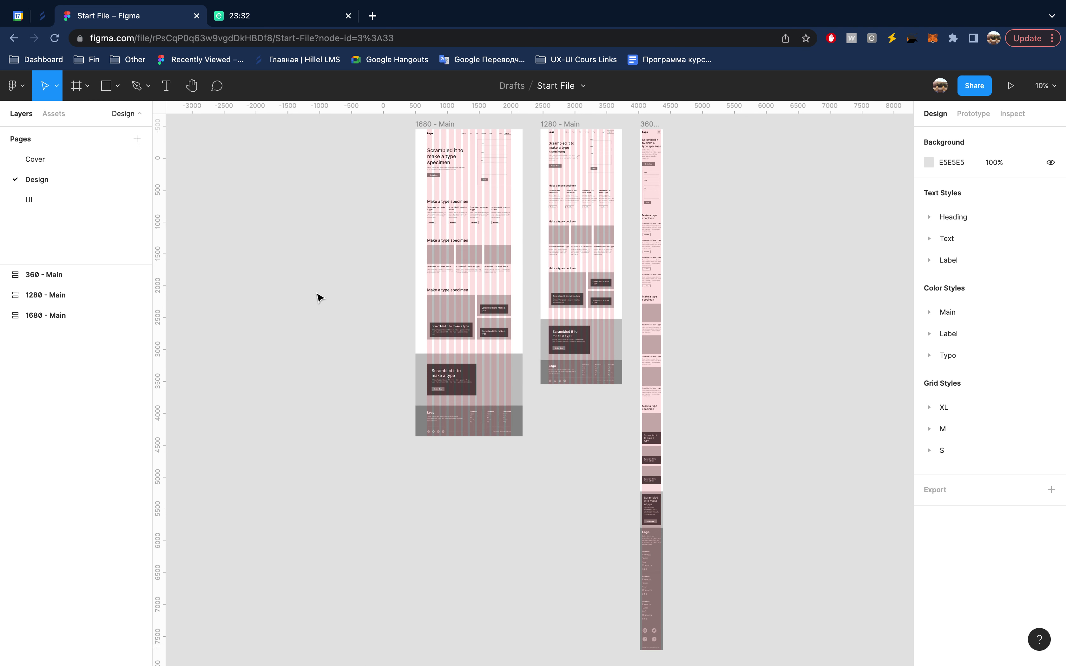
- Hide the layout grids on the Design page frames, then open the UI page
key(ctrl+g)
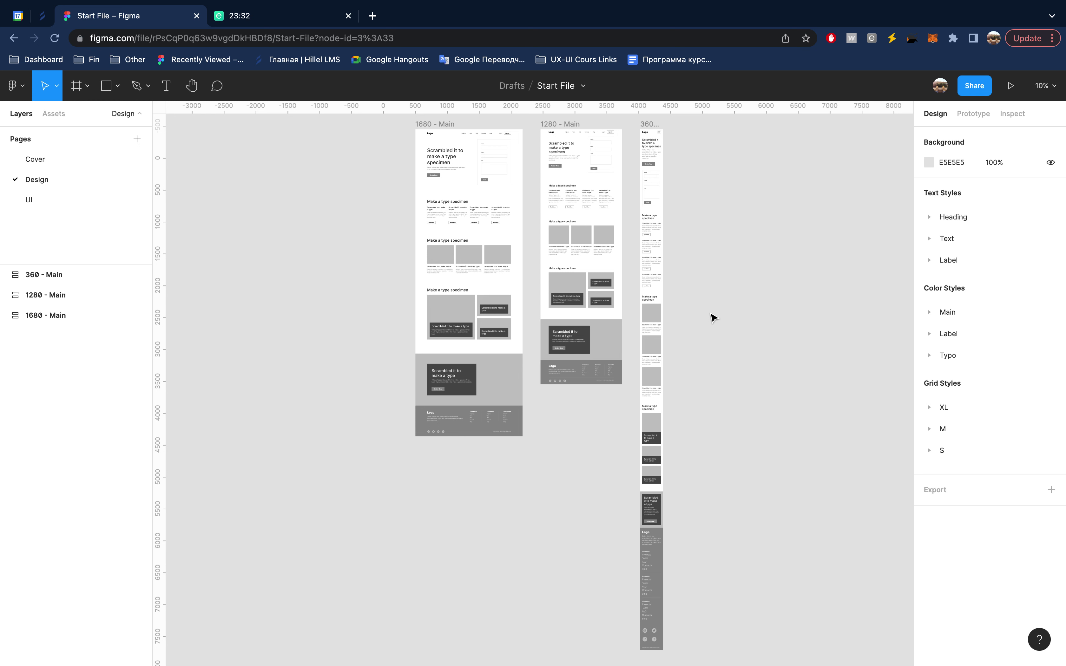
click(39, 201)
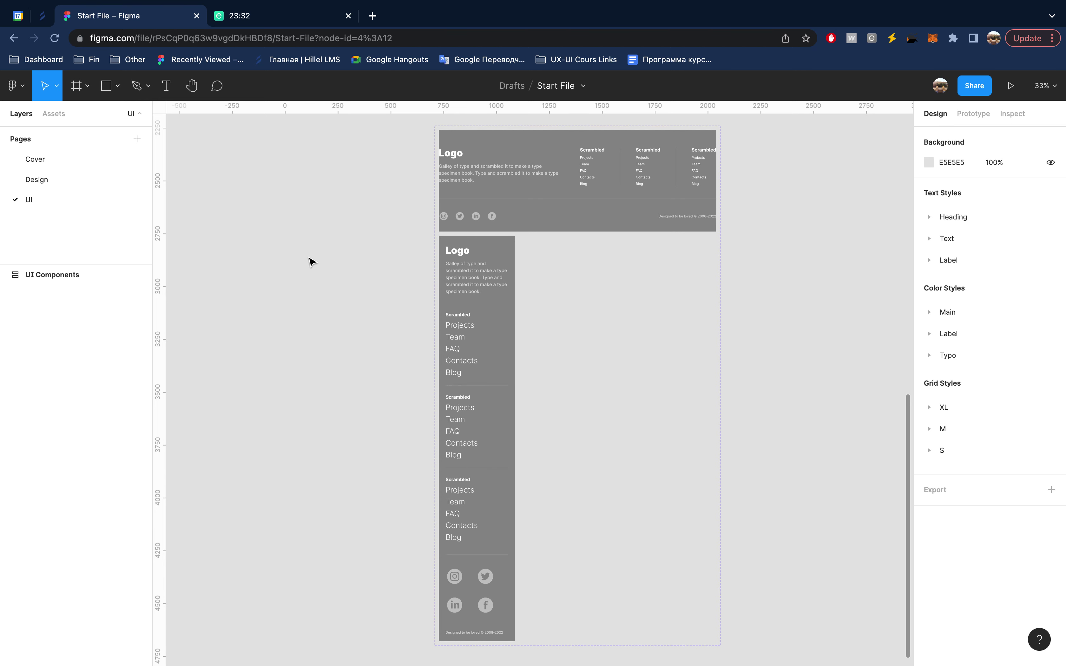
scroll(310, 262, up, 2)
scroll(310, 262, down, 2)
scroll(310, 262, down, 3)
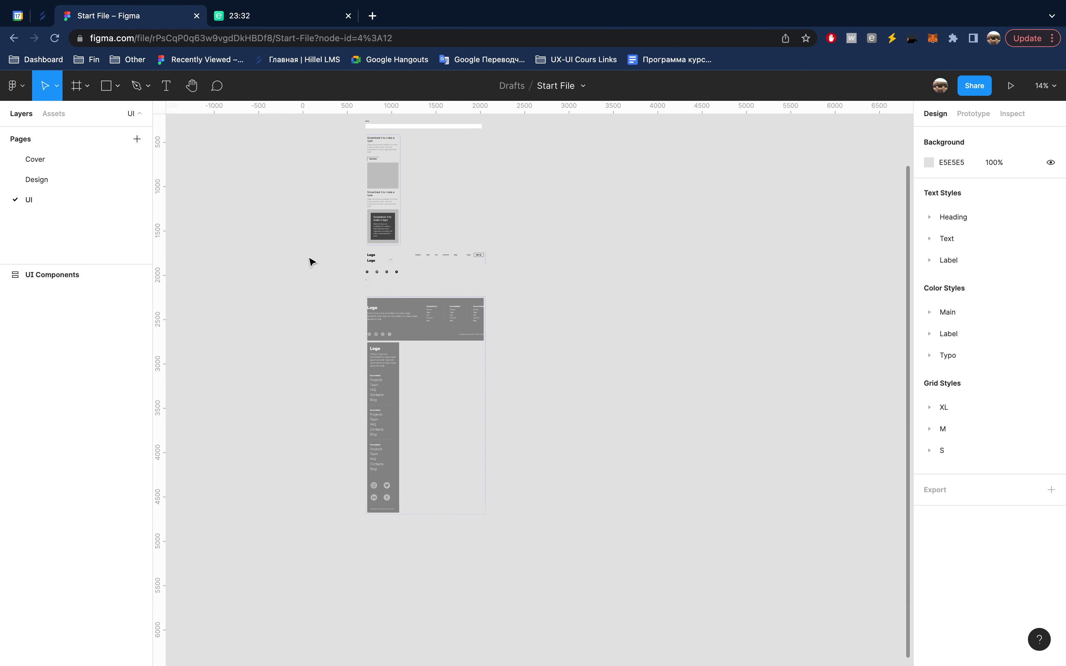
- Fit the UI Components board in view, then return to the Cover page
key(shift+2)
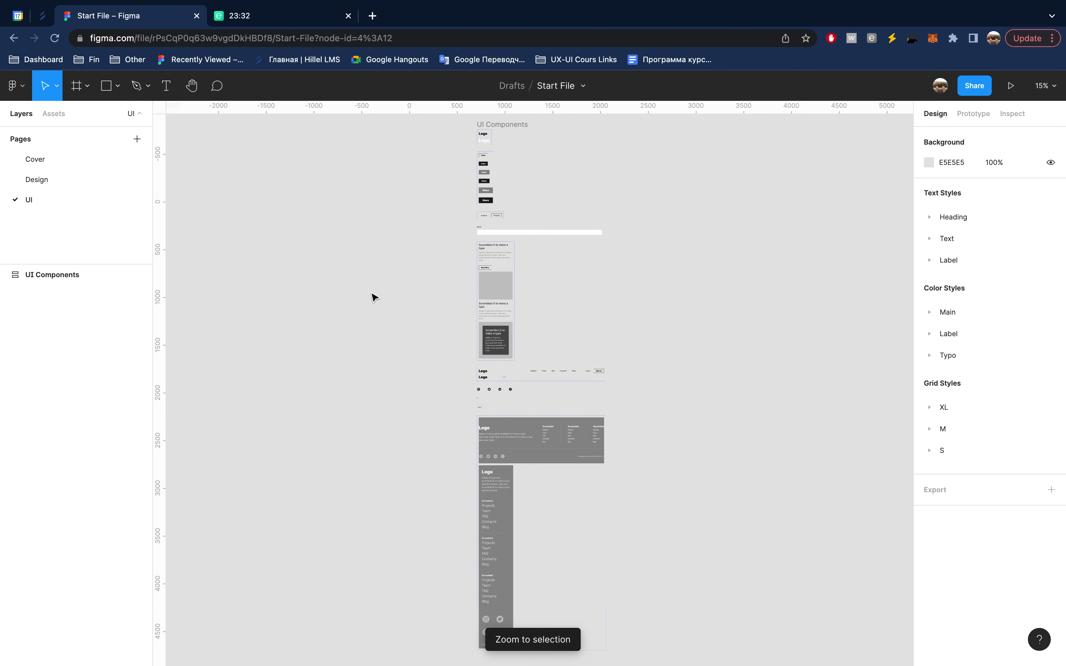
click(80, 180)
click(78, 161)
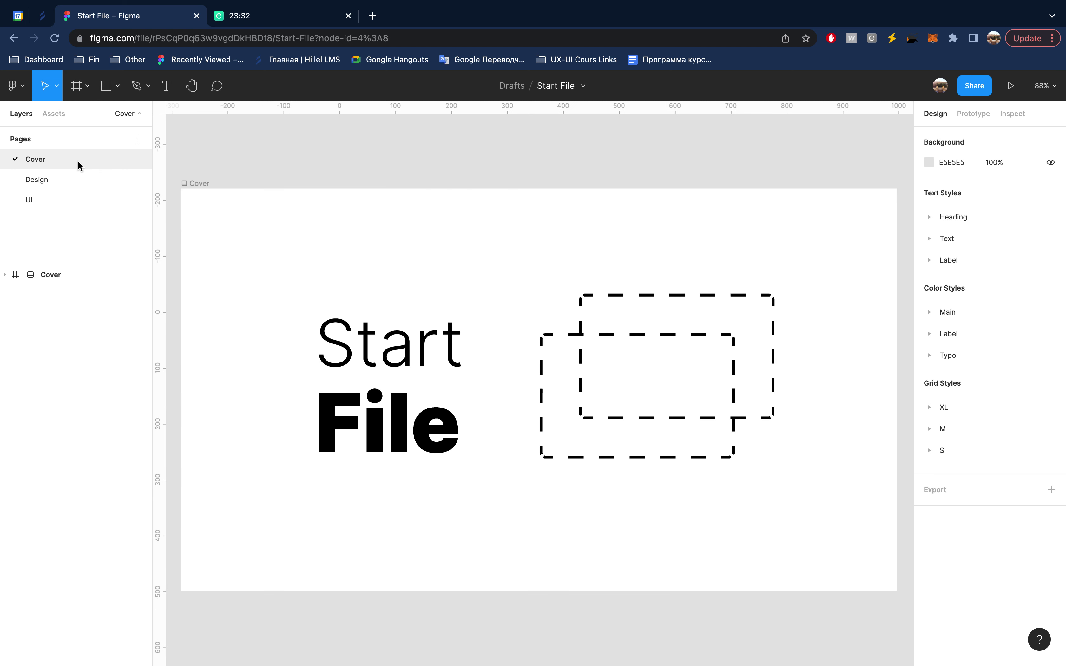